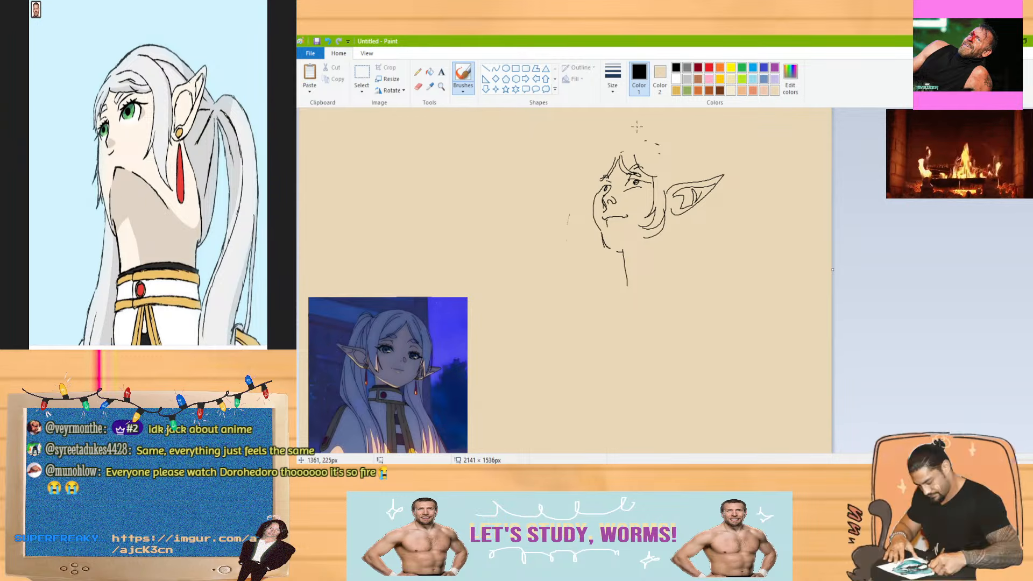
Sketch hatching on the near cheek, the front hair strands and the rounded crown of the head down to the ear
{"action": "key", "text": "ctrl+z"}
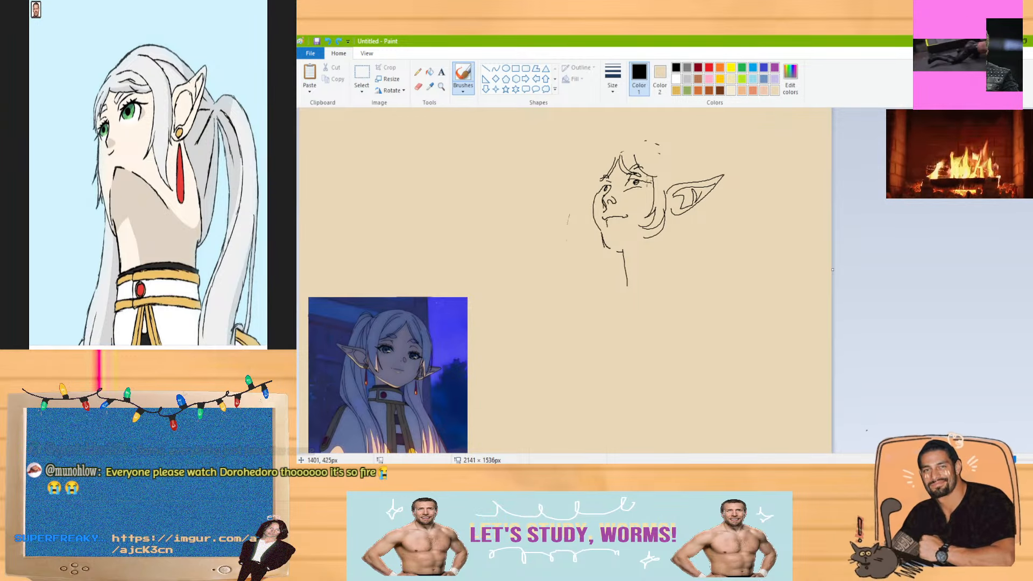
{"action": "left_click_drag", "start_coordinate": [643, 190], "coordinate": [637, 196]}
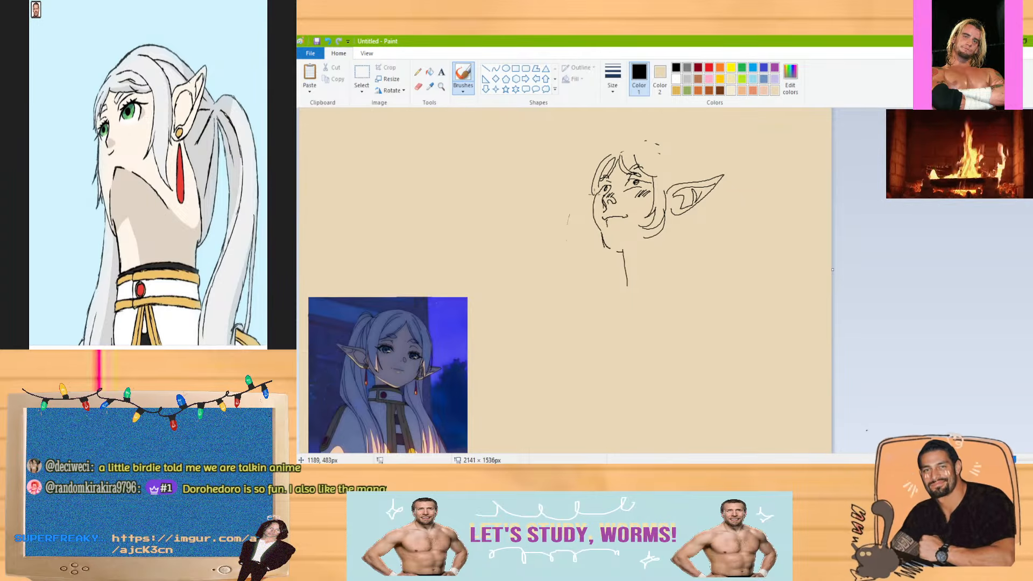
{"action": "left_click_drag", "start_coordinate": [630, 141], "coordinate": [694, 159]}
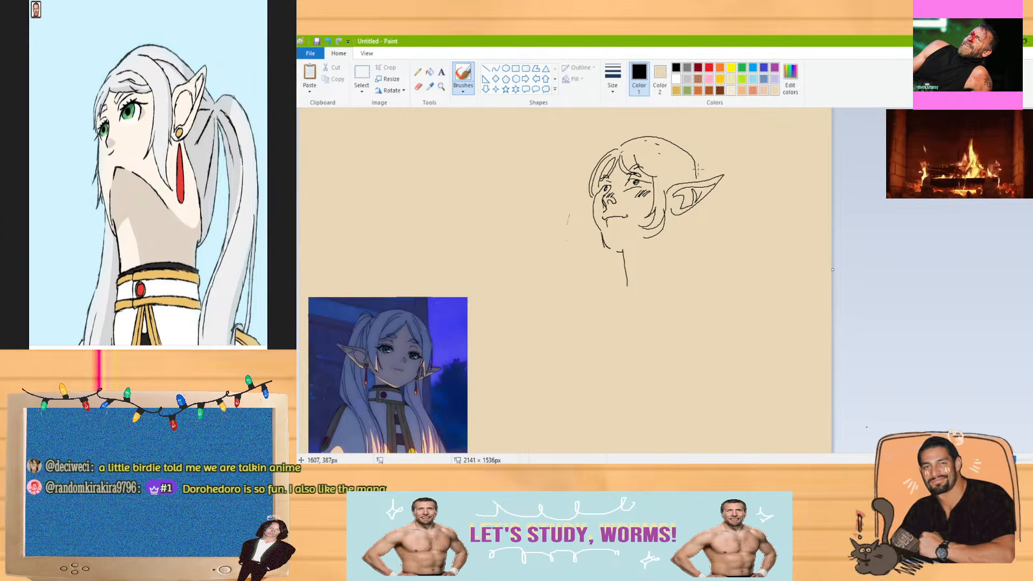
{"action": "left_click_drag", "start_coordinate": [695, 169], "coordinate": [721, 173]}
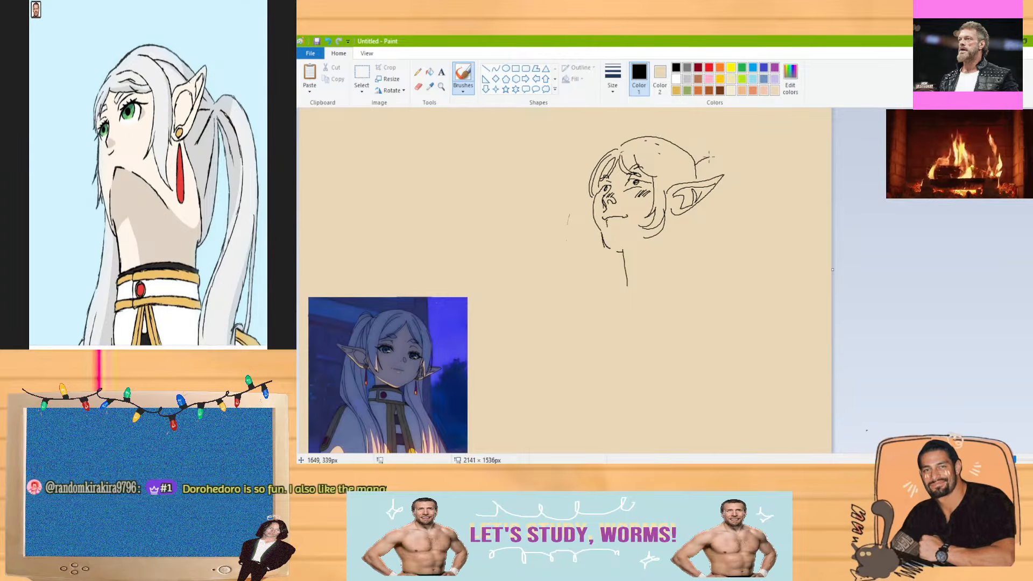
{"action": "key", "text": "ctrl+z"}
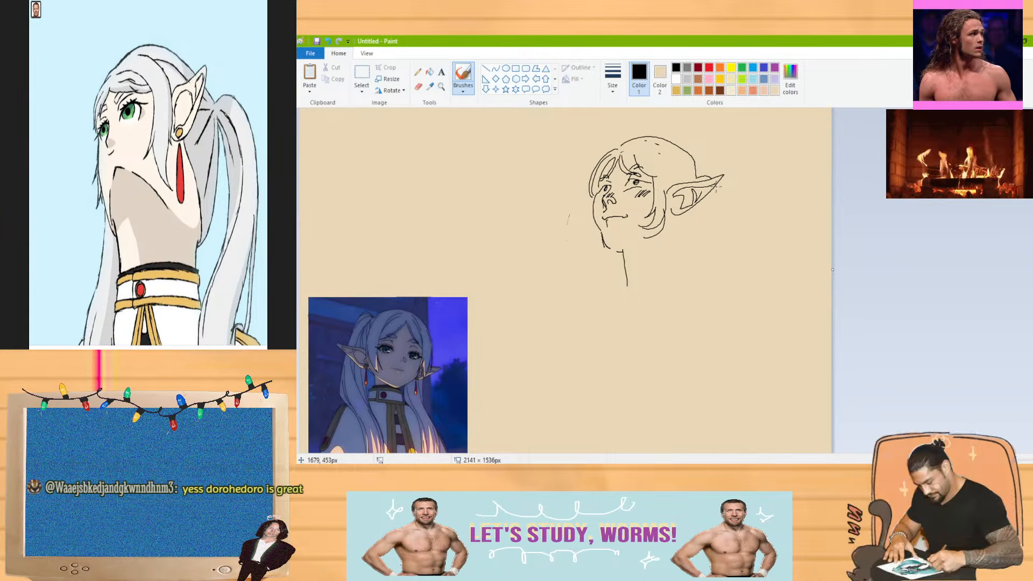
Sketch the long ponytail behind the ear with its lower strands, plus the neck and curved shoulder line beneath the head
{"action": "left_click_drag", "start_coordinate": [724, 177], "coordinate": [720, 311]}
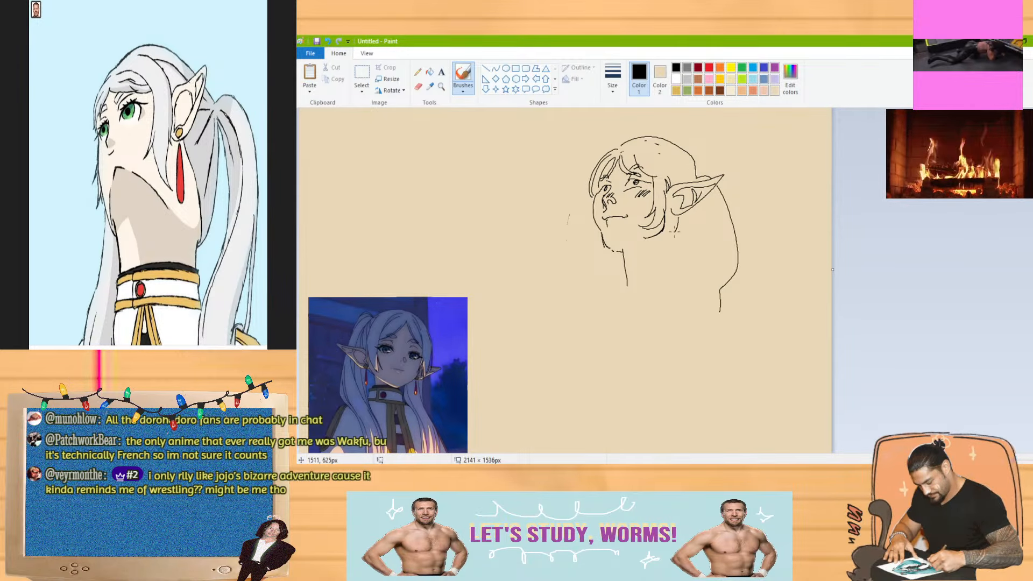
{"action": "mouse_move", "coordinate": [673, 236]}
{"action": "left_mouse_down"}
{"action": "mouse_move", "coordinate": [672, 282]}
{"action": "mouse_move", "coordinate": [635, 268]}
{"action": "mouse_move", "coordinate": [677, 280]}
{"action": "left_mouse_up"}
{"action": "key", "text": "ctrl+z"}
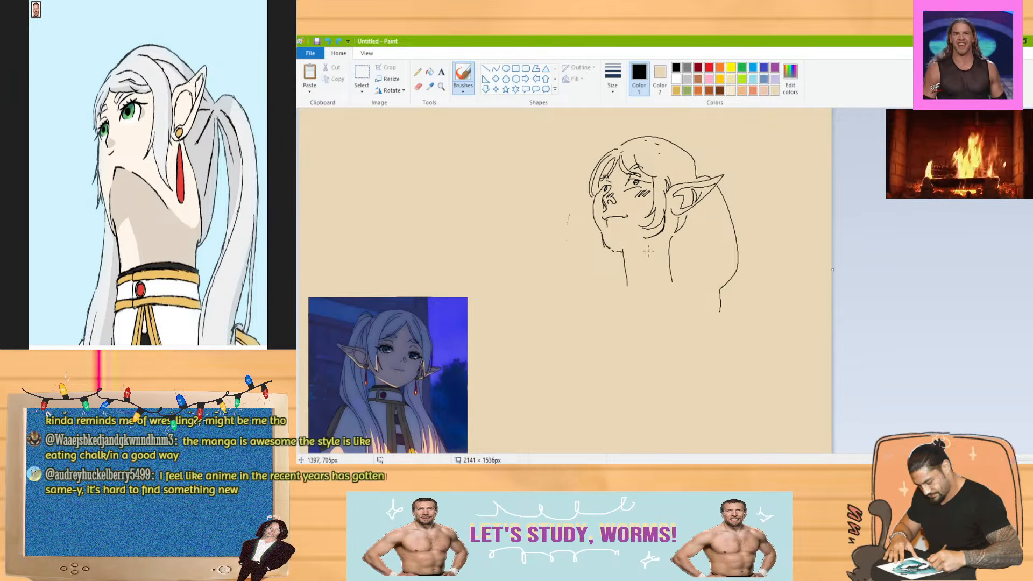
{"action": "mouse_move", "coordinate": [607, 282]}
{"action": "left_mouse_down"}
{"action": "mouse_move", "coordinate": [673, 254]}
{"action": "mouse_move", "coordinate": [682, 272]}
{"action": "left_mouse_up"}
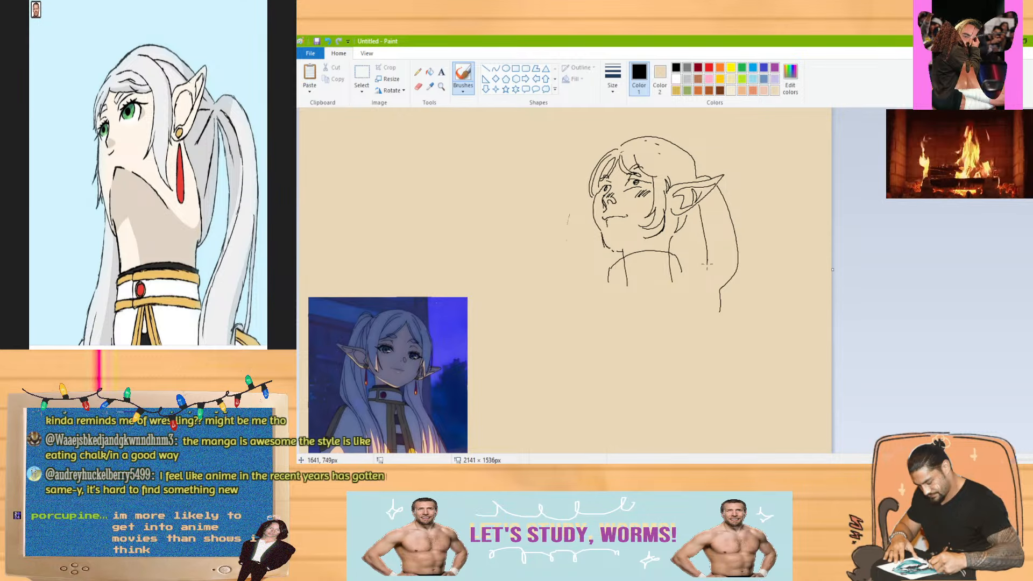
{"action": "left_click_drag", "start_coordinate": [693, 294], "coordinate": [689, 338]}
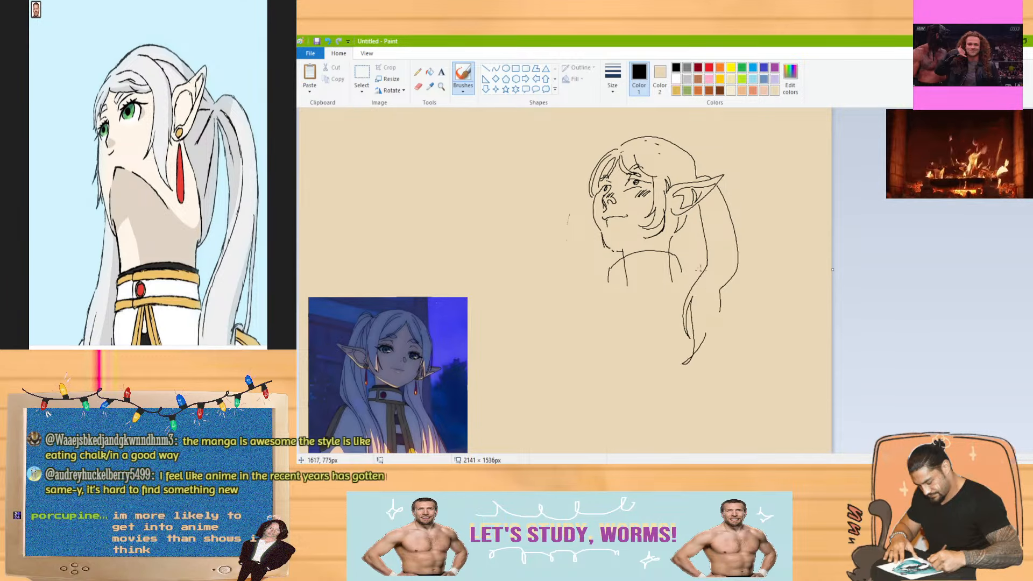
{"action": "left_click_drag", "start_coordinate": [713, 245], "coordinate": [700, 283]}
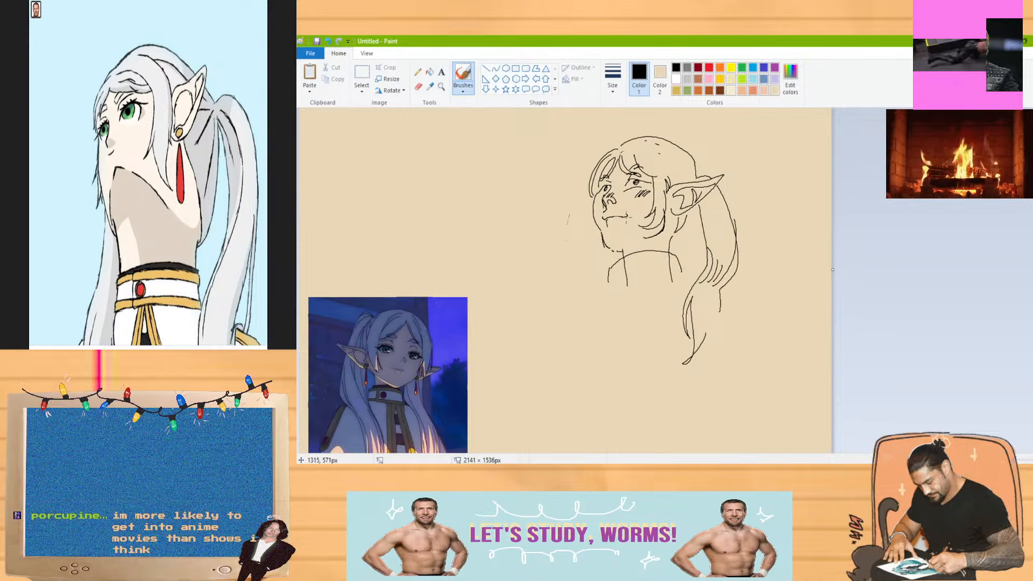
Draw a small curled strand of hair sticking up from the top of the head
{"action": "scroll", "coordinate": [633, 196], "scroll_direction": "up", "scroll_amount": 1}
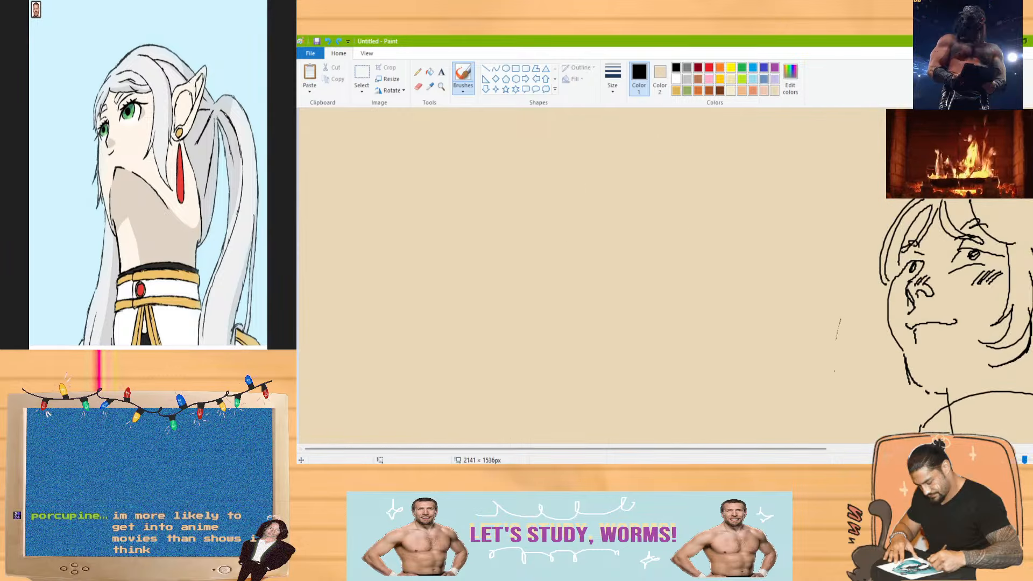
{"action": "left_click_drag", "start_coordinate": [713, 448], "coordinate": [897, 448]}
{"action": "left_click_drag", "start_coordinate": [694, 180], "coordinate": [660, 163]}
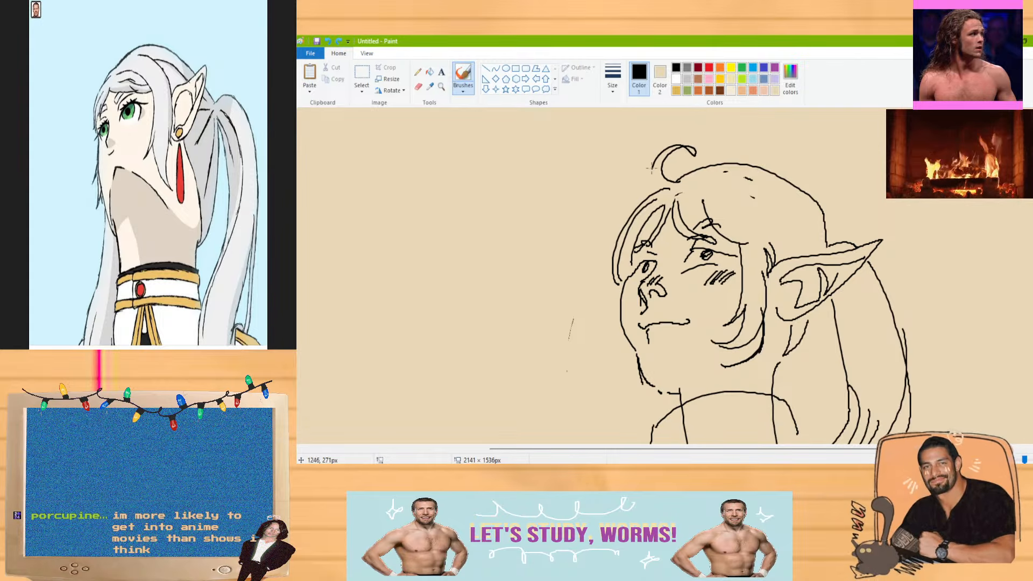
Clean up the line where the chin meets the neck and add short hatched shading strokes along the jaw's underside
{"action": "scroll", "coordinate": [665, 275], "scroll_direction": "down", "scroll_amount": 3}
{"action": "scroll", "coordinate": [700, 269], "scroll_direction": "up", "scroll_amount": 1}
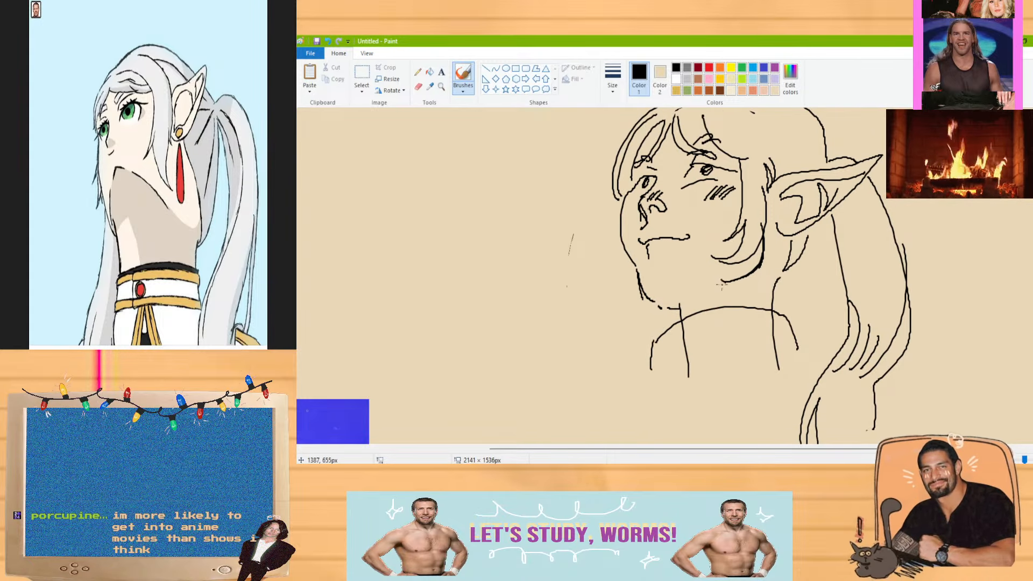
{"action": "left_click_drag", "start_coordinate": [676, 291], "coordinate": [721, 280]}
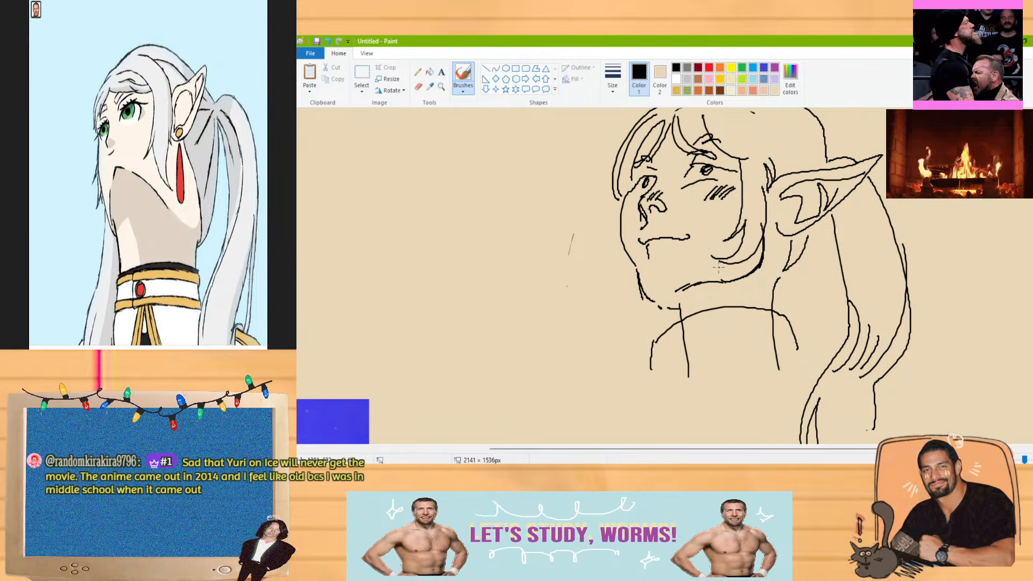
{"action": "key", "text": "ctrl+z"}
{"action": "left_click", "coordinate": [418, 87]}
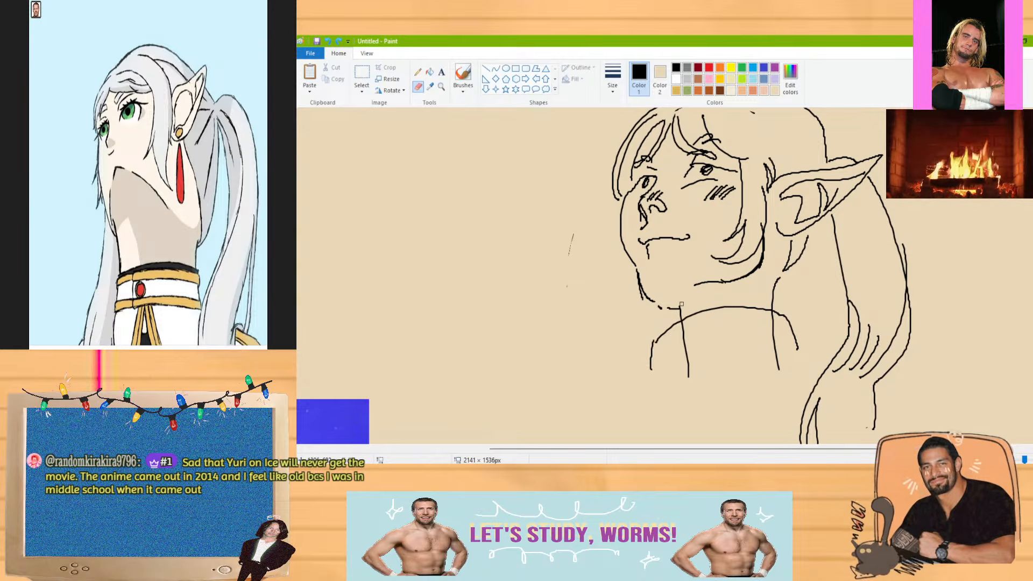
{"action": "left_click", "coordinate": [469, 79]}
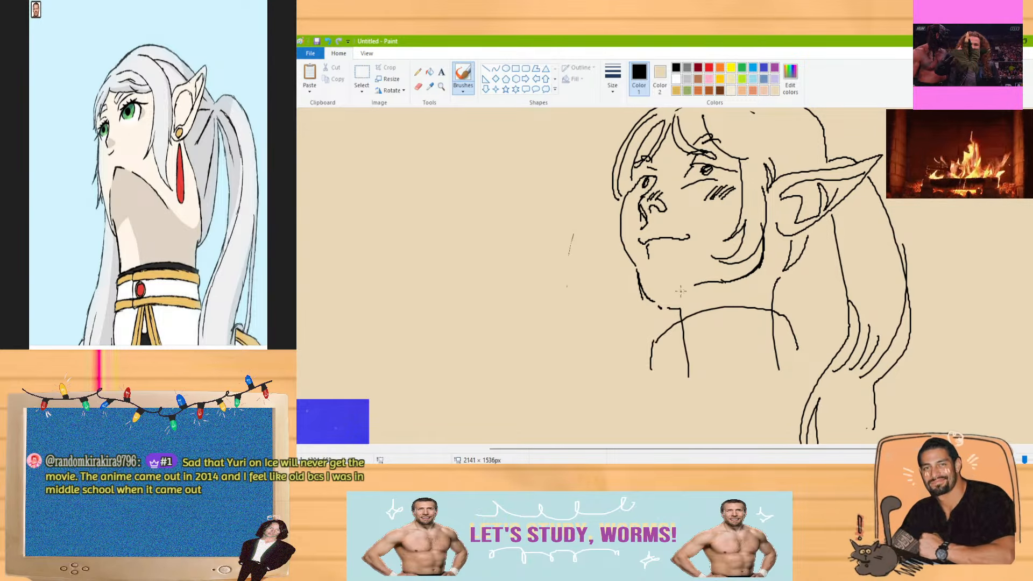
{"action": "left_click_drag", "start_coordinate": [679, 297], "coordinate": [701, 289]}
{"action": "left_click_drag", "start_coordinate": [691, 300], "coordinate": [709, 289]}
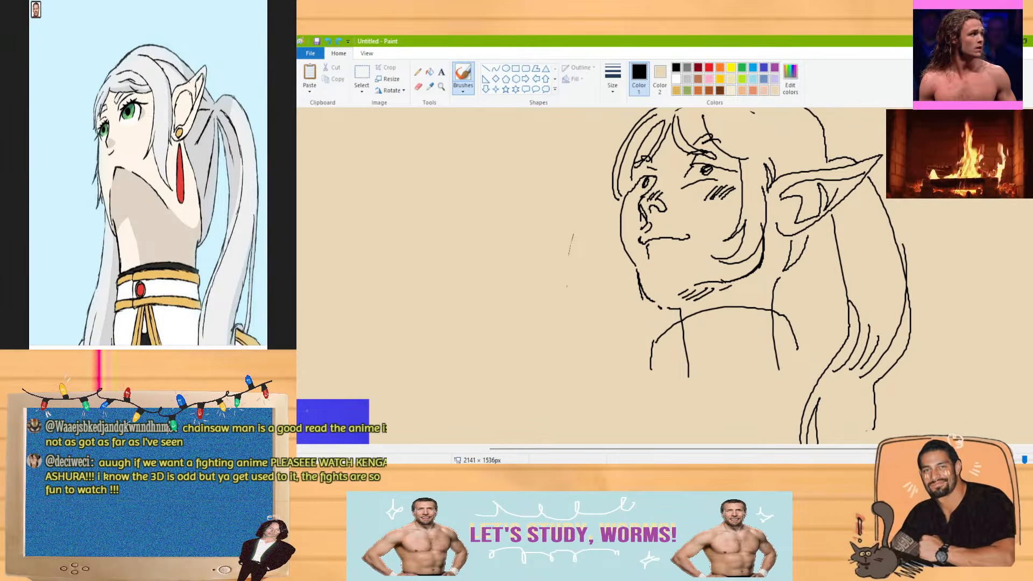
Darken the irises and upper lids of both eyes with extra brush strokes
{"action": "scroll", "coordinate": [797, 425], "scroll_direction": "down", "scroll_amount": 4}
{"action": "mouse_move", "coordinate": [829, 449]}
{"action": "left_mouse_down"}
{"action": "mouse_move", "coordinate": [651, 450]}
{"action": "mouse_move", "coordinate": [848, 450]}
{"action": "left_mouse_up"}
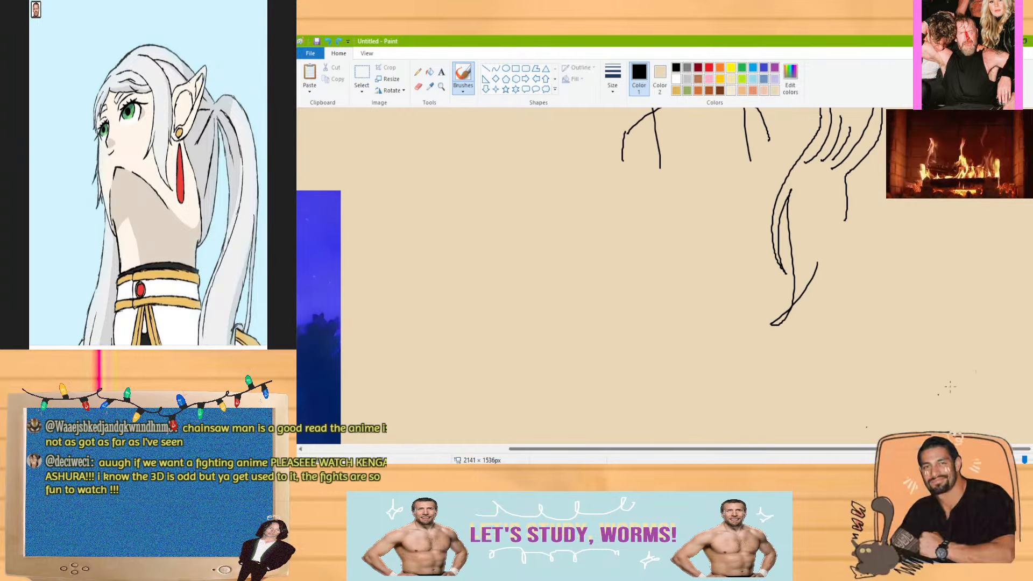
{"action": "mouse_move", "coordinate": [686, 256]}
{"action": "left_mouse_down"}
{"action": "mouse_move", "coordinate": [709, 264]}
{"action": "mouse_move", "coordinate": [675, 268]}
{"action": "left_mouse_up"}
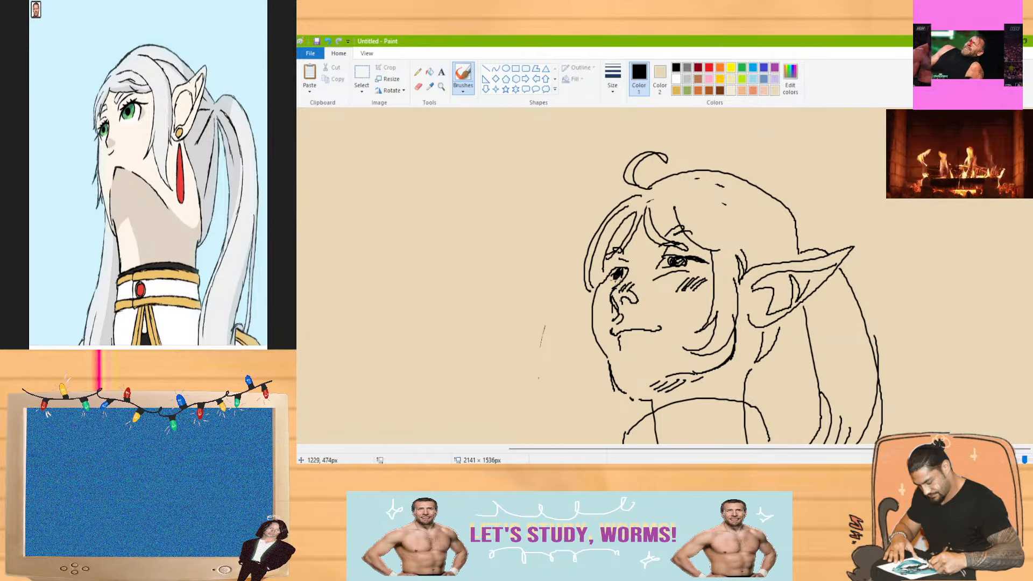
Rework the near eye's lash line with the canvas flipped horizontally, and flip the canvas back
{"action": "left_click", "coordinate": [996, 460]}
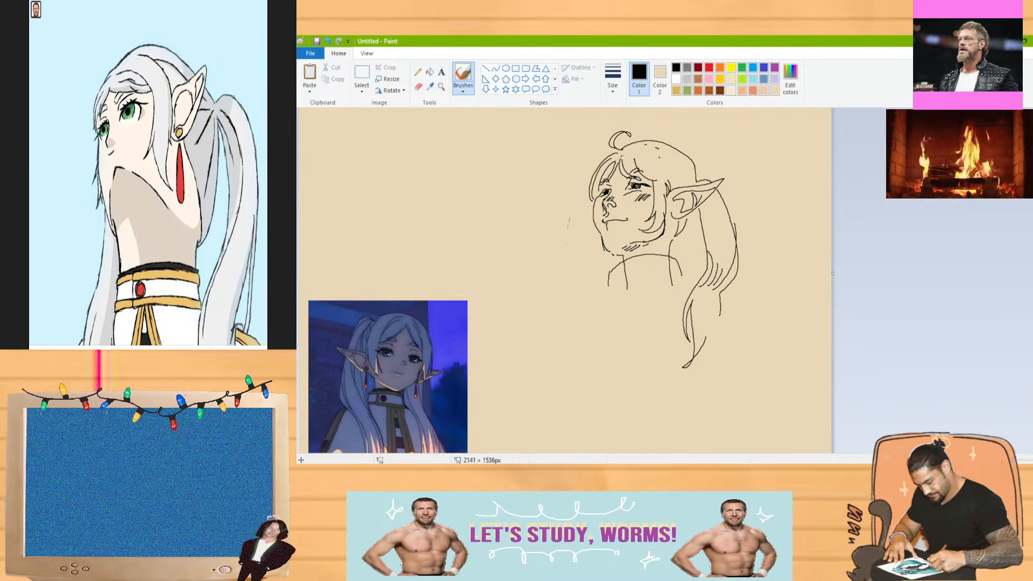
{"action": "left_click", "coordinate": [1030, 460]}
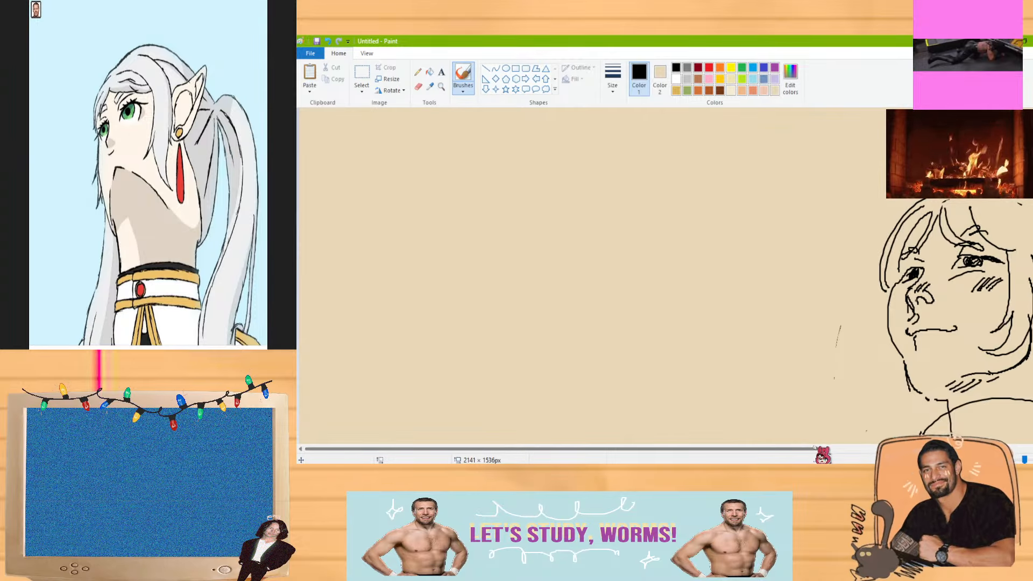
{"action": "left_click_drag", "start_coordinate": [825, 449], "coordinate": [933, 450]}
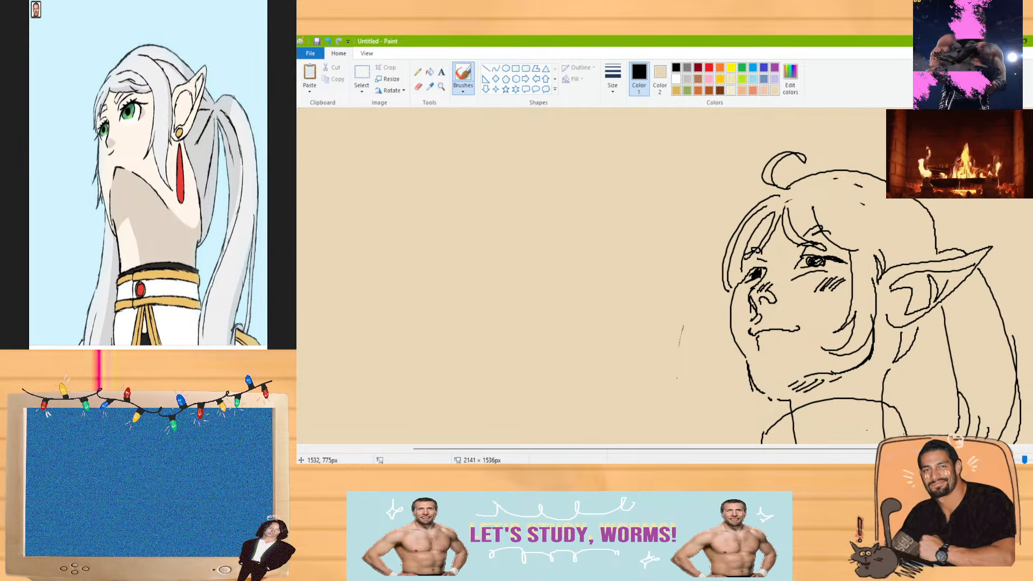
{"action": "left_click", "coordinate": [404, 89]}
{"action": "left_click", "coordinate": [391, 152]}
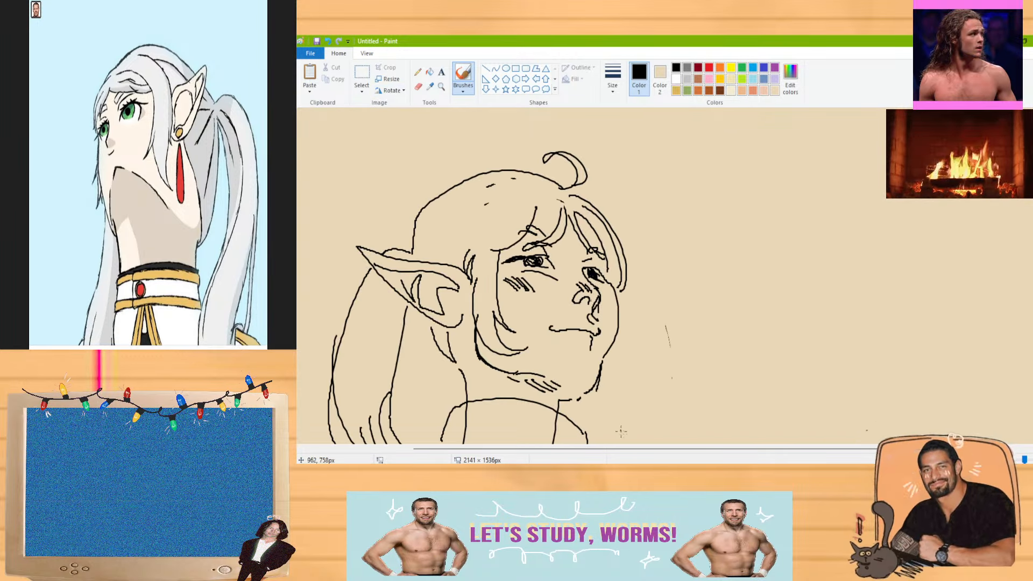
{"action": "left_click", "coordinate": [418, 86]}
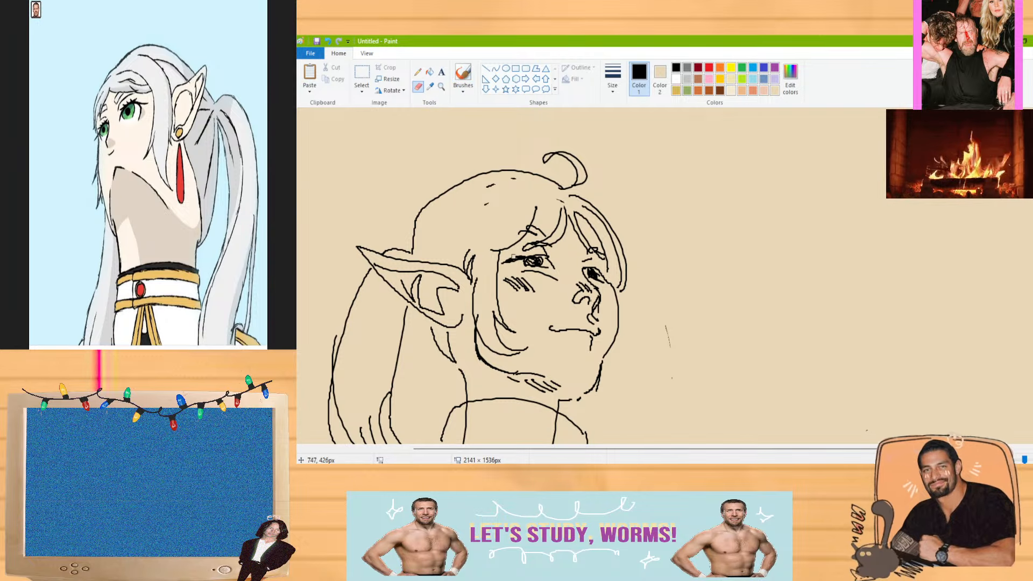
{"action": "left_click", "coordinate": [462, 75]}
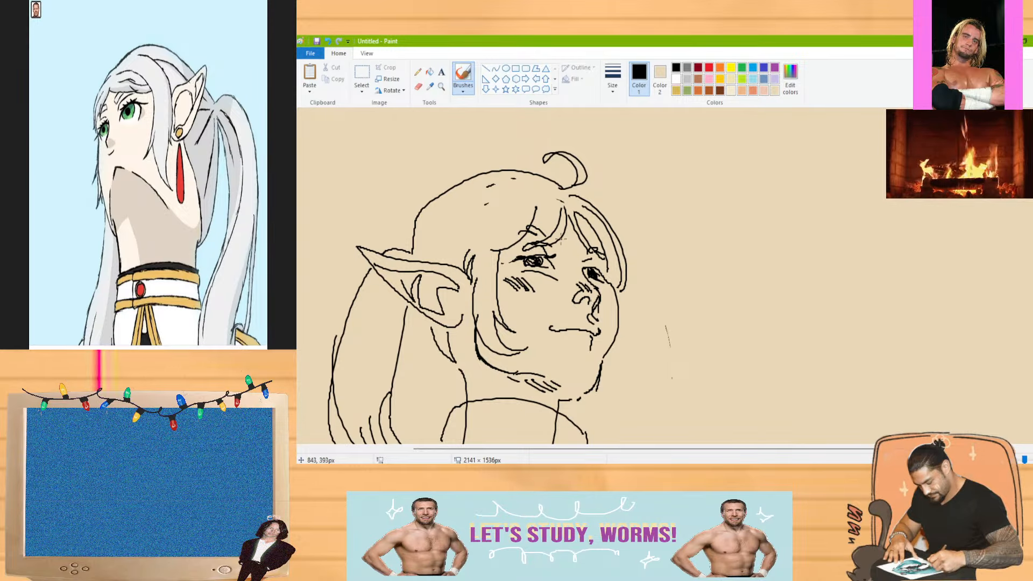
{"action": "left_click", "coordinate": [403, 90]}
{"action": "left_click", "coordinate": [401, 149]}
Draw a round stud with a dangling teardrop earring below the pointed ear
{"action": "scroll", "coordinate": [662, 277], "scroll_direction": "right", "scroll_amount": 3}
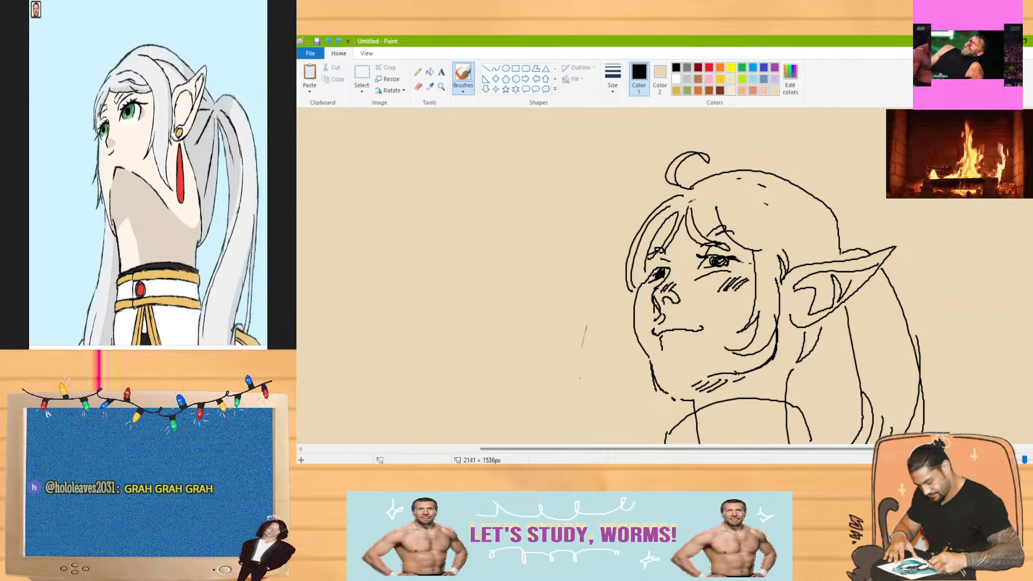
{"action": "left_click", "coordinate": [991, 460]}
{"action": "scroll", "coordinate": [673, 190], "scroll_direction": "down", "scroll_amount": 2}
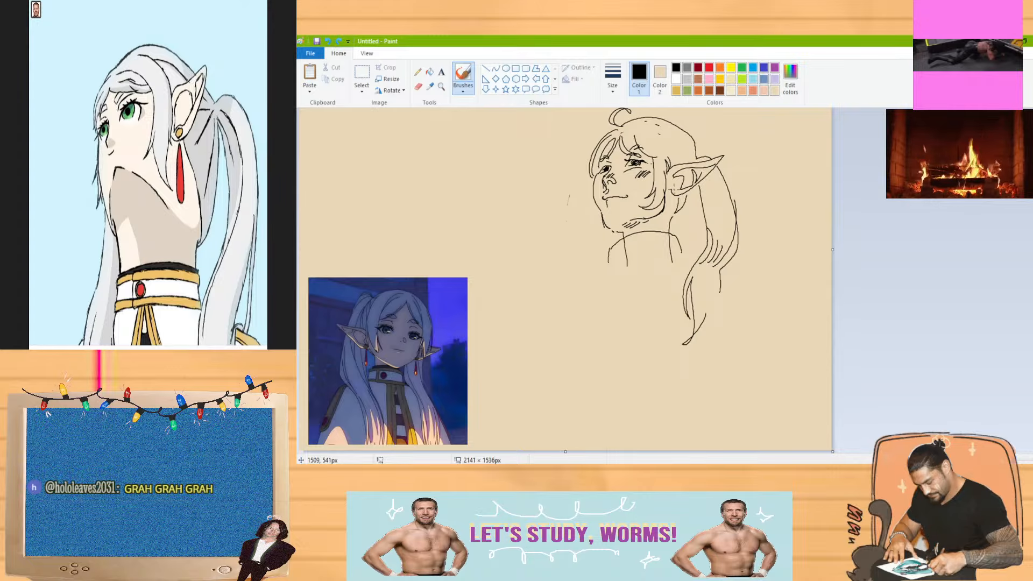
{"action": "mouse_move", "coordinate": [678, 216]}
{"action": "left_mouse_down"}
{"action": "mouse_move", "coordinate": [678, 200]}
{"action": "mouse_move", "coordinate": [677, 209]}
{"action": "left_mouse_up"}
Erase the front contour of the face from the far cheek to the chin and redraw it with the brush
{"action": "left_click", "coordinate": [418, 87]}
{"action": "left_click", "coordinate": [469, 79]}
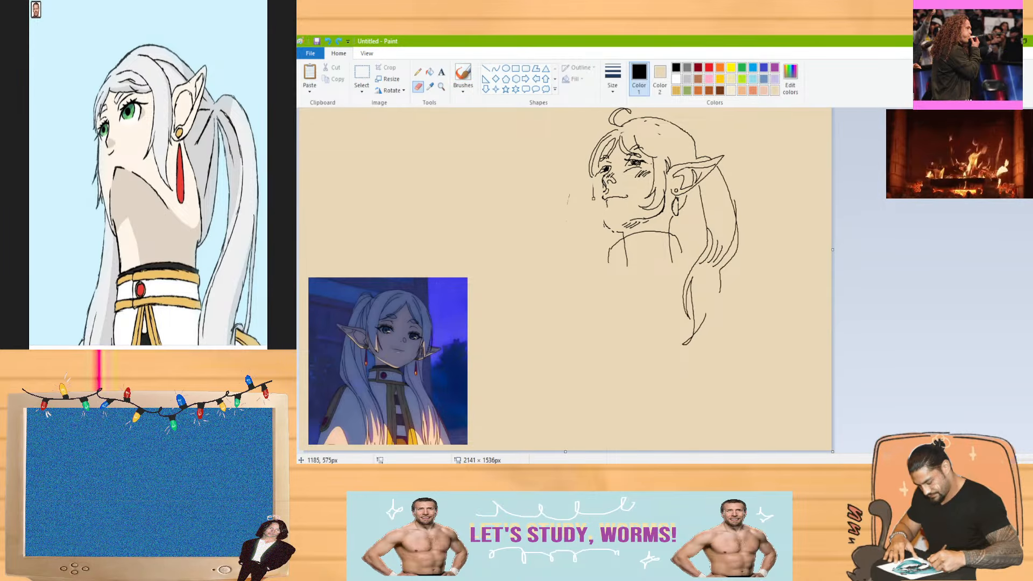
{"action": "left_click", "coordinate": [468, 79]}
{"action": "left_click_drag", "start_coordinate": [596, 176], "coordinate": [607, 218]}
{"action": "key", "text": "ctrl+z"}
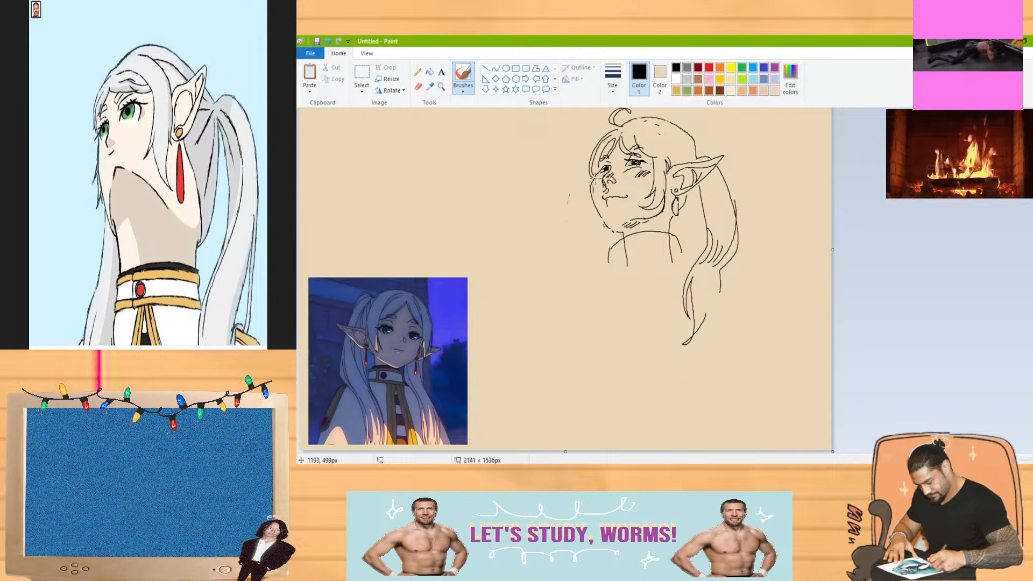
{"action": "left_click_drag", "start_coordinate": [594, 180], "coordinate": [591, 195]}
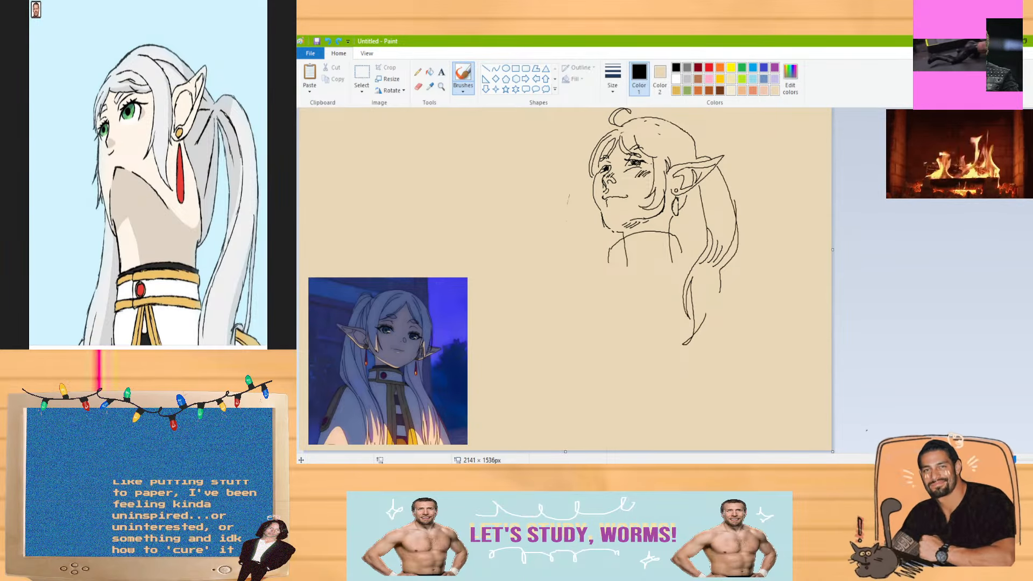
Check the sketch's proportions by flipping the canvas horizontally, and undo the flip
{"action": "left_click", "coordinate": [391, 90]}
{"action": "left_click", "coordinate": [380, 149]}
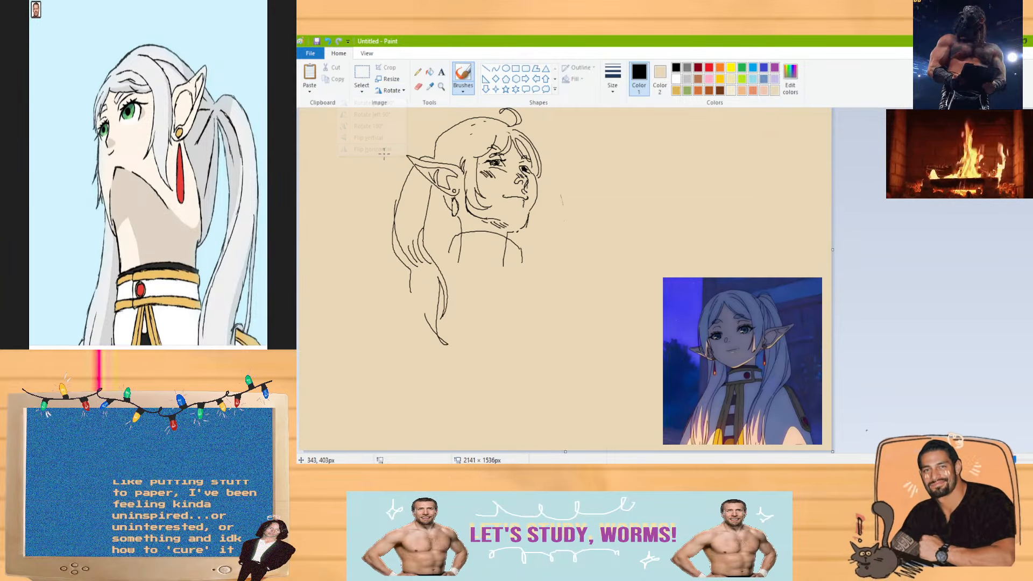
{"action": "key", "text": "ctrl+z"}
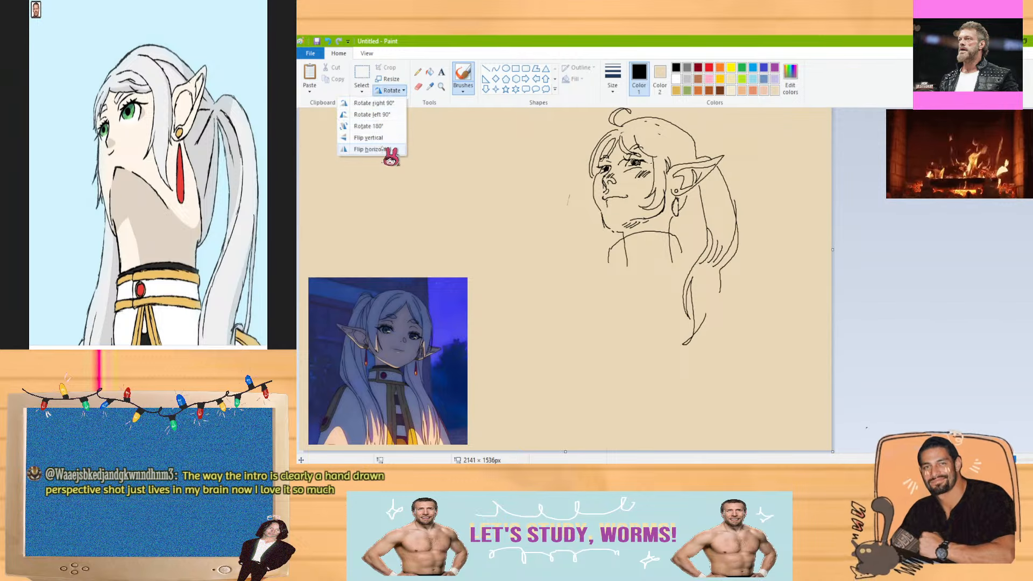
{"action": "left_click", "coordinate": [388, 150]}
{"action": "key", "text": "ctrl+z"}
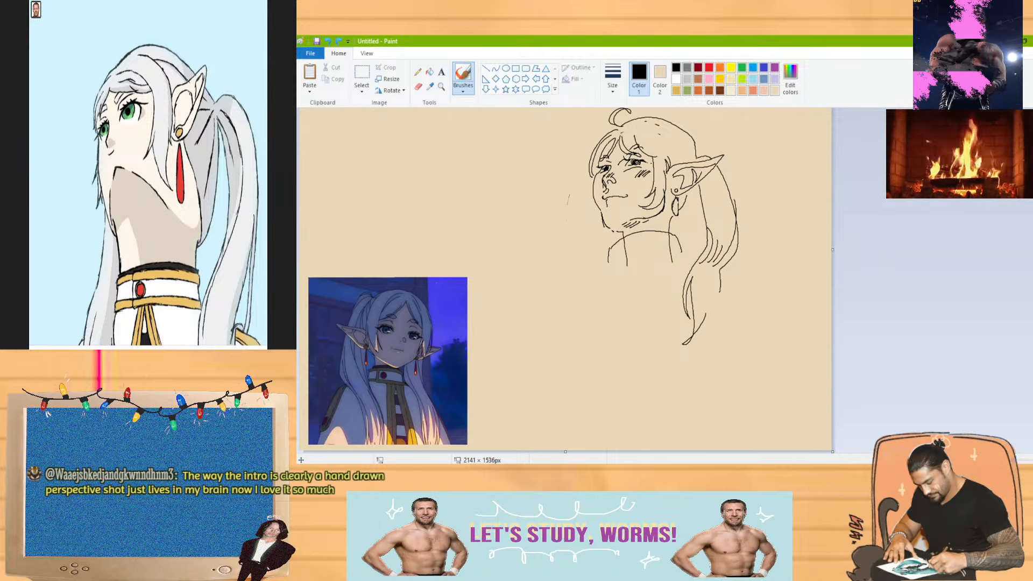
{"action": "scroll", "coordinate": [395, 145], "scroll_direction": "up", "scroll_amount": 1}
{"action": "left_click_drag", "start_coordinate": [658, 448], "coordinate": [873, 449]}
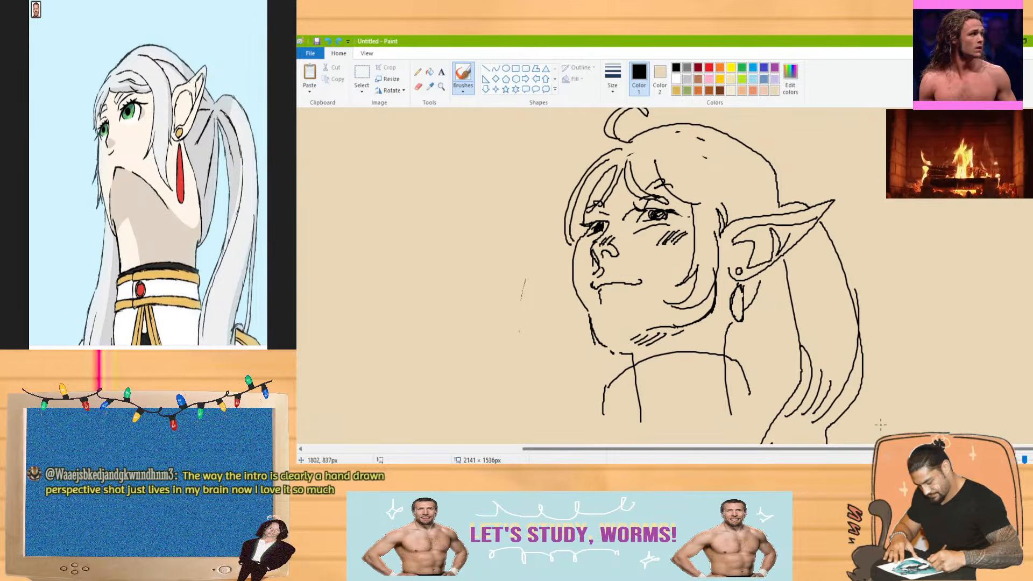
{"action": "left_click", "coordinate": [418, 86]}
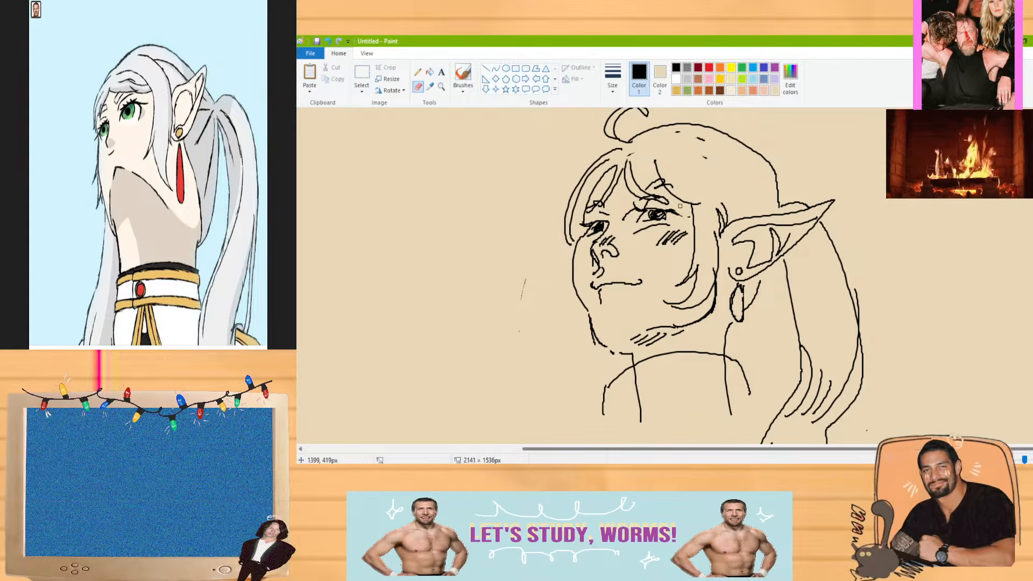
{"action": "key", "text": "ctrl+z"}
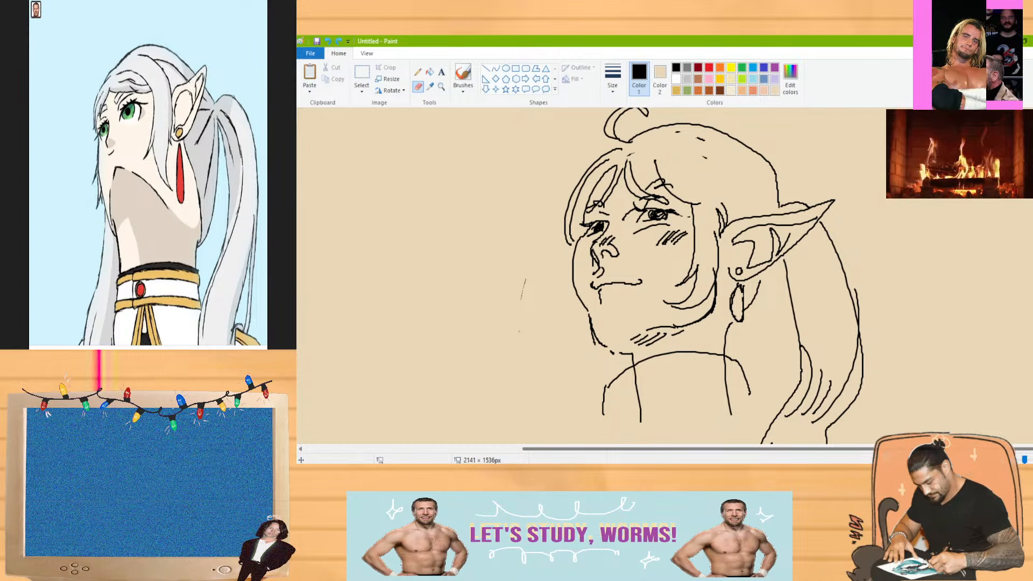
{"action": "scroll", "coordinate": [665, 275], "scroll_direction": "down", "scroll_amount": 1}
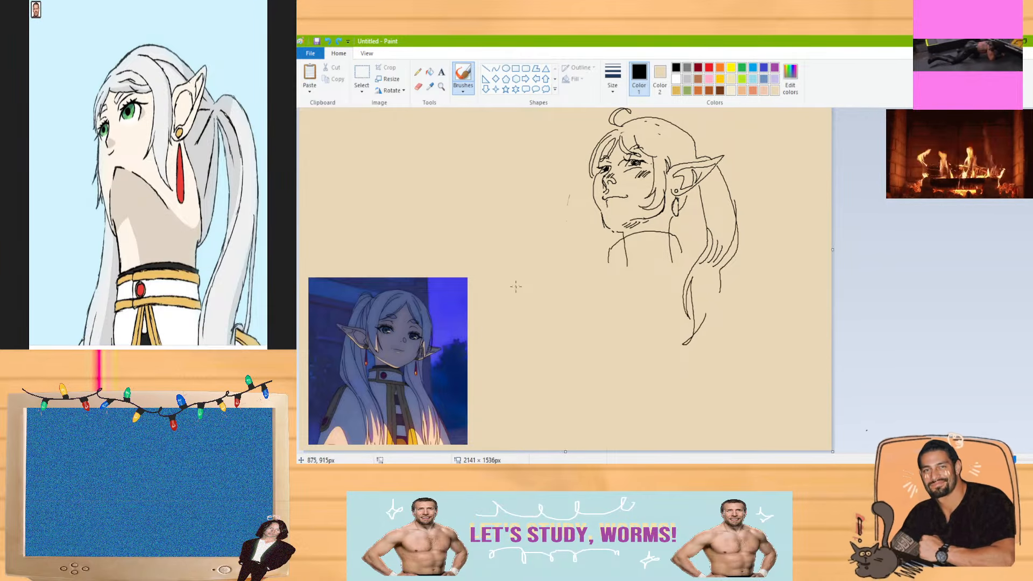
Sketch a second, smaller elf head below and beside the first, with a skull arc, nose, mouth, jaw and pointed ear
{"action": "left_click_drag", "start_coordinate": [515, 291], "coordinate": [576, 256]}
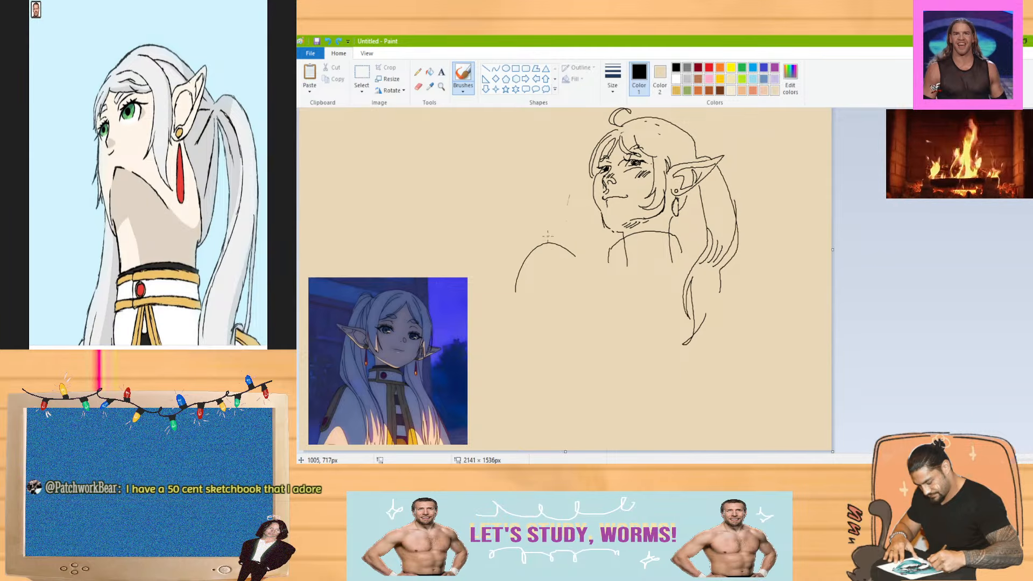
{"action": "key", "text": "ctrl+z"}
{"action": "left_click_drag", "start_coordinate": [545, 248], "coordinate": [556, 247]}
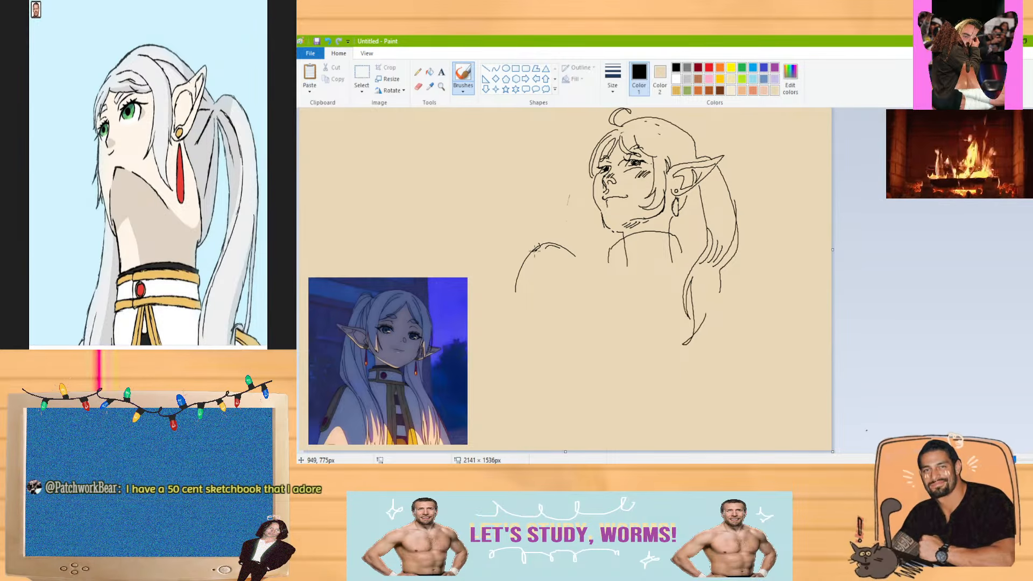
{"action": "left_click_drag", "start_coordinate": [536, 257], "coordinate": [554, 264]}
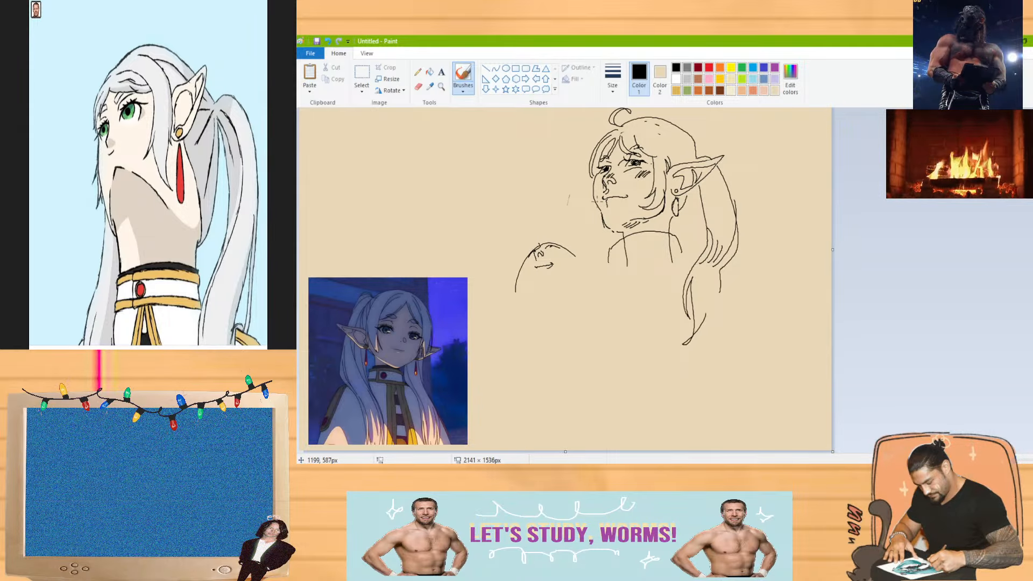
{"action": "left_click_drag", "start_coordinate": [534, 252], "coordinate": [539, 300]}
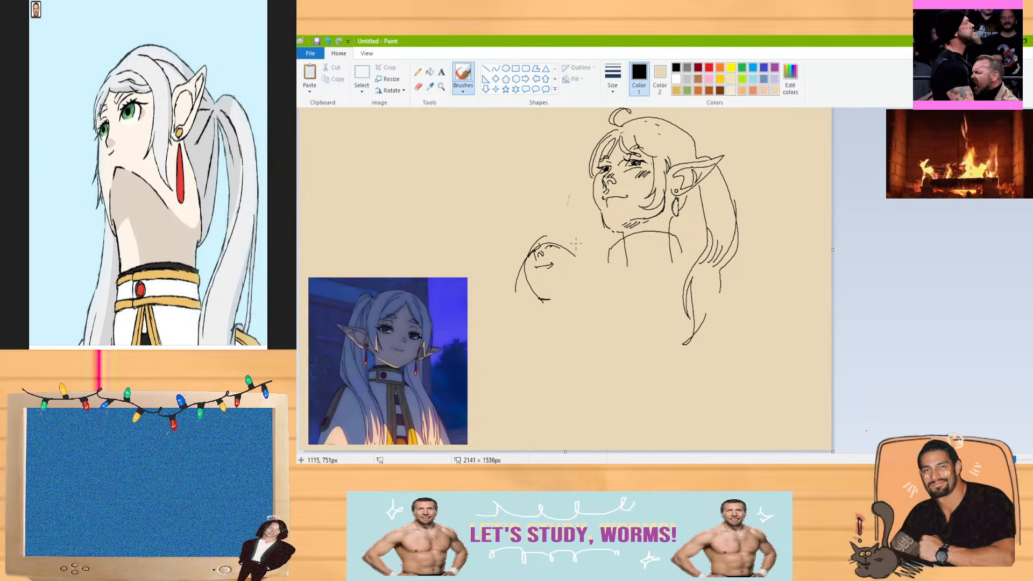
{"action": "left_click_drag", "start_coordinate": [549, 299], "coordinate": [585, 272]}
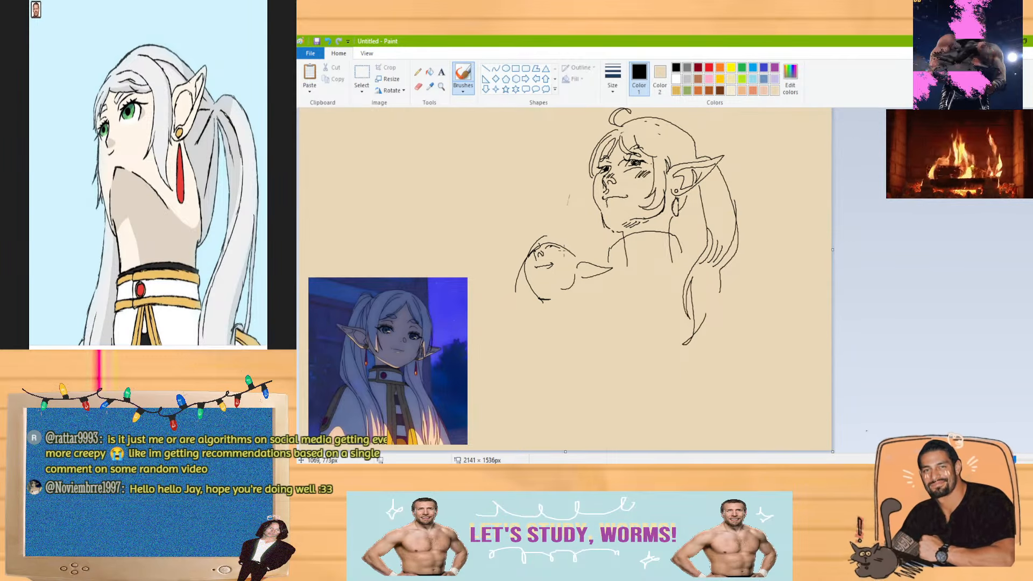
{"action": "left_click_drag", "start_coordinate": [557, 254], "coordinate": [570, 250]}
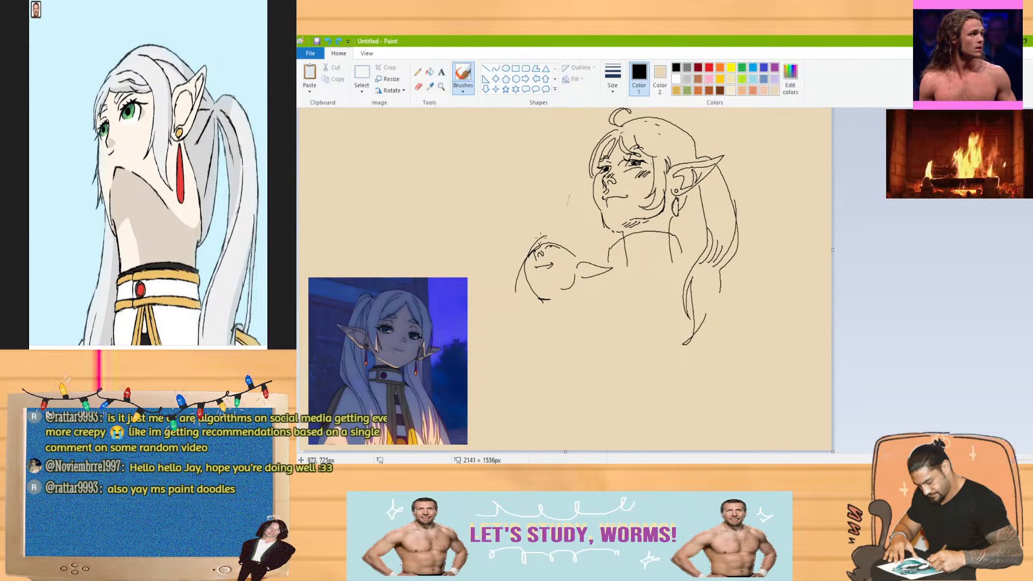
Erase the surplus skull arc outside the small face and redraw its mouth with the brush
{"action": "left_click", "coordinate": [418, 87]}
{"action": "left_click_drag", "start_coordinate": [515, 292], "coordinate": [526, 258]}
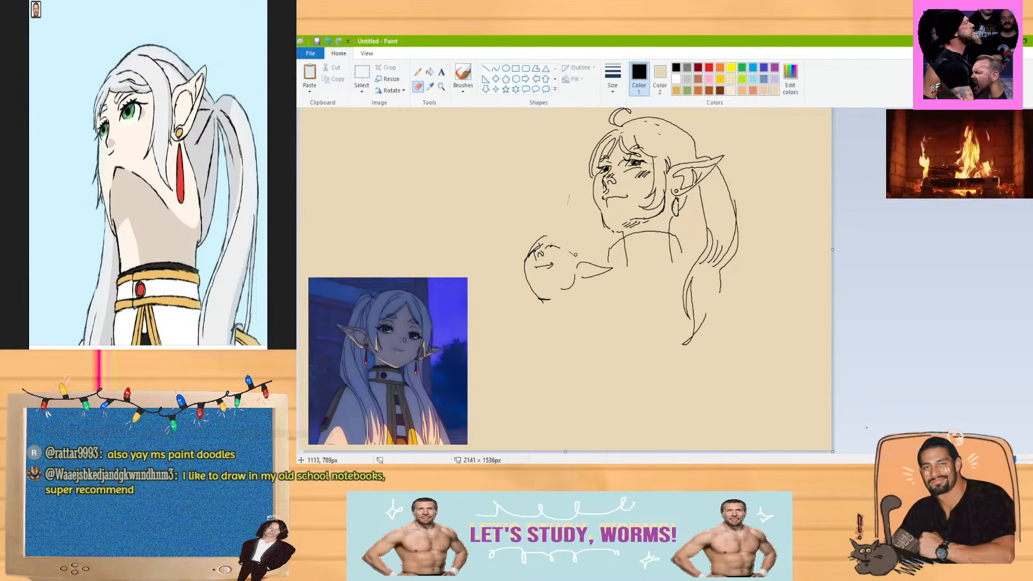
{"action": "left_click", "coordinate": [466, 72]}
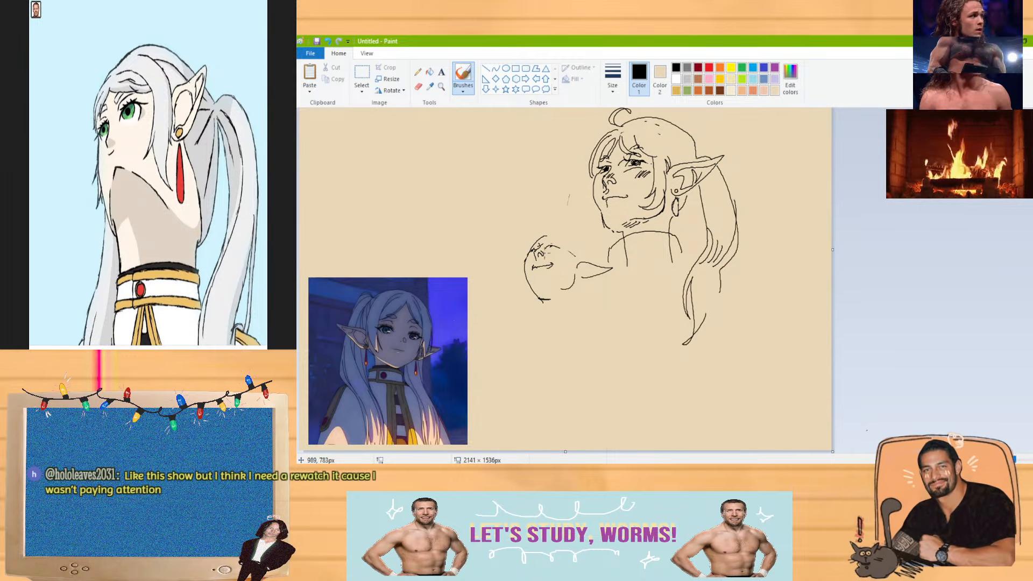
{"action": "mouse_move", "coordinate": [543, 266]}
{"action": "left_mouse_down"}
{"action": "mouse_move", "coordinate": [534, 266]}
{"action": "mouse_move", "coordinate": [541, 273]}
{"action": "left_mouse_up"}
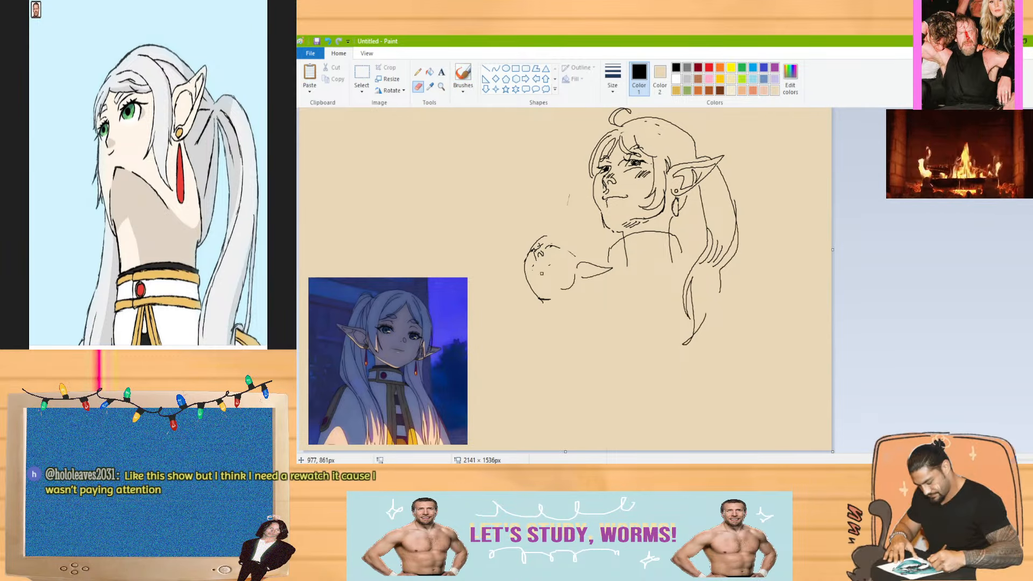
{"action": "left_click", "coordinate": [465, 76]}
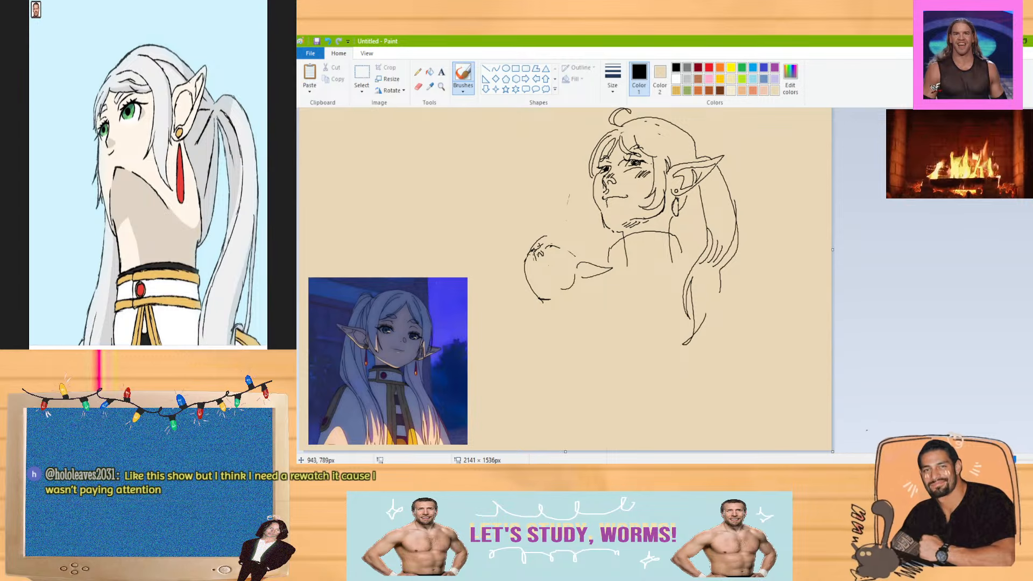
{"action": "left_click_drag", "start_coordinate": [533, 254], "coordinate": [552, 264]}
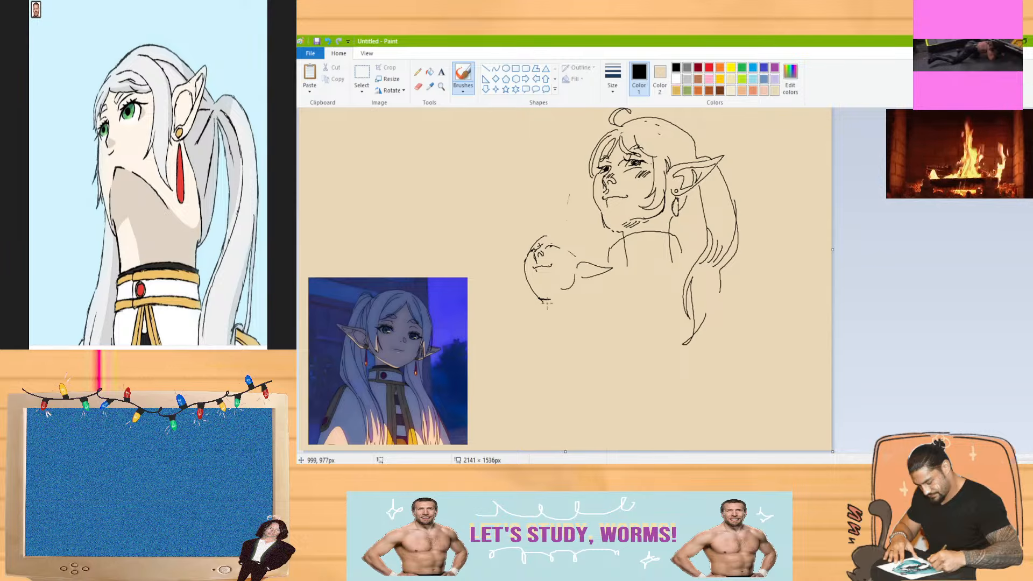
Draw the small figure's neckline under the chin and add its eye detail and forehead outline
{"action": "left_click_drag", "start_coordinate": [545, 310], "coordinate": [587, 301]}
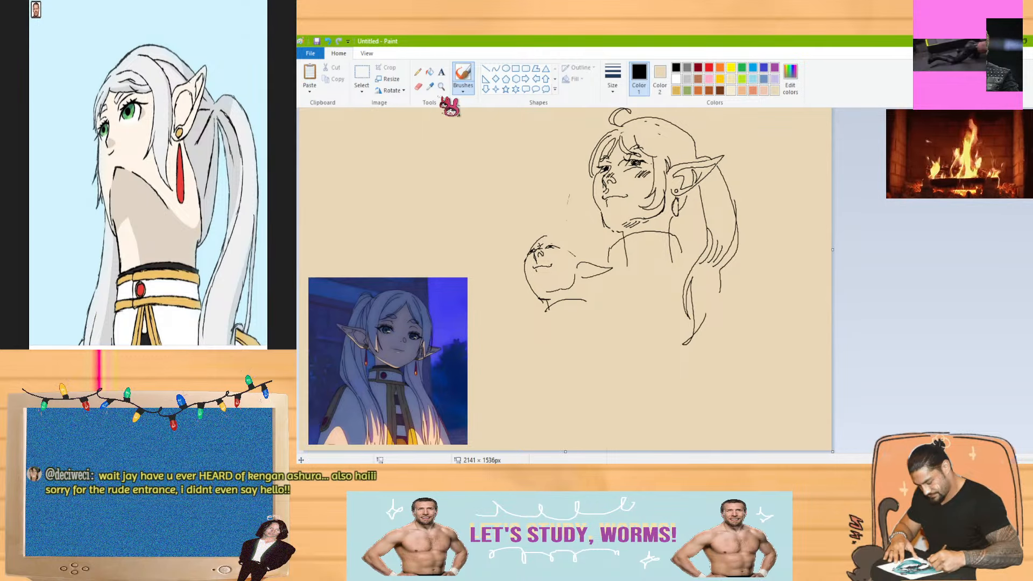
{"action": "left_click", "coordinate": [418, 87]}
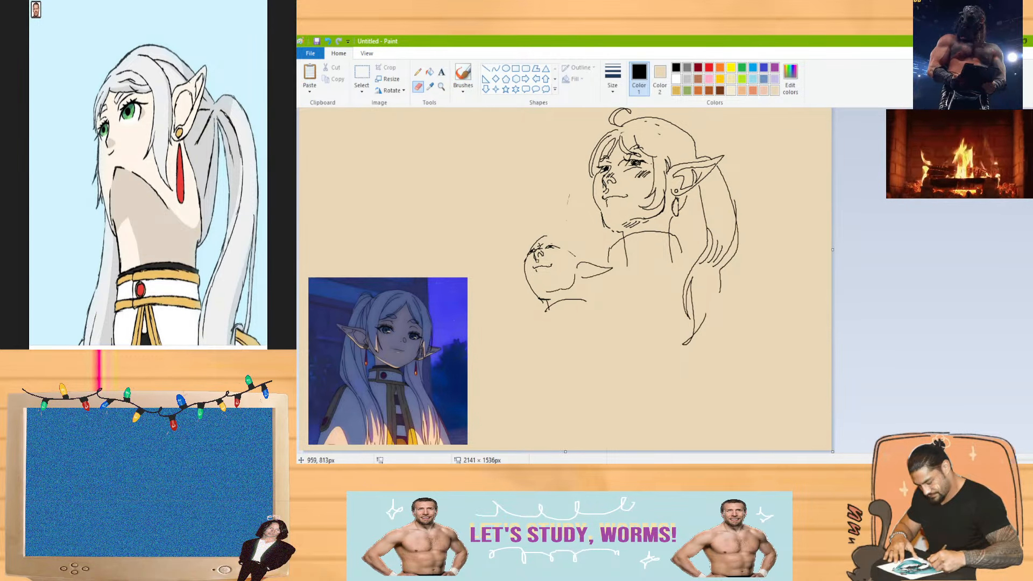
{"action": "left_click", "coordinate": [463, 74]}
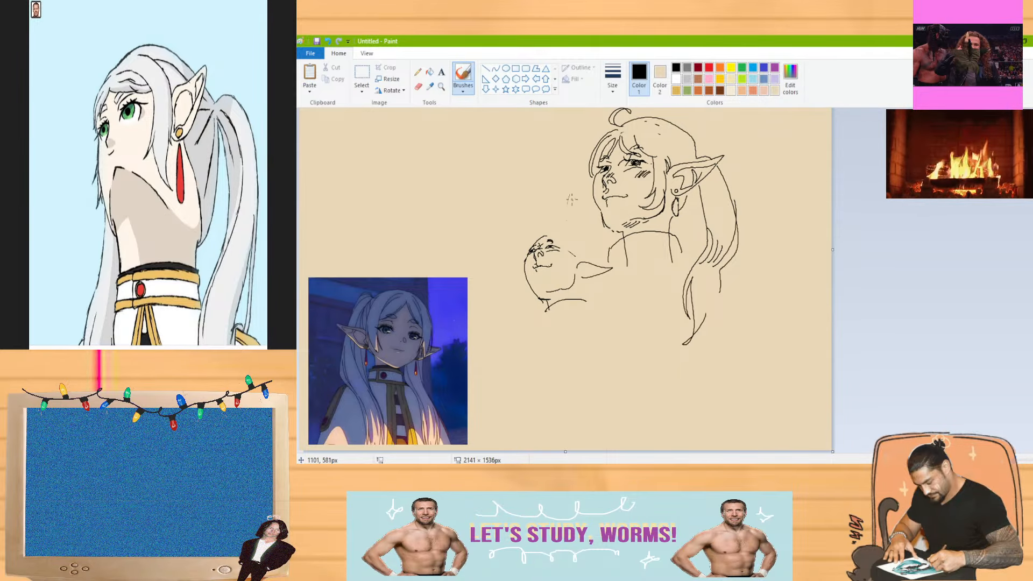
{"action": "mouse_move", "coordinate": [549, 235]}
{"action": "left_mouse_down"}
{"action": "mouse_move", "coordinate": [572, 262]}
{"action": "mouse_move", "coordinate": [565, 242]}
{"action": "left_mouse_up"}
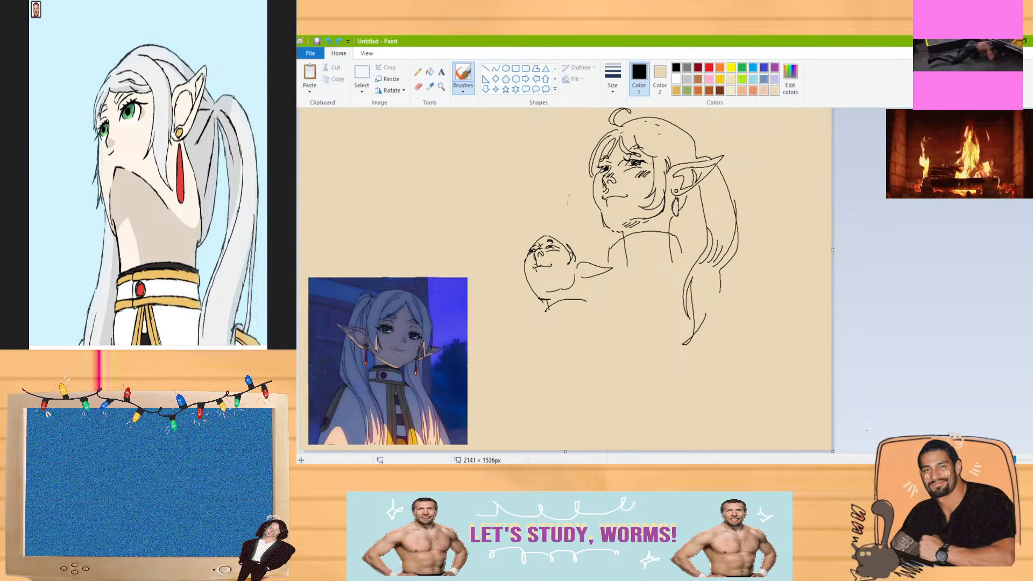
Erase the small head's forehead outline and draw a rounded hair crown with side locks framing the face
{"action": "left_click", "coordinate": [419, 87]}
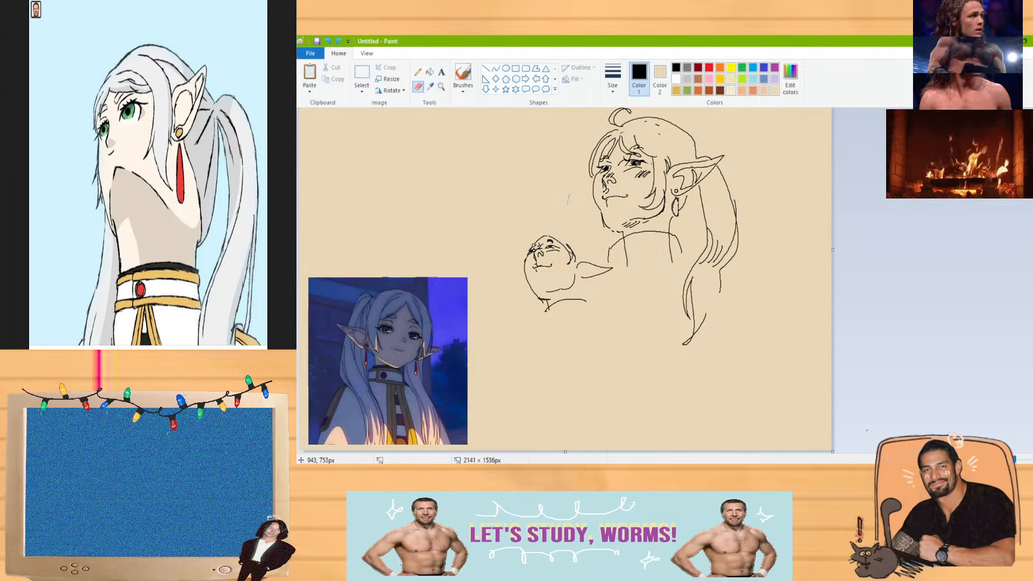
{"action": "mouse_move", "coordinate": [536, 246]}
{"action": "left_mouse_down"}
{"action": "mouse_move", "coordinate": [550, 236]}
{"action": "mouse_move", "coordinate": [567, 252]}
{"action": "left_mouse_up"}
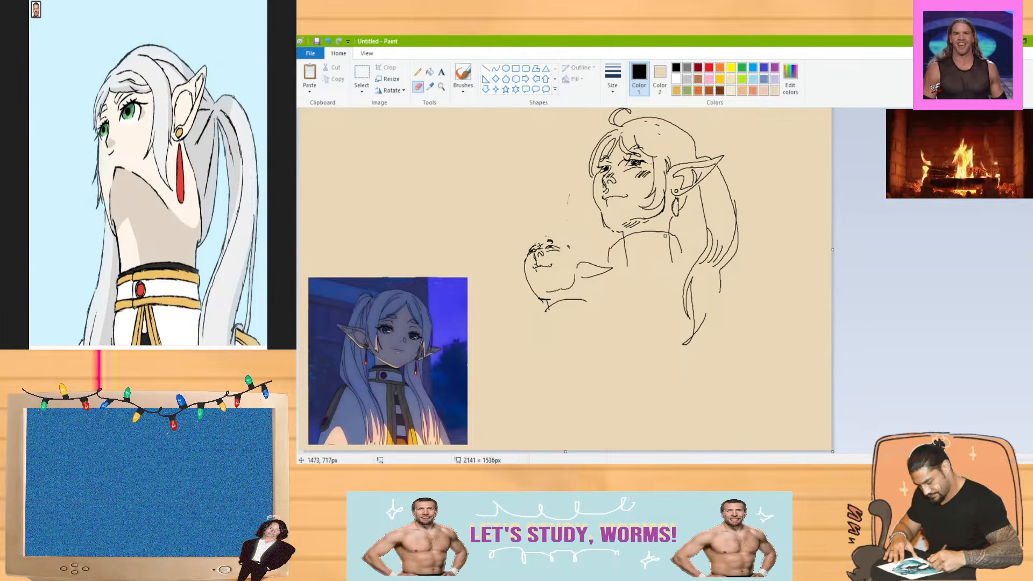
{"action": "left_click", "coordinate": [467, 76]}
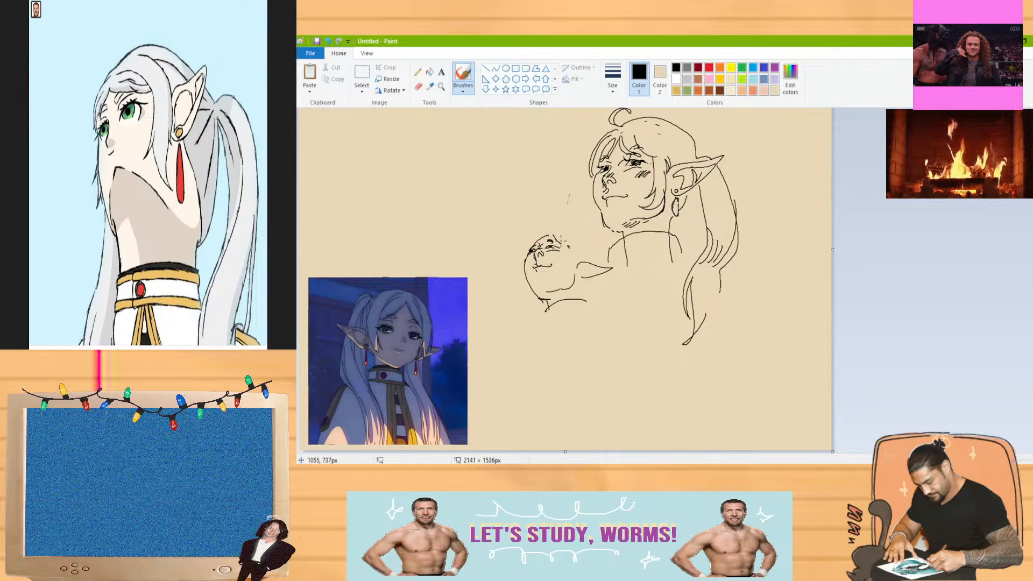
{"action": "mouse_move", "coordinate": [554, 235]}
{"action": "left_mouse_down"}
{"action": "mouse_move", "coordinate": [574, 251]}
{"action": "mouse_move", "coordinate": [522, 277]}
{"action": "mouse_move", "coordinate": [523, 291]}
{"action": "left_mouse_up"}
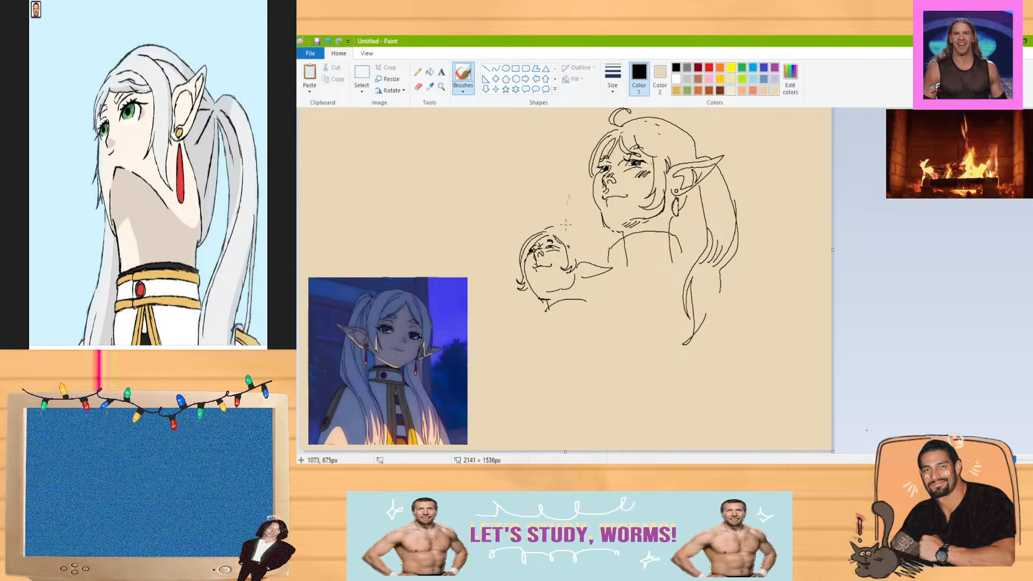
{"action": "left_click_drag", "start_coordinate": [545, 229], "coordinate": [590, 254]}
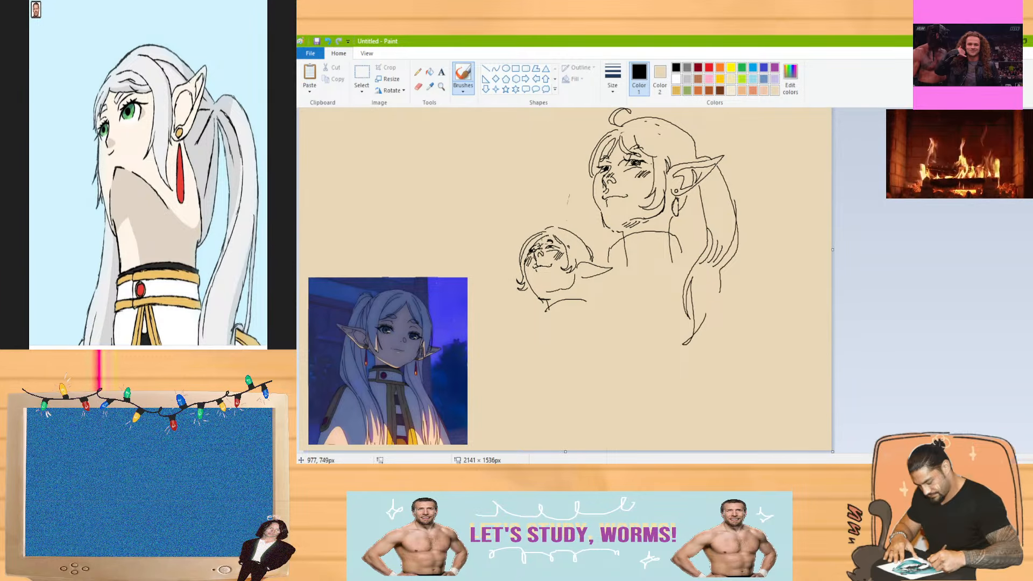
Draw long hair strands hanging down both sides of the small figure and a round gem at its collar
{"action": "left_click_drag", "start_coordinate": [602, 279], "coordinate": [615, 337]}
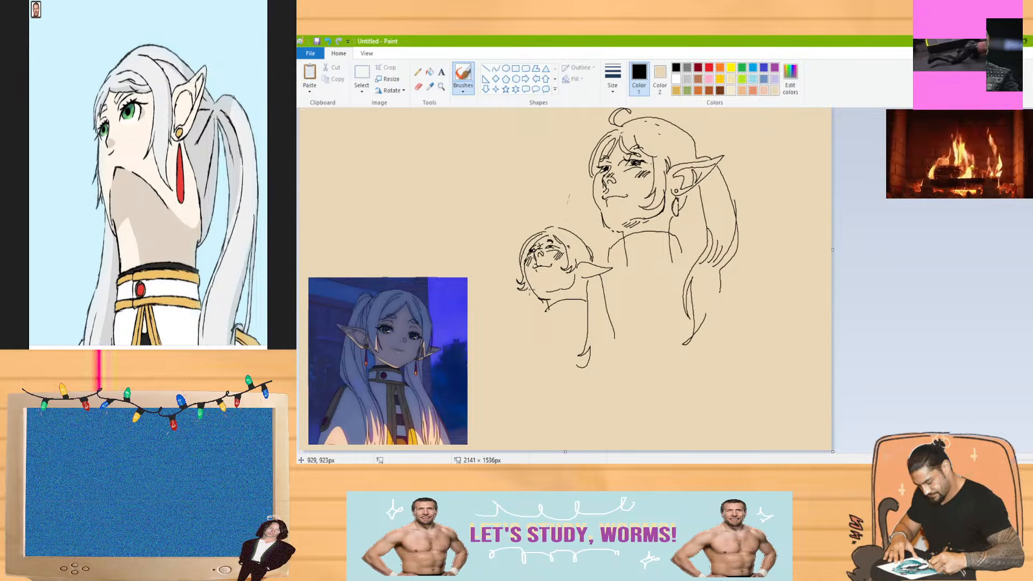
{"action": "left_click_drag", "start_coordinate": [532, 291], "coordinate": [521, 371]}
{"action": "left_click", "coordinate": [418, 87]}
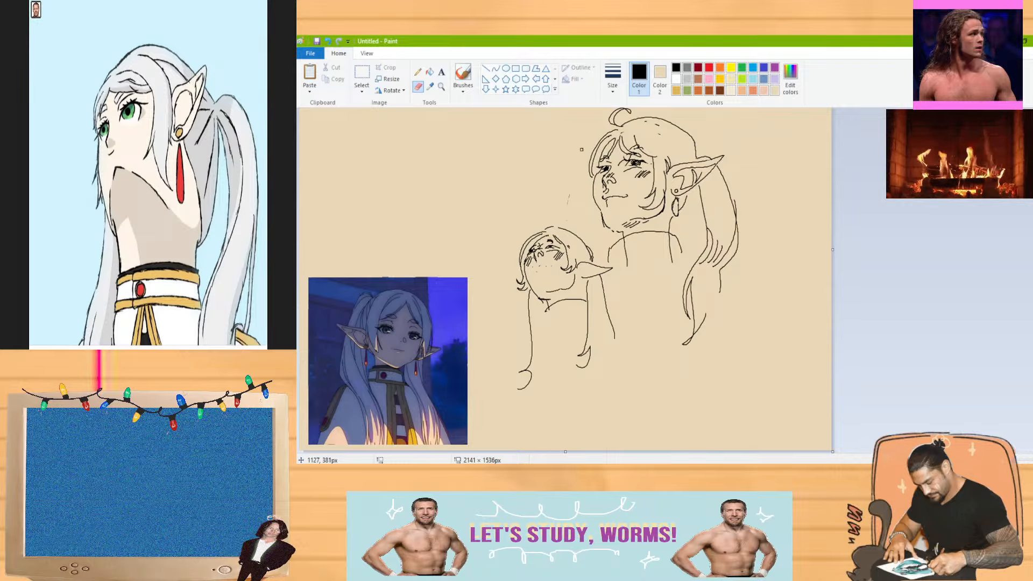
{"action": "left_click", "coordinate": [463, 75]}
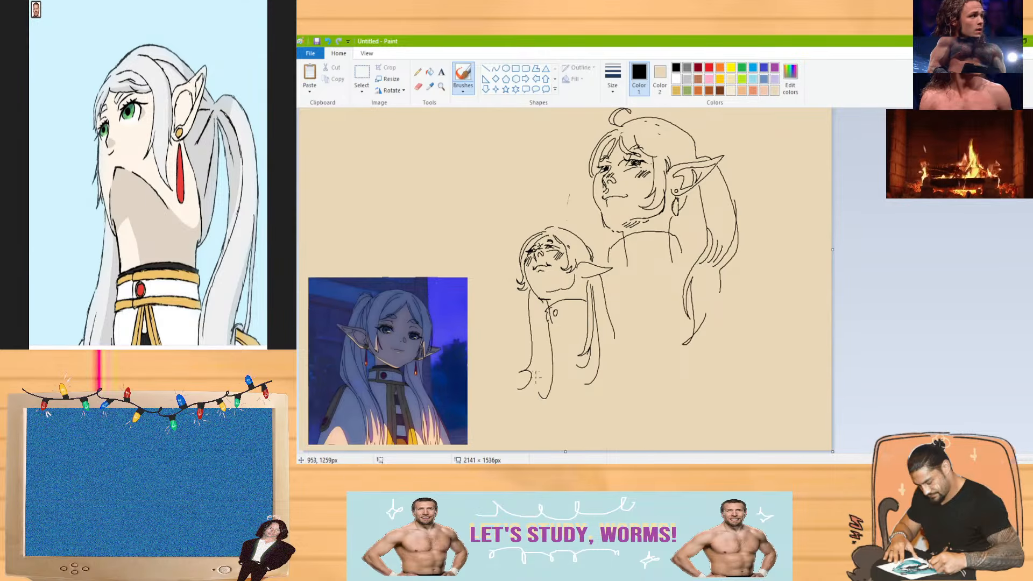
{"action": "left_click_drag", "start_coordinate": [549, 341], "coordinate": [534, 397]}
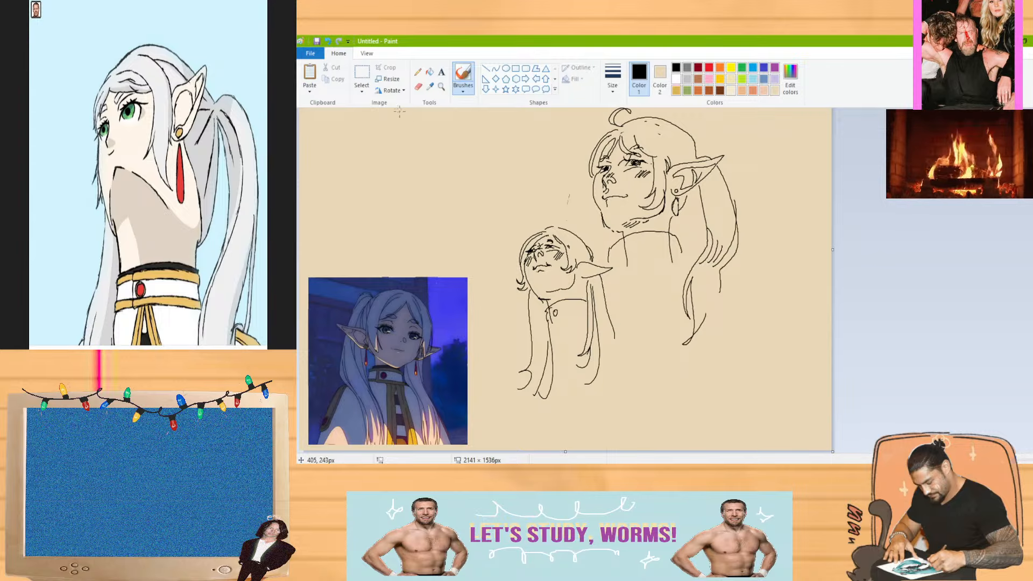
Check both elf sketches in mirror view by flipping the canvas horizontally, and undo the flip
{"action": "left_click", "coordinate": [391, 90]}
{"action": "left_click", "coordinate": [396, 147]}
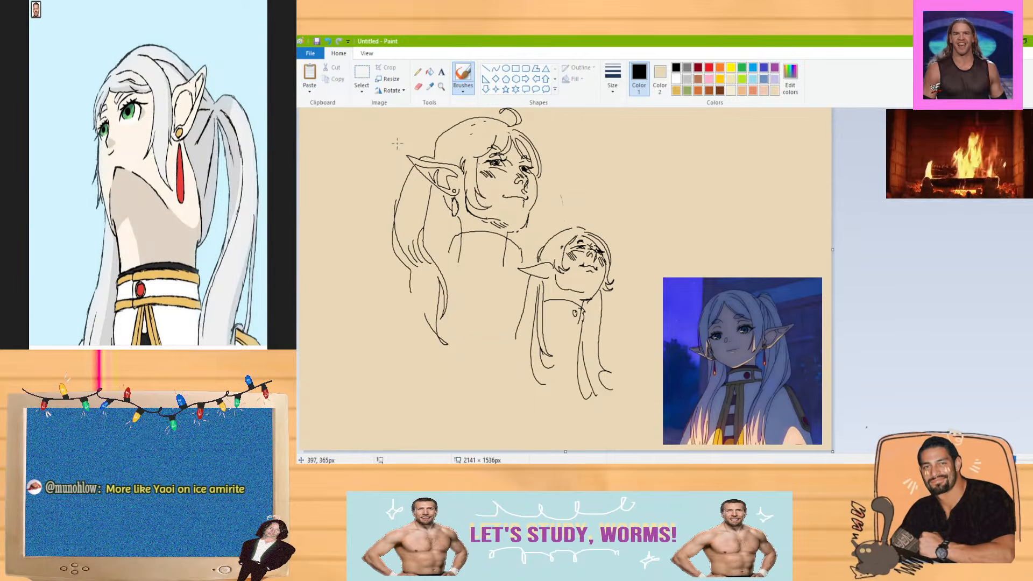
{"action": "key", "text": "ctrl+z"}
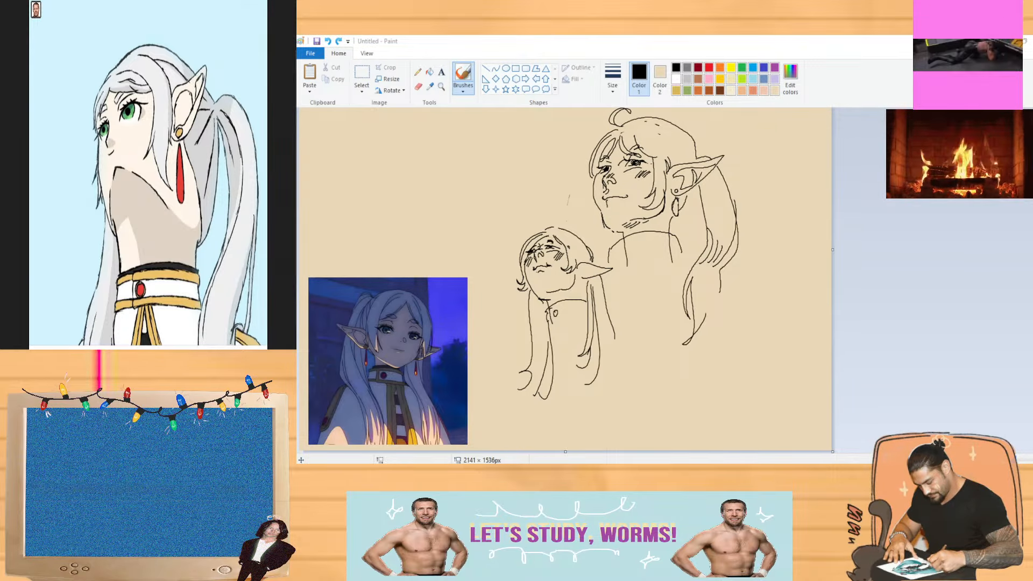
Switch to YouTube, play "autumn in new york | a soft jazz playlist", and return to the elf reference picture
{"action": "key", "text": "ctrl+Tab"}
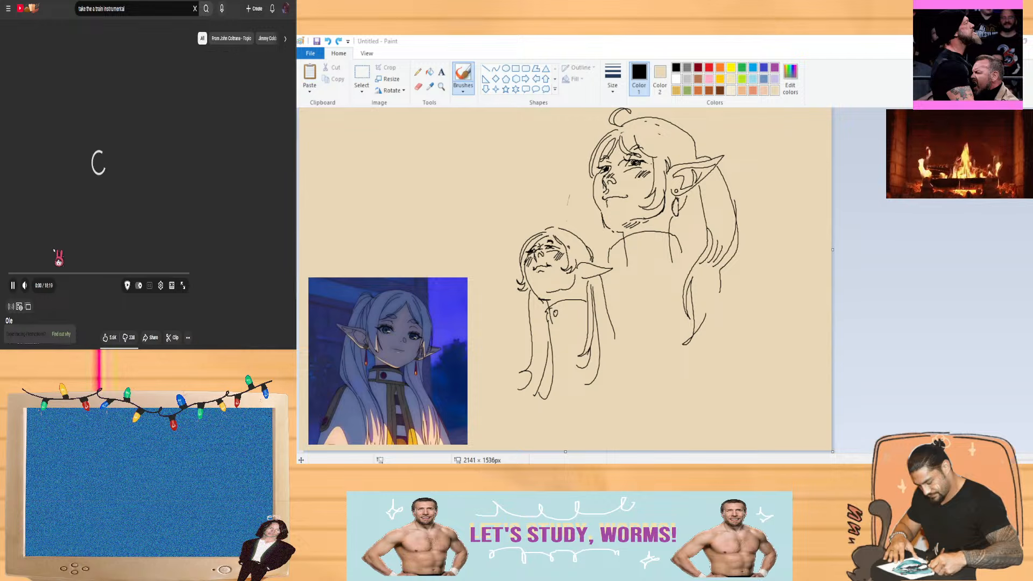
{"action": "left_click", "coordinate": [26, 272]}
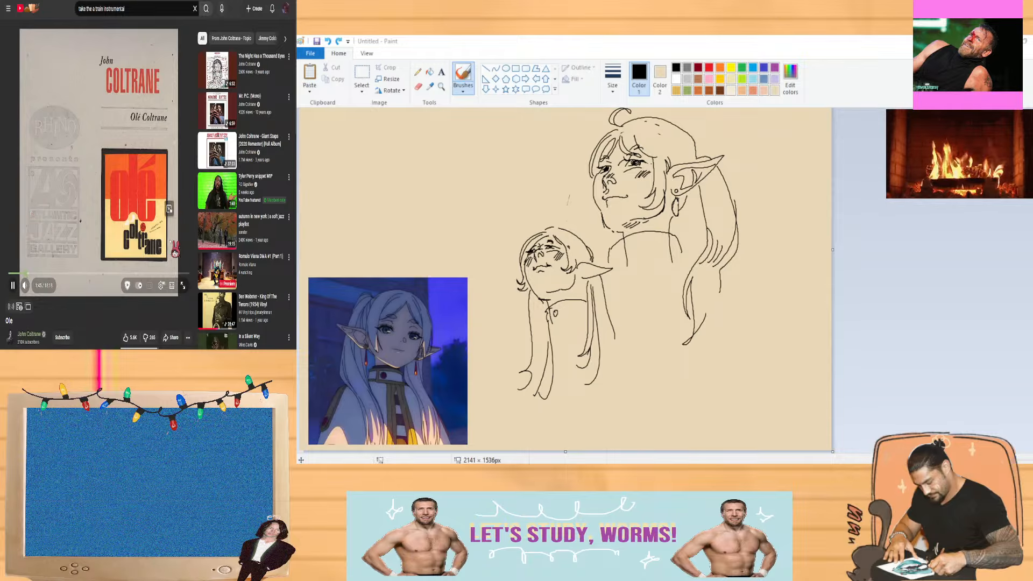
{"action": "left_click", "coordinate": [208, 234]}
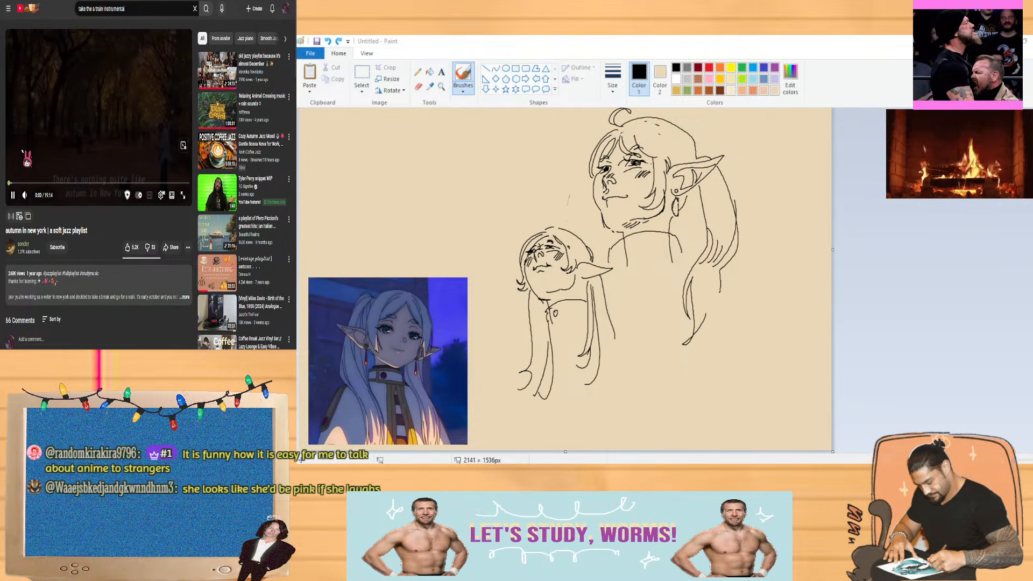
{"action": "key", "text": "ctrl+Tab"}
{"action": "key", "text": "ctrl+Tab"}
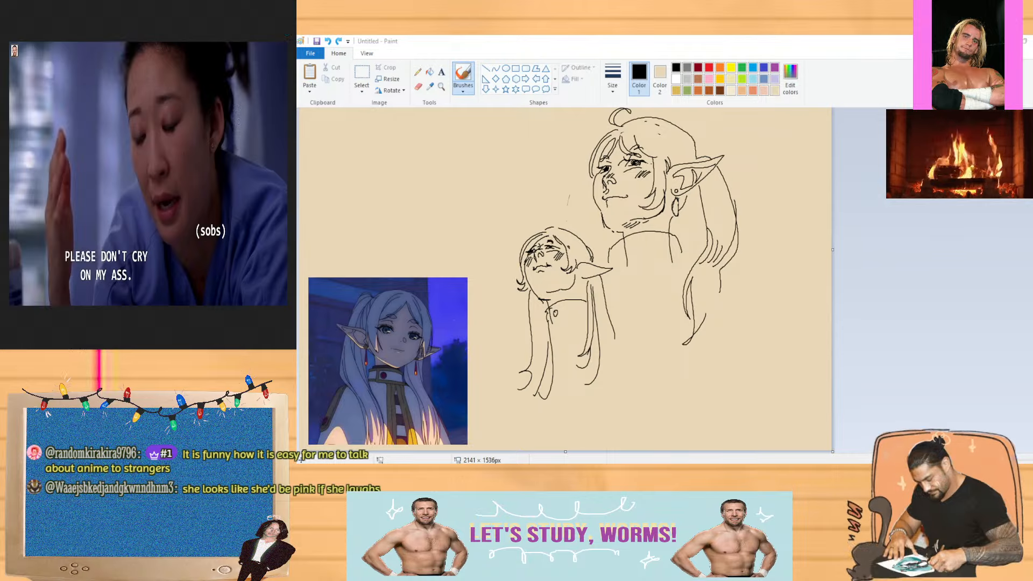
{"action": "key", "text": "ctrl+Tab"}
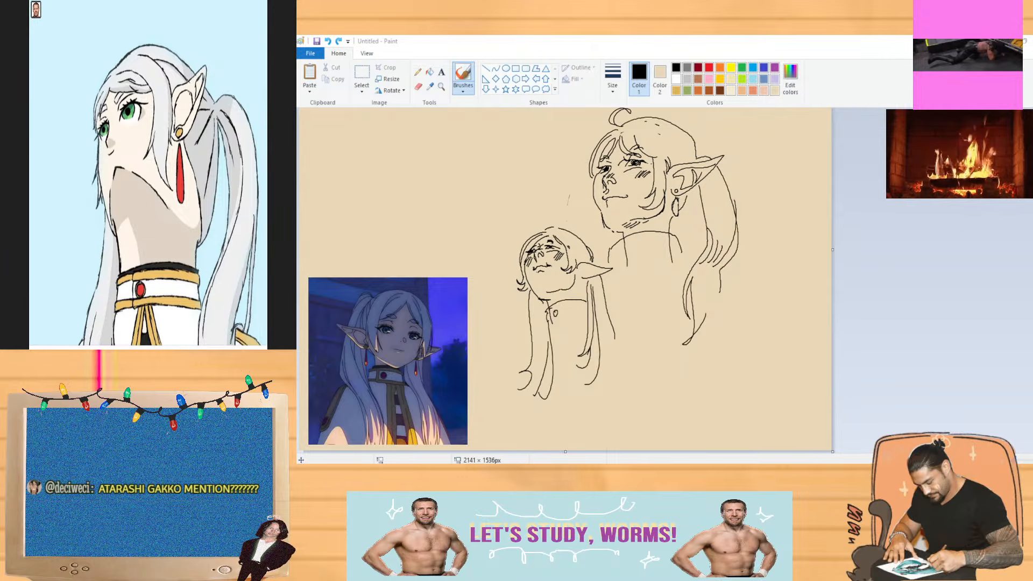
Enlarge the canvas to 3428 × 1736 px, adding blank beige space beside the elf sketches, and return to the Brush tool
{"action": "left_click", "coordinate": [737, 182]}
{"action": "mouse_move", "coordinate": [737, 316]}
{"action": "left_mouse_down"}
{"action": "mouse_move", "coordinate": [646, 272]}
{"action": "mouse_move", "coordinate": [676, 313]}
{"action": "mouse_move", "coordinate": [716, 300]}
{"action": "left_mouse_up"}
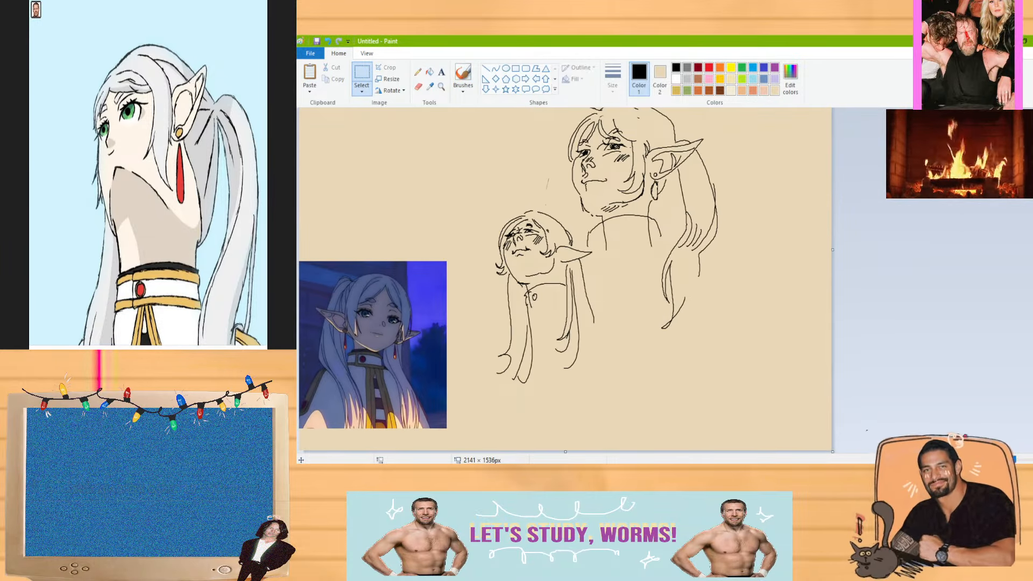
{"action": "scroll", "coordinate": [669, 350], "scroll_direction": "down", "scroll_amount": 1}
{"action": "left_click_drag", "start_coordinate": [566, 311], "coordinate": [571, 313]}
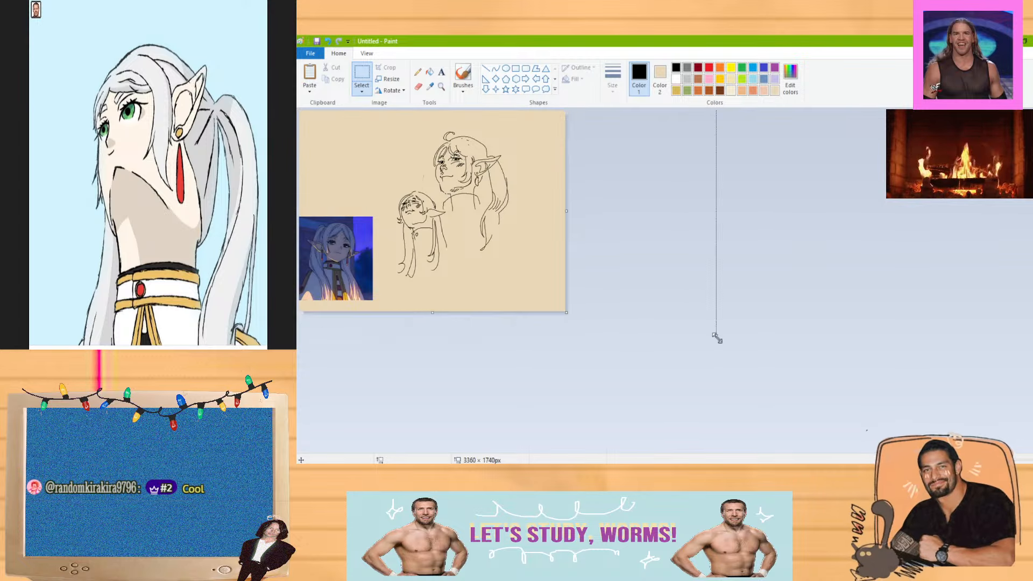
{"action": "left_click_drag", "start_coordinate": [717, 337], "coordinate": [725, 338]}
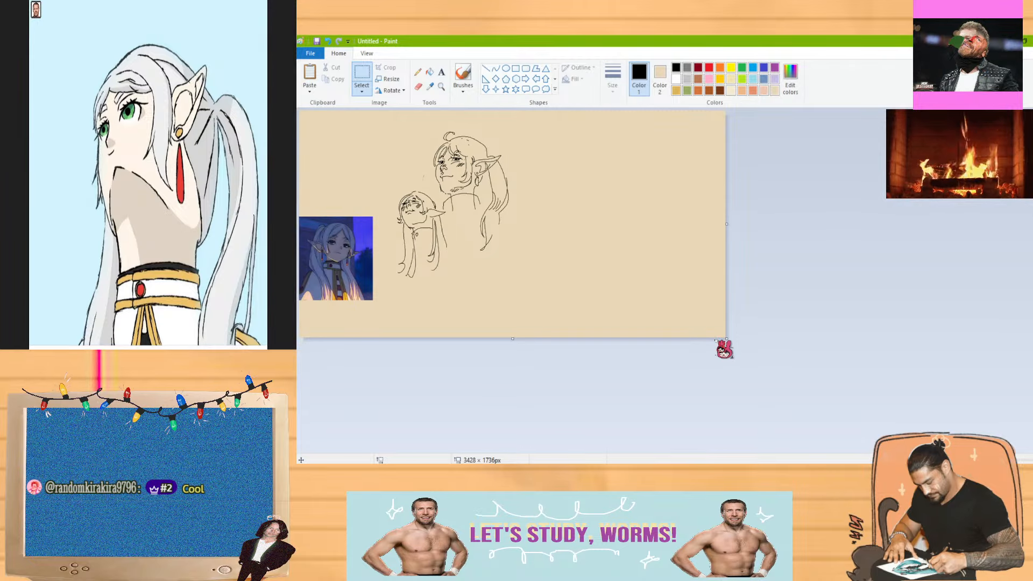
{"action": "left_click", "coordinate": [462, 75]}
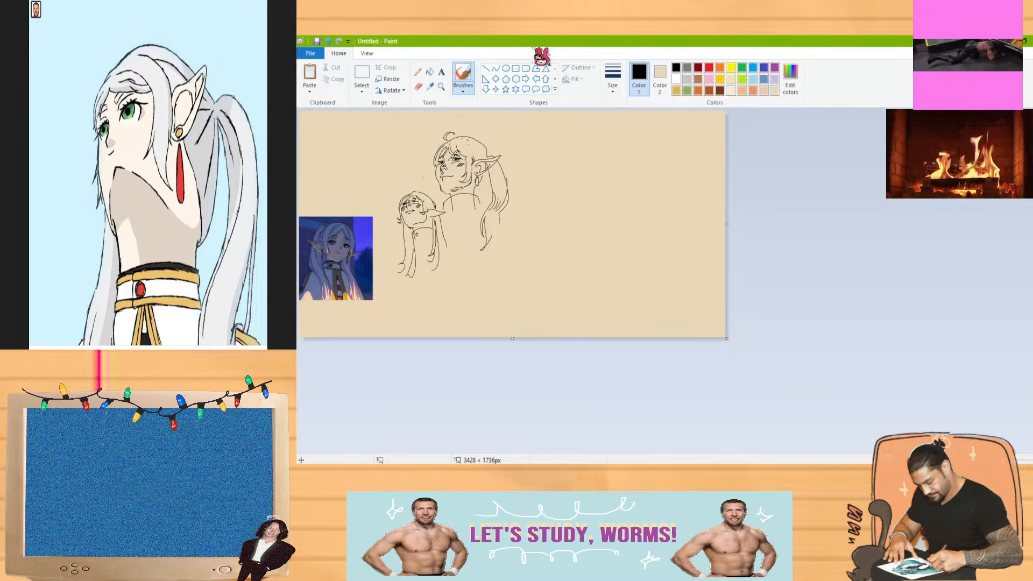
{"action": "scroll", "coordinate": [892, 352], "scroll_direction": "up", "scroll_amount": 4}
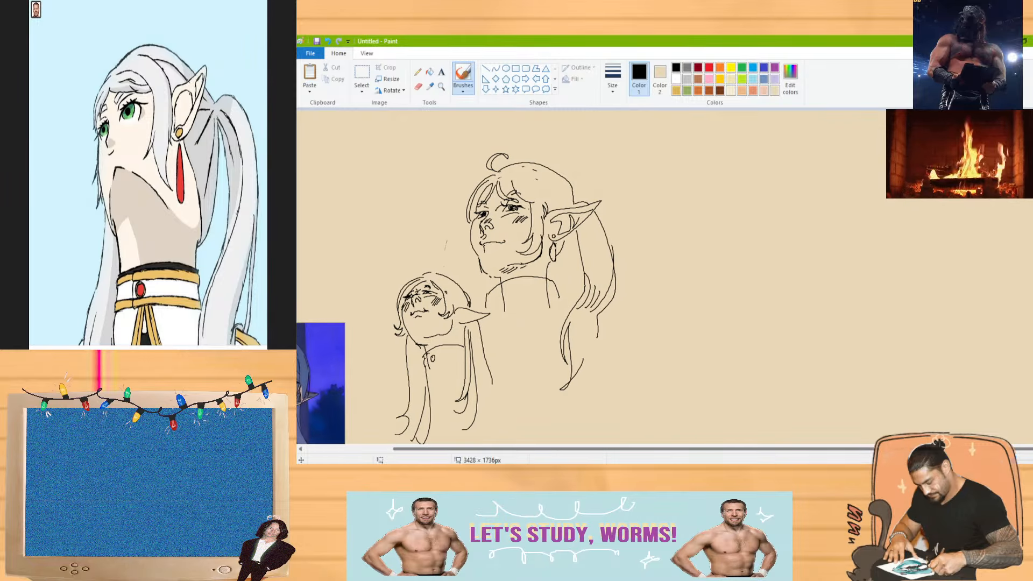
{"action": "scroll", "coordinate": [797, 318], "scroll_direction": "left", "scroll_amount": 3}
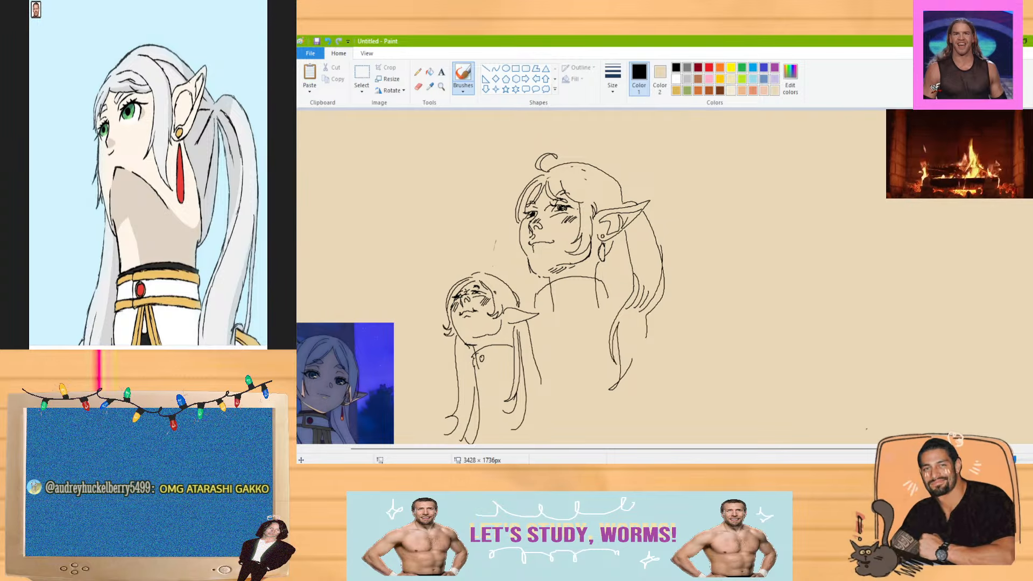
Paste the Campbell's soup reference picture onto the canvas and place it between the reference photo and the large elf head
{"action": "key", "text": "alt+Tab"}
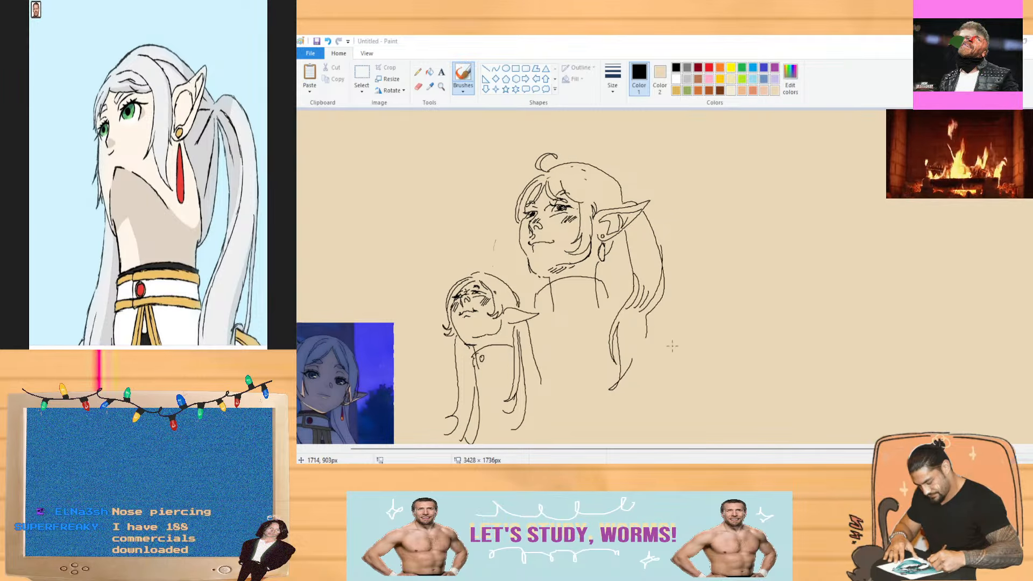
{"action": "key", "text": "ctrl+v"}
{"action": "left_click_drag", "start_coordinate": [359, 190], "coordinate": [471, 203]}
{"action": "left_click", "coordinate": [463, 75]}
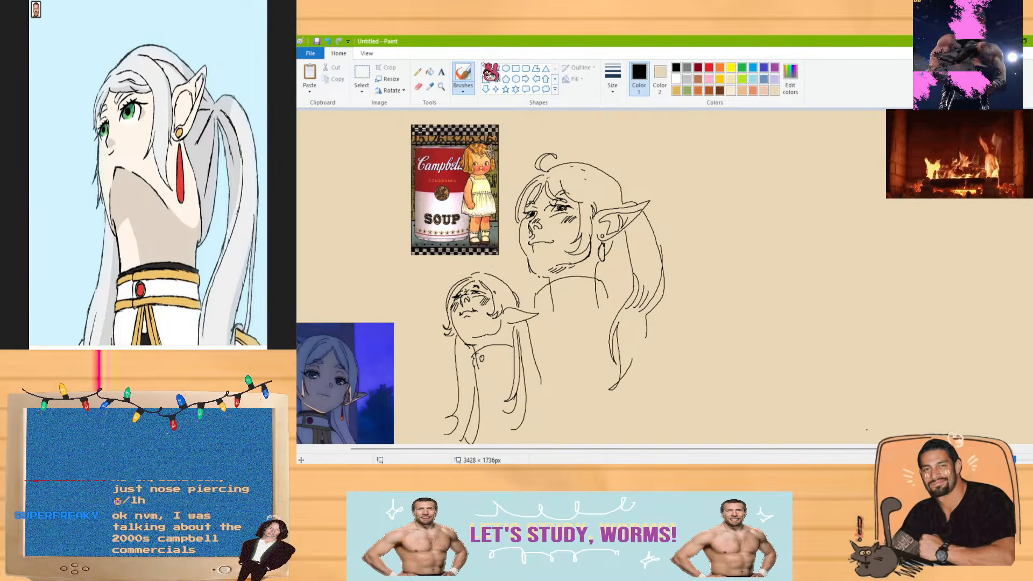
{"action": "mouse_move", "coordinate": [696, 448]}
{"action": "left_mouse_down"}
{"action": "mouse_move", "coordinate": [837, 450]}
{"action": "mouse_move", "coordinate": [652, 450]}
{"action": "mouse_move", "coordinate": [882, 450]}
{"action": "mouse_move", "coordinate": [840, 434]}
{"action": "mouse_move", "coordinate": [865, 433]}
{"action": "left_mouse_up"}
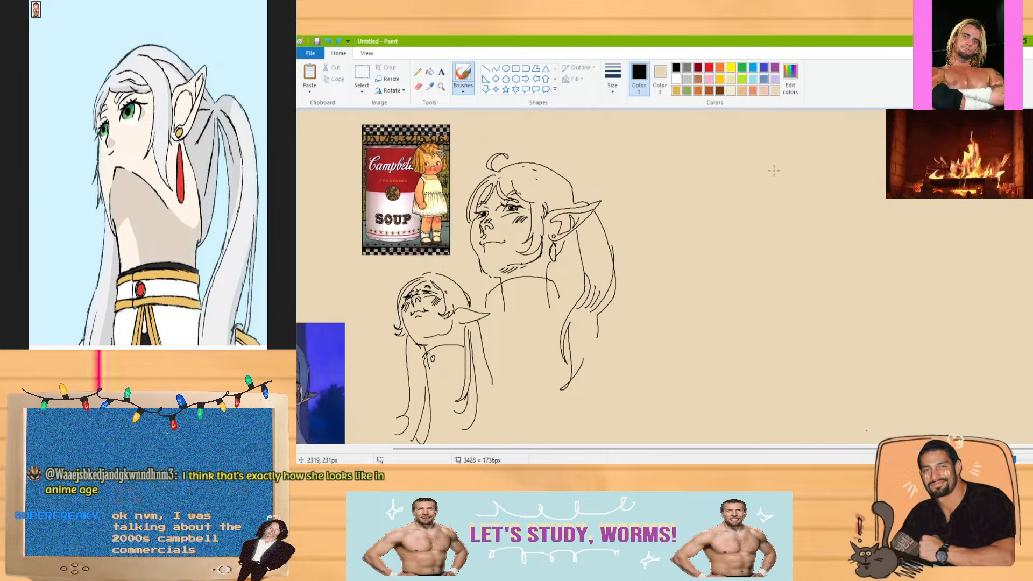
{"action": "mouse_move", "coordinate": [784, 162]}
{"action": "left_mouse_down"}
{"action": "mouse_move", "coordinate": [757, 185]}
{"action": "mouse_move", "coordinate": [788, 176]}
{"action": "left_mouse_up"}
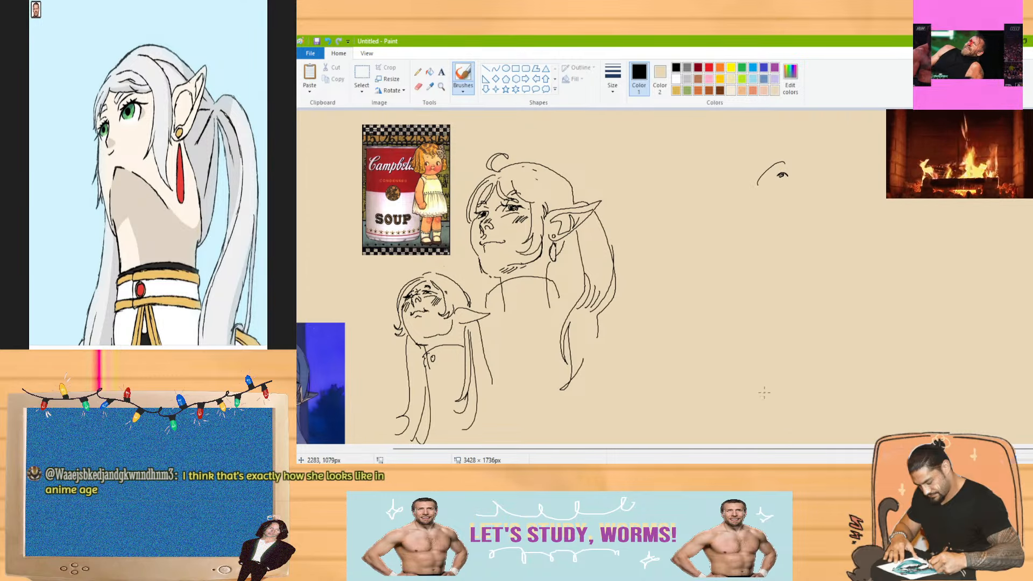
{"action": "key", "text": "ctrl+z"}
{"action": "key", "text": "ctrl+z"}
{"action": "key", "text": "ctrl+z"}
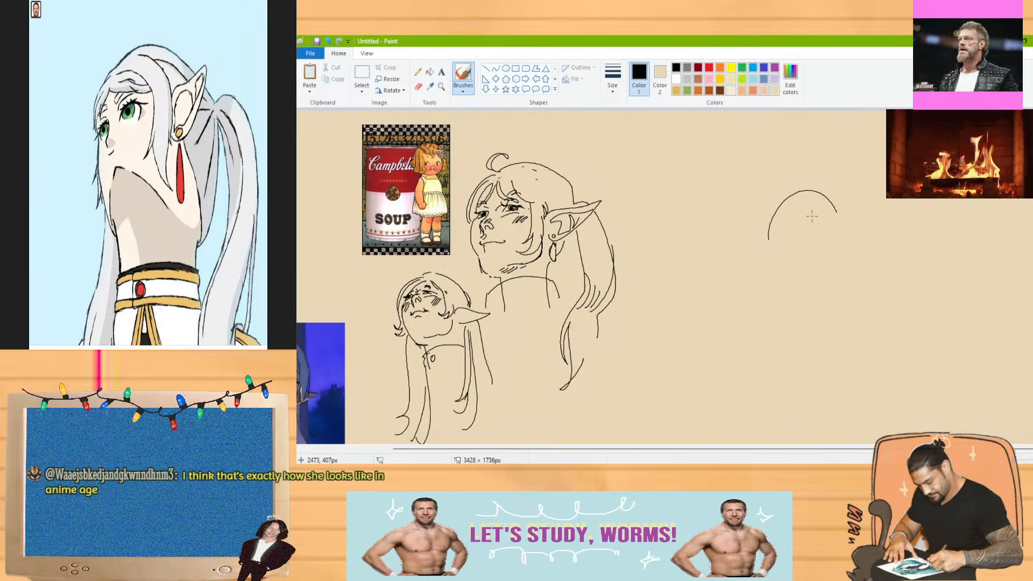
Draw a rounded forehead arc and one small eye for a third head in the blank space beside the large elf
{"action": "key", "text": "ctrl+z"}
{"action": "mouse_move", "coordinate": [807, 212]}
{"action": "left_mouse_down"}
{"action": "mouse_move", "coordinate": [823, 210]}
{"action": "mouse_move", "coordinate": [813, 208]}
{"action": "left_mouse_up"}
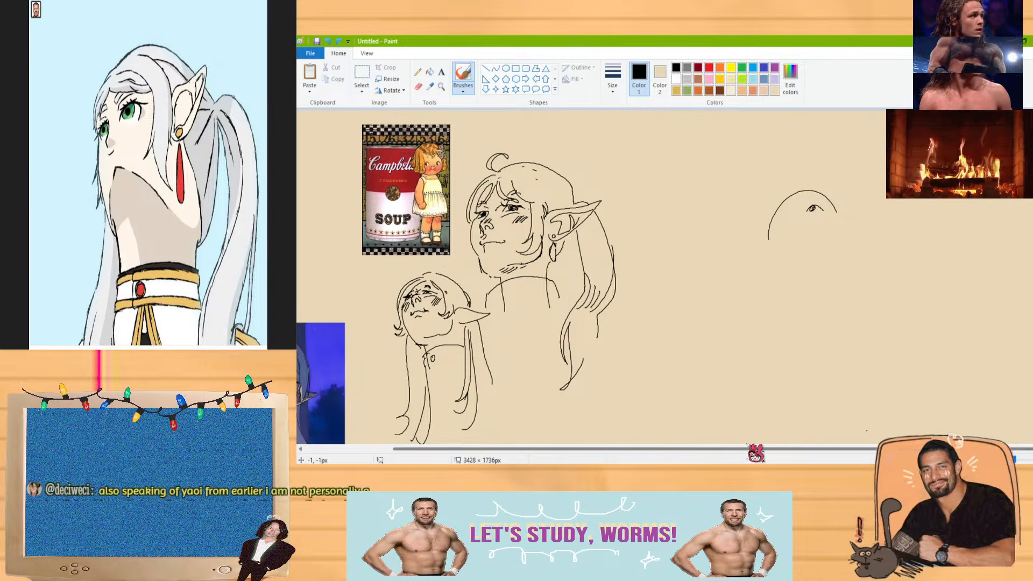
{"action": "scroll", "coordinate": [592, 277], "scroll_direction": "left", "scroll_amount": 3}
{"action": "scroll", "coordinate": [592, 277], "scroll_direction": "right", "scroll_amount": 2}
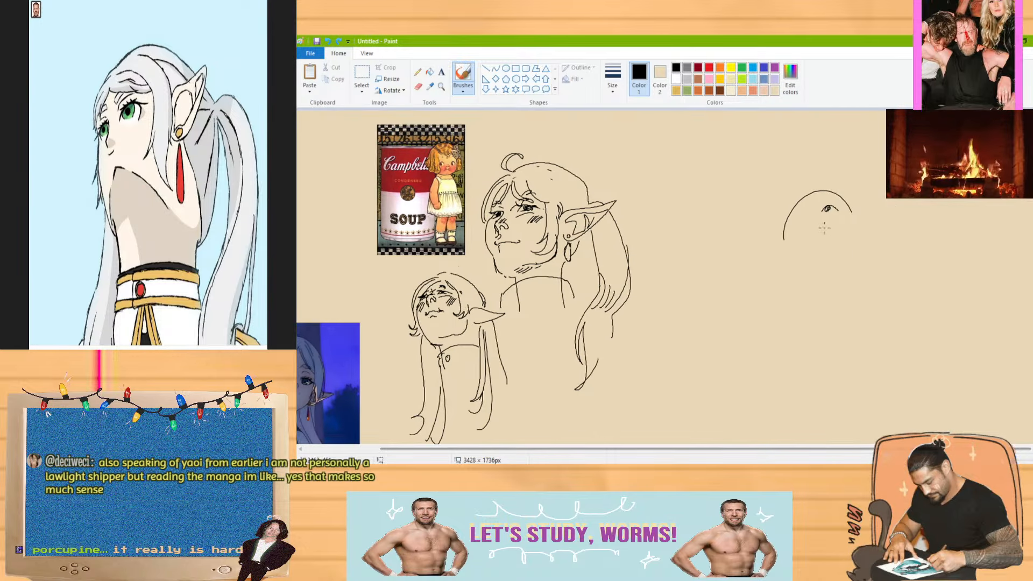
{"action": "mouse_move", "coordinate": [801, 215]}
{"action": "left_mouse_down"}
{"action": "mouse_move", "coordinate": [814, 211]}
{"action": "mouse_move", "coordinate": [802, 218]}
{"action": "mouse_move", "coordinate": [817, 229]}
{"action": "mouse_move", "coordinate": [804, 235]}
{"action": "left_mouse_up"}
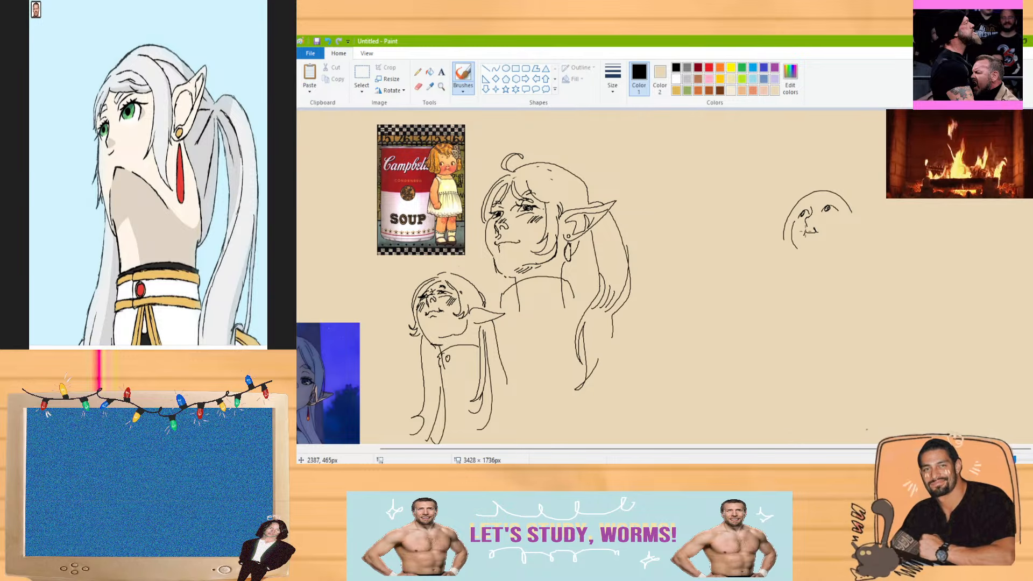
{"action": "key", "text": "ctrl+z"}
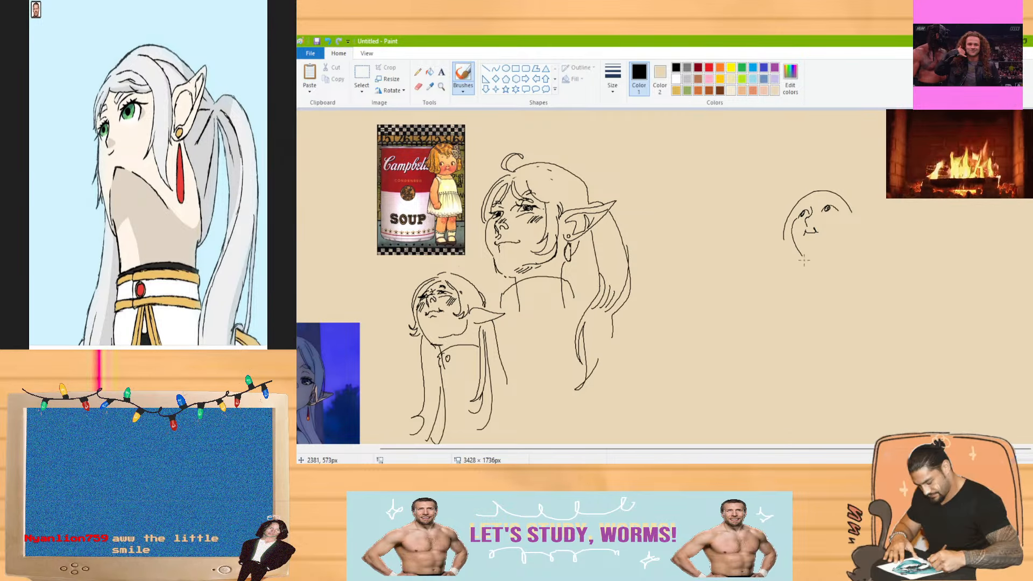
{"action": "left_click_drag", "start_coordinate": [803, 258], "coordinate": [819, 263]}
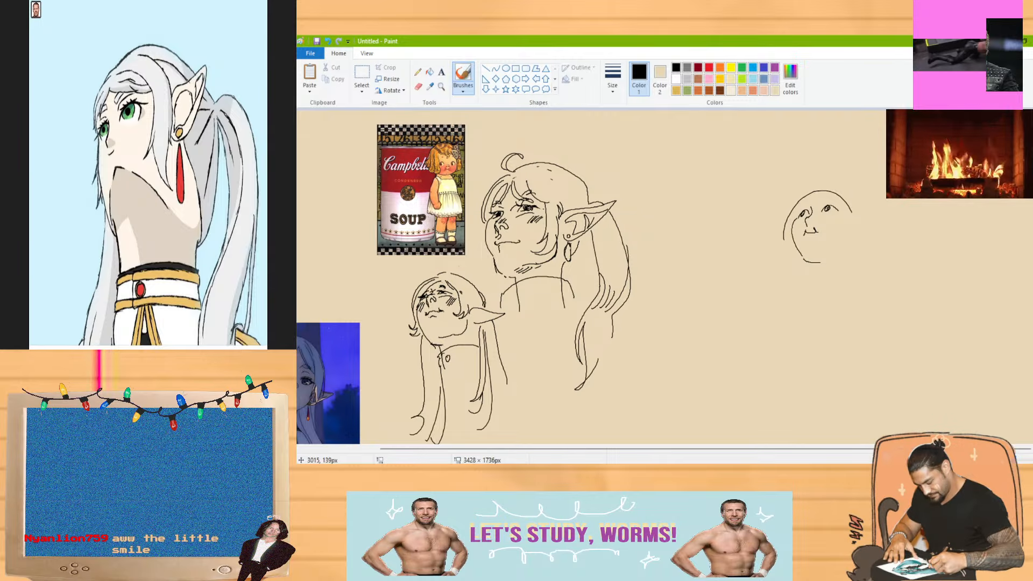
{"action": "left_click_drag", "start_coordinate": [813, 263], "coordinate": [813, 282]}
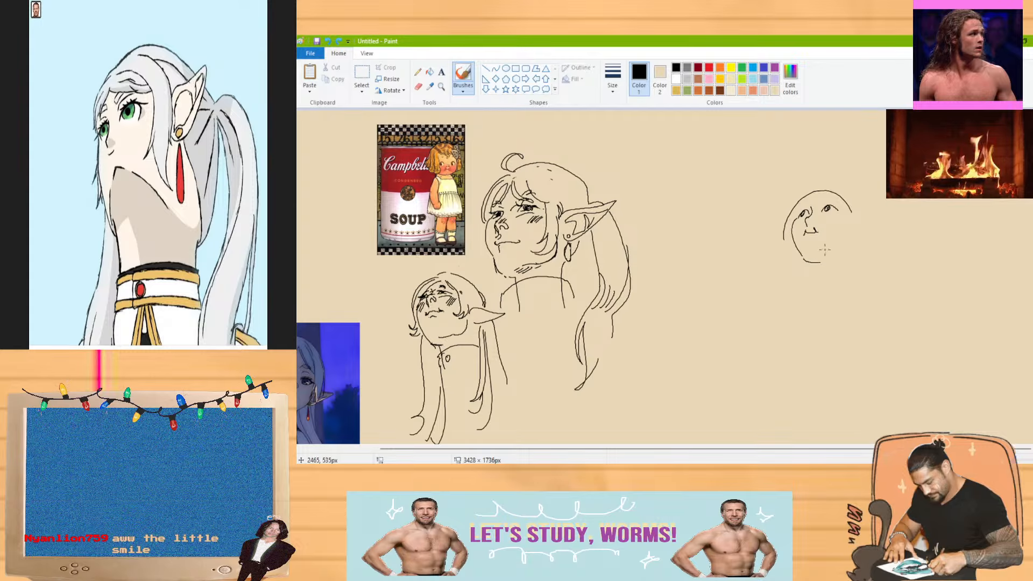
{"action": "key", "text": "ctrl+z"}
{"action": "key", "text": "ctrl+z"}
{"action": "key", "text": "ctrl+z"}
{"action": "key", "text": "ctrl+z"}
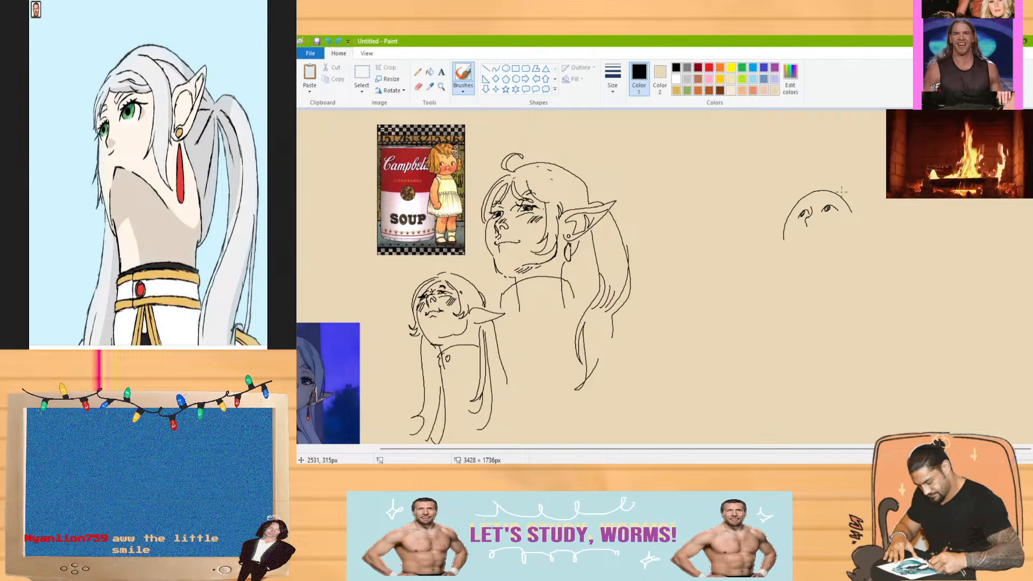
{"action": "key", "text": "ctrl+z"}
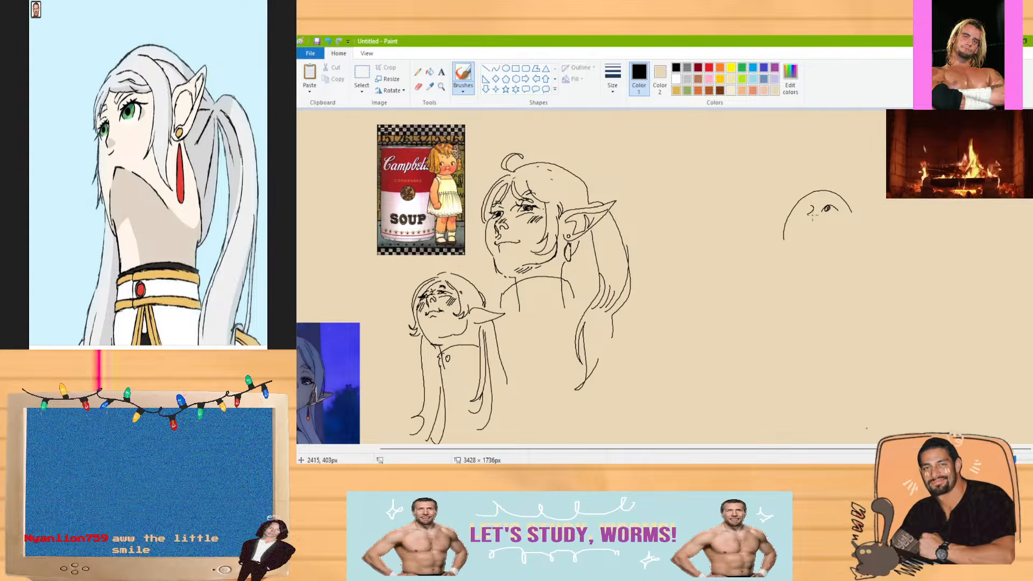
Draw the third head's second eye, nose and small smiling mouth, and outline its cheek and rounded chin
{"action": "left_click_drag", "start_coordinate": [811, 208], "coordinate": [807, 222]}
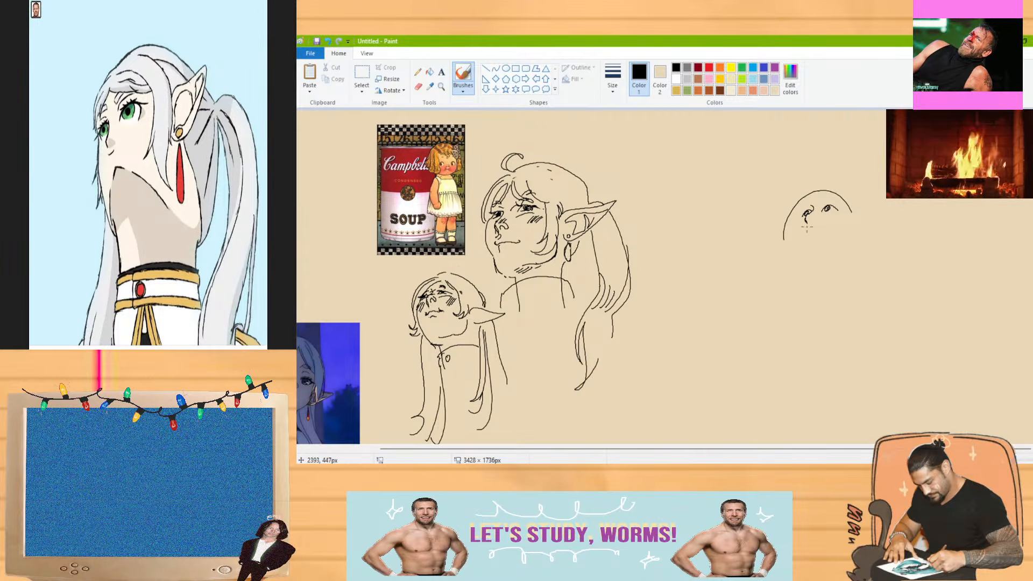
{"action": "left_click_drag", "start_coordinate": [806, 231], "coordinate": [829, 221]}
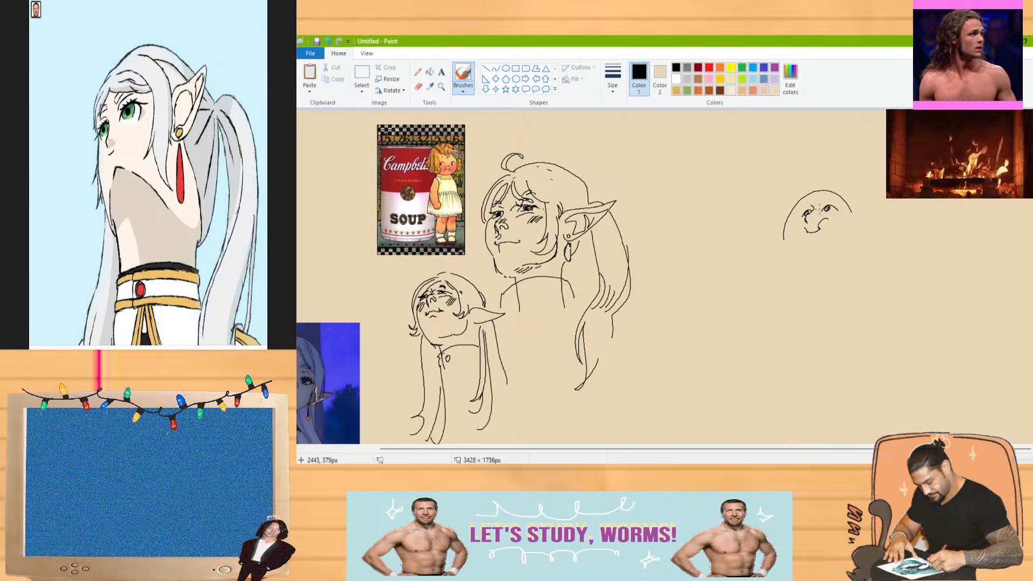
{"action": "left_click_drag", "start_coordinate": [800, 214], "coordinate": [795, 240]}
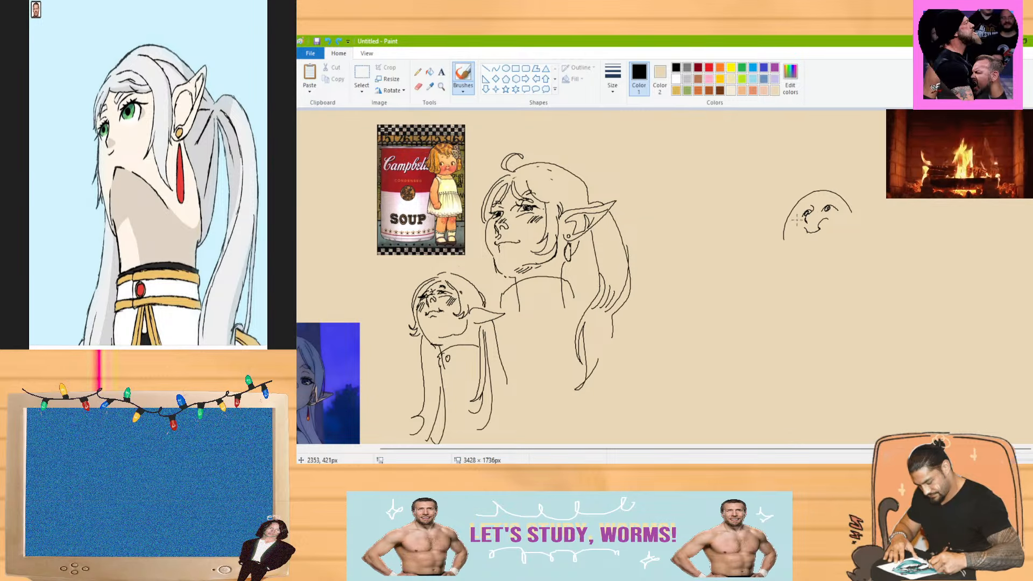
{"action": "left_click_drag", "start_coordinate": [799, 213], "coordinate": [804, 249]}
{"action": "left_click_drag", "start_coordinate": [803, 213], "coordinate": [807, 253]}
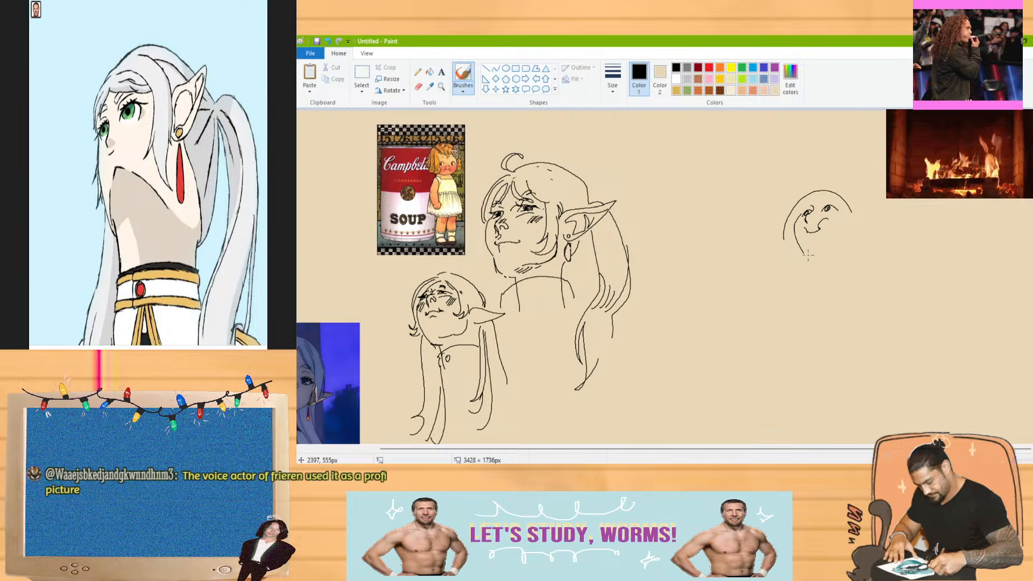
{"action": "mouse_move", "coordinate": [807, 256]}
{"action": "left_mouse_down"}
{"action": "mouse_move", "coordinate": [817, 261]}
{"action": "mouse_move", "coordinate": [822, 233]}
{"action": "left_mouse_up"}
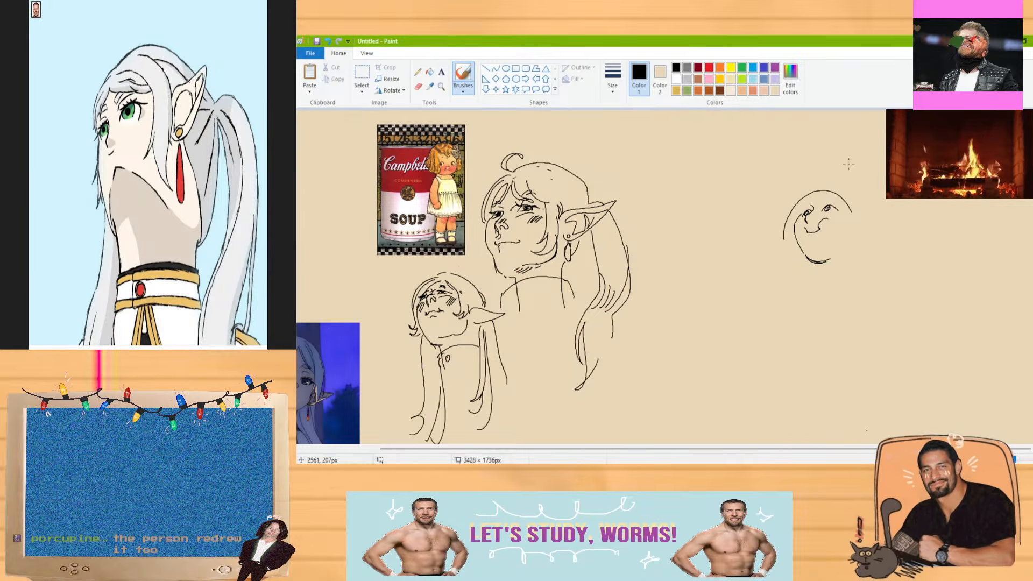
Erase the third head's mouth, redraw the nose and a wider mouth, and add strands across the forehead
{"action": "left_click", "coordinate": [418, 87]}
{"action": "left_click_drag", "start_coordinate": [827, 220], "coordinate": [805, 229]}
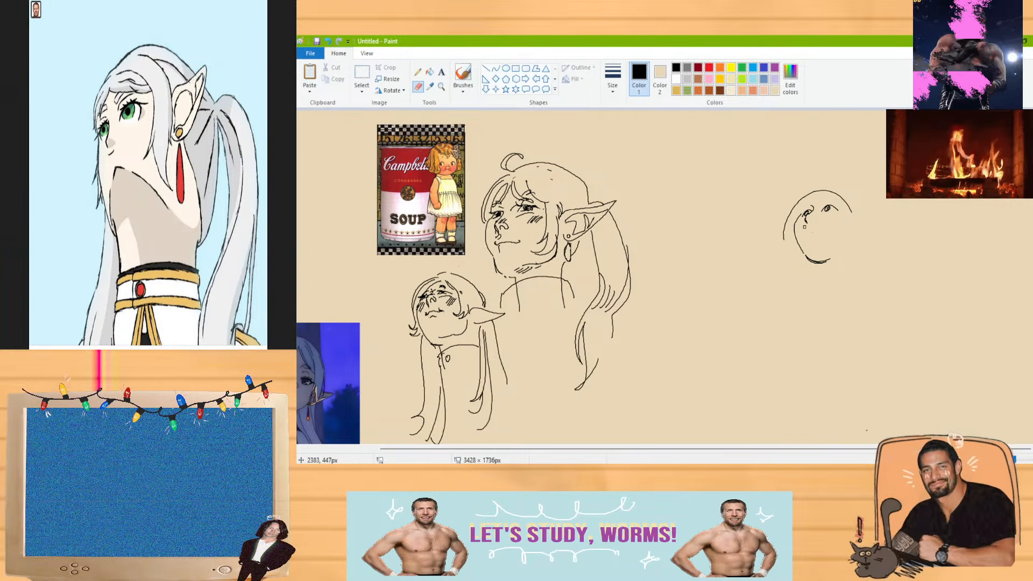
{"action": "left_click", "coordinate": [464, 76]}
{"action": "mouse_move", "coordinate": [808, 212]}
{"action": "left_mouse_down"}
{"action": "mouse_move", "coordinate": [806, 226]}
{"action": "mouse_move", "coordinate": [825, 230]}
{"action": "left_mouse_up"}
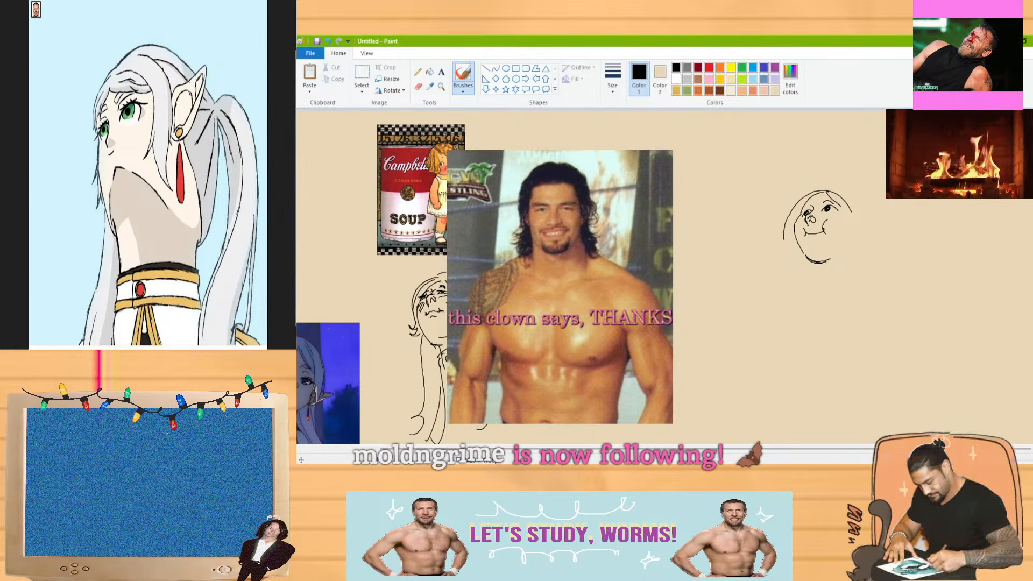
{"action": "key", "text": "alt+Tab"}
{"action": "key", "text": "alt+Tab"}
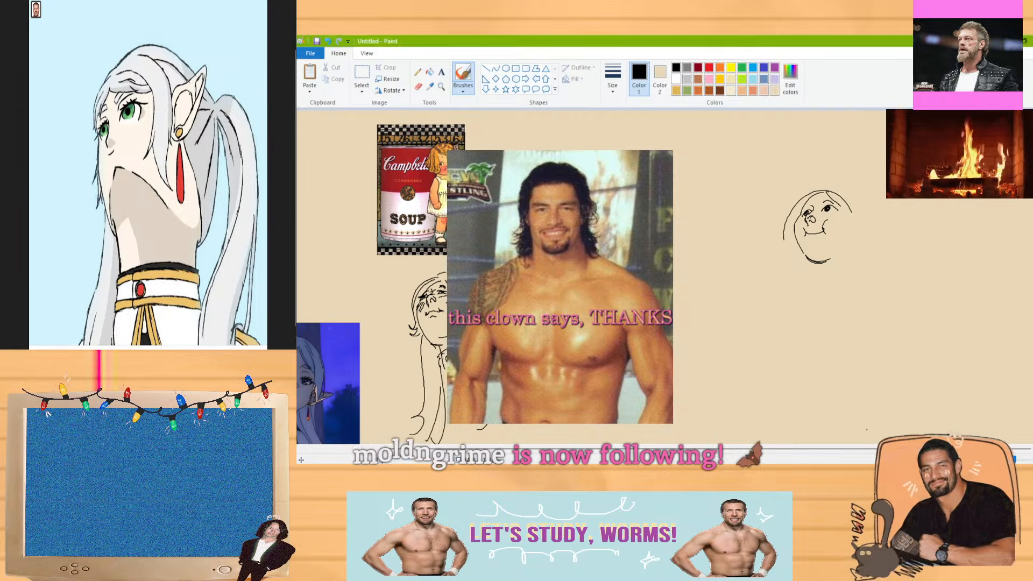
{"action": "key", "text": "alt+Tab"}
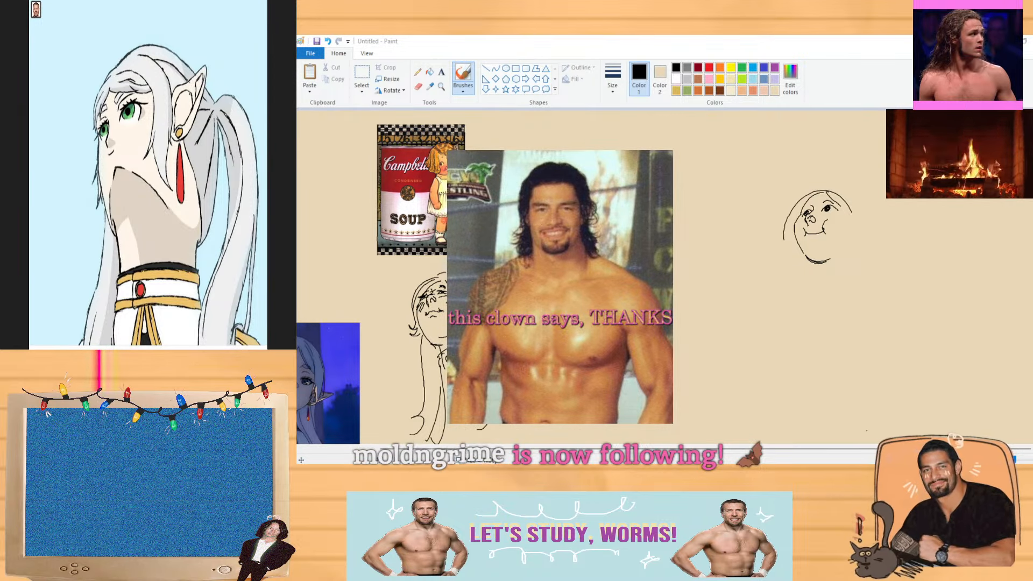
{"action": "key", "text": "alt+Tab"}
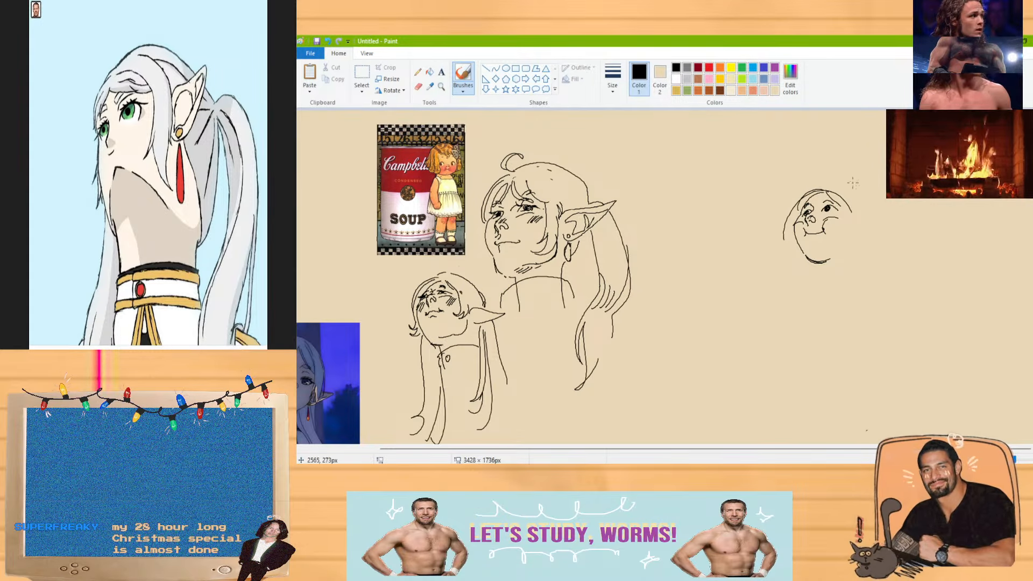
Draw the third head's rounded crown and pointed ears, and erase the leftover outer arc beside the face
{"action": "mouse_move", "coordinate": [828, 189]}
{"action": "left_mouse_down"}
{"action": "mouse_move", "coordinate": [869, 210]}
{"action": "mouse_move", "coordinate": [870, 226]}
{"action": "mouse_move", "coordinate": [893, 225]}
{"action": "left_mouse_up"}
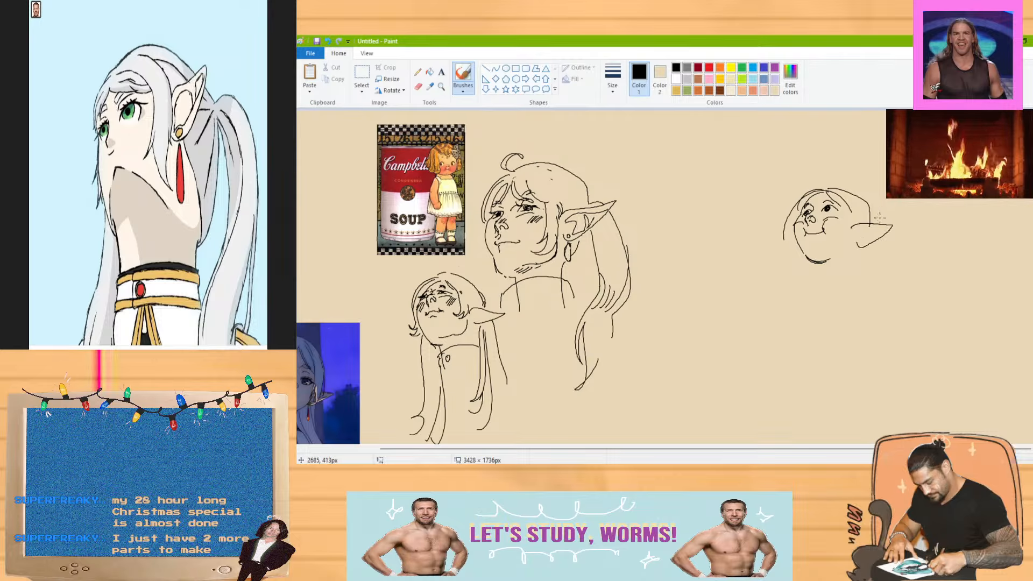
{"action": "mouse_move", "coordinate": [800, 221]}
{"action": "left_mouse_down"}
{"action": "mouse_move", "coordinate": [787, 234]}
{"action": "mouse_move", "coordinate": [794, 238]}
{"action": "left_mouse_up"}
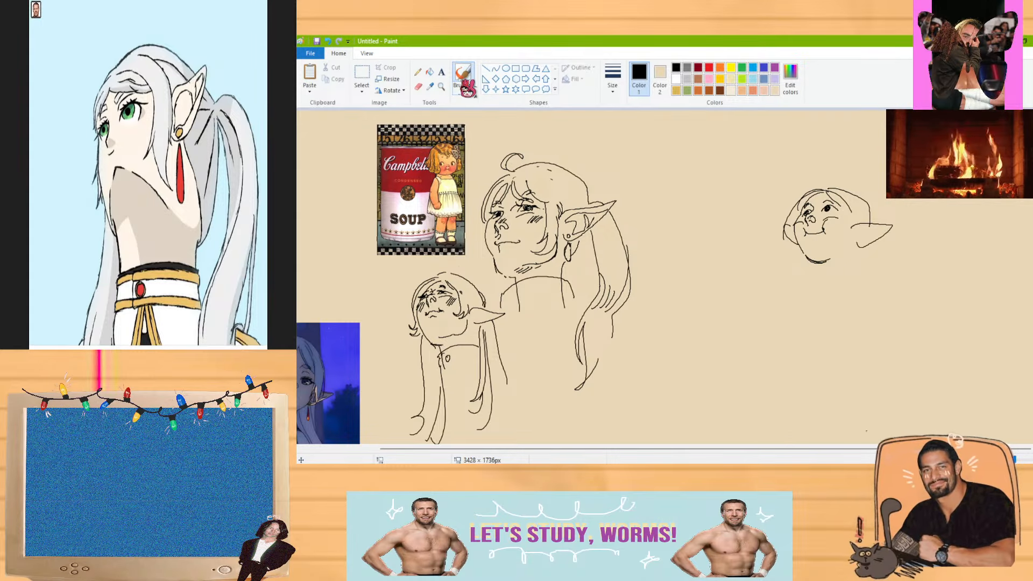
{"action": "left_click", "coordinate": [418, 86]}
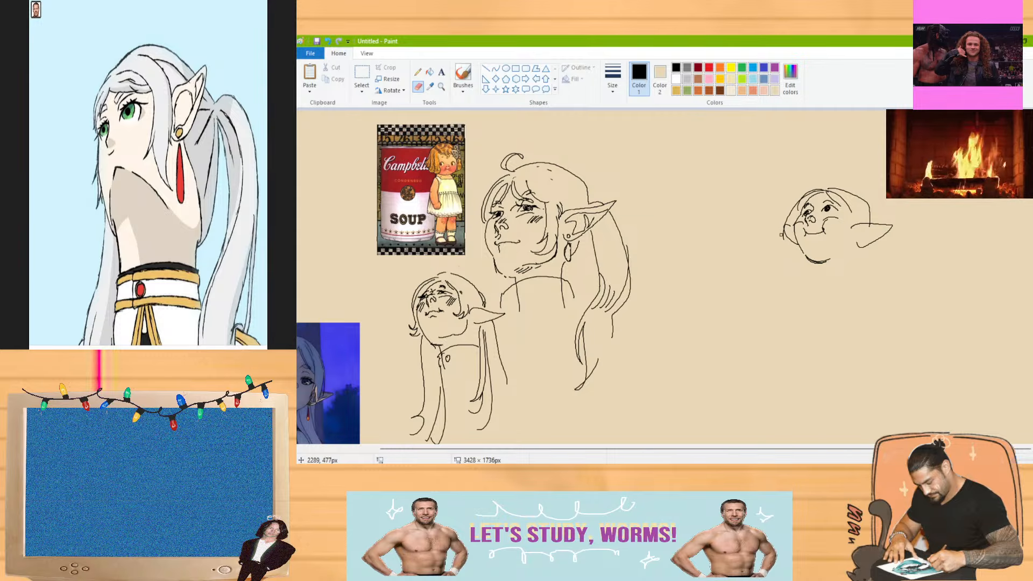
{"action": "left_click_drag", "start_coordinate": [784, 222], "coordinate": [791, 211]}
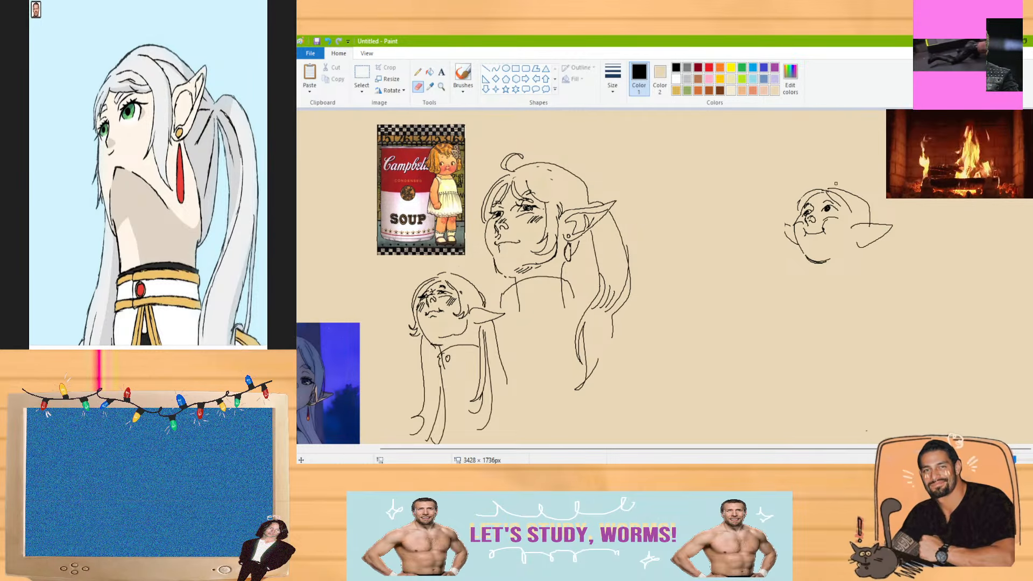
Draw a side hair strand framing the third head's face, add hatched blush marks to its cheeks, and complete the far pointed ear
{"action": "left_click", "coordinate": [462, 75]}
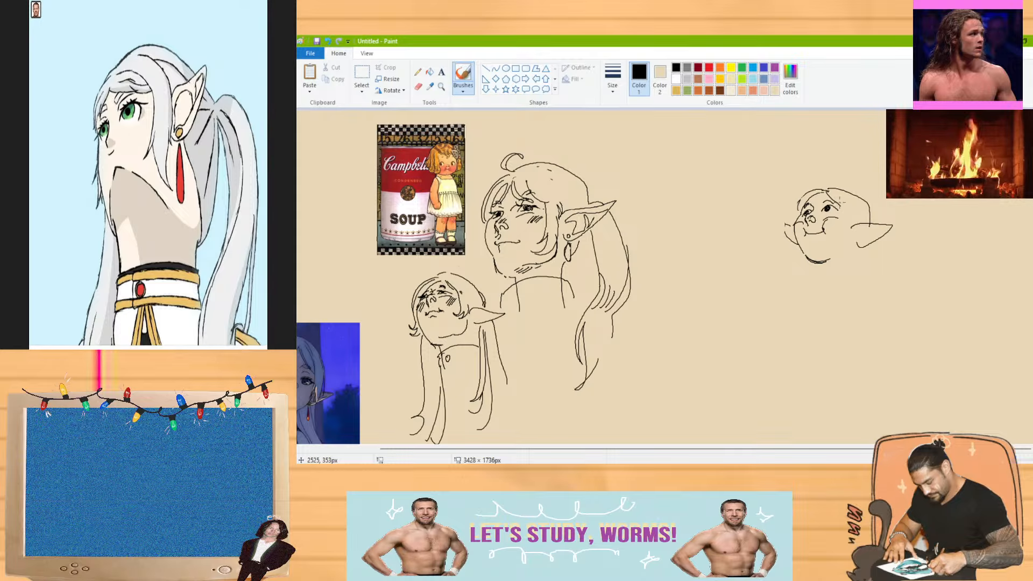
{"action": "mouse_move", "coordinate": [832, 192]}
{"action": "left_mouse_down"}
{"action": "mouse_move", "coordinate": [845, 213]}
{"action": "mouse_move", "coordinate": [853, 203]}
{"action": "mouse_move", "coordinate": [833, 243]}
{"action": "left_mouse_up"}
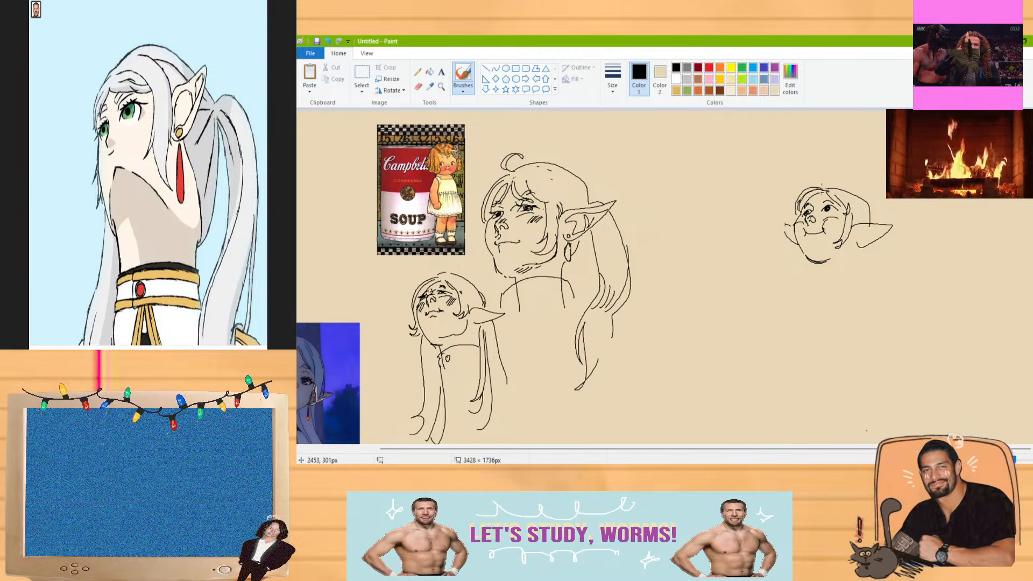
{"action": "scroll", "coordinate": [833, 220], "scroll_direction": "down", "scroll_amount": 1}
{"action": "mouse_move", "coordinate": [809, 208]}
{"action": "left_mouse_down"}
{"action": "mouse_move", "coordinate": [816, 220]}
{"action": "mouse_move", "coordinate": [786, 213]}
{"action": "mouse_move", "coordinate": [835, 210]}
{"action": "left_mouse_up"}
{"action": "left_click_drag", "start_coordinate": [837, 202], "coordinate": [832, 209]}
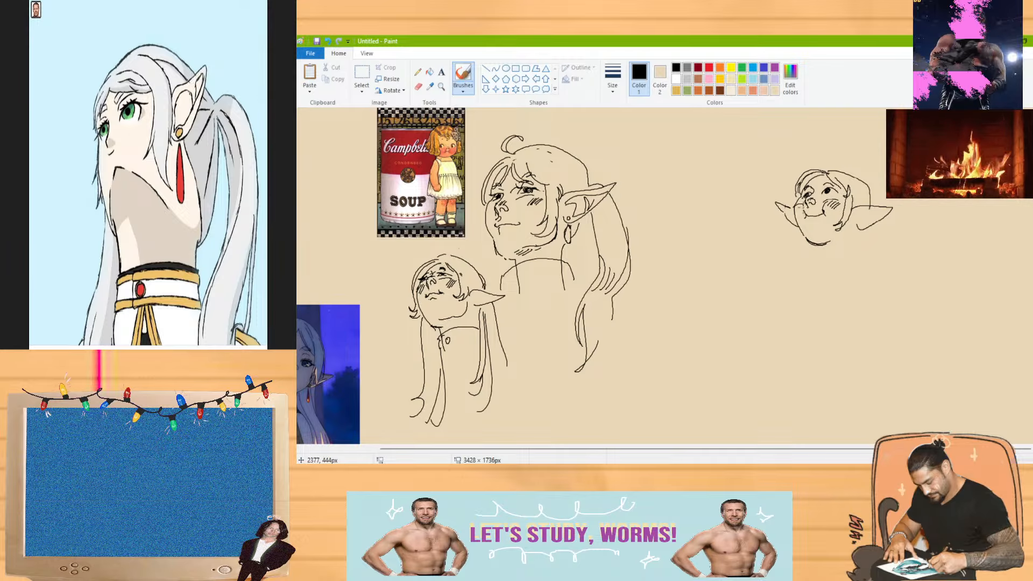
Erase part of the third head's chin line, draw a short neck stroke, and add drop earrings below both ears
{"action": "left_click", "coordinate": [418, 87]}
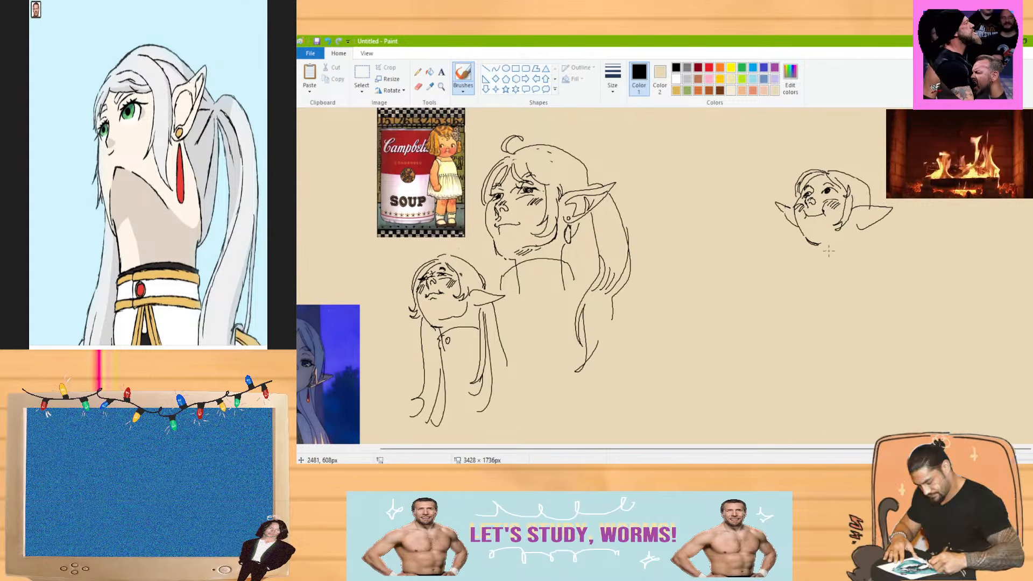
{"action": "left_click_drag", "start_coordinate": [820, 244], "coordinate": [824, 256]}
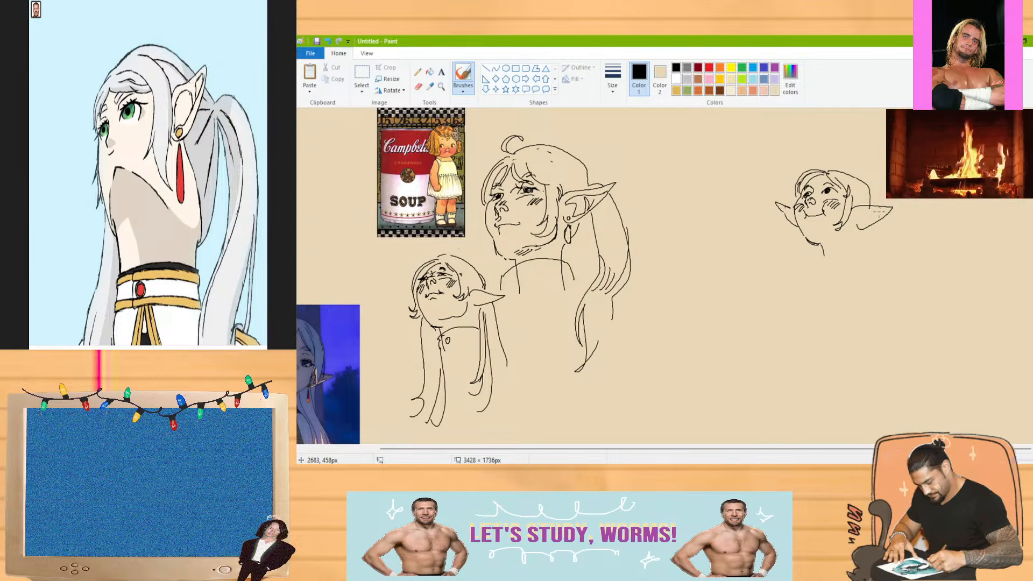
{"action": "left_click_drag", "start_coordinate": [861, 222], "coordinate": [864, 244]}
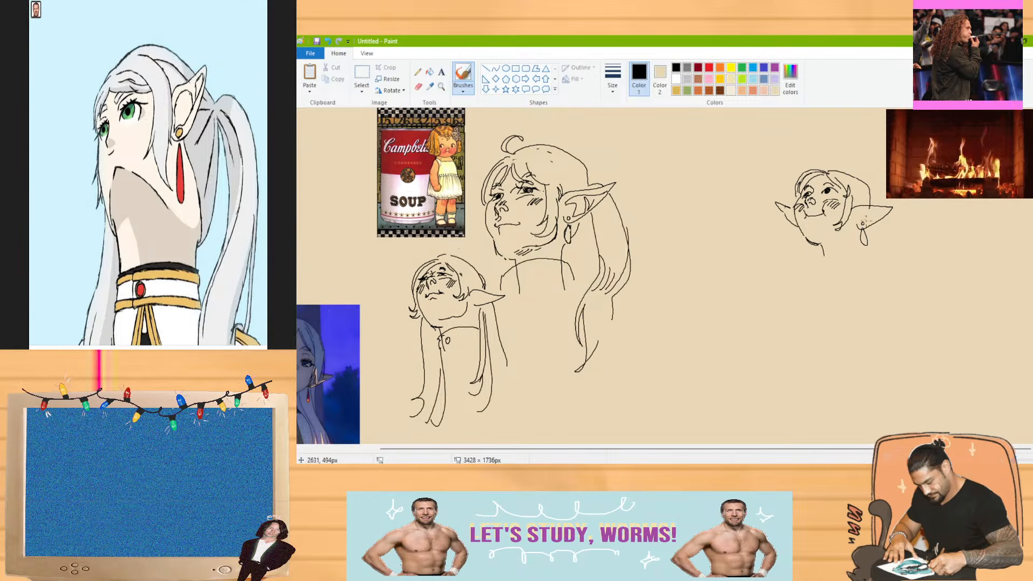
{"action": "left_click_drag", "start_coordinate": [795, 230], "coordinate": [796, 246]}
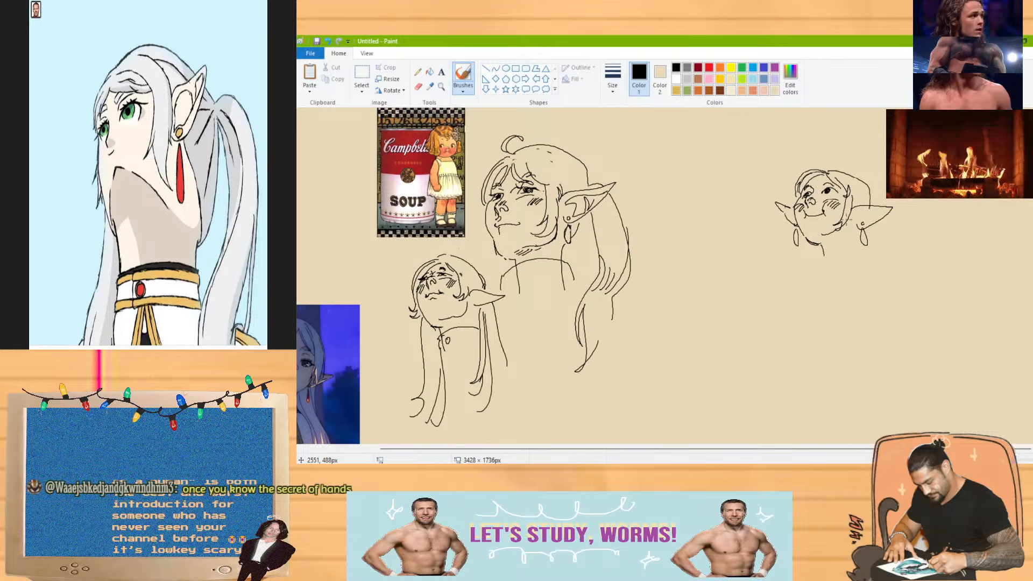
Erase the third head's mouth and nearby cheek marks, and redraw a smaller mouth and the hatched blush with the brush
{"action": "left_click", "coordinate": [420, 89]}
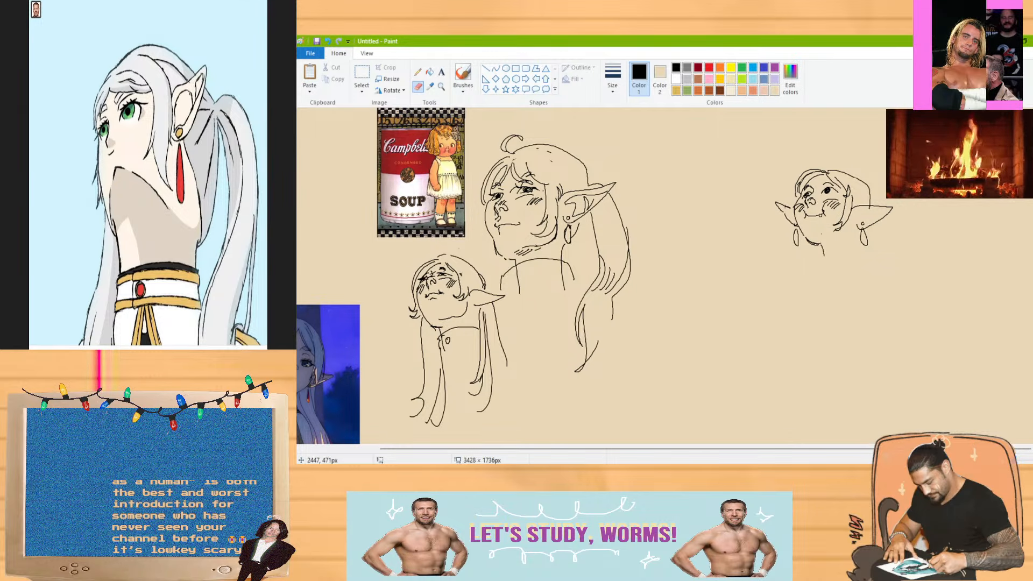
{"action": "left_click", "coordinate": [464, 87]}
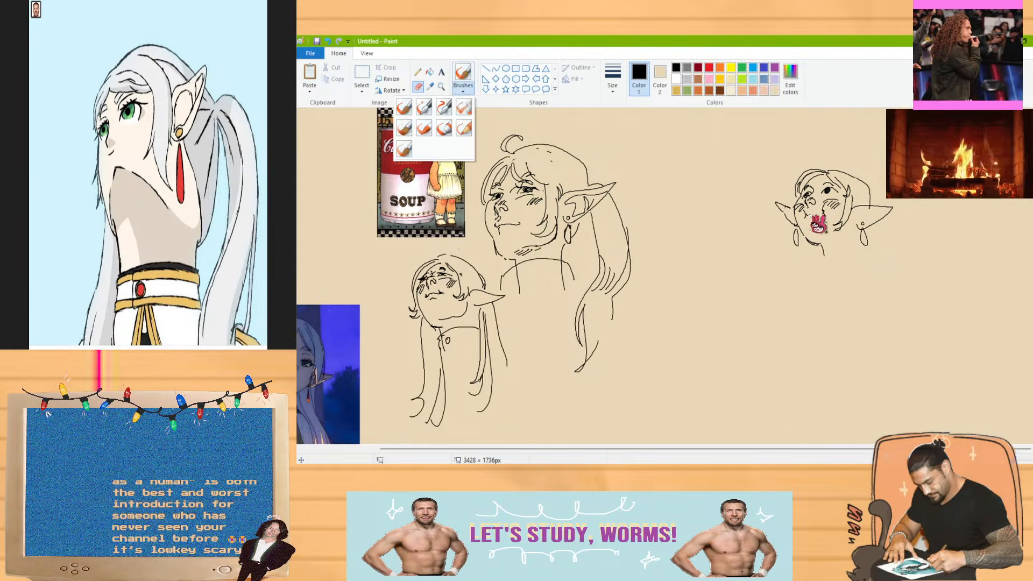
{"action": "left_click", "coordinate": [673, 188]}
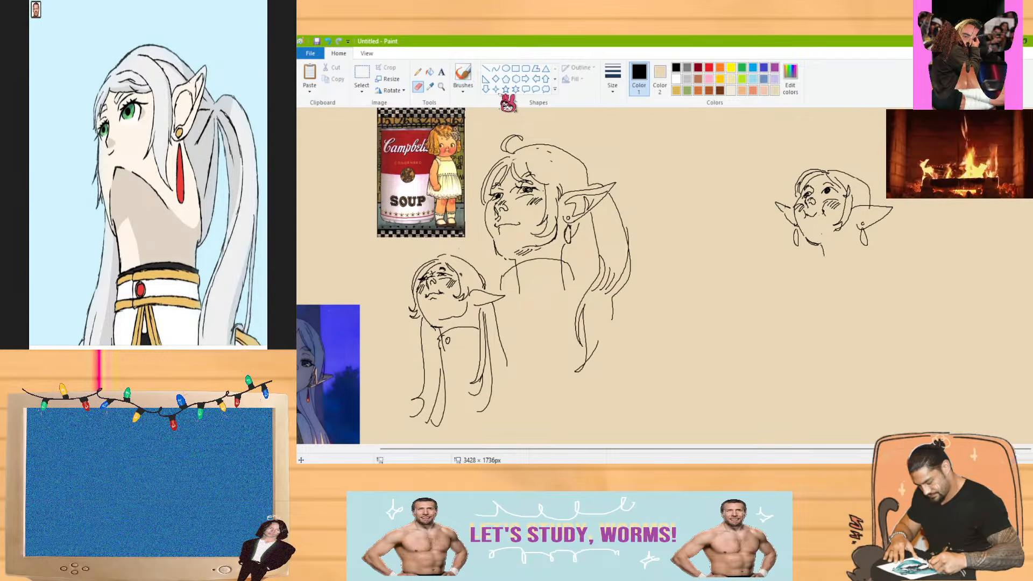
{"action": "left_click", "coordinate": [418, 87]}
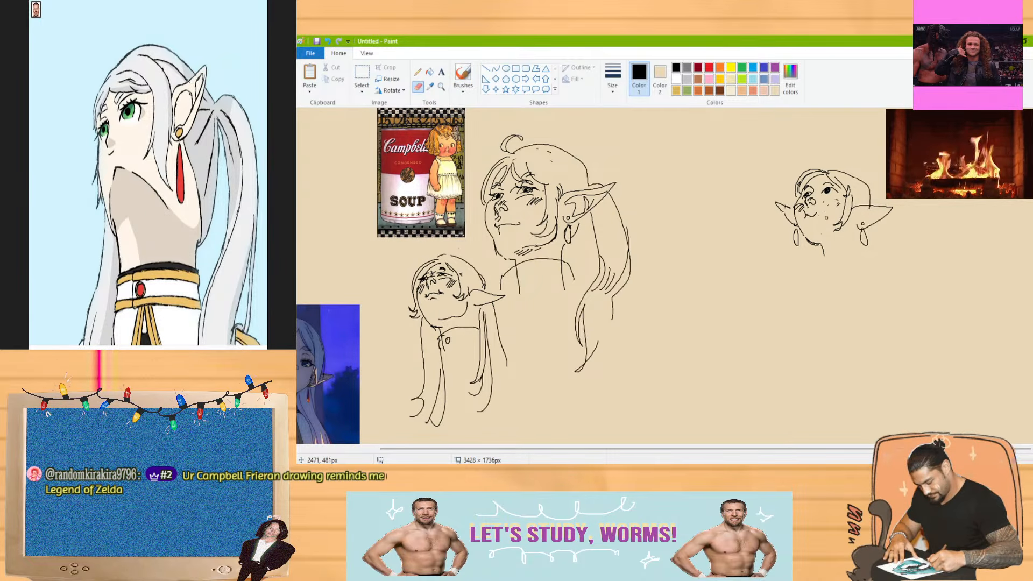
{"action": "left_click", "coordinate": [468, 78]}
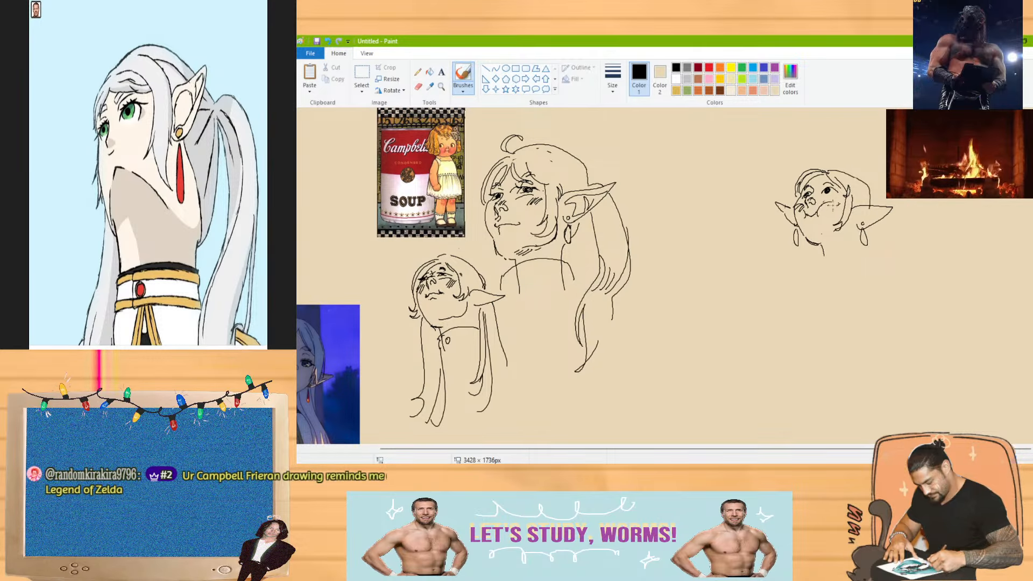
{"action": "left_click_drag", "start_coordinate": [835, 196], "coordinate": [834, 209]}
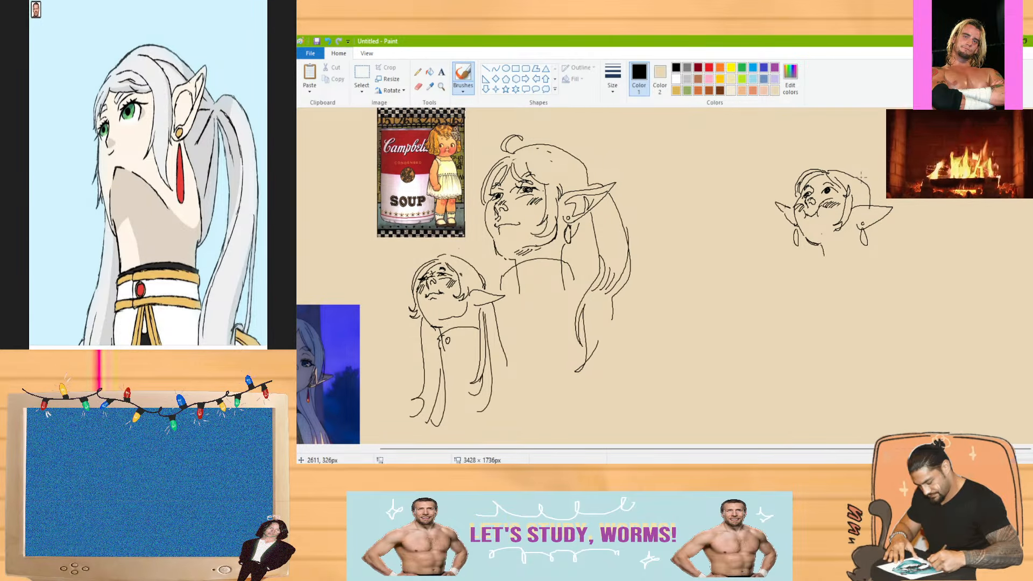
Draw the third head's curved collar with short neck lines, the long hair line behind the near ear, and inner ear detail
{"action": "left_click", "coordinate": [418, 86]}
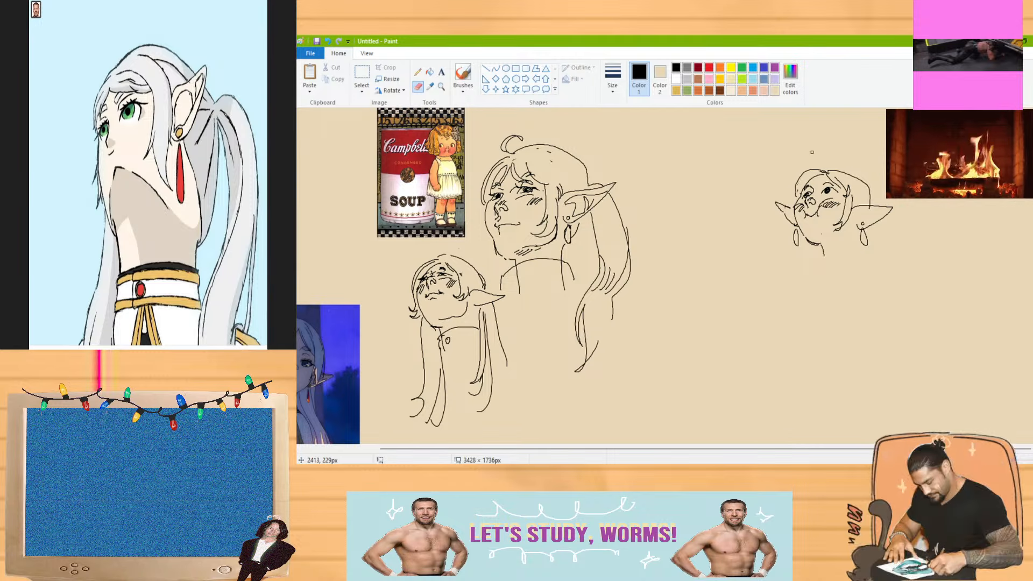
{"action": "left_click", "coordinate": [462, 74]}
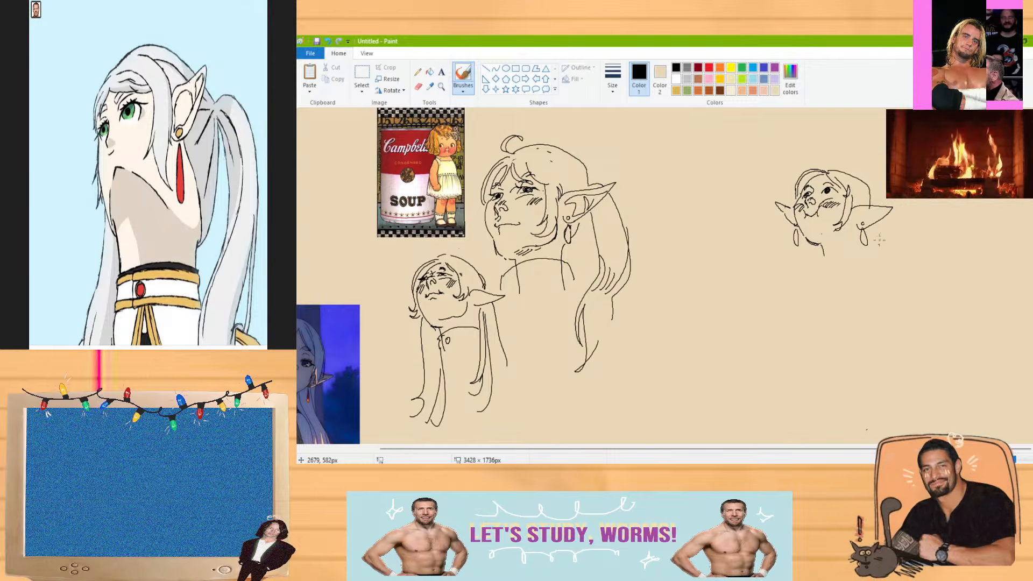
{"action": "left_click_drag", "start_coordinate": [884, 233], "coordinate": [890, 284]}
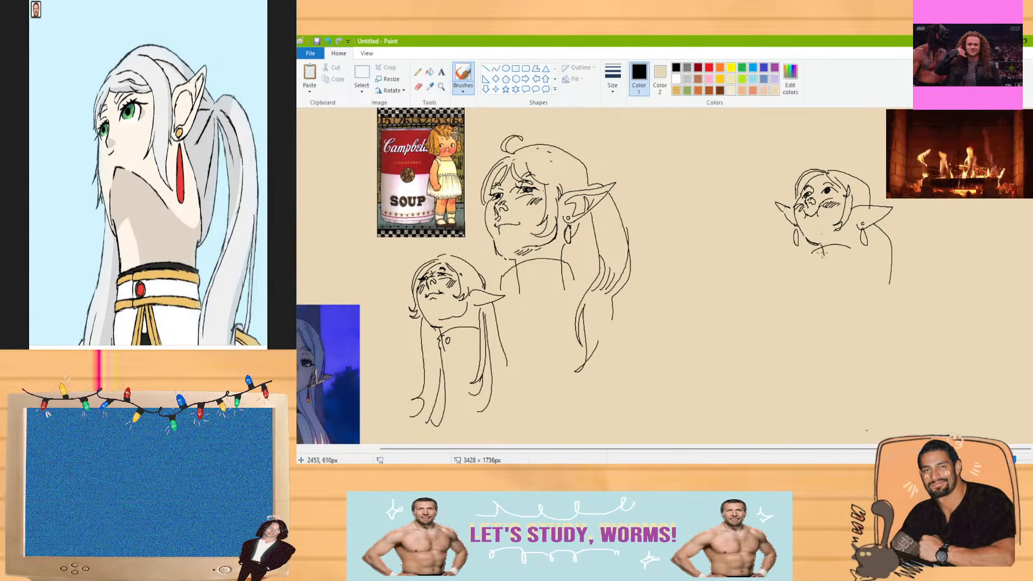
{"action": "mouse_move", "coordinate": [814, 251]}
{"action": "left_mouse_down"}
{"action": "mouse_move", "coordinate": [854, 247]}
{"action": "mouse_move", "coordinate": [846, 243]}
{"action": "left_mouse_up"}
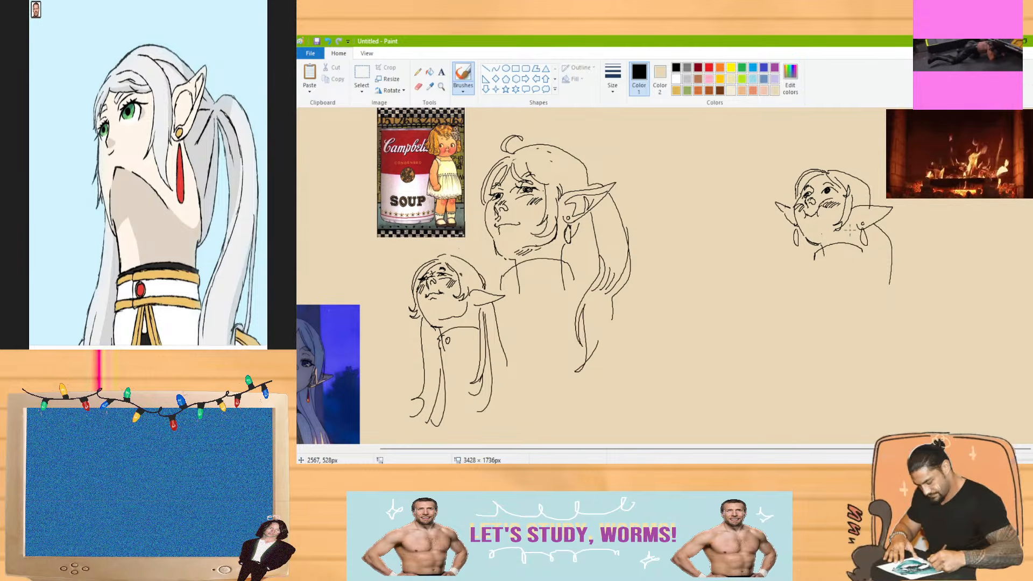
{"action": "left_click", "coordinate": [418, 86]}
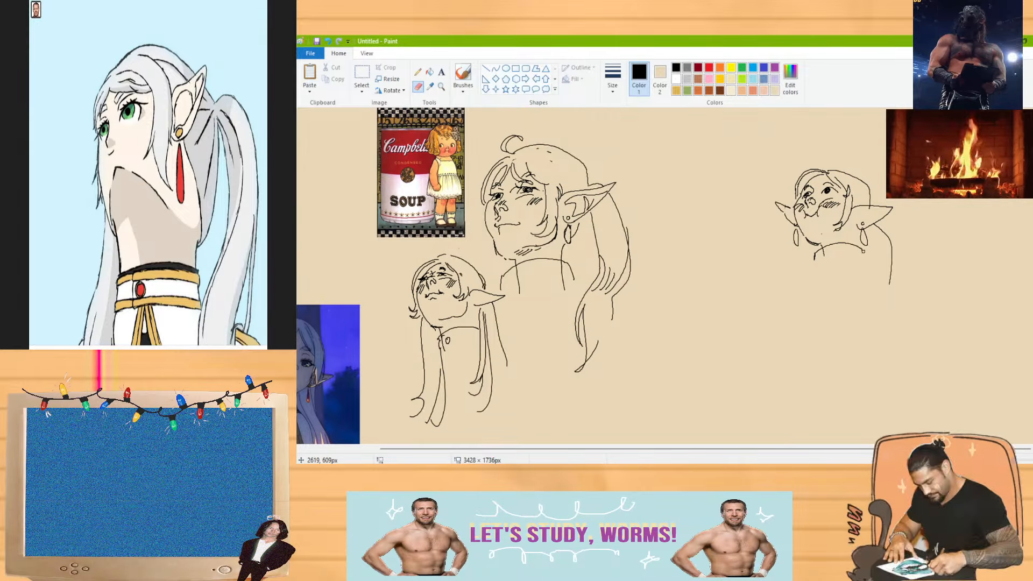
{"action": "left_click", "coordinate": [463, 77]}
{"action": "left_click_drag", "start_coordinate": [864, 249], "coordinate": [866, 257]}
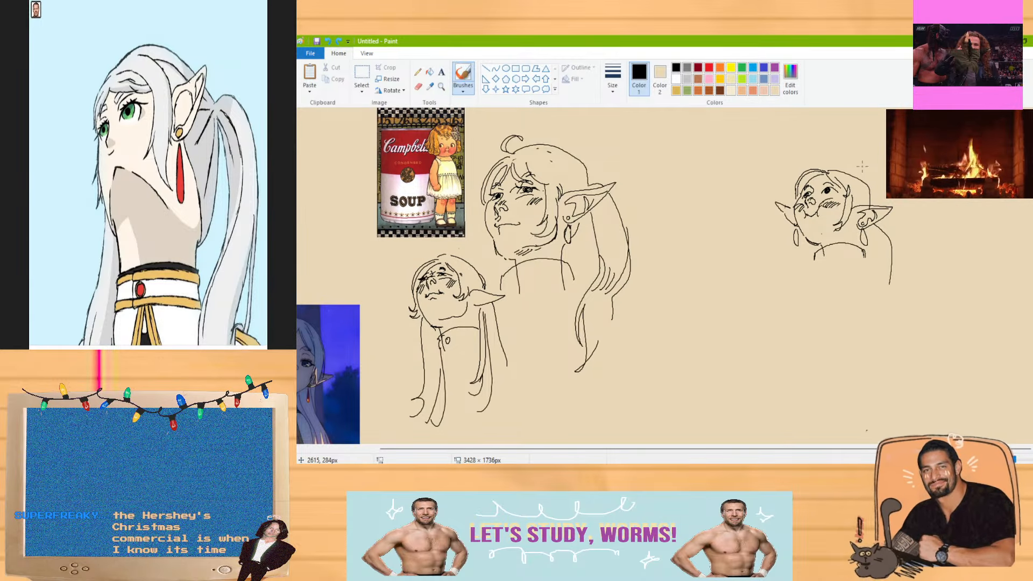
Erase the third head's far pupil, both pointed ears and the near earring
{"action": "left_click", "coordinate": [419, 88]}
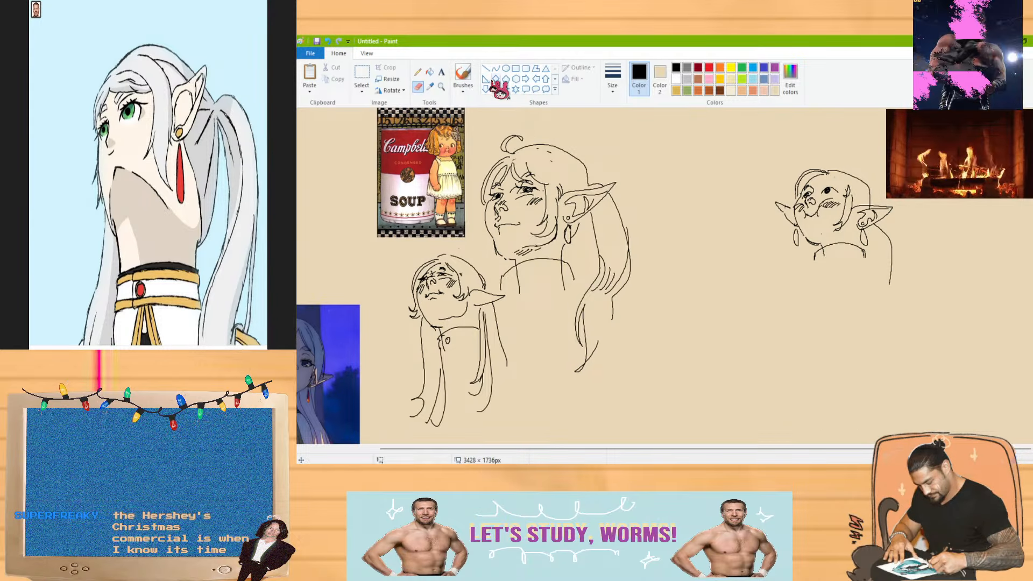
{"action": "left_click", "coordinate": [463, 75]}
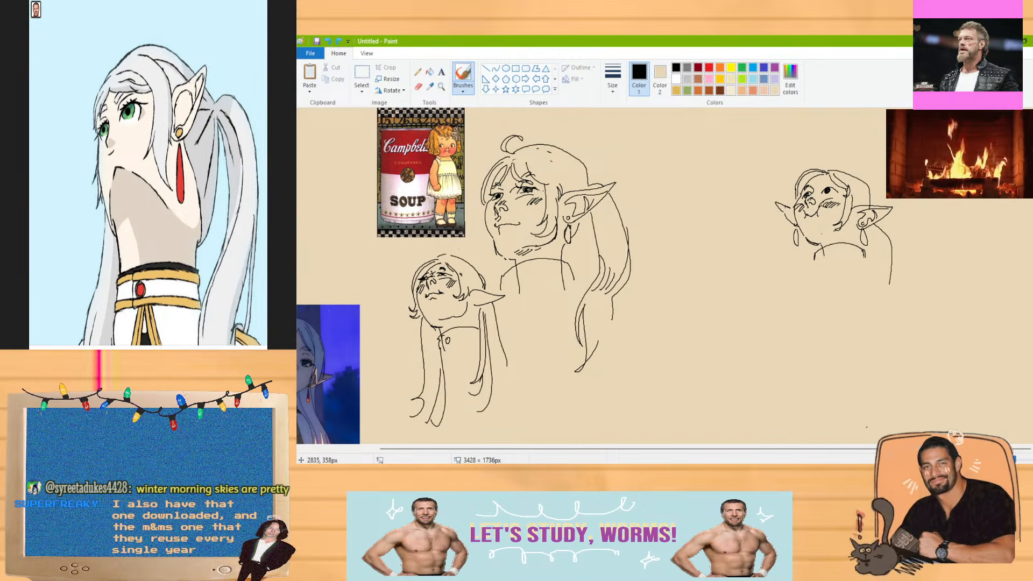
{"action": "mouse_move", "coordinate": [750, 448]}
{"action": "left_mouse_down"}
{"action": "mouse_move", "coordinate": [647, 459]}
{"action": "mouse_move", "coordinate": [763, 454]}
{"action": "left_mouse_up"}
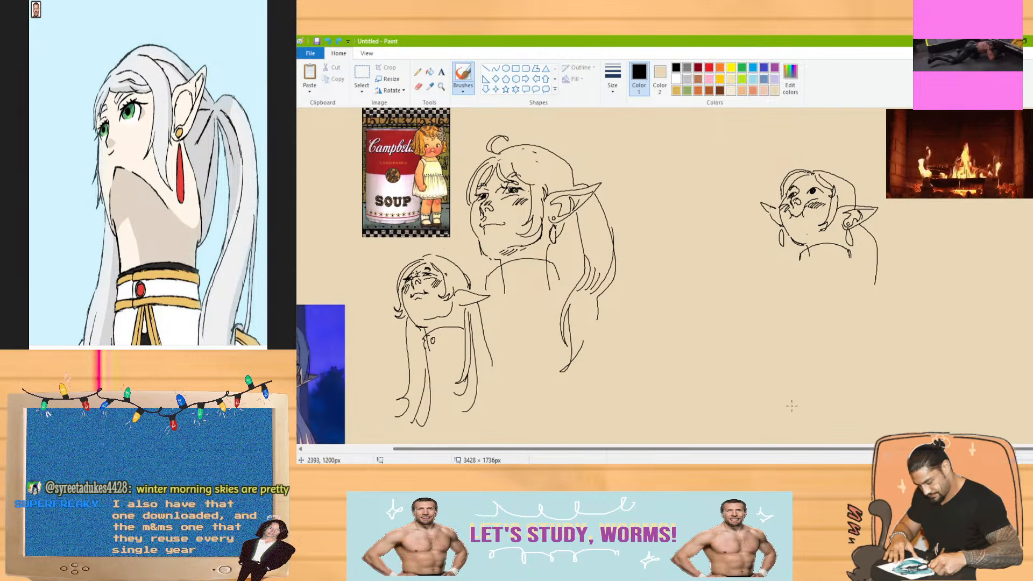
{"action": "left_click", "coordinate": [418, 87]}
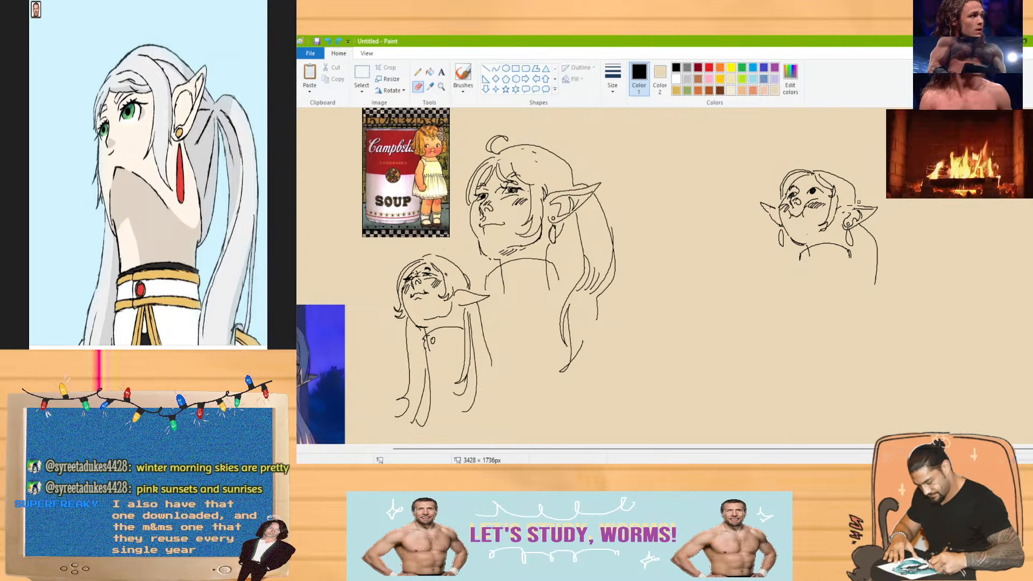
{"action": "left_click_drag", "start_coordinate": [844, 225], "coordinate": [873, 211]}
{"action": "mouse_move", "coordinate": [863, 255]}
{"action": "left_mouse_down"}
{"action": "mouse_move", "coordinate": [871, 202]}
{"action": "mouse_move", "coordinate": [842, 229]}
{"action": "left_mouse_up"}
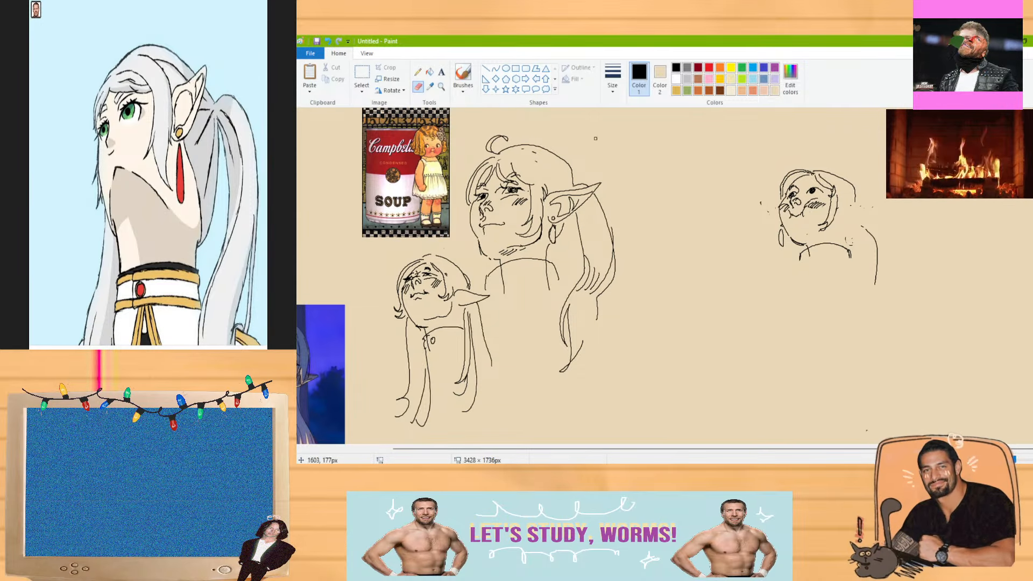
Redraw the third head's pointed ears lower on the head, with inner detail and a drop earring on the near ear
{"action": "left_click", "coordinate": [463, 75]}
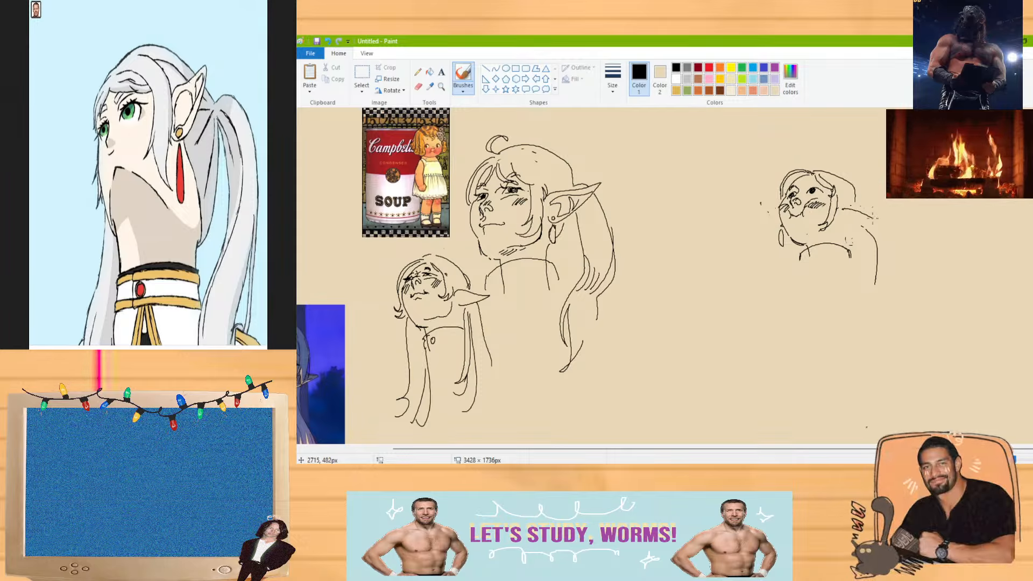
{"action": "left_click_drag", "start_coordinate": [873, 218], "coordinate": [841, 225]}
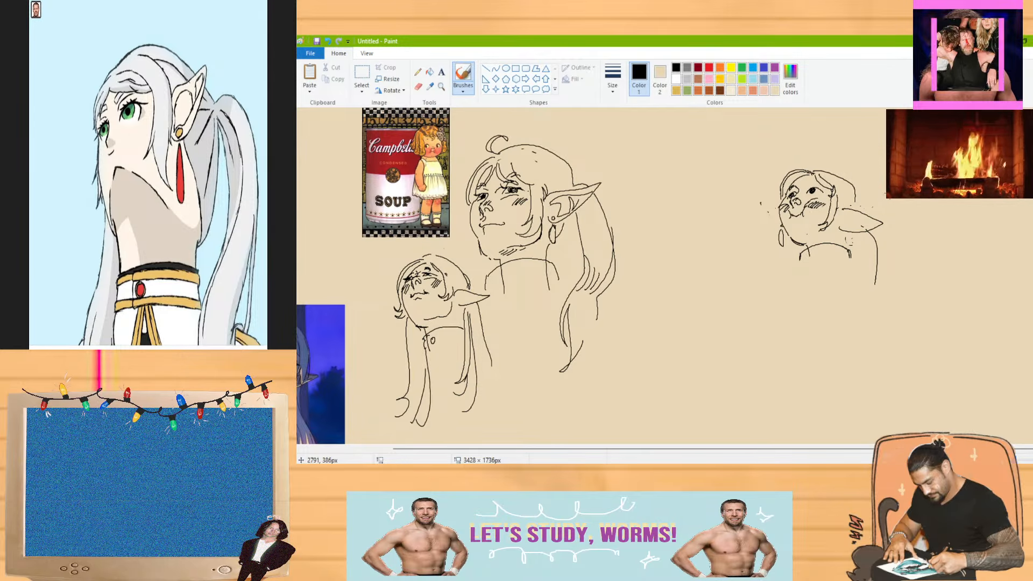
{"action": "left_click_drag", "start_coordinate": [780, 225], "coordinate": [756, 239]}
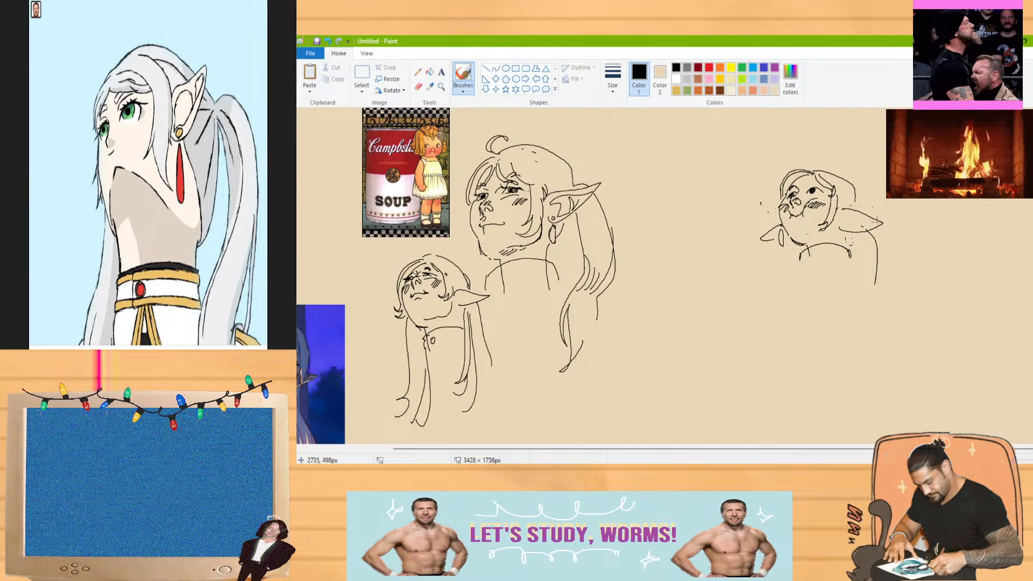
{"action": "left_click_drag", "start_coordinate": [853, 211], "coordinate": [842, 223]}
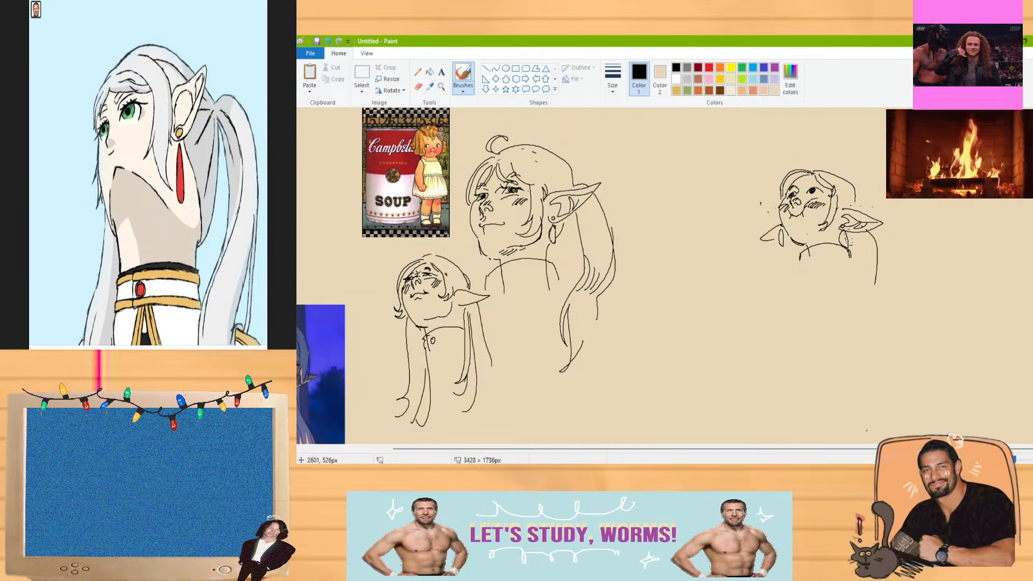
{"action": "left_click_drag", "start_coordinate": [843, 228], "coordinate": [845, 246]}
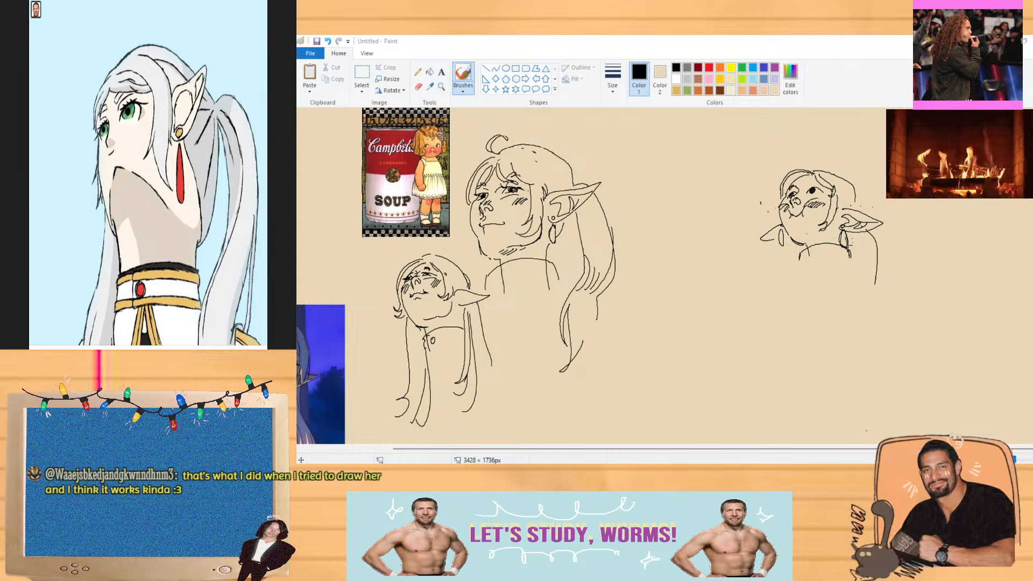
Redraw the third head's far eye with the brush, adding a dark pupil under the curved lid
{"action": "left_click", "coordinate": [421, 86]}
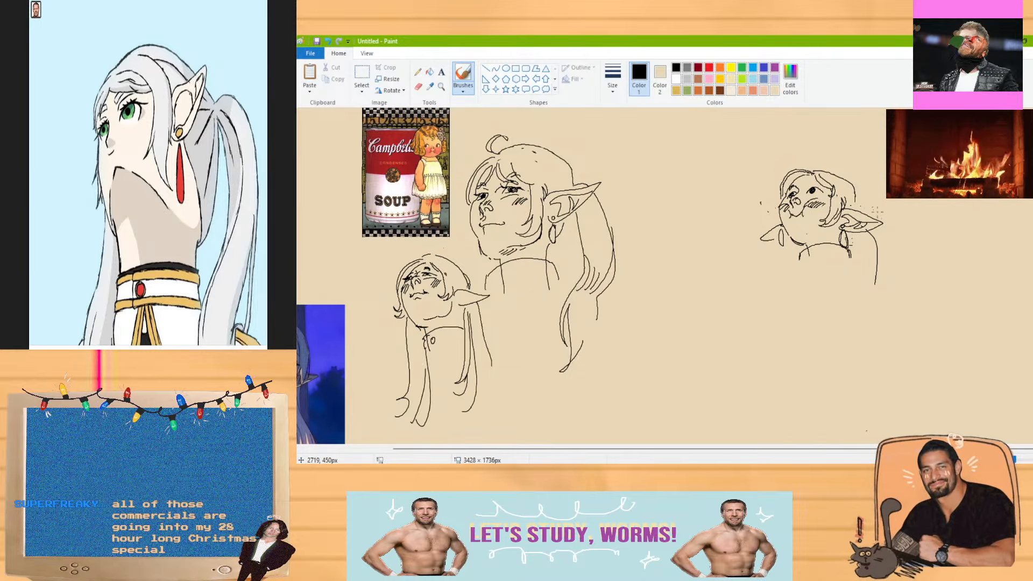
{"action": "left_click_drag", "start_coordinate": [703, 449], "coordinate": [972, 449]}
{"action": "left_click", "coordinate": [419, 87]}
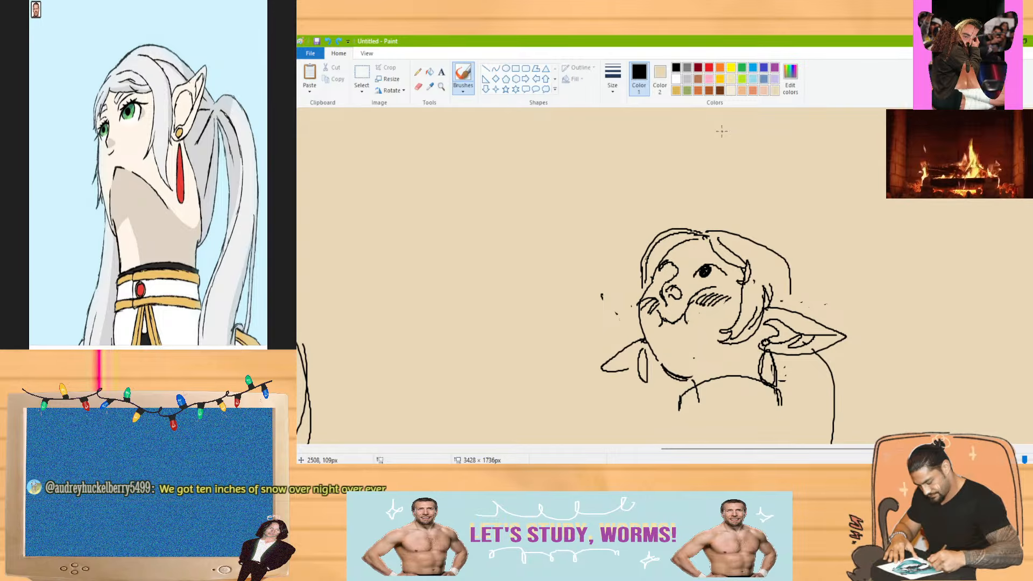
{"action": "mouse_move", "coordinate": [661, 269]}
{"action": "left_mouse_down"}
{"action": "mouse_move", "coordinate": [677, 276]}
{"action": "mouse_move", "coordinate": [667, 281]}
{"action": "left_mouse_up"}
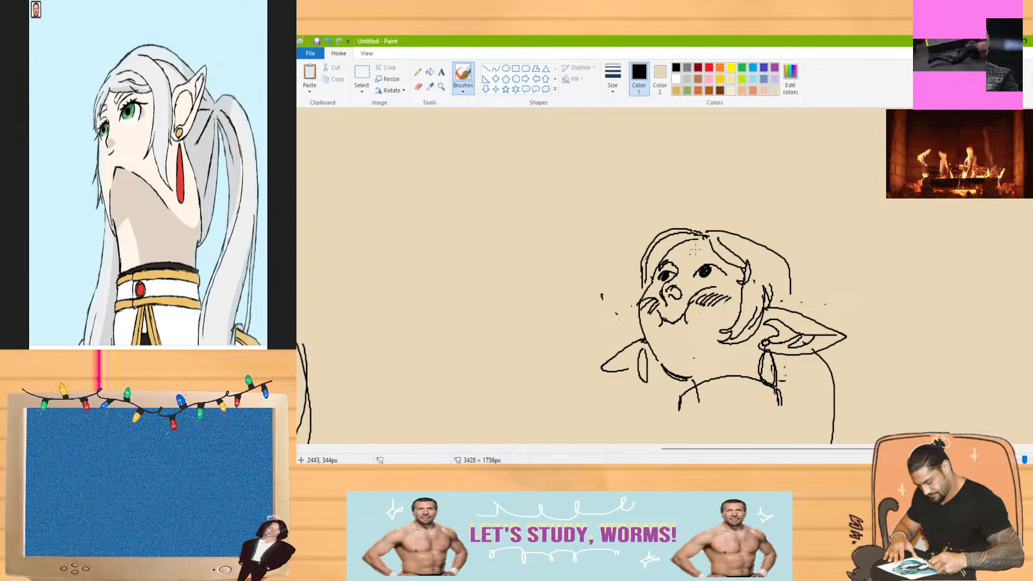
Erase the third head's near eye and redraw it with a short lid line and a smaller pupil
{"action": "left_click", "coordinate": [420, 88]}
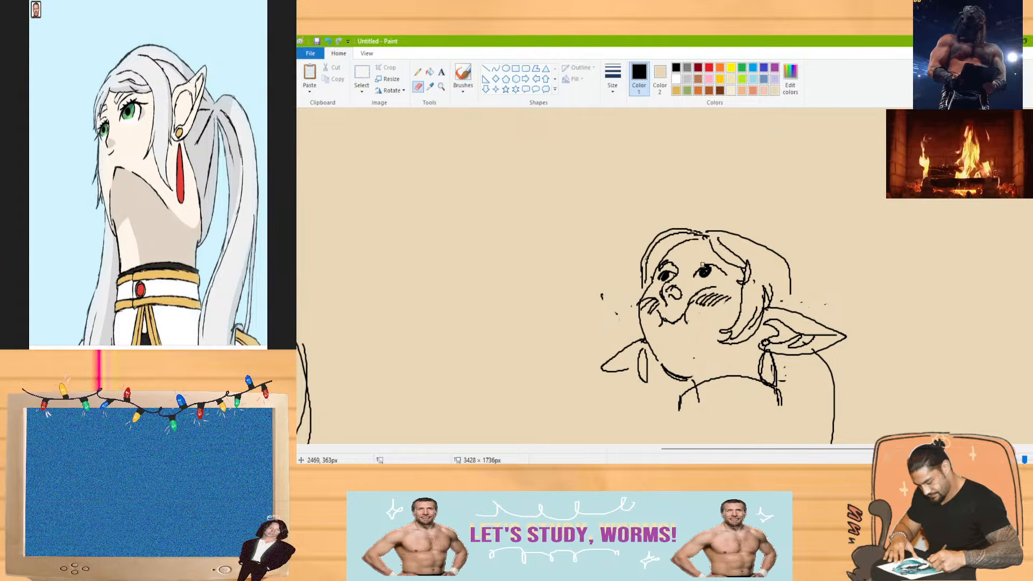
{"action": "left_click", "coordinate": [463, 76]}
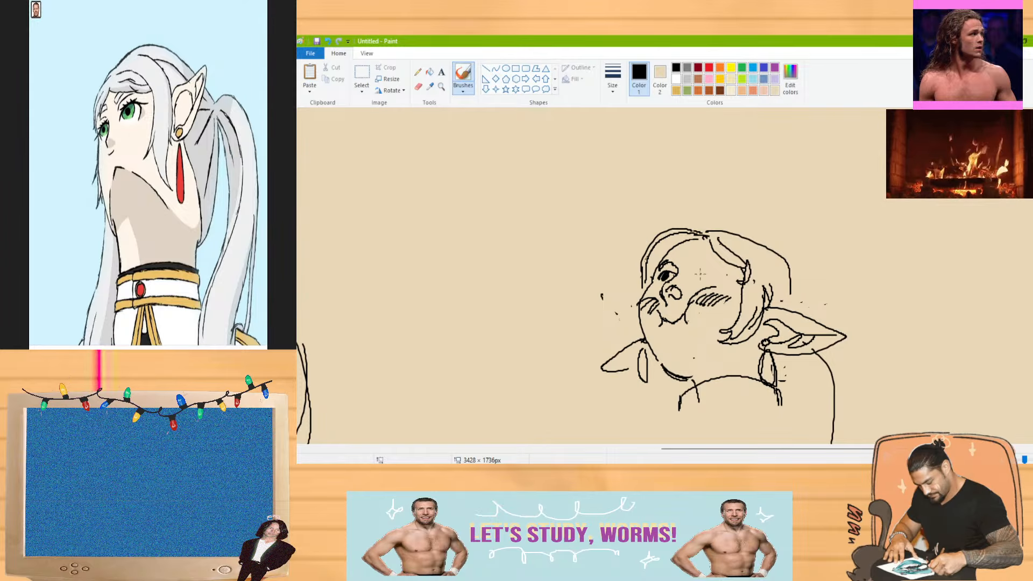
{"action": "mouse_move", "coordinate": [692, 271]}
{"action": "left_mouse_down"}
{"action": "mouse_move", "coordinate": [718, 273]}
{"action": "mouse_move", "coordinate": [696, 269]}
{"action": "left_mouse_up"}
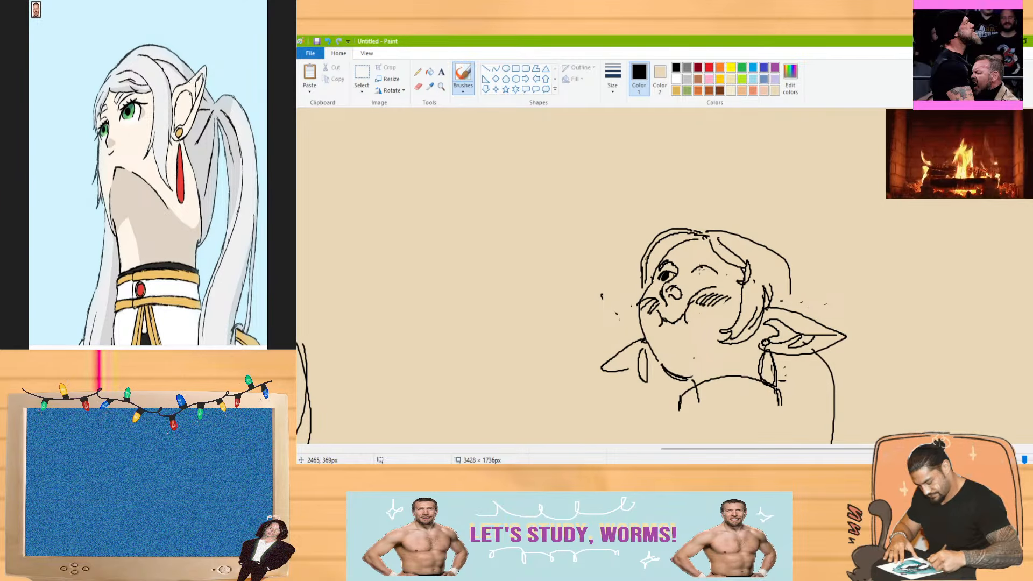
With the canvas flipped horizontally, erase most of the third head's crown and back outline, and flip the canvas back
{"action": "left_click", "coordinate": [392, 91]}
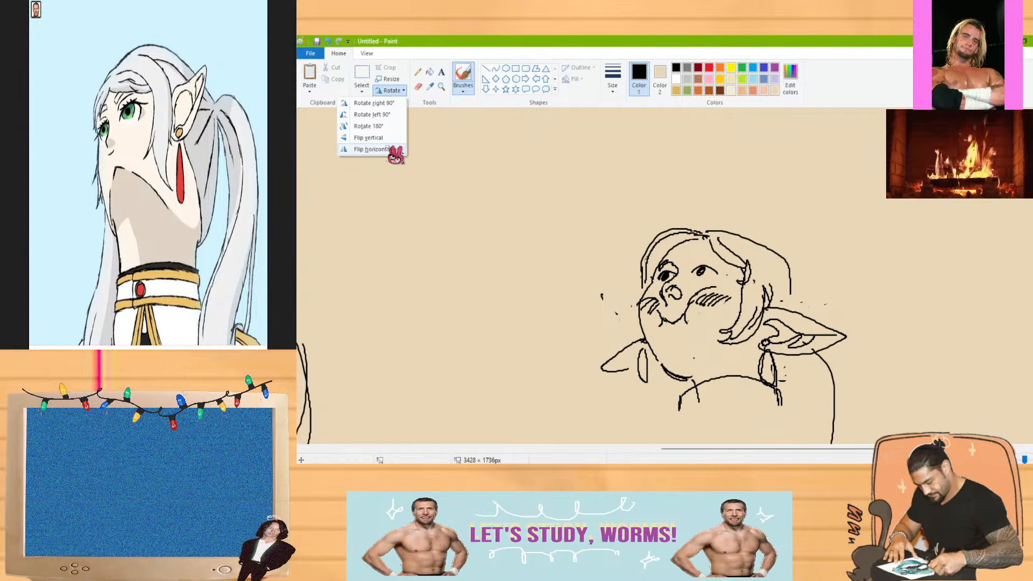
{"action": "left_click", "coordinate": [376, 150]}
{"action": "left_click_drag", "start_coordinate": [773, 451], "coordinate": [509, 454]}
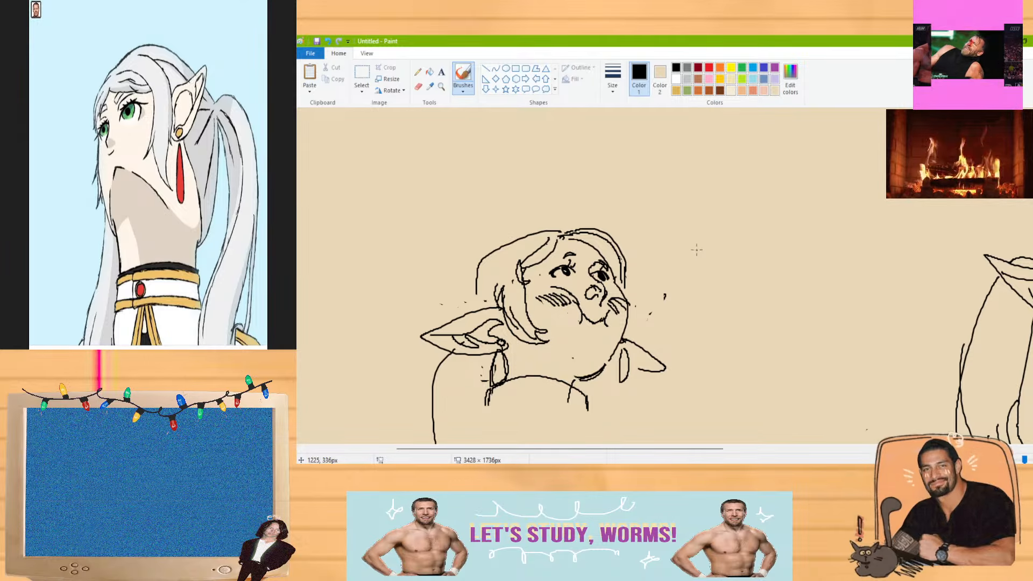
{"action": "left_click", "coordinate": [419, 87]}
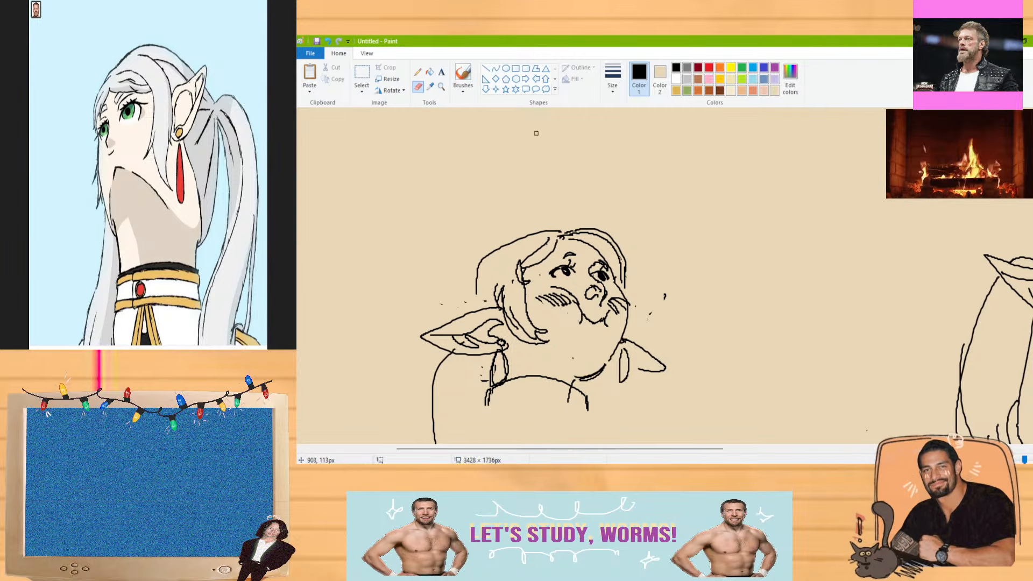
{"action": "mouse_move", "coordinate": [557, 228]}
{"action": "left_mouse_down"}
{"action": "mouse_move", "coordinate": [487, 255]}
{"action": "mouse_move", "coordinate": [548, 228]}
{"action": "left_mouse_up"}
{"action": "left_click", "coordinate": [462, 75]}
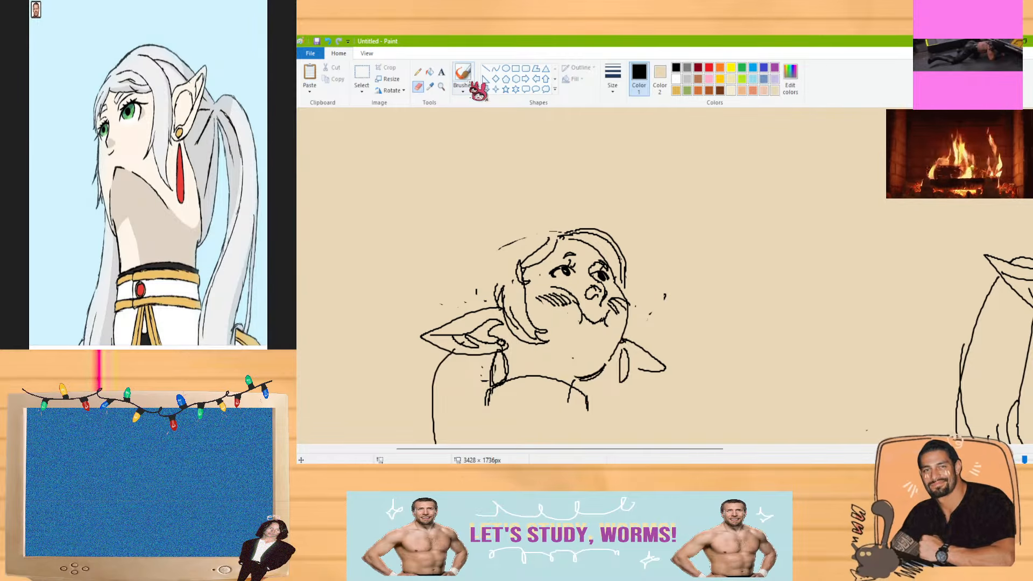
{"action": "left_click", "coordinate": [392, 90]}
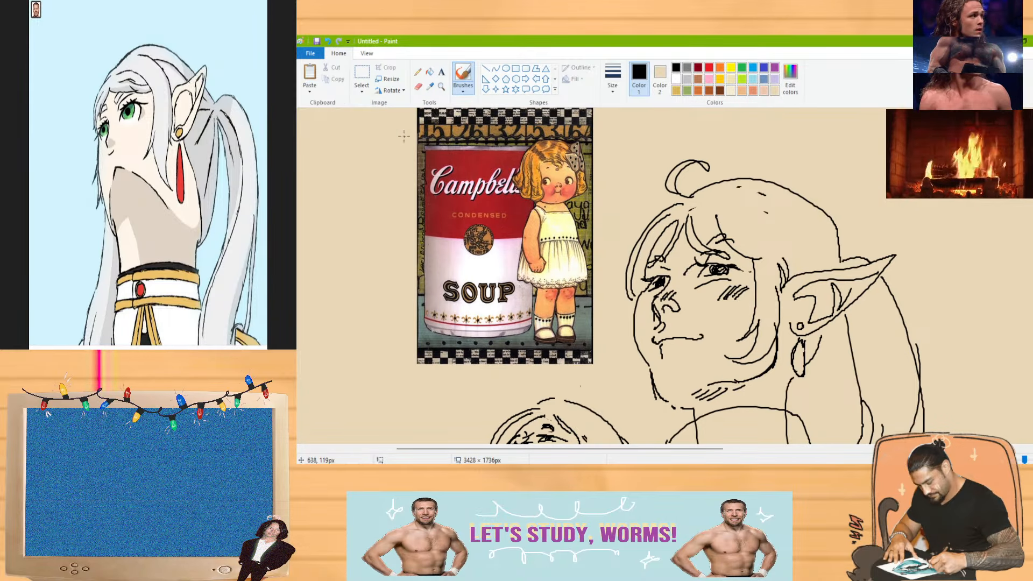
Redraw the third head's crown and back outline as a tight curve from the parting down to the near ear
{"action": "left_click_drag", "start_coordinate": [720, 449], "coordinate": [978, 450]}
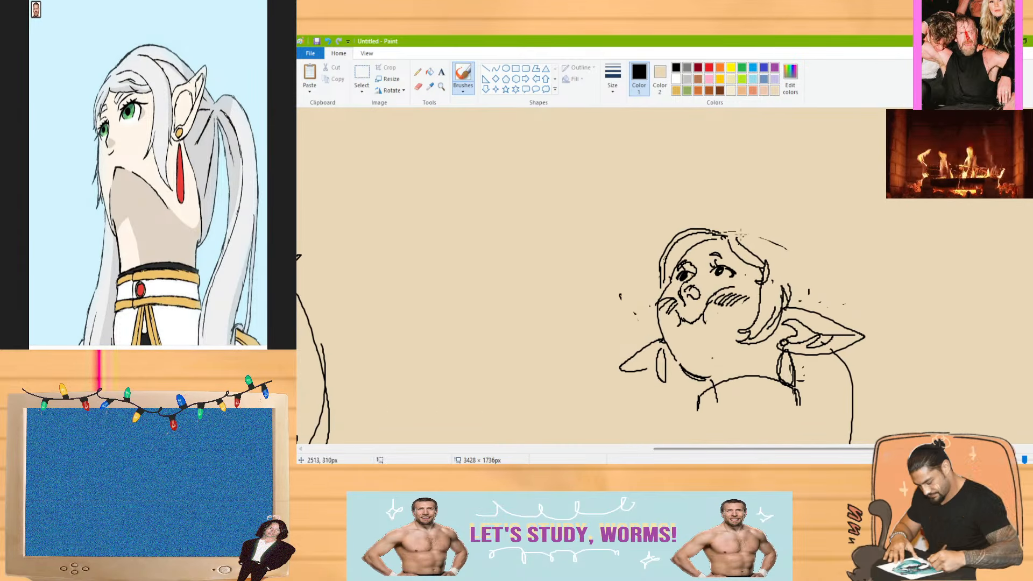
{"action": "left_click_drag", "start_coordinate": [724, 228], "coordinate": [817, 289]}
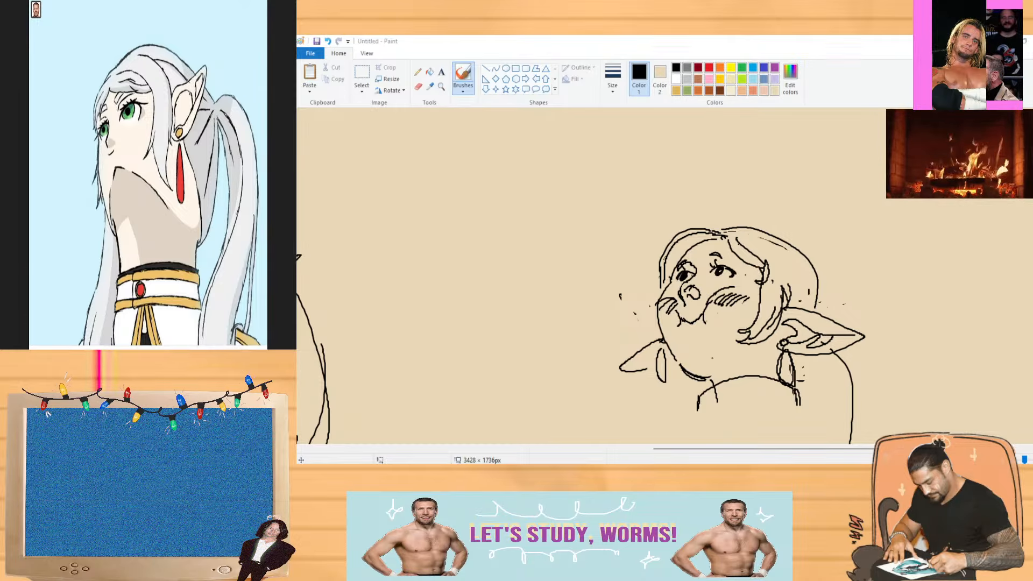
{"action": "key", "text": "ctrl+z"}
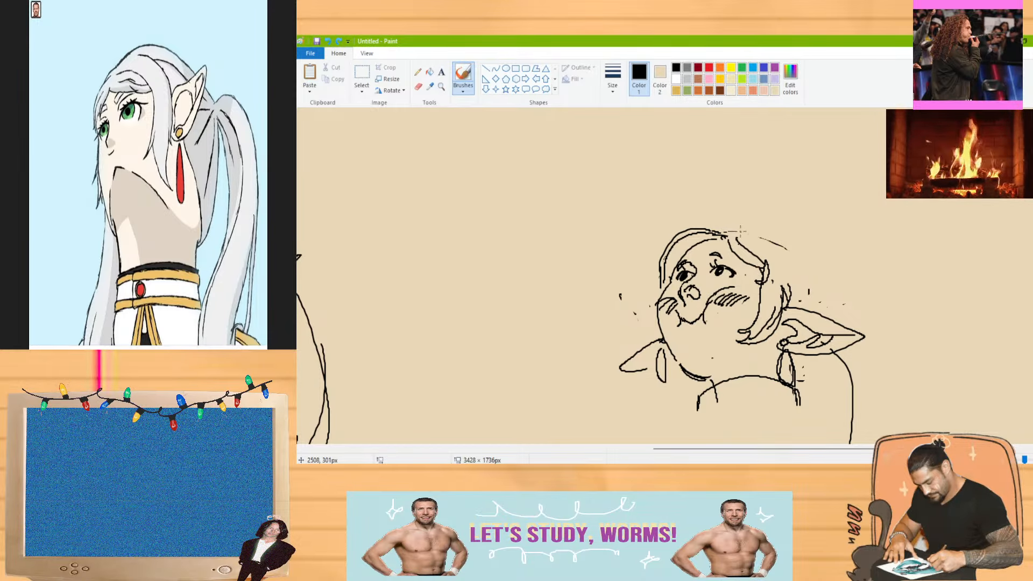
{"action": "mouse_move", "coordinate": [778, 246]}
{"action": "left_mouse_down"}
{"action": "mouse_move", "coordinate": [798, 272]}
{"action": "mouse_move", "coordinate": [805, 313]}
{"action": "left_mouse_up"}
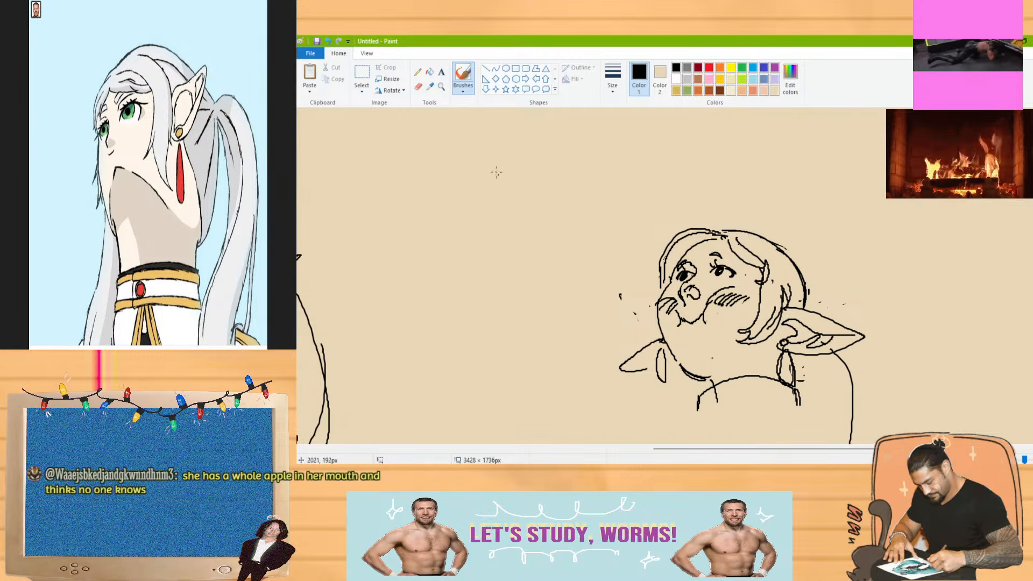
Replace the third head's far-side hair outline with a short lock above the forehead, and extend the jawline toward the near ear
{"action": "left_click", "coordinate": [418, 87]}
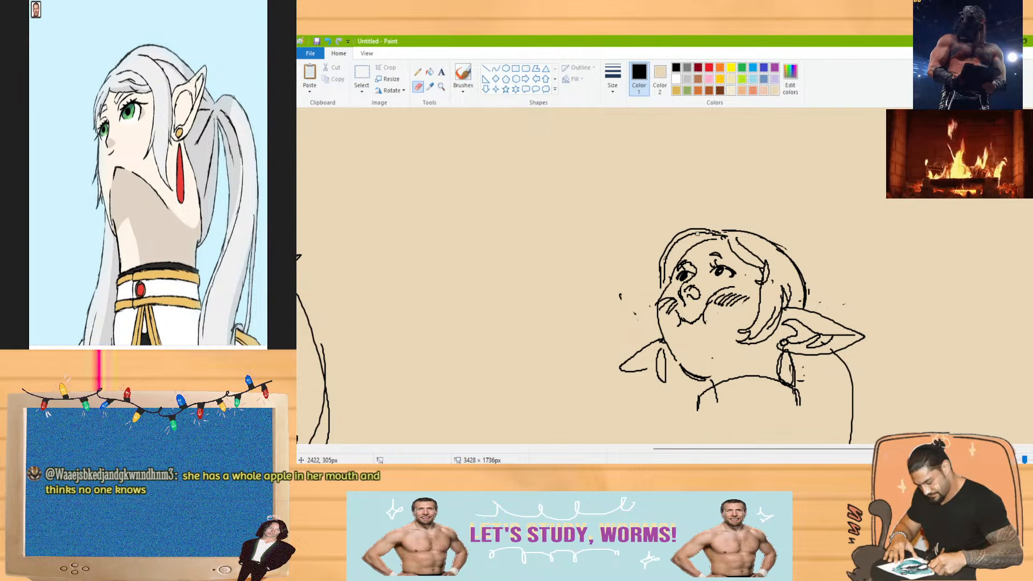
{"action": "left_click_drag", "start_coordinate": [686, 231], "coordinate": [653, 291]}
{"action": "left_click_drag", "start_coordinate": [704, 231], "coordinate": [716, 234]}
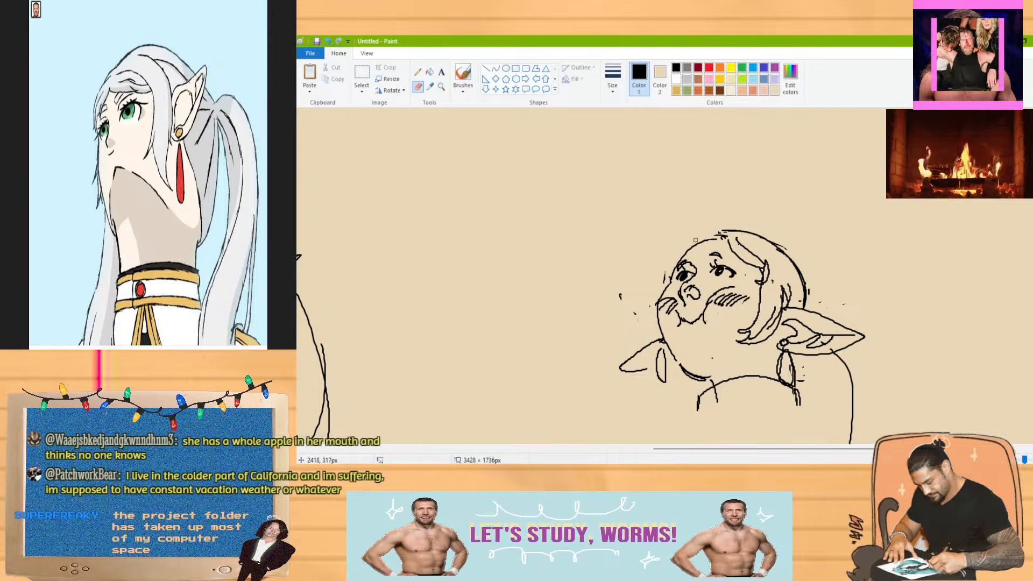
{"action": "left_click_drag", "start_coordinate": [664, 271], "coordinate": [663, 279]}
{"action": "left_click", "coordinate": [463, 75]}
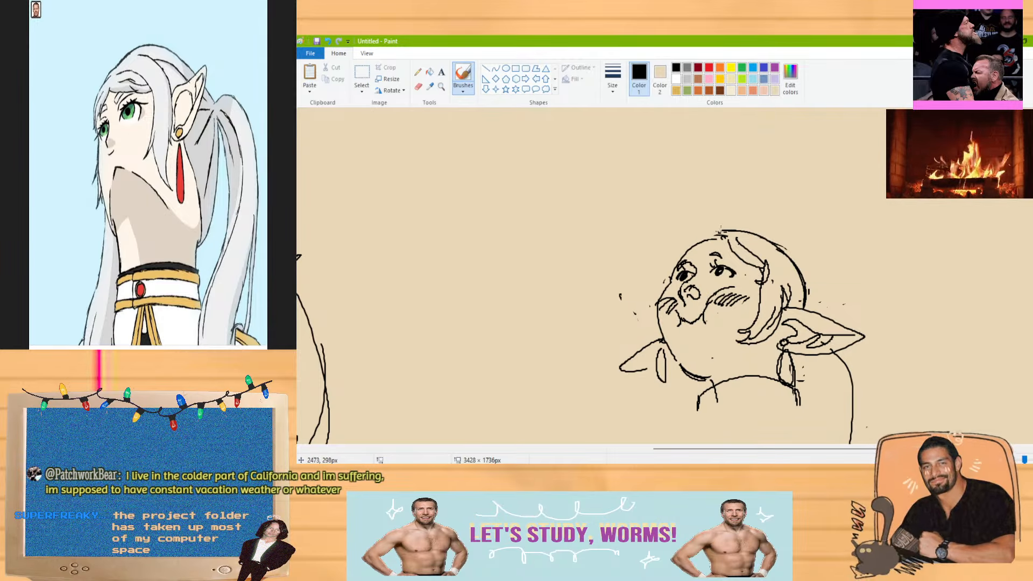
{"action": "left_click_drag", "start_coordinate": [721, 231], "coordinate": [681, 245]}
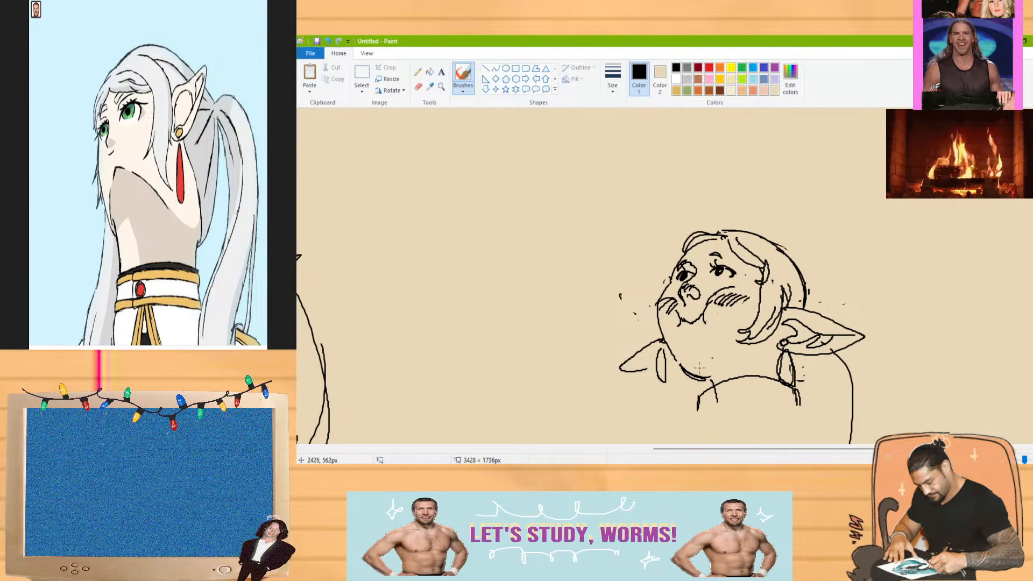
{"action": "left_click_drag", "start_coordinate": [701, 371], "coordinate": [724, 357]}
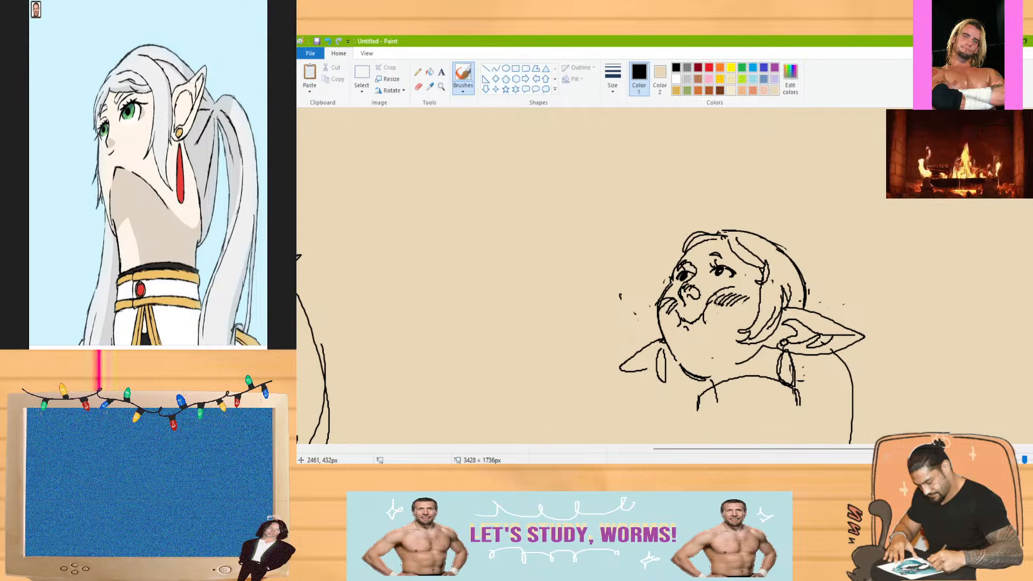
Flip the canvas horizontally to check the third head in mirror view, and undo the flip
{"action": "left_click", "coordinate": [398, 90]}
{"action": "left_click", "coordinate": [398, 150]}
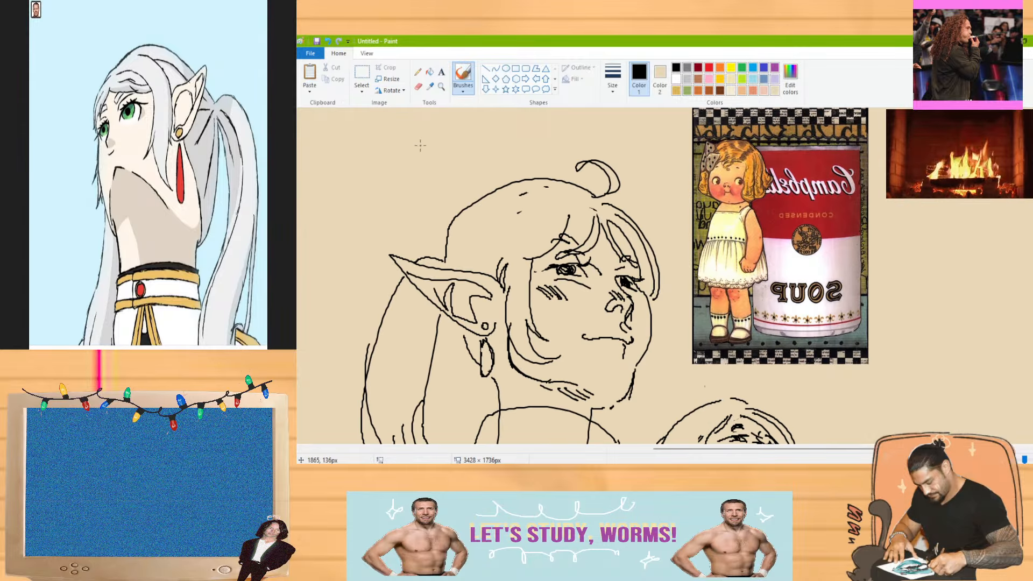
{"action": "left_click_drag", "start_coordinate": [737, 448], "coordinate": [492, 449]}
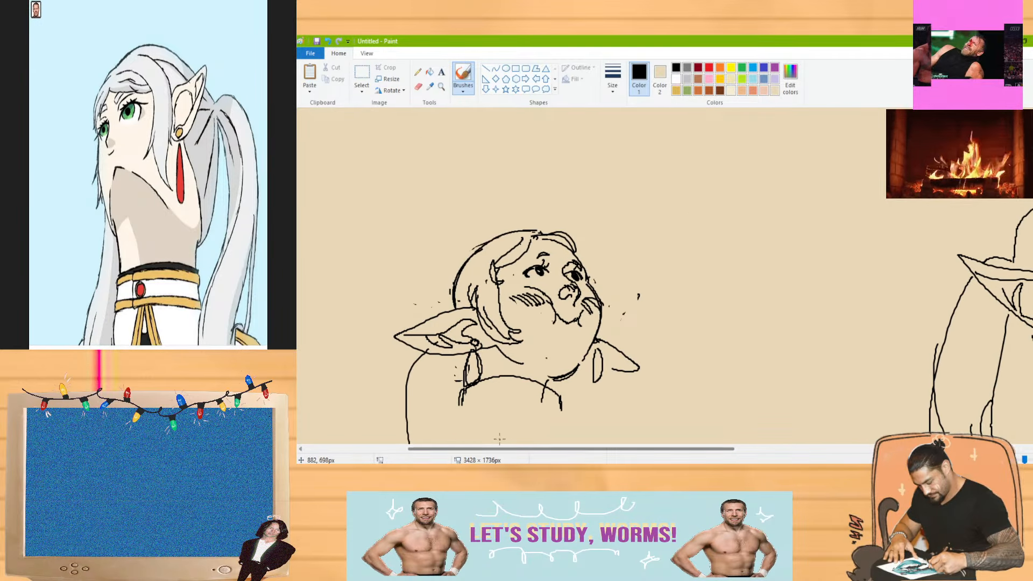
{"action": "key", "text": "ctrl+z"}
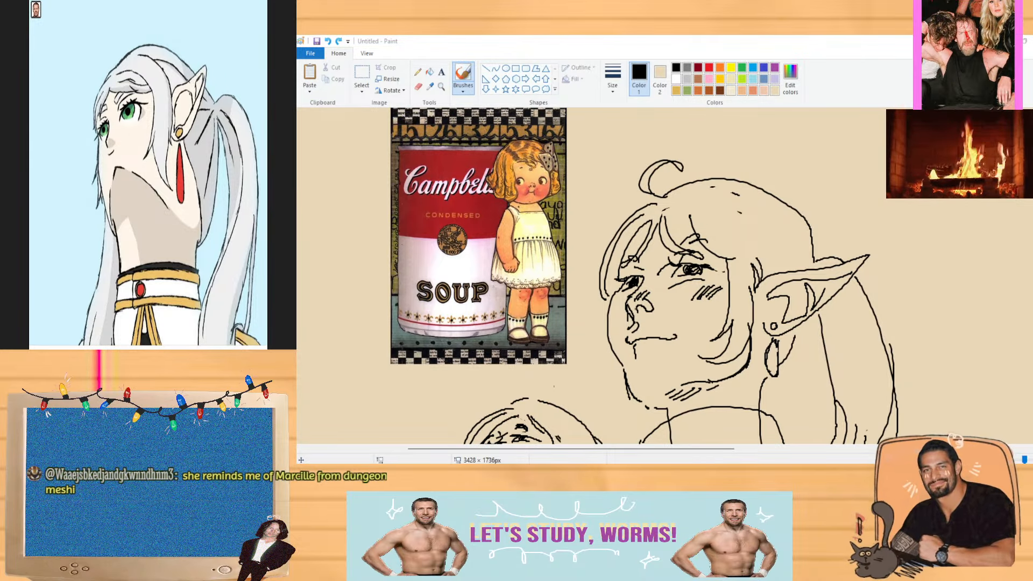
Erase the upper lid contour of the third head's far eye and redraw the eye's outline closer to the pupil
{"action": "scroll", "coordinate": [665, 275], "scroll_direction": "down", "scroll_amount": 3}
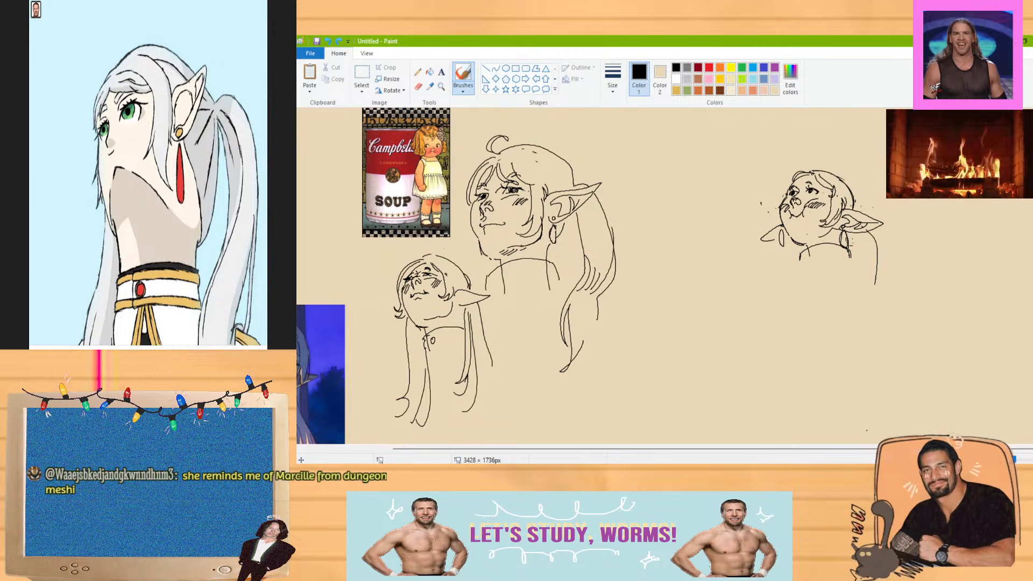
{"action": "scroll", "coordinate": [665, 275], "scroll_direction": "up", "scroll_amount": 3}
{"action": "scroll", "coordinate": [653, 275], "scroll_direction": "right", "scroll_amount": 10}
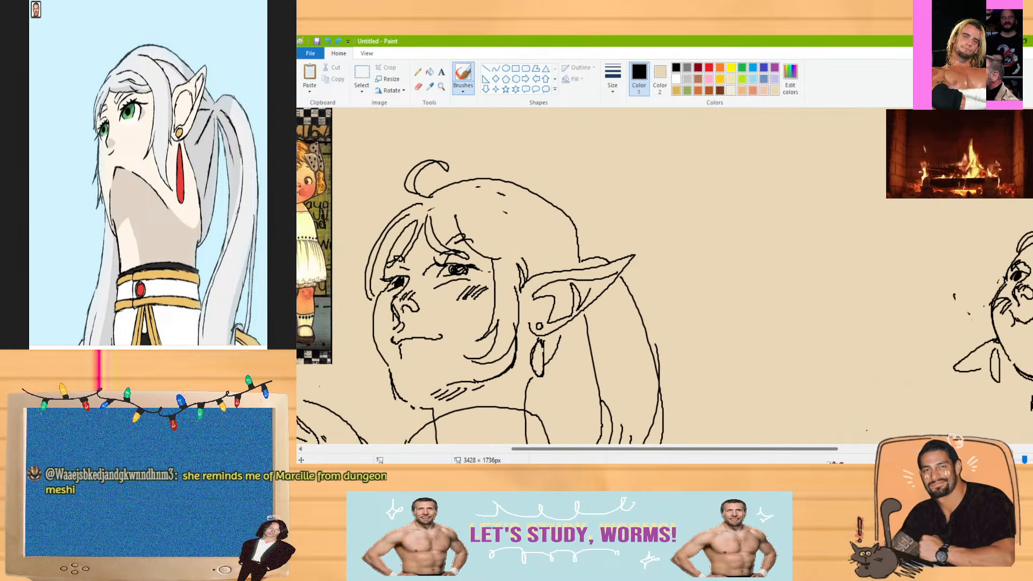
{"action": "left_click", "coordinate": [418, 87]}
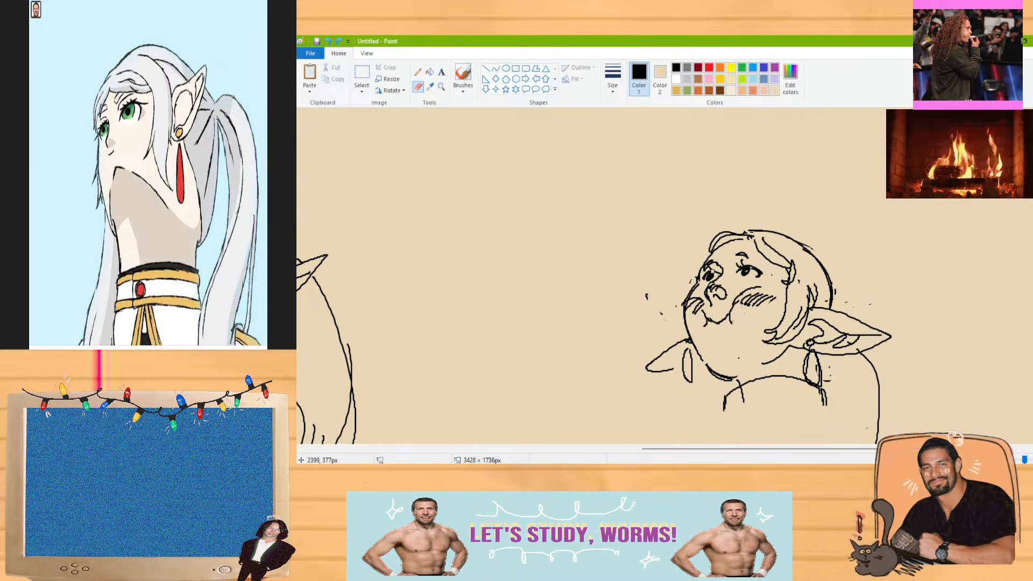
{"action": "left_click_drag", "start_coordinate": [705, 266], "coordinate": [717, 262]}
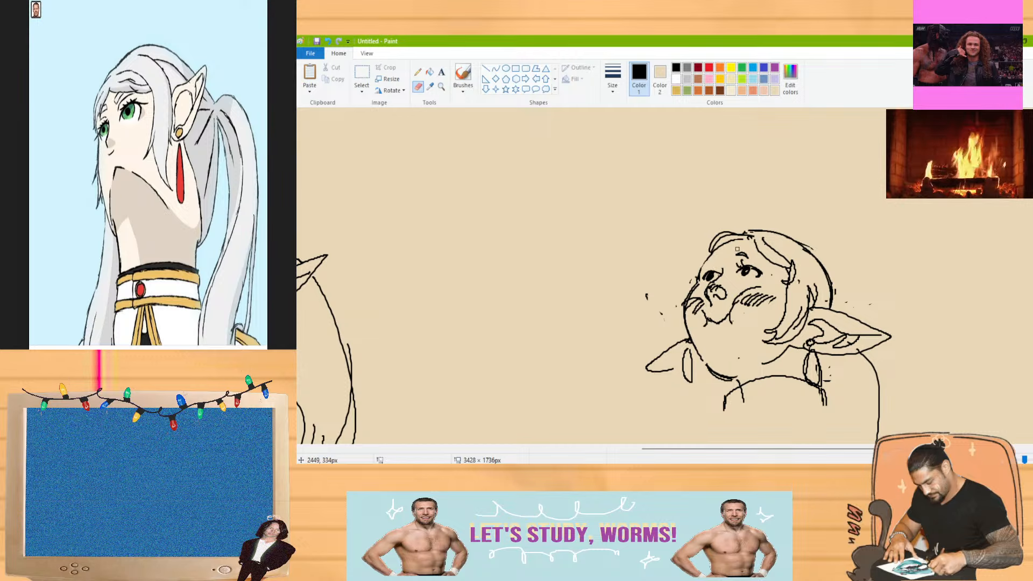
{"action": "left_click", "coordinate": [463, 74]}
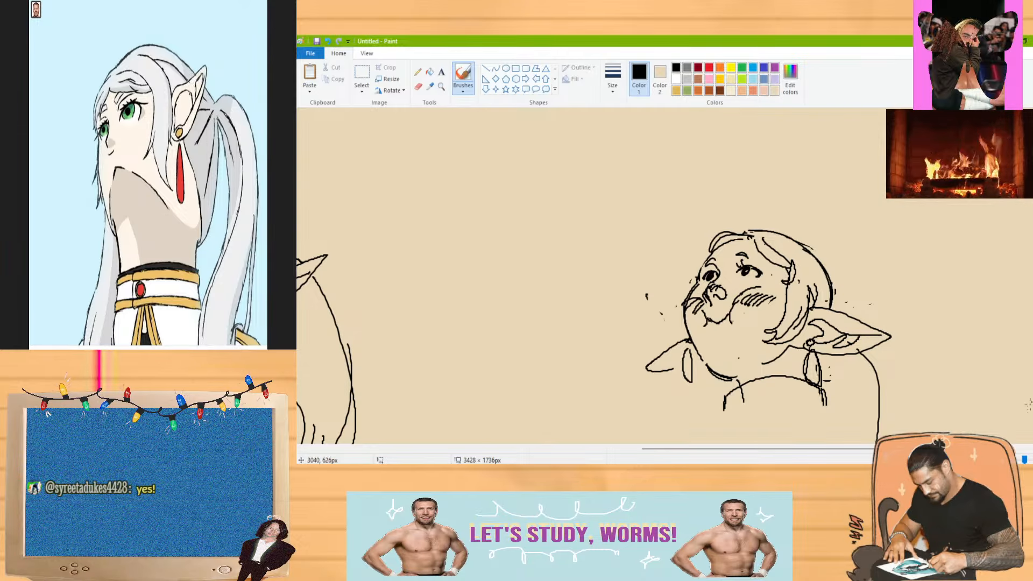
Erase the extra short line inside the third head's neck and retouch the far end of the curved neck line
{"action": "scroll", "coordinate": [717, 295], "scroll_direction": "down", "scroll_amount": 1}
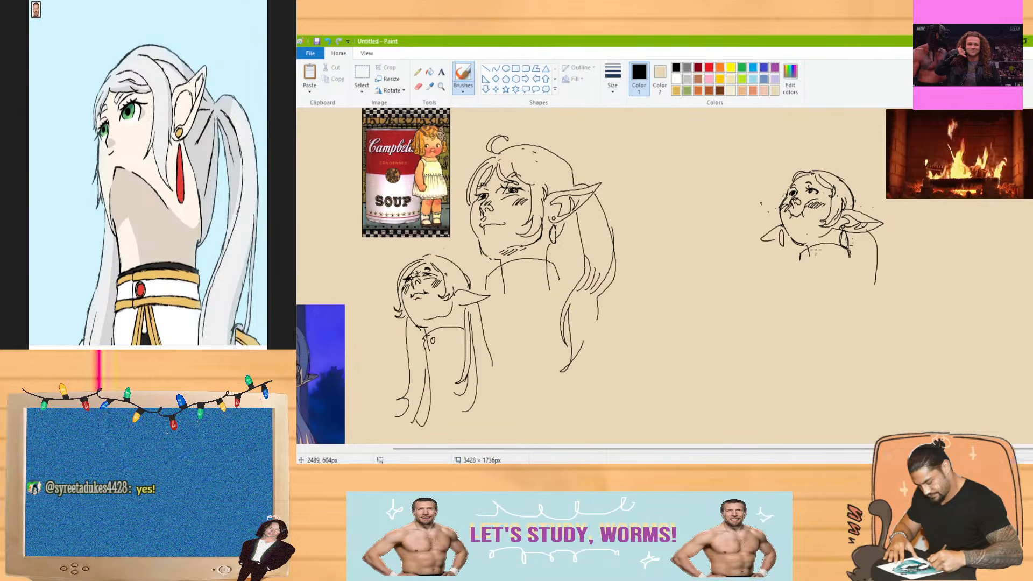
{"action": "mouse_move", "coordinate": [760, 449]}
{"action": "left_mouse_down"}
{"action": "mouse_move", "coordinate": [670, 449]}
{"action": "mouse_move", "coordinate": [758, 449]}
{"action": "left_mouse_up"}
{"action": "left_click", "coordinate": [419, 87]}
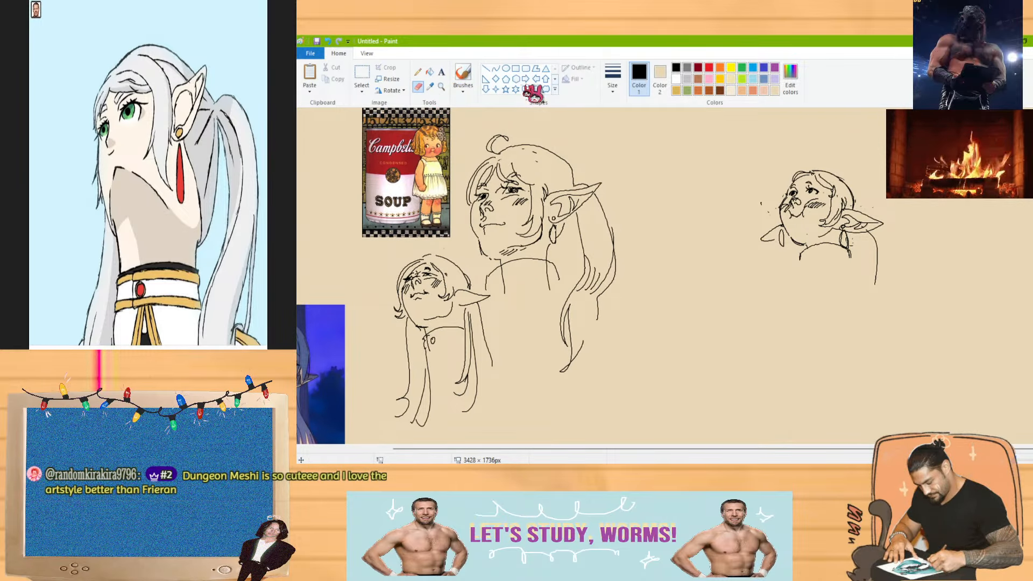
{"action": "left_click", "coordinate": [463, 75]}
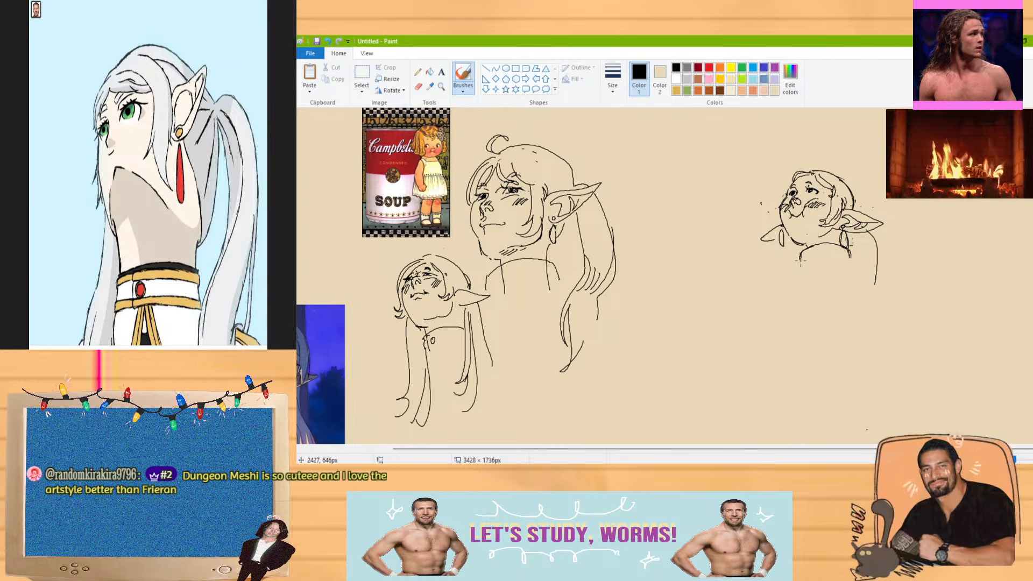
{"action": "left_click_drag", "start_coordinate": [809, 251], "coordinate": [810, 251]}
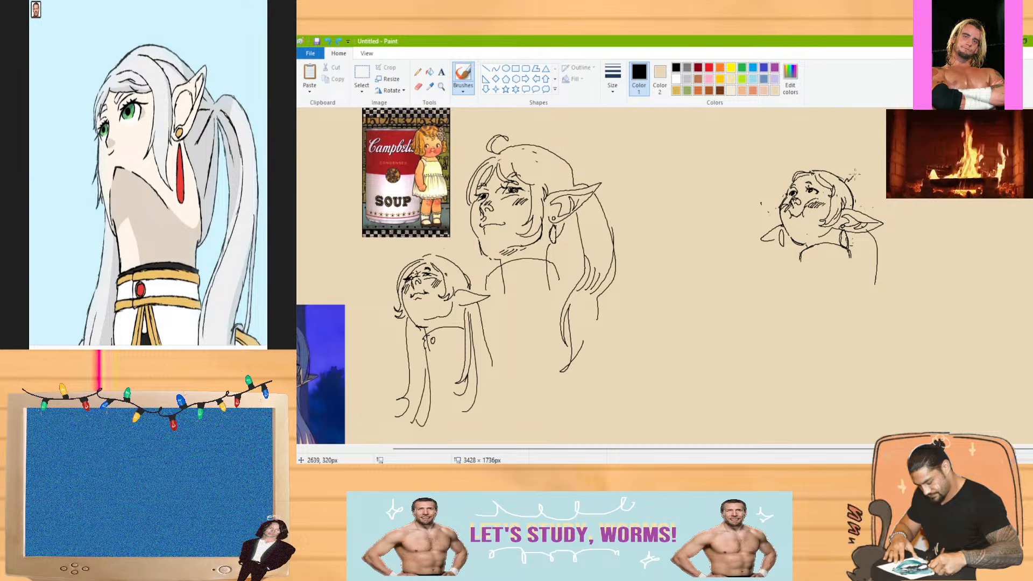
Touch up the third head's back outline and draw long hair strands with pointed tips hanging on both sides of the neck
{"action": "mouse_move", "coordinate": [855, 173]}
{"action": "left_mouse_down"}
{"action": "mouse_move", "coordinate": [852, 189]}
{"action": "mouse_move", "coordinate": [831, 176]}
{"action": "left_mouse_up"}
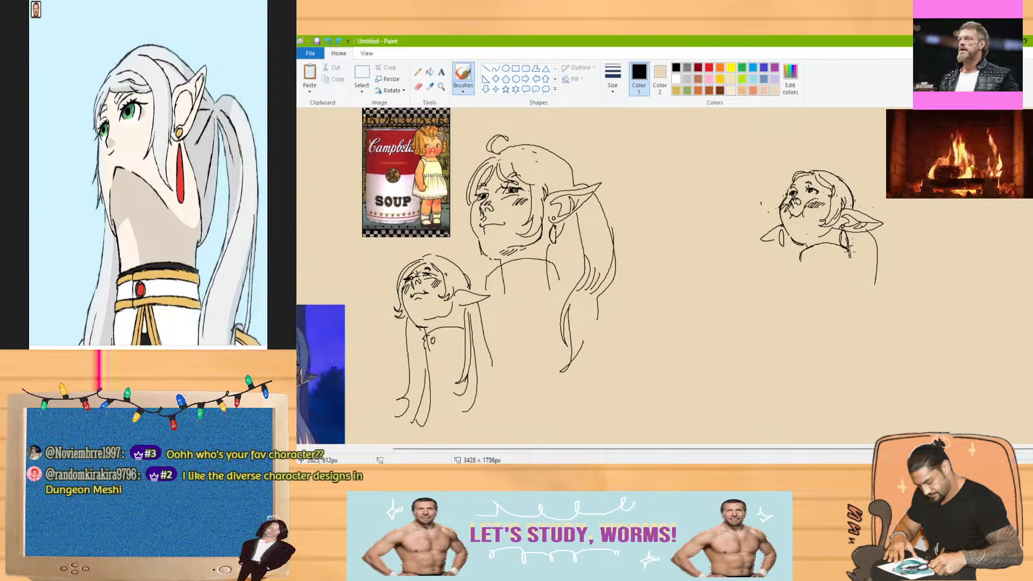
{"action": "mouse_move", "coordinate": [850, 250]}
{"action": "left_mouse_down"}
{"action": "mouse_move", "coordinate": [846, 337]}
{"action": "mouse_move", "coordinate": [859, 311]}
{"action": "mouse_move", "coordinate": [851, 346]}
{"action": "mouse_move", "coordinate": [869, 308]}
{"action": "left_mouse_up"}
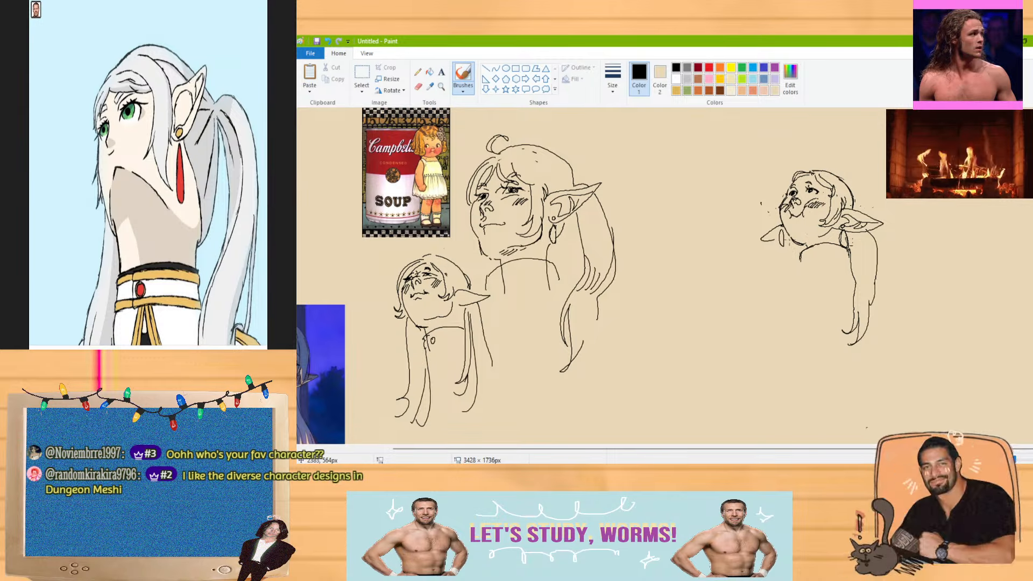
{"action": "mouse_move", "coordinate": [790, 253]}
{"action": "left_mouse_down"}
{"action": "mouse_move", "coordinate": [771, 317]}
{"action": "mouse_move", "coordinate": [782, 327]}
{"action": "mouse_move", "coordinate": [797, 311]}
{"action": "mouse_move", "coordinate": [795, 263]}
{"action": "left_mouse_up"}
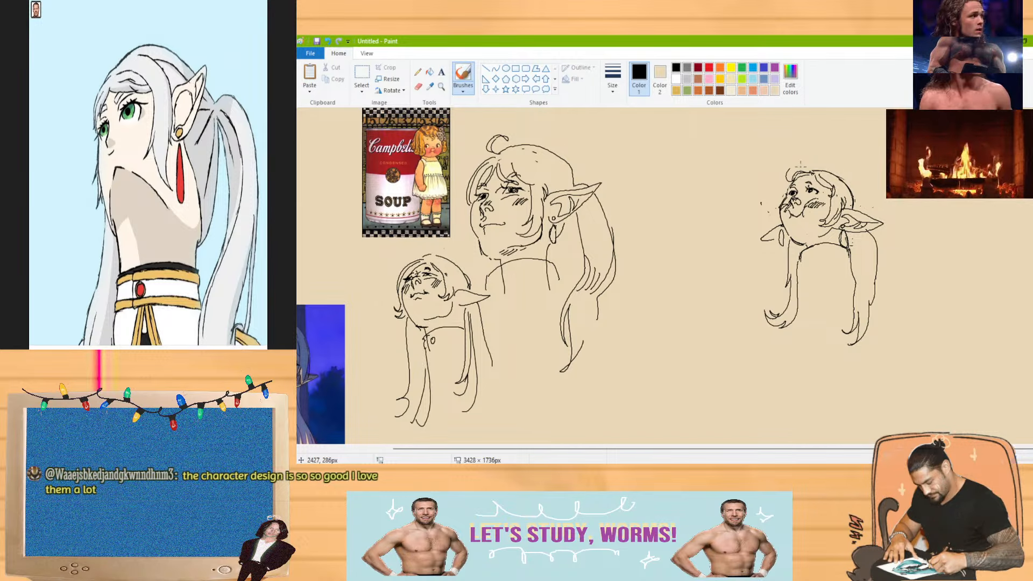
Paste the full-body character reference onto the canvas, move it over the night-scene picture, and delete it
{"action": "scroll", "coordinate": [800, 164], "scroll_direction": "down", "scroll_amount": 1}
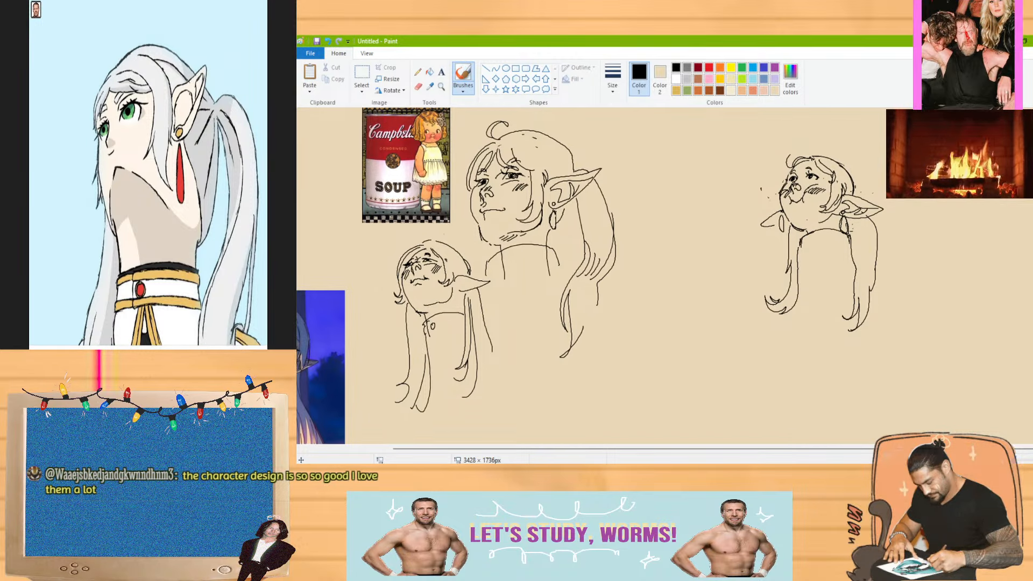
{"action": "left_click", "coordinate": [419, 86]}
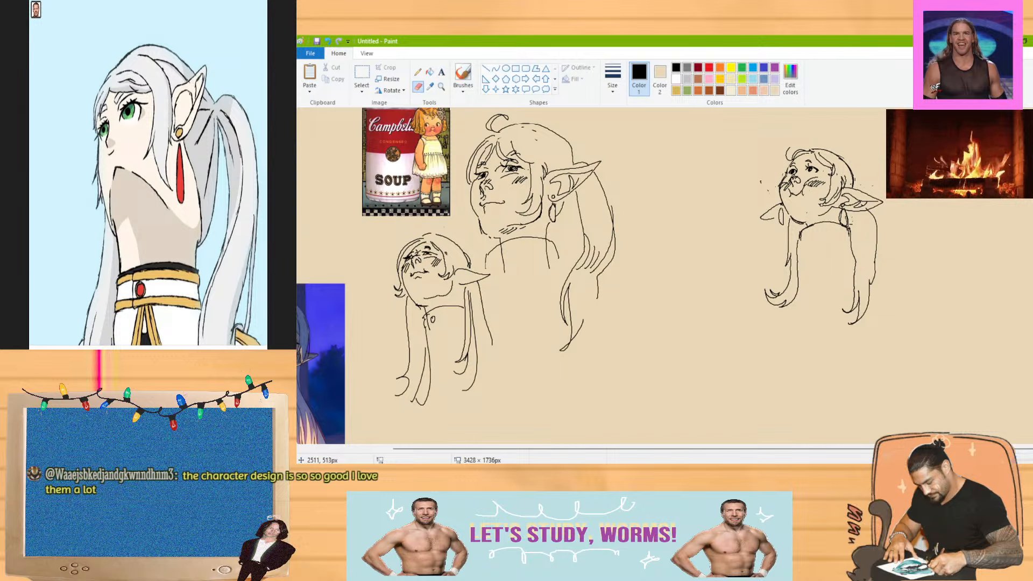
{"action": "left_click_drag", "start_coordinate": [699, 449], "coordinate": [576, 448]}
{"action": "scroll", "coordinate": [540, 418], "scroll_direction": "down", "scroll_amount": 4}
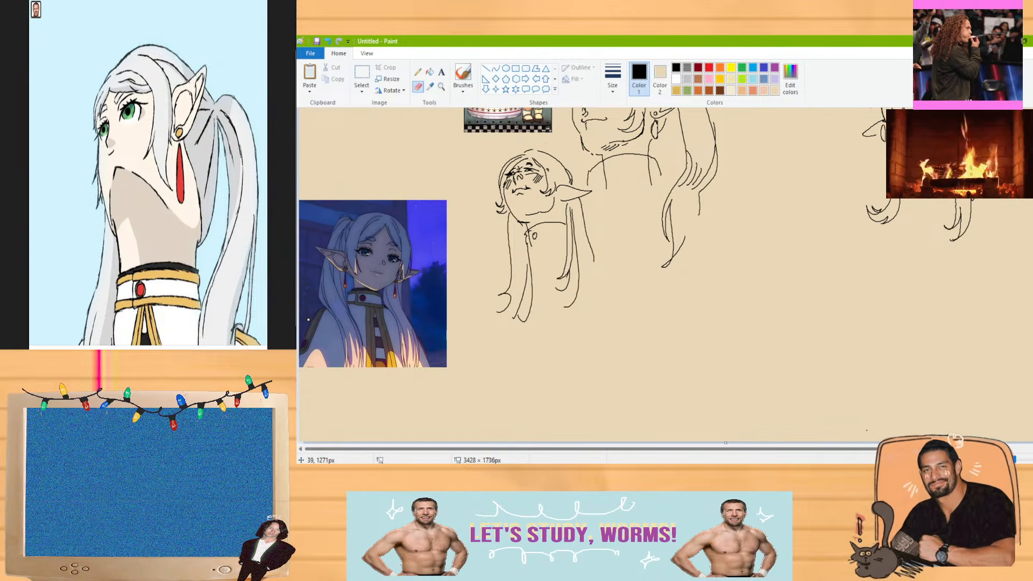
{"action": "left_click", "coordinate": [293, 320]}
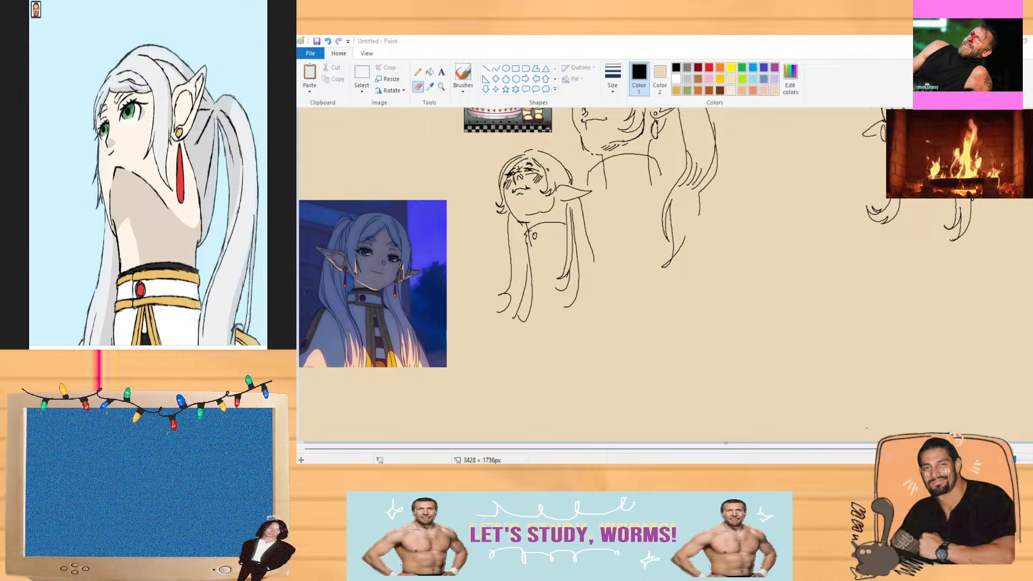
{"action": "left_click", "coordinate": [818, 212]}
{"action": "key", "text": "ctrl+v"}
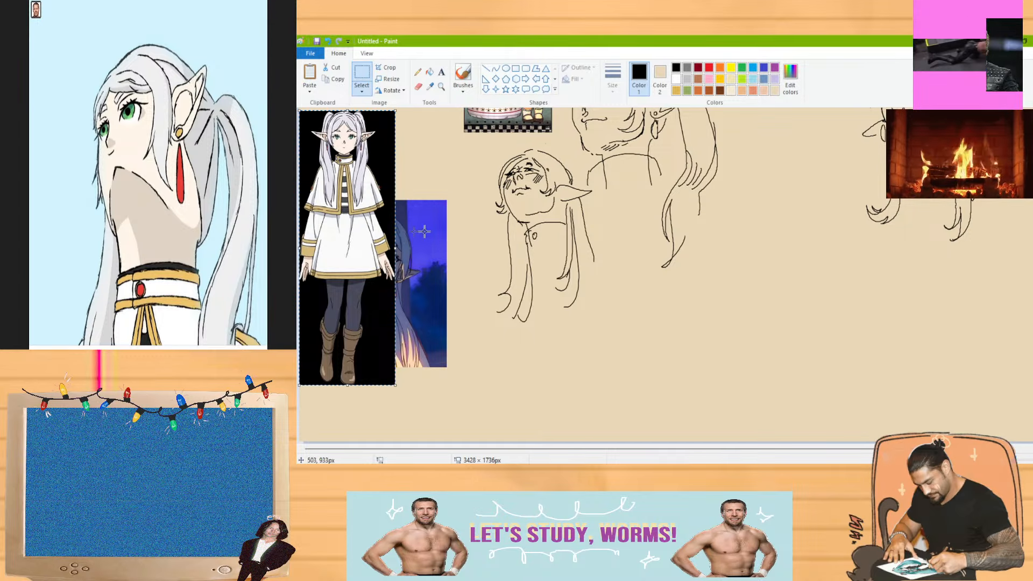
{"action": "left_click_drag", "start_coordinate": [377, 223], "coordinate": [414, 262]}
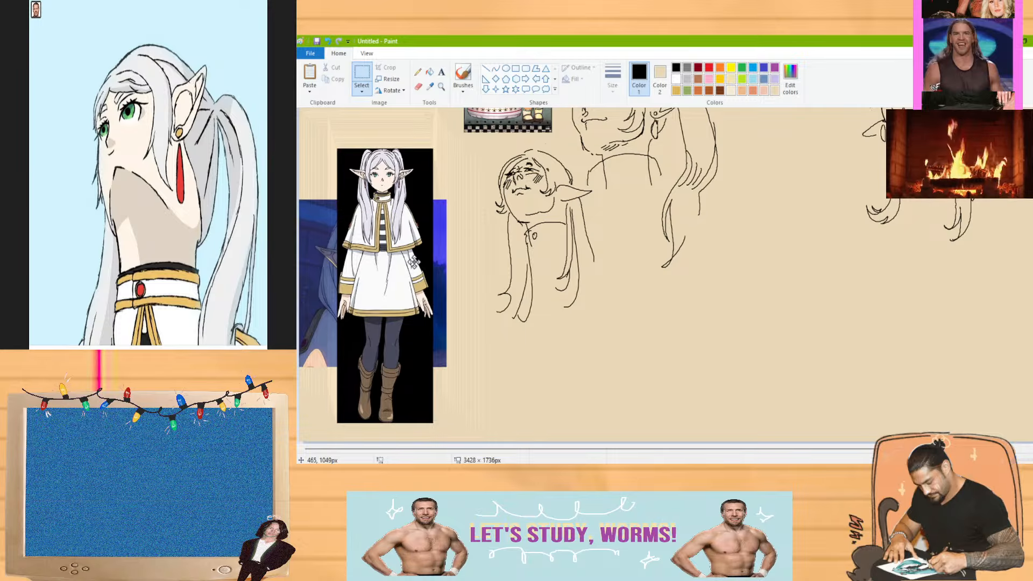
{"action": "key", "text": "Delete"}
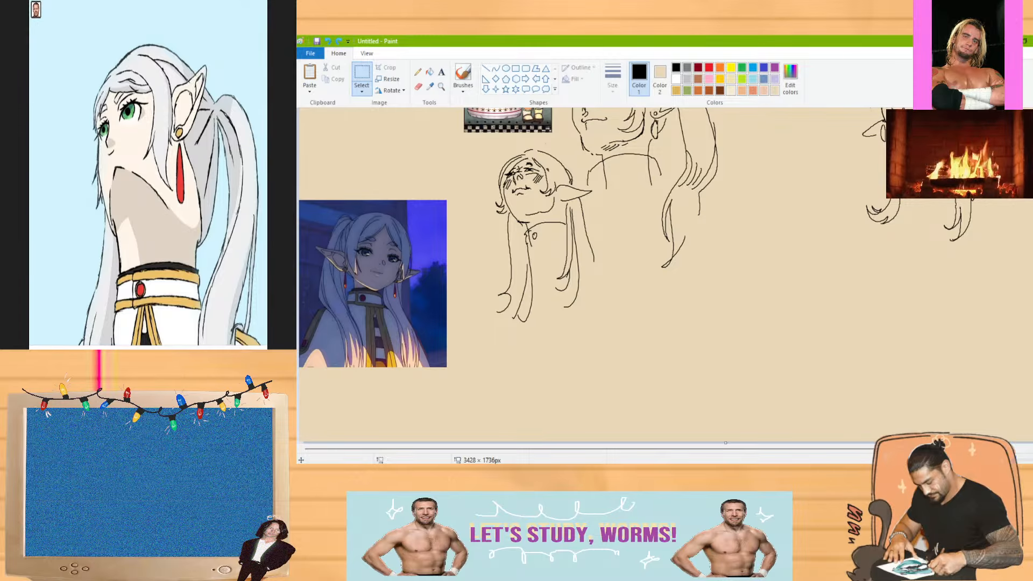
Erase the curved neck line between the third head's hanging hair strands
{"action": "left_click_drag", "start_coordinate": [925, 449], "coordinate": [1013, 448]}
{"action": "left_click_drag", "start_coordinate": [1032, 372], "coordinate": [1032, 298]}
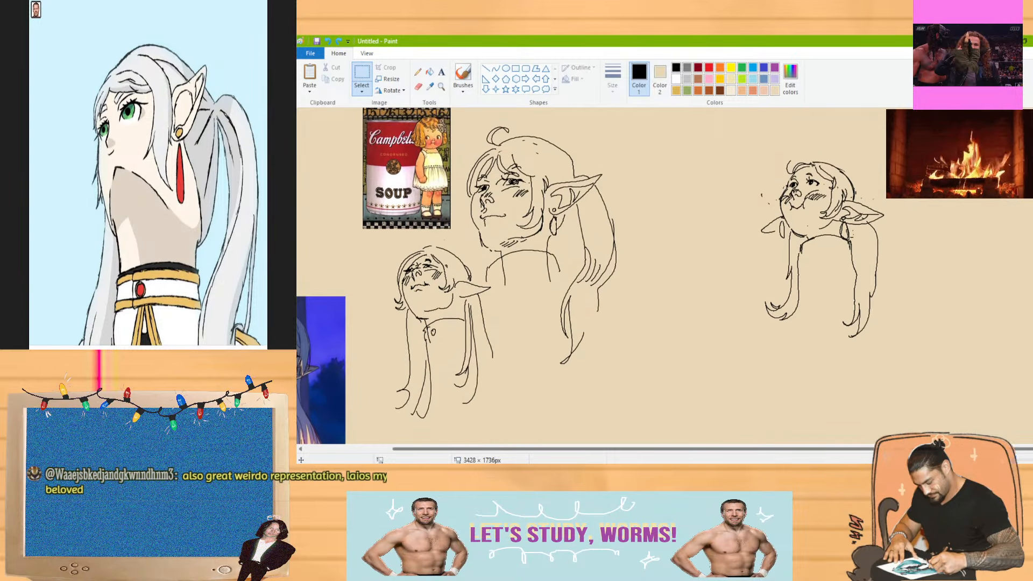
{"action": "scroll", "coordinate": [591, 274], "scroll_direction": "down", "scroll_amount": 1}
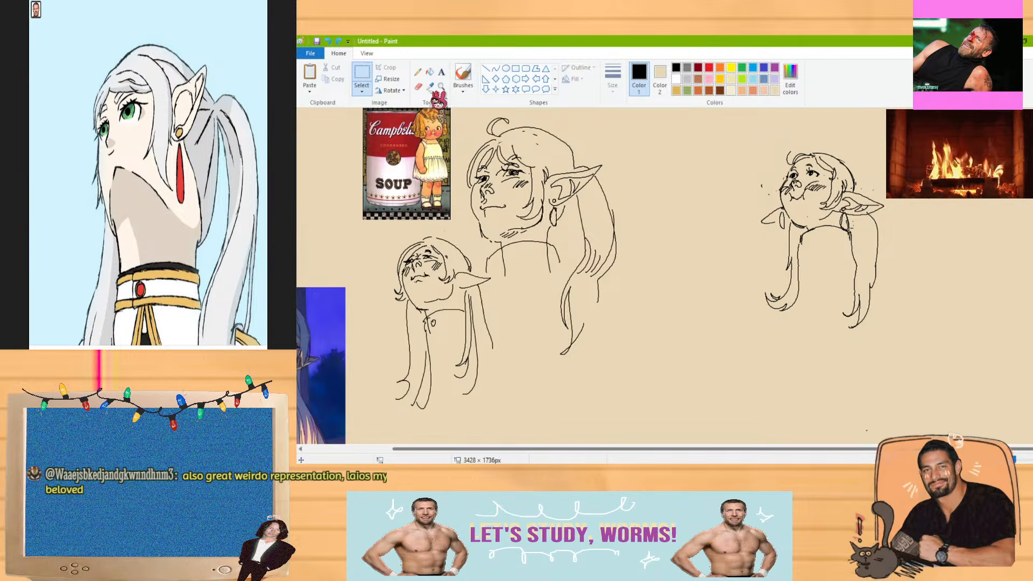
{"action": "left_click", "coordinate": [418, 86]}
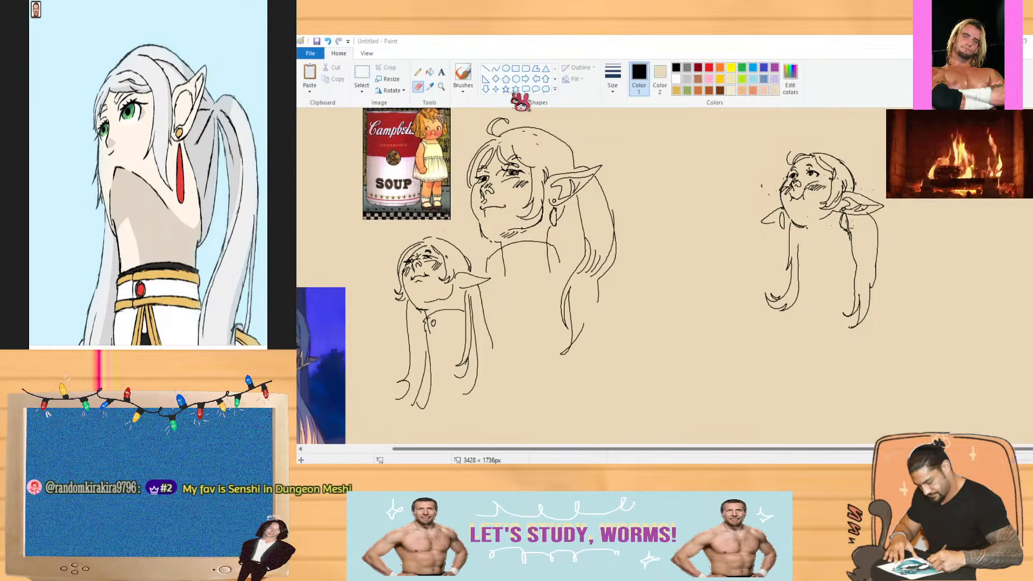
Redraw the third figure's neck line and sketch its open cape, with front edges, lower hems and an outer arm line
{"action": "left_click", "coordinate": [518, 100]}
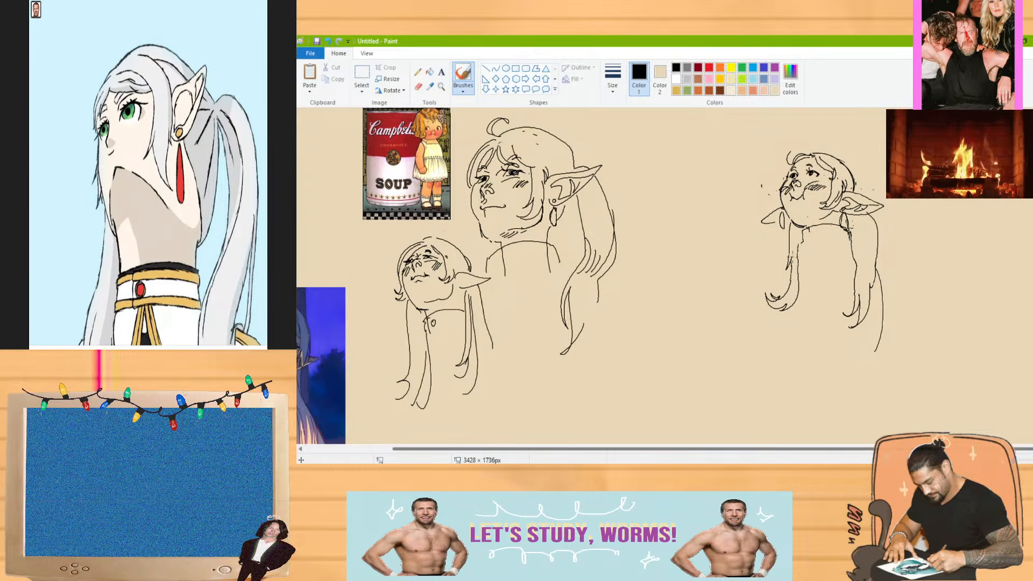
{"action": "mouse_move", "coordinate": [789, 245]}
{"action": "left_mouse_down"}
{"action": "mouse_move", "coordinate": [769, 283]}
{"action": "mouse_move", "coordinate": [786, 313]}
{"action": "left_mouse_up"}
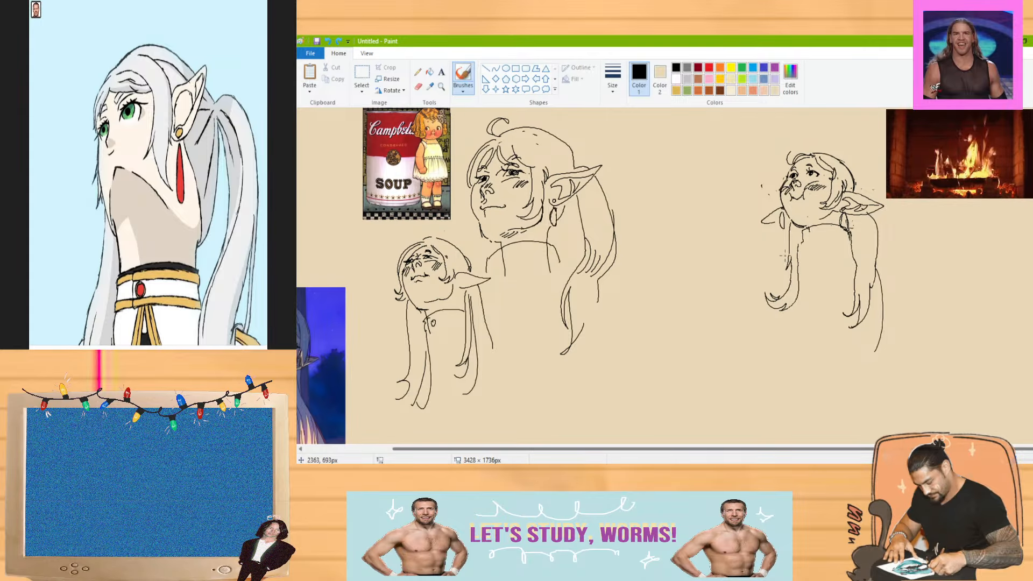
{"action": "mouse_move", "coordinate": [790, 259]}
{"action": "left_mouse_down"}
{"action": "mouse_move", "coordinate": [781, 313]}
{"action": "mouse_move", "coordinate": [767, 313]}
{"action": "mouse_move", "coordinate": [818, 248]}
{"action": "left_mouse_up"}
{"action": "mouse_move", "coordinate": [818, 248]}
{"action": "left_mouse_down"}
{"action": "mouse_move", "coordinate": [812, 312]}
{"action": "mouse_move", "coordinate": [847, 308]}
{"action": "left_mouse_up"}
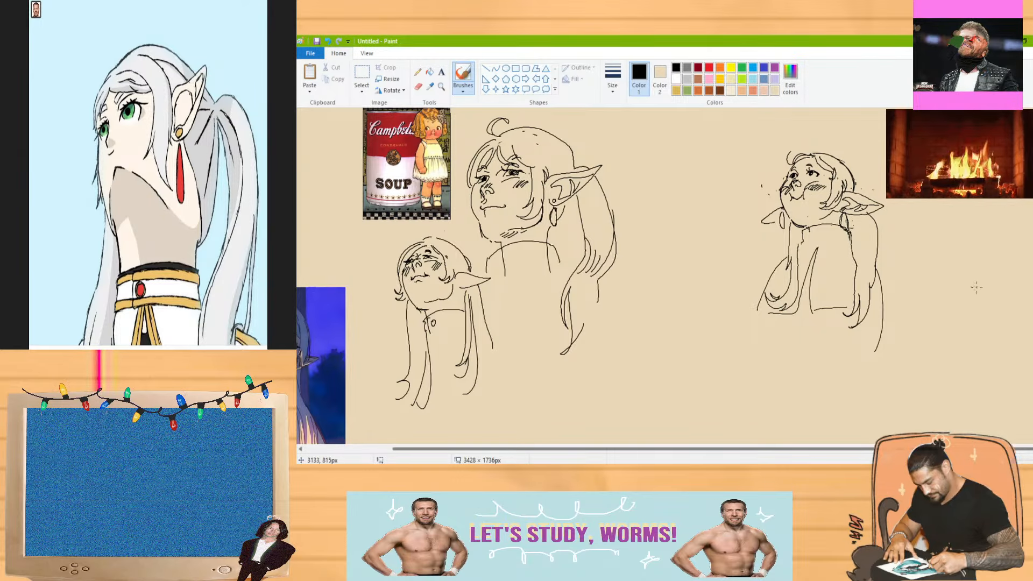
Sketch a wide sleeve with a slanted cuff below the far-back side of the third figure's cape, replacing the rounded first attempt
{"action": "scroll", "coordinate": [955, 262], "scroll_direction": "up", "scroll_amount": 3}
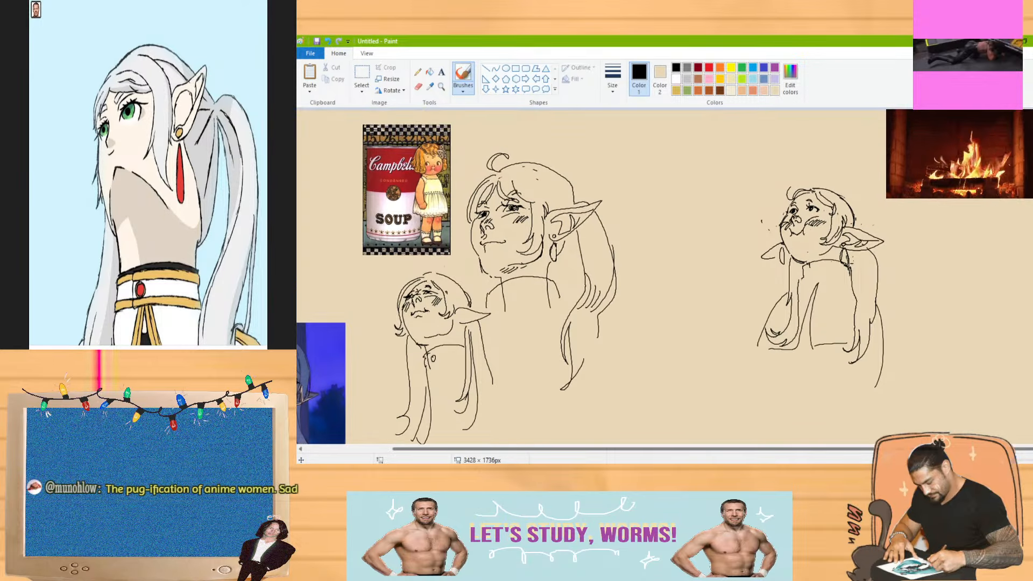
{"action": "scroll", "coordinate": [955, 262], "scroll_direction": "down", "scroll_amount": 5}
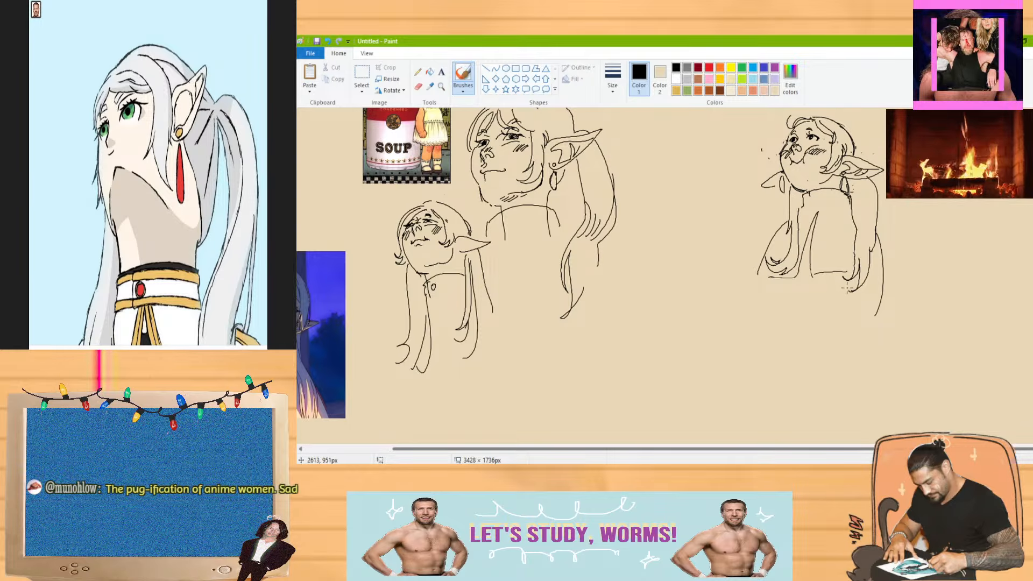
{"action": "left_click_drag", "start_coordinate": [849, 284], "coordinate": [844, 311]}
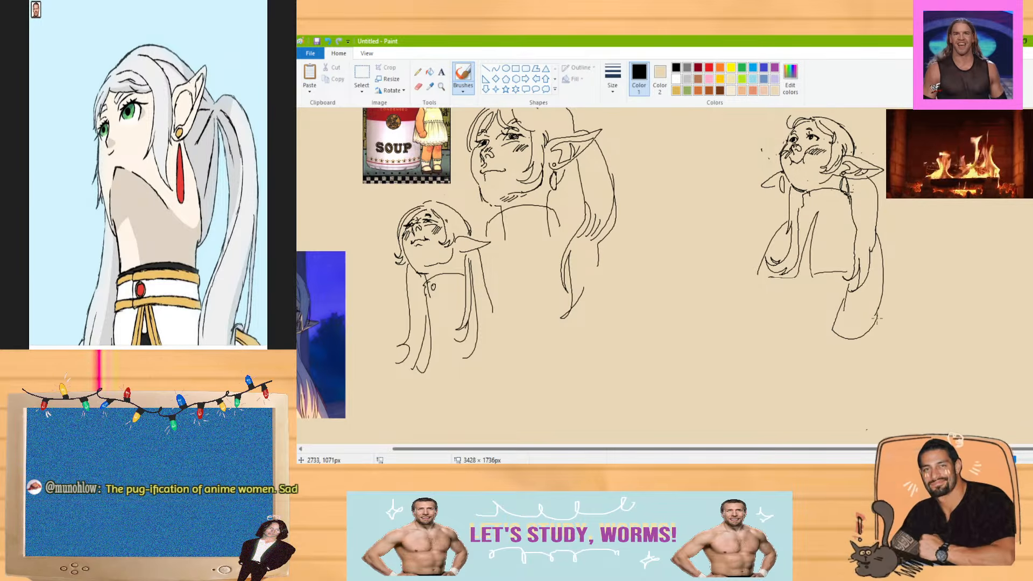
{"action": "key", "text": "ctrl+z"}
{"action": "mouse_move", "coordinate": [845, 277]}
{"action": "left_mouse_down"}
{"action": "mouse_move", "coordinate": [821, 326]}
{"action": "mouse_move", "coordinate": [853, 337]}
{"action": "mouse_move", "coordinate": [870, 319]}
{"action": "left_mouse_up"}
Draw a short torso line down from the cape's front side and a horizontal collar line across the neck base
{"action": "mouse_move", "coordinate": [761, 278]}
{"action": "left_mouse_down"}
{"action": "mouse_move", "coordinate": [763, 333]}
{"action": "mouse_move", "coordinate": [791, 319]}
{"action": "left_mouse_up"}
{"action": "key", "text": "ctrl+z"}
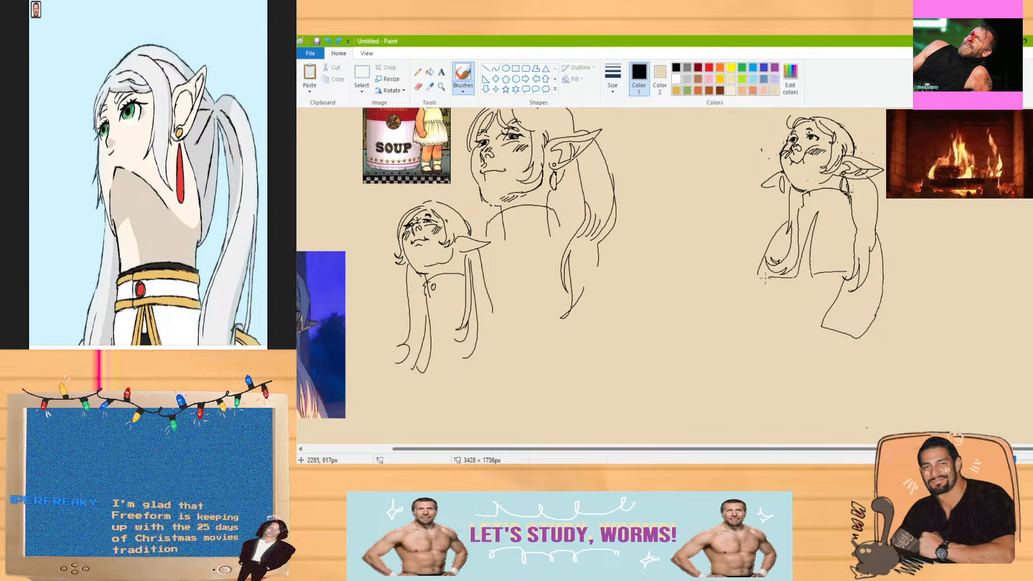
{"action": "left_click_drag", "start_coordinate": [760, 277], "coordinate": [762, 323]}
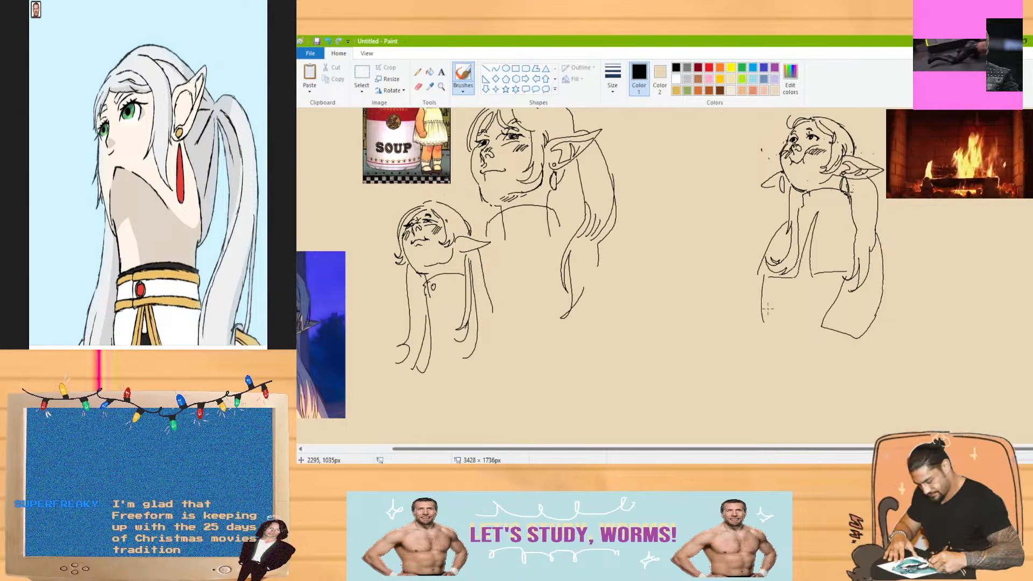
{"action": "mouse_move", "coordinate": [779, 293]}
{"action": "left_mouse_down"}
{"action": "mouse_move", "coordinate": [734, 340]}
{"action": "mouse_move", "coordinate": [856, 356]}
{"action": "left_mouse_up"}
{"action": "key", "text": "ctrl+z"}
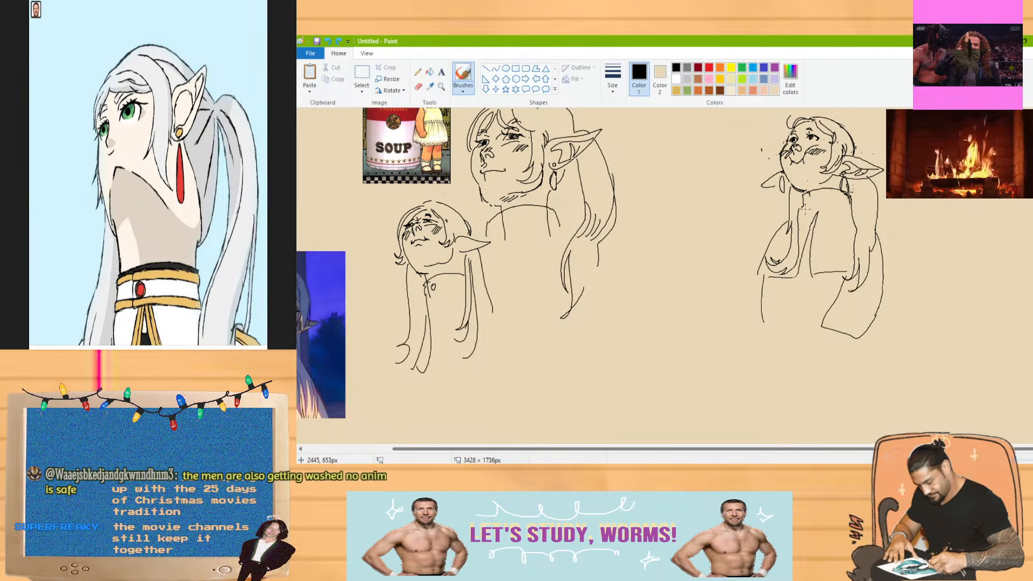
{"action": "left_click_drag", "start_coordinate": [802, 211], "coordinate": [851, 209]}
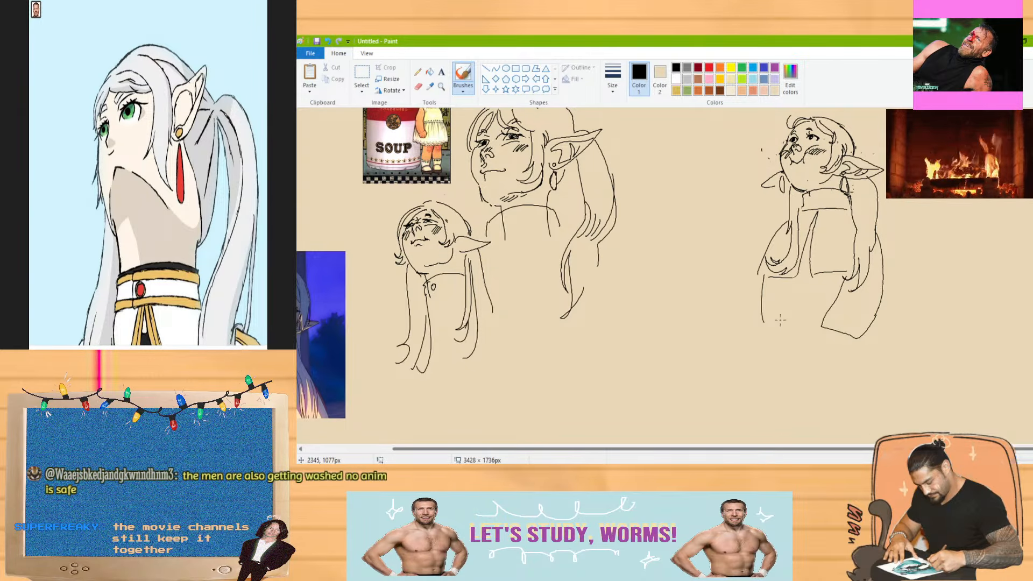
Extend the third figure's robe into a flared skirt with a pointed front corner and a wavy hem reaching the sleeve
{"action": "left_click_drag", "start_coordinate": [780, 285], "coordinate": [729, 354]}
{"action": "key", "text": "ctrl+z"}
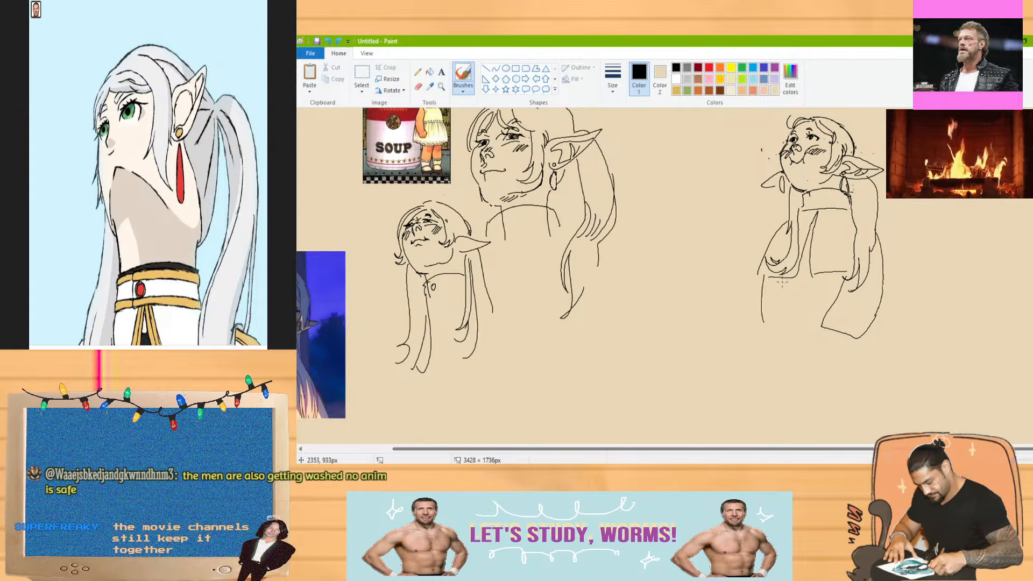
{"action": "mouse_move", "coordinate": [783, 279]}
{"action": "left_mouse_down"}
{"action": "mouse_move", "coordinate": [728, 332]}
{"action": "mouse_move", "coordinate": [747, 327]}
{"action": "mouse_move", "coordinate": [790, 345]}
{"action": "left_mouse_up"}
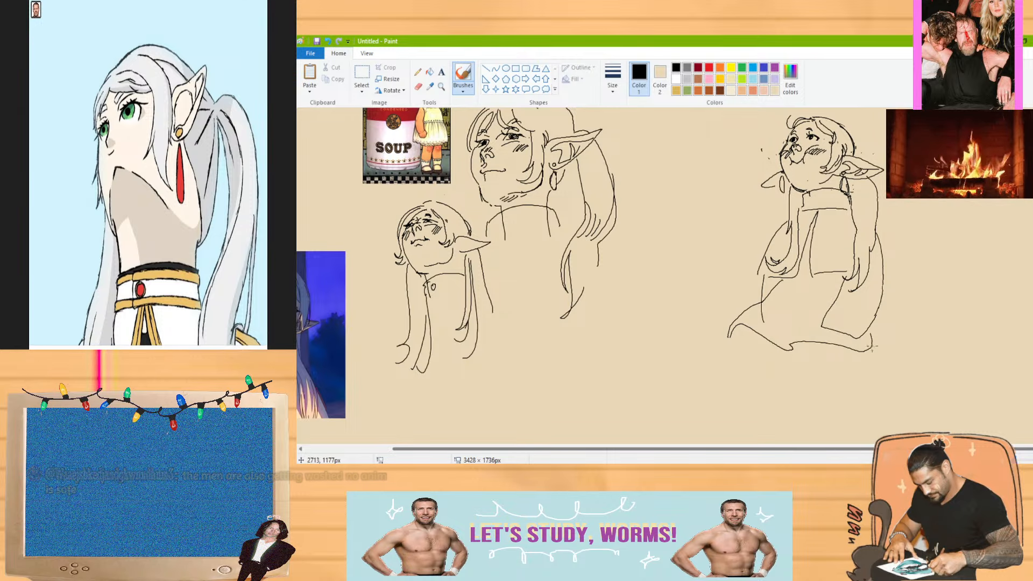
{"action": "left_click_drag", "start_coordinate": [848, 353], "coordinate": [853, 398]}
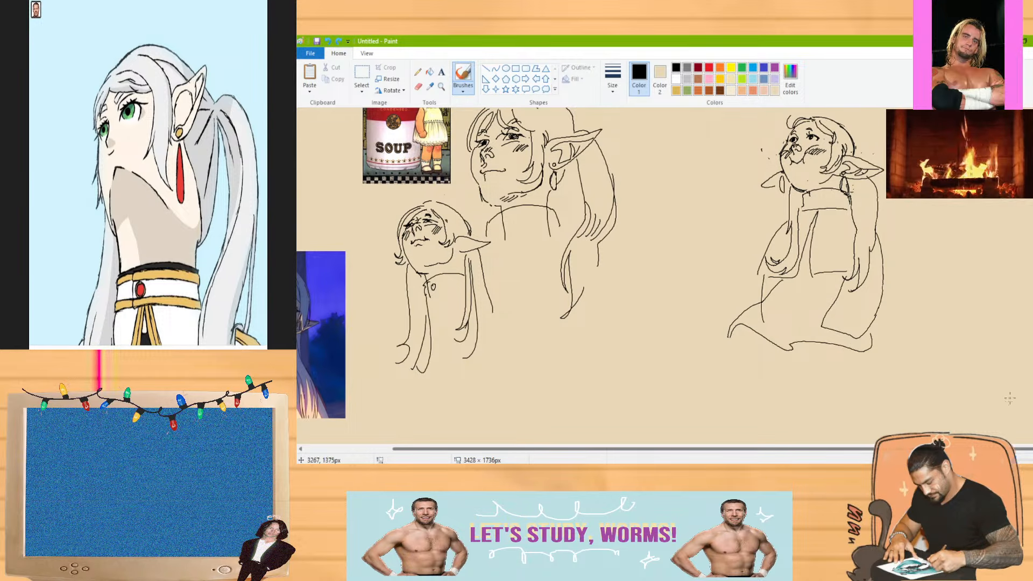
Undo the stray brush stroke around the third figure, select the whole figure, and move it up near the canvas's upper edge
{"action": "scroll", "coordinate": [872, 271], "scroll_direction": "down", "scroll_amount": 1}
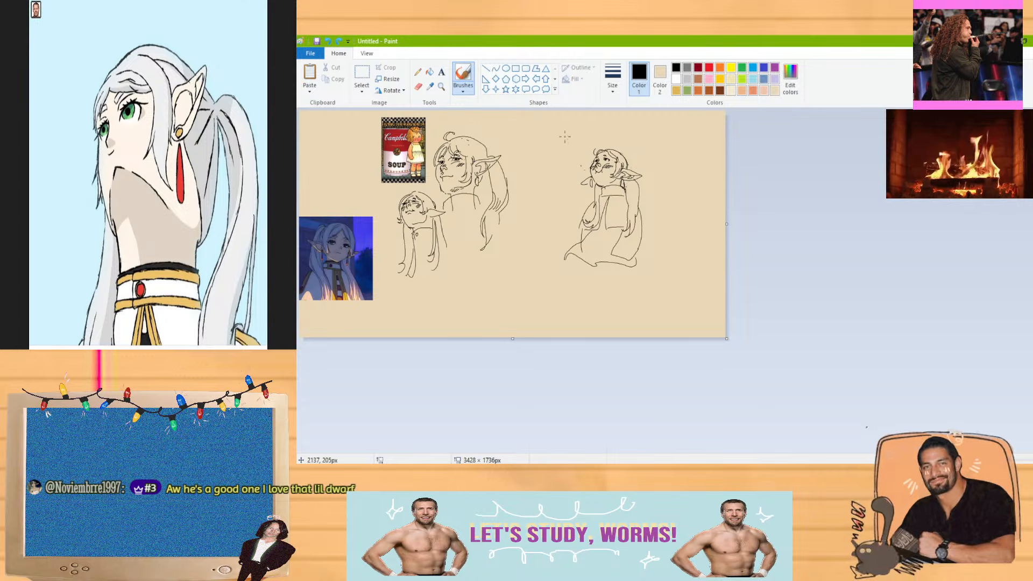
{"action": "left_click_drag", "start_coordinate": [558, 131], "coordinate": [663, 263]}
{"action": "key", "text": "ctrl+z"}
{"action": "left_click", "coordinate": [362, 75]}
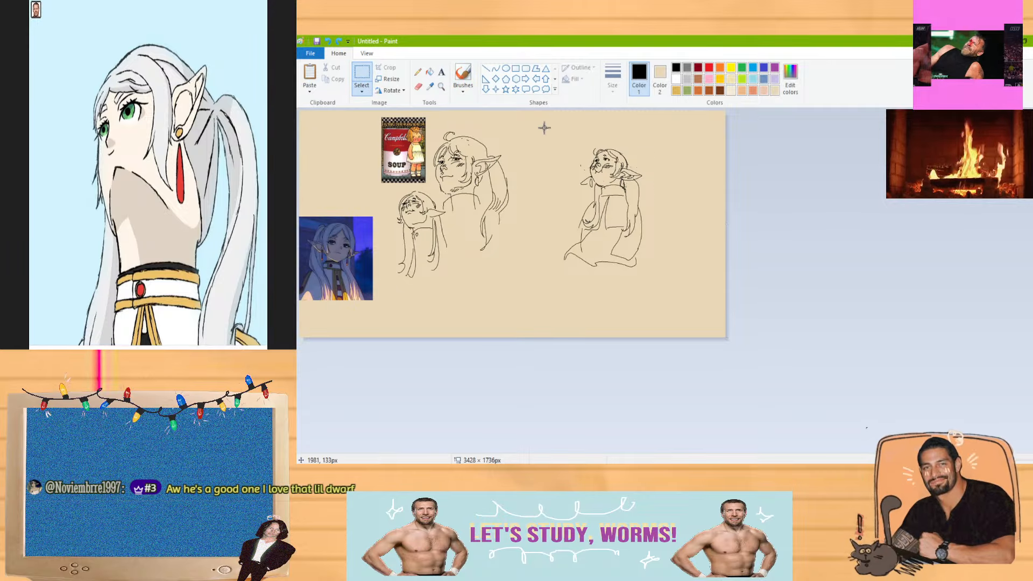
{"action": "mouse_move", "coordinate": [542, 127]}
{"action": "left_mouse_down"}
{"action": "mouse_move", "coordinate": [644, 263]}
{"action": "mouse_move", "coordinate": [657, 230]}
{"action": "left_mouse_up"}
Sketch the third figure's leg lines hanging down from the skirt hem
{"action": "left_click", "coordinate": [462, 78]}
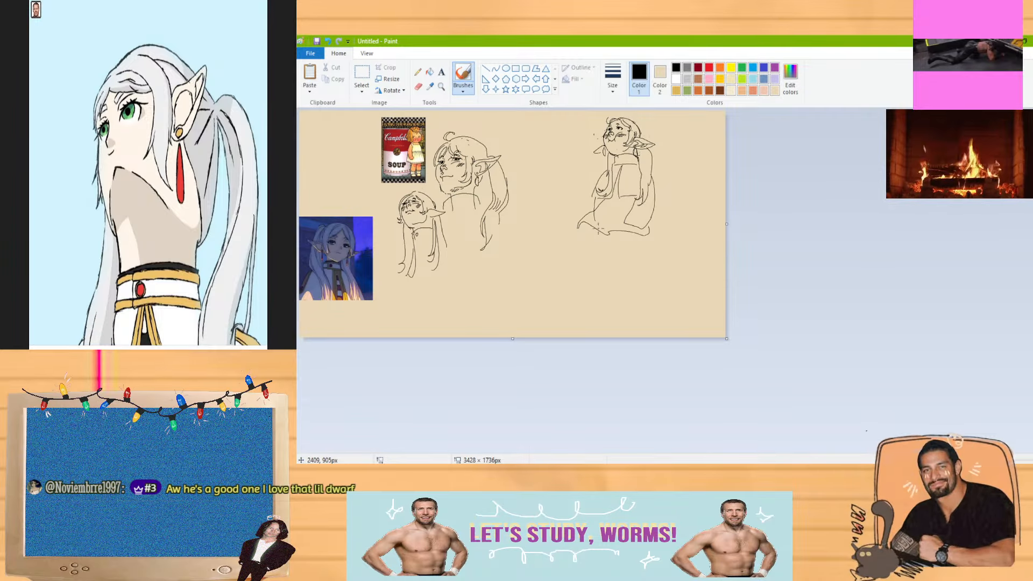
{"action": "mouse_move", "coordinate": [598, 230]}
{"action": "left_mouse_down"}
{"action": "mouse_move", "coordinate": [601, 244]}
{"action": "mouse_move", "coordinate": [643, 266]}
{"action": "left_mouse_up"}
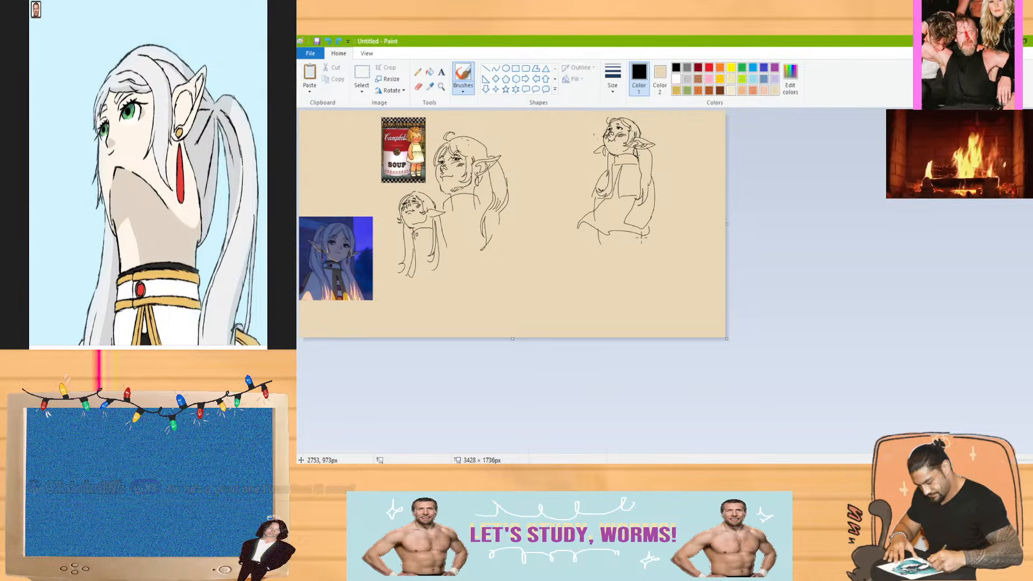
{"action": "left_click_drag", "start_coordinate": [625, 239], "coordinate": [623, 272]}
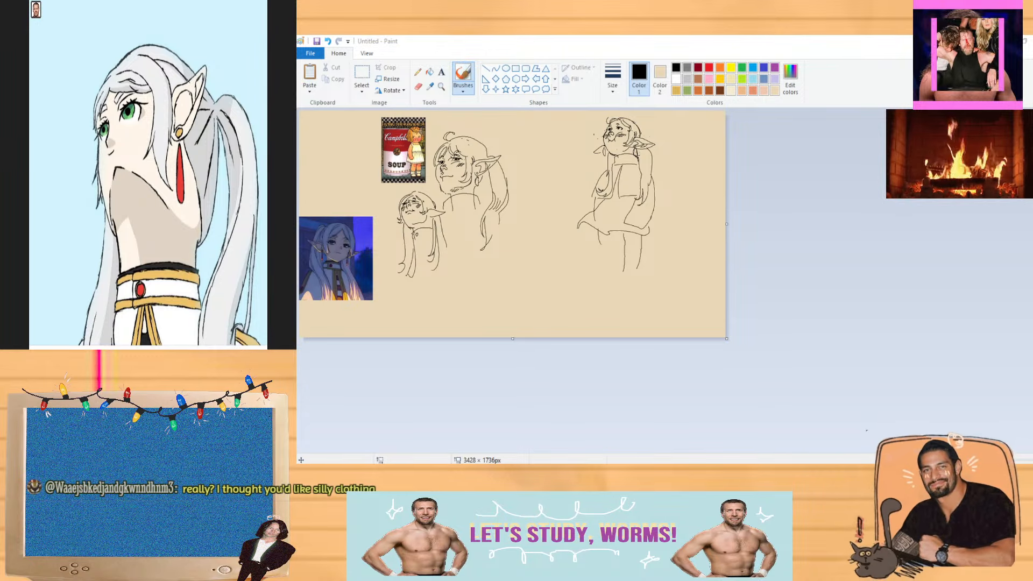
Erase the wavy skirt hem and front leg line, retouch the skirt's front edge, and delete the remaining leg lines
{"action": "left_click", "coordinate": [897, 320]}
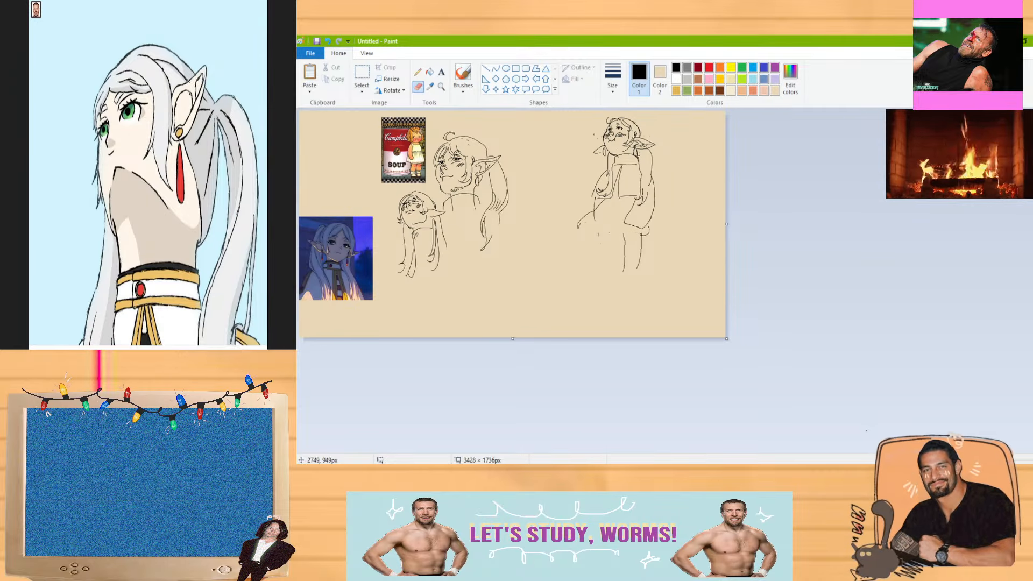
{"action": "left_click", "coordinate": [463, 72]}
{"action": "left_click_drag", "start_coordinate": [593, 206], "coordinate": [571, 226]}
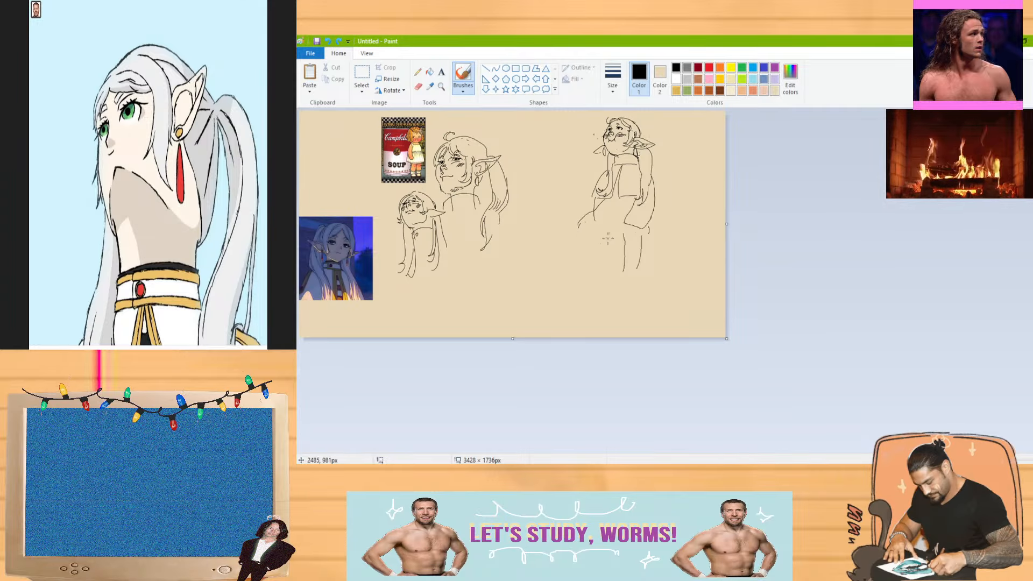
{"action": "left_click", "coordinate": [361, 75]}
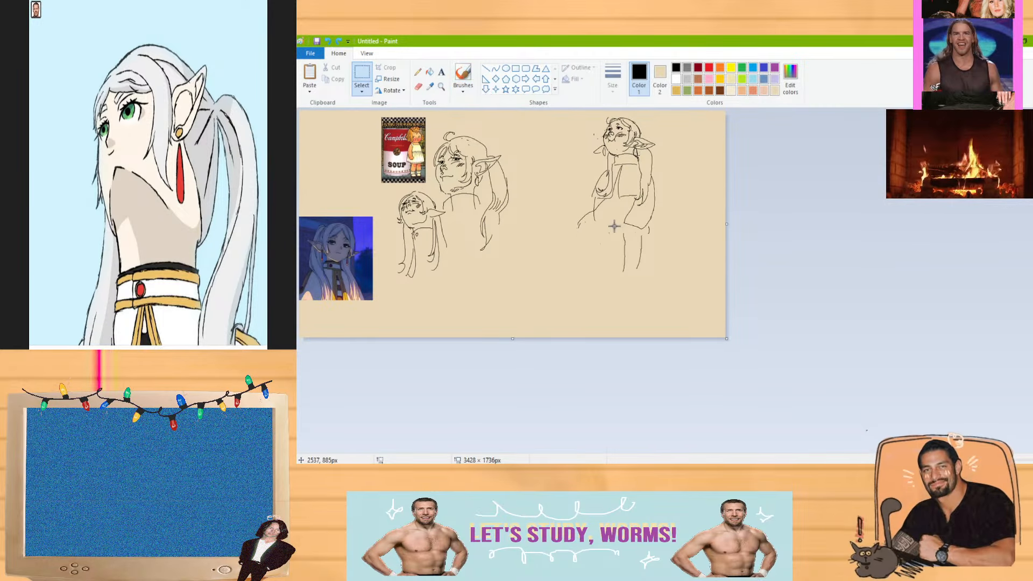
{"action": "left_click_drag", "start_coordinate": [613, 226], "coordinate": [648, 293]}
{"action": "key", "text": "Delete"}
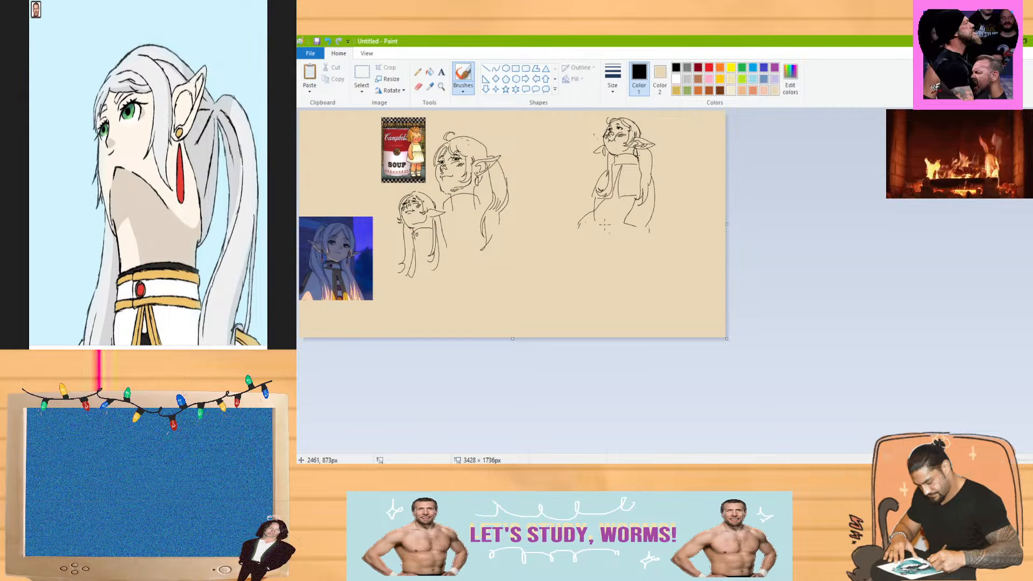
Try sketching both legs with flared lower ends below the skirt, and undo the leg strokes
{"action": "left_click_drag", "start_coordinate": [601, 236], "coordinate": [605, 264]}
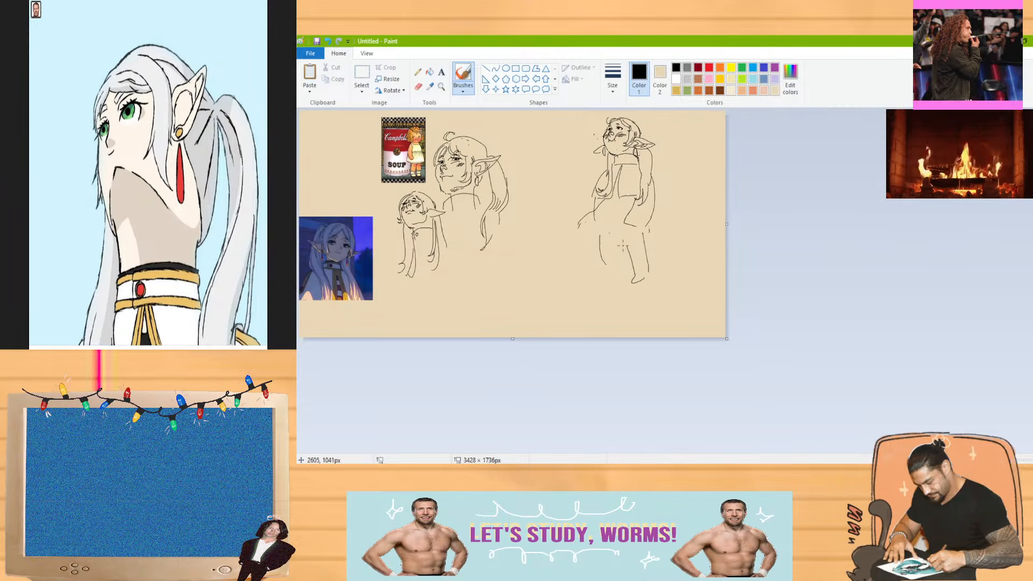
{"action": "left_click_drag", "start_coordinate": [622, 246], "coordinate": [623, 263]}
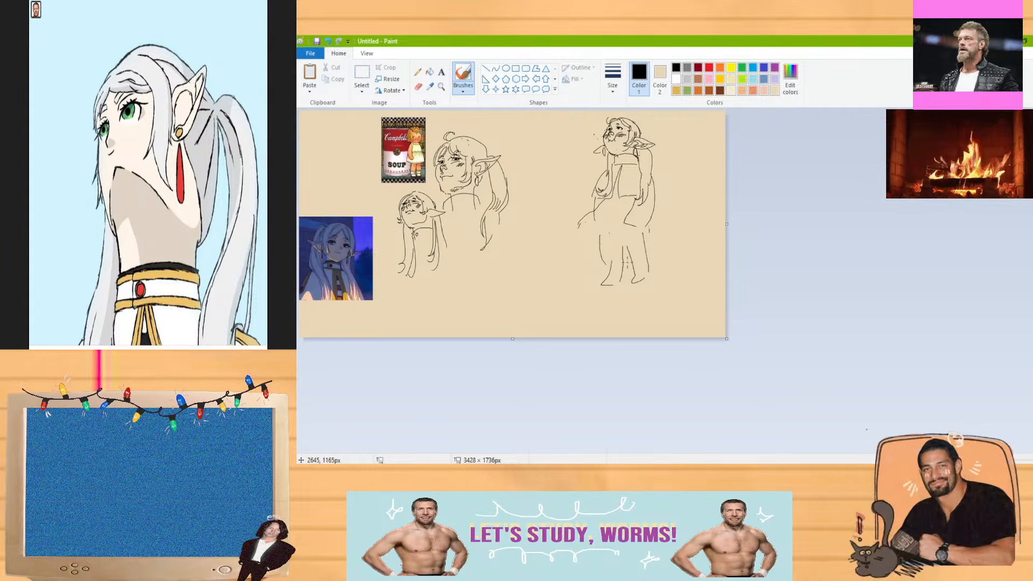
{"action": "key", "text": "ctrl+z"}
{"action": "key", "text": "ctrl+z"}
{"action": "key", "text": "ctrl+z"}
{"action": "key", "text": "ctrl+z"}
{"action": "key", "text": "ctrl+z"}
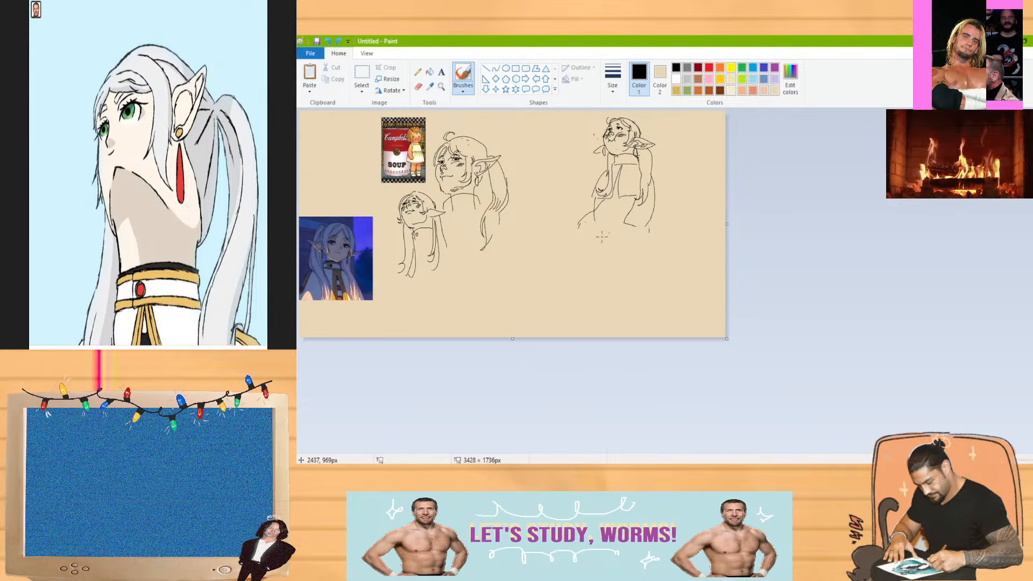
Sketch the third figure's front leg line and the rear leg's outline with a rounded lower end below the skirt
{"action": "left_click_drag", "start_coordinate": [603, 246], "coordinate": [614, 275]}
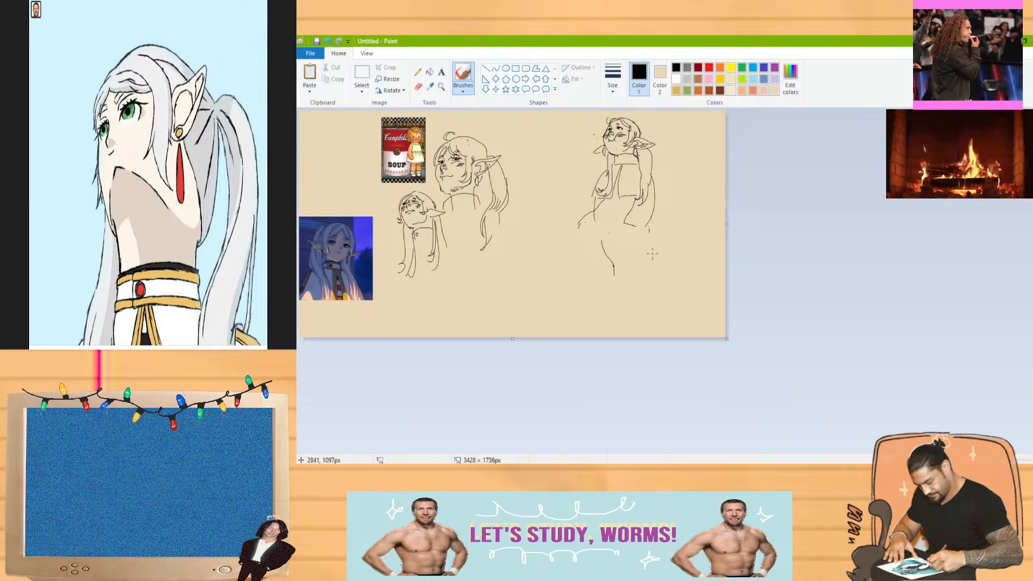
{"action": "left_click_drag", "start_coordinate": [649, 234], "coordinate": [651, 248]}
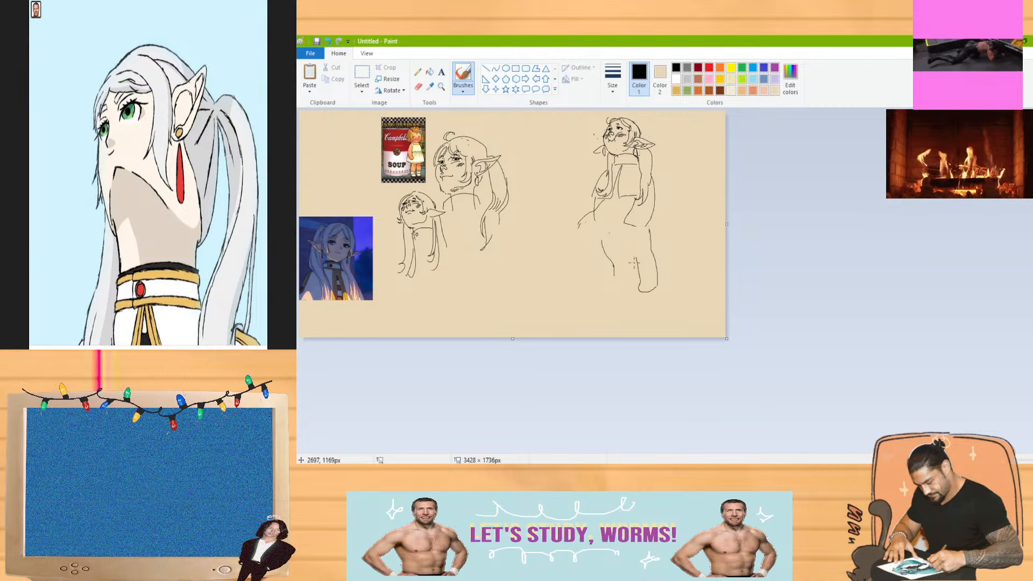
Try closing the front leg's rounded lower end and drawing a flared skirt hem, and undo both
{"action": "mouse_move", "coordinate": [634, 277]}
{"action": "left_mouse_down"}
{"action": "mouse_move", "coordinate": [632, 287]}
{"action": "mouse_move", "coordinate": [615, 283]}
{"action": "left_mouse_up"}
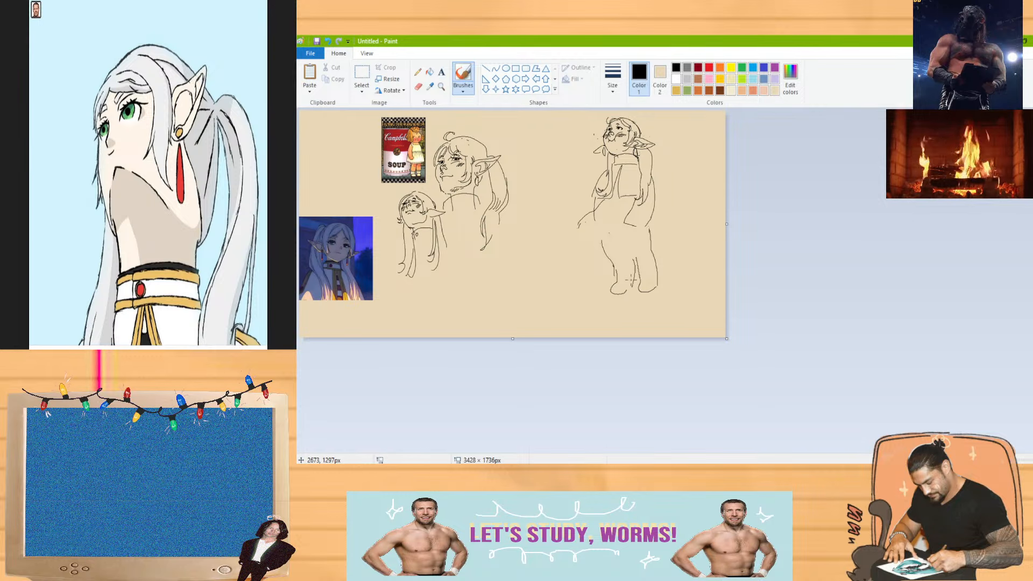
{"action": "left_click_drag", "start_coordinate": [577, 226], "coordinate": [660, 236]}
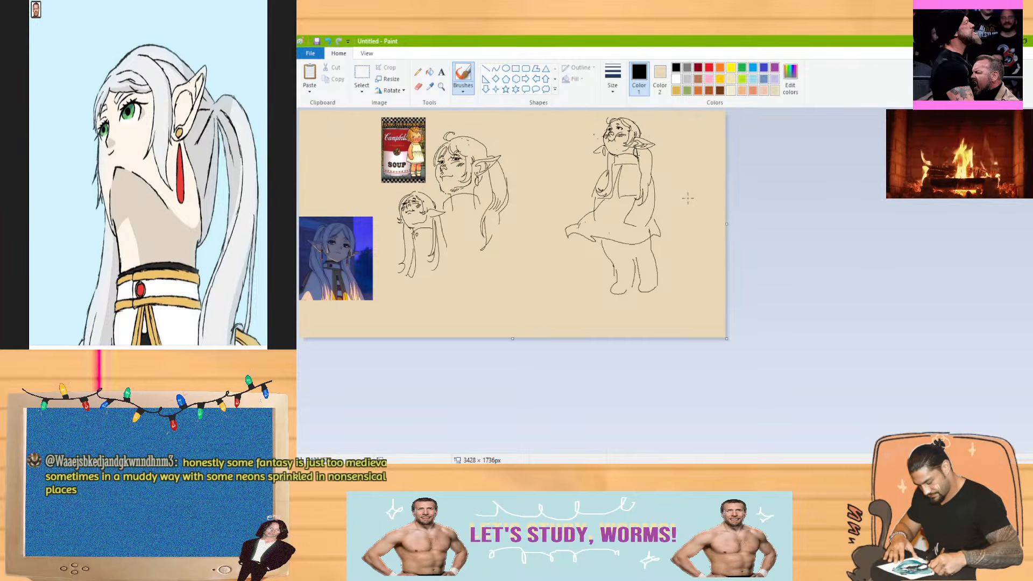
{"action": "key", "text": "ctrl+z"}
{"action": "key", "text": "ctrl+z"}
{"action": "key", "text": "ctrl+z"}
{"action": "key", "text": "ctrl+z"}
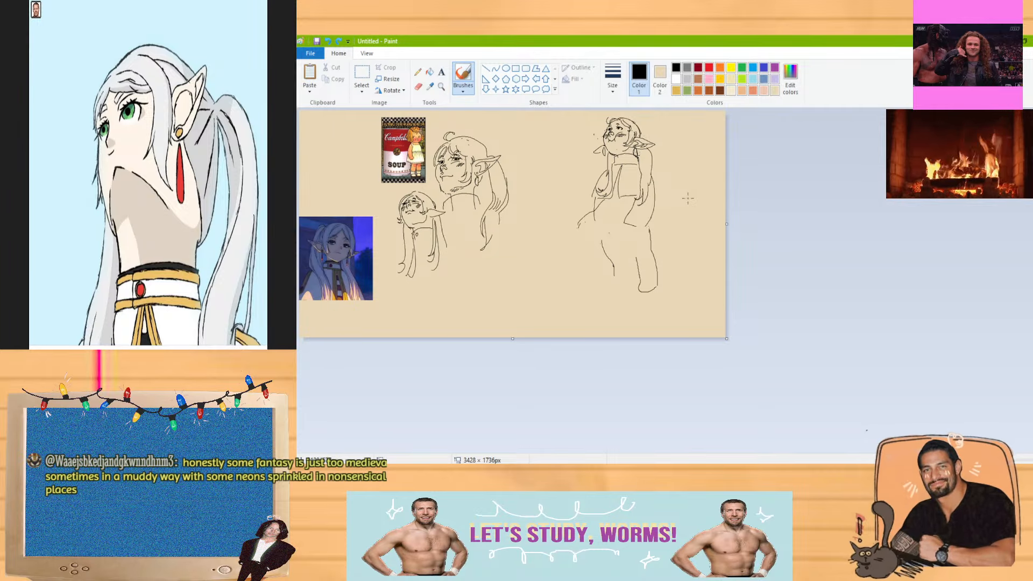
Lengthen both legs of the third figure with rounded lower ends and draw the flared, wavy skirt hem above them
{"action": "left_click_drag", "start_coordinate": [637, 256], "coordinate": [655, 286]}
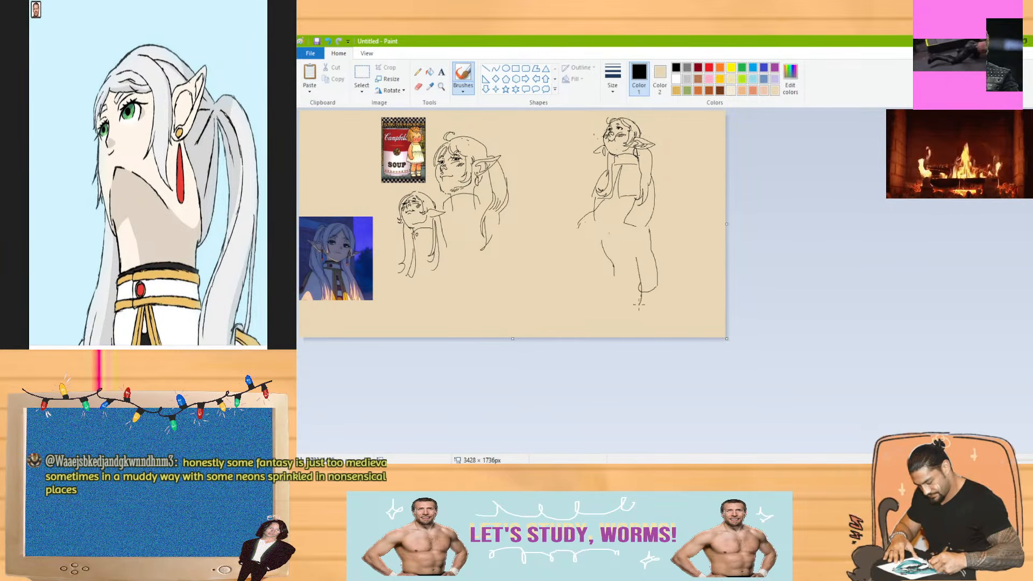
{"action": "mouse_move", "coordinate": [640, 293]}
{"action": "left_mouse_down"}
{"action": "mouse_move", "coordinate": [638, 317]}
{"action": "mouse_move", "coordinate": [654, 312]}
{"action": "mouse_move", "coordinate": [656, 284]}
{"action": "mouse_move", "coordinate": [617, 293]}
{"action": "mouse_move", "coordinate": [630, 310]}
{"action": "left_mouse_up"}
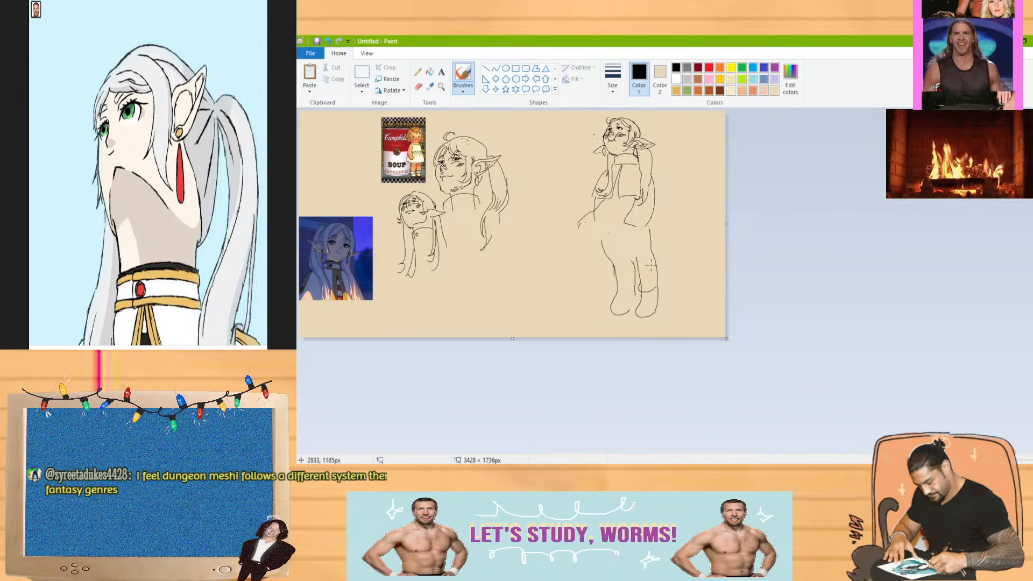
{"action": "mouse_move", "coordinate": [579, 218]}
{"action": "left_mouse_down"}
{"action": "mouse_move", "coordinate": [567, 243]}
{"action": "mouse_move", "coordinate": [650, 242]}
{"action": "left_mouse_up"}
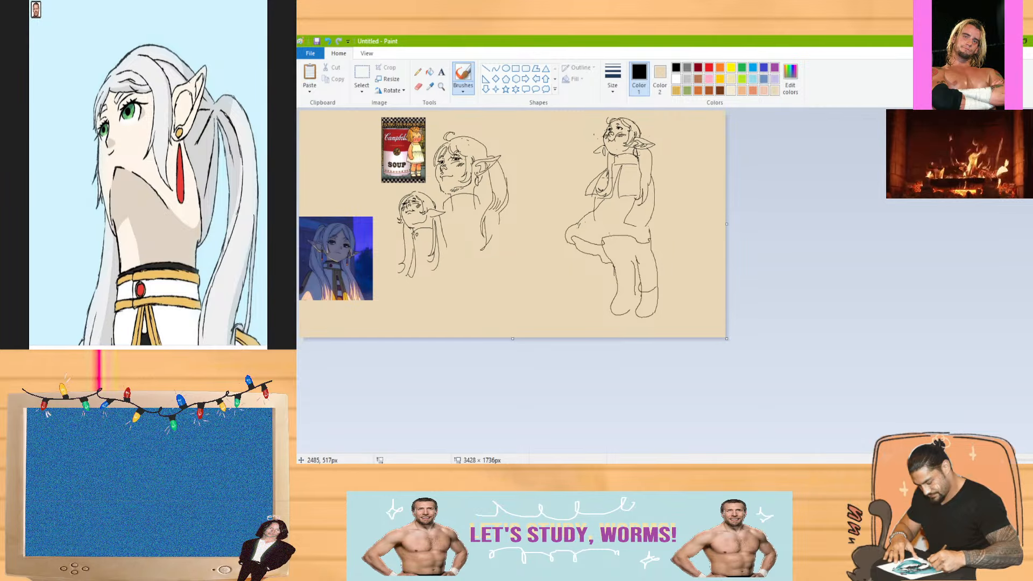
Sketch the third figure's front hair strands falling from below the ear over the cape's front edge
{"action": "scroll", "coordinate": [1018, 411], "scroll_direction": "up", "scroll_amount": 1}
{"action": "scroll", "coordinate": [1018, 411], "scroll_direction": "right", "scroll_amount": 3}
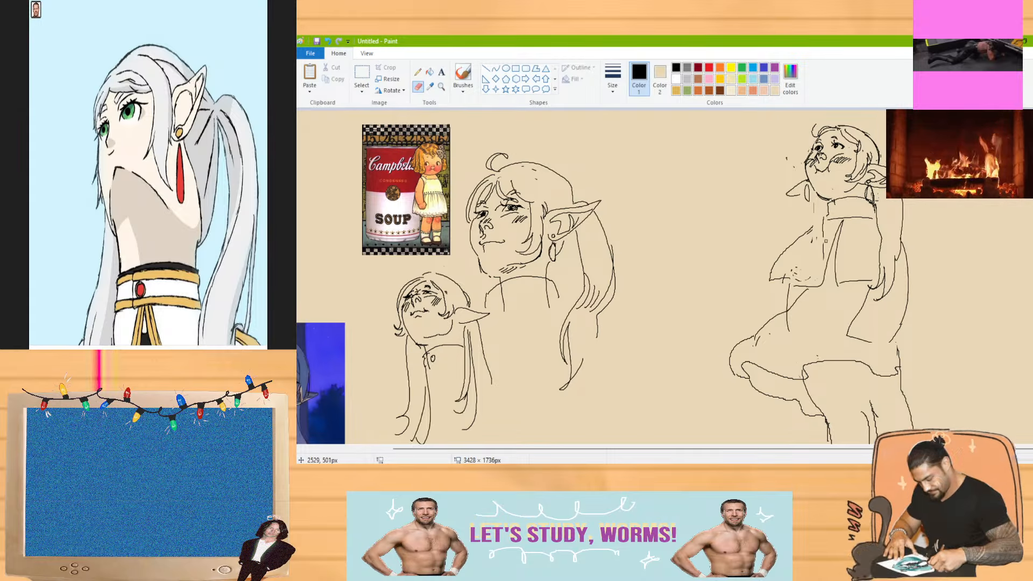
{"action": "left_click", "coordinate": [465, 74]}
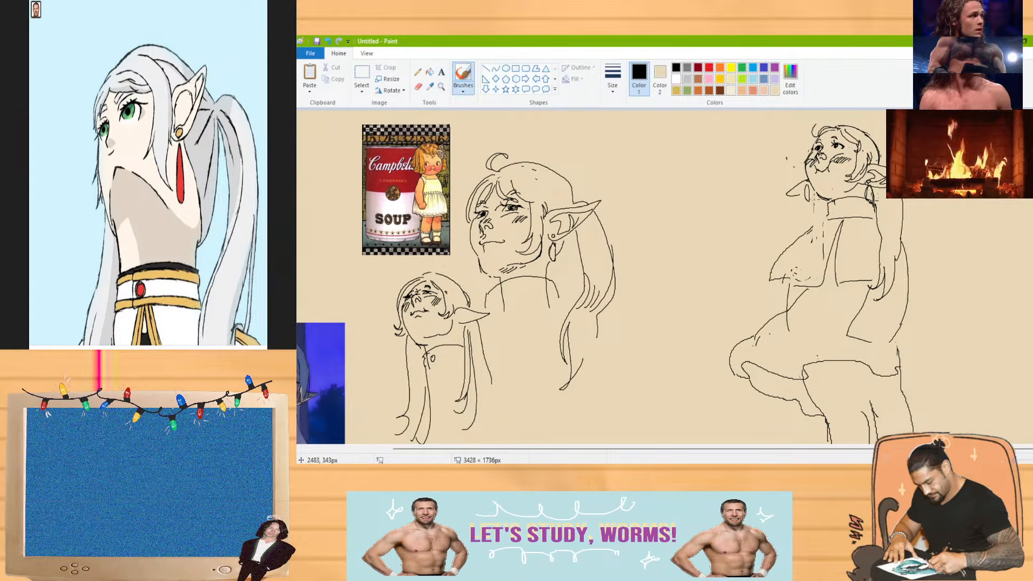
{"action": "mouse_move", "coordinate": [797, 226]}
{"action": "left_mouse_down"}
{"action": "mouse_move", "coordinate": [757, 268]}
{"action": "mouse_move", "coordinate": [755, 289]}
{"action": "mouse_move", "coordinate": [784, 292]}
{"action": "left_mouse_up"}
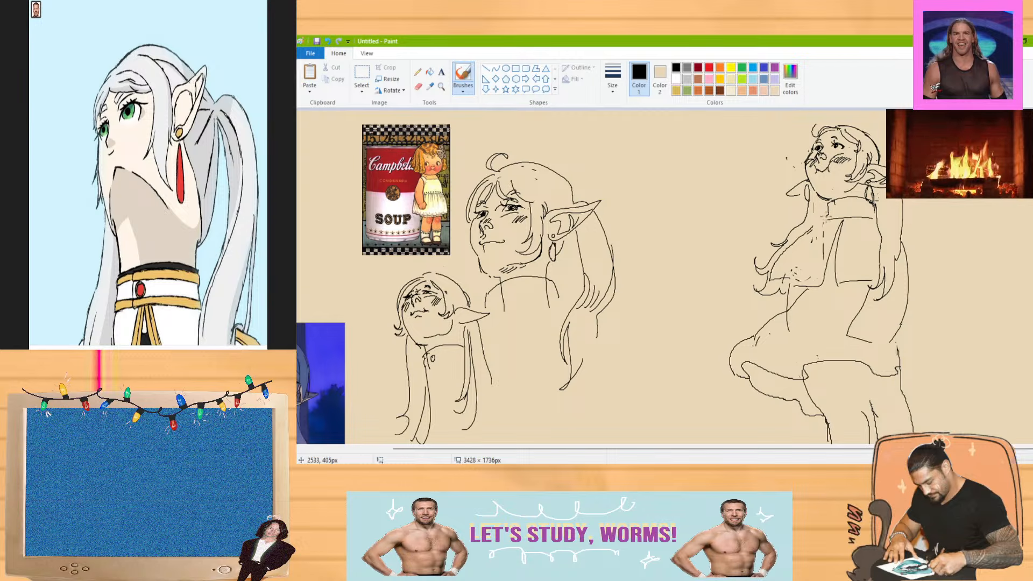
{"action": "left_click_drag", "start_coordinate": [813, 223], "coordinate": [828, 202]}
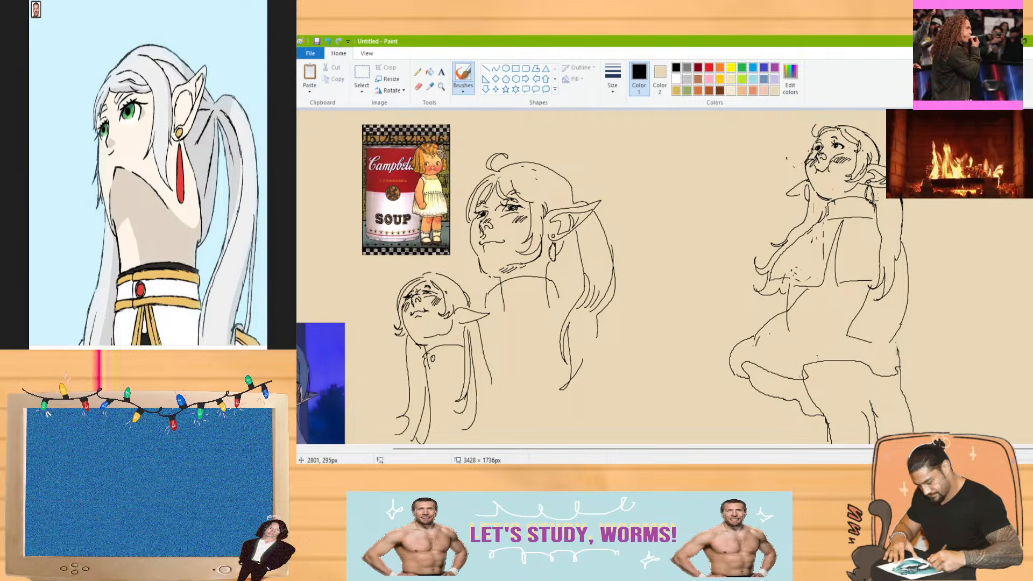
{"action": "scroll", "coordinate": [665, 277], "scroll_direction": "down", "scroll_amount": 3}
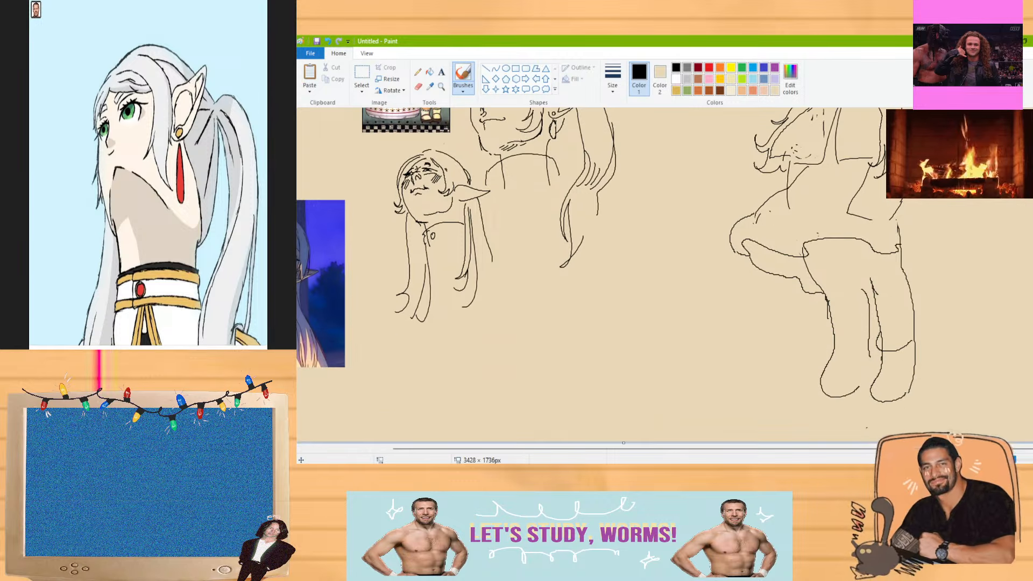
{"action": "scroll", "coordinate": [665, 277], "scroll_direction": "up", "scroll_amount": 2}
{"action": "scroll", "coordinate": [665, 277], "scroll_direction": "up", "scroll_amount": 1}
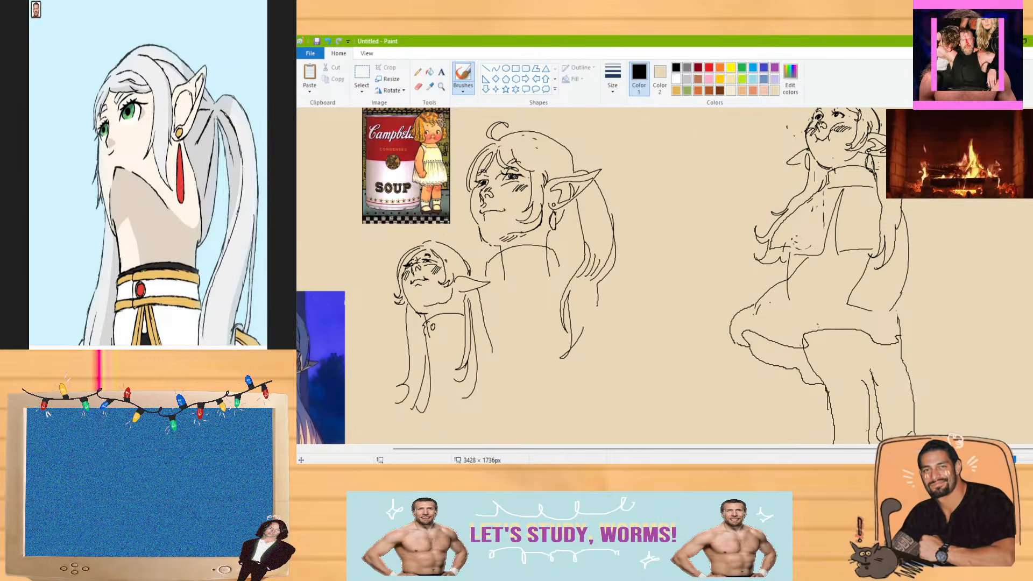
{"action": "key", "text": "alt+Tab"}
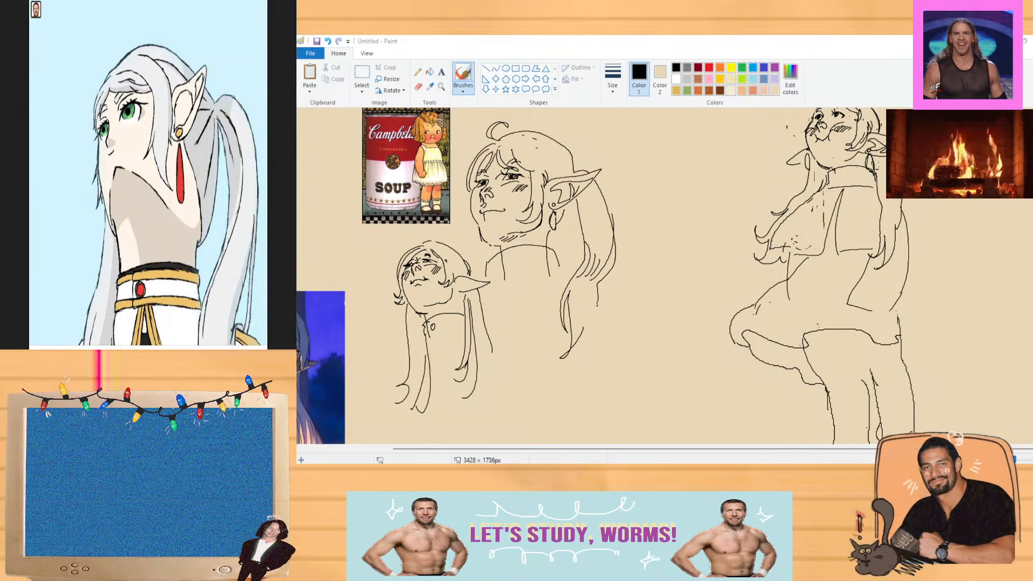
{"action": "left_click_drag", "start_coordinate": [1032, 329], "coordinate": [1032, 306]}
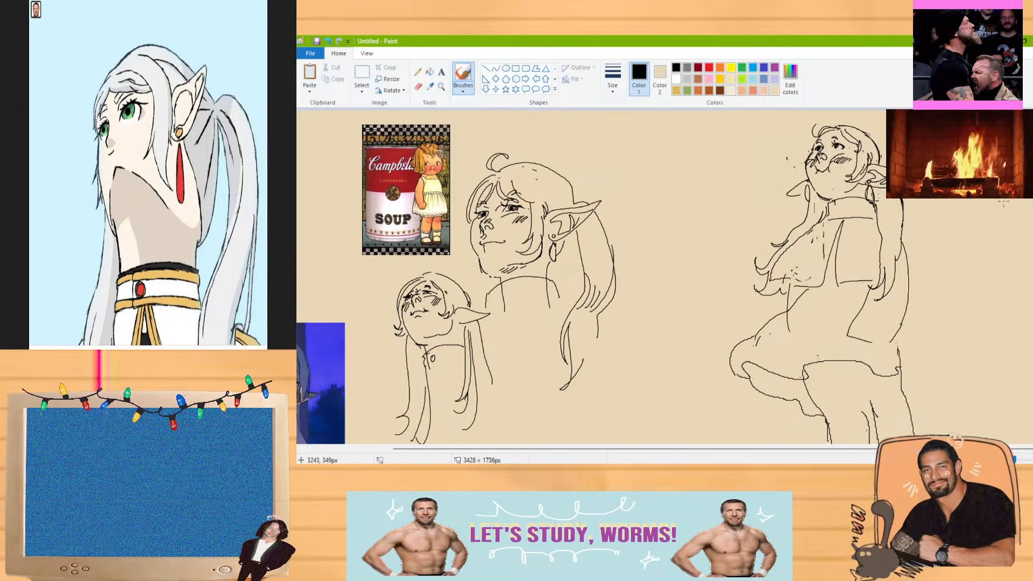
Erase the cape's inner front line, redraw it slanting down from the collar, and add small curls at the cape's front corner
{"action": "left_click", "coordinate": [418, 87]}
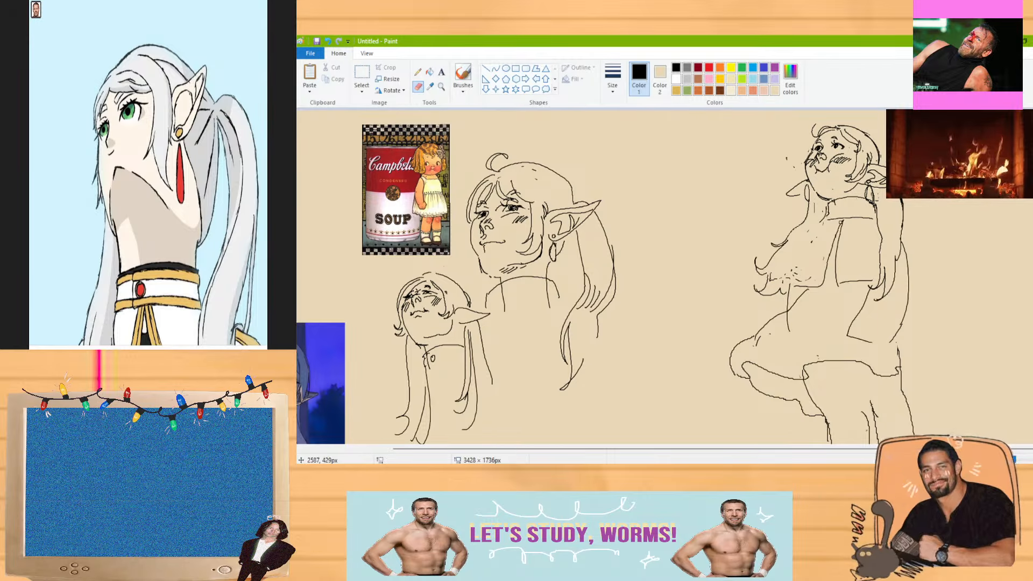
{"action": "left_click", "coordinate": [467, 76]}
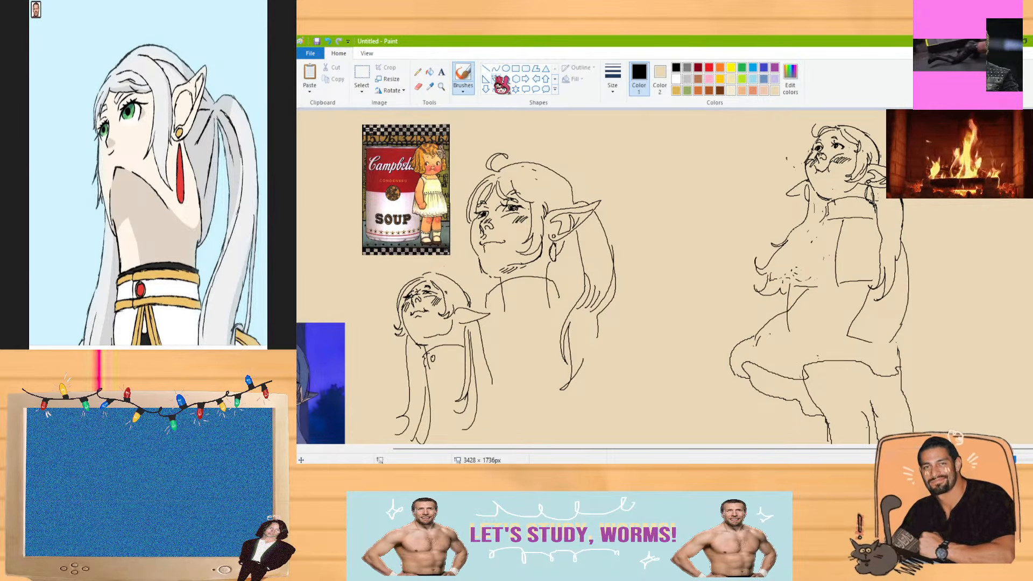
{"action": "left_click_drag", "start_coordinate": [823, 253], "coordinate": [809, 290]}
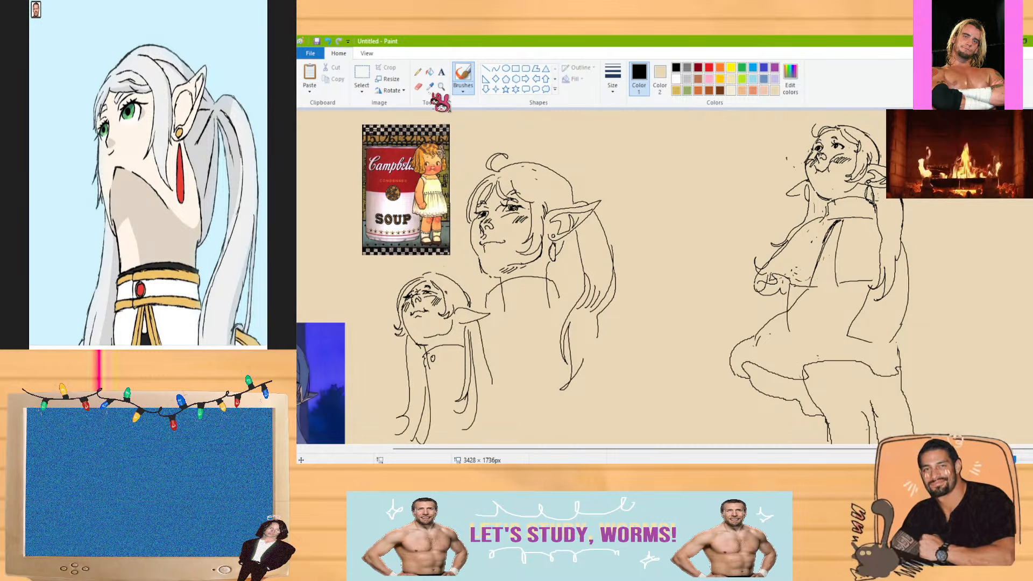
Erase the curls and hair strands at the cape's front corner and redraw the cape's outer edge and lower hem
{"action": "left_click", "coordinate": [418, 86]}
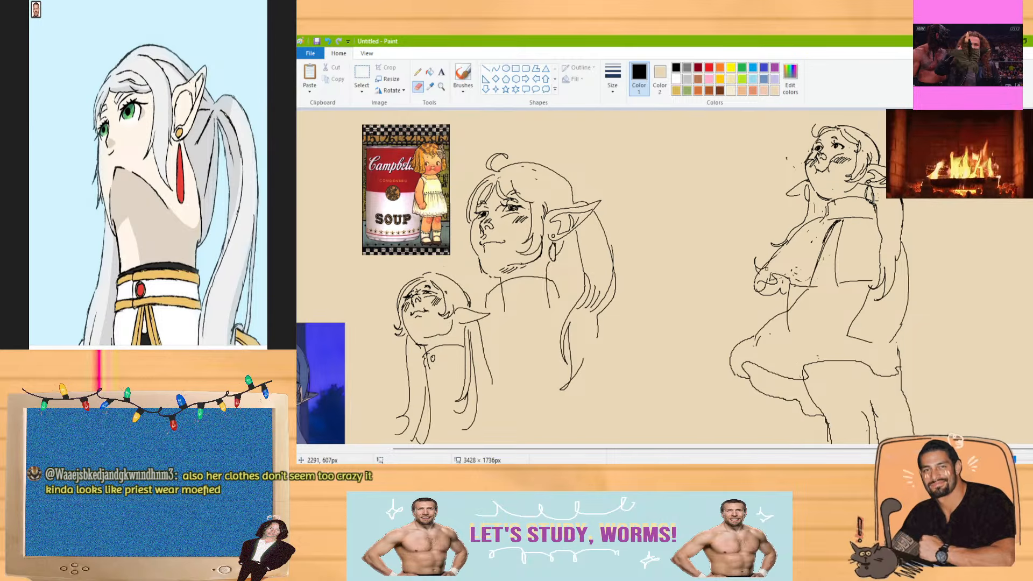
{"action": "left_click_drag", "start_coordinate": [769, 276], "coordinate": [780, 284]}
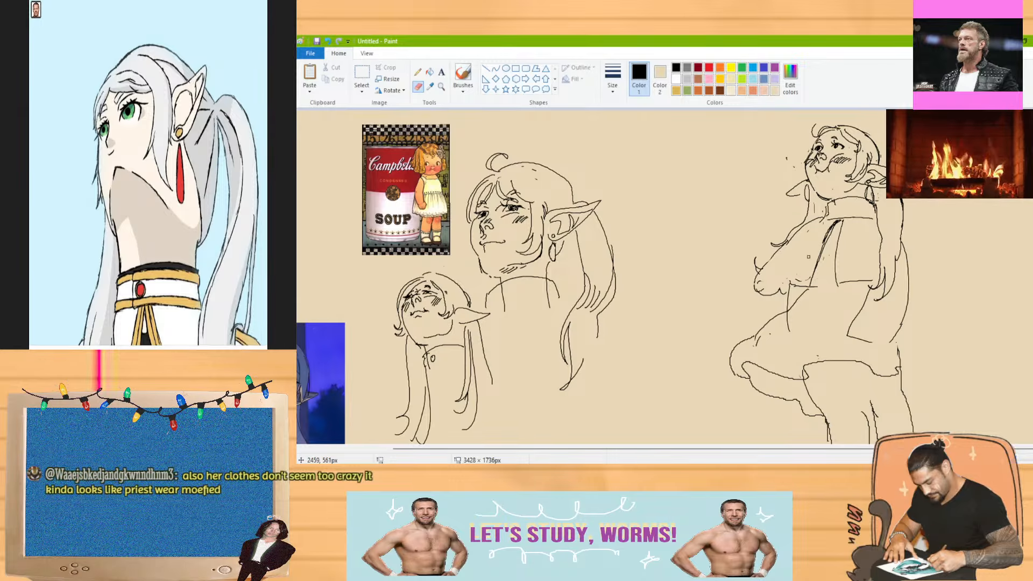
{"action": "mouse_move", "coordinate": [776, 281]}
{"action": "left_mouse_down"}
{"action": "mouse_move", "coordinate": [760, 262]}
{"action": "mouse_move", "coordinate": [754, 283]}
{"action": "mouse_move", "coordinate": [764, 250]}
{"action": "mouse_move", "coordinate": [778, 260]}
{"action": "mouse_move", "coordinate": [763, 300]}
{"action": "left_mouse_up"}
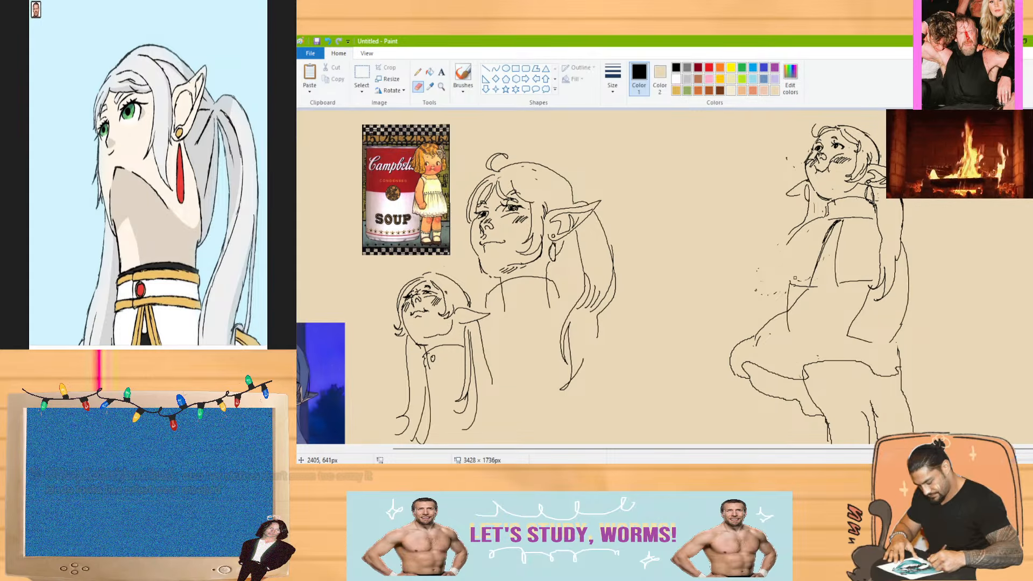
{"action": "left_click", "coordinate": [465, 74]}
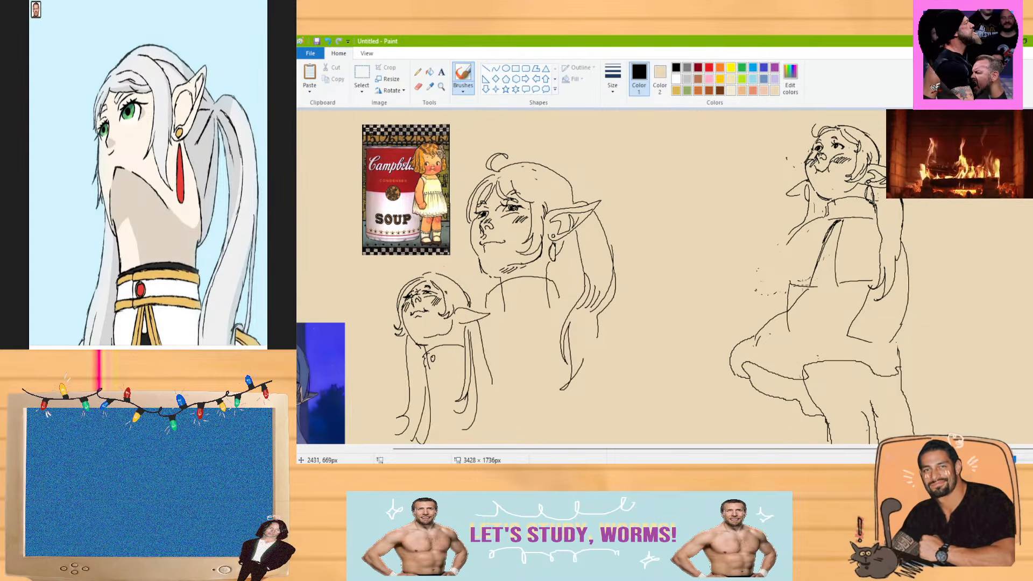
{"action": "mouse_move", "coordinate": [768, 287]}
{"action": "left_mouse_down"}
{"action": "mouse_move", "coordinate": [756, 270]}
{"action": "mouse_move", "coordinate": [791, 233]}
{"action": "left_mouse_up"}
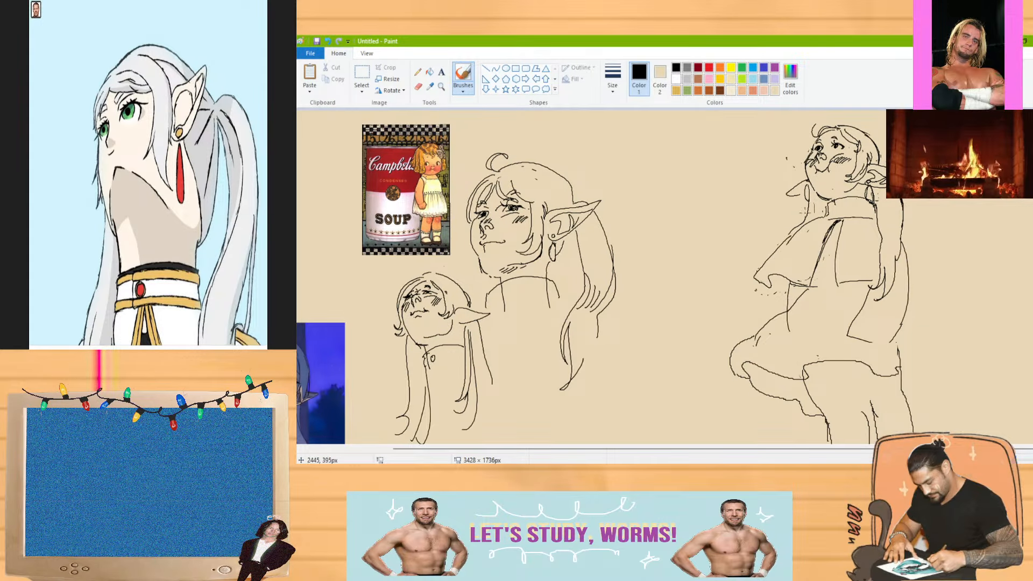
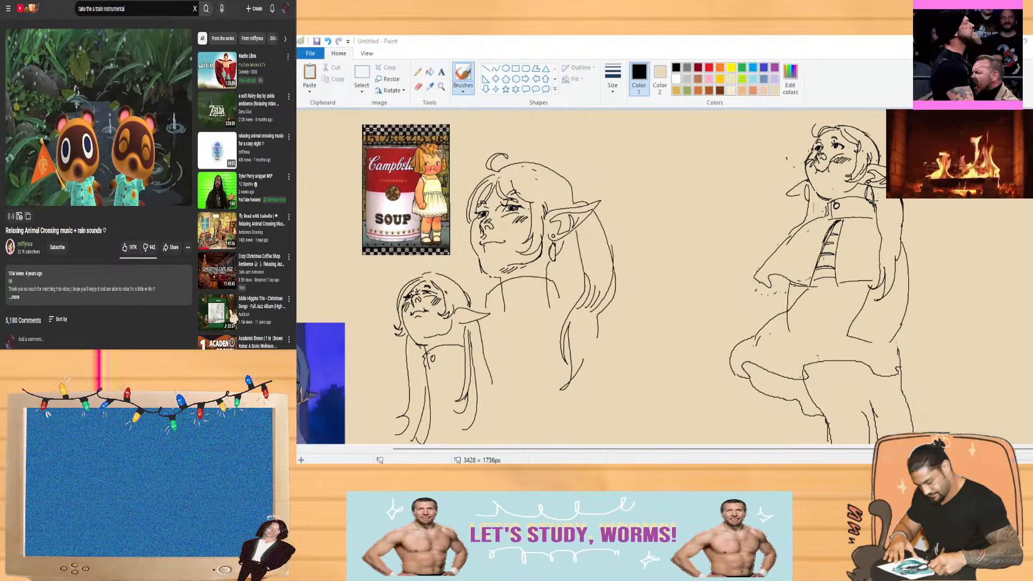
Switch to YouTube and search for "vintage winter playlist"
{"action": "scroll", "coordinate": [98, 162], "scroll_direction": "down", "scroll_amount": 5}
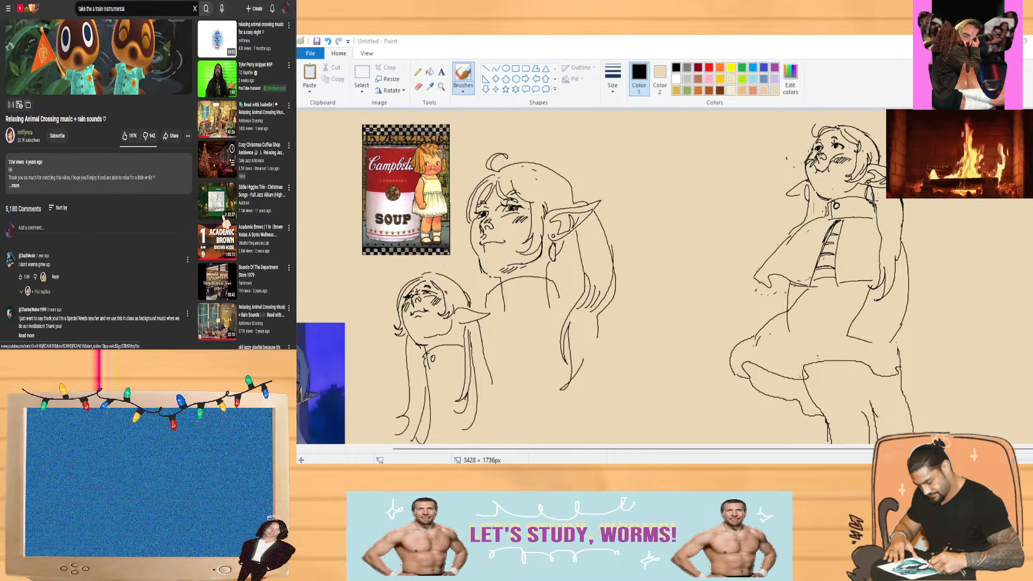
{"action": "left_click", "coordinate": [125, 10]}
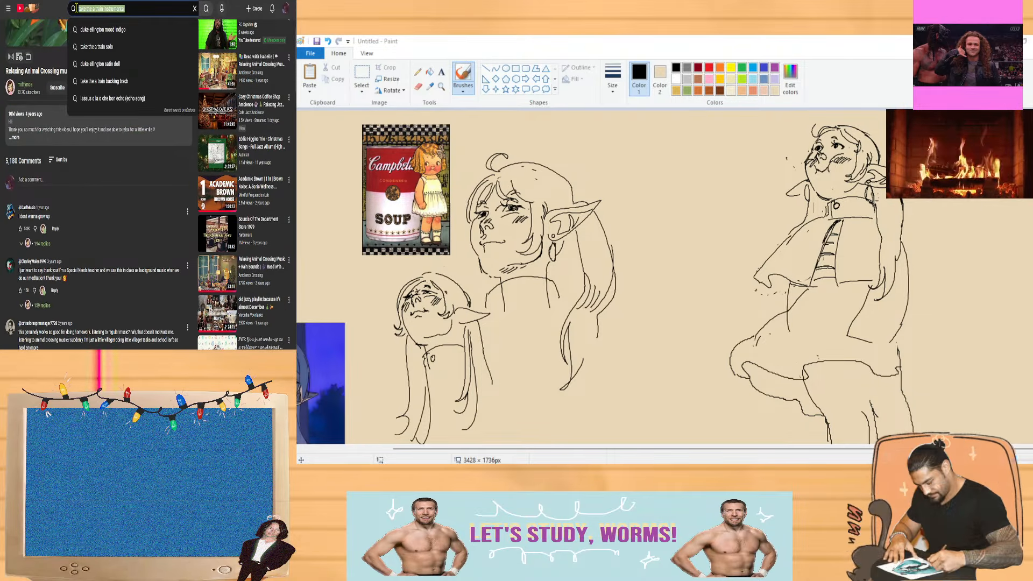
{"action": "type", "text": "vintage wi"}
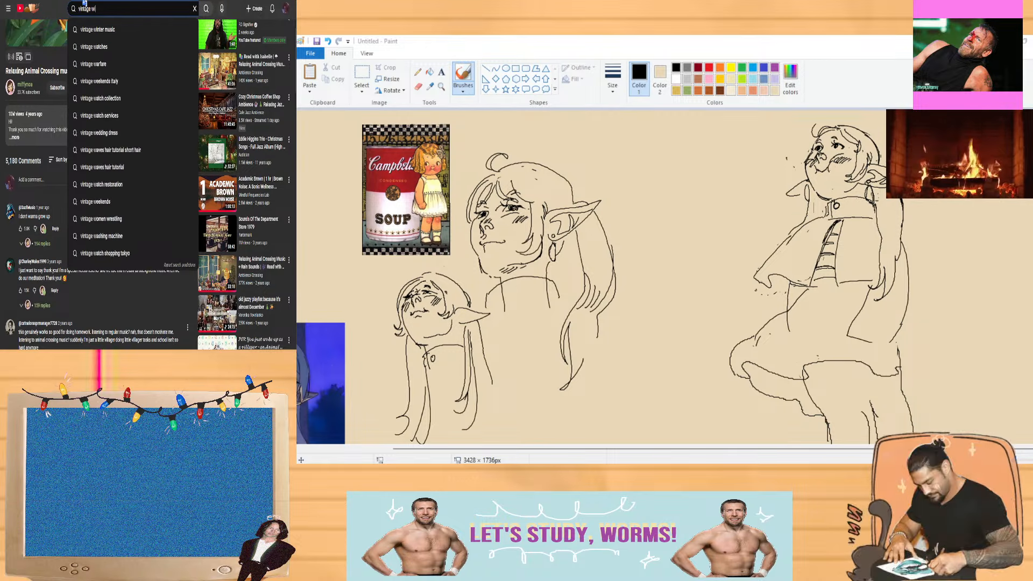
{"action": "type", "text": "nter playlist"}
{"action": "key", "text": "Return"}
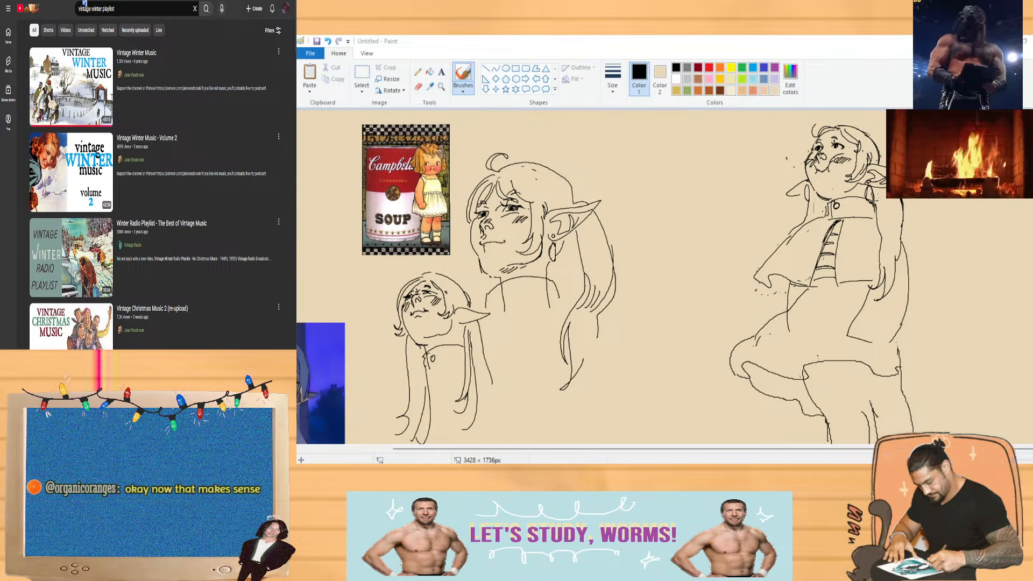
Browse the playlist results, play the "vintage playlist | autumn" video, and skip ahead in it to 'Tis Autumn
{"action": "scroll", "coordinate": [78, 109], "scroll_direction": "down", "scroll_amount": 5}
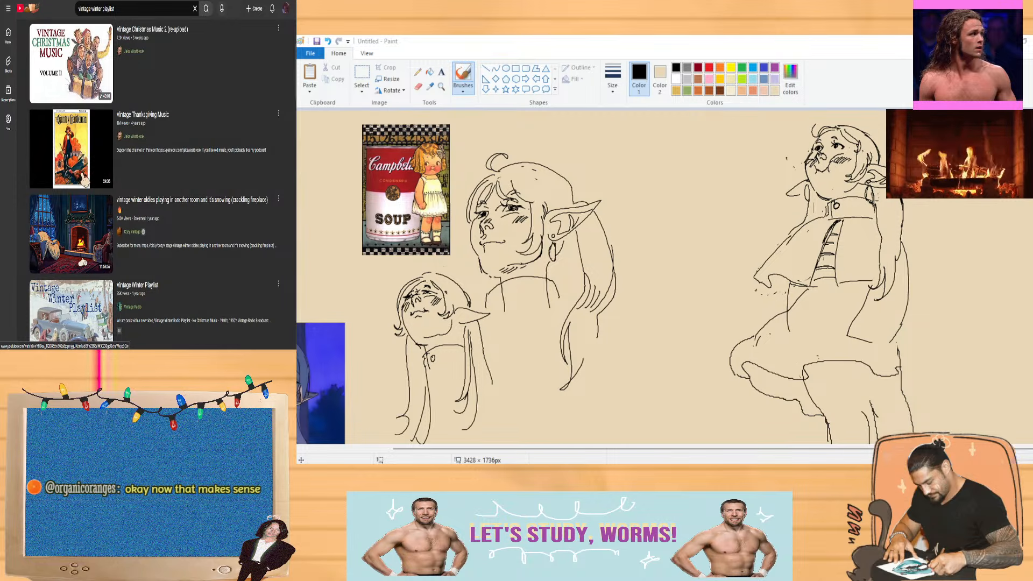
{"action": "scroll", "coordinate": [81, 207], "scroll_direction": "down", "scroll_amount": 4}
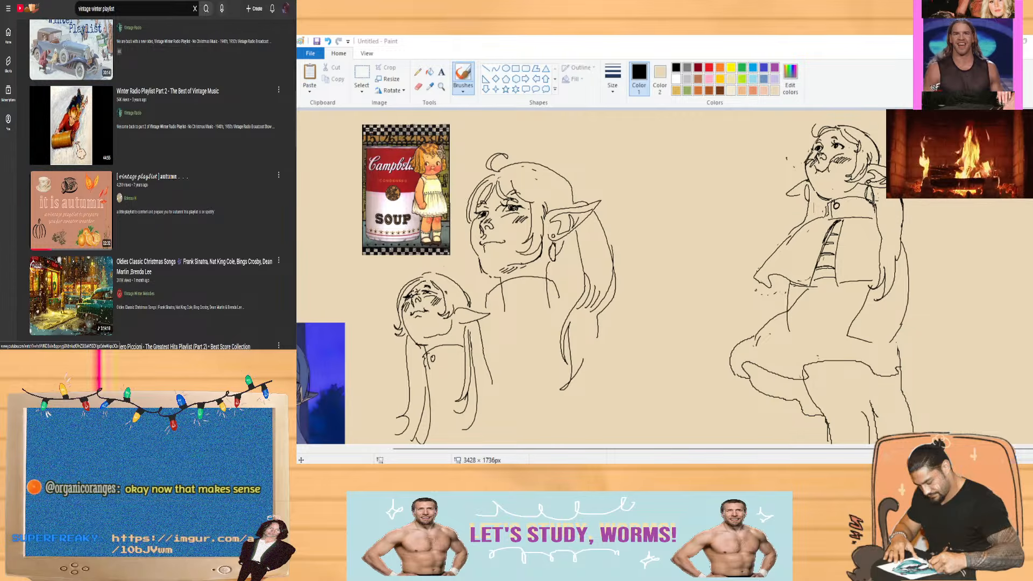
{"action": "scroll", "coordinate": [83, 97], "scroll_direction": "down", "scroll_amount": 2}
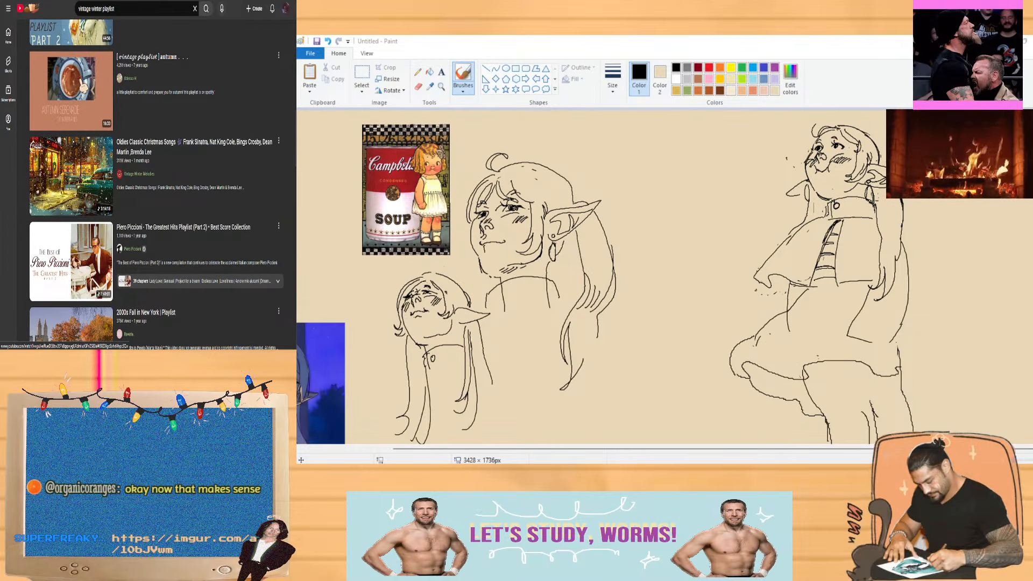
{"action": "left_click", "coordinate": [84, 96]}
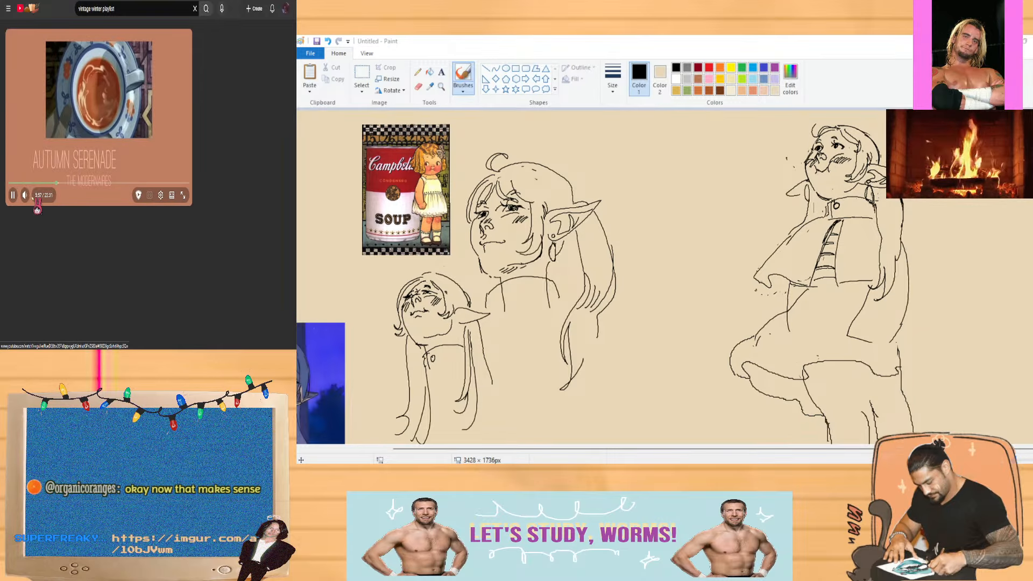
{"action": "left_click", "coordinate": [20, 184]}
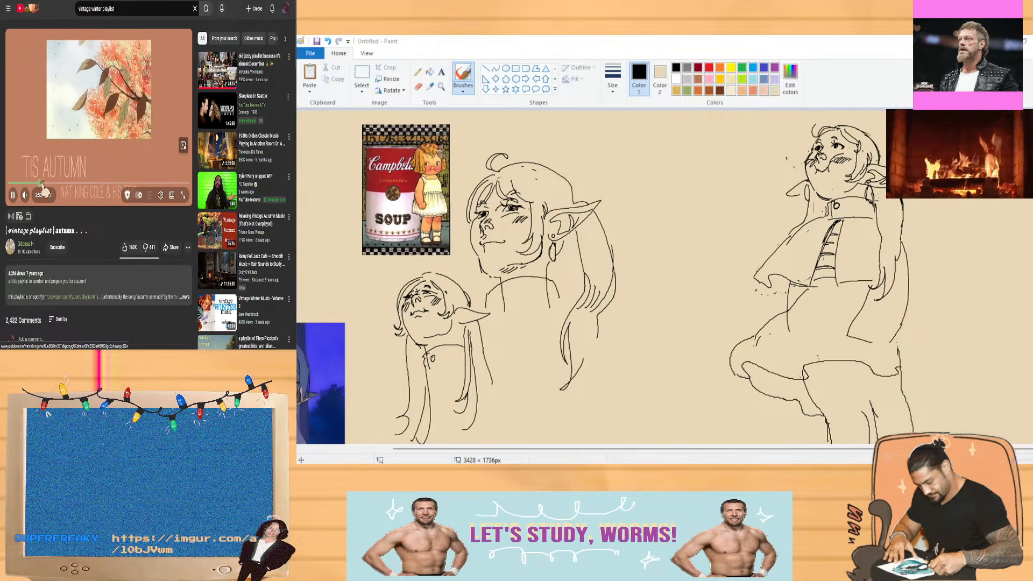
{"action": "left_click", "coordinate": [40, 183]}
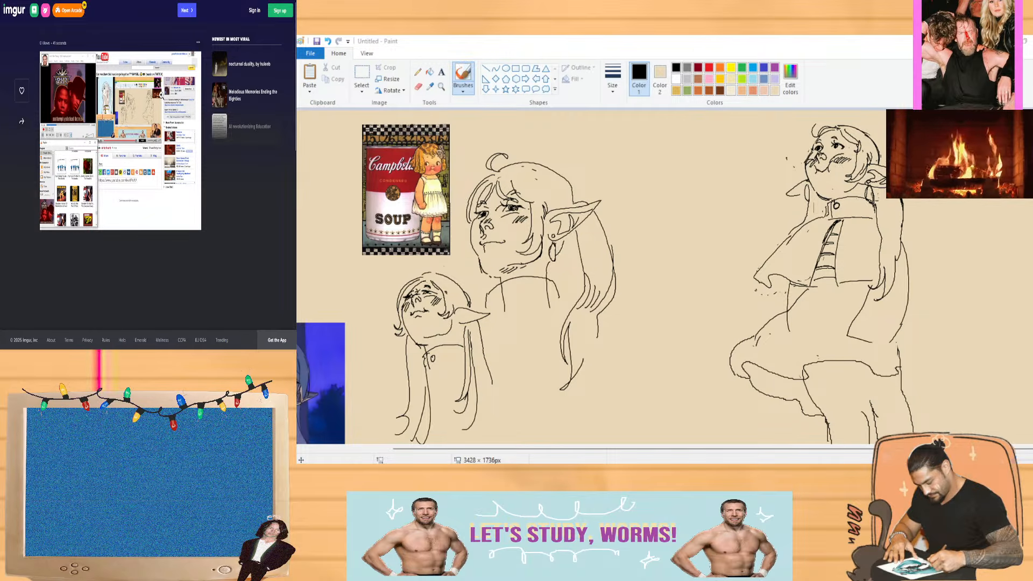
Enlarge and view the shared Imgur screenshot, and return to the Paint canvas with the elf reference open beside it
{"action": "left_click", "coordinate": [150, 111]}
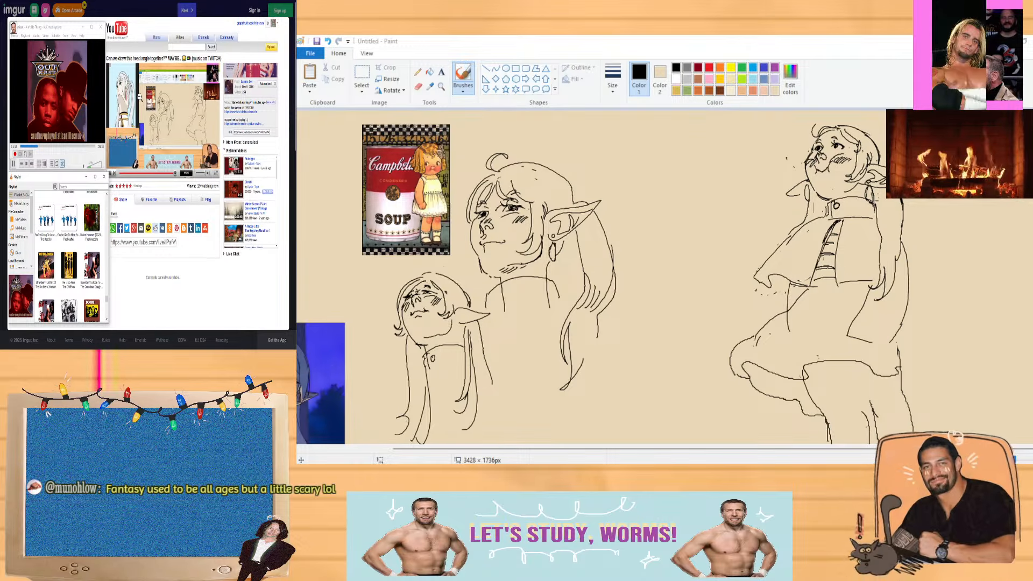
{"action": "left_click", "coordinate": [140, 97]}
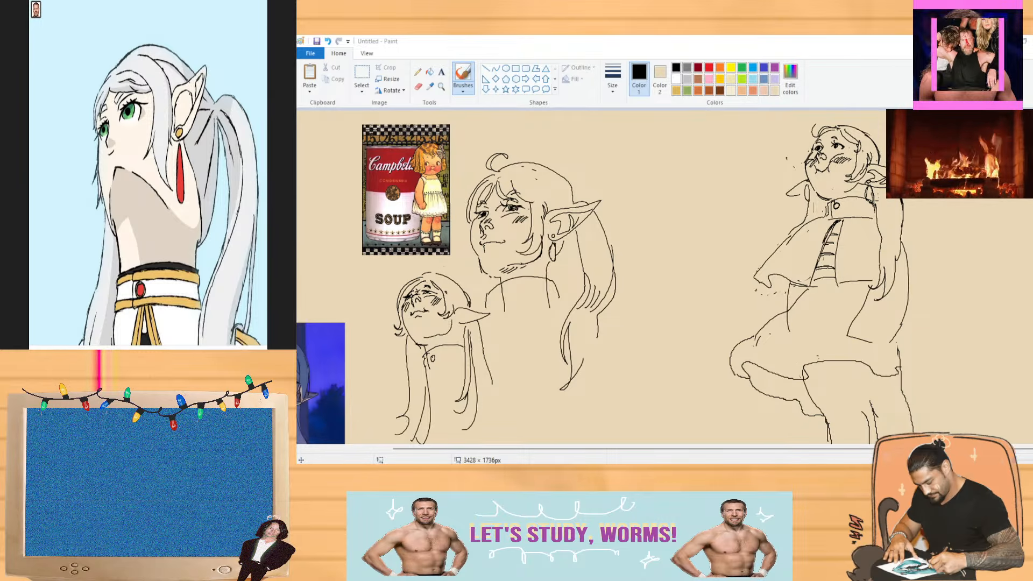
{"action": "left_click", "coordinate": [699, 312]}
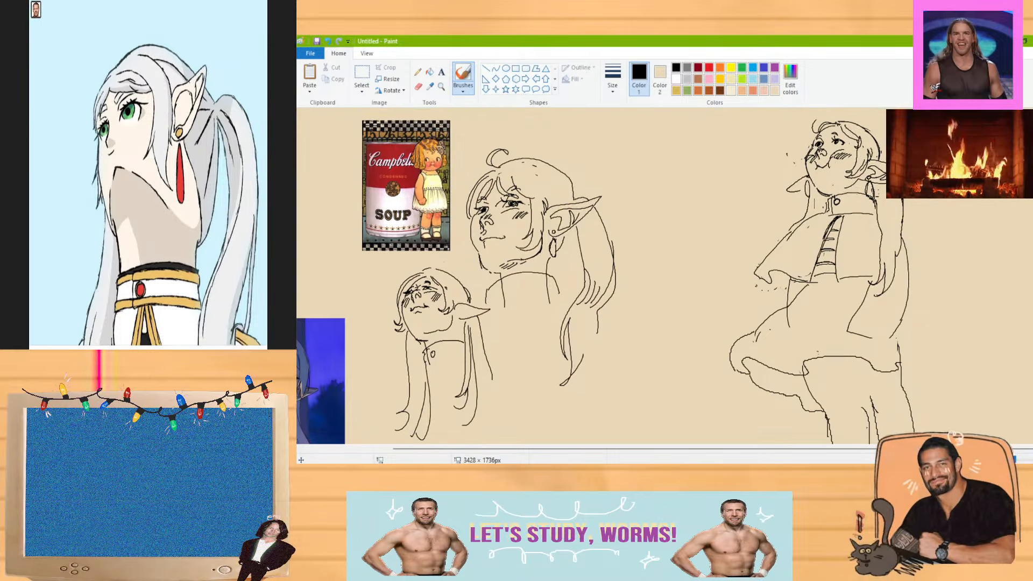
Draw pleat lines fanning down from the waist across the front of the full-figure elf's skirt
{"action": "scroll", "coordinate": [999, 214], "scroll_direction": "down", "scroll_amount": 2}
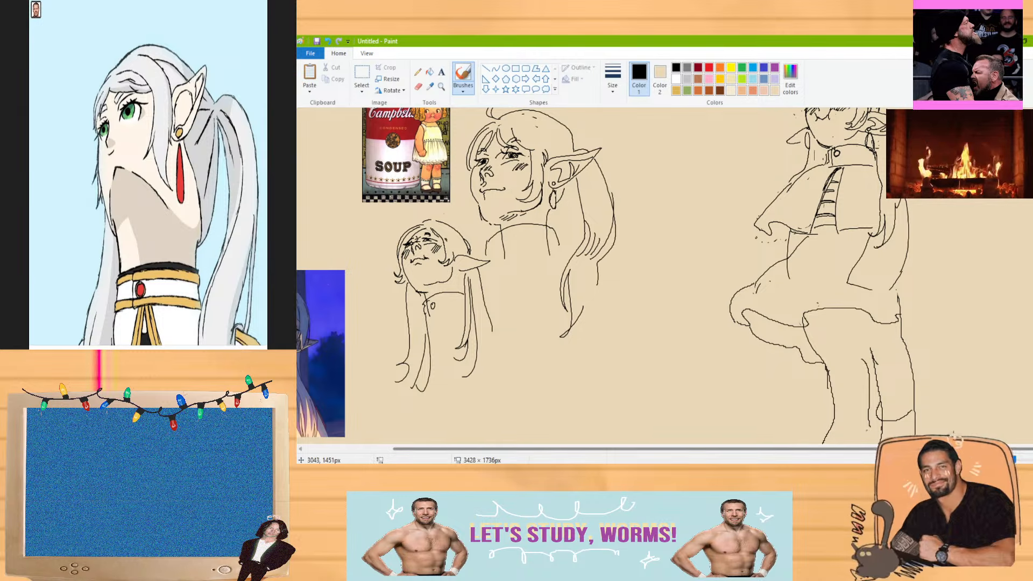
{"action": "scroll", "coordinate": [999, 213], "scroll_direction": "up", "scroll_amount": 2}
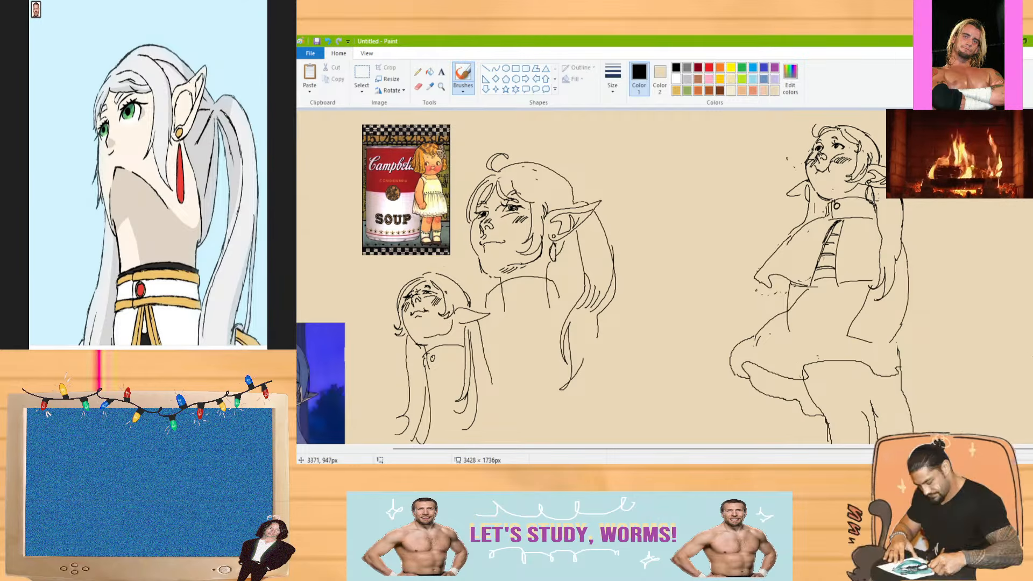
{"action": "scroll", "coordinate": [592, 275], "scroll_direction": "down", "scroll_amount": 1}
{"action": "scroll", "coordinate": [592, 274], "scroll_direction": "down", "scroll_amount": 1}
{"action": "scroll", "coordinate": [592, 274], "scroll_direction": "up", "scroll_amount": 2}
{"action": "scroll", "coordinate": [592, 274], "scroll_direction": "down", "scroll_amount": 2}
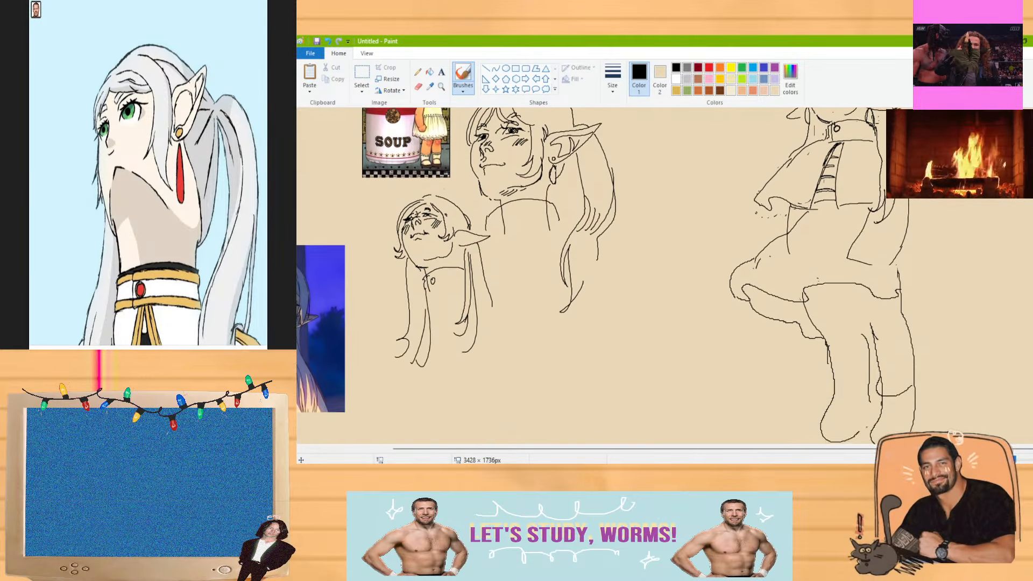
{"action": "scroll", "coordinate": [592, 274], "scroll_direction": "up", "scroll_amount": 1}
{"action": "scroll", "coordinate": [592, 274], "scroll_direction": "left", "scroll_amount": 3}
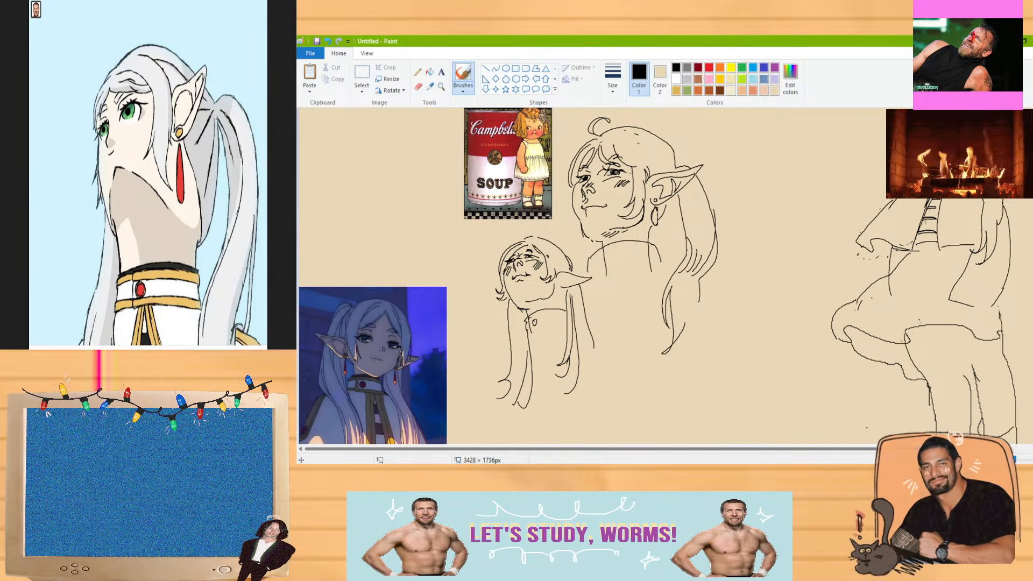
{"action": "scroll", "coordinate": [925, 207], "scroll_direction": "right", "scroll_amount": 3}
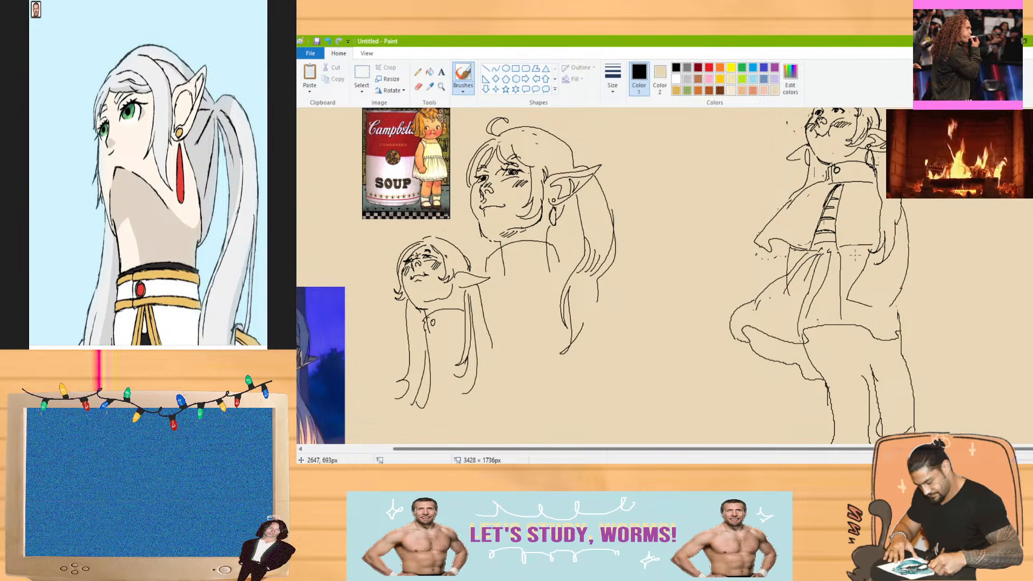
Undo the last stroke and draw the front leg's inner edge from the skirt hem down toward the knee
{"action": "scroll", "coordinate": [997, 300], "scroll_direction": "down", "scroll_amount": 3}
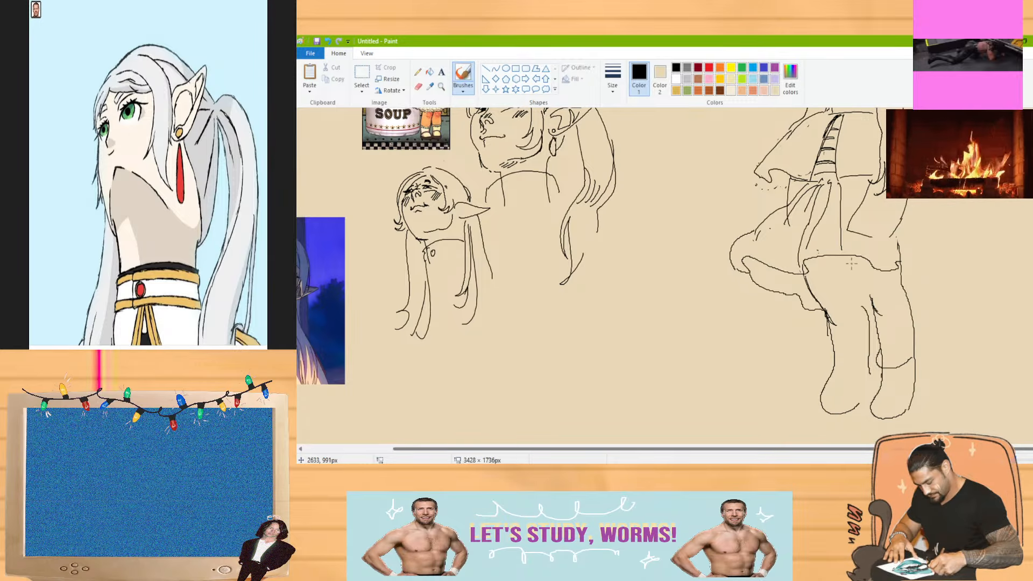
{"action": "key", "text": "ctrl+z"}
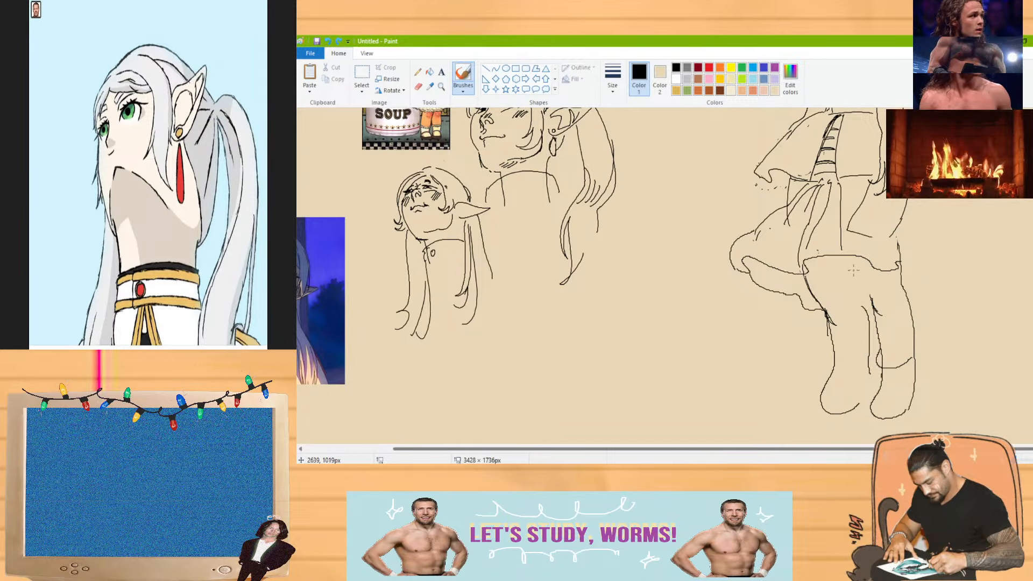
{"action": "left_click_drag", "start_coordinate": [854, 268], "coordinate": [868, 310]}
{"action": "left_click", "coordinate": [869, 427]}
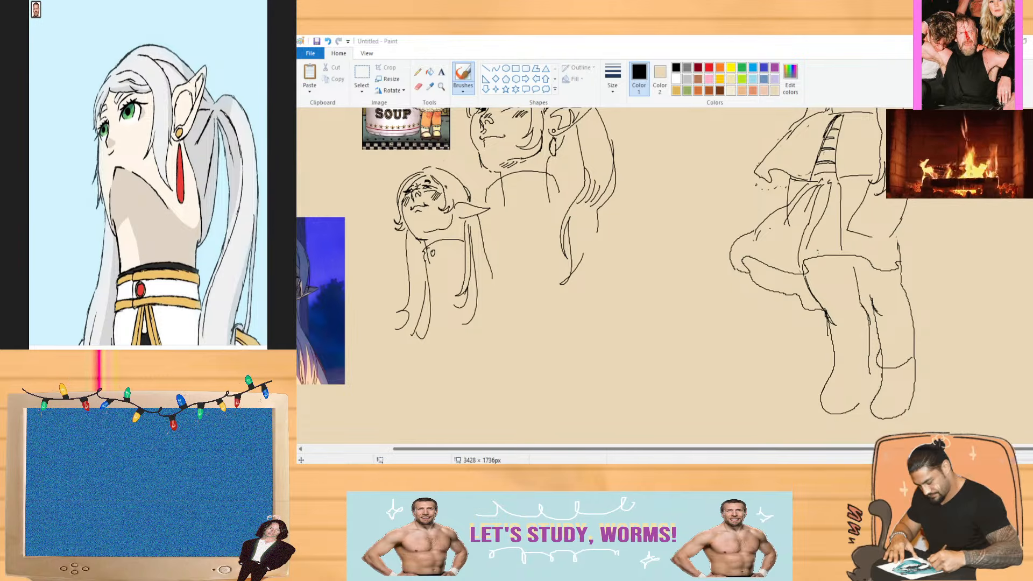
Erase and redraw the lower edge of the skirt's side panel, adding a rounded flare at the back hem
{"action": "scroll", "coordinate": [592, 275], "scroll_direction": "up", "scroll_amount": 4}
{"action": "scroll", "coordinate": [592, 276], "scroll_direction": "down", "scroll_amount": 3}
{"action": "scroll", "coordinate": [592, 275], "scroll_direction": "up", "scroll_amount": 3}
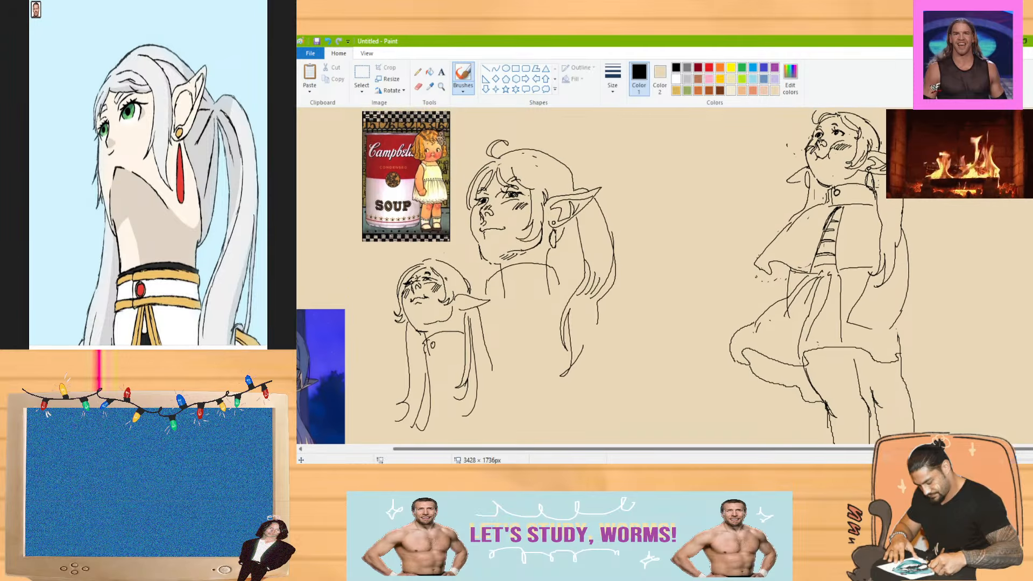
{"action": "scroll", "coordinate": [592, 275], "scroll_direction": "down", "scroll_amount": 2}
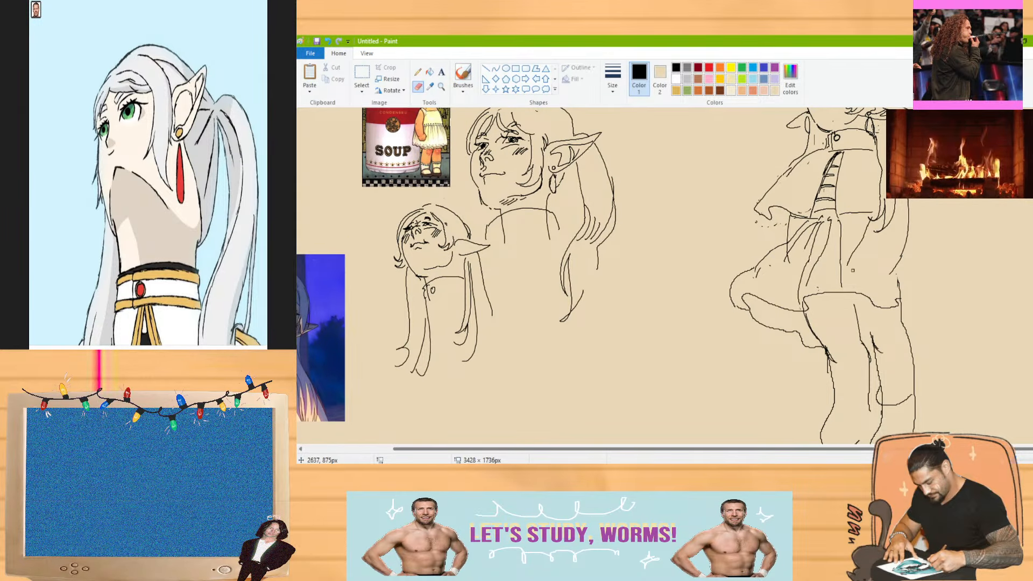
{"action": "left_click", "coordinate": [464, 73]}
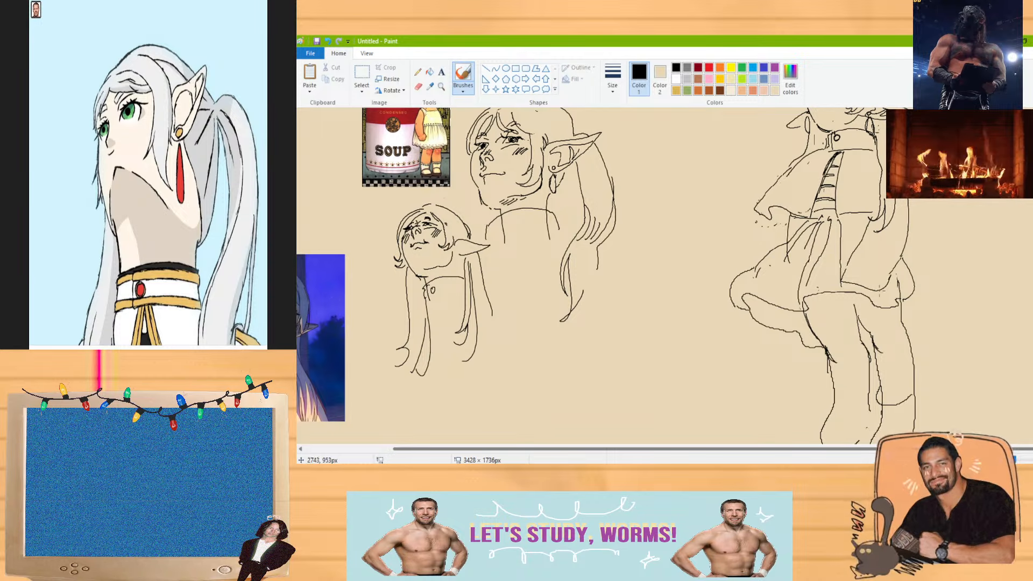
{"action": "scroll", "coordinate": [861, 322], "scroll_direction": "down", "scroll_amount": 1}
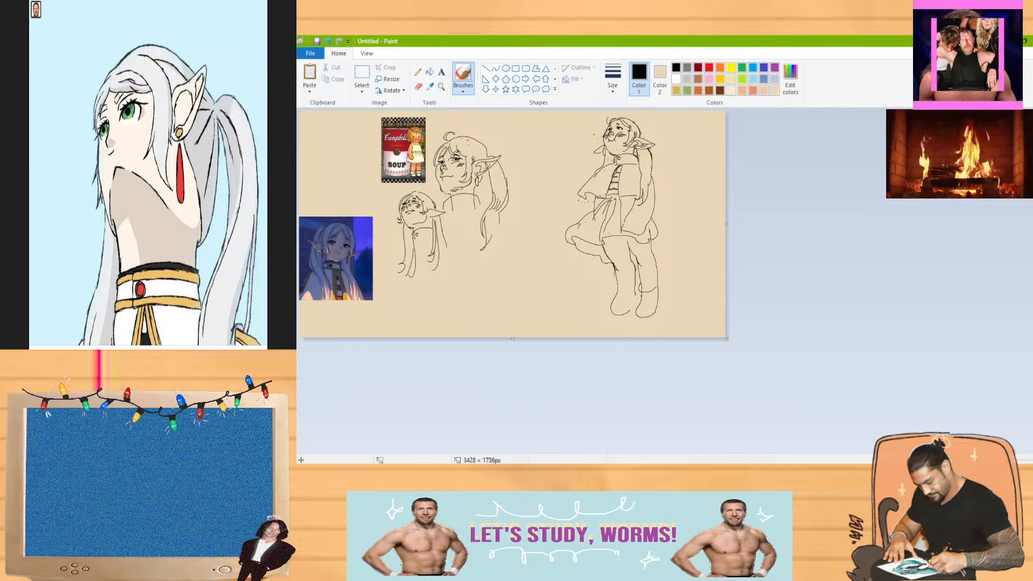
{"action": "scroll", "coordinate": [665, 283], "scroll_direction": "up", "scroll_amount": 1}
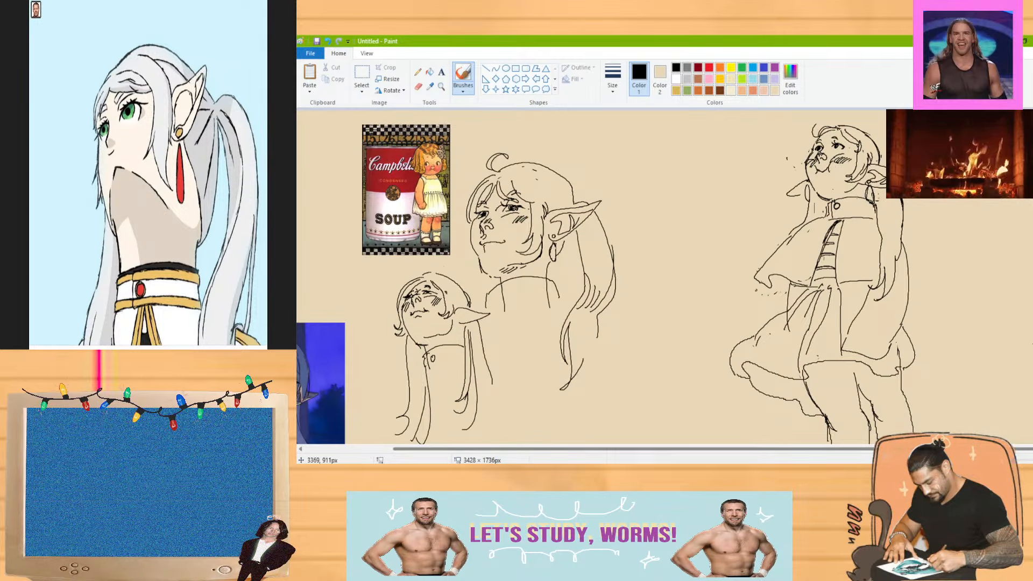
Draw a scalloped lace trim under the skirt's front hem across the tops of the legs
{"action": "scroll", "coordinate": [665, 283], "scroll_direction": "down", "scroll_amount": 2}
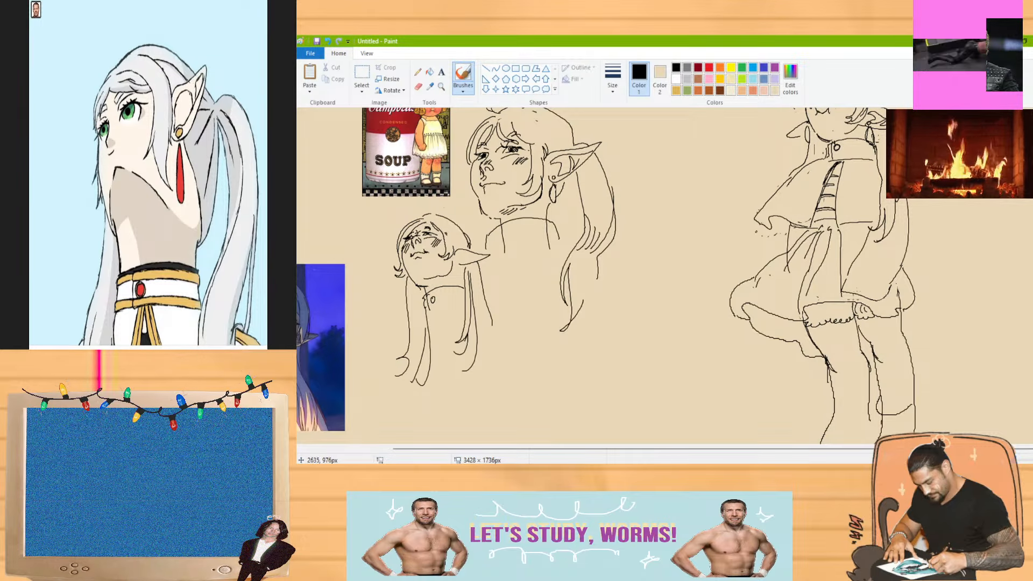
{"action": "scroll", "coordinate": [608, 277], "scroll_direction": "down", "scroll_amount": 1}
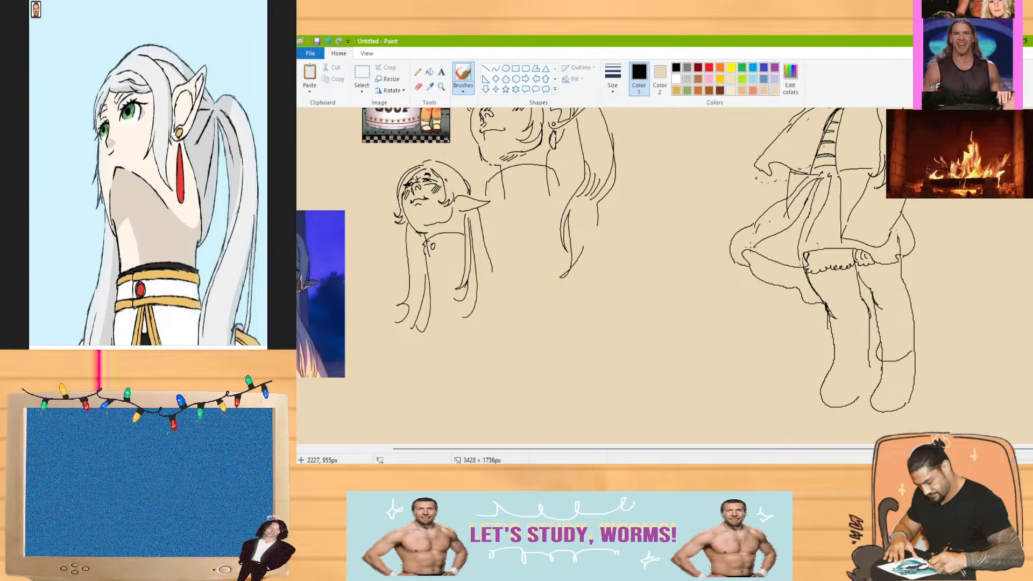
{"action": "scroll", "coordinate": [605, 271], "scroll_direction": "up", "scroll_amount": 2}
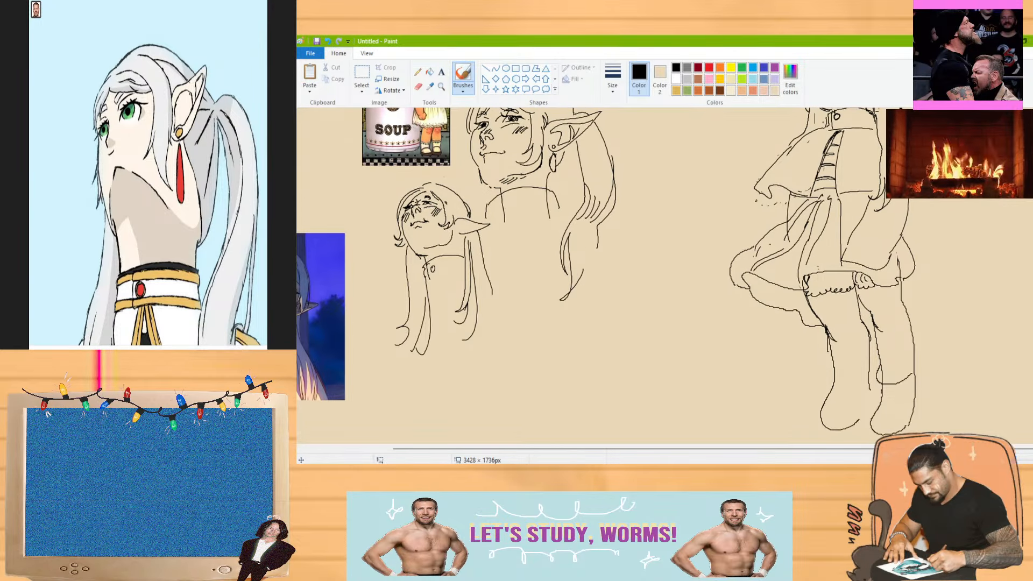
{"action": "scroll", "coordinate": [605, 271], "scroll_direction": "up", "scroll_amount": 3}
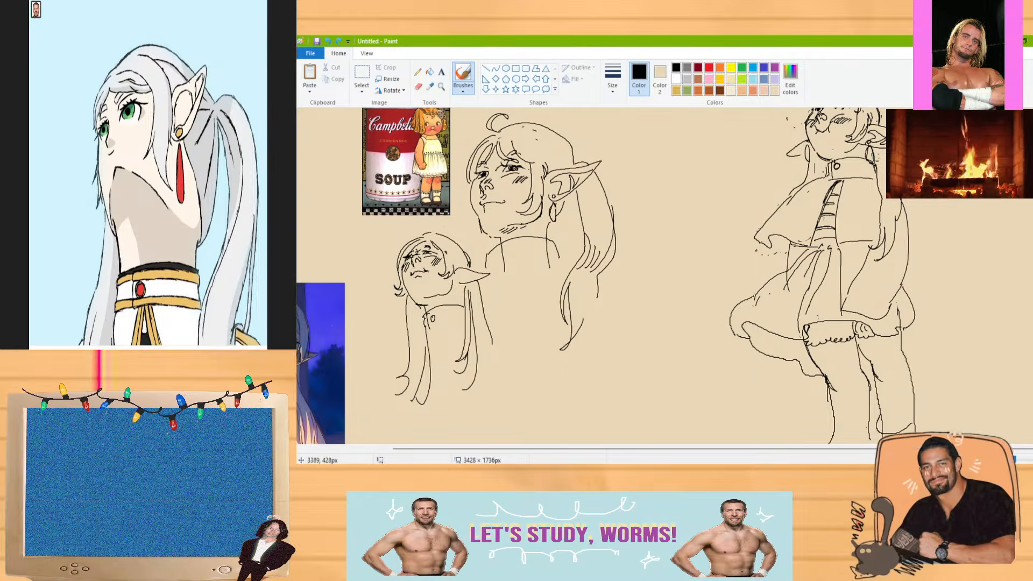
Erase the round button on the full figure's collar and draw curved scarf folds around the neck
{"action": "left_click", "coordinate": [418, 86]}
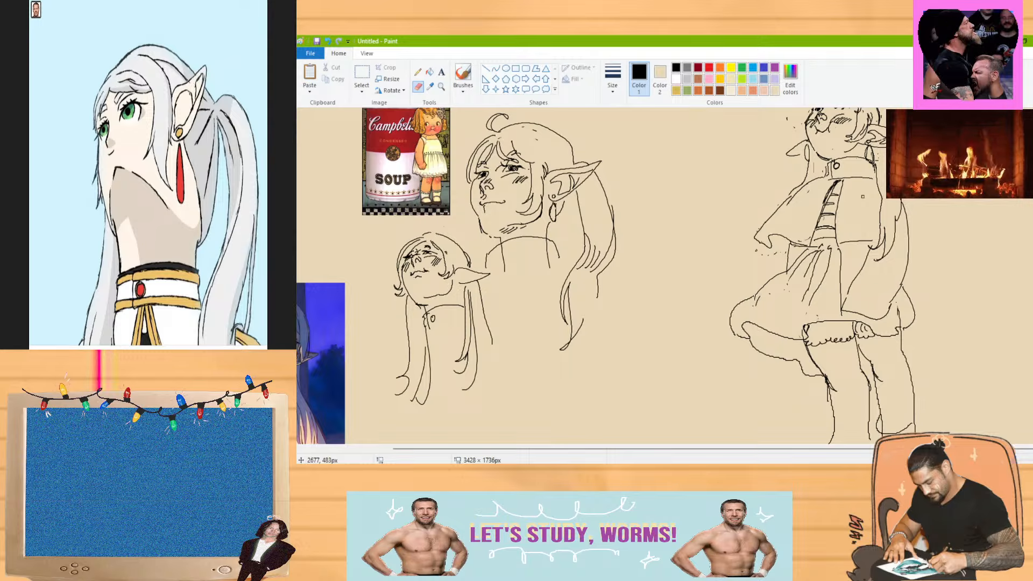
{"action": "left_click", "coordinate": [462, 76]}
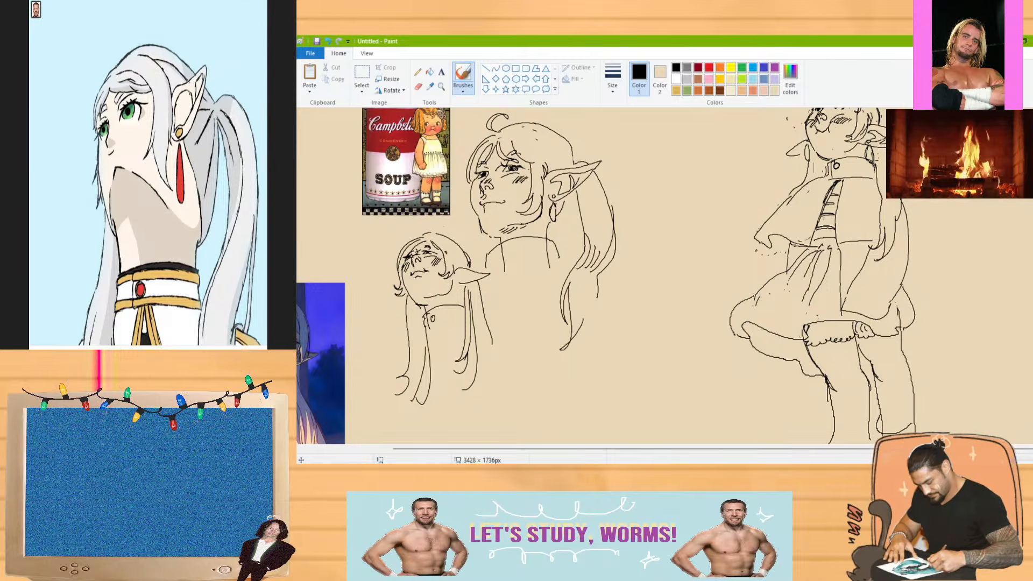
{"action": "scroll", "coordinate": [807, 269], "scroll_direction": "up", "scroll_amount": 2}
{"action": "left_click", "coordinate": [419, 87]}
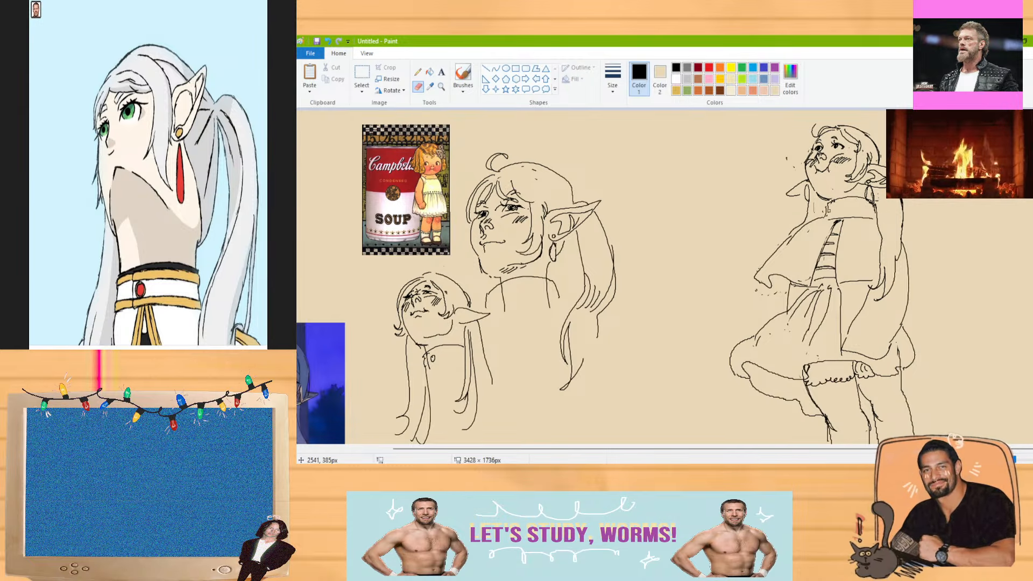
{"action": "left_click", "coordinate": [463, 73]}
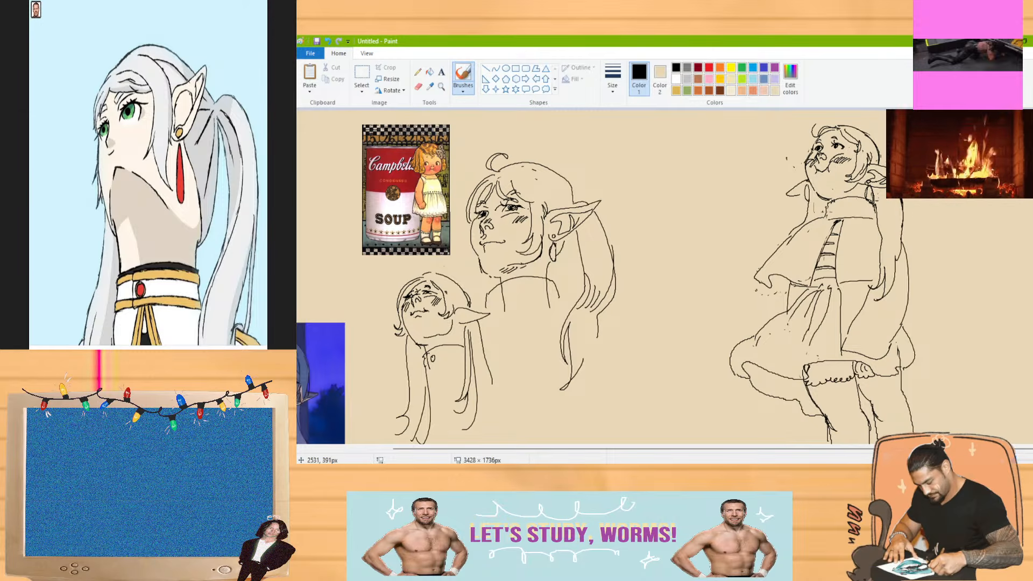
{"action": "mouse_move", "coordinate": [832, 204]}
{"action": "left_mouse_down"}
{"action": "mouse_move", "coordinate": [826, 214]}
{"action": "mouse_move", "coordinate": [843, 202]}
{"action": "left_mouse_up"}
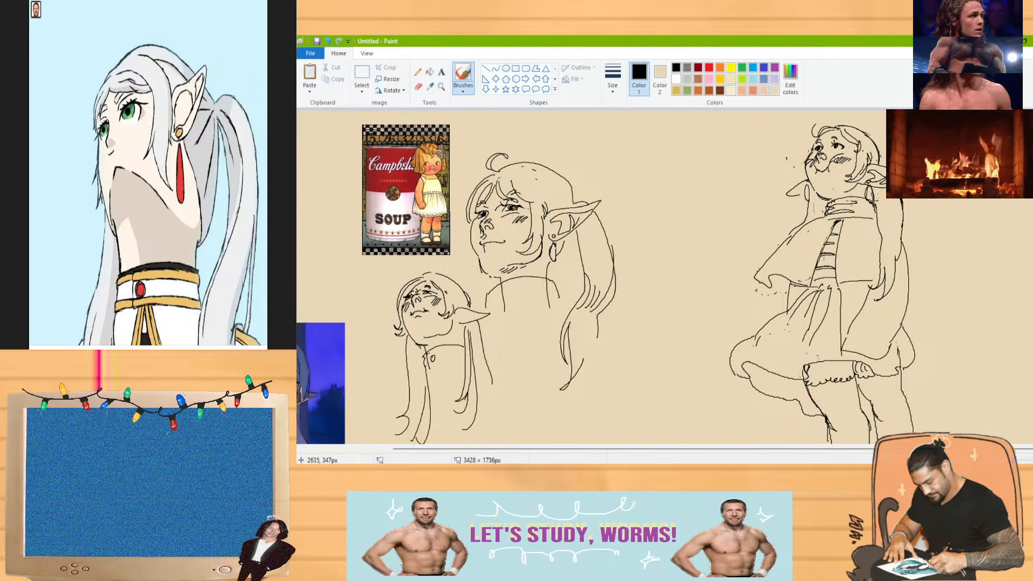
Draw a long wavy scarf tail flowing behind the figure's back and finish its end with a fringe
{"action": "left_click_drag", "start_coordinate": [905, 211], "coordinate": [929, 259]}
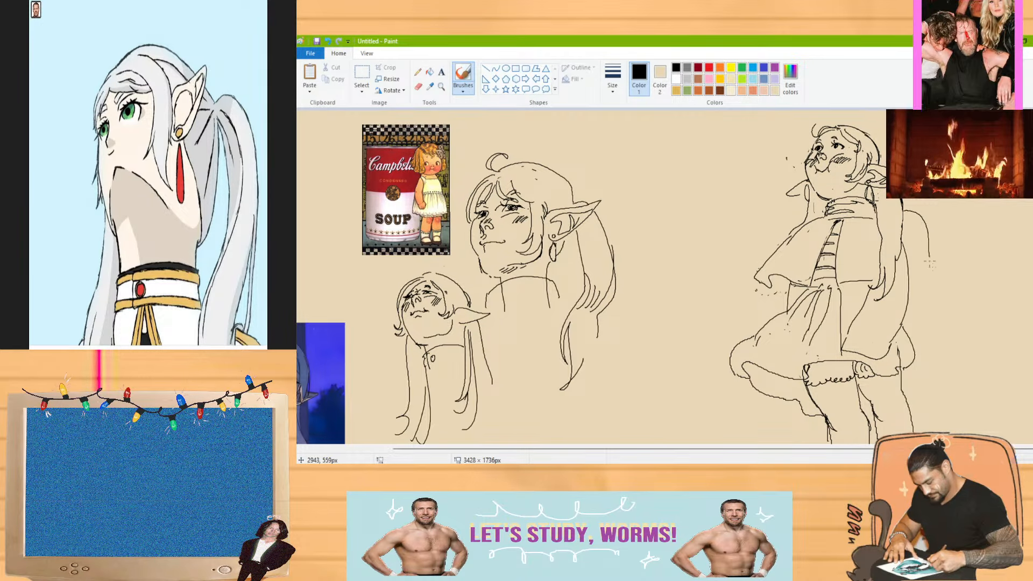
{"action": "scroll", "coordinate": [1018, 294], "scroll_direction": "down", "scroll_amount": 3}
{"action": "scroll", "coordinate": [1018, 294], "scroll_direction": "up", "scroll_amount": 2}
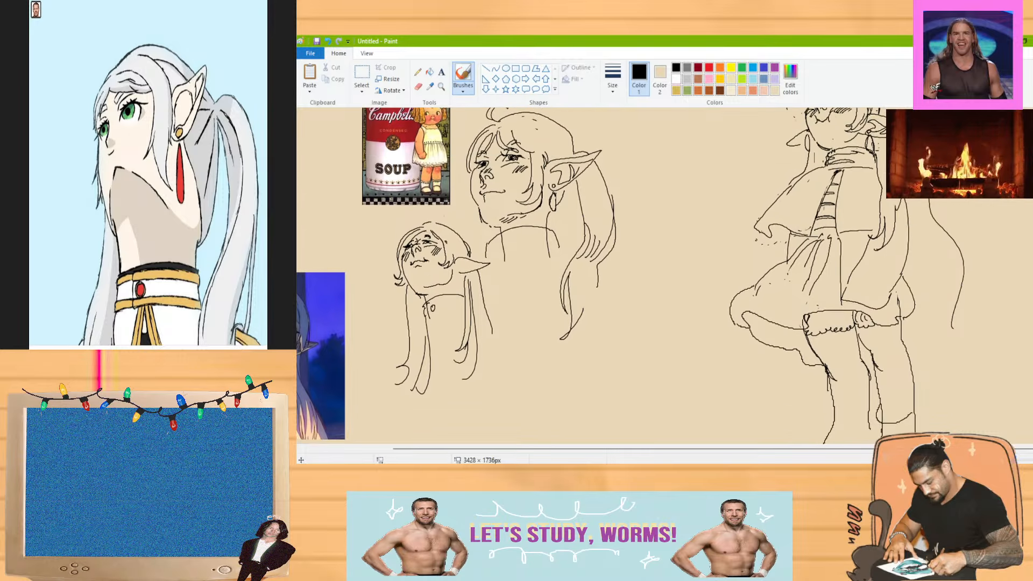
{"action": "mouse_move", "coordinate": [920, 200]}
{"action": "left_mouse_down"}
{"action": "mouse_move", "coordinate": [949, 252]}
{"action": "mouse_move", "coordinate": [941, 290]}
{"action": "mouse_move", "coordinate": [953, 345]}
{"action": "mouse_move", "coordinate": [921, 338]}
{"action": "left_mouse_up"}
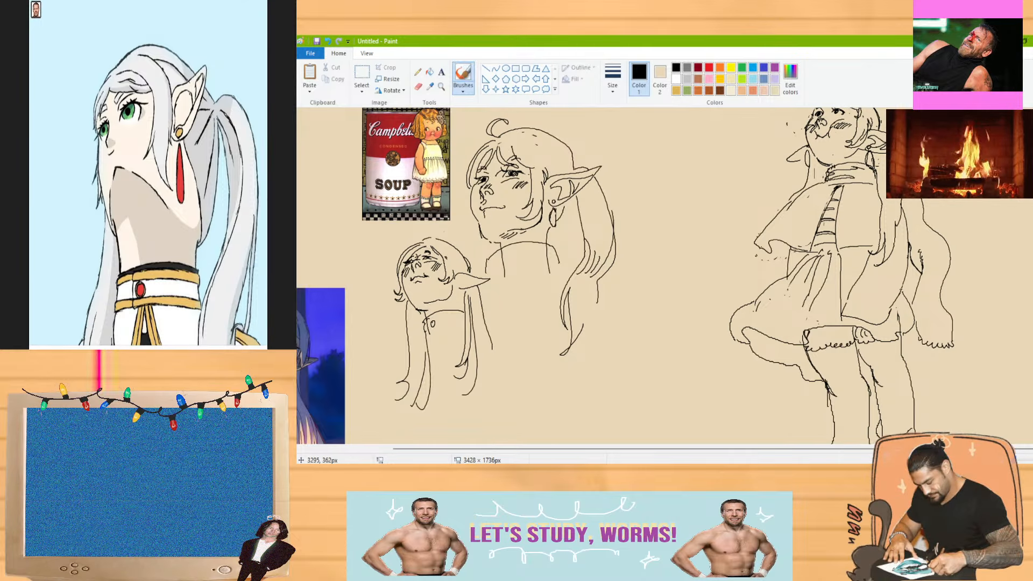
Darken the scarf tail's inner contour and add long hair strands hanging behind the figure's ear
{"action": "scroll", "coordinate": [624, 274], "scroll_direction": "down", "scroll_amount": 2}
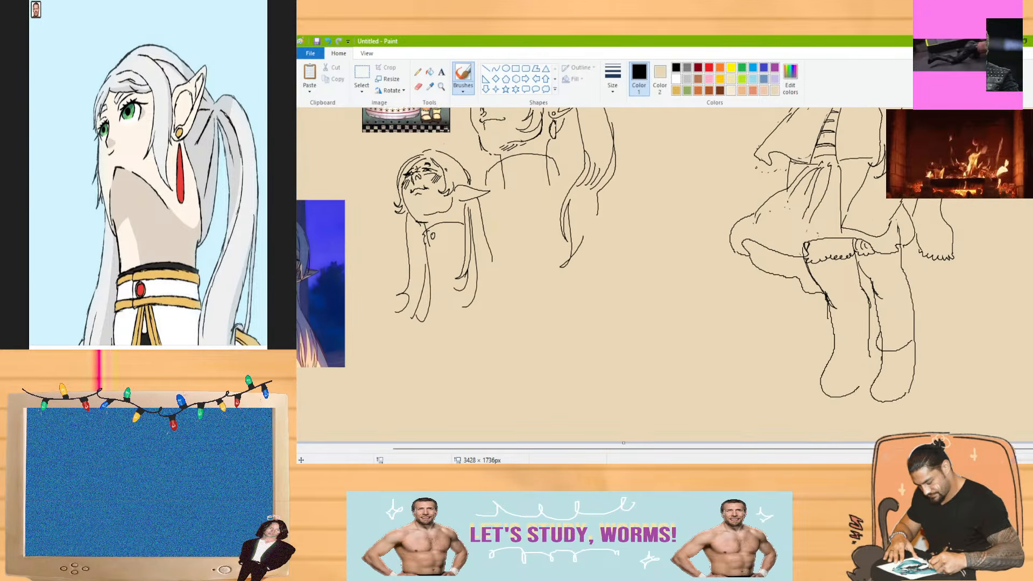
{"action": "scroll", "coordinate": [624, 274], "scroll_direction": "up", "scroll_amount": 3}
{"action": "scroll", "coordinate": [859, 297], "scroll_direction": "down", "scroll_amount": 1}
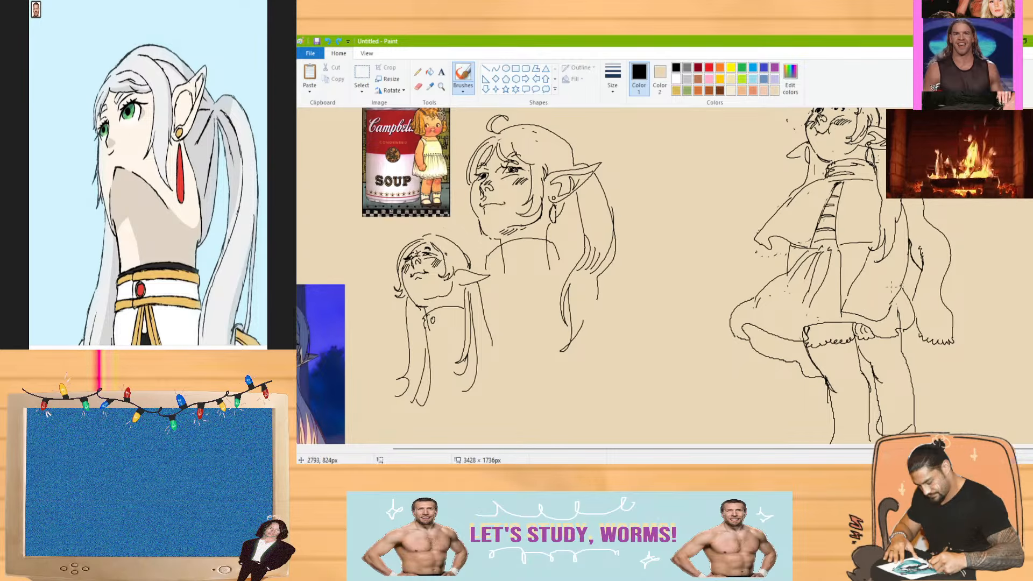
{"action": "scroll", "coordinate": [624, 274], "scroll_direction": "up", "scroll_amount": 1}
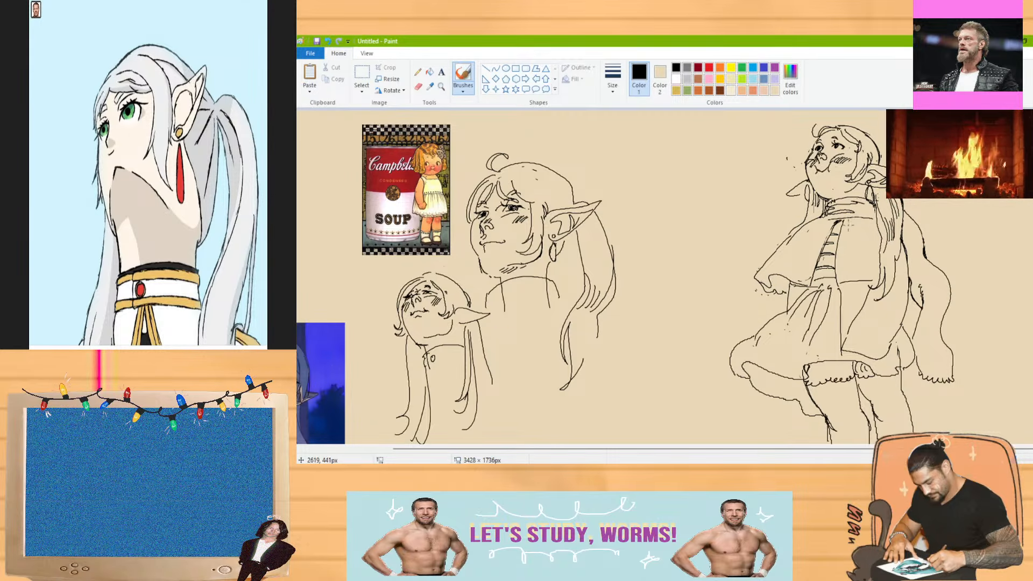
Draw eyelets and a crossed lace over the cape's front opening, undo the lace strokes and redraw them smaller
{"action": "mouse_move", "coordinate": [850, 224]}
{"action": "left_mouse_down"}
{"action": "mouse_move", "coordinate": [823, 226]}
{"action": "mouse_move", "coordinate": [847, 240]}
{"action": "mouse_move", "coordinate": [824, 225]}
{"action": "mouse_move", "coordinate": [850, 220]}
{"action": "left_mouse_up"}
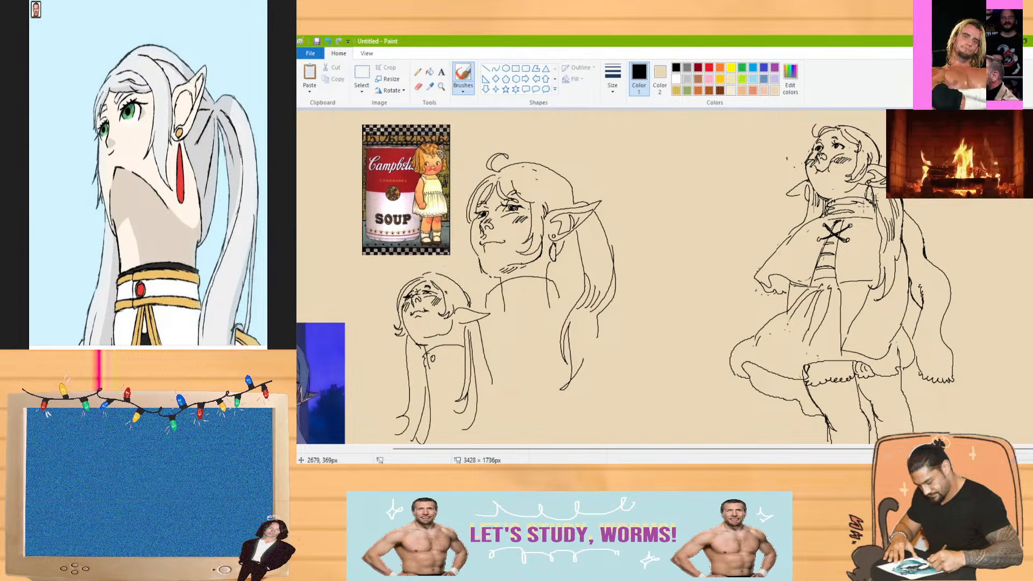
{"action": "scroll", "coordinate": [624, 275], "scroll_direction": "down", "scroll_amount": 4}
{"action": "scroll", "coordinate": [624, 275], "scroll_direction": "up", "scroll_amount": 3}
{"action": "scroll", "coordinate": [661, 275], "scroll_direction": "up", "scroll_amount": 1}
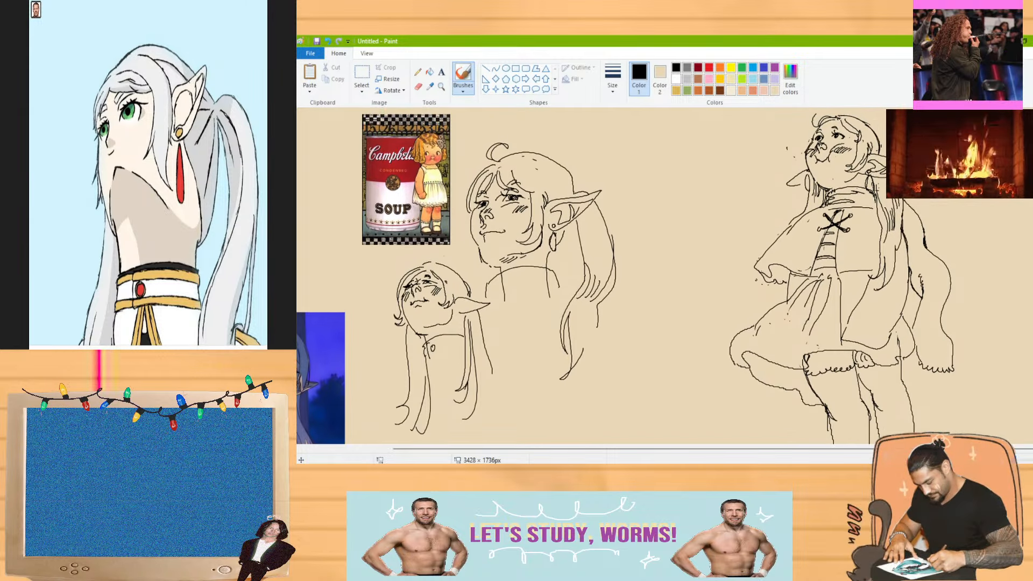
{"action": "key", "text": "ctrl+z"}
{"action": "key", "text": "ctrl+z"}
{"action": "key", "text": "ctrl+z"}
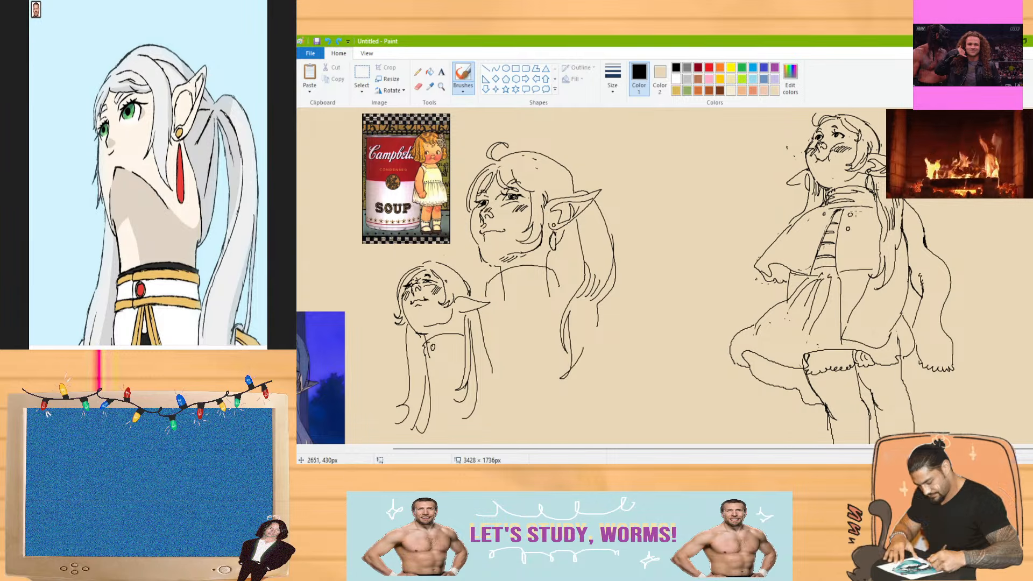
{"action": "mouse_move", "coordinate": [848, 215]}
{"action": "left_mouse_down"}
{"action": "mouse_move", "coordinate": [823, 227]}
{"action": "mouse_move", "coordinate": [848, 230]}
{"action": "left_mouse_up"}
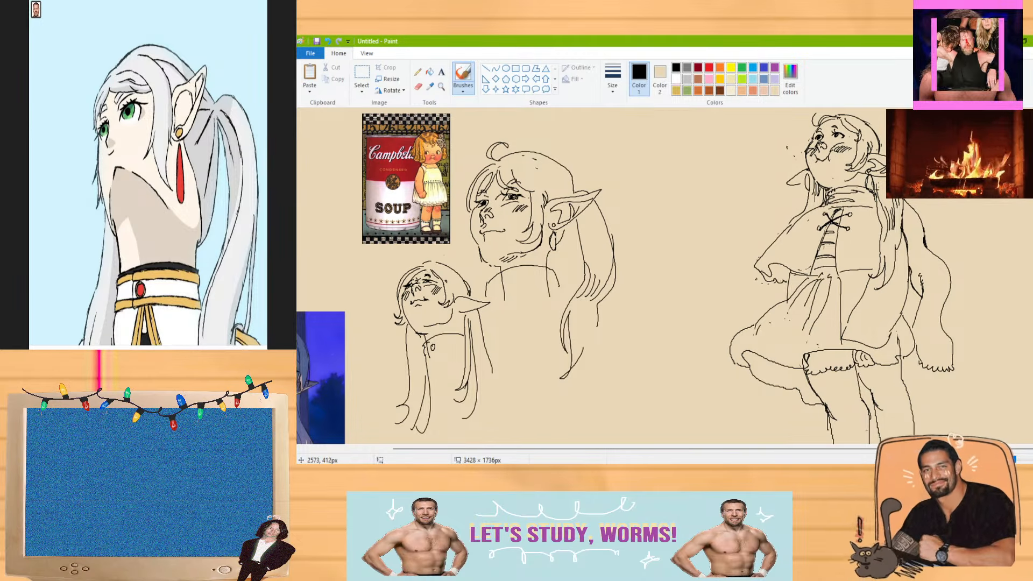
Hatch short shading lines on the full figure's right-hand knee and add gather lines to the lace band above the legs
{"action": "scroll", "coordinate": [661, 274], "scroll_direction": "down", "scroll_amount": 1}
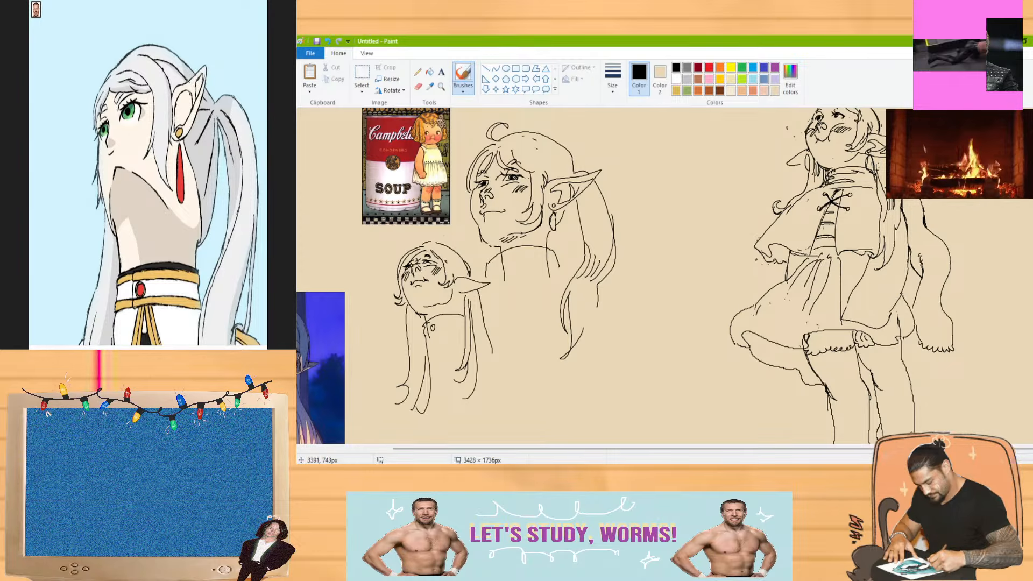
{"action": "scroll", "coordinate": [867, 285], "scroll_direction": "down", "scroll_amount": 2}
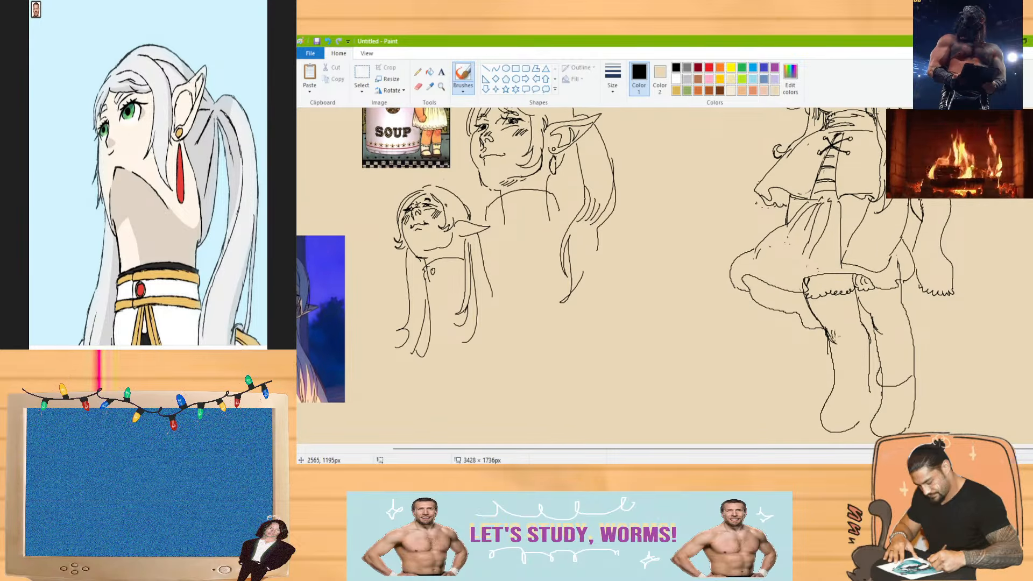
{"action": "left_click_drag", "start_coordinate": [879, 319], "coordinate": [885, 328]}
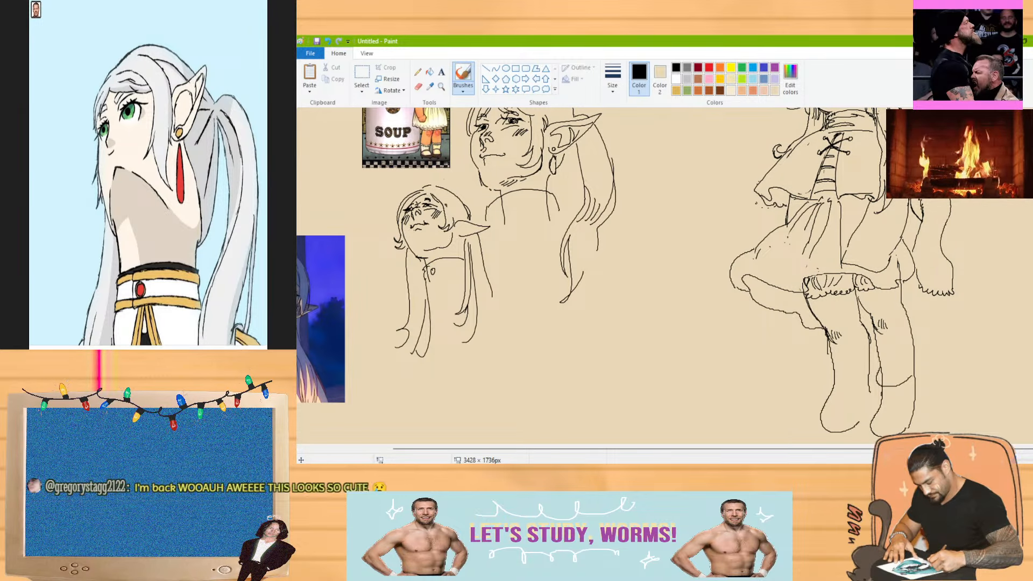
{"action": "scroll", "coordinate": [624, 275], "scroll_direction": "up", "scroll_amount": 3}
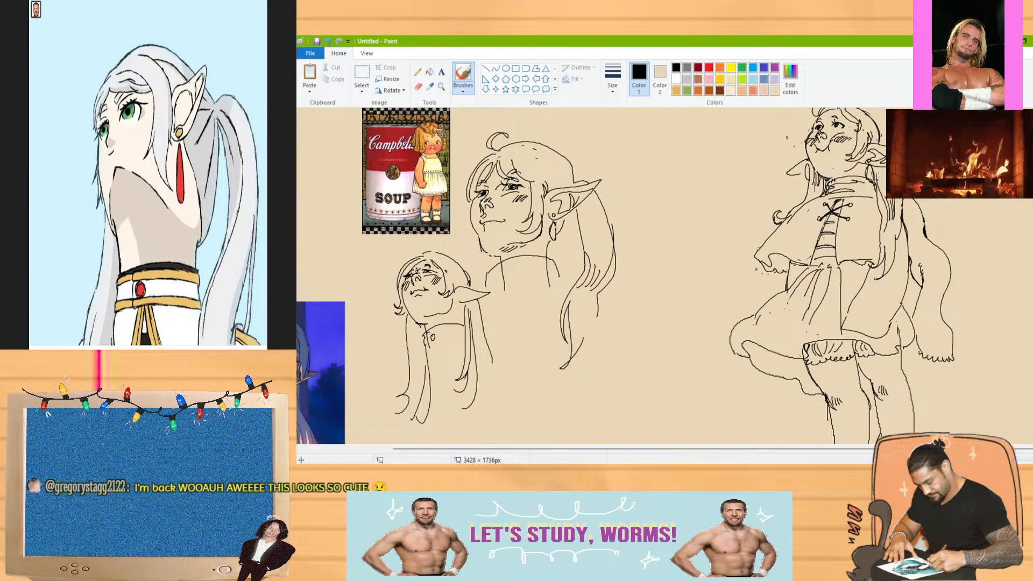
{"action": "scroll", "coordinate": [664, 277], "scroll_direction": "down", "scroll_amount": 3}
{"action": "scroll", "coordinate": [664, 277], "scroll_direction": "up", "scroll_amount": 3}
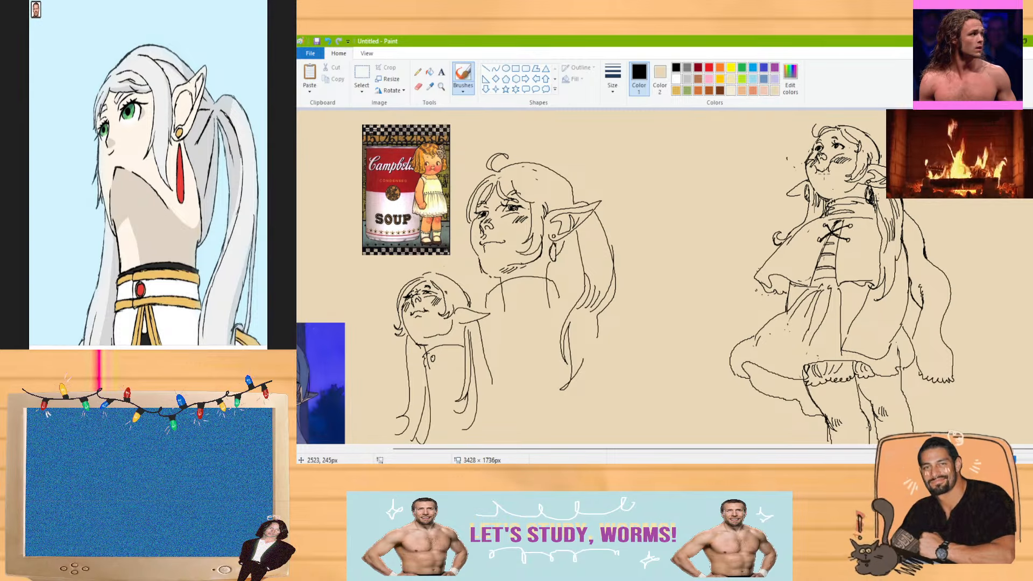
Nudge the small earring below the full figure's far ear using a free-form selection, and return to the brush
{"action": "left_click", "coordinate": [362, 89]}
{"action": "left_click", "coordinate": [345, 127]}
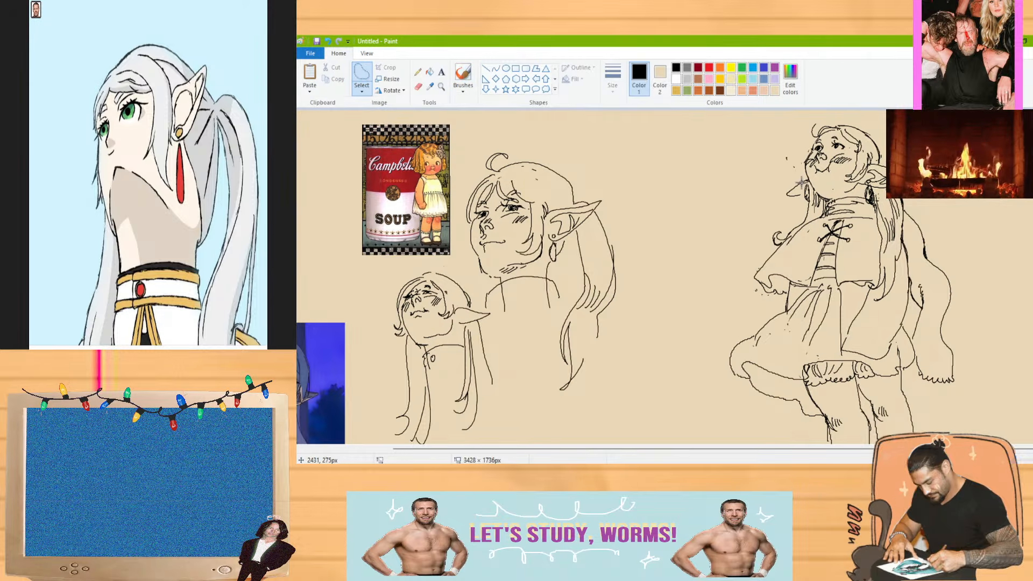
{"action": "left_click_drag", "start_coordinate": [803, 180], "coordinate": [803, 203]}
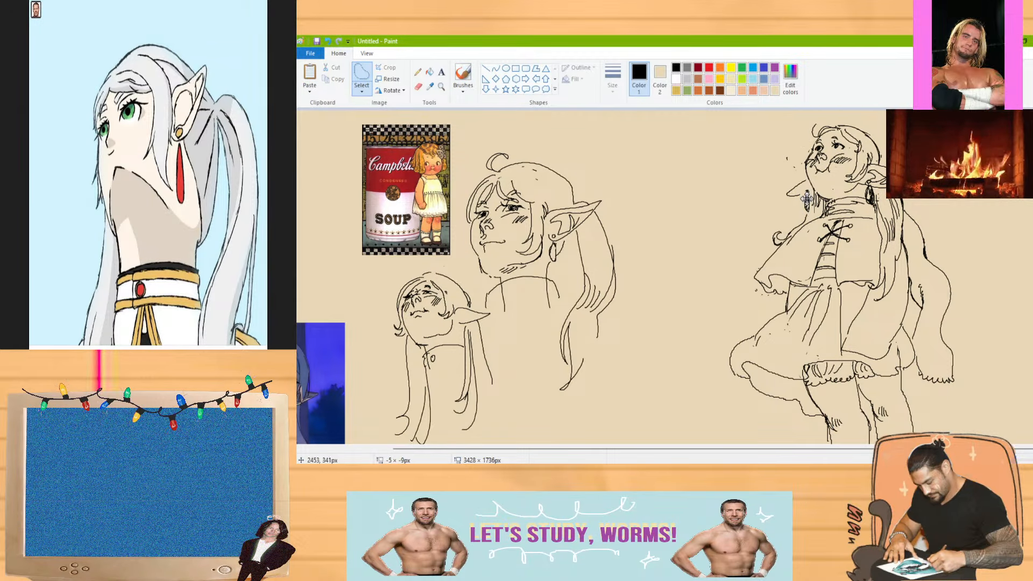
{"action": "left_click", "coordinate": [463, 75]}
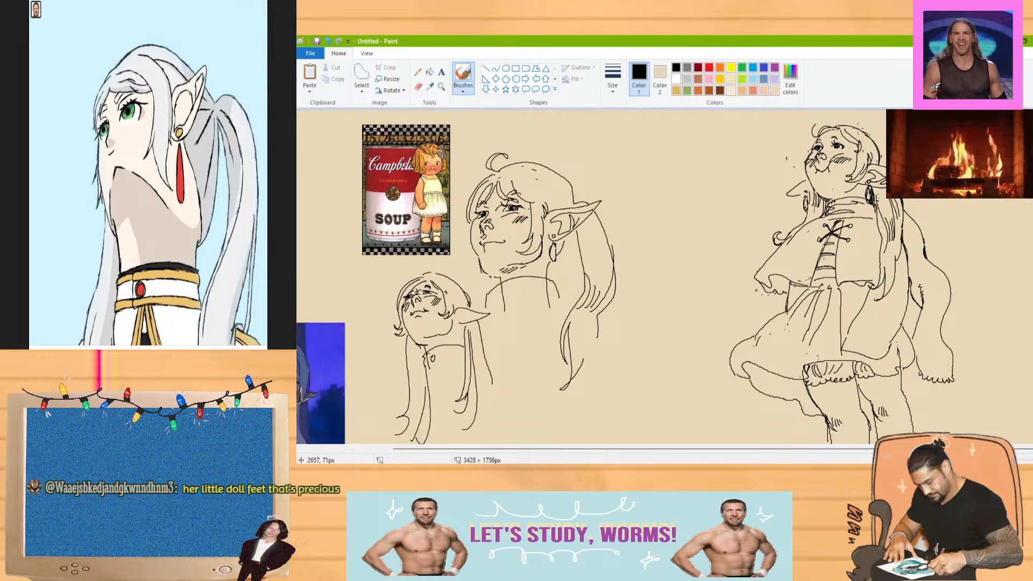
Erase the stray dot below the figure's feet and darken the left-hand boot's inner contour with brush strokes
{"action": "mouse_move", "coordinate": [1031, 215]}
{"action": "left_mouse_down"}
{"action": "mouse_move", "coordinate": [1031, 301]}
{"action": "mouse_move", "coordinate": [1031, 226]}
{"action": "left_mouse_up"}
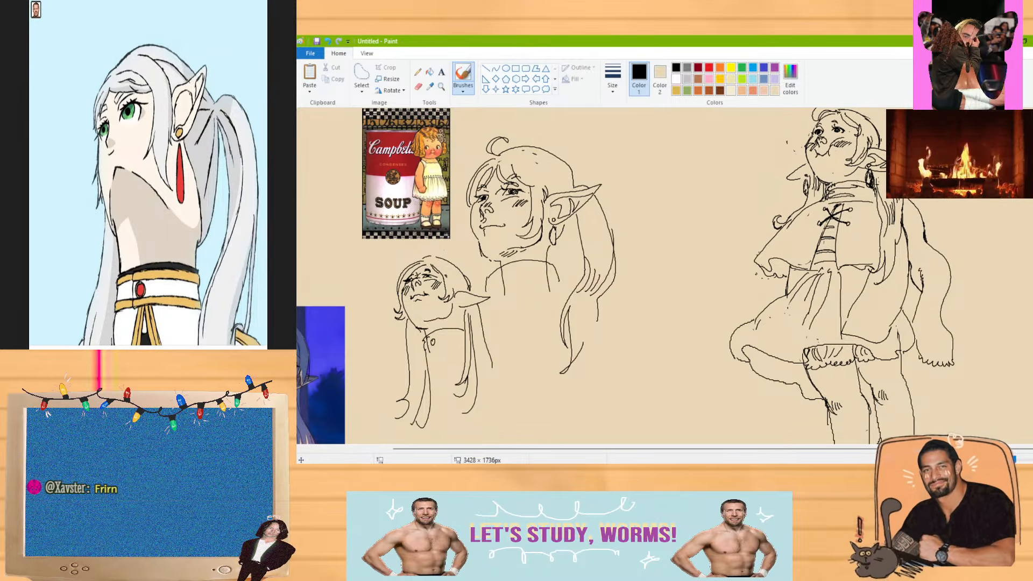
{"action": "scroll", "coordinate": [977, 293], "scroll_direction": "down", "scroll_amount": 2}
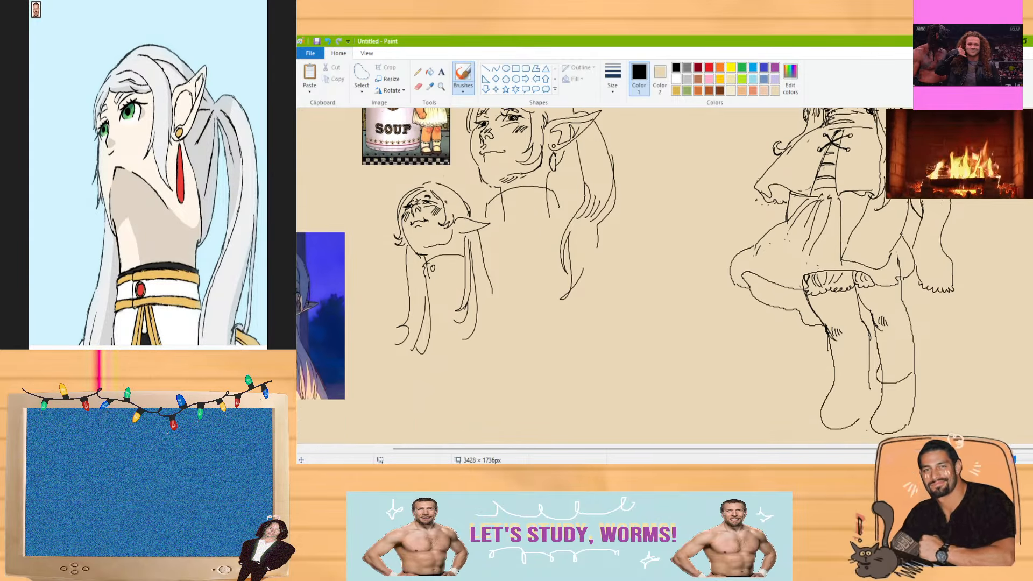
{"action": "scroll", "coordinate": [977, 293], "scroll_direction": "up", "scroll_amount": 3}
{"action": "scroll", "coordinate": [965, 380], "scroll_direction": "down", "scroll_amount": 3}
{"action": "scroll", "coordinate": [965, 380], "scroll_direction": "up", "scroll_amount": 2}
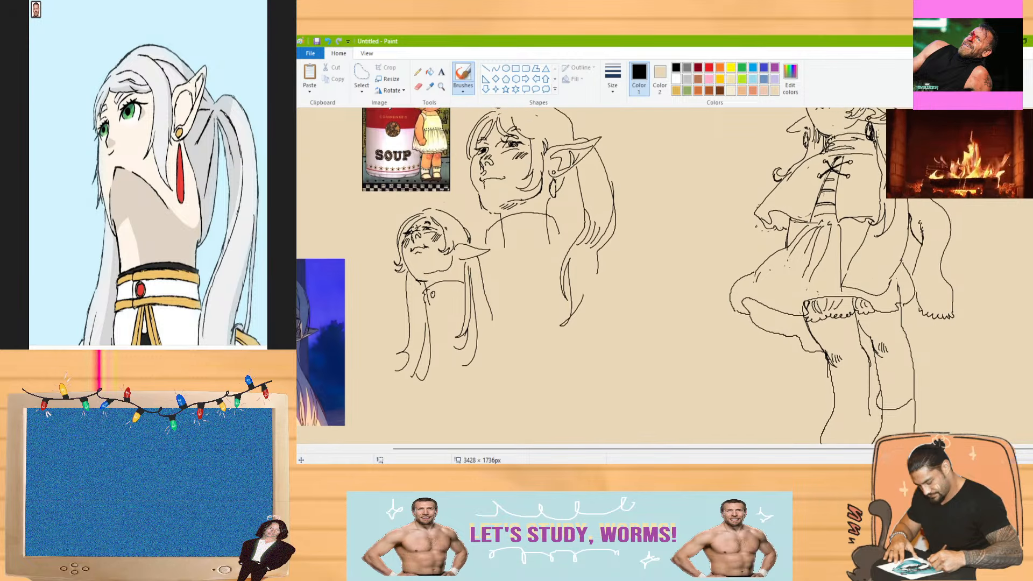
{"action": "scroll", "coordinate": [965, 380], "scroll_direction": "down", "scroll_amount": 1}
{"action": "mouse_move", "coordinate": [868, 448]}
{"action": "left_mouse_down"}
{"action": "mouse_move", "coordinate": [764, 452]}
{"action": "mouse_move", "coordinate": [869, 446]}
{"action": "left_mouse_up"}
{"action": "left_click", "coordinate": [418, 87]}
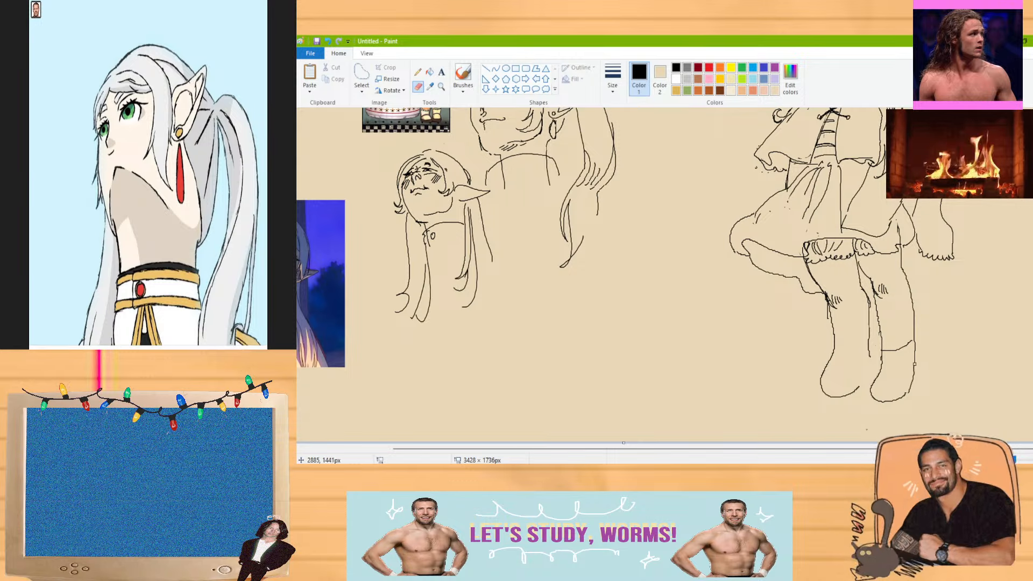
{"action": "left_click", "coordinate": [463, 74]}
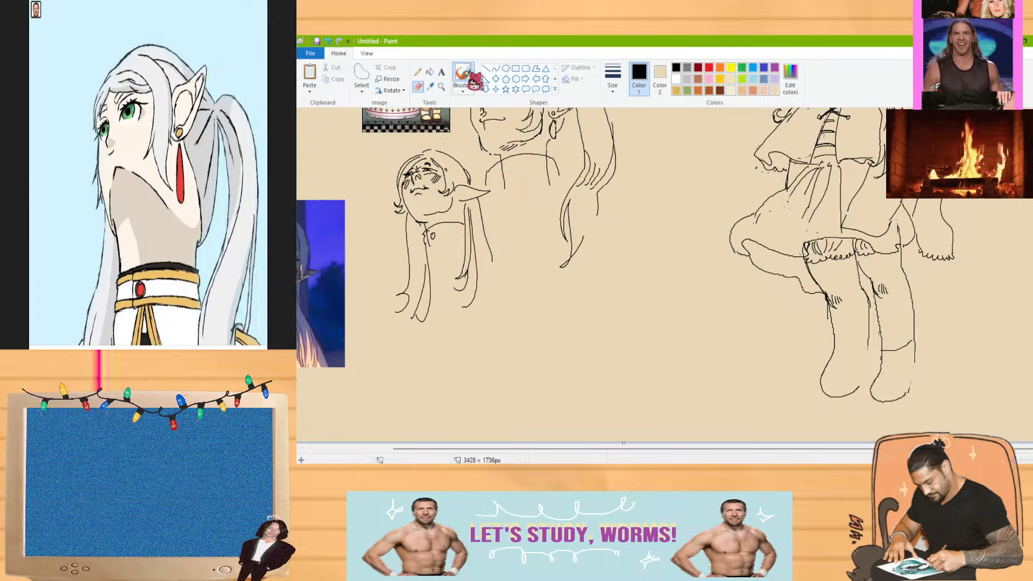
{"action": "left_click_drag", "start_coordinate": [868, 332], "coordinate": [860, 387]}
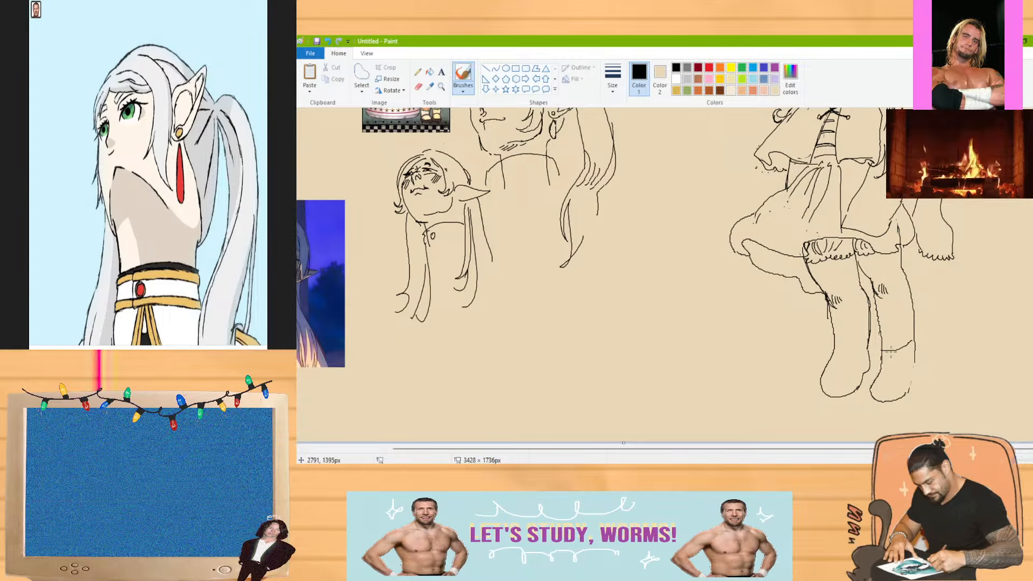
Erase the old line across the right-hand boot and draw higher cuffs with fringed lower edges on both boots
{"action": "left_click", "coordinate": [418, 86]}
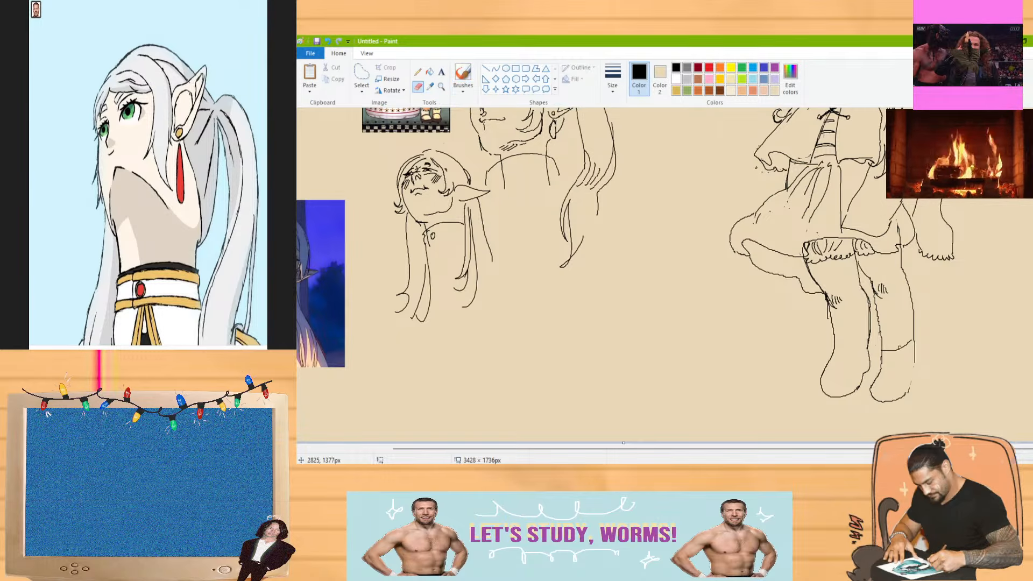
{"action": "scroll", "coordinate": [909, 340], "scroll_direction": "up", "scroll_amount": 3}
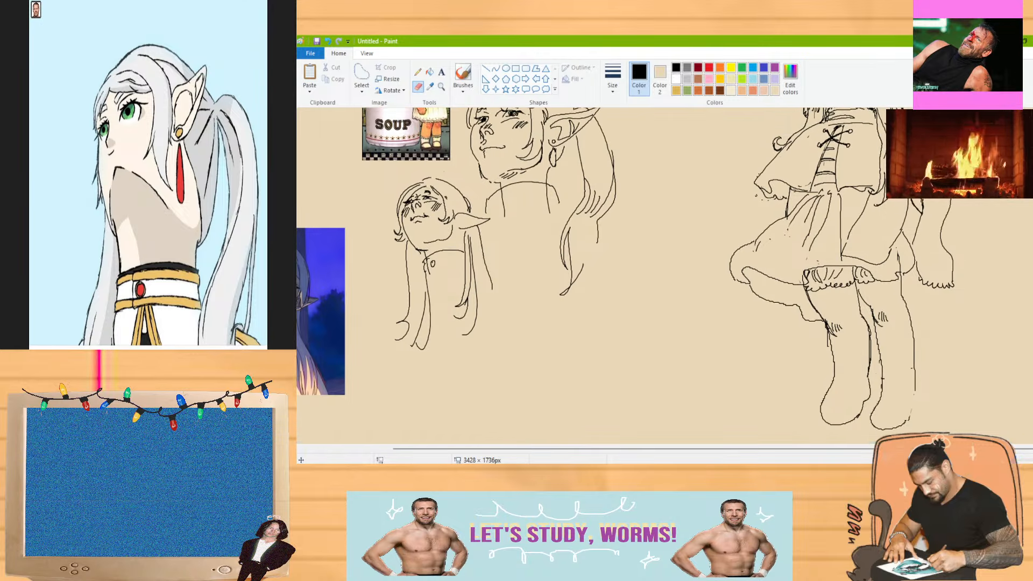
{"action": "left_click", "coordinate": [464, 78]}
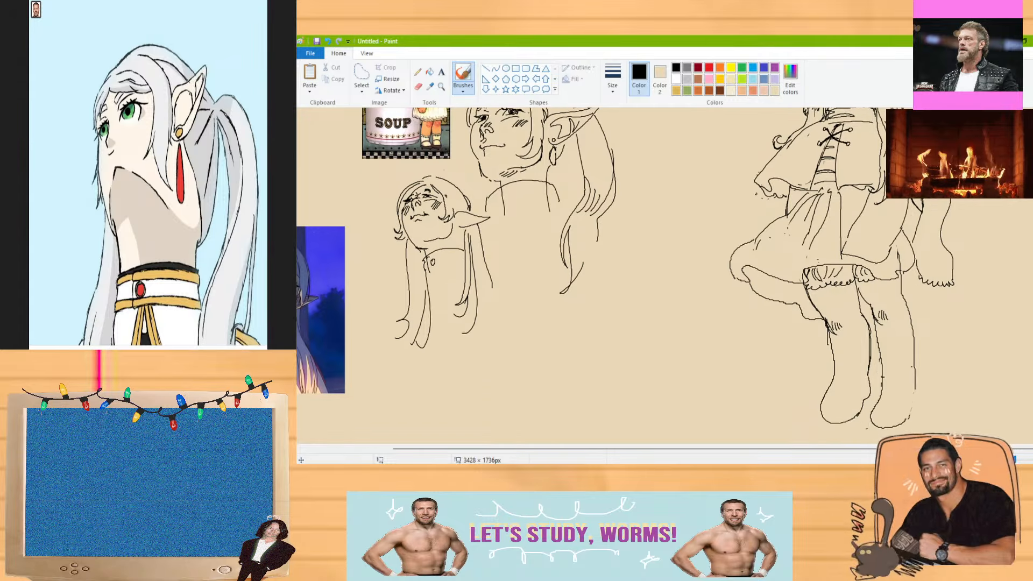
{"action": "scroll", "coordinate": [646, 269], "scroll_direction": "down", "scroll_amount": 2}
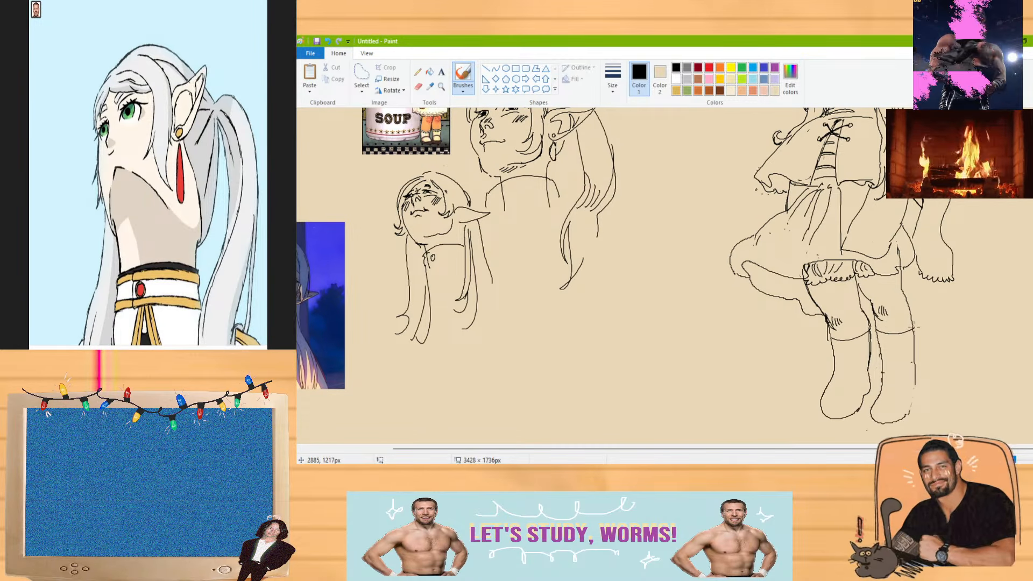
{"action": "mouse_move", "coordinate": [913, 327]}
{"action": "left_mouse_down"}
{"action": "mouse_move", "coordinate": [828, 343]}
{"action": "mouse_move", "coordinate": [836, 362]}
{"action": "mouse_move", "coordinate": [913, 363]}
{"action": "left_mouse_up"}
{"action": "left_click_drag", "start_coordinate": [918, 328], "coordinate": [921, 359]}
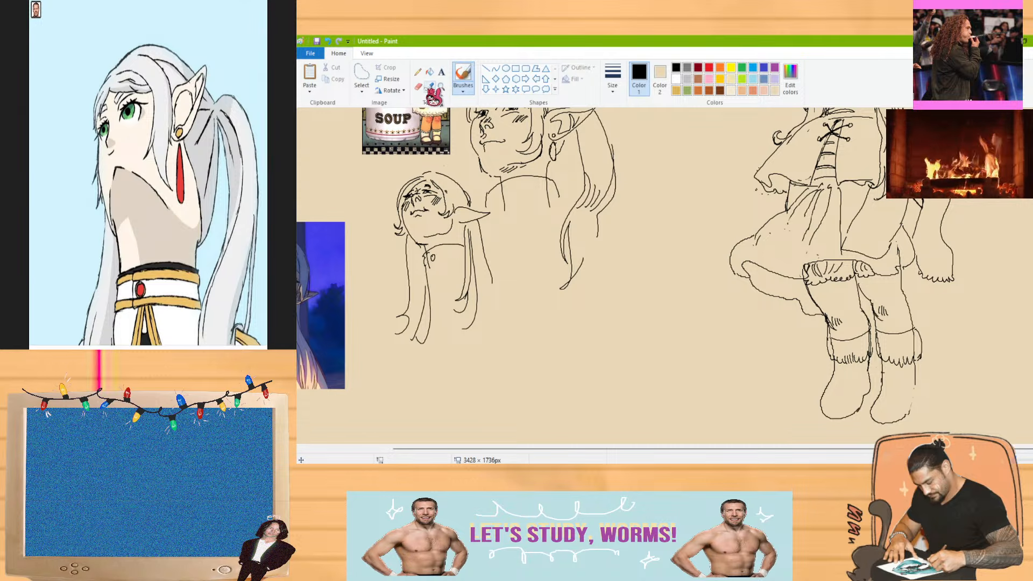
Erase the right-hand boot's rough outer edge, redraw its outline and heel, and hatch the side of its fringed cuff
{"action": "left_click", "coordinate": [419, 87]}
{"action": "left_click_drag", "start_coordinate": [913, 338], "coordinate": [920, 354]}
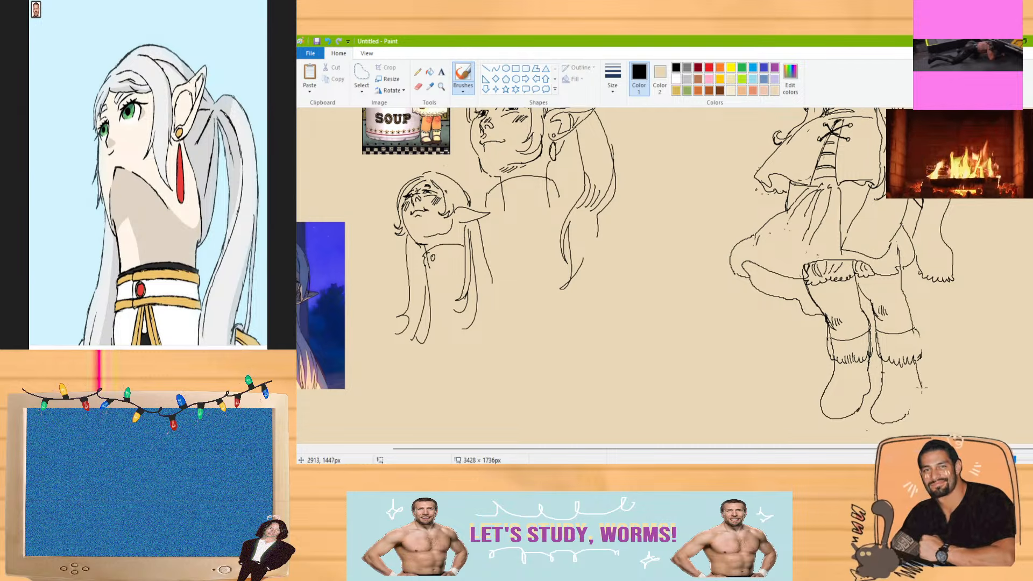
{"action": "left_click_drag", "start_coordinate": [921, 386], "coordinate": [916, 367]}
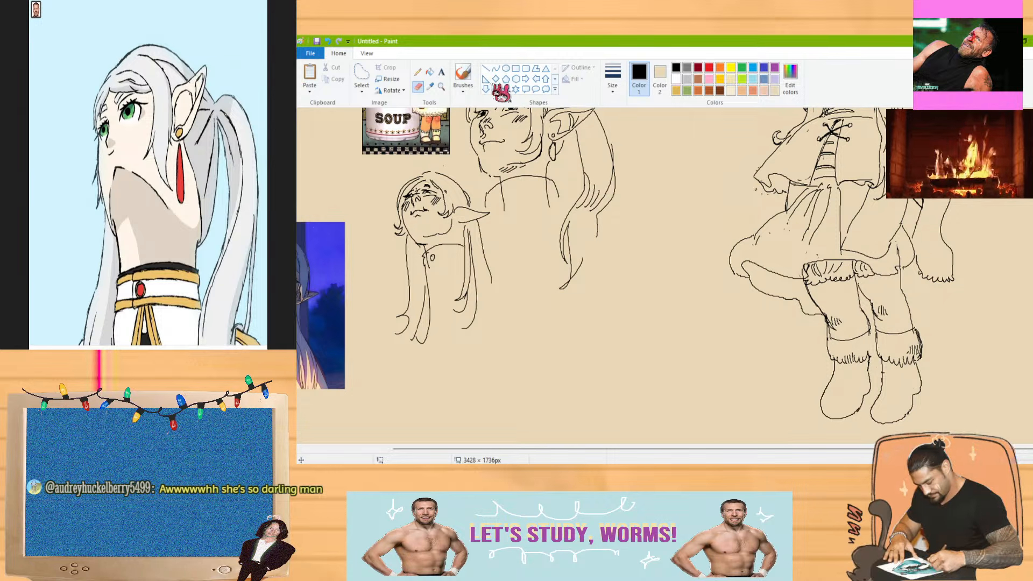
{"action": "left_click", "coordinate": [463, 75]}
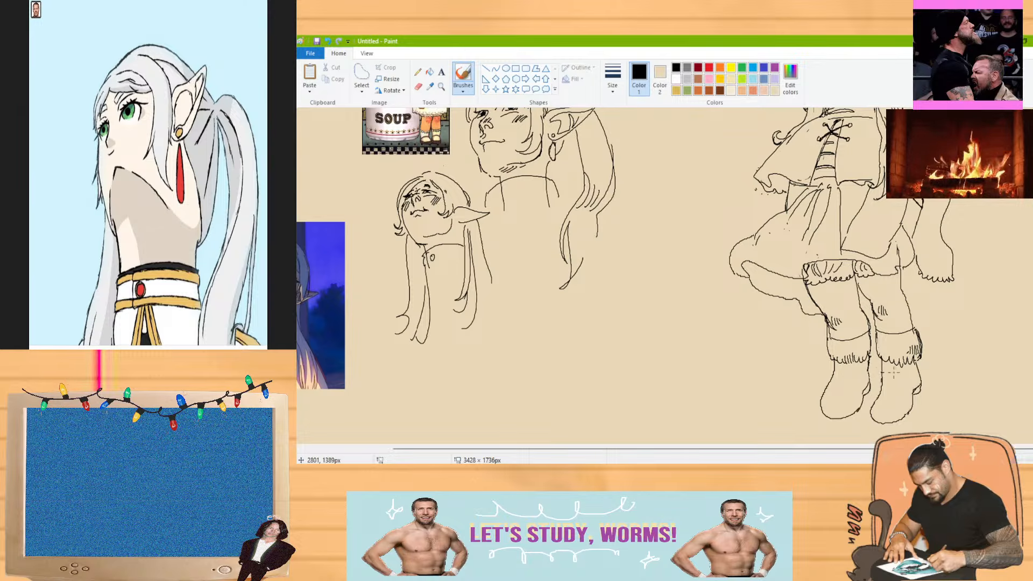
{"action": "scroll", "coordinate": [592, 276], "scroll_direction": "up", "scroll_amount": 3}
{"action": "scroll", "coordinate": [591, 275], "scroll_direction": "down", "scroll_amount": 4}
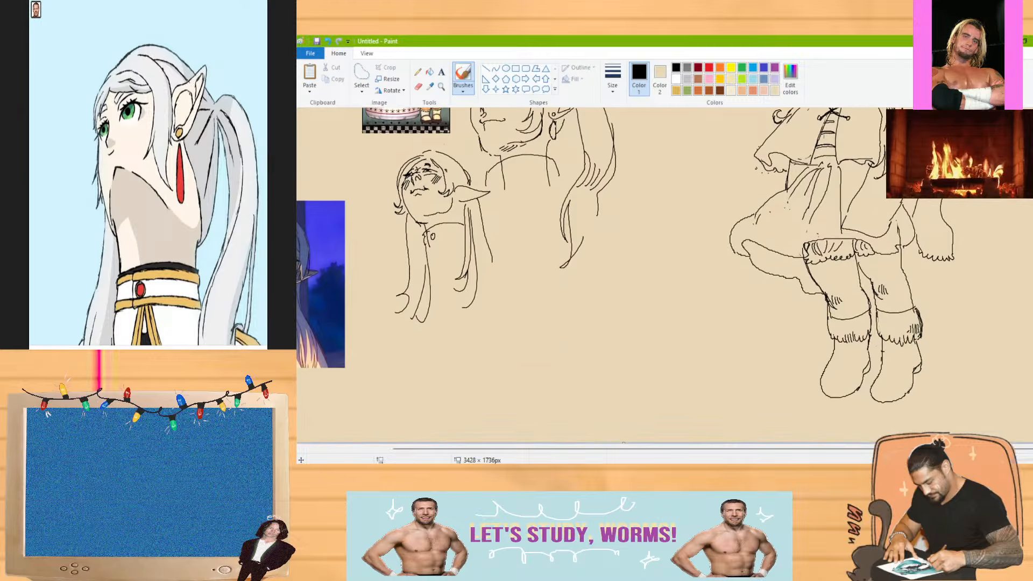
Erase and redraw the lower edge of the long garment panel over the skirt, adding short fold lines
{"action": "scroll", "coordinate": [591, 275], "scroll_direction": "up", "scroll_amount": 2}
{"action": "scroll", "coordinate": [664, 275], "scroll_direction": "up", "scroll_amount": 3}
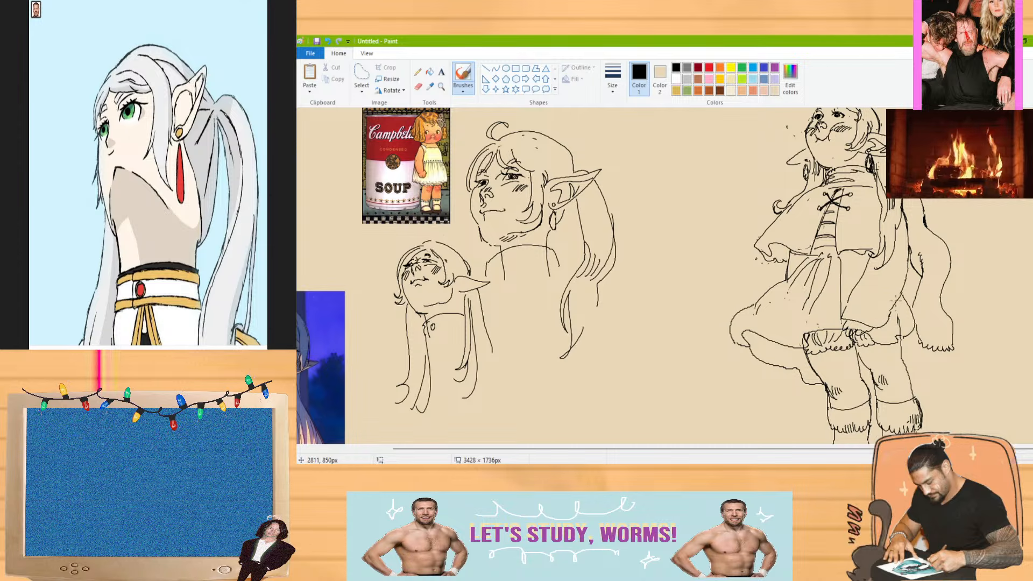
{"action": "left_click", "coordinate": [418, 86]}
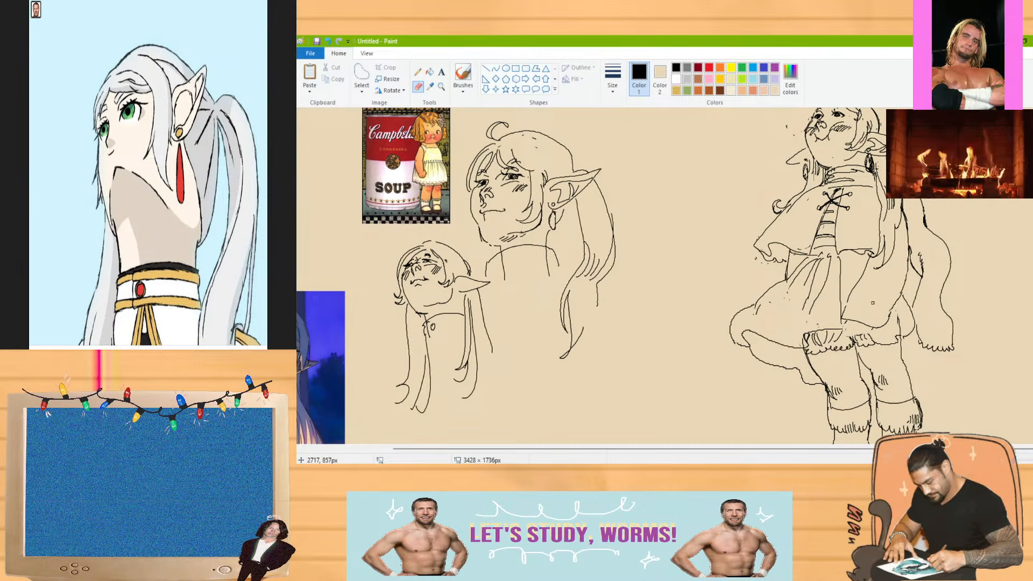
{"action": "left_click", "coordinate": [463, 76]}
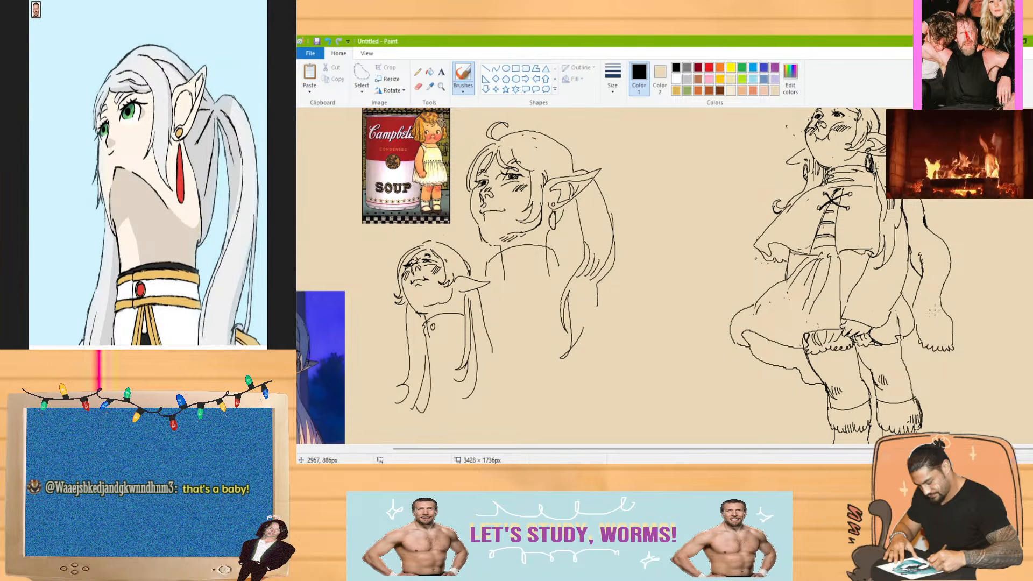
Draw scalloped lace along the skirt's hem, erasing the old lace band above the front leg and redrawing it to match
{"action": "scroll", "coordinate": [624, 276], "scroll_direction": "up", "scroll_amount": 1}
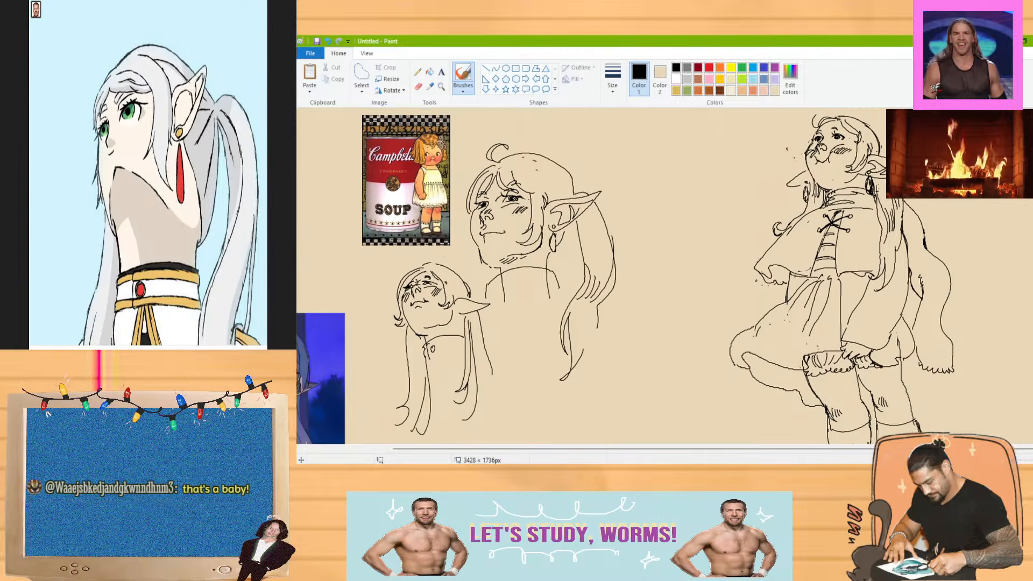
{"action": "scroll", "coordinate": [757, 365], "scroll_direction": "down", "scroll_amount": 1}
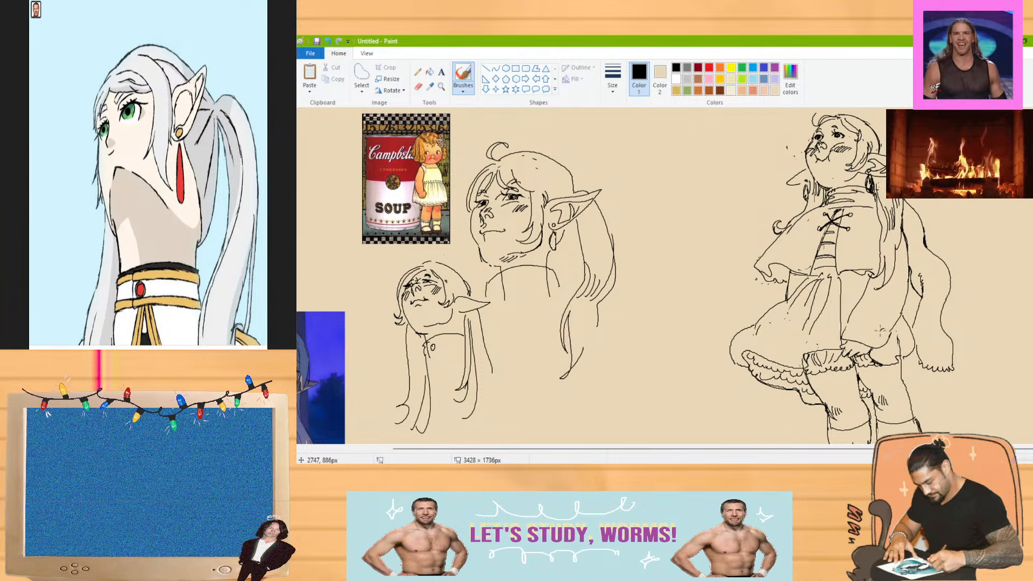
{"action": "mouse_move", "coordinate": [1032, 285]}
{"action": "left_mouse_down"}
{"action": "mouse_move", "coordinate": [1031, 371]}
{"action": "mouse_move", "coordinate": [1032, 300]}
{"action": "left_mouse_up"}
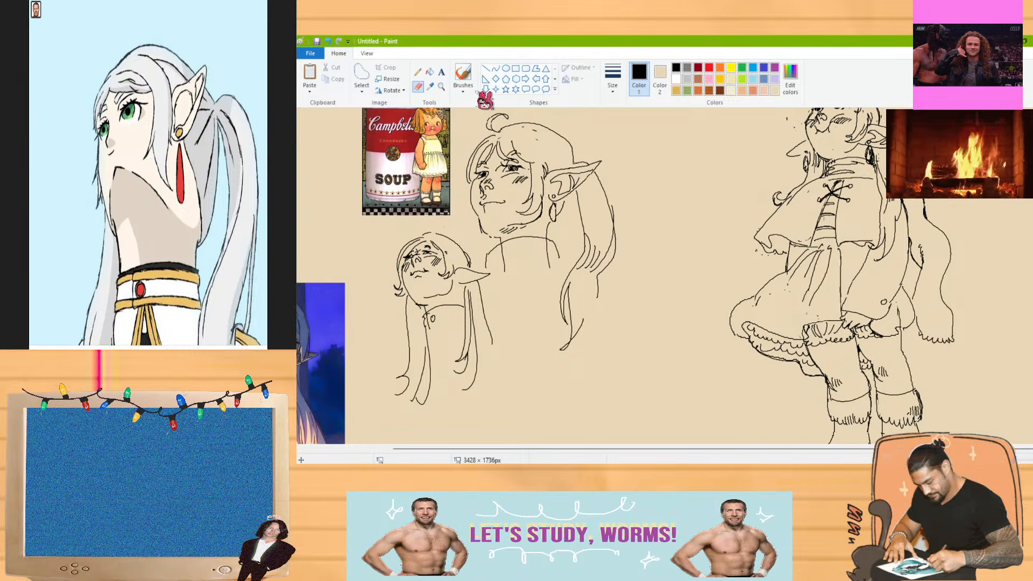
{"action": "left_click_drag", "start_coordinate": [803, 335], "coordinate": [807, 328]}
{"action": "left_click", "coordinate": [465, 77]}
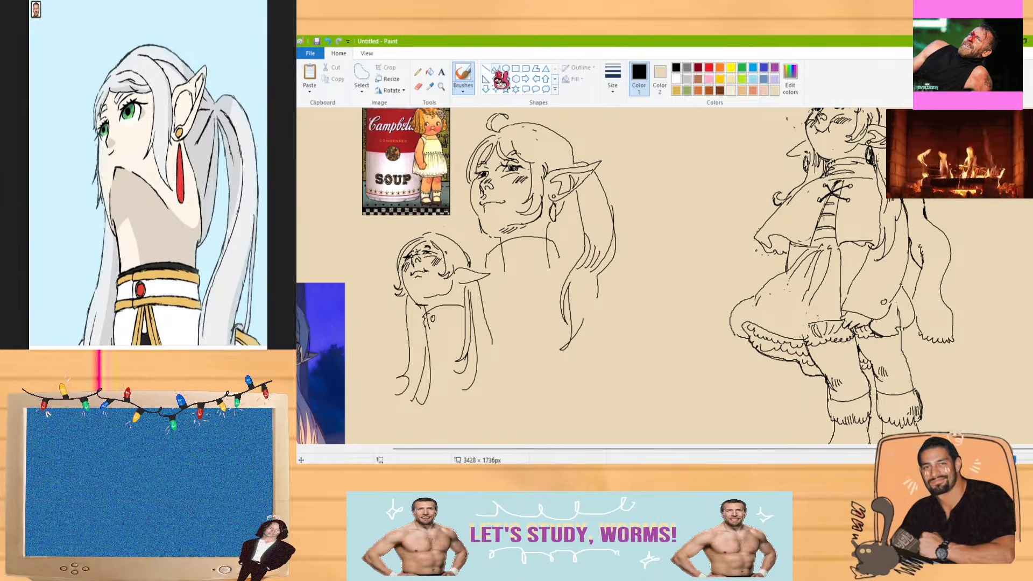
{"action": "left_click_drag", "start_coordinate": [805, 339], "coordinate": [807, 324]}
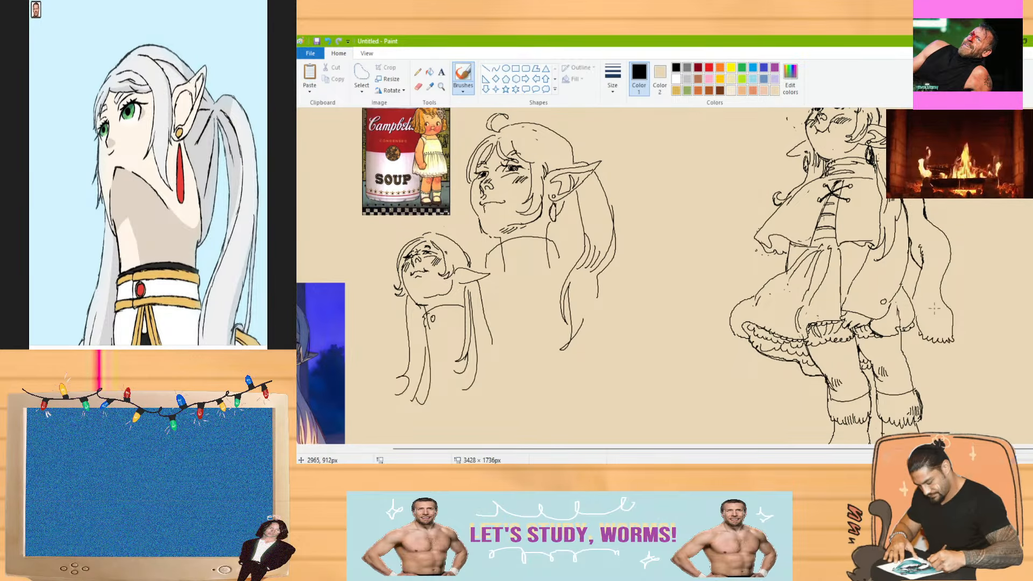
Add vertical fold lines to the skirt and redraw its outer curve down to the lace hem
{"action": "scroll", "coordinate": [935, 308], "scroll_direction": "down", "scroll_amount": 1}
{"action": "scroll", "coordinate": [915, 302], "scroll_direction": "up", "scroll_amount": 3}
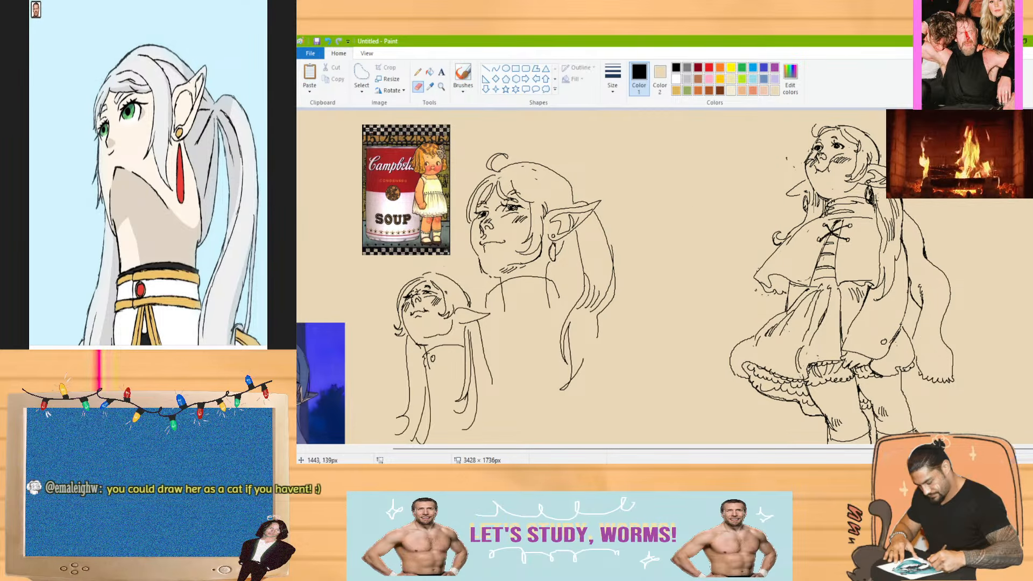
{"action": "mouse_move", "coordinate": [755, 337]}
{"action": "left_mouse_down"}
{"action": "mouse_move", "coordinate": [736, 346]}
{"action": "mouse_move", "coordinate": [733, 372]}
{"action": "mouse_move", "coordinate": [747, 381]}
{"action": "left_mouse_up"}
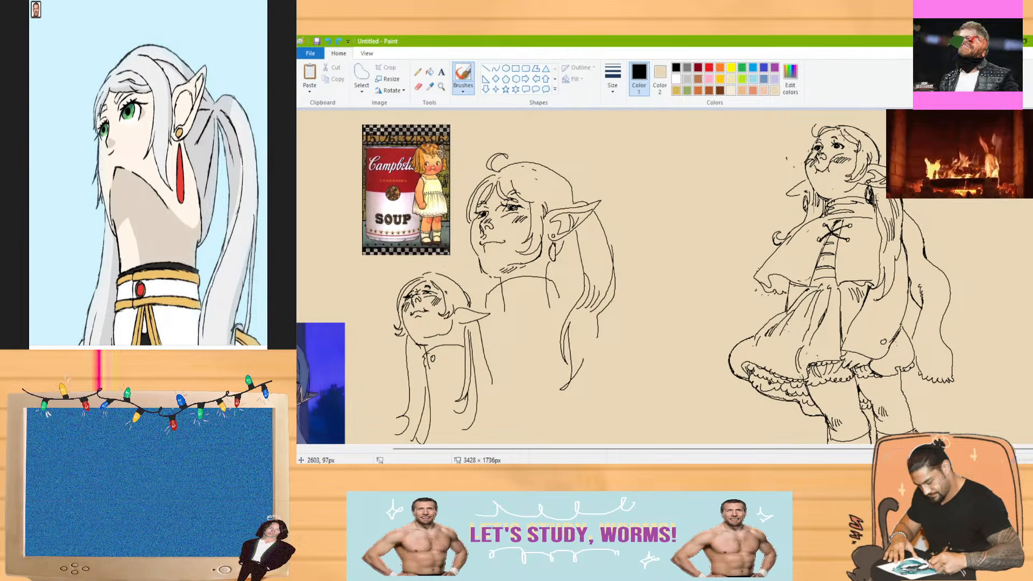
{"action": "left_click", "coordinate": [1026, 460]}
{"action": "left_click_drag", "start_coordinate": [701, 448], "coordinate": [952, 449]}
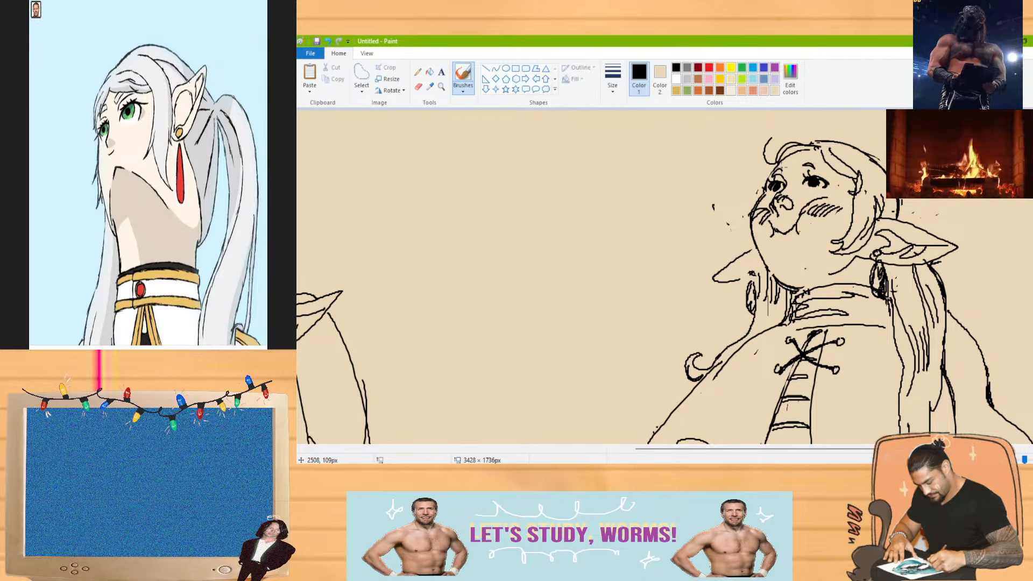
{"action": "key", "text": "ctrl+Page_Down"}
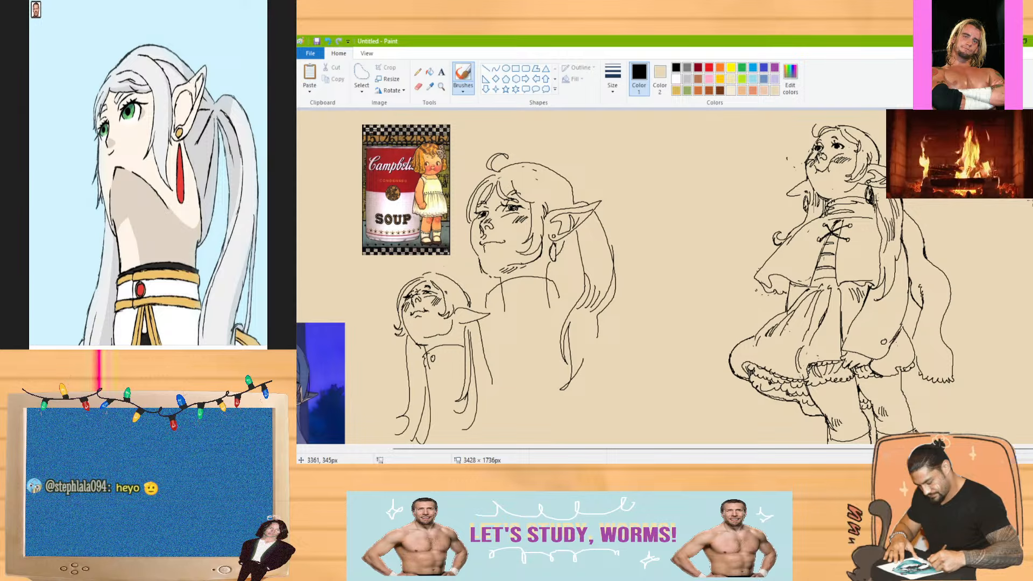
Set the brush to the canvas's beige for touching up the lines of the full-figure elf's face
{"action": "left_click", "coordinate": [1025, 460]}
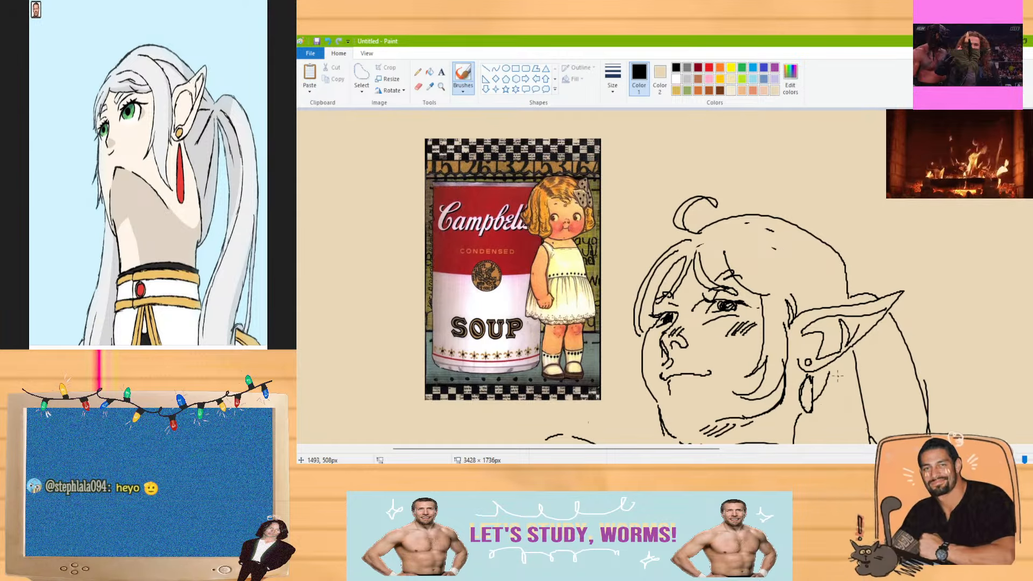
{"action": "left_click_drag", "start_coordinate": [689, 449], "coordinate": [885, 449]}
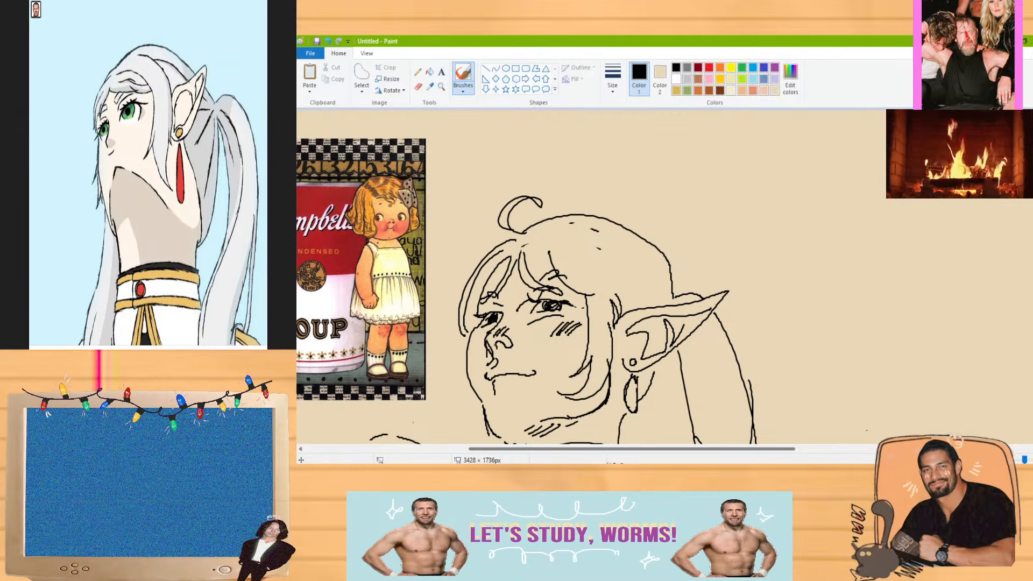
{"action": "mouse_move", "coordinate": [632, 449]}
{"action": "left_mouse_down"}
{"action": "mouse_move", "coordinate": [810, 449]}
{"action": "mouse_move", "coordinate": [632, 448]}
{"action": "mouse_move", "coordinate": [799, 449]}
{"action": "left_mouse_up"}
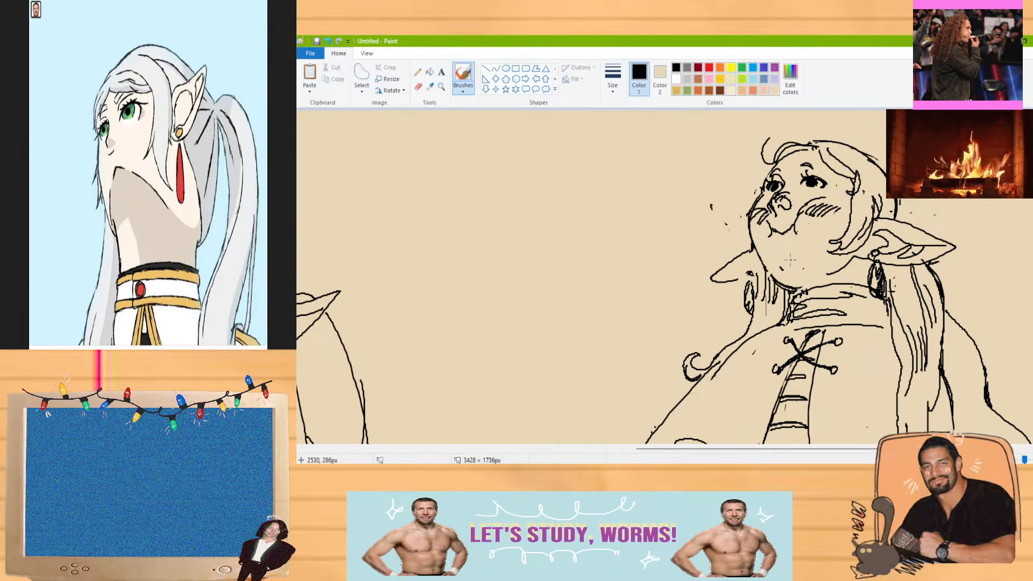
{"action": "mouse_move", "coordinate": [754, 449]}
{"action": "left_mouse_down"}
{"action": "mouse_move", "coordinate": [589, 449]}
{"action": "mouse_move", "coordinate": [779, 433]}
{"action": "left_mouse_up"}
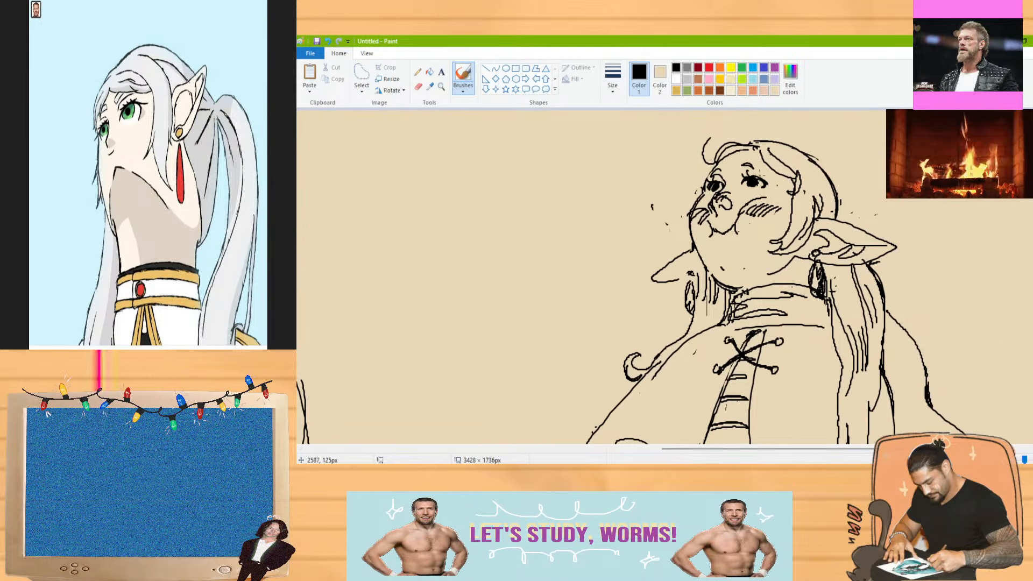
{"action": "left_click", "coordinate": [418, 86]}
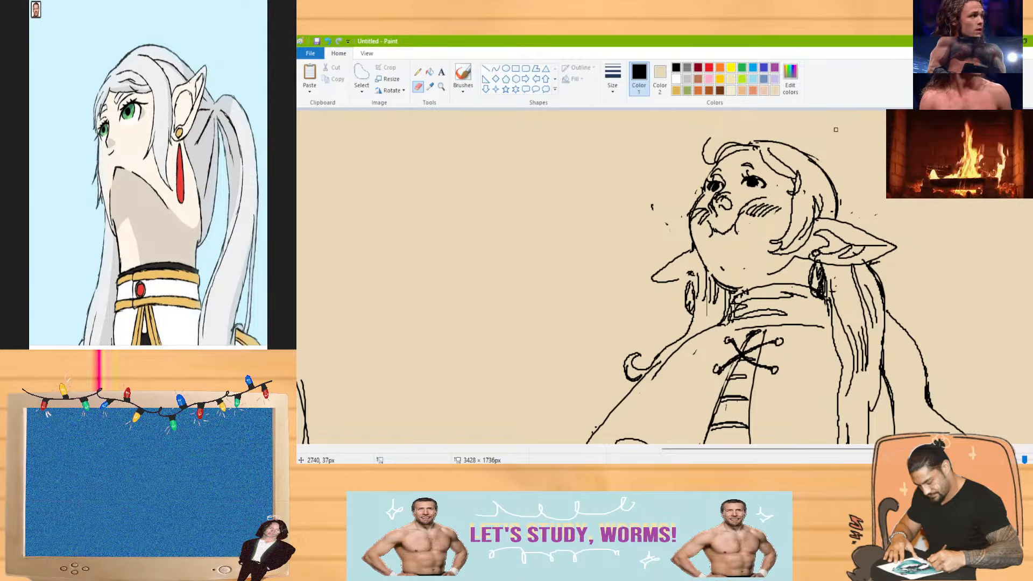
{"action": "left_click", "coordinate": [463, 75]}
{"action": "left_click", "coordinate": [731, 90]}
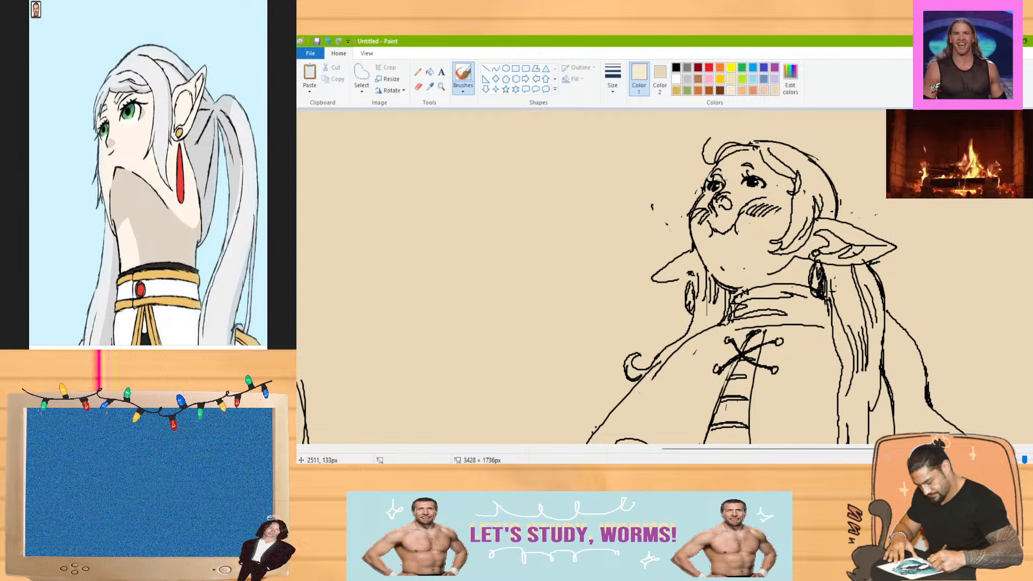
Flip the whole drawing horizontally to check the figure mirrored, and undo the flip
{"action": "scroll", "coordinate": [592, 277], "scroll_direction": "down", "scroll_amount": 3}
{"action": "scroll", "coordinate": [484, 242], "scroll_direction": "up", "scroll_amount": 3}
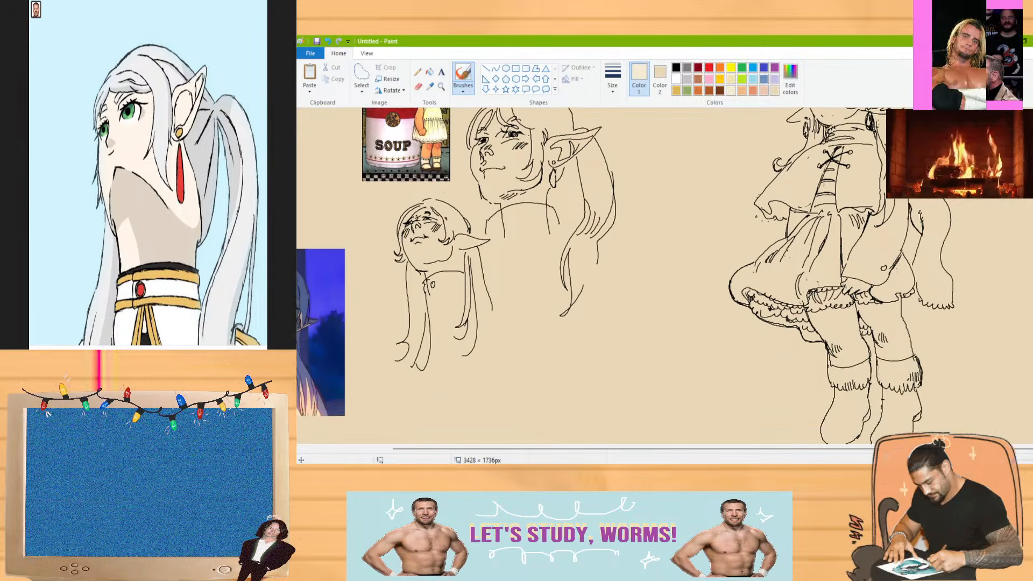
{"action": "scroll", "coordinate": [592, 277], "scroll_direction": "down", "scroll_amount": 3}
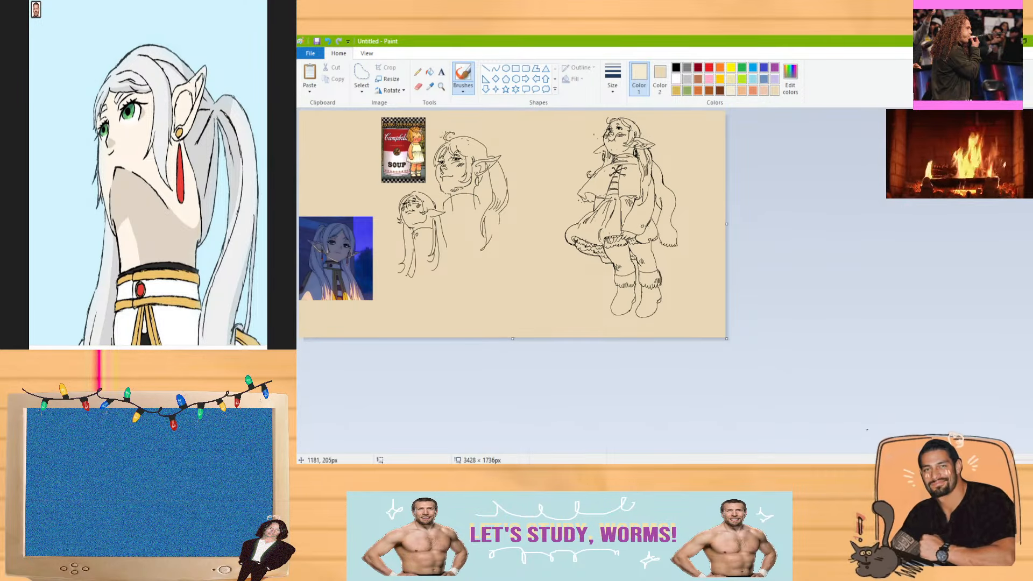
{"action": "left_click", "coordinate": [390, 90]}
{"action": "left_click", "coordinate": [385, 145]}
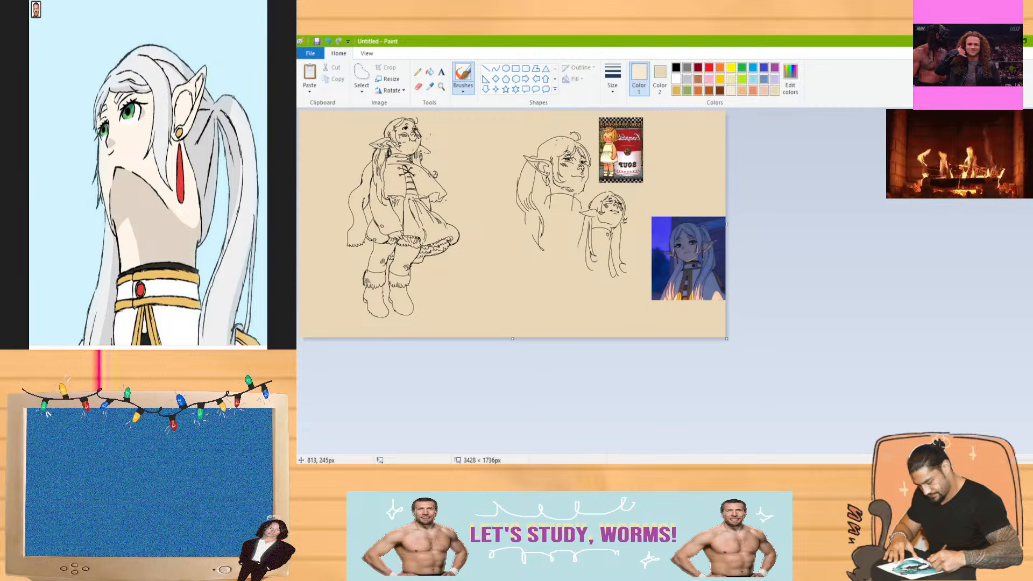
{"action": "key", "text": "ctrl+z"}
{"action": "scroll", "coordinate": [1025, 407], "scroll_direction": "up", "scroll_amount": 1}
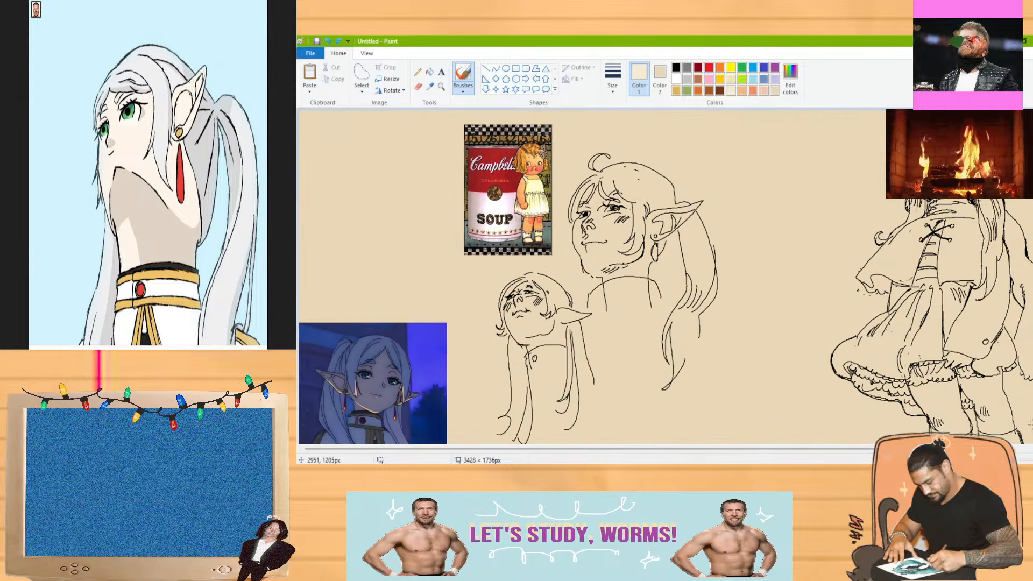
Add short black fold lines along the scarf's hanging tail, above its fringed end
{"action": "scroll", "coordinate": [667, 277], "scroll_direction": "right", "scroll_amount": 3}
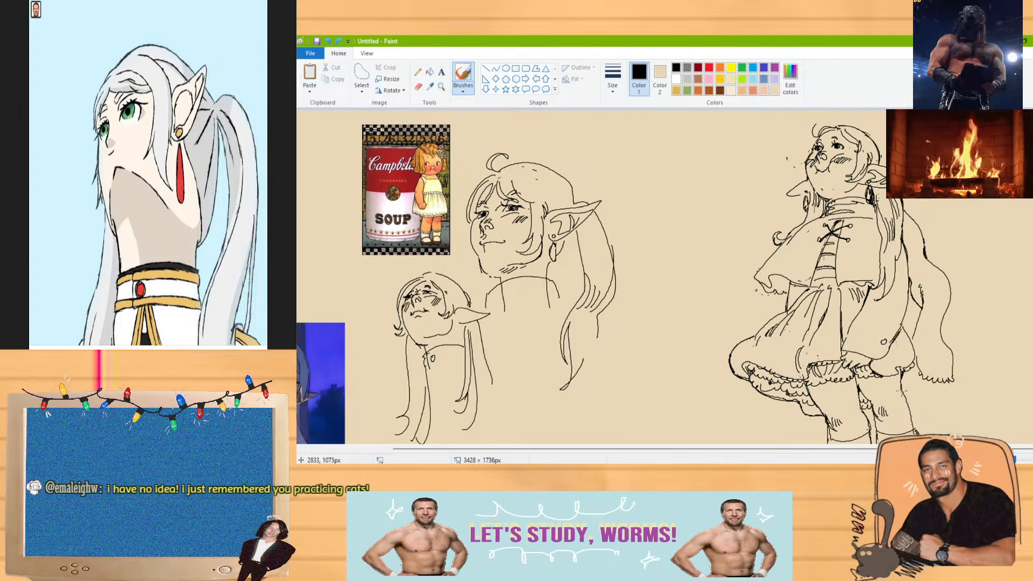
{"action": "scroll", "coordinate": [667, 277], "scroll_direction": "down", "scroll_amount": 2}
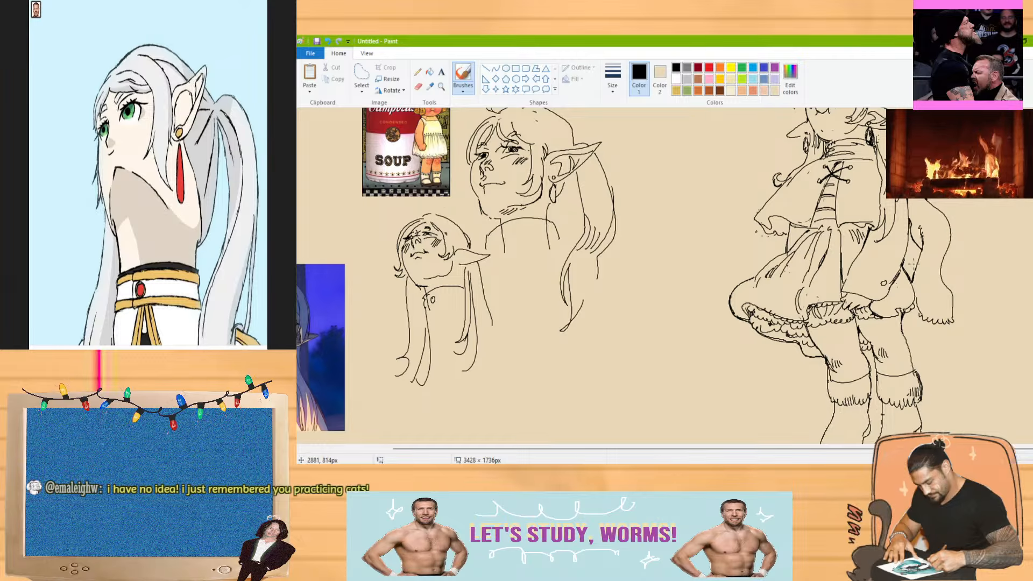
{"action": "scroll", "coordinate": [1024, 302], "scroll_direction": "down", "scroll_amount": 3}
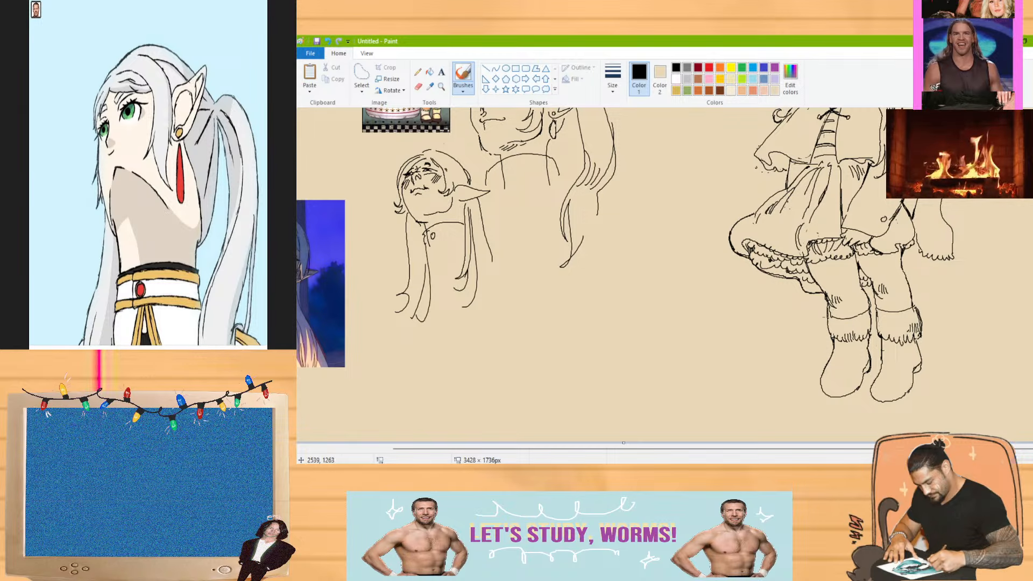
{"action": "scroll", "coordinate": [624, 277], "scroll_direction": "up", "scroll_amount": 5}
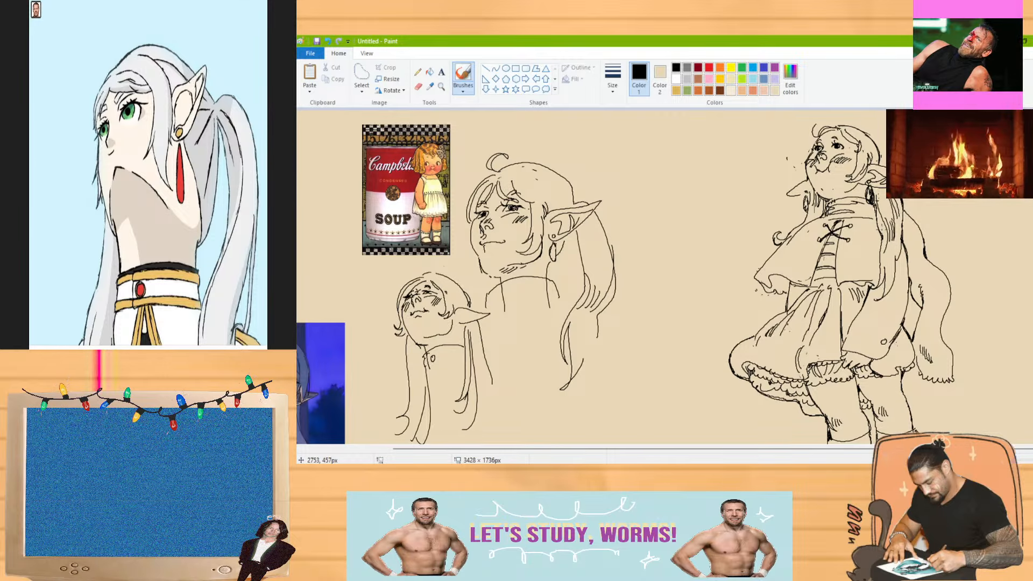
Erase the full-figure elf's right-hand eye and brow and redraw them in black with a dark pupil and lashes
{"action": "left_click", "coordinate": [1031, 460]}
{"action": "left_click_drag", "start_coordinate": [705, 448], "coordinate": [931, 432]}
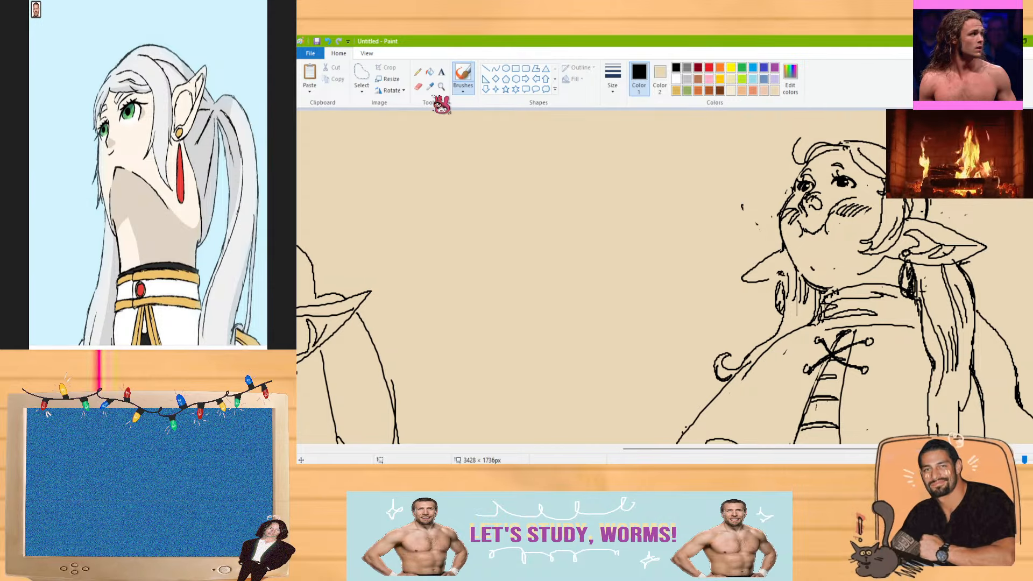
{"action": "left_click", "coordinate": [418, 86]}
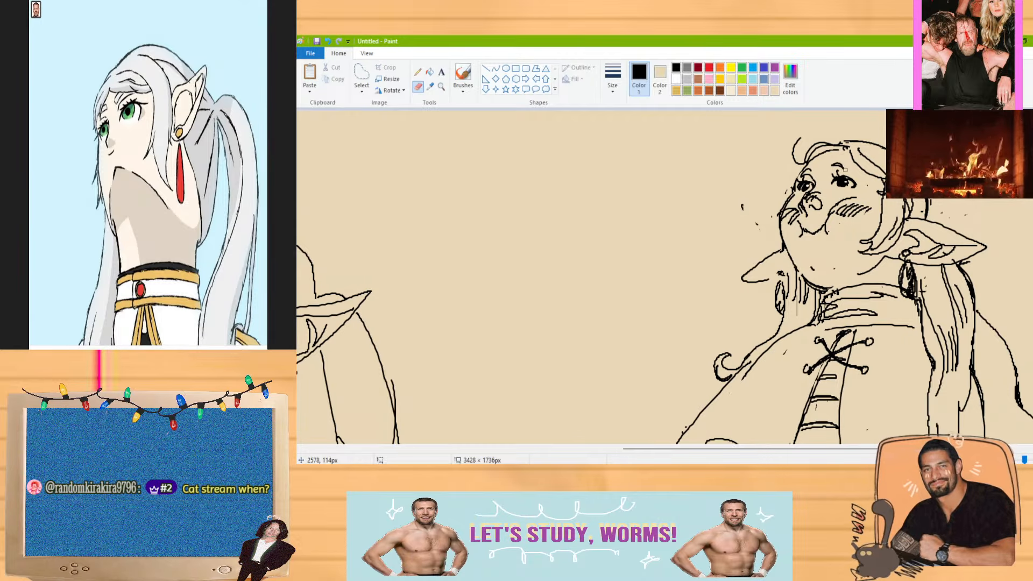
{"action": "mouse_move", "coordinate": [845, 169]}
{"action": "left_mouse_down"}
{"action": "mouse_move", "coordinate": [834, 167]}
{"action": "mouse_move", "coordinate": [846, 171]}
{"action": "left_mouse_up"}
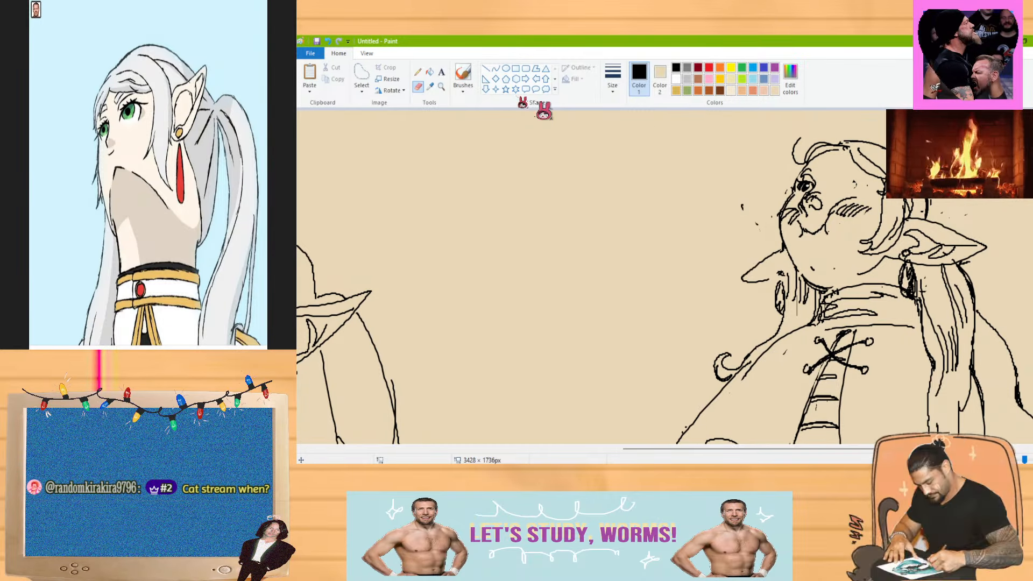
{"action": "left_click", "coordinate": [463, 75]}
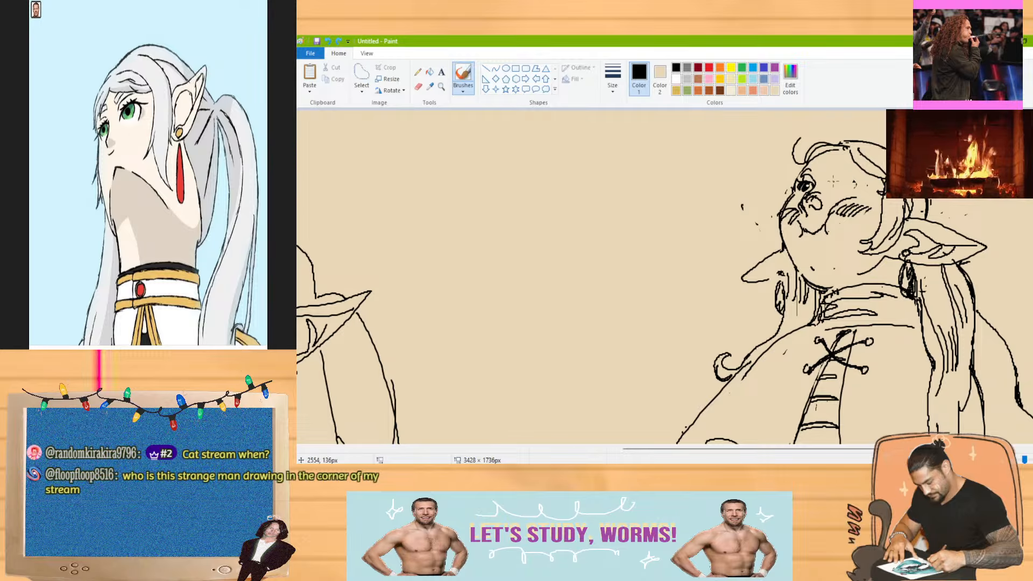
{"action": "left_click_drag", "start_coordinate": [838, 181], "coordinate": [841, 183]}
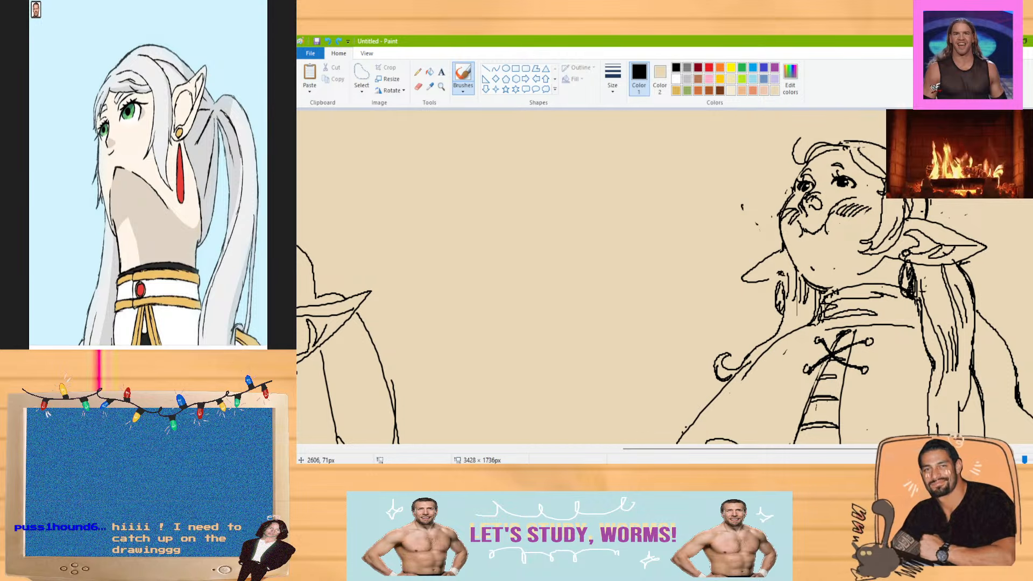
Erase the full-figure elf's left-hand eye and redraw it in black with its pupil, lashes and brow, undoing the strokes that miss
{"action": "left_click", "coordinate": [418, 86]}
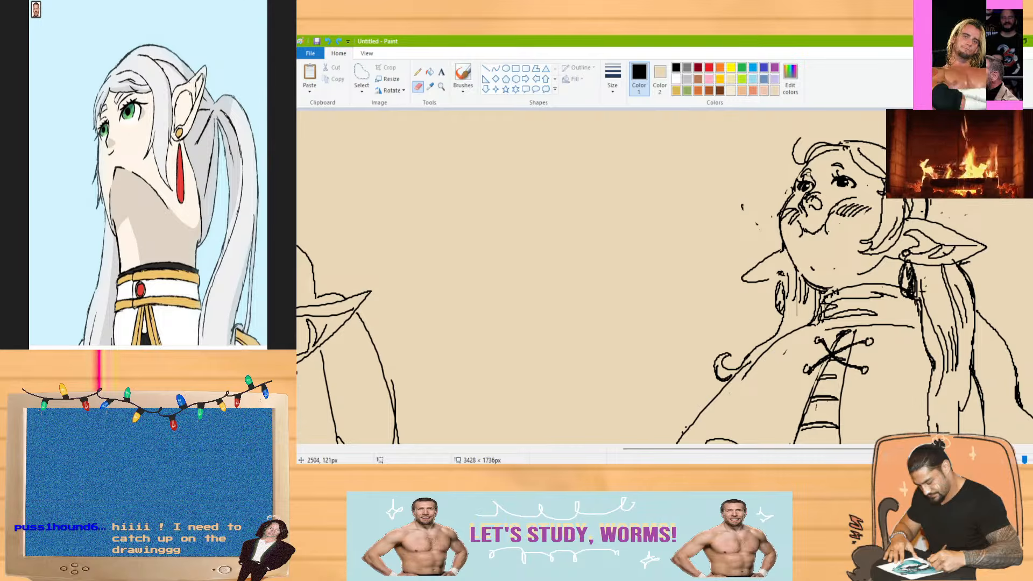
{"action": "left_click_drag", "start_coordinate": [808, 175], "coordinate": [802, 188]}
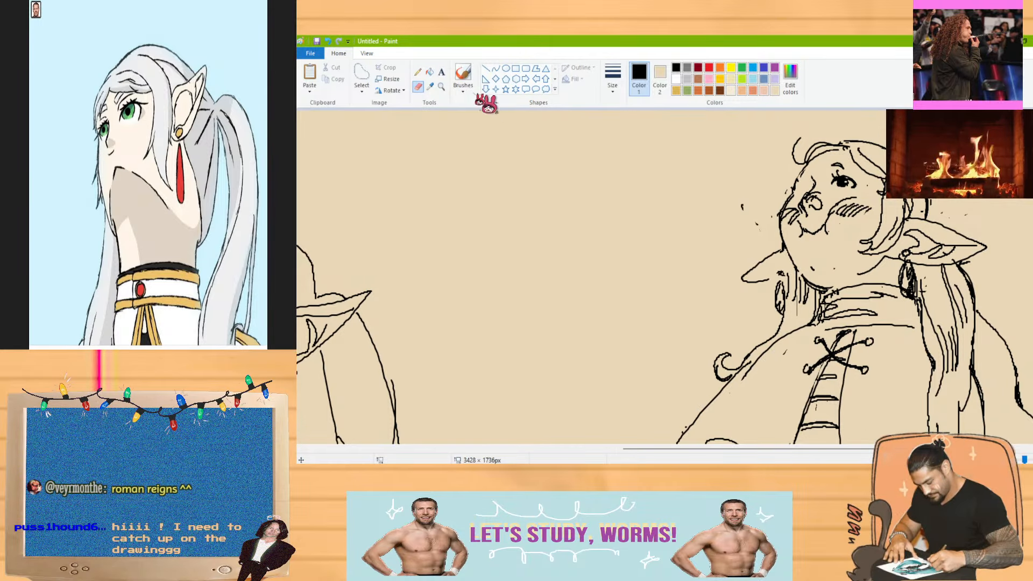
{"action": "left_click", "coordinate": [463, 75]}
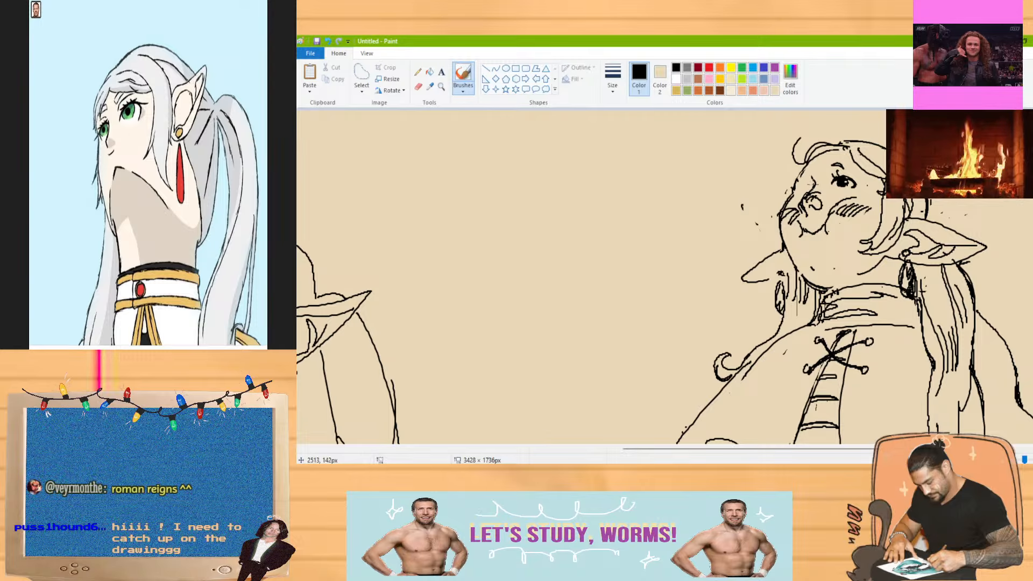
{"action": "mouse_move", "coordinate": [799, 193]}
{"action": "left_mouse_down"}
{"action": "mouse_move", "coordinate": [812, 186]}
{"action": "mouse_move", "coordinate": [805, 191]}
{"action": "left_mouse_up"}
{"action": "key", "text": "ctrl+z"}
{"action": "key", "text": "ctrl+z"}
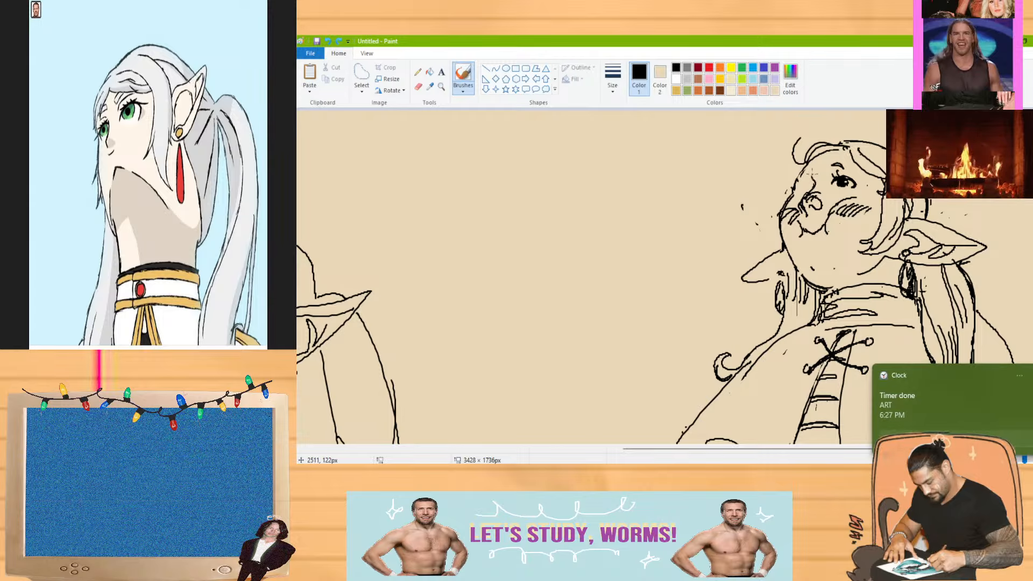
{"action": "left_click", "coordinate": [1031, 376]}
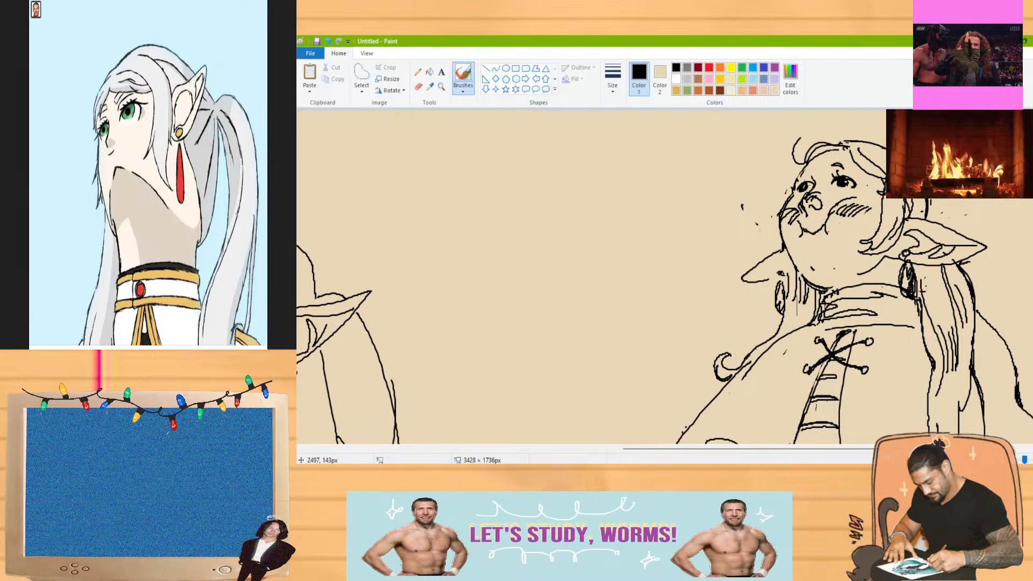
{"action": "mouse_move", "coordinate": [801, 178]}
{"action": "left_mouse_down"}
{"action": "mouse_move", "coordinate": [809, 192]}
{"action": "mouse_move", "coordinate": [804, 180]}
{"action": "left_mouse_up"}
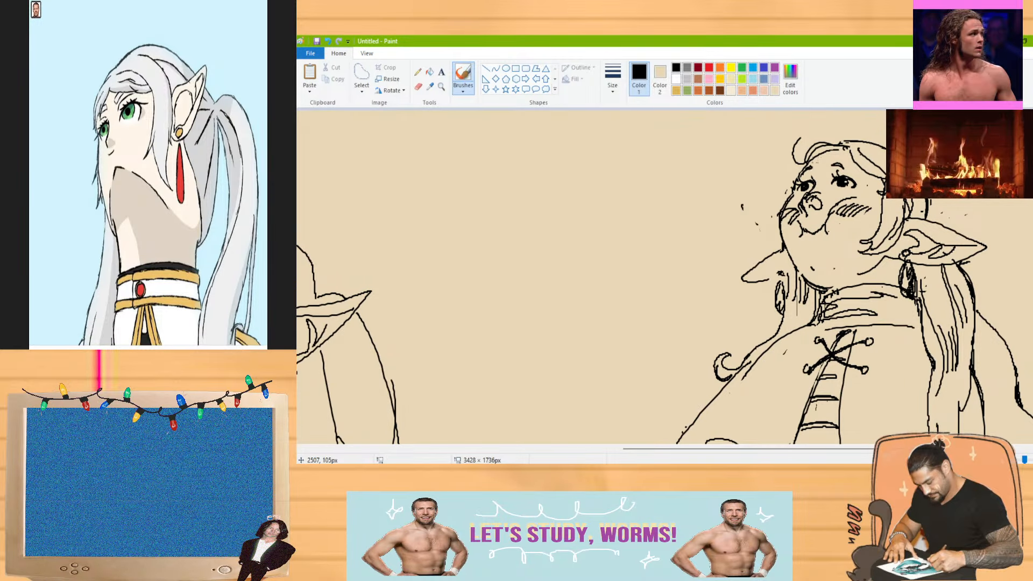
Mirror the drawing horizontally to review the redrawn eyes, and return it to its original orientation to view the whole figure
{"action": "left_click", "coordinate": [389, 91]}
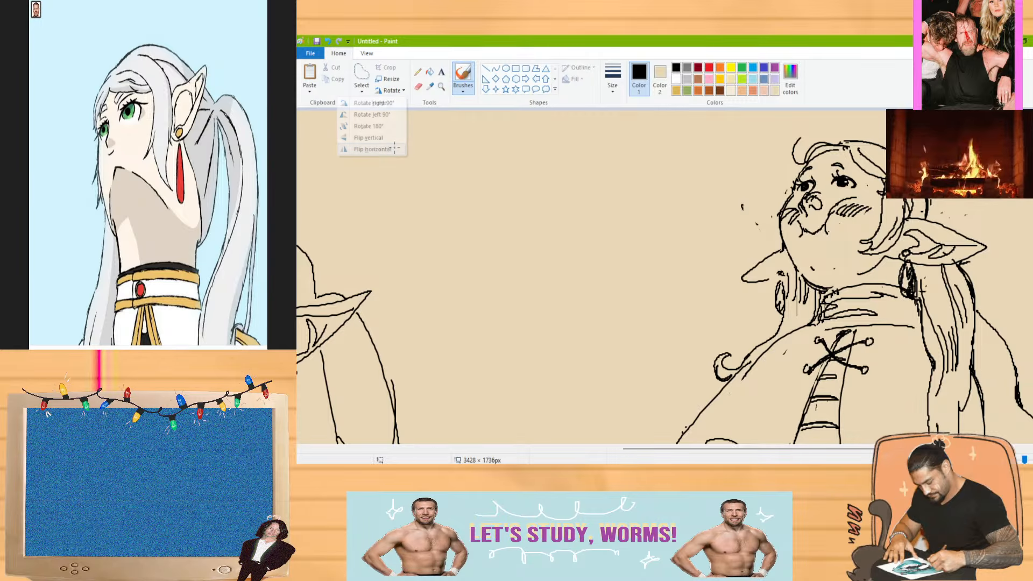
{"action": "left_click", "coordinate": [385, 153]}
{"action": "mouse_move", "coordinate": [727, 452]}
{"action": "left_mouse_down"}
{"action": "mouse_move", "coordinate": [468, 453]}
{"action": "mouse_move", "coordinate": [734, 453]}
{"action": "left_mouse_up"}
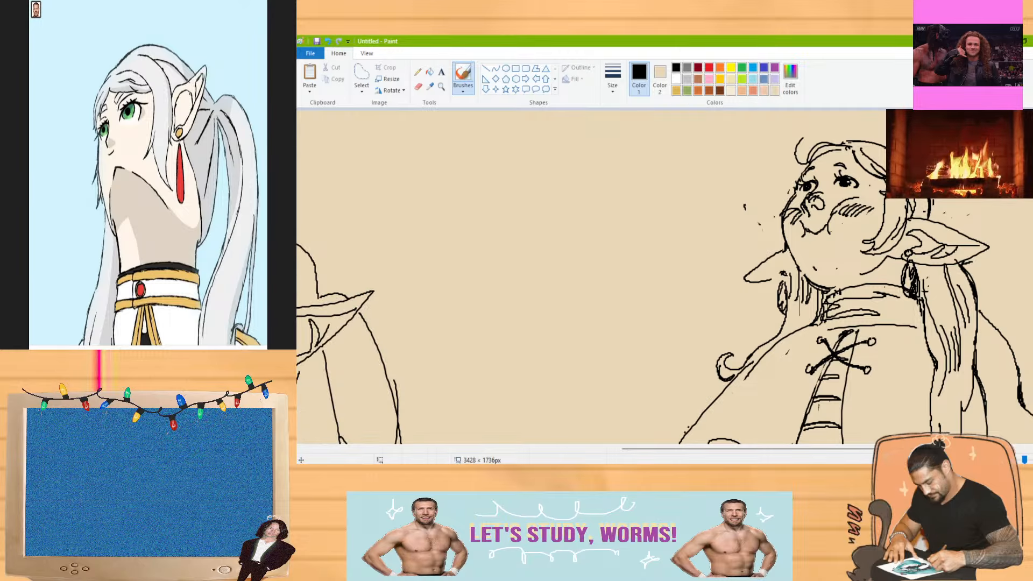
{"action": "mouse_move", "coordinate": [838, 448]}
{"action": "left_mouse_down"}
{"action": "mouse_move", "coordinate": [932, 449]}
{"action": "mouse_move", "coordinate": [877, 448]}
{"action": "left_mouse_up"}
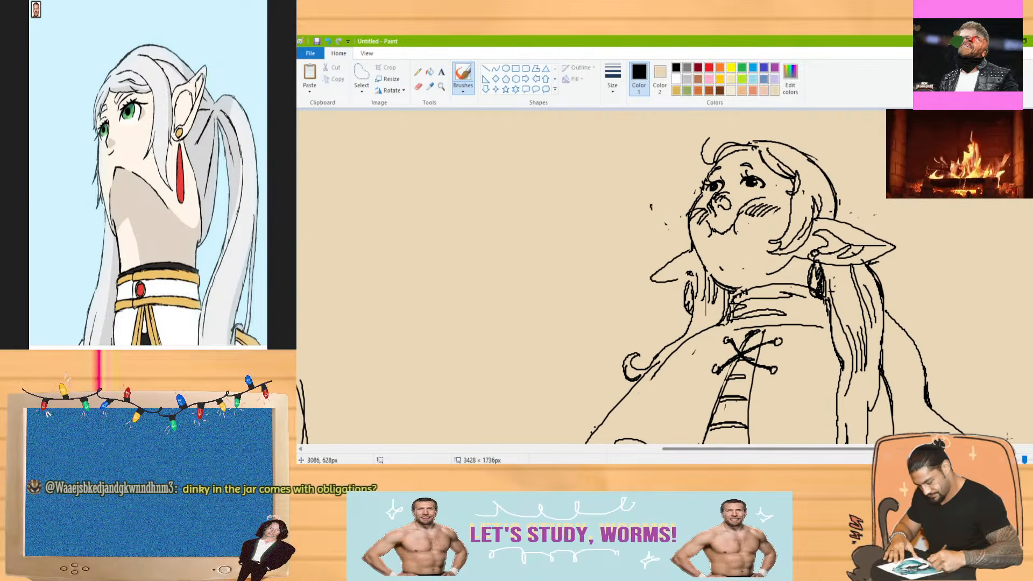
{"action": "left_click", "coordinate": [991, 459]}
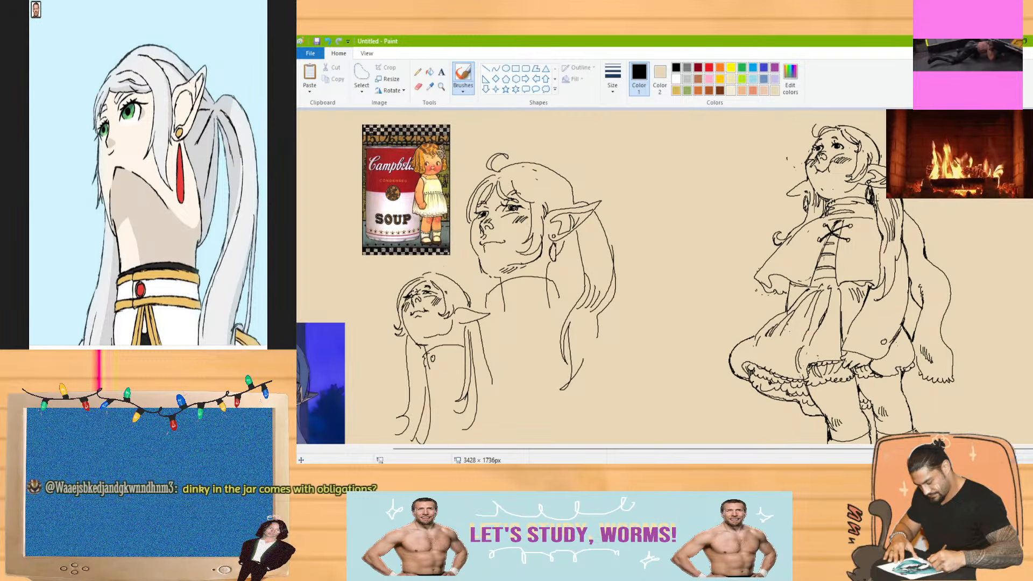
Examine the full-body elf drawing and the two elf head sketches, both close up and across the whole canvas
{"action": "scroll", "coordinate": [662, 277], "scroll_direction": "down", "scroll_amount": 3}
{"action": "scroll", "coordinate": [662, 277], "scroll_direction": "up", "scroll_amount": 3}
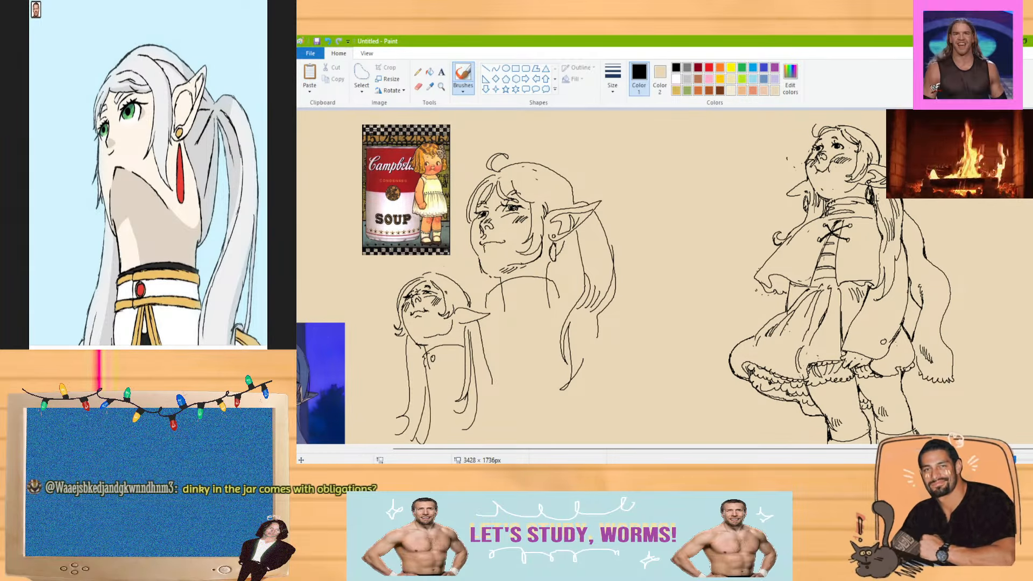
{"action": "key", "text": "alt+Tab"}
{"action": "scroll", "coordinate": [665, 277], "scroll_direction": "down", "scroll_amount": 1}
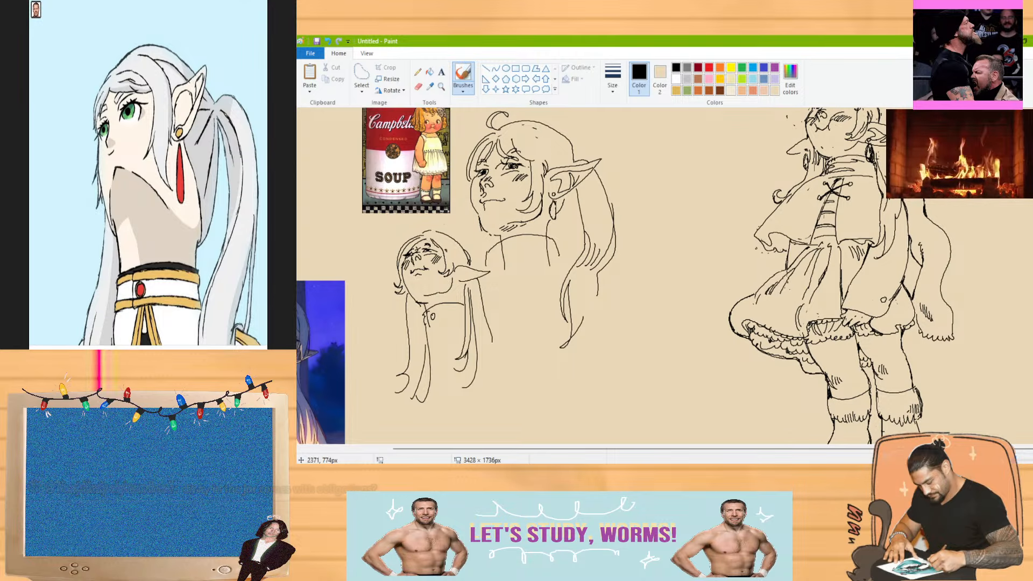
{"action": "left_click_drag", "start_coordinate": [781, 271], "coordinate": [755, 291]}
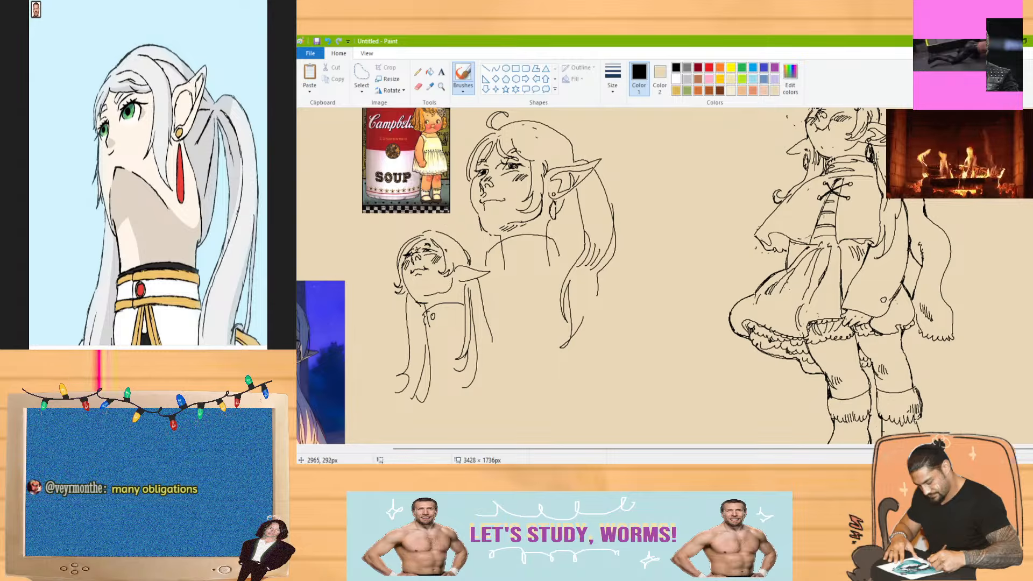
{"action": "scroll", "coordinate": [592, 274], "scroll_direction": "up", "scroll_amount": 2}
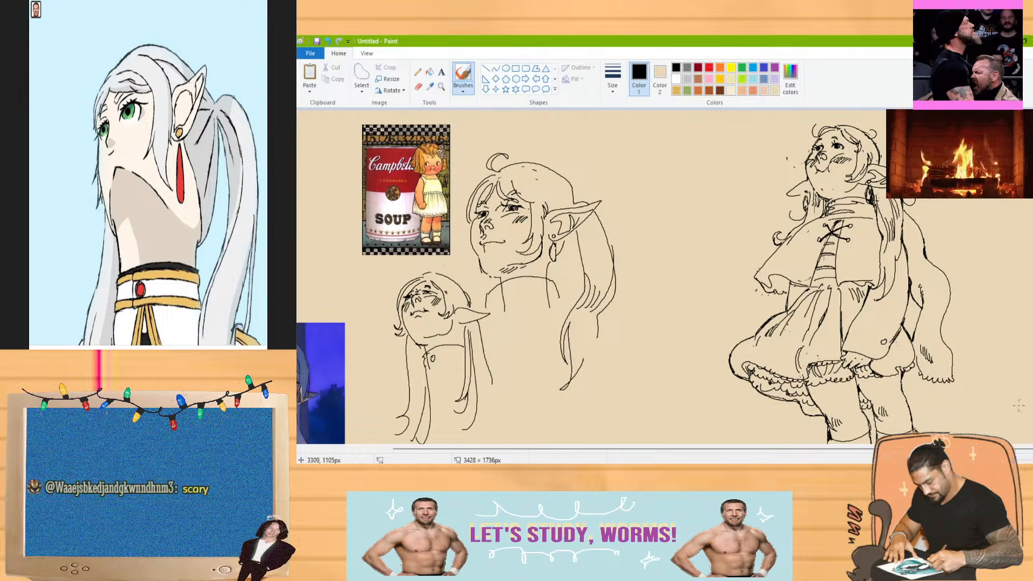
{"action": "left_click", "coordinate": [982, 460]}
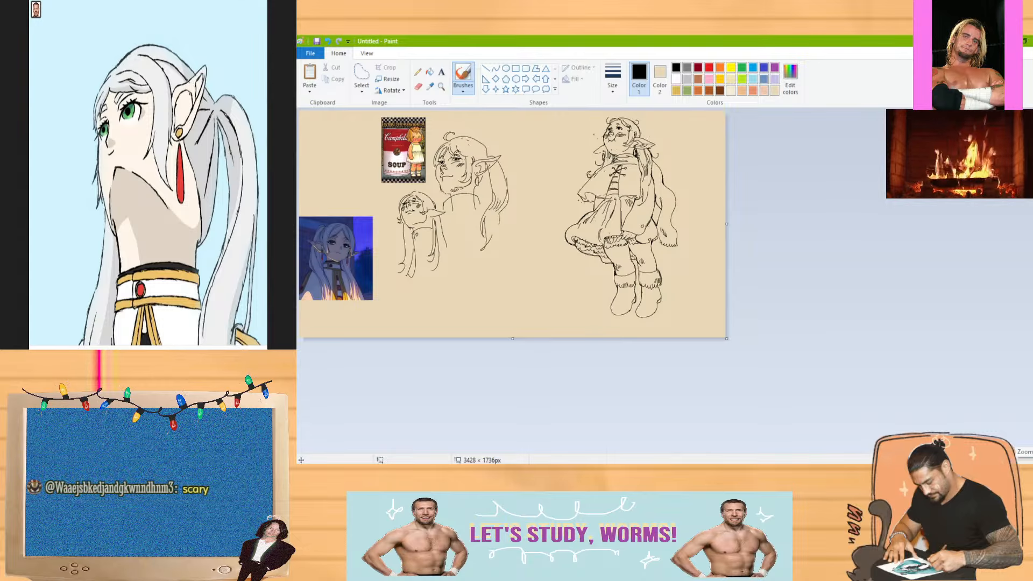
{"action": "left_click", "coordinate": [1025, 460]}
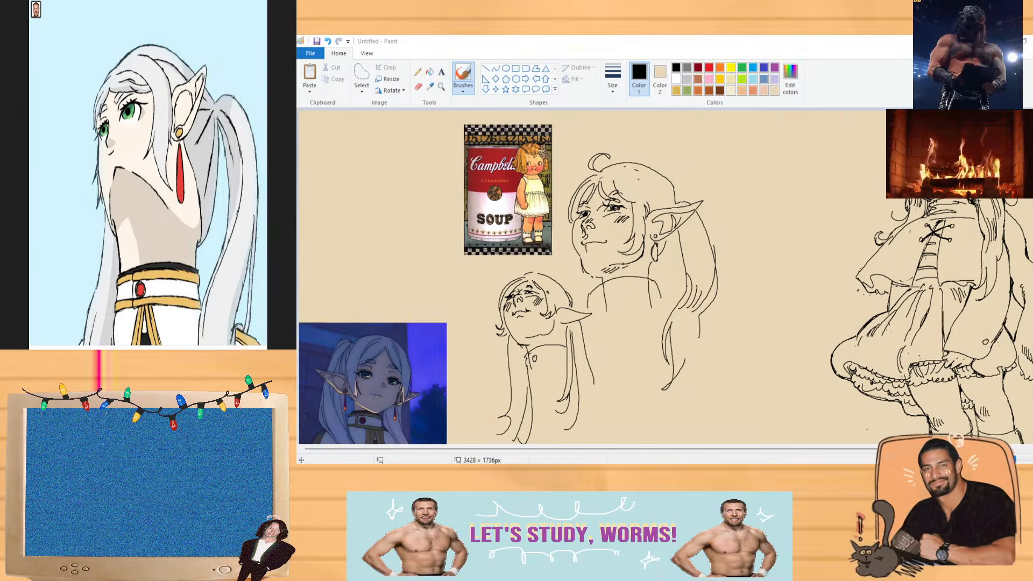
Switch to YouTube in the browser and bring up the Fly! Crush Gals VHS video from the liked videos
{"action": "key", "text": "alt+Tab"}
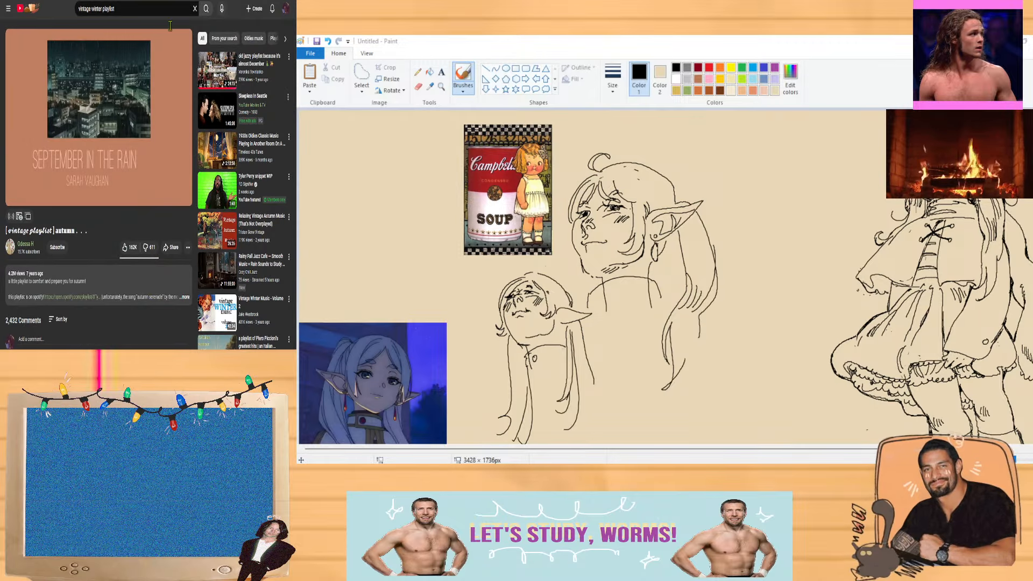
{"action": "left_click", "coordinate": [182, 82]}
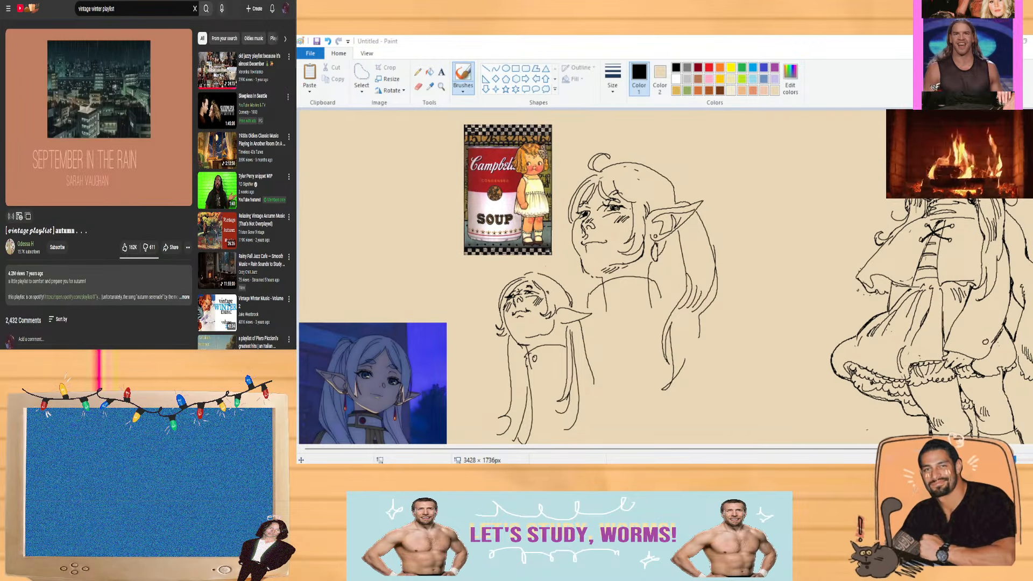
{"action": "left_click", "coordinate": [237, 1]}
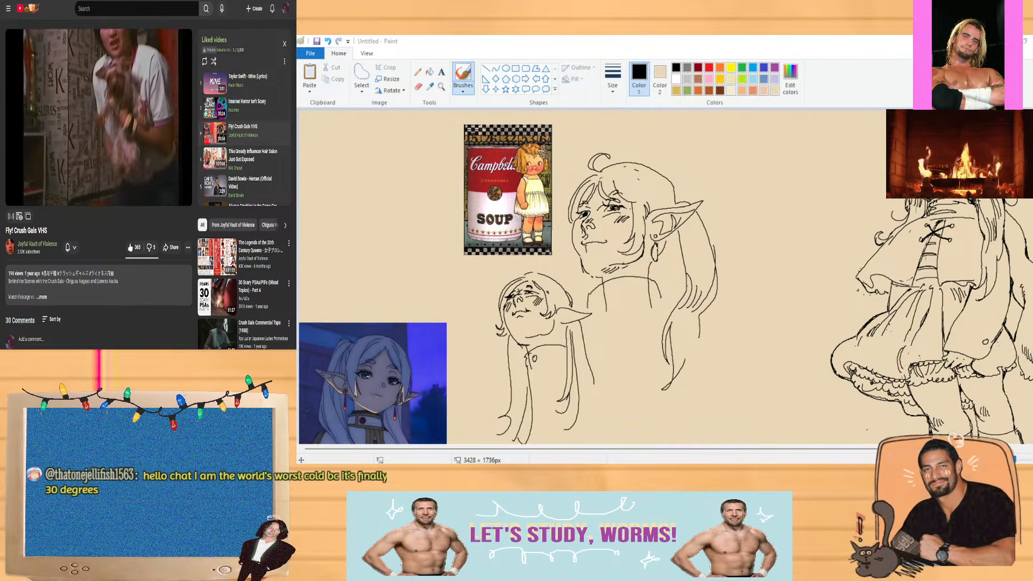
{"action": "key", "text": "alt+Tab"}
{"action": "key", "text": "alt+Tab"}
{"action": "left_click", "coordinate": [868, 430]}
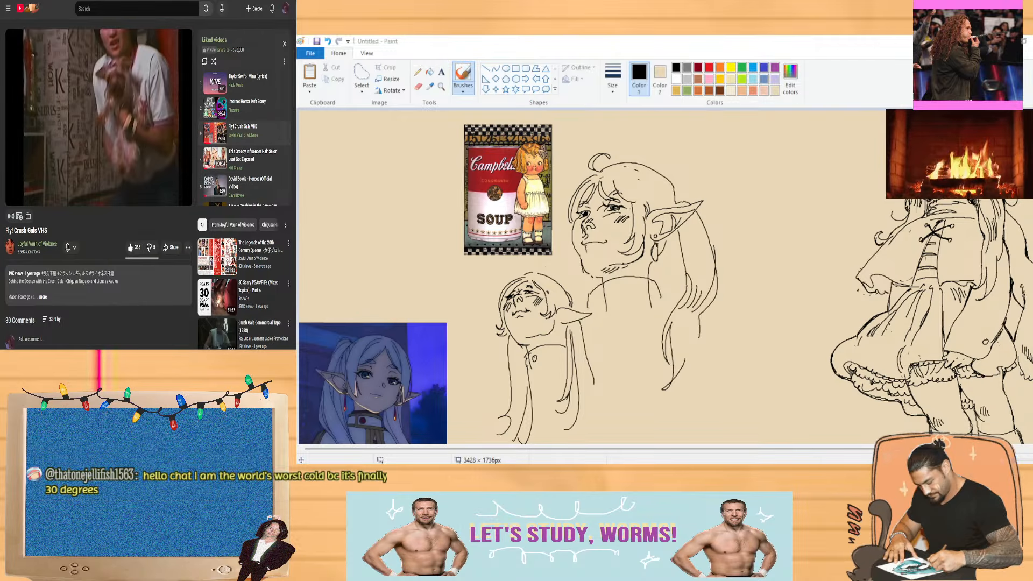
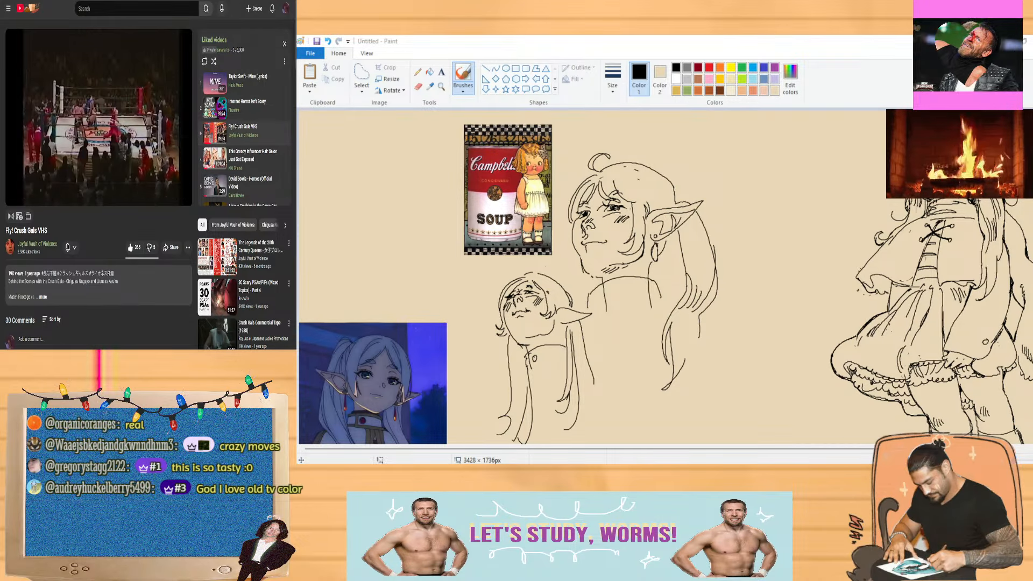
Return to the vintage autumn playlist video and resume its playback
{"action": "key", "text": "ctrl+Tab"}
{"action": "left_click", "coordinate": [106, 149]}
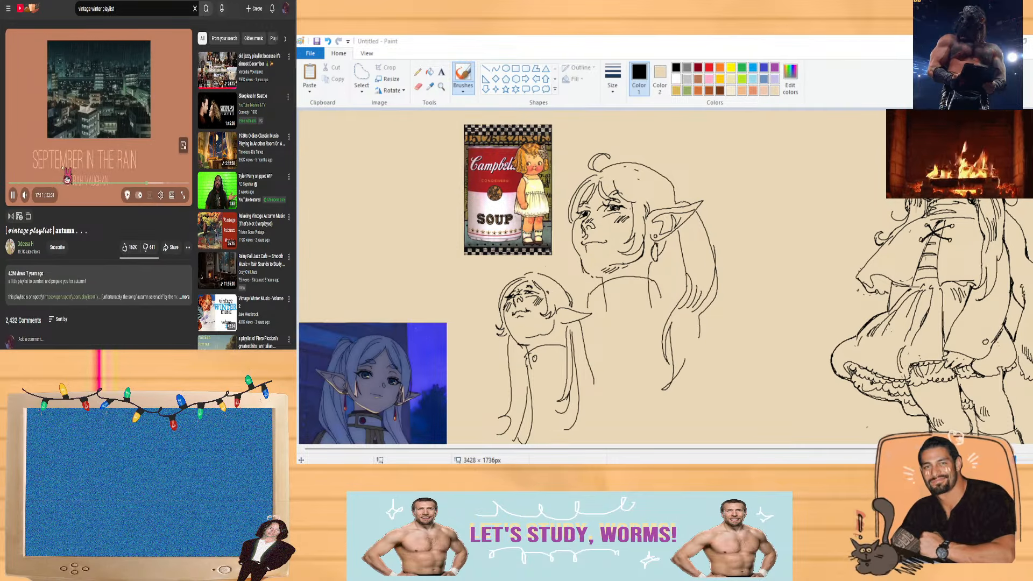
{"action": "mouse_move", "coordinate": [34, 197]}
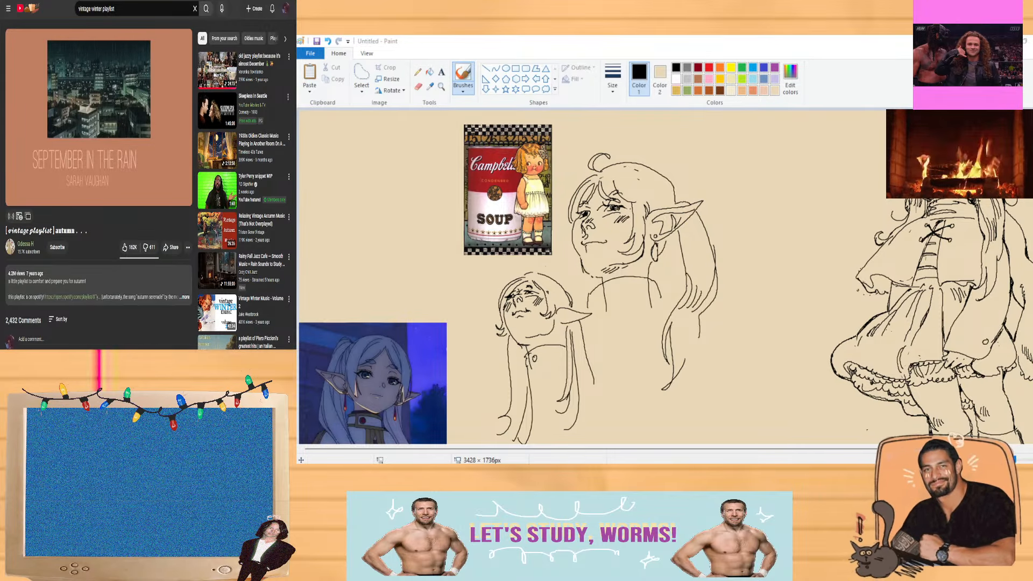
In Paint, erase the stray marks beside the full-body elf's face and switch back to the brush
{"action": "left_click_drag", "start_coordinate": [499, 449], "coordinate": [588, 448]}
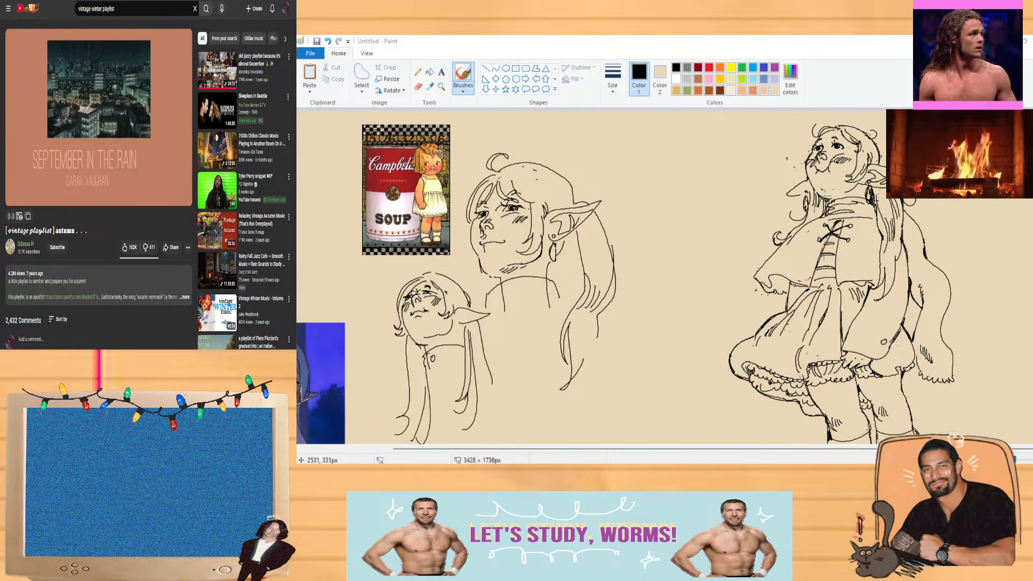
{"action": "left_click", "coordinate": [741, 166]}
{"action": "left_click", "coordinate": [418, 86]}
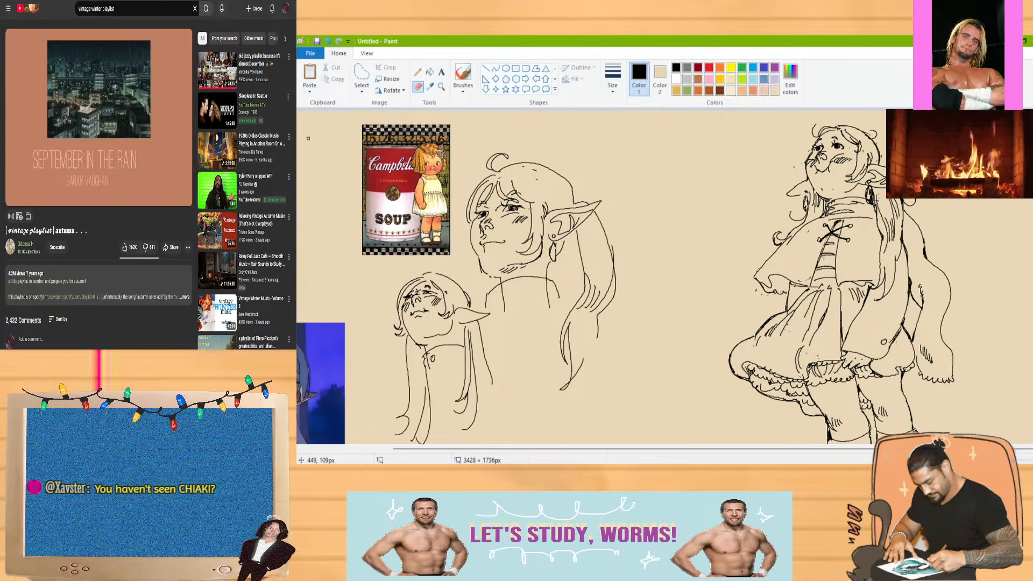
{"action": "key", "text": "alt+Tab"}
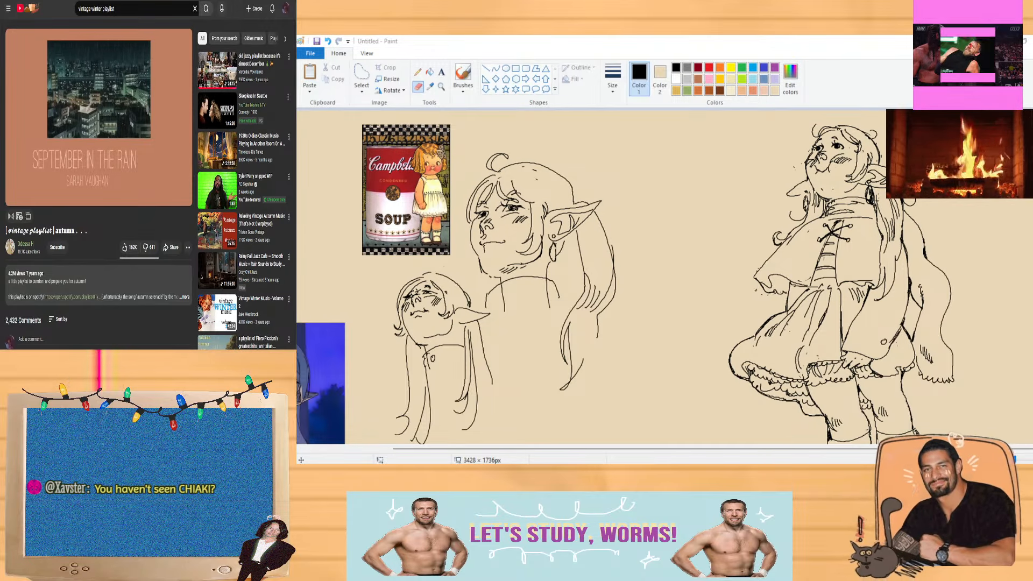
{"action": "left_click", "coordinate": [893, 342]}
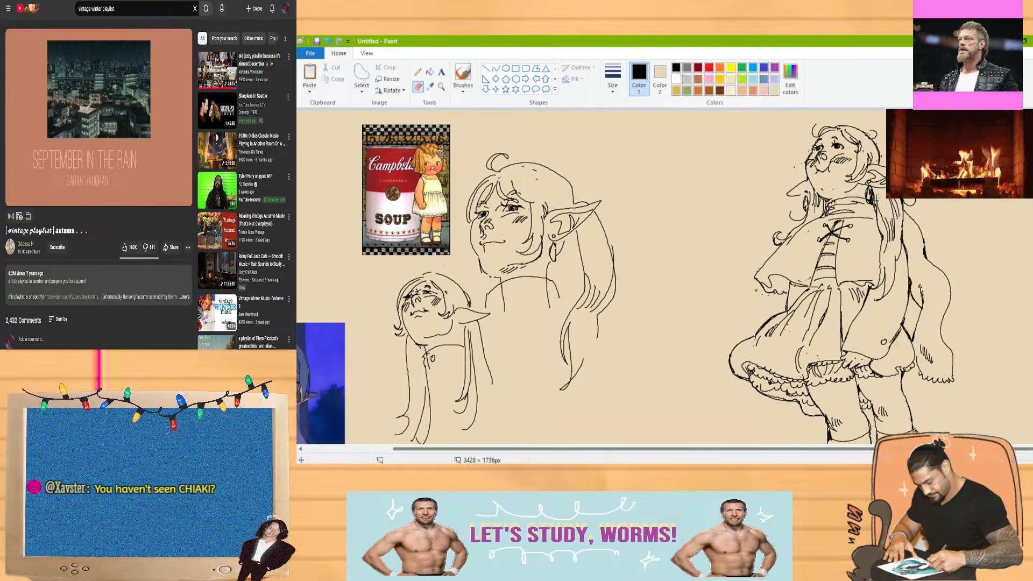
{"action": "scroll", "coordinate": [592, 269], "scroll_direction": "down", "scroll_amount": 3}
{"action": "scroll", "coordinate": [592, 269], "scroll_direction": "up", "scroll_amount": 2}
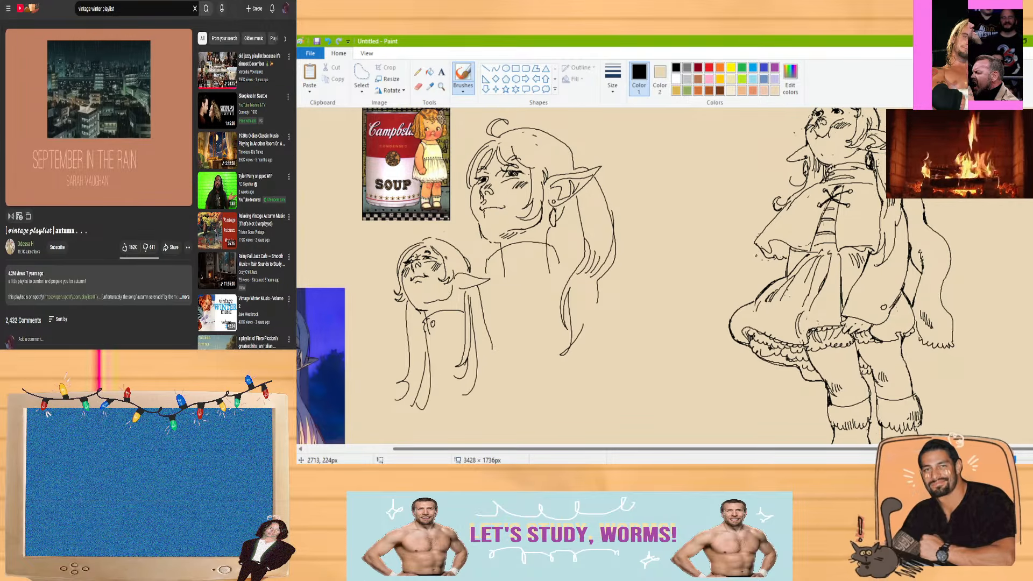
{"action": "scroll", "coordinate": [626, 275], "scroll_direction": "up", "scroll_amount": 2}
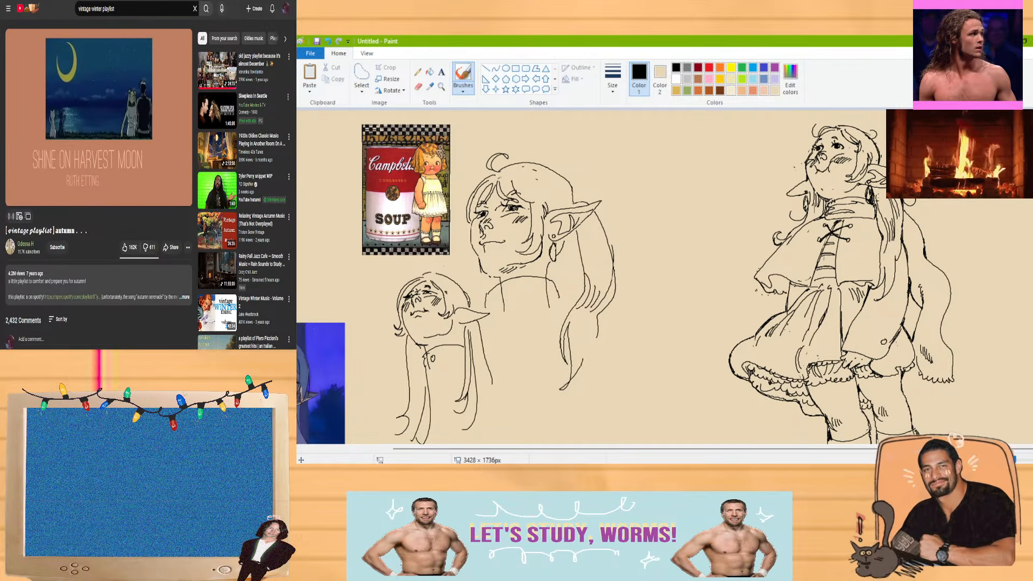
Paste the desktop screenshot onto the canvas and select the chat line with the doodle request, about 769 × 55 px
{"action": "key", "text": "alt+Tab"}
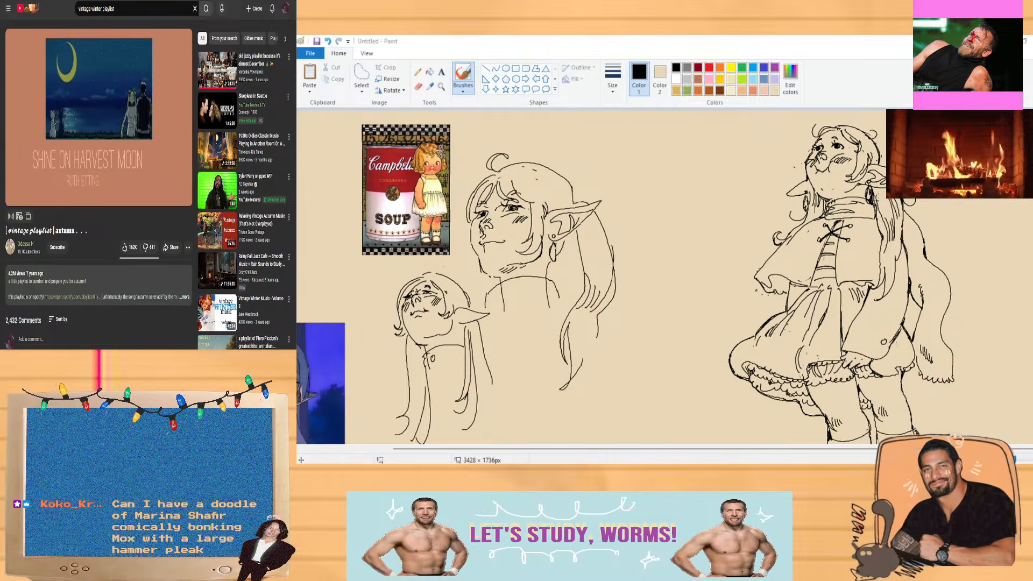
{"action": "left_click", "coordinate": [549, 329]}
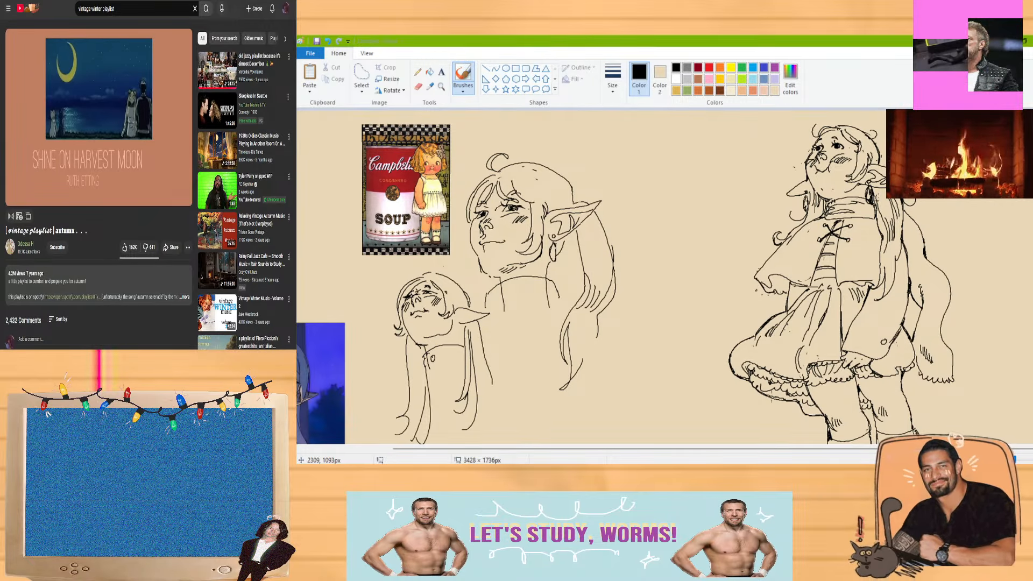
{"action": "left_click", "coordinate": [993, 460]}
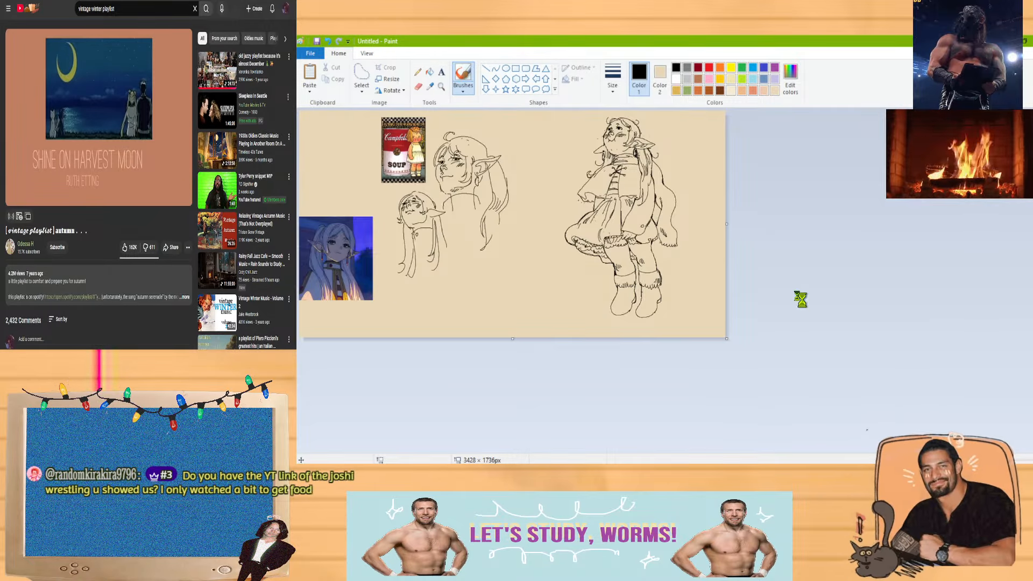
{"action": "key", "text": "ctrl+v"}
{"action": "left_click", "coordinate": [672, 301]}
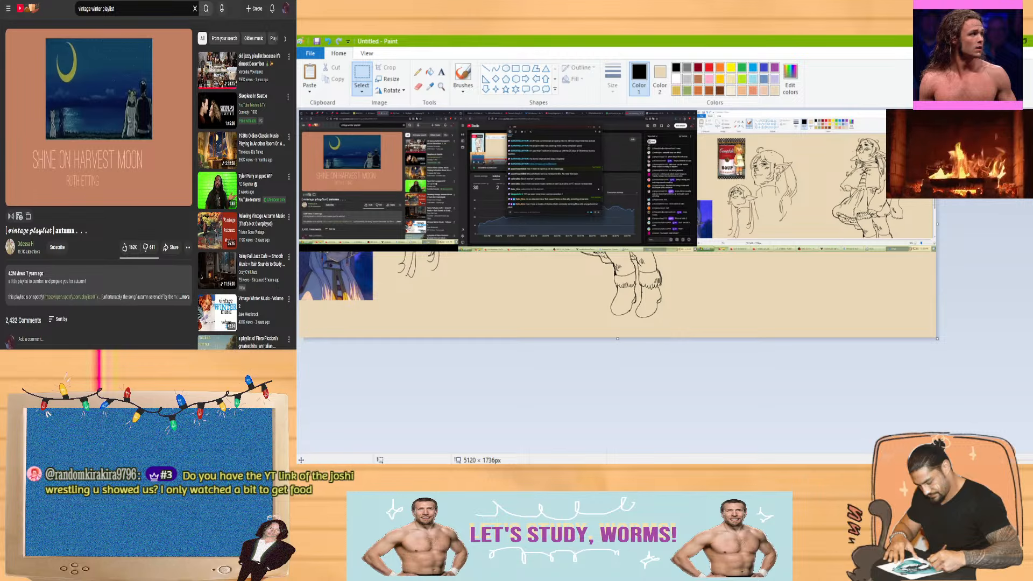
{"action": "scroll", "coordinate": [581, 433], "scroll_direction": "up", "scroll_amount": 1}
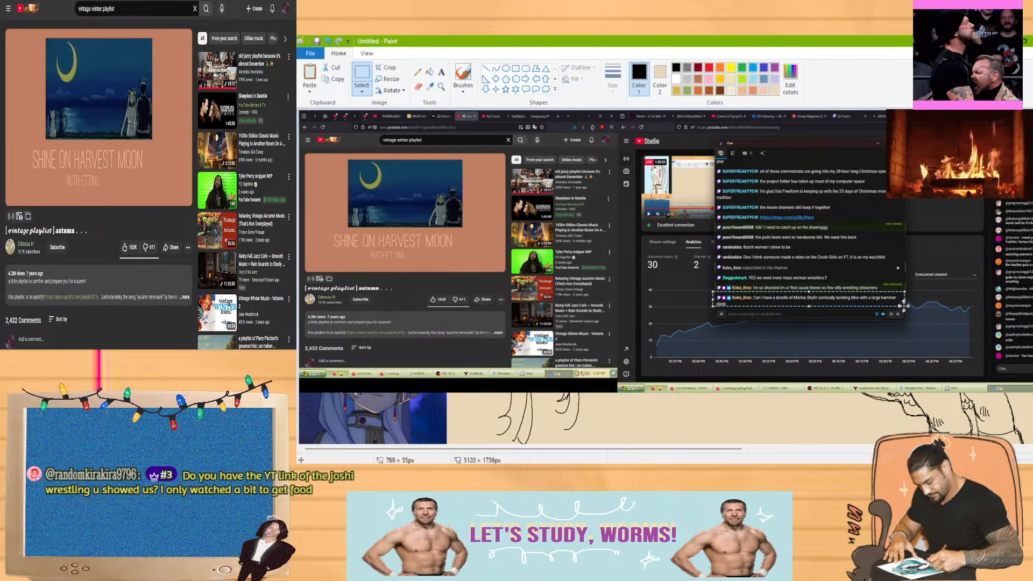
Undo the screenshot paste and place the cut-out doodle request strip in the empty area below the small head sketch
{"action": "key", "text": "ctrl+z"}
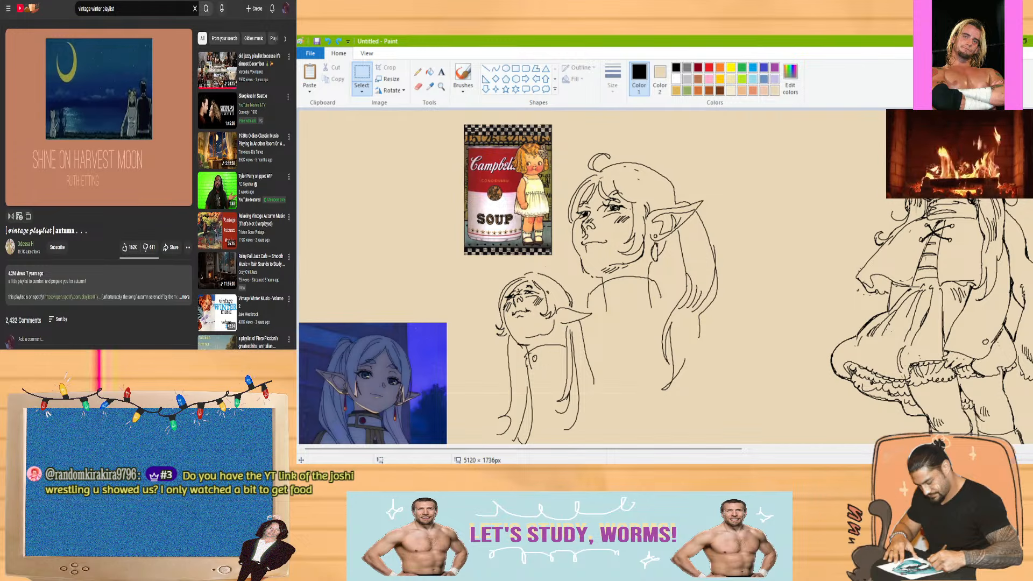
{"action": "key", "text": "ctrl+z"}
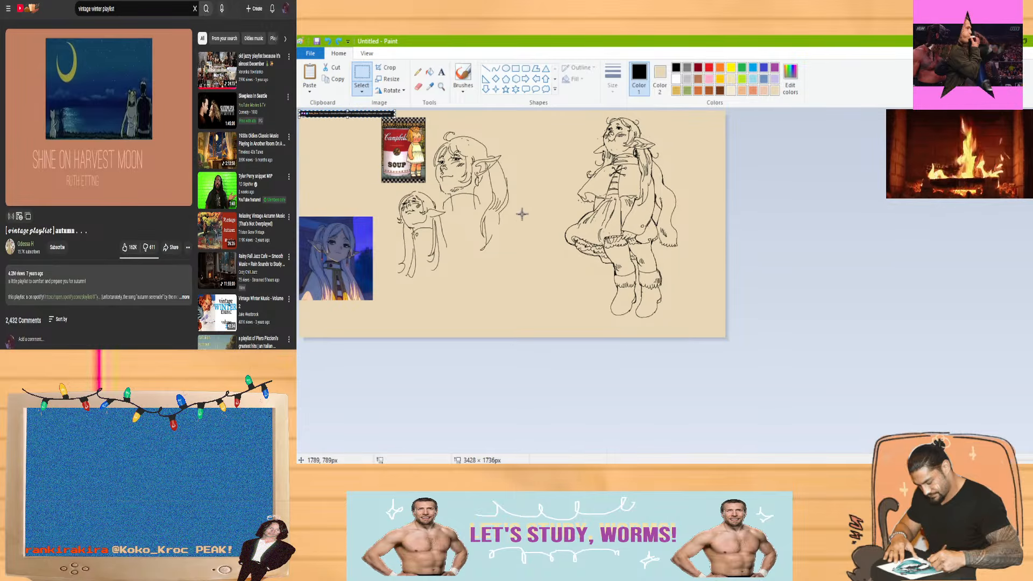
{"action": "left_click_drag", "start_coordinate": [392, 114], "coordinate": [463, 298]}
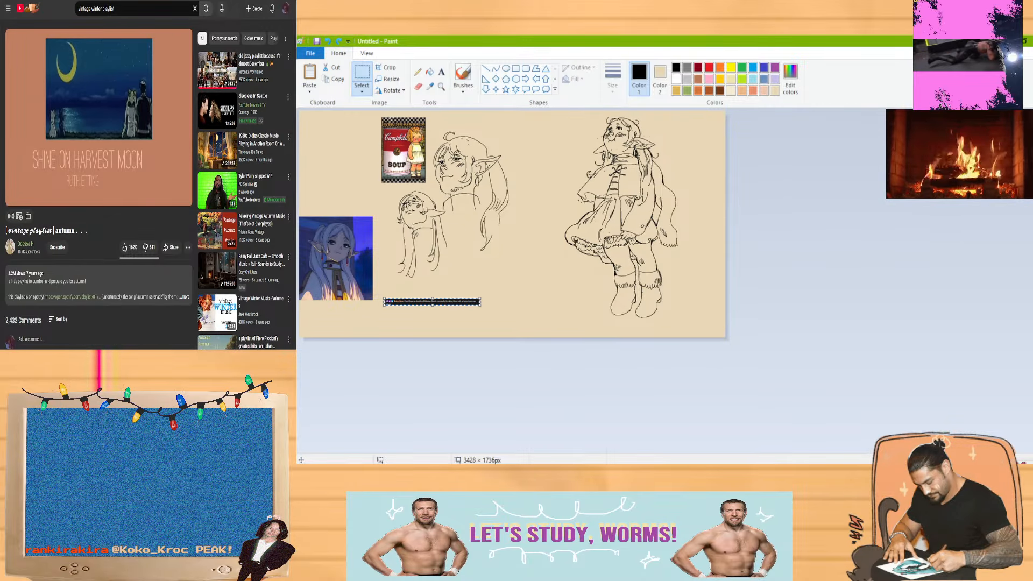
Switch to YouTube, bring up the share link for the Fly! Crush Gals VHS video, and dismiss the share dialog and Streamer.bot window
{"action": "key", "text": "alt+Tab"}
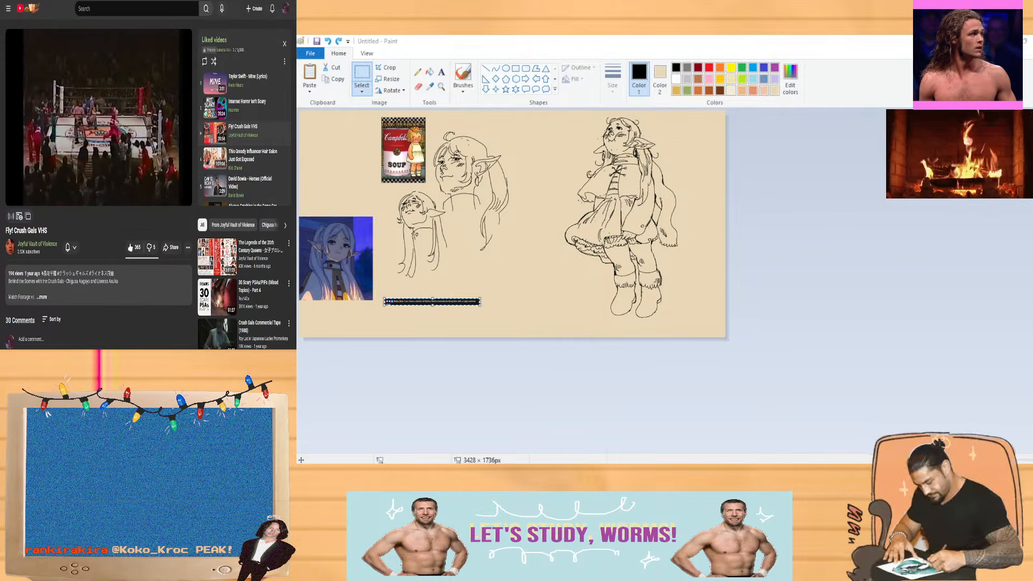
{"action": "left_click", "coordinate": [171, 248]}
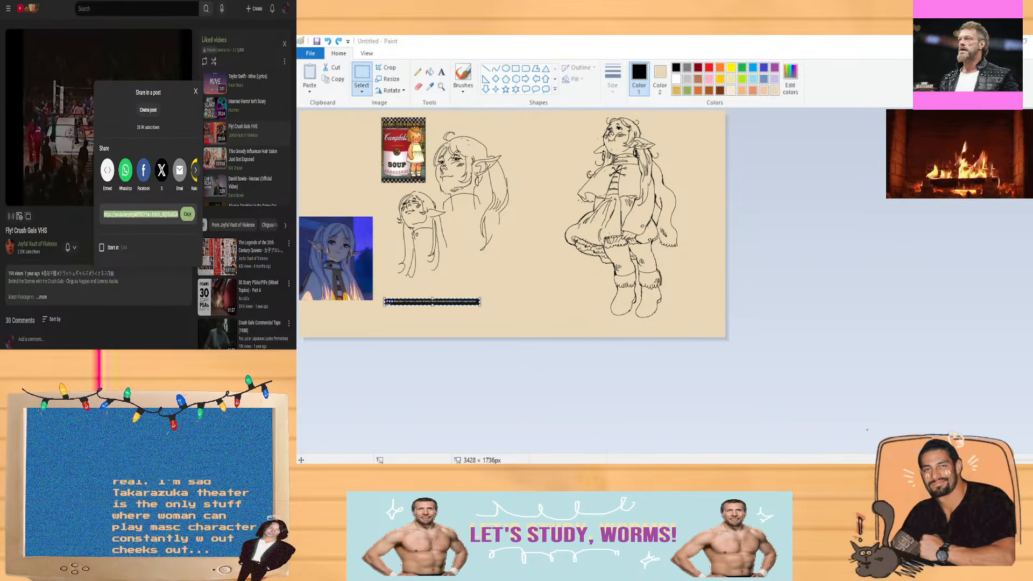
{"action": "key", "text": "alt+Tab"}
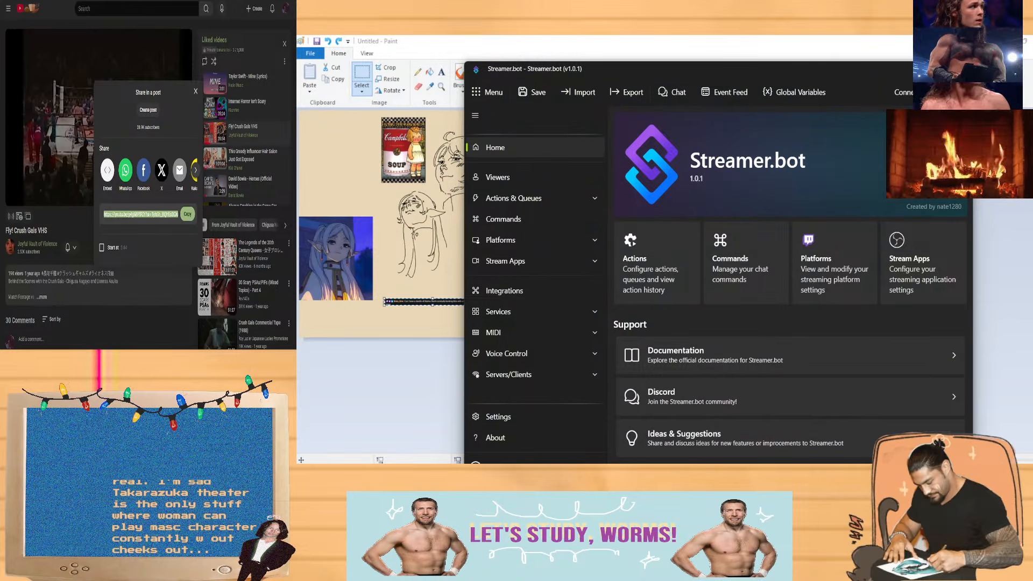
{"action": "left_click", "coordinate": [117, 335]}
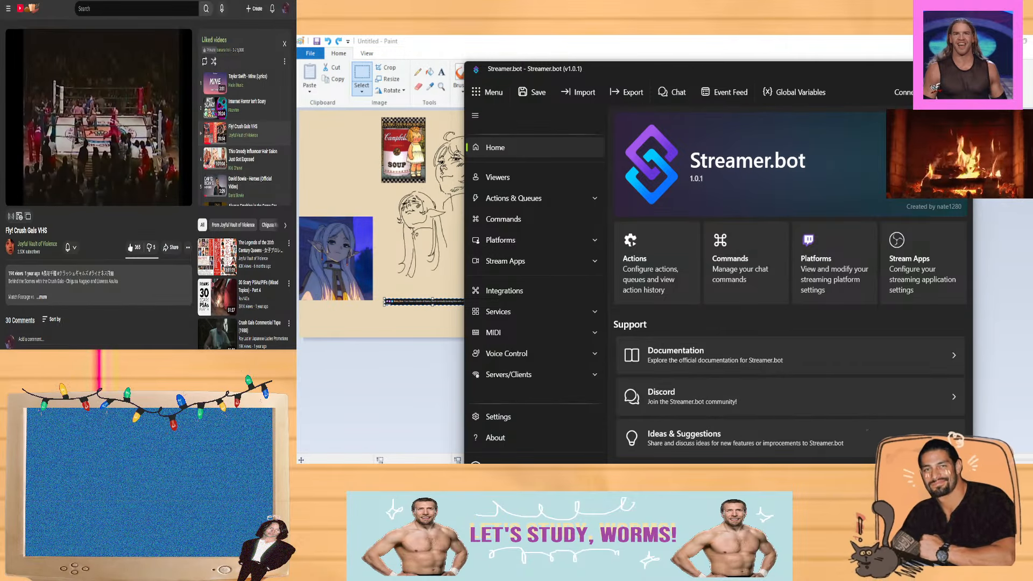
{"action": "left_click", "coordinate": [918, 69]}
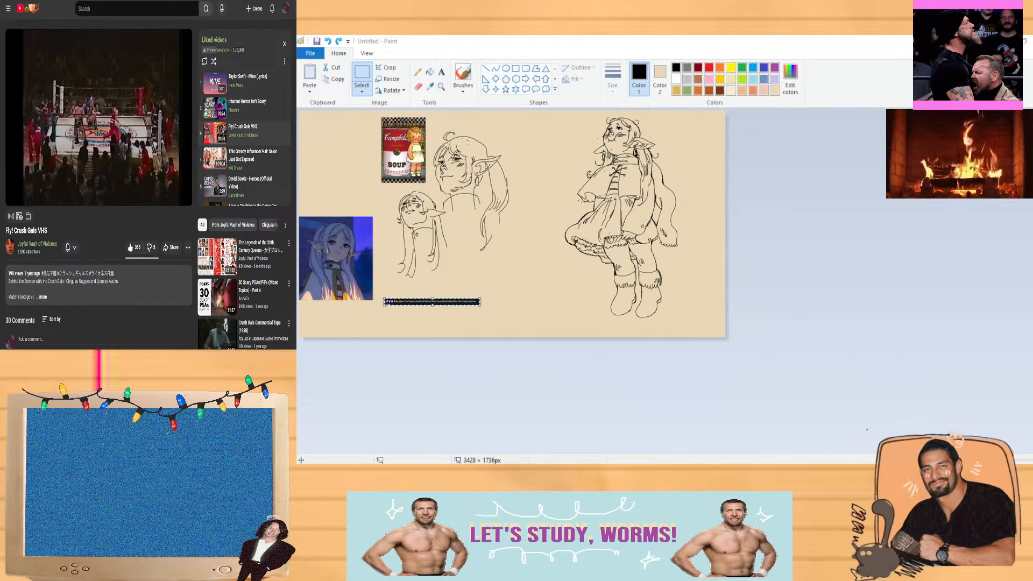
Switch to Paint and fix the pasted request strip in place by changing to the Brush tool
{"action": "left_click", "coordinate": [462, 78]}
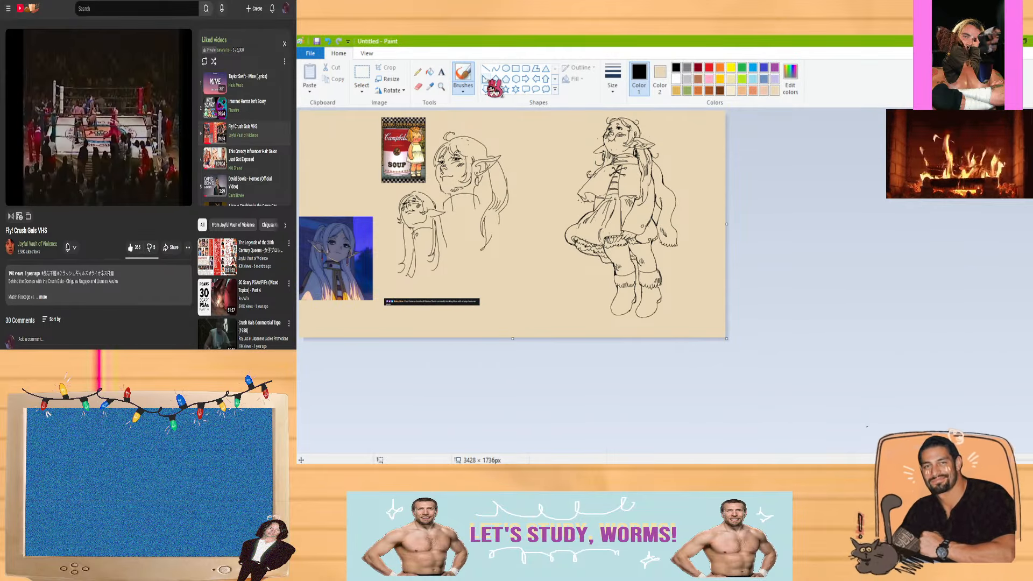
{"action": "left_click", "coordinate": [1024, 460]}
{"action": "left_click_drag", "start_coordinate": [909, 449], "coordinate": [998, 449]}
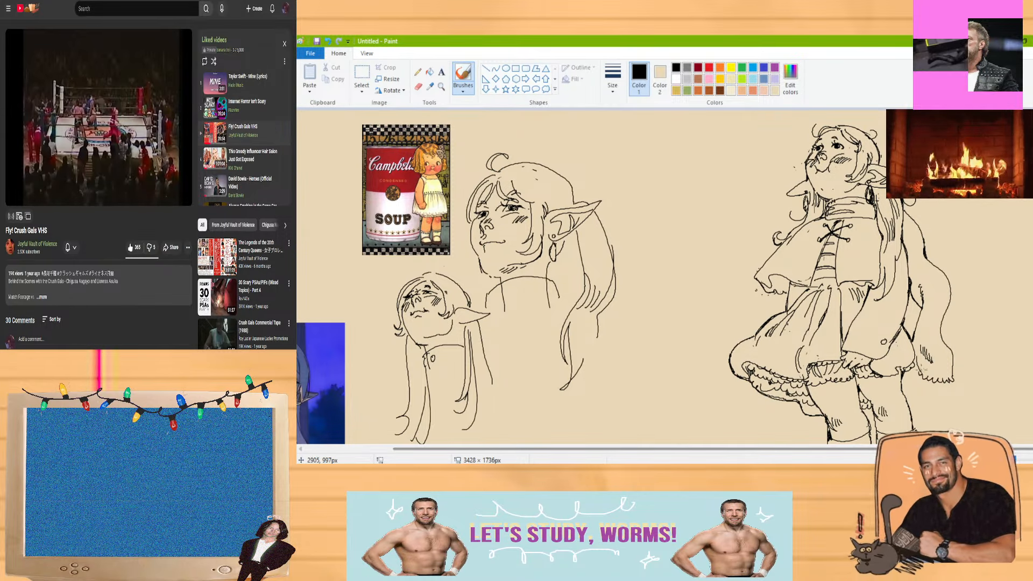
{"action": "key", "text": "ctrl+Page_Down"}
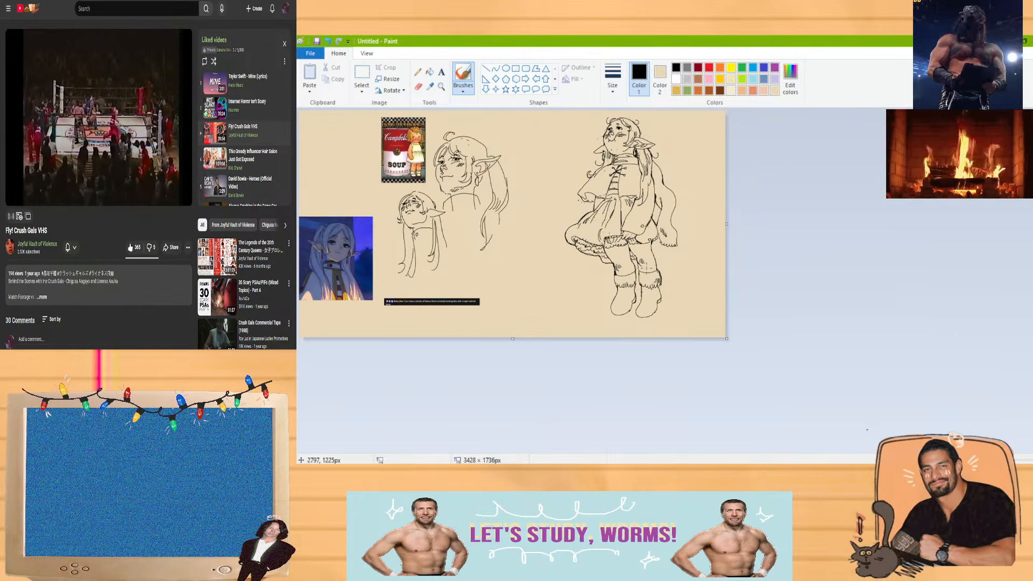
Shift the entire drawing toward the canvas's left edge to free space at the right, and return to the Brush tool
{"action": "key", "text": "ctrl+a"}
{"action": "left_click_drag", "start_coordinate": [631, 253], "coordinate": [587, 253]}
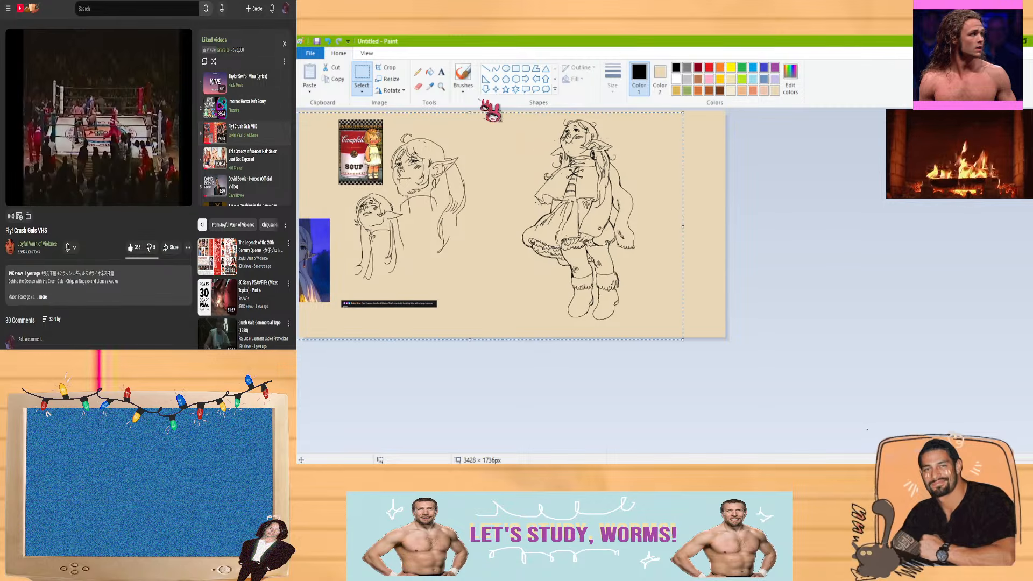
{"action": "left_click", "coordinate": [462, 75]}
{"action": "key", "text": "ctrl+Page_Up"}
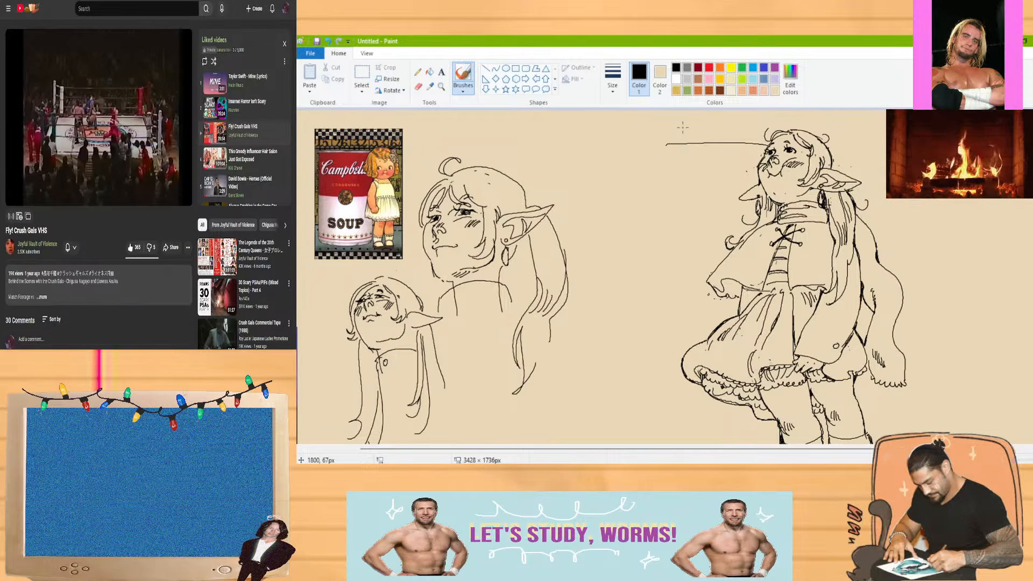
Undo the first rim stroke and draw the soup can's top rim as a thin double line extending left from the full-body elf's head
{"action": "key", "text": "ctrl+z"}
{"action": "scroll", "coordinate": [665, 277], "scroll_direction": "down", "scroll_amount": 3}
{"action": "scroll", "coordinate": [664, 277], "scroll_direction": "up", "scroll_amount": 3}
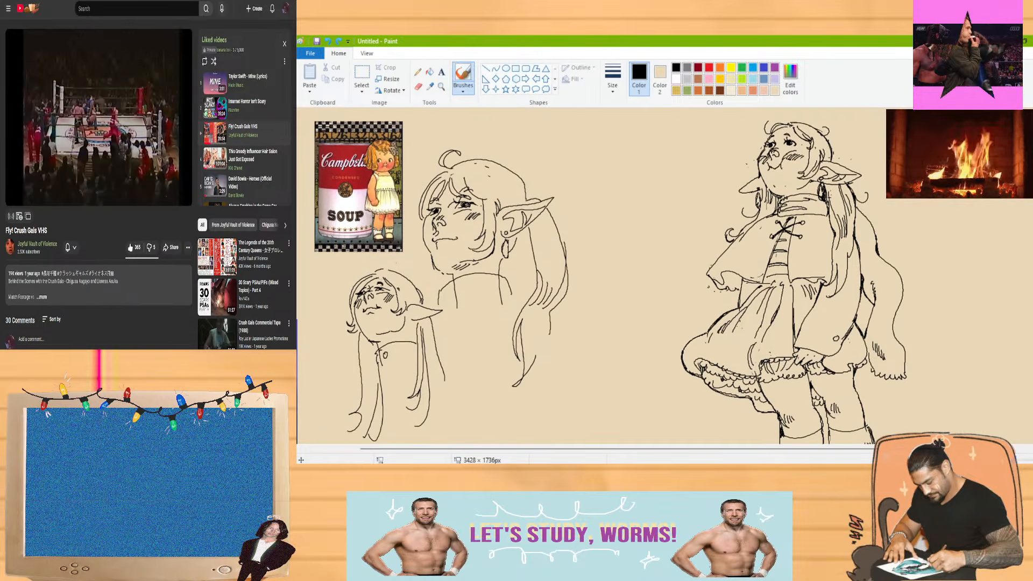
{"action": "scroll", "coordinate": [664, 277], "scroll_direction": "up", "scroll_amount": 1}
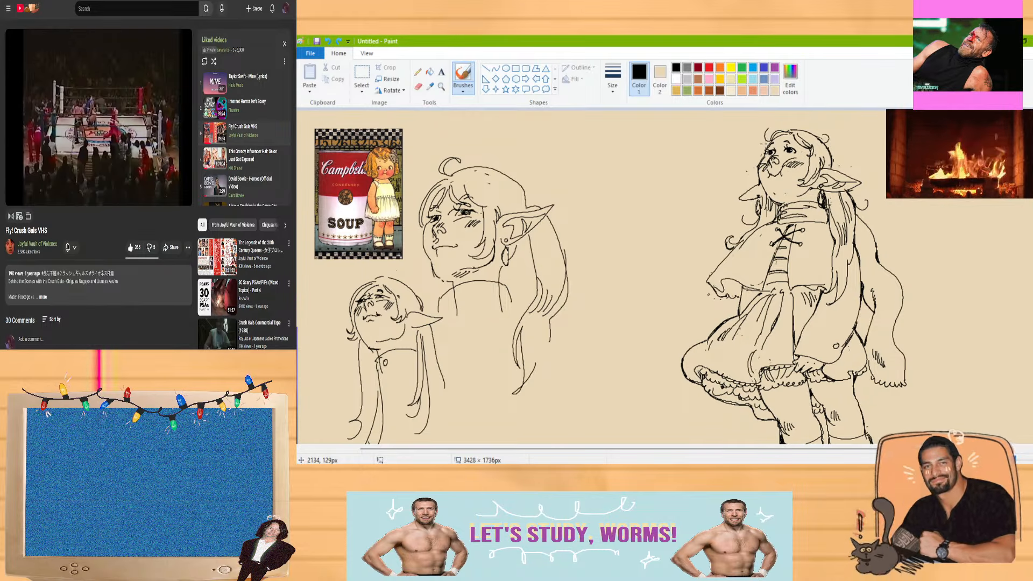
{"action": "left_click_drag", "start_coordinate": [657, 143], "coordinate": [648, 144]}
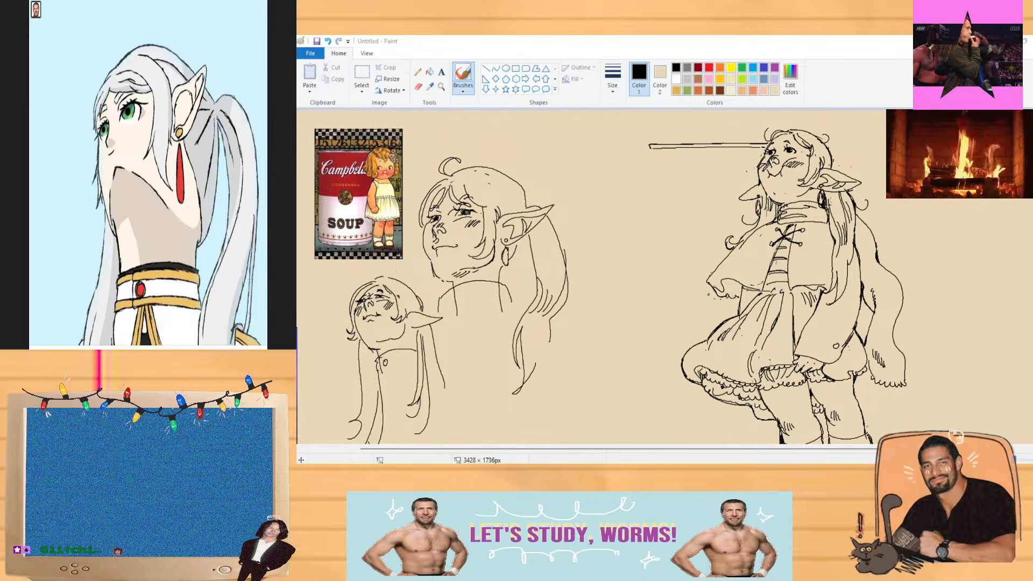
Draw the can's long vertical left side, redoing the first stroke, and round its lower corner into a bottom edge reaching the skirt
{"action": "left_click", "coordinate": [653, 146]}
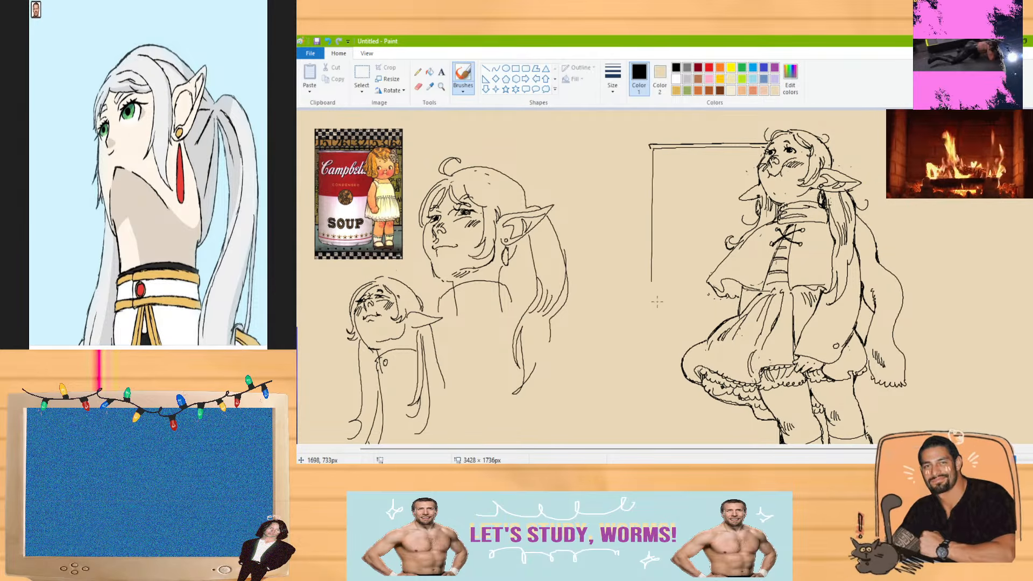
{"action": "key", "text": "ctrl+z"}
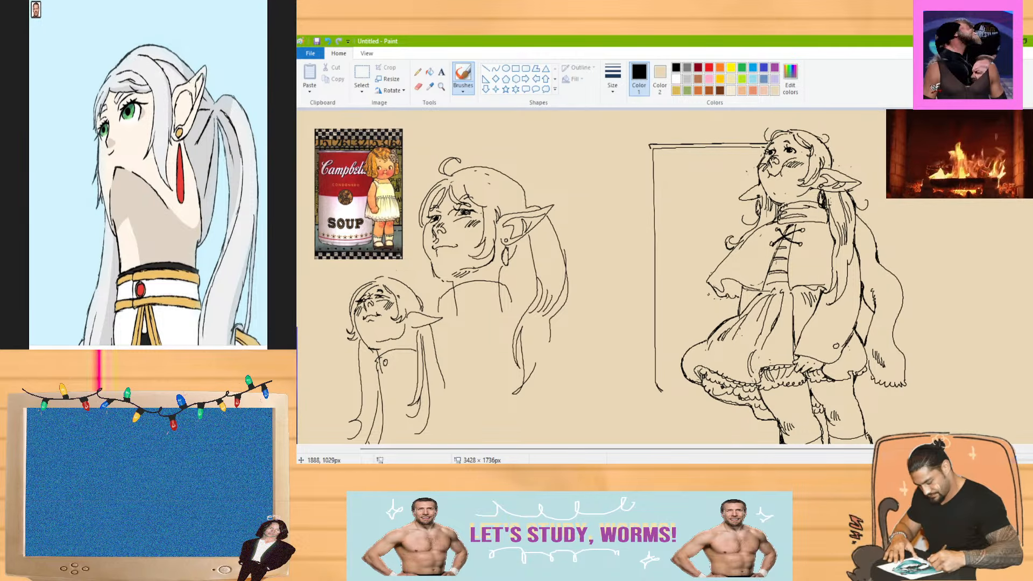
{"action": "mouse_move", "coordinate": [656, 395]}
{"action": "left_mouse_down"}
{"action": "mouse_move", "coordinate": [711, 401]}
{"action": "mouse_move", "coordinate": [721, 395]}
{"action": "left_mouse_up"}
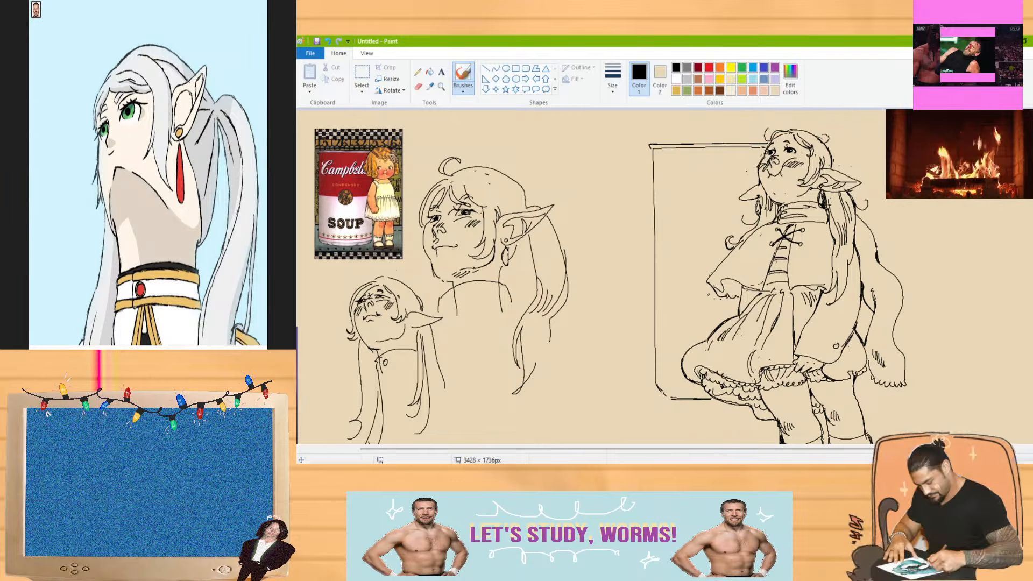
{"action": "scroll", "coordinate": [603, 277], "scroll_direction": "down", "scroll_amount": 3}
{"action": "scroll", "coordinate": [602, 277], "scroll_direction": "up", "scroll_amount": 3}
{"action": "scroll", "coordinate": [602, 278], "scroll_direction": "down", "scroll_amount": 1}
{"action": "scroll", "coordinate": [1031, 310], "scroll_direction": "up", "scroll_amount": 1}
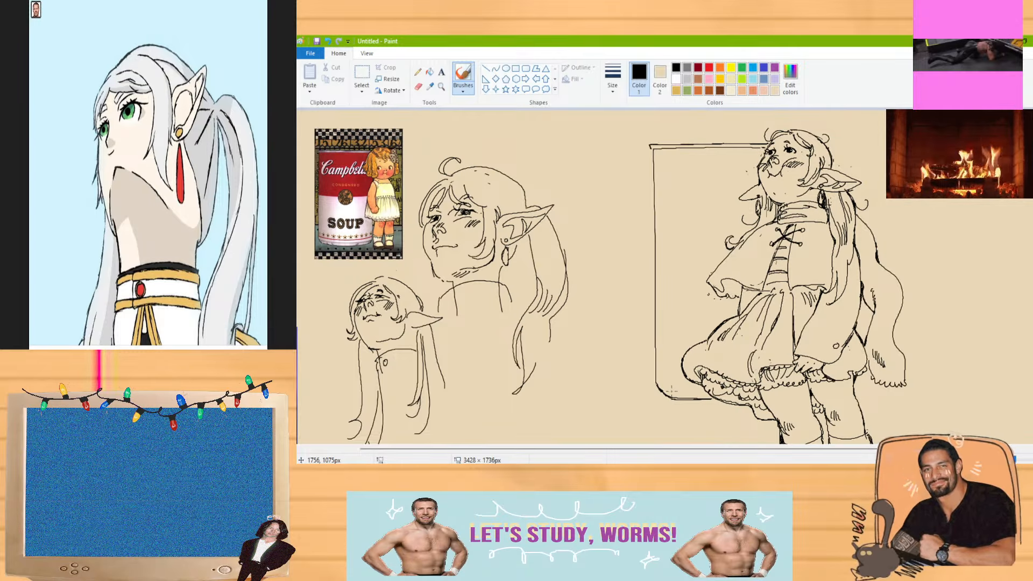
Erase the can's bottom edge below the skirt and extend the left side farther down with the brush
{"action": "left_click", "coordinate": [418, 87]}
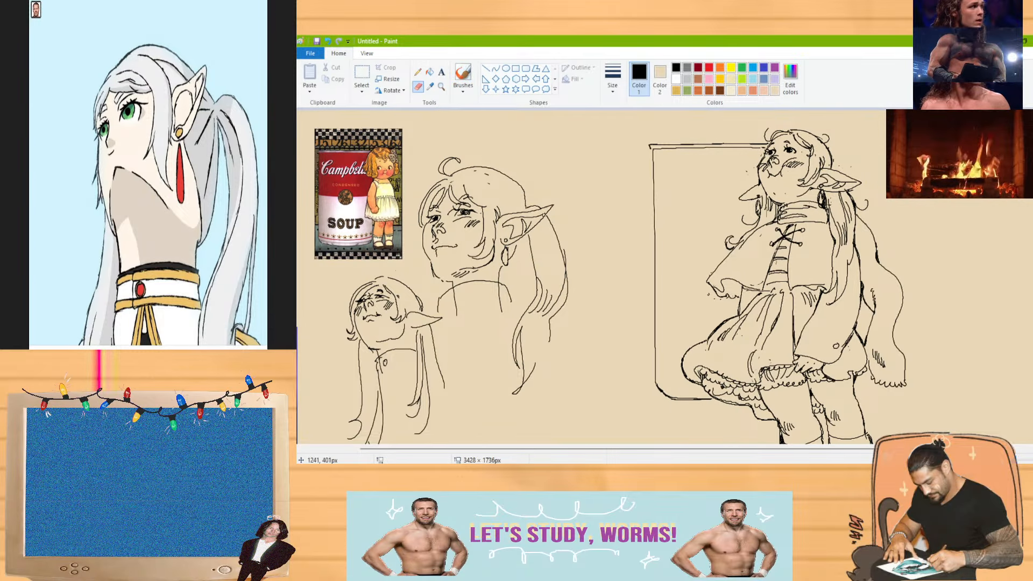
{"action": "left_click_drag", "start_coordinate": [713, 399], "coordinate": [673, 394]}
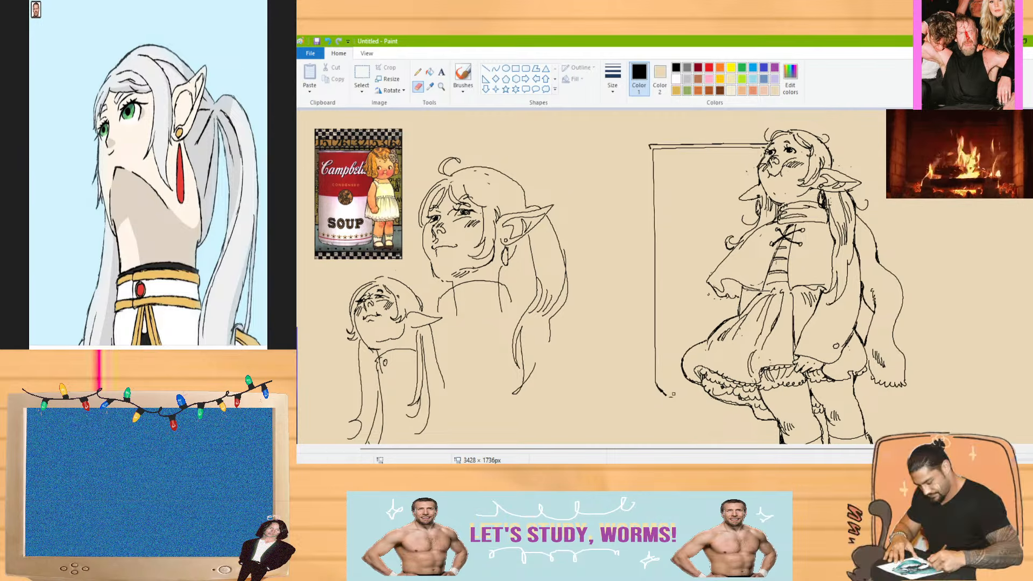
{"action": "scroll", "coordinate": [659, 394], "scroll_direction": "down", "scroll_amount": 2}
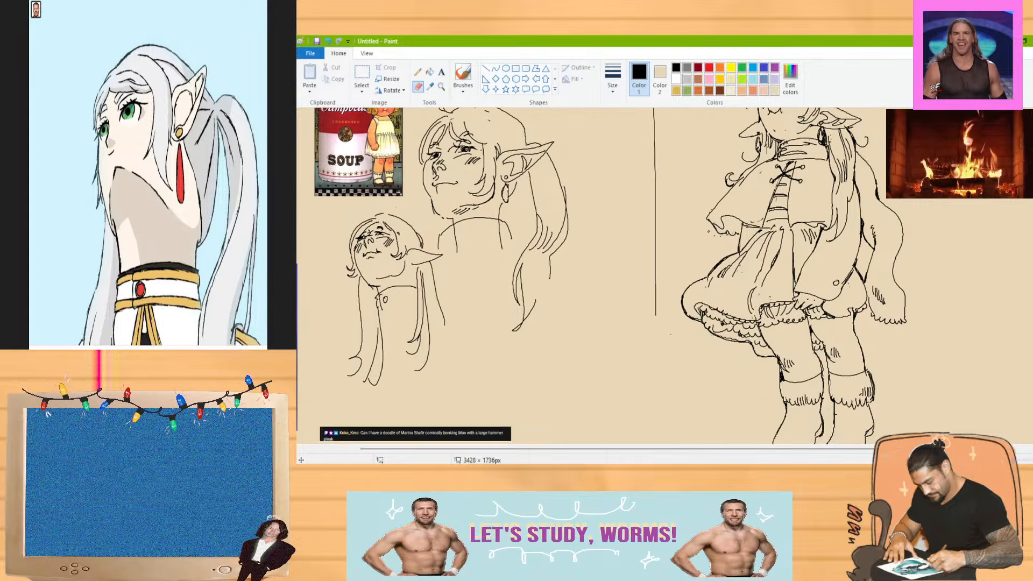
{"action": "left_click", "coordinate": [467, 76]}
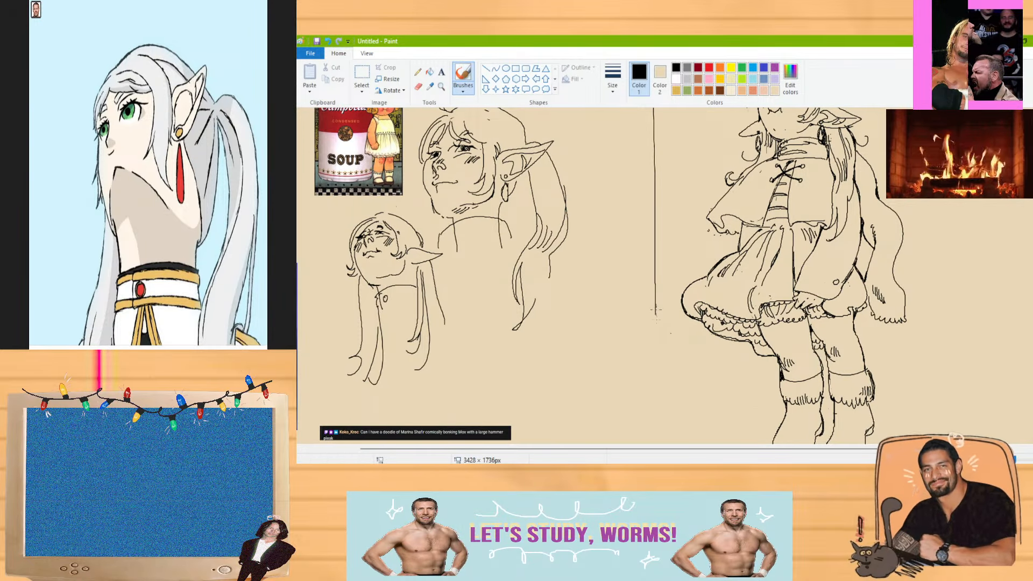
{"action": "left_click_drag", "start_coordinate": [657, 317], "coordinate": [659, 357]}
{"action": "left_click_drag", "start_coordinate": [655, 310], "coordinate": [658, 350]}
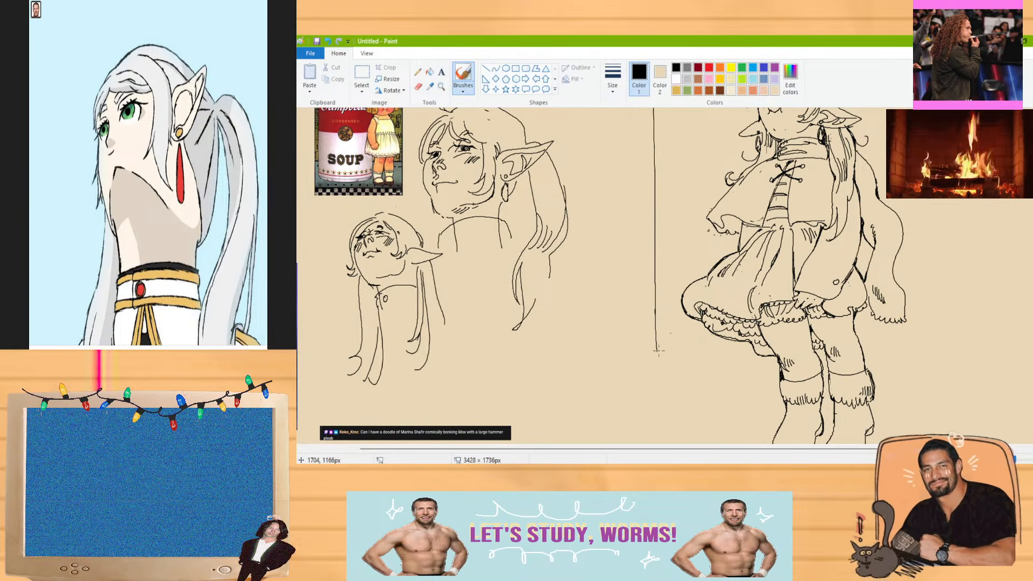
Draw the can's lower corner and curved bottom edge from the left side to the full-body elf's legs
{"action": "scroll", "coordinate": [665, 276], "scroll_direction": "up", "scroll_amount": 2}
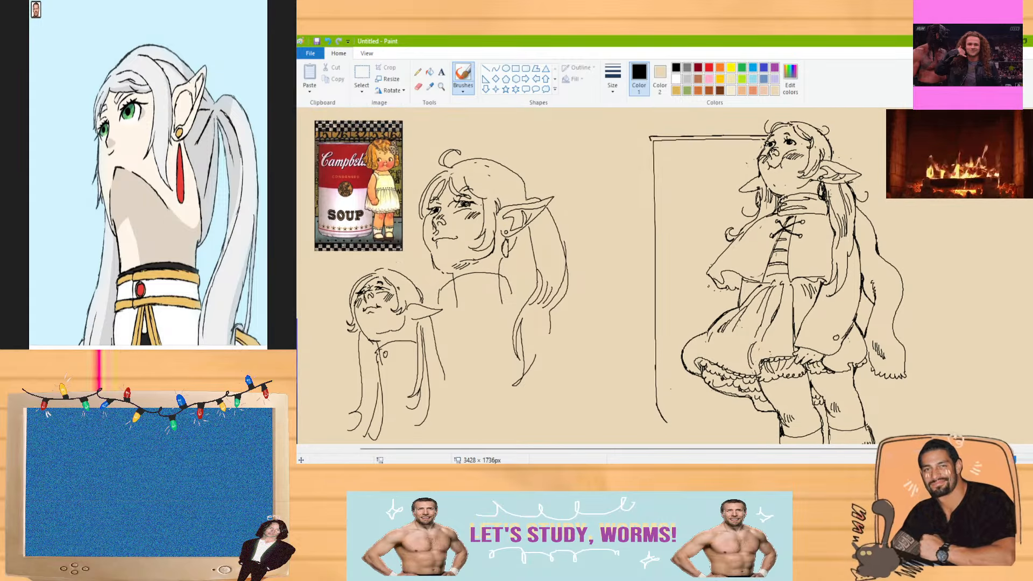
{"action": "scroll", "coordinate": [665, 276], "scroll_direction": "down", "scroll_amount": 1}
{"action": "scroll", "coordinate": [664, 275], "scroll_direction": "up", "scroll_amount": 1}
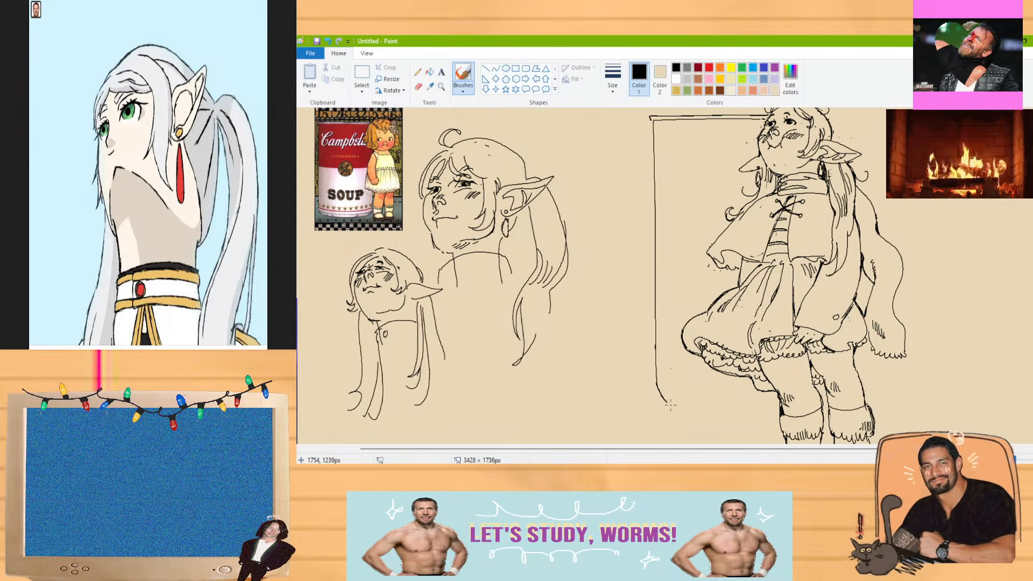
{"action": "left_click_drag", "start_coordinate": [669, 410], "coordinate": [749, 411]}
{"action": "left_click_drag", "start_coordinate": [664, 403], "coordinate": [692, 410]}
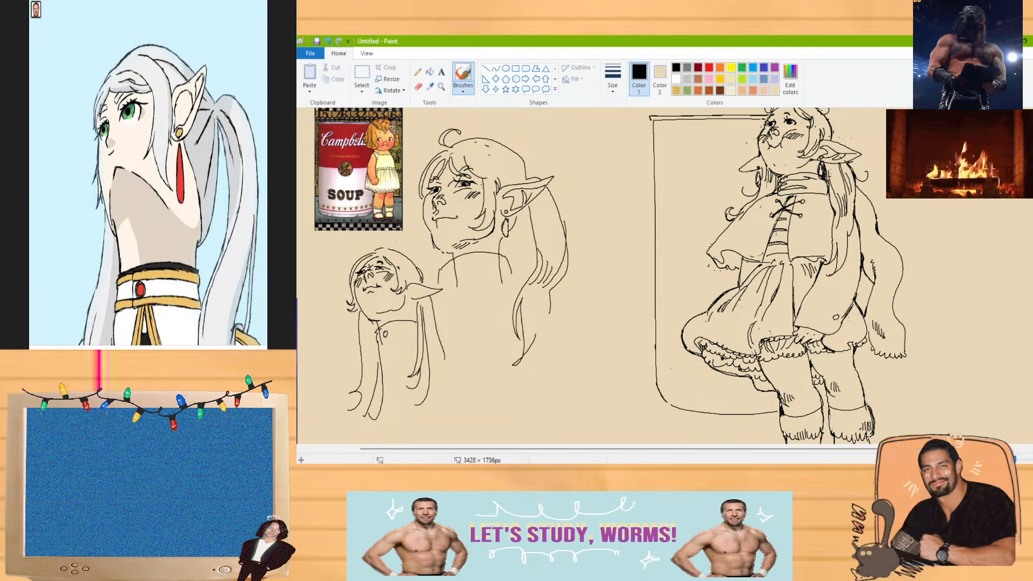
Add a second curved line beneath the can's bottom edge to form the lower rim, undoing and redrawing the stroke
{"action": "left_click", "coordinate": [671, 397]}
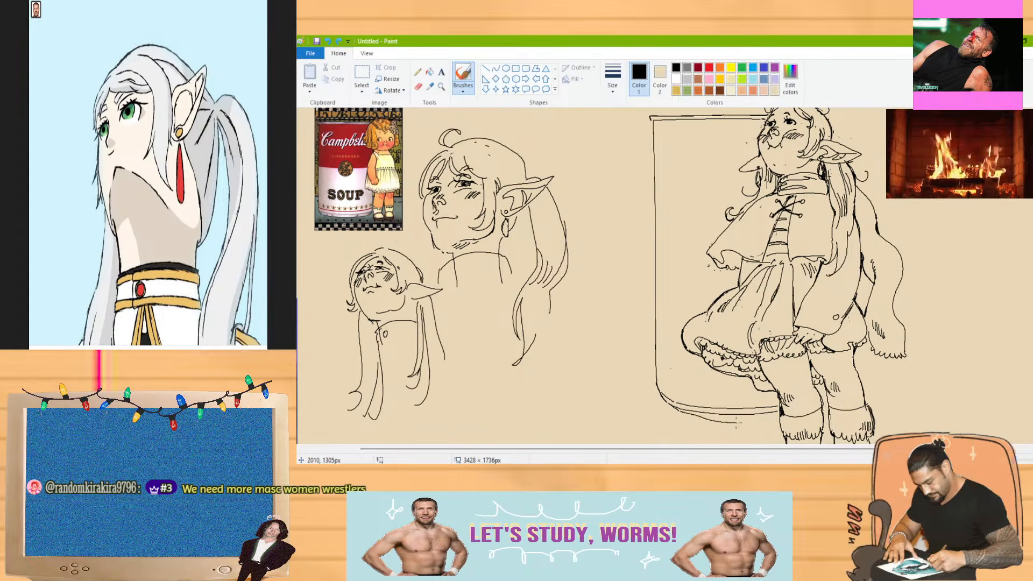
{"action": "key", "text": "ctrl+z"}
{"action": "left_click_drag", "start_coordinate": [675, 412], "coordinate": [742, 417]}
{"action": "left_click_drag", "start_coordinate": [679, 412], "coordinate": [749, 421]}
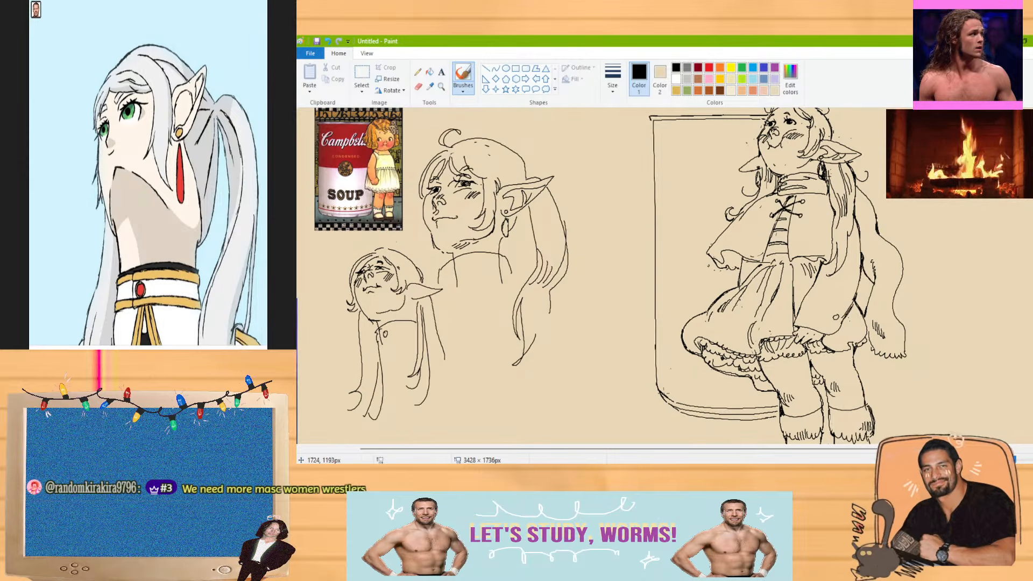
Letter "Ca" in thin curly script in the can's upper area beside the full-body elf's head
{"action": "scroll", "coordinate": [592, 277], "scroll_direction": "up", "scroll_amount": 1}
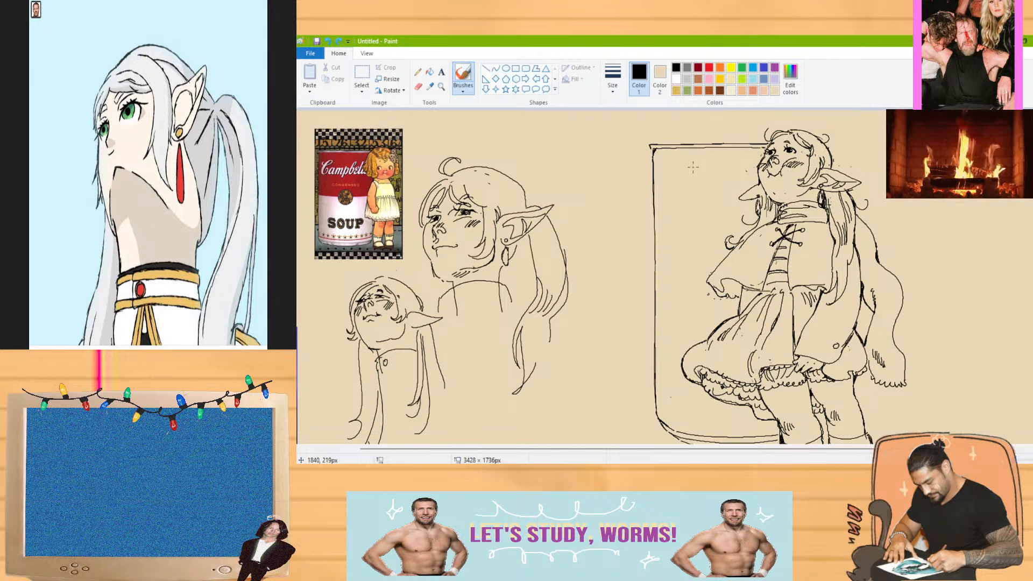
{"action": "mouse_move", "coordinate": [693, 168]}
{"action": "left_mouse_down"}
{"action": "mouse_move", "coordinate": [676, 198]}
{"action": "mouse_move", "coordinate": [690, 201]}
{"action": "mouse_move", "coordinate": [690, 189]}
{"action": "mouse_move", "coordinate": [694, 204]}
{"action": "mouse_move", "coordinate": [665, 193]}
{"action": "mouse_move", "coordinate": [687, 161]}
{"action": "mouse_move", "coordinate": [668, 170]}
{"action": "mouse_move", "coordinate": [717, 204]}
{"action": "left_mouse_up"}
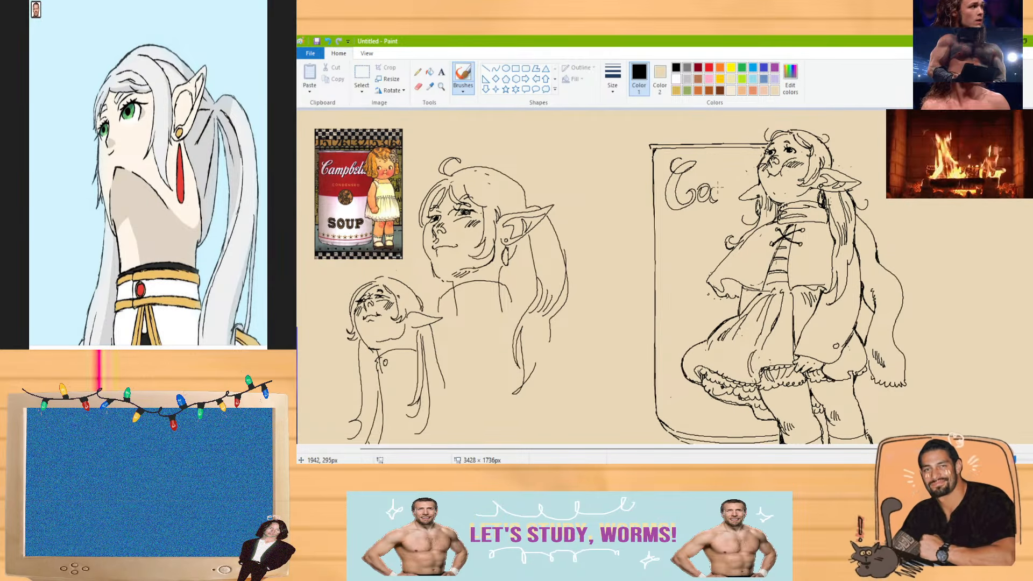
{"action": "key", "text": "ctrl+z"}
{"action": "key", "text": "ctrl+y"}
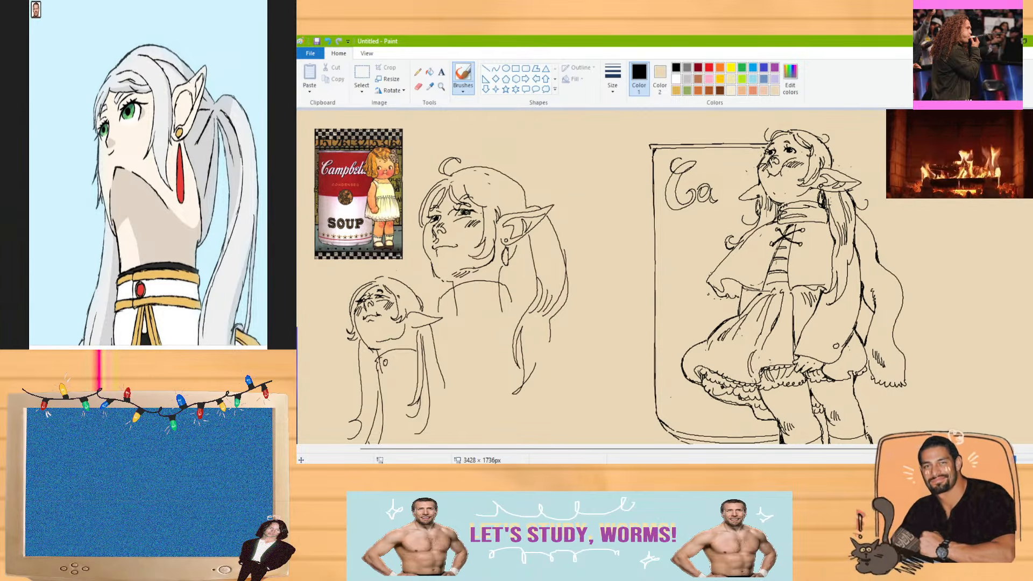
Select and delete the "Ca" lettering inside the can, including the leftover stroke of the C
{"action": "left_click", "coordinate": [362, 76]}
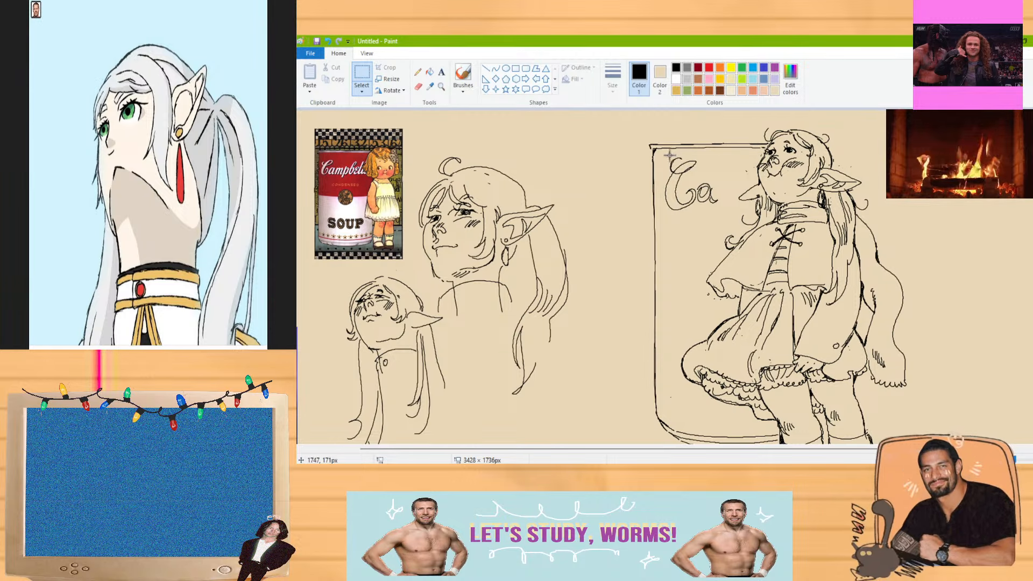
{"action": "left_click_drag", "start_coordinate": [670, 155], "coordinate": [717, 212]}
{"action": "key", "text": "Delete"}
{"action": "left_click_drag", "start_coordinate": [662, 176], "coordinate": [680, 204]}
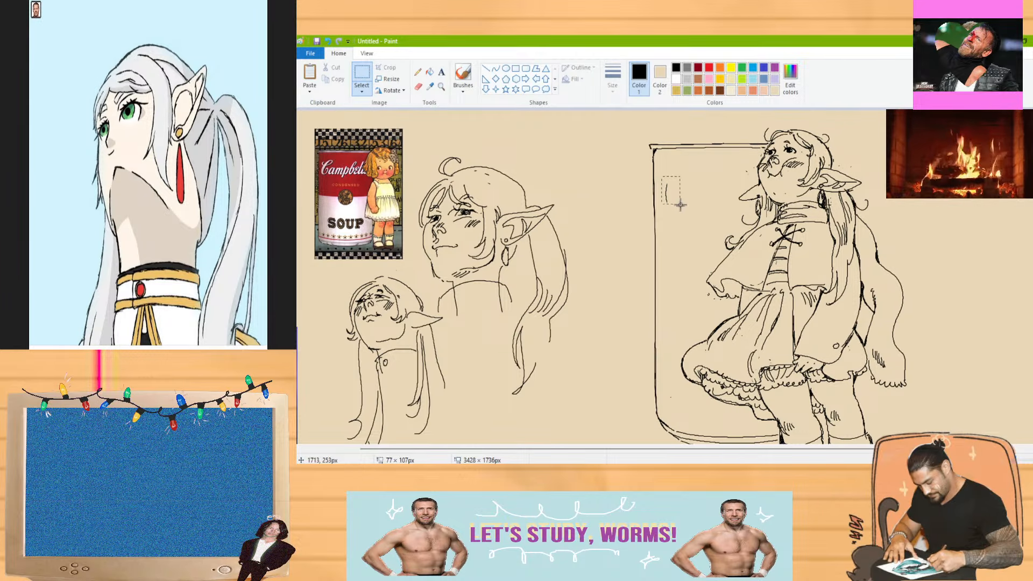
{"action": "key", "text": "Delete"}
Try a thin curly capital C with the Brush tool in the can's upper area, and undo its strokes
{"action": "left_click", "coordinate": [463, 75]}
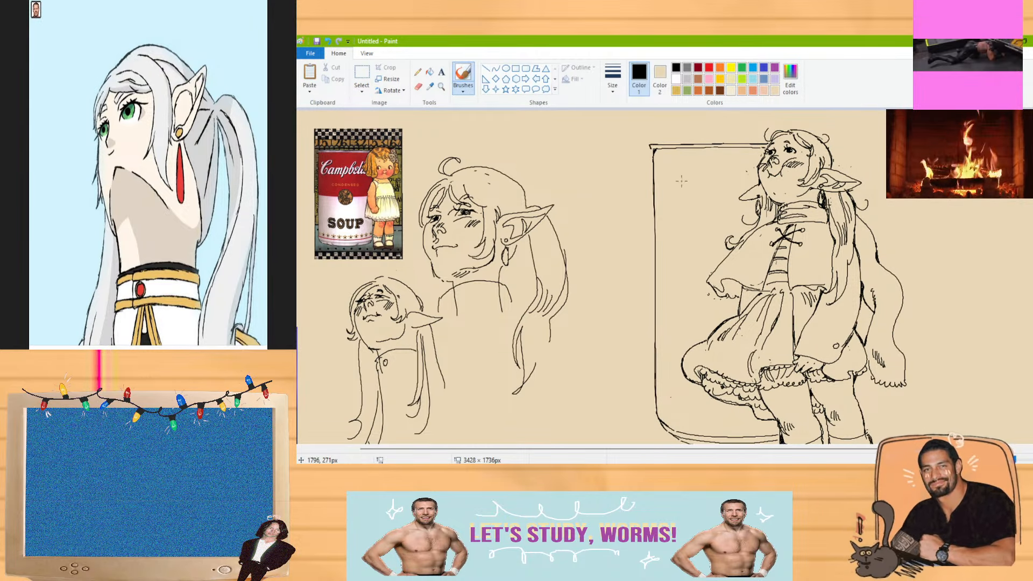
{"action": "left_click_drag", "start_coordinate": [676, 174], "coordinate": [685, 161]}
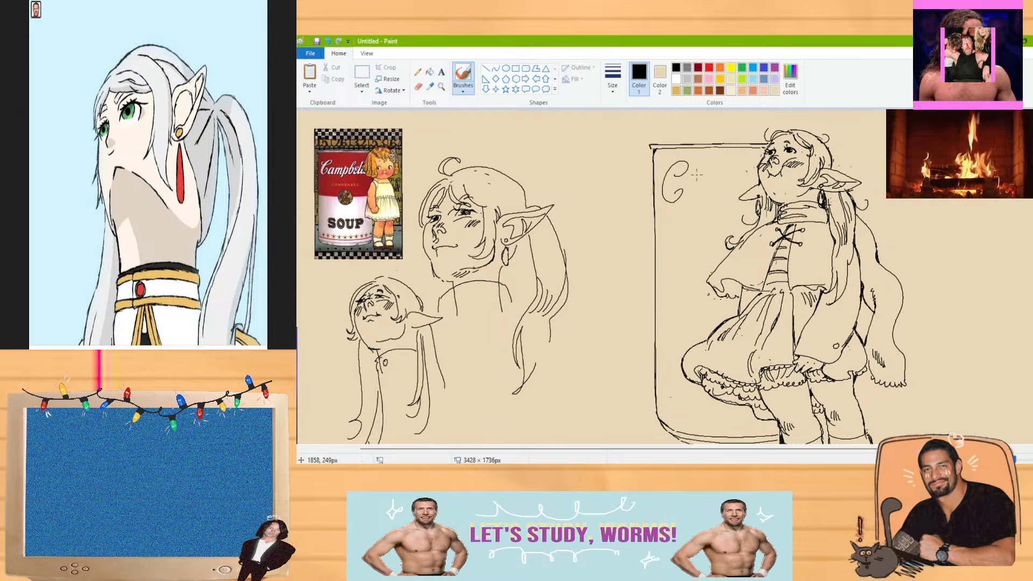
{"action": "key", "text": "ctrl+z"}
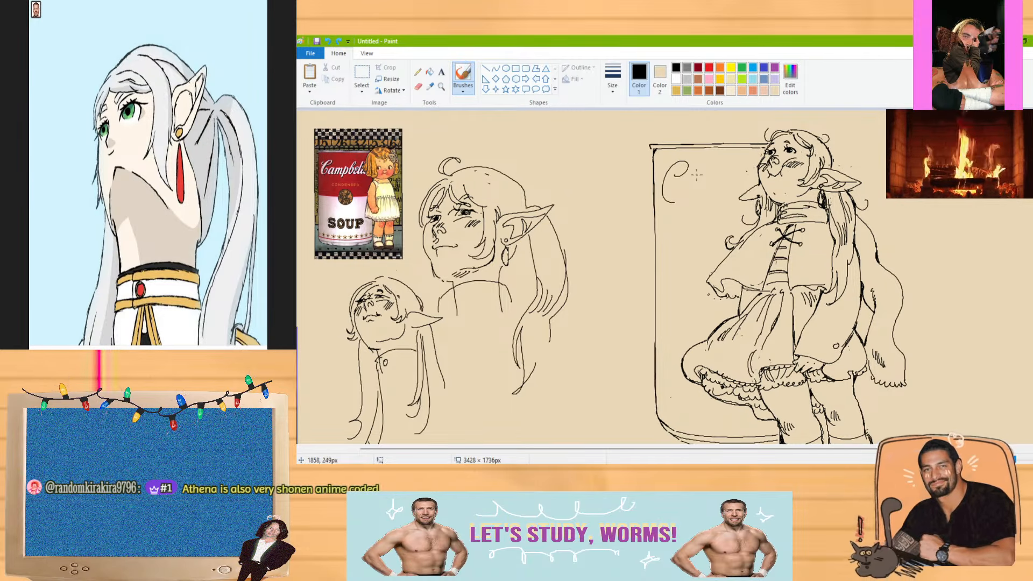
{"action": "key", "text": "ctrl+z"}
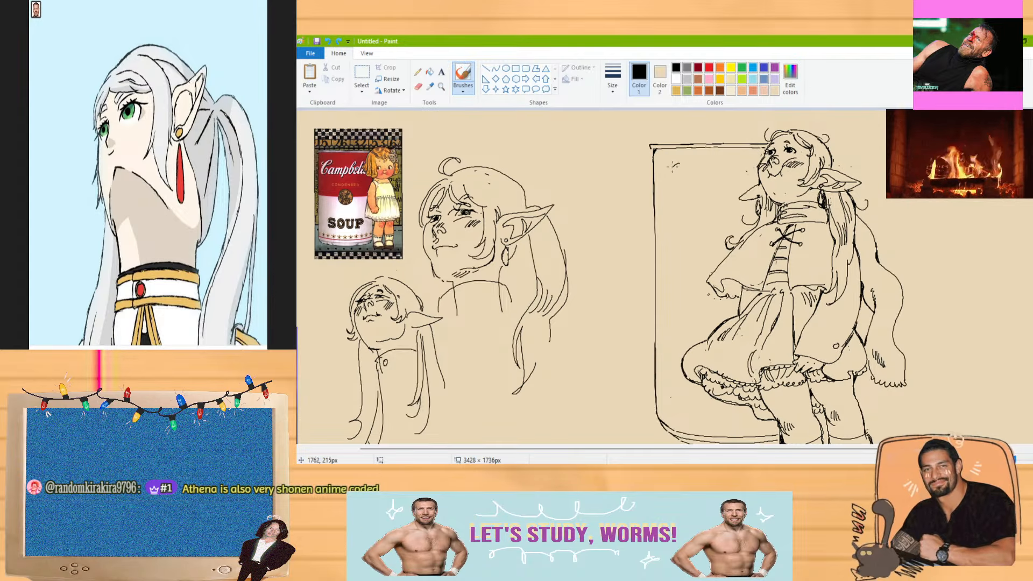
Letter the beginning of "Campbell's" in thick script across the can's upper area, undoing the first stroke
{"action": "mouse_move", "coordinate": [691, 163]}
{"action": "left_mouse_down"}
{"action": "mouse_move", "coordinate": [690, 190]}
{"action": "mouse_move", "coordinate": [681, 172]}
{"action": "mouse_move", "coordinate": [669, 175]}
{"action": "mouse_move", "coordinate": [691, 190]}
{"action": "left_mouse_up"}
{"action": "key", "text": "ctrl+z"}
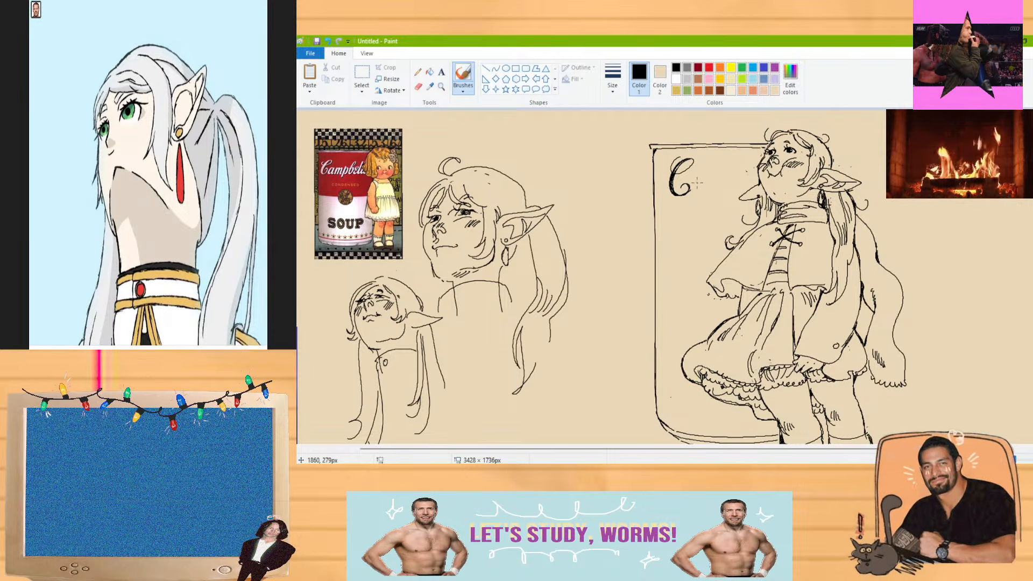
{"action": "left_click_drag", "start_coordinate": [702, 185], "coordinate": [709, 192]}
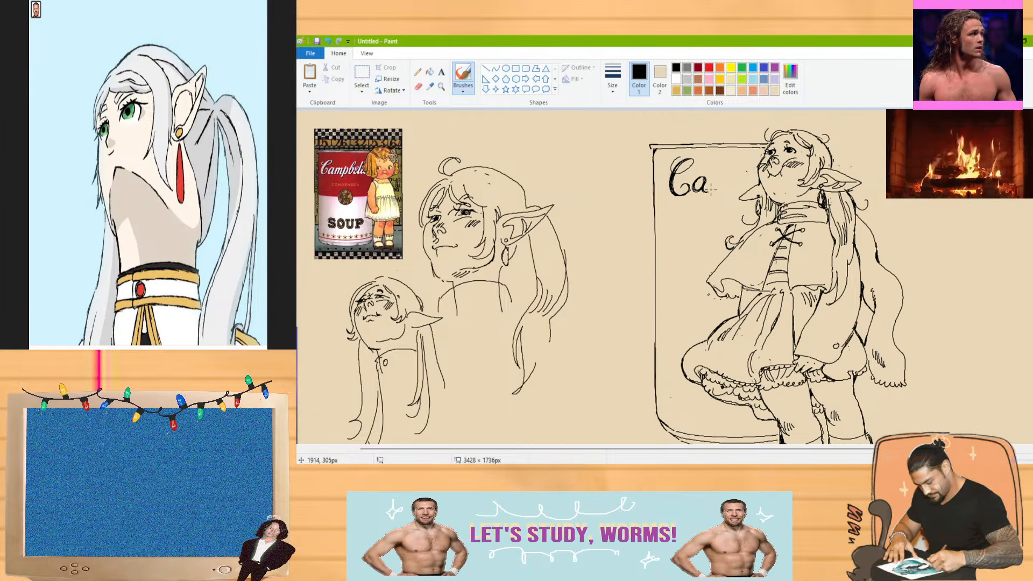
{"action": "left_click_drag", "start_coordinate": [716, 179], "coordinate": [732, 190]}
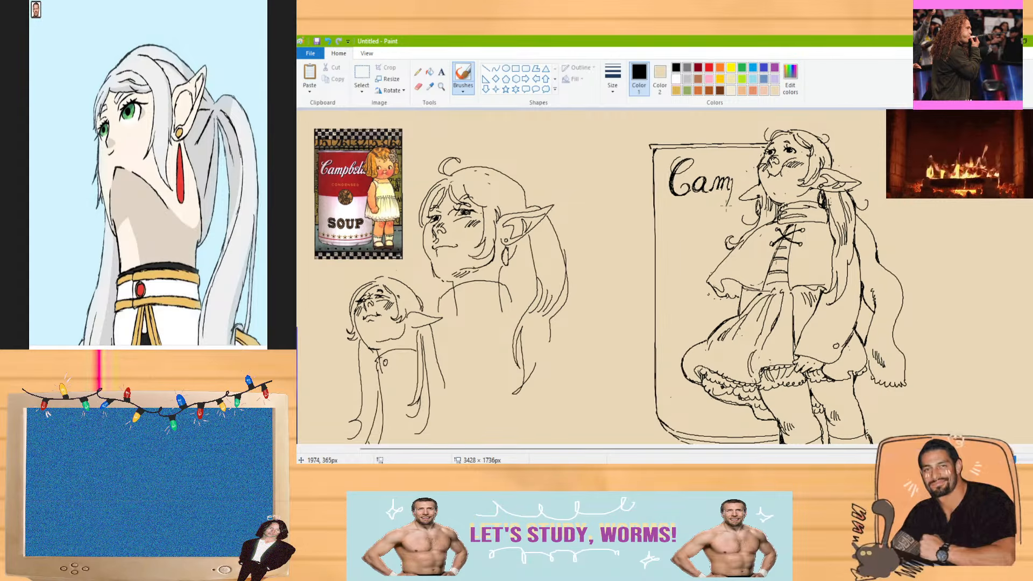
{"action": "left_click_drag", "start_coordinate": [731, 182], "coordinate": [746, 185]}
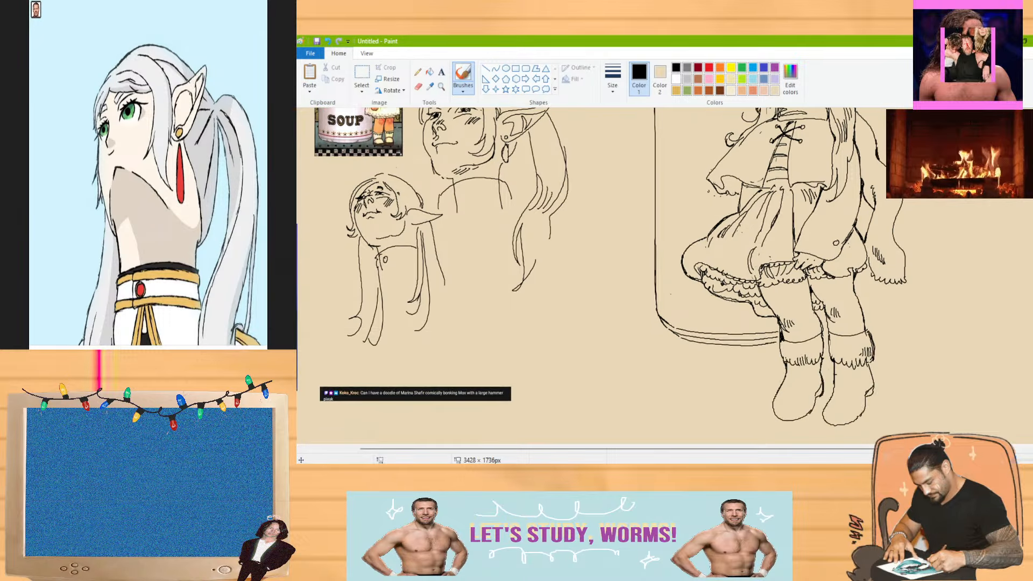
Undo the thick script lettering inside the can, stroke by stroke
{"action": "key", "text": "ctrl+z"}
{"action": "key", "text": "ctrl+z"}
{"action": "key", "text": "ctrl+z"}
{"action": "key", "text": "ctrl+z"}
{"action": "key", "text": "ctrl+z"}
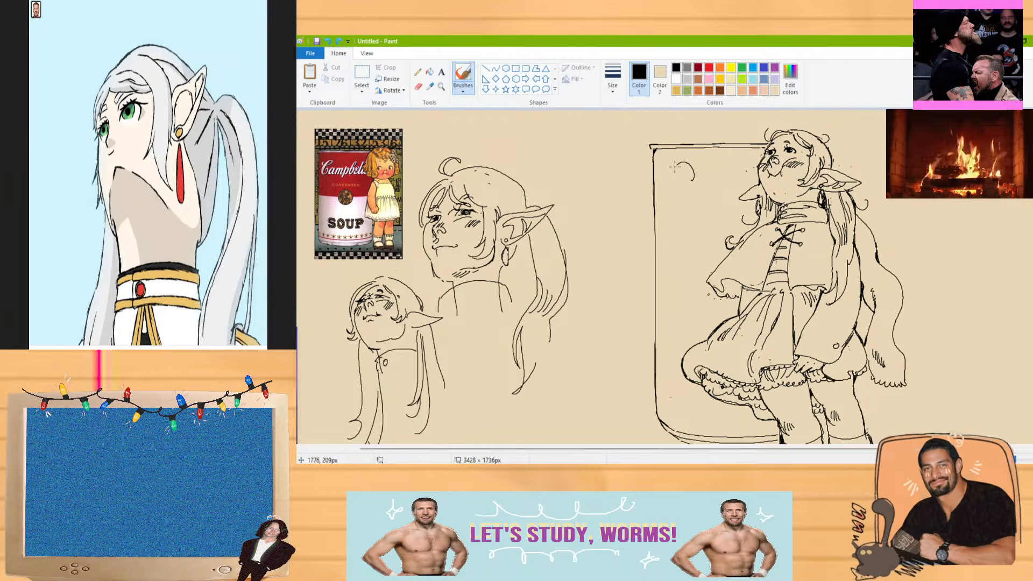
Letter "Camp" and the visible part of the b in outlined script on the can, and draw a wavy shape flowing behind the elf's head
{"action": "left_click_drag", "start_coordinate": [675, 168], "coordinate": [692, 203]}
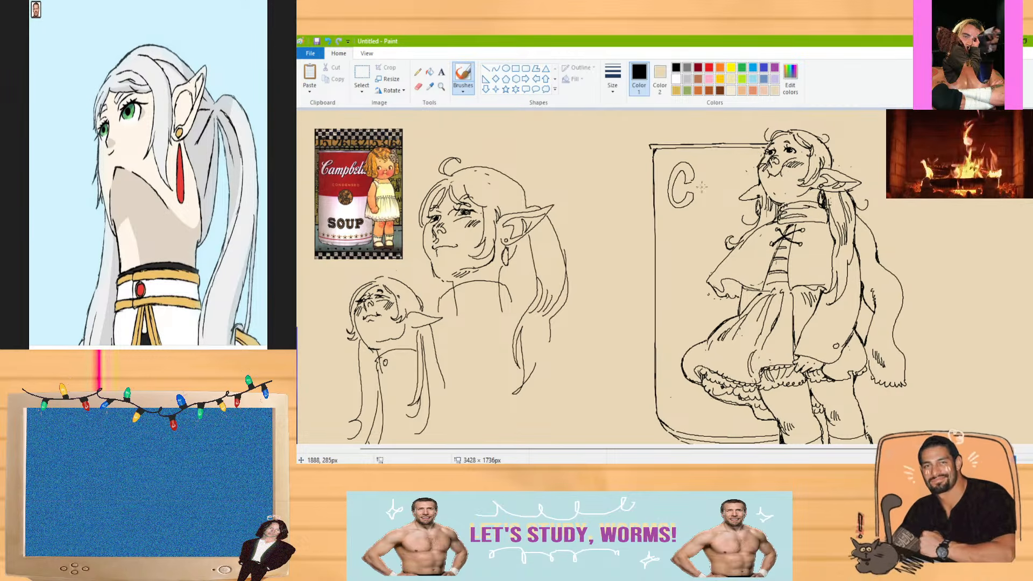
{"action": "mouse_move", "coordinate": [702, 178]}
{"action": "left_mouse_down"}
{"action": "mouse_move", "coordinate": [708, 206]}
{"action": "mouse_move", "coordinate": [727, 188]}
{"action": "left_mouse_up"}
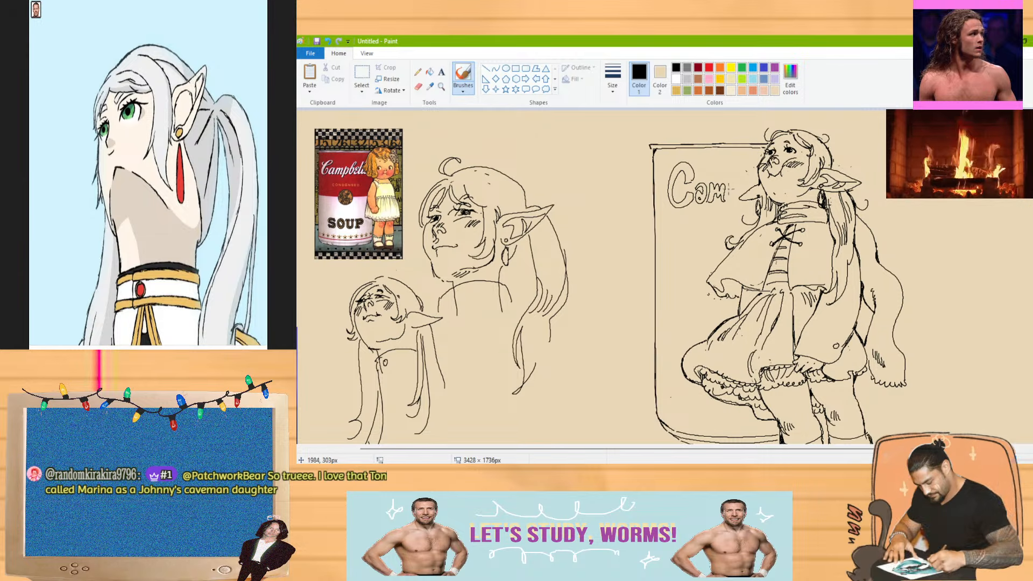
{"action": "mouse_move", "coordinate": [728, 184]}
{"action": "left_mouse_down"}
{"action": "mouse_move", "coordinate": [730, 216]}
{"action": "mouse_move", "coordinate": [736, 187]}
{"action": "left_mouse_up"}
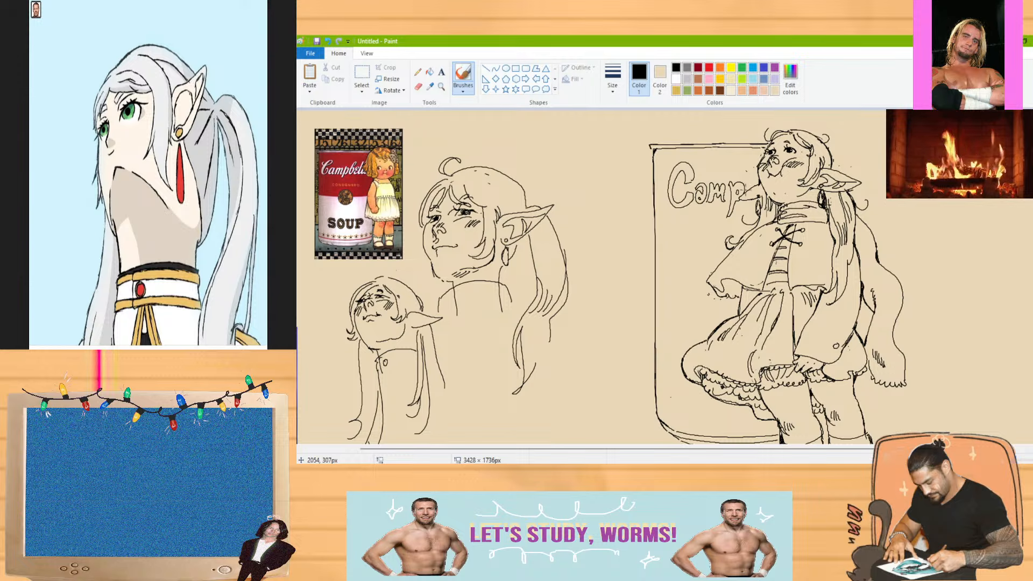
{"action": "left_click_drag", "start_coordinate": [749, 177], "coordinate": [752, 180]}
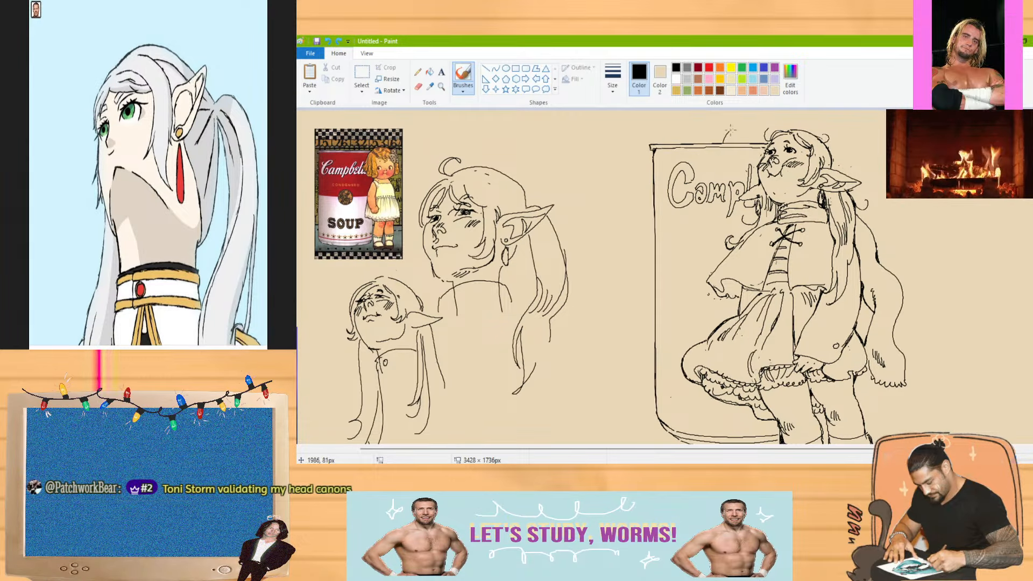
{"action": "mouse_move", "coordinate": [833, 119]}
{"action": "left_mouse_down"}
{"action": "mouse_move", "coordinate": [874, 114]}
{"action": "mouse_move", "coordinate": [917, 186]}
{"action": "left_mouse_up"}
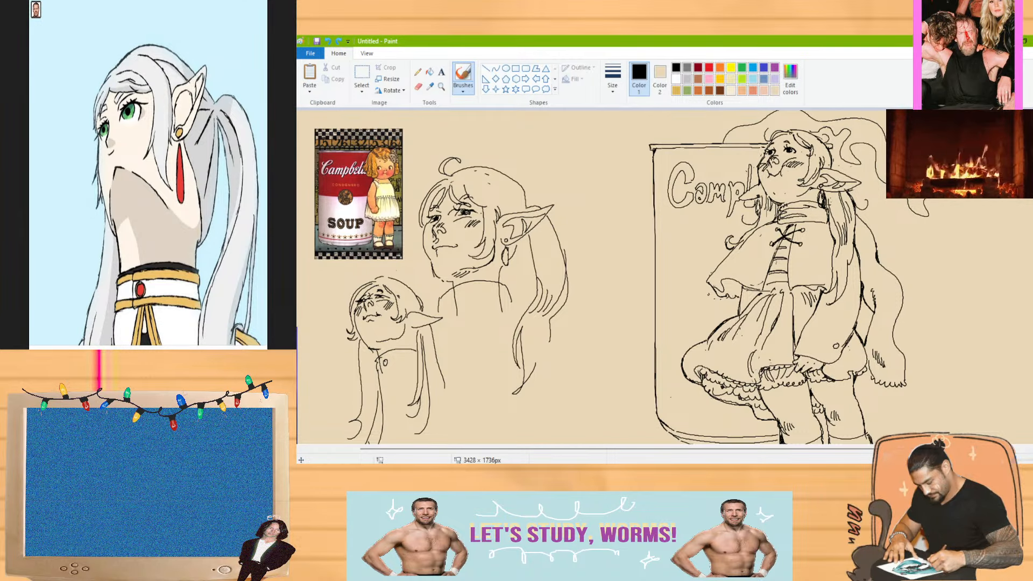
Draw the can label's curved dividing line and round medallion edge beside the cape, plus outlined "SO" lettering partly hidden by the skirt
{"action": "scroll", "coordinate": [601, 275], "scroll_direction": "down", "scroll_amount": 2}
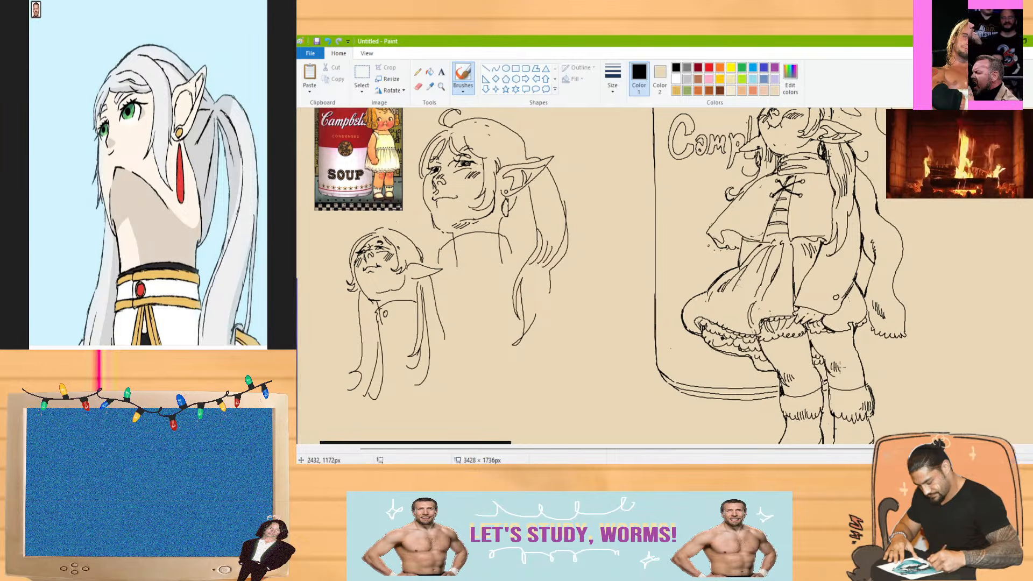
{"action": "mouse_move", "coordinate": [656, 221]}
{"action": "left_mouse_down"}
{"action": "mouse_move", "coordinate": [694, 226]}
{"action": "mouse_move", "coordinate": [719, 203]}
{"action": "left_mouse_up"}
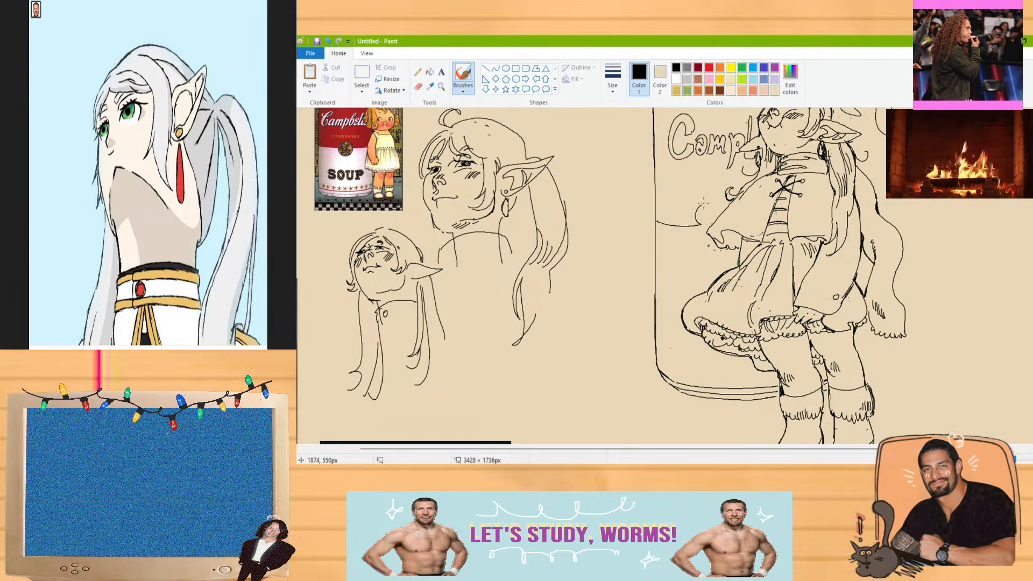
{"action": "key", "text": "ctrl+z"}
{"action": "mouse_move", "coordinate": [657, 217]}
{"action": "left_mouse_down"}
{"action": "mouse_move", "coordinate": [693, 230]}
{"action": "mouse_move", "coordinate": [723, 206]}
{"action": "left_mouse_up"}
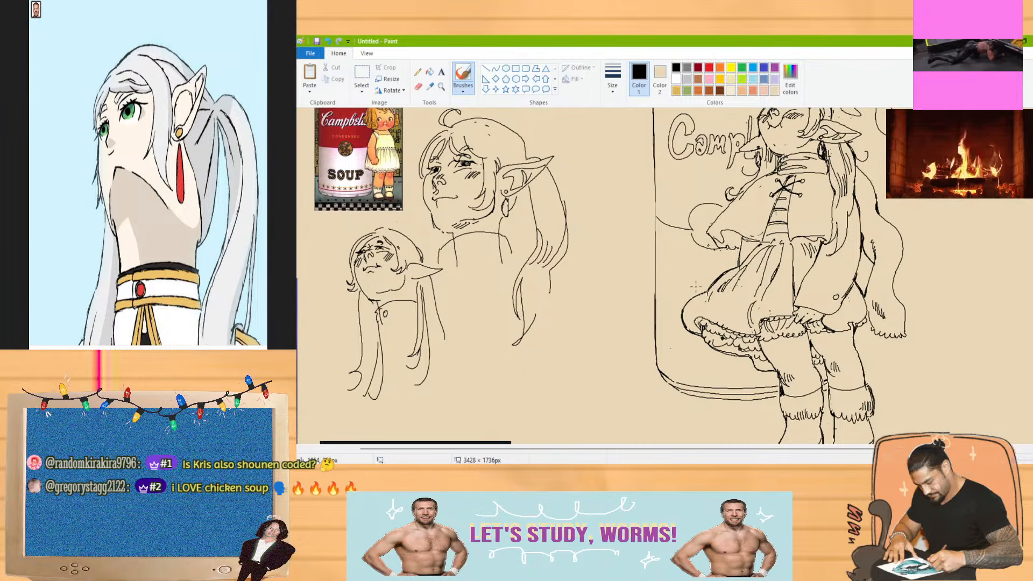
{"action": "left_click_drag", "start_coordinate": [697, 269], "coordinate": [698, 284]}
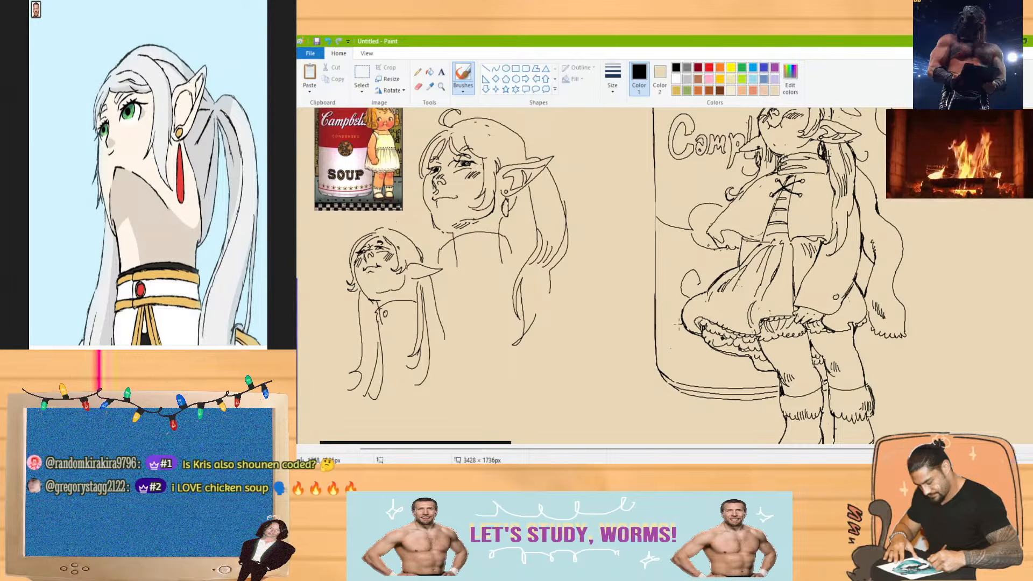
{"action": "mouse_move", "coordinate": [682, 323]}
{"action": "left_mouse_down"}
{"action": "mouse_move", "coordinate": [667, 324]}
{"action": "mouse_move", "coordinate": [686, 330]}
{"action": "left_mouse_up"}
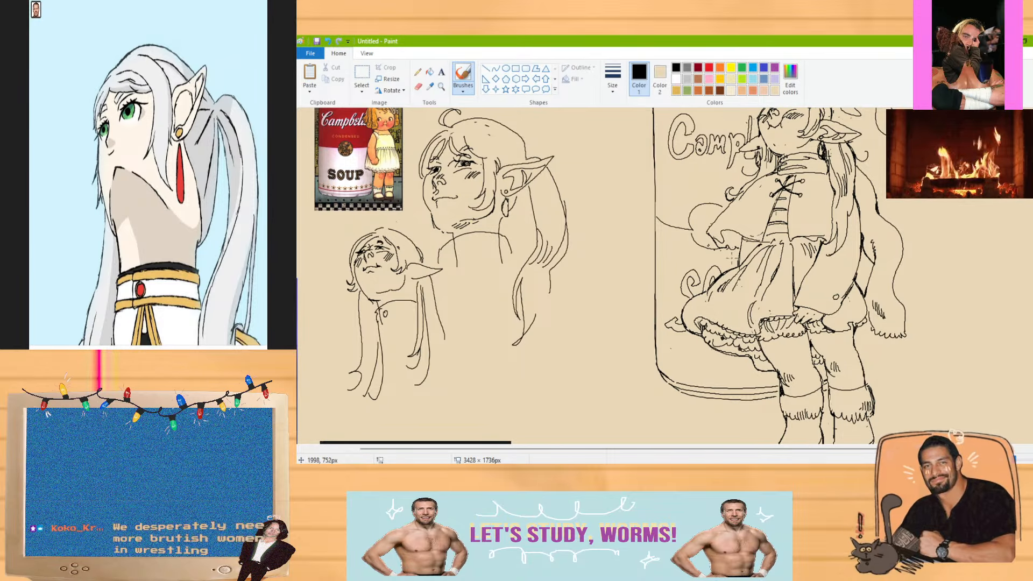
Add a row of four-pointed stars along the can's base and hatch shading down the can's outer side
{"action": "left_click_drag", "start_coordinate": [669, 367], "coordinate": [673, 366]}
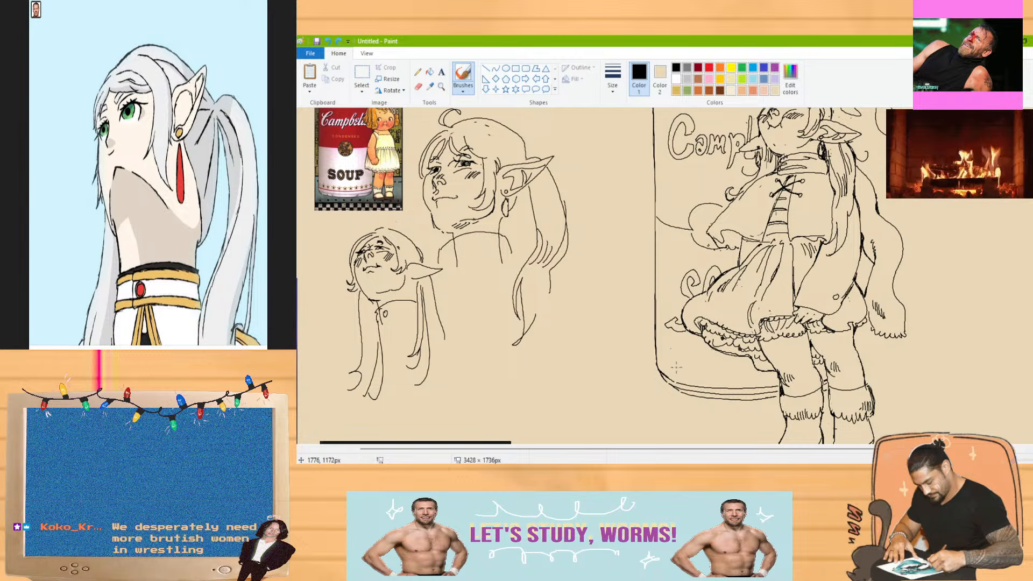
{"action": "left_click", "coordinate": [680, 370]}
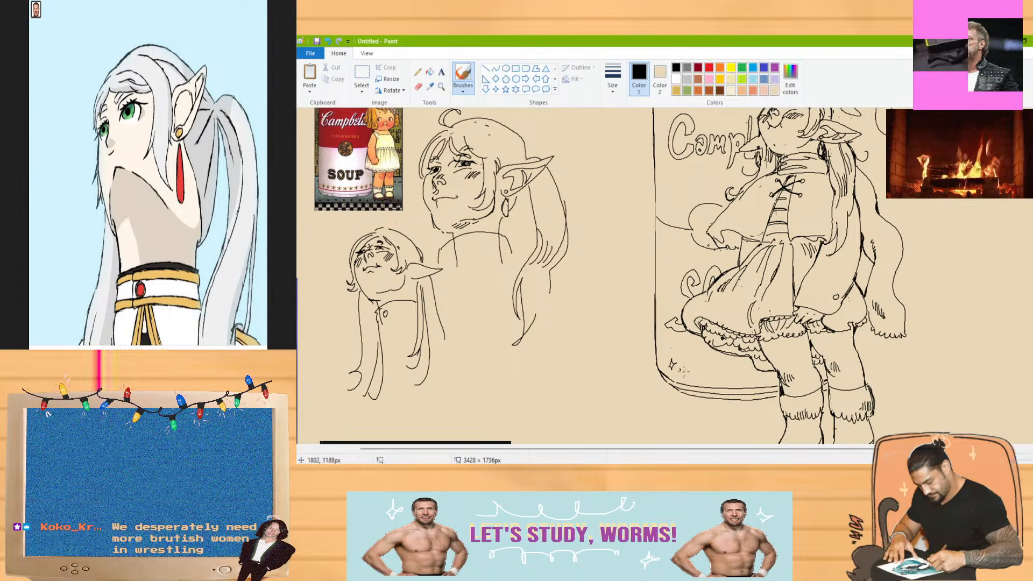
{"action": "left_click_drag", "start_coordinate": [689, 371], "coordinate": [688, 371]}
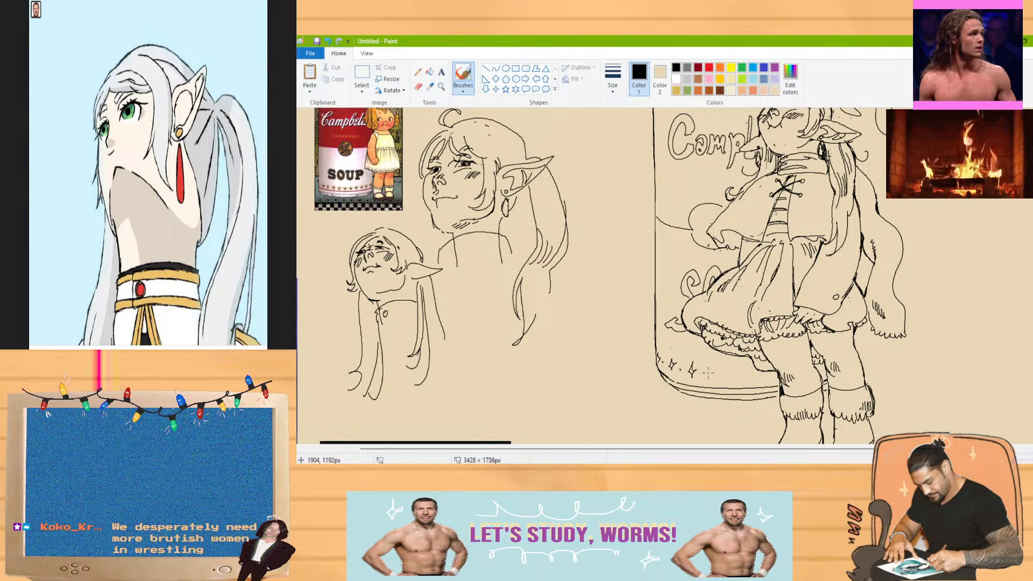
{"action": "mouse_move", "coordinate": [725, 372]}
{"action": "left_mouse_down"}
{"action": "mouse_move", "coordinate": [720, 379]}
{"action": "mouse_move", "coordinate": [743, 367]}
{"action": "mouse_move", "coordinate": [743, 381]}
{"action": "left_mouse_up"}
{"action": "left_click", "coordinate": [731, 375]}
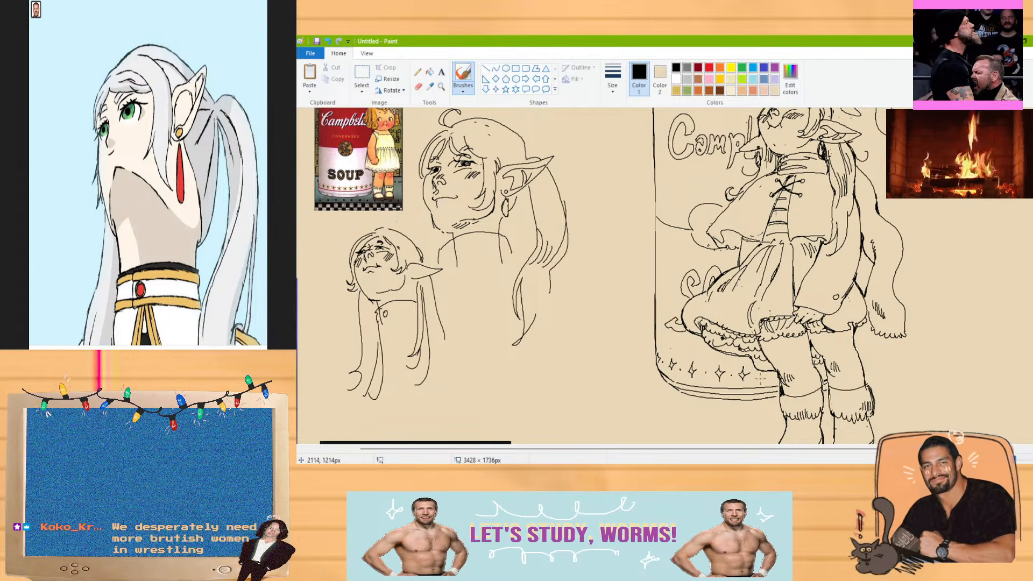
{"action": "scroll", "coordinate": [656, 231], "scroll_direction": "up", "scroll_amount": 2}
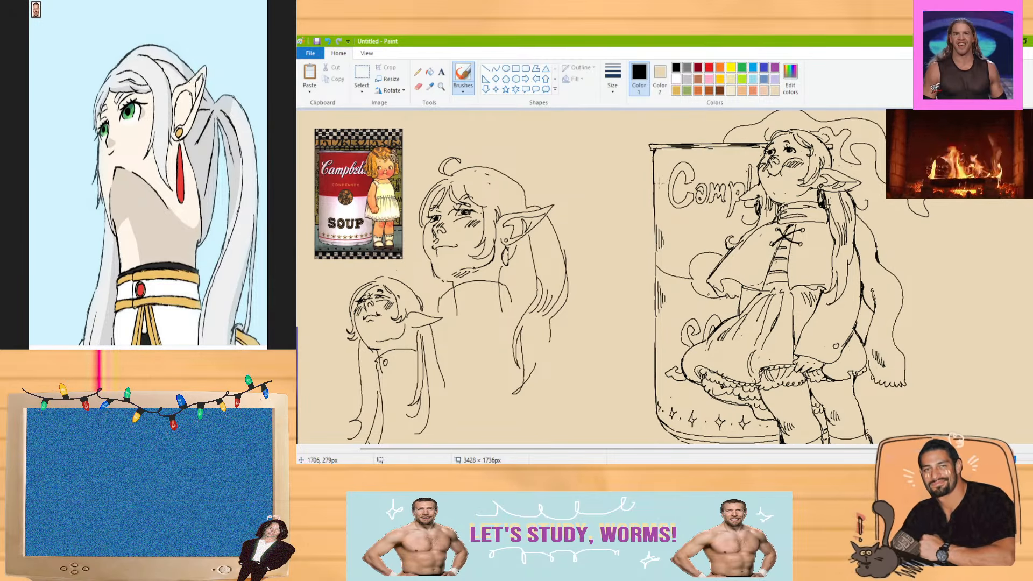
{"action": "left_click_drag", "start_coordinate": [660, 165], "coordinate": [660, 185]}
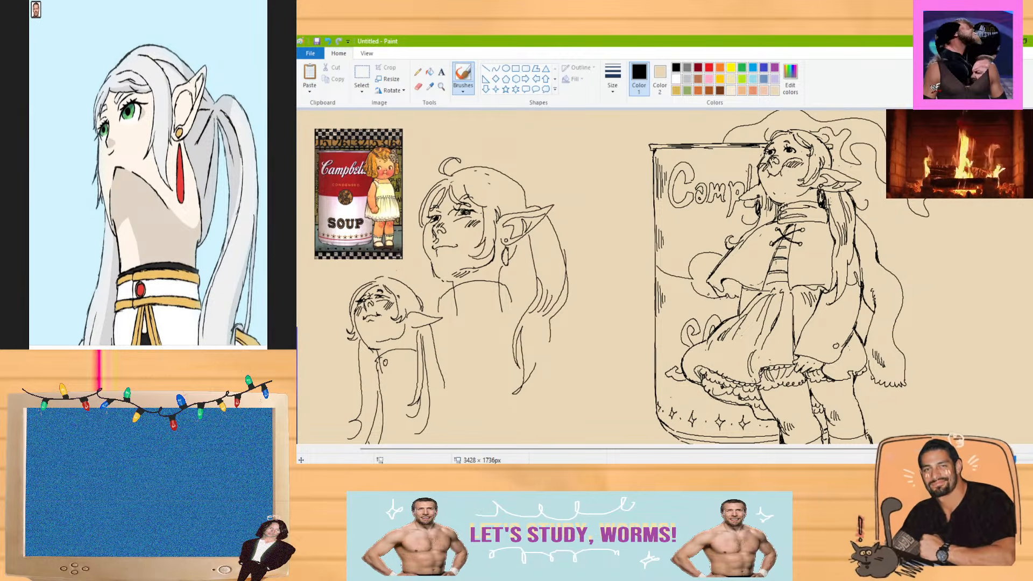
Switch to the Clock app, start the countdown timer, and return to the Paint drawing
{"action": "key", "text": "alt+Tab"}
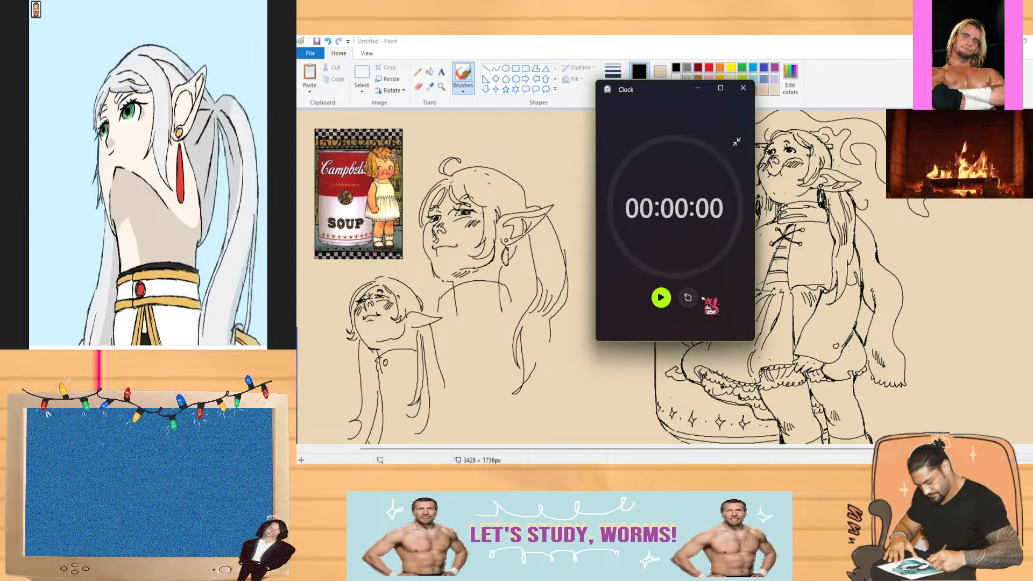
{"action": "left_click", "coordinate": [661, 297]}
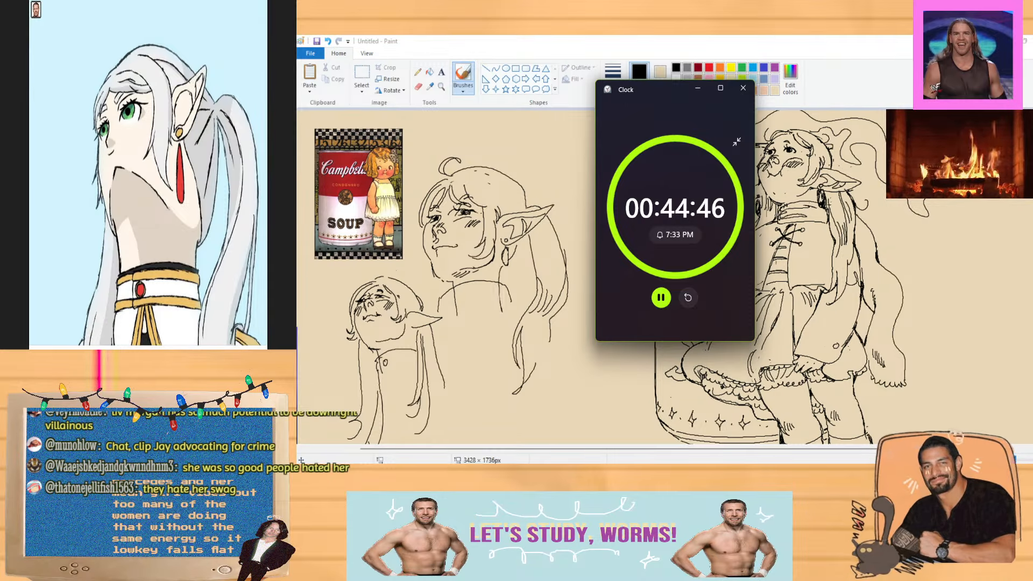
{"action": "key", "text": "alt+Tab"}
Develop the wavy shape above the can with inner contour lines and a hanging drip beside the elf
{"action": "scroll", "coordinate": [602, 282], "scroll_direction": "down", "scroll_amount": 1}
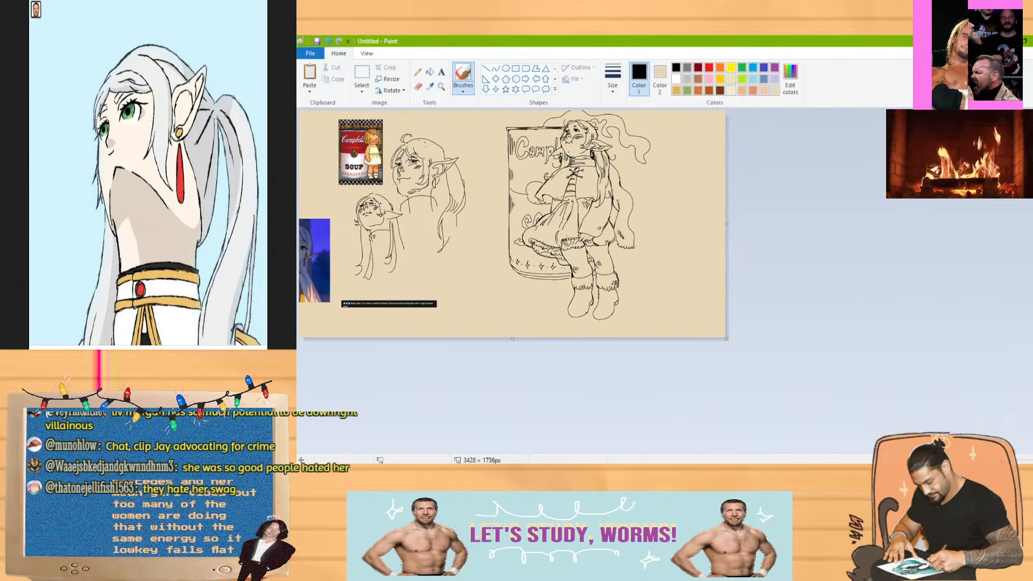
{"action": "scroll", "coordinate": [603, 282], "scroll_direction": "up", "scroll_amount": 1}
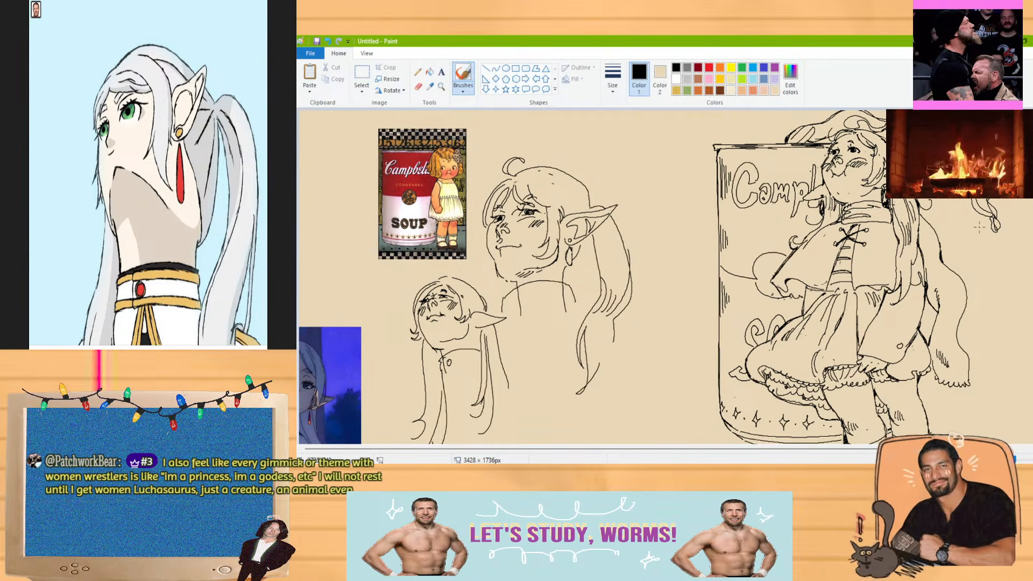
{"action": "mouse_move", "coordinate": [984, 255]}
{"action": "left_mouse_down"}
{"action": "mouse_move", "coordinate": [968, 239]}
{"action": "mouse_move", "coordinate": [979, 258]}
{"action": "left_mouse_up"}
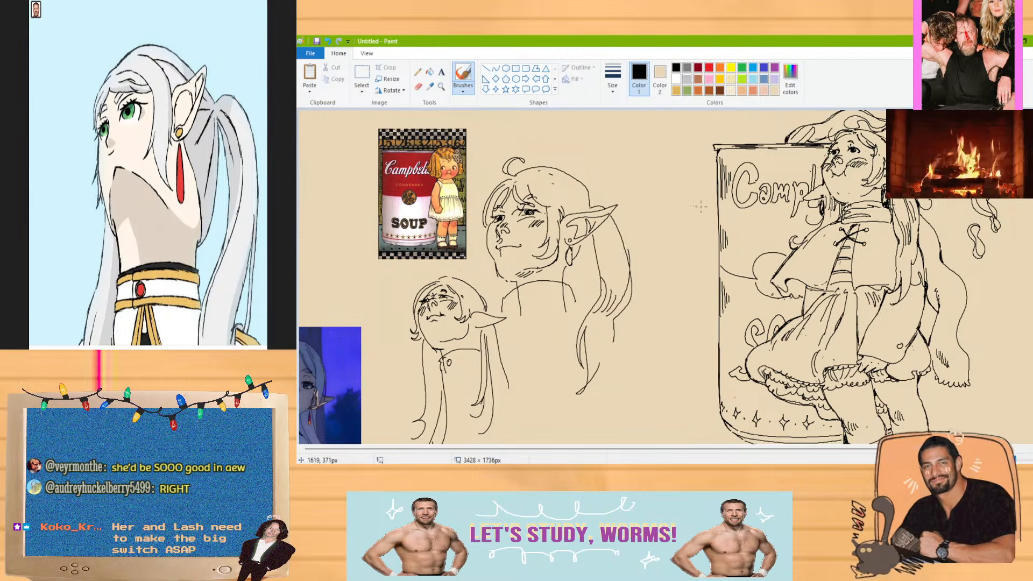
Erase stray marks around the elf's cape and trailing hair, touching up the lines with the Brush tool
{"action": "left_click", "coordinate": [419, 87]}
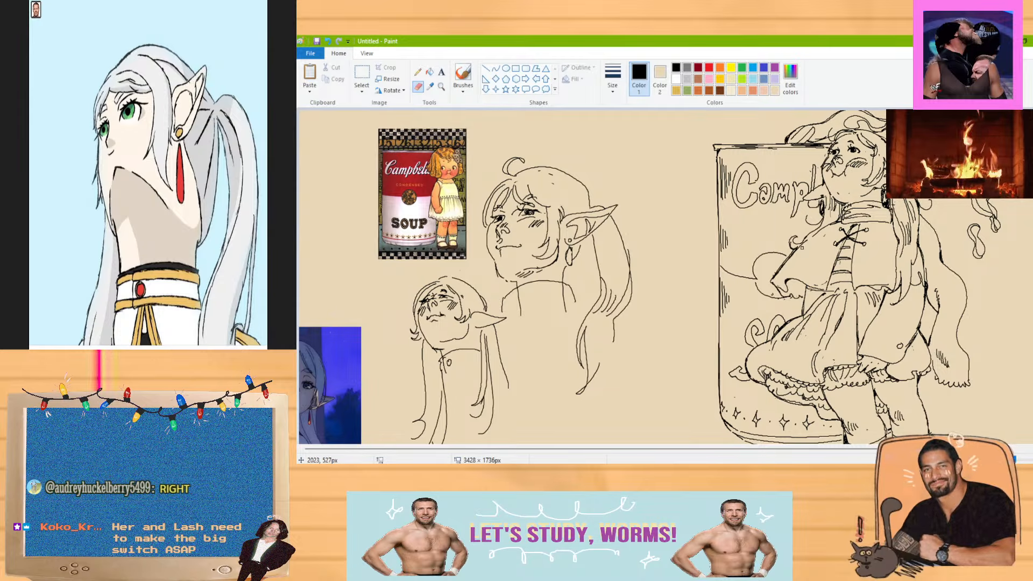
{"action": "left_click", "coordinate": [463, 76]}
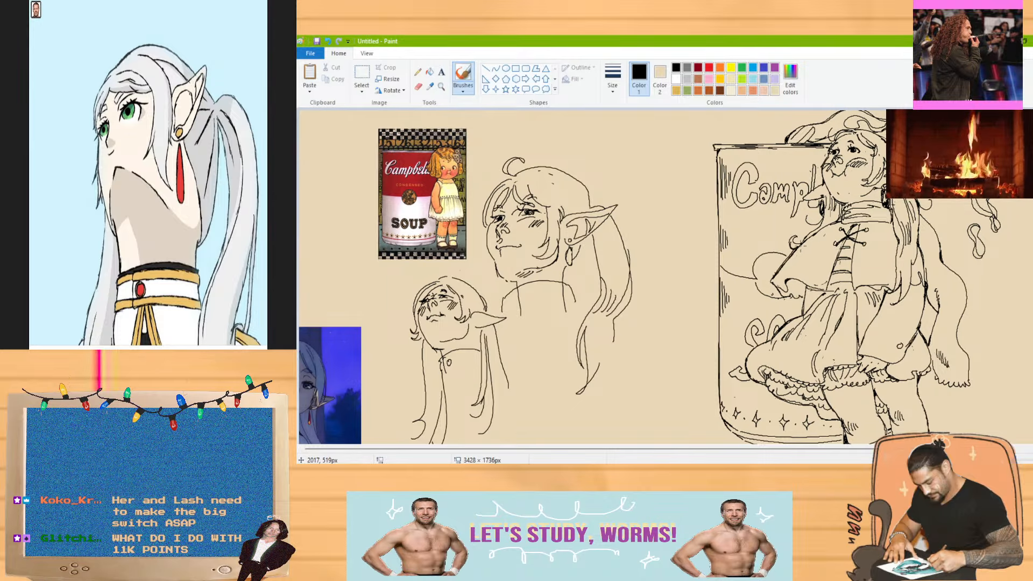
{"action": "left_click", "coordinate": [418, 86]}
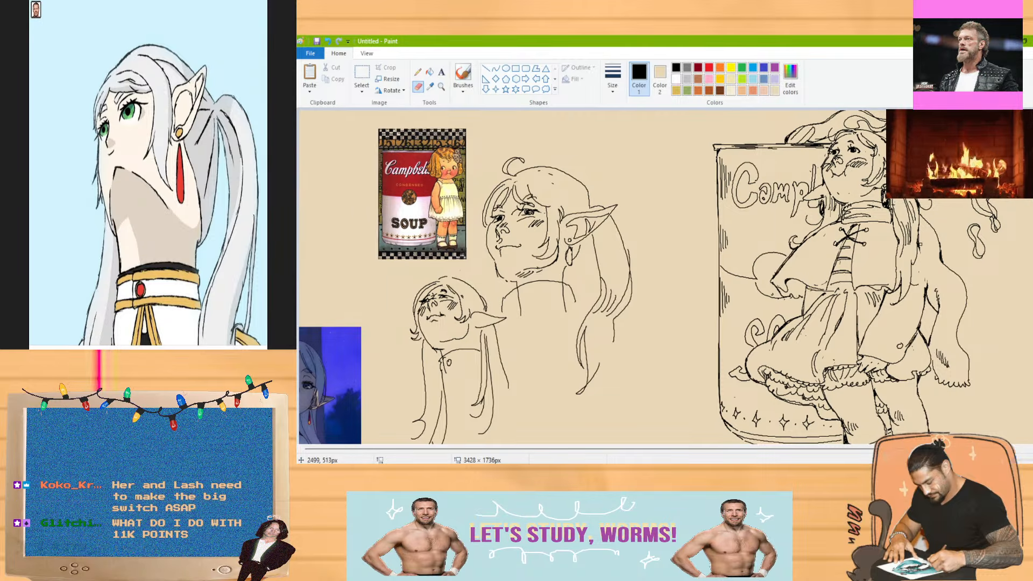
{"action": "left_click", "coordinate": [463, 76]}
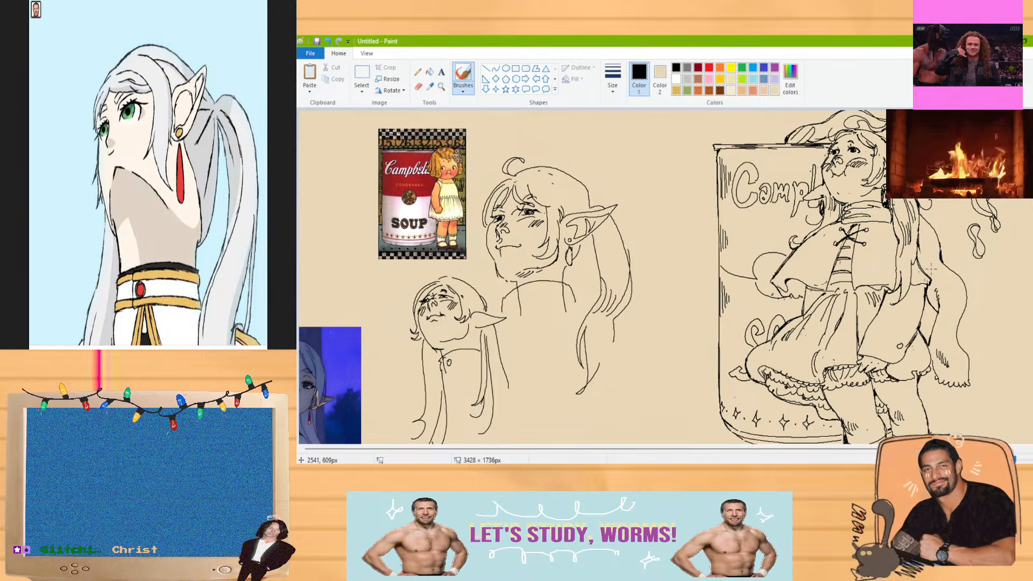
{"action": "scroll", "coordinate": [867, 427], "scroll_direction": "down", "scroll_amount": 1}
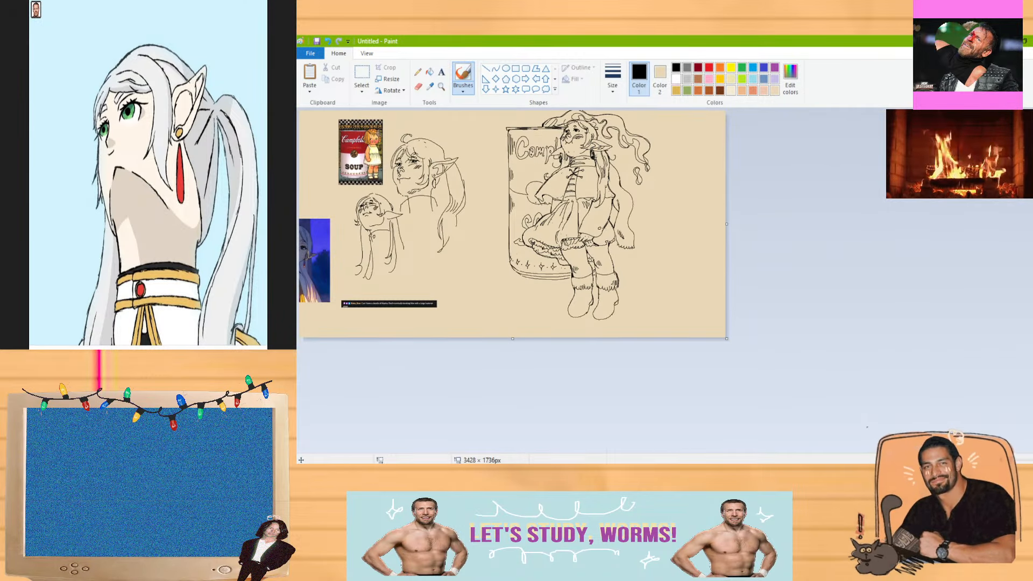
{"action": "left_click", "coordinate": [361, 75]}
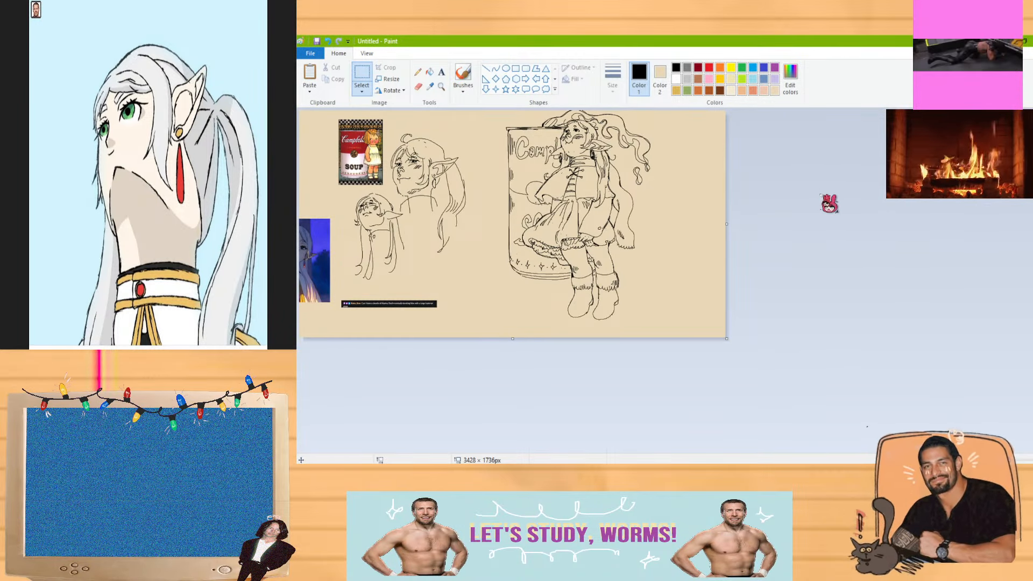
{"action": "left_click", "coordinate": [463, 75]}
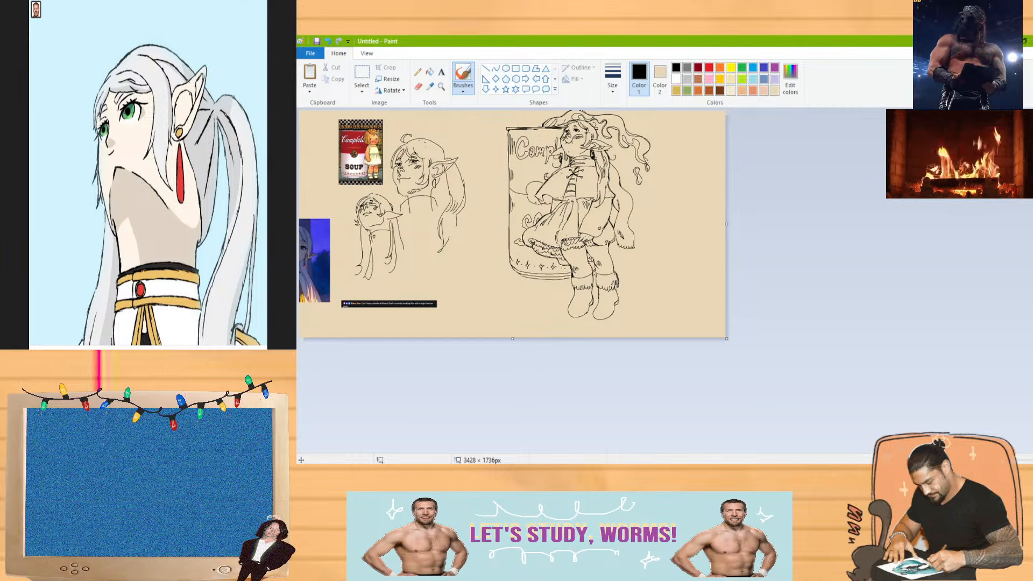
Draw a spiral inside the can's medallion and add hatched shading on the can behind the elf's cape and skirt
{"action": "scroll", "coordinate": [764, 427], "scroll_direction": "up", "scroll_amount": 1}
{"action": "scroll", "coordinate": [592, 280], "scroll_direction": "down", "scroll_amount": 3}
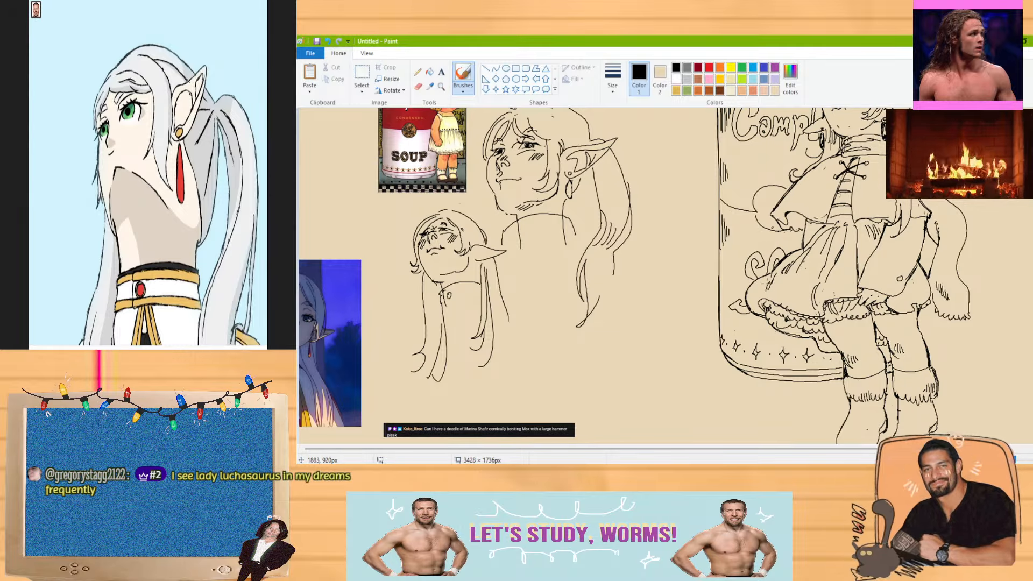
{"action": "scroll", "coordinate": [634, 276], "scroll_direction": "up", "scroll_amount": 2}
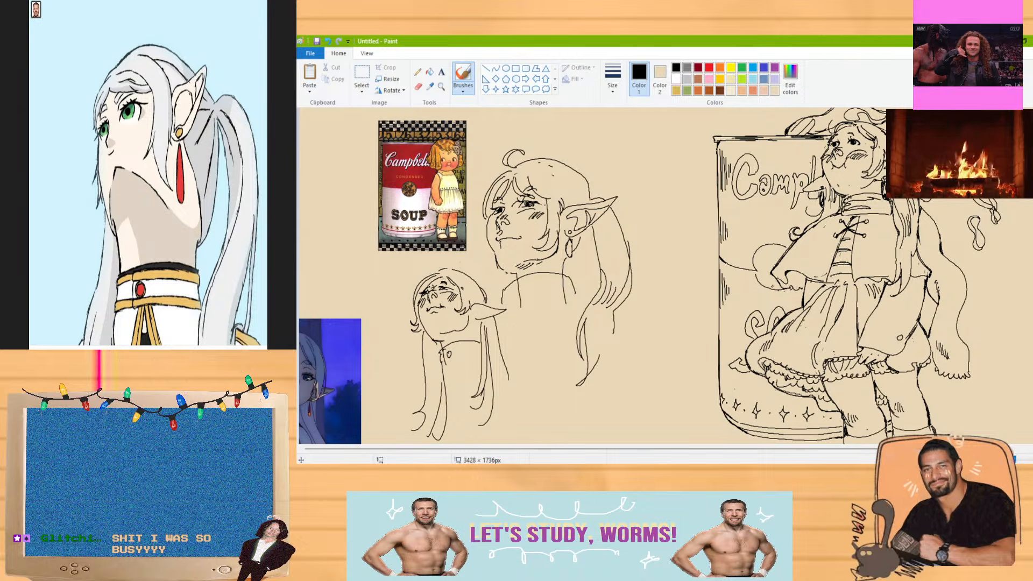
{"action": "scroll", "coordinate": [592, 274], "scroll_direction": "up", "scroll_amount": 1}
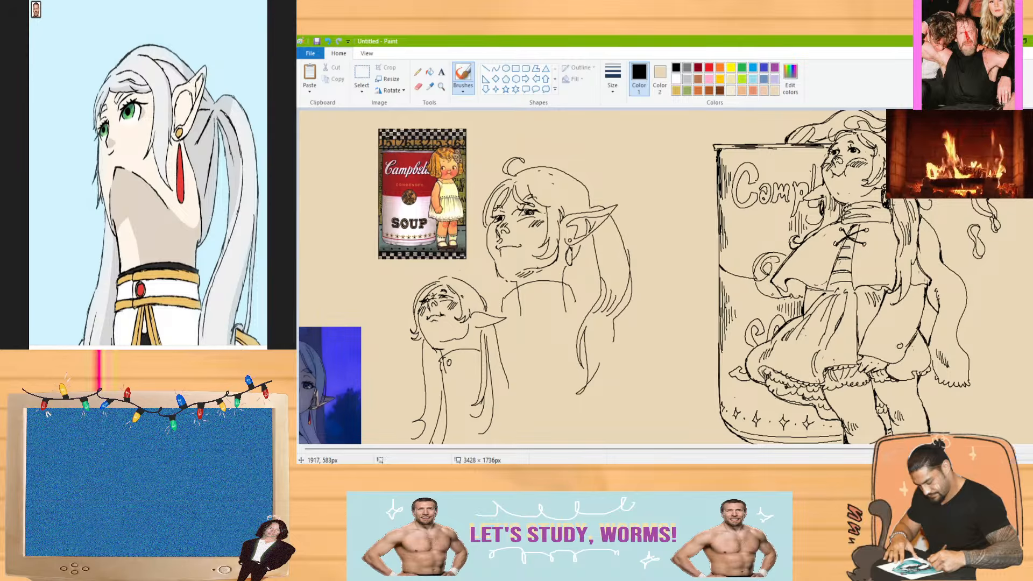
Select the whole canvas, shift all the artwork slightly down and to the right, and switch back to the Brush tool
{"action": "left_click", "coordinate": [990, 460]}
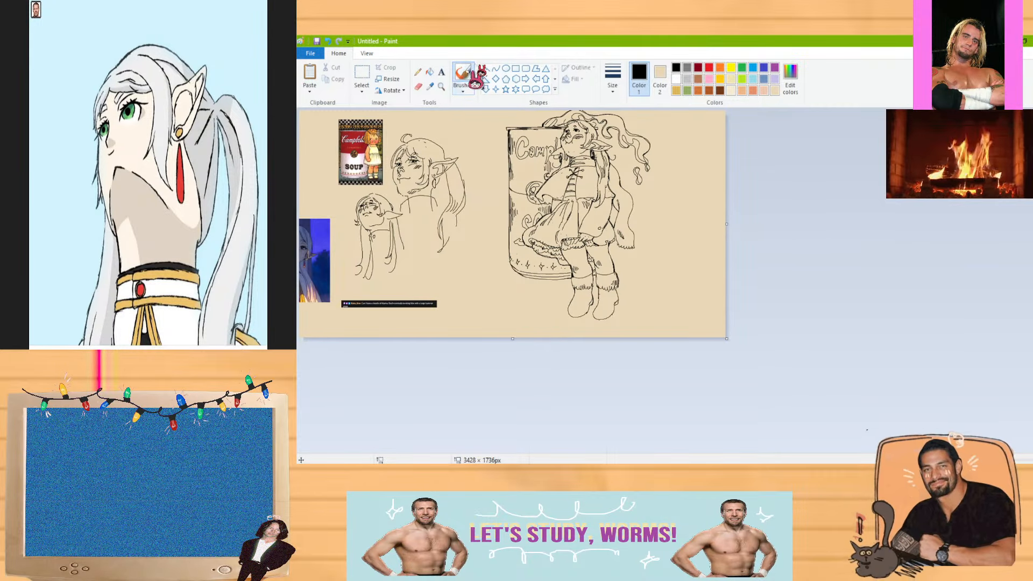
{"action": "key", "text": "ctrl+a"}
{"action": "left_click_drag", "start_coordinate": [638, 198], "coordinate": [643, 206]}
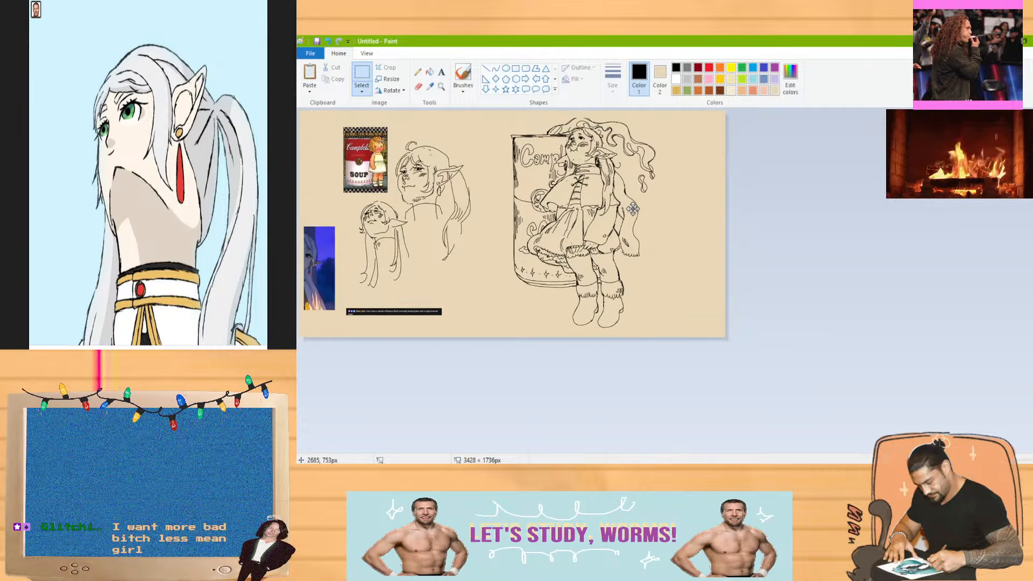
{"action": "left_click", "coordinate": [790, 176]}
{"action": "left_click", "coordinate": [1030, 460]}
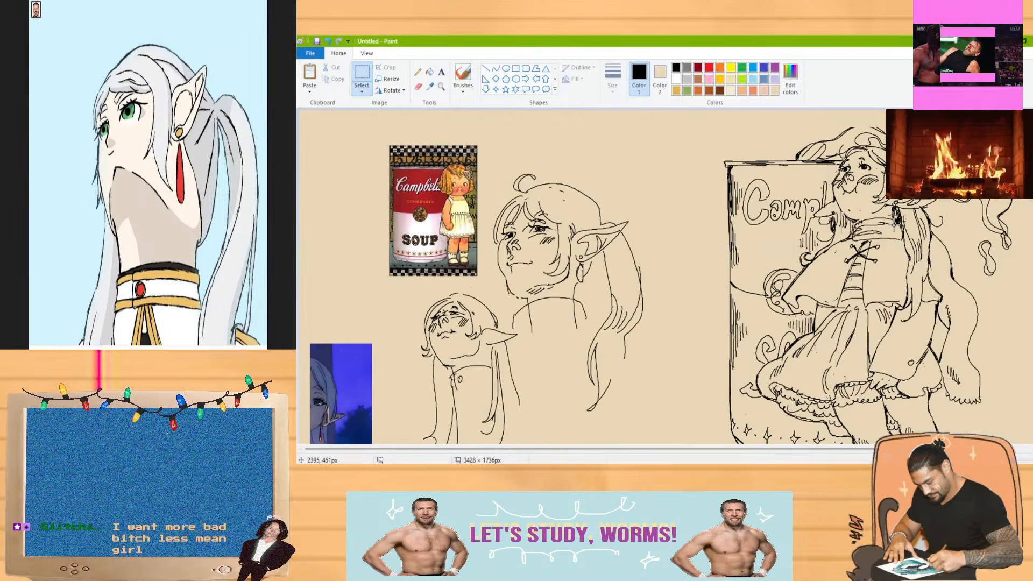
{"action": "left_click", "coordinate": [466, 74]}
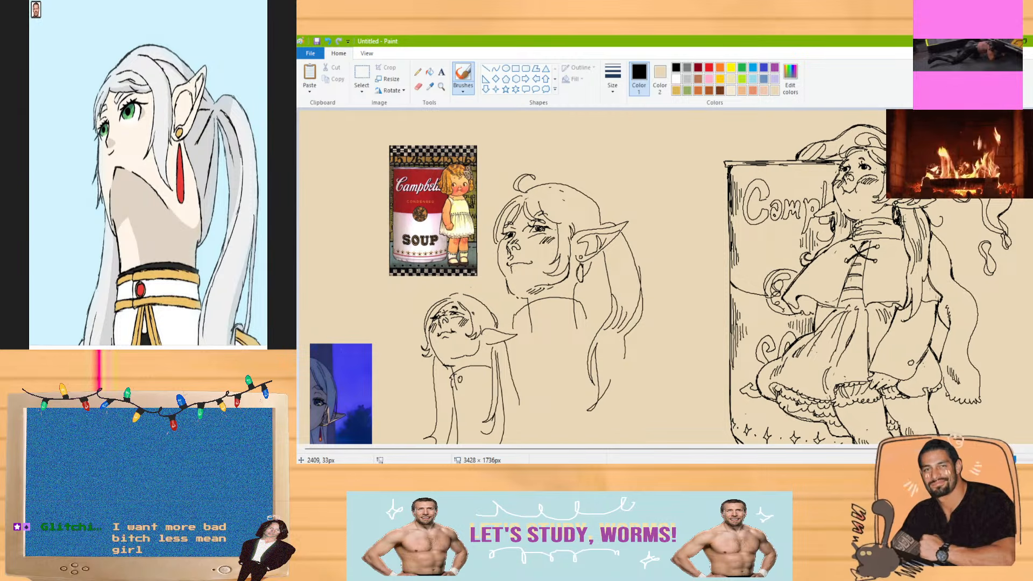
Draw a thin black rectangular frame, about 1321 × 1685 px, around the full-body elf and soup can
{"action": "left_click", "coordinate": [993, 460]}
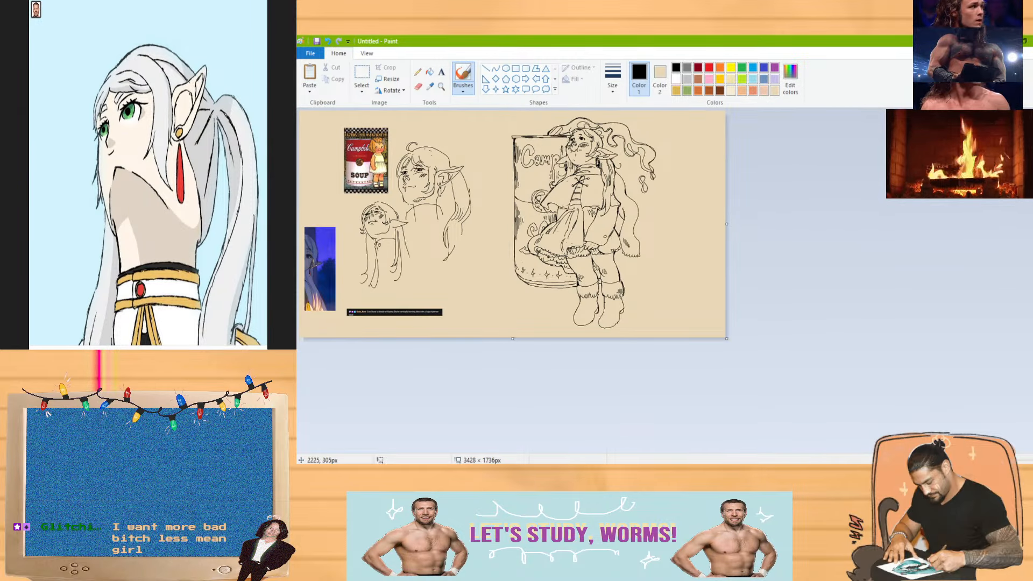
{"action": "key", "text": "ctrl+z"}
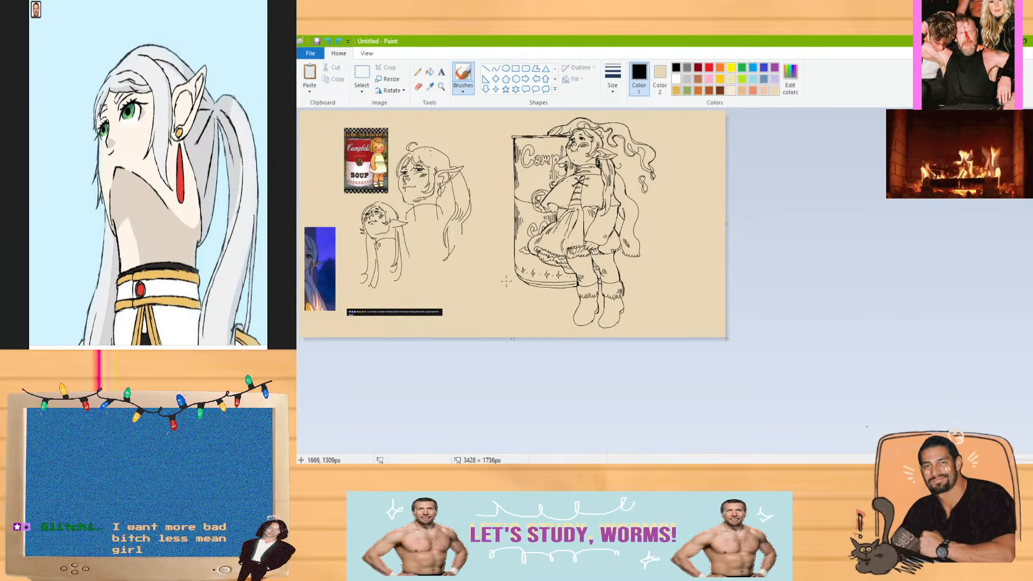
{"action": "left_click", "coordinate": [515, 68]}
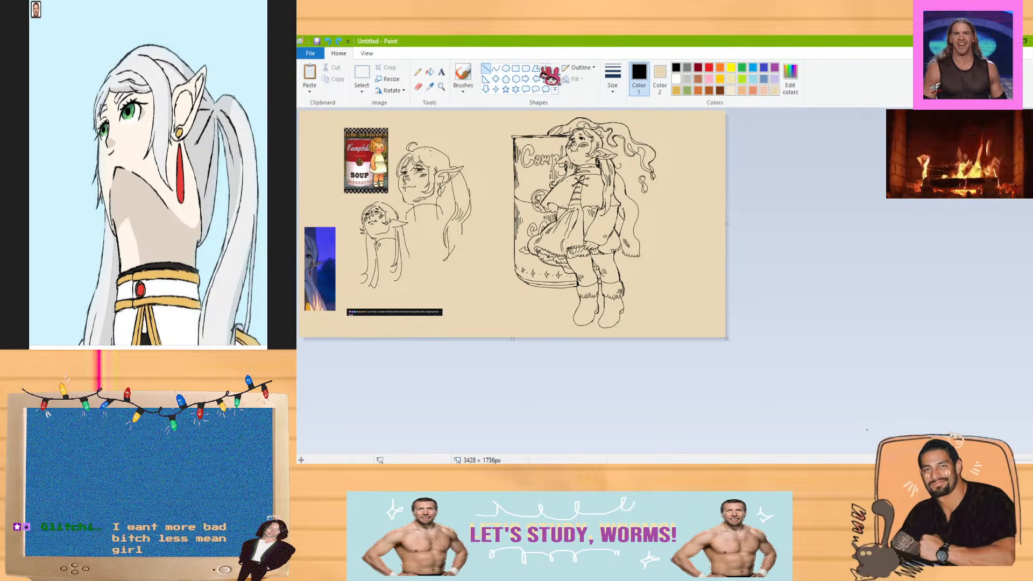
{"action": "left_click_drag", "start_coordinate": [503, 111], "coordinate": [666, 335]}
{"action": "left_click", "coordinate": [808, 323]}
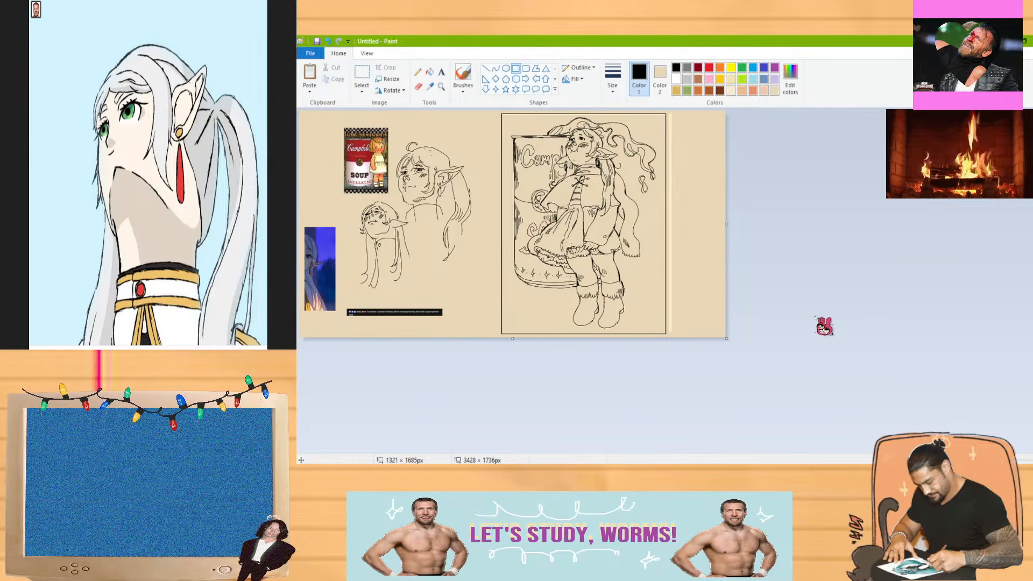
{"action": "left_click_drag", "start_coordinate": [734, 349], "coordinate": [831, 425]}
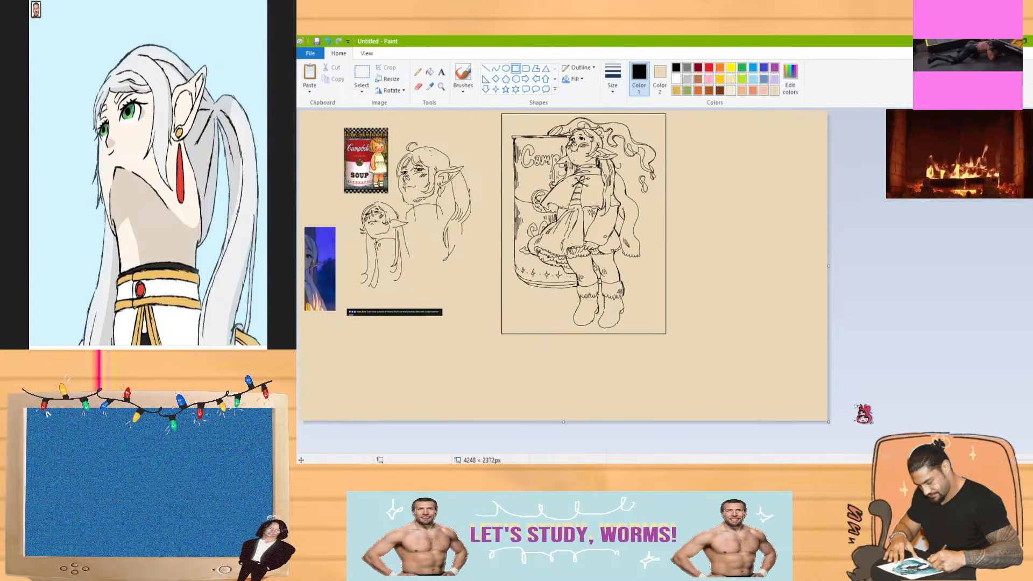
{"action": "key", "text": "ctrl+a"}
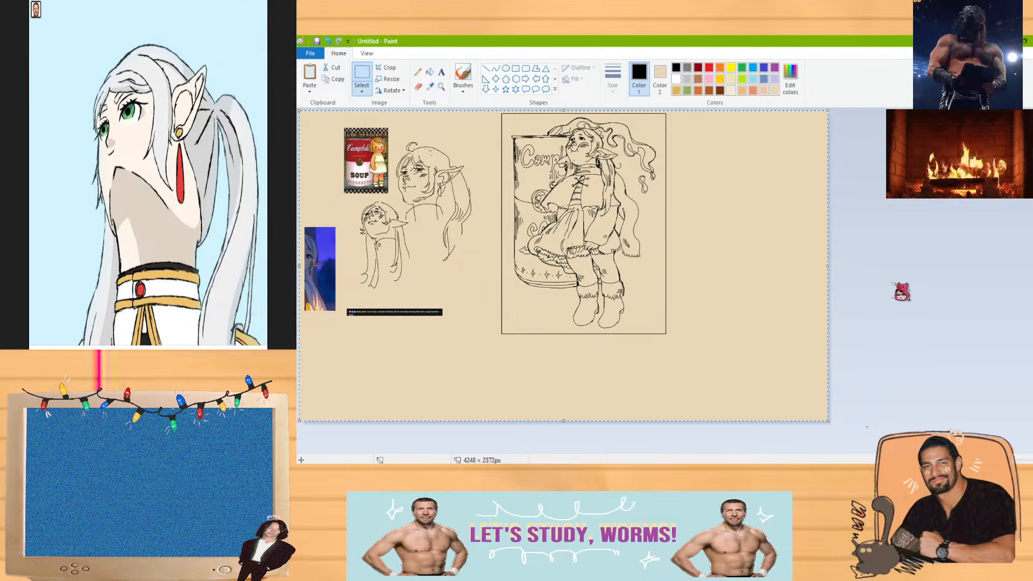
{"action": "left_click", "coordinate": [903, 289]}
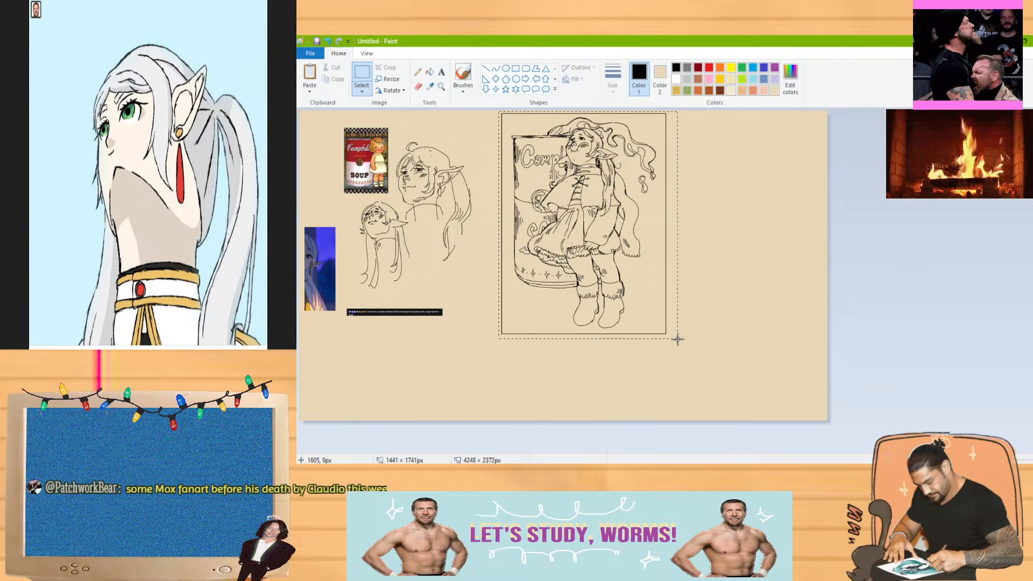
{"action": "left_click", "coordinate": [464, 74]}
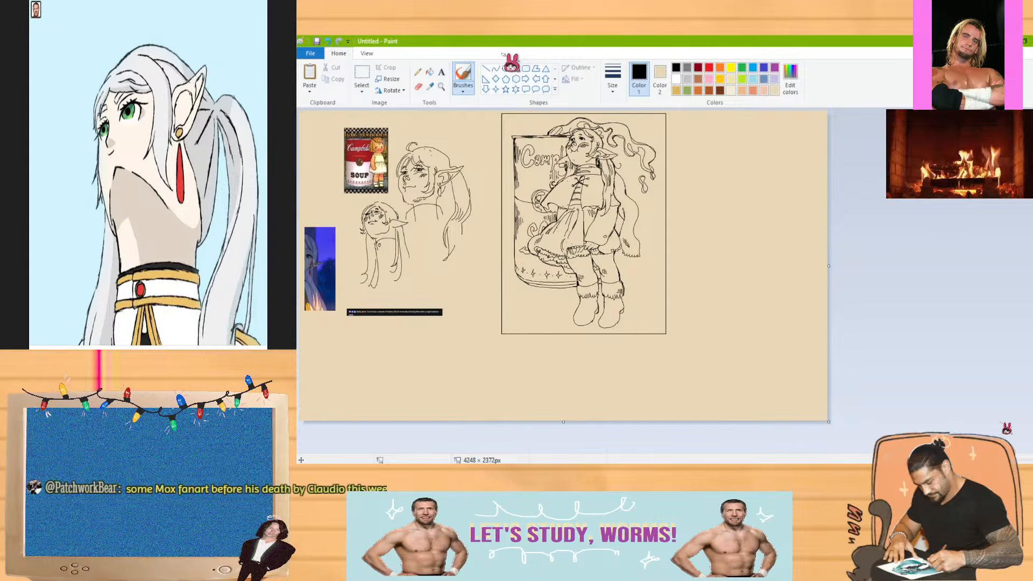
{"action": "left_click", "coordinate": [1032, 460]}
{"action": "left_click_drag", "start_coordinate": [743, 449], "coordinate": [961, 449]}
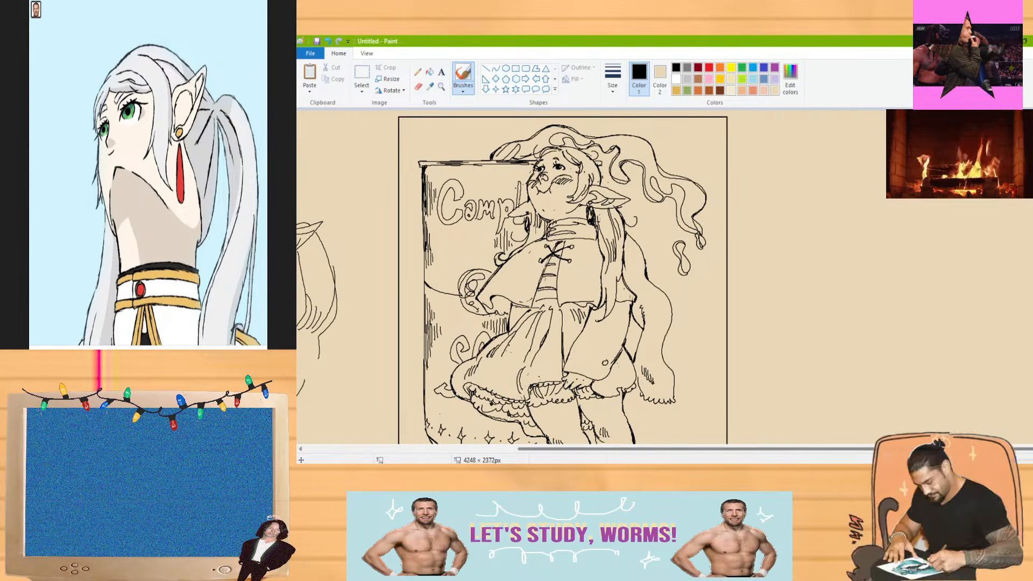
{"action": "left_click_drag", "start_coordinate": [851, 188], "coordinate": [873, 159]}
{"action": "key", "text": "ctrl+z"}
{"action": "left_click", "coordinate": [995, 460]}
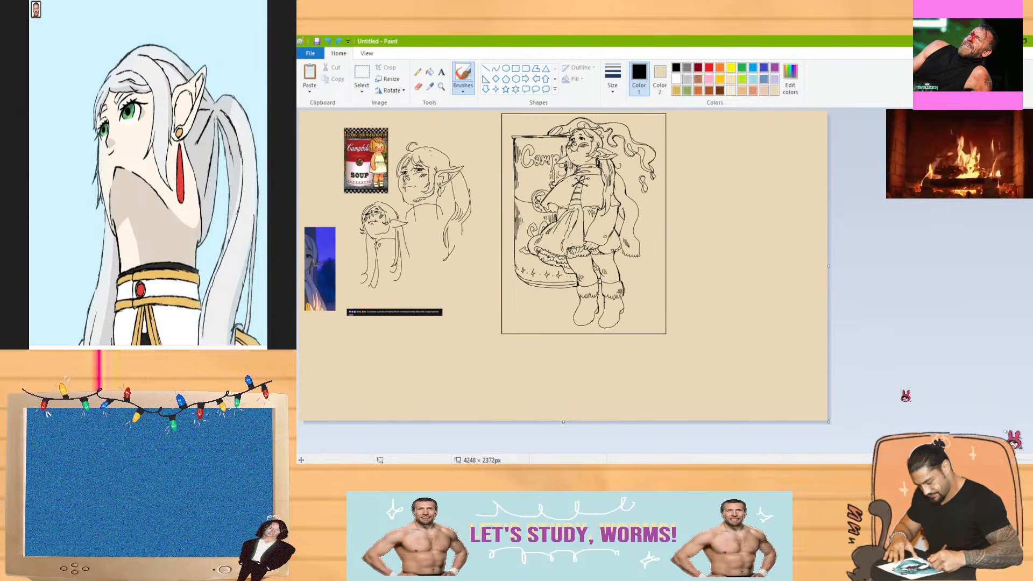
Enlarge the canvas to 5144 × 2524 px to make blank space beside the framed elf drawing
{"action": "left_click_drag", "start_coordinate": [830, 422], "coordinate": [939, 442]}
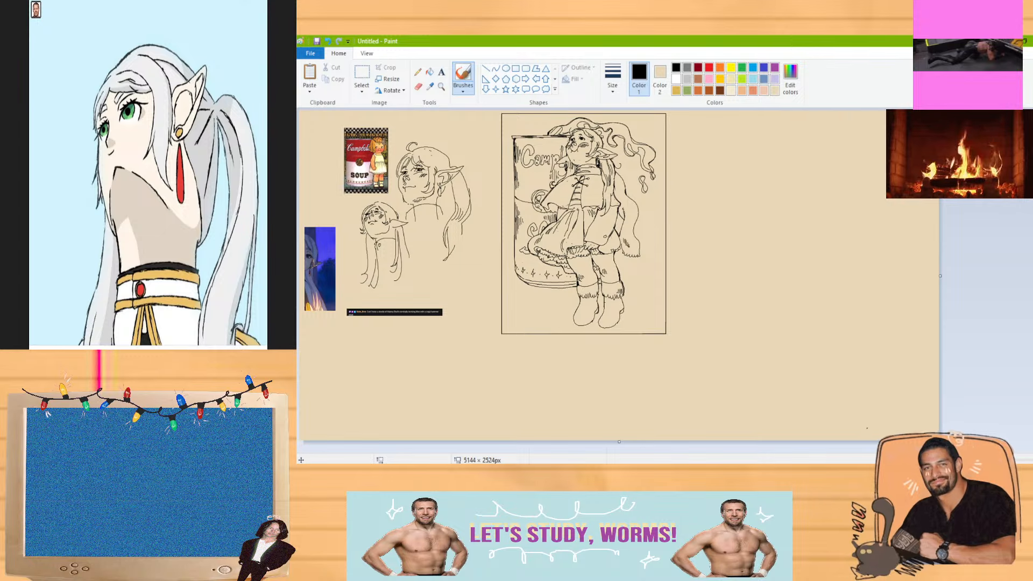
{"action": "scroll", "coordinate": [619, 277], "scroll_direction": "up", "scroll_amount": 1}
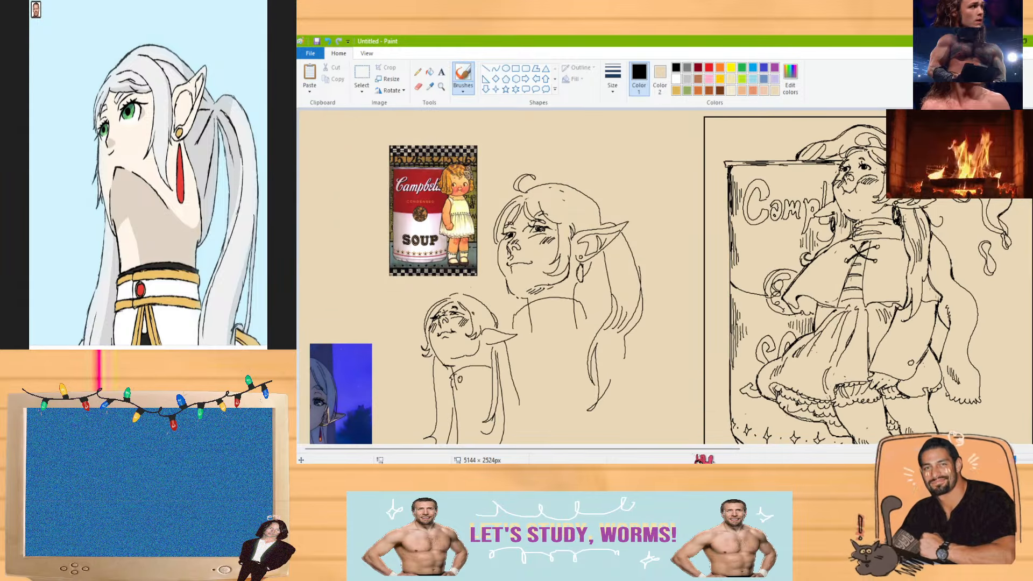
{"action": "left_click_drag", "start_coordinate": [619, 448], "coordinate": [923, 449]}
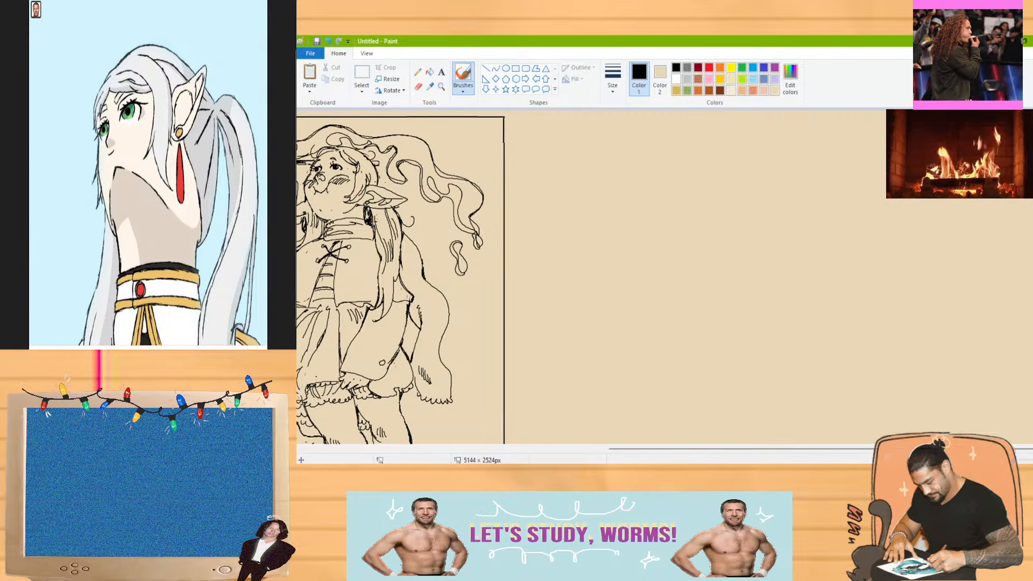
Review the viewer's doodle request below the small elf sketch and the empty canvas area beyond the framed drawing
{"action": "key", "text": "alt+Tab"}
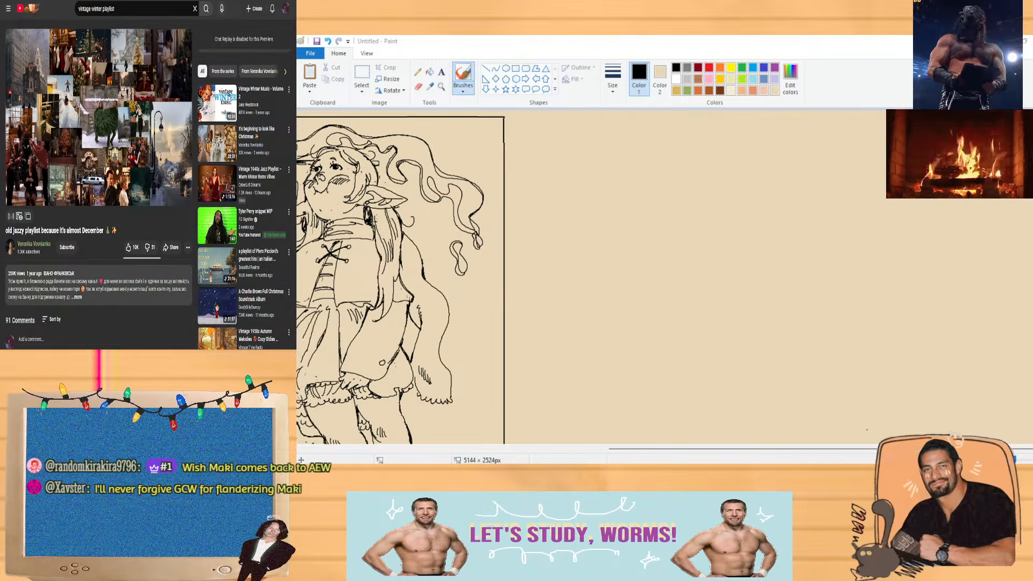
{"action": "left_click", "coordinate": [504, 42]}
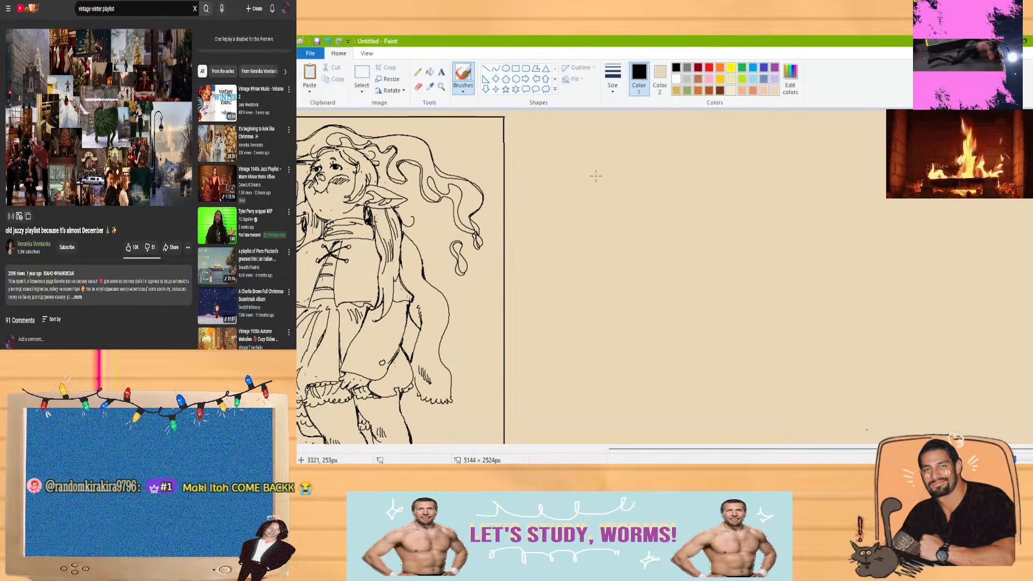
{"action": "left_click_drag", "start_coordinate": [694, 448], "coordinate": [390, 449]}
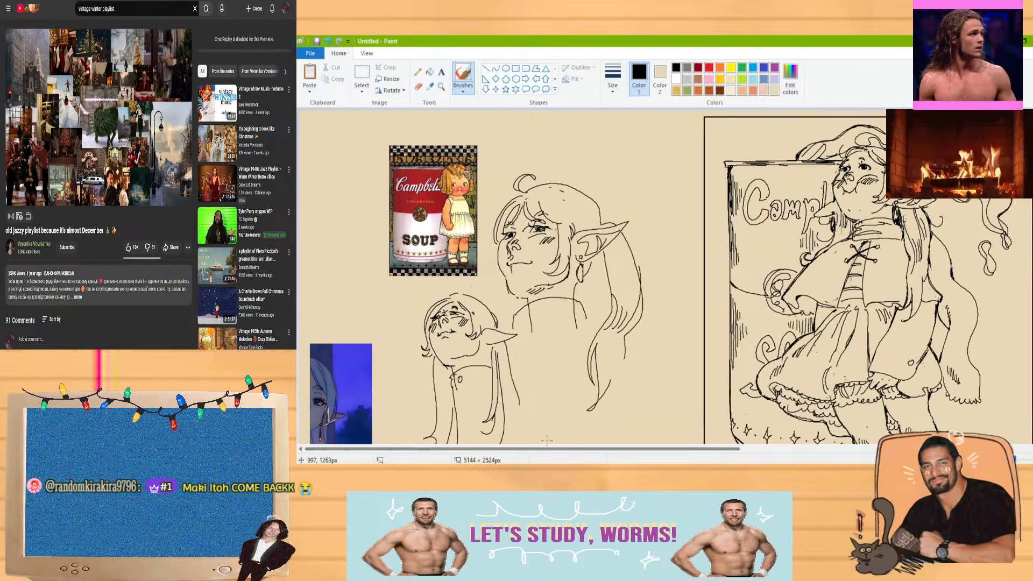
{"action": "scroll", "coordinate": [592, 277], "scroll_direction": "down", "scroll_amount": 5}
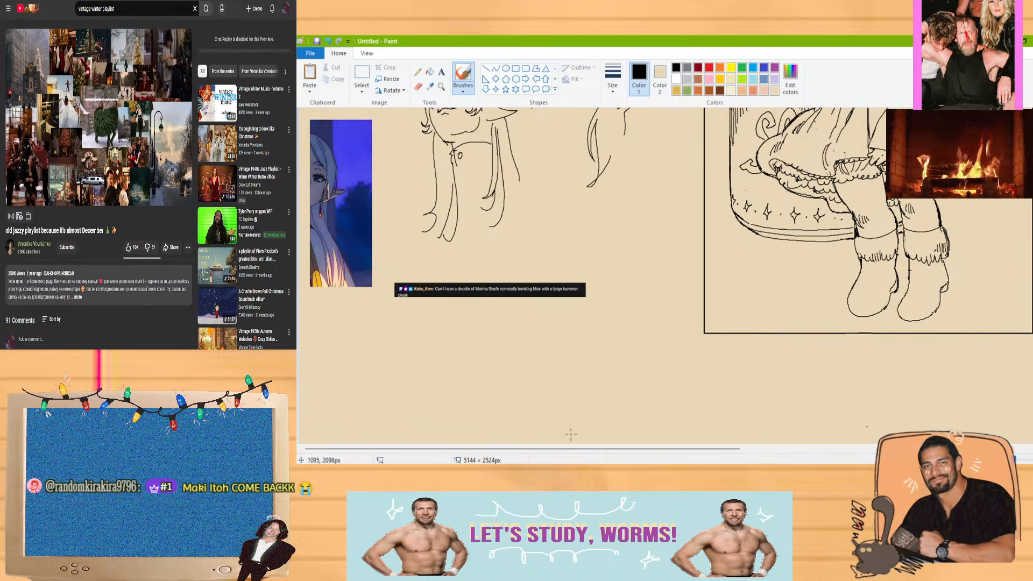
{"action": "left_click_drag", "start_coordinate": [577, 449], "coordinate": [585, 449]}
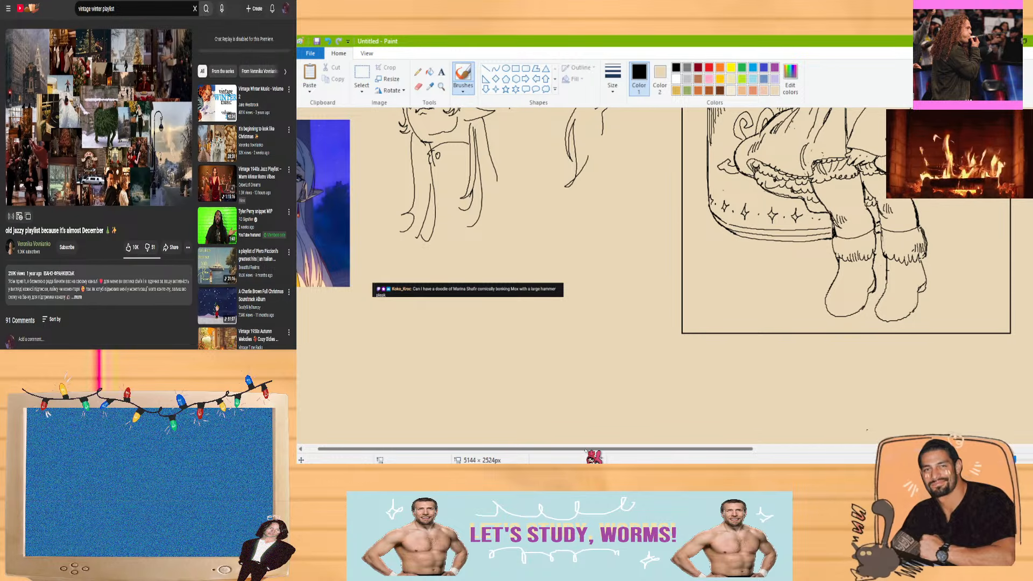
{"action": "left_click_drag", "start_coordinate": [585, 451], "coordinate": [878, 450]}
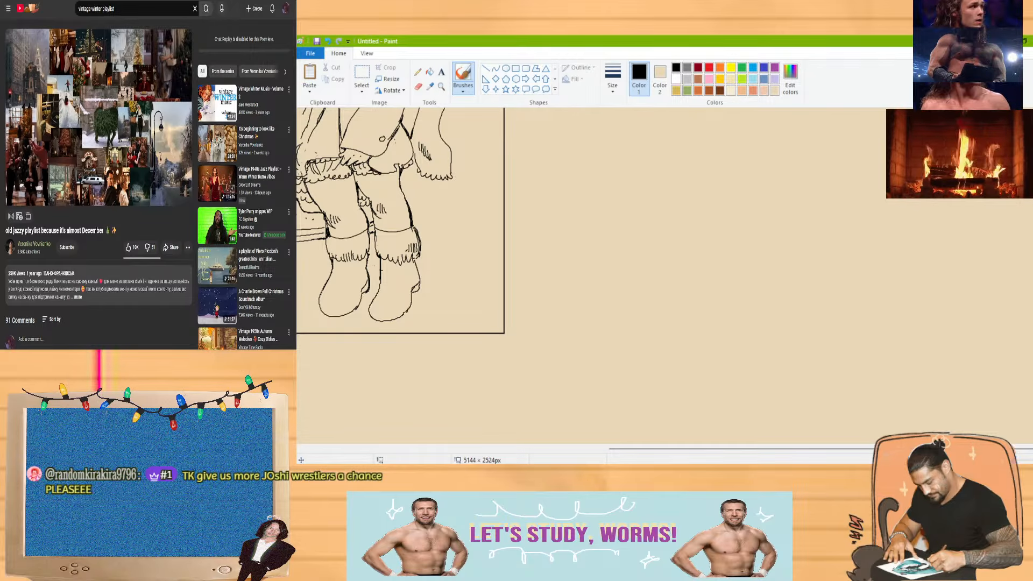
Paste two reference photos right of the framed drawing, the woman in a red top above the bearded wrestler
{"action": "key", "text": "alt+Tab"}
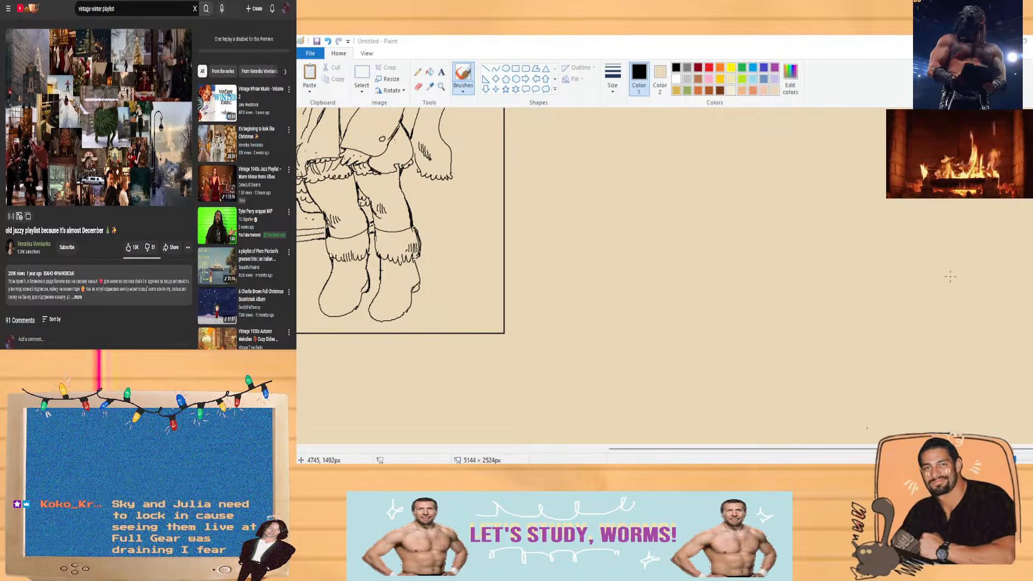
{"action": "left_click", "coordinate": [645, 228]}
{"action": "key", "text": "ctrl+v"}
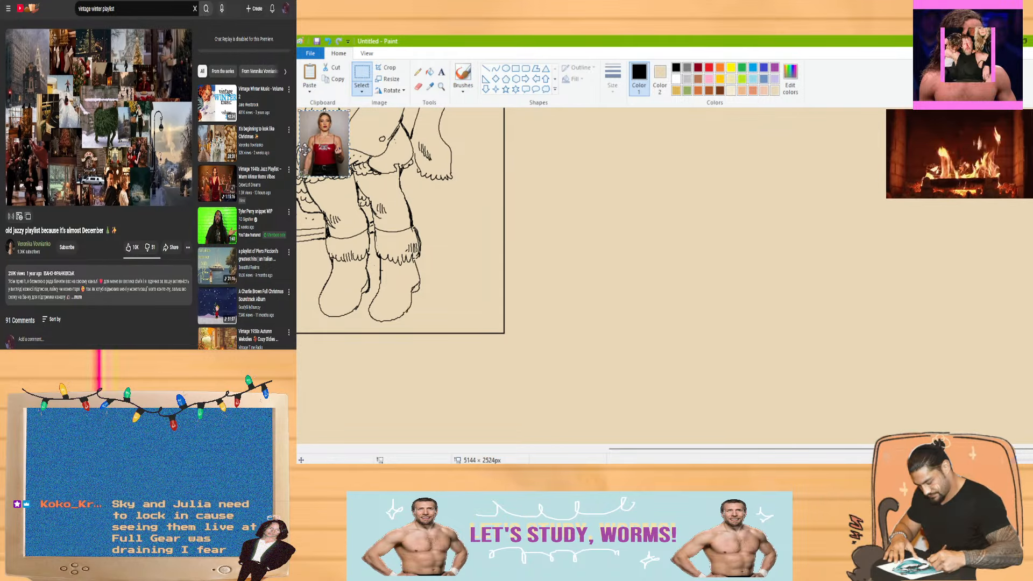
{"action": "mouse_move", "coordinate": [327, 144]}
{"action": "left_mouse_down"}
{"action": "mouse_move", "coordinate": [521, 187]}
{"action": "mouse_move", "coordinate": [567, 235]}
{"action": "left_mouse_up"}
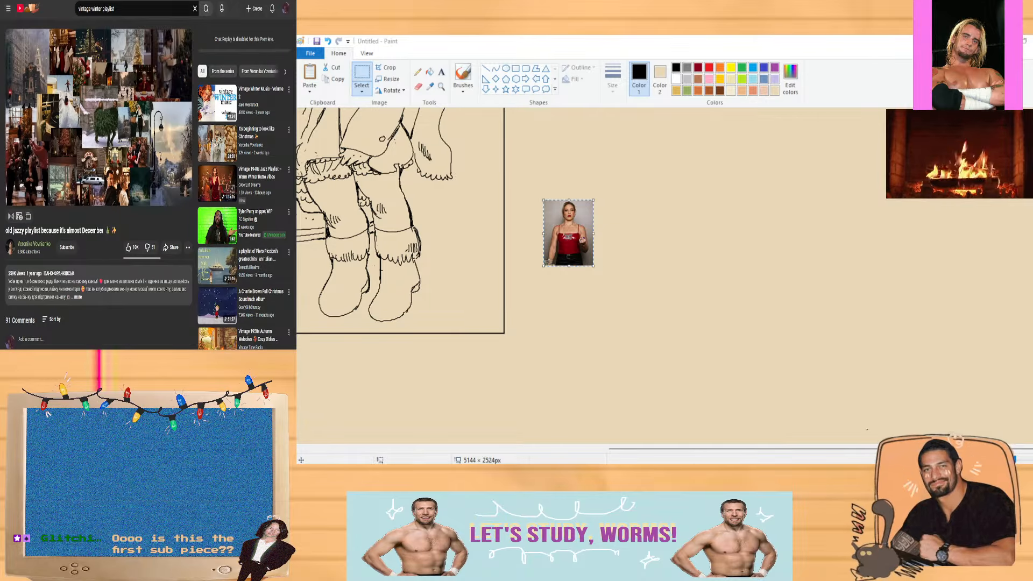
{"action": "left_click", "coordinate": [851, 219]}
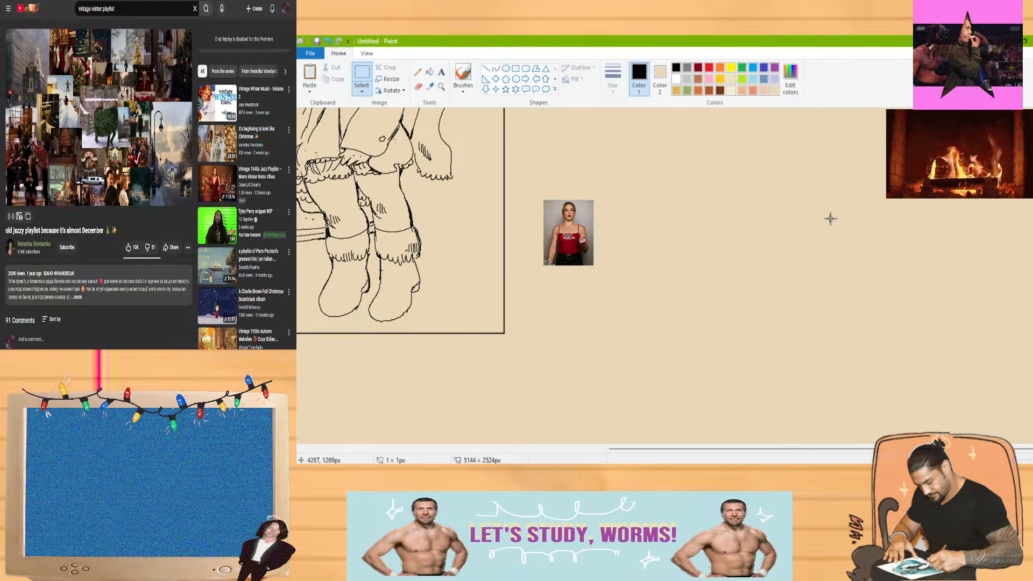
{"action": "key", "text": "ctrl+v"}
{"action": "left_click_drag", "start_coordinate": [359, 138], "coordinate": [607, 296]}
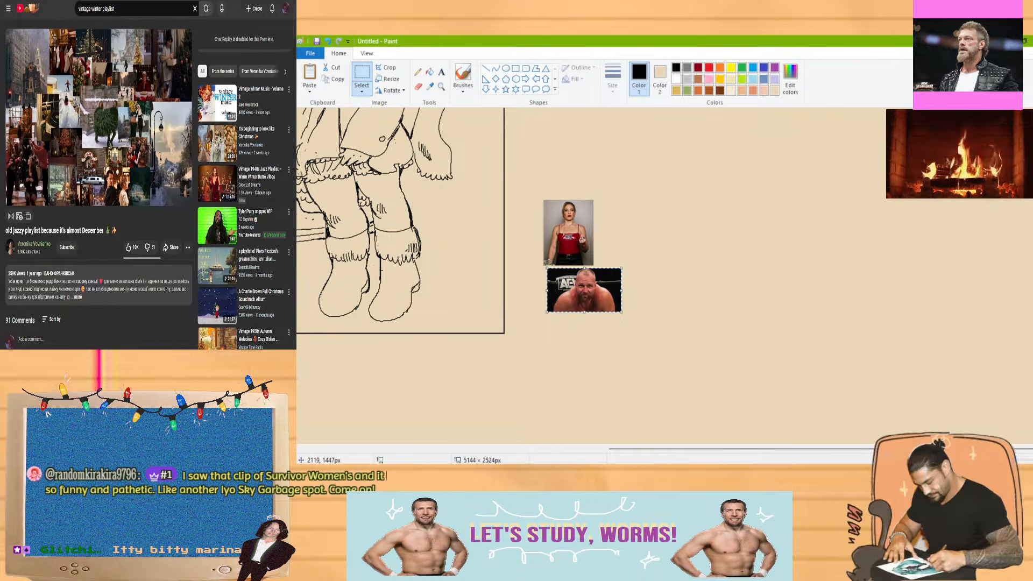
{"action": "key", "text": "alt+Tab"}
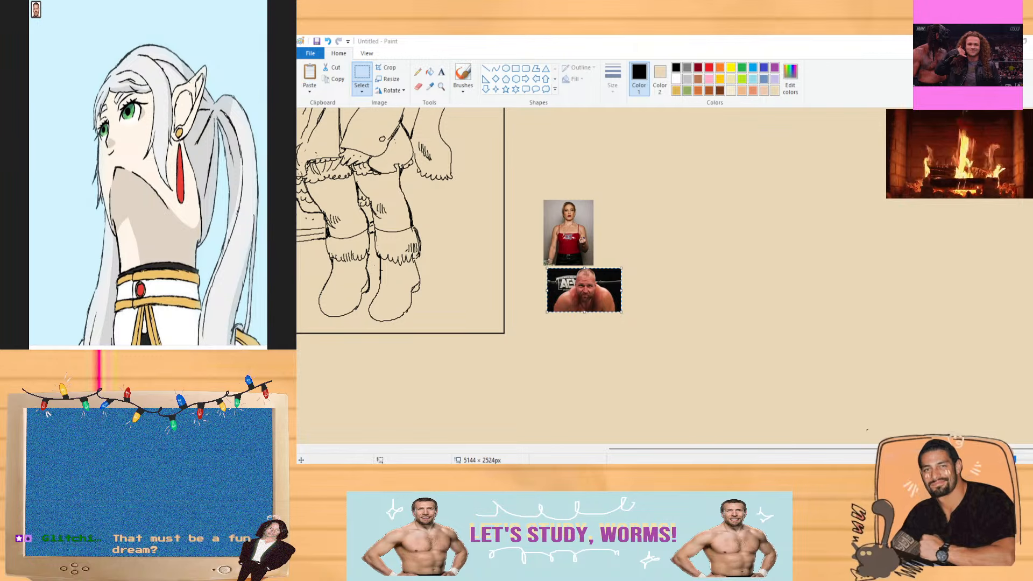
{"action": "left_click", "coordinate": [463, 75]}
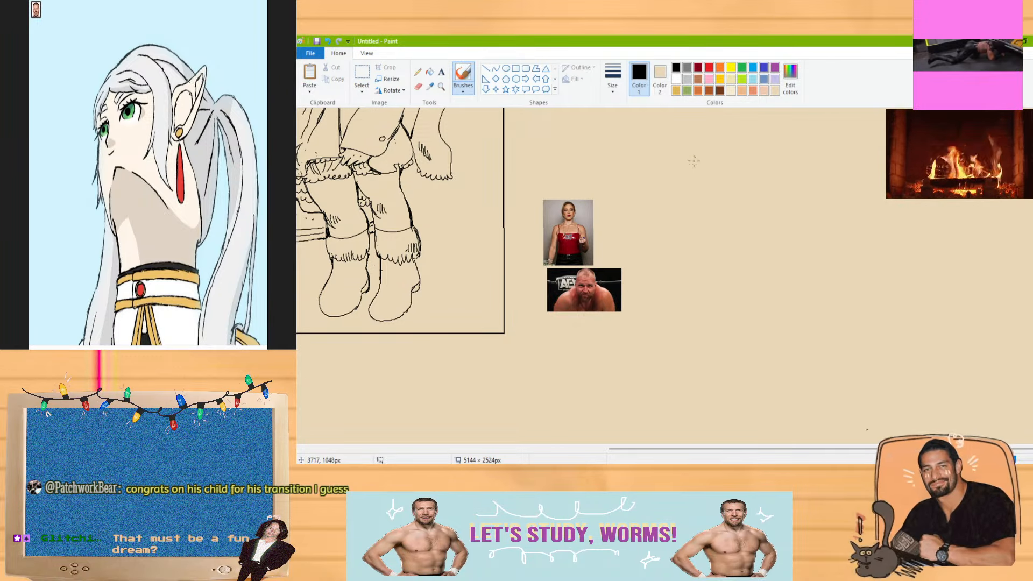
{"action": "left_click_drag", "start_coordinate": [692, 165], "coordinate": [721, 157]}
{"action": "key", "text": "ctrl+z"}
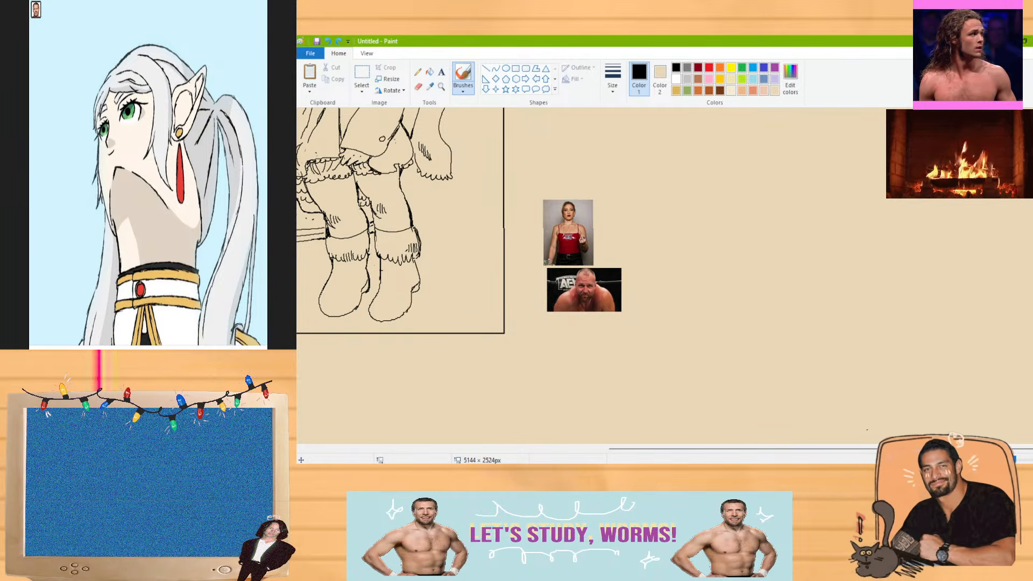
{"action": "key", "text": "alt+Tab"}
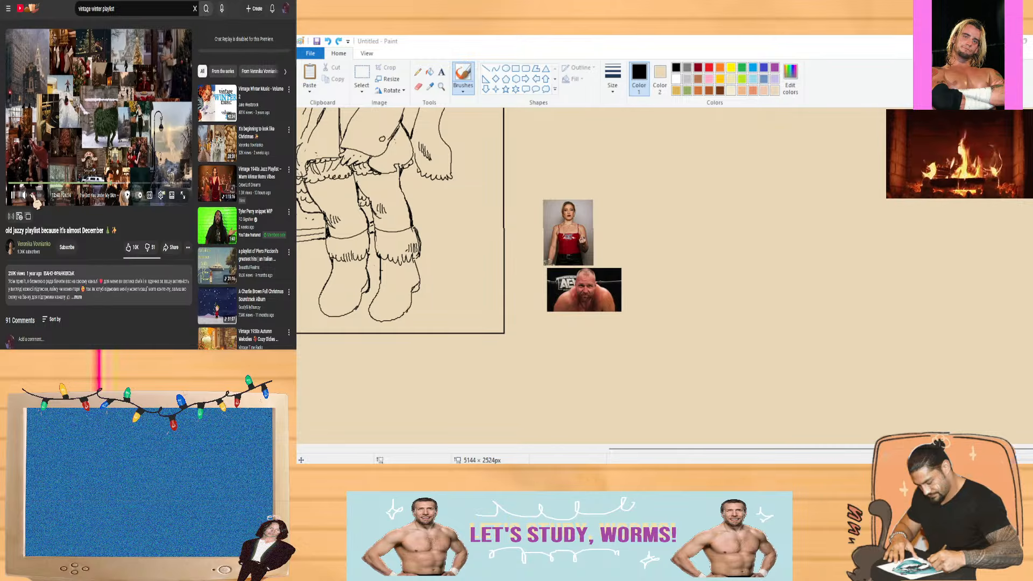
{"action": "key", "text": "alt+Tab"}
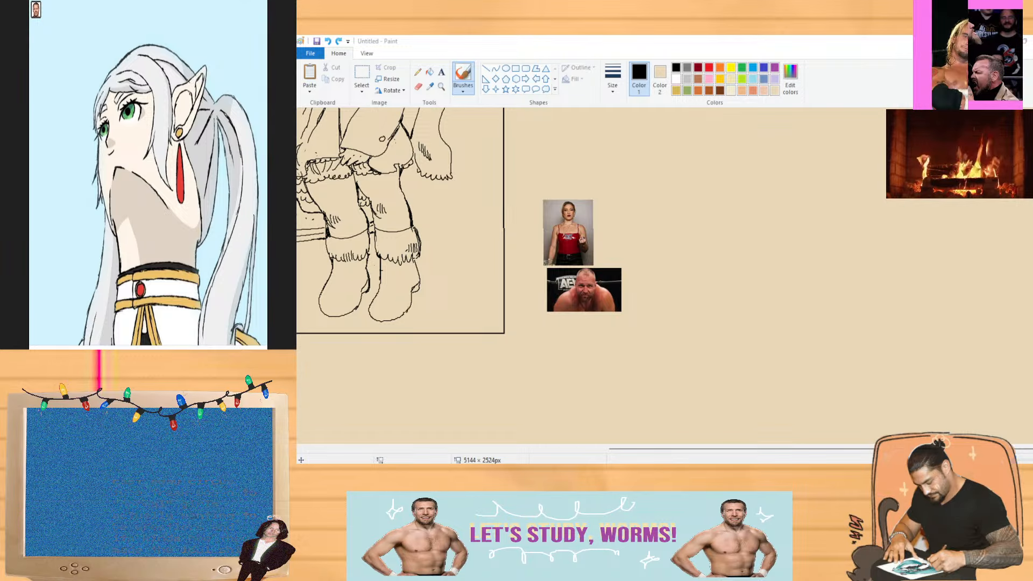
Switch to the browser and look through the "fun styles" Pinterest board for illustration style references
{"action": "key", "text": "alt+Tab"}
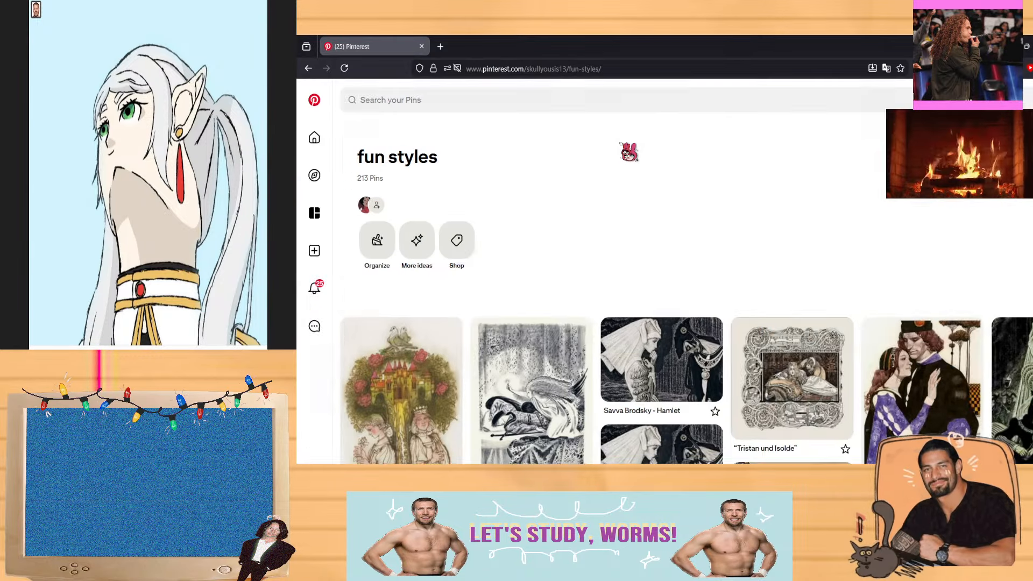
{"action": "scroll", "coordinate": [692, 217], "scroll_direction": "down", "scroll_amount": 1}
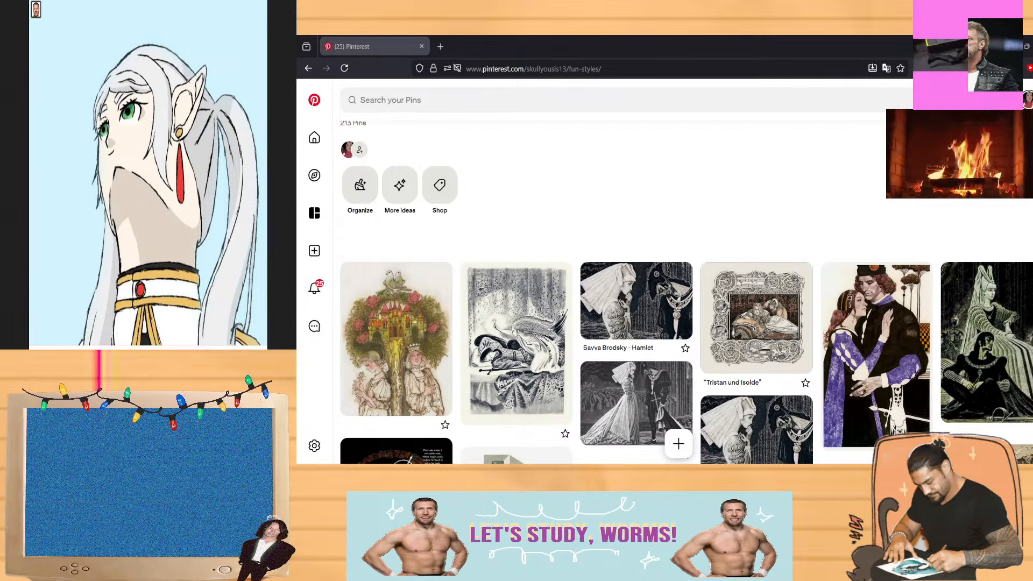
{"action": "left_click", "coordinate": [728, 479]}
{"action": "left_click", "coordinate": [728, 479]}
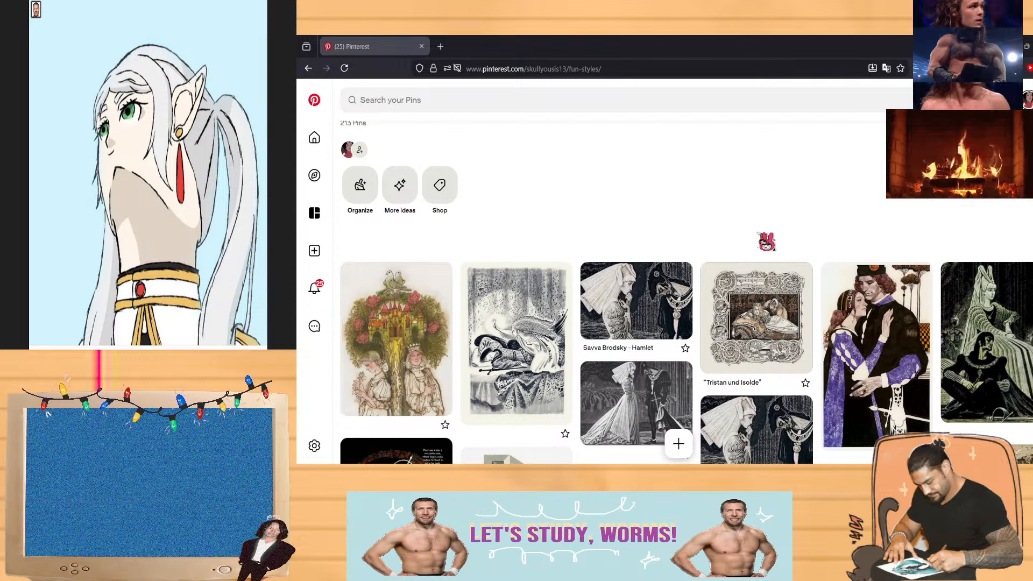
{"action": "scroll", "coordinate": [766, 241], "scroll_direction": "down", "scroll_amount": 1}
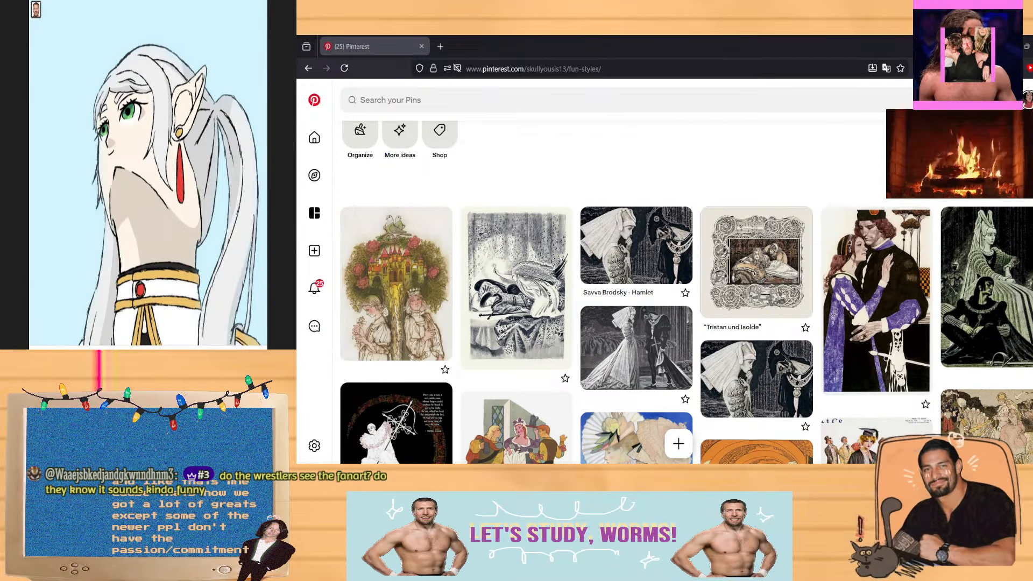
{"action": "scroll", "coordinate": [815, 272], "scroll_direction": "down", "scroll_amount": 4}
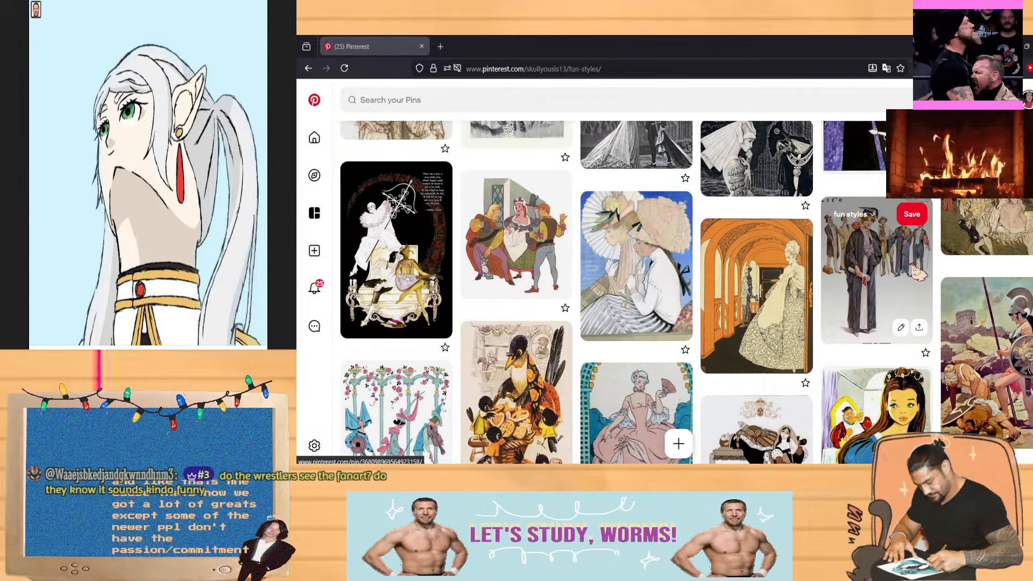
{"action": "scroll", "coordinate": [914, 271], "scroll_direction": "down", "scroll_amount": 3}
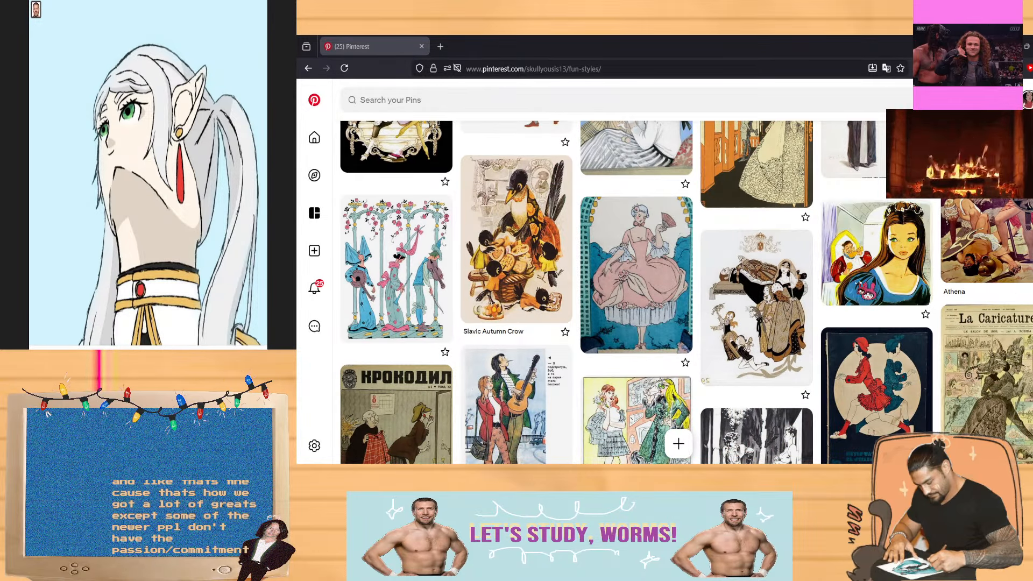
Look through the rest of the "fun styles" Pinterest board to its end for vintage illustration styles suited to the doodle
{"action": "scroll", "coordinate": [942, 282], "scroll_direction": "down", "scroll_amount": 7}
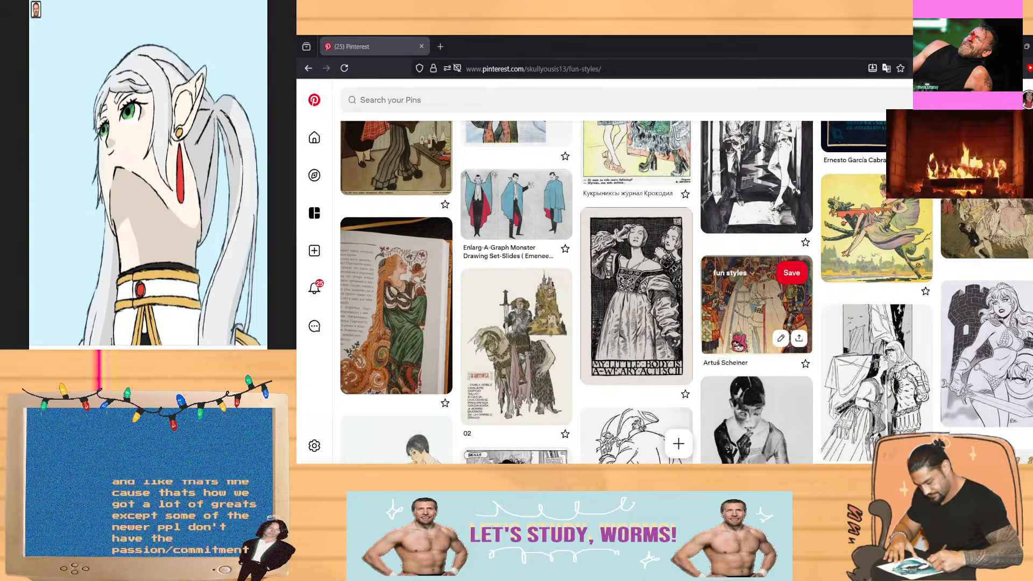
{"action": "scroll", "coordinate": [753, 296], "scroll_direction": "down", "scroll_amount": 10}
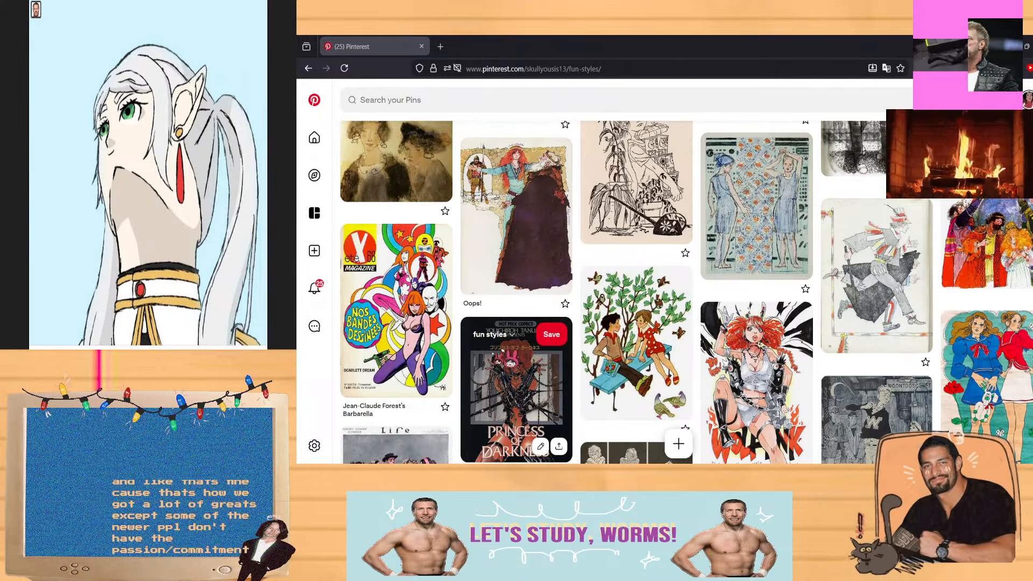
{"action": "scroll", "coordinate": [516, 377], "scroll_direction": "down", "scroll_amount": 15}
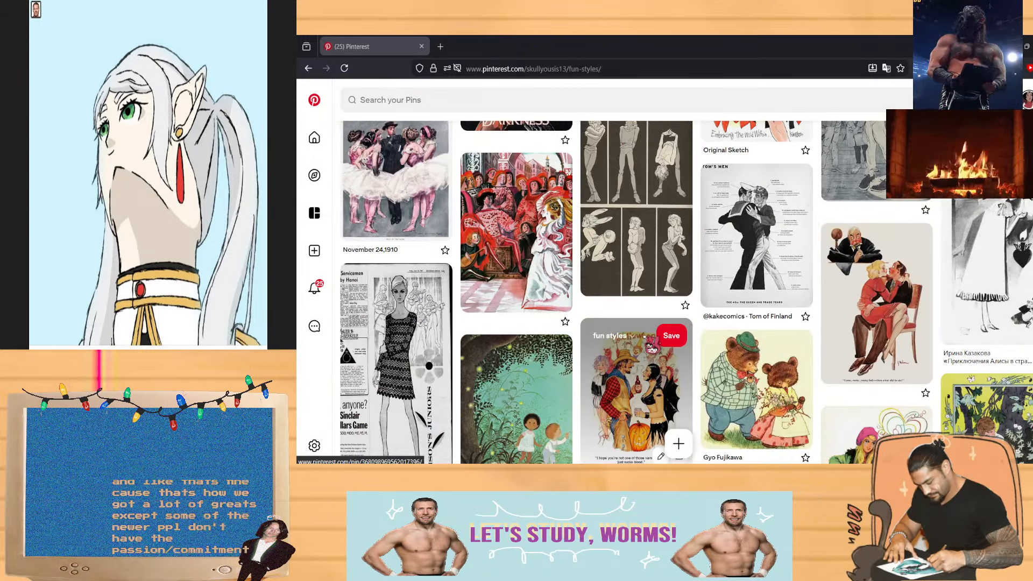
{"action": "scroll", "coordinate": [484, 377], "scroll_direction": "down", "scroll_amount": 10}
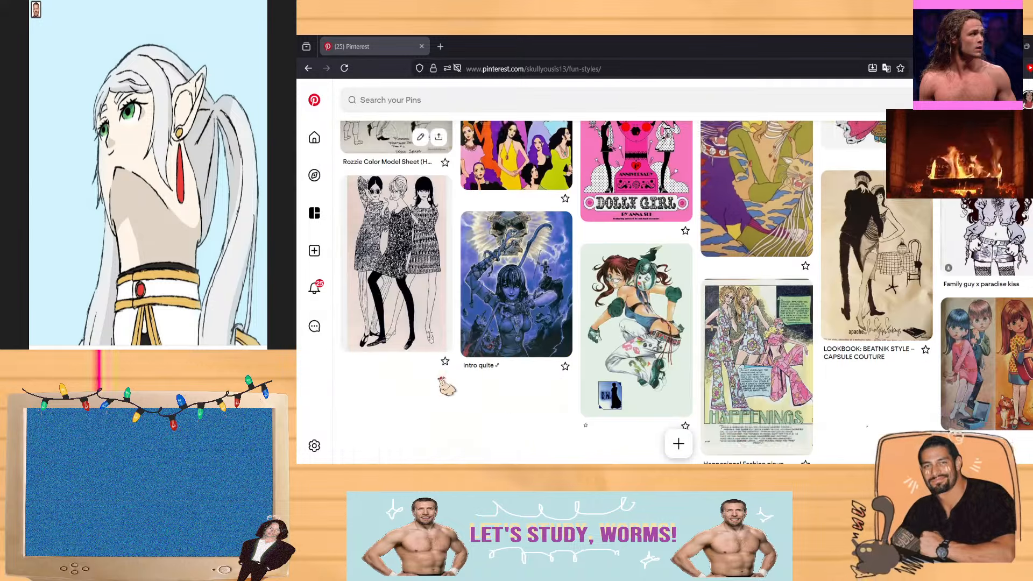
{"action": "scroll", "coordinate": [524, 374], "scroll_direction": "down", "scroll_amount": 10}
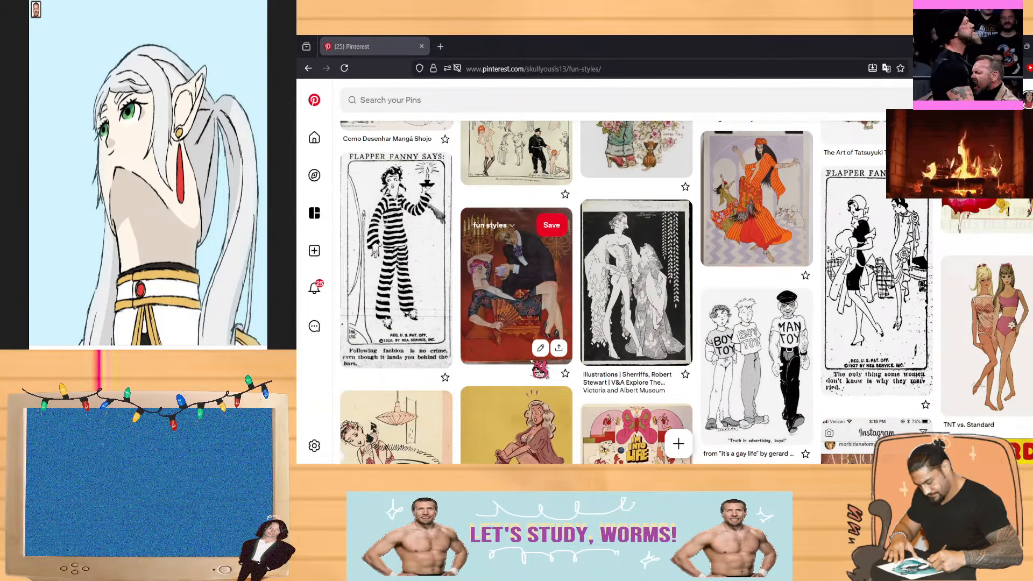
{"action": "scroll", "coordinate": [802, 323], "scroll_direction": "down", "scroll_amount": 5}
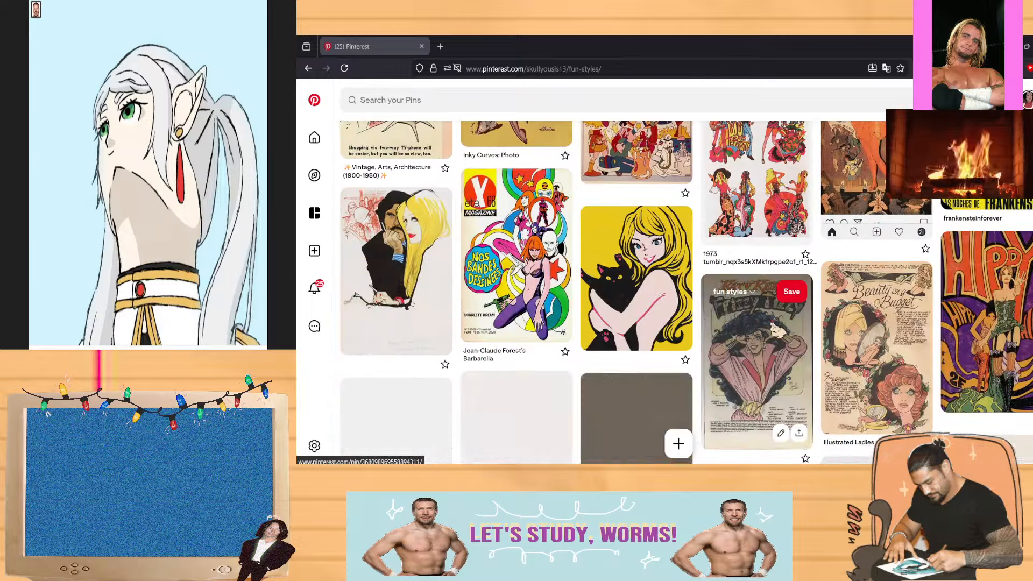
{"action": "scroll", "coordinate": [781, 328], "scroll_direction": "down", "scroll_amount": 5}
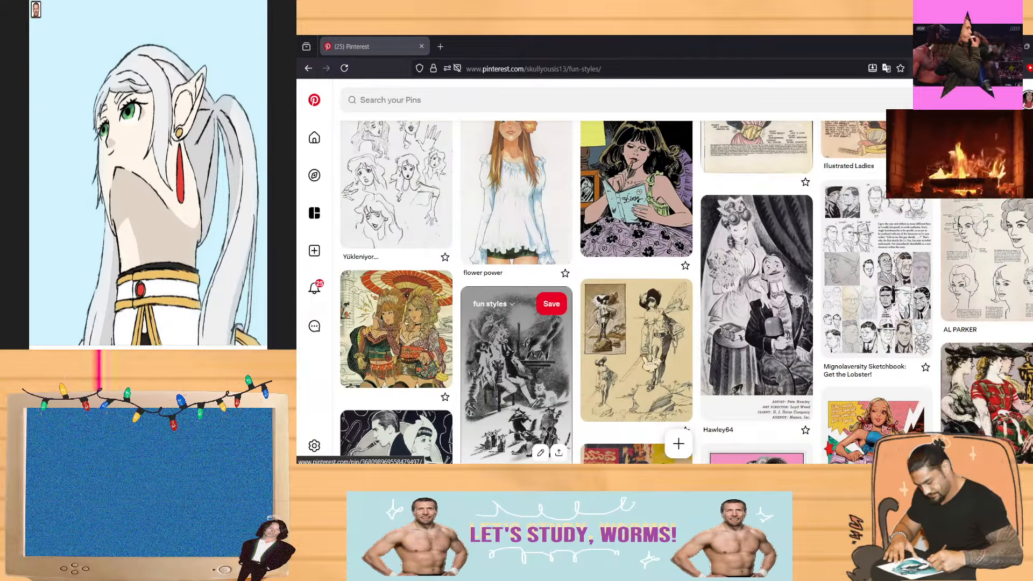
{"action": "scroll", "coordinate": [716, 345], "scroll_direction": "down", "scroll_amount": 5}
{"action": "scroll", "coordinate": [715, 350], "scroll_direction": "down", "scroll_amount": 5}
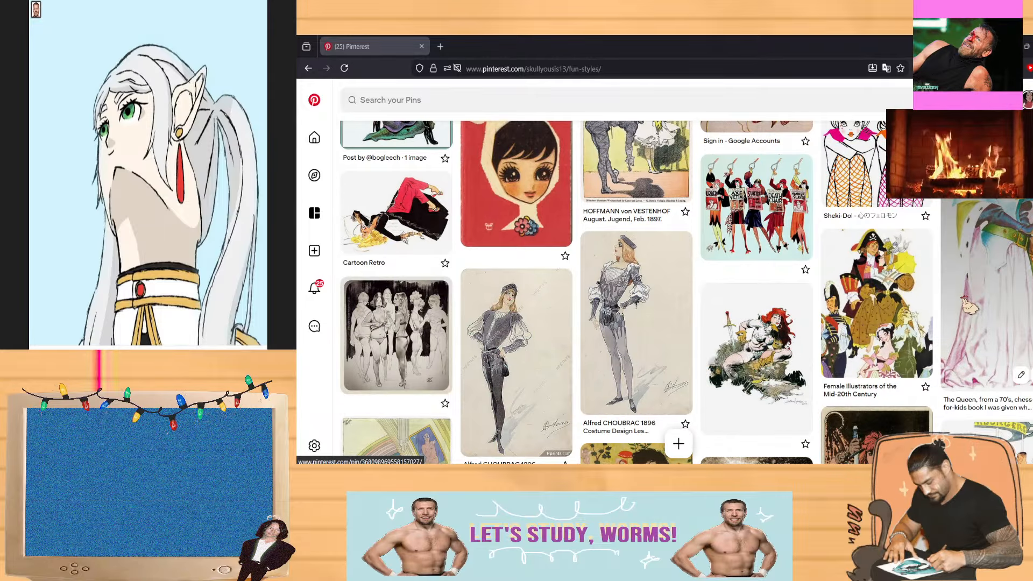
{"action": "scroll", "coordinate": [990, 310], "scroll_direction": "down", "scroll_amount": 5}
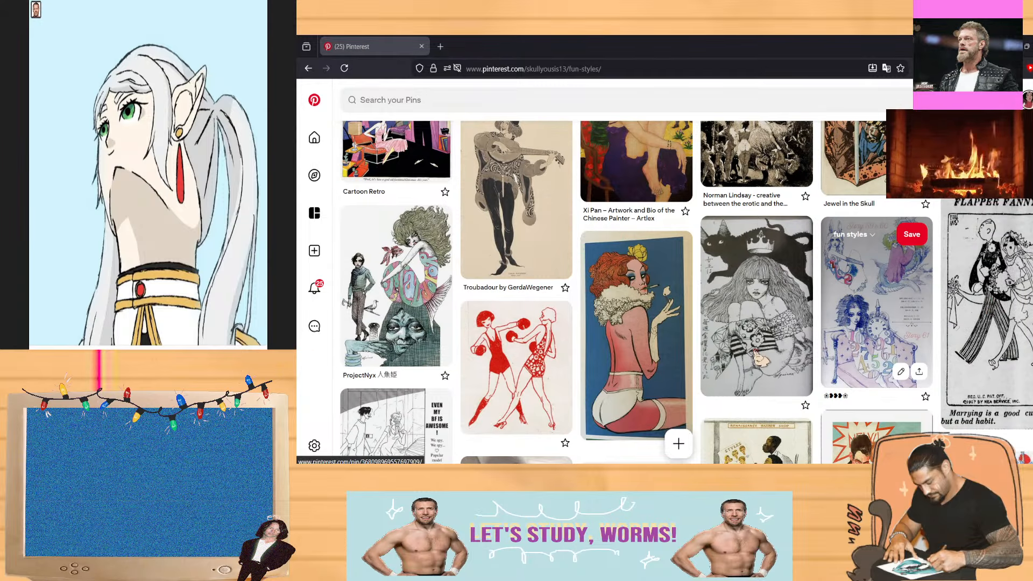
{"action": "scroll", "coordinate": [928, 321], "scroll_direction": "down", "scroll_amount": 5}
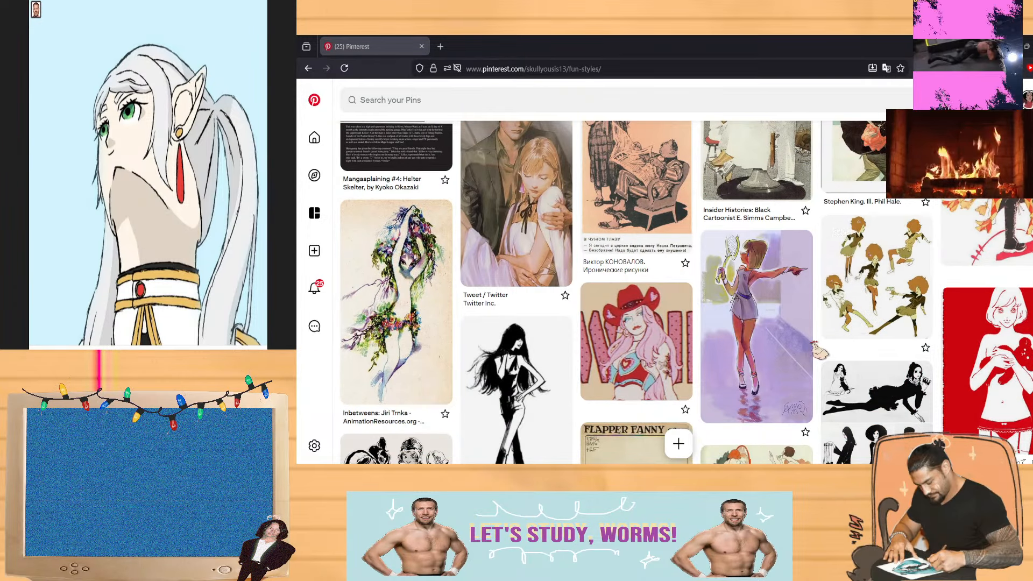
{"action": "scroll", "coordinate": [792, 359], "scroll_direction": "down", "scroll_amount": 3}
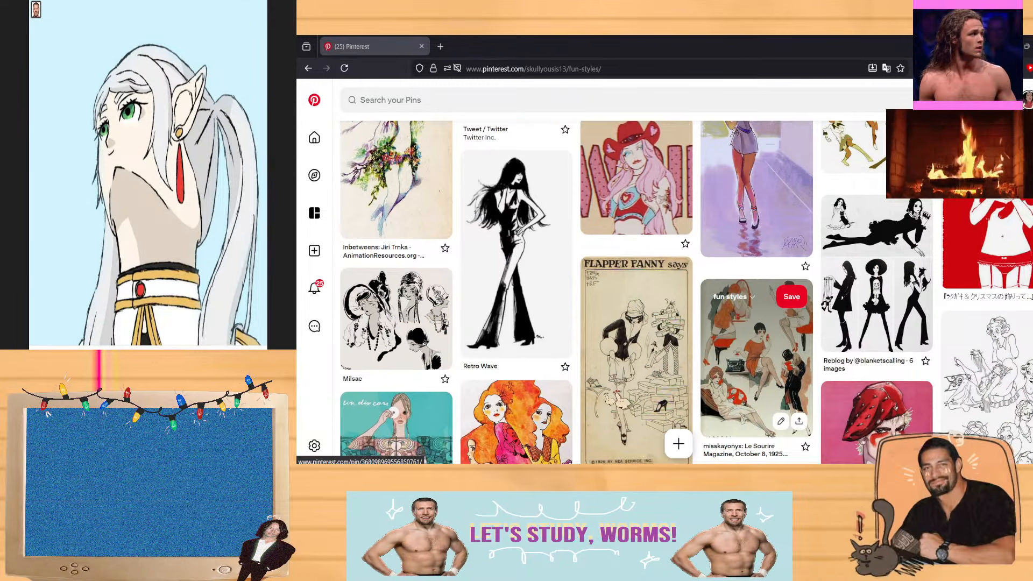
{"action": "scroll", "coordinate": [891, 366], "scroll_direction": "down", "scroll_amount": 3}
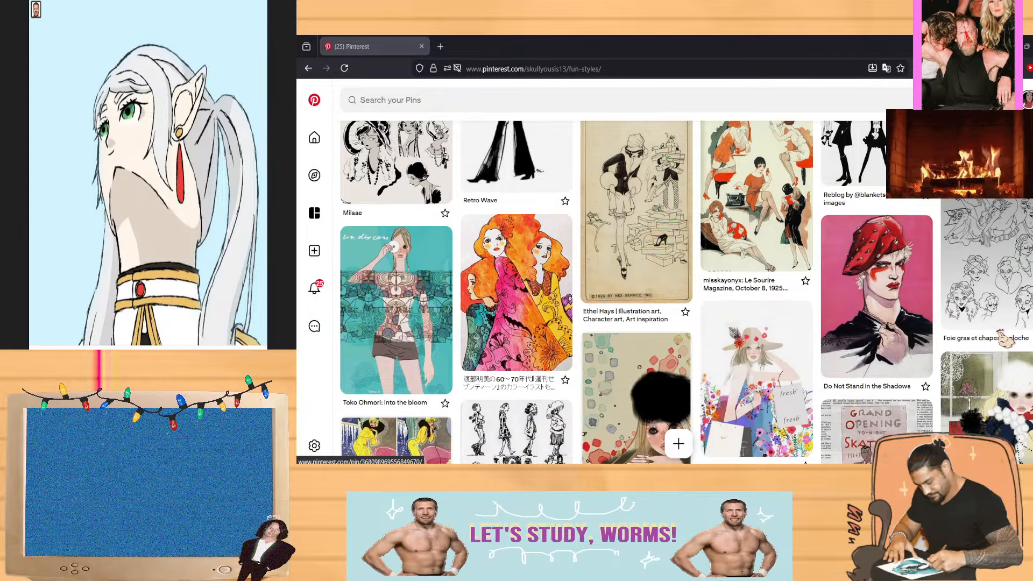
{"action": "scroll", "coordinate": [998, 323], "scroll_direction": "down", "scroll_amount": 5}
{"action": "scroll", "coordinate": [1002, 322], "scroll_direction": "down", "scroll_amount": 5}
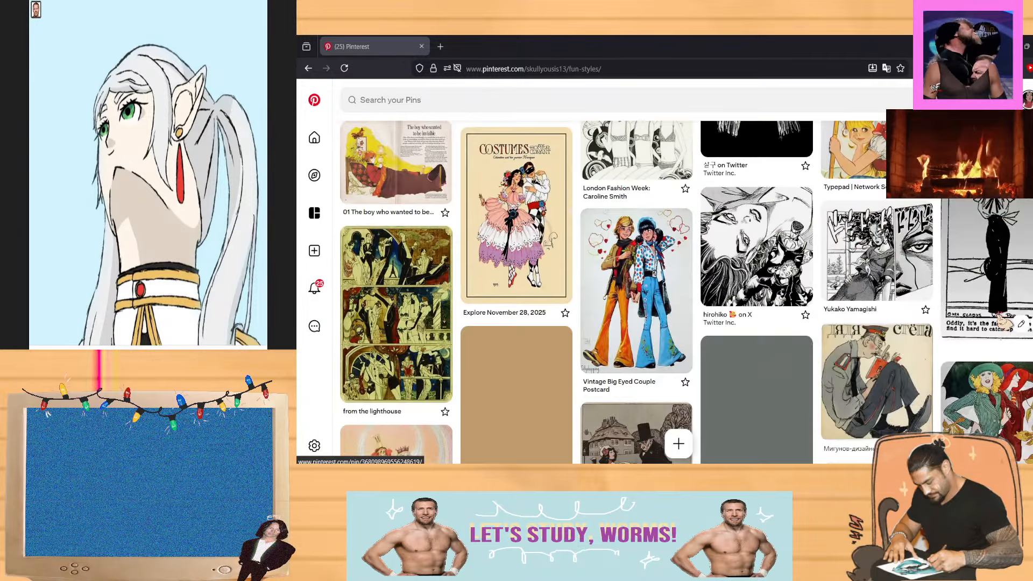
{"action": "scroll", "coordinate": [1002, 320], "scroll_direction": "down", "scroll_amount": 10}
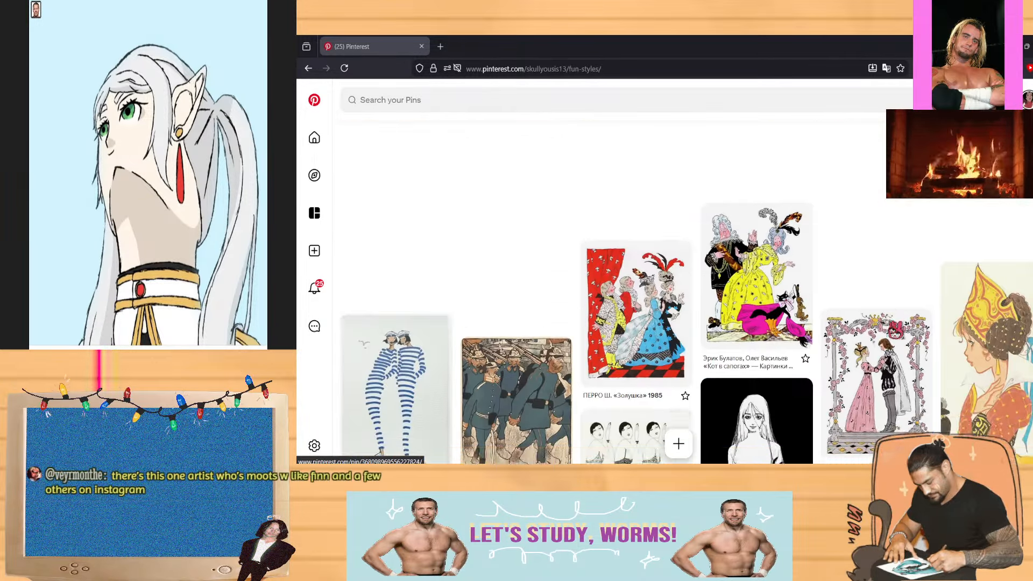
{"action": "scroll", "coordinate": [1002, 320], "scroll_direction": "down", "scroll_amount": 10}
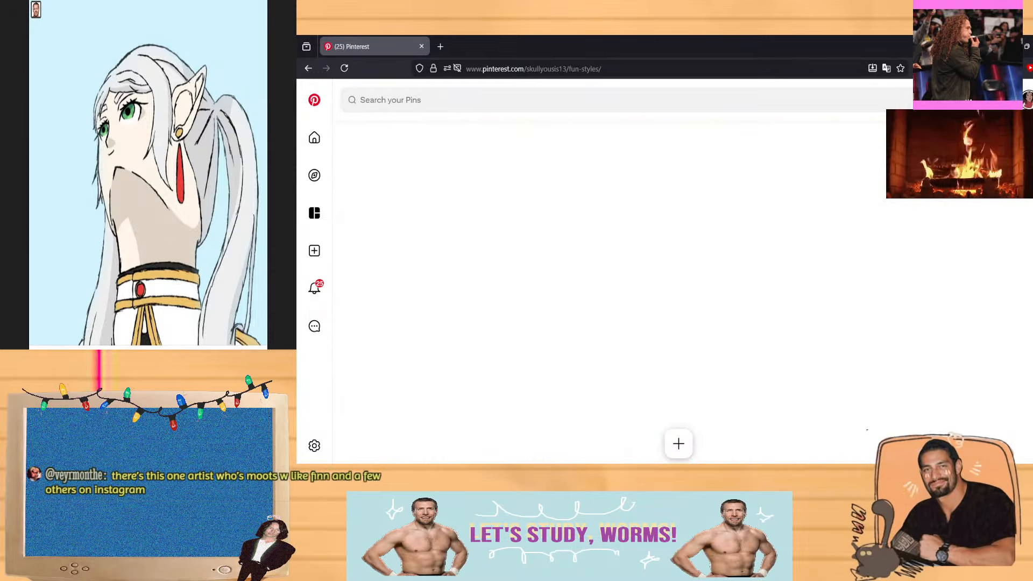
{"action": "scroll", "coordinate": [893, 395], "scroll_direction": "down", "scroll_amount": 15}
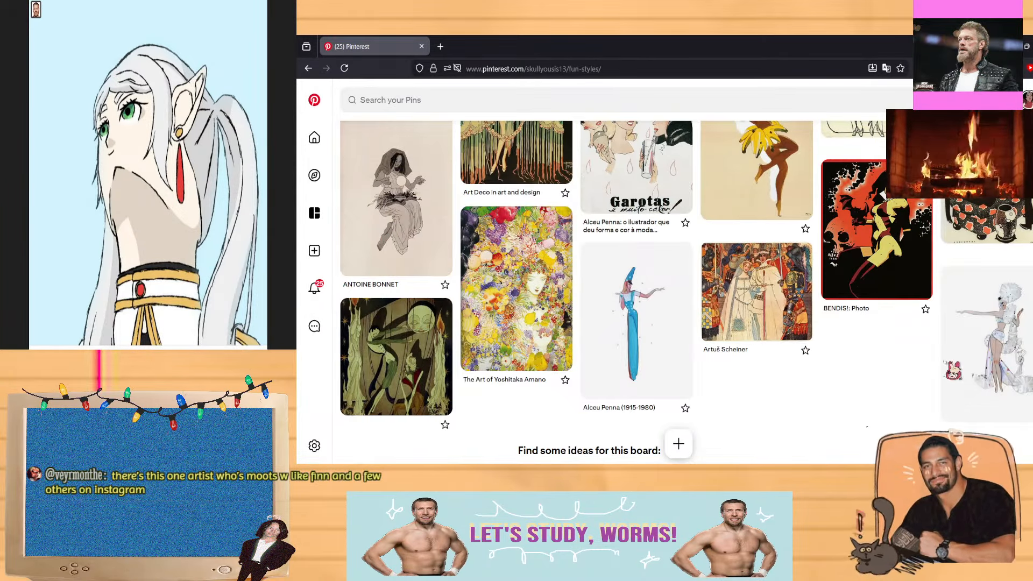
{"action": "scroll", "coordinate": [893, 395], "scroll_direction": "up", "scroll_amount": 4}
{"action": "scroll", "coordinate": [605, 291], "scroll_direction": "up", "scroll_amount": 1}
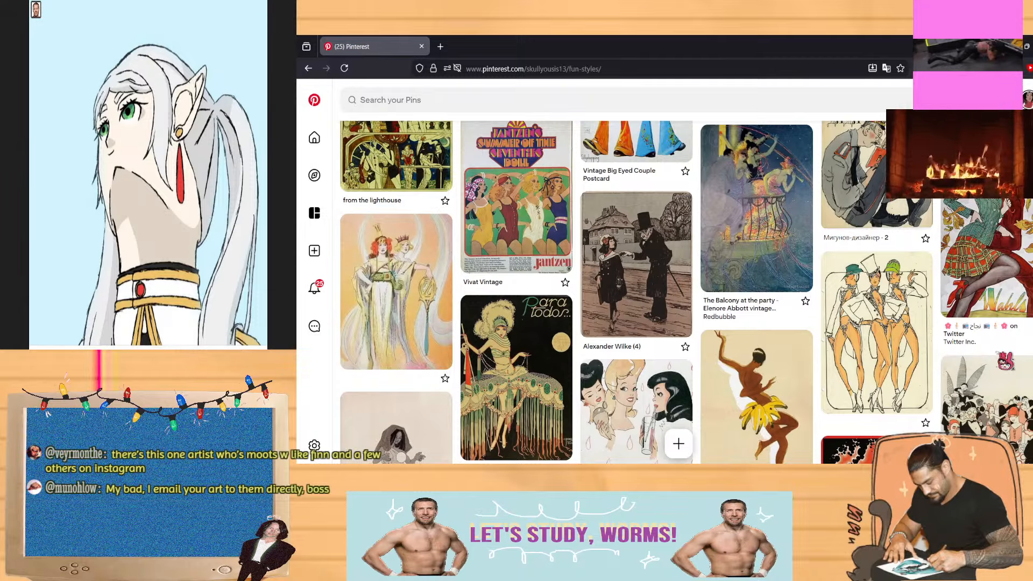
{"action": "scroll", "coordinate": [634, 425], "scroll_direction": "up", "scroll_amount": 5}
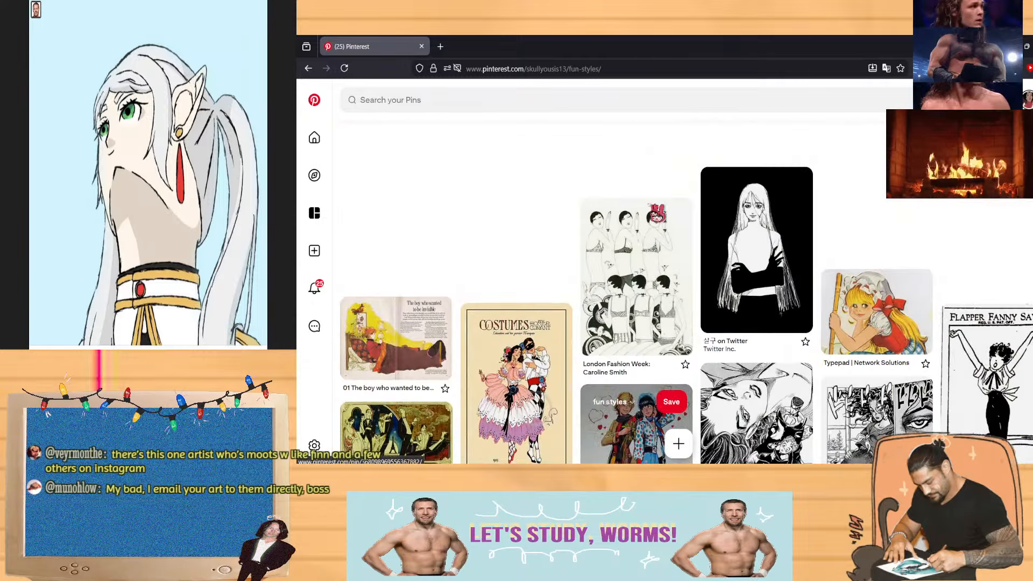
Search the saved pins for "40s style art"
{"action": "left_click", "coordinate": [611, 97]}
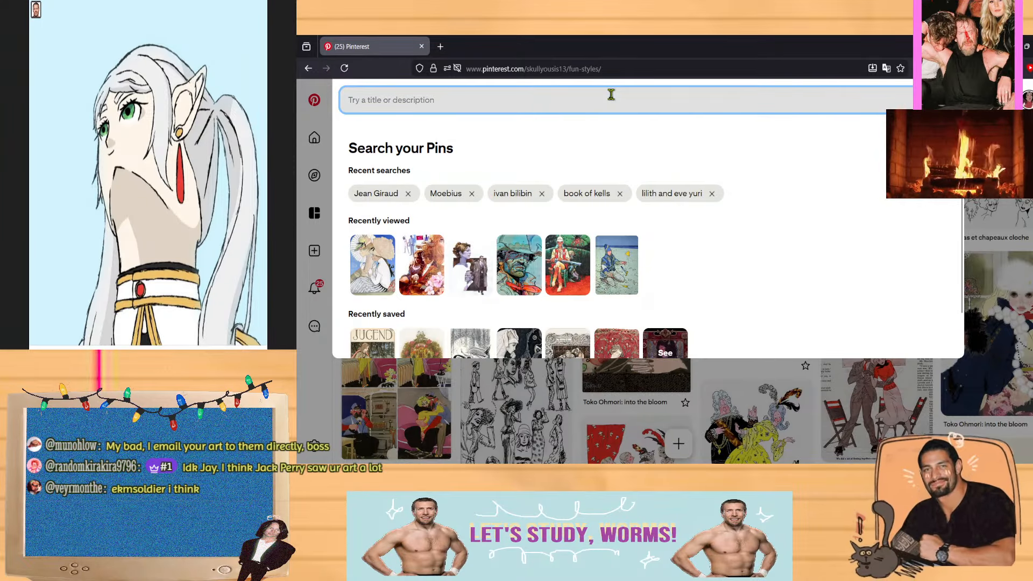
{"action": "type", "text": "40"}
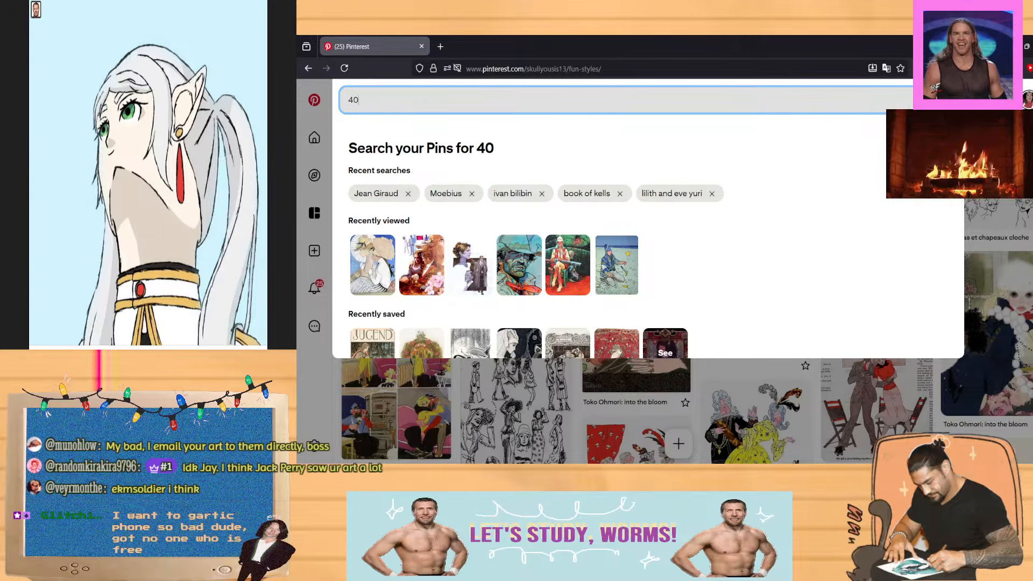
{"action": "type", "text": "s "}
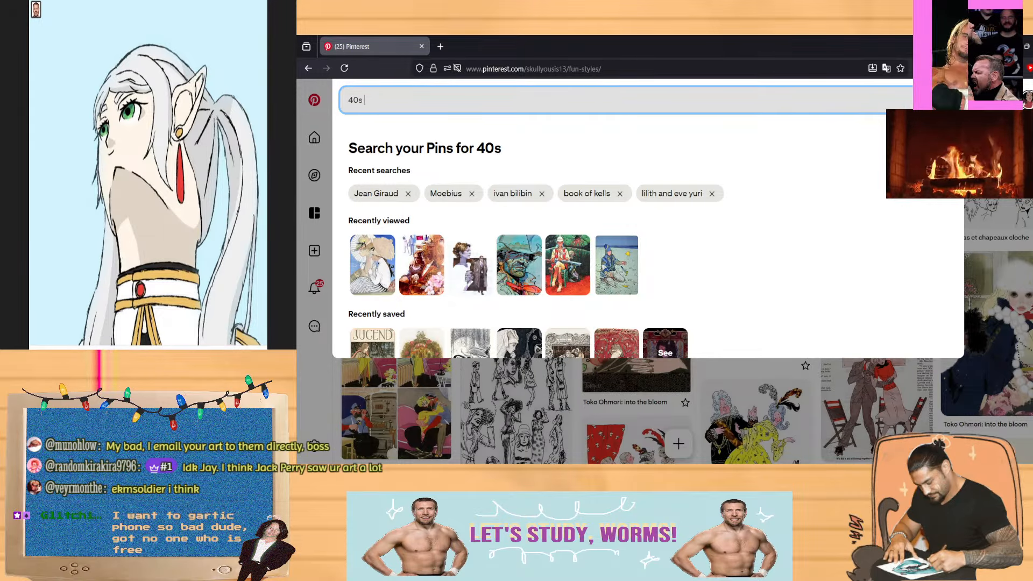
{"action": "type", "text": "style"}
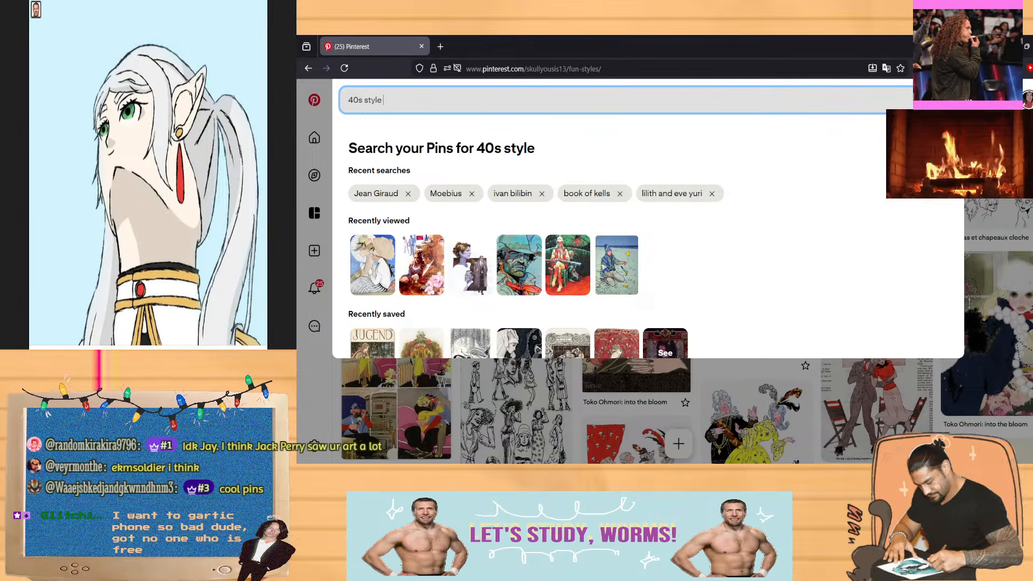
{"action": "type", "text": " art"}
{"action": "key", "text": "Return"}
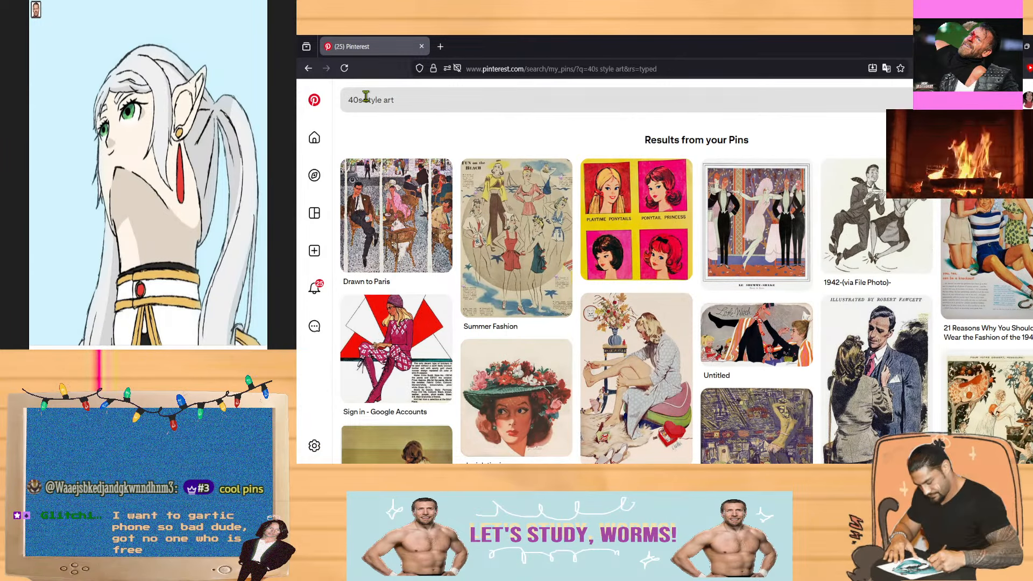
Open the 1942 pin of the dancing couple holding plates and examine it along with its related pins
{"action": "left_click", "coordinate": [856, 226]}
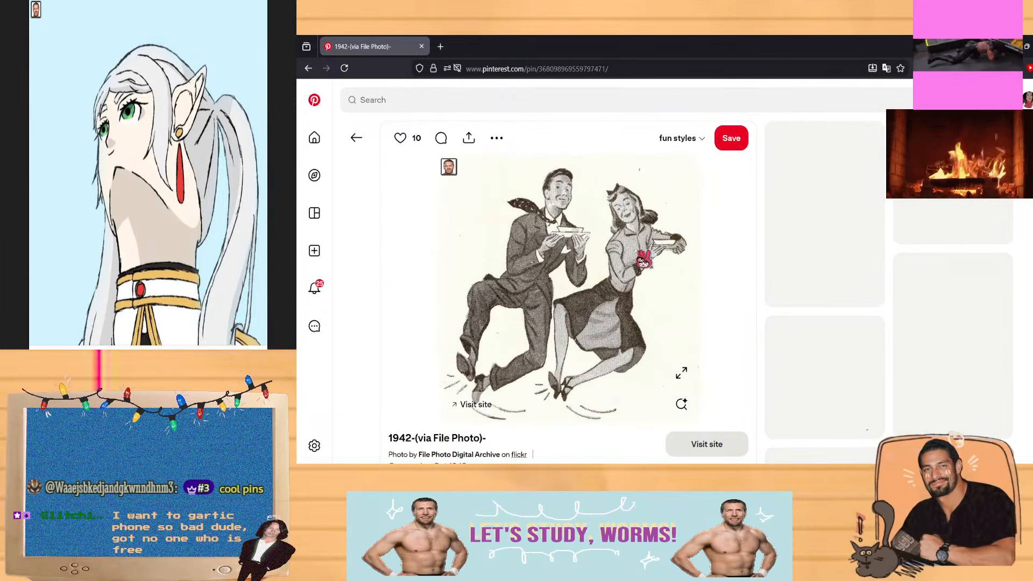
{"action": "scroll", "coordinate": [644, 264], "scroll_direction": "down", "scroll_amount": 4}
{"action": "scroll", "coordinate": [645, 269], "scroll_direction": "up", "scroll_amount": 4}
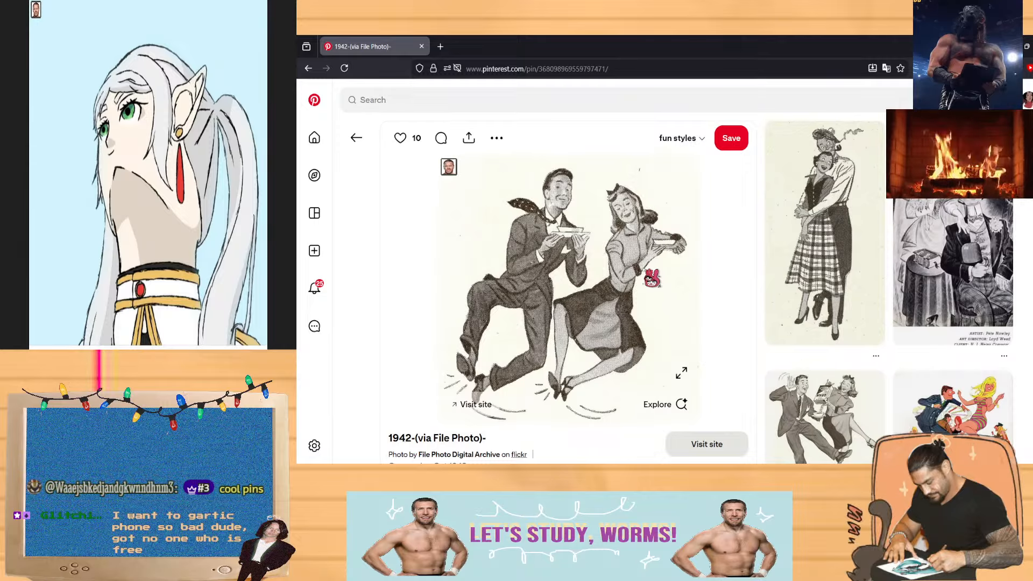
{"action": "scroll", "coordinate": [652, 278], "scroll_direction": "down", "scroll_amount": 4}
{"action": "scroll", "coordinate": [656, 279], "scroll_direction": "up", "scroll_amount": 4}
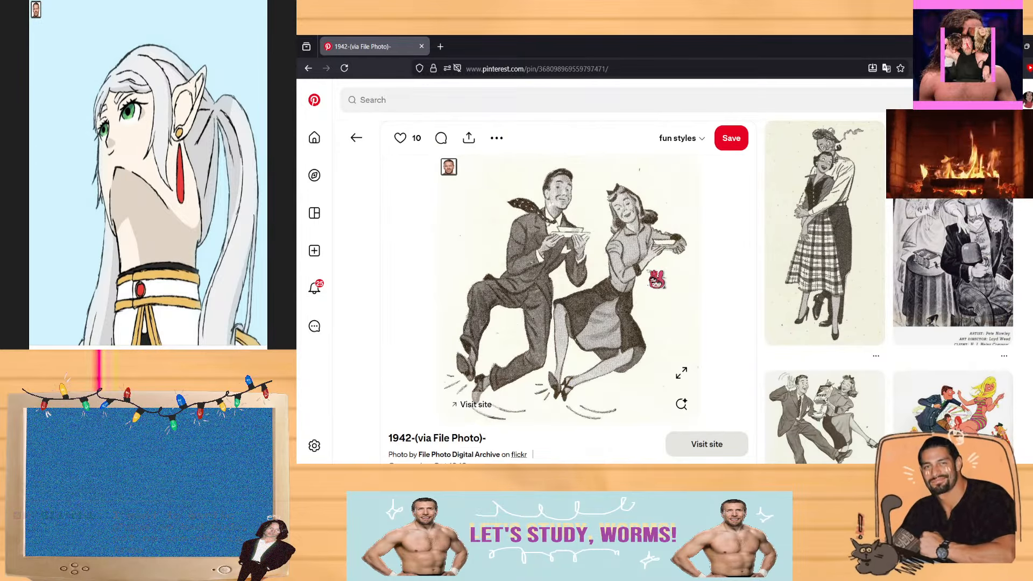
Open the related colour illustration of the suited man dancing with a blonde woman and copy its image
{"action": "left_click", "coordinate": [949, 447]}
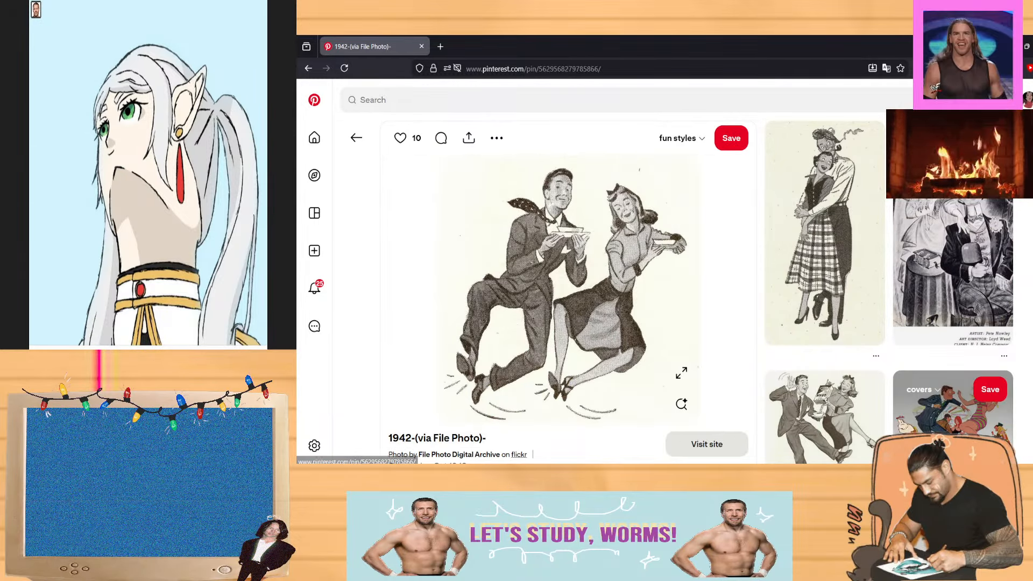
{"action": "right_click", "coordinate": [590, 323]}
{"action": "left_click", "coordinate": [588, 131]}
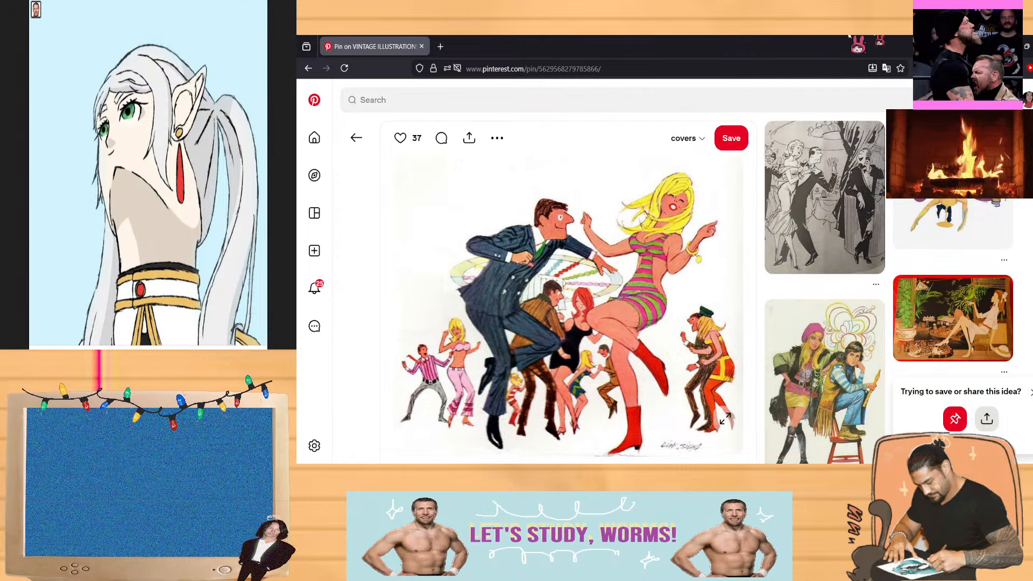
Switch to Paint, paste the dance-party illustration, and place it beside the framed elf drawing, above the two reference photos
{"action": "key", "text": "alt+Tab"}
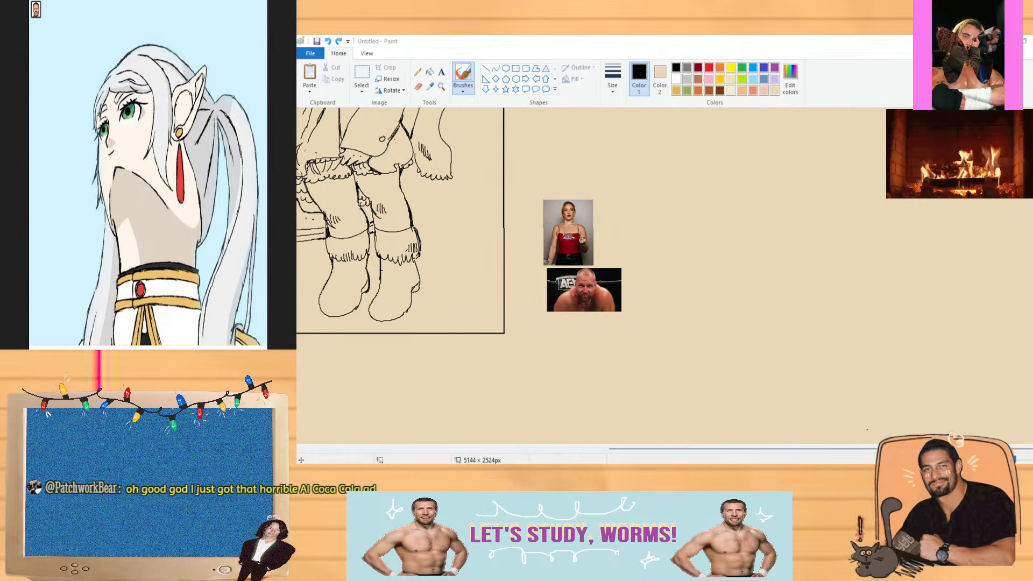
{"action": "key", "text": "ctrl+v"}
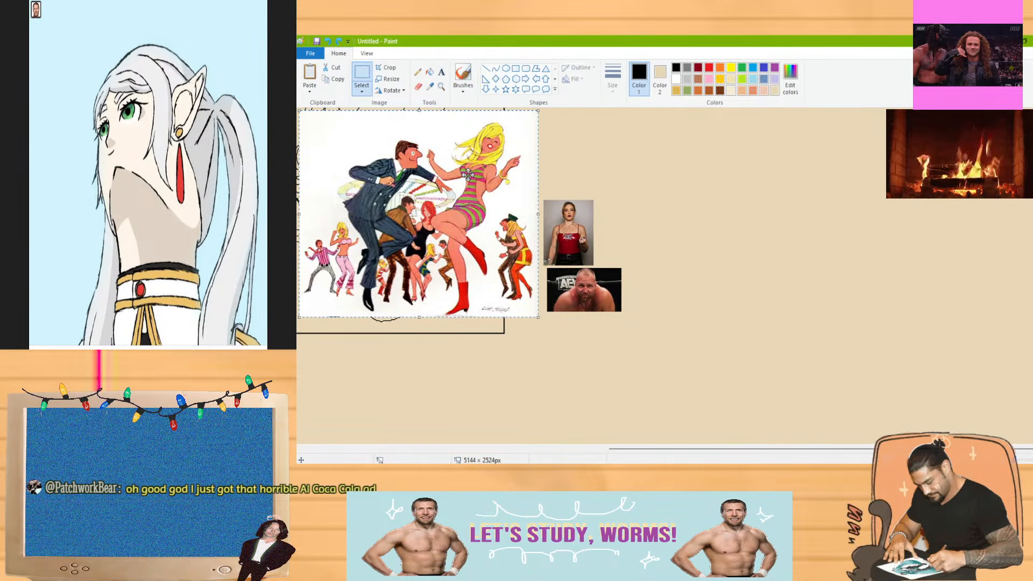
{"action": "mouse_move", "coordinate": [468, 173]}
{"action": "left_mouse_down"}
{"action": "mouse_move", "coordinate": [1025, 283]}
{"action": "mouse_move", "coordinate": [907, 283]}
{"action": "mouse_move", "coordinate": [902, 259]}
{"action": "mouse_move", "coordinate": [576, 339]}
{"action": "mouse_move", "coordinate": [662, 450]}
{"action": "mouse_move", "coordinate": [662, 340]}
{"action": "mouse_move", "coordinate": [645, 387]}
{"action": "mouse_move", "coordinate": [641, 377]}
{"action": "left_mouse_up"}
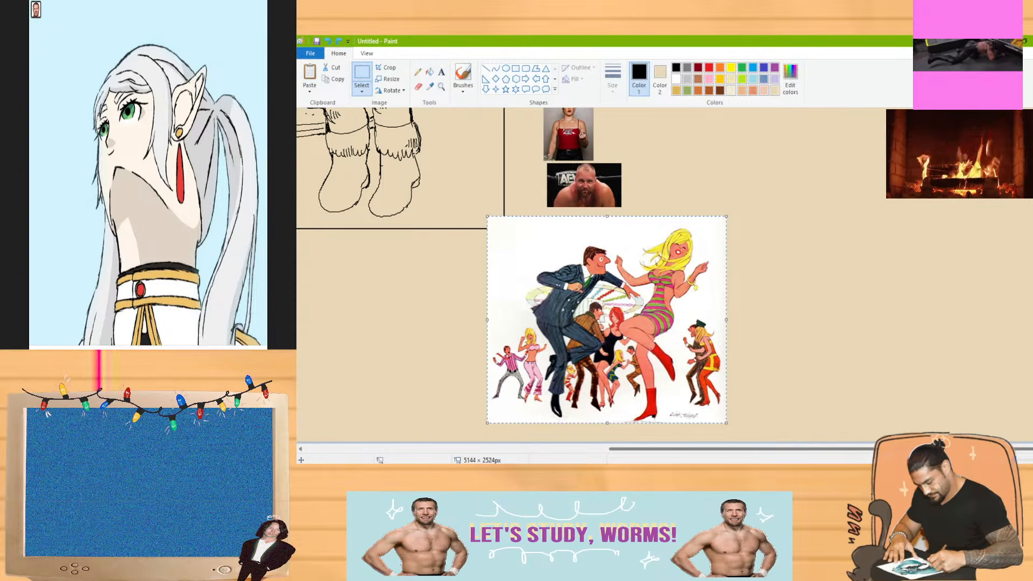
{"action": "scroll", "coordinate": [586, 276], "scroll_direction": "up", "scroll_amount": 4}
{"action": "scroll", "coordinate": [655, 368], "scroll_direction": "down", "scroll_amount": 2}
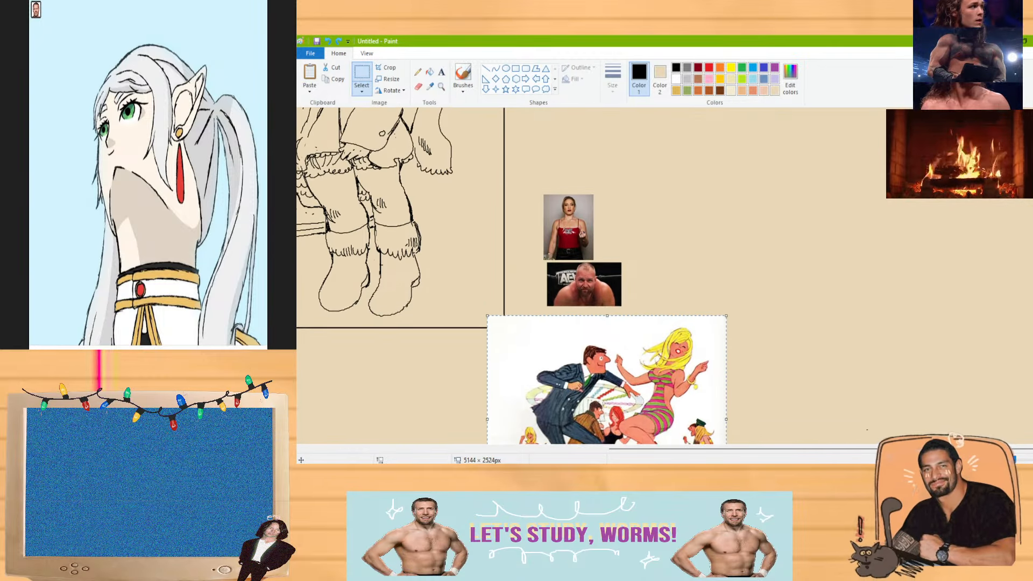
{"action": "left_click_drag", "start_coordinate": [655, 368], "coordinate": [654, 164]}
{"action": "left_click_drag", "start_coordinate": [1031, 236], "coordinate": [1032, 177]}
{"action": "left_click_drag", "start_coordinate": [679, 318], "coordinate": [727, 203]}
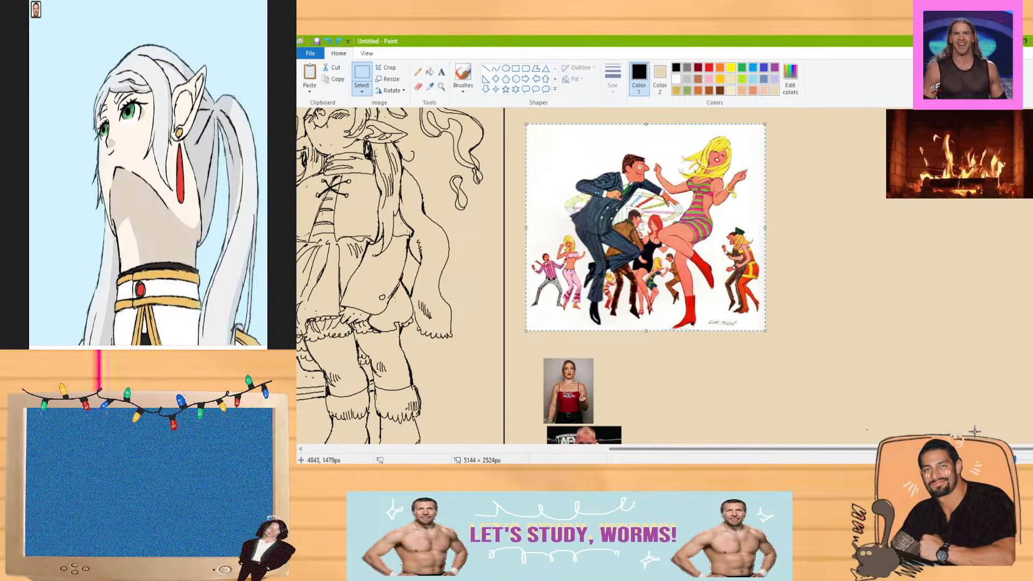
{"action": "left_click", "coordinate": [989, 460]}
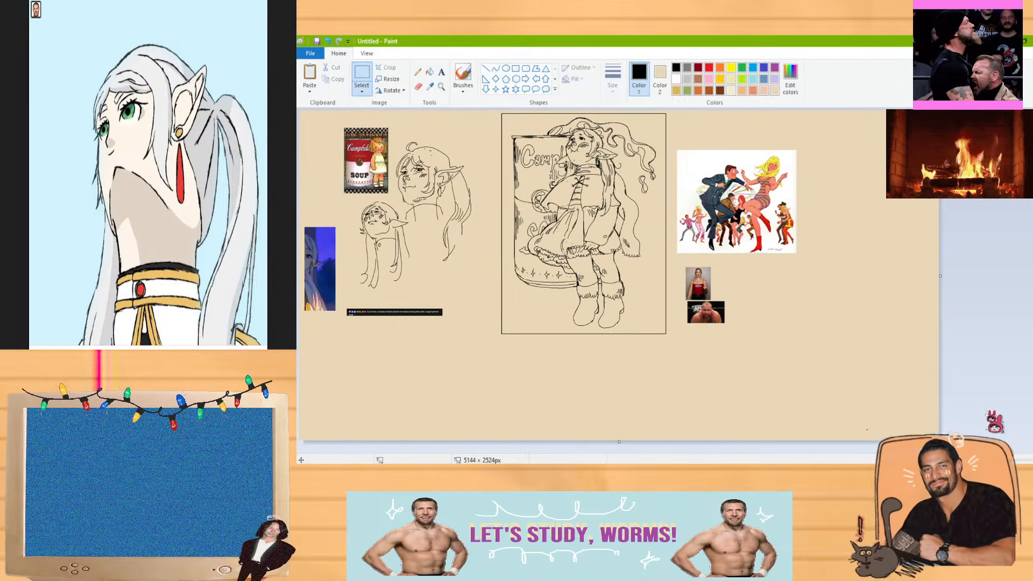
With the brush, undo the first head outline beside the two reference photos and start a new outline farther right on the canvas
{"action": "left_click", "coordinate": [467, 75]}
{"action": "key", "text": "ctrl+z"}
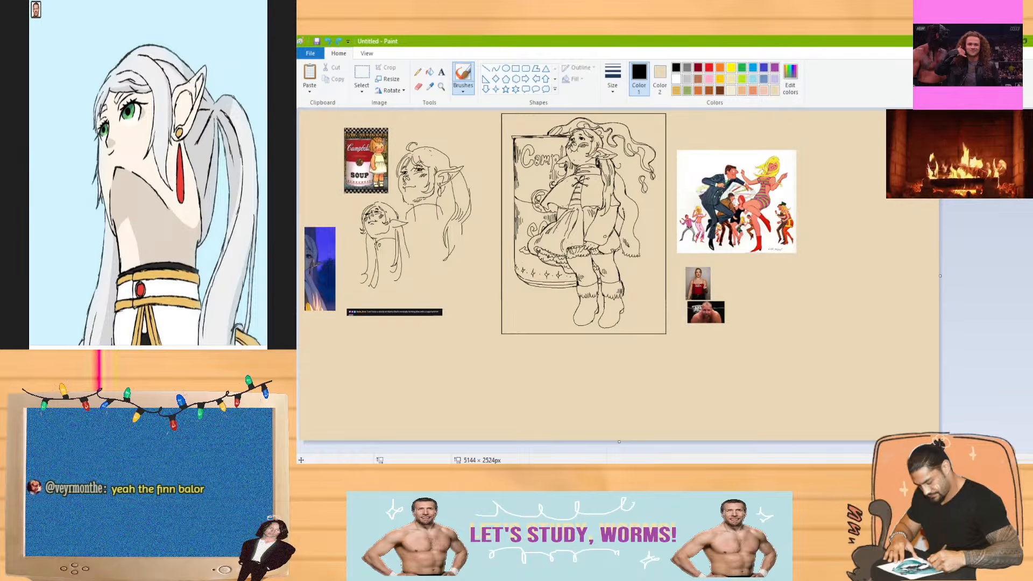
{"action": "scroll", "coordinate": [618, 275], "scroll_direction": "up", "scroll_amount": 1}
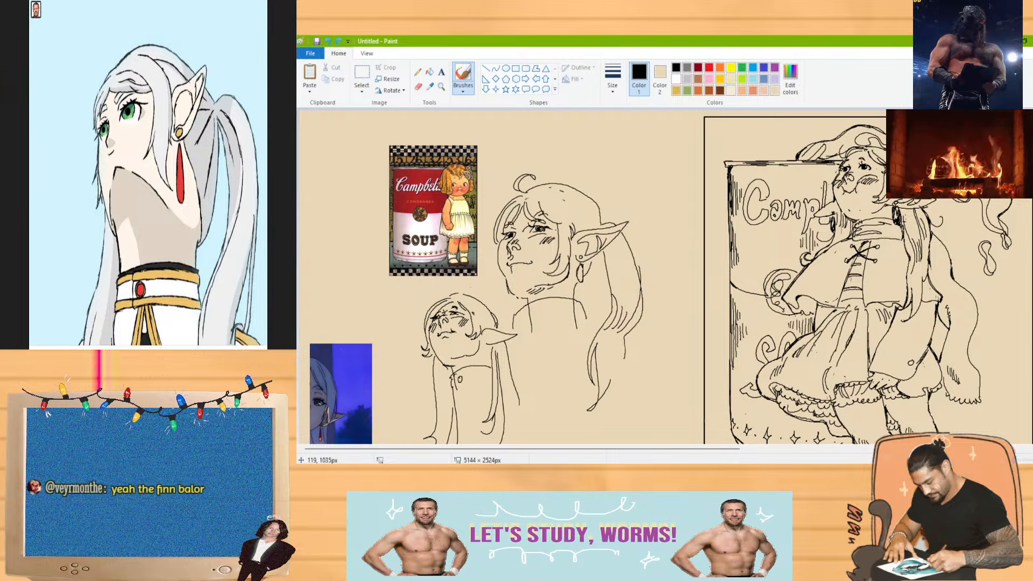
{"action": "scroll", "coordinate": [514, 267], "scroll_direction": "down", "scroll_amount": 5}
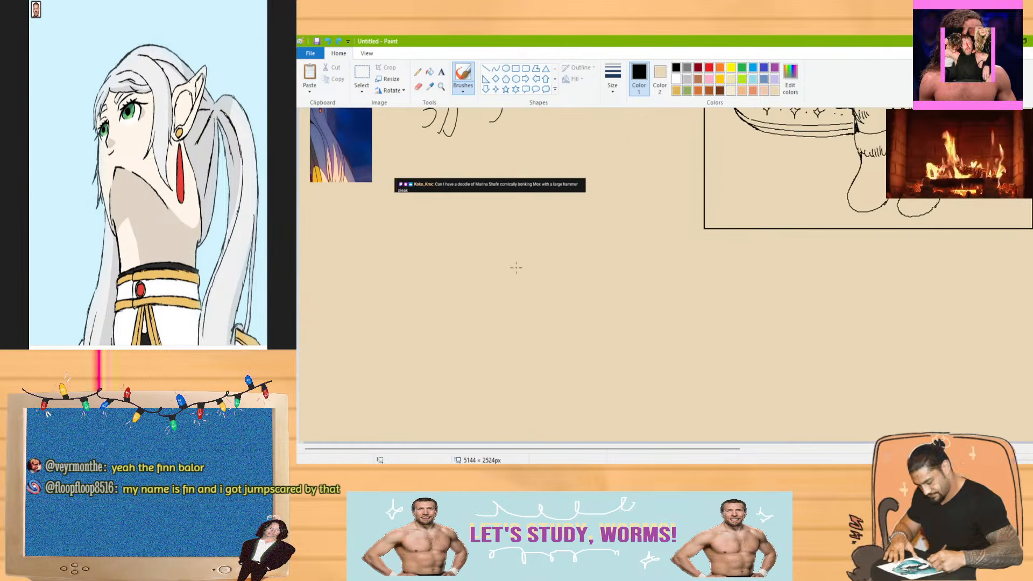
{"action": "scroll", "coordinate": [499, 274], "scroll_direction": "up", "scroll_amount": 2}
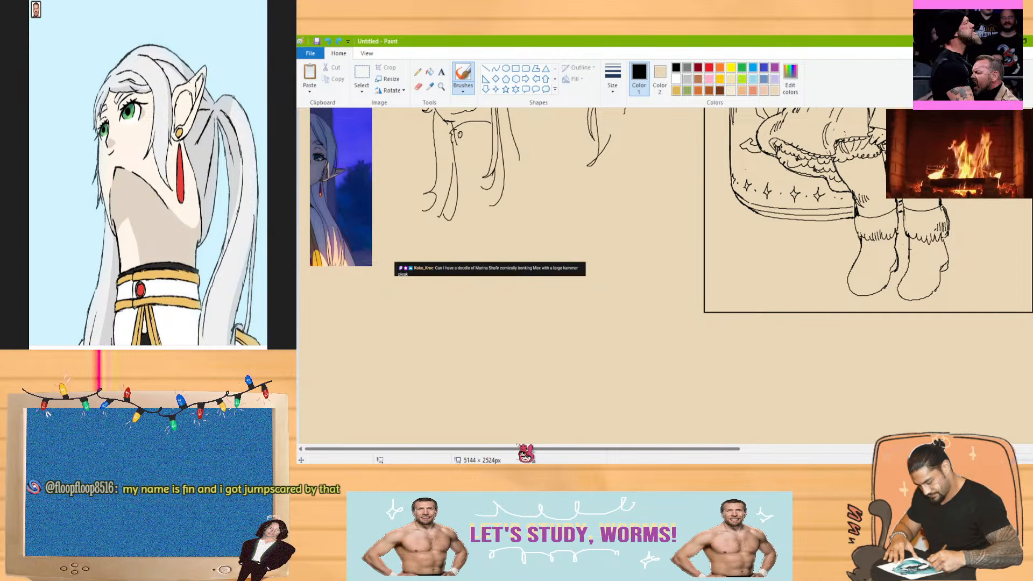
{"action": "left_click_drag", "start_coordinate": [518, 447], "coordinate": [858, 444]}
{"action": "scroll", "coordinate": [891, 369], "scroll_direction": "up", "scroll_amount": 3}
{"action": "scroll", "coordinate": [891, 361], "scroll_direction": "down", "scroll_amount": 3}
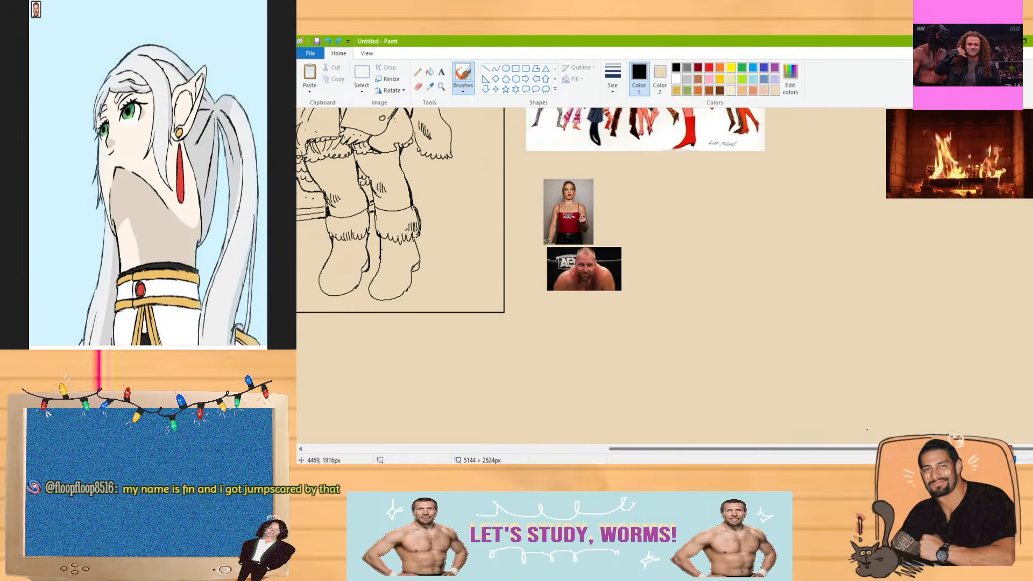
{"action": "scroll", "coordinate": [829, 355], "scroll_direction": "down", "scroll_amount": 2}
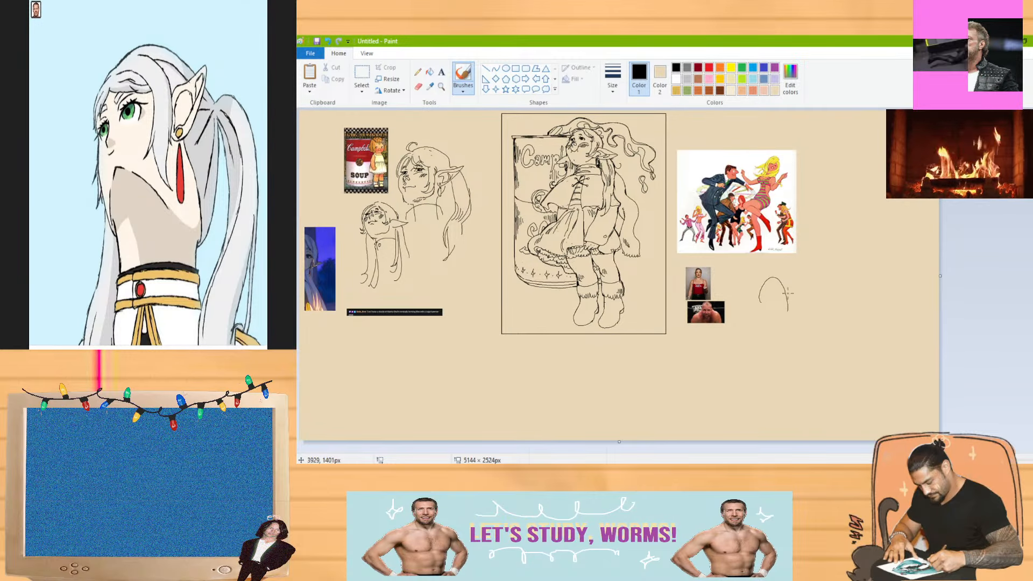
{"action": "key", "text": "ctrl+z"}
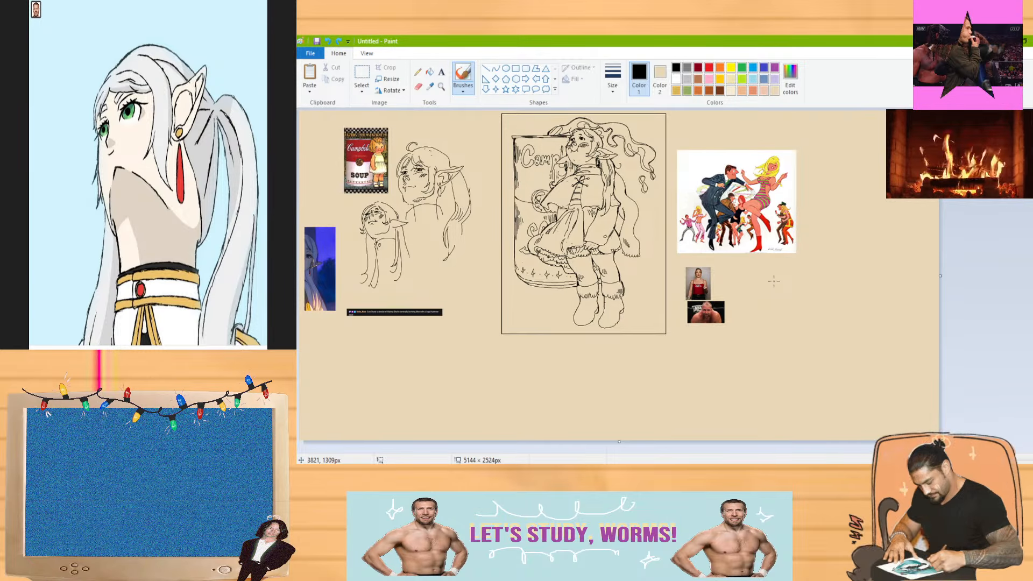
{"action": "left_click_drag", "start_coordinate": [870, 274], "coordinate": [880, 258]}
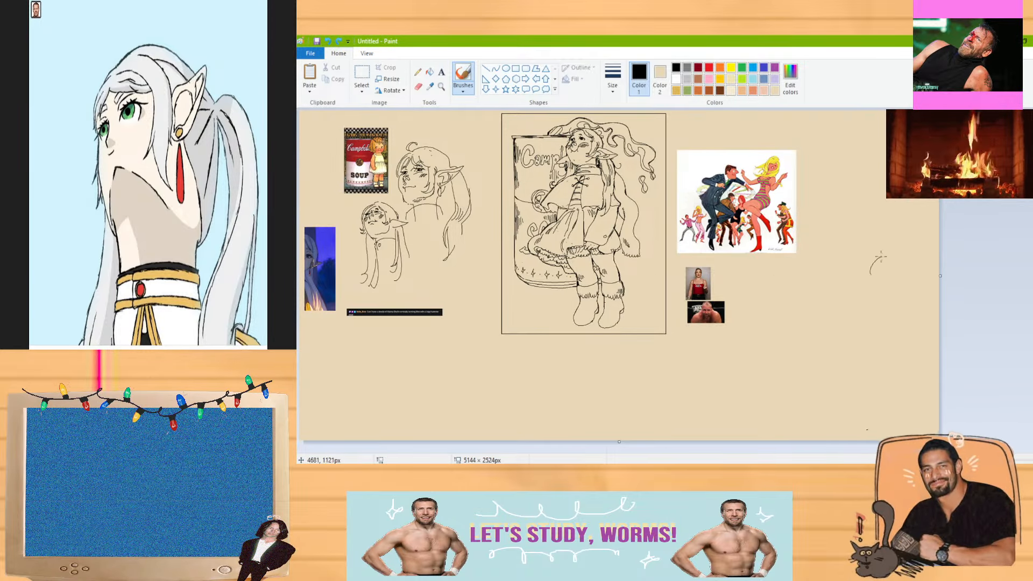
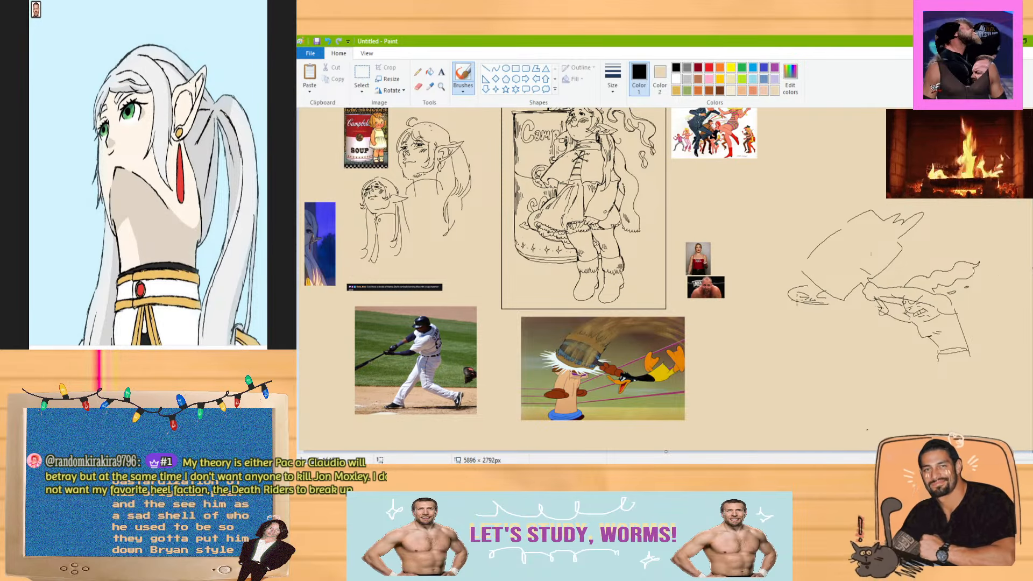
Sketch the struck figure's shoulders beneath the large hammer and extend the torso lines of the woman swinging it
{"action": "mouse_move", "coordinate": [789, 290]}
{"action": "left_mouse_down"}
{"action": "mouse_move", "coordinate": [782, 326]}
{"action": "mouse_move", "coordinate": [772, 326]}
{"action": "left_mouse_up"}
{"action": "key", "text": "ctrl+z"}
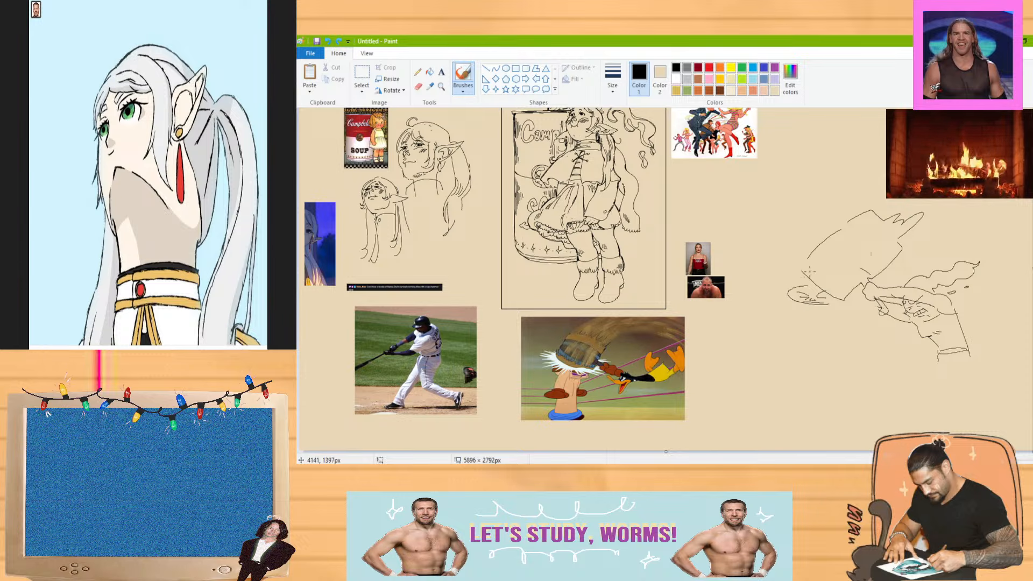
{"action": "left_click_drag", "start_coordinate": [785, 292], "coordinate": [754, 318]}
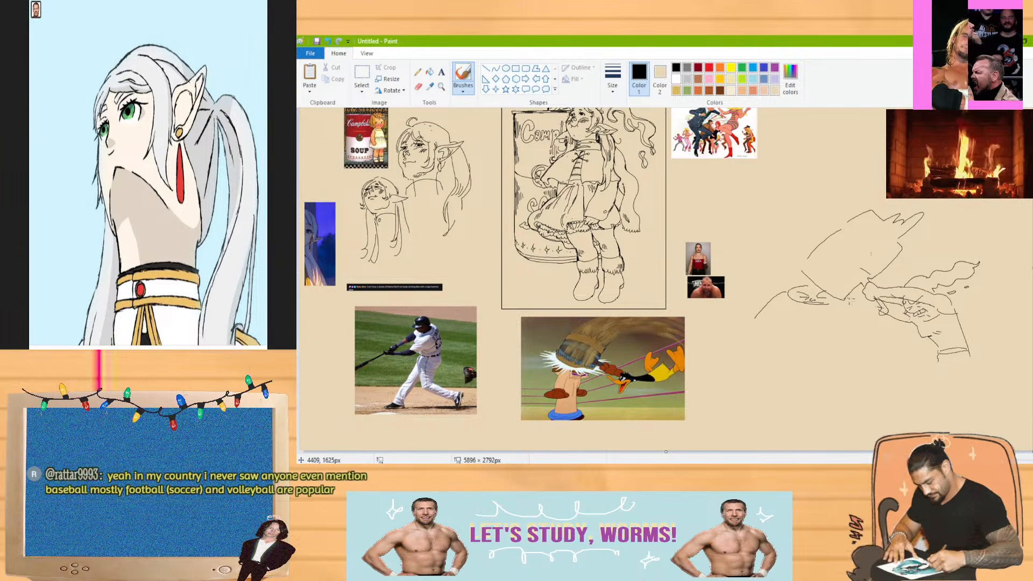
{"action": "left_click_drag", "start_coordinate": [851, 299], "coordinate": [868, 329]}
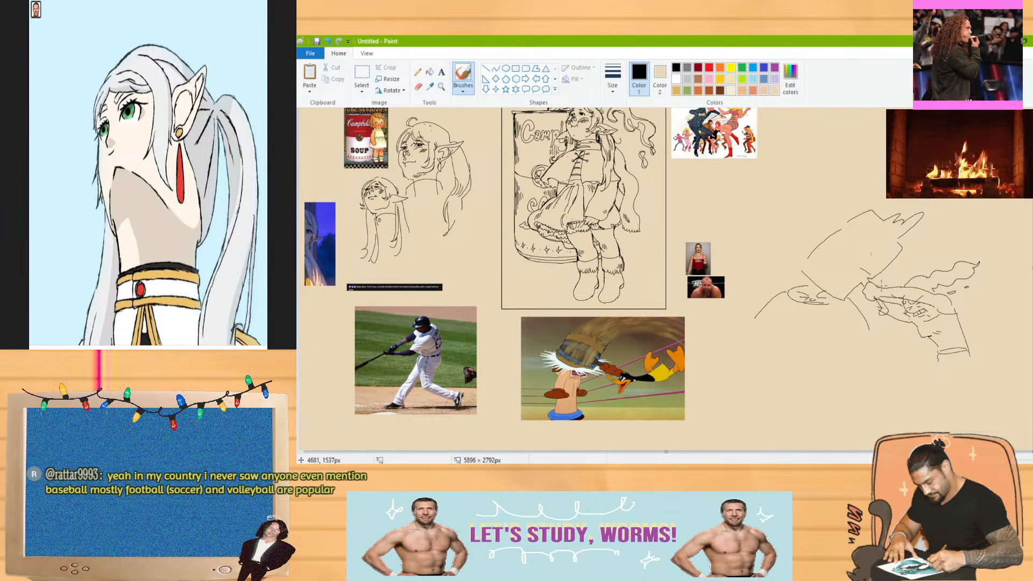
{"action": "left_click_drag", "start_coordinate": [970, 347], "coordinate": [980, 377]}
{"action": "left_click_drag", "start_coordinate": [937, 350], "coordinate": [939, 365]}
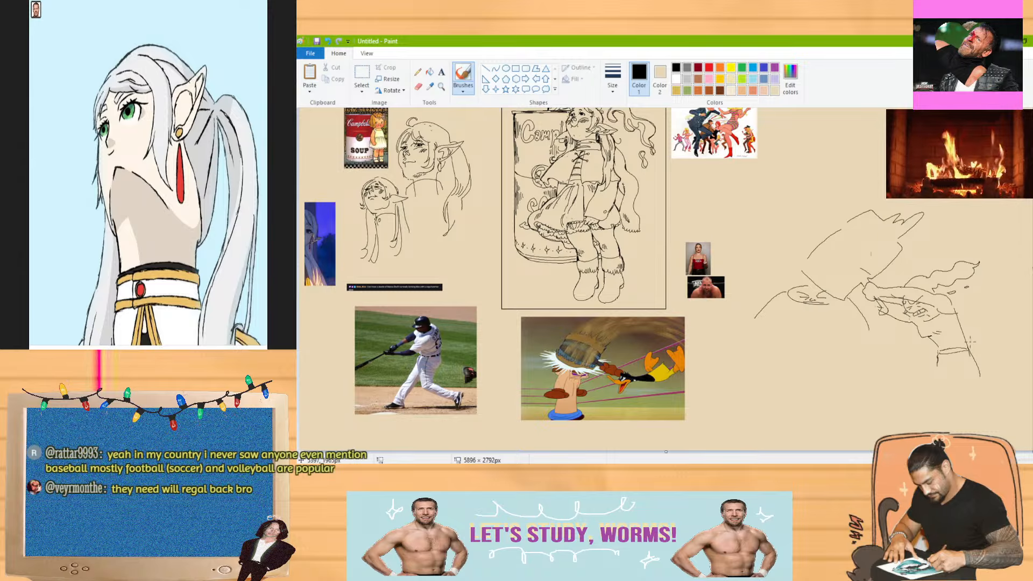
Select the hammer and the struck figure with a free-form selection and shift them slightly away from the woman's hands
{"action": "left_click", "coordinate": [418, 87]}
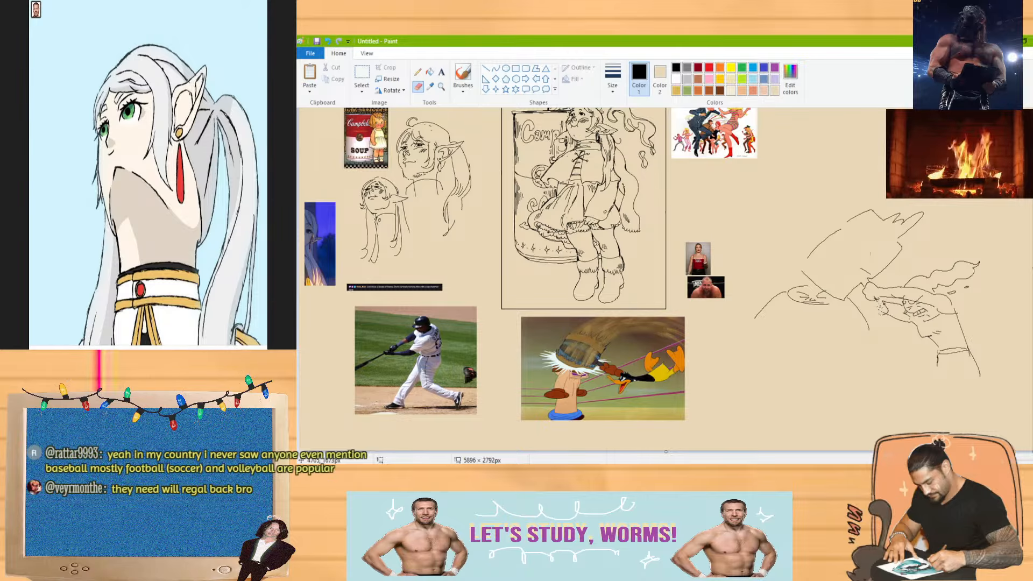
{"action": "left_click", "coordinate": [361, 92]}
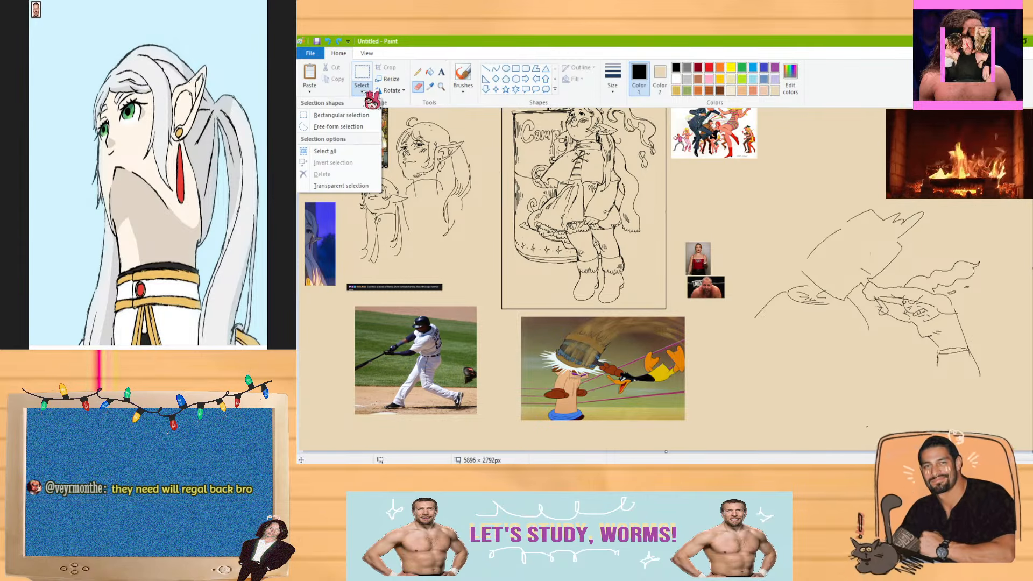
{"action": "left_click", "coordinate": [379, 122]}
{"action": "mouse_move", "coordinate": [845, 197]}
{"action": "left_mouse_down"}
{"action": "mouse_move", "coordinate": [793, 224]}
{"action": "mouse_move", "coordinate": [837, 388]}
{"action": "left_mouse_up"}
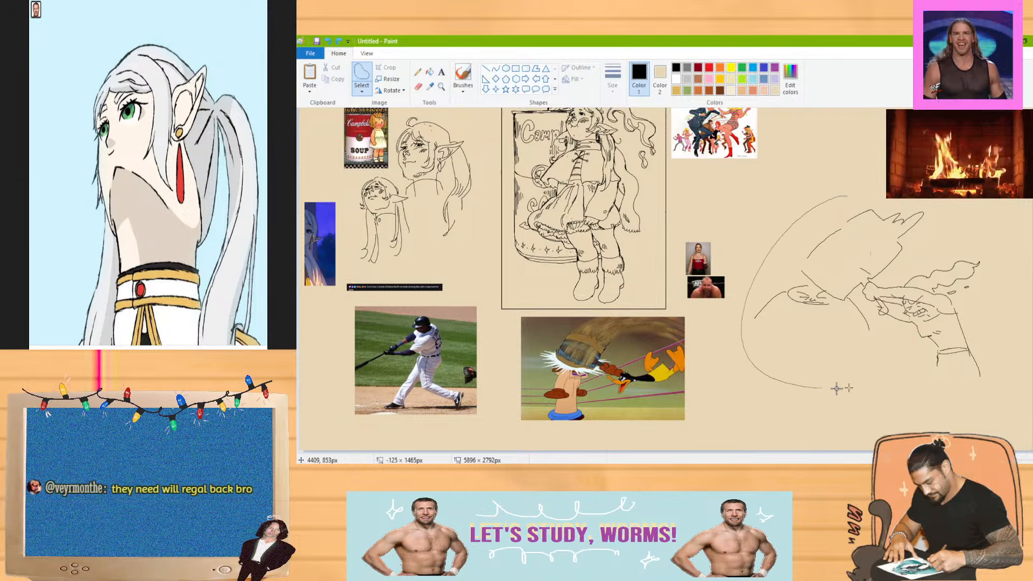
{"action": "mouse_move", "coordinate": [870, 318]}
{"action": "left_mouse_down"}
{"action": "mouse_move", "coordinate": [928, 302]}
{"action": "mouse_move", "coordinate": [909, 220]}
{"action": "mouse_move", "coordinate": [862, 206]}
{"action": "mouse_move", "coordinate": [889, 212]}
{"action": "left_mouse_up"}
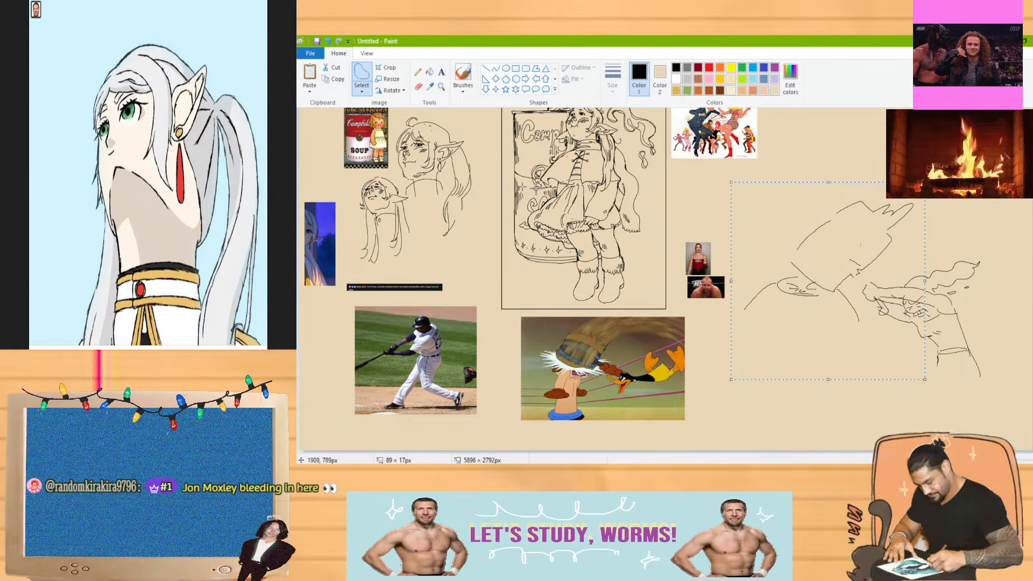
Delete the hammer and the struck figure with a free-form selection, keeping the woman's sketch
{"action": "left_click", "coordinate": [418, 86]}
{"action": "left_click", "coordinate": [362, 89]}
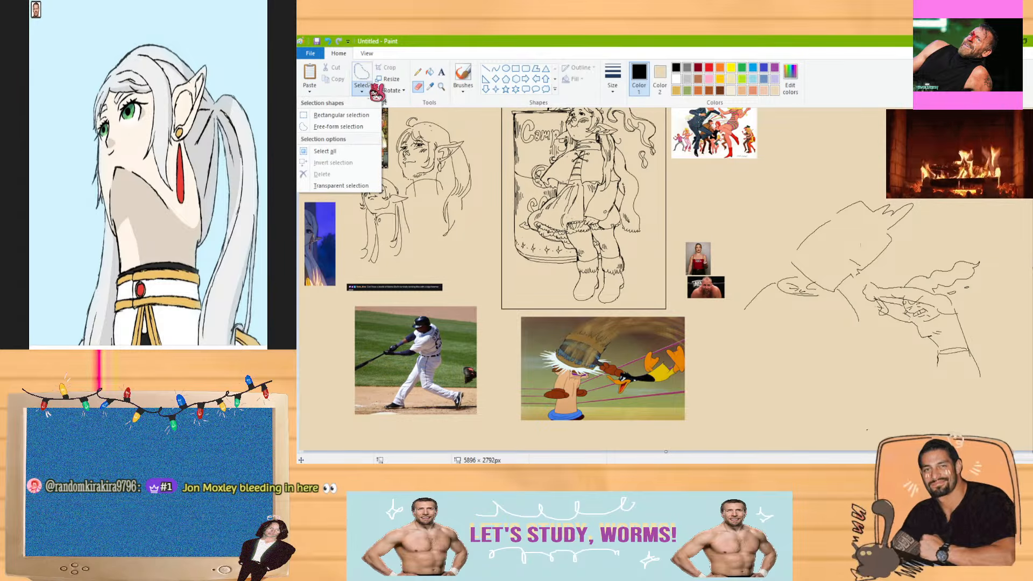
{"action": "left_click", "coordinate": [371, 88]}
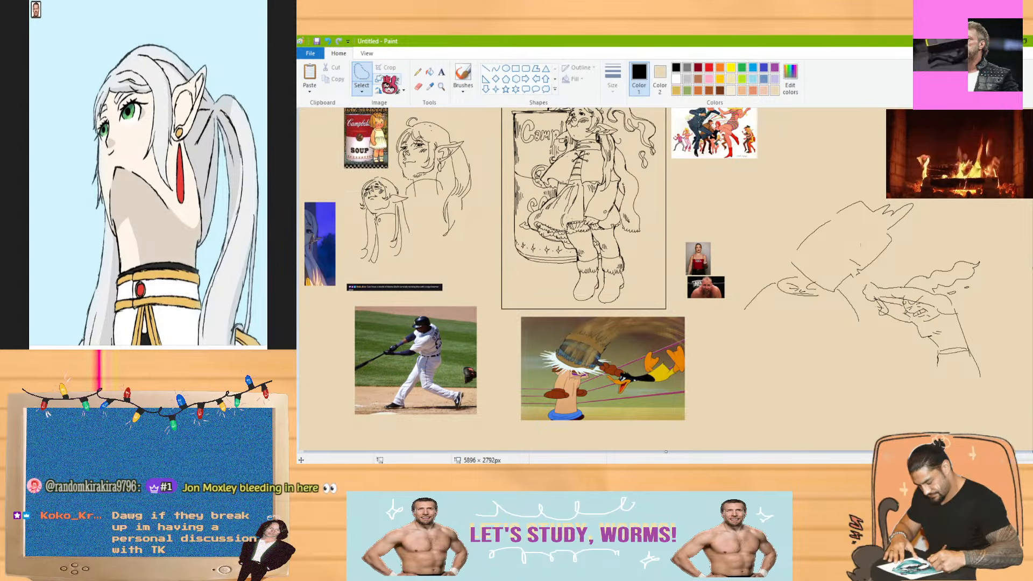
{"action": "left_click_drag", "start_coordinate": [839, 181], "coordinate": [744, 285]}
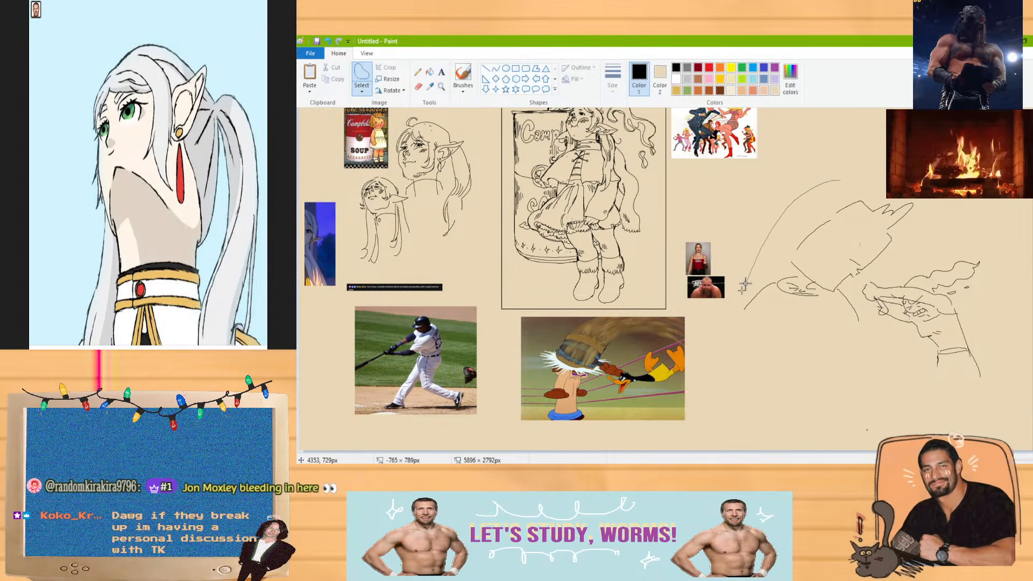
{"action": "mouse_move", "coordinate": [897, 393]}
{"action": "left_mouse_down"}
{"action": "mouse_move", "coordinate": [867, 337]}
{"action": "mouse_move", "coordinate": [878, 338]}
{"action": "mouse_move", "coordinate": [882, 266]}
{"action": "mouse_move", "coordinate": [931, 200]}
{"action": "mouse_move", "coordinate": [841, 203]}
{"action": "left_mouse_up"}
{"action": "key", "text": "Delete"}
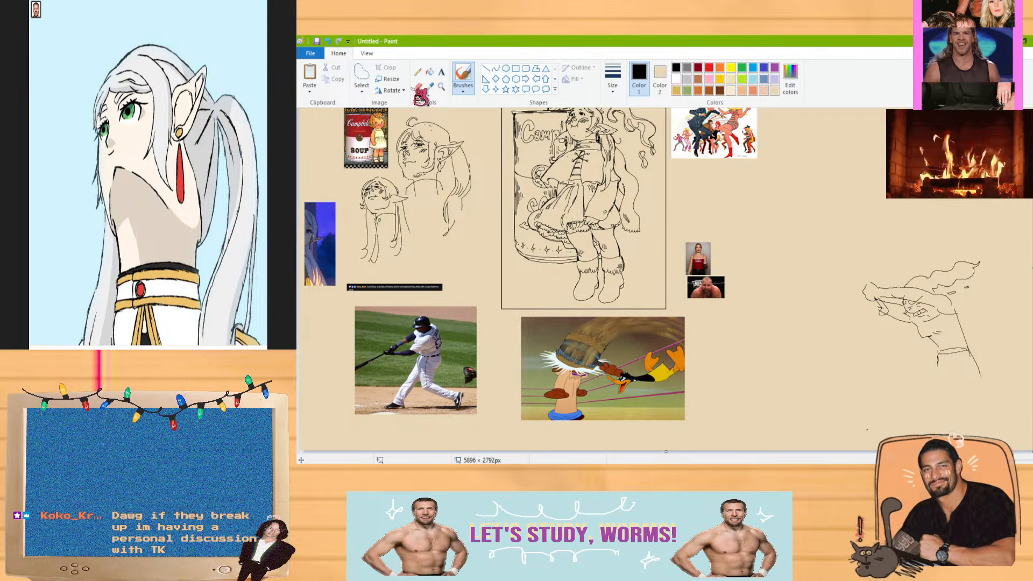
Clean up the woman's hands with the eraser and draw a new large rounded hammer with its handle in her grip
{"action": "left_click", "coordinate": [418, 86]}
{"action": "left_click_drag", "start_coordinate": [884, 304], "coordinate": [880, 320]}
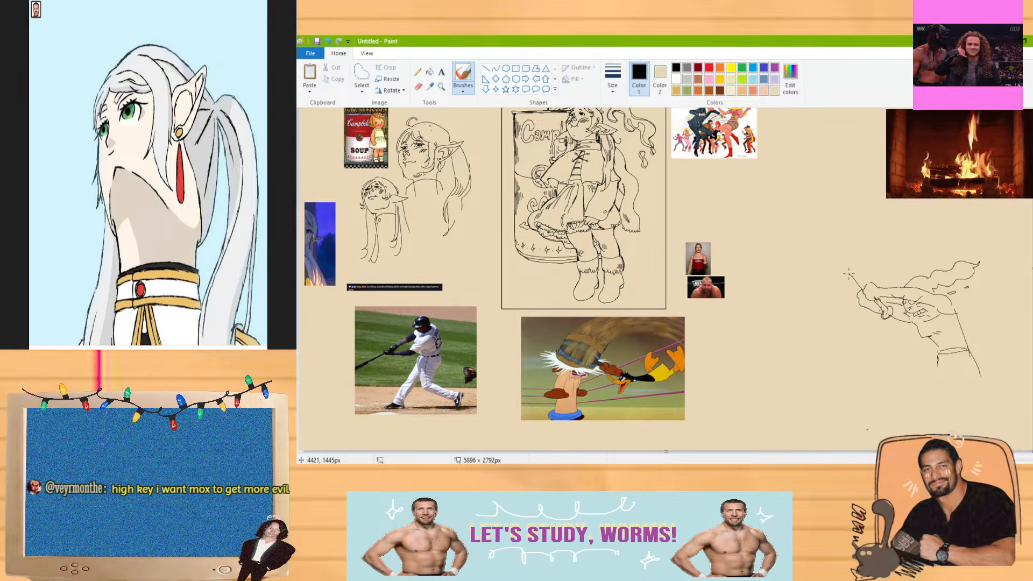
{"action": "mouse_move", "coordinate": [848, 277]}
{"action": "left_mouse_down"}
{"action": "mouse_move", "coordinate": [798, 275]}
{"action": "mouse_move", "coordinate": [840, 212]}
{"action": "mouse_move", "coordinate": [876, 236]}
{"action": "mouse_move", "coordinate": [861, 275]}
{"action": "left_mouse_up"}
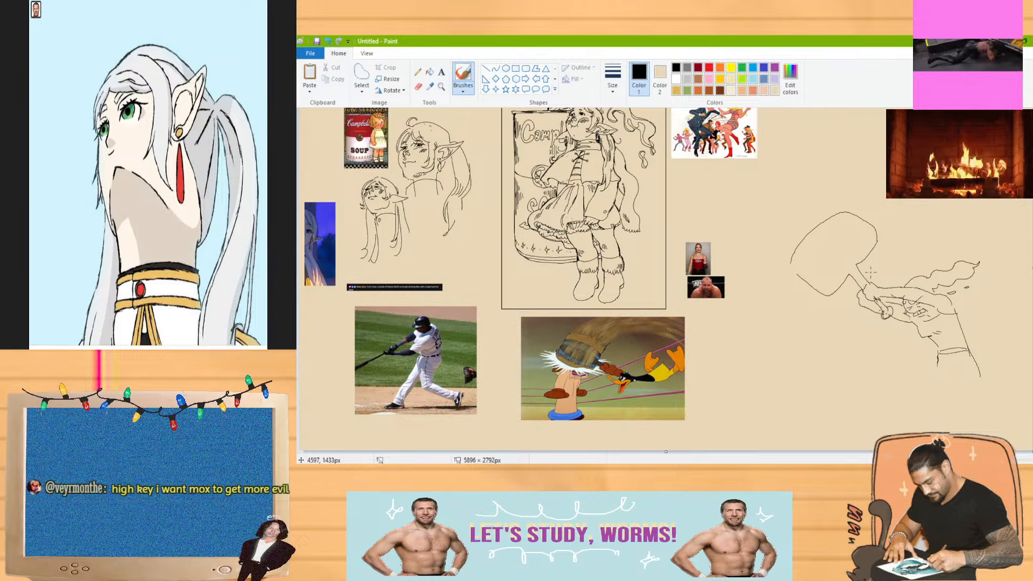
Sketch the struck man's squashed face under the hammer's edge with small impact lines, undoing the unwanted strokes
{"action": "mouse_move", "coordinate": [794, 277]}
{"action": "left_mouse_down"}
{"action": "mouse_move", "coordinate": [790, 295]}
{"action": "mouse_move", "coordinate": [778, 296]}
{"action": "mouse_move", "coordinate": [807, 294]}
{"action": "mouse_move", "coordinate": [797, 305]}
{"action": "left_mouse_up"}
{"action": "key", "text": "ctrl+z"}
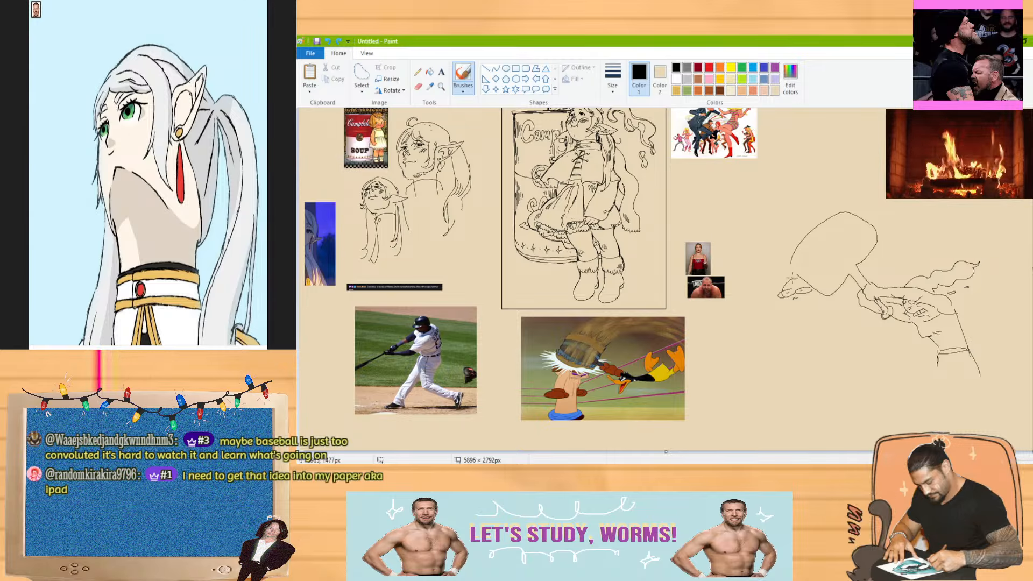
{"action": "mouse_move", "coordinate": [796, 305]}
{"action": "left_mouse_down"}
{"action": "mouse_move", "coordinate": [806, 305]}
{"action": "mouse_move", "coordinate": [796, 305]}
{"action": "left_mouse_up"}
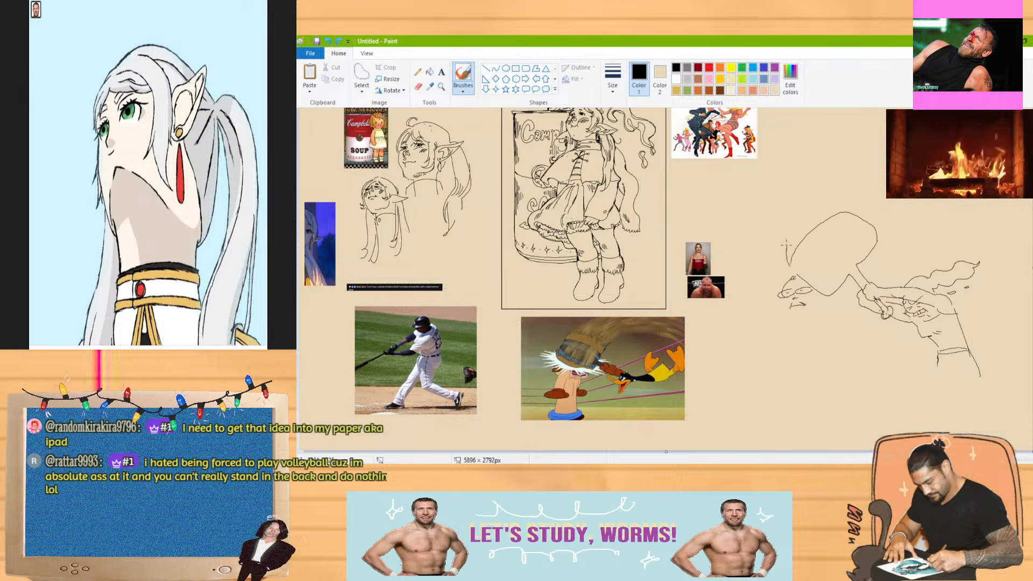
{"action": "left_click_drag", "start_coordinate": [790, 263], "coordinate": [791, 274]}
{"action": "left_click_drag", "start_coordinate": [871, 215], "coordinate": [869, 218]}
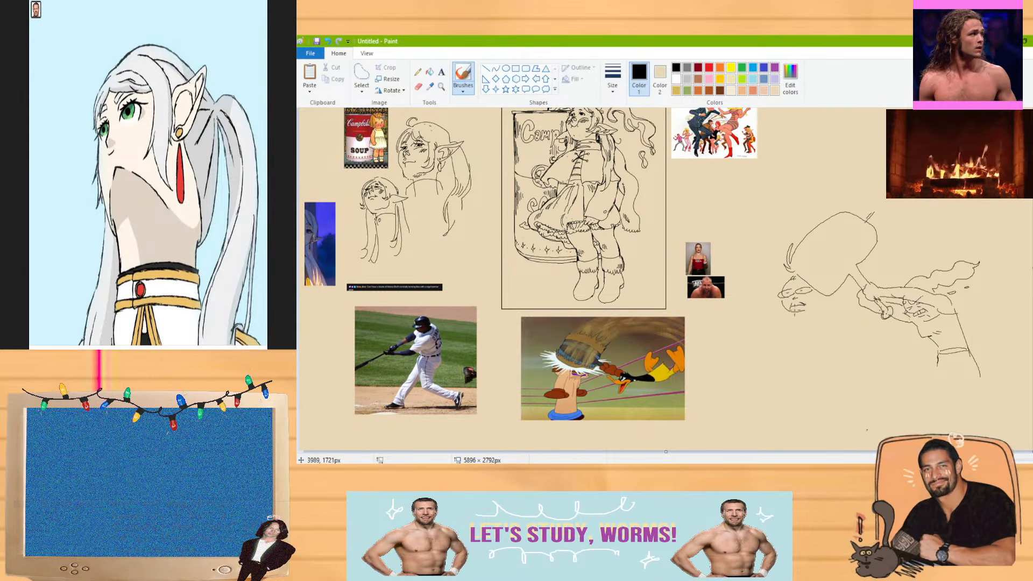
{"action": "mouse_move", "coordinate": [796, 310]}
{"action": "left_mouse_down"}
{"action": "mouse_move", "coordinate": [790, 330]}
{"action": "mouse_move", "coordinate": [821, 327]}
{"action": "left_mouse_up"}
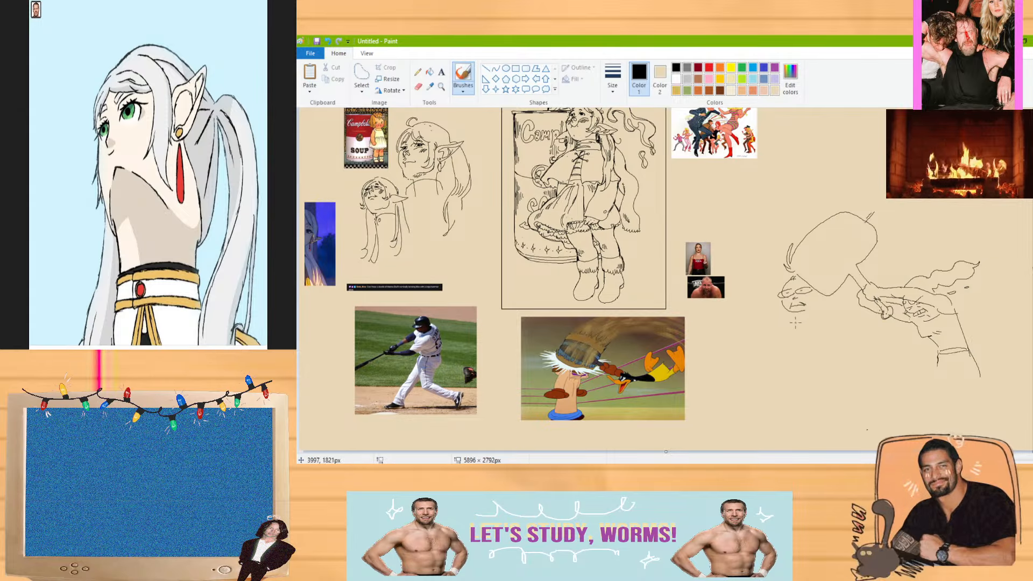
{"action": "key", "text": "ctrl+z"}
{"action": "key", "text": "ctrl+z"}
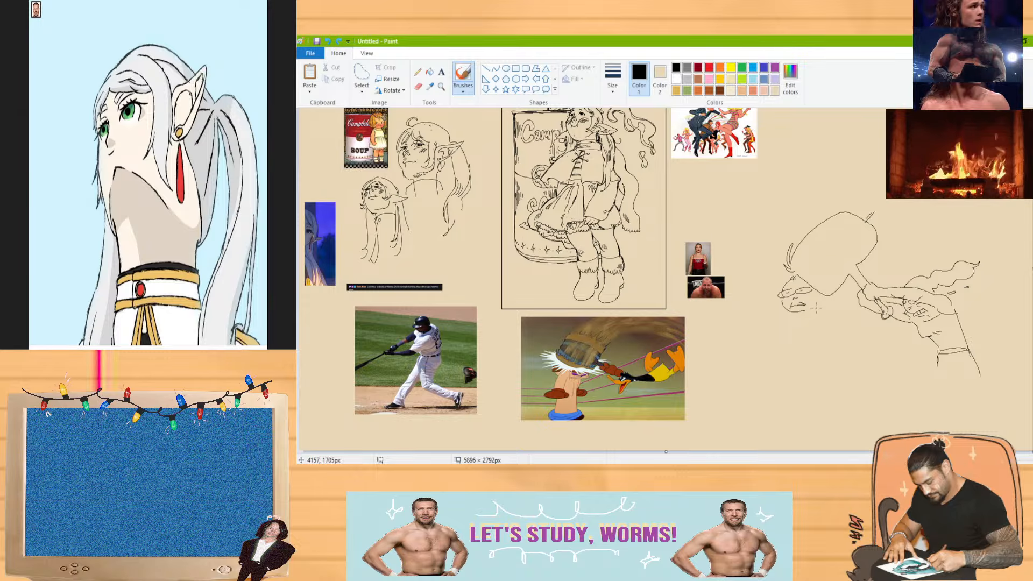
Delete the hammer, the struck face and the woman's arms with a free-form selection, and erase her torso lines and the stray dot
{"action": "key", "text": "alt+Tab"}
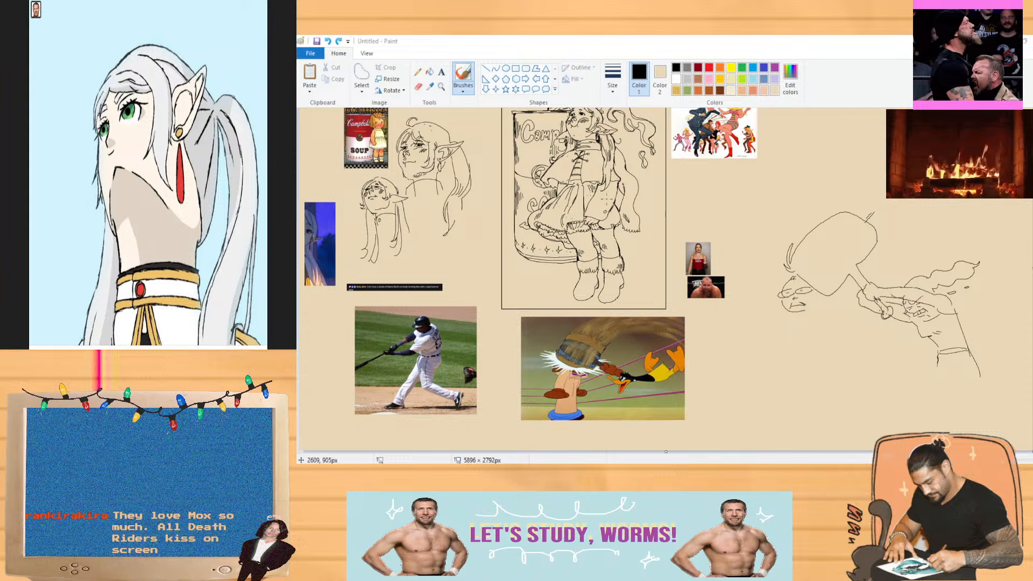
{"action": "left_click", "coordinate": [362, 78]}
{"action": "mouse_move", "coordinate": [851, 182]}
{"action": "left_mouse_down"}
{"action": "mouse_move", "coordinate": [892, 377]}
{"action": "mouse_move", "coordinate": [899, 329]}
{"action": "mouse_move", "coordinate": [855, 226]}
{"action": "left_mouse_up"}
{"action": "key", "text": "Delete"}
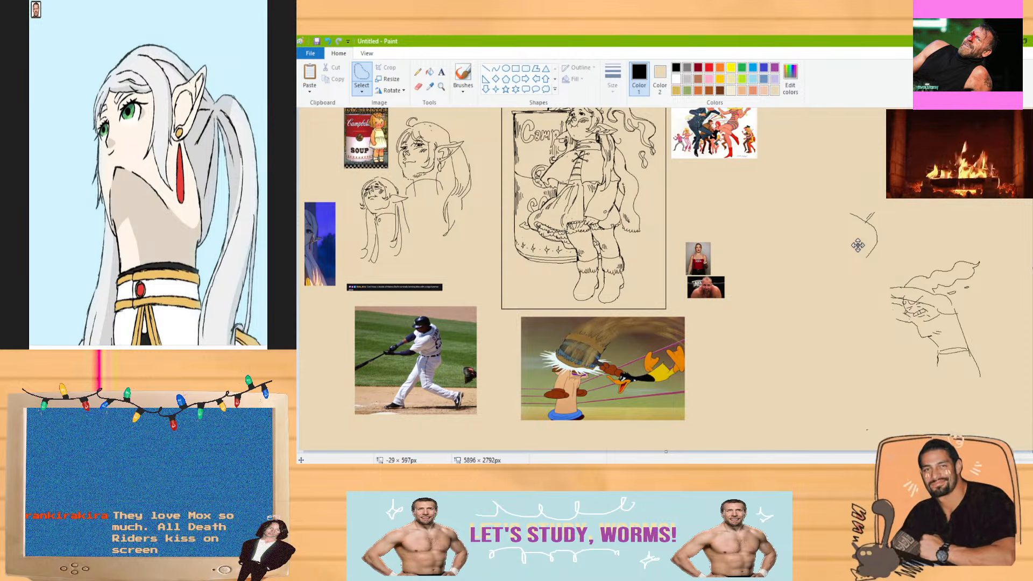
{"action": "left_click", "coordinate": [418, 87]}
{"action": "mouse_move", "coordinate": [899, 299]}
{"action": "left_mouse_down"}
{"action": "mouse_move", "coordinate": [967, 345]}
{"action": "mouse_move", "coordinate": [921, 365]}
{"action": "mouse_move", "coordinate": [969, 338]}
{"action": "left_mouse_up"}
{"action": "left_click", "coordinate": [867, 429]}
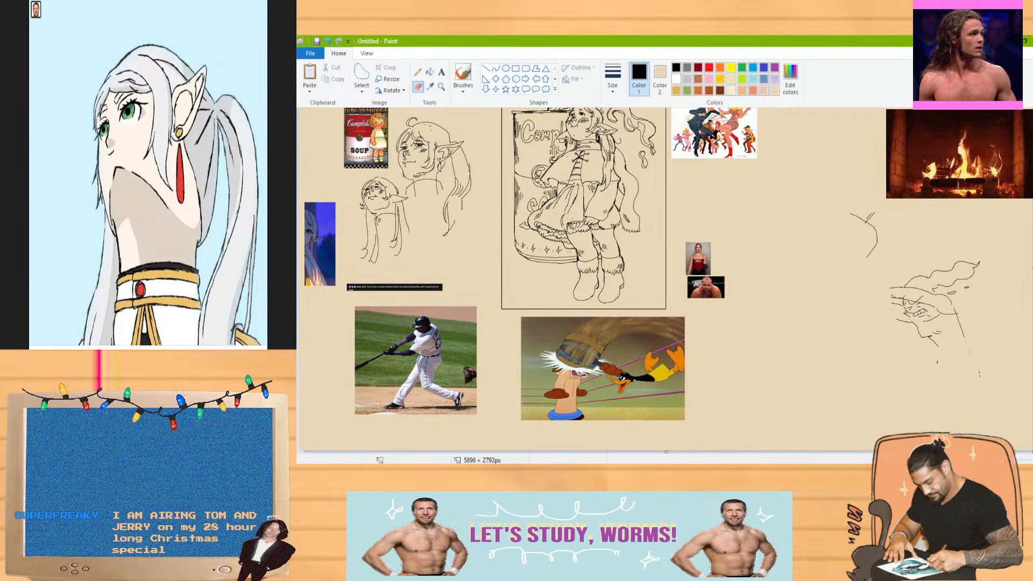
Redraw the woman's neck, shoulders and the side lines of her upper body beneath the head with the brush
{"action": "left_click", "coordinate": [463, 75]}
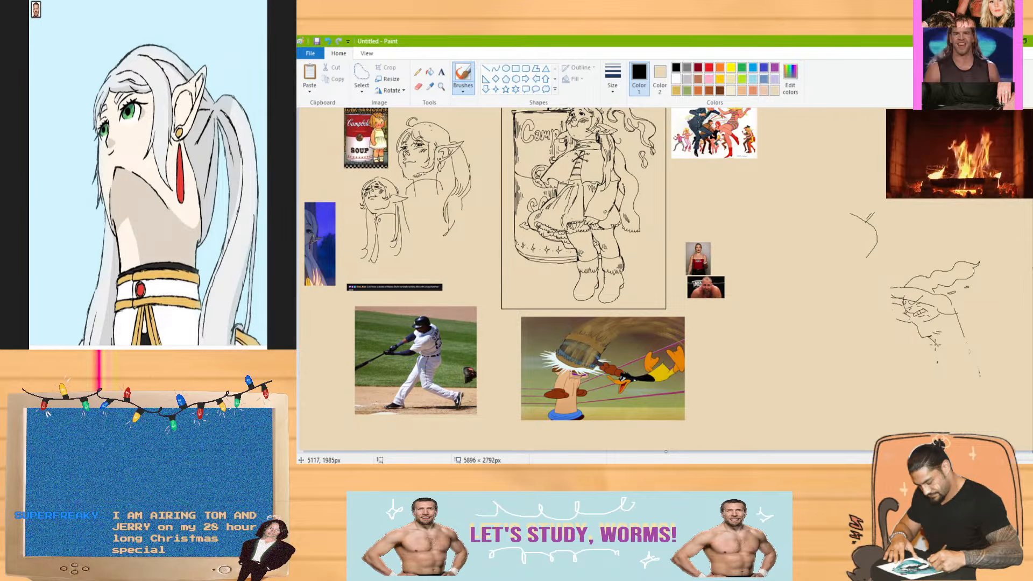
{"action": "left_click_drag", "start_coordinate": [929, 338], "coordinate": [944, 351]}
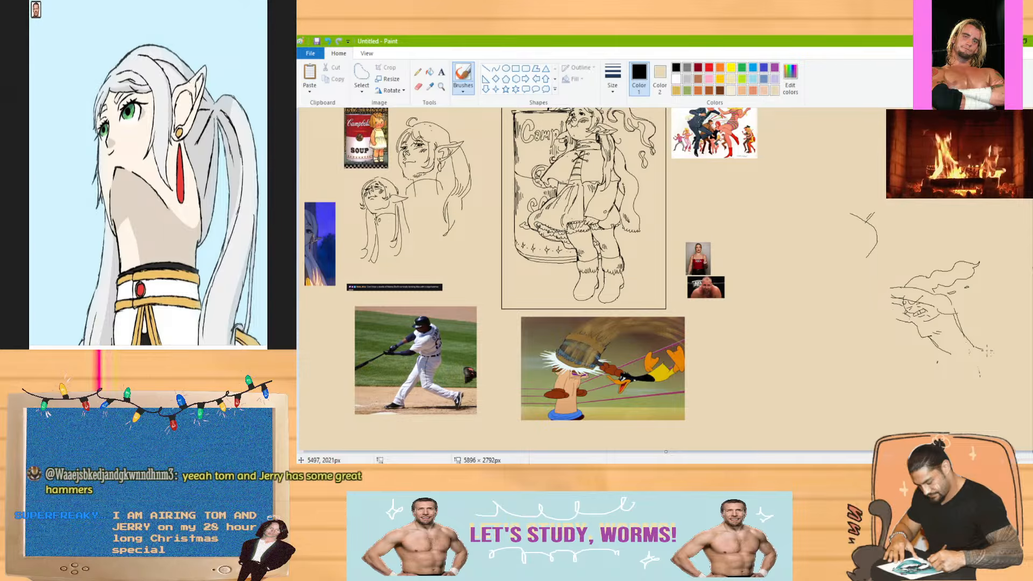
{"action": "left_click_drag", "start_coordinate": [976, 348], "coordinate": [996, 387]}
{"action": "key", "text": "ctrl+z"}
{"action": "key", "text": "ctrl+z"}
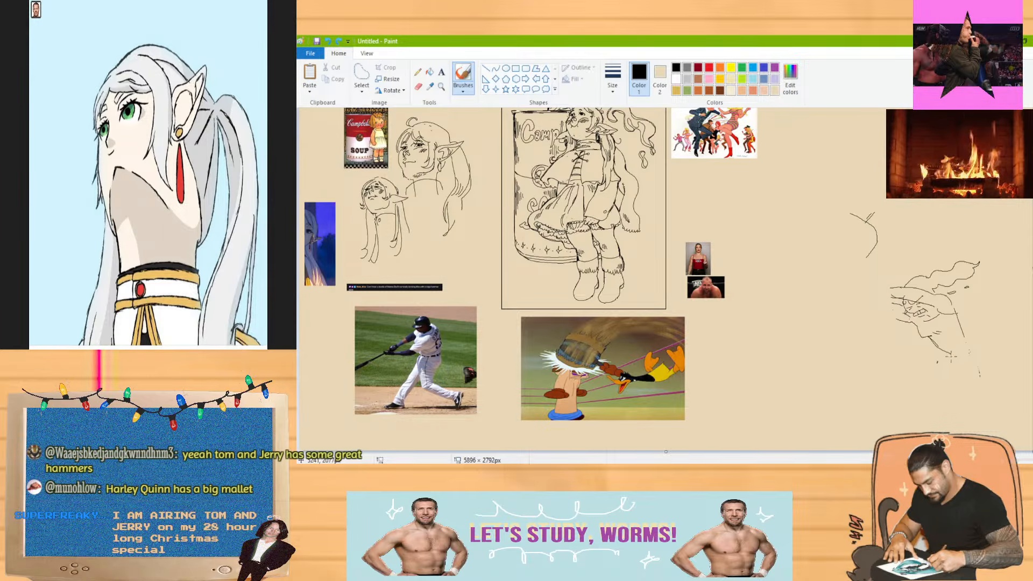
{"action": "mouse_move", "coordinate": [965, 337]}
{"action": "left_mouse_down"}
{"action": "mouse_move", "coordinate": [984, 353]}
{"action": "mouse_move", "coordinate": [921, 394]}
{"action": "left_mouse_up"}
{"action": "left_click_drag", "start_coordinate": [982, 355], "coordinate": [986, 374]}
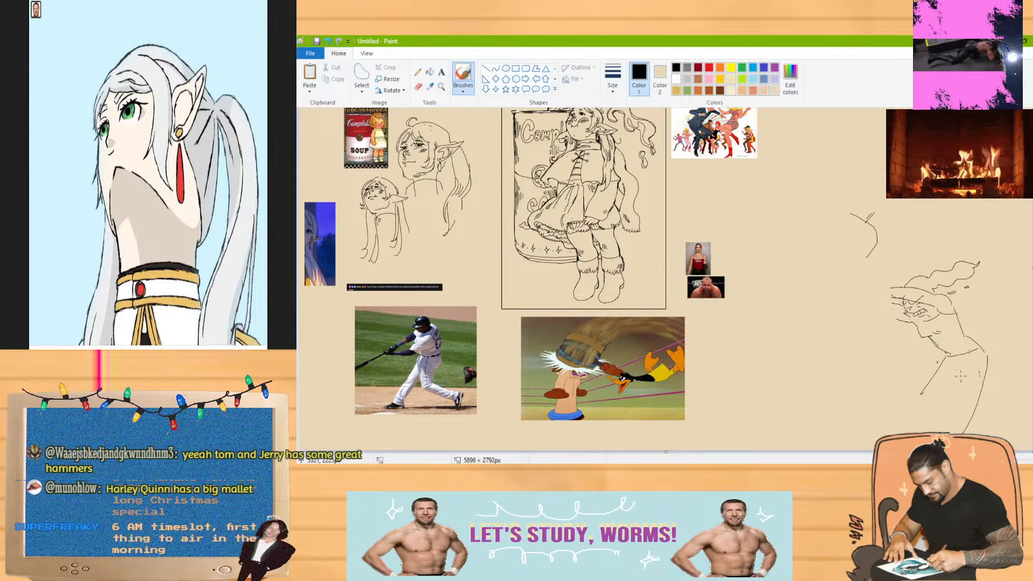
Redraw the side of the woman's torso with the brush and close its lower edge with short sketched lines
{"action": "left_click_drag", "start_coordinate": [960, 382], "coordinate": [895, 420]}
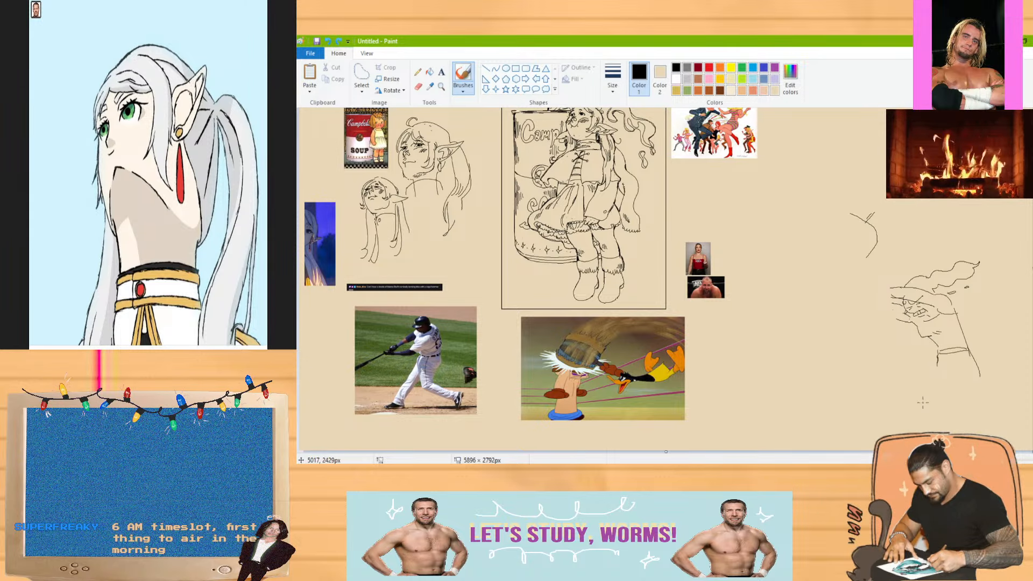
{"action": "mouse_move", "coordinate": [923, 402]}
{"action": "left_mouse_down"}
{"action": "mouse_move", "coordinate": [961, 316]}
{"action": "mouse_move", "coordinate": [985, 353]}
{"action": "mouse_move", "coordinate": [963, 359]}
{"action": "mouse_move", "coordinate": [978, 352]}
{"action": "left_mouse_up"}
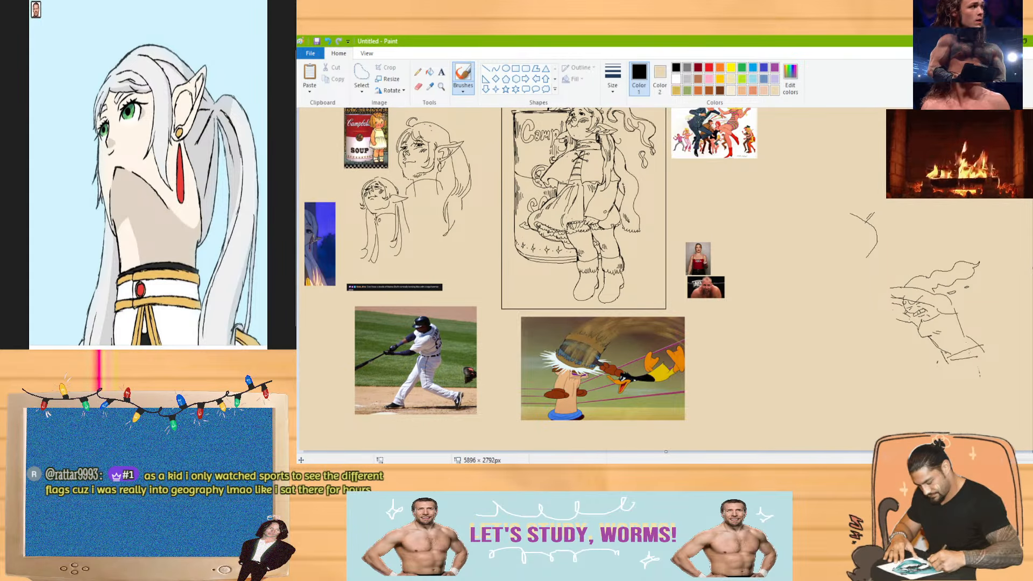
{"action": "key", "text": "alt+Tab"}
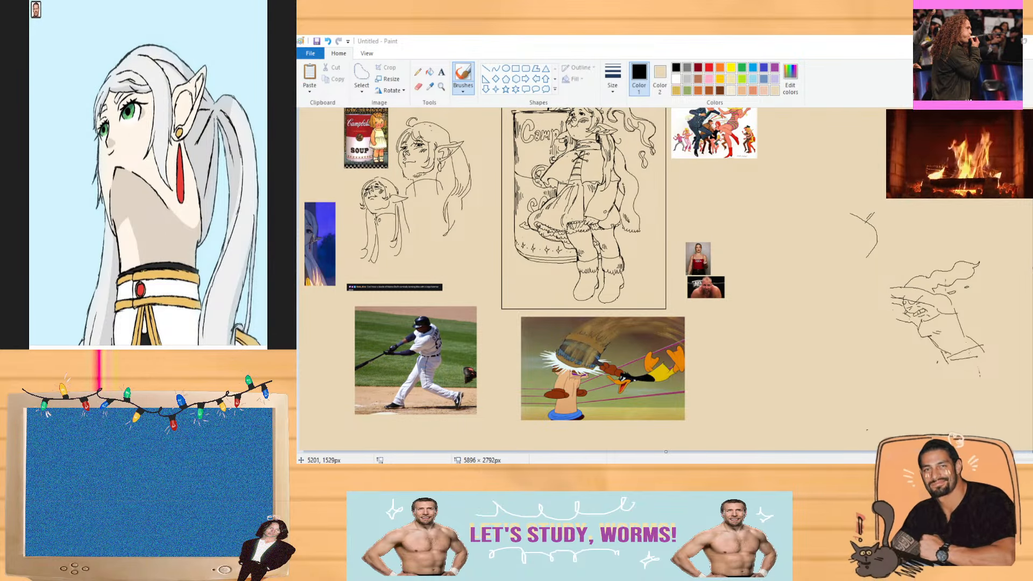
Sketch the woman's outstretched arm line and a large block-headed hammer with a straight handle in front of her
{"action": "left_click_drag", "start_coordinate": [963, 272], "coordinate": [959, 278]}
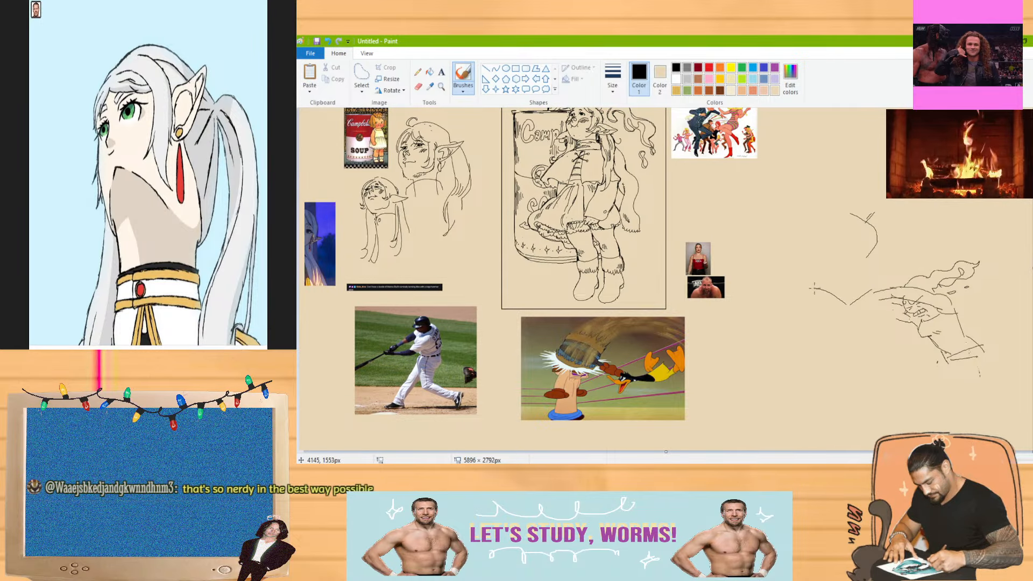
{"action": "mouse_move", "coordinate": [847, 305]}
{"action": "left_mouse_down"}
{"action": "mouse_move", "coordinate": [842, 280]}
{"action": "mouse_move", "coordinate": [790, 286]}
{"action": "mouse_move", "coordinate": [802, 348]}
{"action": "mouse_move", "coordinate": [840, 345]}
{"action": "mouse_move", "coordinate": [845, 312]}
{"action": "mouse_move", "coordinate": [881, 306]}
{"action": "left_mouse_up"}
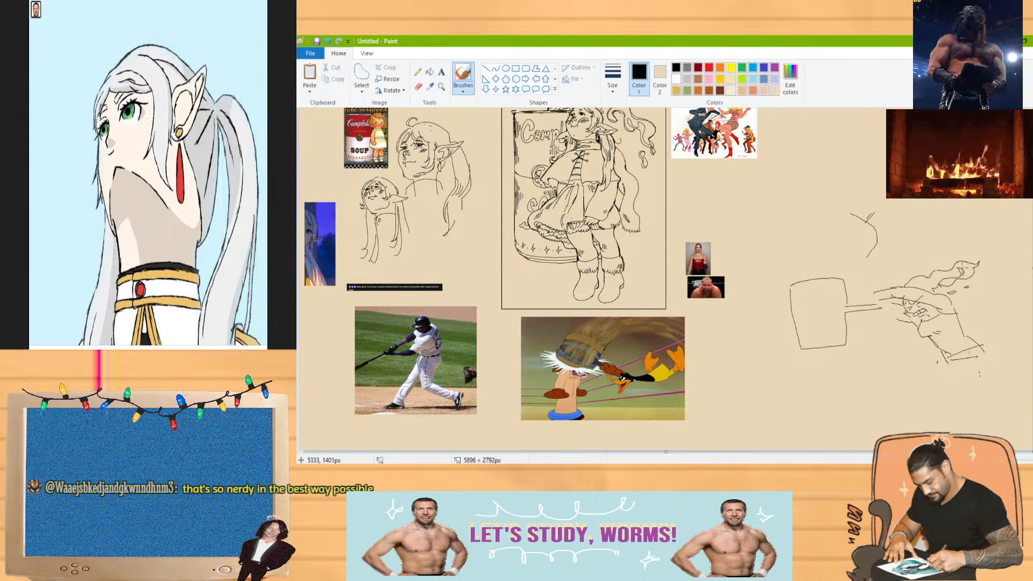
Erase the arm lines overlapping her face using the thickest eraser size, and redraw the forearm and hand at the hammer's handle
{"action": "left_click", "coordinate": [418, 86]}
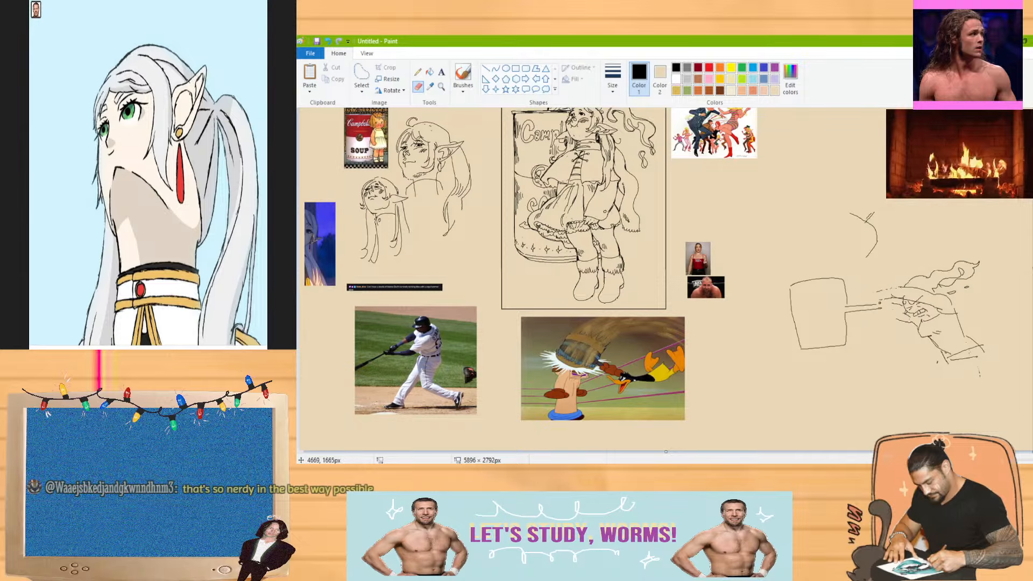
{"action": "left_click", "coordinate": [607, 91]}
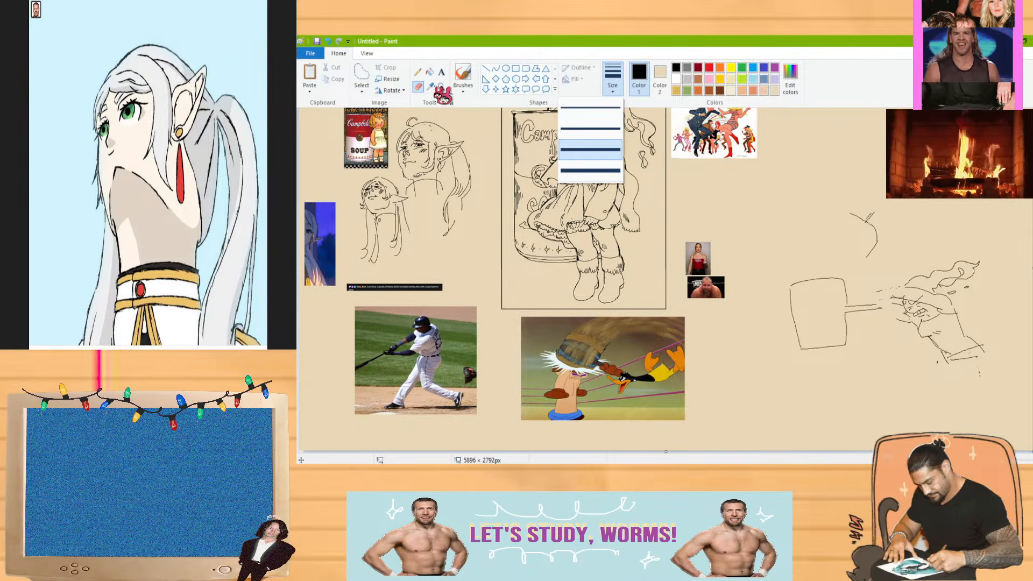
{"action": "left_click", "coordinate": [591, 171]}
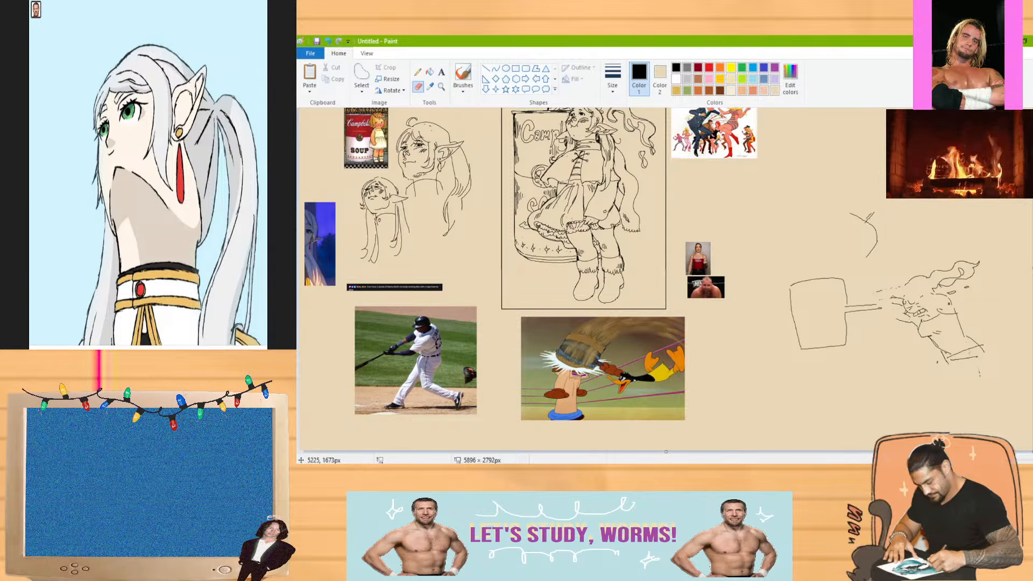
{"action": "left_click", "coordinate": [463, 76]}
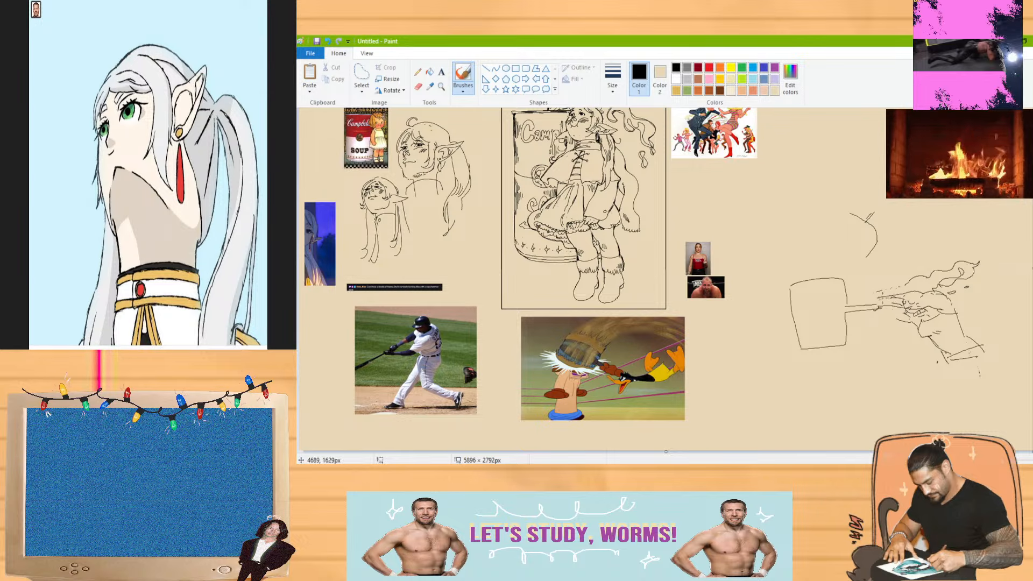
{"action": "left_click_drag", "start_coordinate": [878, 297], "coordinate": [862, 311]}
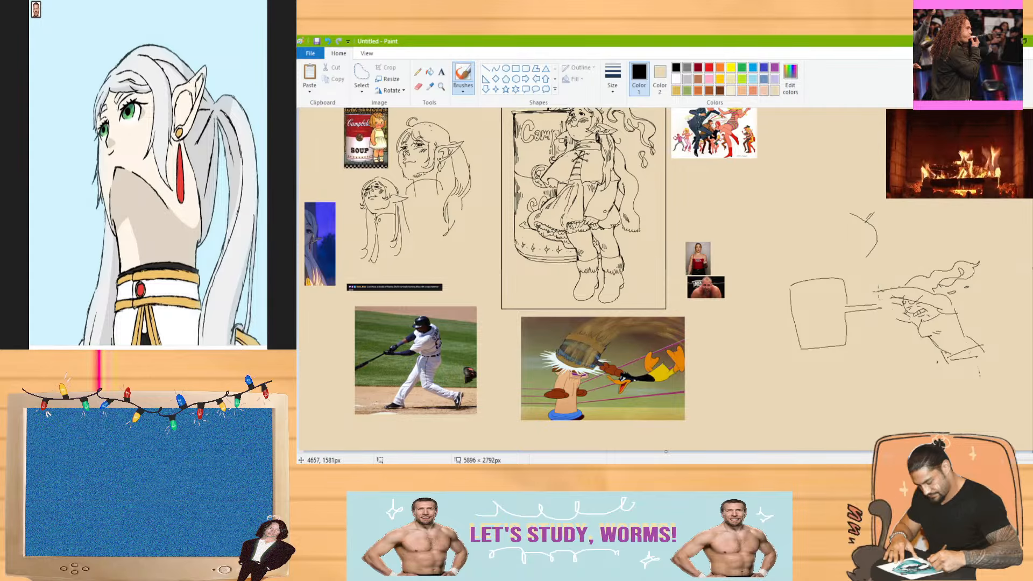
{"action": "left_click_drag", "start_coordinate": [868, 293], "coordinate": [864, 304]}
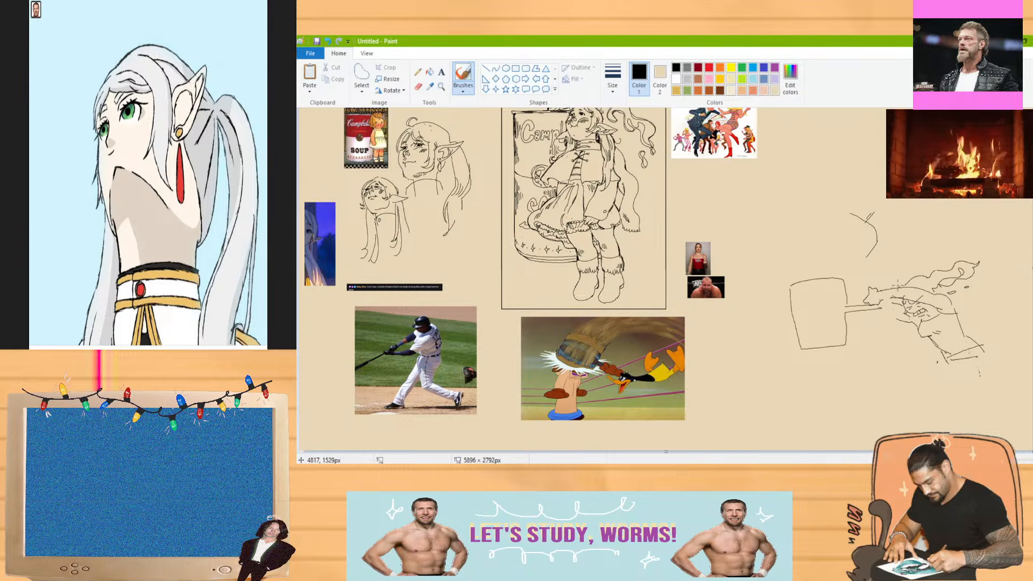
Delete the block-headed hammer and its handle with a free-form selection
{"action": "left_click", "coordinate": [362, 78]}
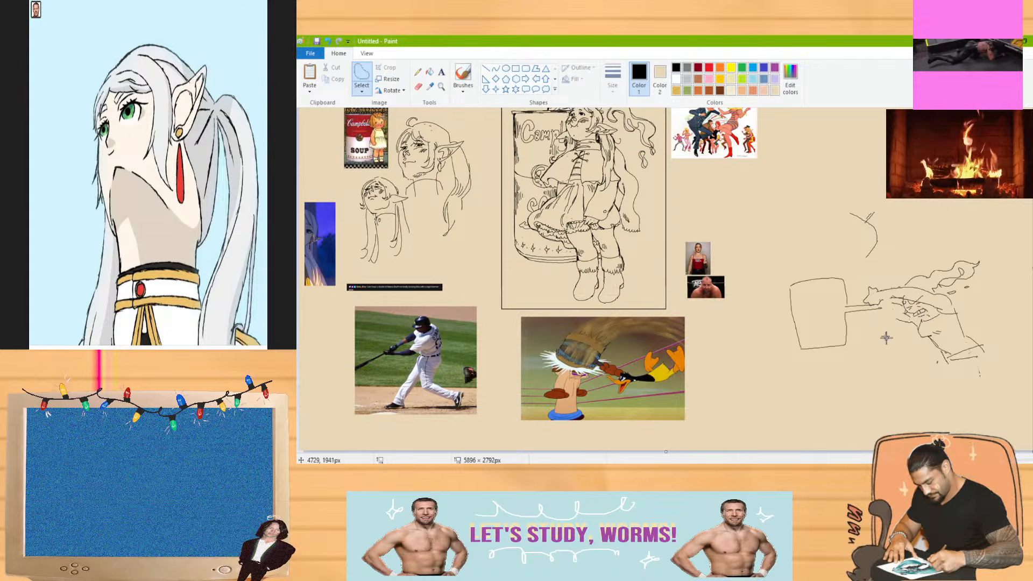
{"action": "left_click_drag", "start_coordinate": [883, 305], "coordinate": [787, 262]}
{"action": "left_click_drag", "start_coordinate": [889, 317], "coordinate": [738, 401]}
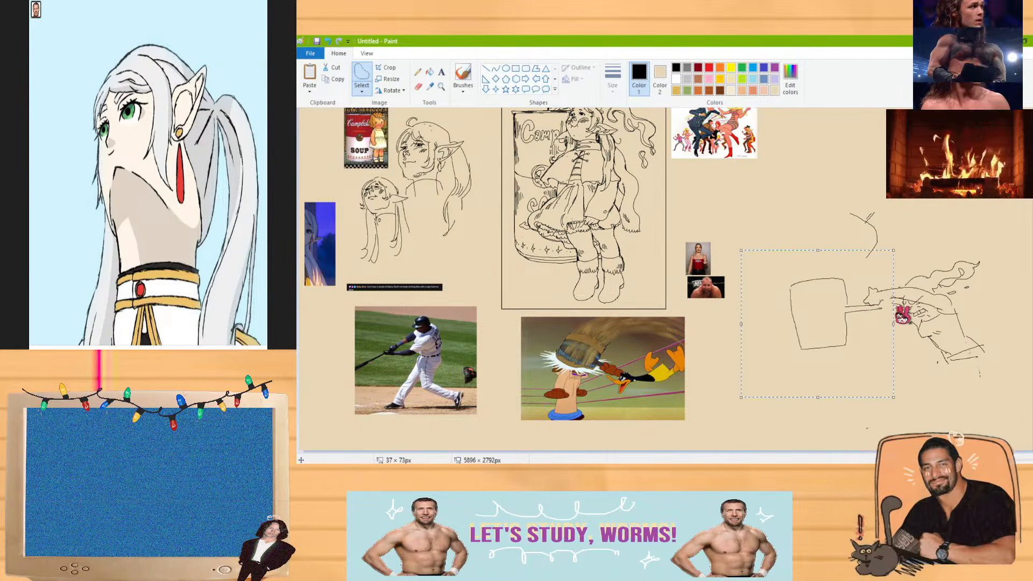
{"action": "key", "text": "Delete"}
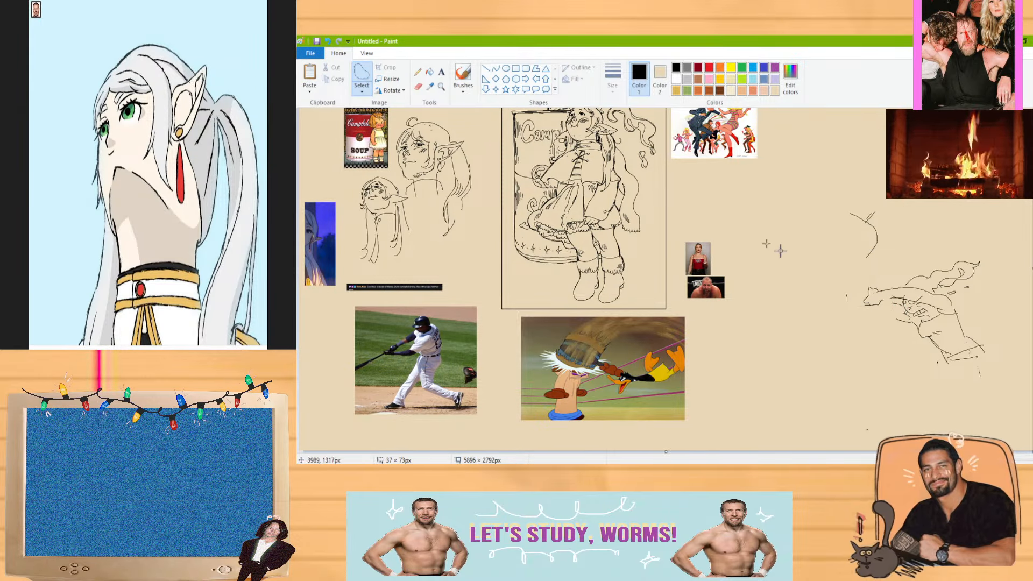
Sketch both of the woman's arms reaching forward across her face, ending in rounded gripping hands
{"action": "left_click", "coordinate": [462, 75]}
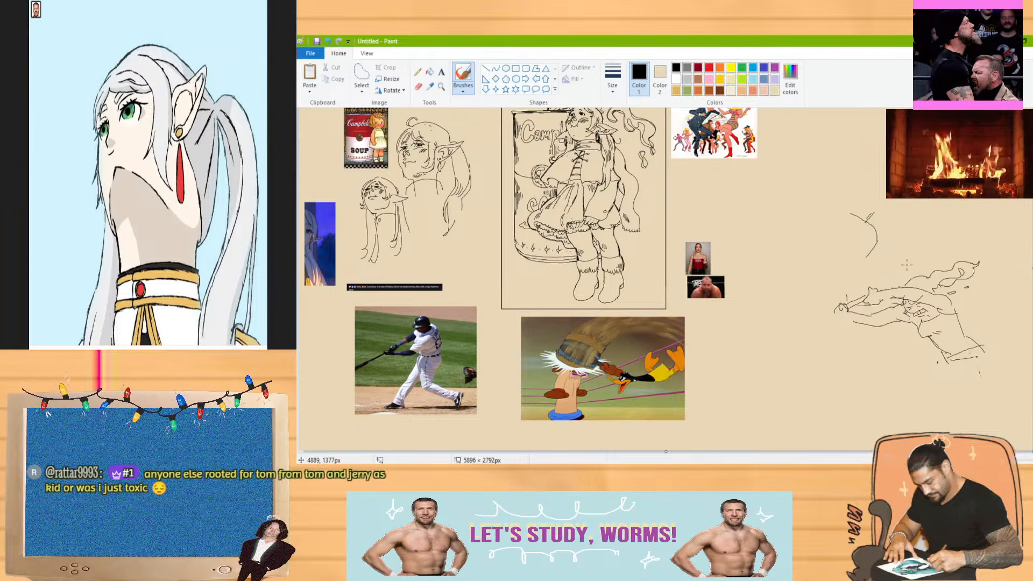
{"action": "left_click_drag", "start_coordinate": [841, 309], "coordinate": [835, 315]}
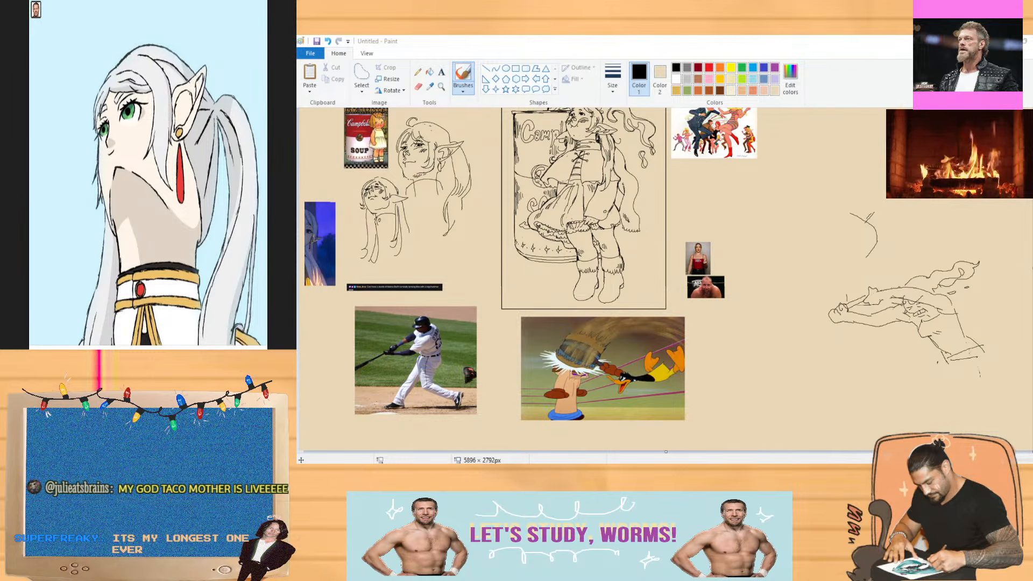
{"action": "left_click", "coordinate": [420, 87]}
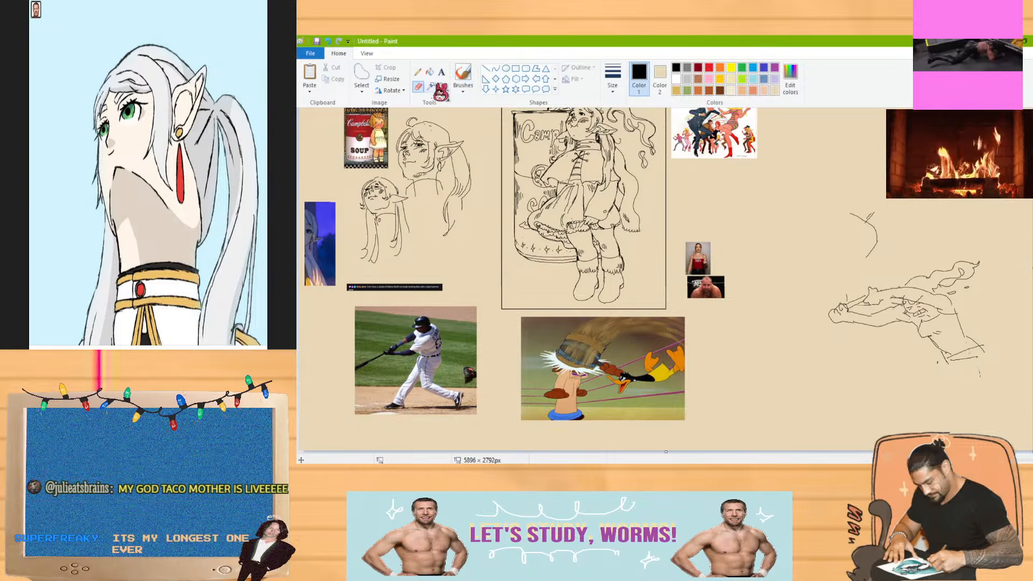
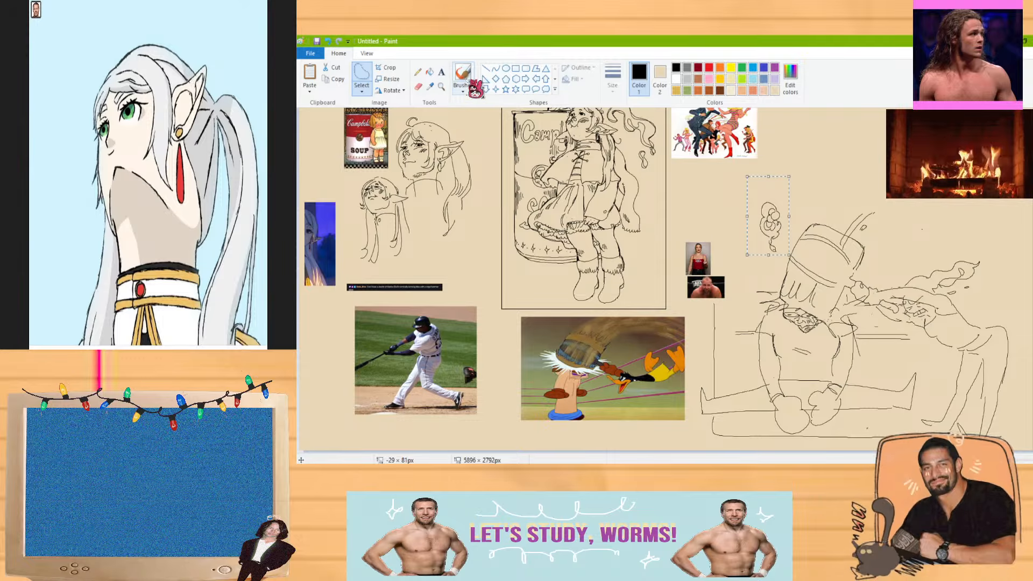
Draw the upper background line between the smoke puff and the hammer, redoing the first stroke slightly lower
{"action": "left_click", "coordinate": [462, 75]}
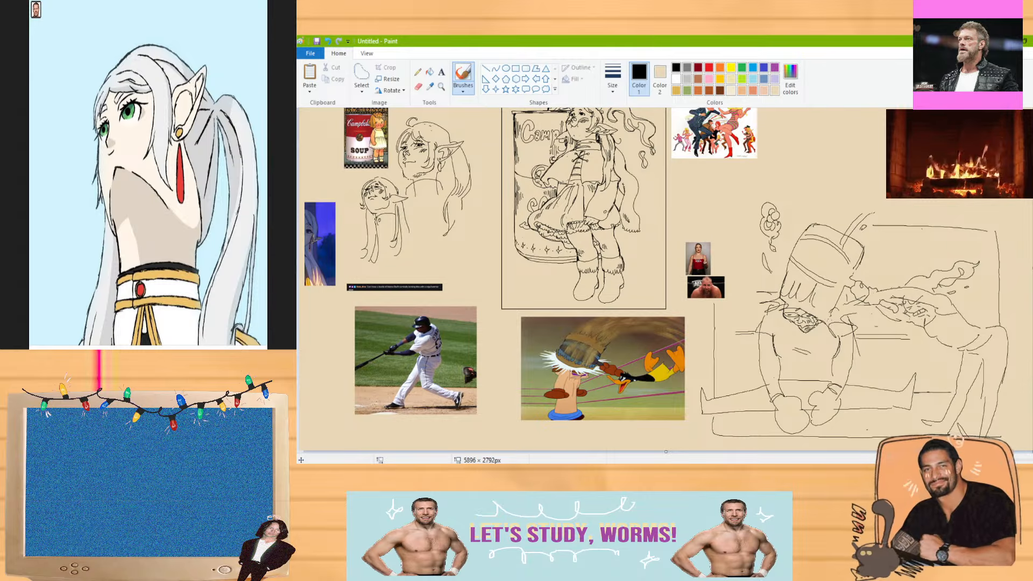
{"action": "left_click_drag", "start_coordinate": [842, 221], "coordinate": [774, 218]}
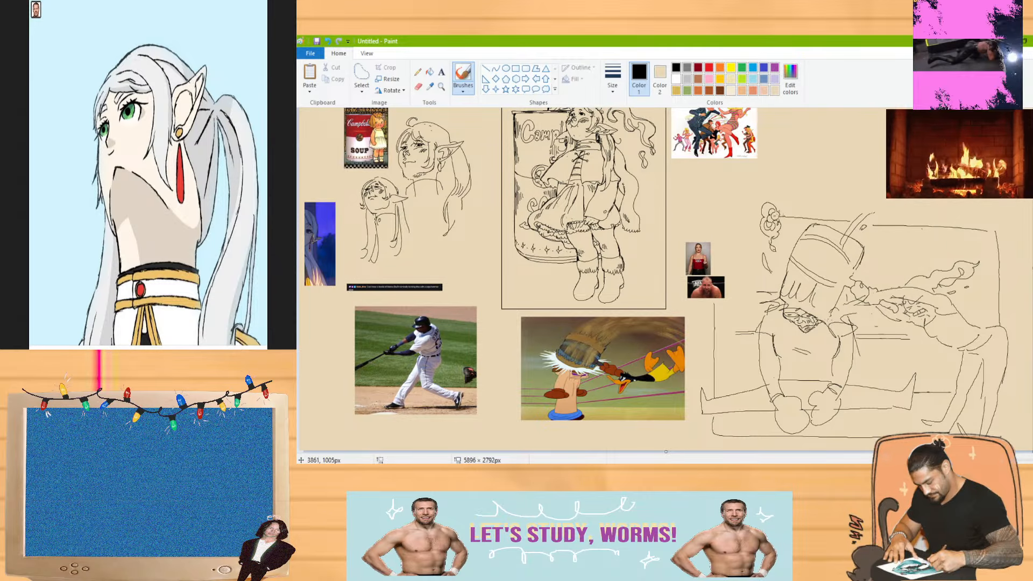
{"action": "left_click_drag", "start_coordinate": [850, 220], "coordinate": [786, 221]}
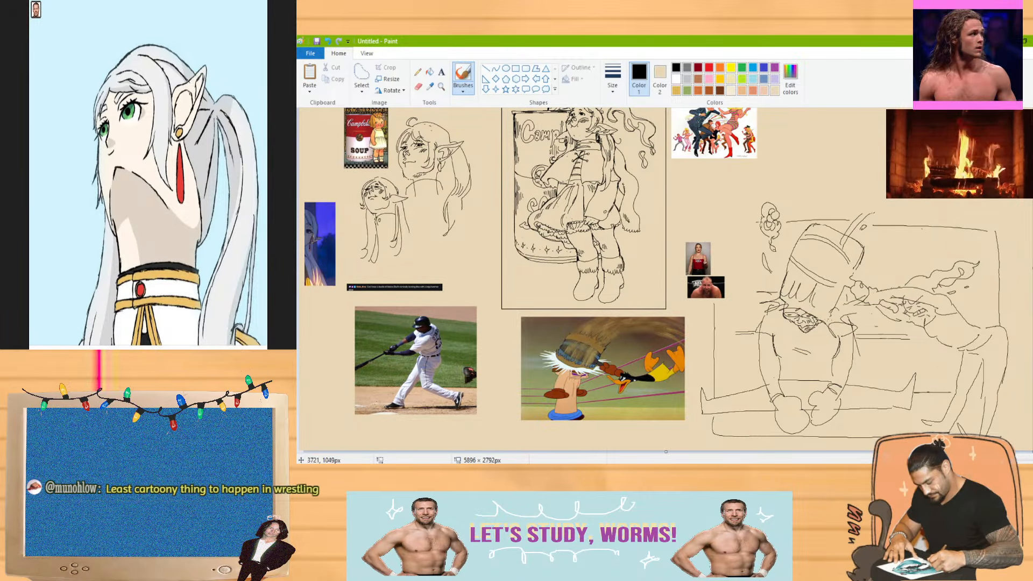
Erase the overlapping lines between the woman's raised arm and forehead, and draw a cleaner contour along the arm's underside
{"action": "scroll", "coordinate": [721, 257], "scroll_direction": "up", "scroll_amount": 1, "text": "ctrl"}
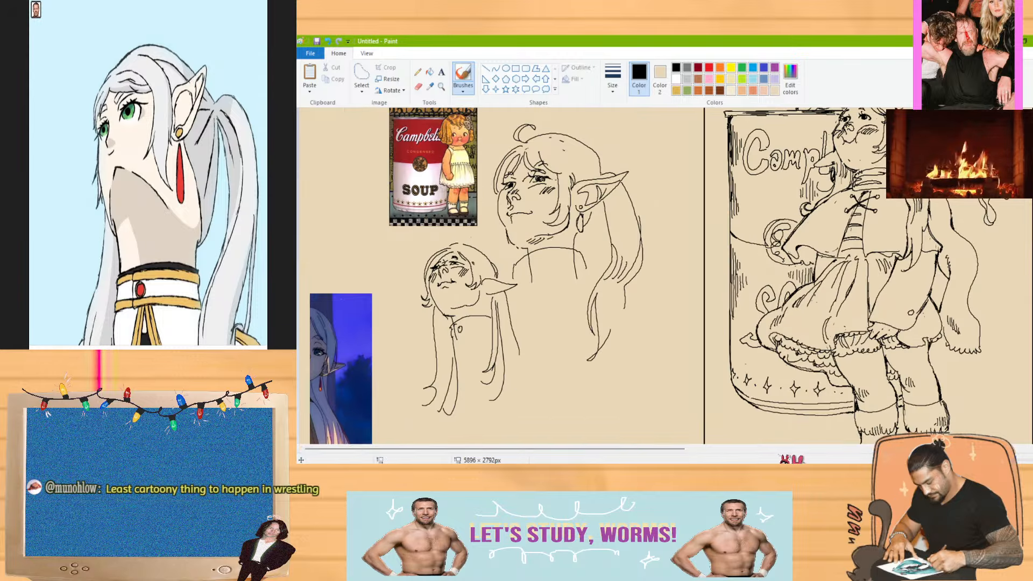
{"action": "scroll", "coordinate": [1009, 381], "scroll_direction": "right", "scroll_amount": 5}
{"action": "scroll", "coordinate": [664, 275], "scroll_direction": "down", "scroll_amount": 3}
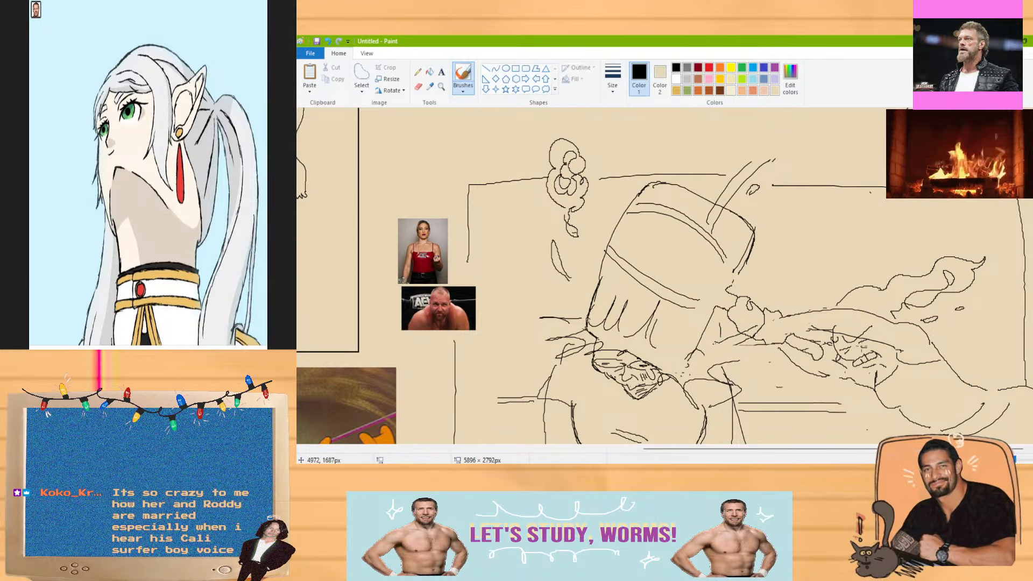
{"action": "scroll", "coordinate": [1021, 285], "scroll_direction": "down", "scroll_amount": 3}
{"action": "scroll", "coordinate": [1021, 285], "scroll_direction": "up", "scroll_amount": 1}
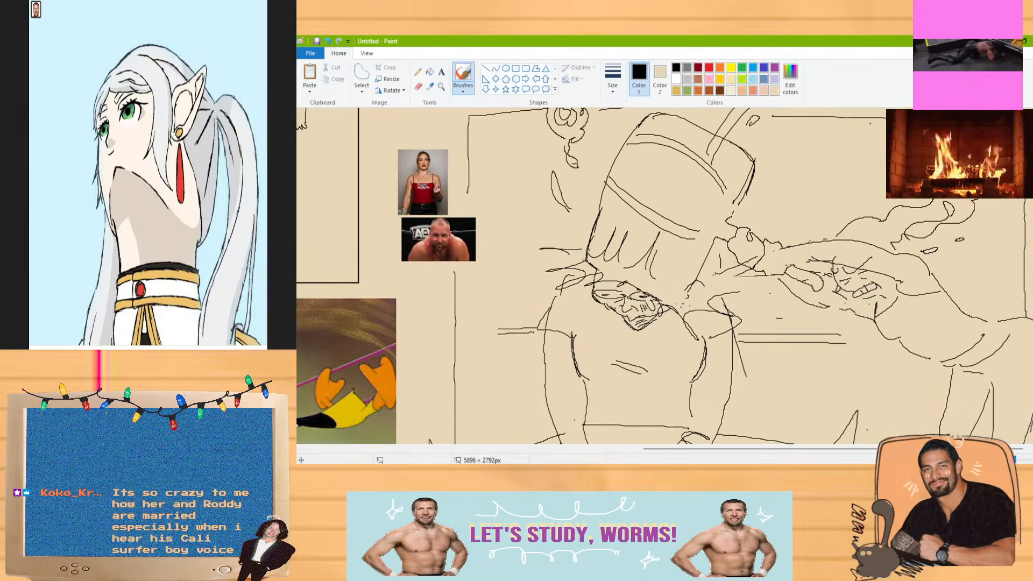
{"action": "left_click", "coordinate": [418, 87]}
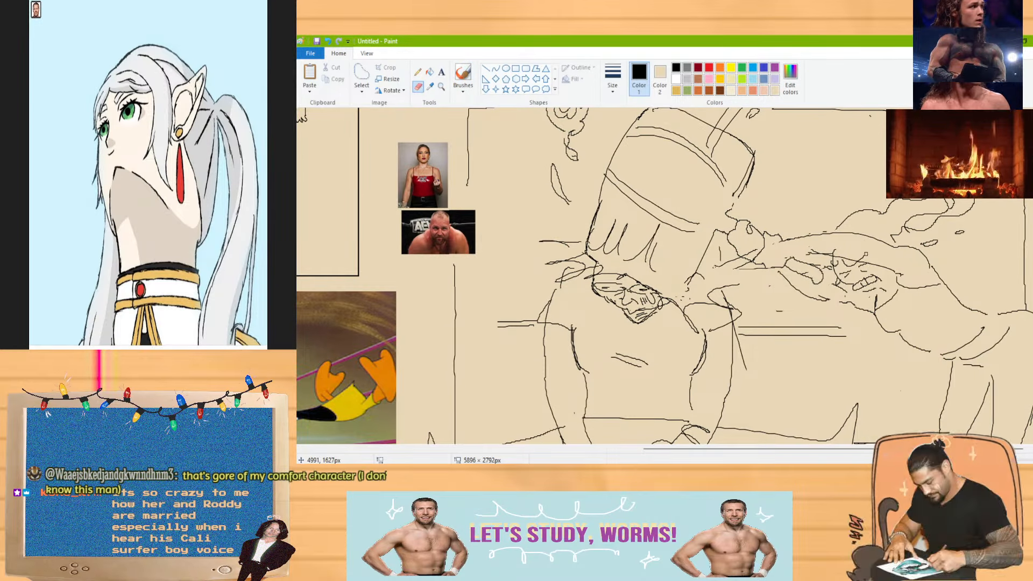
{"action": "left_click_drag", "start_coordinate": [868, 252], "coordinate": [831, 247]}
{"action": "left_click", "coordinate": [462, 75]}
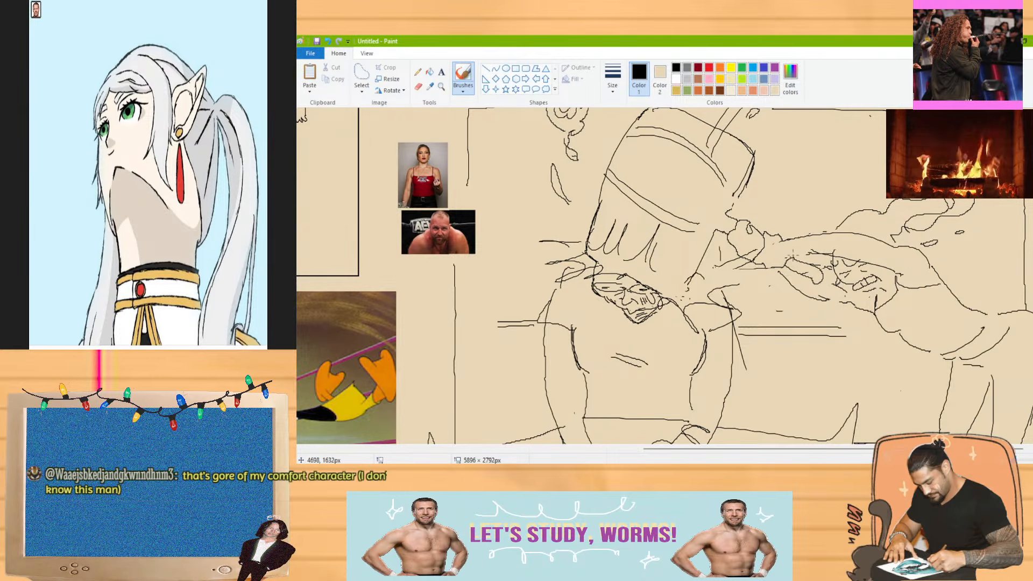
{"action": "key", "text": "e"}
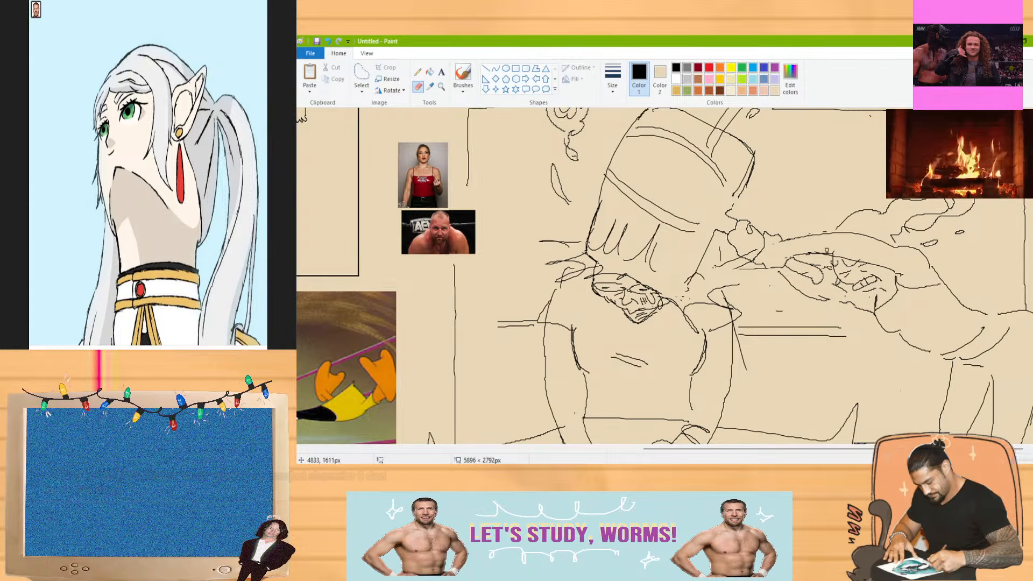
{"action": "left_click_drag", "start_coordinate": [832, 253], "coordinate": [840, 256]}
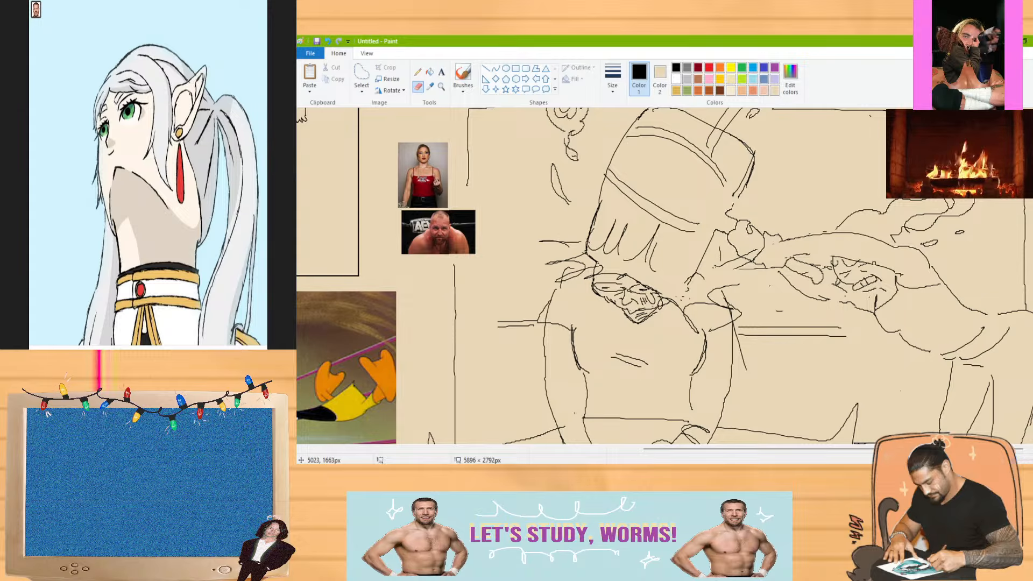
{"action": "left_click", "coordinate": [467, 80]}
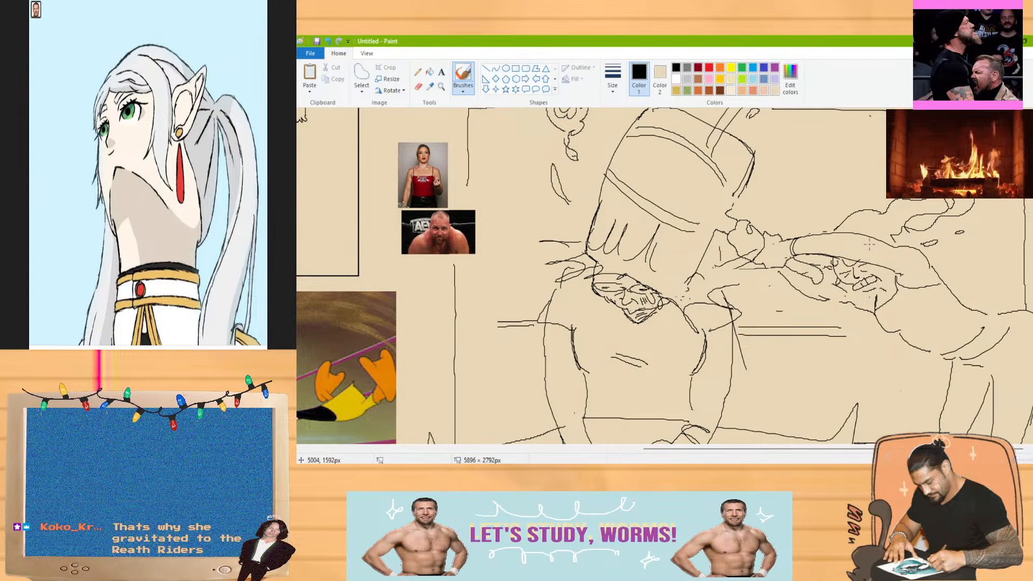
Erase the woman's facial features and redraw her furrowed brow, eyes and gritted teeth with the brush
{"action": "left_click", "coordinate": [418, 86]}
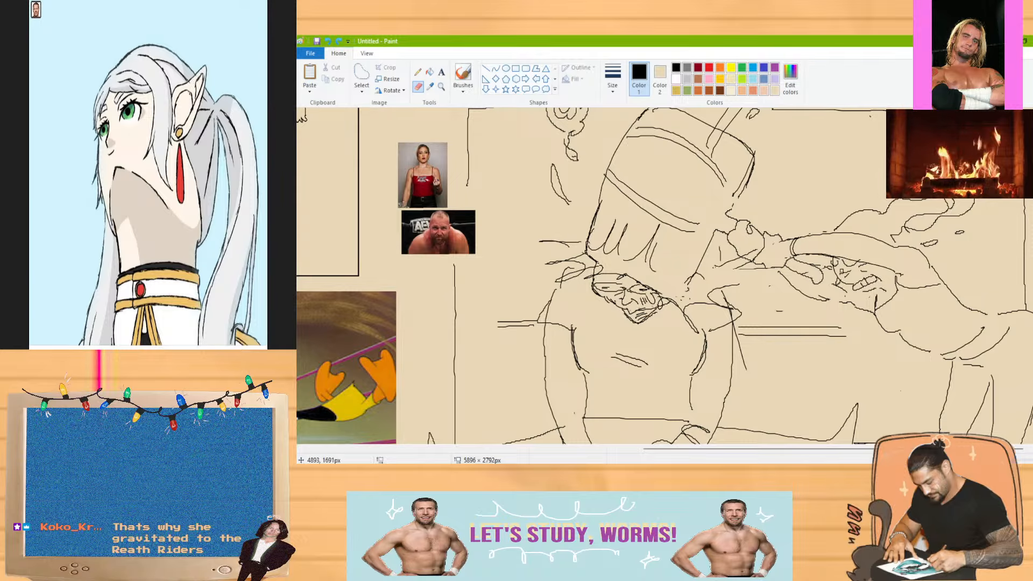
{"action": "left_click", "coordinate": [463, 73]}
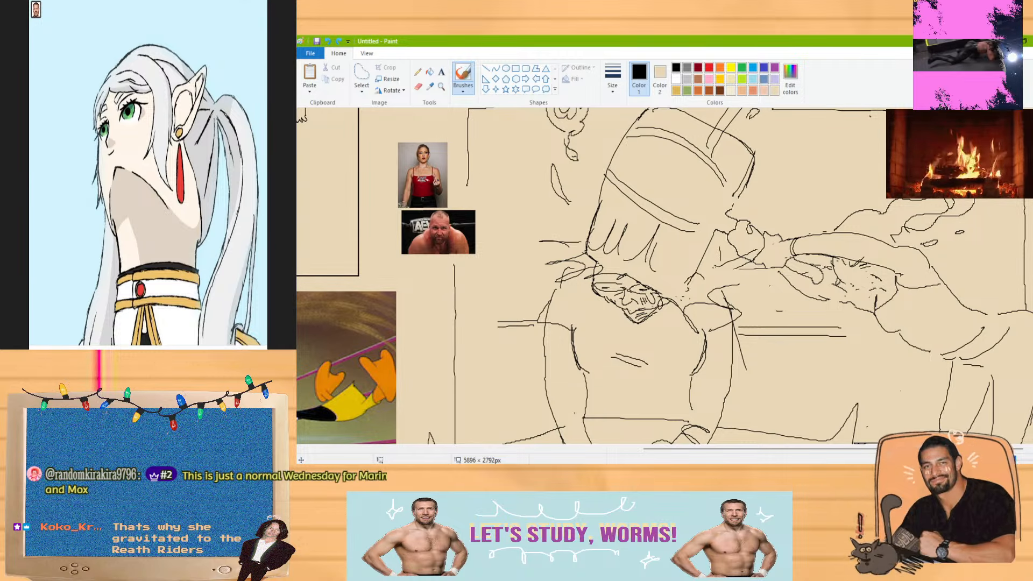
{"action": "left_click", "coordinate": [1029, 461]}
{"action": "left_click", "coordinate": [1016, 457]}
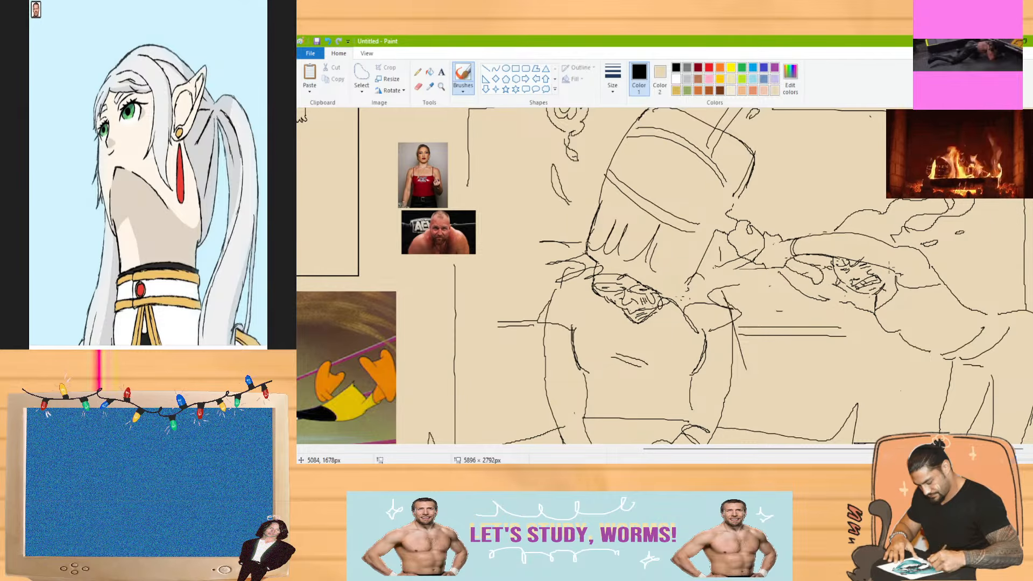
Erase stray lines beside the woman's face, redraw its front edge with darker brush strokes, and add short lines around her neck
{"action": "left_click", "coordinate": [418, 86]}
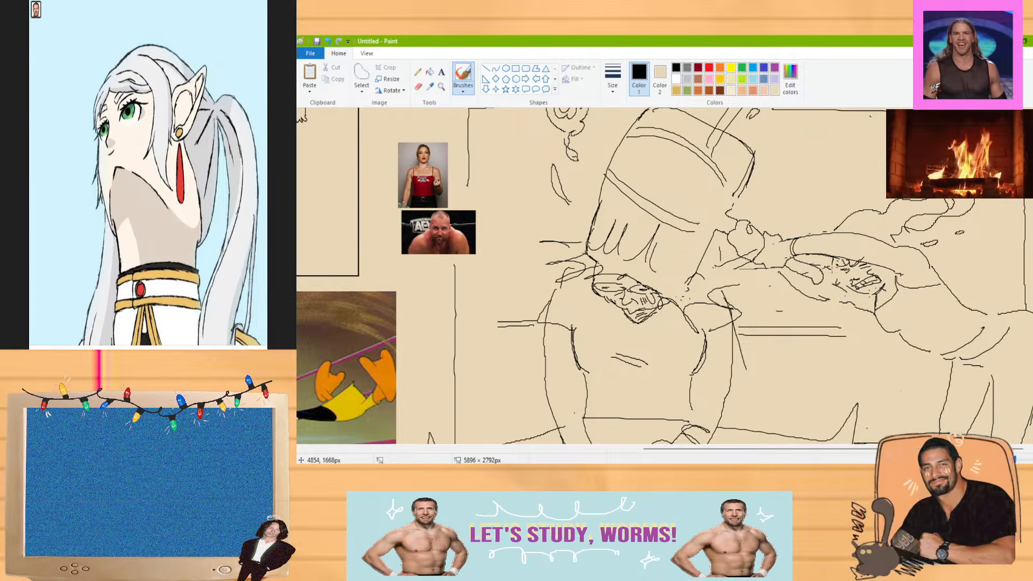
{"action": "mouse_move", "coordinate": [827, 259]}
{"action": "left_mouse_down"}
{"action": "mouse_move", "coordinate": [832, 278]}
{"action": "mouse_move", "coordinate": [846, 279]}
{"action": "left_mouse_up"}
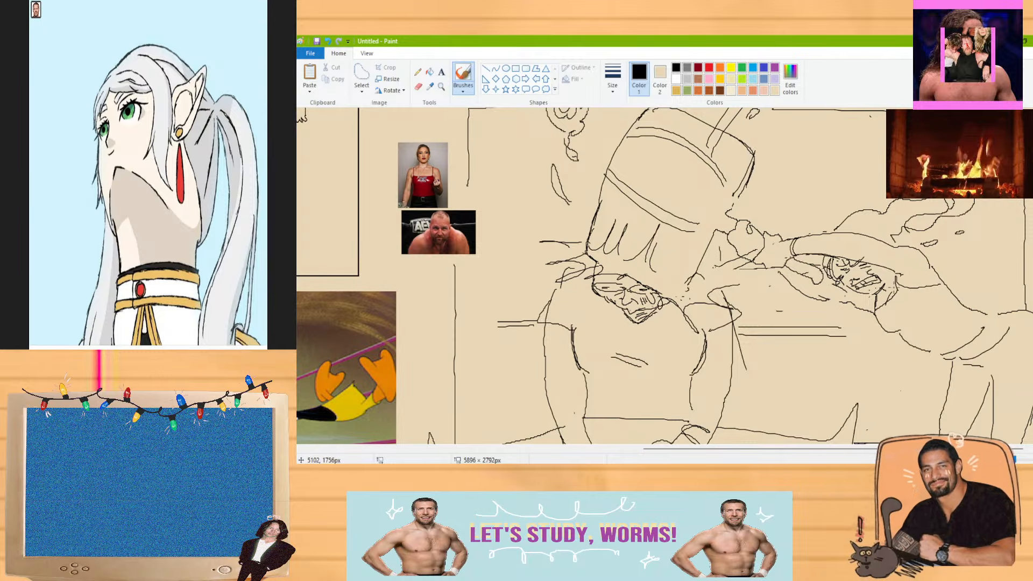
{"action": "left_click", "coordinate": [421, 86]}
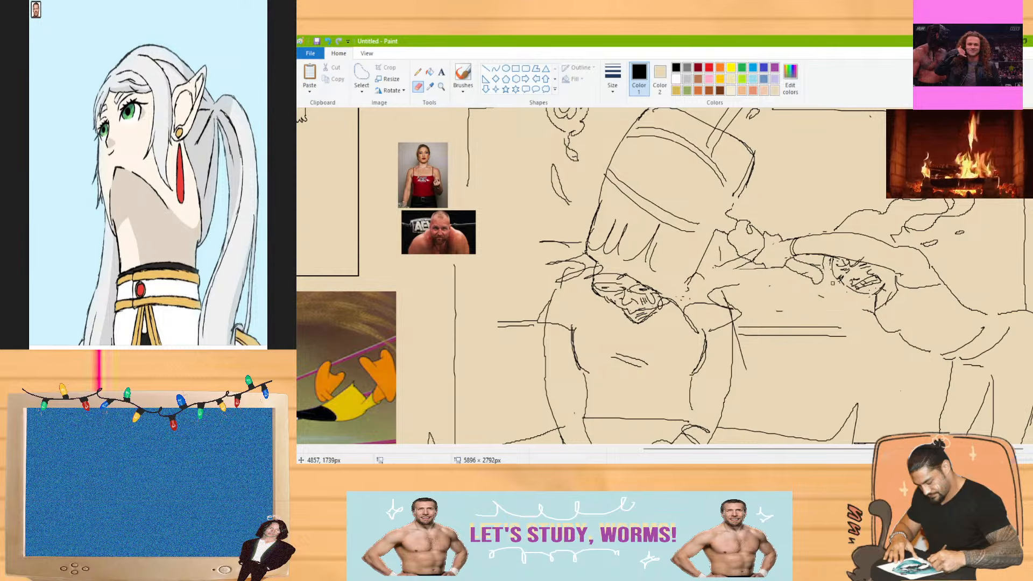
{"action": "left_click", "coordinate": [464, 72]}
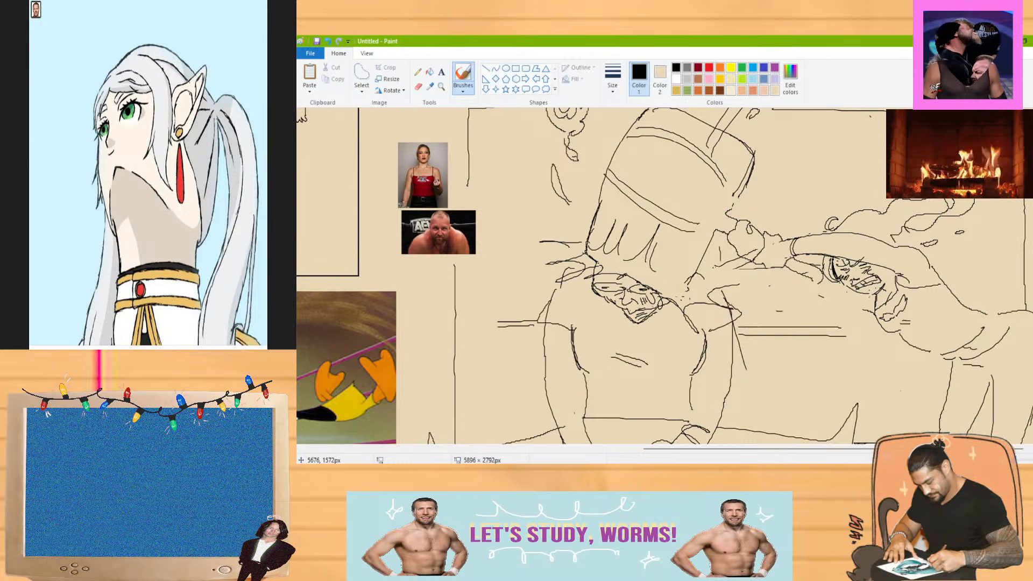
{"action": "scroll", "coordinate": [969, 248], "scroll_direction": "down", "scroll_amount": 2}
{"action": "left_click_drag", "start_coordinate": [840, 253], "coordinate": [853, 268]}
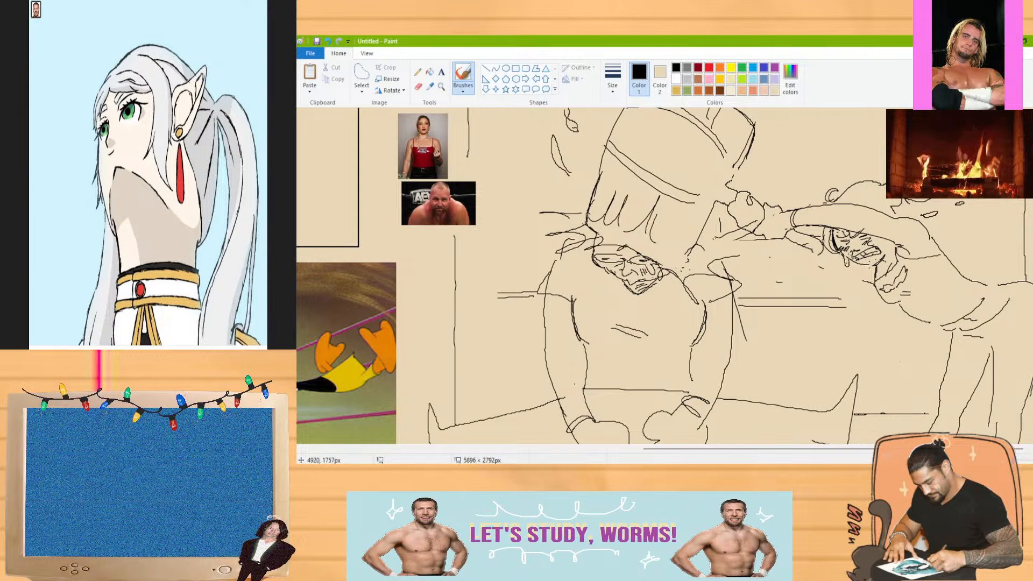
Draw the fingers on the woman's gripping hand and the round handle end beside her face, and darken the hammer head's lower edge
{"action": "scroll", "coordinate": [869, 218], "scroll_direction": "up", "scroll_amount": 8}
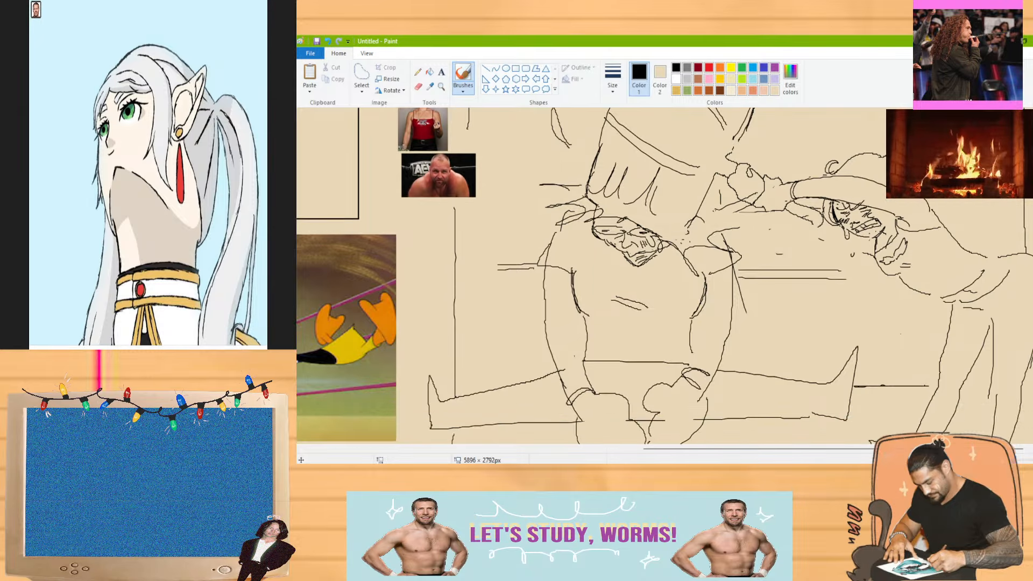
{"action": "scroll", "coordinate": [848, 125], "scroll_direction": "down", "scroll_amount": 14}
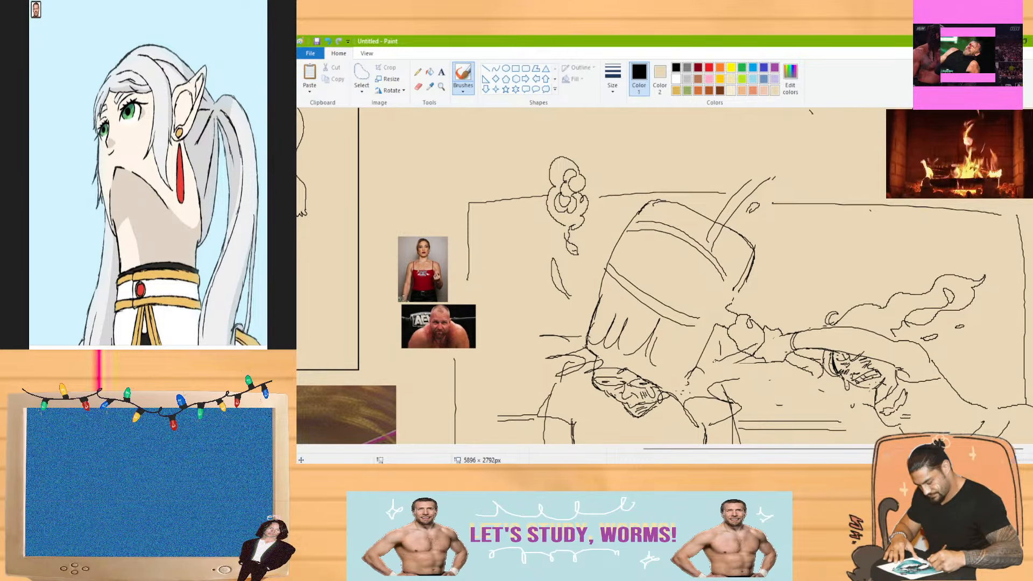
{"action": "scroll", "coordinate": [863, 273], "scroll_direction": "up", "scroll_amount": 8}
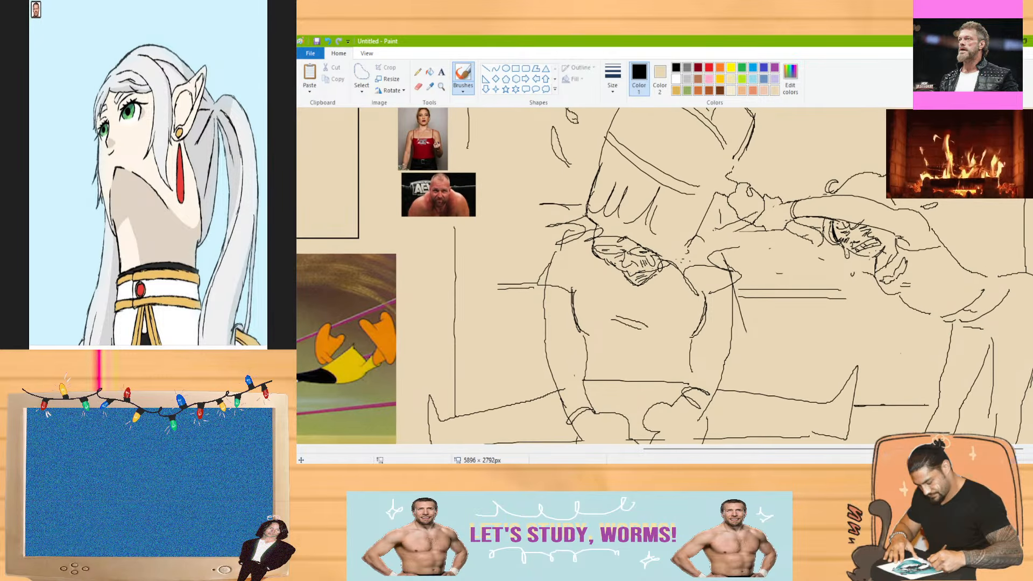
{"action": "scroll", "coordinate": [863, 273], "scroll_direction": "down", "scroll_amount": 3}
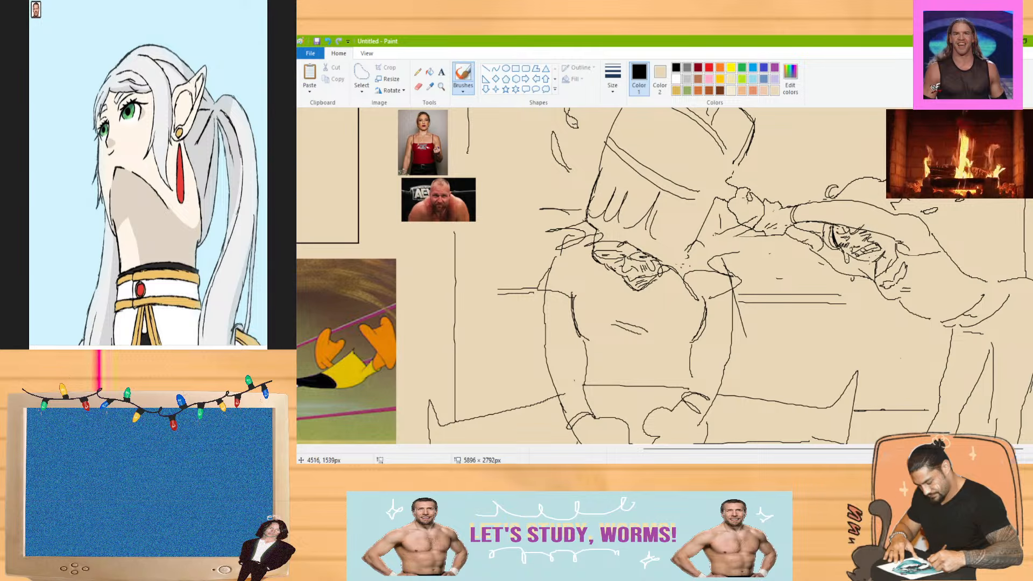
{"action": "left_click_drag", "start_coordinate": [750, 195], "coordinate": [748, 201]}
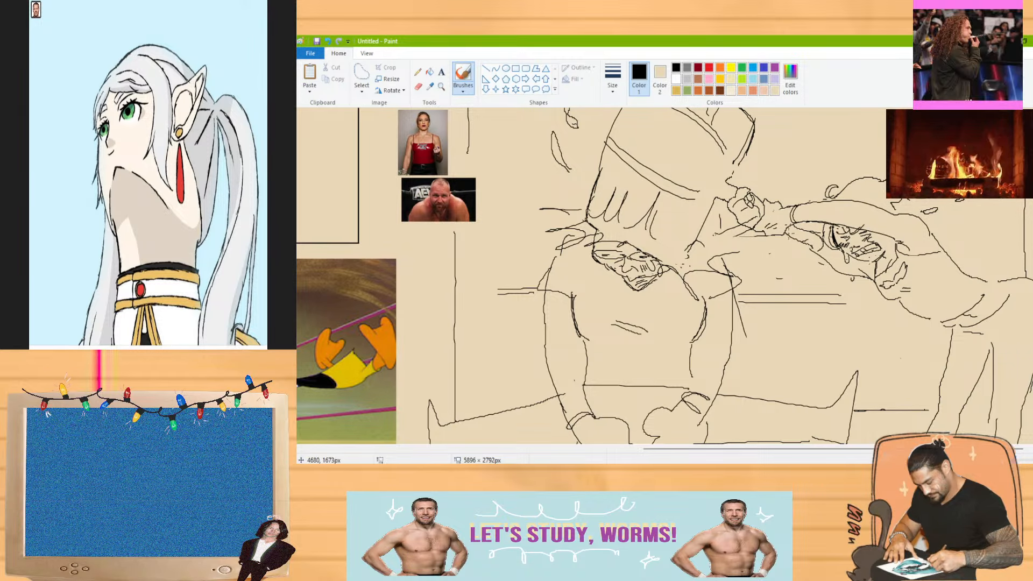
{"action": "left_click_drag", "start_coordinate": [820, 236], "coordinate": [808, 249]}
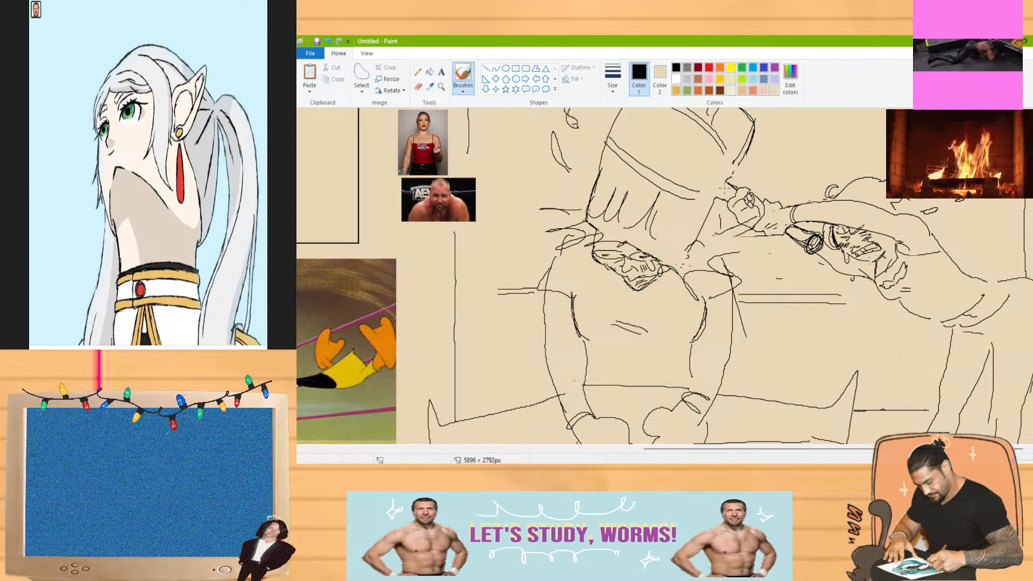
{"action": "left_click_drag", "start_coordinate": [729, 449], "coordinate": [698, 449]}
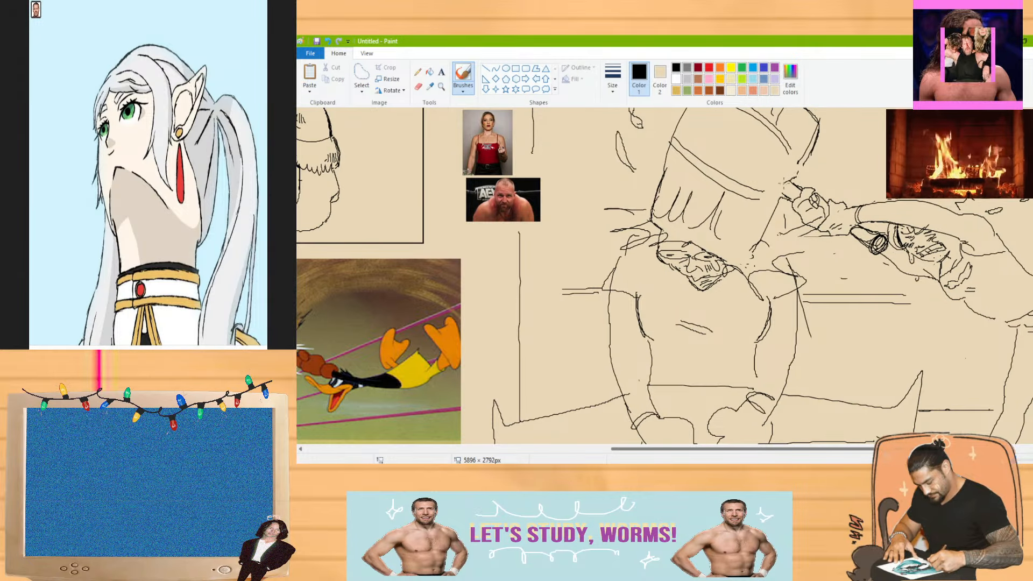
{"action": "left_click_drag", "start_coordinate": [785, 449], "coordinate": [839, 450]}
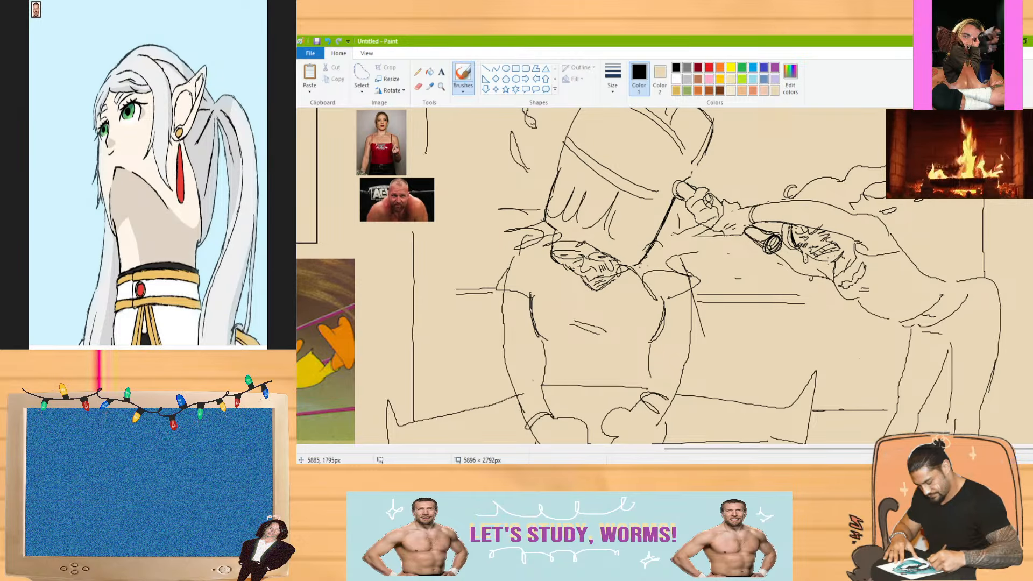
Erase parts of the hammer head's upper outline and redraw its top edge with the brush
{"action": "scroll", "coordinate": [722, 194], "scroll_direction": "up", "scroll_amount": 3}
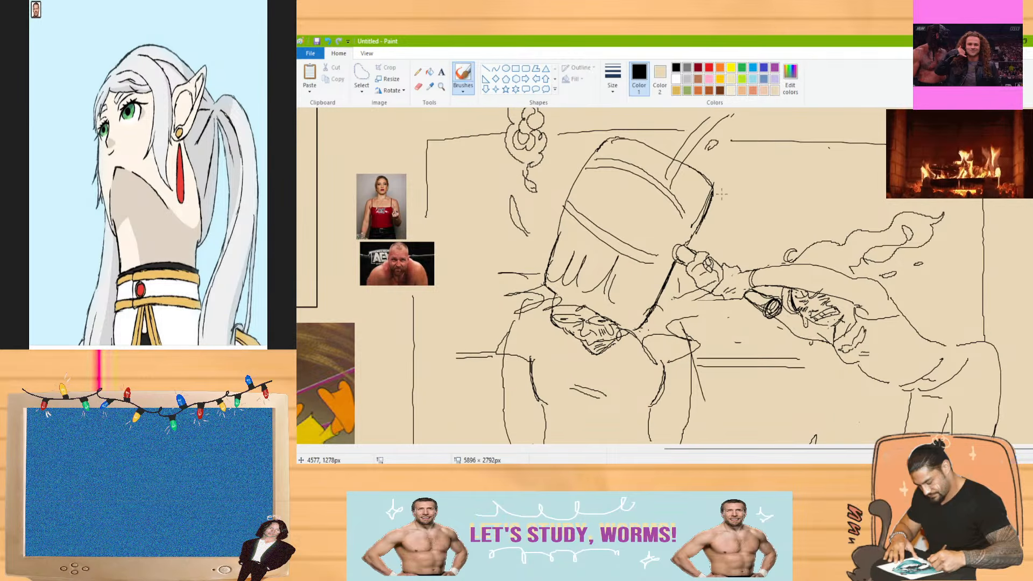
{"action": "left_click", "coordinate": [992, 460]}
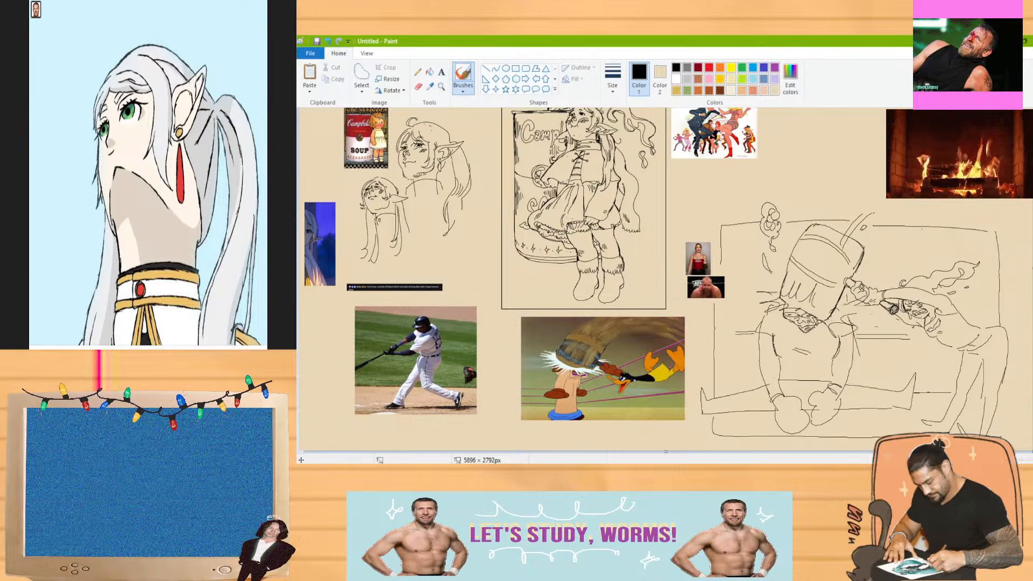
{"action": "left_click", "coordinate": [418, 87]}
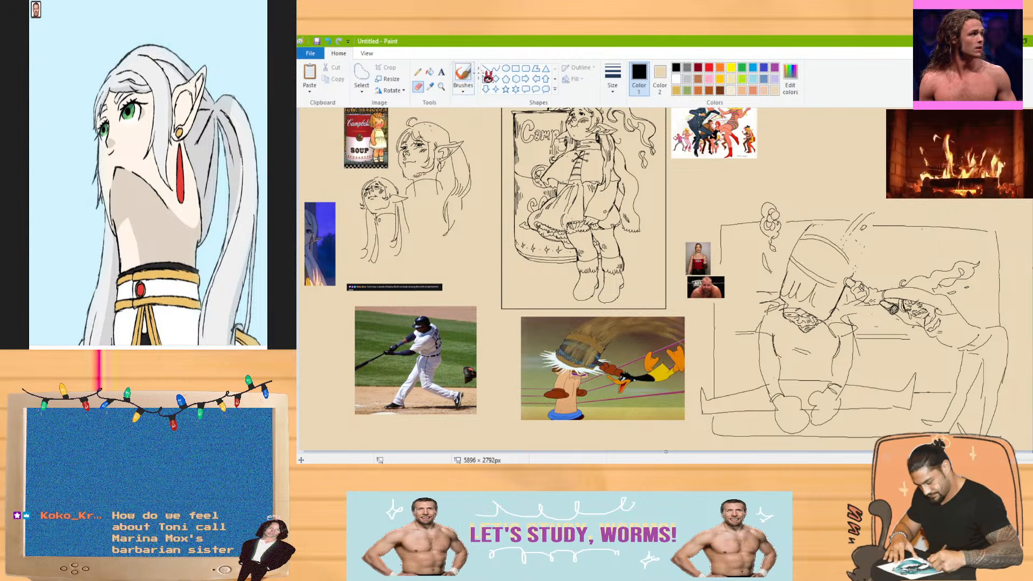
{"action": "left_click", "coordinate": [462, 74]}
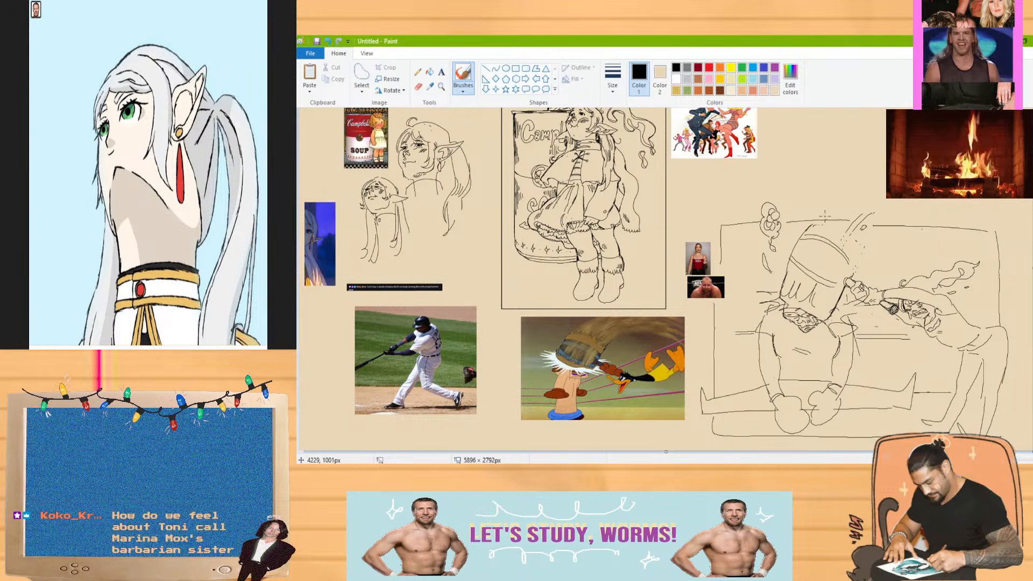
{"action": "left_click_drag", "start_coordinate": [823, 216], "coordinate": [861, 244]}
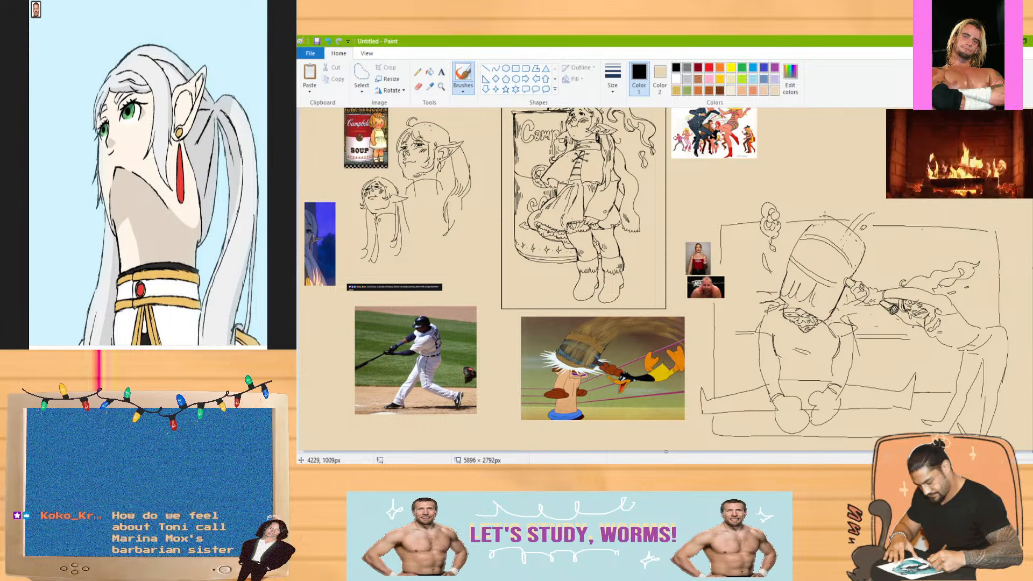
Erase the hammer head's left outline and redraw that side, adding crossing strokes over the lower band
{"action": "left_click", "coordinate": [418, 86]}
{"action": "mouse_move", "coordinate": [790, 260]}
{"action": "left_mouse_down"}
{"action": "mouse_move", "coordinate": [801, 231]}
{"action": "mouse_move", "coordinate": [790, 256]}
{"action": "left_mouse_up"}
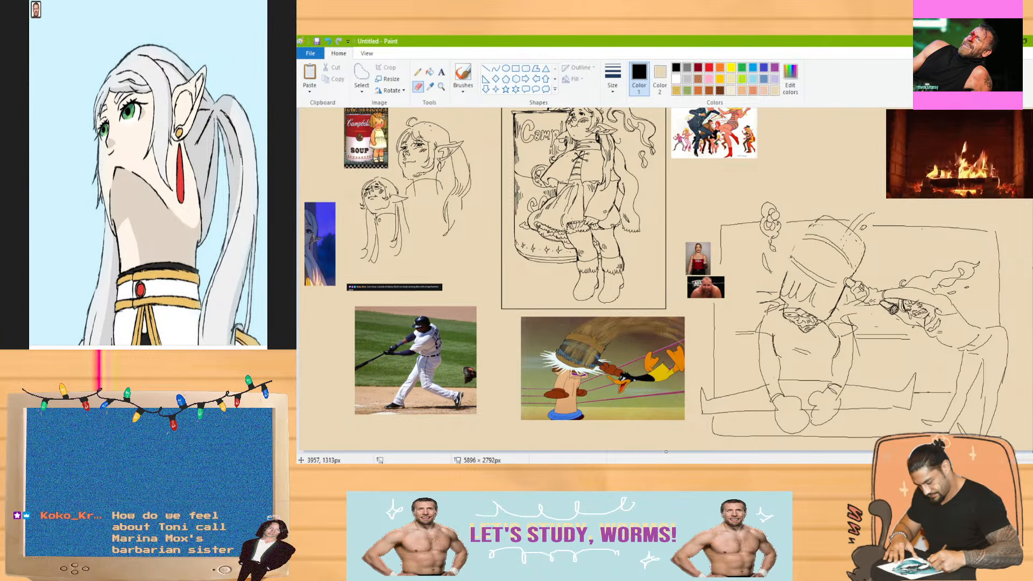
{"action": "left_click", "coordinate": [463, 75]}
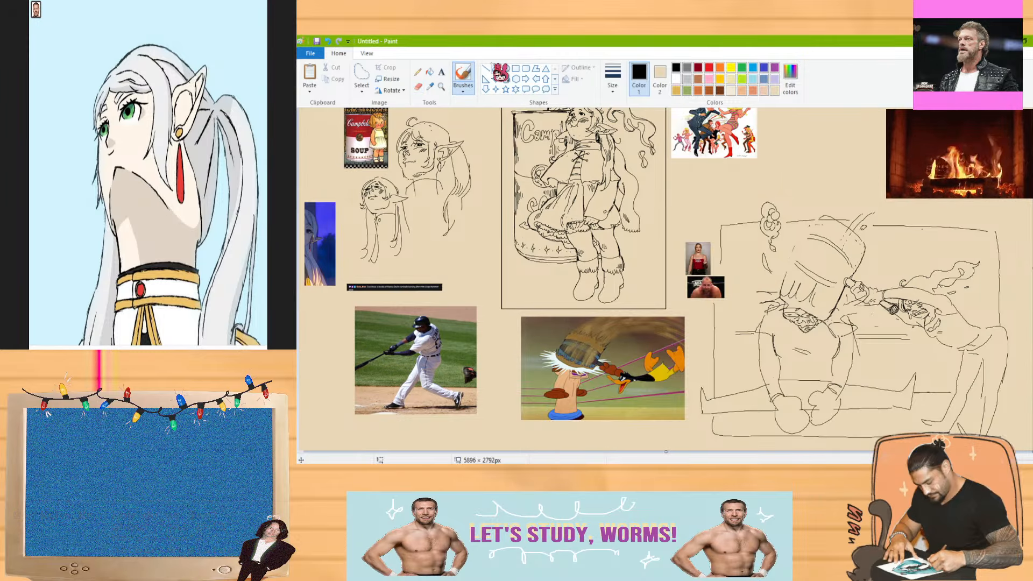
{"action": "left_click_drag", "start_coordinate": [791, 273], "coordinate": [778, 276]}
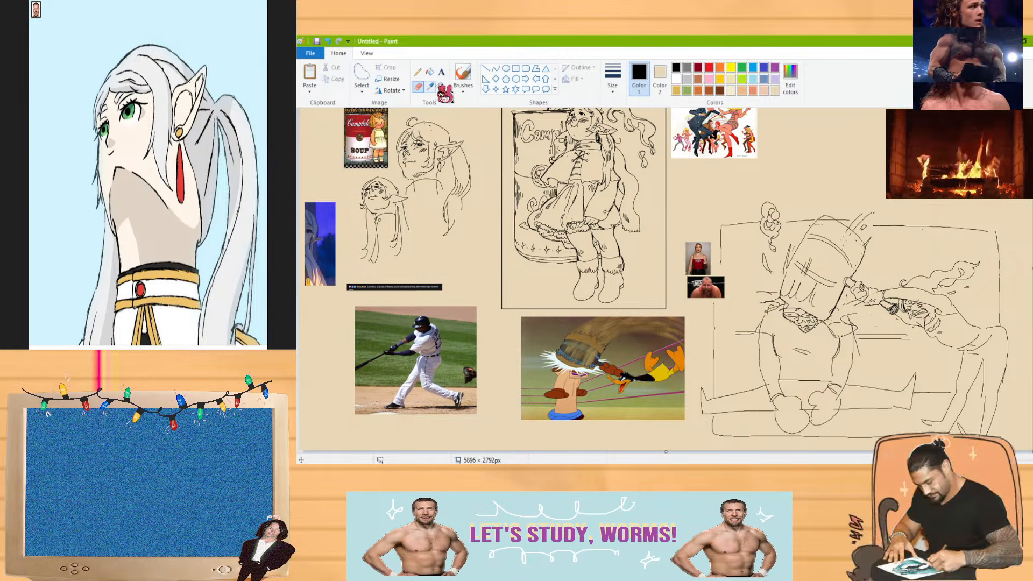
Clean up the lines where the hammer head meets the woman's hand and redraw the head's right edge there
{"action": "key", "text": "ctrl+Page_Up"}
{"action": "left_click_drag", "start_coordinate": [665, 448], "coordinate": [985, 449]}
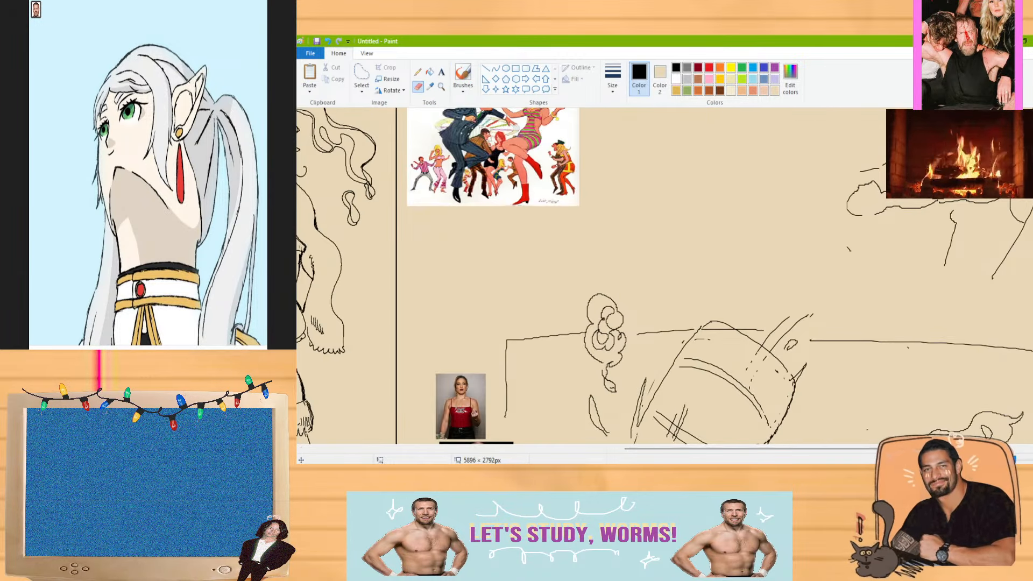
{"action": "scroll", "coordinate": [996, 399], "scroll_direction": "down", "scroll_amount": 5}
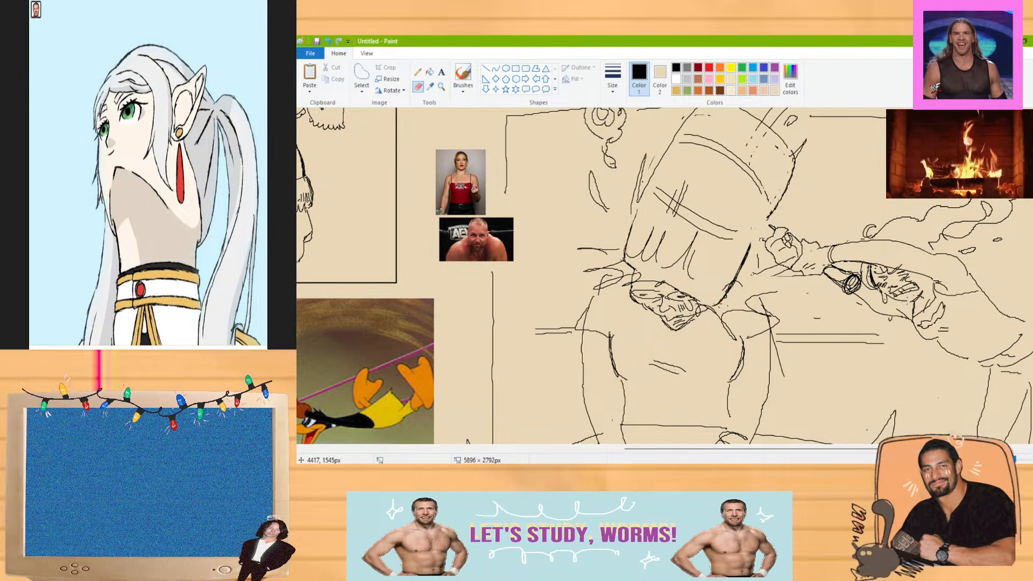
{"action": "left_click", "coordinate": [463, 75]}
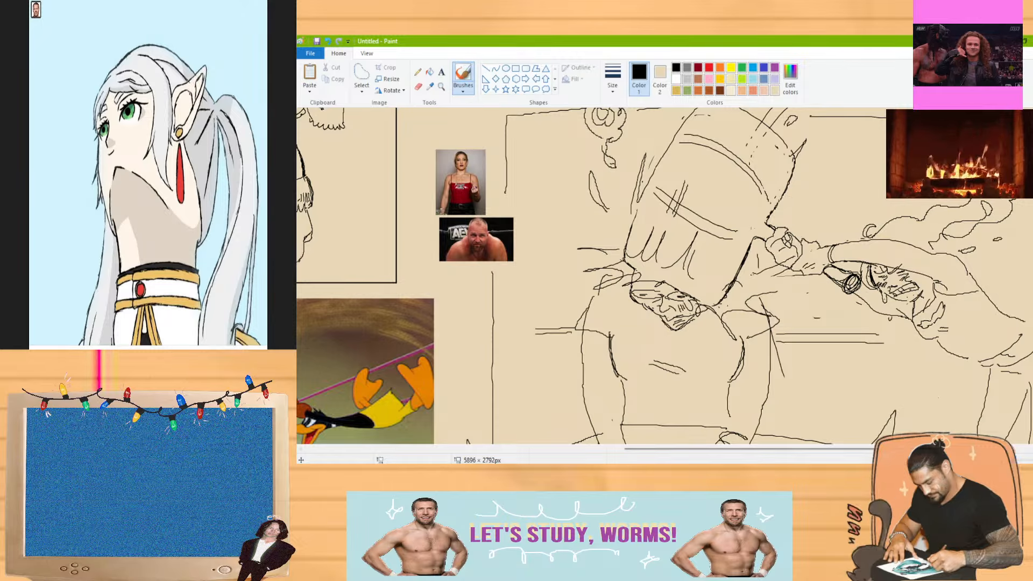
Draw sweat drops on the seated man's chest and beside both shoulders, and firm up the outline of the woman's front leg
{"action": "scroll", "coordinate": [935, 335], "scroll_direction": "down", "scroll_amount": 3}
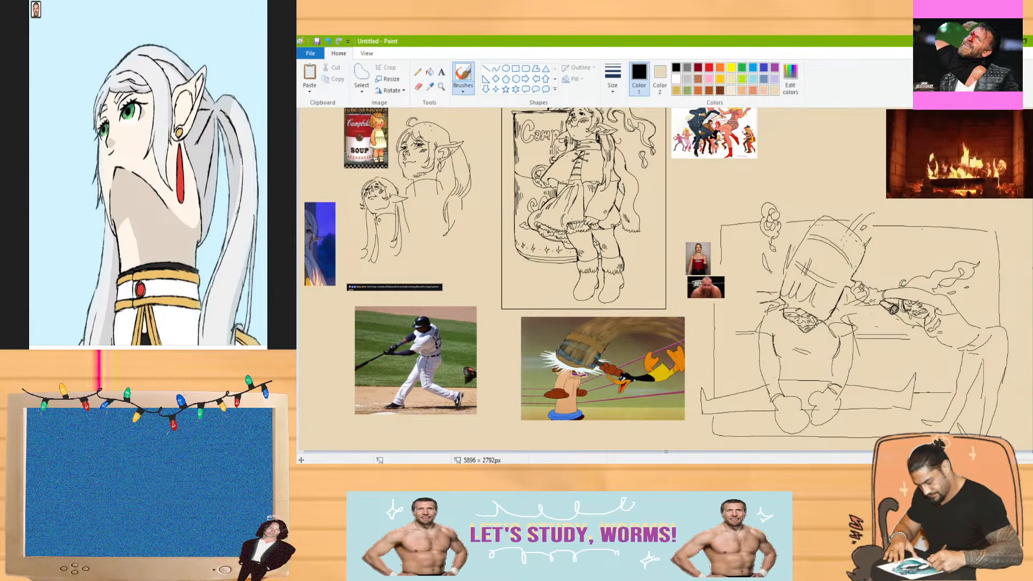
{"action": "scroll", "coordinate": [666, 277], "scroll_direction": "up", "scroll_amount": 3}
{"action": "left_click_drag", "start_coordinate": [680, 450], "coordinate": [1018, 450]}
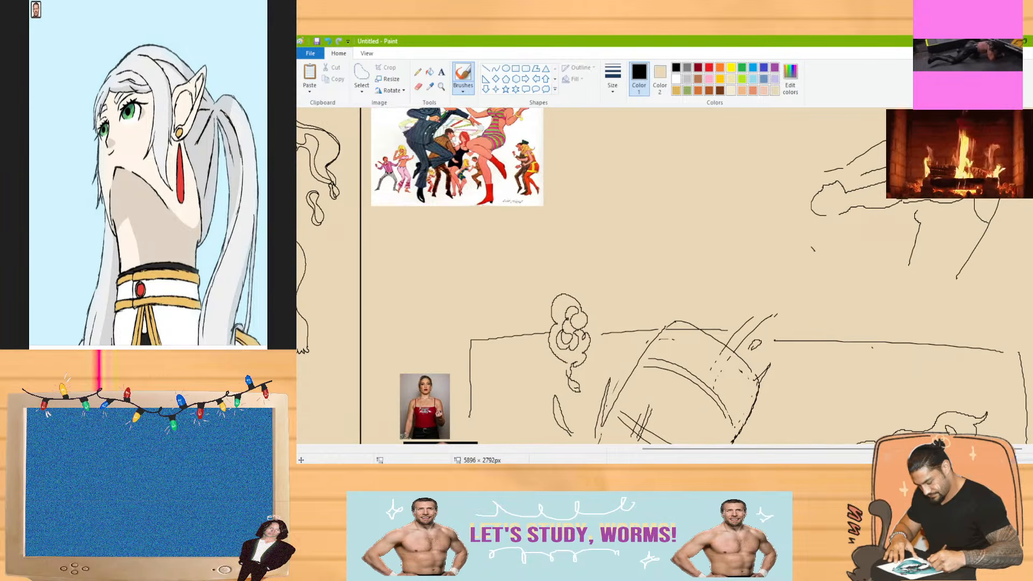
{"action": "scroll", "coordinate": [1006, 275], "scroll_direction": "down", "scroll_amount": 3}
{"action": "scroll", "coordinate": [665, 276], "scroll_direction": "down", "scroll_amount": 10}
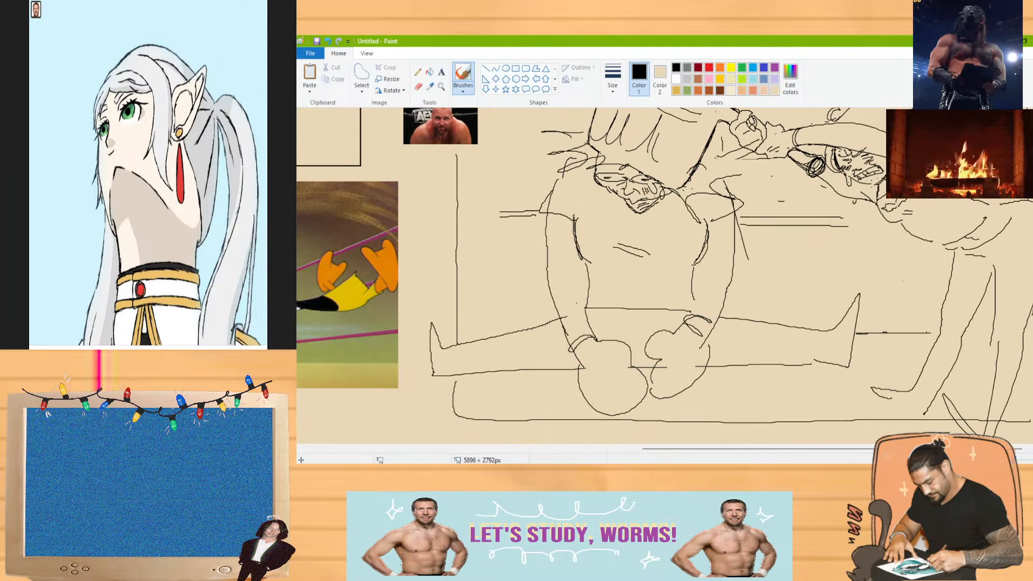
{"action": "scroll", "coordinate": [664, 276], "scroll_direction": "up", "scroll_amount": 2}
{"action": "scroll", "coordinate": [664, 276], "scroll_direction": "down", "scroll_amount": 2}
{"action": "scroll", "coordinate": [664, 276], "scroll_direction": "up", "scroll_amount": 1}
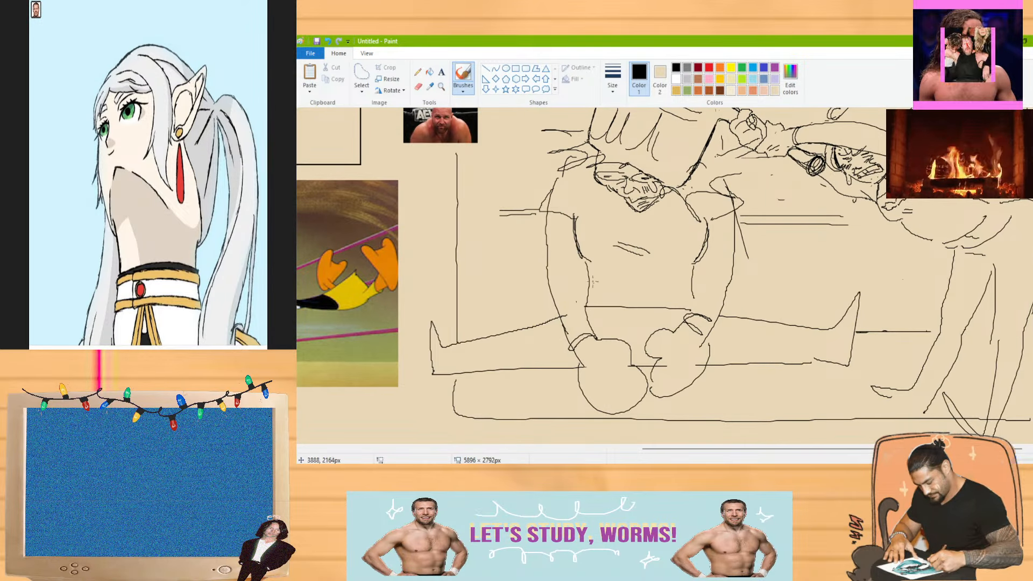
{"action": "left_click_drag", "start_coordinate": [615, 210], "coordinate": [616, 210]}
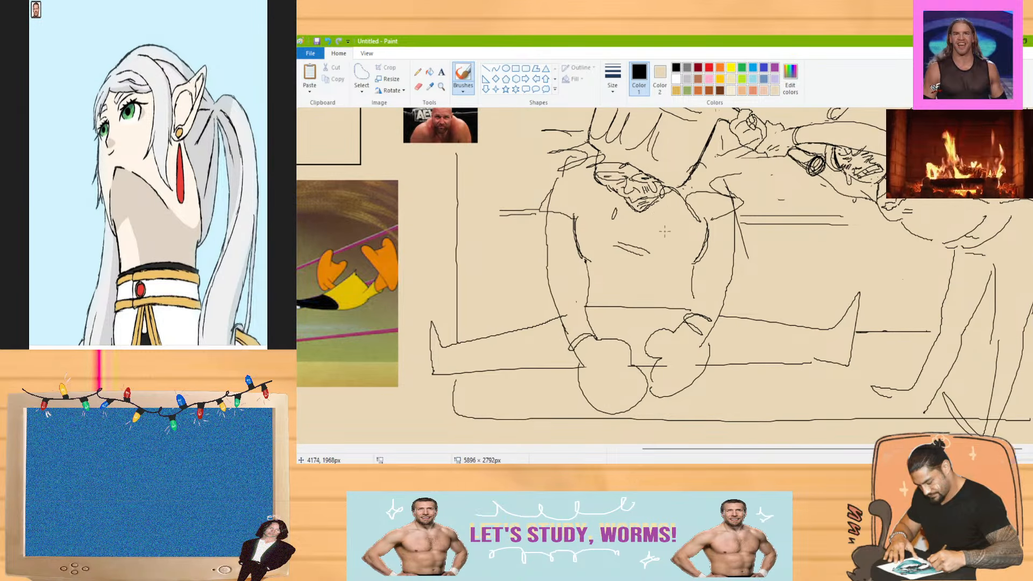
{"action": "left_click_drag", "start_coordinate": [538, 172], "coordinate": [535, 179]}
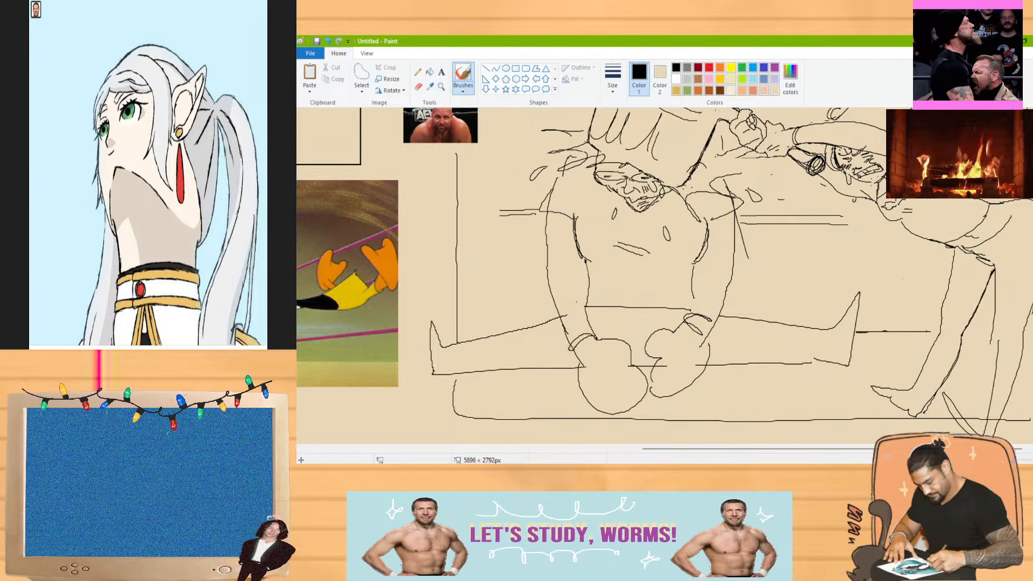
Erase the rough lines of the woman's back leg and foot and redraw both legs and the foot with cleaner contours
{"action": "left_click", "coordinate": [418, 86]}
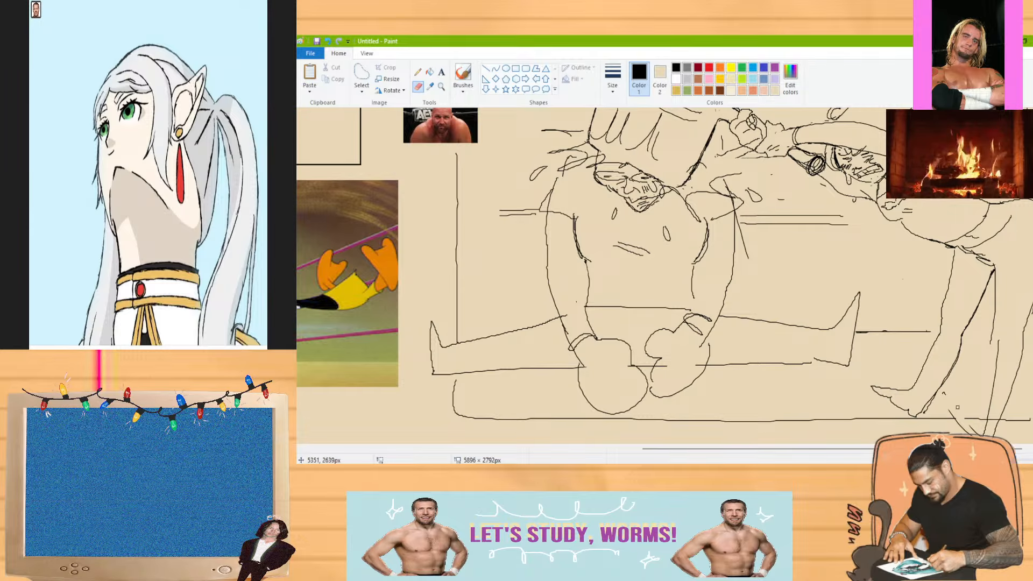
{"action": "left_click_drag", "start_coordinate": [984, 442], "coordinate": [1004, 381]}
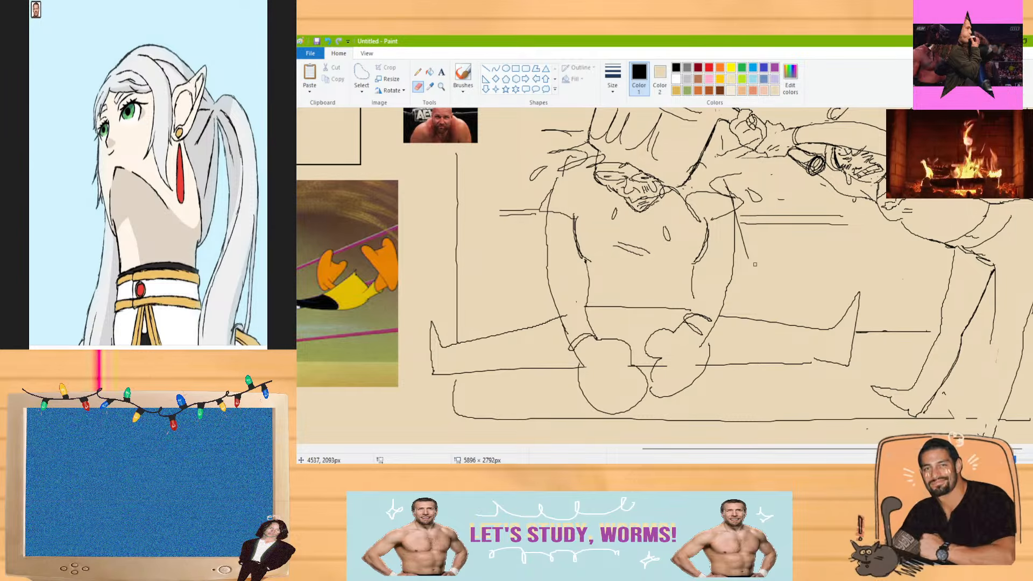
{"action": "left_click", "coordinate": [463, 75]}
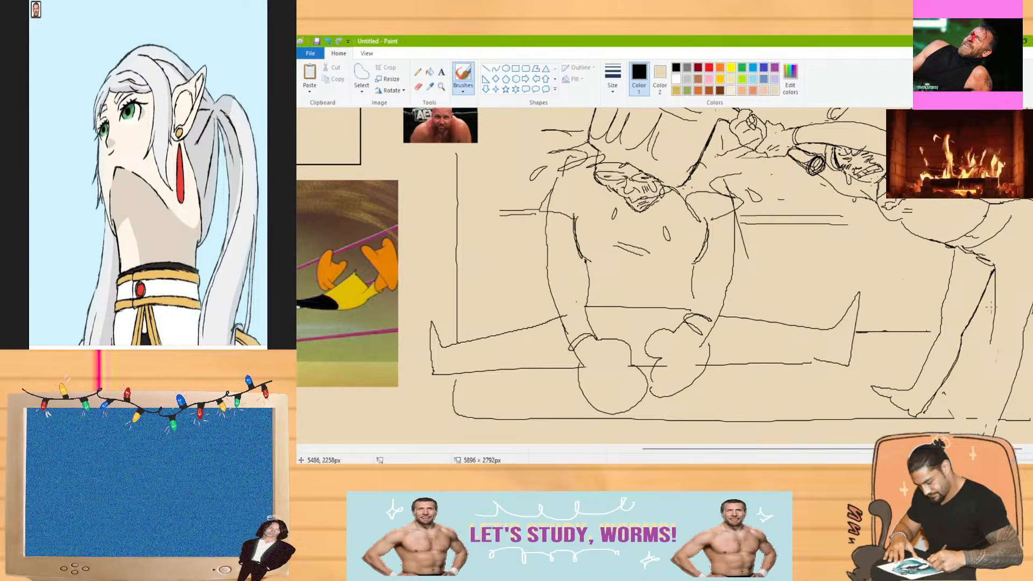
{"action": "mouse_move", "coordinate": [992, 348]}
{"action": "left_mouse_down"}
{"action": "mouse_move", "coordinate": [976, 420]}
{"action": "mouse_move", "coordinate": [955, 404]}
{"action": "mouse_move", "coordinate": [963, 431]}
{"action": "mouse_move", "coordinate": [994, 435]}
{"action": "left_mouse_up"}
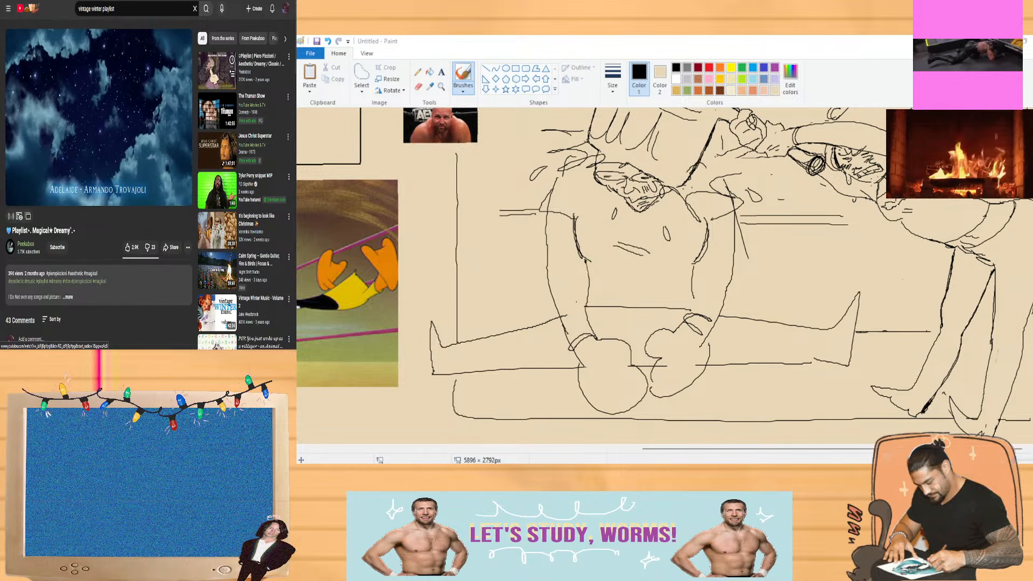
{"action": "scroll", "coordinate": [145, 183], "scroll_direction": "down", "scroll_amount": 3}
{"action": "scroll", "coordinate": [179, 248], "scroll_direction": "down", "scroll_amount": 5}
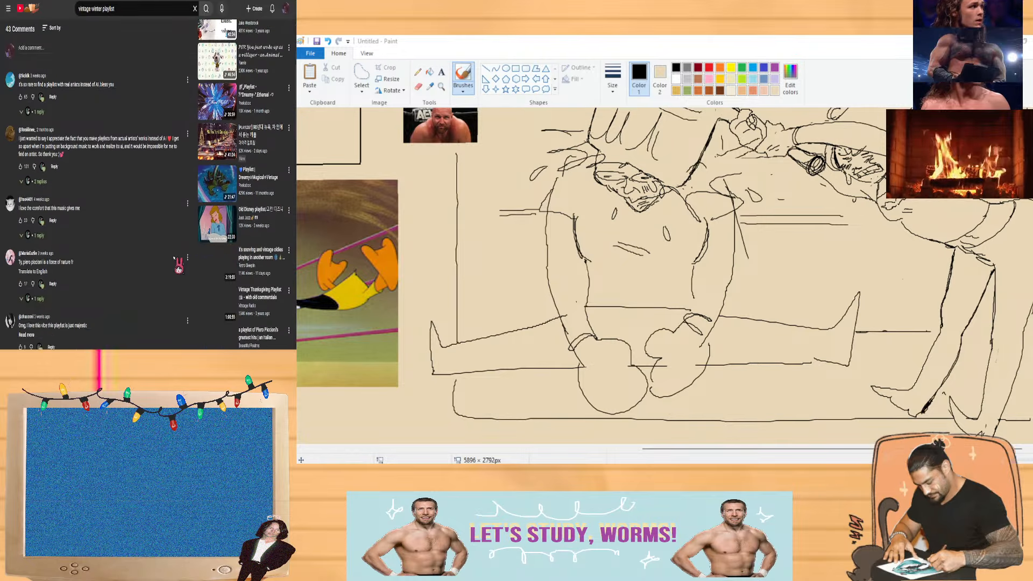
{"action": "scroll", "coordinate": [186, 234], "scroll_direction": "up", "scroll_amount": 8}
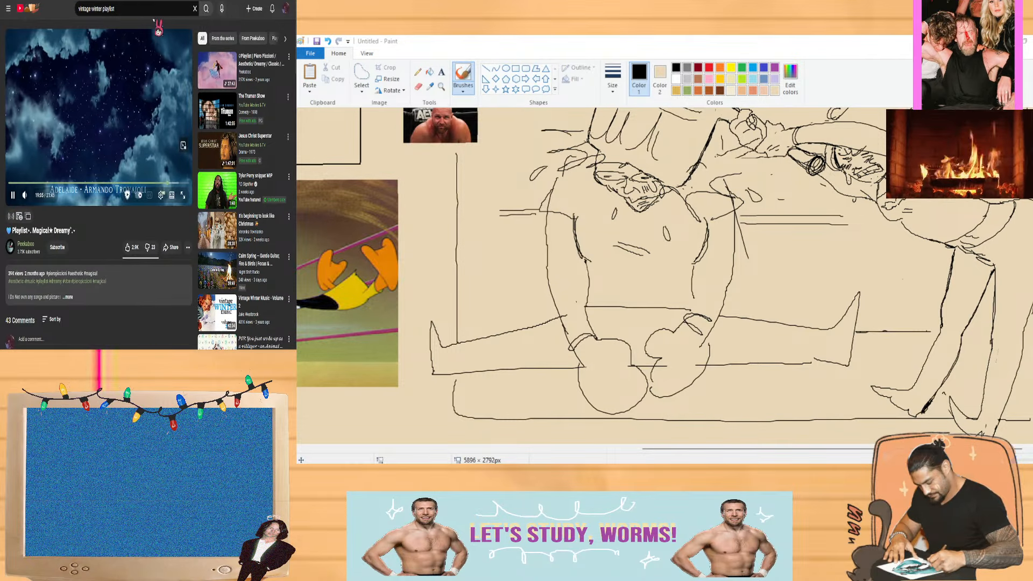
Search YouTube for "favorite things diana ross" and play the My Favorite Things (w/ lyrics) video by The Supremes
{"action": "left_click", "coordinate": [139, 12]}
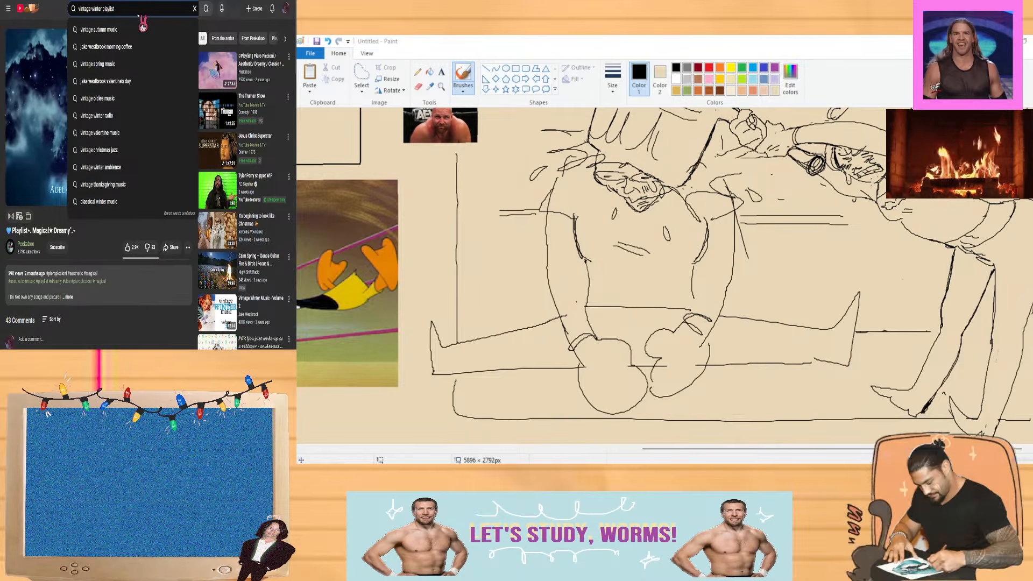
{"action": "key", "text": "ctrl+a"}
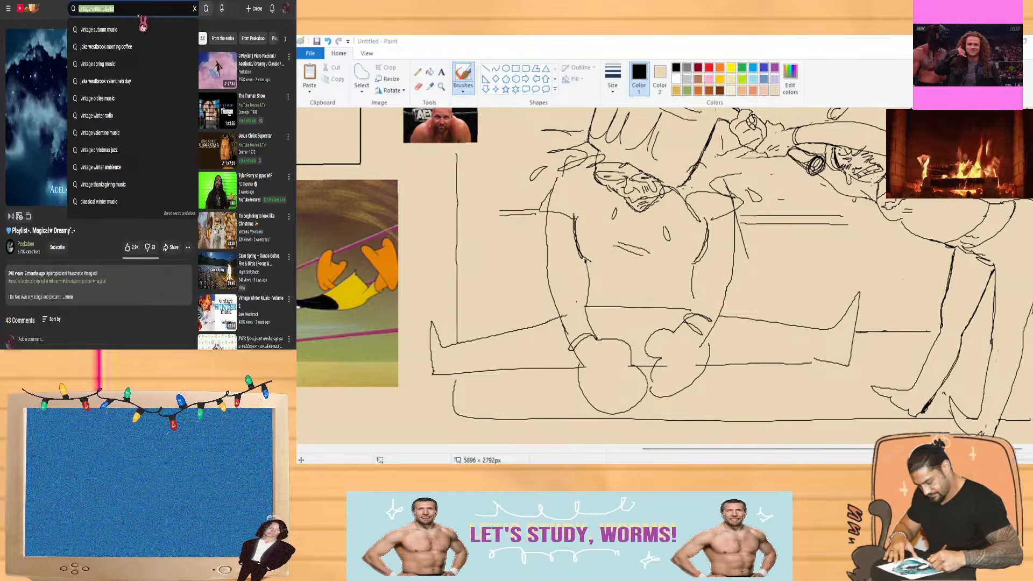
{"action": "type", "text": "favourit"}
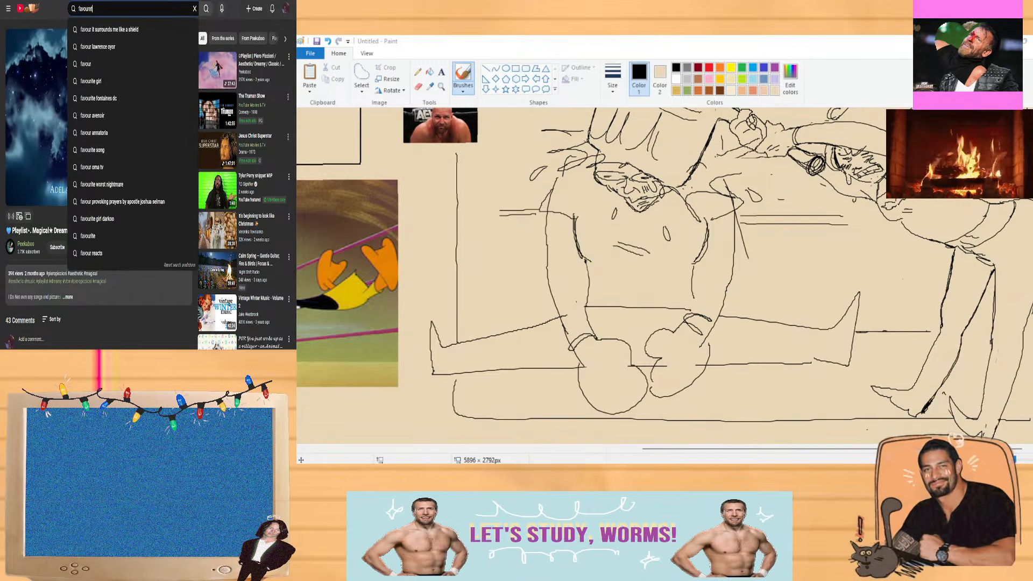
{"action": "type", "text": " things diana"}
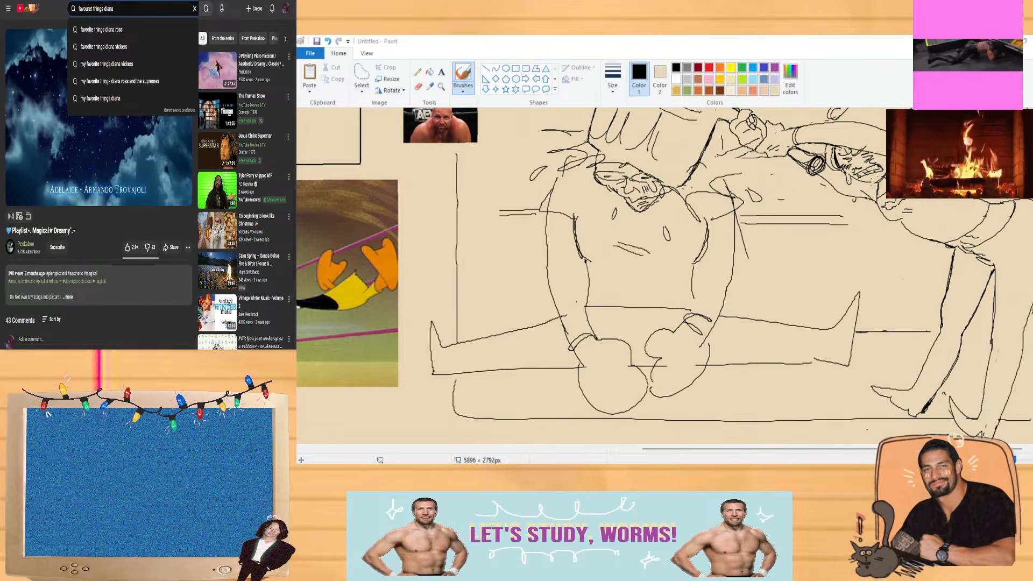
{"action": "key", "text": "Down"}
{"action": "key", "text": "Return"}
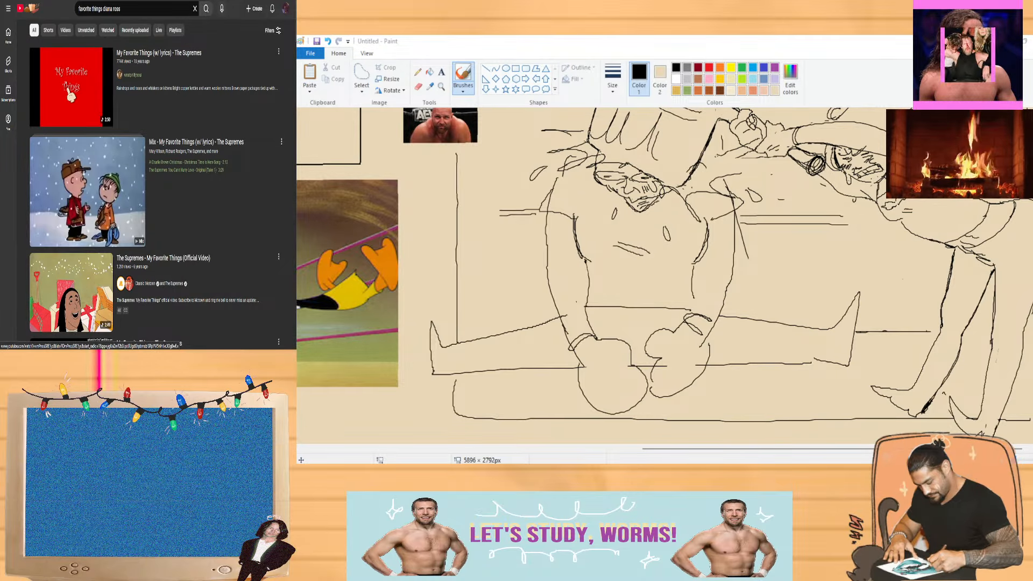
{"action": "left_click", "coordinate": [86, 90]}
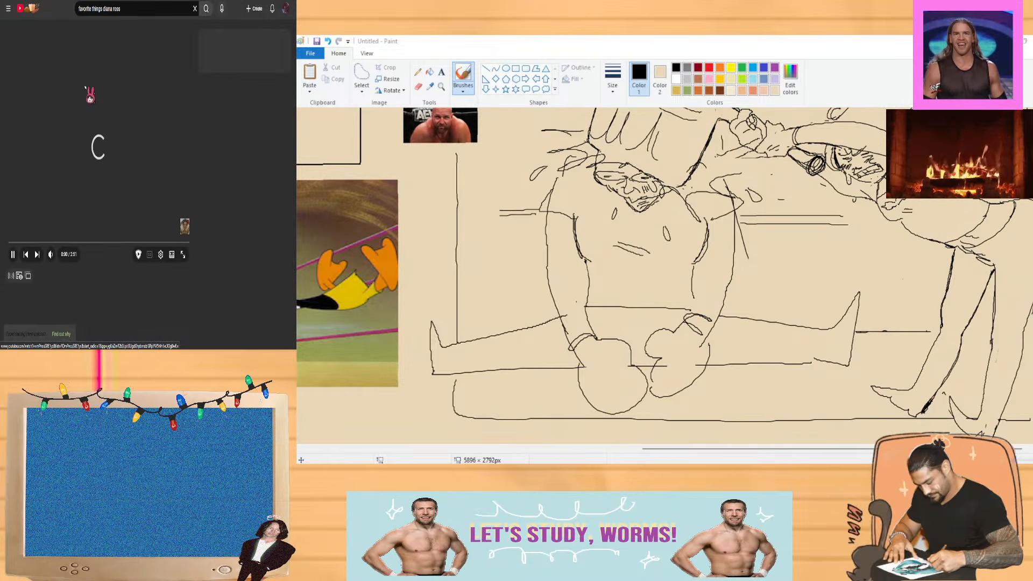
Switch back to the Paint drawing and draw curved motion arcs sweeping from the hammer head over toward the woman
{"action": "left_click", "coordinate": [437, 100]}
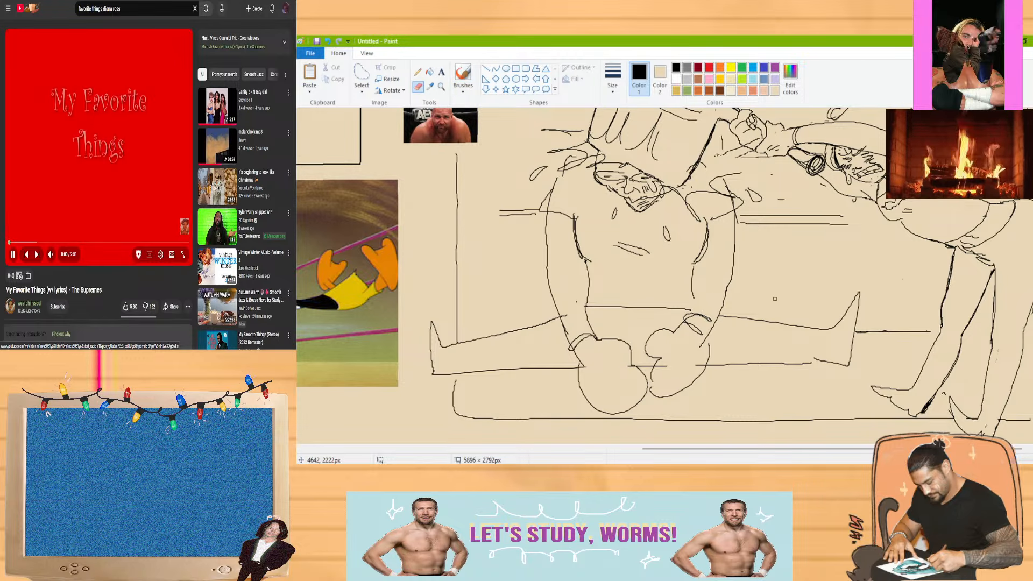
{"action": "scroll", "coordinate": [775, 299], "scroll_direction": "up", "scroll_amount": 3}
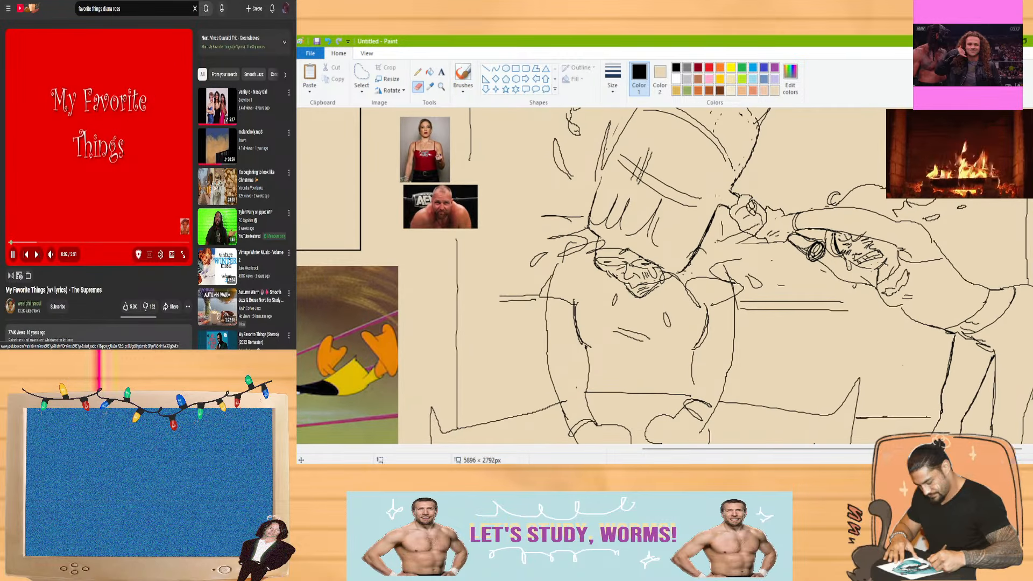
{"action": "scroll", "coordinate": [664, 276], "scroll_direction": "up", "scroll_amount": 1}
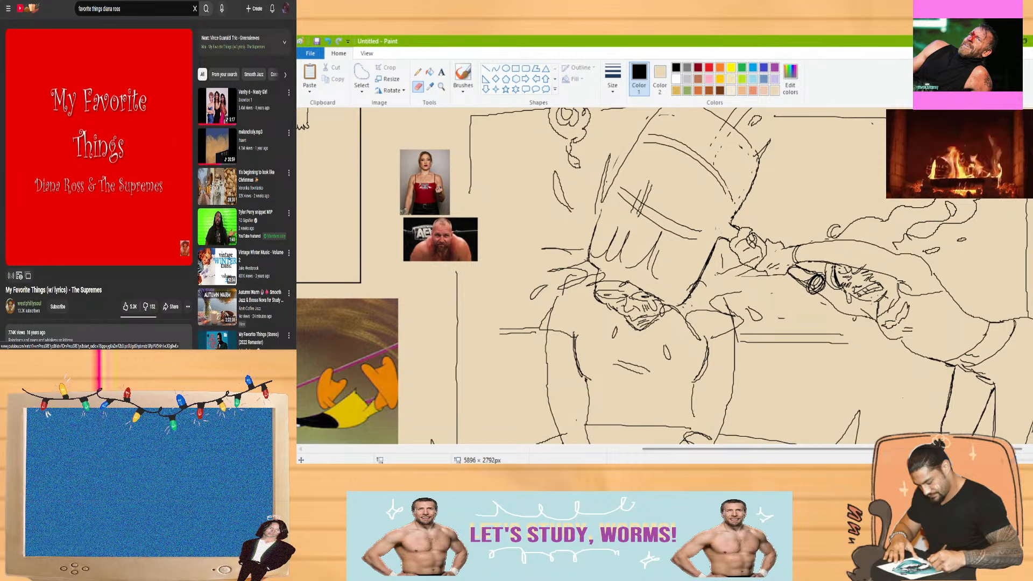
{"action": "scroll", "coordinate": [664, 276], "scroll_direction": "down", "scroll_amount": 1}
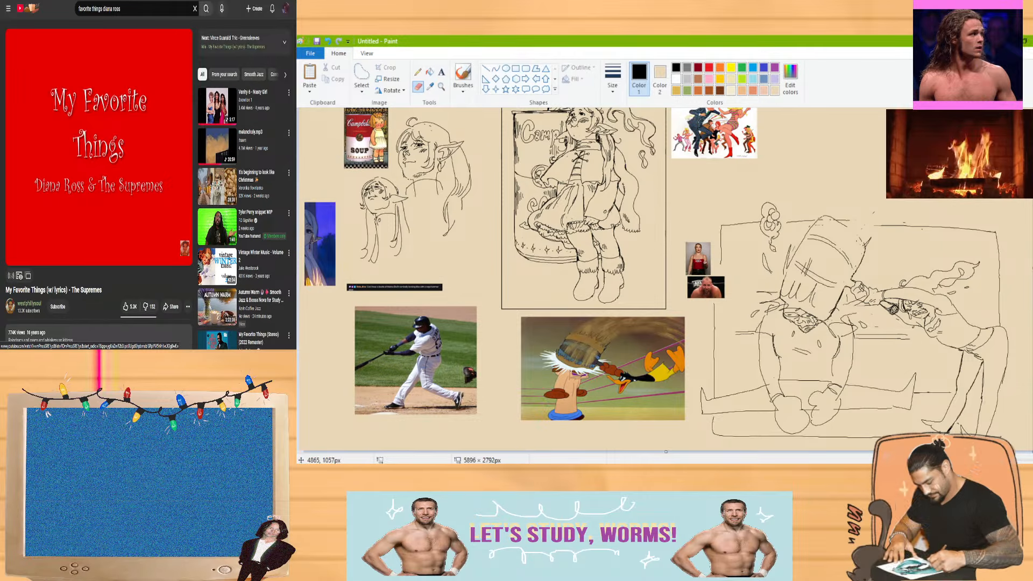
{"action": "left_click", "coordinate": [463, 75]}
{"action": "mouse_move", "coordinate": [841, 219]}
{"action": "left_mouse_down"}
{"action": "mouse_move", "coordinate": [918, 204]}
{"action": "mouse_move", "coordinate": [935, 245]}
{"action": "left_mouse_up"}
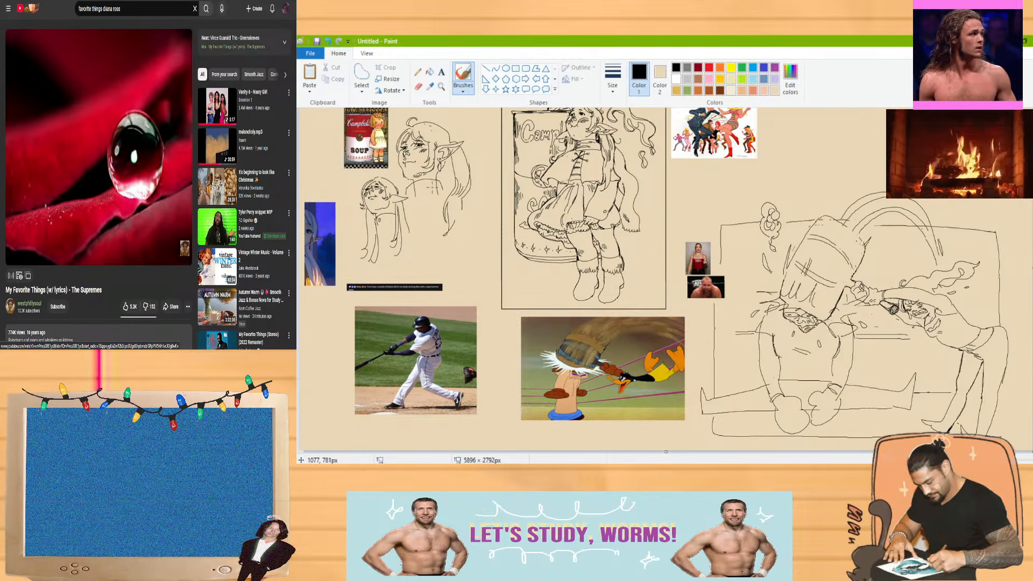
{"action": "left_click", "coordinate": [418, 87]}
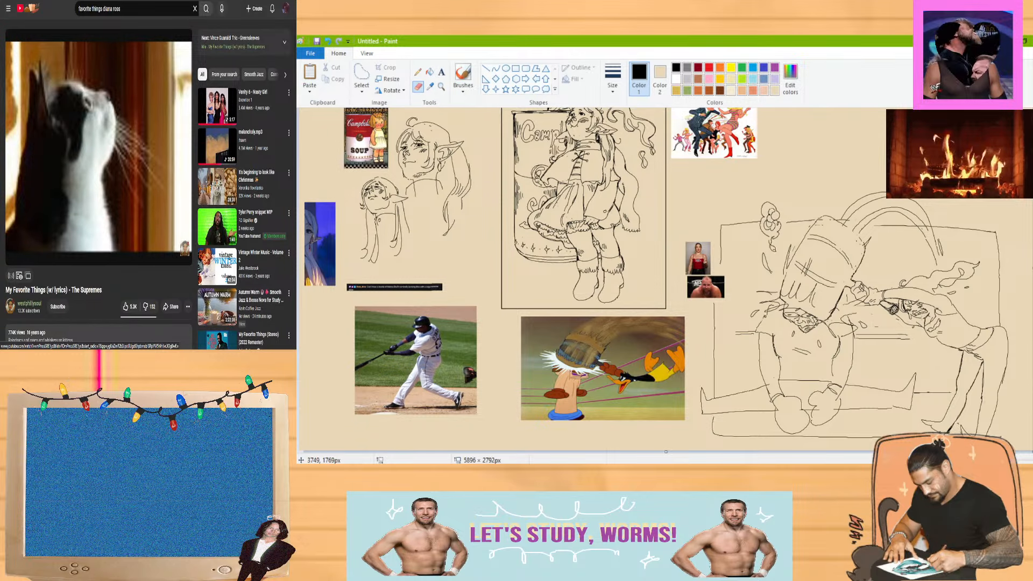
{"action": "left_click", "coordinate": [463, 75]}
Draw short contour lines down both sides of the seated man's waist
{"action": "left_click", "coordinate": [1030, 460]}
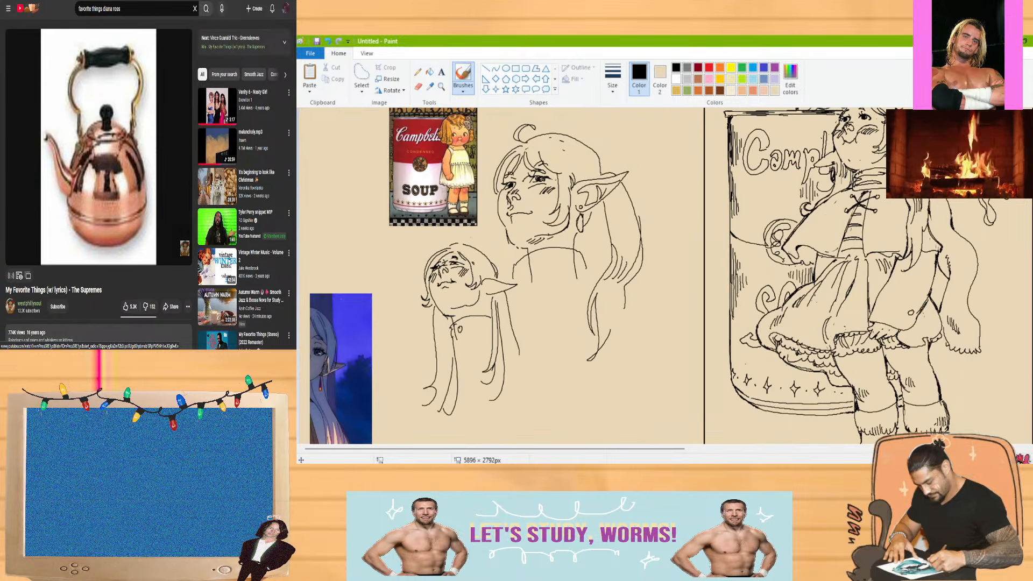
{"action": "left_click_drag", "start_coordinate": [682, 450], "coordinate": [976, 450]}
{"action": "scroll", "coordinate": [690, 311], "scroll_direction": "down", "scroll_amount": 5}
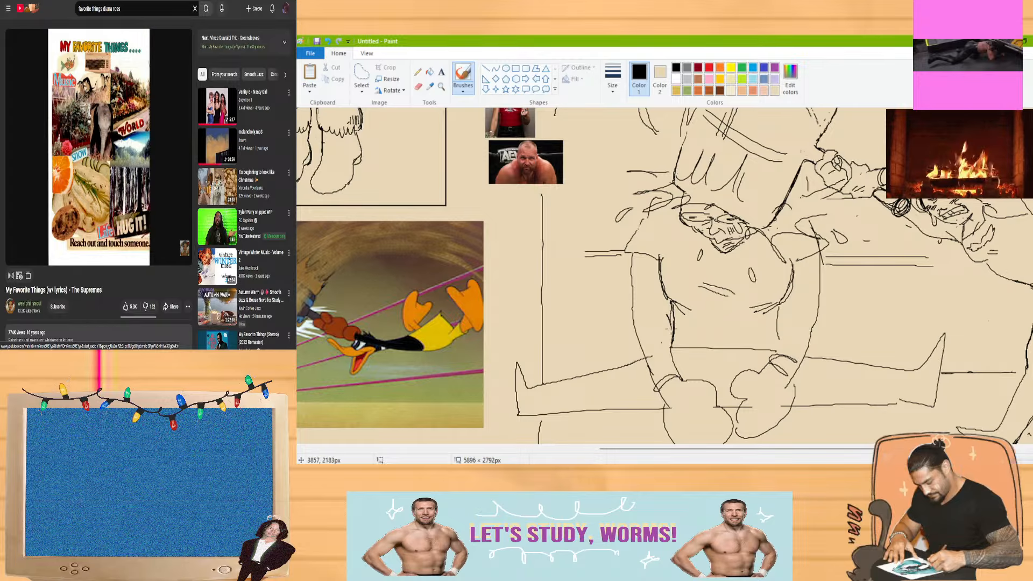
{"action": "left_click_drag", "start_coordinate": [670, 328], "coordinate": [671, 341]}
{"action": "left_click_drag", "start_coordinate": [780, 303], "coordinate": [780, 333]}
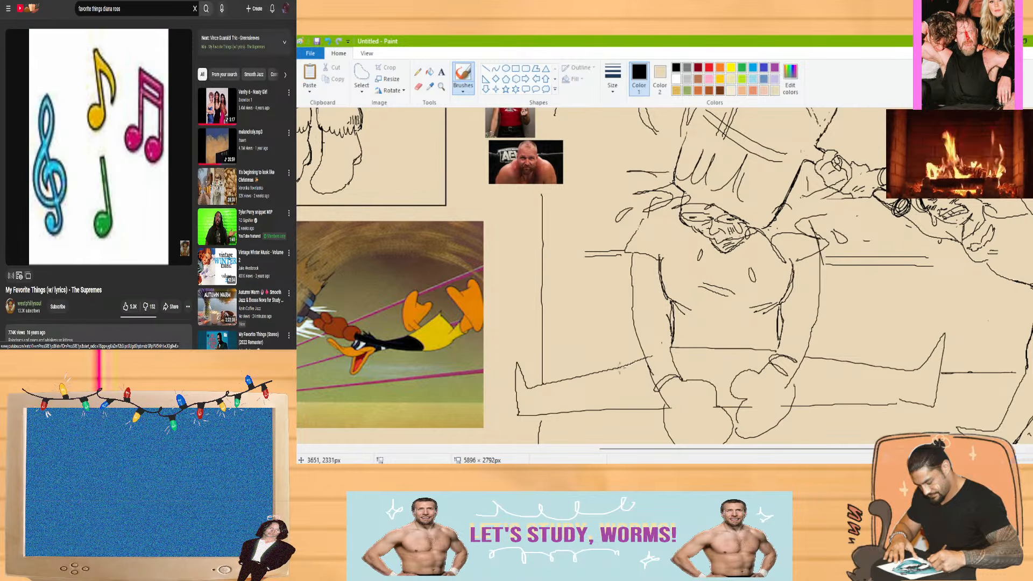
Extend the horizontal background lines beside the seated man to the edge line, and extend the background's top line toward the hammer's motion arcs
{"action": "scroll", "coordinate": [665, 276], "scroll_direction": "up", "scroll_amount": 4}
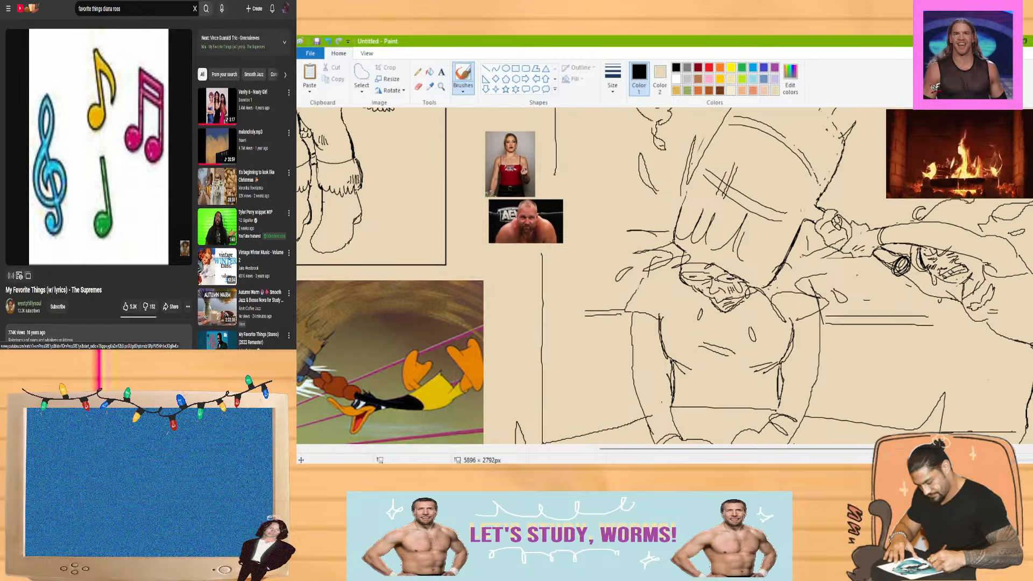
{"action": "scroll", "coordinate": [664, 276], "scroll_direction": "down", "scroll_amount": 5}
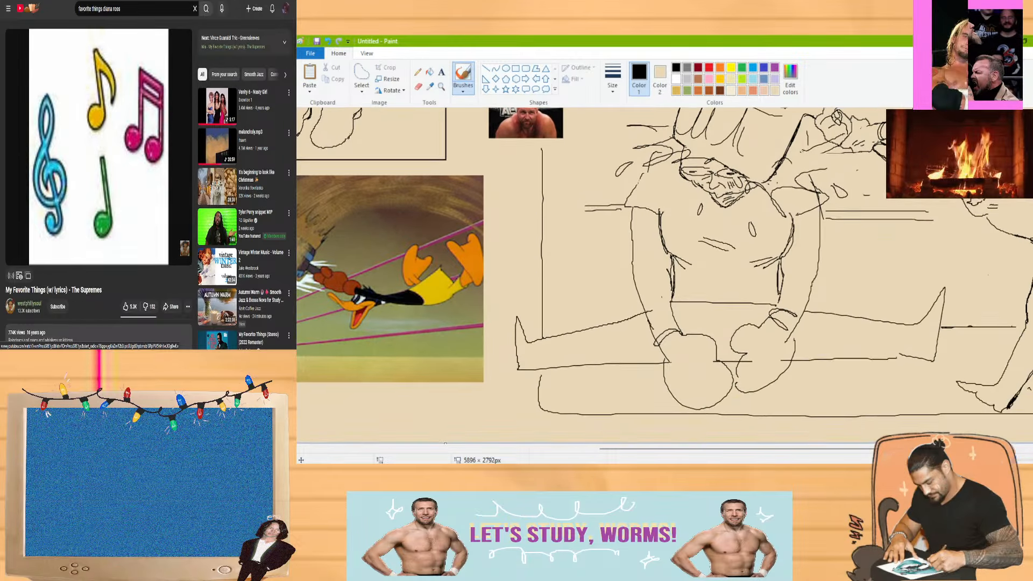
{"action": "scroll", "coordinate": [665, 276], "scroll_direction": "up", "scroll_amount": 4}
{"action": "scroll", "coordinate": [664, 276], "scroll_direction": "down", "scroll_amount": 2}
{"action": "left_click", "coordinate": [983, 460]}
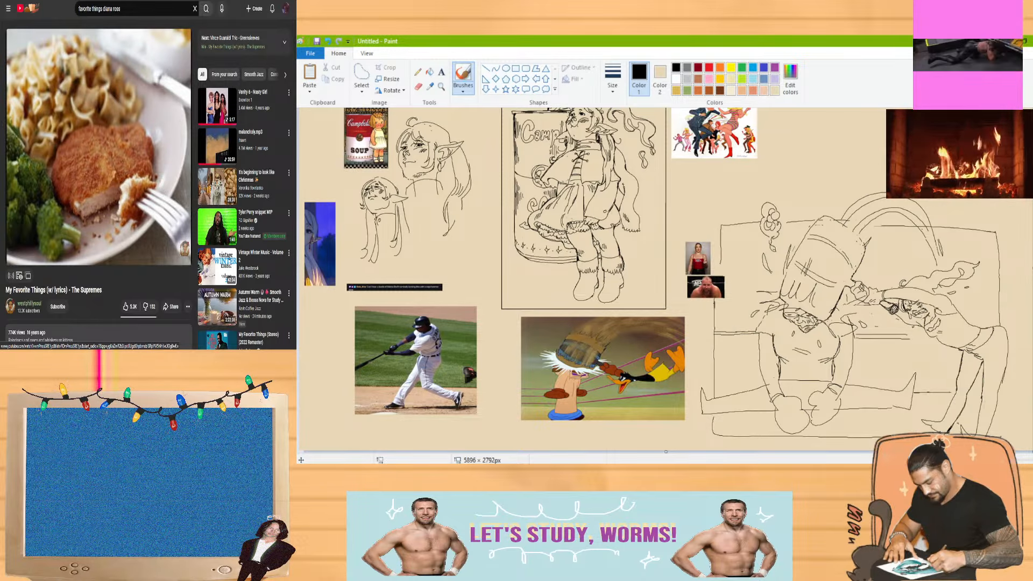
{"action": "left_click", "coordinate": [1030, 461]}
{"action": "left_click_drag", "start_coordinate": [634, 448], "coordinate": [929, 448]}
{"action": "scroll", "coordinate": [684, 199], "scroll_direction": "down", "scroll_amount": 3}
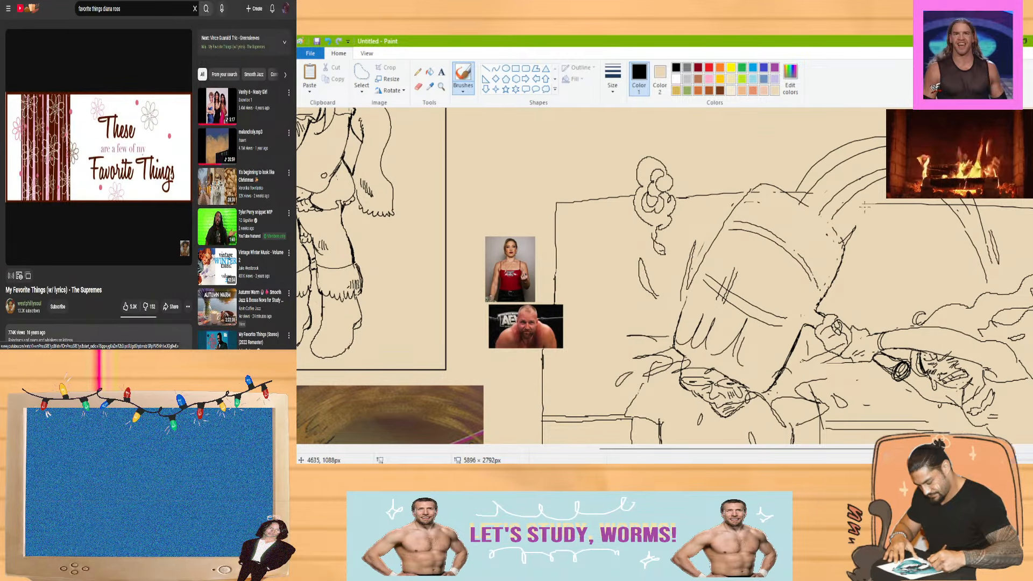
{"action": "left_click_drag", "start_coordinate": [871, 204], "coordinate": [841, 205]}
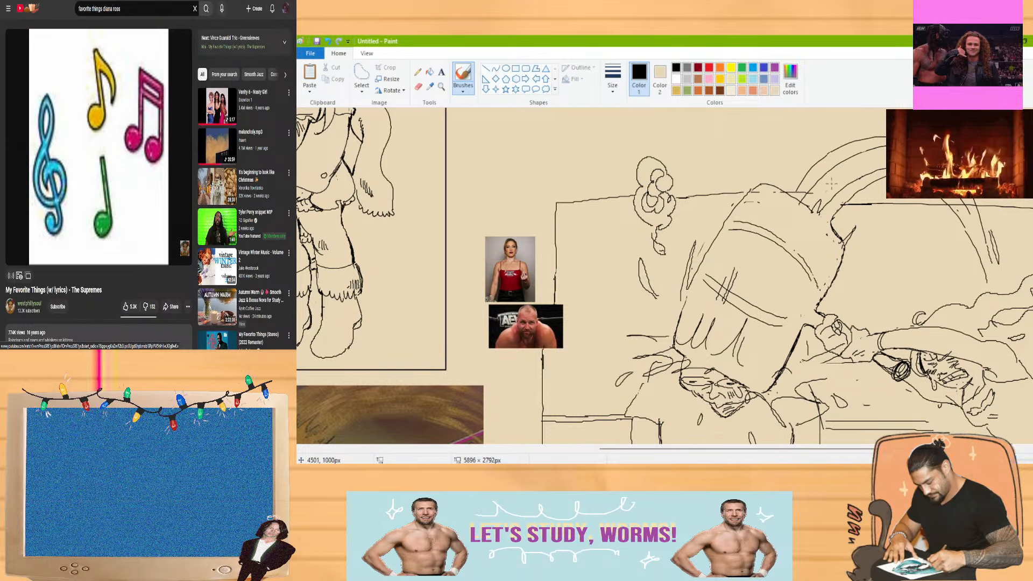
Erase the horizontal background lines on both sides of the seated man and firm up his sleeve and arm outlines
{"action": "scroll", "coordinate": [664, 276], "scroll_direction": "down", "scroll_amount": 5}
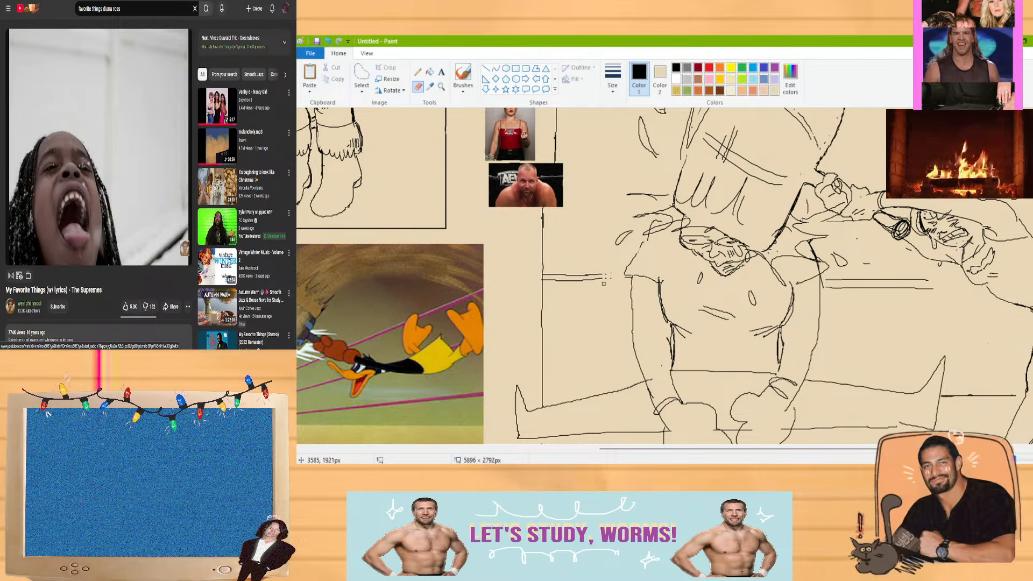
{"action": "left_click_drag", "start_coordinate": [609, 282], "coordinate": [585, 281]}
{"action": "left_click_drag", "start_coordinate": [574, 278], "coordinate": [552, 277]}
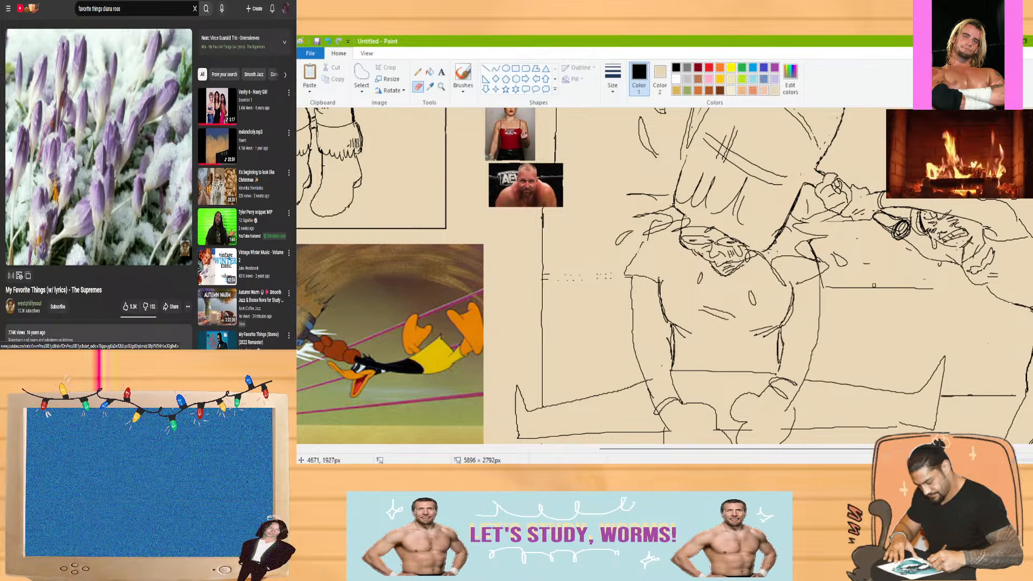
{"action": "left_click_drag", "start_coordinate": [874, 286], "coordinate": [842, 285]}
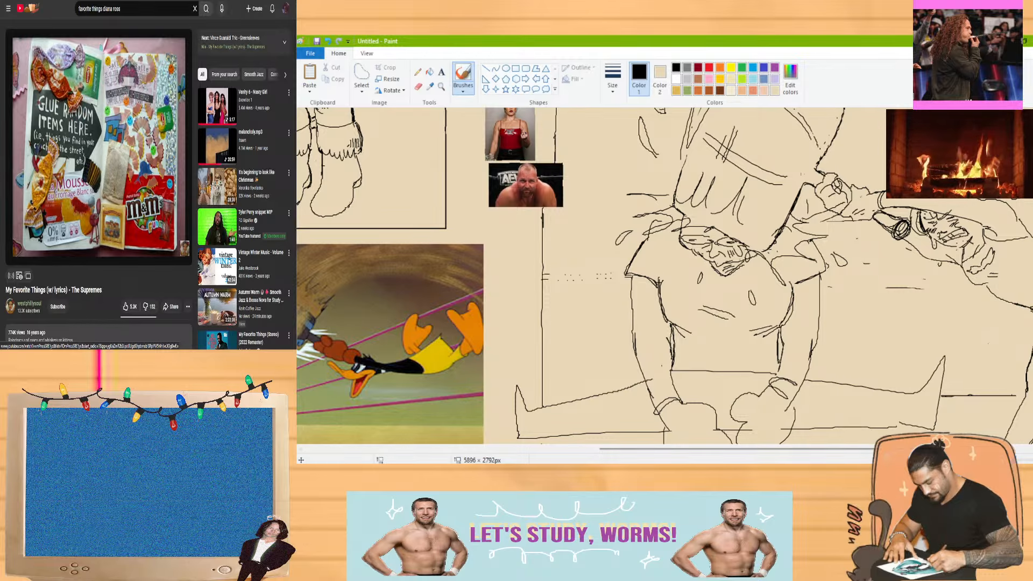
Erase leftover line fragments behind the figures and redraw the double horizontal background lines on both sides of the seated man
{"action": "scroll", "coordinate": [664, 276], "scroll_direction": "right", "scroll_amount": 3}
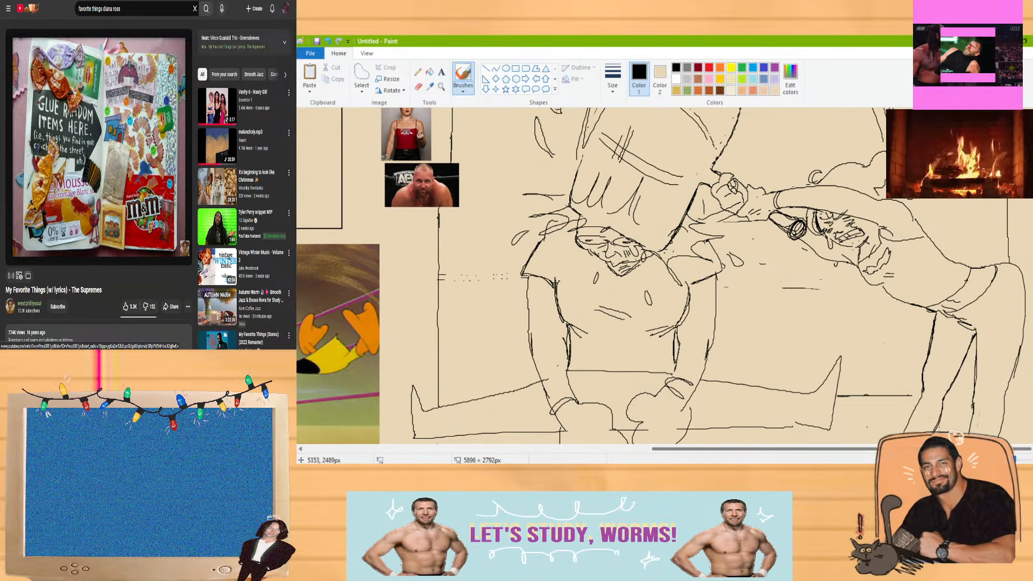
{"action": "left_click", "coordinate": [418, 86]}
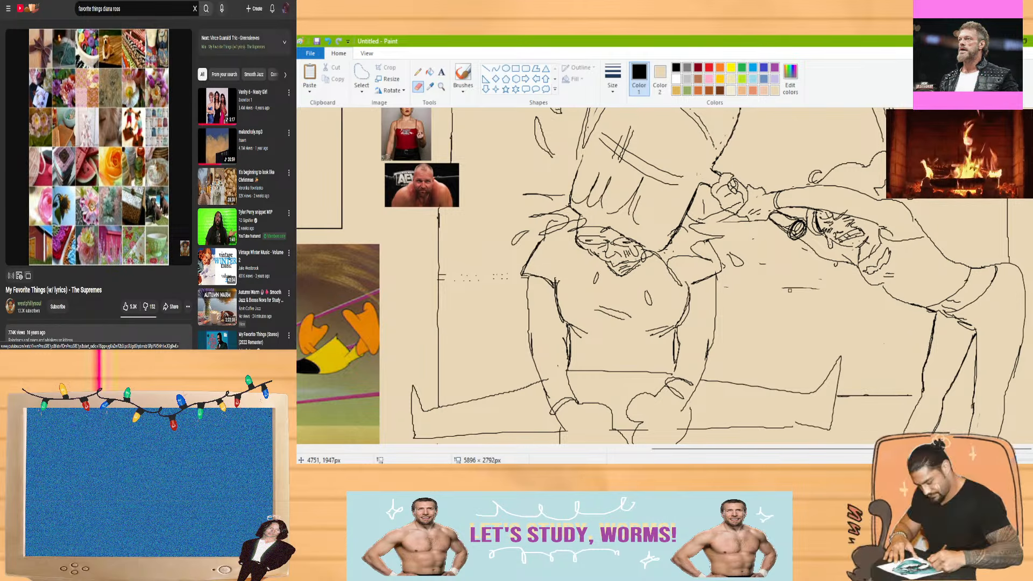
{"action": "left_click", "coordinate": [463, 75]}
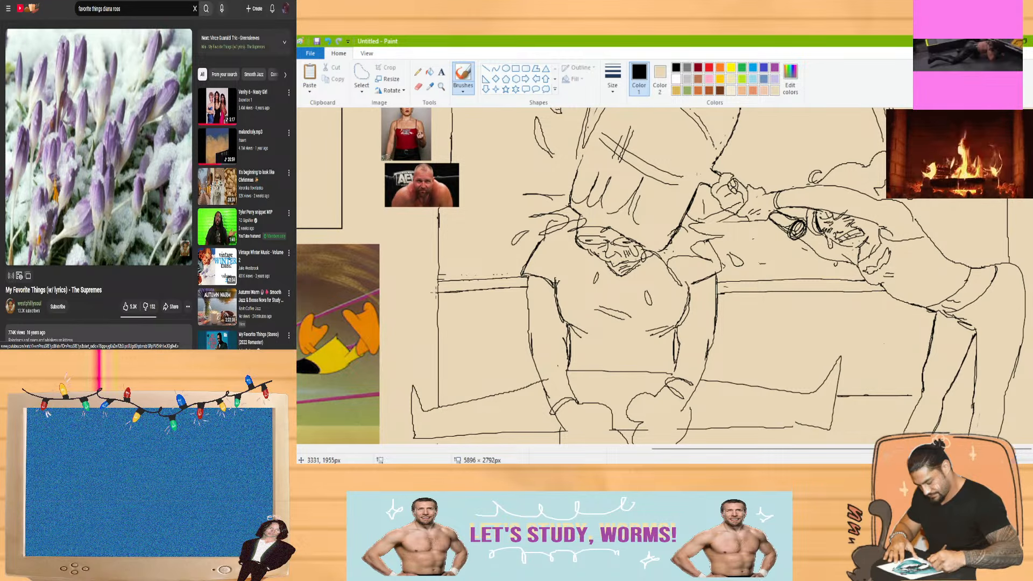
Add hatched shading strokes on the floor between the seated man's foot and the woman's leg, and under his leg
{"action": "scroll", "coordinate": [662, 275], "scroll_direction": "down", "scroll_amount": 3}
{"action": "scroll", "coordinate": [662, 274], "scroll_direction": "up", "scroll_amount": 3}
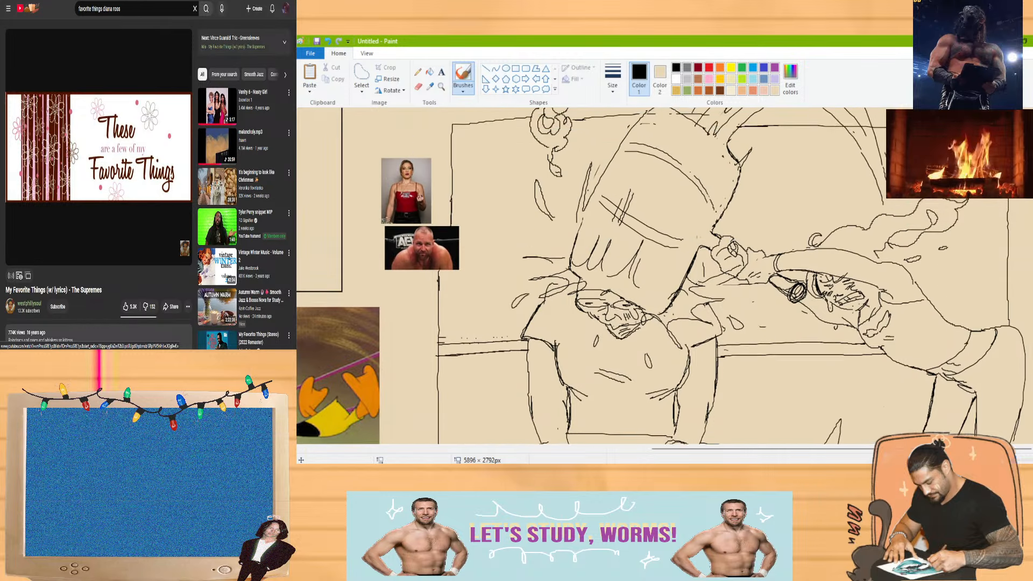
{"action": "mouse_move", "coordinate": [882, 388]}
{"action": "left_mouse_down"}
{"action": "mouse_move", "coordinate": [847, 405]}
{"action": "mouse_move", "coordinate": [865, 412]}
{"action": "left_mouse_up"}
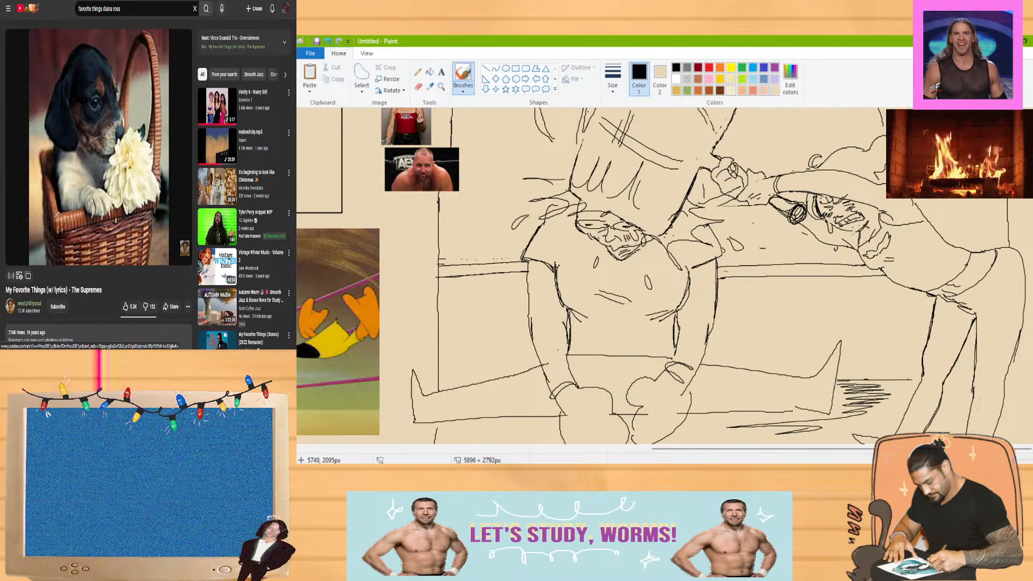
Draw a lower pair of horizontal background lines behind the seated man, from the edge line to the woman's legs
{"action": "scroll", "coordinate": [661, 274], "scroll_direction": "up", "scroll_amount": 5}
{"action": "scroll", "coordinate": [737, 361], "scroll_direction": "down", "scroll_amount": 4}
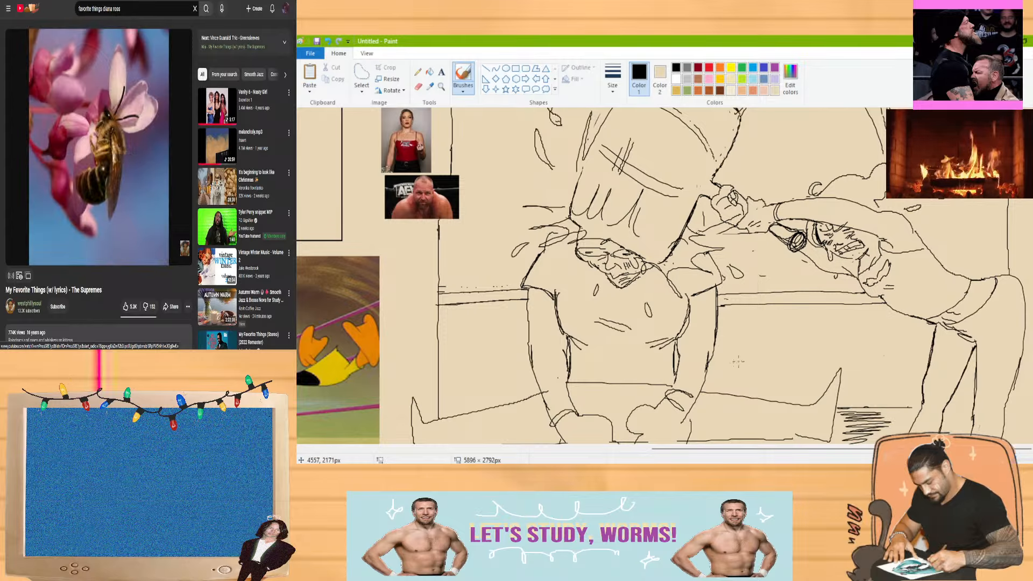
{"action": "left_click_drag", "start_coordinate": [709, 371], "coordinate": [920, 362]}
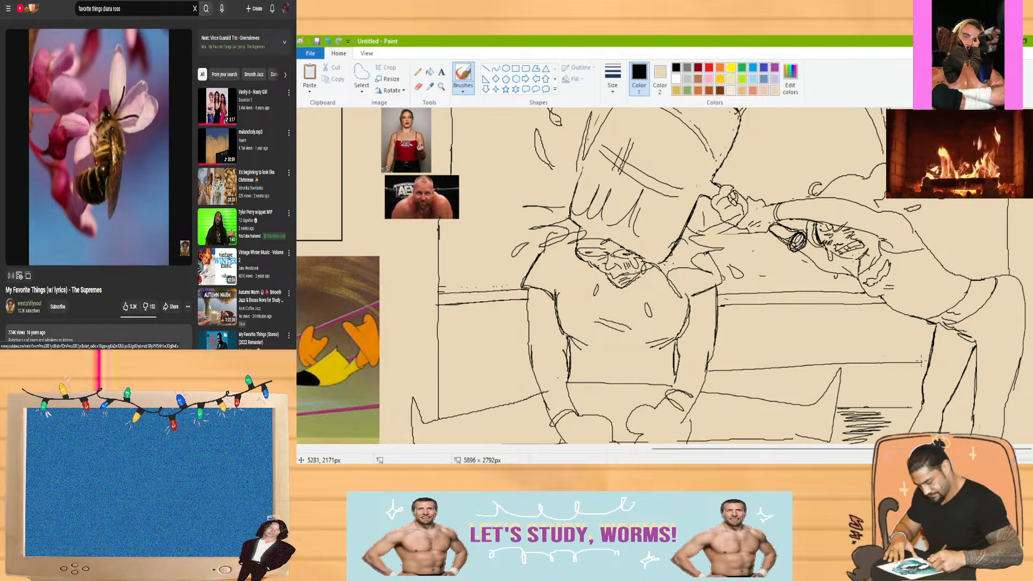
{"action": "left_click_drag", "start_coordinate": [712, 370], "coordinate": [925, 358]}
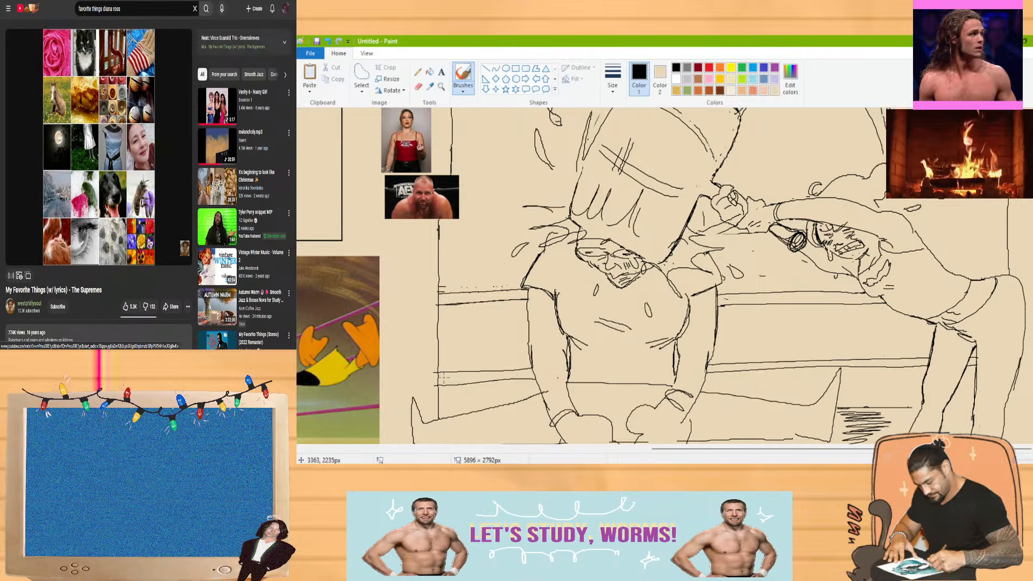
{"action": "scroll", "coordinate": [592, 280], "scroll_direction": "down", "scroll_amount": 3}
{"action": "scroll", "coordinate": [917, 326], "scroll_direction": "down", "scroll_amount": 1}
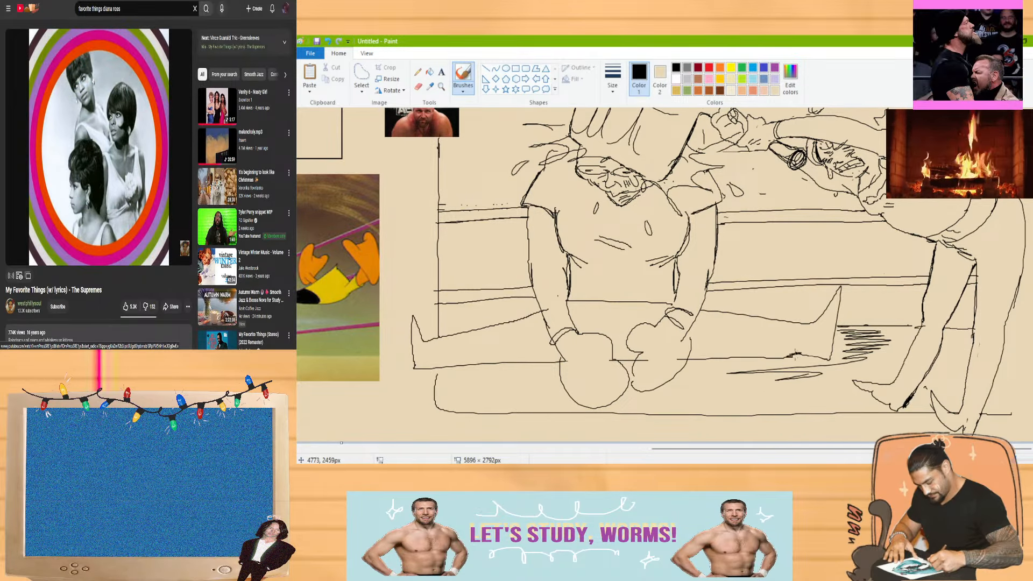
{"action": "scroll", "coordinate": [796, 313], "scroll_direction": "up", "scroll_amount": 7}
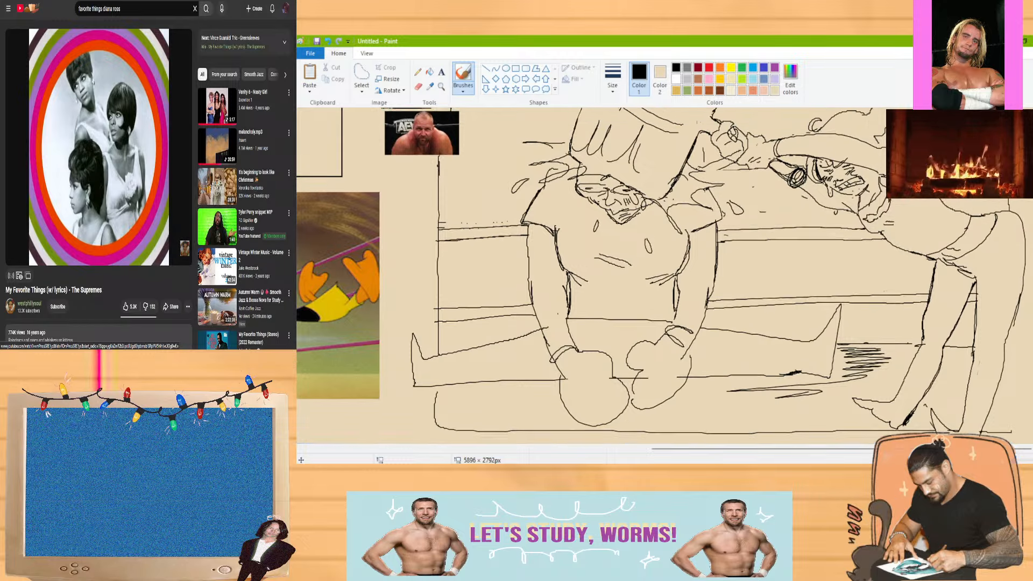
Draw rounded crowd figures with oval faces behind the barrier beside the seated man, and add small circular details on the panel beneath them
{"action": "scroll", "coordinate": [413, 442], "scroll_direction": "down", "scroll_amount": 3}
{"action": "mouse_move", "coordinate": [459, 334]}
{"action": "left_mouse_down"}
{"action": "mouse_move", "coordinate": [457, 312]}
{"action": "mouse_move", "coordinate": [486, 267]}
{"action": "mouse_move", "coordinate": [530, 270]}
{"action": "mouse_move", "coordinate": [515, 285]}
{"action": "mouse_move", "coordinate": [501, 279]}
{"action": "left_mouse_up"}
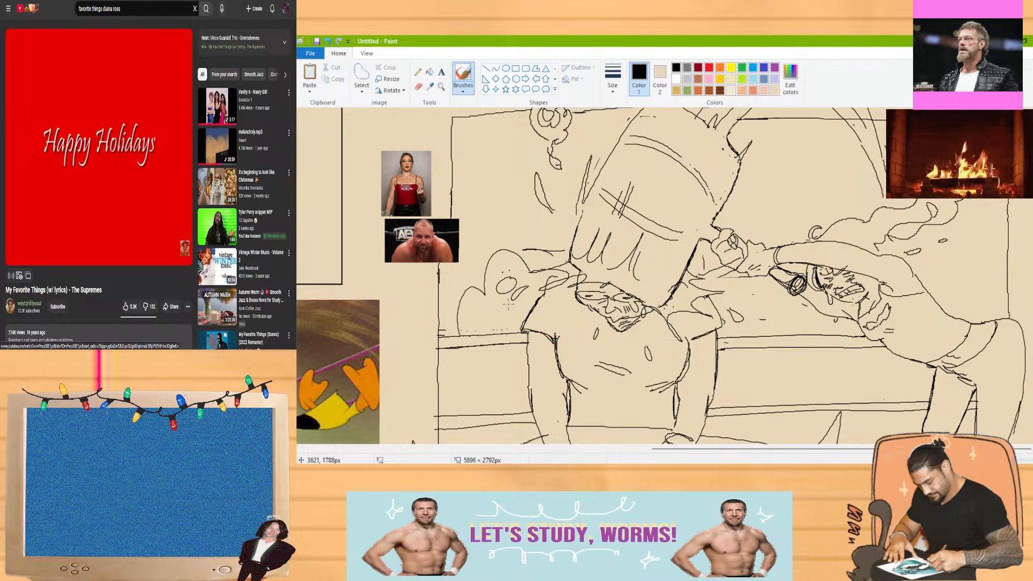
{"action": "left_click_drag", "start_coordinate": [480, 312], "coordinate": [482, 315]}
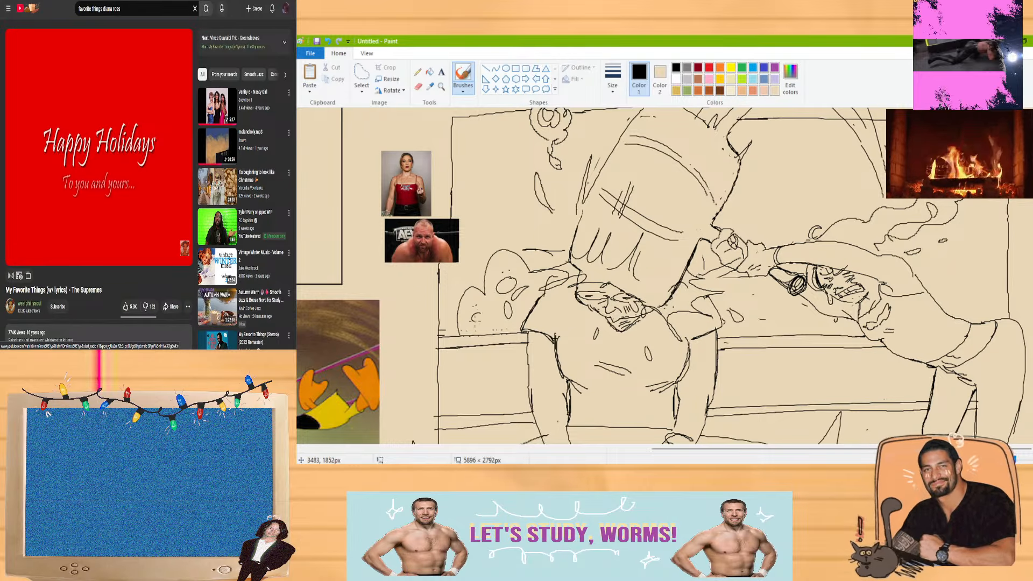
{"action": "mouse_move", "coordinate": [461, 347]}
{"action": "left_mouse_down"}
{"action": "mouse_move", "coordinate": [439, 353]}
{"action": "mouse_move", "coordinate": [446, 362]}
{"action": "left_mouse_up"}
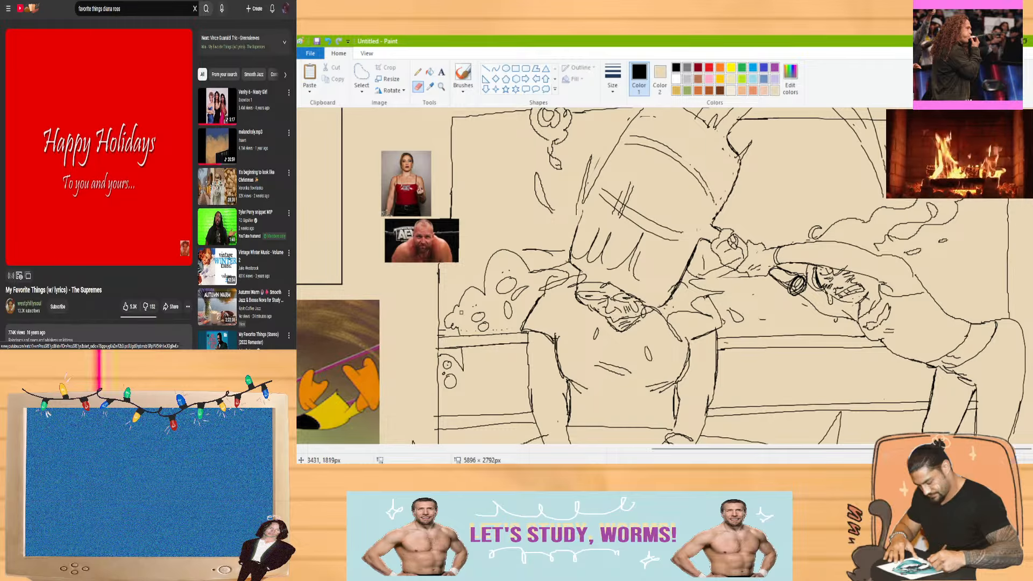
Pause the music video, bring up the elf picture, and erase stray marks behind the seated man's shoulder near the hammer
{"action": "left_click", "coordinate": [165, 252]}
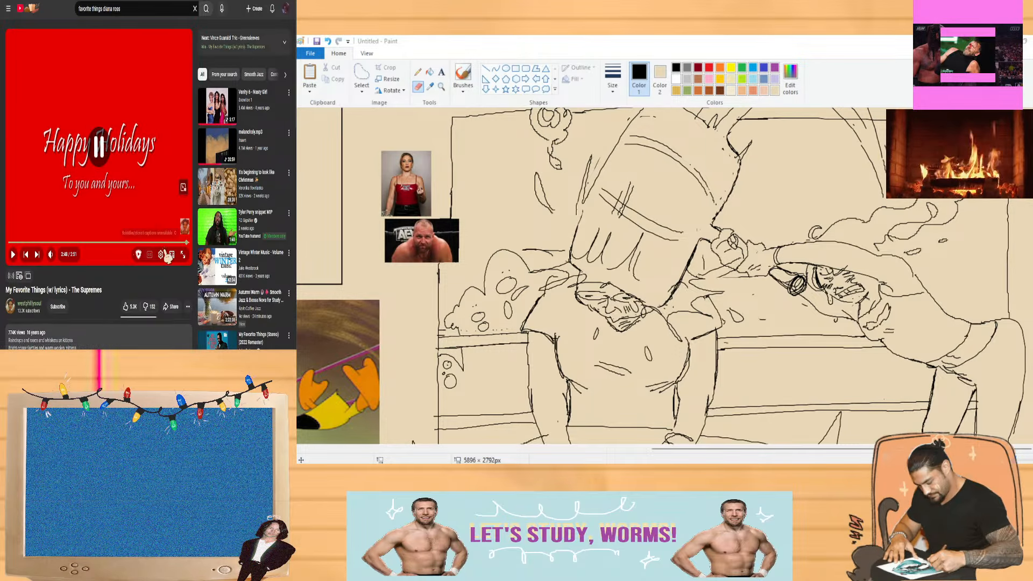
{"action": "scroll", "coordinate": [167, 258], "scroll_direction": "down", "scroll_amount": 3}
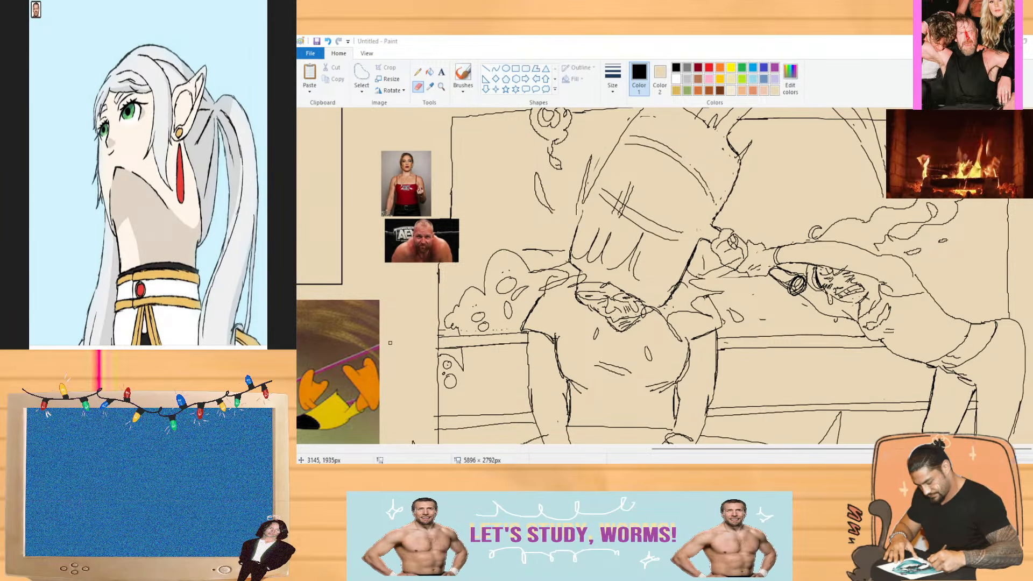
{"action": "left_click", "coordinate": [721, 310]}
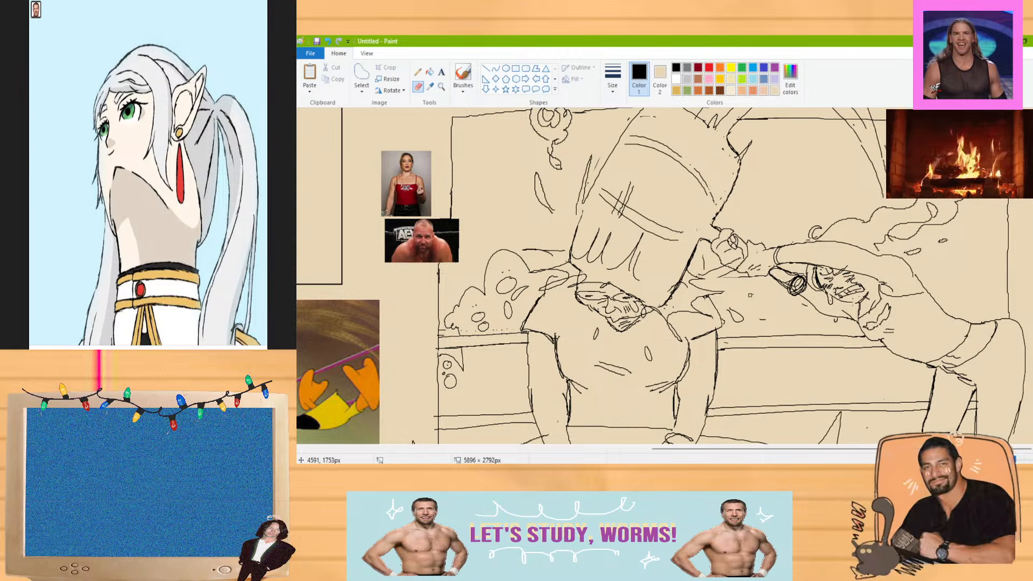
{"action": "scroll", "coordinate": [721, 310], "scroll_direction": "down", "scroll_amount": 3}
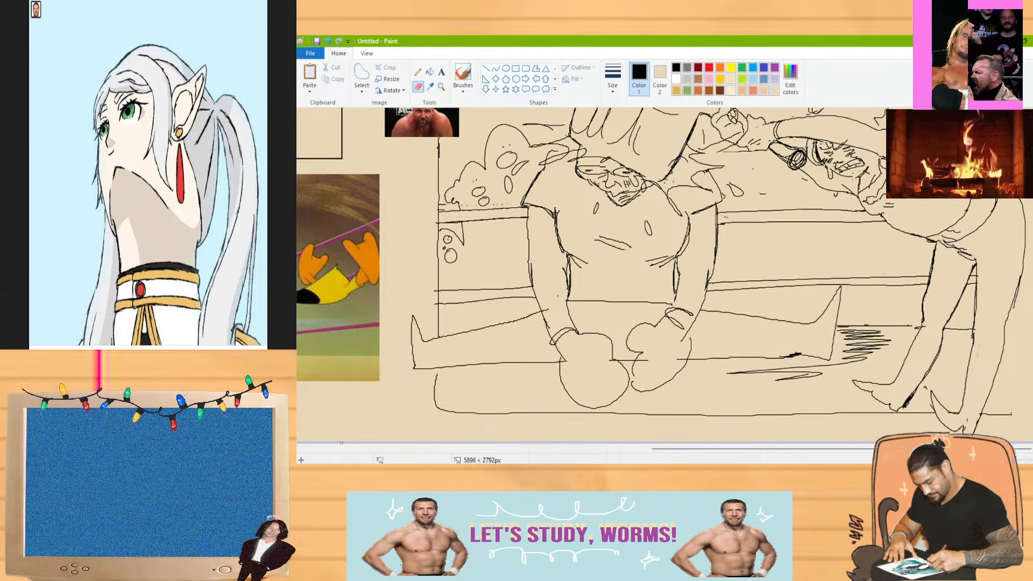
{"action": "scroll", "coordinate": [721, 310], "scroll_direction": "up", "scroll_amount": 4}
{"action": "scroll", "coordinate": [721, 310], "scroll_direction": "down", "scroll_amount": 1}
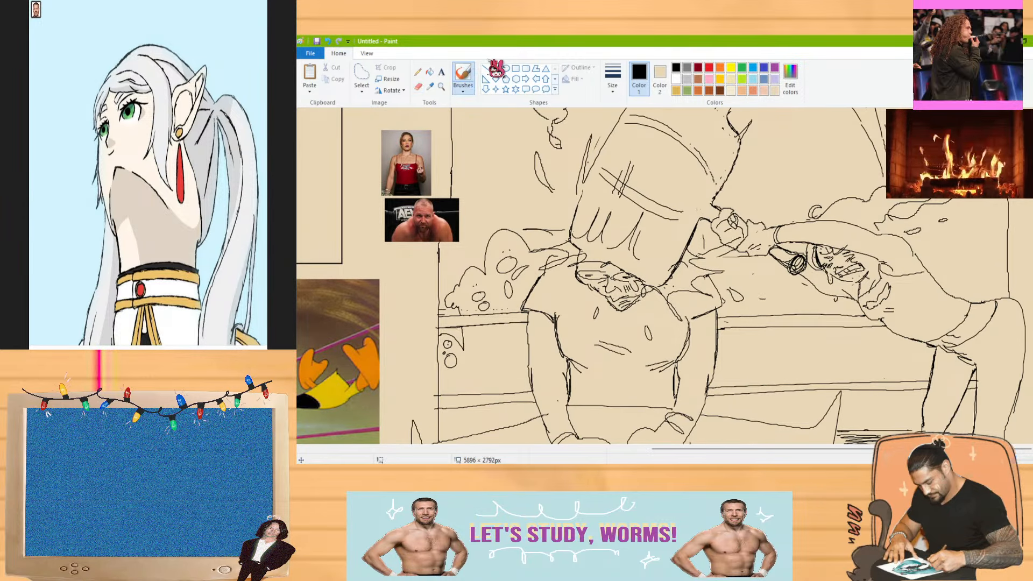
{"action": "left_click", "coordinate": [418, 87]}
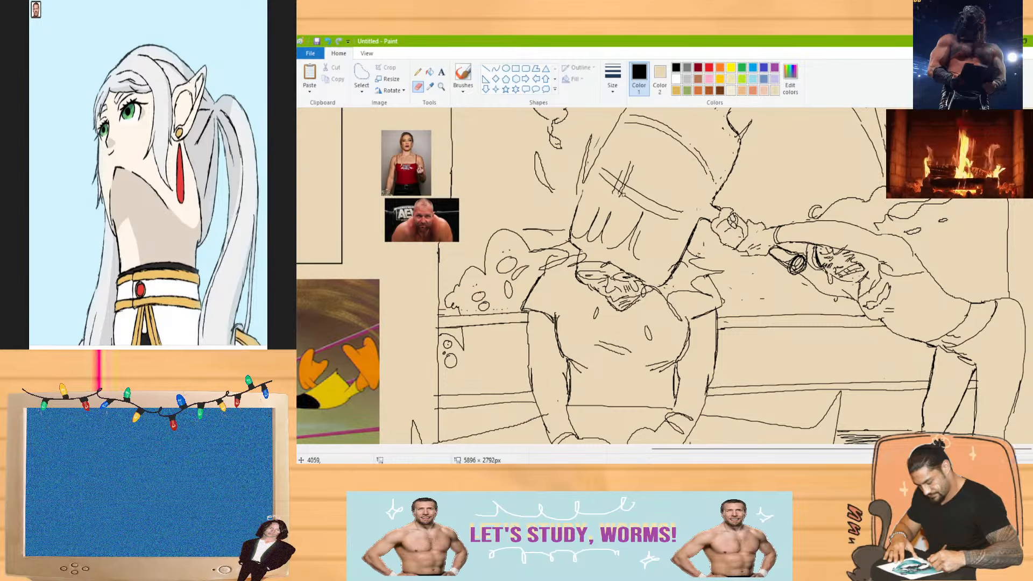
Draw a smiling rounded spectator behind the woman's fist, with a small curled detail beside its head and a half-round shape on the background
{"action": "left_click", "coordinate": [464, 73]}
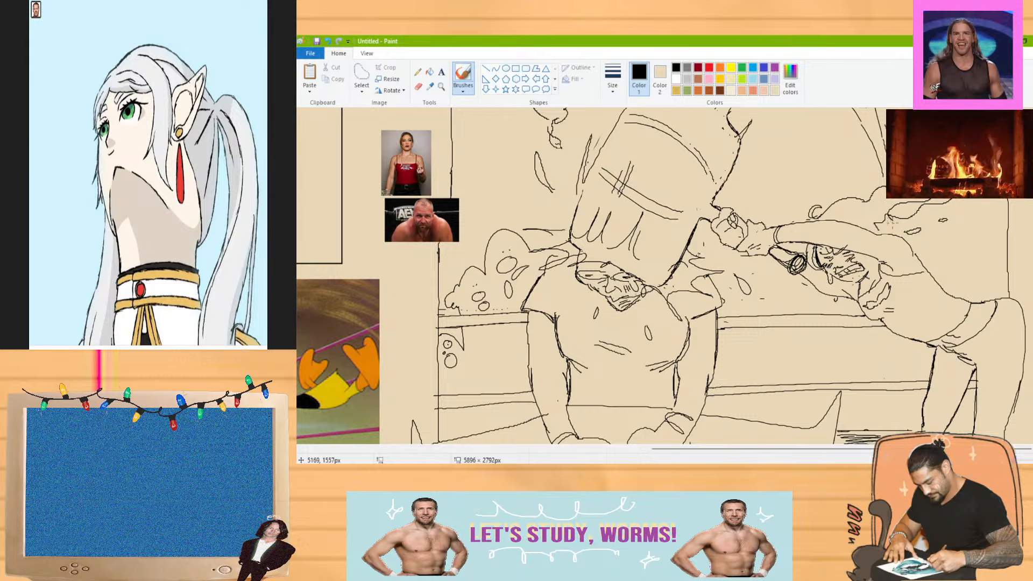
{"action": "left_click_drag", "start_coordinate": [746, 213], "coordinate": [790, 198]}
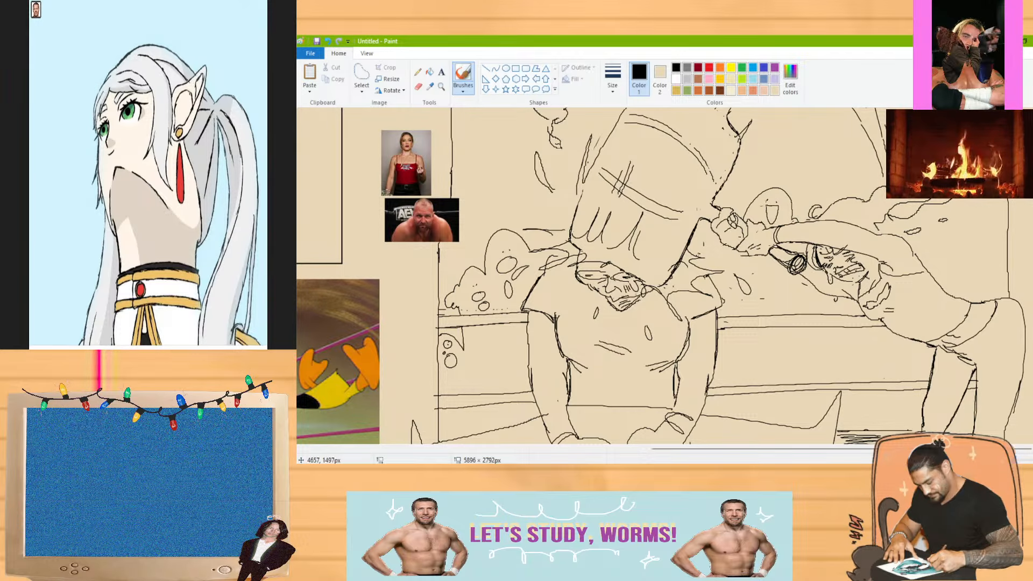
{"action": "left_click_drag", "start_coordinate": [795, 201], "coordinate": [793, 188]}
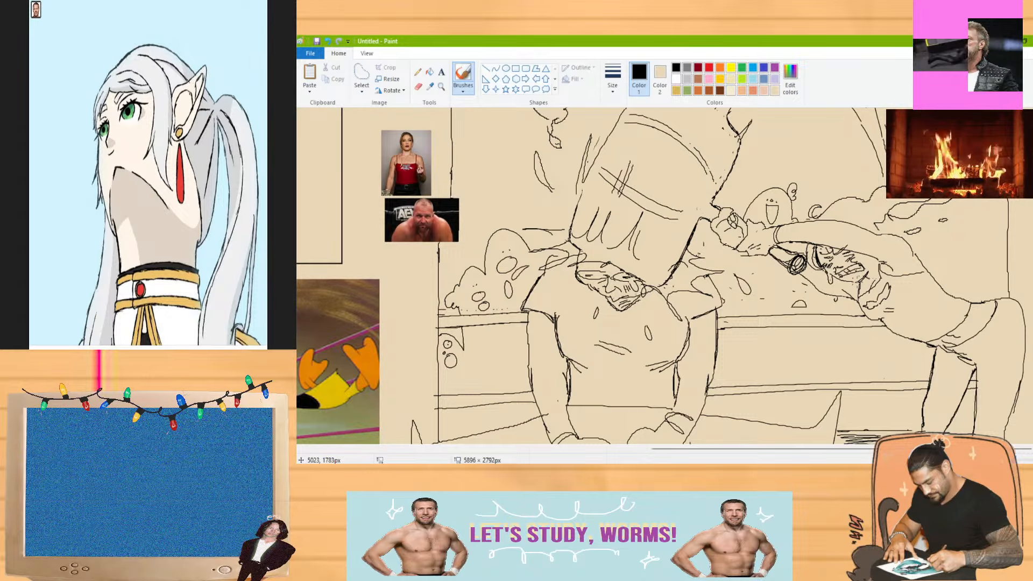
Draw two rounded spectators with oval eyes and open mouths behind the woman's back, reaching the background's edge
{"action": "scroll", "coordinate": [661, 276], "scroll_direction": "down", "scroll_amount": 3}
{"action": "scroll", "coordinate": [662, 276], "scroll_direction": "up", "scroll_amount": 3}
{"action": "scroll", "coordinate": [919, 256], "scroll_direction": "up", "scroll_amount": 1}
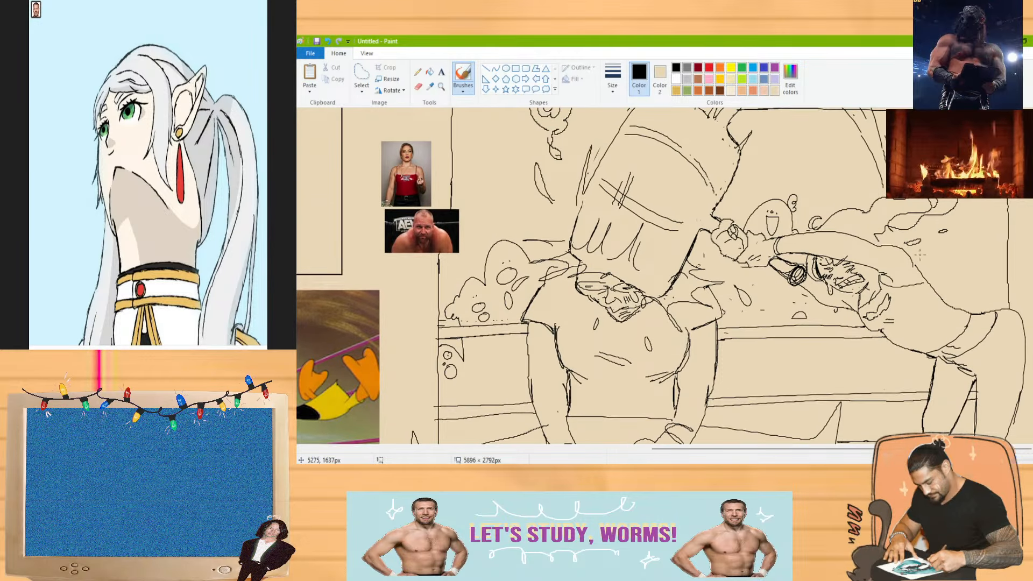
{"action": "mouse_move", "coordinate": [949, 261]}
{"action": "left_mouse_down"}
{"action": "mouse_move", "coordinate": [1003, 219]}
{"action": "mouse_move", "coordinate": [996, 240]}
{"action": "left_mouse_up"}
{"action": "left_click", "coordinate": [991, 233]}
{"action": "left_click", "coordinate": [997, 232]}
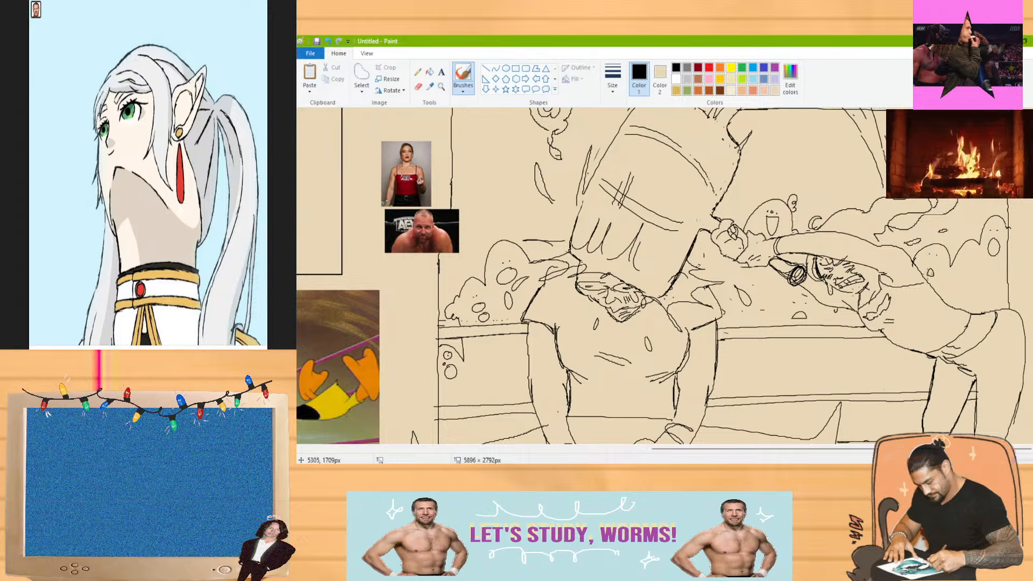
{"action": "left_click_drag", "start_coordinate": [973, 256], "coordinate": [966, 265]}
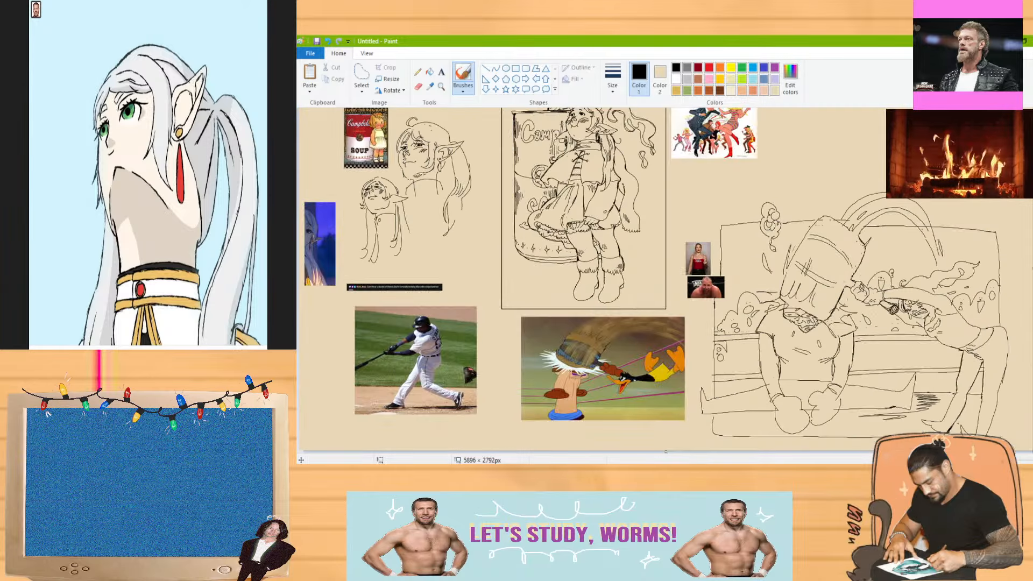
Delete the swirly puff and motion marks beside the hammer, and redraw the missing section of the background's upper edge line
{"action": "scroll", "coordinate": [700, 449], "scroll_direction": "down", "scroll_amount": 3}
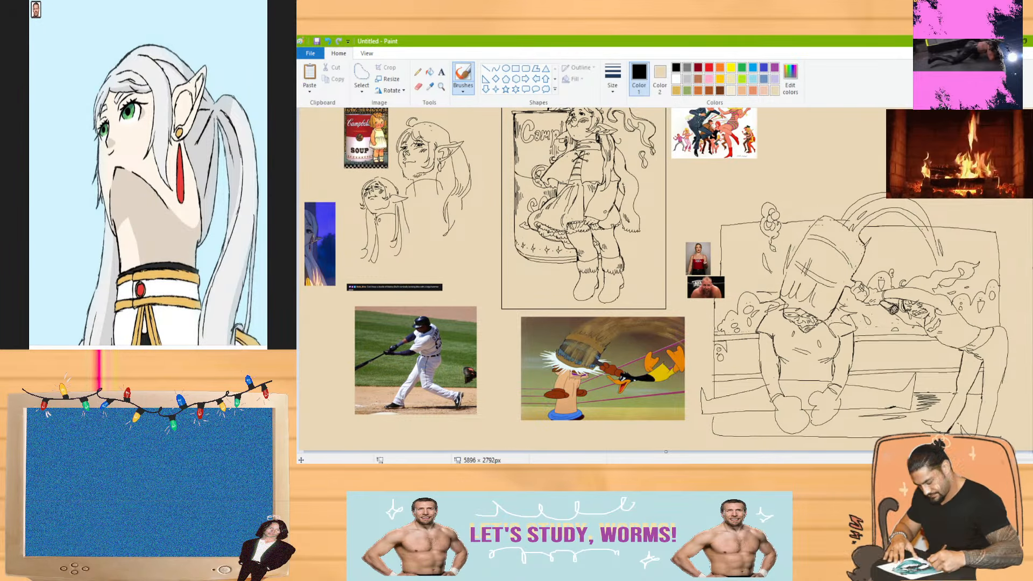
{"action": "scroll", "coordinate": [665, 280], "scroll_direction": "up", "scroll_amount": 1}
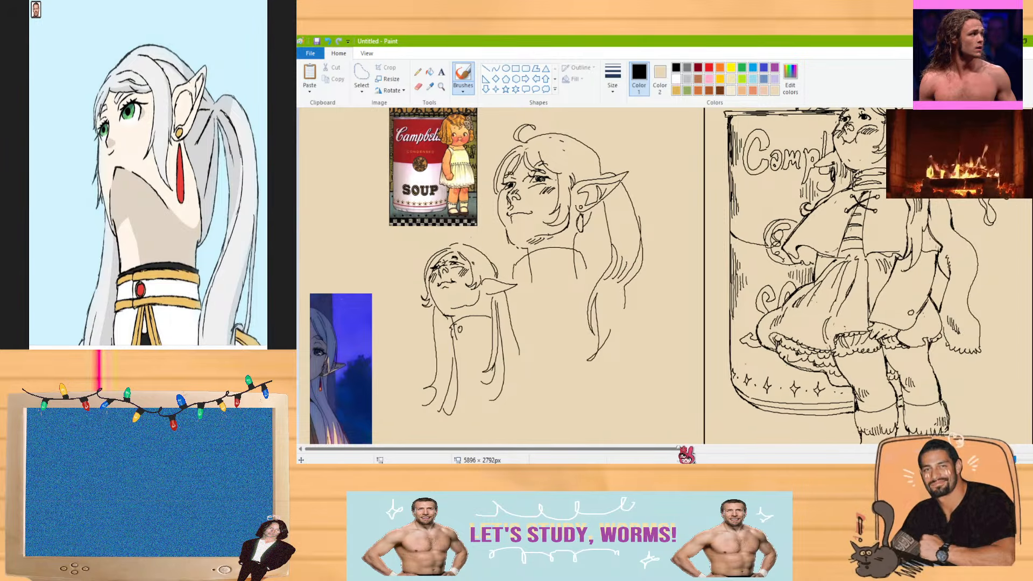
{"action": "left_click_drag", "start_coordinate": [683, 450], "coordinate": [1017, 450]}
{"action": "scroll", "coordinate": [1017, 325], "scroll_direction": "down", "scroll_amount": 7}
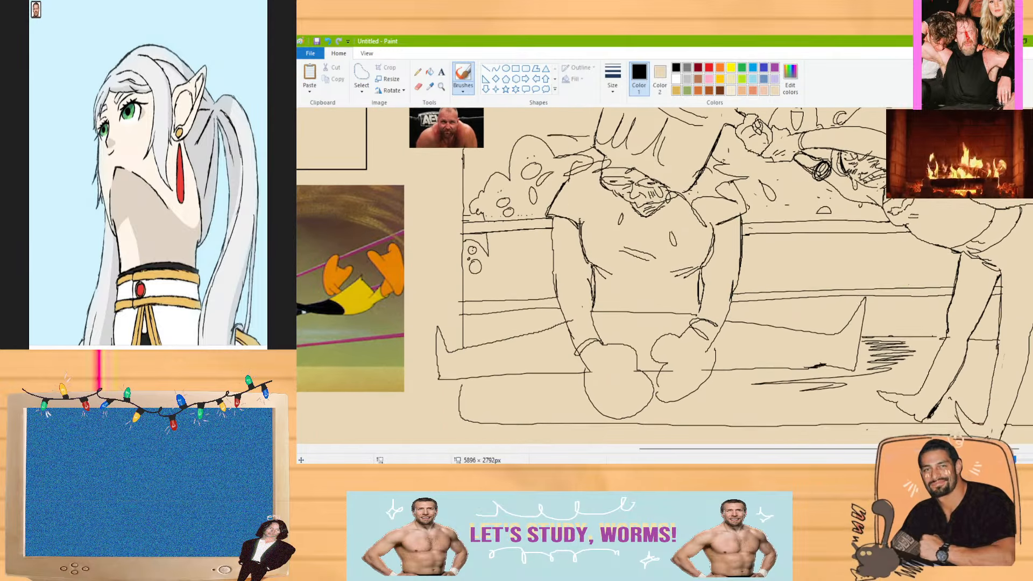
{"action": "scroll", "coordinate": [1016, 325], "scroll_direction": "up", "scroll_amount": 4}
{"action": "scroll", "coordinate": [1017, 325], "scroll_direction": "down", "scroll_amount": 4}
{"action": "scroll", "coordinate": [1016, 325], "scroll_direction": "up", "scroll_amount": 4}
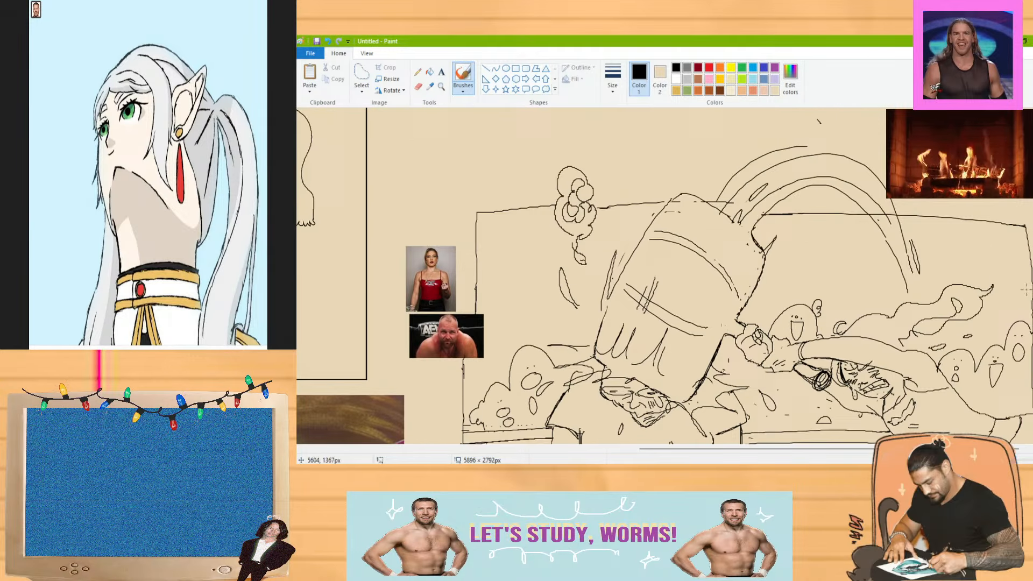
{"action": "left_click", "coordinate": [361, 75]}
{"action": "mouse_move", "coordinate": [587, 153]}
{"action": "left_mouse_down"}
{"action": "mouse_move", "coordinate": [553, 209]}
{"action": "mouse_move", "coordinate": [544, 311]}
{"action": "left_mouse_up"}
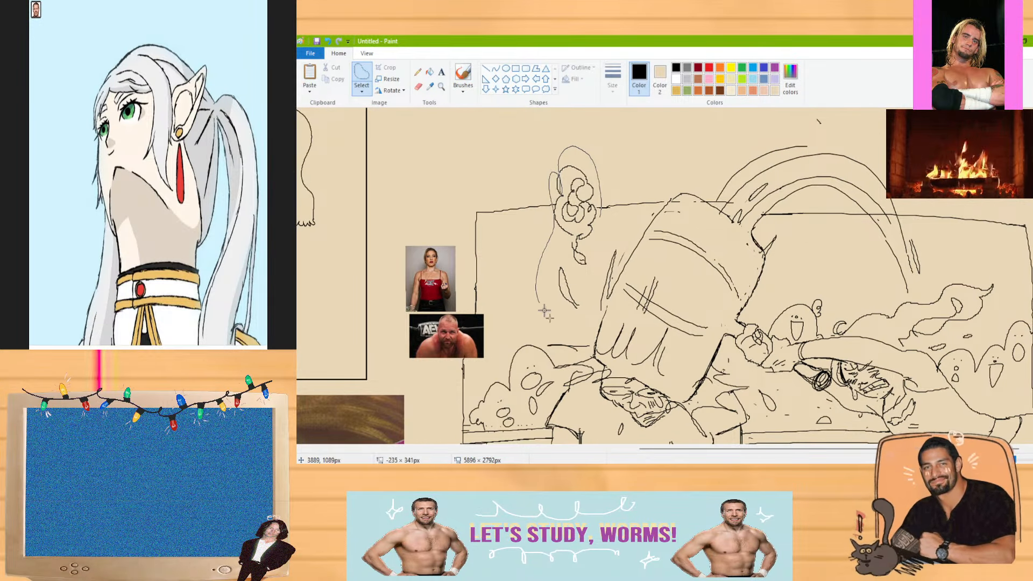
{"action": "key", "text": "Delete"}
{"action": "left_click", "coordinate": [463, 75]}
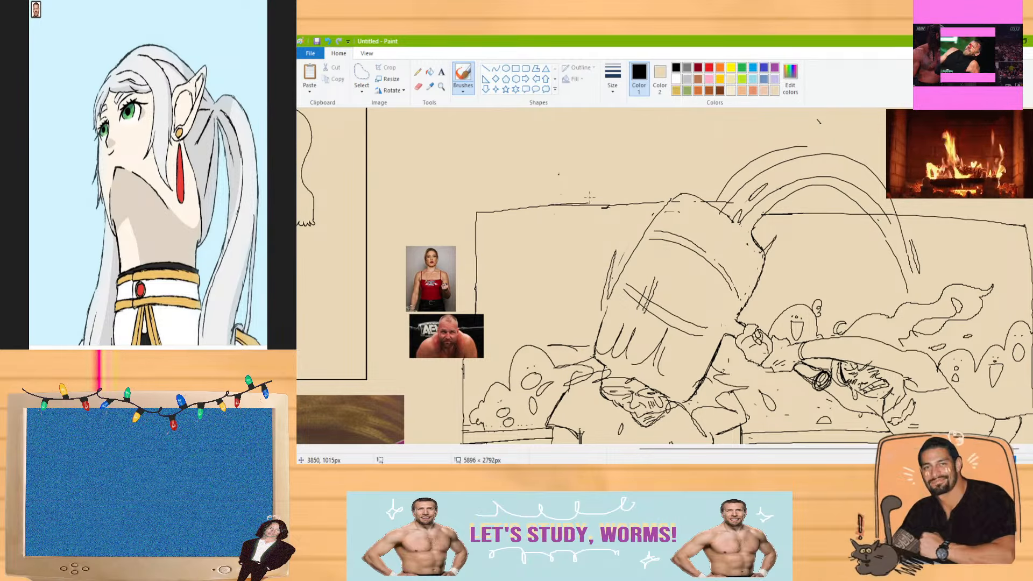
Hand-letter "YOU" in outlined capitals on the blank background beside the hammer, starting "GO" beneath it
{"action": "scroll", "coordinate": [986, 235], "scroll_direction": "down", "scroll_amount": 5}
{"action": "scroll", "coordinate": [986, 235], "scroll_direction": "up", "scroll_amount": 3}
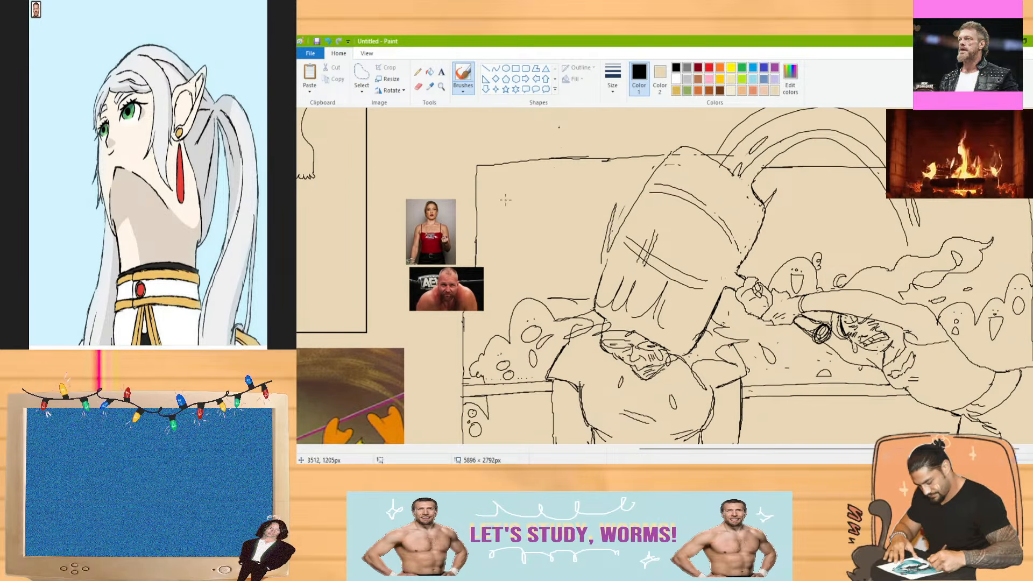
{"action": "left_click_drag", "start_coordinate": [516, 229], "coordinate": [506, 197]}
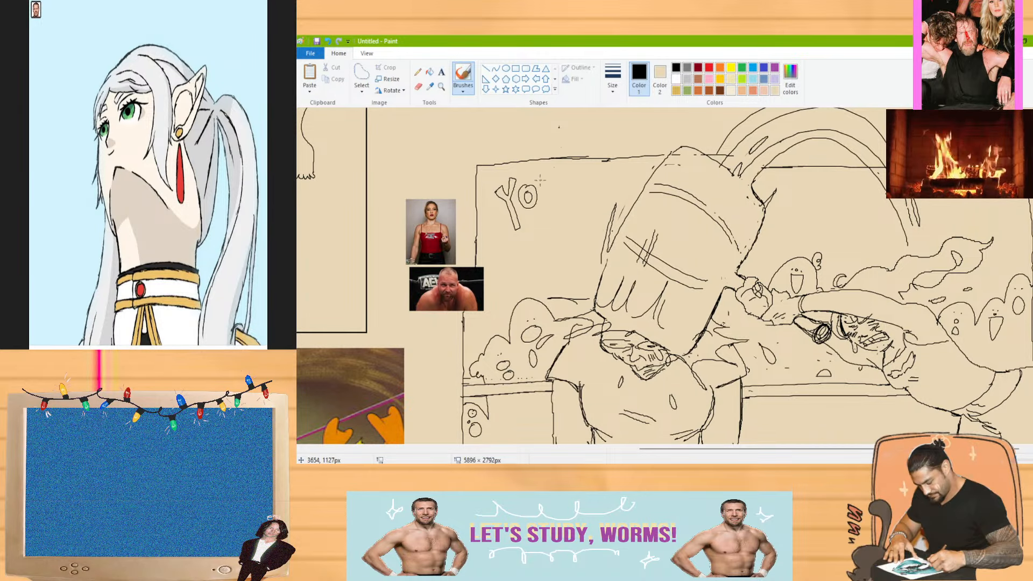
{"action": "mouse_move", "coordinate": [554, 181]}
{"action": "left_mouse_down"}
{"action": "mouse_move", "coordinate": [555, 220]}
{"action": "mouse_move", "coordinate": [573, 215]}
{"action": "mouse_move", "coordinate": [544, 233]}
{"action": "mouse_move", "coordinate": [554, 256]}
{"action": "mouse_move", "coordinate": [578, 240]}
{"action": "left_mouse_up"}
Undo the lower word's lettering and redraw "GOT" in outlined capitals on the same line as "YOU", running up to the hammer
{"action": "key", "text": "ctrl+z"}
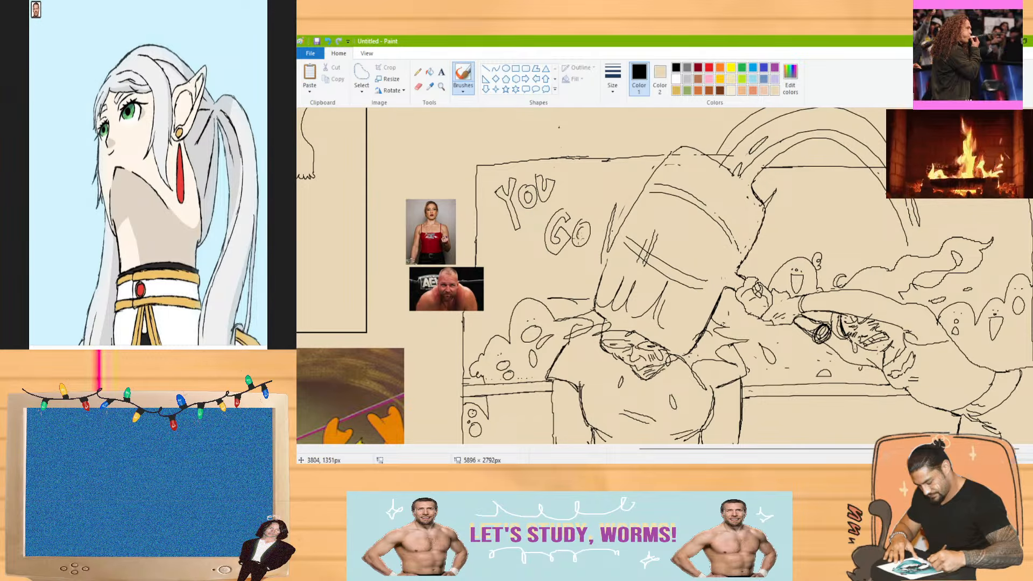
{"action": "key", "text": "ctrl+z"}
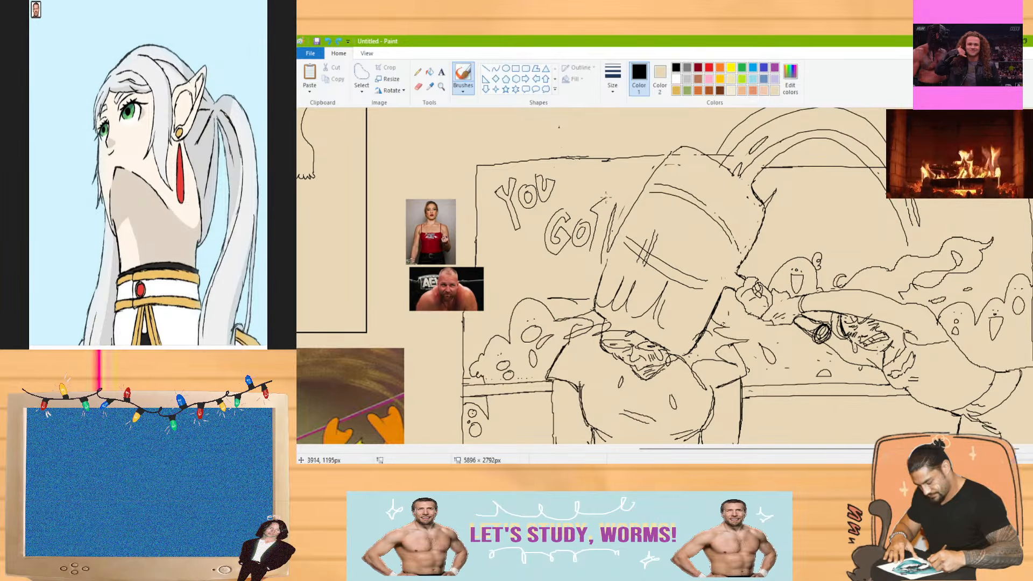
{"action": "key", "text": "ctrl+z"}
{"action": "key", "text": "ctrl+z"}
{"action": "key", "text": "ctrl+z"}
{"action": "key", "text": "ctrl+z"}
{"action": "key", "text": "ctrl+z"}
{"action": "mouse_move", "coordinate": [572, 176]}
{"action": "left_mouse_down"}
{"action": "mouse_move", "coordinate": [573, 208]}
{"action": "mouse_move", "coordinate": [577, 193]}
{"action": "mouse_move", "coordinate": [572, 202]}
{"action": "mouse_move", "coordinate": [609, 204]}
{"action": "left_mouse_up"}
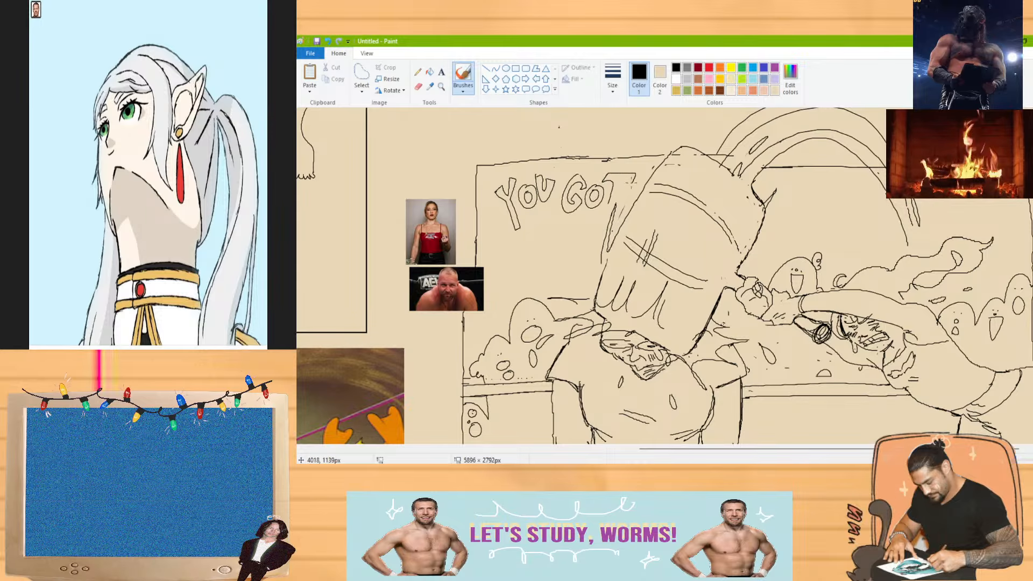
Letter an outlined "BO" and "N" on either side of the barrel, beneath the "YOU GOT" sign text
{"action": "mouse_move", "coordinate": [536, 234]}
{"action": "left_mouse_down"}
{"action": "mouse_move", "coordinate": [538, 277]}
{"action": "mouse_move", "coordinate": [570, 252]}
{"action": "mouse_move", "coordinate": [545, 250]}
{"action": "mouse_move", "coordinate": [557, 264]}
{"action": "left_mouse_up"}
{"action": "left_click_drag", "start_coordinate": [602, 235], "coordinate": [600, 261]}
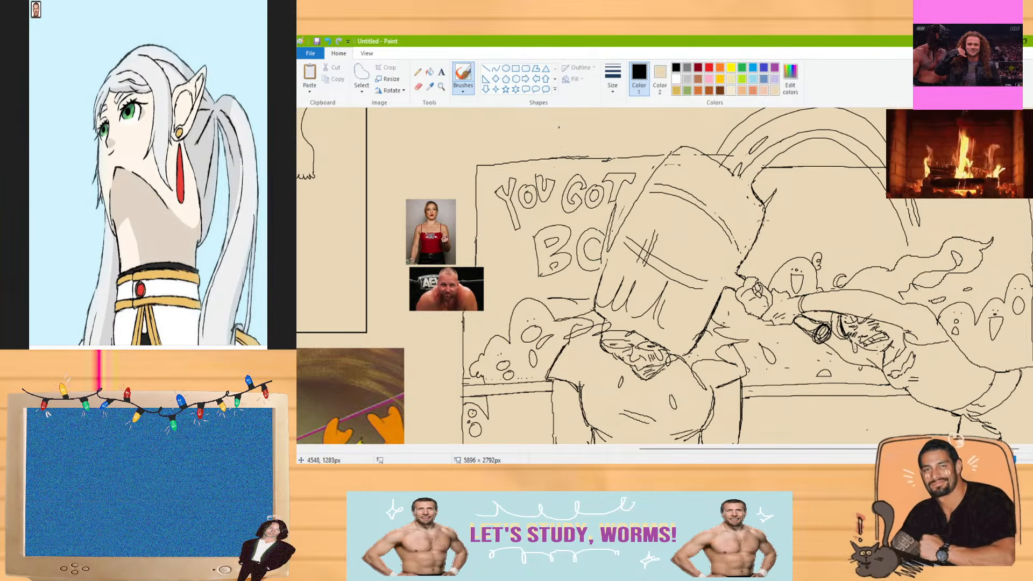
{"action": "mouse_move", "coordinate": [764, 220]}
{"action": "left_mouse_down"}
{"action": "mouse_move", "coordinate": [792, 205]}
{"action": "mouse_move", "coordinate": [778, 262]}
{"action": "mouse_move", "coordinate": [762, 240]}
{"action": "mouse_move", "coordinate": [749, 259]}
{"action": "left_mouse_up"}
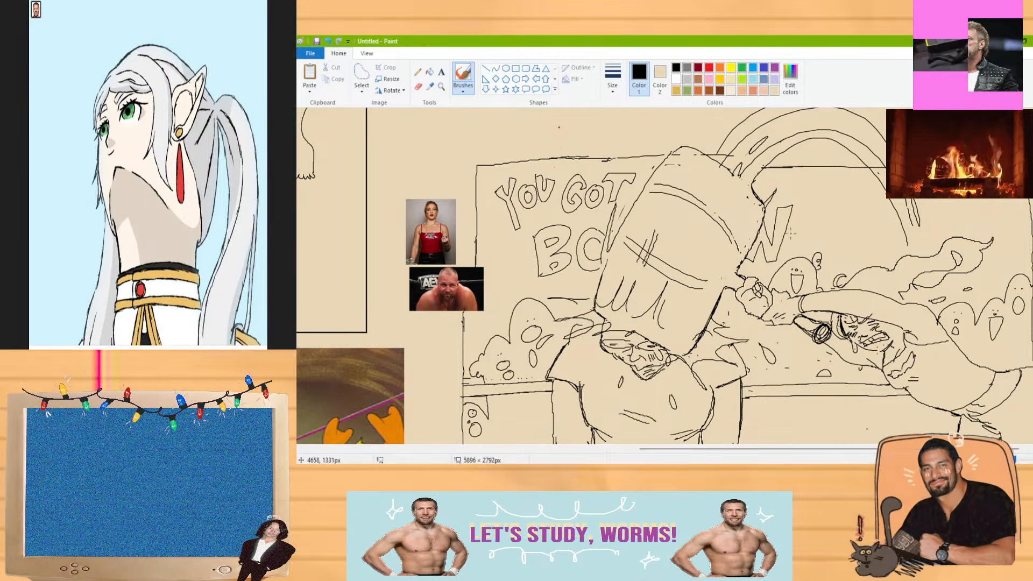
{"action": "mouse_move", "coordinate": [819, 214]}
{"action": "left_mouse_down"}
{"action": "mouse_move", "coordinate": [798, 227]}
{"action": "mouse_move", "coordinate": [802, 240]}
{"action": "mouse_move", "coordinate": [834, 209]}
{"action": "mouse_move", "coordinate": [862, 207]}
{"action": "mouse_move", "coordinate": [838, 239]}
{"action": "left_mouse_up"}
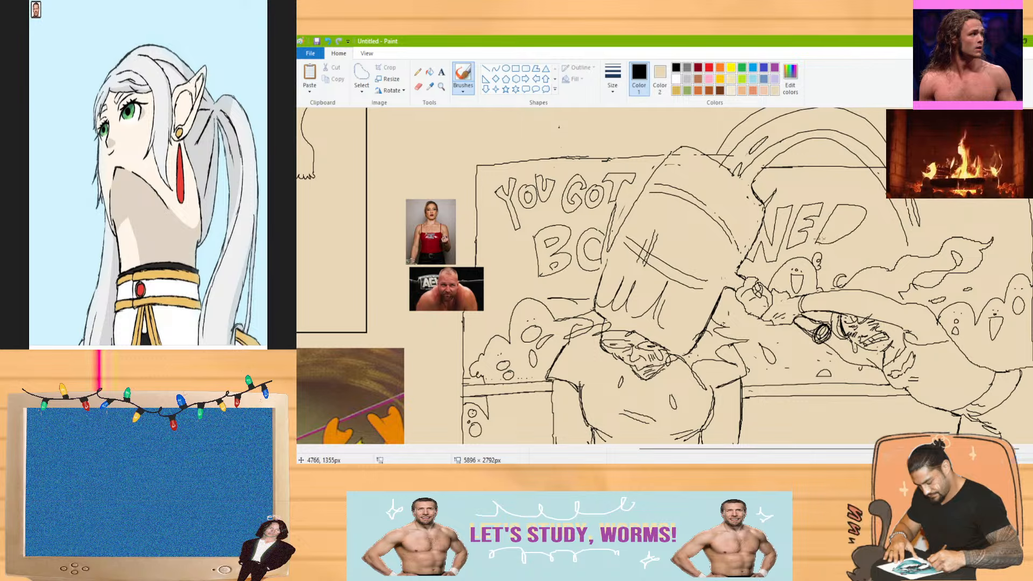
{"action": "left_click_drag", "start_coordinate": [883, 212], "coordinate": [872, 228]}
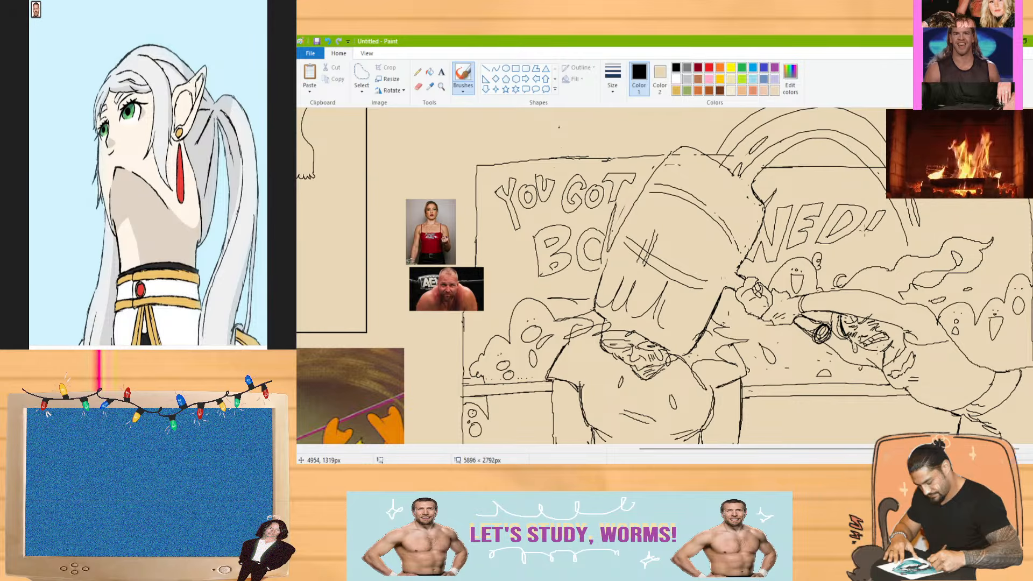
{"action": "left_click", "coordinate": [864, 239]}
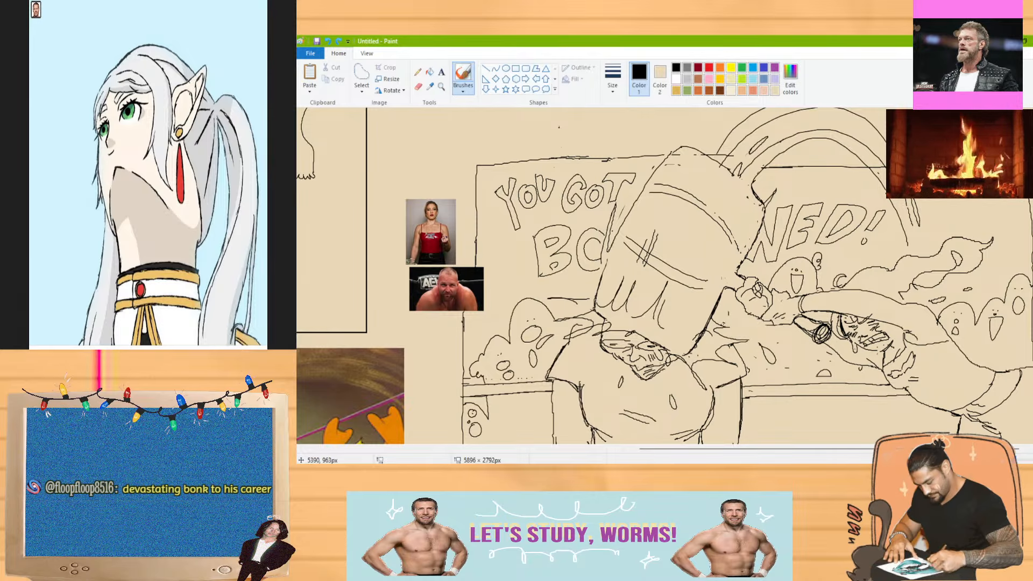
{"action": "key", "text": "ctrl+z"}
{"action": "key", "text": "ctrl+z"}
{"action": "key", "text": "ctrl+z"}
{"action": "key", "text": "ctrl+z"}
{"action": "key", "text": "ctrl+z"}
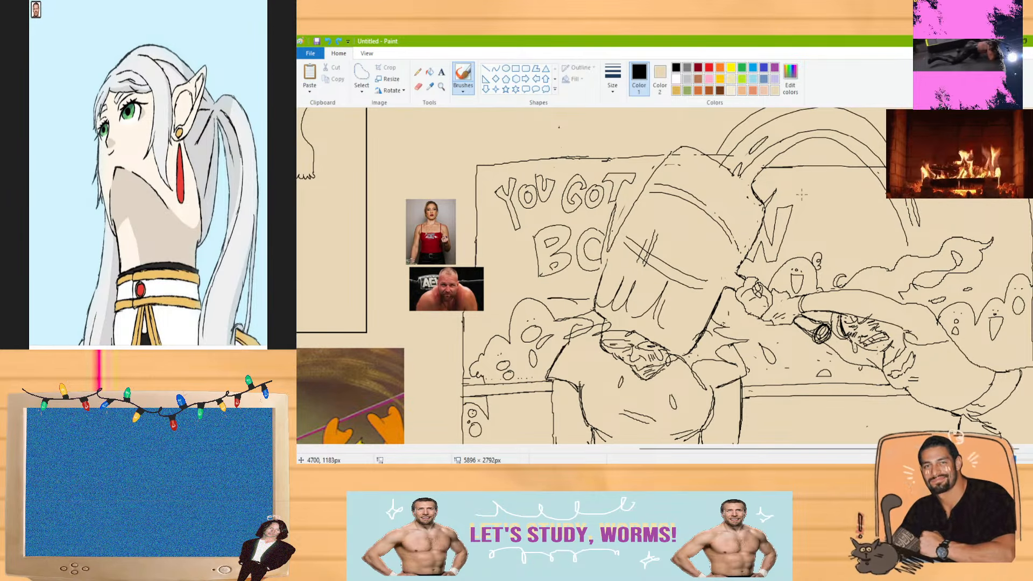
Letter an outlined "KED!" after the "N" on the sign and erase the lower-right edge of the barrel
{"action": "mouse_move", "coordinate": [806, 189]}
{"action": "left_mouse_down"}
{"action": "mouse_move", "coordinate": [826, 195]}
{"action": "mouse_move", "coordinate": [808, 222]}
{"action": "mouse_move", "coordinate": [854, 202]}
{"action": "mouse_move", "coordinate": [835, 219]}
{"action": "mouse_move", "coordinate": [841, 238]}
{"action": "mouse_move", "coordinate": [865, 208]}
{"action": "mouse_move", "coordinate": [851, 252]}
{"action": "left_mouse_up"}
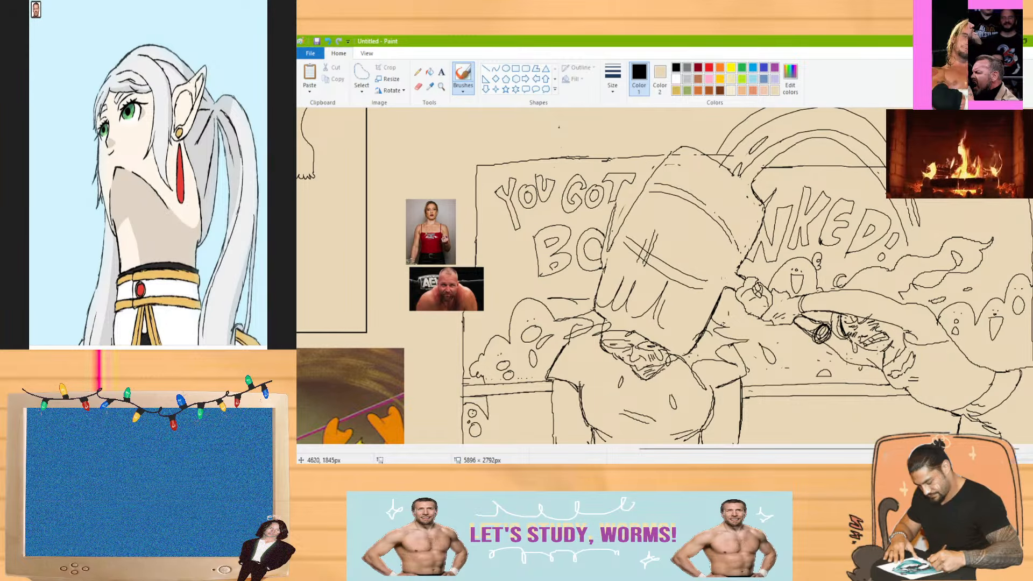
{"action": "scroll", "coordinate": [787, 303], "scroll_direction": "down", "scroll_amount": 3}
{"action": "scroll", "coordinate": [786, 303], "scroll_direction": "up", "scroll_amount": 2}
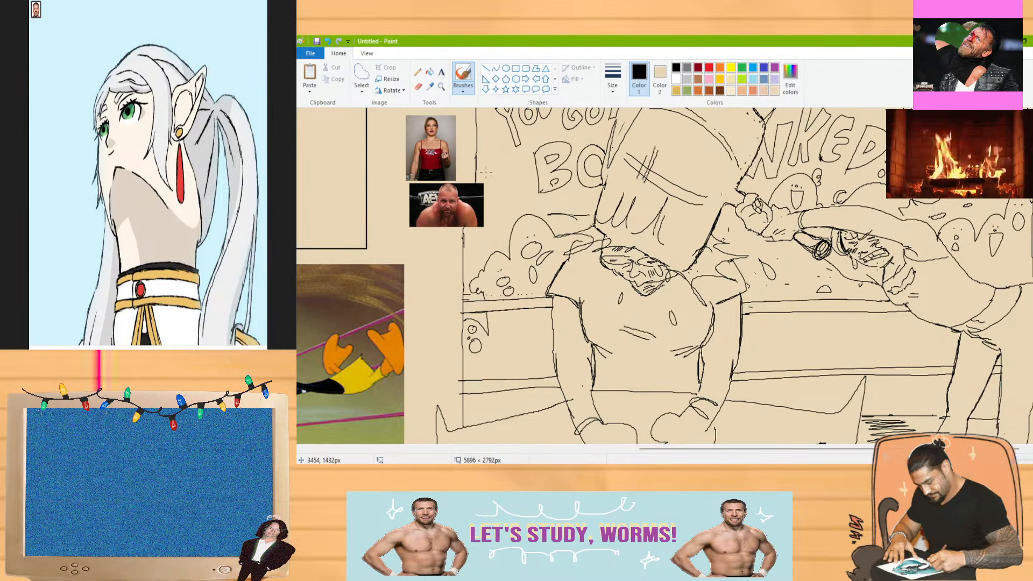
{"action": "left_click", "coordinate": [418, 87]}
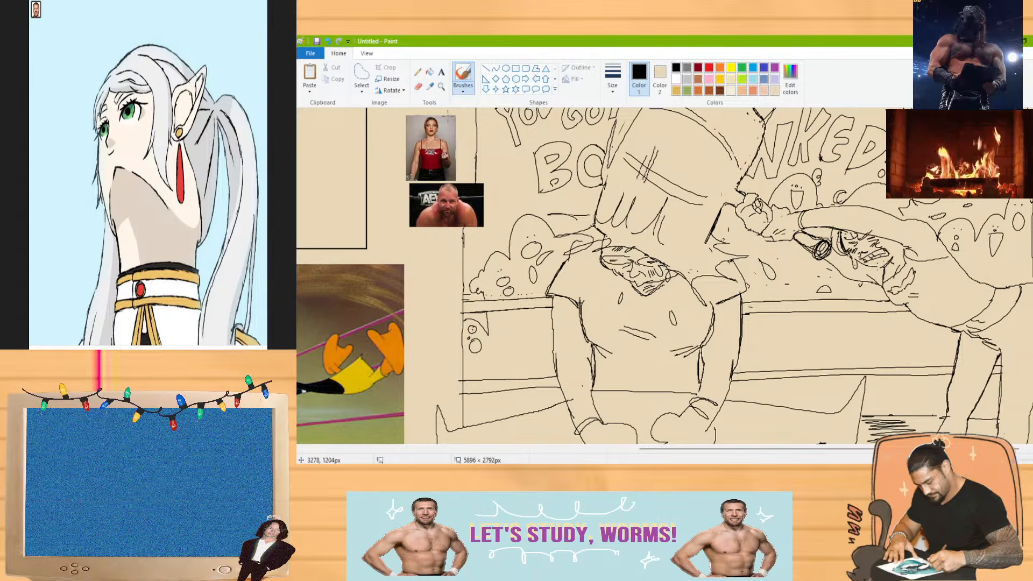
Try to fill the background wall behind the figures with brown
{"action": "scroll", "coordinate": [966, 369], "scroll_direction": "down", "scroll_amount": 2}
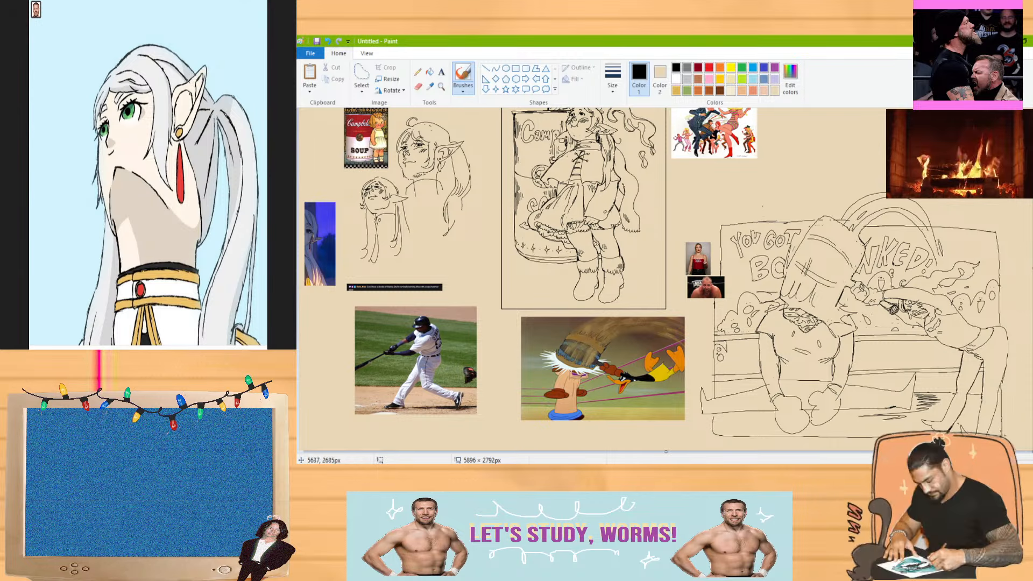
{"action": "left_click", "coordinate": [720, 90]}
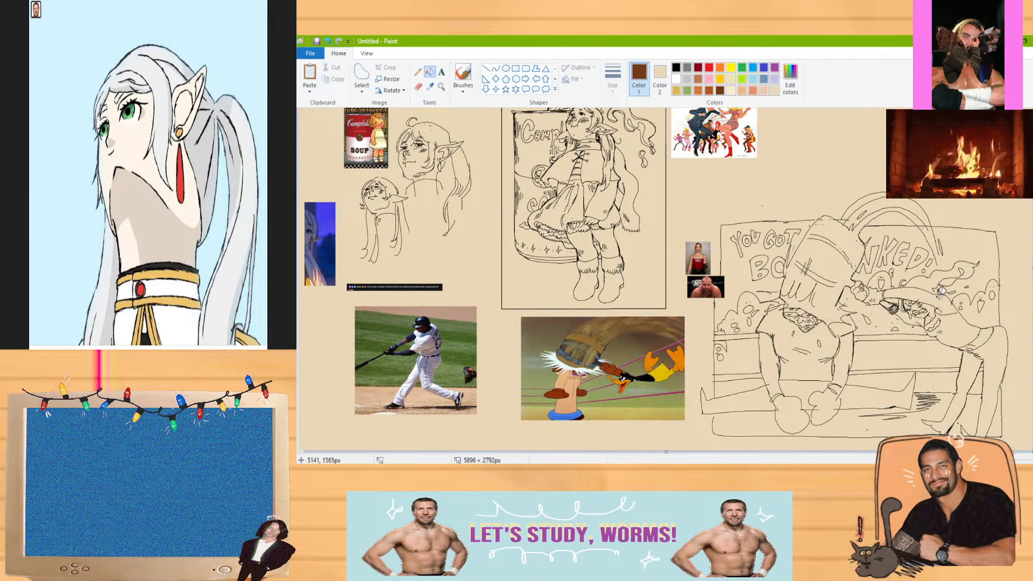
{"action": "left_click", "coordinate": [983, 320]}
{"action": "key", "text": "ctrl+z"}
{"action": "left_click", "coordinate": [983, 255]}
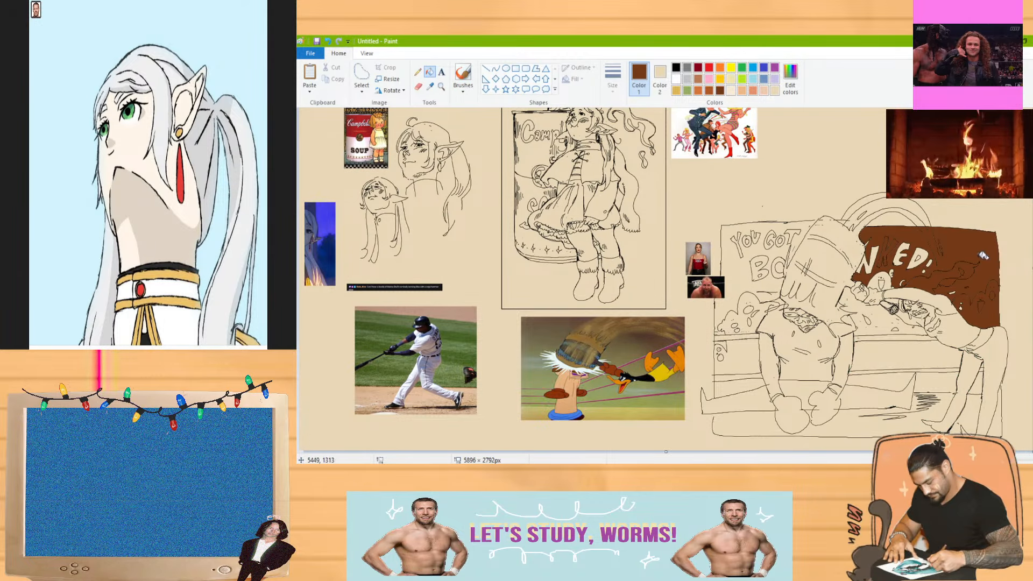
{"action": "key", "text": "ctrl+z"}
{"action": "scroll", "coordinate": [664, 278], "scroll_direction": "up", "scroll_amount": 1}
{"action": "left_click_drag", "start_coordinate": [484, 449], "coordinate": [775, 449]}
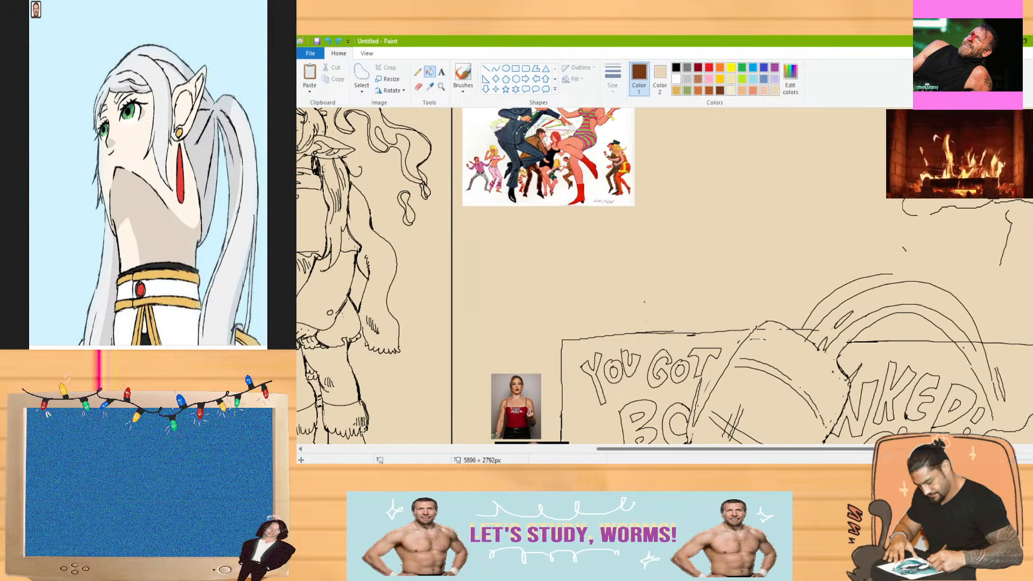
{"action": "scroll", "coordinate": [613, 184], "scroll_direction": "down", "scroll_amount": 5}
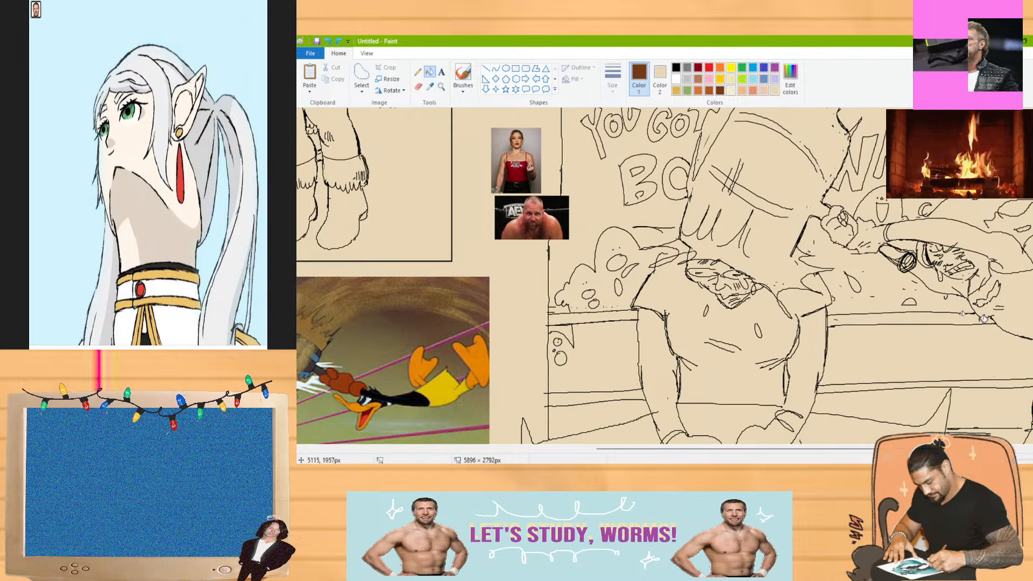
{"action": "left_click", "coordinate": [614, 184]}
{"action": "key", "text": "ctrl+z"}
Switch back to the brush with black as the drawing colour for work on the seated figure
{"action": "left_click", "coordinate": [463, 75]}
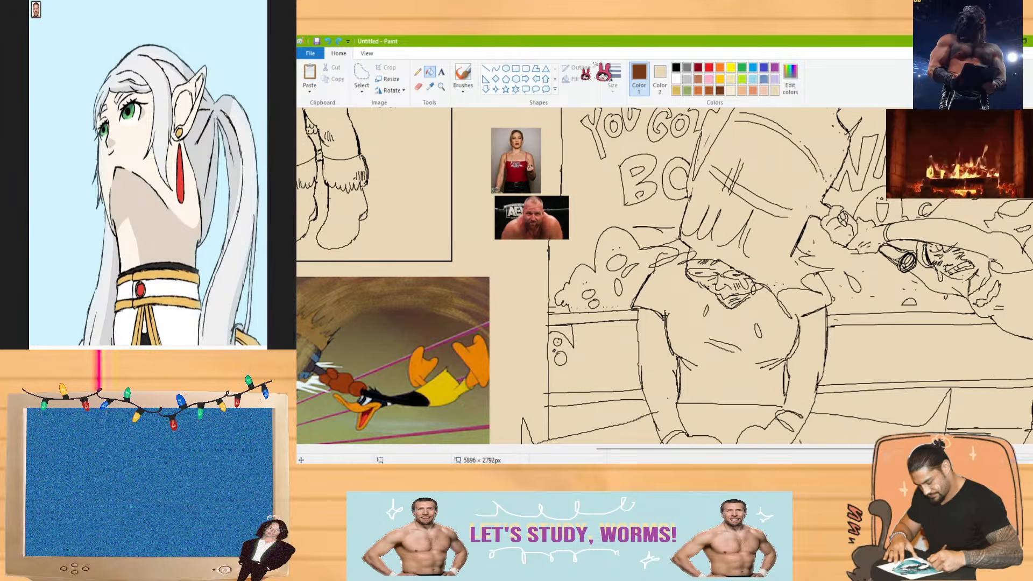
{"action": "left_click", "coordinate": [676, 67]}
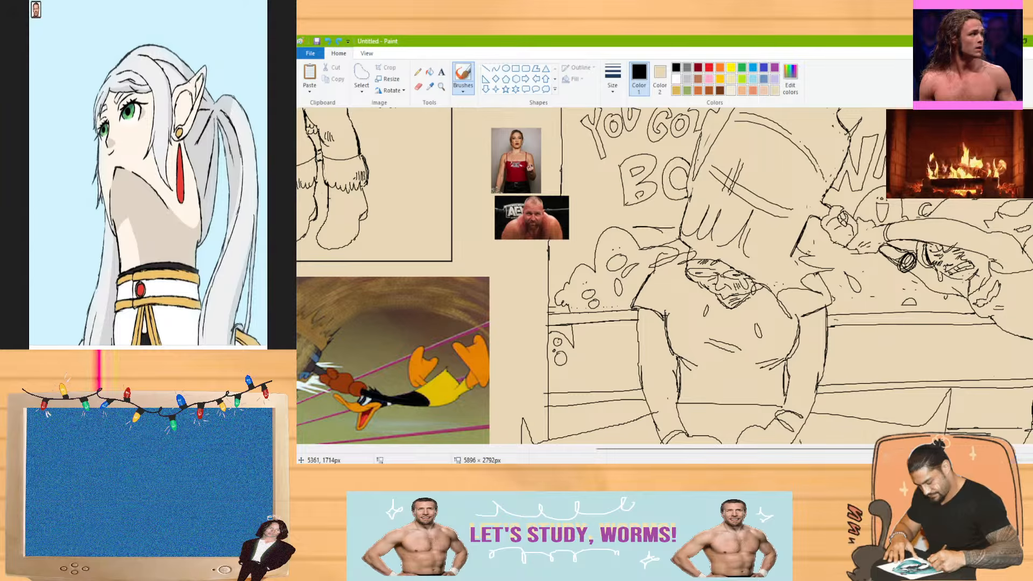
{"action": "scroll", "coordinate": [665, 276], "scroll_direction": "down", "scroll_amount": 2}
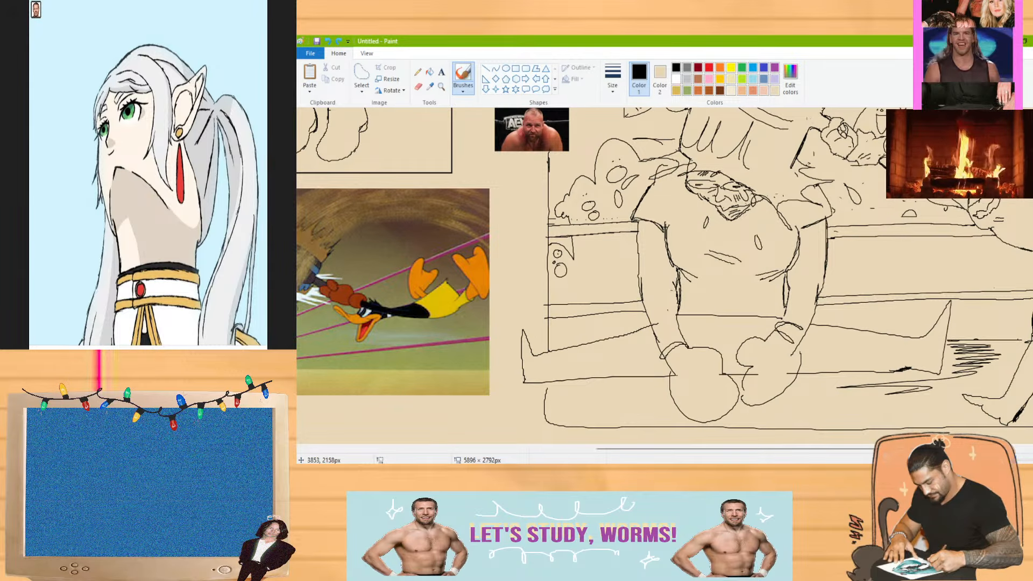
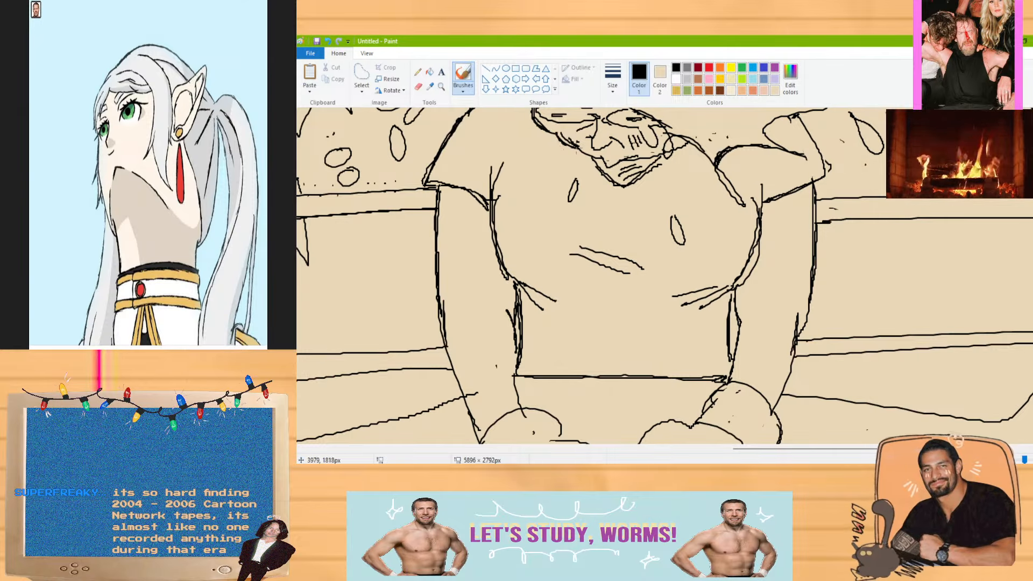
Fill the seated figure's T-shirt, including both sleeves, with pale cream
{"action": "left_click", "coordinate": [430, 71]}
{"action": "left_click", "coordinate": [728, 235]}
{"action": "key", "text": "ctrl+z"}
{"action": "left_click", "coordinate": [791, 78]}
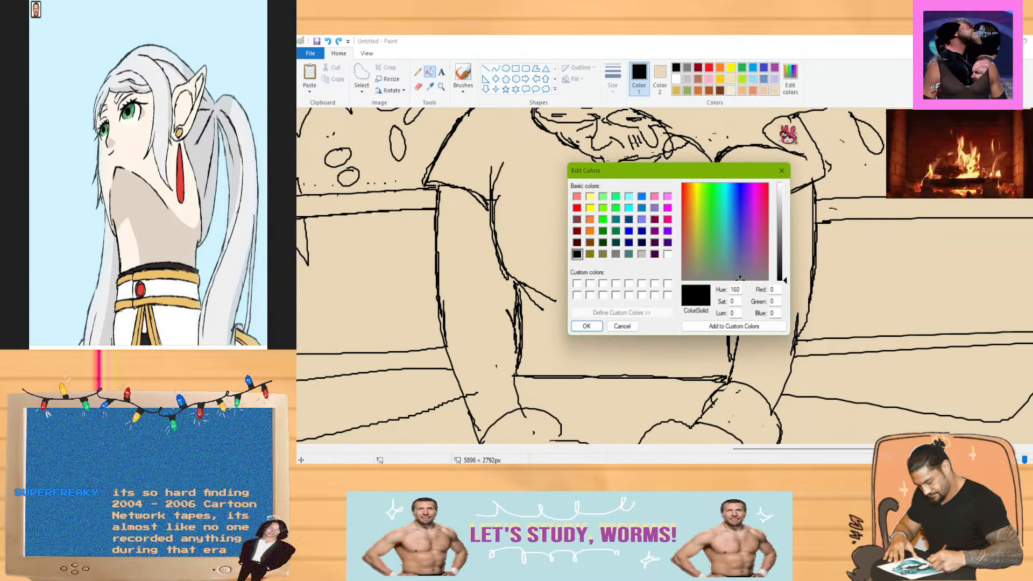
{"action": "left_click", "coordinate": [590, 325]}
{"action": "left_click", "coordinate": [754, 197]}
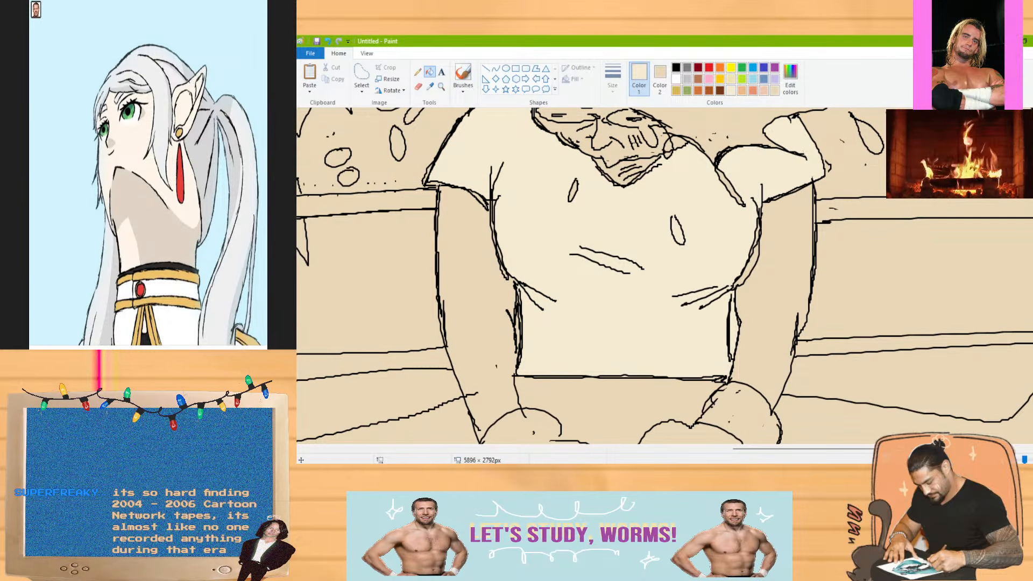
Fill the eyes on the seated figure's face with the same pale cream
{"action": "scroll", "coordinate": [664, 275], "scroll_direction": "up", "scroll_amount": 3}
{"action": "scroll", "coordinate": [664, 275], "scroll_direction": "down", "scroll_amount": 3}
{"action": "scroll", "coordinate": [664, 275], "scroll_direction": "up", "scroll_amount": 1}
{"action": "scroll", "coordinate": [664, 276], "scroll_direction": "down", "scroll_amount": 2}
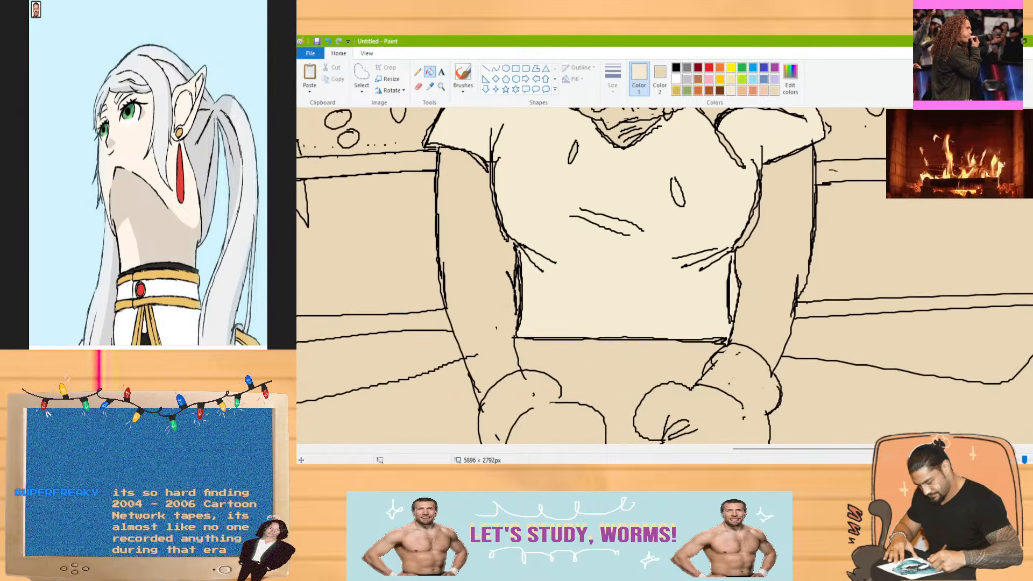
{"action": "scroll", "coordinate": [665, 276], "scroll_direction": "up", "scroll_amount": 5}
{"action": "left_click", "coordinate": [466, 80]}
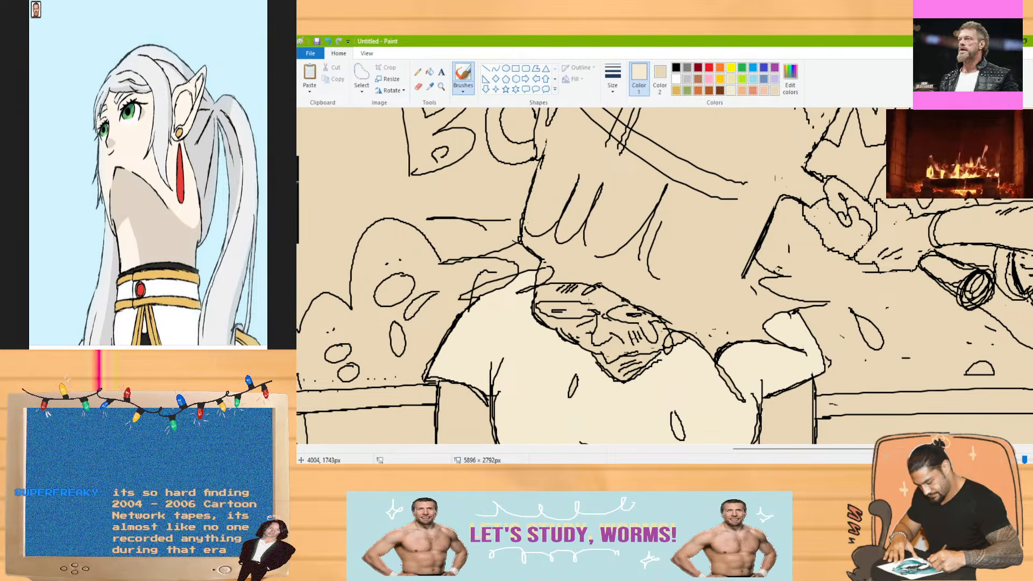
{"action": "left_click", "coordinate": [429, 72]}
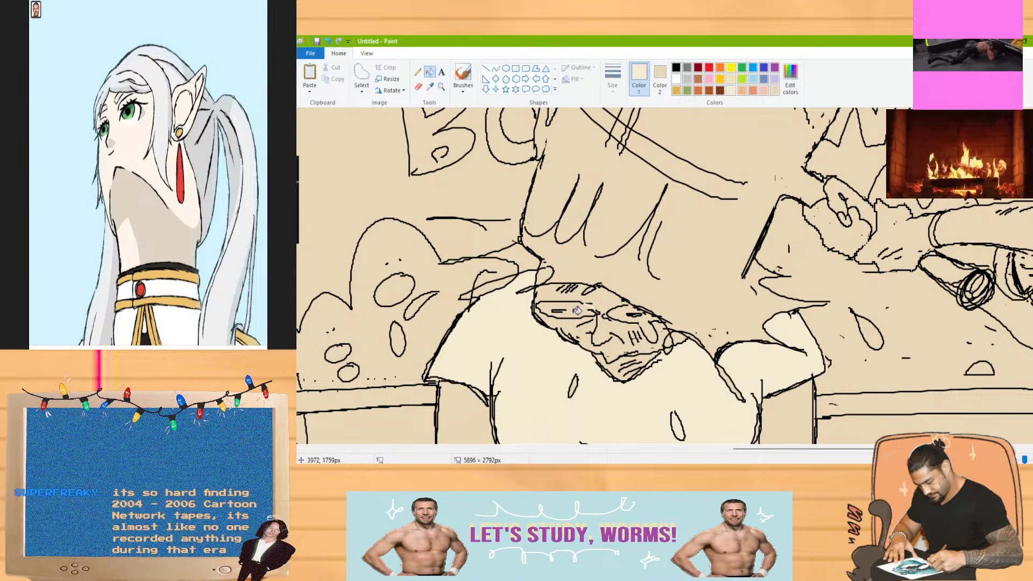
{"action": "key", "text": "b"}
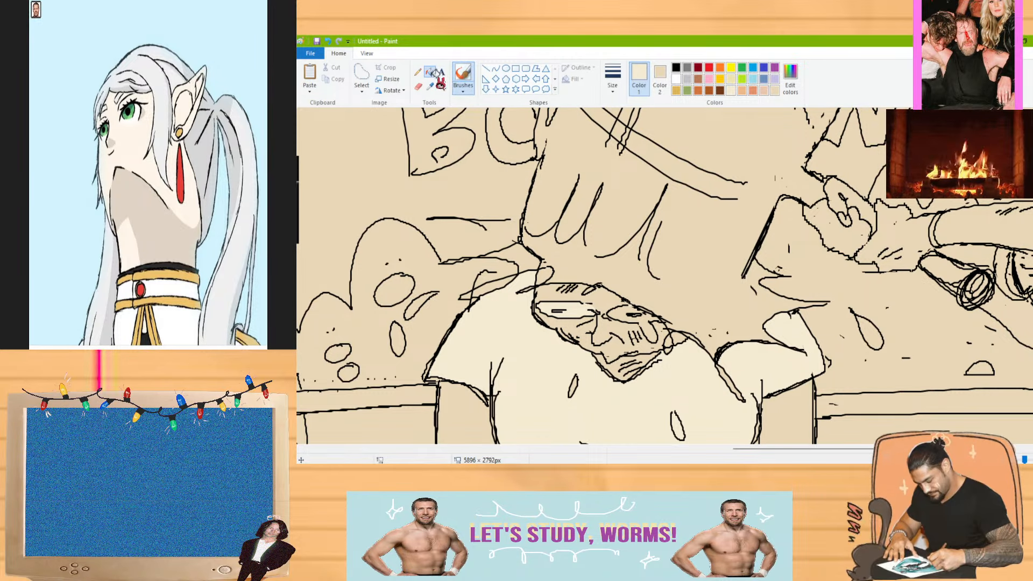
{"action": "key", "text": "g"}
Try filling the seated figure's trousers with black and a boxing glove with light orange
{"action": "scroll", "coordinate": [961, 354], "scroll_direction": "down", "scroll_amount": 3}
{"action": "left_click", "coordinate": [676, 67]}
{"action": "key", "text": "b"}
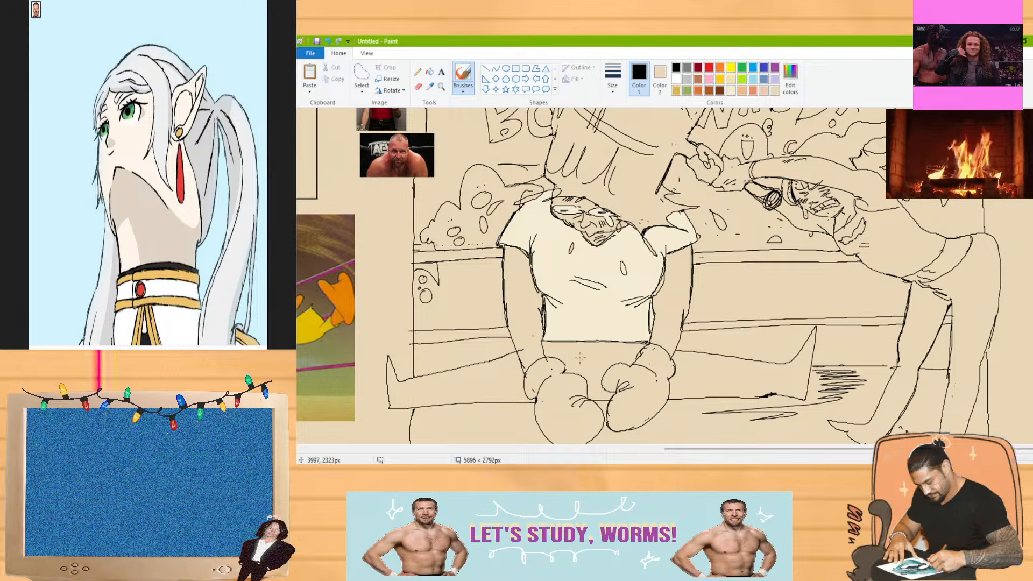
{"action": "key", "text": "g"}
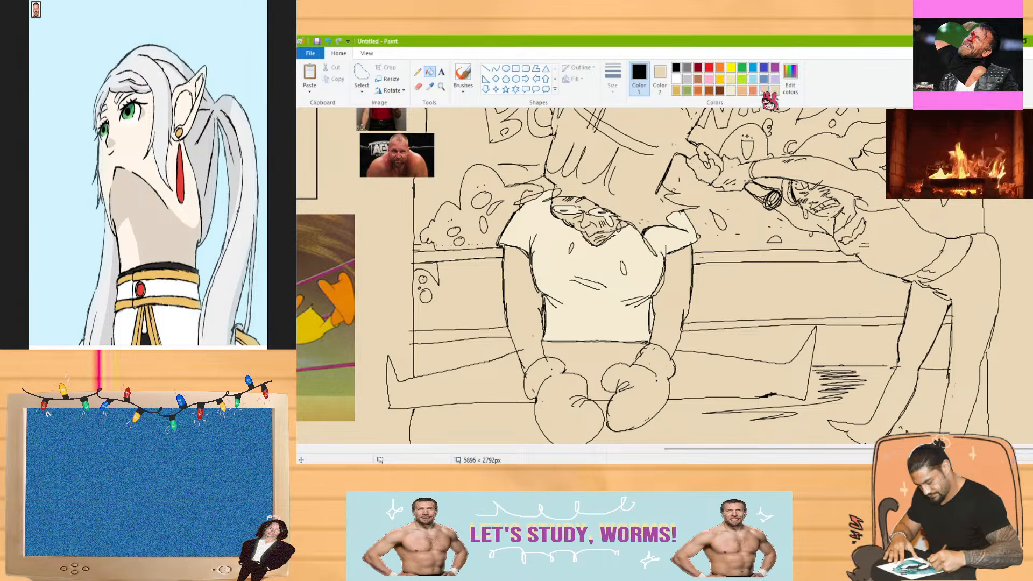
{"action": "left_click", "coordinate": [584, 360]}
{"action": "key", "text": "ctrl+z"}
{"action": "left_click", "coordinate": [743, 89]}
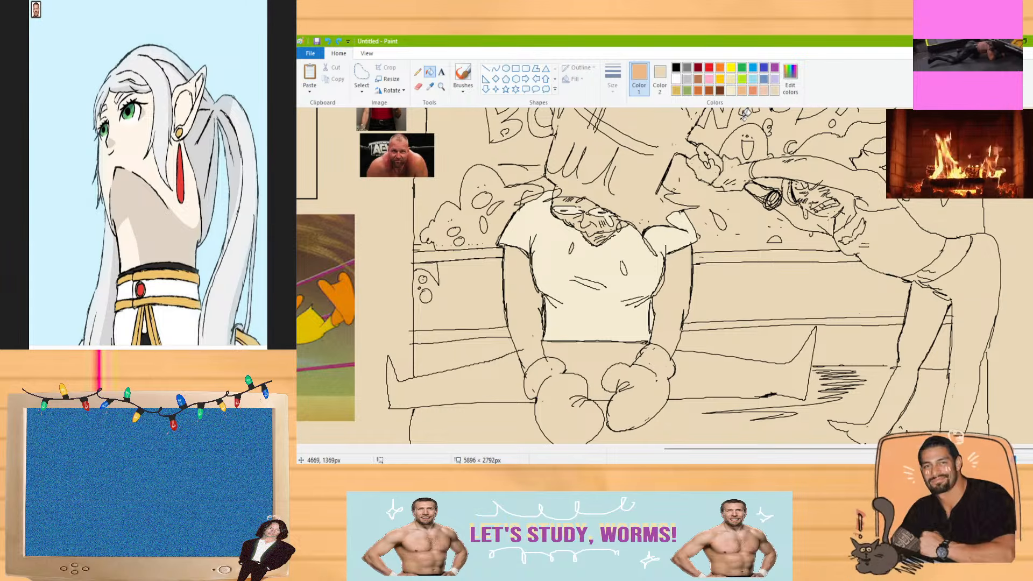
{"action": "left_click", "coordinate": [571, 388]}
{"action": "key", "text": "ctrl+z"}
Mix a custom dusty pink (red 224, green 167, blue 150) and fill both of the seated figure's boxing gloves with it
{"action": "left_click", "coordinate": [790, 81]}
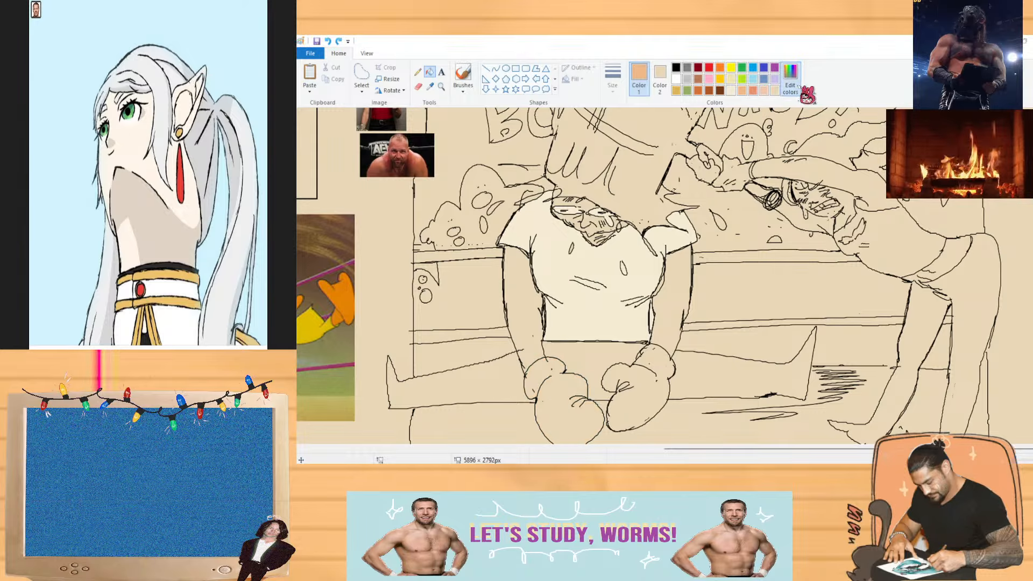
{"action": "left_click", "coordinate": [691, 215]}
{"action": "left_click", "coordinate": [696, 232]}
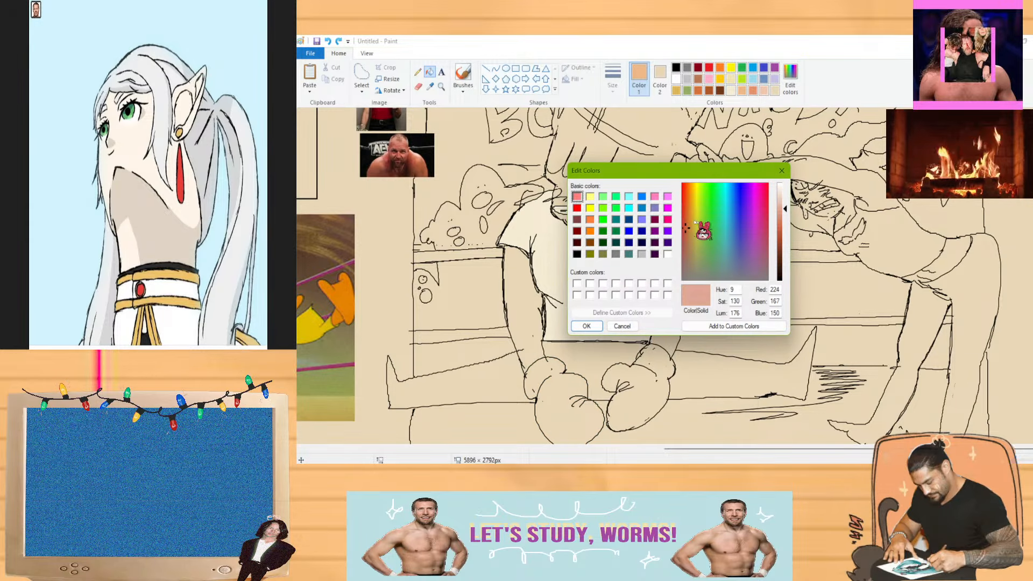
{"action": "left_click", "coordinate": [586, 326]}
{"action": "left_click", "coordinate": [568, 393]}
{"action": "left_click", "coordinate": [640, 382]}
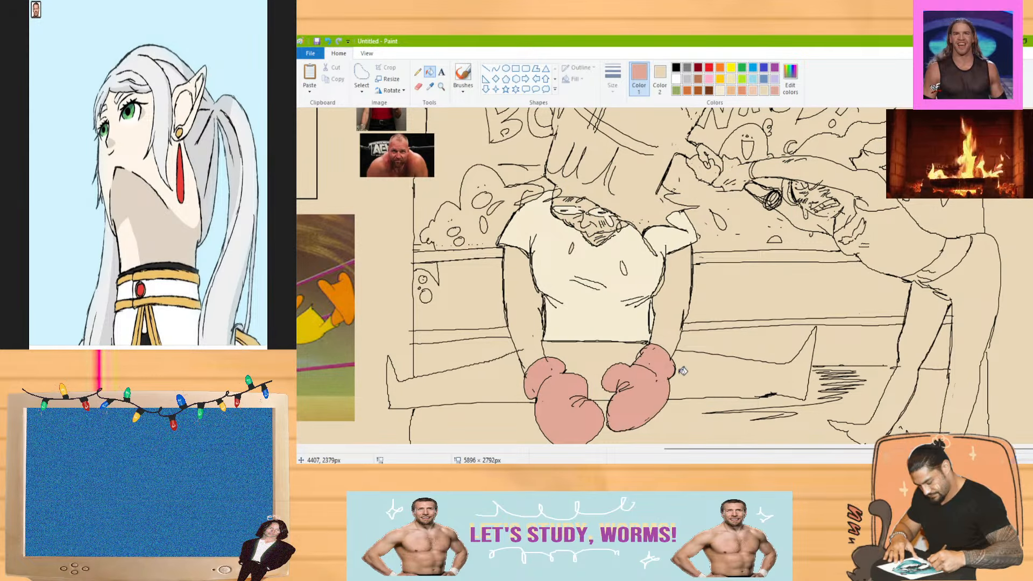
Fill the seated figure's outstretched legs and lap with olive green
{"action": "left_click", "coordinate": [676, 90]}
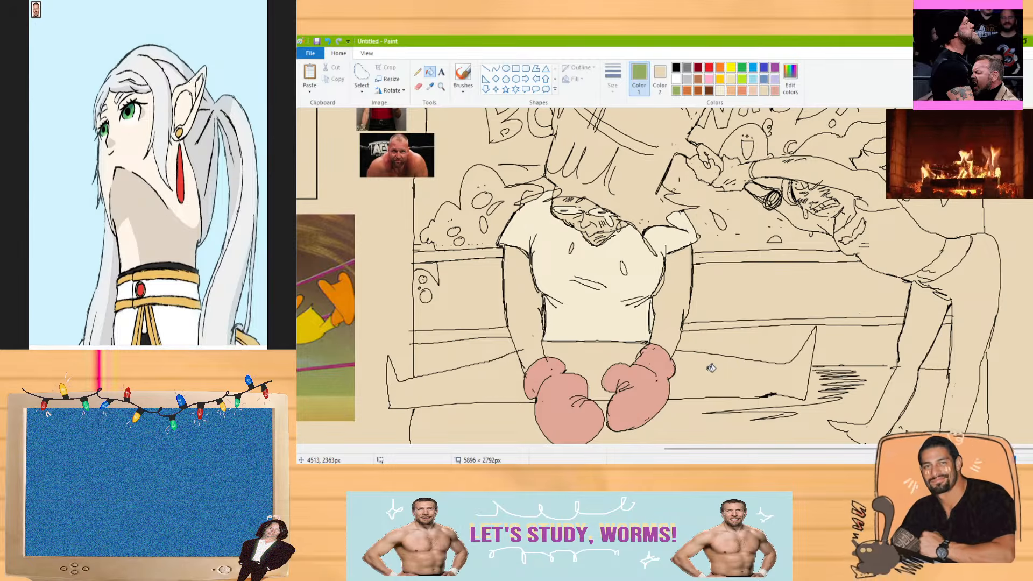
{"action": "left_click", "coordinate": [731, 353]}
{"action": "left_click", "coordinate": [569, 358]}
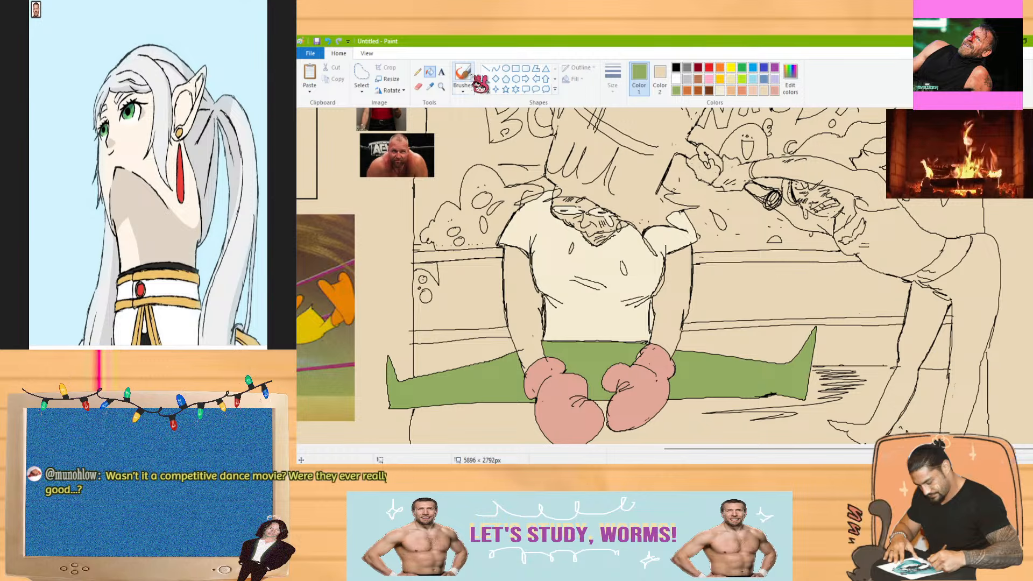
Clean up the black sketch strokes around the standing figure's waist and upper legs
{"action": "left_click", "coordinate": [464, 76]}
{"action": "left_click", "coordinate": [676, 66]}
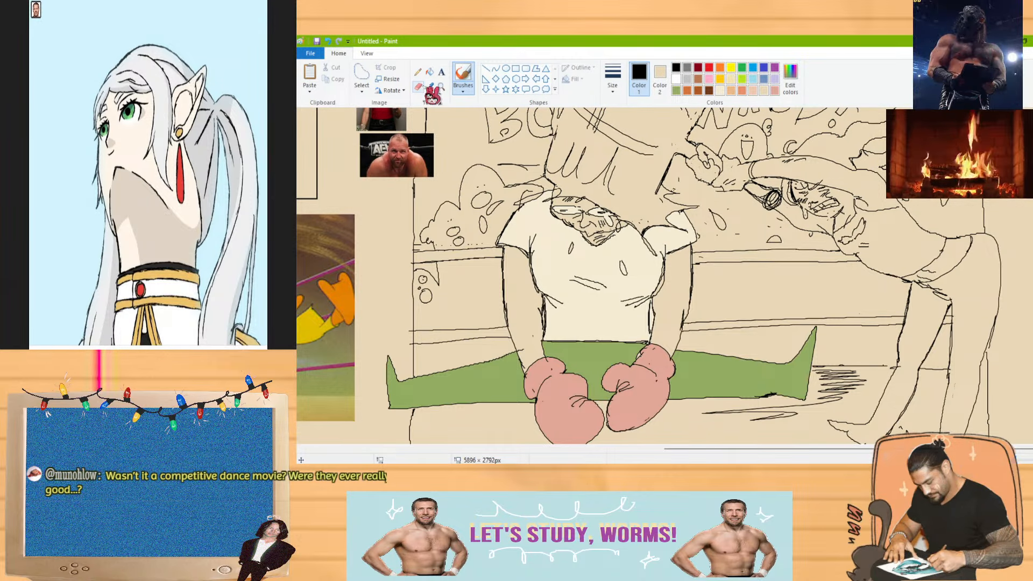
Try to fill the standing figure's trousers with the same olive green
{"action": "left_click", "coordinate": [430, 71]}
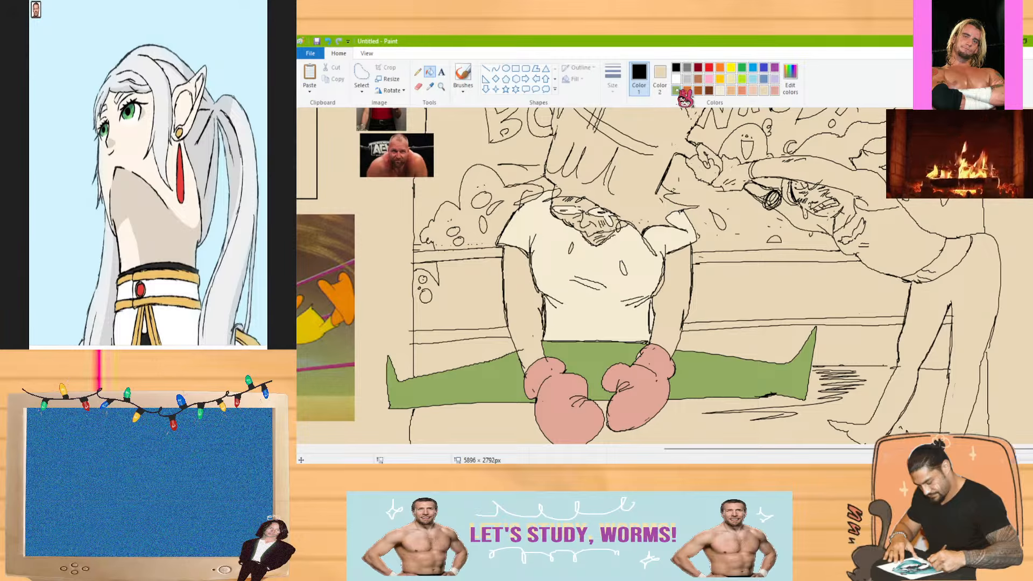
{"action": "left_click", "coordinate": [676, 91]}
{"action": "left_click", "coordinate": [990, 284]}
{"action": "key", "text": "ctrl+z"}
{"action": "left_click", "coordinate": [463, 73]}
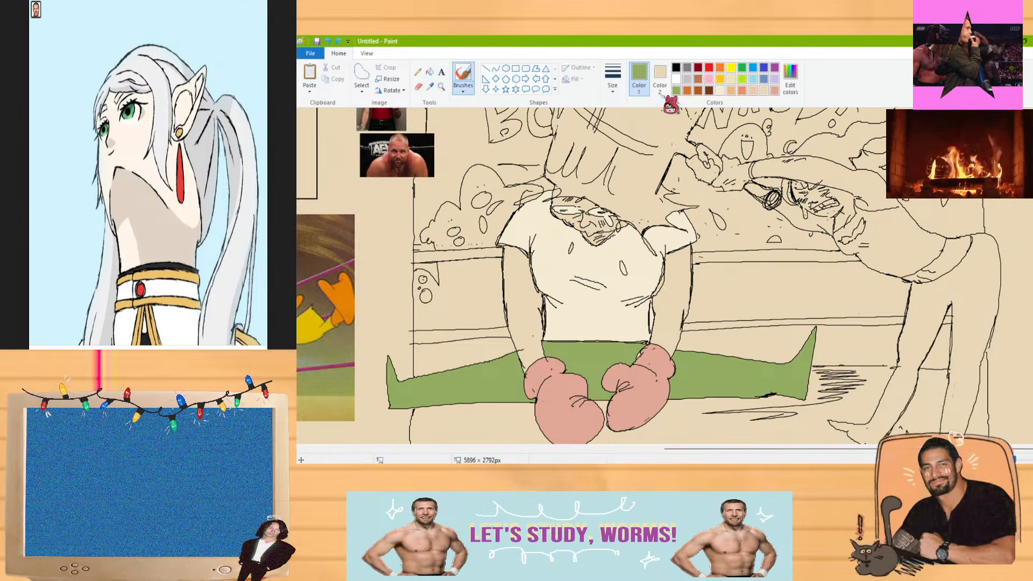
Touch up the black outline of the standing figure's trousers and fill them with the olive green of the seated figure's legs
{"action": "left_click", "coordinate": [677, 68]}
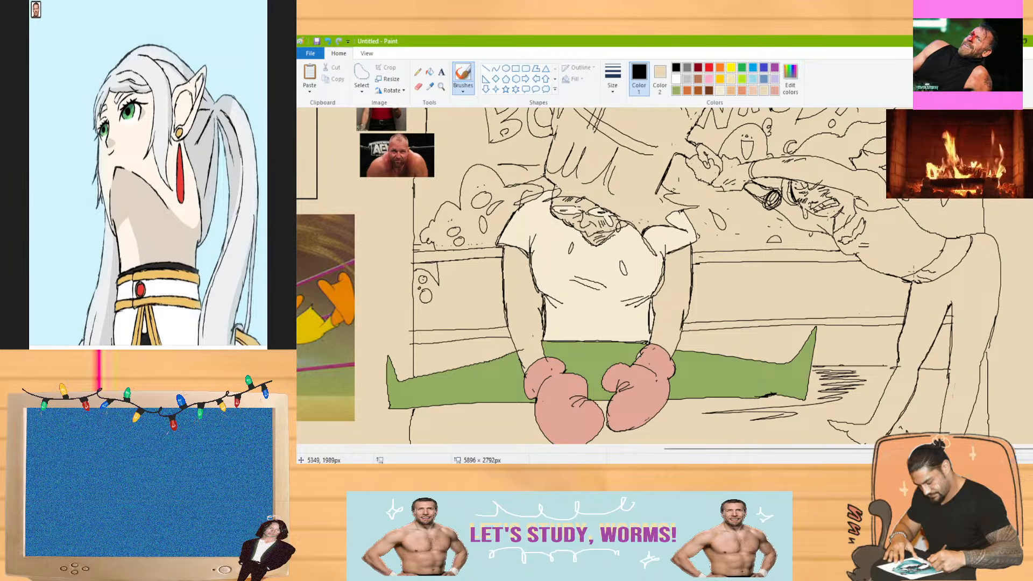
{"action": "left_click", "coordinate": [430, 72]}
{"action": "left_click", "coordinate": [973, 266]}
{"action": "key", "text": "ctrl+z"}
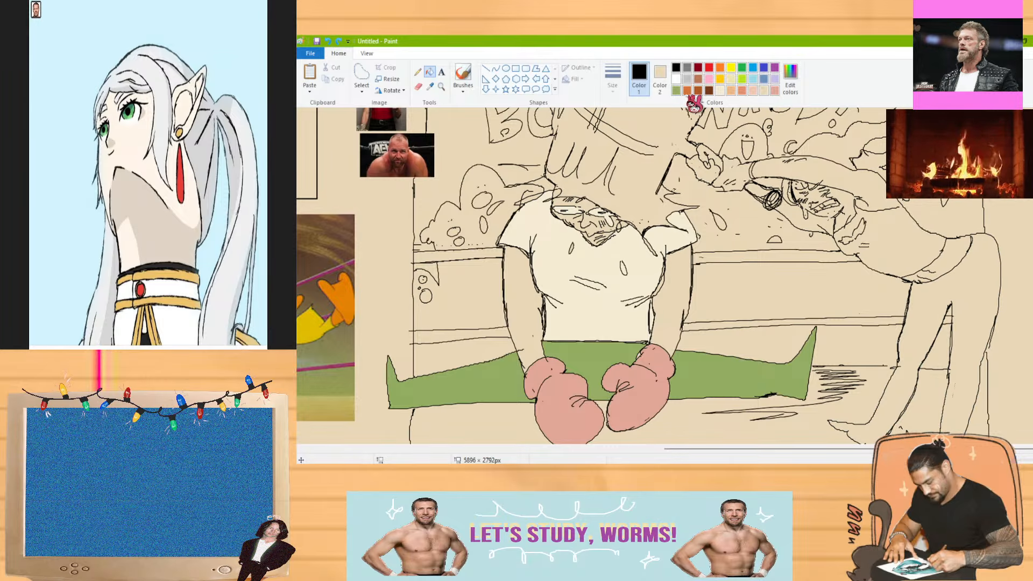
{"action": "left_click", "coordinate": [677, 90]}
{"action": "left_click", "coordinate": [983, 297]}
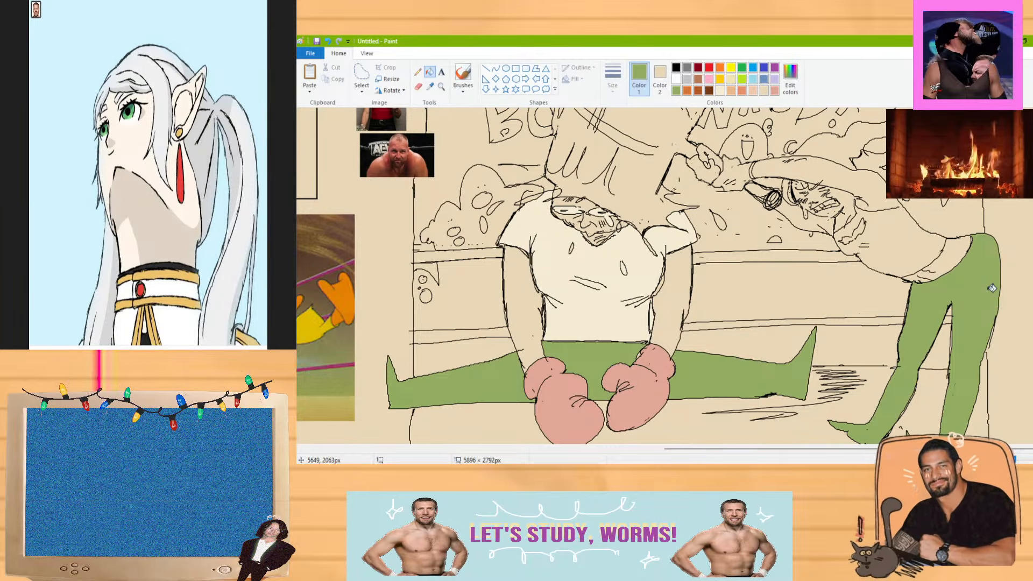
Mix a custom khaki and recolour the standing figure's trousers with it
{"action": "left_click", "coordinate": [790, 78]}
{"action": "left_click_drag", "start_coordinate": [700, 250], "coordinate": [694, 251]}
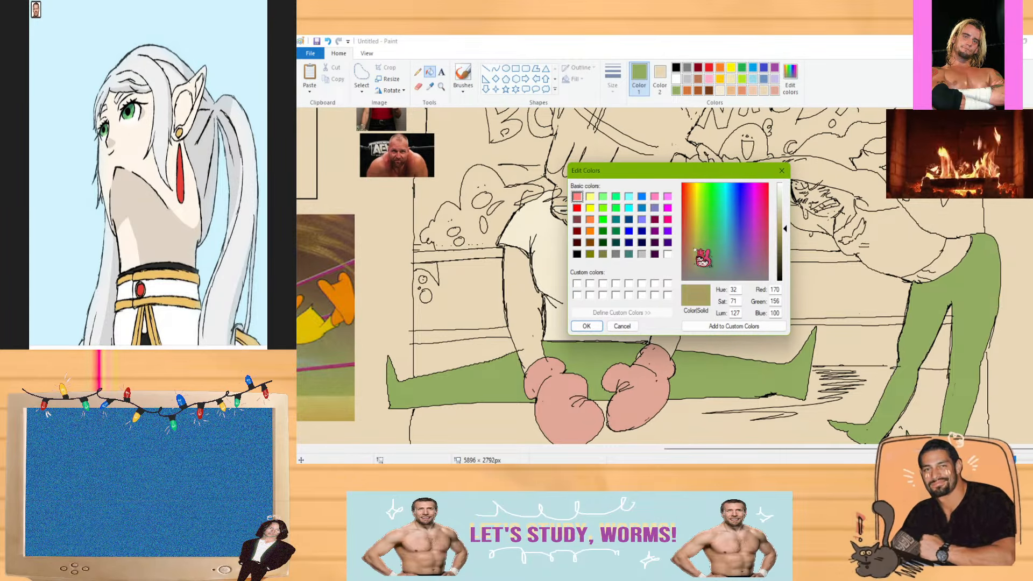
{"action": "left_click", "coordinate": [592, 326]}
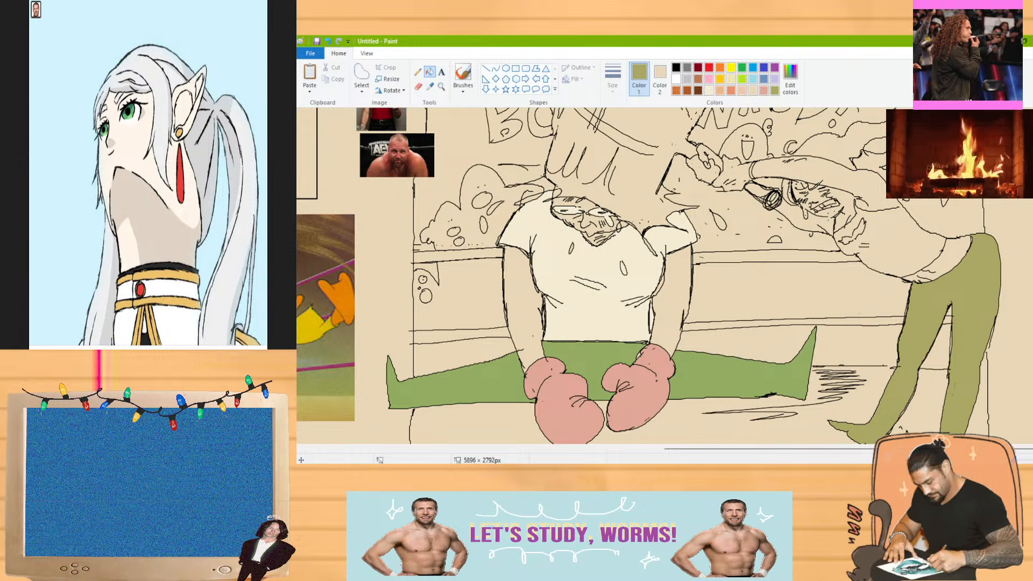
Touch up the black outlines of the standing figure's upper body and fill the top with rust orange
{"action": "scroll", "coordinate": [665, 276], "scroll_direction": "down", "scroll_amount": 1}
{"action": "scroll", "coordinate": [664, 275], "scroll_direction": "up", "scroll_amount": 4}
{"action": "scroll", "coordinate": [664, 275], "scroll_direction": "down", "scroll_amount": 4}
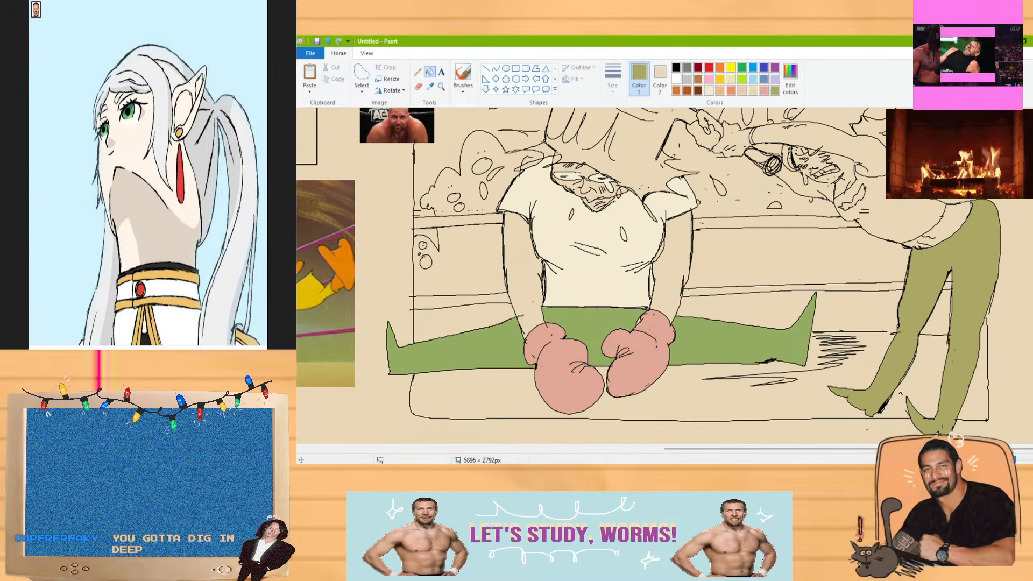
{"action": "scroll", "coordinate": [664, 276], "scroll_direction": "up", "scroll_amount": 1}
{"action": "left_click", "coordinate": [468, 81]}
{"action": "left_click", "coordinate": [677, 67]}
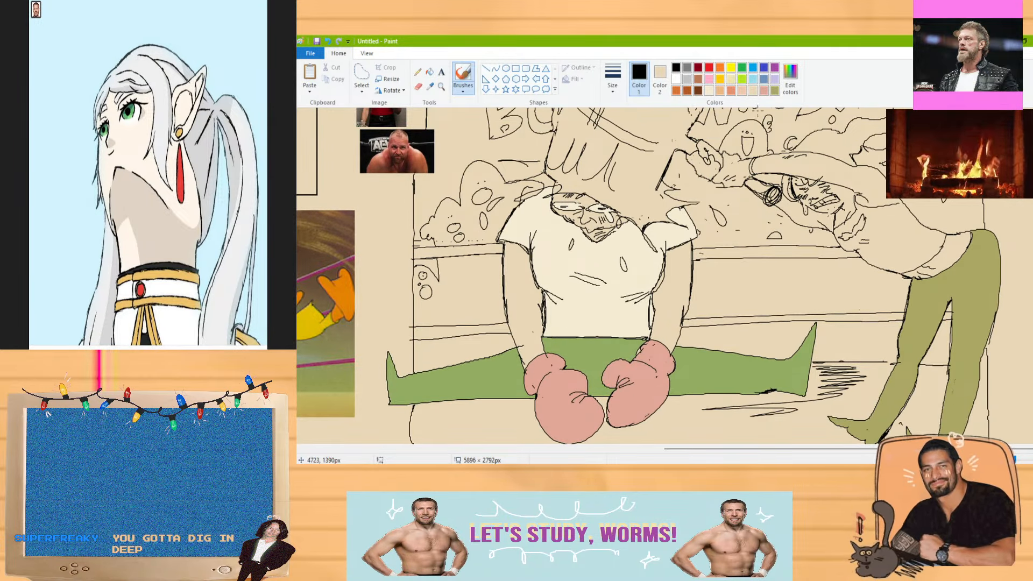
{"action": "scroll", "coordinate": [752, 303], "scroll_direction": "up", "scroll_amount": 4}
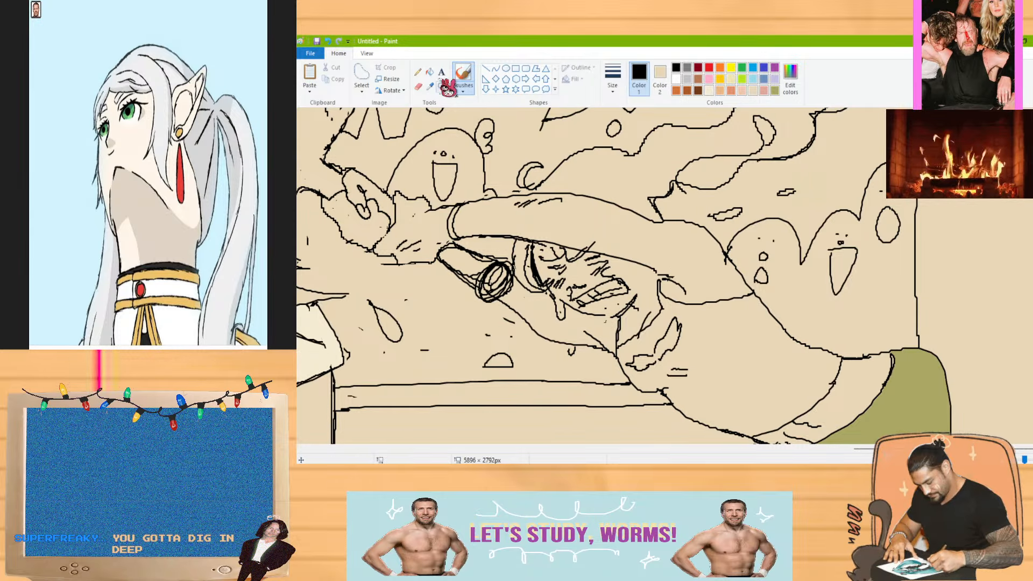
{"action": "left_click", "coordinate": [676, 91]}
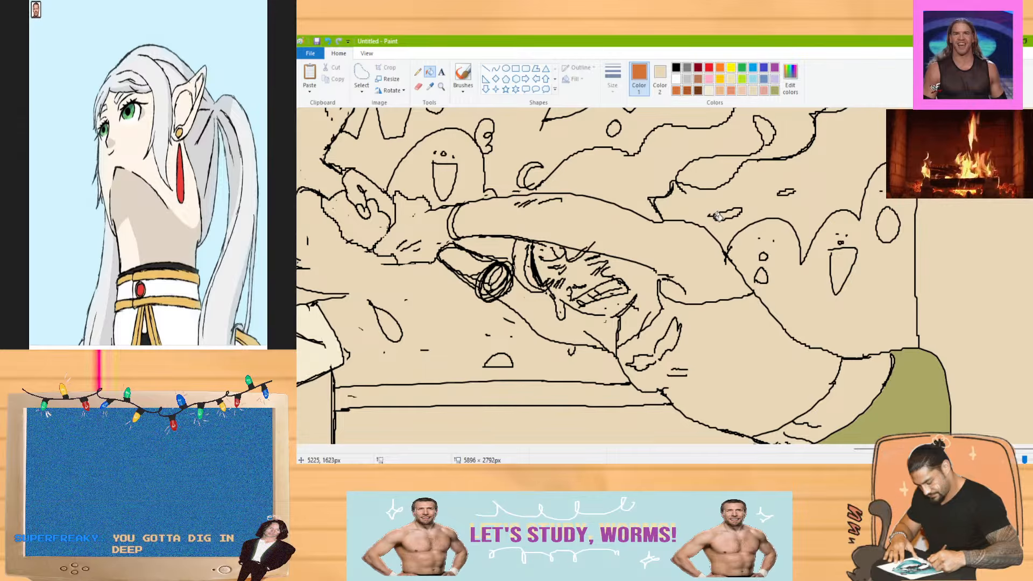
{"action": "left_click", "coordinate": [764, 334]}
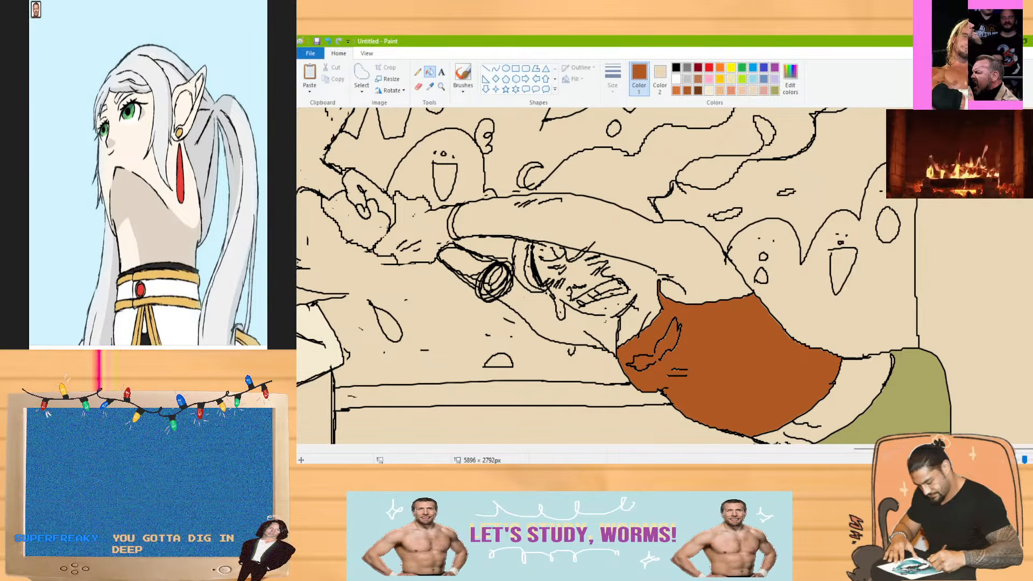
Try to fill the standing figure's raised arm with the same rust orange
{"action": "mouse_move", "coordinate": [1032, 304]}
{"action": "left_mouse_down"}
{"action": "mouse_move", "coordinate": [1032, 387]}
{"action": "mouse_move", "coordinate": [1032, 322]}
{"action": "left_mouse_up"}
{"action": "left_click_drag", "start_coordinate": [893, 450], "coordinate": [782, 455]}
{"action": "left_click_drag", "start_coordinate": [1032, 323], "coordinate": [1032, 376]}
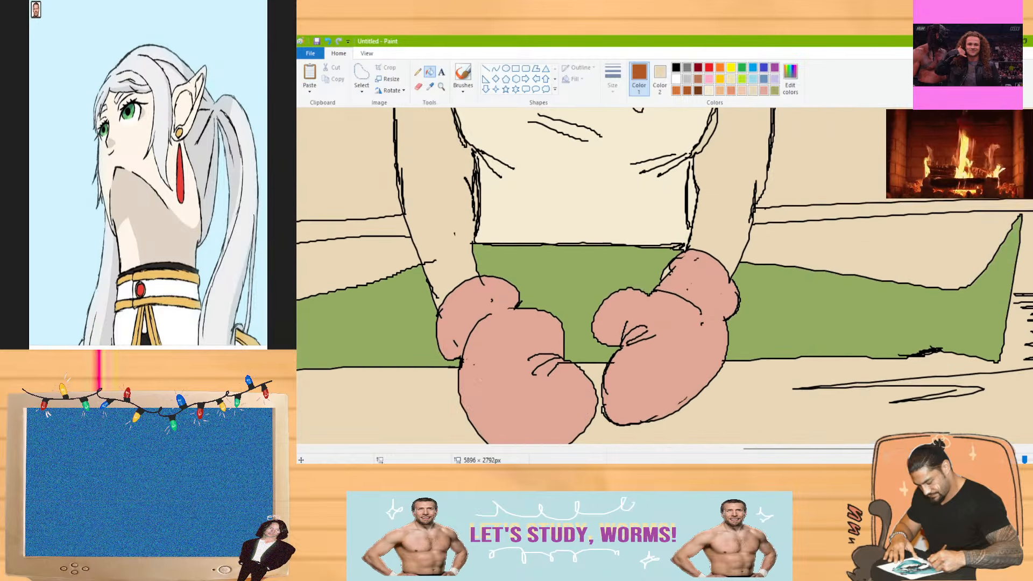
{"action": "scroll", "coordinate": [902, 407], "scroll_direction": "up", "scroll_amount": 10}
{"action": "scroll", "coordinate": [902, 407], "scroll_direction": "right", "scroll_amount": 5}
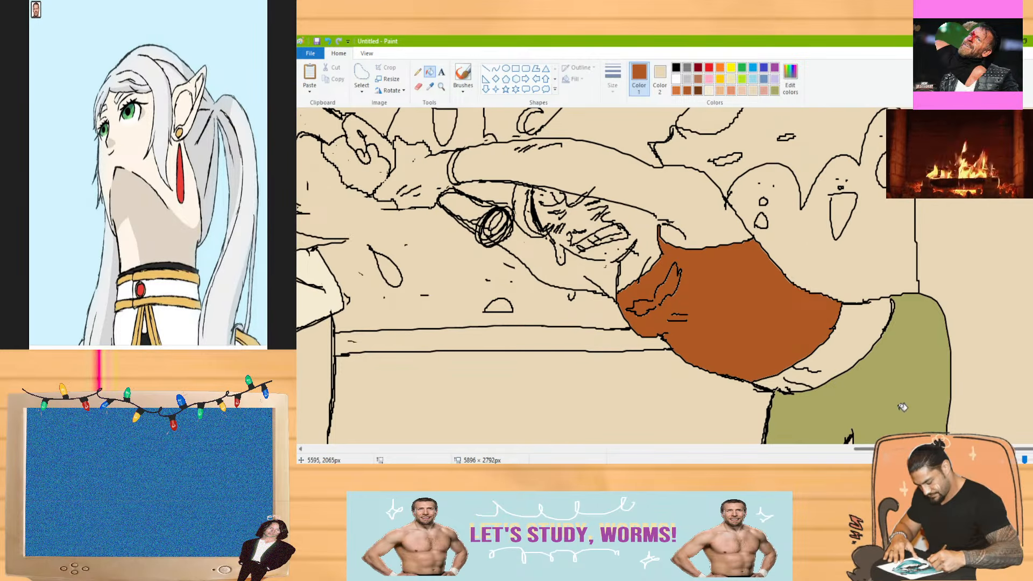
{"action": "left_click", "coordinate": [538, 164]}
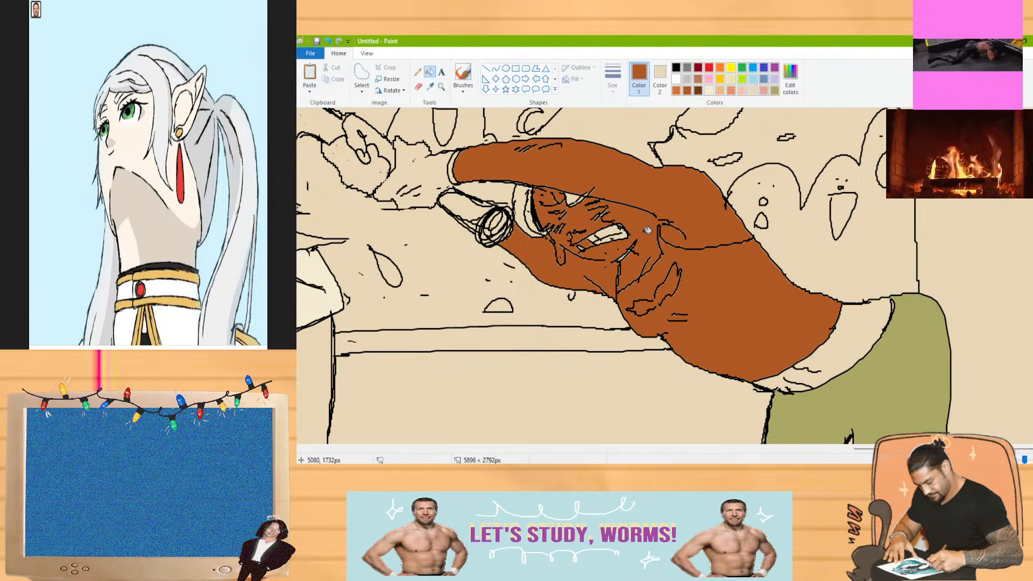
{"action": "key", "text": "ctrl+z"}
Touch up the outlines around the standing figure's raised arm and hand, and test a black fill on the arm
{"action": "left_click", "coordinate": [464, 75]}
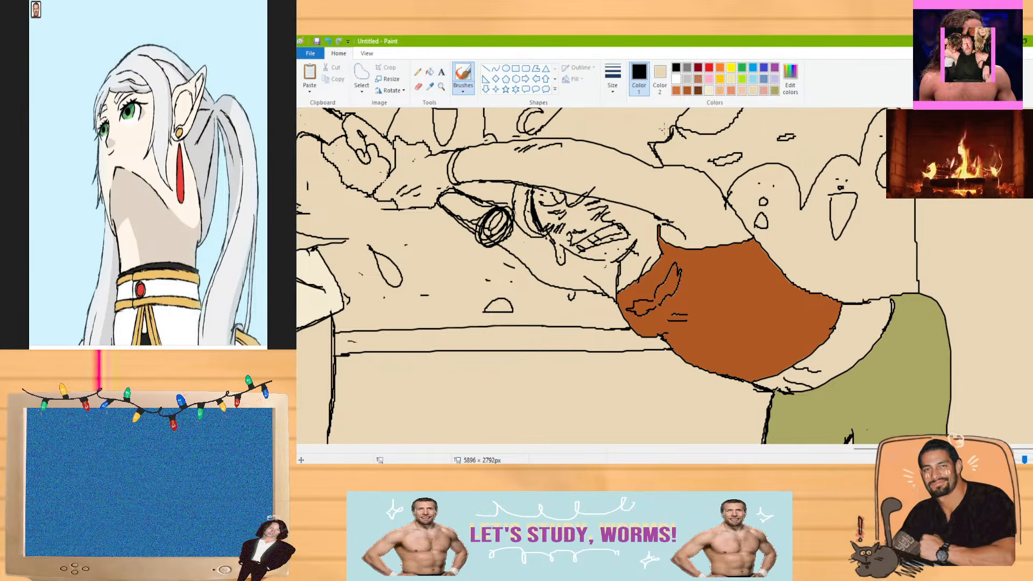
{"action": "left_click", "coordinate": [418, 87]}
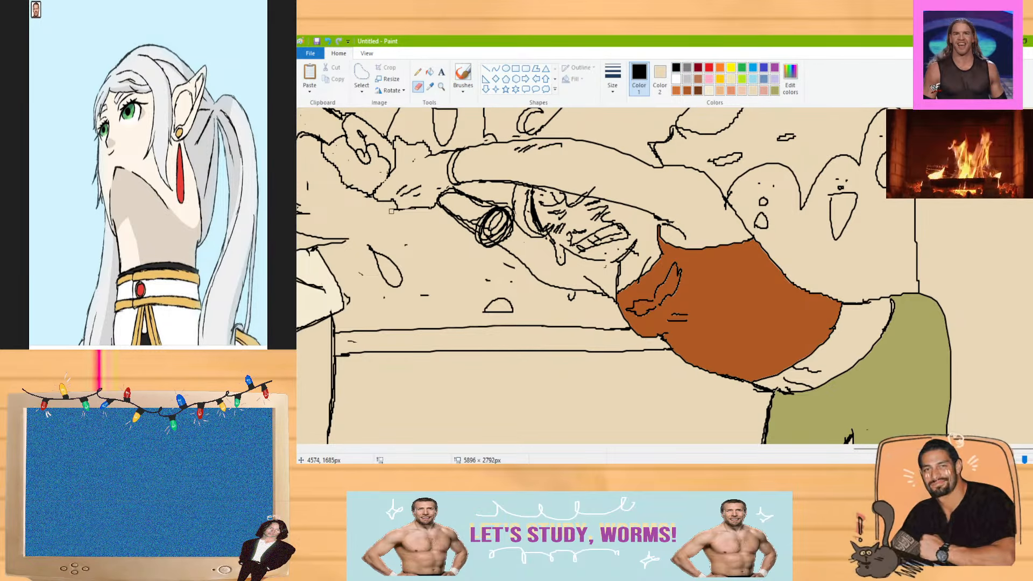
{"action": "left_click", "coordinate": [429, 71]}
{"action": "left_click", "coordinate": [554, 148]}
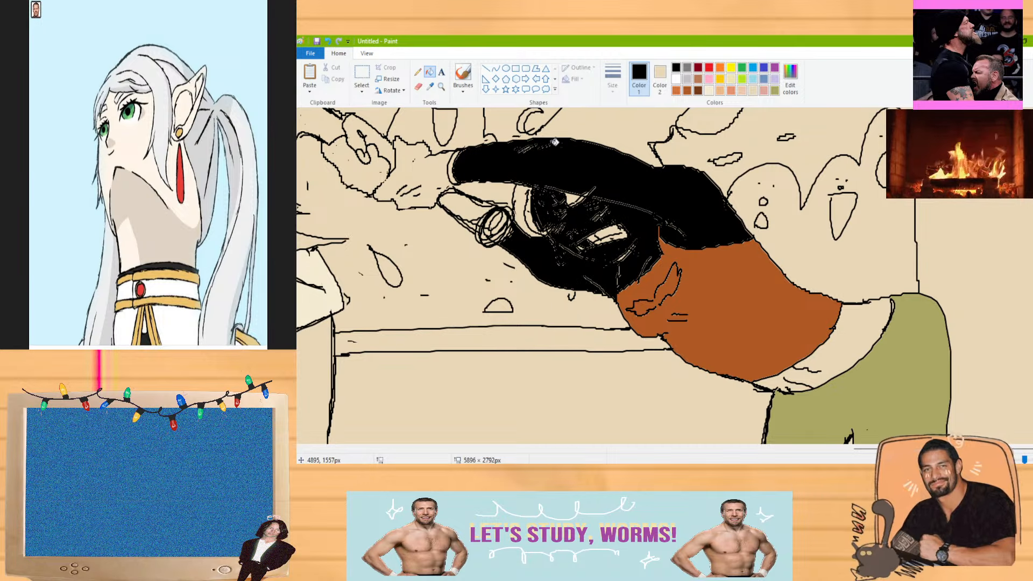
{"action": "scroll", "coordinate": [554, 156], "scroll_direction": "up", "scroll_amount": 1}
{"action": "scroll", "coordinate": [858, 272], "scroll_direction": "up", "scroll_amount": 1}
{"action": "key", "text": "ctrl+z"}
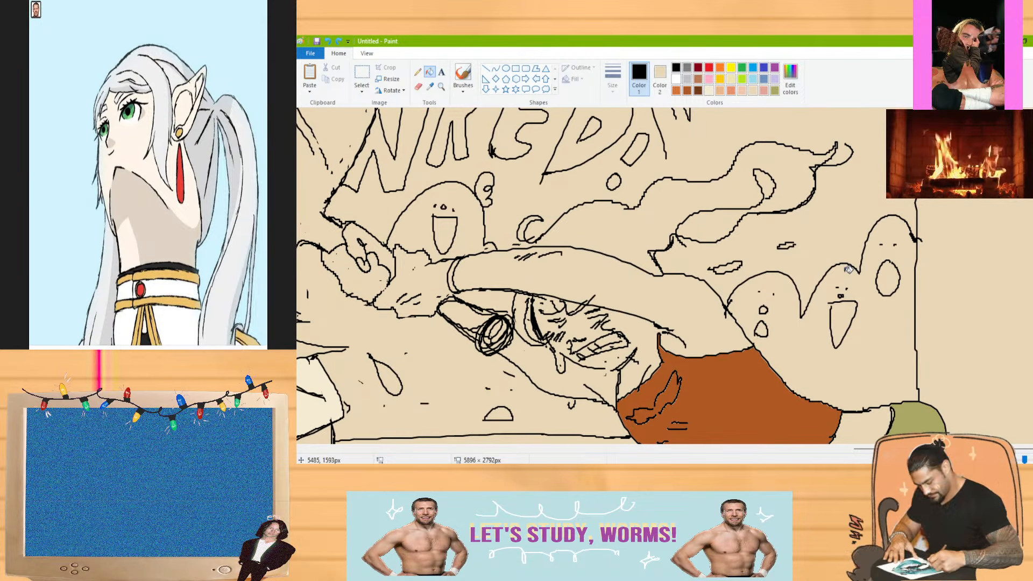
Mix a slightly darker custom beige and fill the standing figure's bare skin with it
{"action": "left_click", "coordinate": [789, 78]}
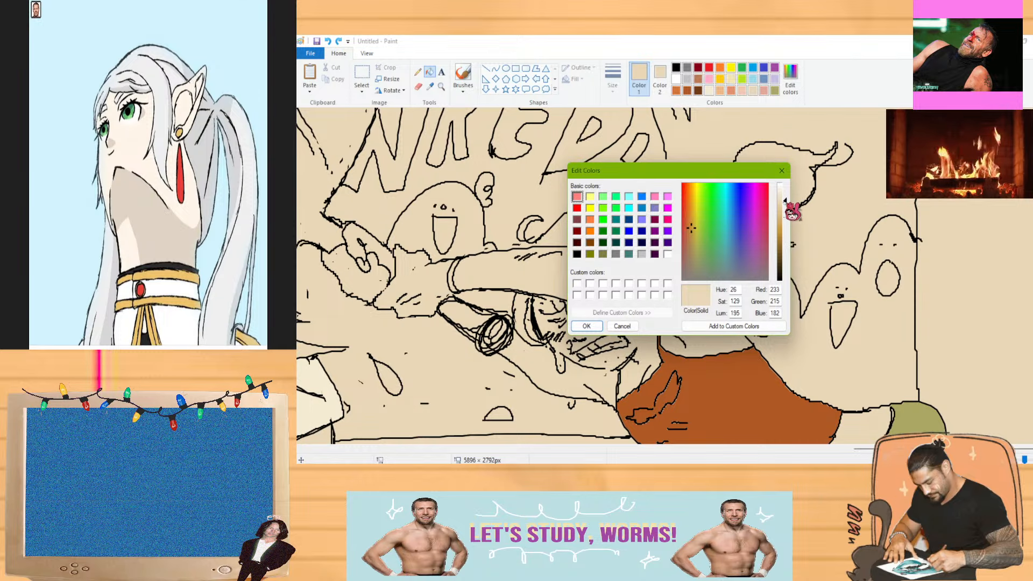
{"action": "left_click", "coordinate": [620, 326]}
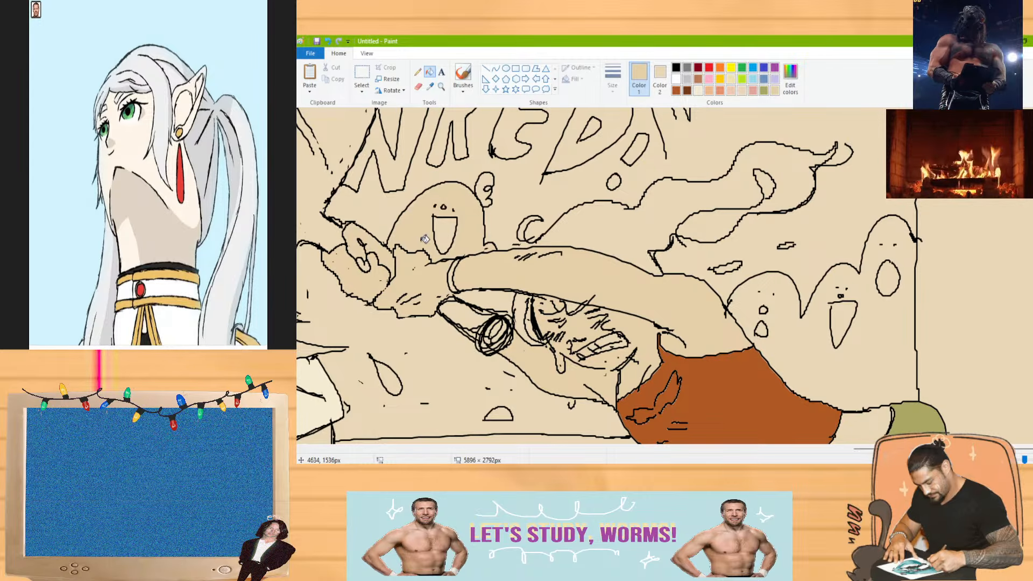
{"action": "scroll", "coordinate": [866, 325], "scroll_direction": "down", "scroll_amount": 3}
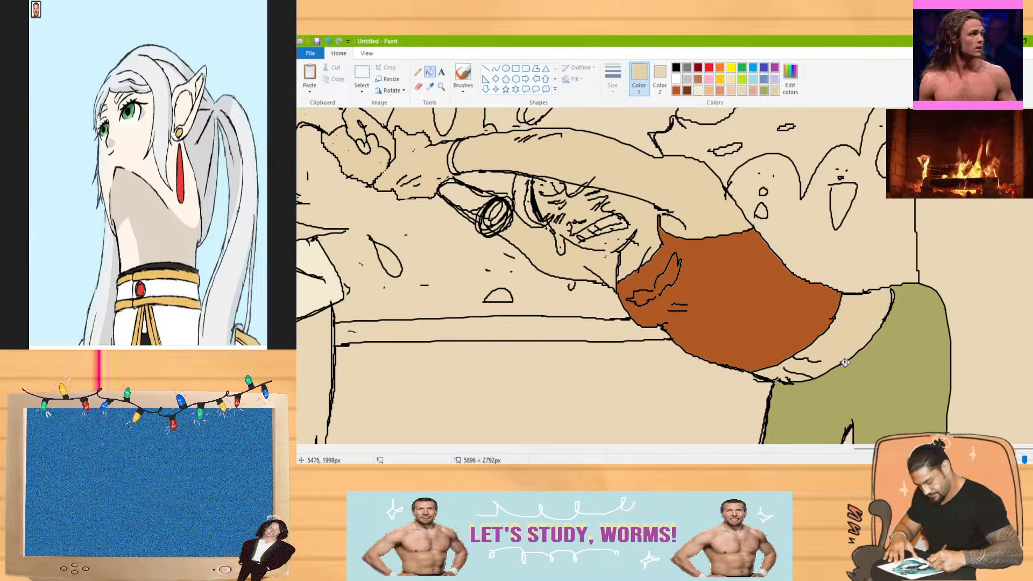
{"action": "scroll", "coordinate": [624, 276], "scroll_direction": "down", "scroll_amount": 6}
{"action": "scroll", "coordinate": [624, 275], "scroll_direction": "up", "scroll_amount": 9}
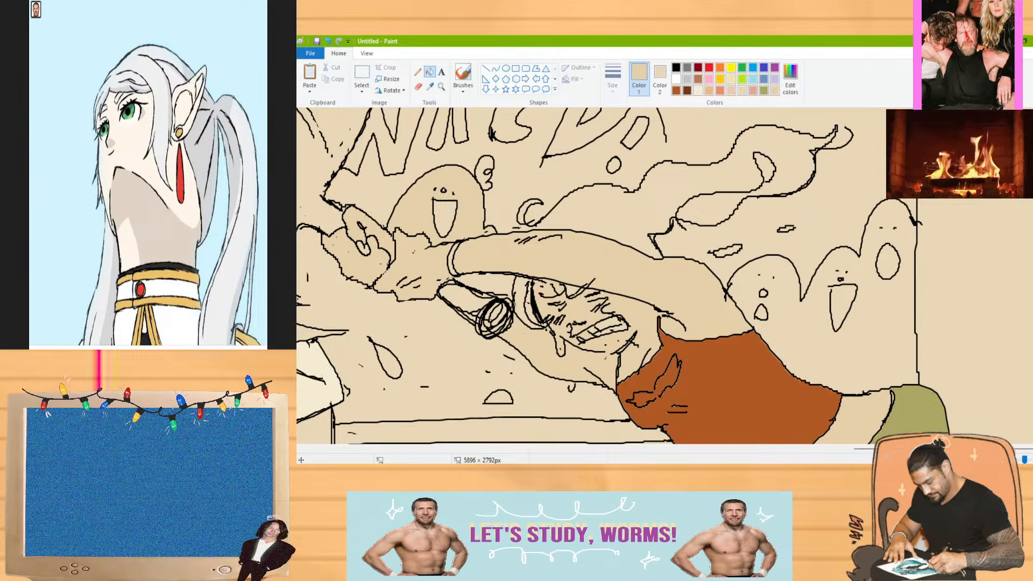
Touch up the standing figure's gritted teeth in black and fill them with pale cream
{"action": "left_click", "coordinate": [471, 77]}
{"action": "left_click", "coordinate": [677, 67]}
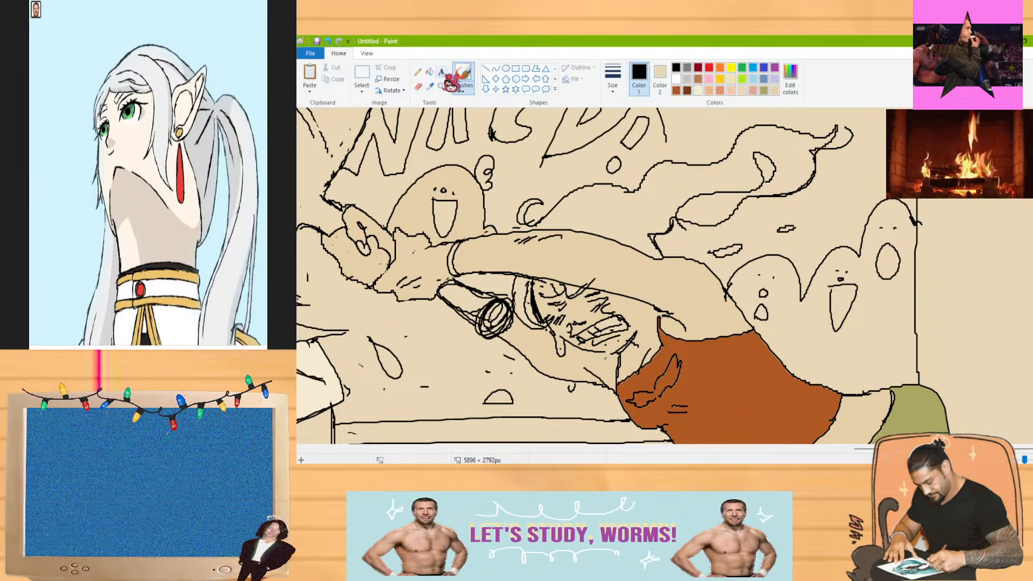
{"action": "left_click", "coordinate": [429, 72]}
{"action": "left_click", "coordinate": [697, 89]}
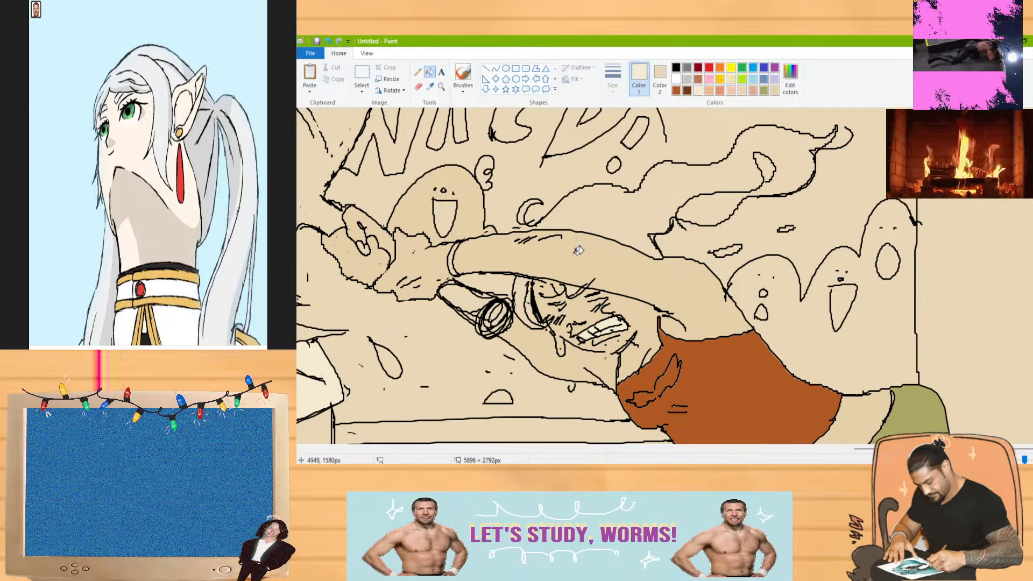
Mix a custom orange-brown and try to fill the standing figure's flowing hair with it
{"action": "left_click", "coordinate": [687, 90]}
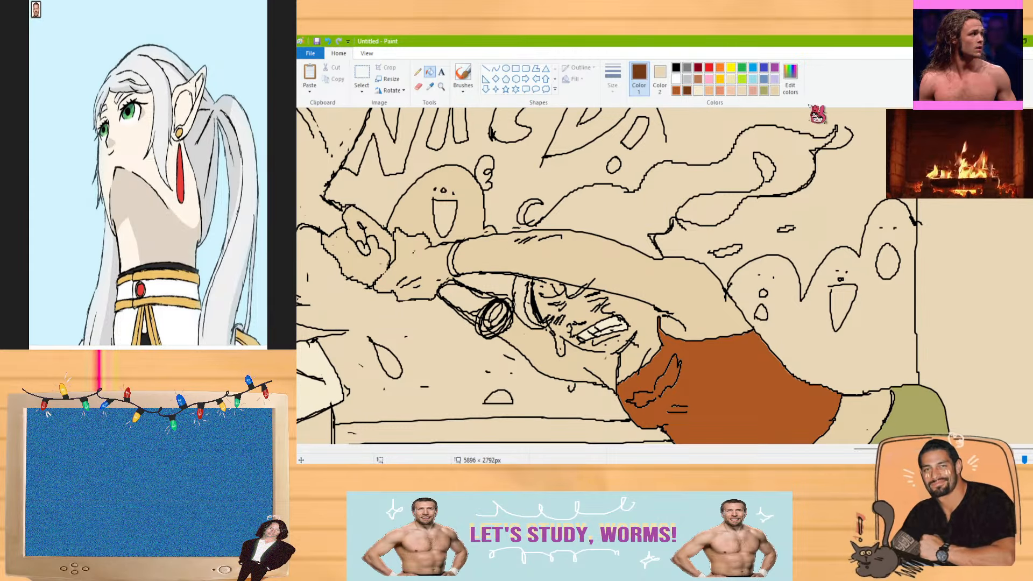
{"action": "left_click", "coordinate": [791, 76]}
{"action": "left_click_drag", "start_coordinate": [786, 229], "coordinate": [786, 238]}
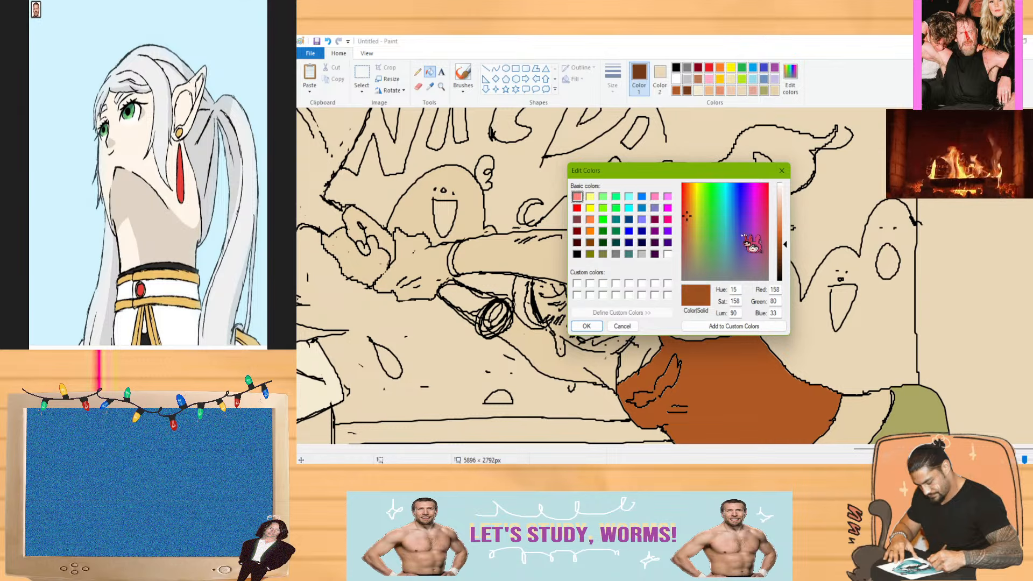
{"action": "left_click", "coordinate": [693, 239]}
{"action": "left_click", "coordinate": [784, 231]}
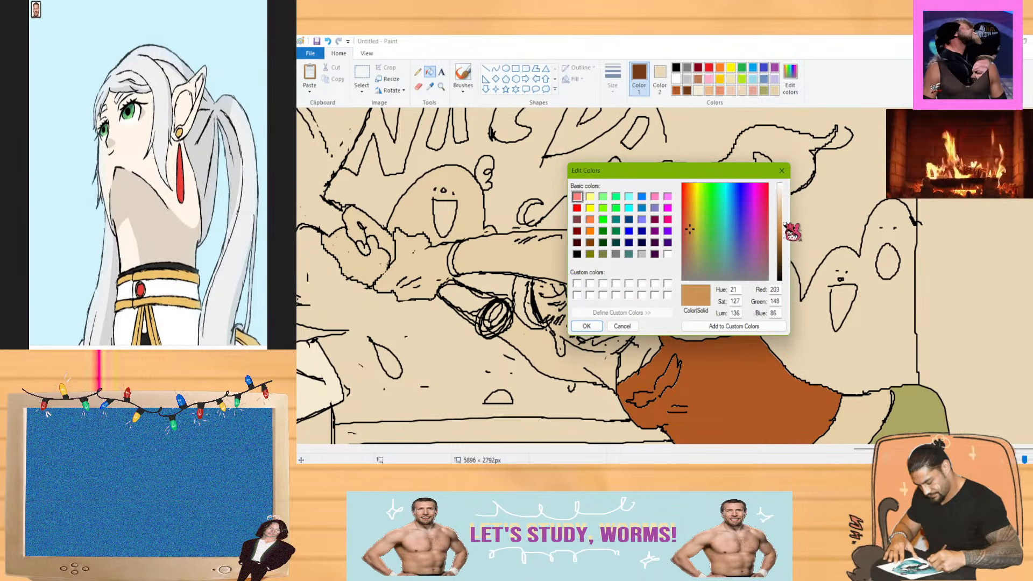
{"action": "left_click", "coordinate": [587, 326]}
{"action": "left_click", "coordinate": [665, 201]}
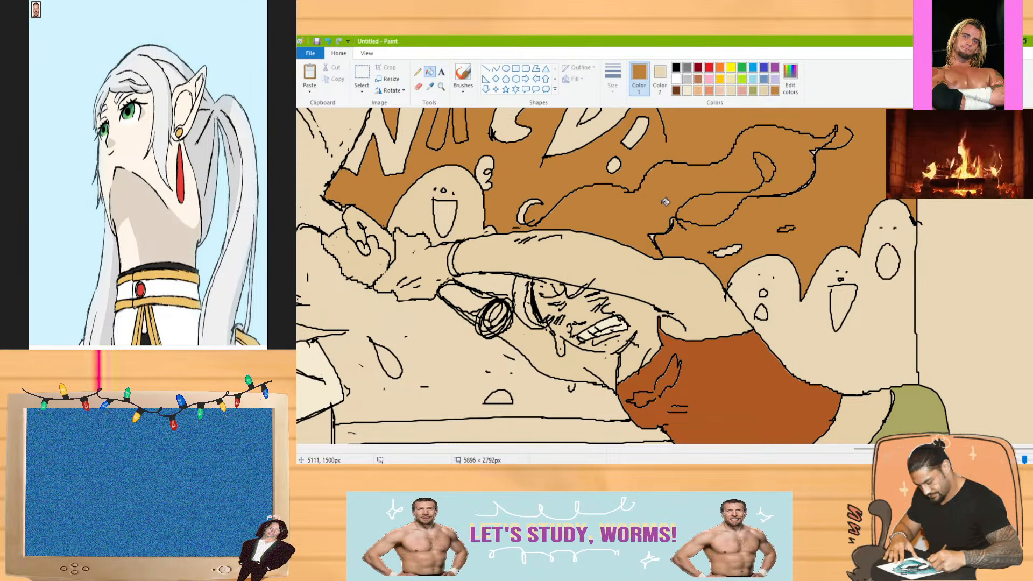
{"action": "key", "text": "ctrl+z"}
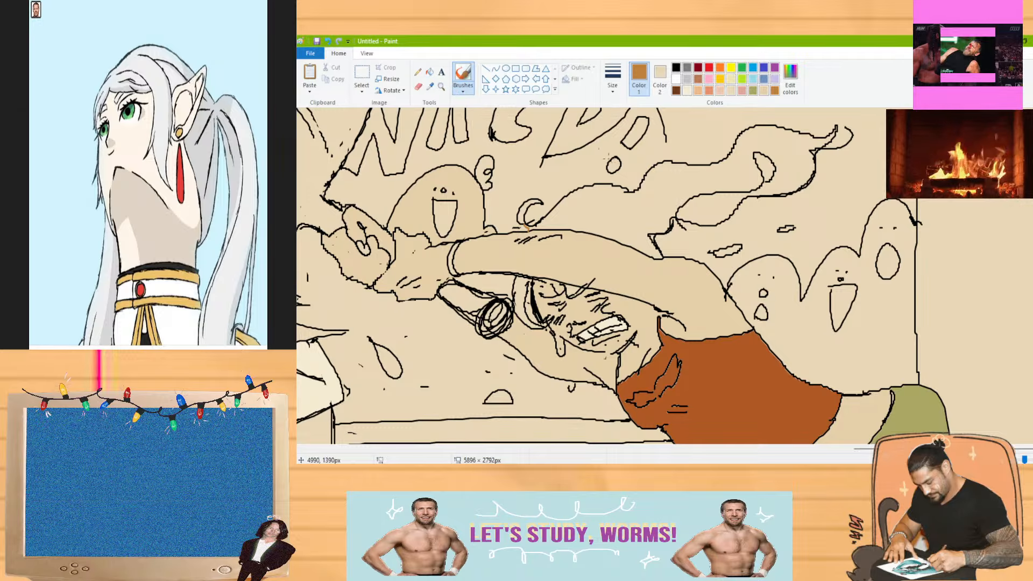
Fill the standing figure's flowing hair and the lock beside the face with the custom orange-brown
{"action": "left_click", "coordinate": [429, 71]}
{"action": "left_click", "coordinate": [807, 157]}
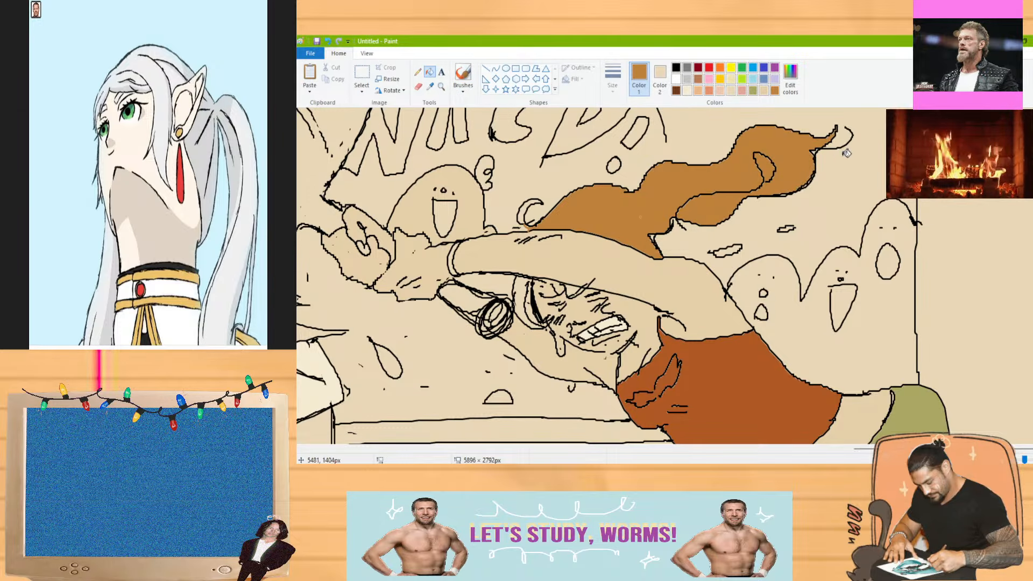
{"action": "left_click", "coordinate": [523, 301]}
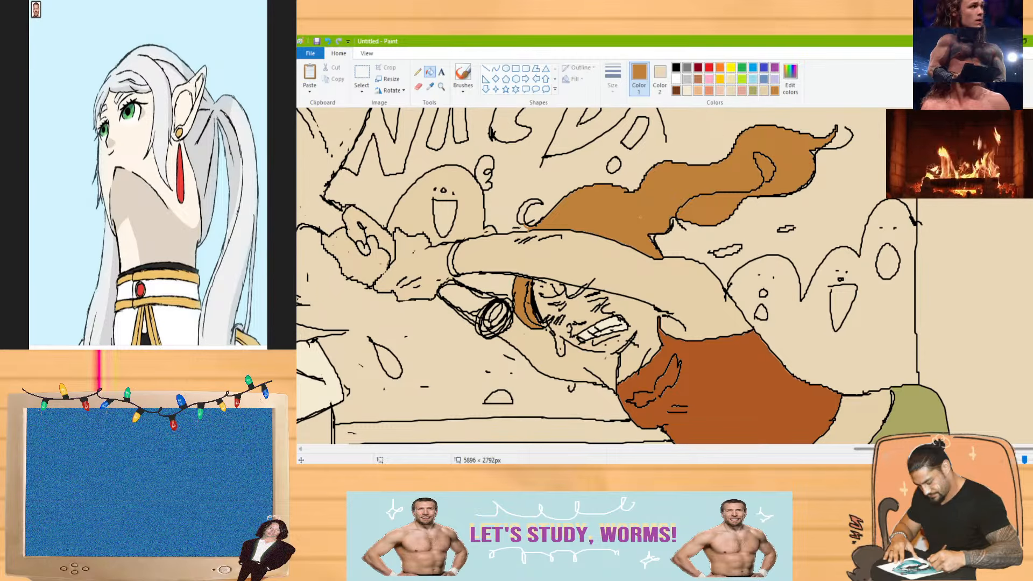
Fill the large barrel-shaped mallet head and the swing arc above it with light grey
{"action": "scroll", "coordinate": [994, 290], "scroll_direction": "down", "scroll_amount": 2}
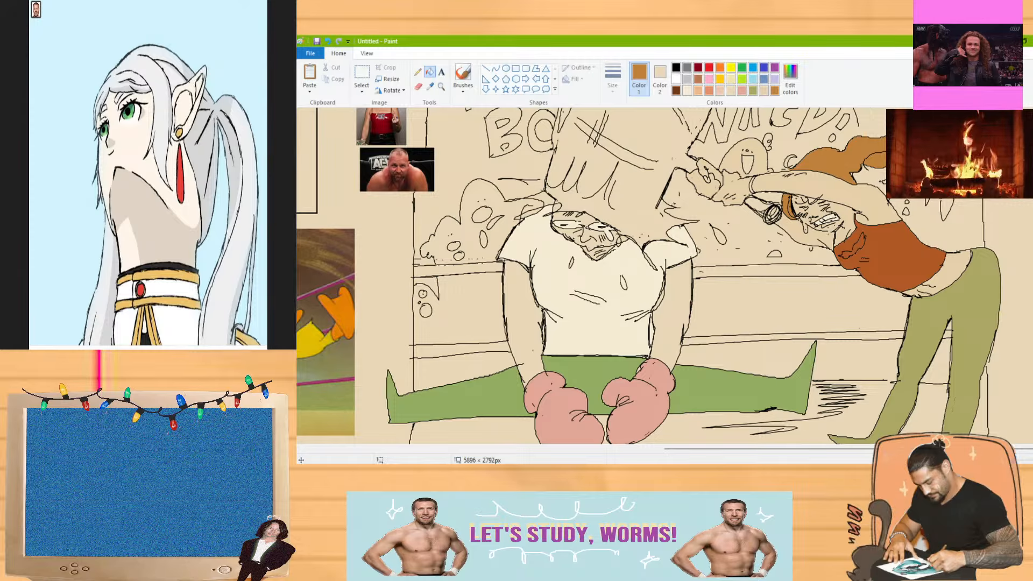
{"action": "scroll", "coordinate": [645, 274], "scroll_direction": "down", "scroll_amount": 2}
{"action": "scroll", "coordinate": [646, 274], "scroll_direction": "up", "scroll_amount": 3}
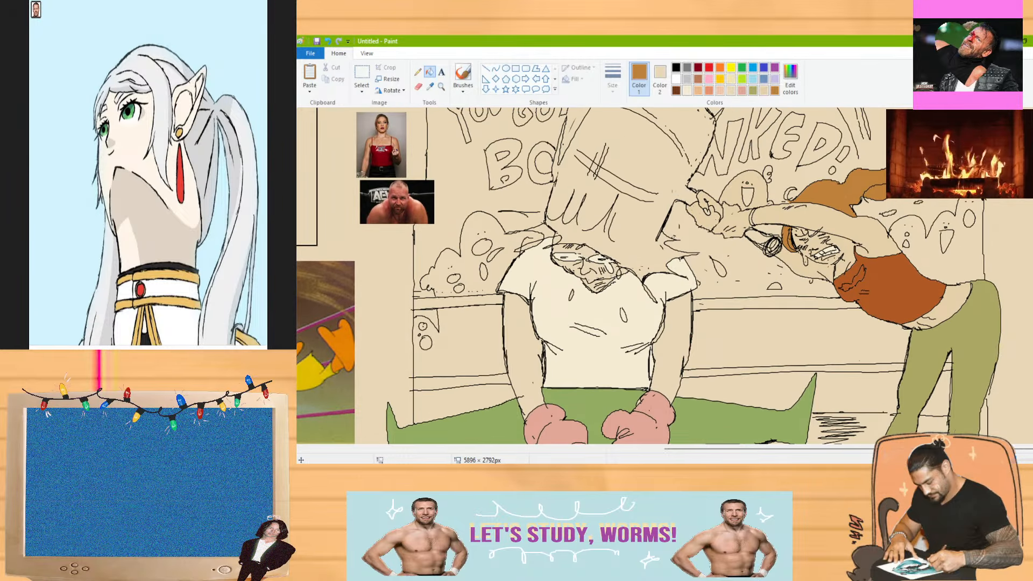
{"action": "scroll", "coordinate": [645, 275], "scroll_direction": "down", "scroll_amount": 2}
{"action": "scroll", "coordinate": [646, 274], "scroll_direction": "up", "scroll_amount": 3}
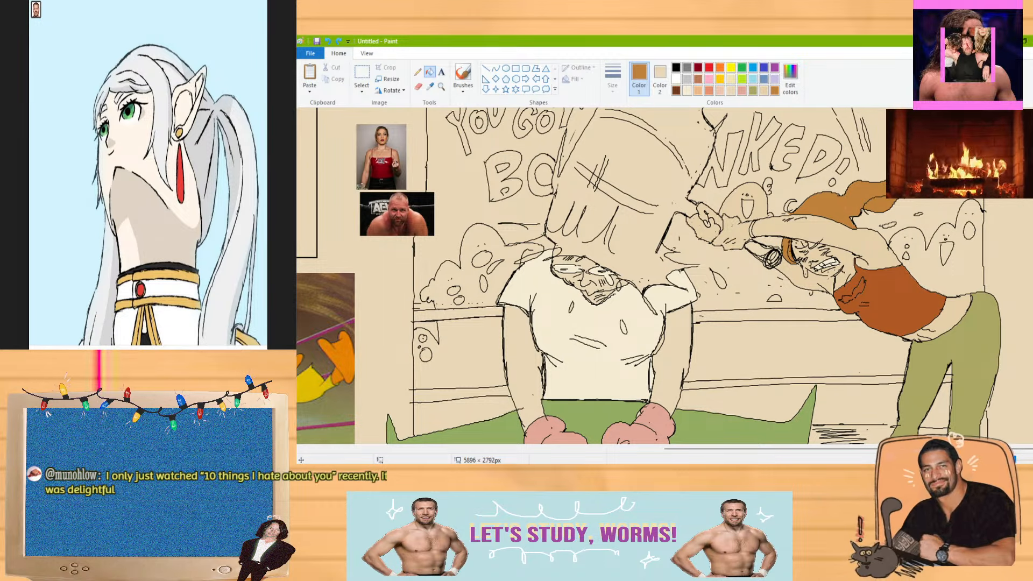
{"action": "scroll", "coordinate": [646, 274], "scroll_direction": "up", "scroll_amount": 2}
{"action": "scroll", "coordinate": [800, 229], "scroll_direction": "down", "scroll_amount": 1}
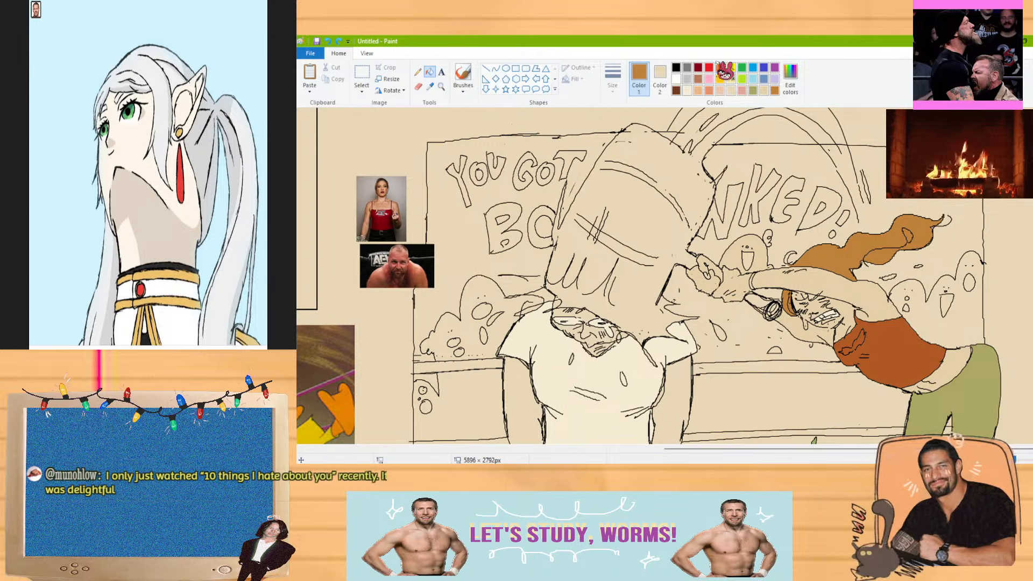
{"action": "left_click", "coordinate": [687, 79]}
{"action": "left_click", "coordinate": [757, 158]}
{"action": "key", "text": "ctrl+z"}
{"action": "left_click", "coordinate": [752, 322]}
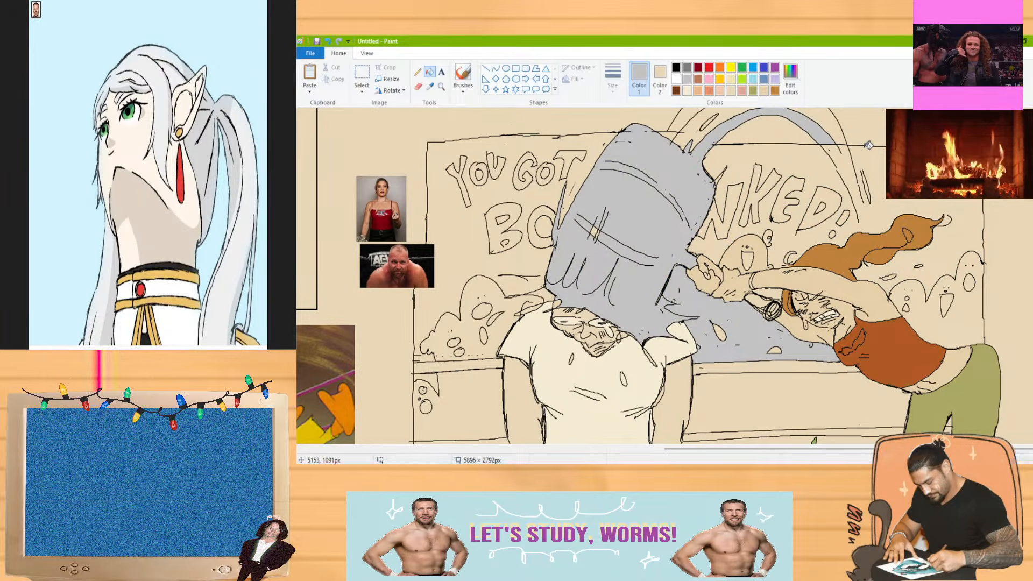
Undo the light-grey fills of the barrel-shaped mallet head and the swing arc above it
{"action": "key", "text": "ctrl+z"}
{"action": "key", "text": "ctrl+y"}
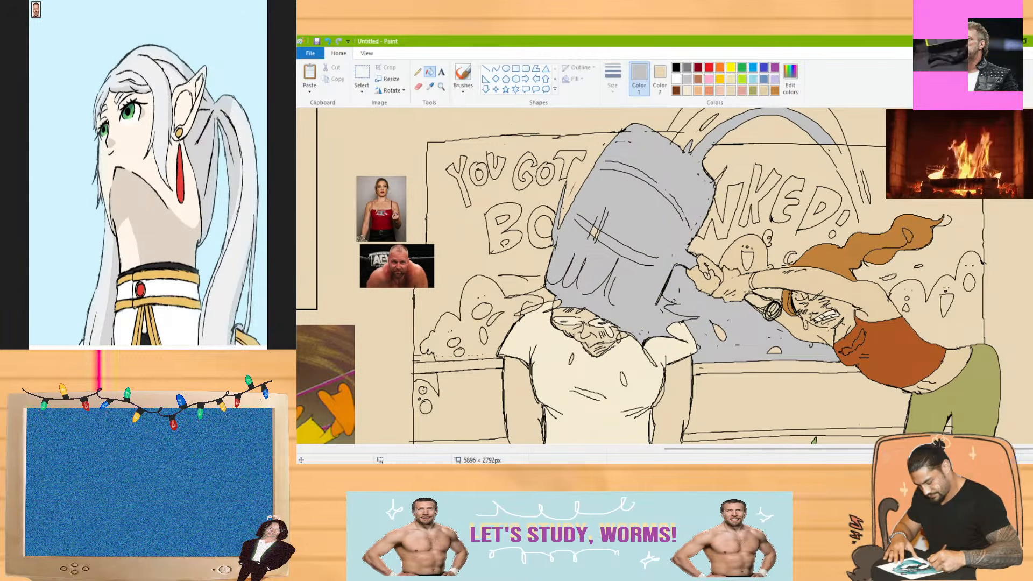
{"action": "scroll", "coordinate": [664, 276], "scroll_direction": "up", "scroll_amount": 2}
{"action": "key", "text": "ctrl+z"}
{"action": "scroll", "coordinate": [664, 276], "scroll_direction": "up", "scroll_amount": 1}
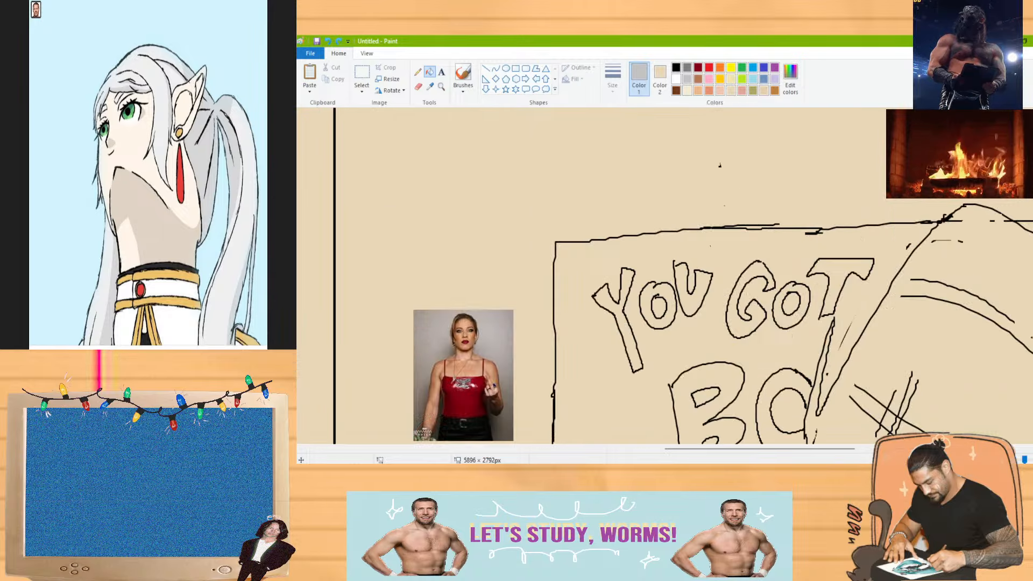
Try to fill the area between the mallet and the standing figure with light grey
{"action": "scroll", "coordinate": [664, 275], "scroll_direction": "down", "scroll_amount": 6}
{"action": "left_click_drag", "start_coordinate": [786, 449], "coordinate": [901, 450]}
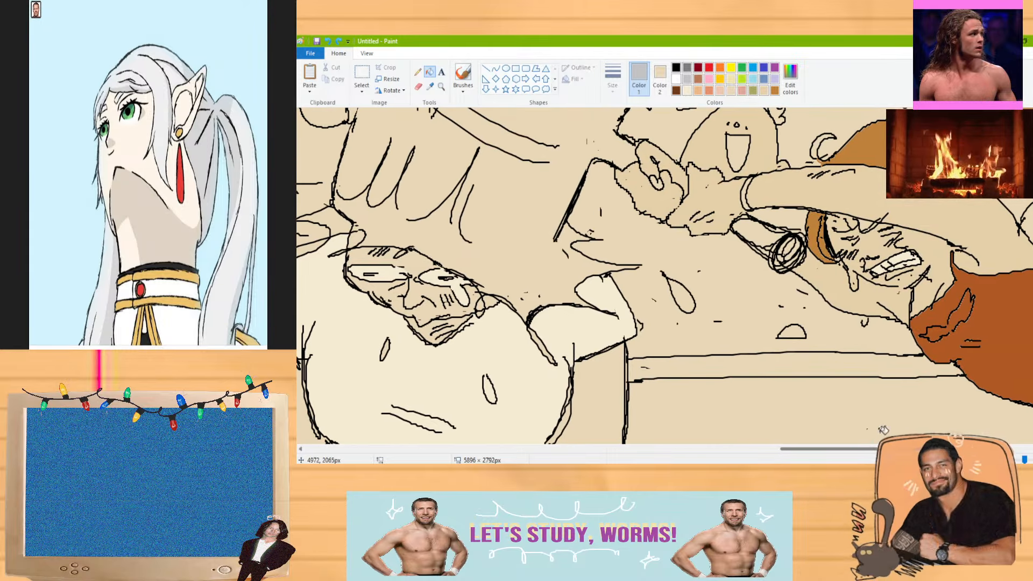
{"action": "left_click", "coordinate": [740, 289]}
{"action": "scroll", "coordinate": [665, 275], "scroll_direction": "up", "scroll_amount": 2}
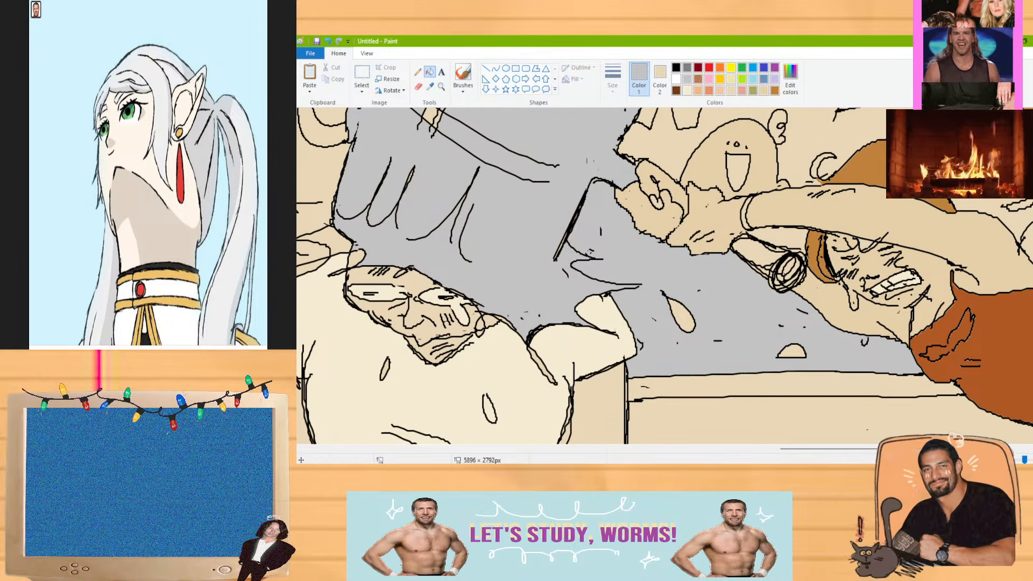
{"action": "key", "text": "ctrl+z"}
{"action": "left_click", "coordinate": [464, 73]}
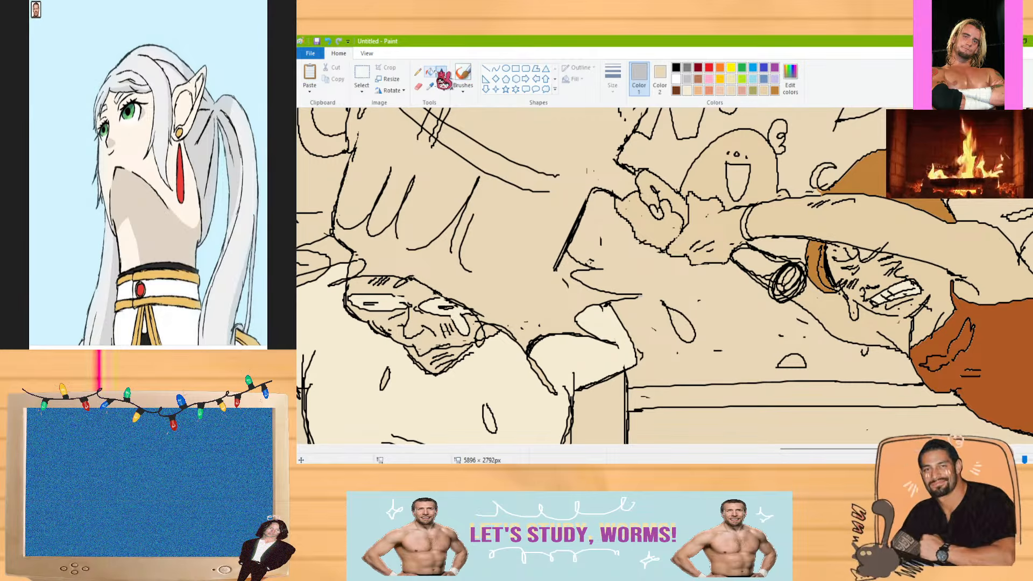
{"action": "left_click", "coordinate": [711, 289]}
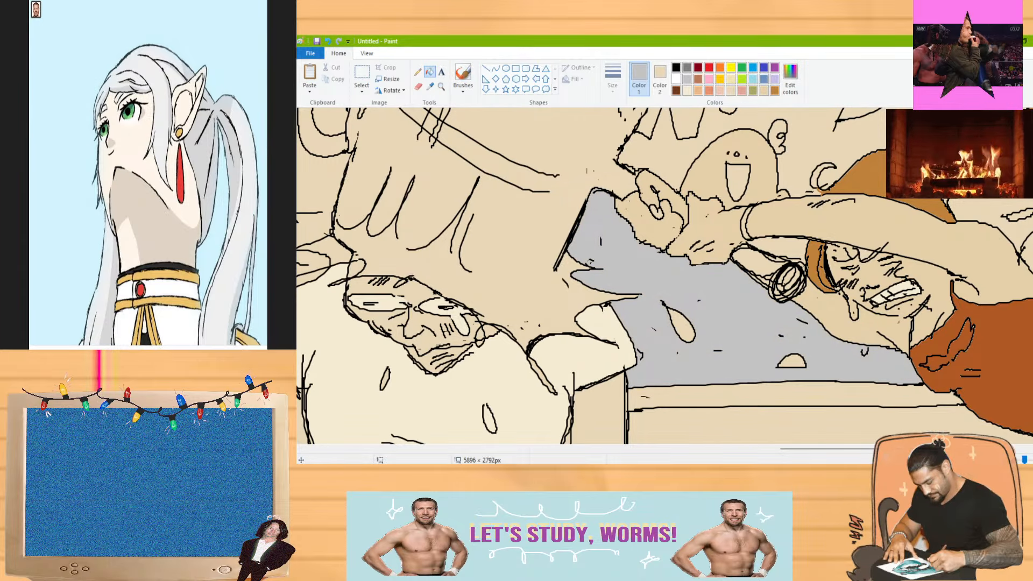
{"action": "left_click", "coordinate": [990, 459]}
{"action": "scroll", "coordinate": [651, 276], "scroll_direction": "up", "scroll_amount": 4}
{"action": "key", "text": "ctrl+z"}
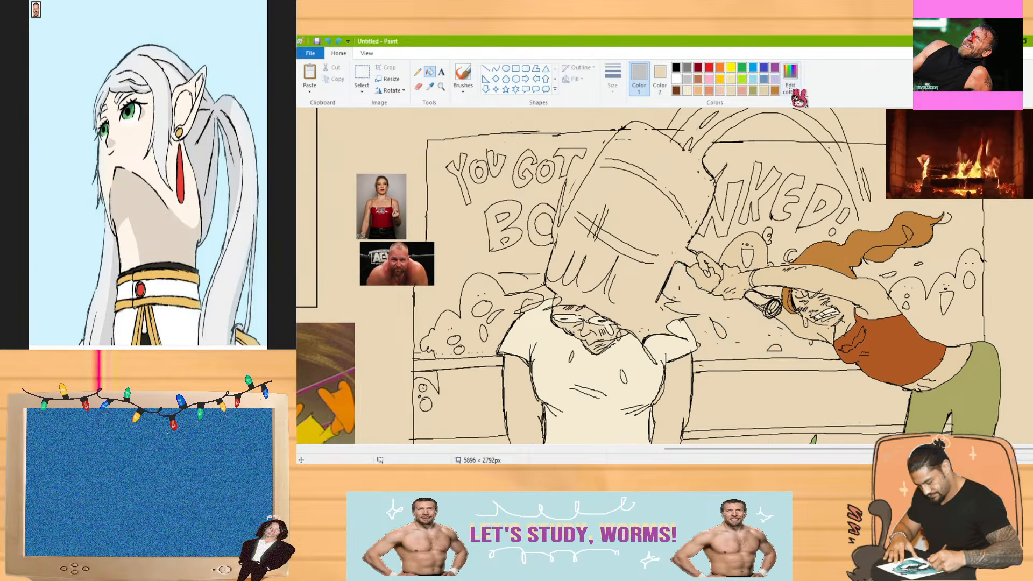
Mix a custom brown (red 175, green 125, blue 69) and try to fill the wall behind the lettering with it
{"action": "left_click", "coordinate": [775, 90]}
{"action": "left_click", "coordinate": [792, 87]}
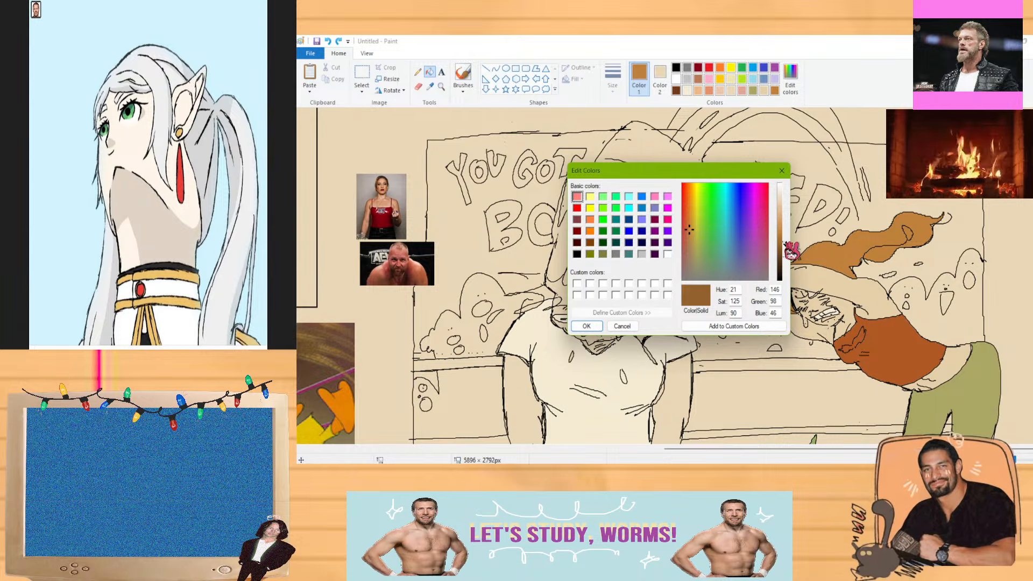
{"action": "left_click", "coordinate": [689, 242]}
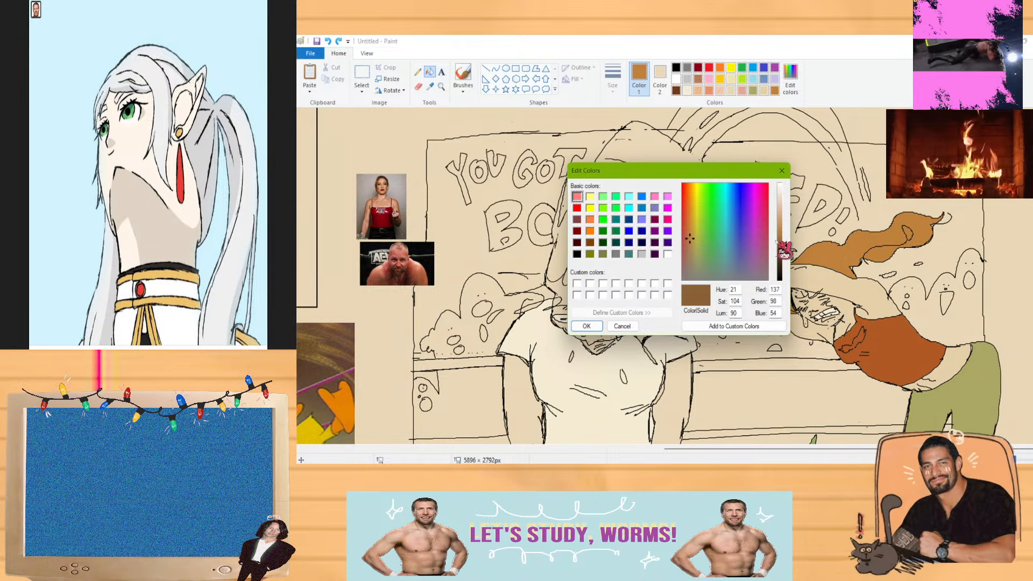
{"action": "left_click_drag", "start_coordinate": [779, 243], "coordinate": [783, 234]}
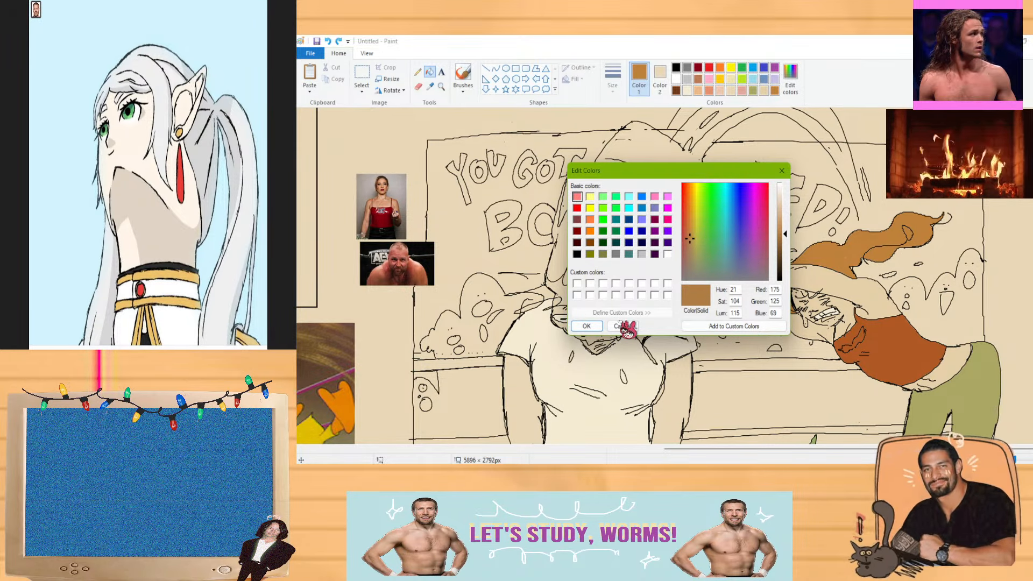
{"action": "left_click", "coordinate": [586, 326]}
{"action": "left_click", "coordinate": [947, 245]}
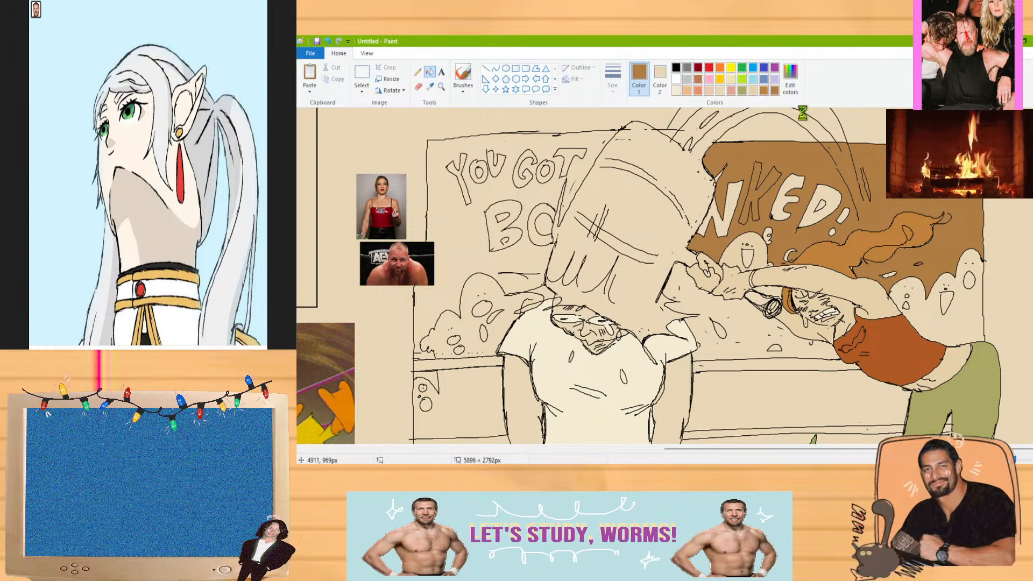
{"action": "key", "text": "ctrl+z"}
Mix a muted dusty-red custom colour with hue 6 and saturation 71 for the ring floor
{"action": "left_click", "coordinate": [790, 81]}
{"action": "left_click", "coordinate": [687, 243]}
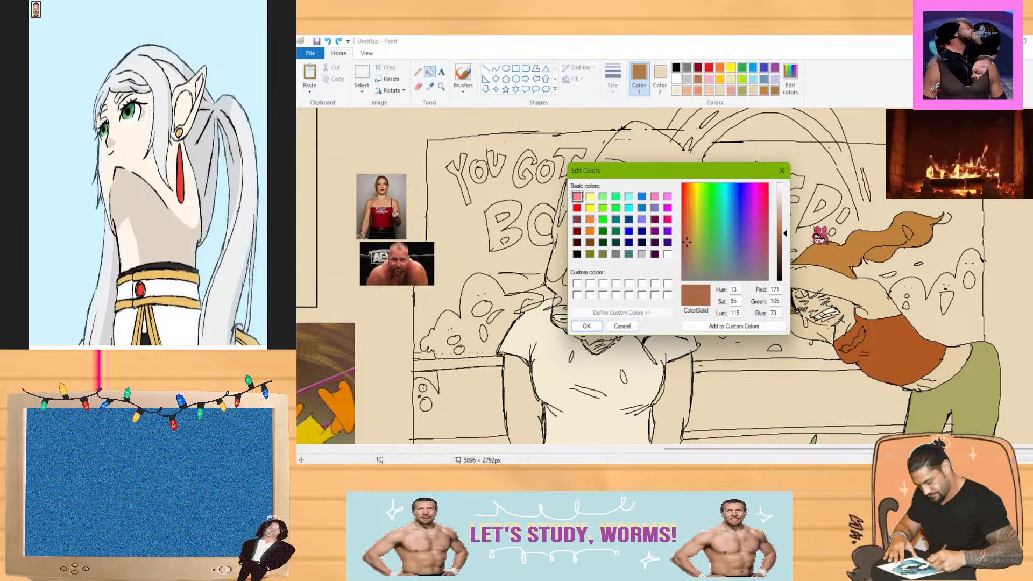
{"action": "left_click", "coordinate": [784, 231]}
{"action": "left_click", "coordinate": [685, 250]}
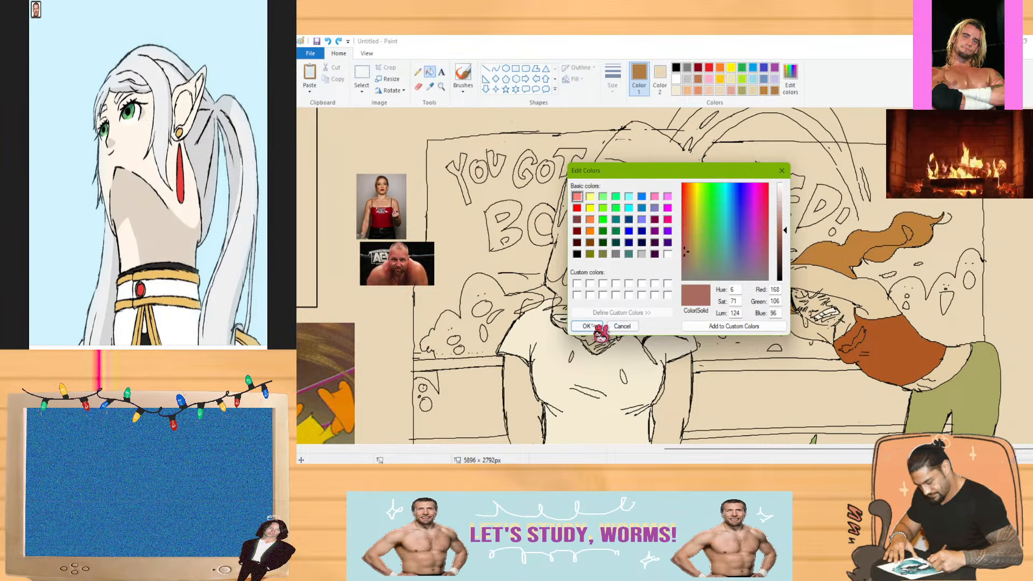
{"action": "left_click", "coordinate": [784, 223]}
{"action": "left_click", "coordinate": [587, 326]}
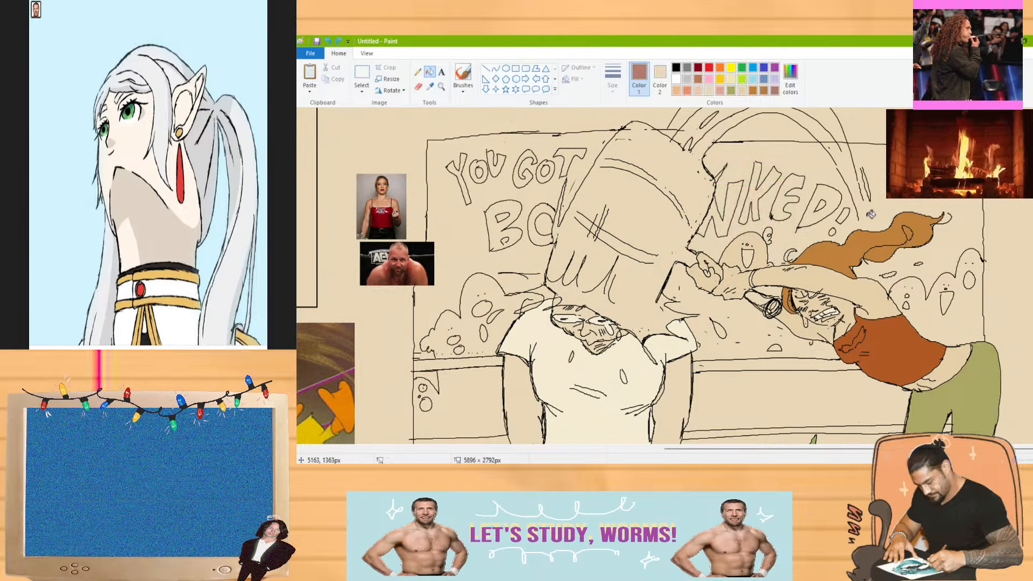
{"action": "left_click", "coordinate": [861, 178]}
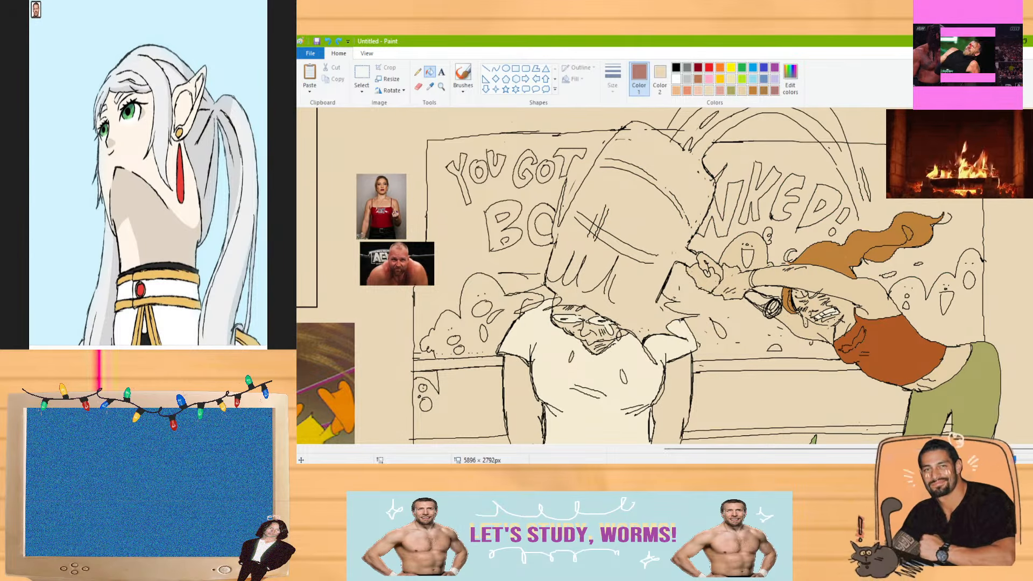
Try to fill the floor mat beside the standing figure's legs with the dusty red
{"action": "scroll", "coordinate": [993, 289], "scroll_direction": "down", "scroll_amount": 3}
{"action": "left_click", "coordinate": [462, 75]}
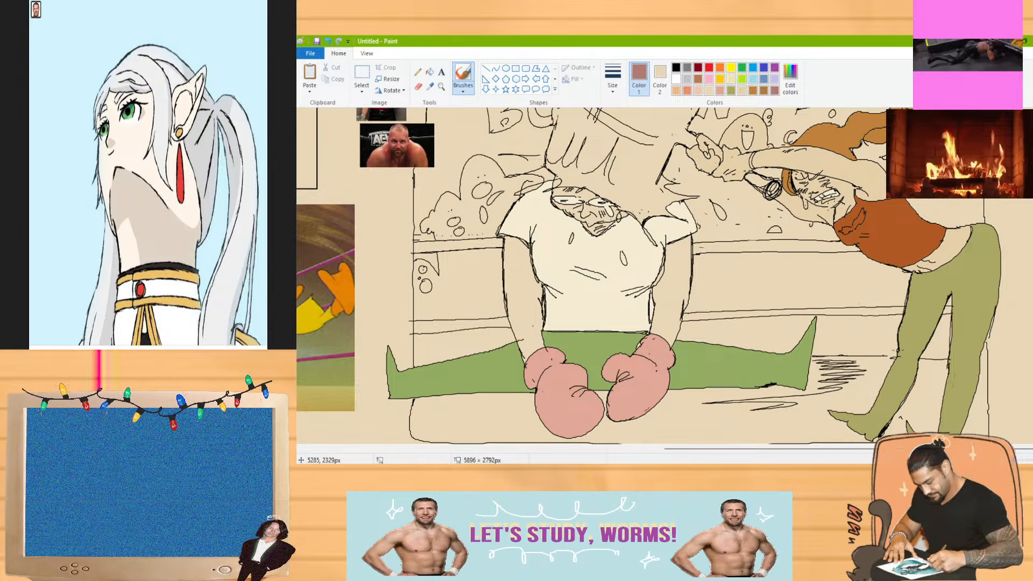
{"action": "left_click", "coordinate": [430, 72]}
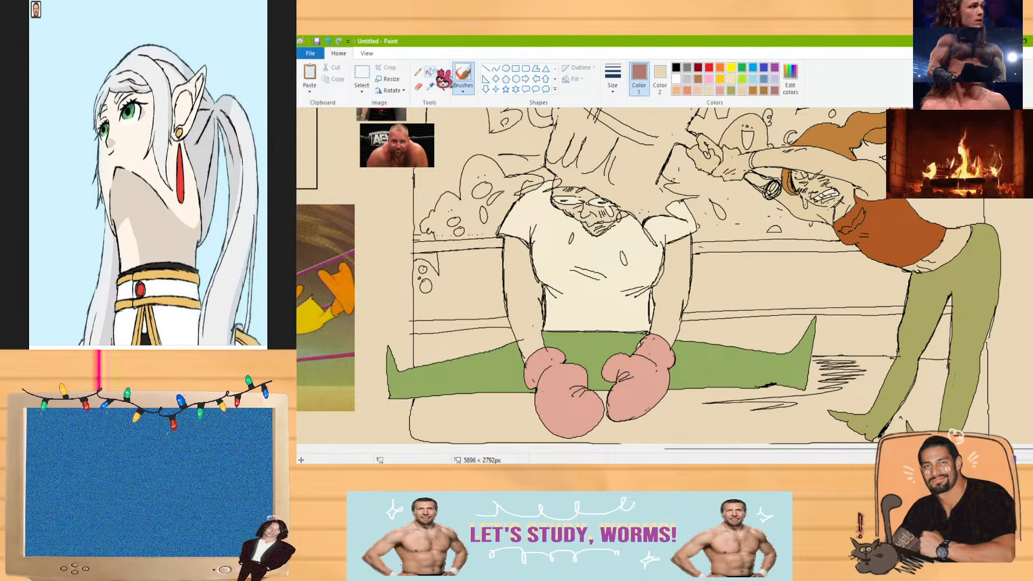
{"action": "left_click", "coordinate": [993, 395]}
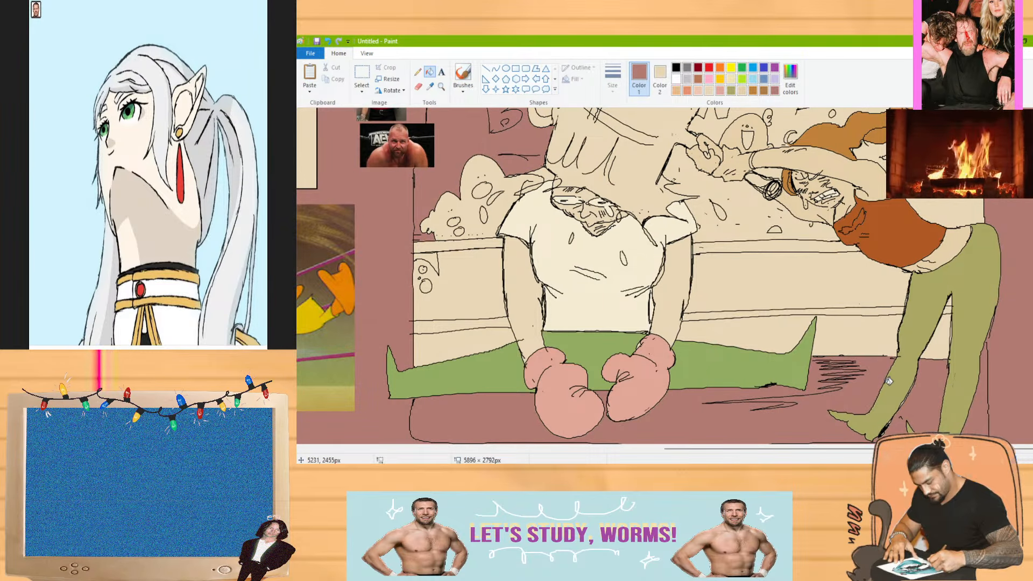
{"action": "key", "text": "ctrl+z"}
Fill the small corner of the floor mat behind the standing figure's rear leg with the dusty red
{"action": "left_click", "coordinate": [462, 75]}
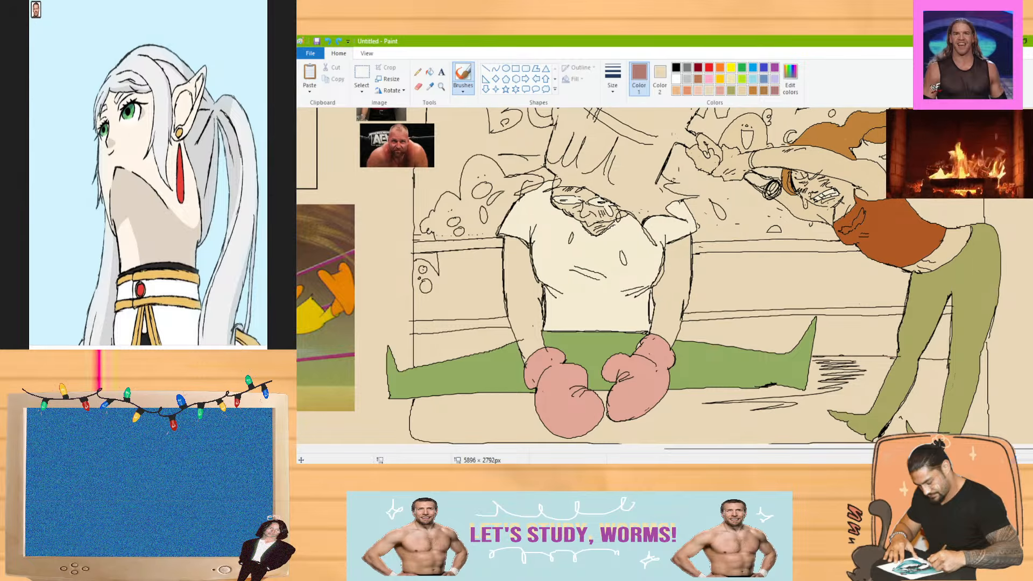
{"action": "scroll", "coordinate": [1016, 373], "scroll_direction": "down", "scroll_amount": 1}
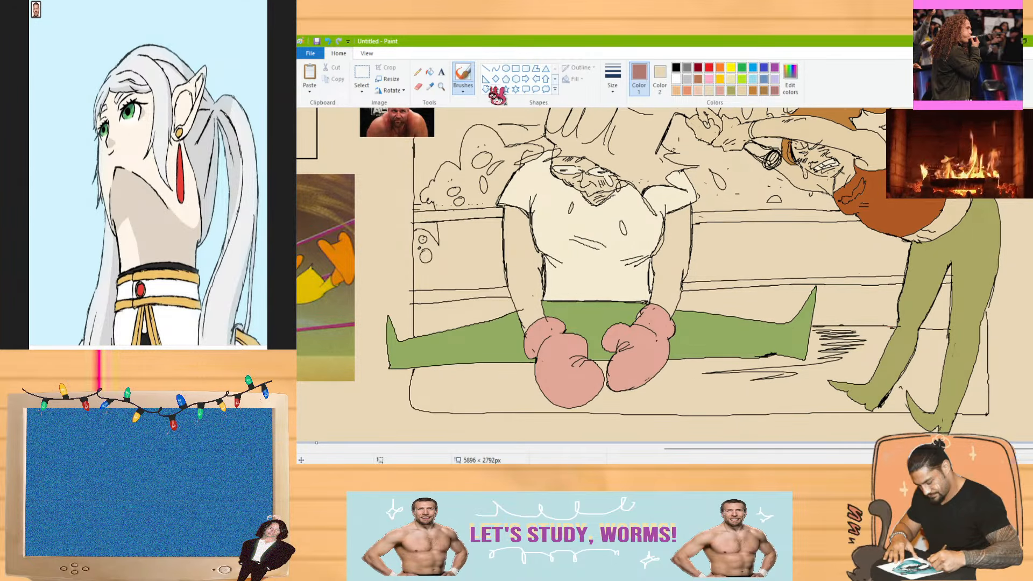
{"action": "left_click", "coordinate": [429, 72]}
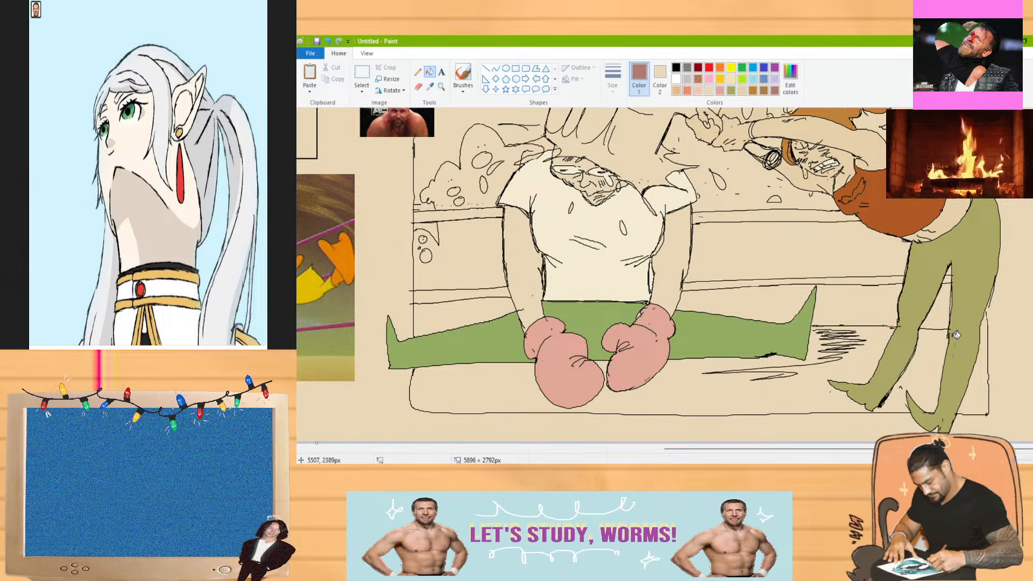
{"action": "left_click", "coordinate": [1006, 315]}
{"action": "key", "text": "ctrl+z"}
{"action": "left_click", "coordinate": [981, 371]}
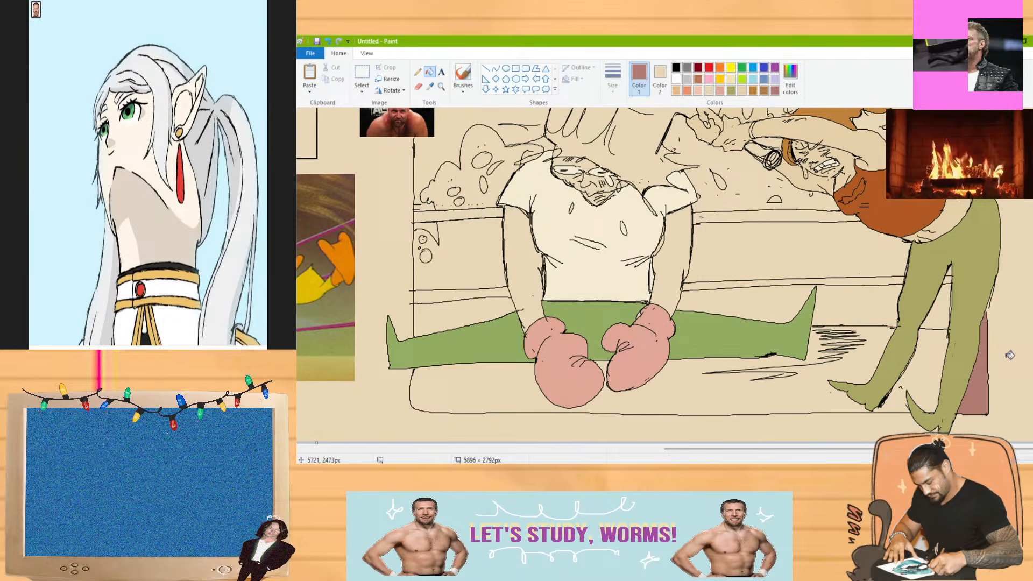
Touch up the floor mat's outline in black around the standing figure's legs and test the enclosed area with a fill
{"action": "left_click", "coordinate": [463, 75]}
{"action": "left_click", "coordinate": [676, 67]}
{"action": "scroll", "coordinate": [592, 183], "scroll_direction": "up", "scroll_amount": 2}
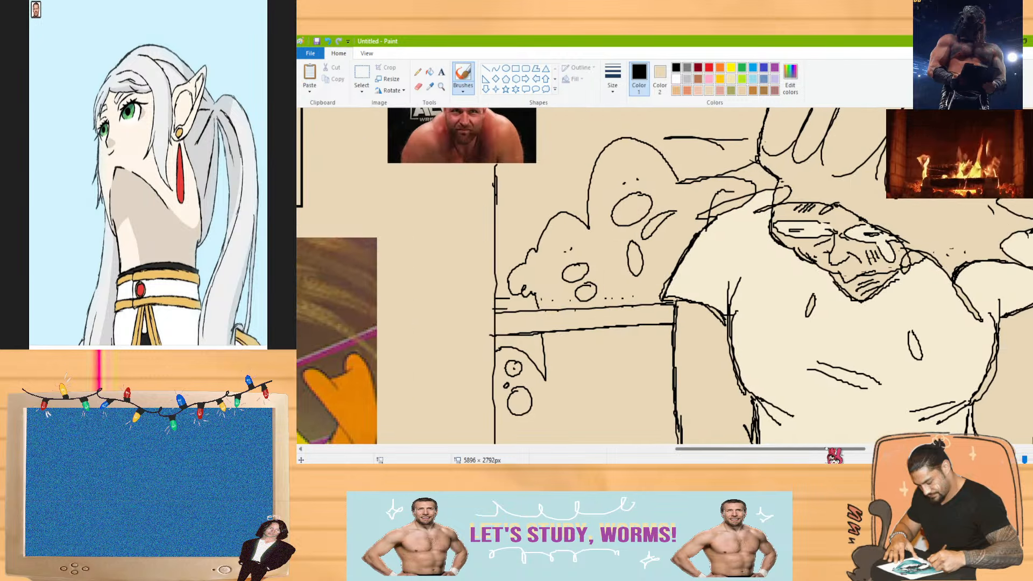
{"action": "scroll", "coordinate": [753, 269], "scroll_direction": "right", "scroll_amount": 5}
{"action": "scroll", "coordinate": [897, 279], "scroll_direction": "down", "scroll_amount": 5}
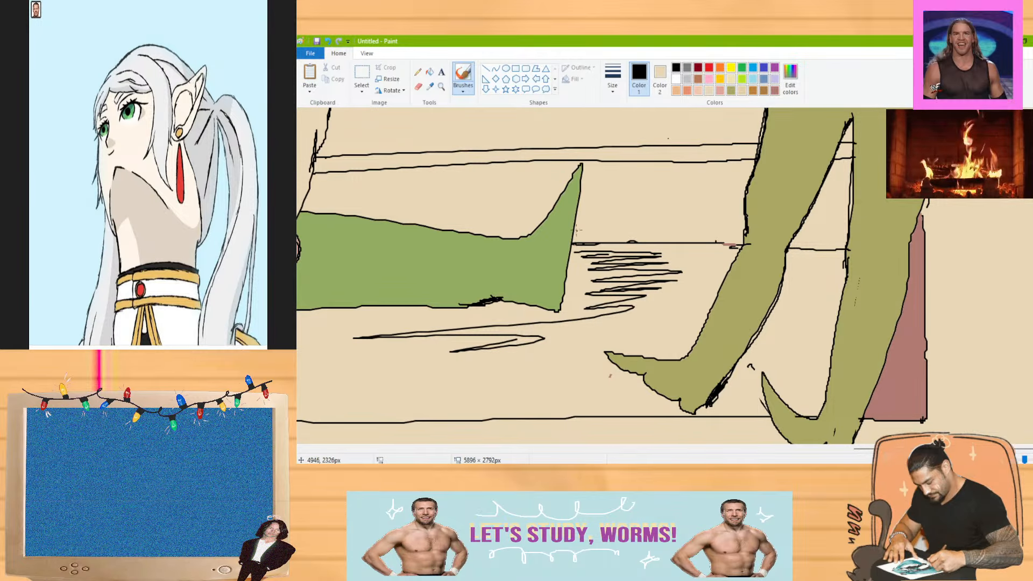
{"action": "key", "text": "alt+h"}
{"action": "key", "text": "f"}
{"action": "left_click", "coordinate": [675, 284]}
{"action": "key", "text": "ctrl+z"}
{"action": "key", "text": "alt+h"}
{"action": "key", "text": "b"}
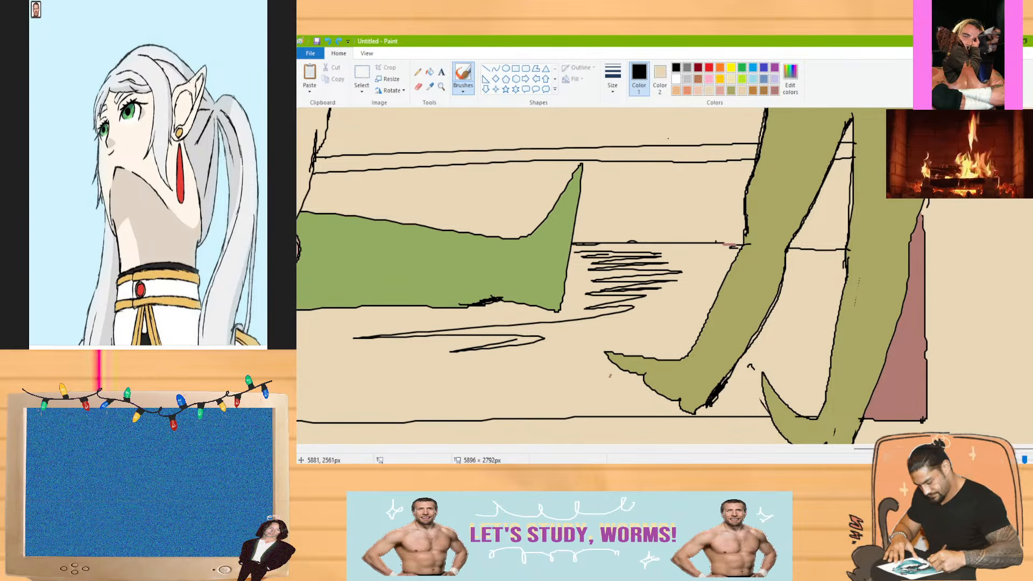
Fill the large floor mat beneath both figures with the dusty red
{"action": "scroll", "coordinate": [987, 350], "scroll_direction": "up", "scroll_amount": 2}
{"action": "scroll", "coordinate": [664, 276], "scroll_direction": "up", "scroll_amount": 4}
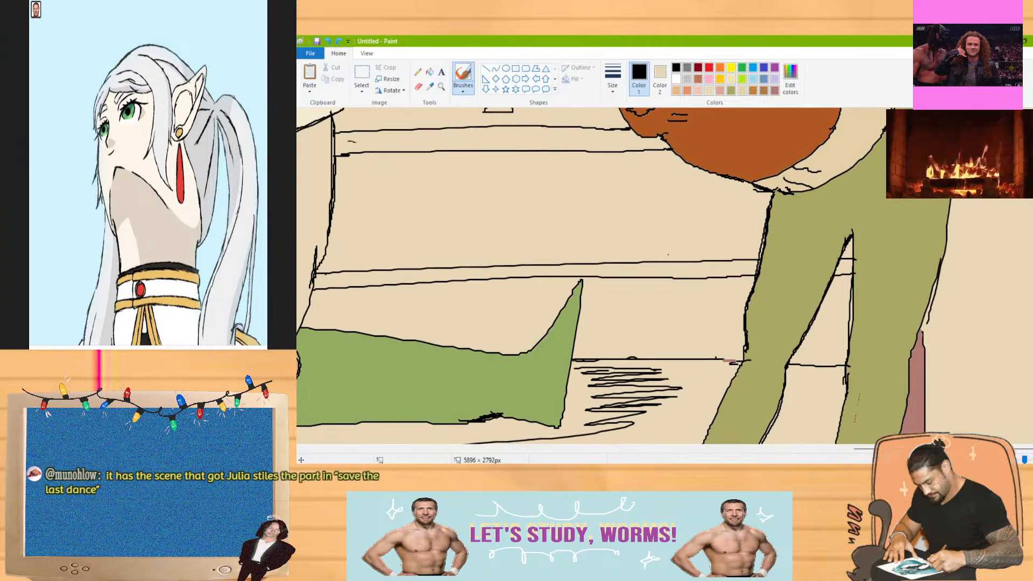
{"action": "scroll", "coordinate": [664, 276], "scroll_direction": "down", "scroll_amount": 4}
{"action": "left_click_drag", "start_coordinate": [947, 449], "coordinate": [732, 449]}
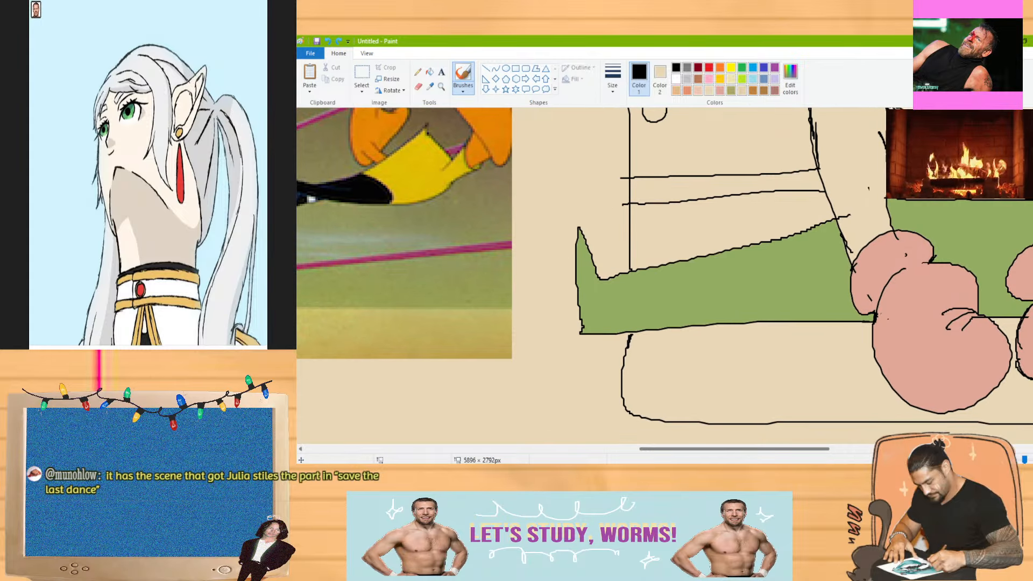
{"action": "left_click", "coordinate": [430, 71]}
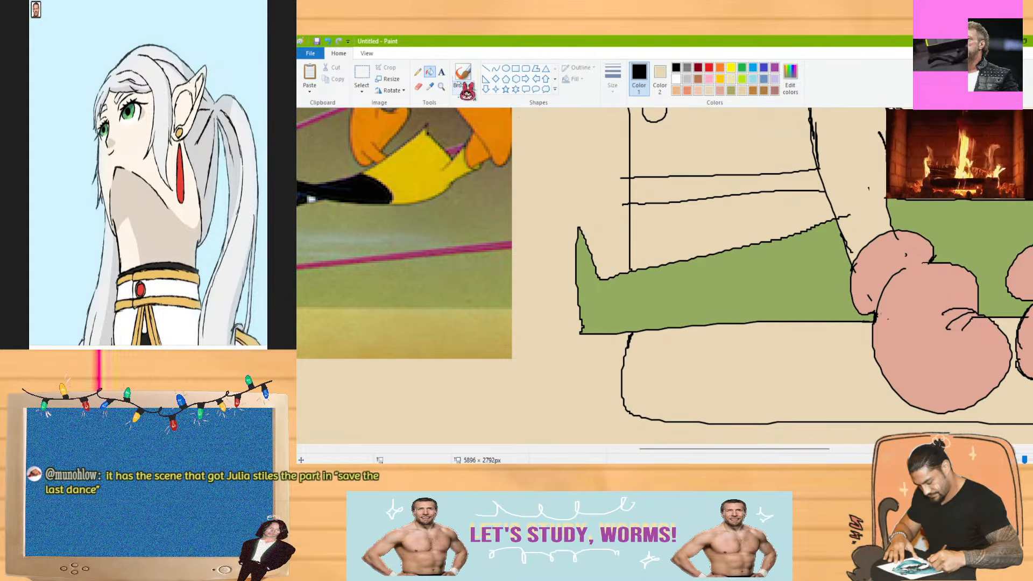
{"action": "left_click", "coordinate": [750, 353]}
{"action": "key", "text": "ctrl+z"}
{"action": "left_click", "coordinate": [776, 90]}
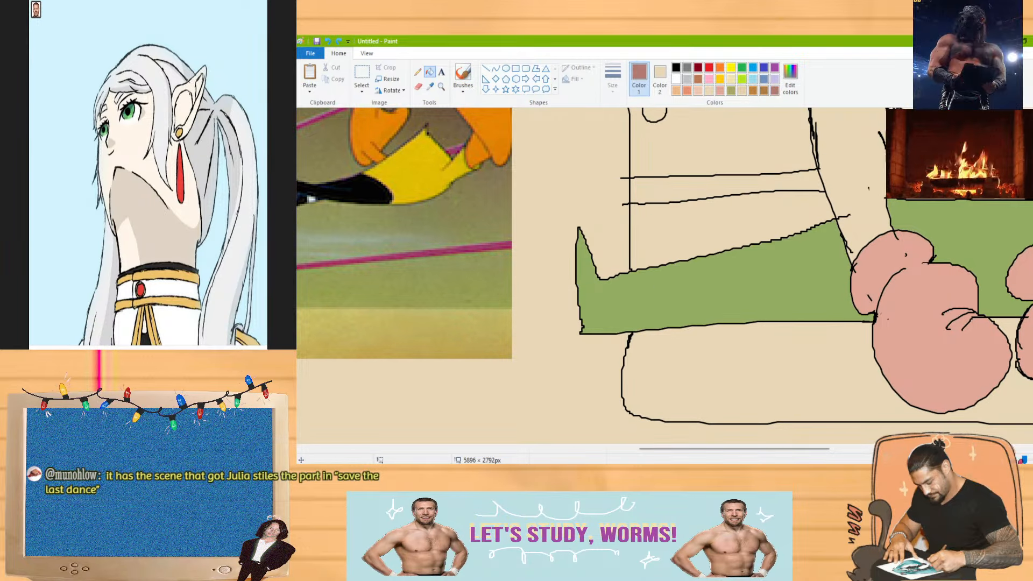
{"action": "left_click", "coordinate": [1014, 460]}
{"action": "left_click", "coordinate": [863, 394]}
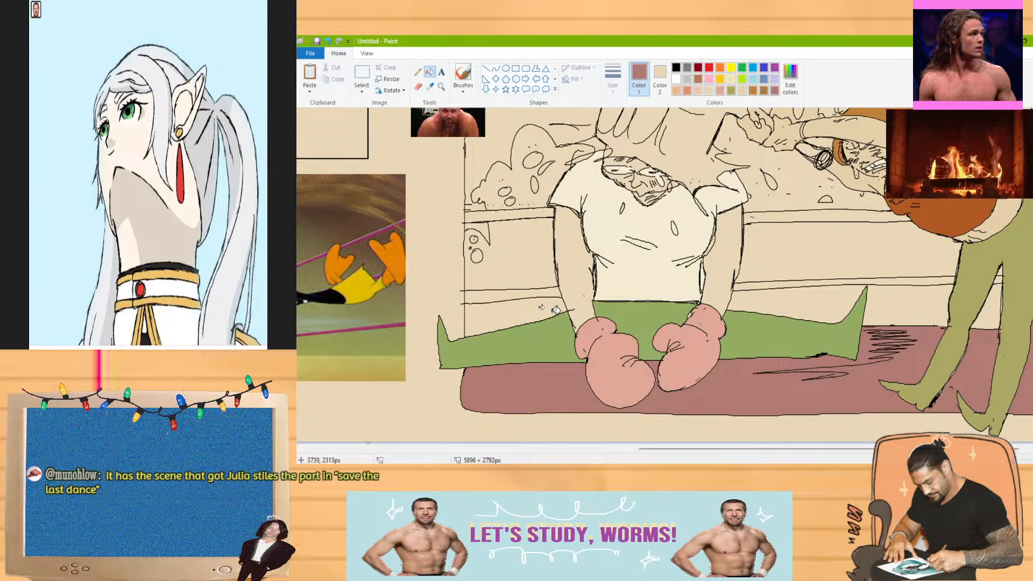
Mix a lighter pinkish-tan custom colour and fill the wide barrier panel behind the seated figure on both sides with it
{"action": "scroll", "coordinate": [555, 310], "scroll_direction": "up", "scroll_amount": 2}
{"action": "scroll", "coordinate": [556, 311], "scroll_direction": "down", "scroll_amount": 2}
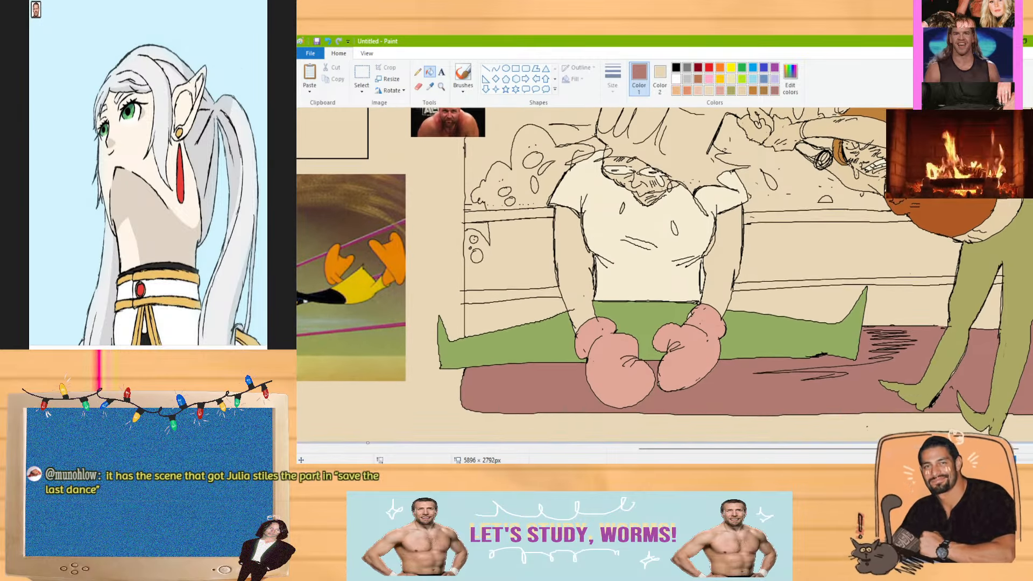
{"action": "scroll", "coordinate": [1011, 281], "scroll_direction": "up", "scroll_amount": 3}
{"action": "scroll", "coordinate": [1011, 281], "scroll_direction": "down", "scroll_amount": 2}
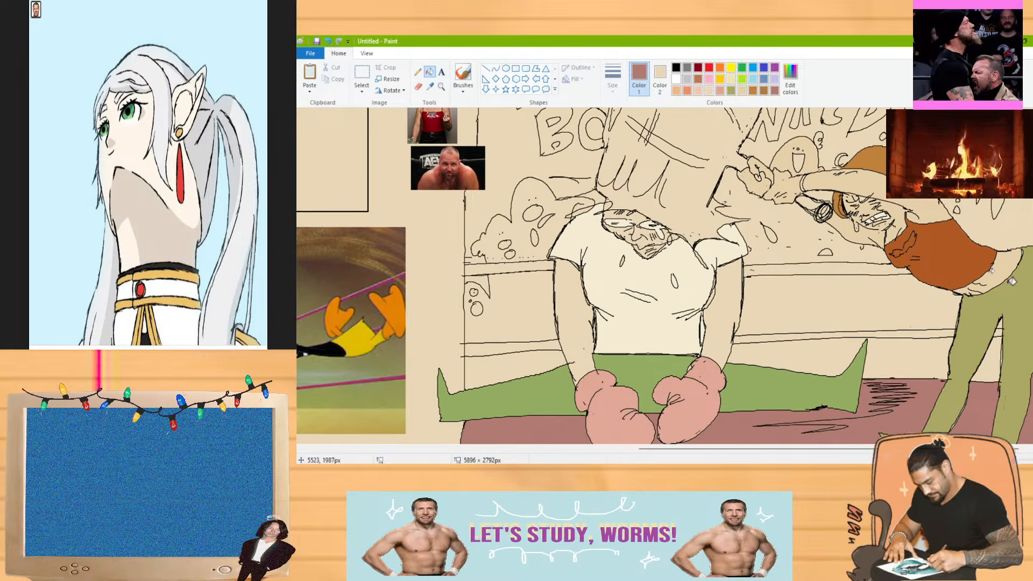
{"action": "left_click", "coordinate": [790, 81]}
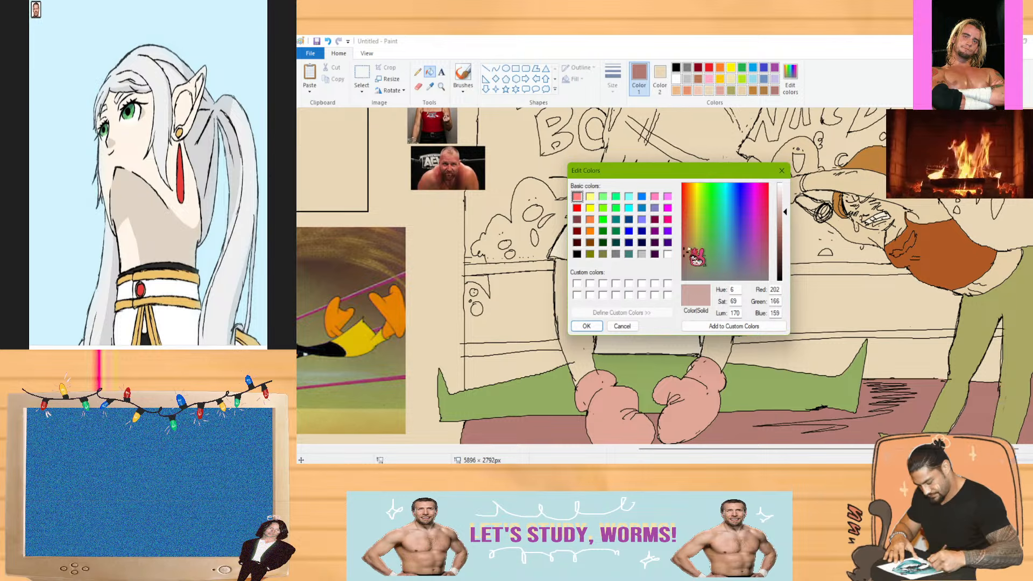
{"action": "left_click", "coordinate": [687, 245]}
{"action": "left_click", "coordinate": [586, 326]}
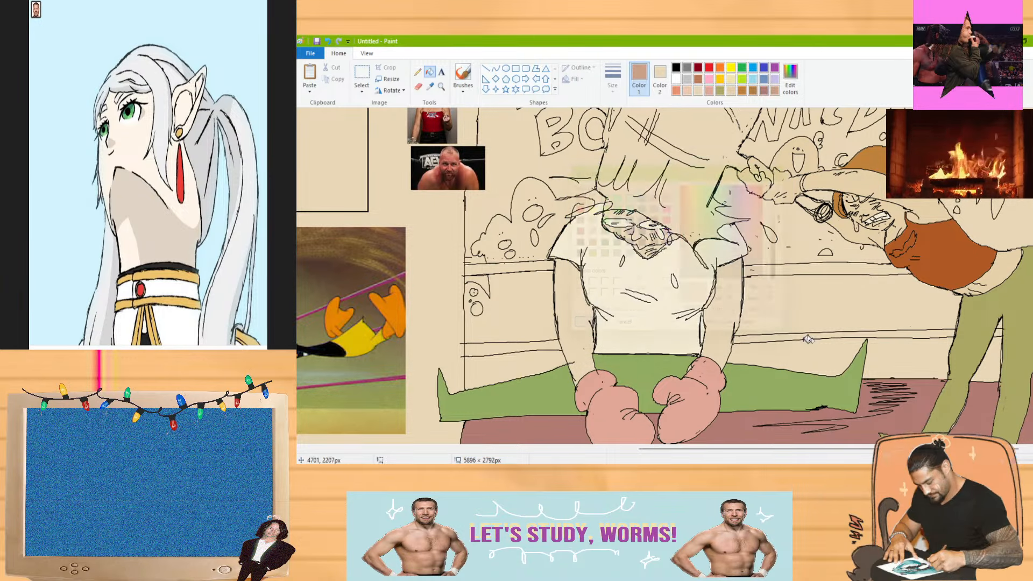
{"action": "left_click", "coordinate": [915, 344]}
{"action": "left_click", "coordinate": [896, 307]}
{"action": "left_click", "coordinate": [530, 339]}
{"action": "left_click", "coordinate": [532, 344]}
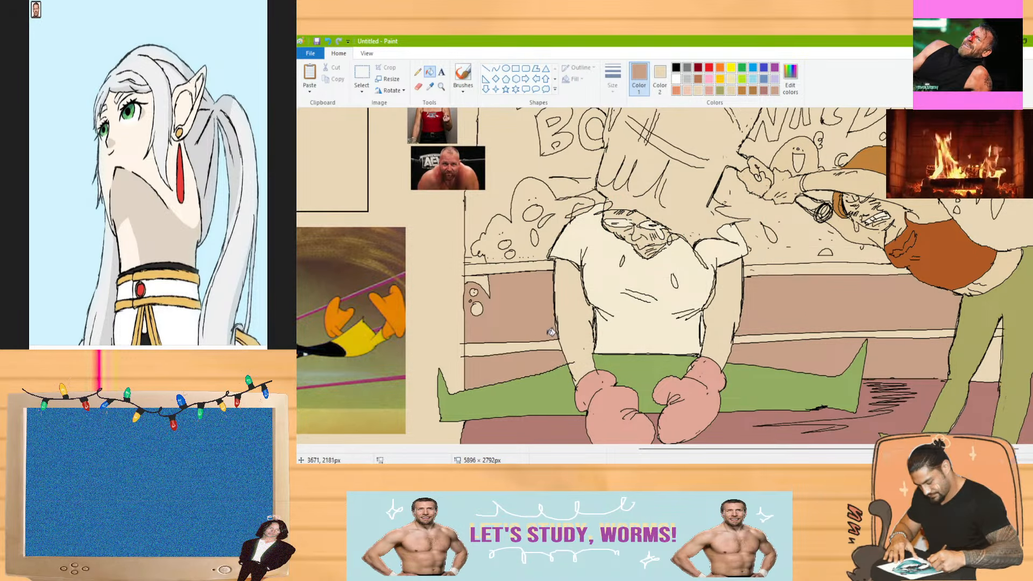
Fill the barrier area between the standing figure's legs and the crowd area below the raised arms with the pinkish tan
{"action": "left_click", "coordinate": [998, 350]}
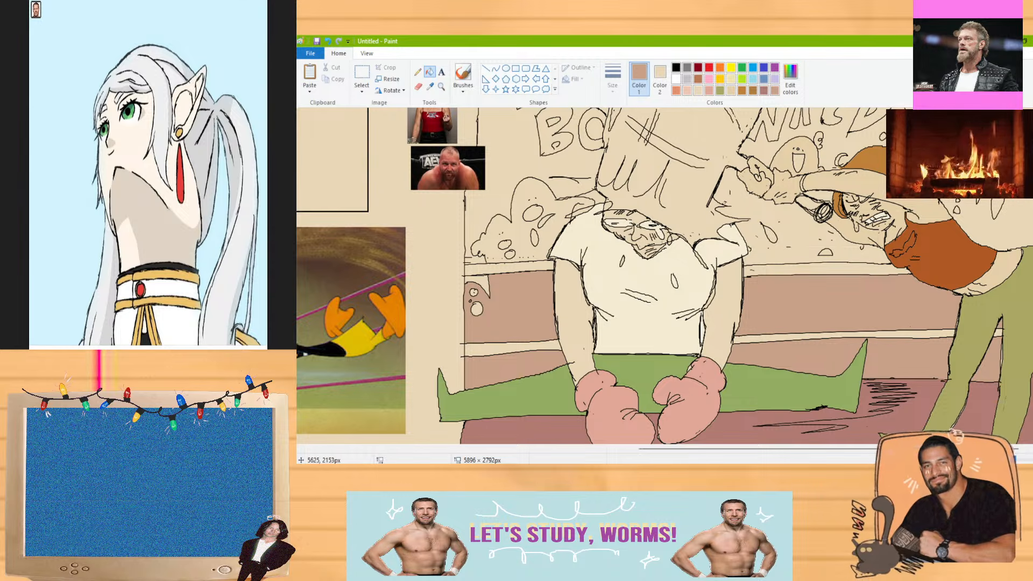
{"action": "scroll", "coordinate": [665, 276], "scroll_direction": "down", "scroll_amount": 1}
{"action": "scroll", "coordinate": [664, 276], "scroll_direction": "up", "scroll_amount": 3}
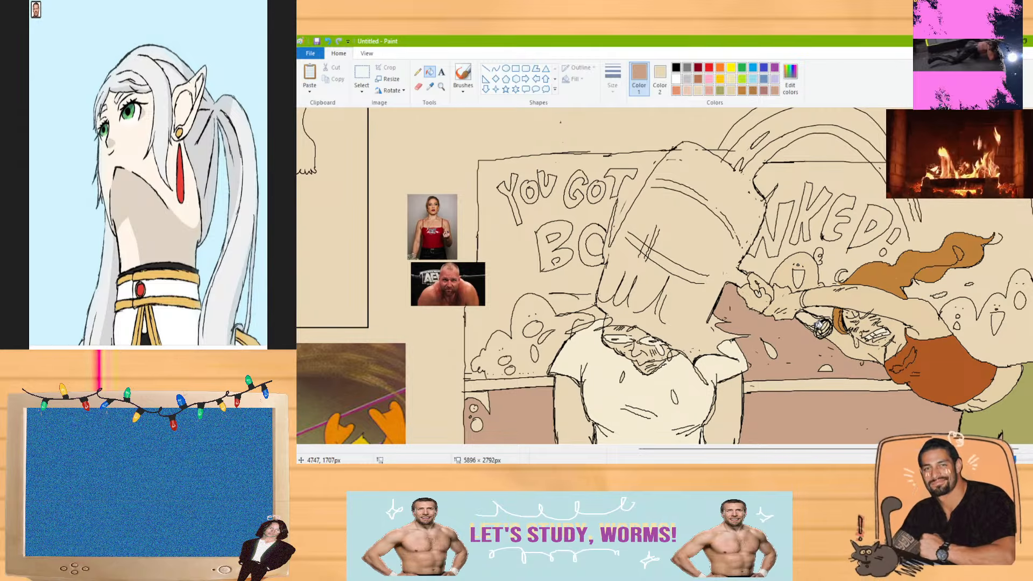
Try the pinkish tan on the banner backdrop around the lettering and undo the fill beside the mallet
{"action": "left_click", "coordinate": [837, 261]}
{"action": "left_click", "coordinate": [600, 213]}
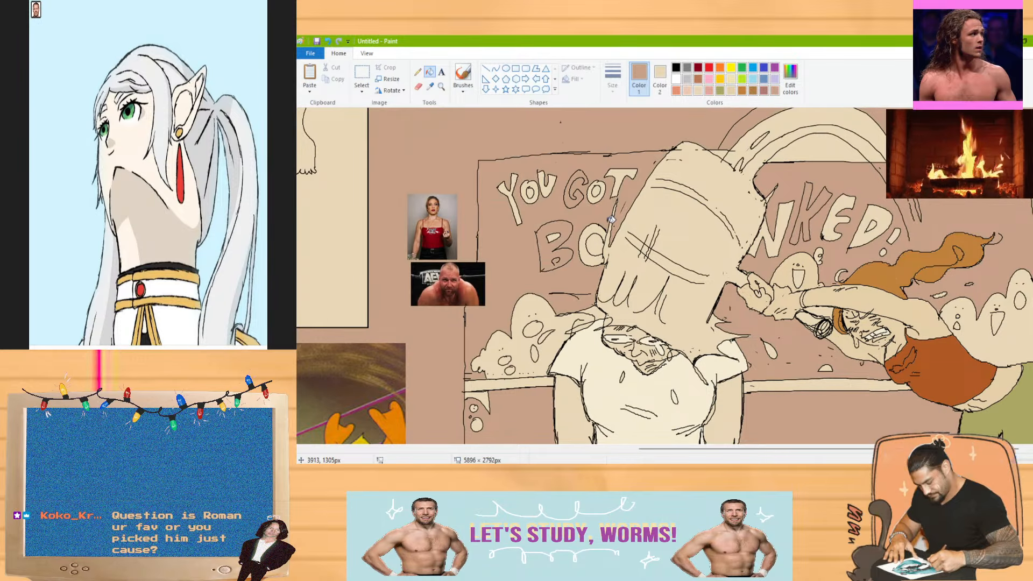
{"action": "key", "text": "ctrl+z"}
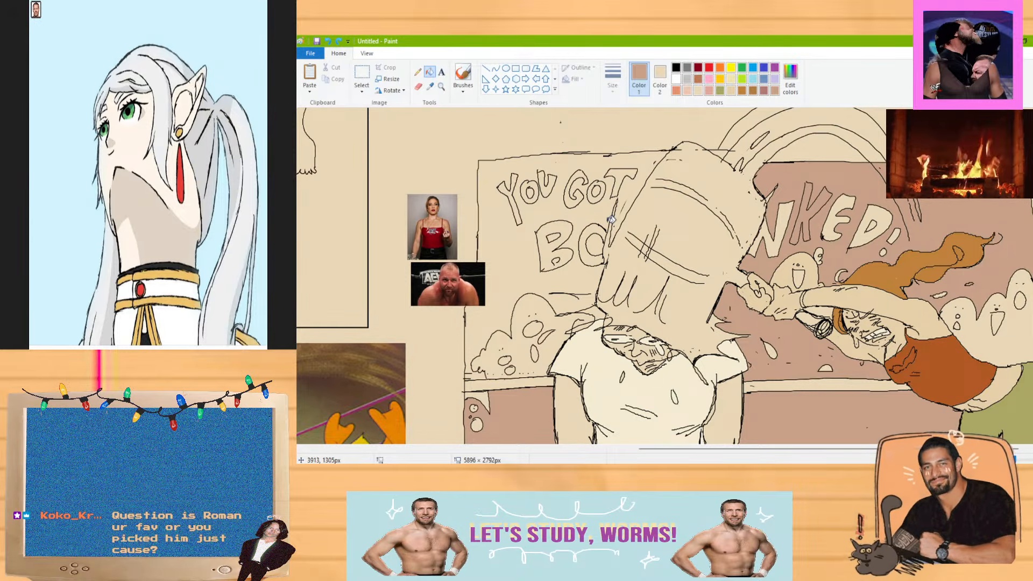
Set the drawing colour to black and move the two reference photos away from the banner onto the mallet reference image
{"action": "left_click", "coordinate": [462, 75]}
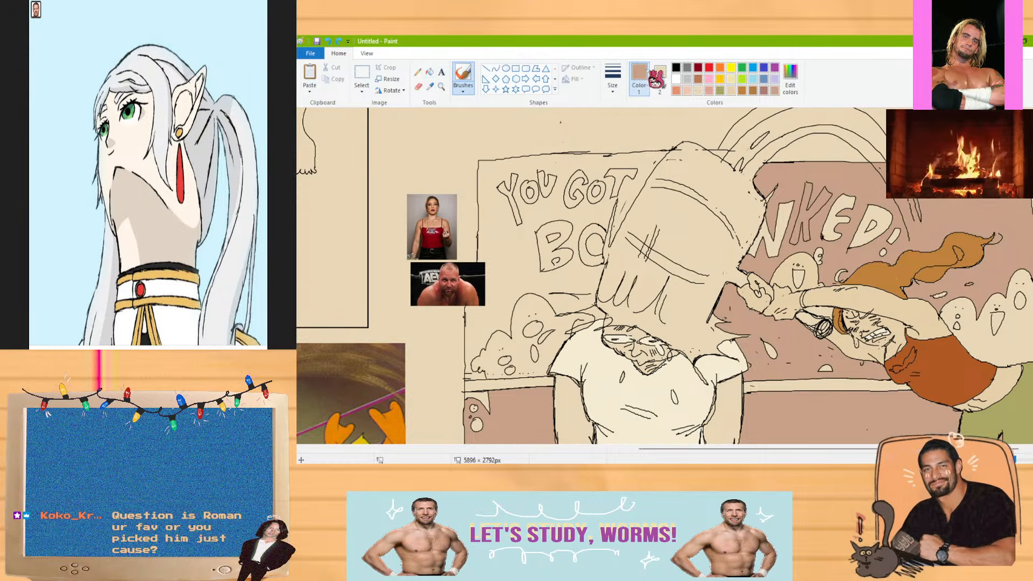
{"action": "left_click", "coordinate": [675, 68]}
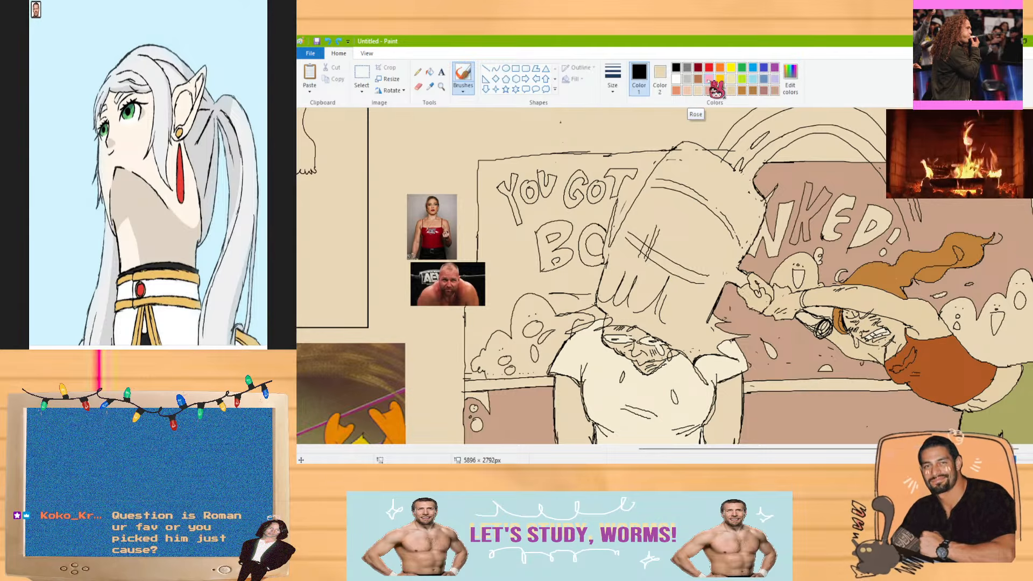
{"action": "left_click", "coordinate": [362, 72]}
{"action": "mouse_move", "coordinate": [476, 245]}
{"action": "left_mouse_down"}
{"action": "mouse_move", "coordinate": [456, 212]}
{"action": "mouse_move", "coordinate": [438, 339]}
{"action": "mouse_move", "coordinate": [413, 414]}
{"action": "left_mouse_up"}
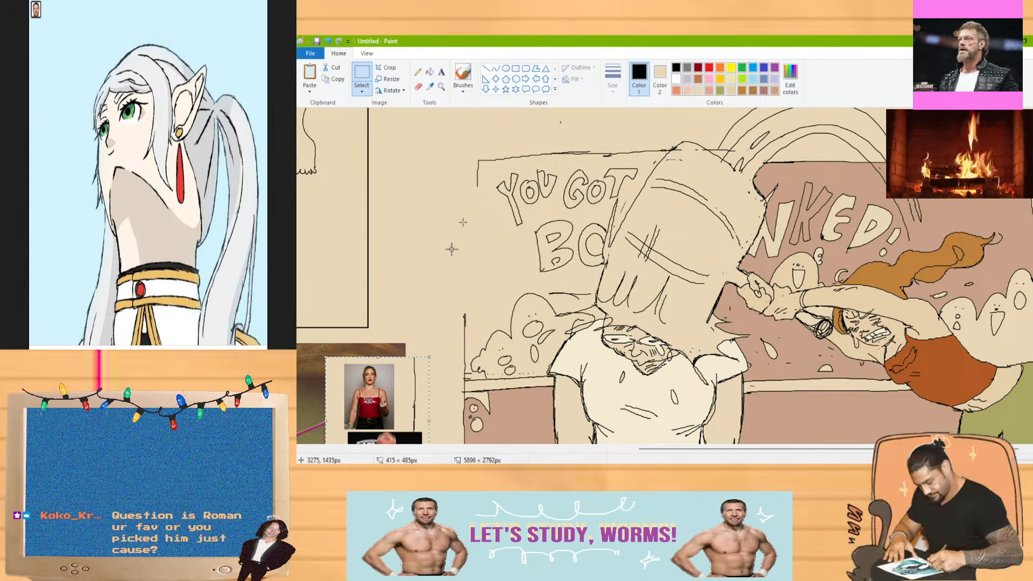
Redraw the banner's left border in black from its upper corner down to the existing vertical line above the barrier
{"action": "left_click", "coordinate": [463, 75]}
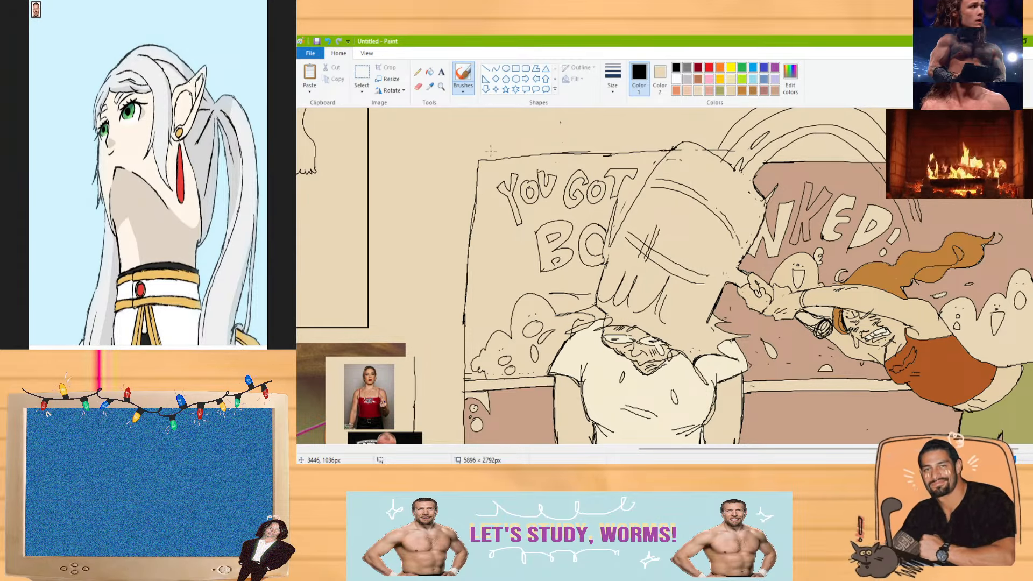
{"action": "key", "text": "ctrl+z"}
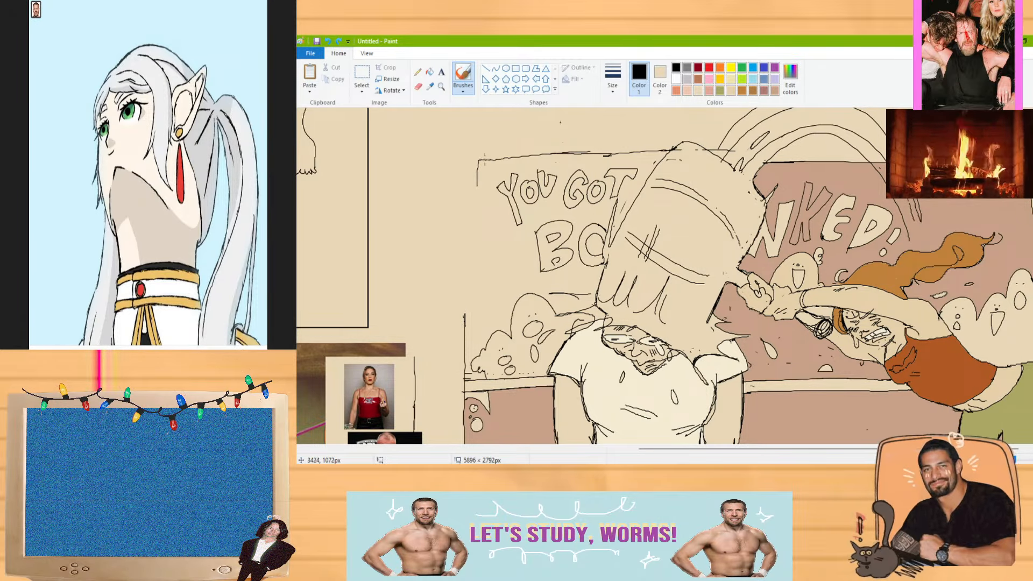
{"action": "mouse_move", "coordinate": [482, 158]}
{"action": "left_mouse_down"}
{"action": "mouse_move", "coordinate": [469, 177]}
{"action": "mouse_move", "coordinate": [465, 304]}
{"action": "left_mouse_up"}
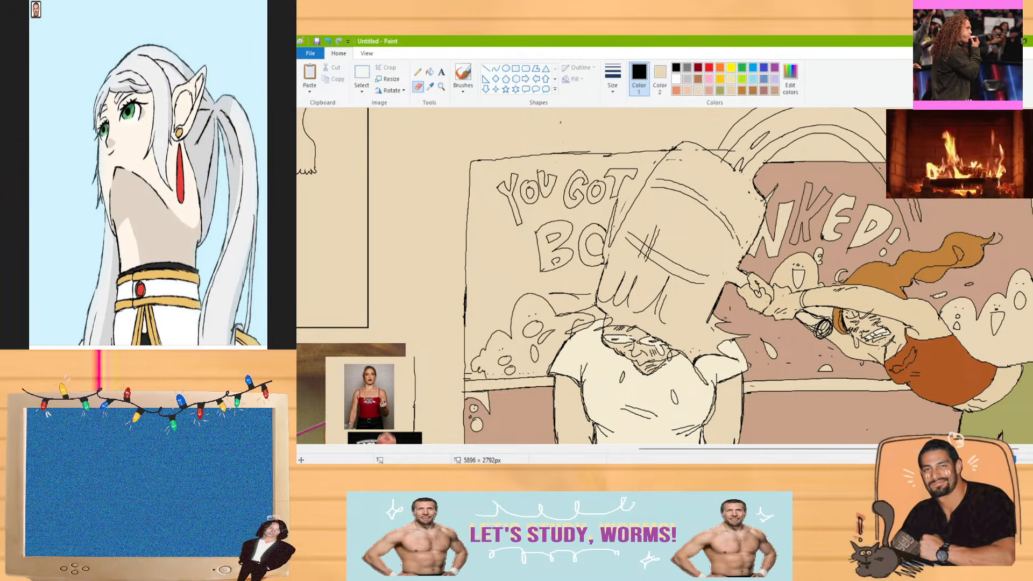
{"action": "key", "text": "alt+Tab"}
{"action": "scroll", "coordinate": [665, 276], "scroll_direction": "down", "scroll_amount": 5}
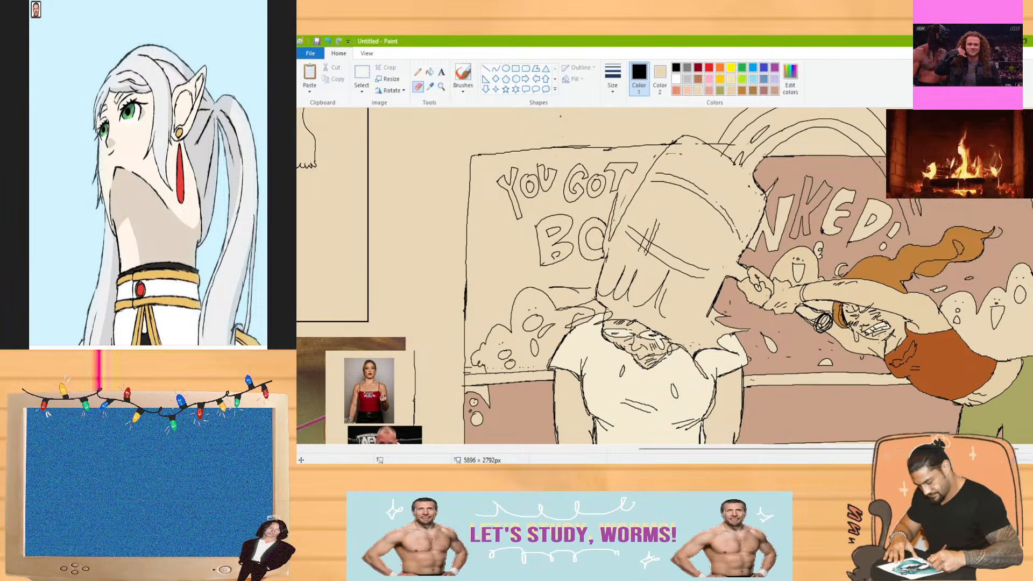
{"action": "scroll", "coordinate": [664, 276], "scroll_direction": "up", "scroll_amount": 5}
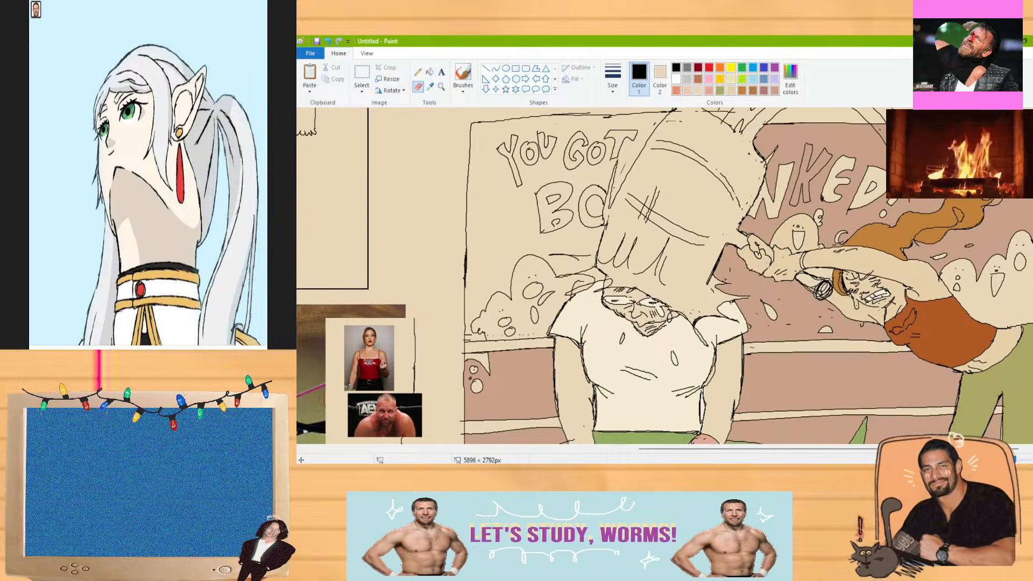
Add short black brush strokes to the spiky impact mark between the mallet and the seated figure's shoulder
{"action": "left_click", "coordinate": [466, 78]}
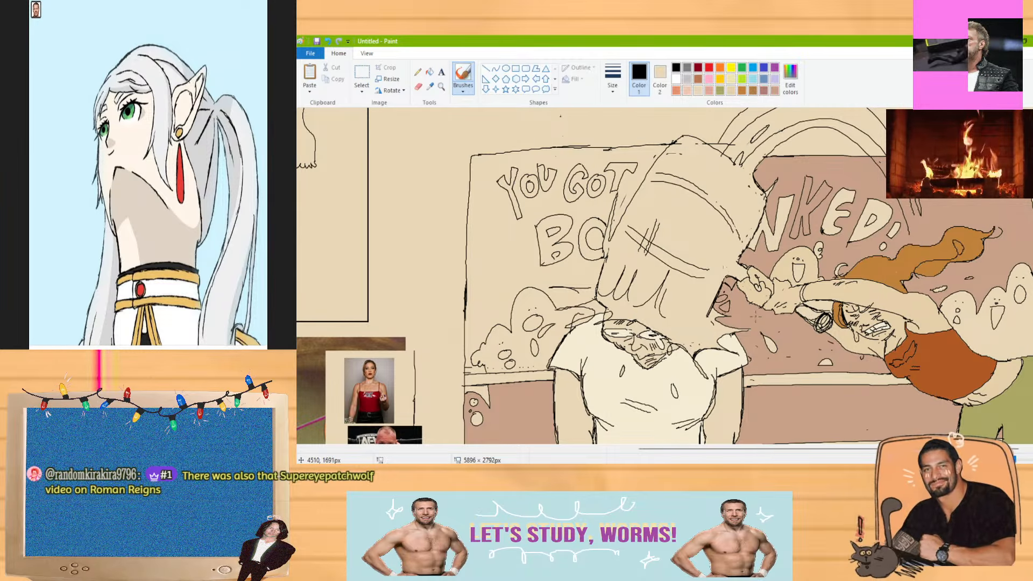
{"action": "left_click_drag", "start_coordinate": [749, 319], "coordinate": [750, 342]}
{"action": "left_click_drag", "start_coordinate": [755, 333], "coordinate": [751, 345]}
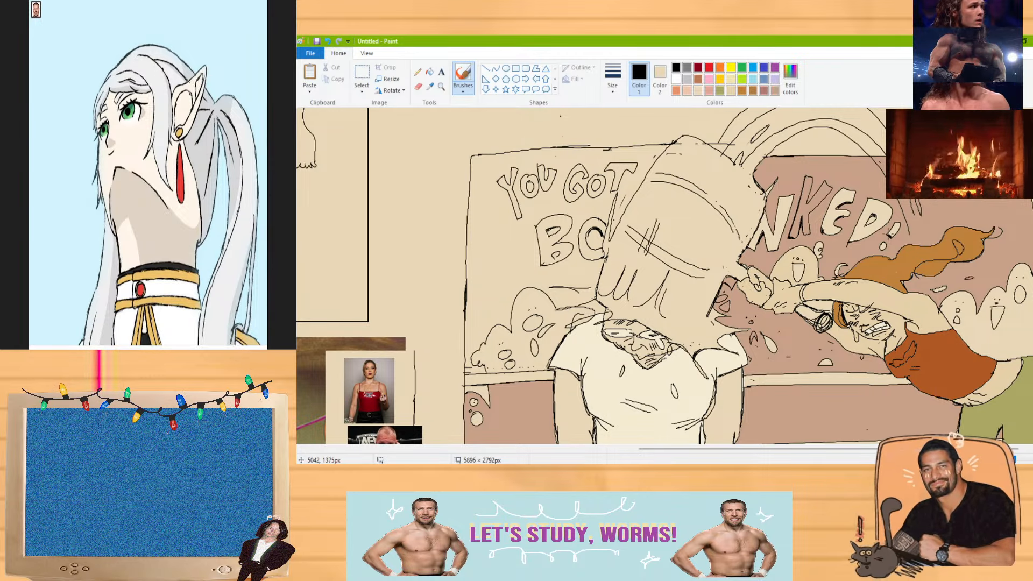
Mix a light orange-tan custom colour with hue 21 and saturation 125, and fill the banner backdrop on both sides of the mallet
{"action": "left_click", "coordinate": [429, 72]}
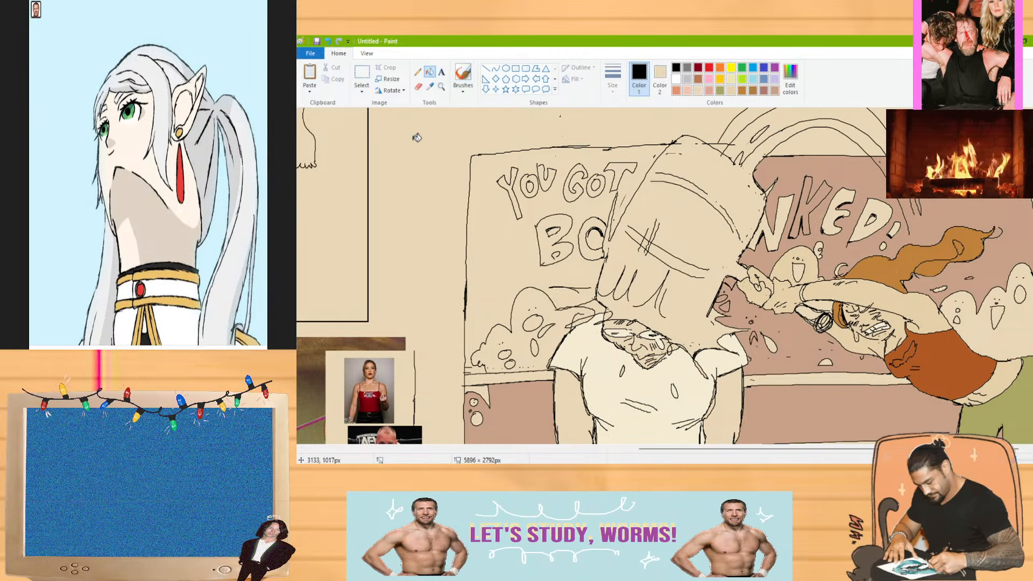
{"action": "left_click", "coordinate": [764, 90]}
{"action": "left_click", "coordinate": [791, 75]}
{"action": "left_click", "coordinate": [796, 225]}
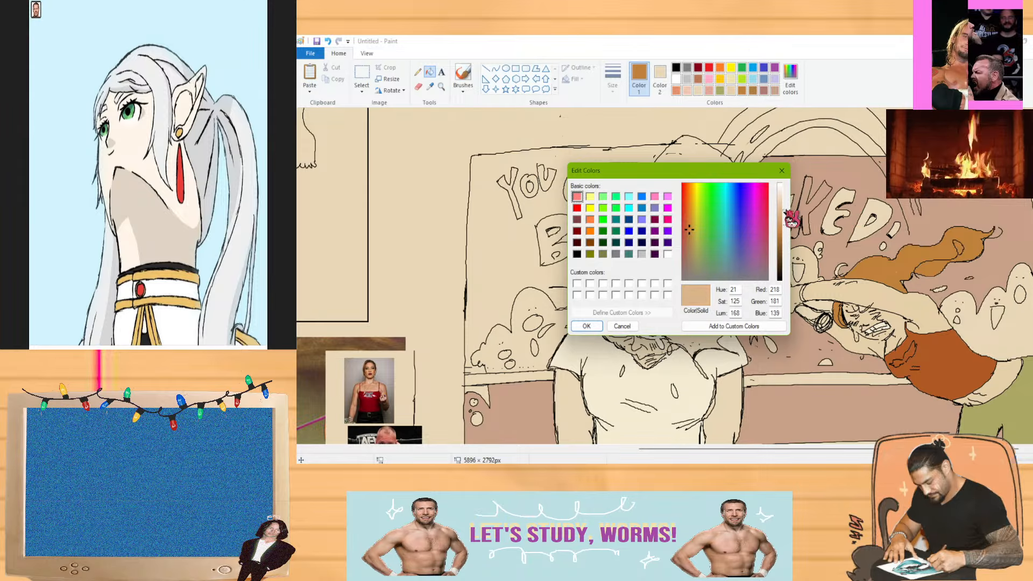
{"action": "left_click", "coordinate": [598, 324]}
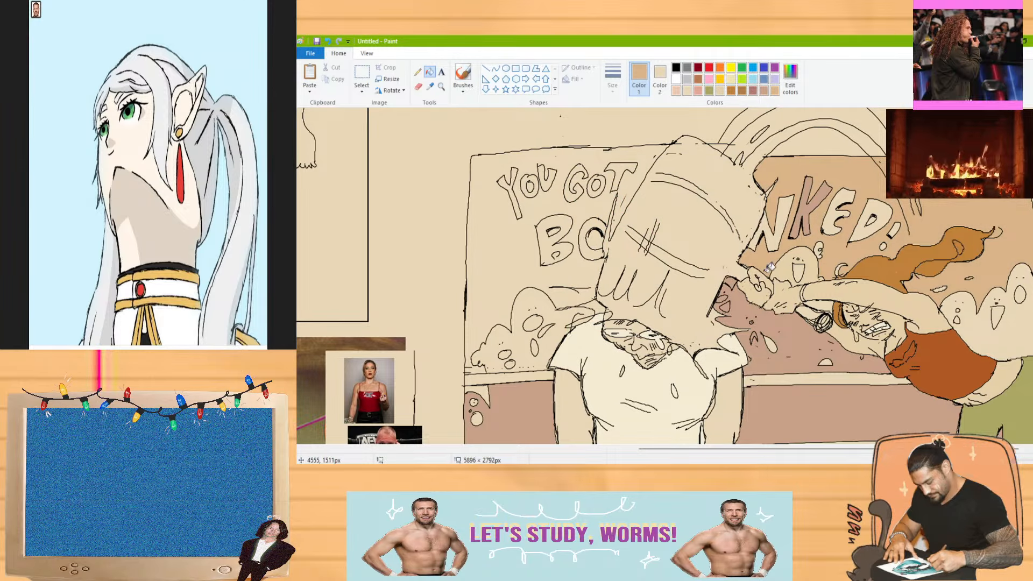
{"action": "left_click", "coordinate": [589, 209]}
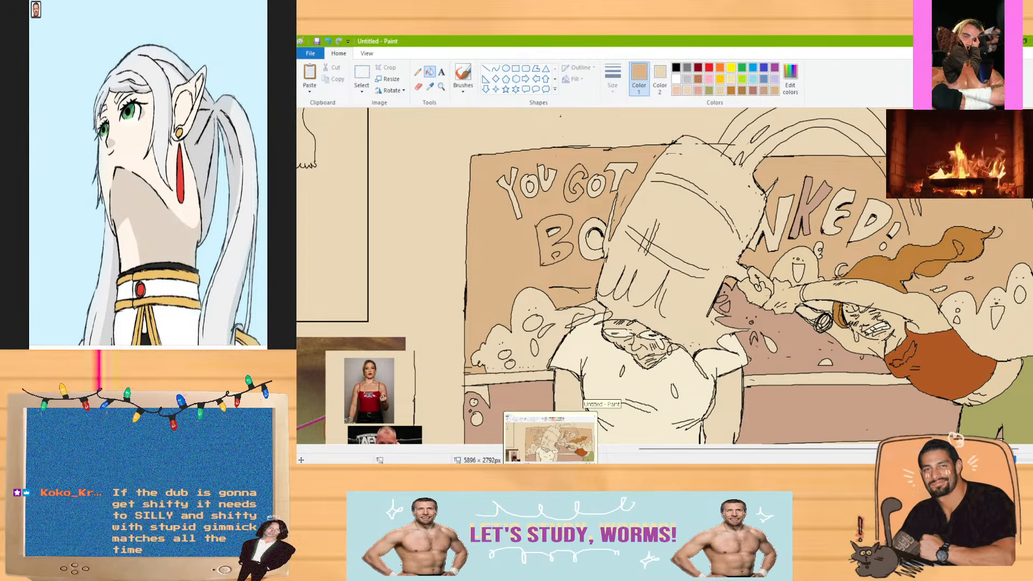
Touch up the crowd outline beside the mallet in black and fill the crowd silhouettes on both sides with the barrier's pinkish tan
{"action": "scroll", "coordinate": [993, 296], "scroll_direction": "down", "scroll_amount": 2}
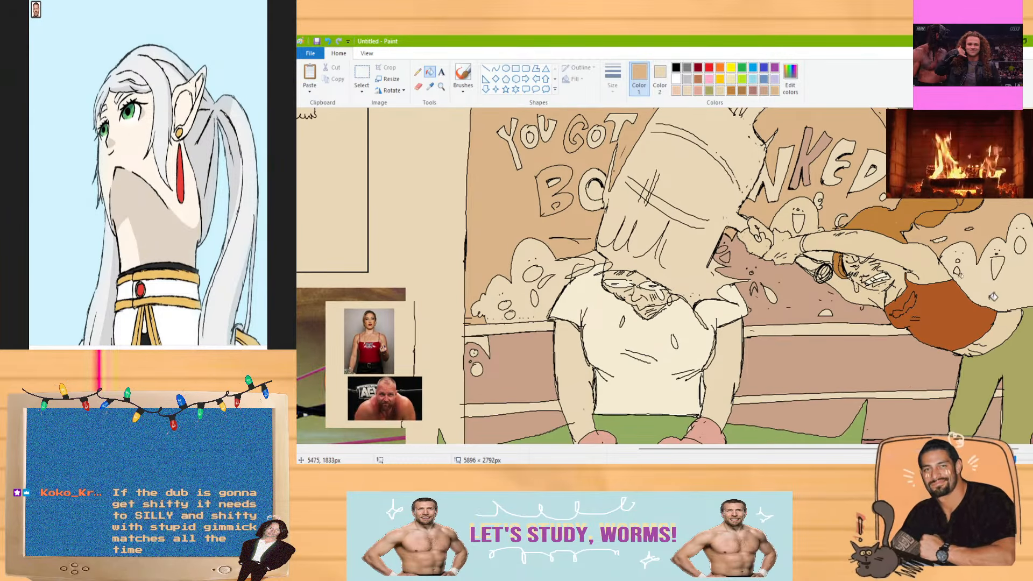
{"action": "left_click", "coordinate": [418, 87]}
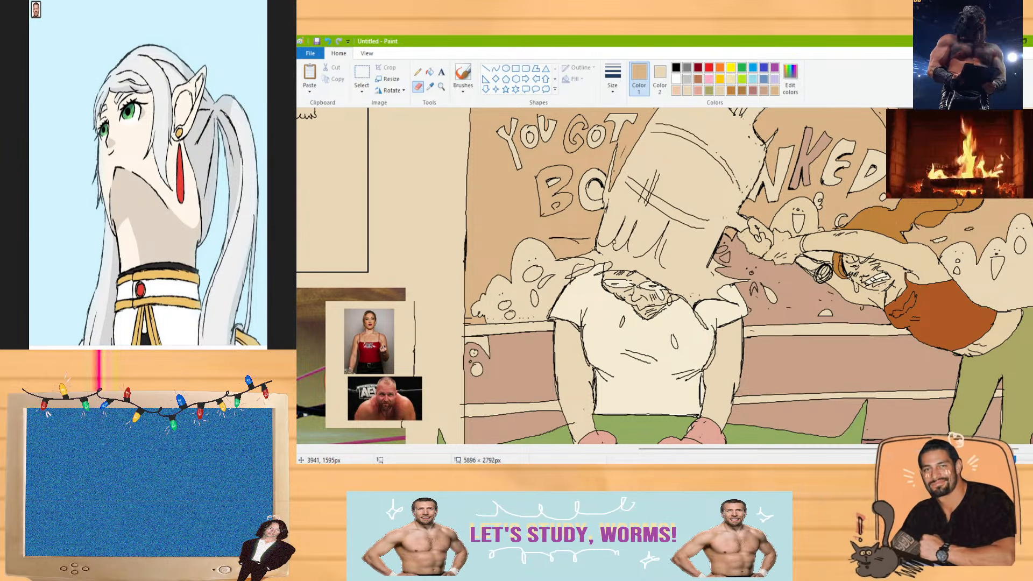
{"action": "left_click", "coordinate": [462, 76]}
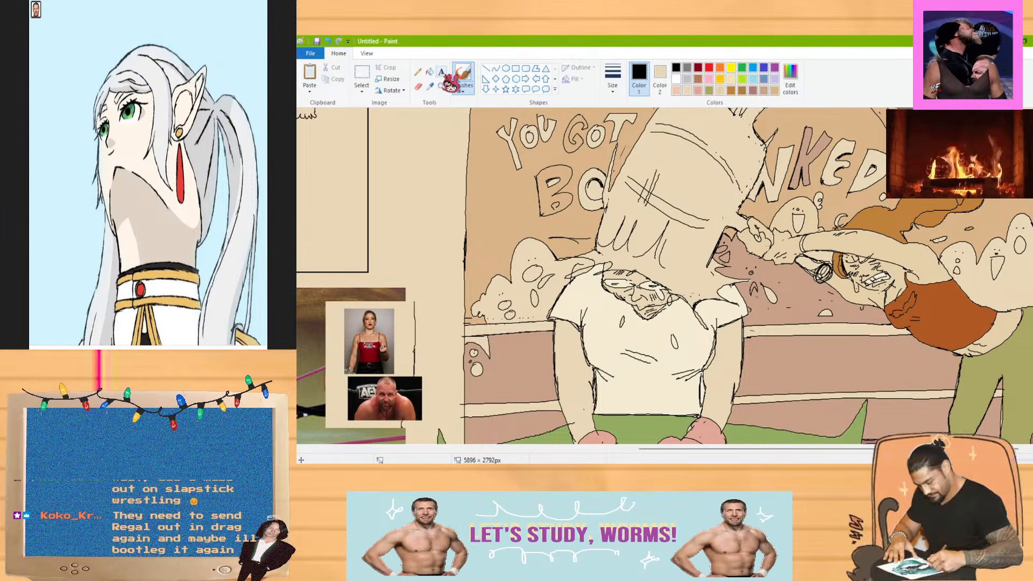
{"action": "left_click", "coordinate": [429, 72]}
{"action": "left_click", "coordinate": [430, 86]}
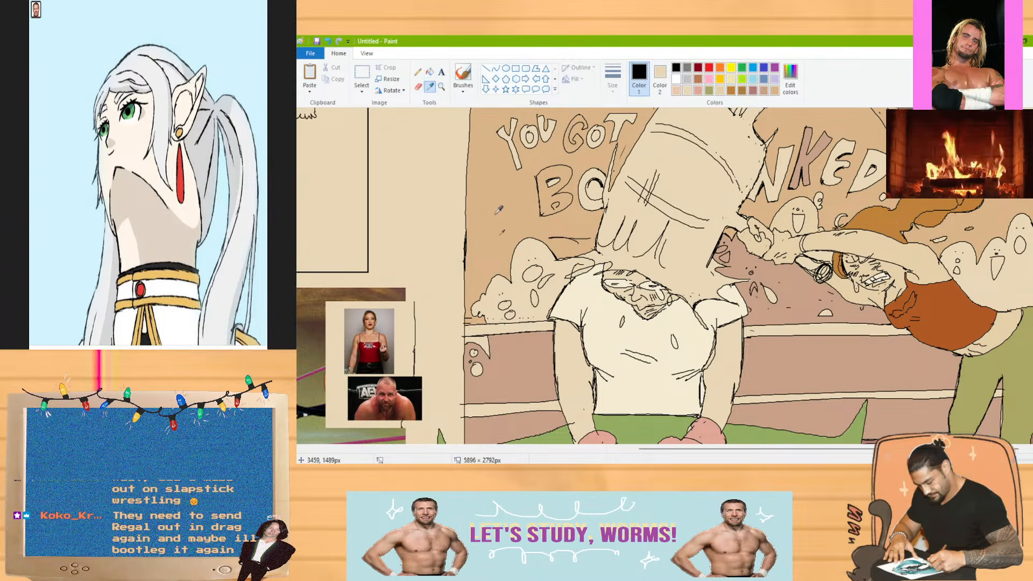
{"action": "left_click", "coordinate": [541, 293]}
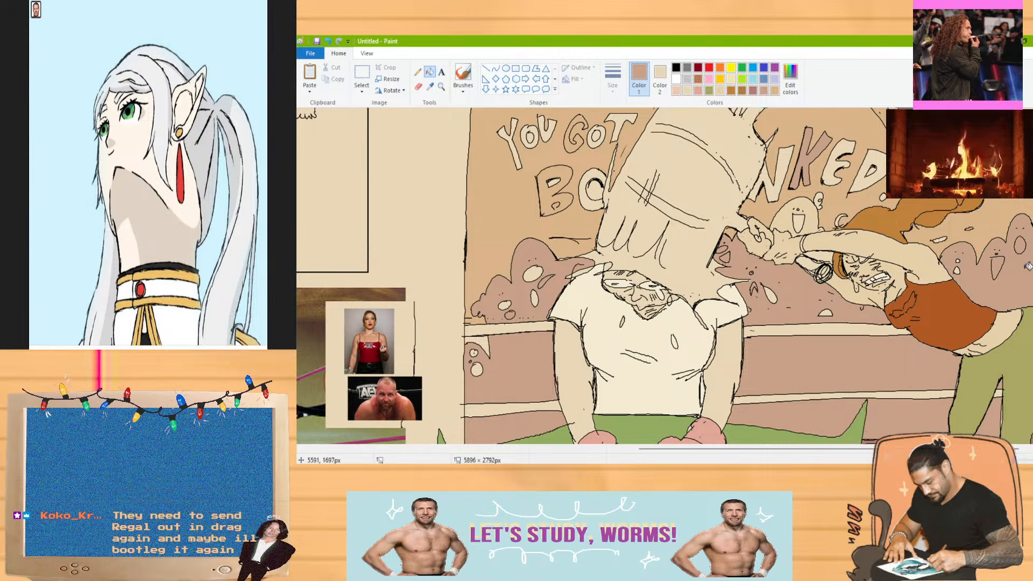
{"action": "left_click", "coordinate": [812, 216]}
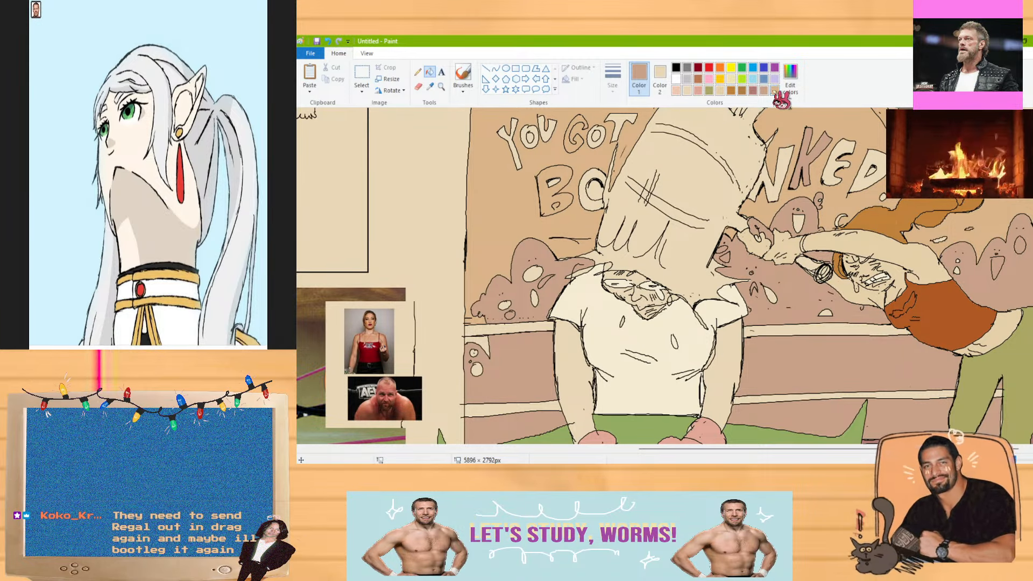
Mix a muted olive-brown custom colour from the existing green and recolour the leggings of both the seated and the standing figure
{"action": "left_click", "coordinate": [1016, 460]}
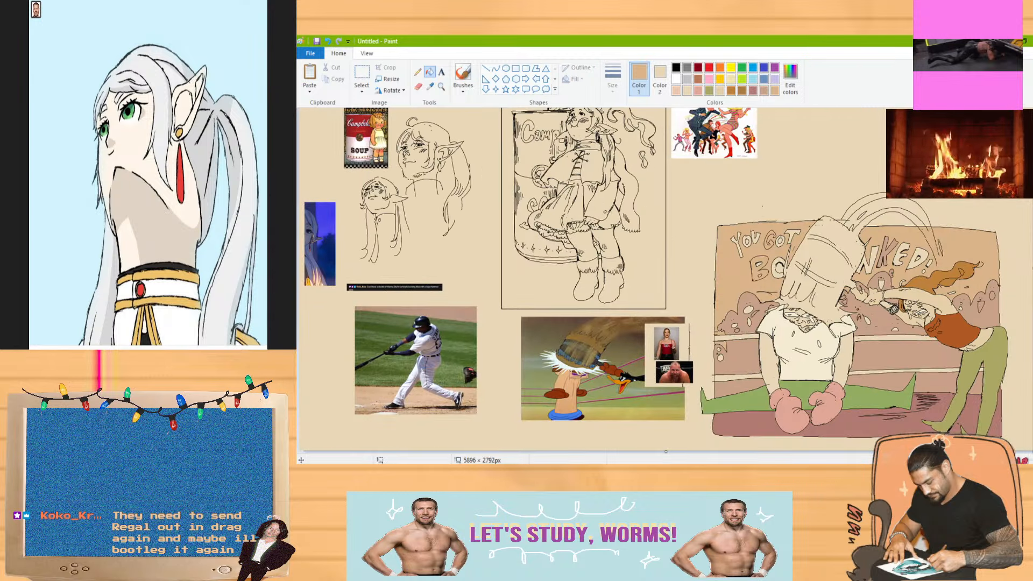
{"action": "left_click", "coordinate": [1028, 461]}
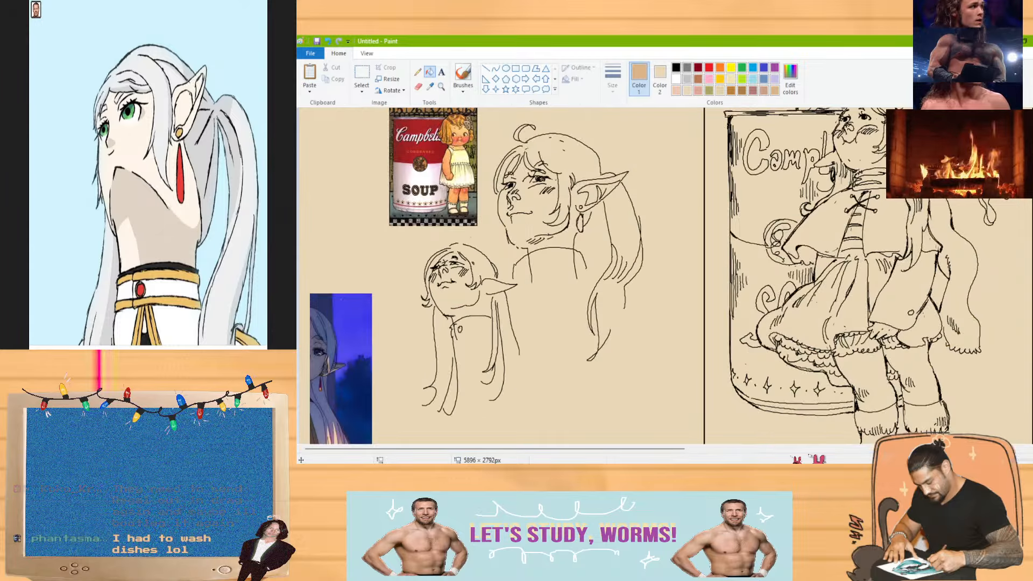
{"action": "left_click_drag", "start_coordinate": [673, 449], "coordinate": [1028, 450]}
{"action": "scroll", "coordinate": [659, 277], "scroll_direction": "down", "scroll_amount": 10}
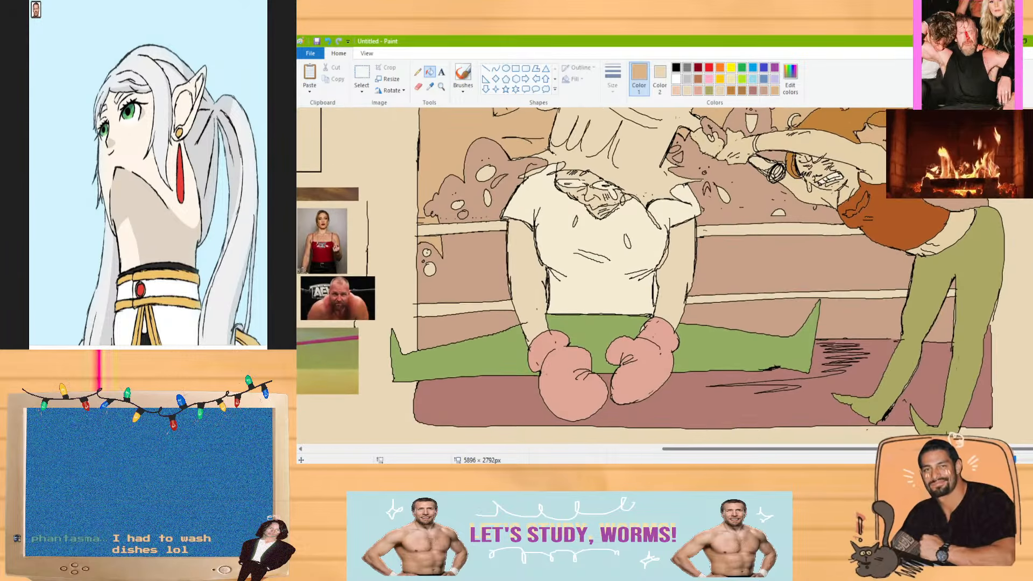
{"action": "left_click", "coordinate": [430, 86]}
{"action": "left_click", "coordinate": [715, 326]}
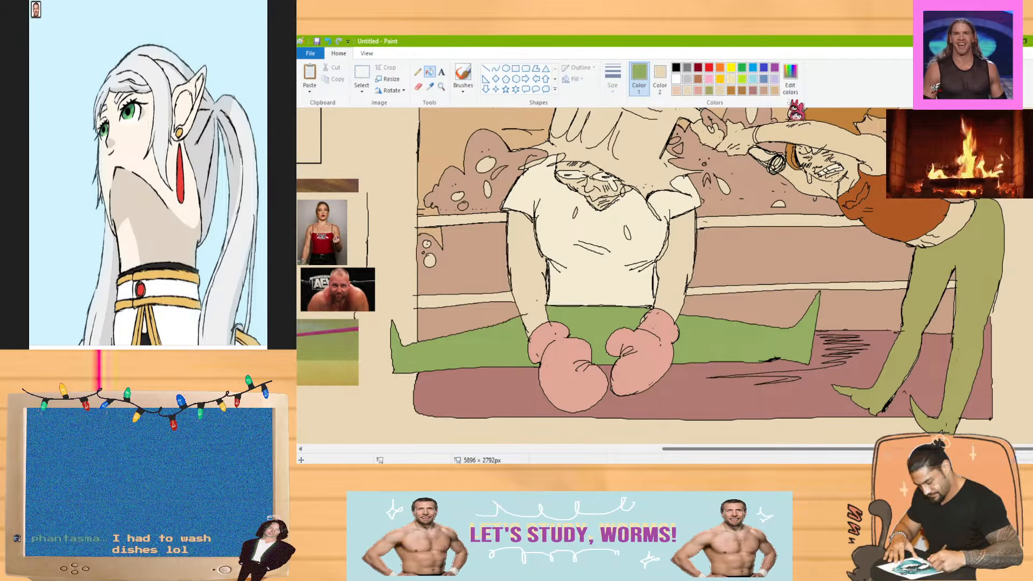
{"action": "left_click", "coordinate": [790, 81]}
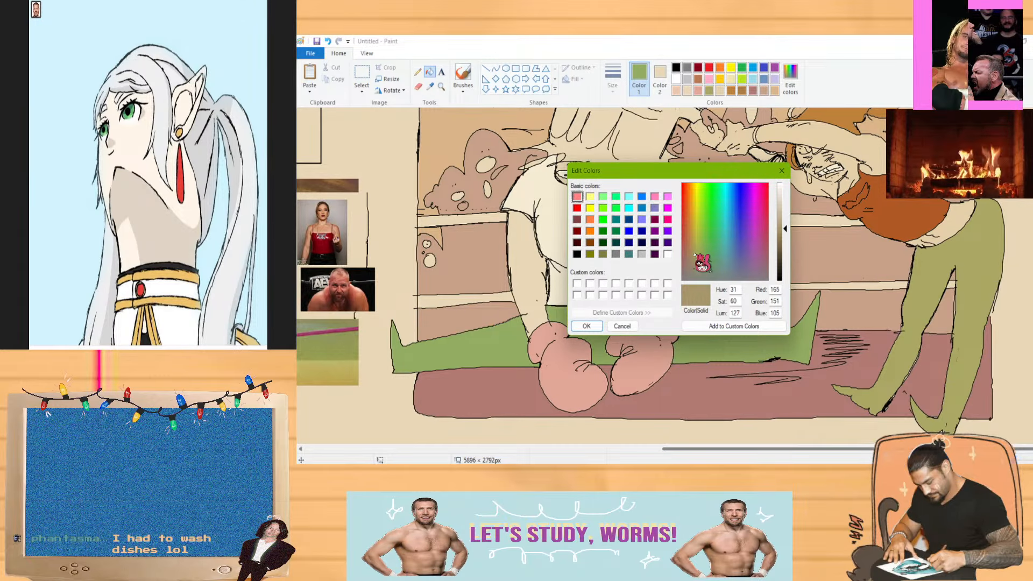
{"action": "left_click", "coordinate": [587, 326]}
{"action": "left_click", "coordinate": [457, 344]}
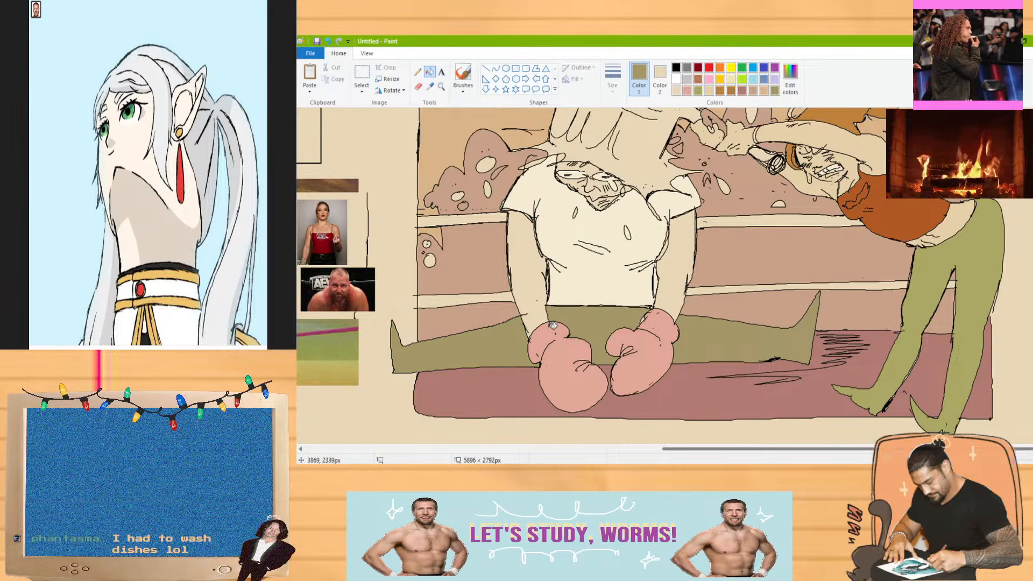
{"action": "left_click", "coordinate": [947, 301]}
{"action": "mouse_move", "coordinate": [1032, 298]}
{"action": "left_mouse_down"}
{"action": "mouse_move", "coordinate": [1032, 229]}
{"action": "mouse_move", "coordinate": [1032, 296]}
{"action": "left_mouse_up"}
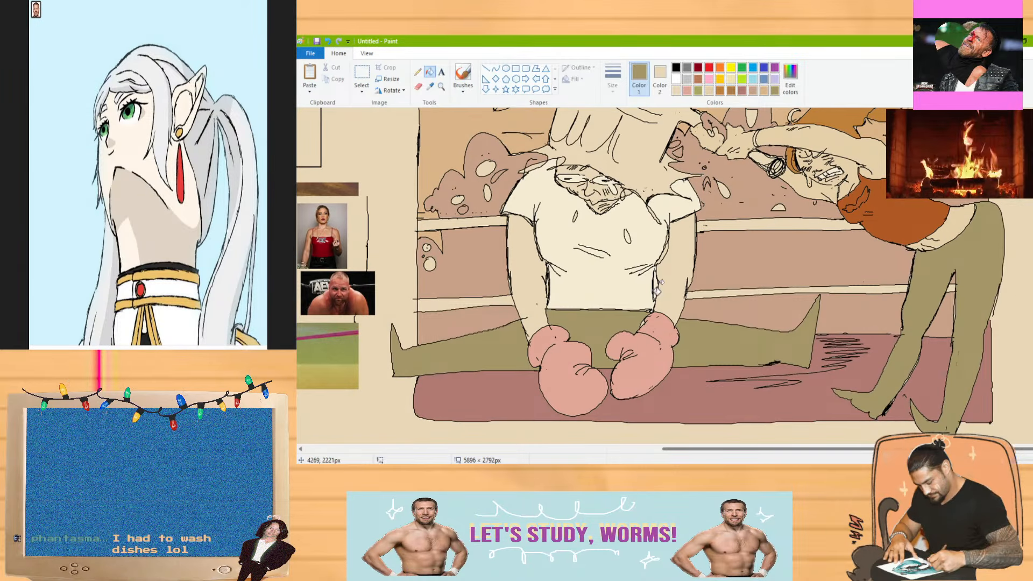
Mix a salmon custom colour from the banner's tan and recolour both of the seated figure's boxing gloves
{"action": "left_click", "coordinate": [789, 78]}
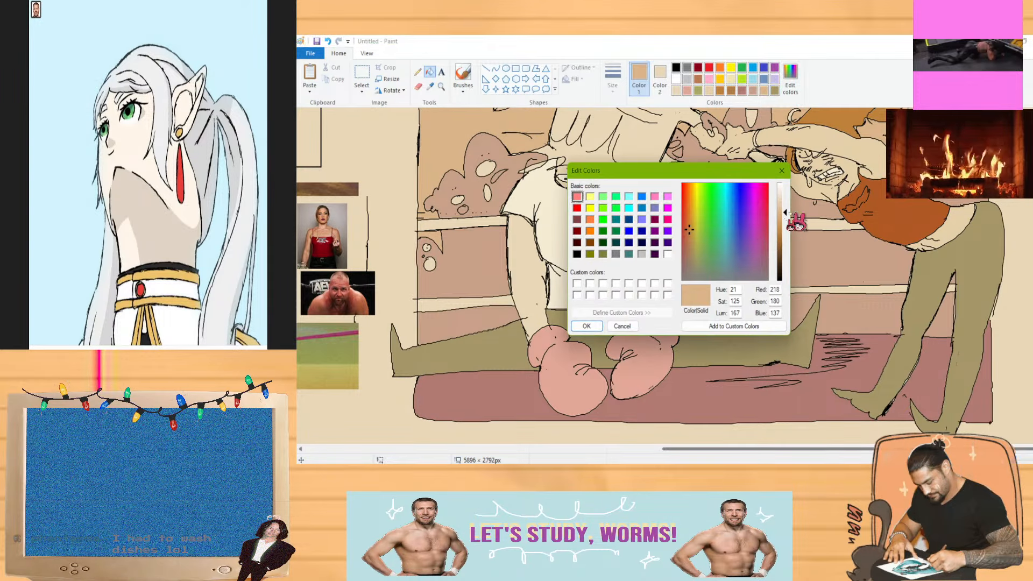
{"action": "left_click", "coordinate": [687, 231]}
{"action": "left_click", "coordinate": [688, 230]}
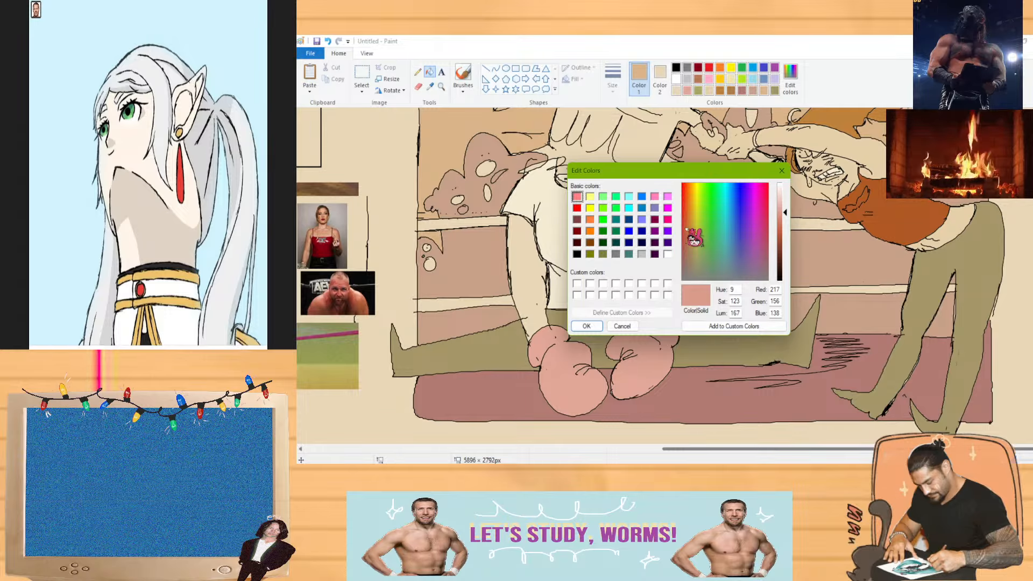
{"action": "left_click", "coordinate": [588, 326]}
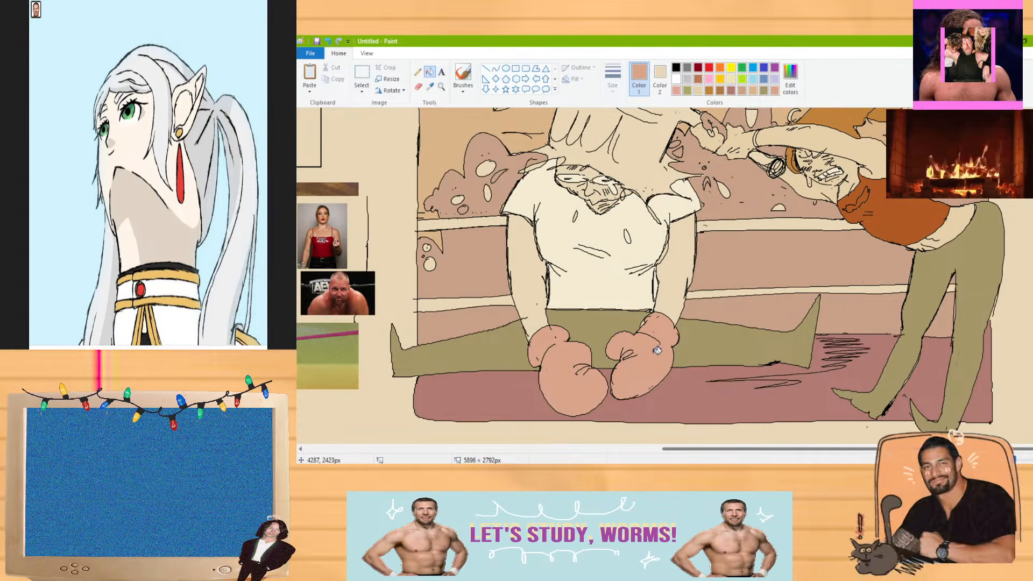
{"action": "scroll", "coordinate": [667, 353], "scroll_direction": "up", "scroll_amount": 4}
{"action": "scroll", "coordinate": [688, 355], "scroll_direction": "down", "scroll_amount": 2}
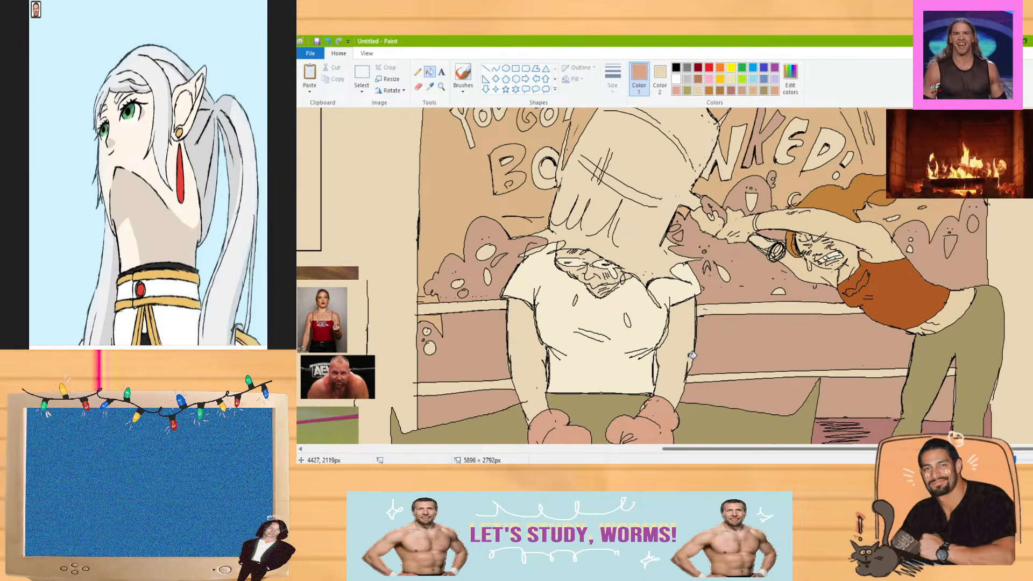
Draw a black looping motion trail across the banner's left edge, ending in a swirled puff above the banner, and thicken its loop
{"action": "left_click", "coordinate": [660, 364]}
{"action": "key", "text": "ctrl+z"}
{"action": "left_click", "coordinate": [463, 75]}
{"action": "left_click", "coordinate": [676, 66]}
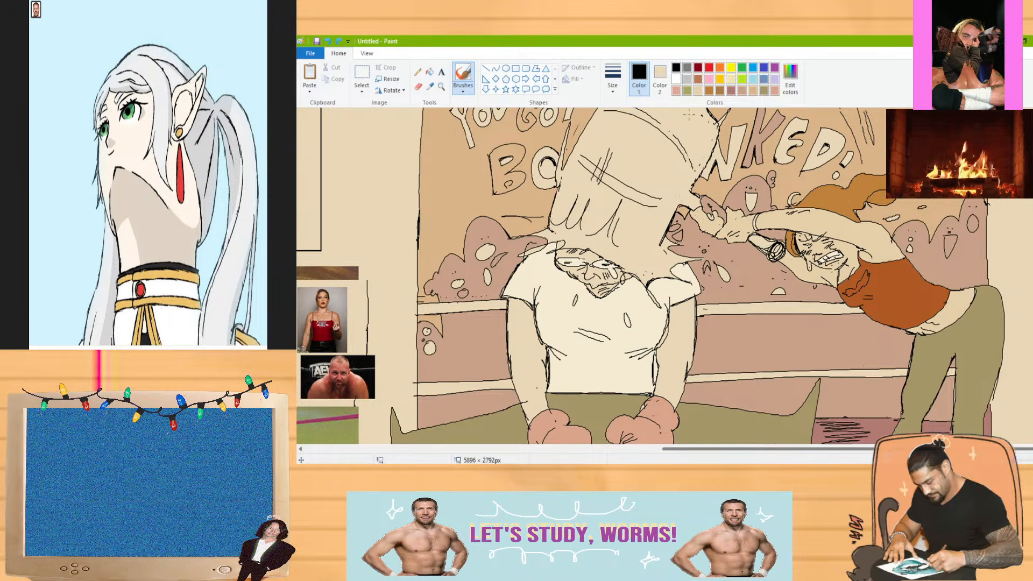
{"action": "scroll", "coordinate": [656, 274], "scroll_direction": "up", "scroll_amount": 3}
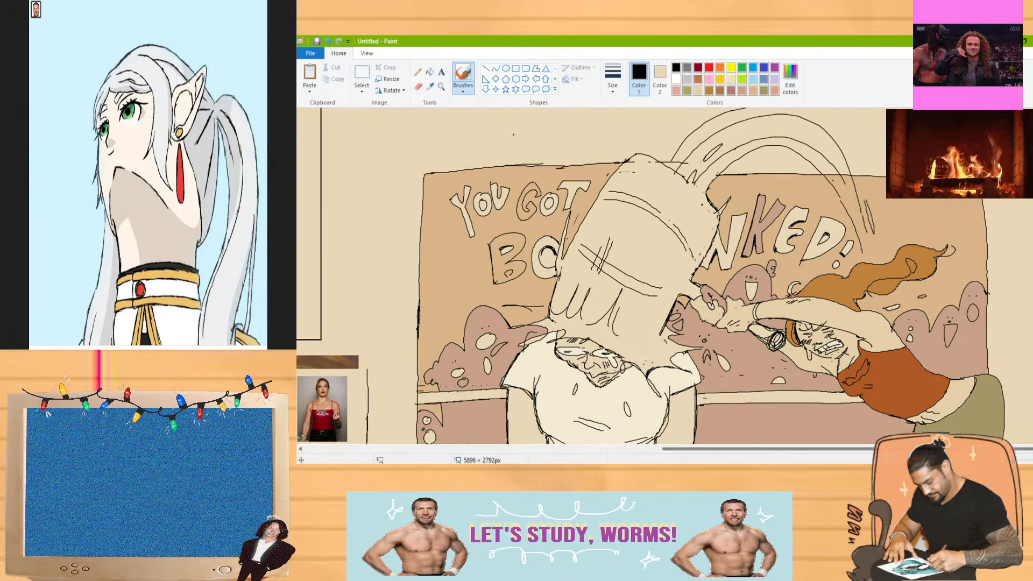
{"action": "scroll", "coordinate": [656, 274], "scroll_direction": "up", "scroll_amount": 2}
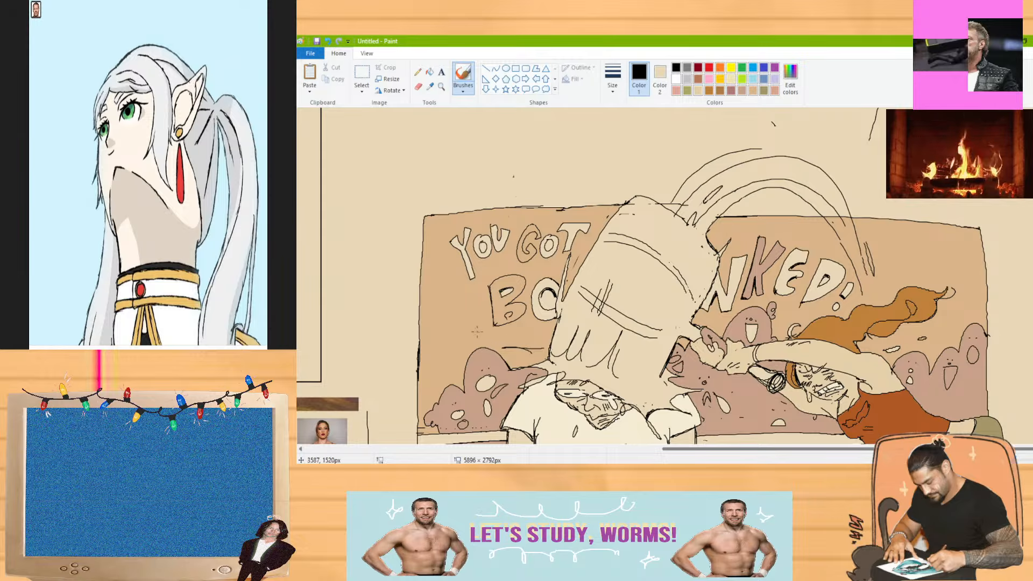
{"action": "mouse_move", "coordinate": [445, 269]}
{"action": "left_mouse_down"}
{"action": "mouse_move", "coordinate": [435, 203]}
{"action": "mouse_move", "coordinate": [472, 191]}
{"action": "mouse_move", "coordinate": [494, 146]}
{"action": "mouse_move", "coordinate": [563, 160]}
{"action": "mouse_move", "coordinate": [536, 153]}
{"action": "mouse_move", "coordinate": [555, 160]}
{"action": "mouse_move", "coordinate": [539, 185]}
{"action": "mouse_move", "coordinate": [507, 162]}
{"action": "mouse_move", "coordinate": [490, 184]}
{"action": "left_mouse_up"}
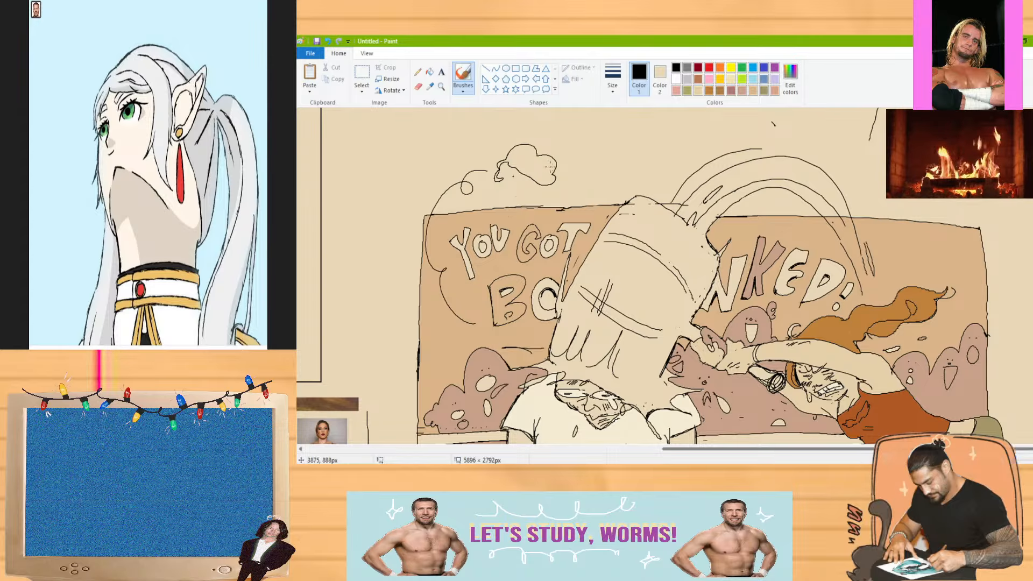
{"action": "left_click_drag", "start_coordinate": [553, 171], "coordinate": [542, 163]}
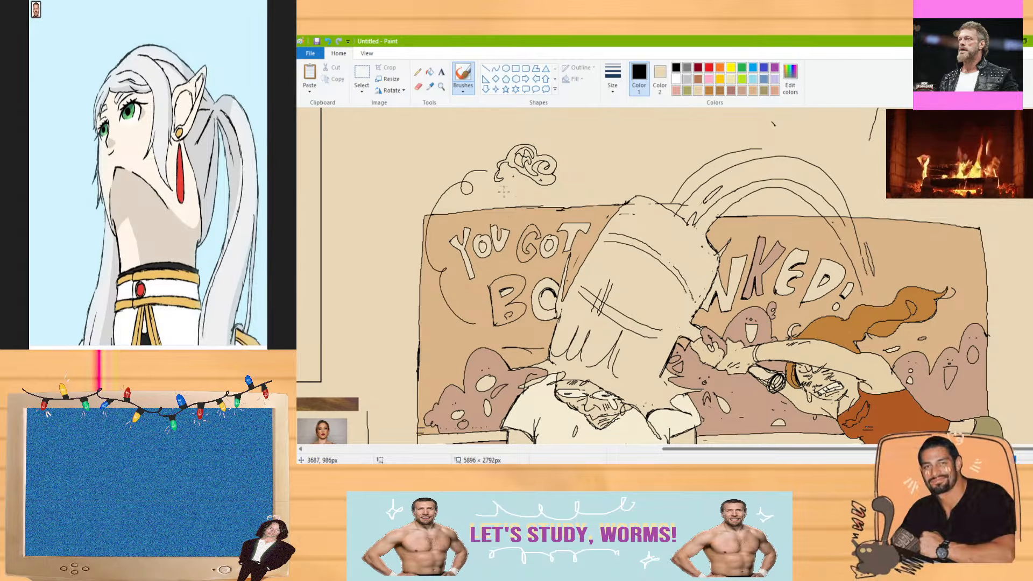
{"action": "left_click_drag", "start_coordinate": [462, 198], "coordinate": [465, 182]}
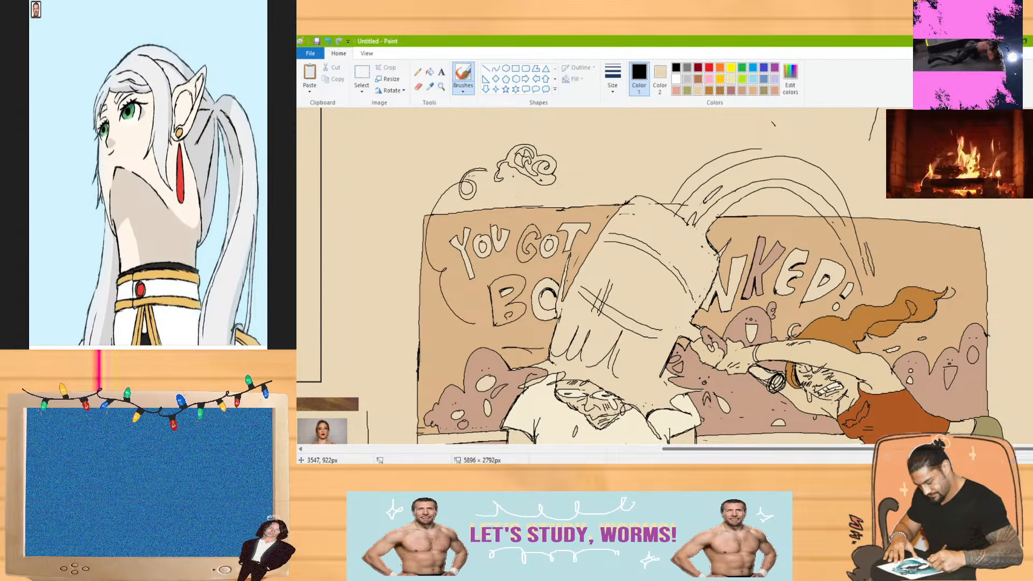
Reinforce the motion trail's lower curve in black and add small droplets around it
{"action": "mouse_move", "coordinate": [449, 261]}
{"action": "left_mouse_down"}
{"action": "mouse_move", "coordinate": [436, 272]}
{"action": "mouse_move", "coordinate": [478, 324]}
{"action": "mouse_move", "coordinate": [437, 330]}
{"action": "mouse_move", "coordinate": [442, 344]}
{"action": "left_mouse_up"}
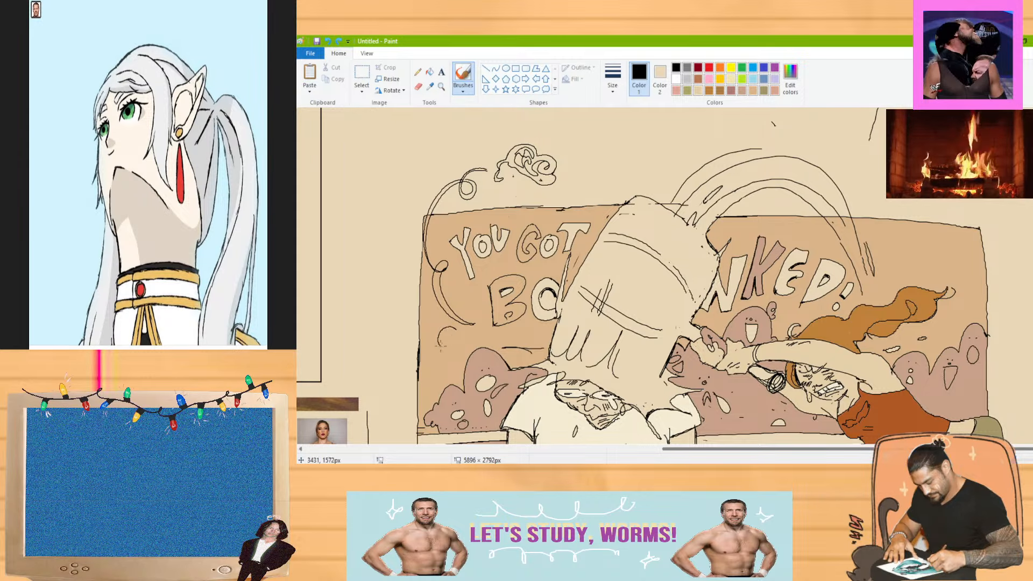
{"action": "mouse_move", "coordinate": [467, 285]}
{"action": "left_mouse_down"}
{"action": "mouse_move", "coordinate": [458, 309]}
{"action": "mouse_move", "coordinate": [422, 285]}
{"action": "mouse_move", "coordinate": [409, 302]}
{"action": "left_mouse_up"}
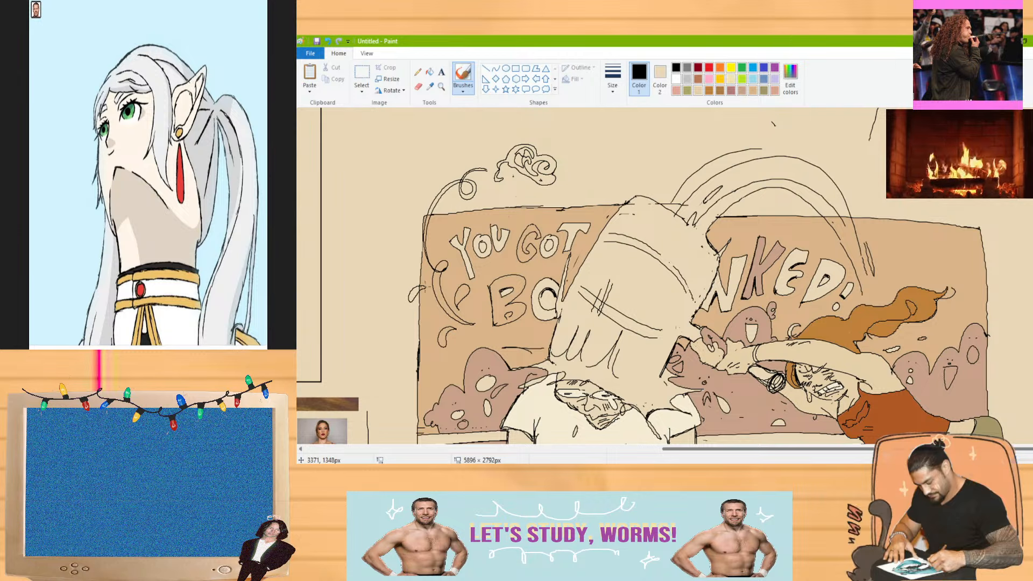
{"action": "left_click_drag", "start_coordinate": [412, 251], "coordinate": [409, 259]}
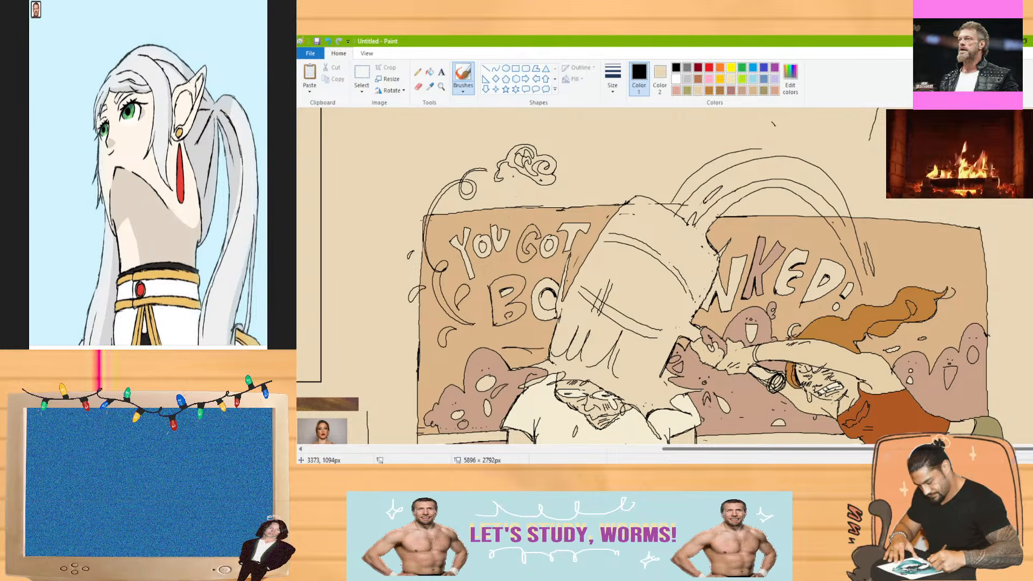
Erase the banner colour inside the looping motion trail, touch up its black outline, and add droplets around the swirled puff
{"action": "left_click", "coordinate": [418, 86]}
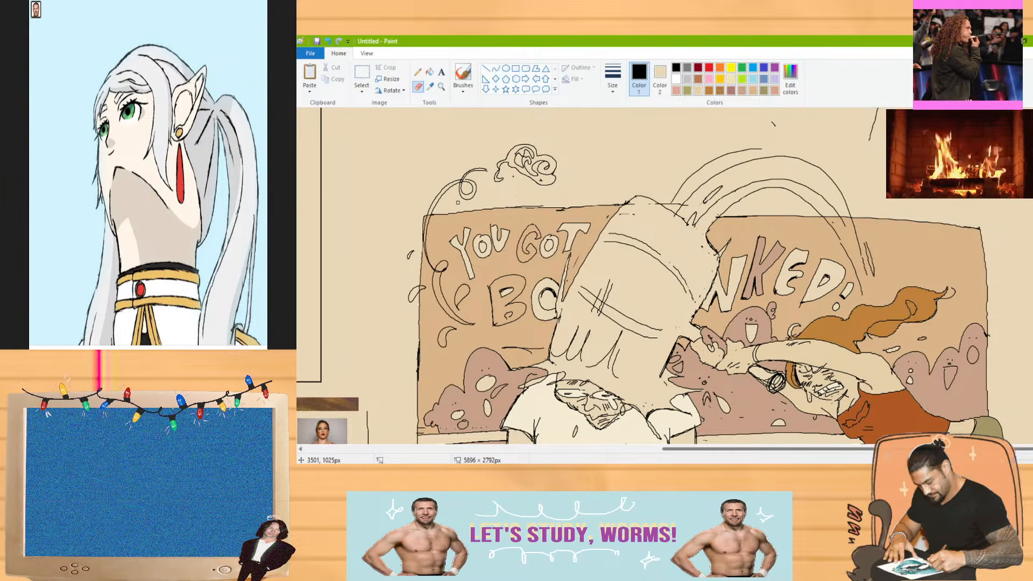
{"action": "left_click", "coordinate": [619, 85]}
{"action": "left_click", "coordinate": [590, 170]}
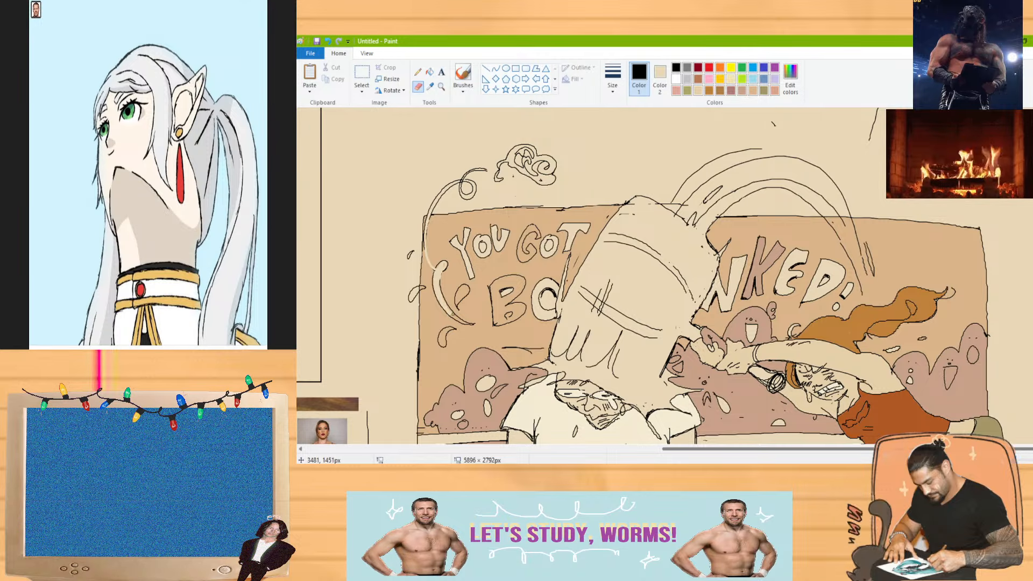
{"action": "left_click", "coordinate": [467, 75]}
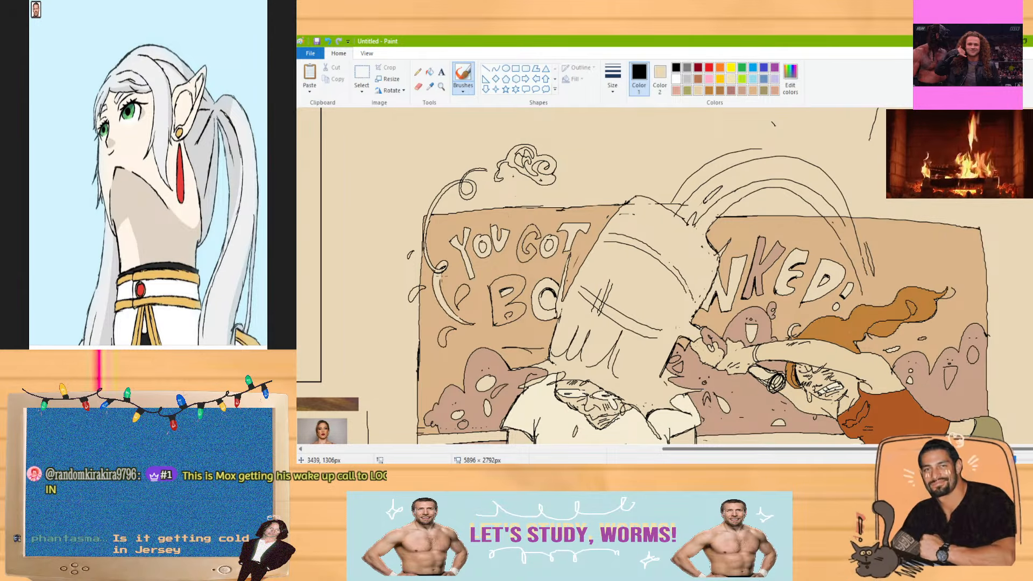
{"action": "left_click_drag", "start_coordinate": [488, 170], "coordinate": [467, 181]}
{"action": "left_click_drag", "start_coordinate": [515, 182], "coordinate": [516, 182]}
{"action": "left_click_drag", "start_coordinate": [503, 145], "coordinate": [502, 146]}
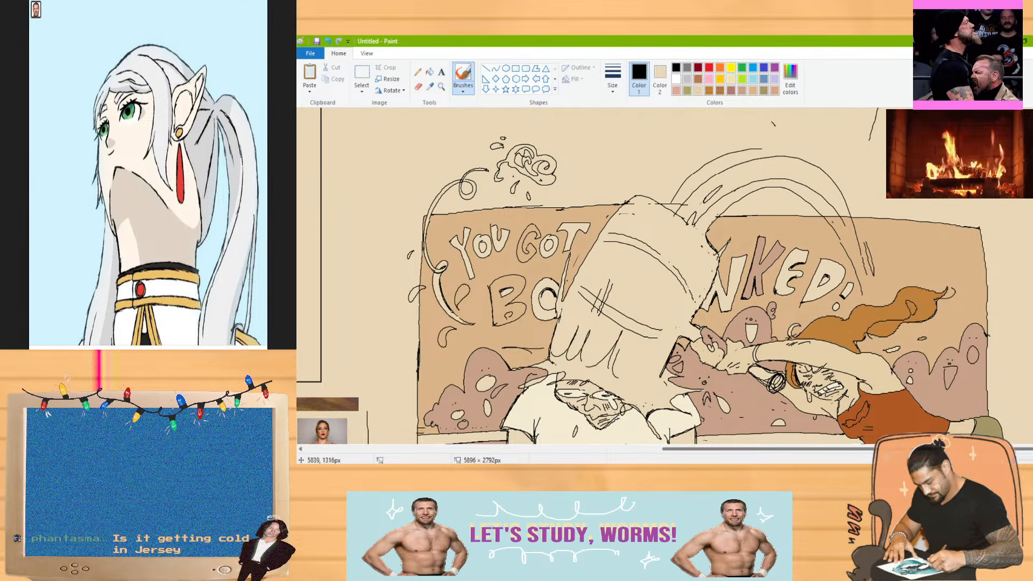
Reinforce the far end of the motion arcs trailing behind the mallet with black strokes
{"action": "scroll", "coordinate": [846, 226], "scroll_direction": "down", "scroll_amount": 1}
{"action": "left_click_drag", "start_coordinate": [845, 218], "coordinate": [871, 291]}
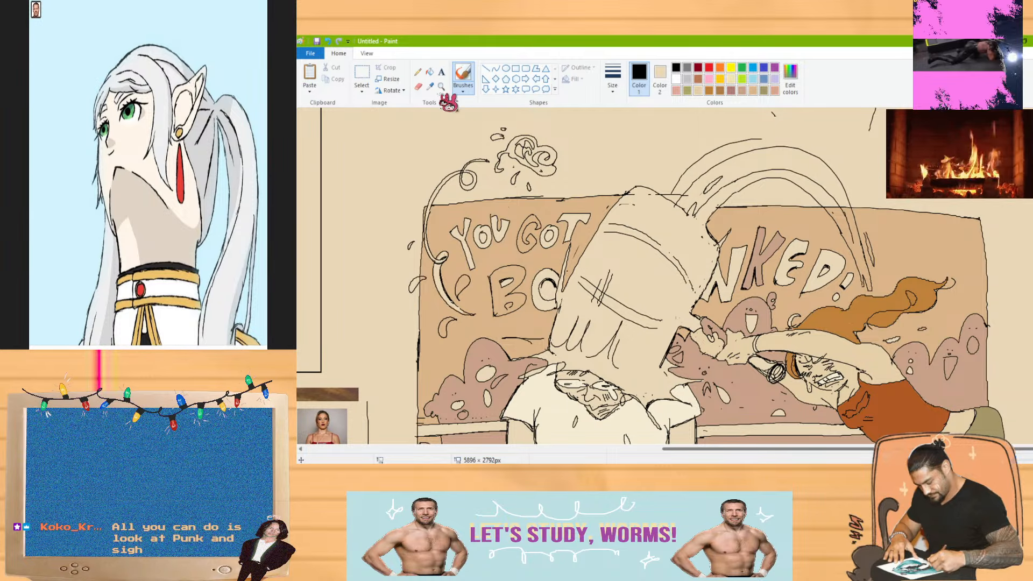
{"action": "left_click", "coordinate": [418, 86]}
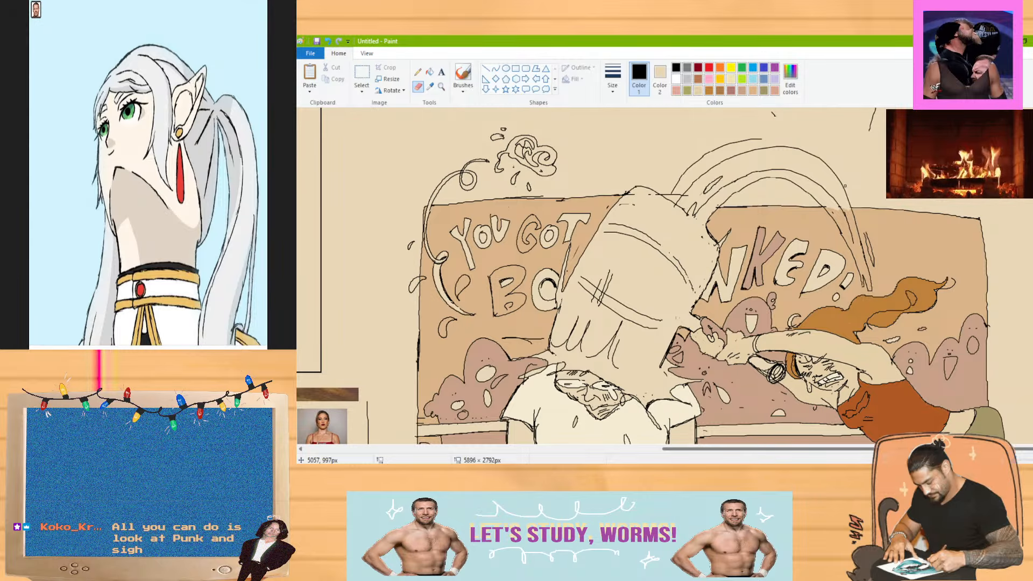
Mix a paler custom colour from the palette's light tan and ready the brush with it
{"action": "left_click", "coordinate": [429, 71]}
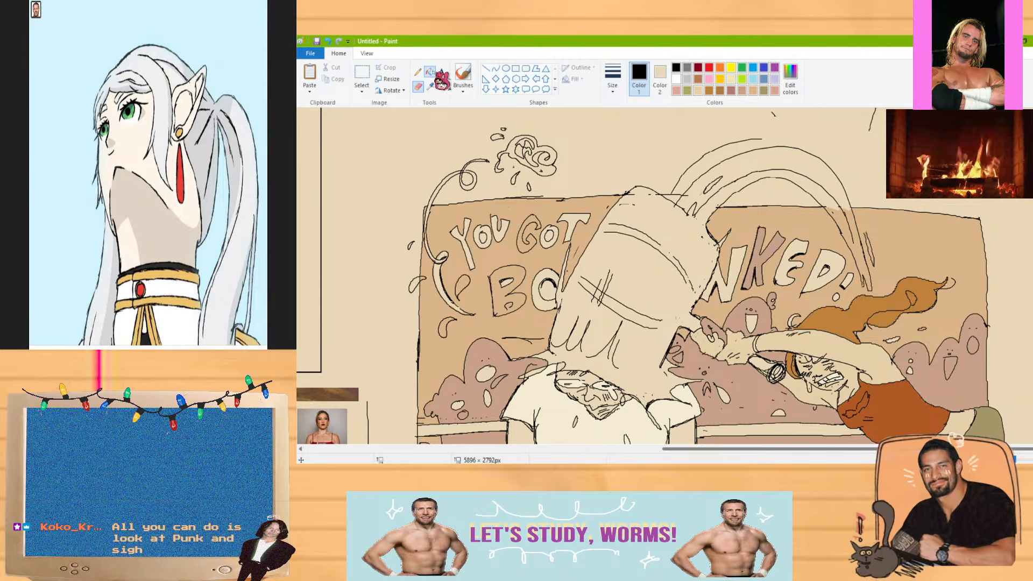
{"action": "left_click", "coordinate": [721, 90]}
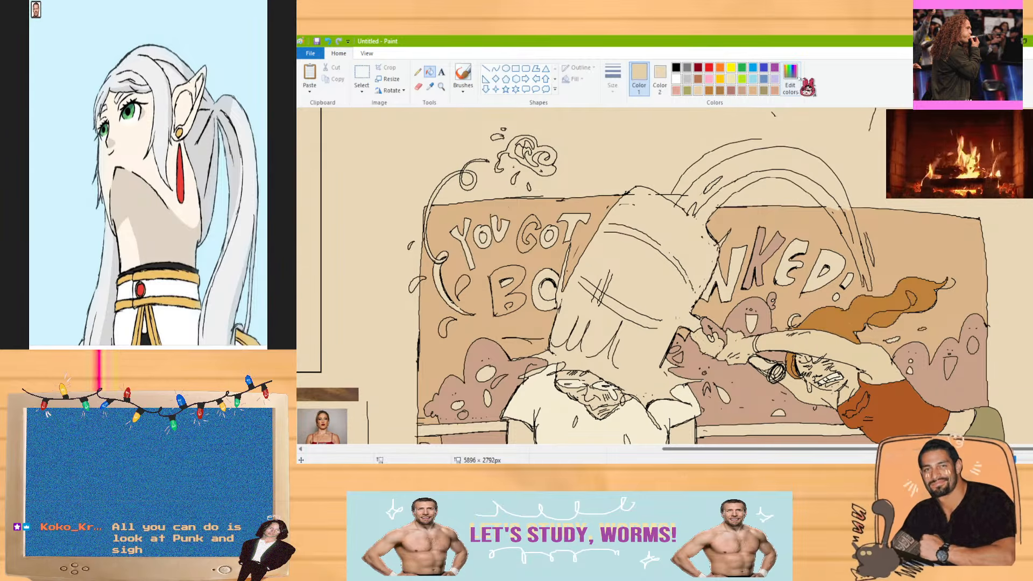
{"action": "left_click", "coordinate": [790, 78]}
{"action": "left_click", "coordinate": [587, 327]}
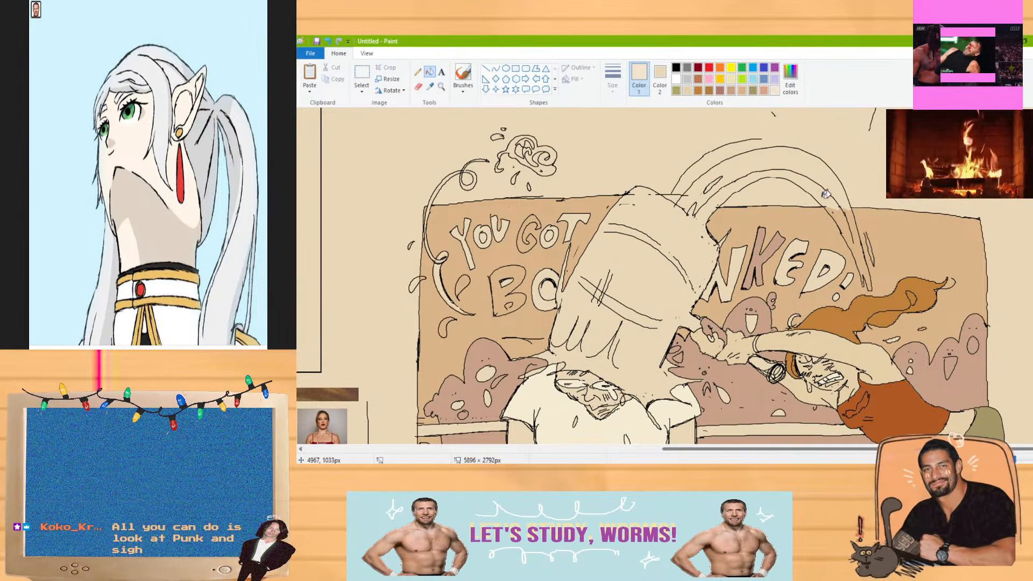
{"action": "left_click", "coordinate": [462, 75]}
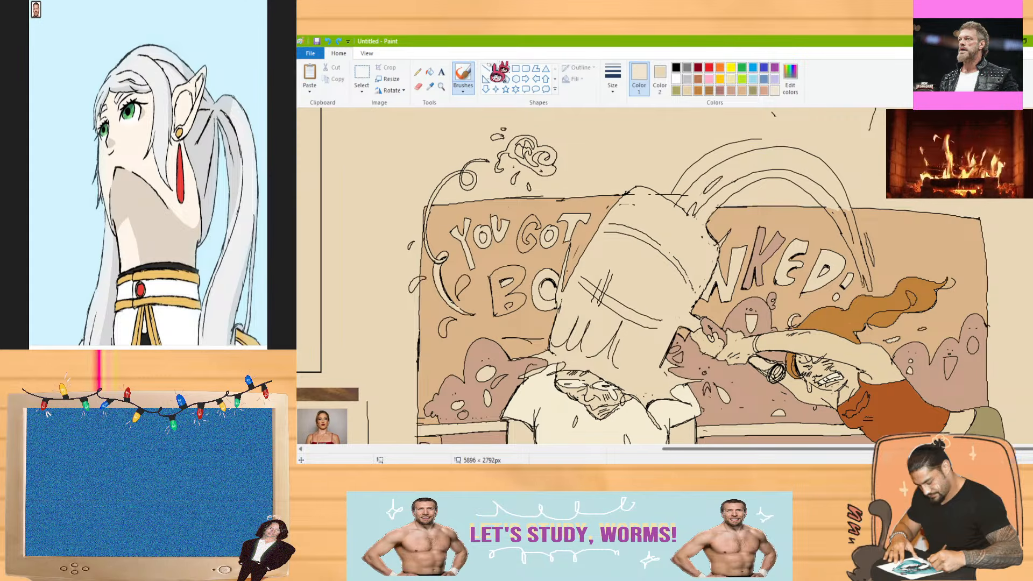
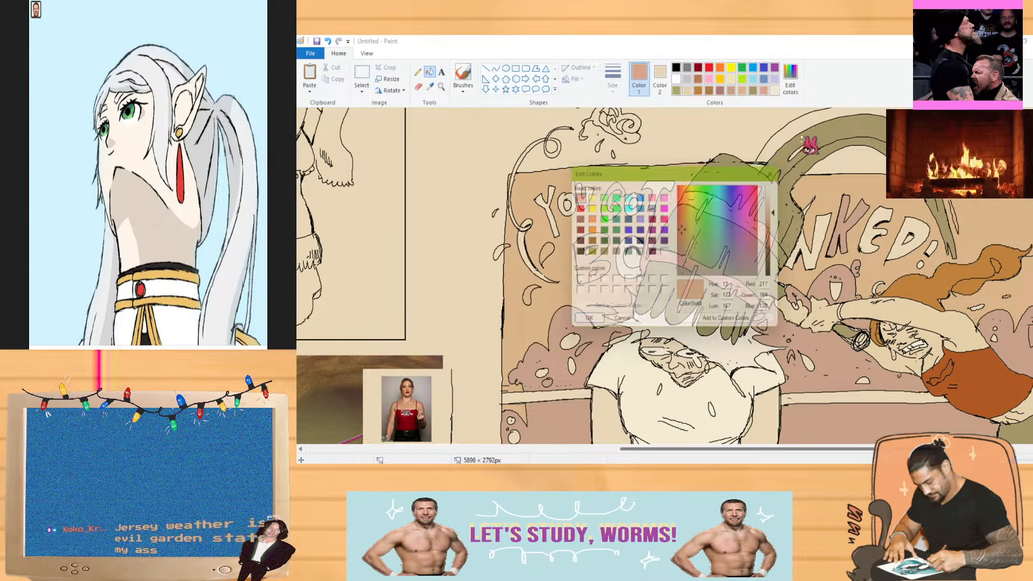
Mix a yellower tan custom colour and fill the middle band of the mallet head with it
{"action": "left_click", "coordinate": [694, 235]}
{"action": "left_click", "coordinate": [587, 326]}
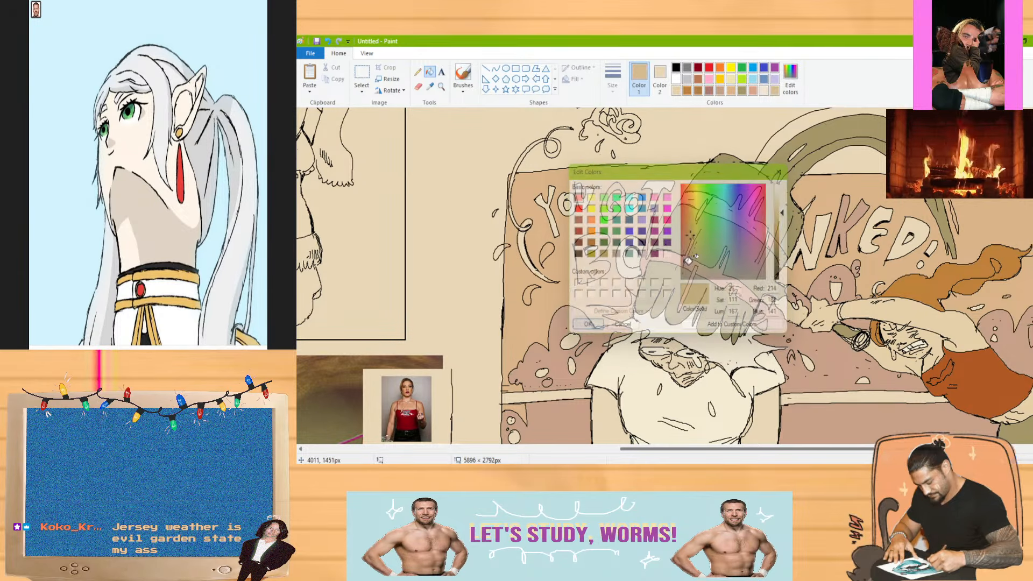
{"action": "left_click", "coordinate": [741, 235]}
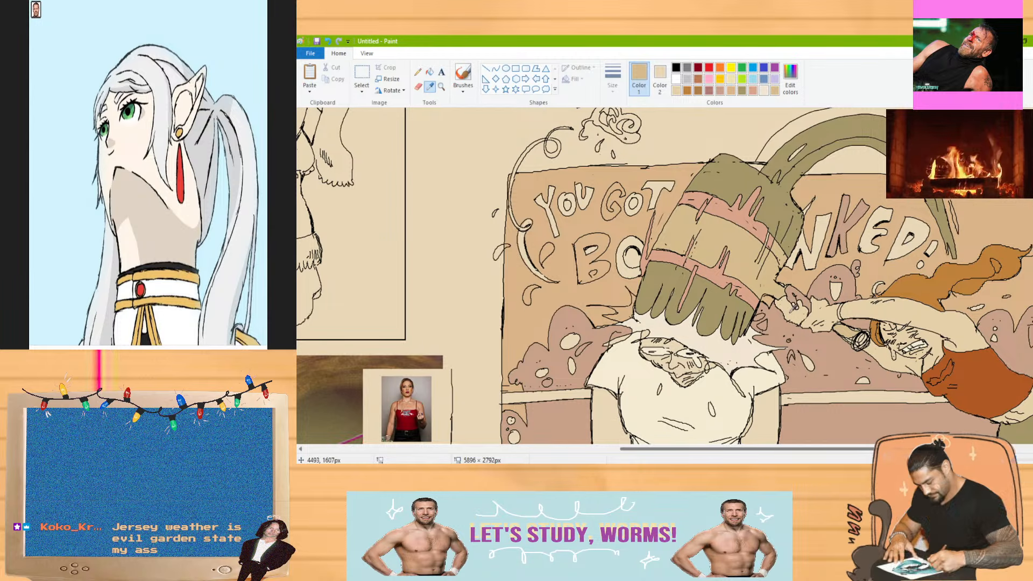
Try filling the grinning crowd figure beside the mallet with light tan, and sample the crowd's pinkish tan
{"action": "left_click", "coordinate": [811, 284]}
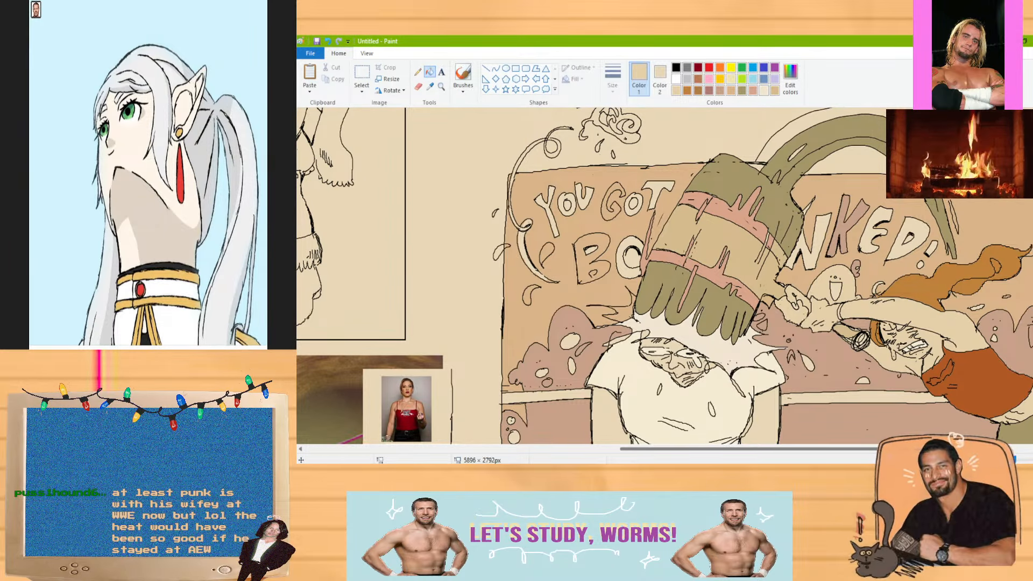
{"action": "scroll", "coordinate": [592, 276], "scroll_direction": "down", "scroll_amount": 2}
{"action": "scroll", "coordinate": [592, 275], "scroll_direction": "up", "scroll_amount": 2}
{"action": "left_click", "coordinate": [430, 86]}
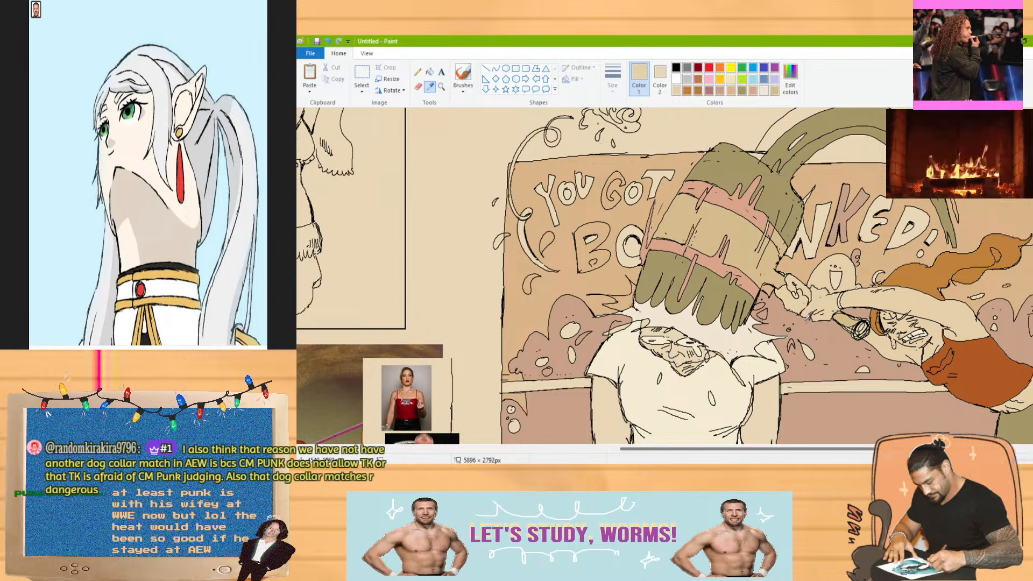
{"action": "left_click", "coordinate": [818, 329]}
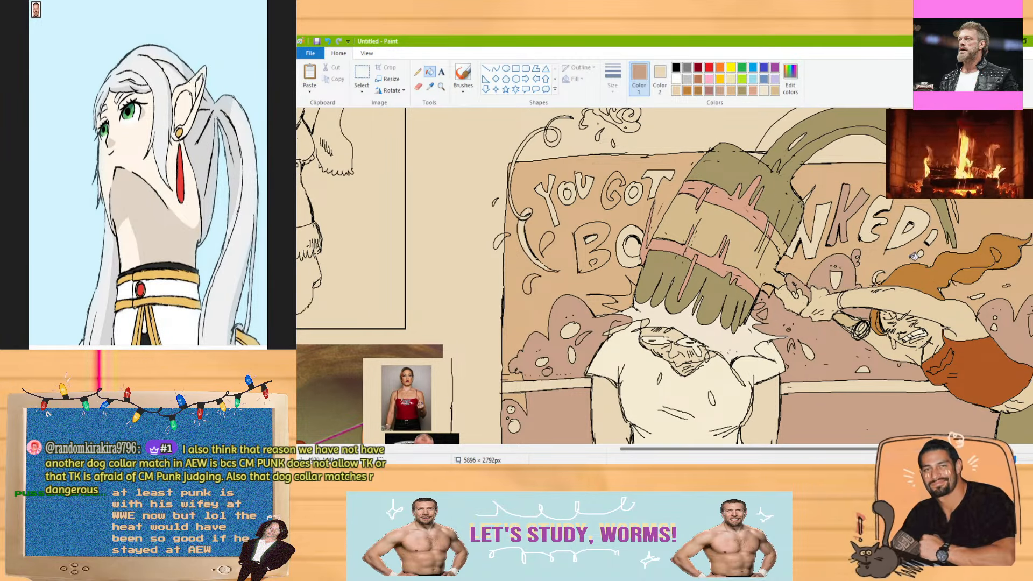
Draw a thick black line across the standing figure's wrist to separate the glove from the arm
{"action": "left_click", "coordinate": [462, 74]}
{"action": "left_click", "coordinate": [676, 67]}
{"action": "scroll", "coordinate": [1007, 291], "scroll_direction": "up", "scroll_amount": 1}
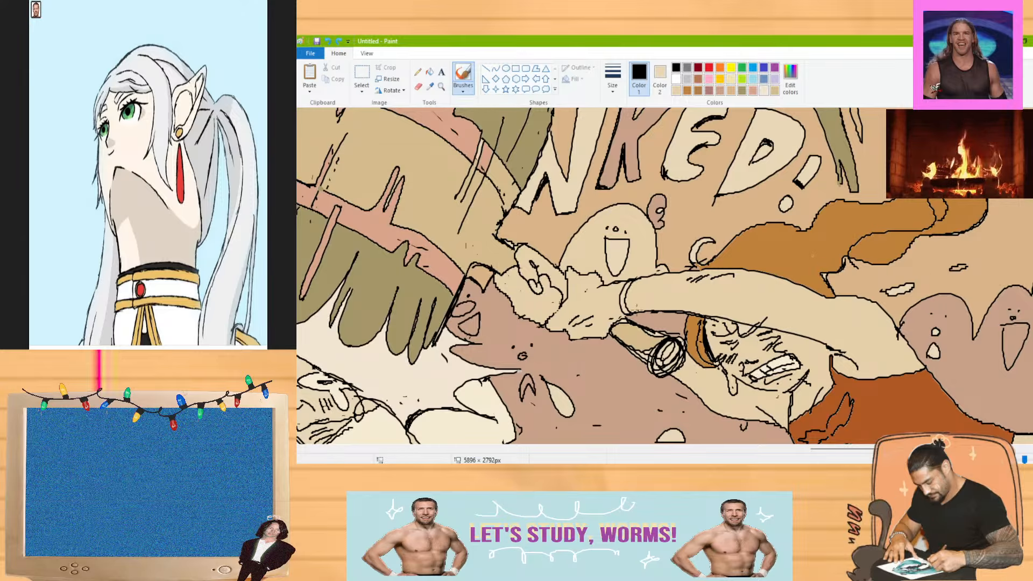
{"action": "left_click_drag", "start_coordinate": [625, 284], "coordinate": [622, 311]}
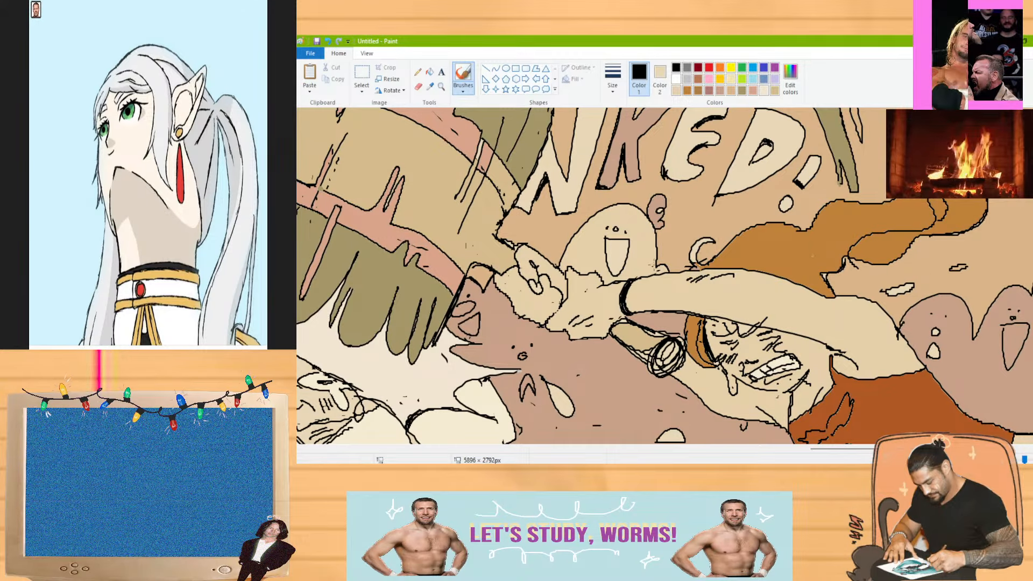
Refill the grinning crowd figure with the crowd's pinkish tan and the small curl above the arm with the hair's orange-brown
{"action": "left_click", "coordinate": [430, 72]}
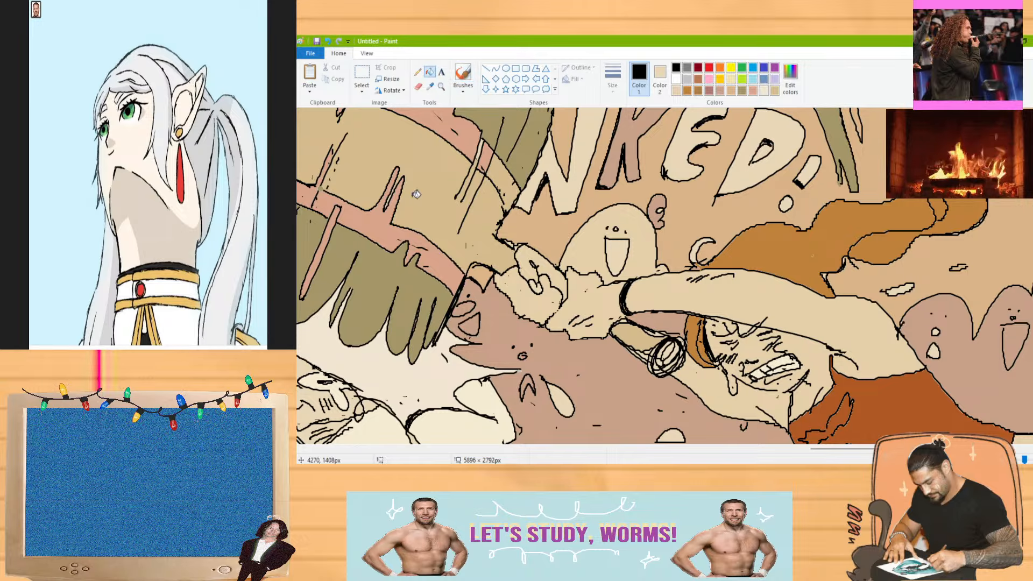
{"action": "left_click", "coordinate": [580, 346]}
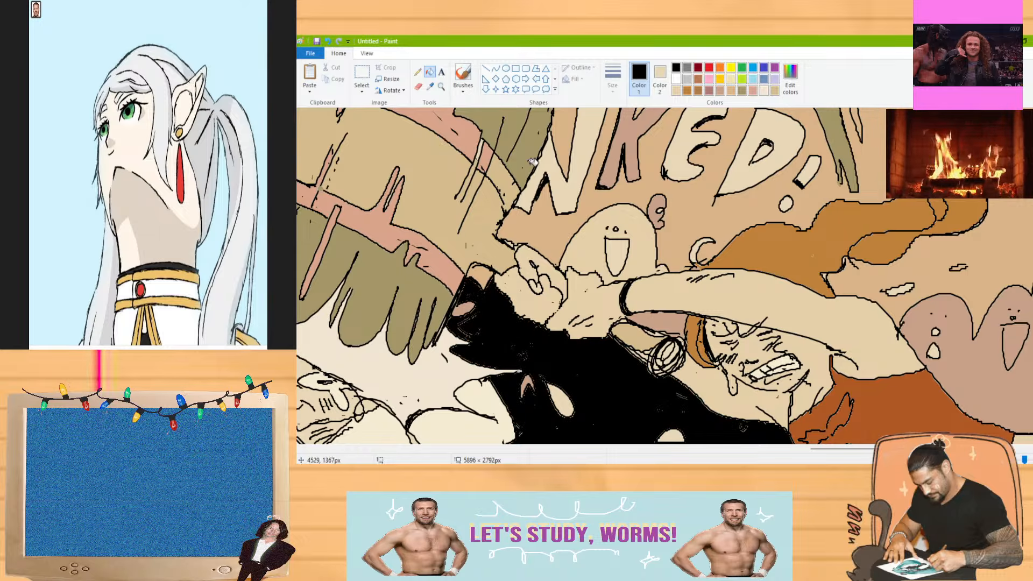
{"action": "key", "text": "ctrl+z"}
{"action": "left_click", "coordinate": [432, 88]}
{"action": "left_click", "coordinate": [670, 242]}
{"action": "left_click", "coordinate": [619, 221]}
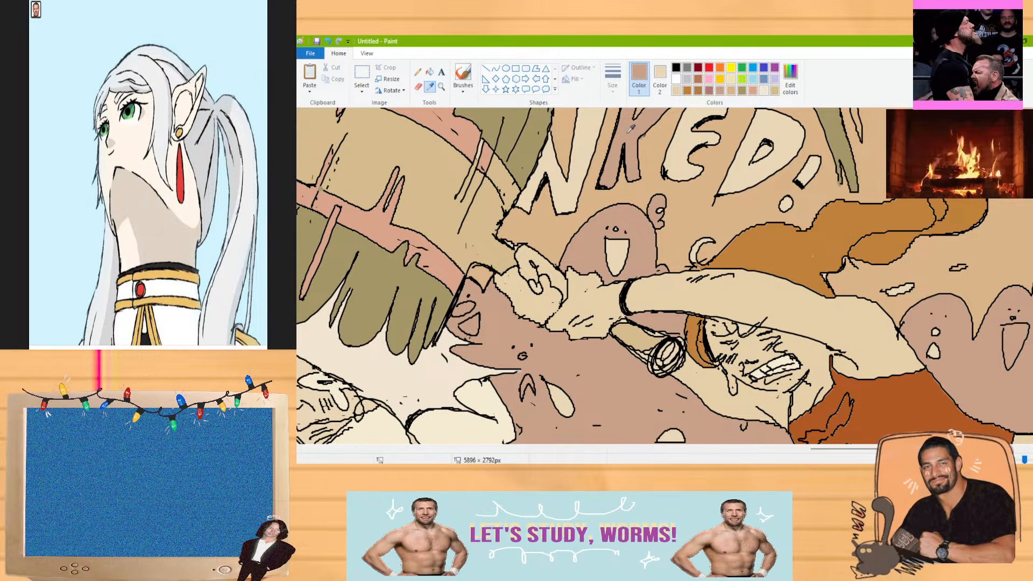
{"action": "left_click", "coordinate": [749, 247]}
{"action": "left_click", "coordinate": [703, 241]}
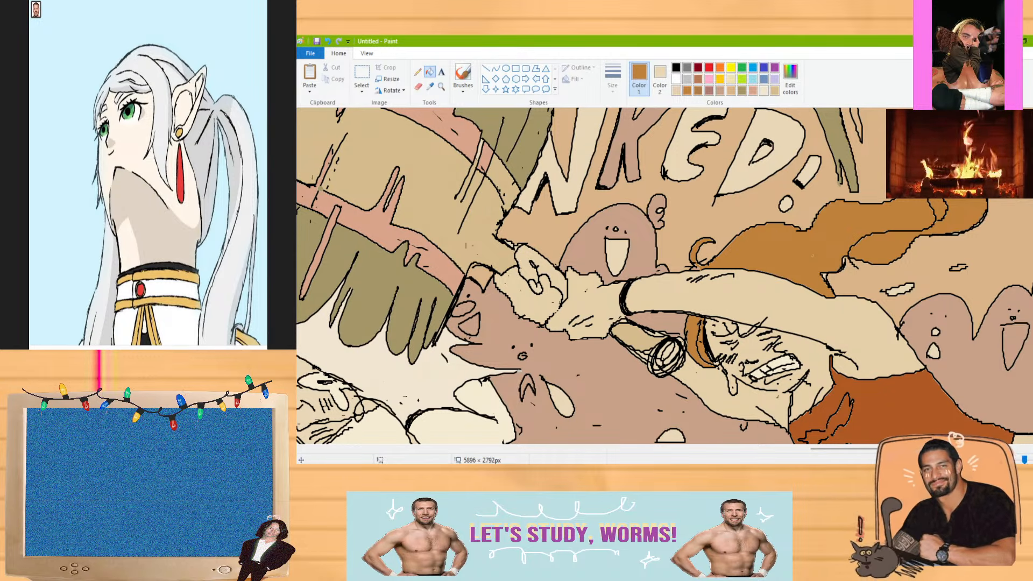
Sample the pale cream of the impact burst and fill the burst's unfilled spikes beside the mallet's lower edge with it
{"action": "scroll", "coordinate": [664, 275], "scroll_direction": "down", "scroll_amount": 2}
{"action": "left_click", "coordinate": [430, 86]}
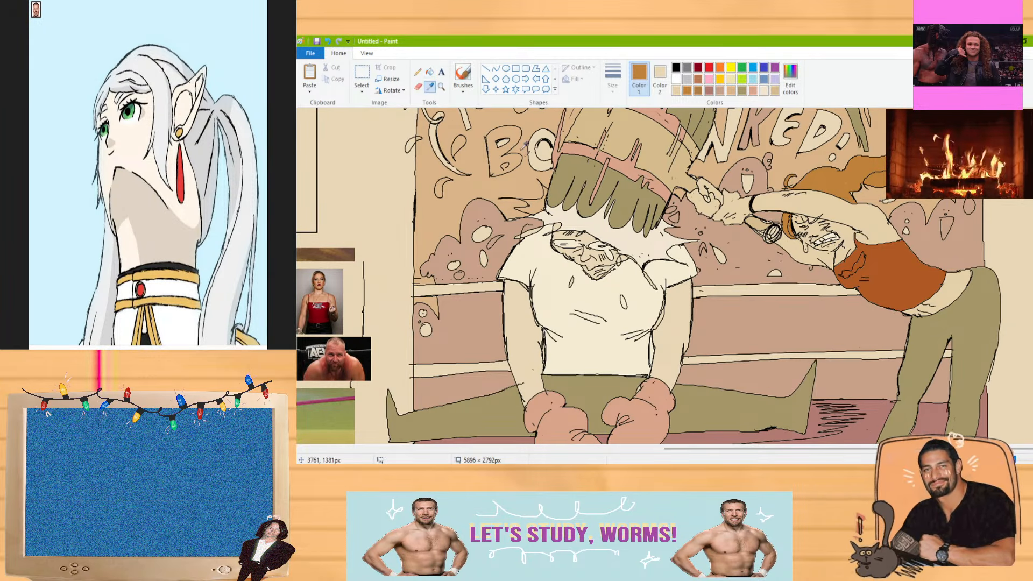
{"action": "left_click", "coordinate": [575, 221]}
{"action": "scroll", "coordinate": [649, 232], "scroll_direction": "up", "scroll_amount": 1}
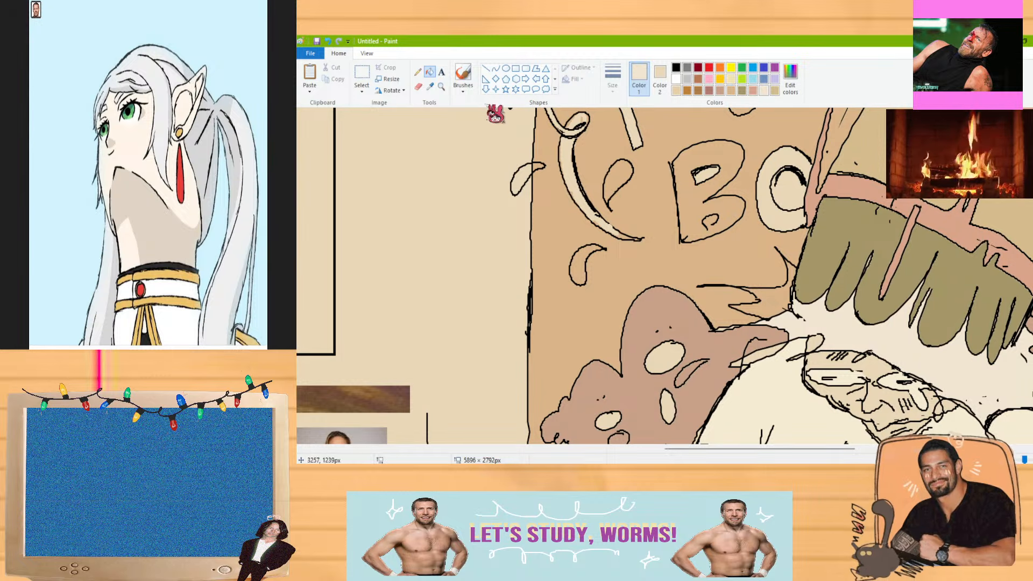
{"action": "left_click", "coordinate": [463, 75]}
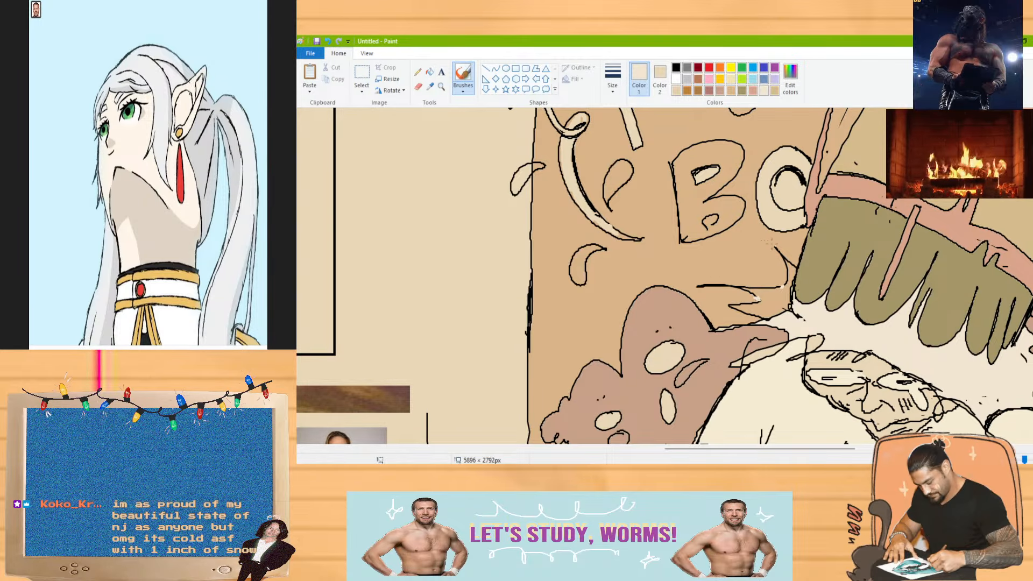
{"action": "left_click", "coordinate": [430, 72]}
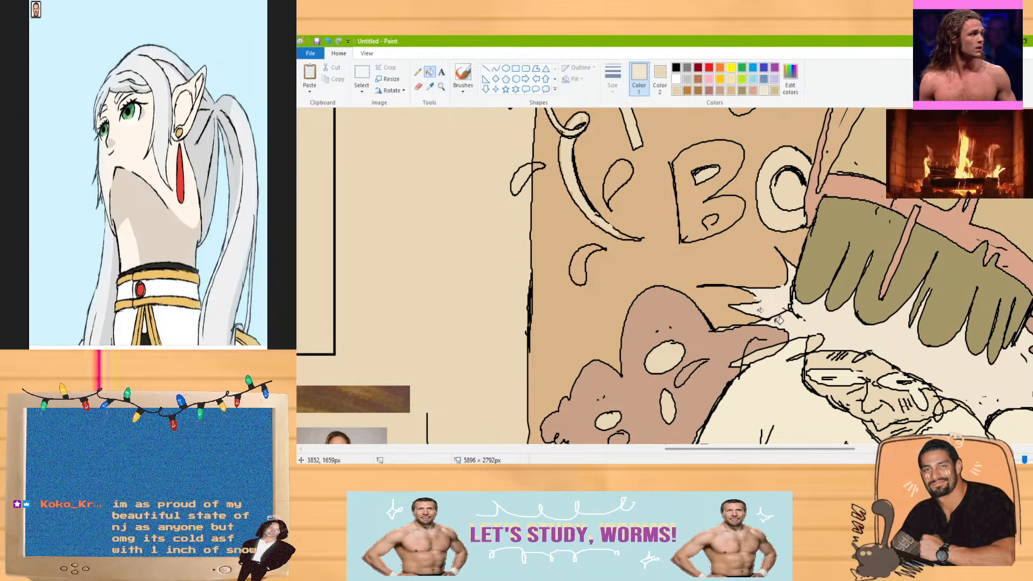
Try filling the small droplet between the mallet's lower edge and the standing figure's hand with the burst's pale cream
{"action": "left_click", "coordinate": [462, 75]}
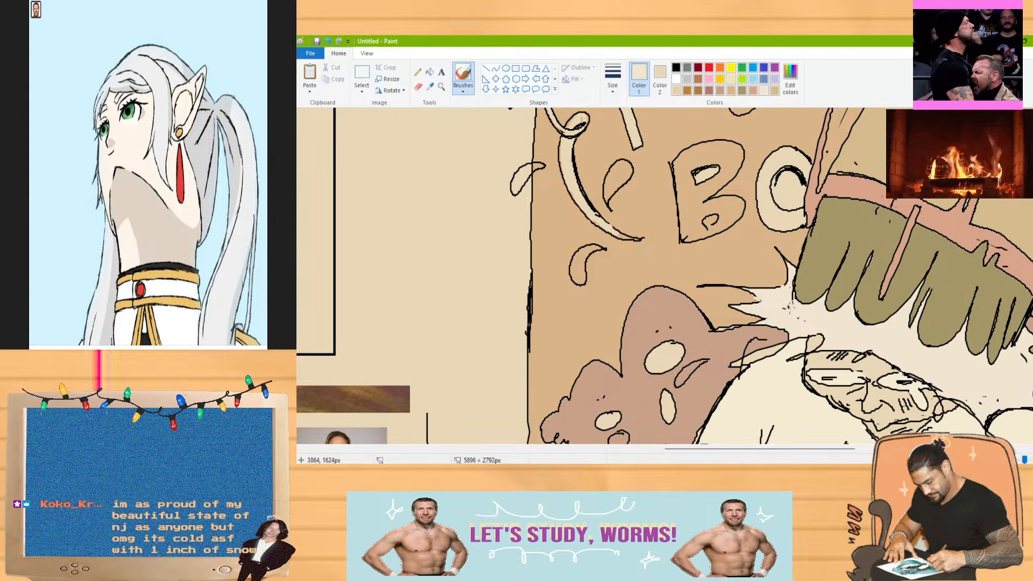
{"action": "left_click", "coordinate": [1015, 460]}
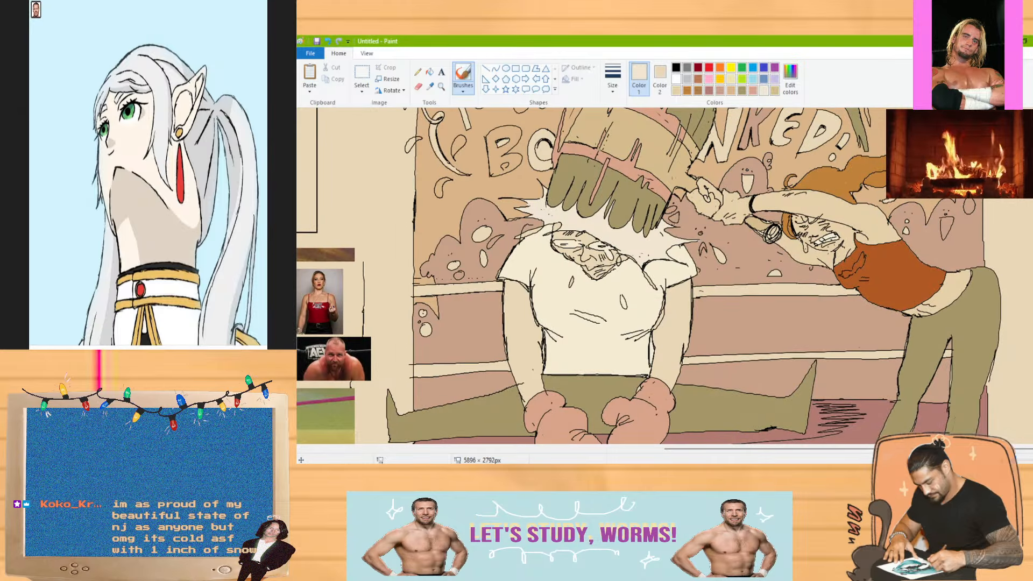
{"action": "left_click", "coordinate": [430, 71]}
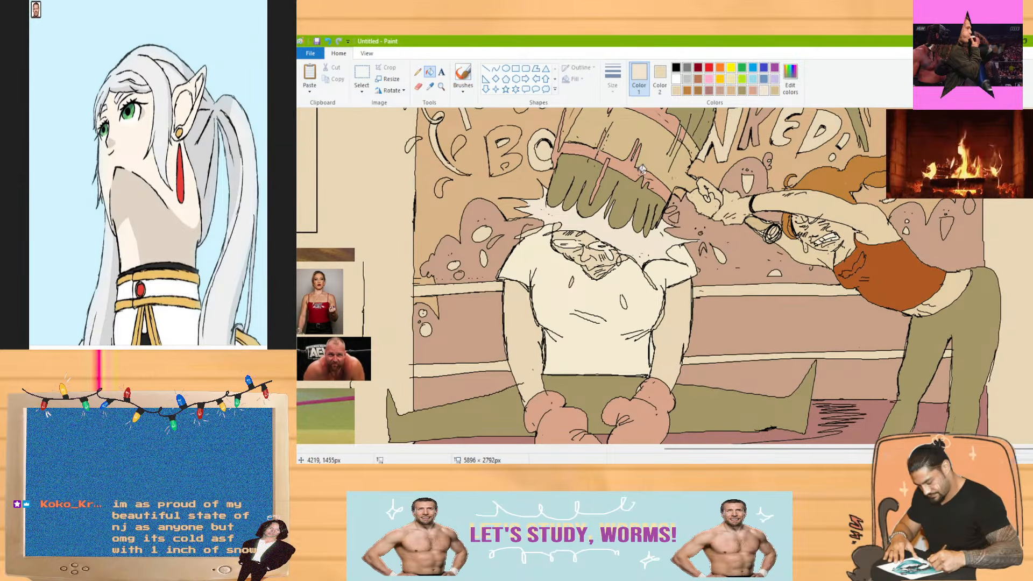
{"action": "left_click", "coordinate": [676, 210]}
{"action": "key", "text": "ctrl+z"}
{"action": "left_click", "coordinate": [463, 74]}
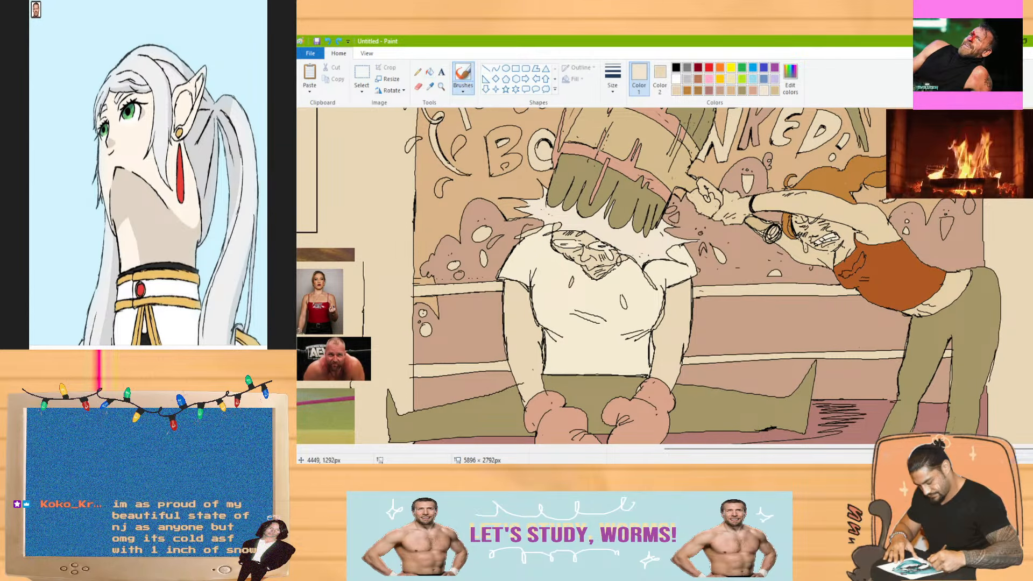
{"action": "left_click", "coordinate": [429, 71]}
{"action": "left_click", "coordinate": [682, 210]}
{"action": "key", "text": "ctrl+z"}
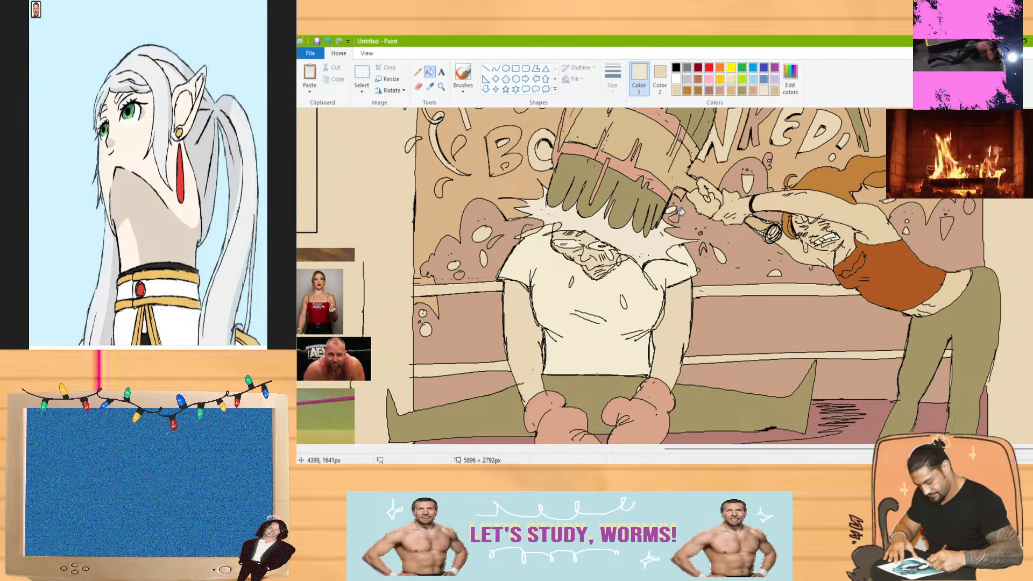
Mix a pale olive from the mallet's olive as the drawing colour, about red 204, green 202, blue 172
{"action": "left_click", "coordinate": [742, 90]}
{"action": "left_click", "coordinate": [790, 78]}
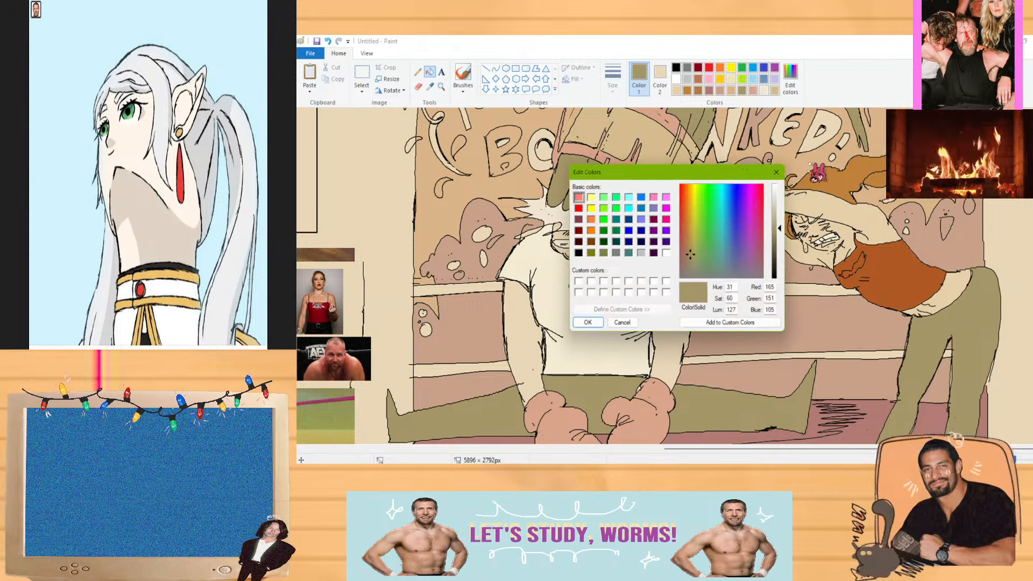
{"action": "left_click_drag", "start_coordinate": [784, 222], "coordinate": [786, 206]}
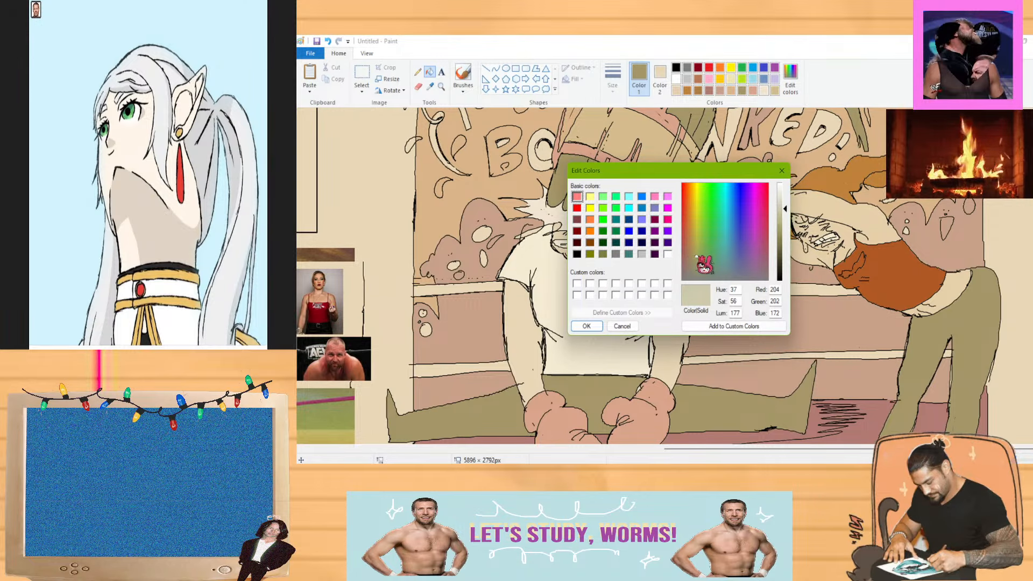
{"action": "left_click", "coordinate": [592, 326]}
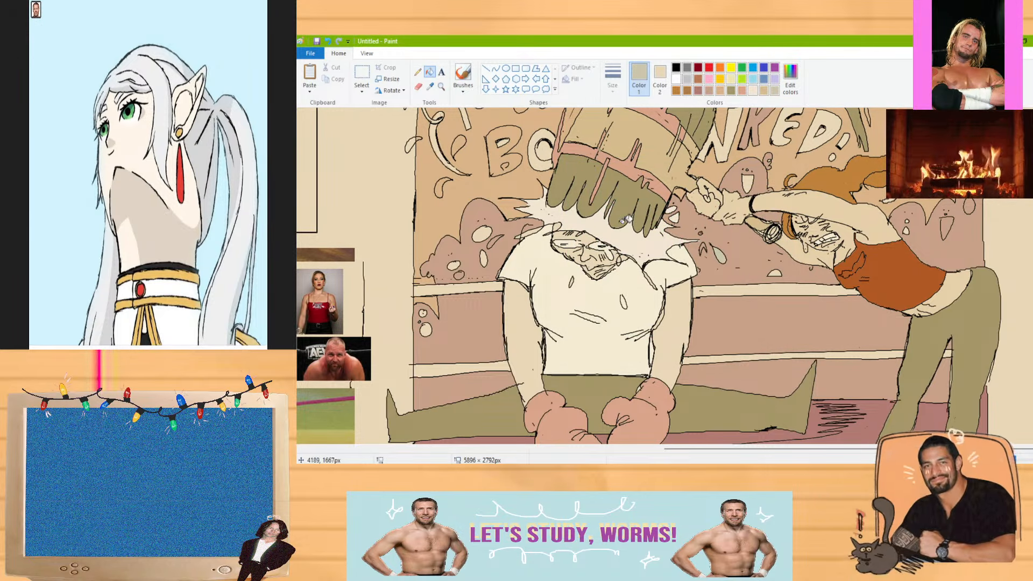
Fill the leaf-shaped droplets in front of the crowd on both sides of the seated figure with the pale olive
{"action": "left_click", "coordinate": [500, 249]}
{"action": "key", "text": "ctrl+z"}
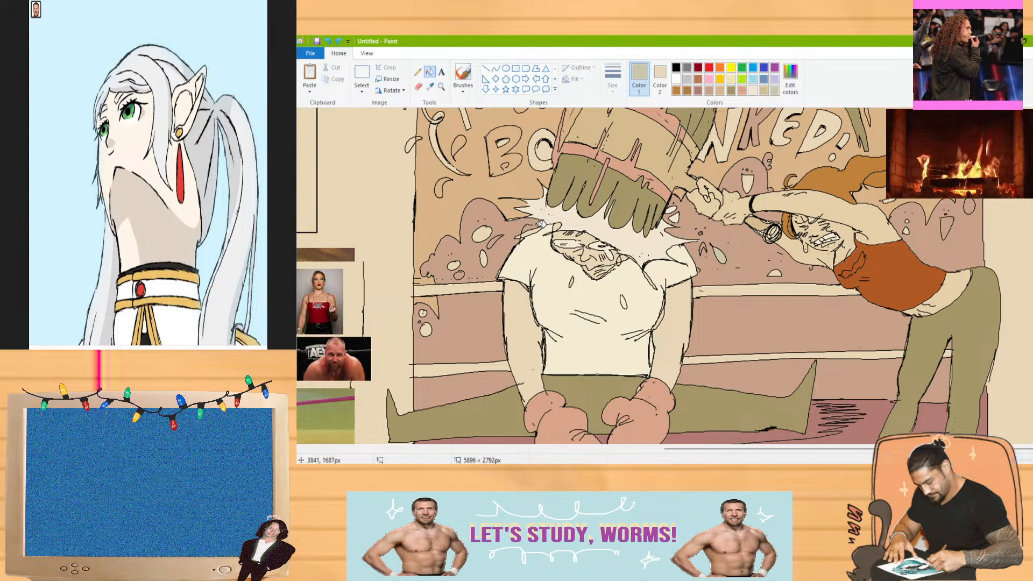
{"action": "left_click", "coordinate": [498, 238]}
{"action": "key", "text": "ctrl+z"}
{"action": "left_click", "coordinate": [463, 75]}
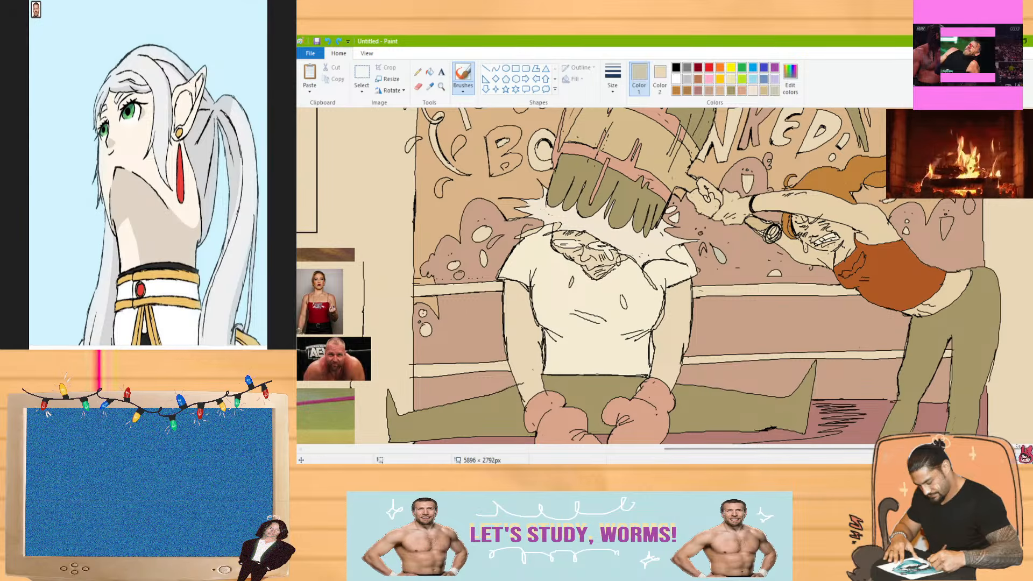
{"action": "scroll", "coordinate": [766, 386], "scroll_direction": "up", "scroll_amount": 2}
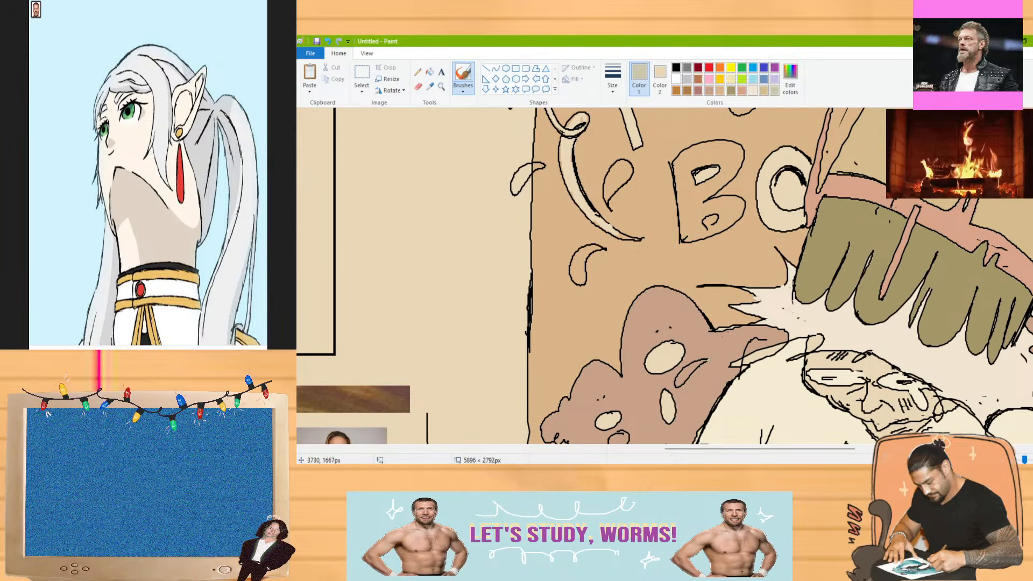
{"action": "left_click", "coordinate": [429, 71]}
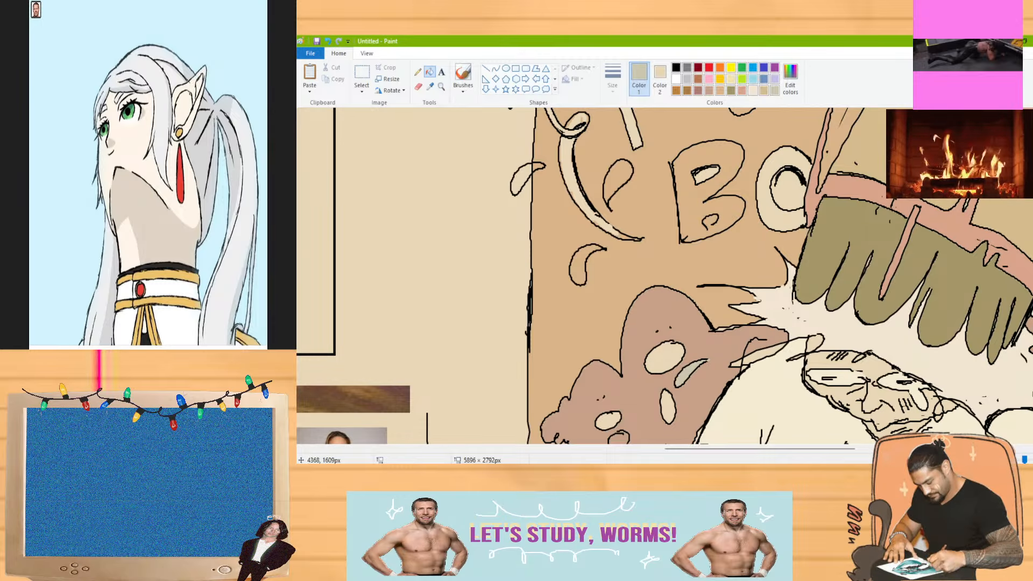
Try filling the standing figure's shirt with the hair's orange-brown
{"action": "scroll", "coordinate": [898, 293], "scroll_direction": "up", "scroll_amount": 2}
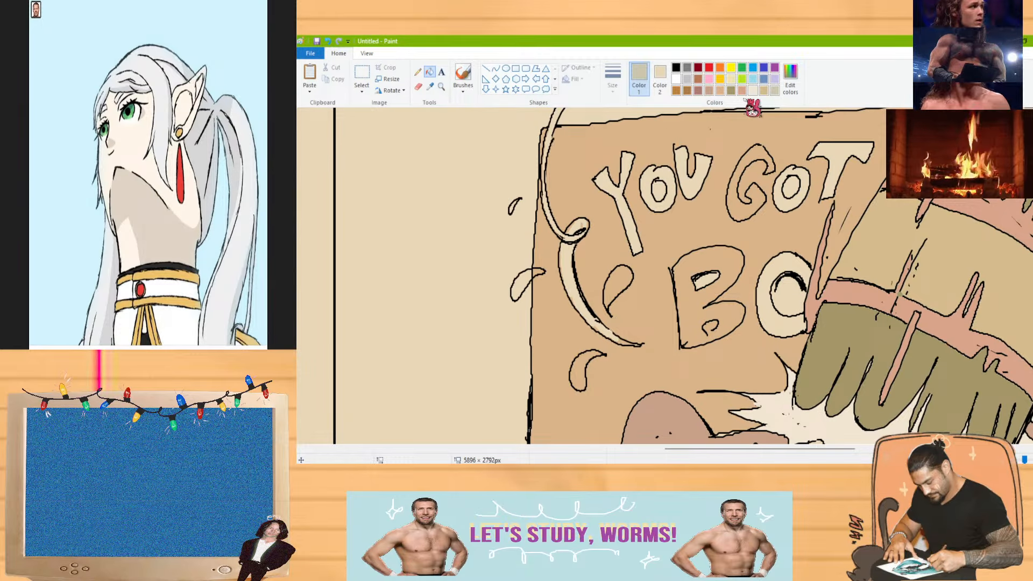
{"action": "left_click", "coordinate": [676, 90]}
{"action": "left_click", "coordinate": [796, 86]}
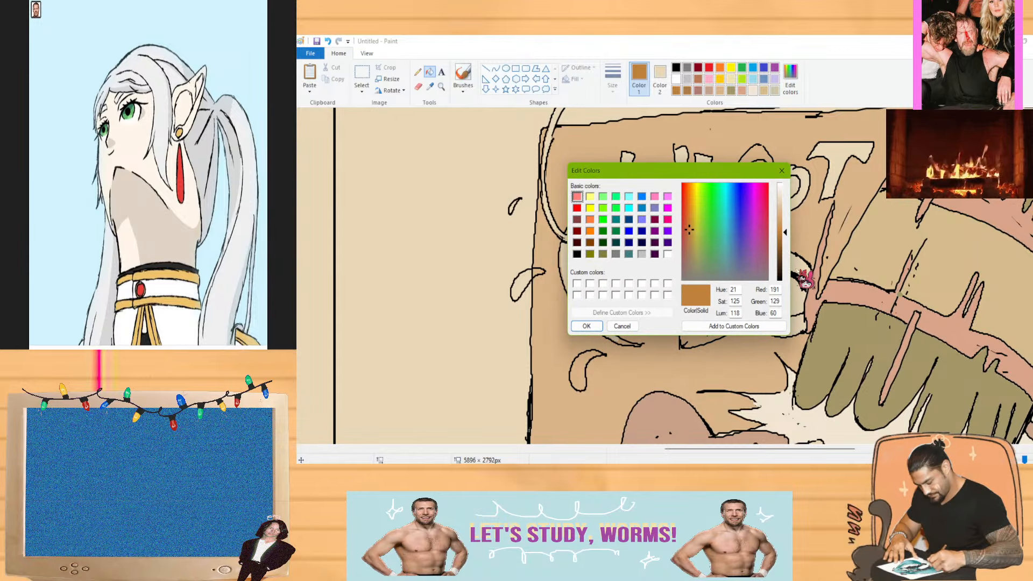
{"action": "left_click", "coordinate": [586, 325]}
{"action": "left_click_drag", "start_coordinate": [703, 449], "coordinate": [893, 451]}
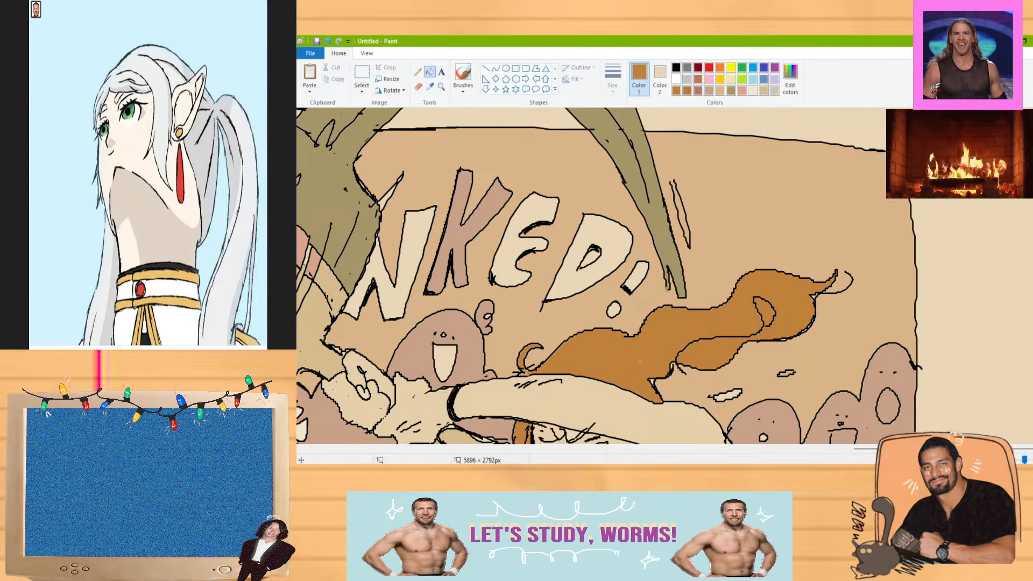
{"action": "scroll", "coordinate": [605, 274], "scroll_direction": "down", "scroll_amount": 5}
{"action": "key", "text": "ctrl+z"}
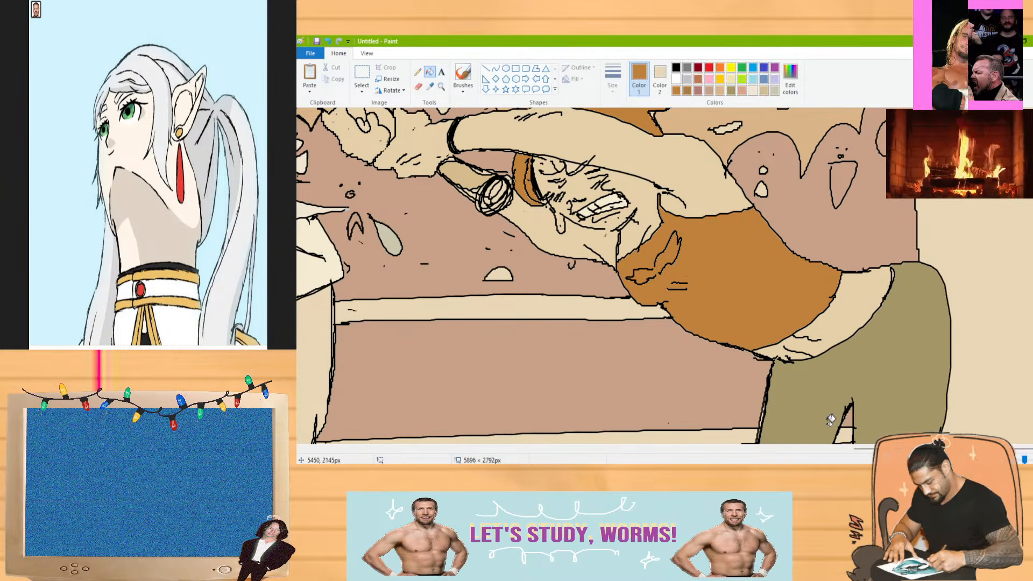
{"action": "key", "text": "ctrl+y"}
Sample the shirt's dark orange and fill the four droplets around the lower part of the curling motion trail with it
{"action": "left_click", "coordinate": [429, 87]}
{"action": "left_click", "coordinate": [754, 267]}
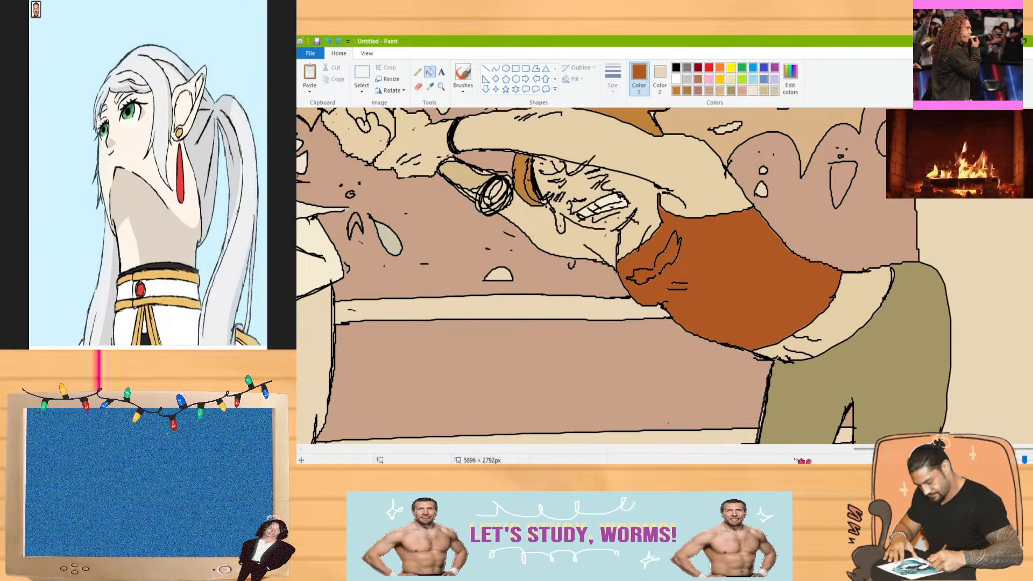
{"action": "scroll", "coordinate": [1017, 273], "scroll_direction": "left", "scroll_amount": 10}
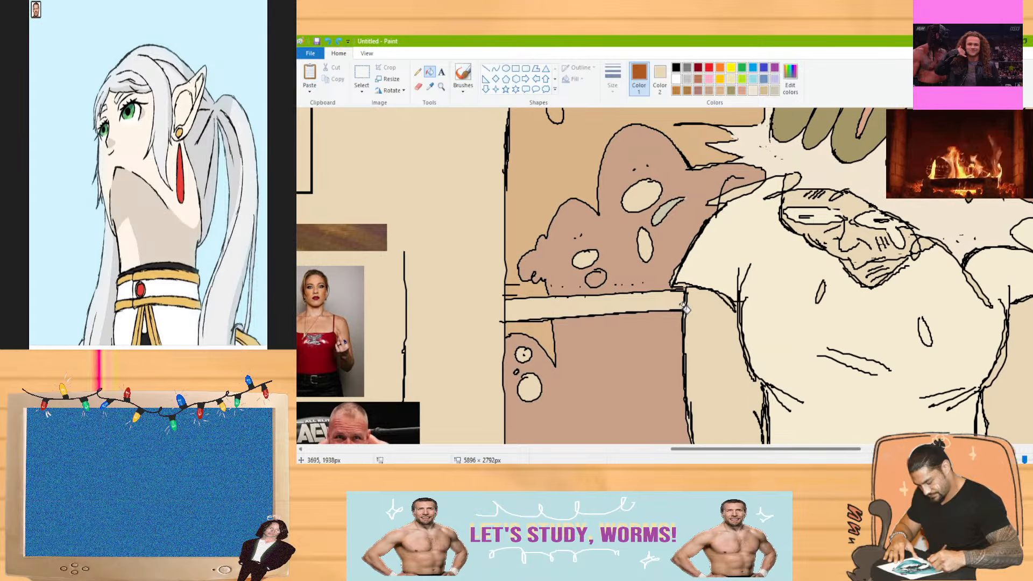
{"action": "scroll", "coordinate": [595, 289], "scroll_direction": "up", "scroll_amount": 5}
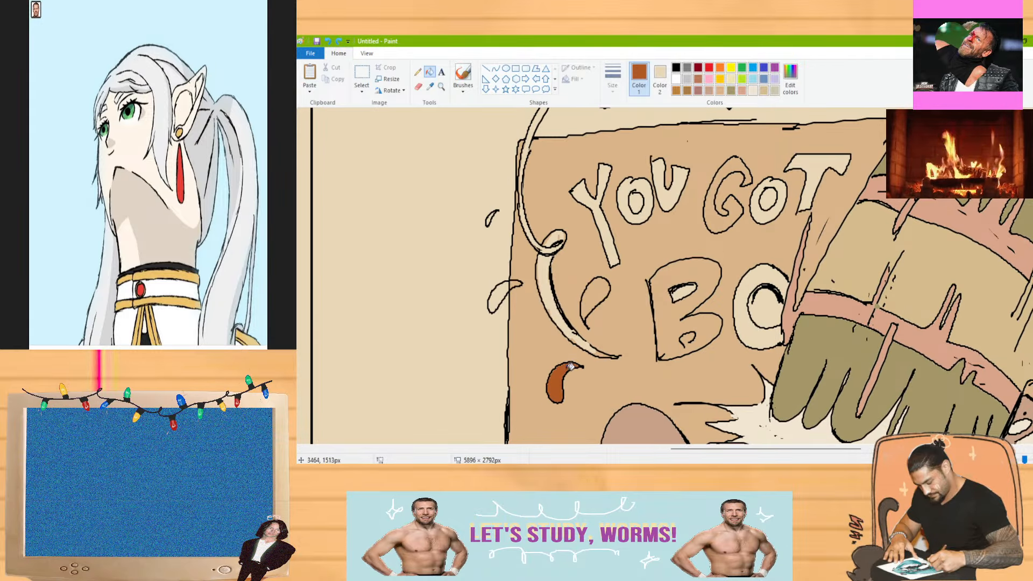
{"action": "left_click", "coordinate": [490, 219]}
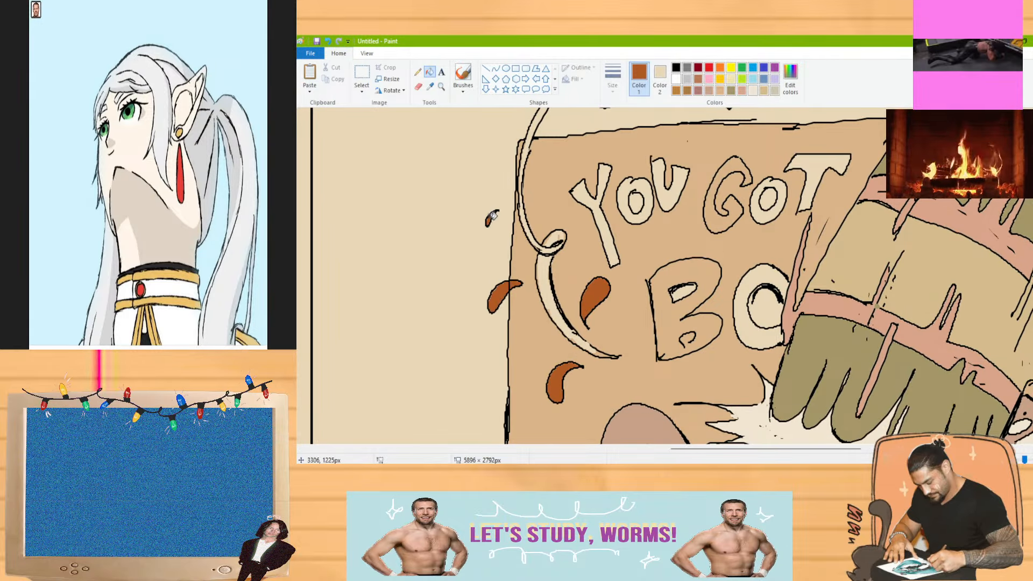
Fill the two droplets below the rose-like splat above the backdrop with the dark orange
{"action": "scroll", "coordinate": [729, 261], "scroll_direction": "up", "scroll_amount": 4}
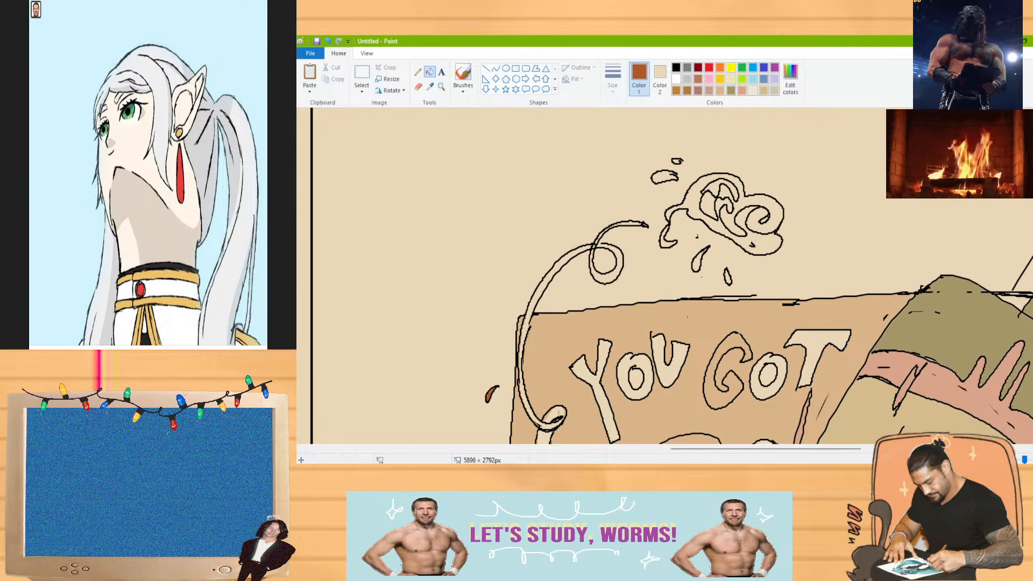
{"action": "left_click", "coordinate": [706, 238]}
{"action": "key", "text": "ctrl+z"}
{"action": "left_click", "coordinate": [698, 287]}
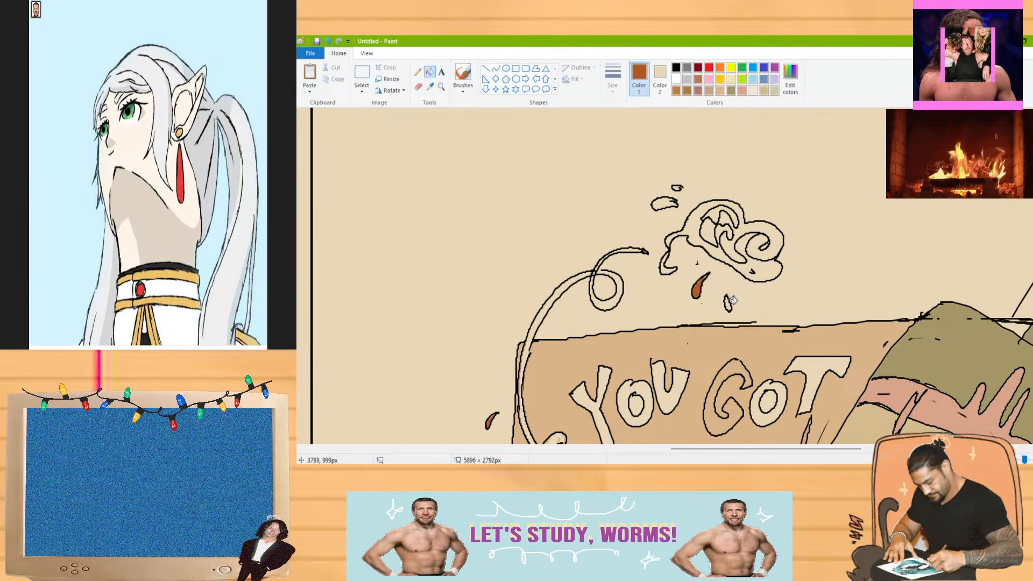
{"action": "left_click", "coordinate": [727, 302]}
Fill the rose-like splat, including its inner swirls, with the salmon pink of the mallet's bands
{"action": "left_click", "coordinate": [742, 89]}
{"action": "left_click", "coordinate": [696, 224]}
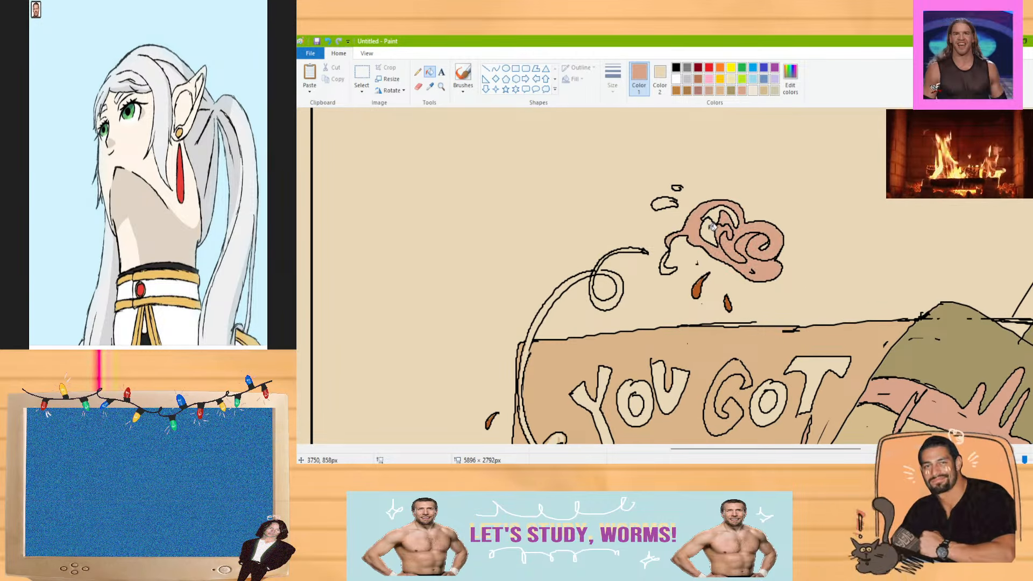
{"action": "left_click", "coordinate": [708, 232]}
{"action": "left_click", "coordinate": [724, 216]}
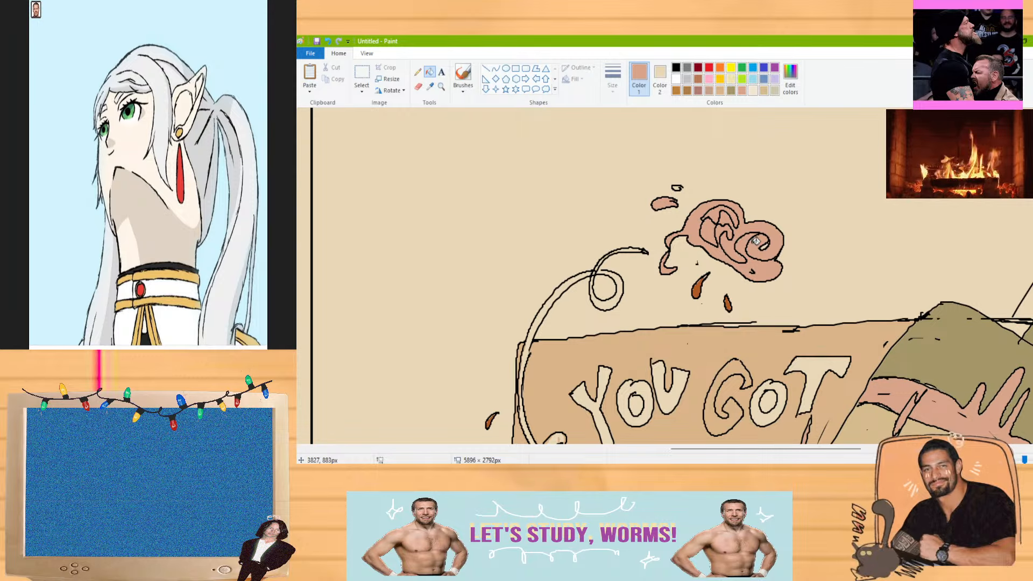
Sample the dark orange again, fill the two droplets above the rose-like splat with it, and review the whole cartoon
{"action": "left_click", "coordinate": [429, 86]}
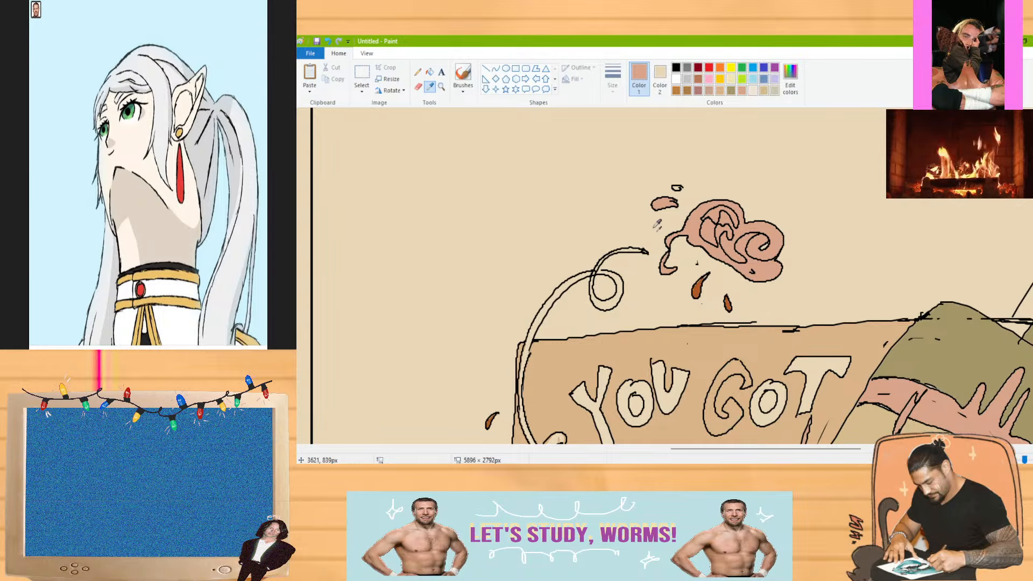
{"action": "left_click", "coordinate": [676, 190]}
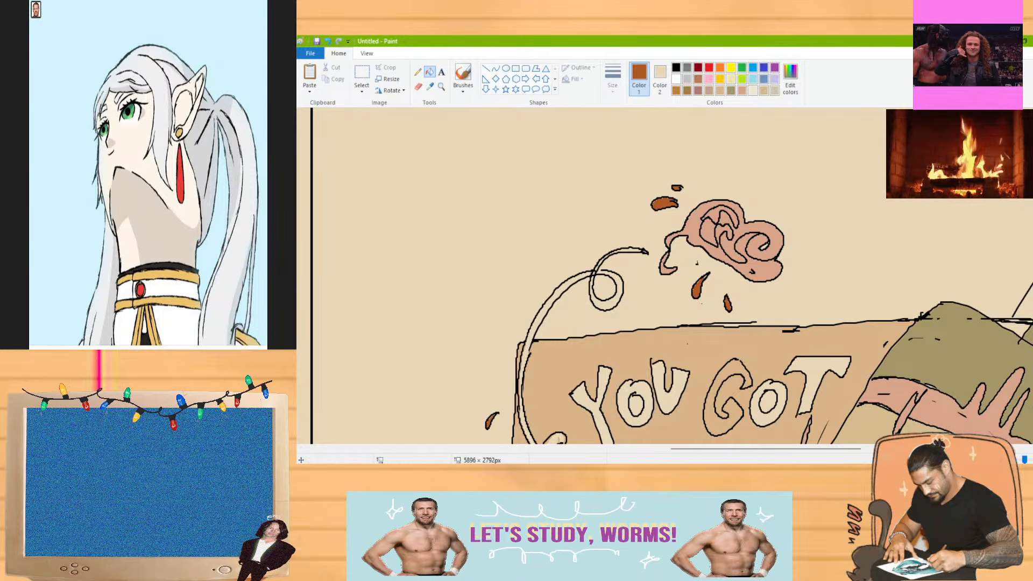
{"action": "left_click", "coordinate": [994, 460]}
{"action": "scroll", "coordinate": [1014, 287], "scroll_direction": "down", "scroll_amount": 5}
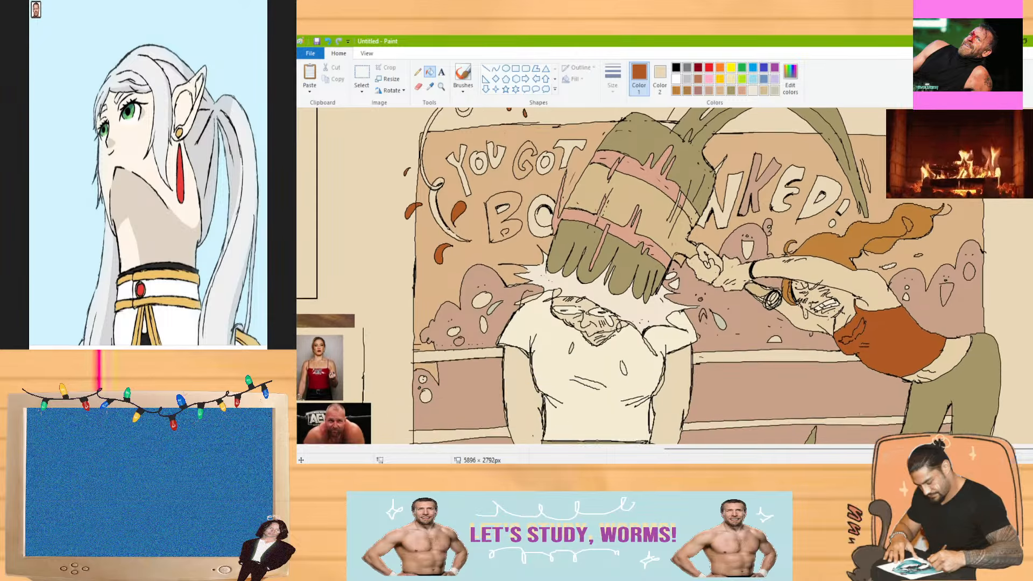
{"action": "scroll", "coordinate": [646, 276], "scroll_direction": "up", "scroll_amount": 4}
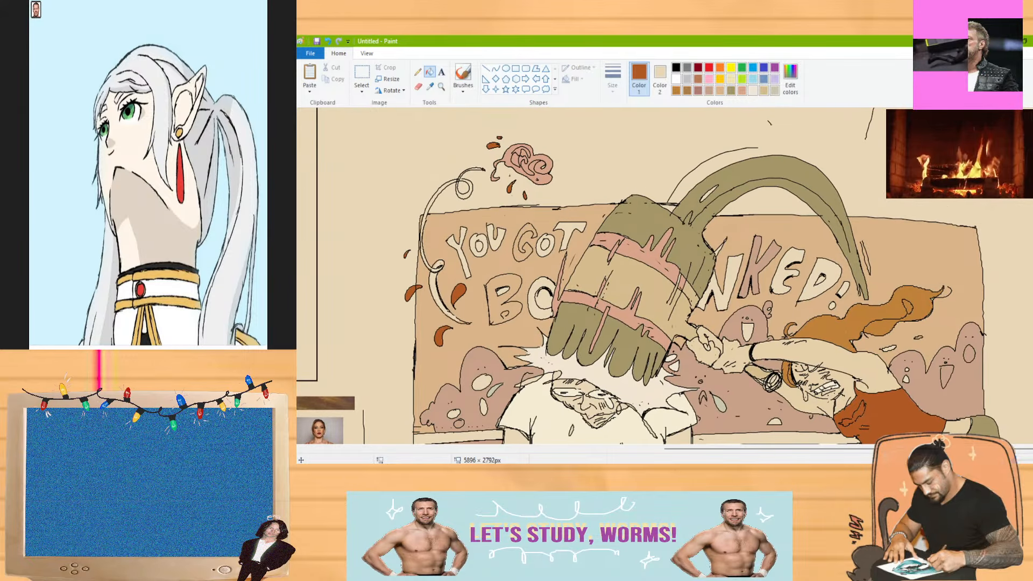
{"action": "scroll", "coordinate": [645, 275], "scroll_direction": "down", "scroll_amount": 1}
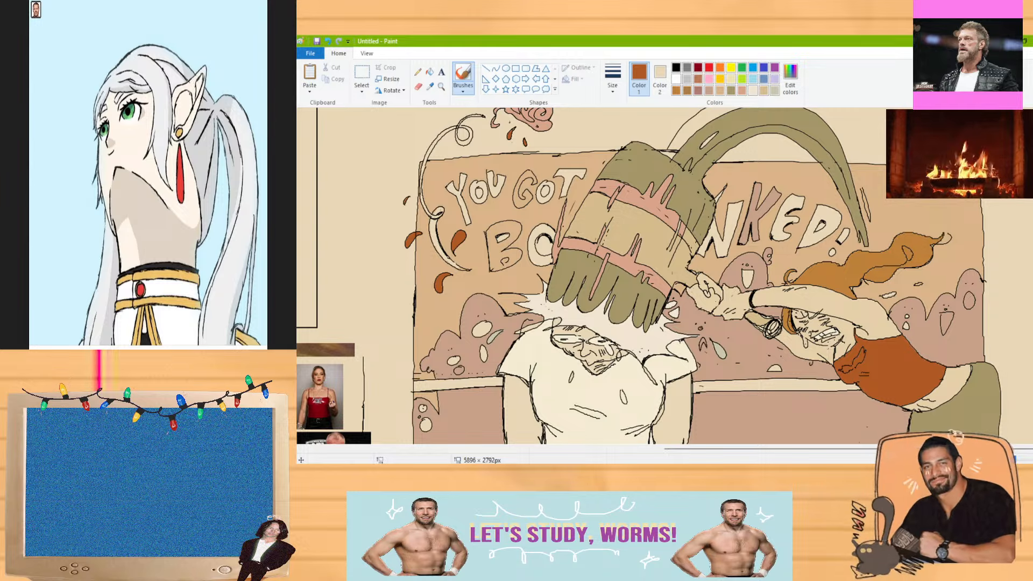
{"action": "scroll", "coordinate": [664, 275], "scroll_direction": "up", "scroll_amount": 1}
{"action": "left_click", "coordinate": [676, 67]}
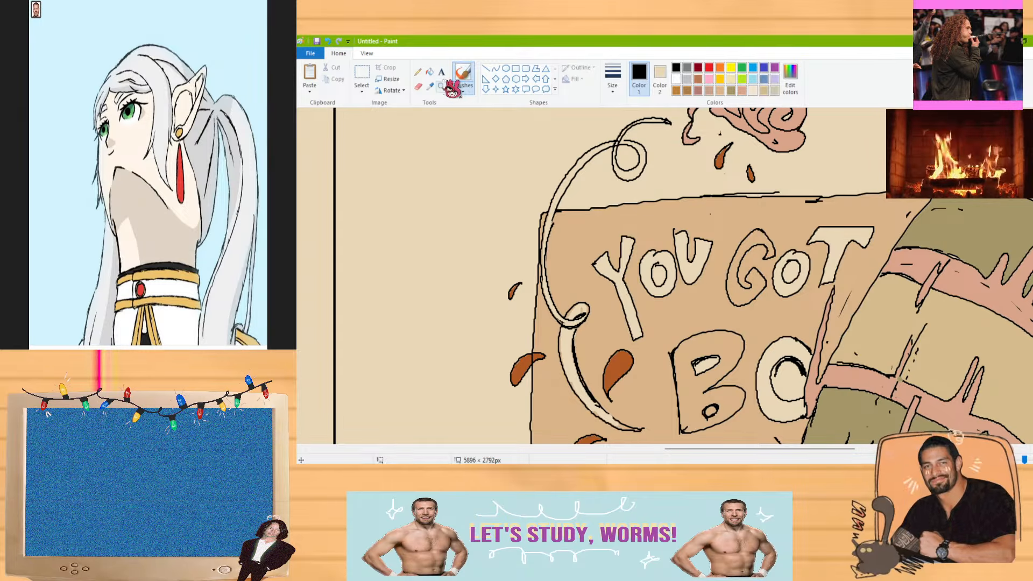
{"action": "left_click", "coordinate": [430, 86]}
{"action": "left_click", "coordinate": [701, 214]}
{"action": "left_click", "coordinate": [430, 72]}
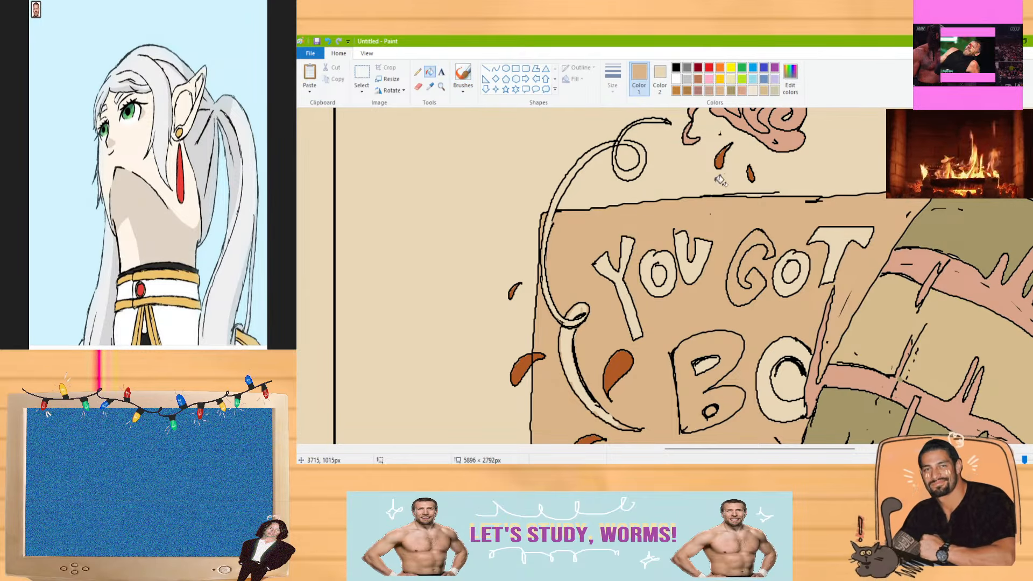
{"action": "scroll", "coordinate": [700, 377], "scroll_direction": "right", "scroll_amount": 5}
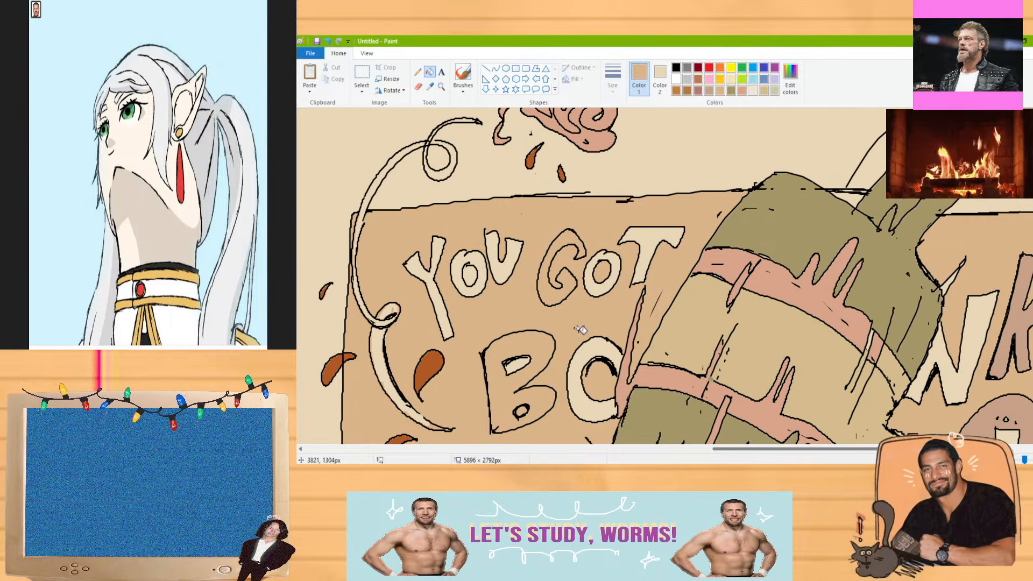
{"action": "scroll", "coordinate": [545, 262], "scroll_direction": "right", "scroll_amount": 8}
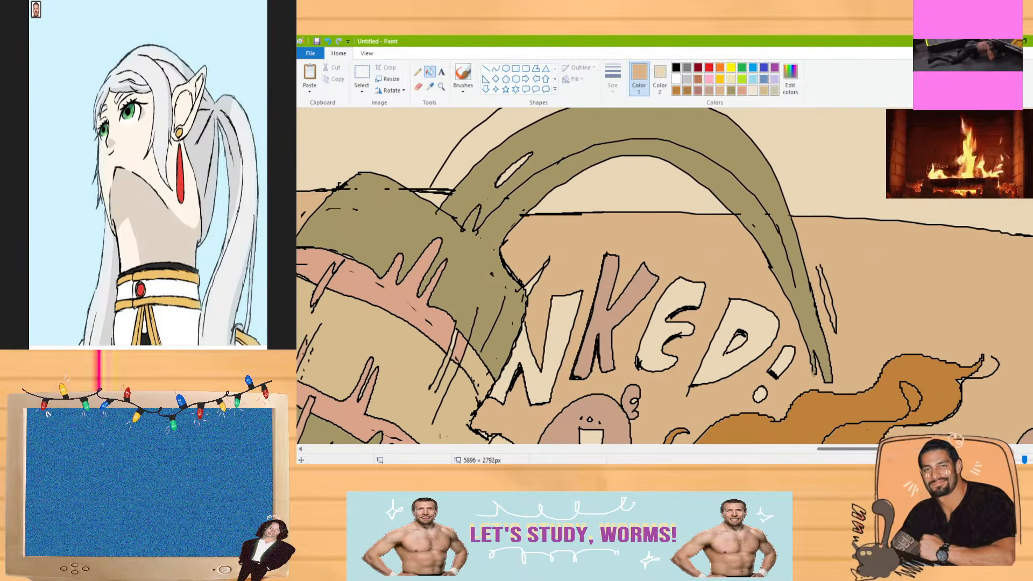
{"action": "scroll", "coordinate": [779, 195], "scroll_direction": "left", "scroll_amount": 9}
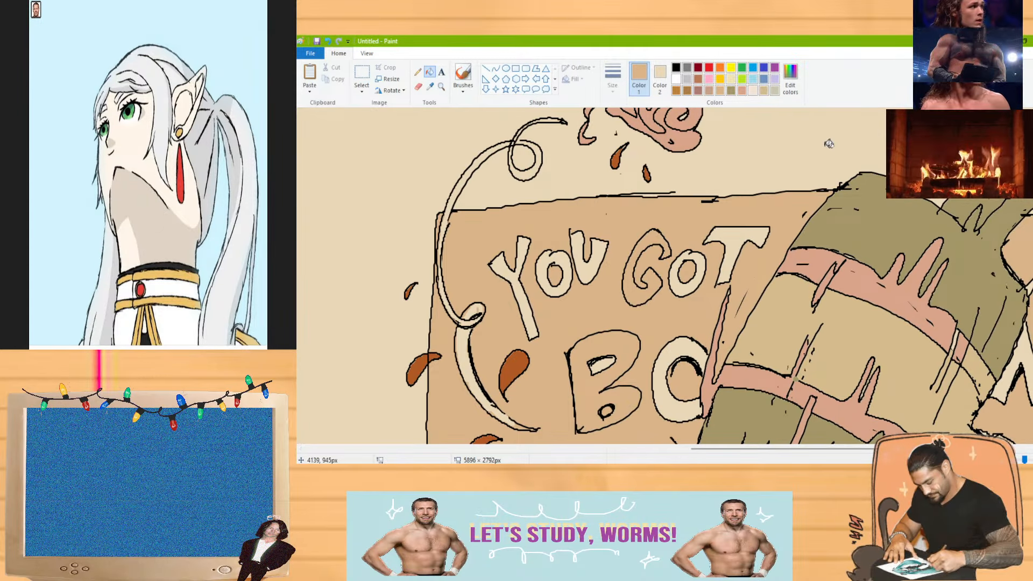
{"action": "scroll", "coordinate": [664, 276], "scroll_direction": "down", "scroll_amount": 8}
{"action": "scroll", "coordinate": [664, 276], "scroll_direction": "up", "scroll_amount": 7}
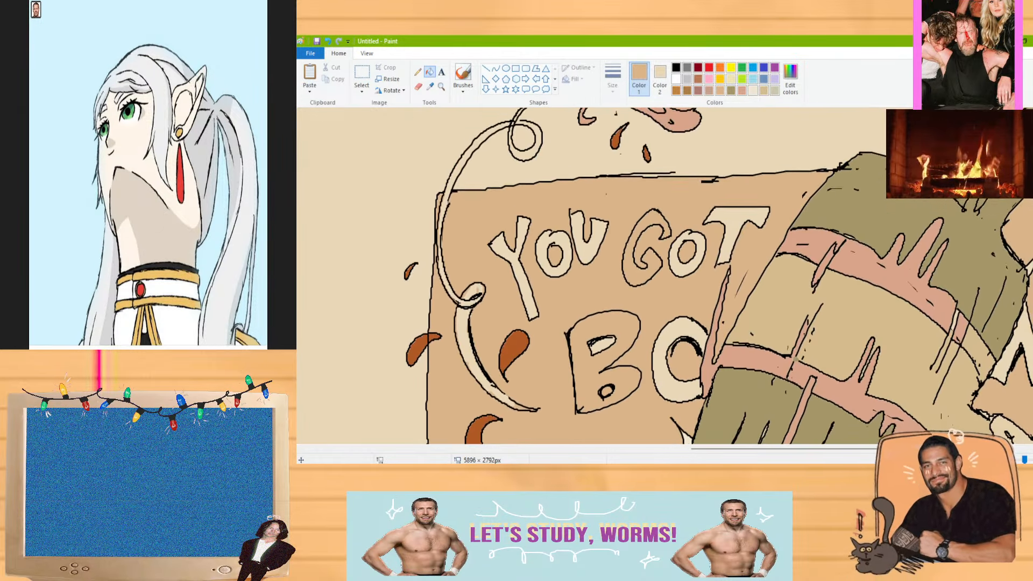
Sample the dark orange from a droplet and fill the letters of "YOU GOT" with it
{"action": "left_click", "coordinate": [430, 86]}
{"action": "left_click", "coordinate": [515, 350]}
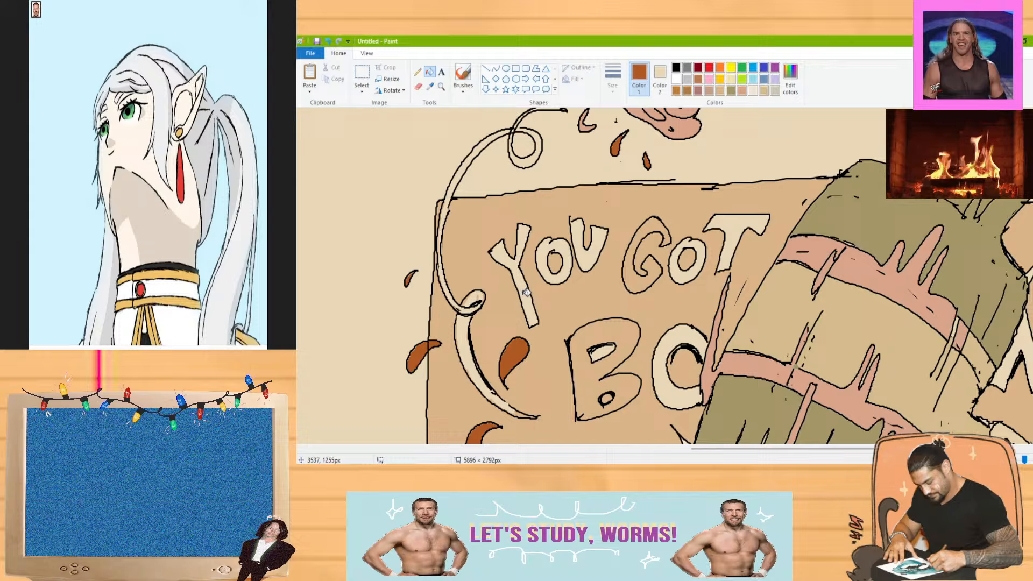
{"action": "left_click", "coordinate": [571, 247]}
{"action": "left_click", "coordinate": [587, 257]}
{"action": "left_click", "coordinate": [692, 272]}
{"action": "left_click", "coordinate": [727, 237]}
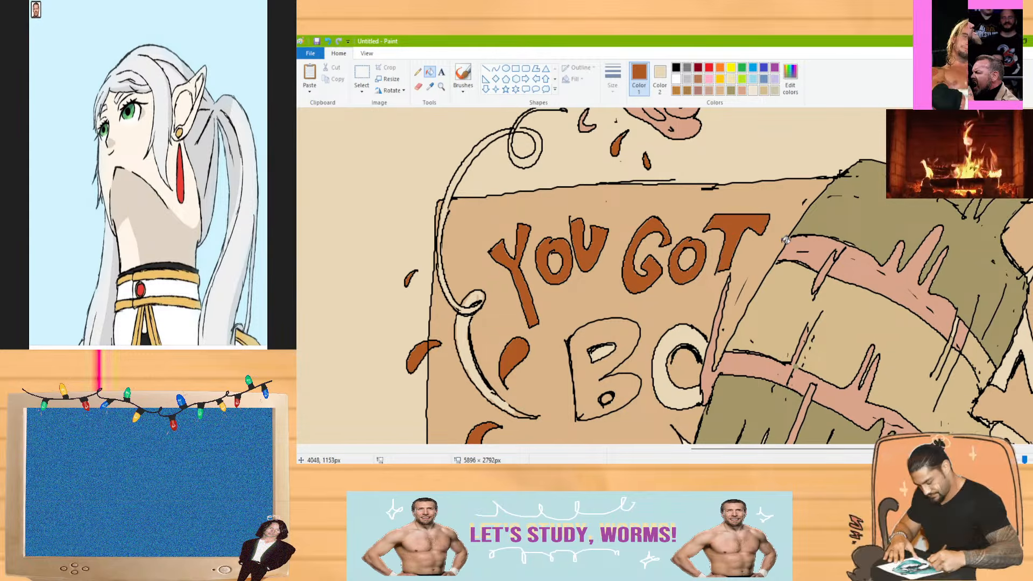
Fill the visible letters and exclamation mark of "BONKED!" with the same dark orange, undoing the stray fill of the backdrop
{"action": "scroll", "coordinate": [800, 264], "scroll_direction": "down", "scroll_amount": 1}
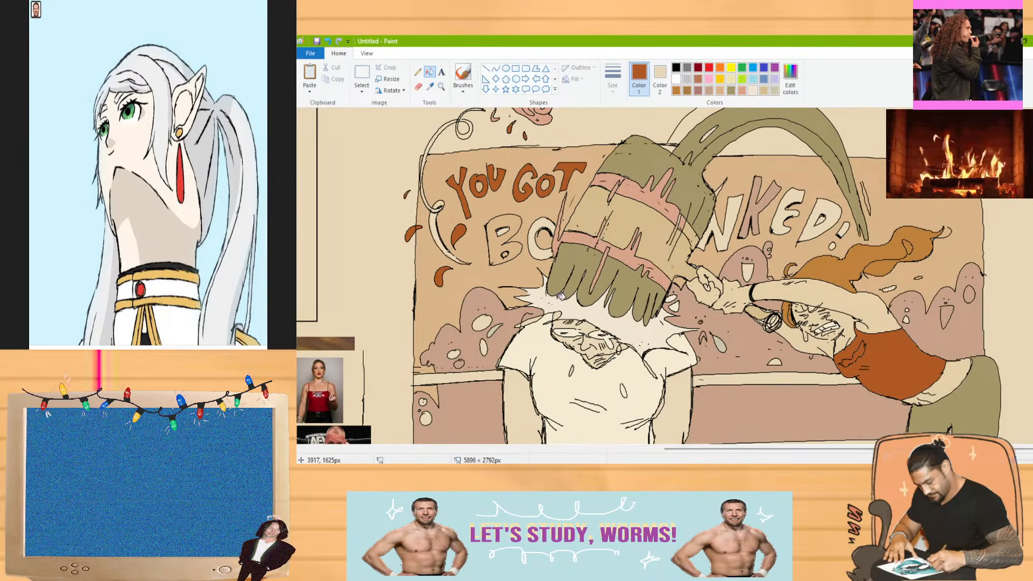
{"action": "left_click", "coordinate": [525, 220]}
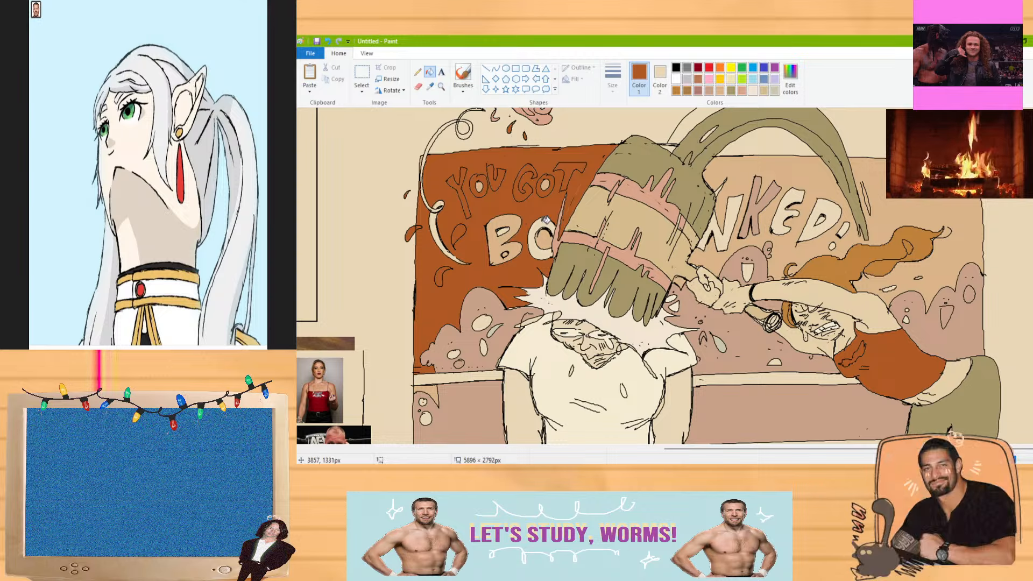
{"action": "key", "text": "ctrl+z"}
{"action": "left_click", "coordinate": [729, 225]}
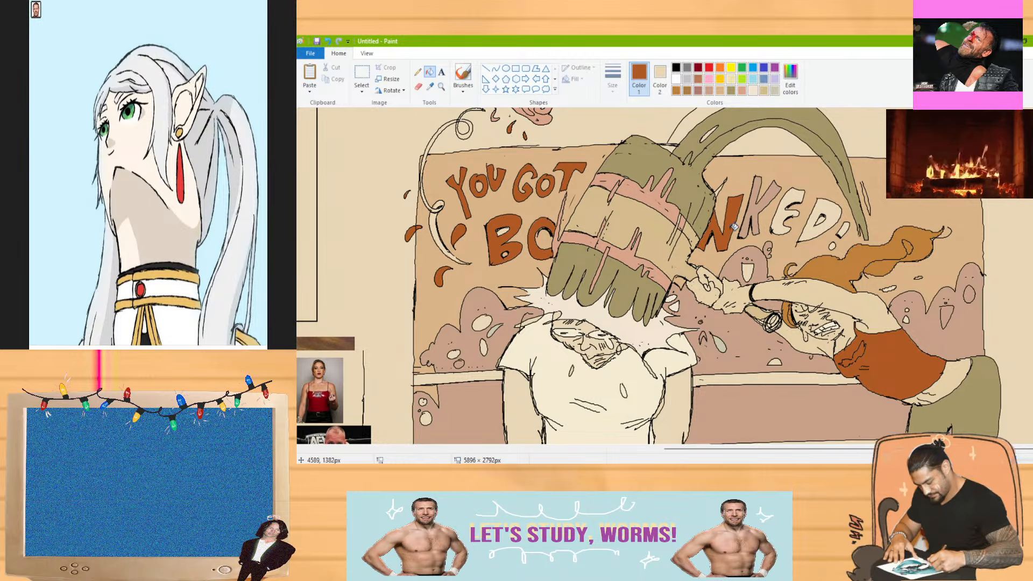
{"action": "left_click", "coordinate": [753, 206]}
{"action": "left_click", "coordinate": [833, 217]}
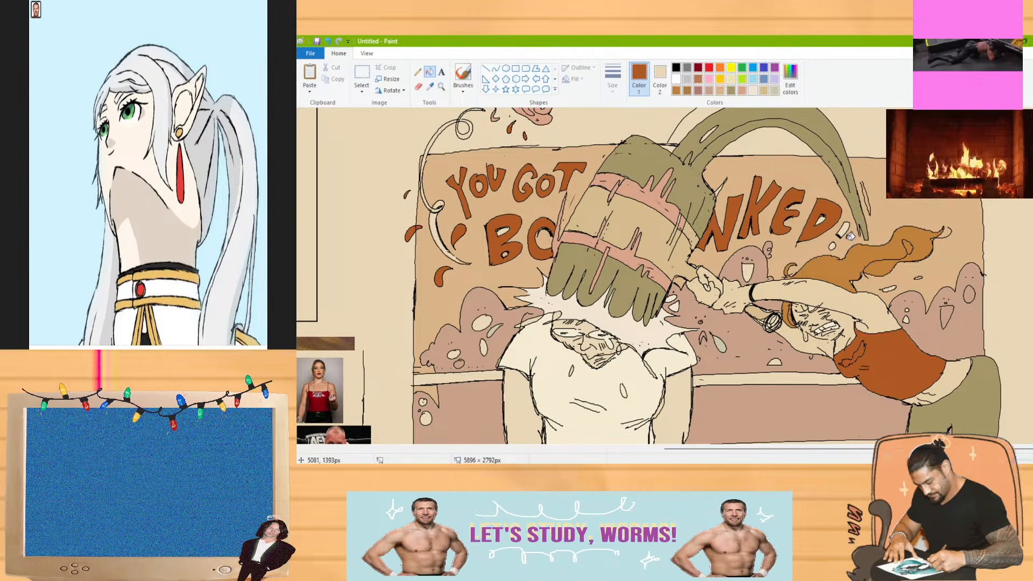
{"action": "left_click", "coordinate": [846, 231]}
{"action": "left_click", "coordinate": [832, 245]}
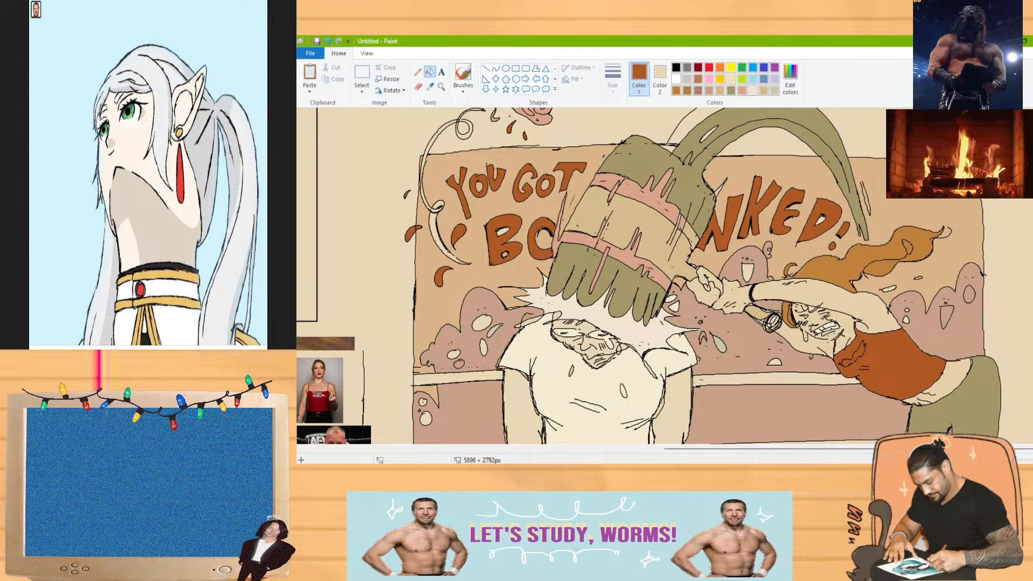
Review the whole canvas and examine the coloured lettering, mallet and motion trail up close for remaining gaps
{"action": "left_click", "coordinate": [991, 460]}
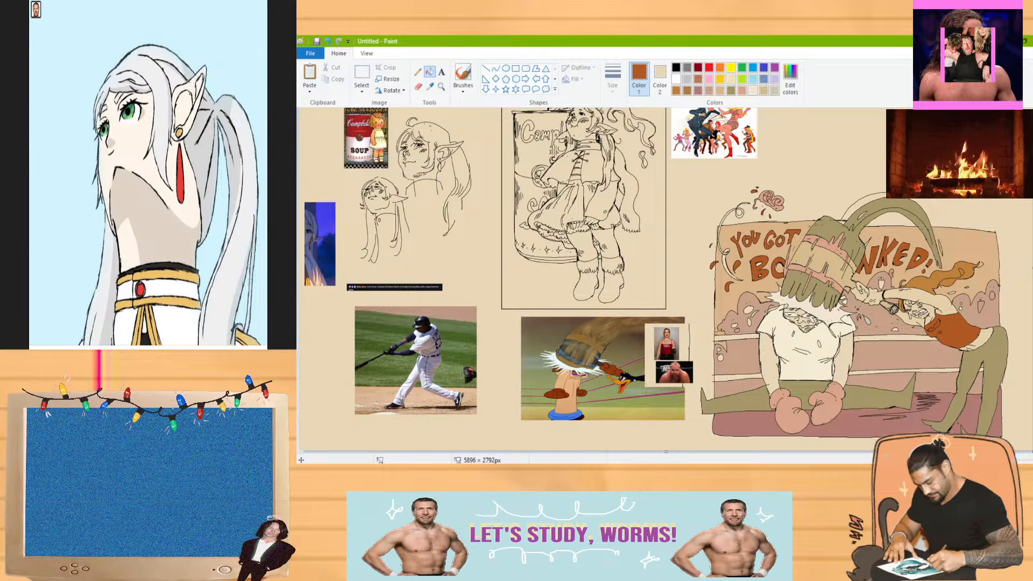
{"action": "left_click", "coordinate": [463, 75]}
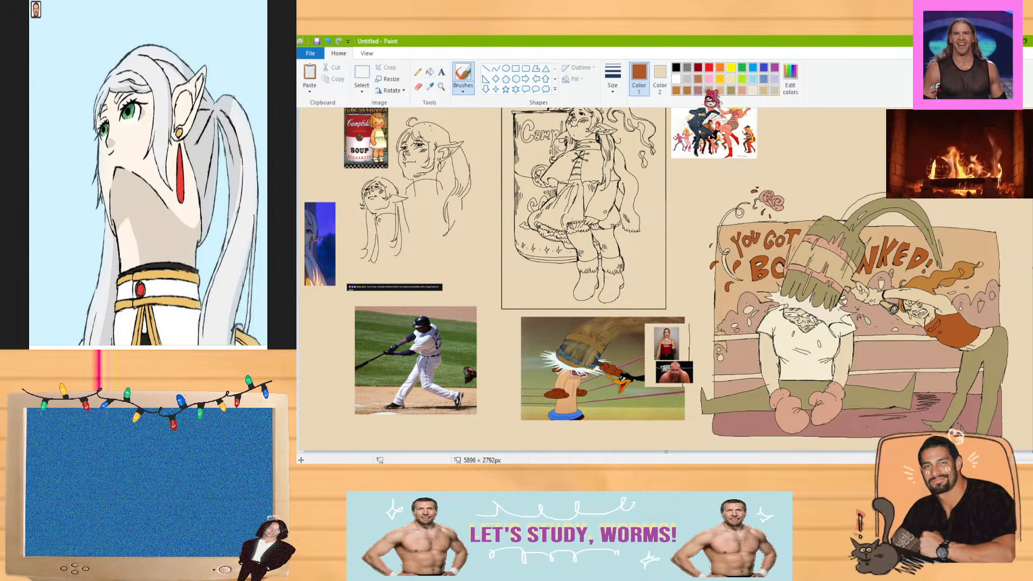
{"action": "key", "text": "ctrl+Page_Up"}
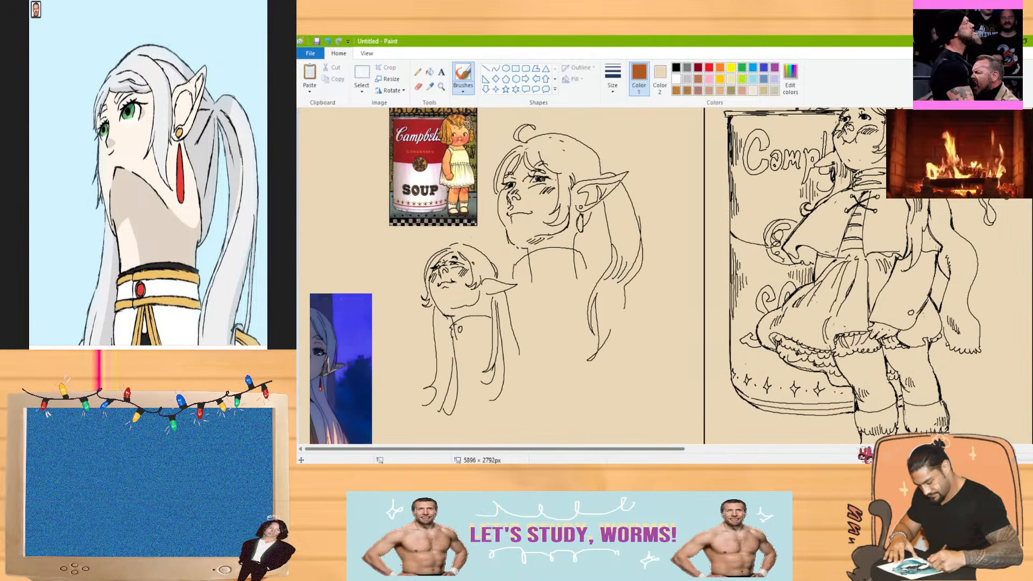
{"action": "scroll", "coordinate": [665, 275], "scroll_direction": "right", "scroll_amount": 5}
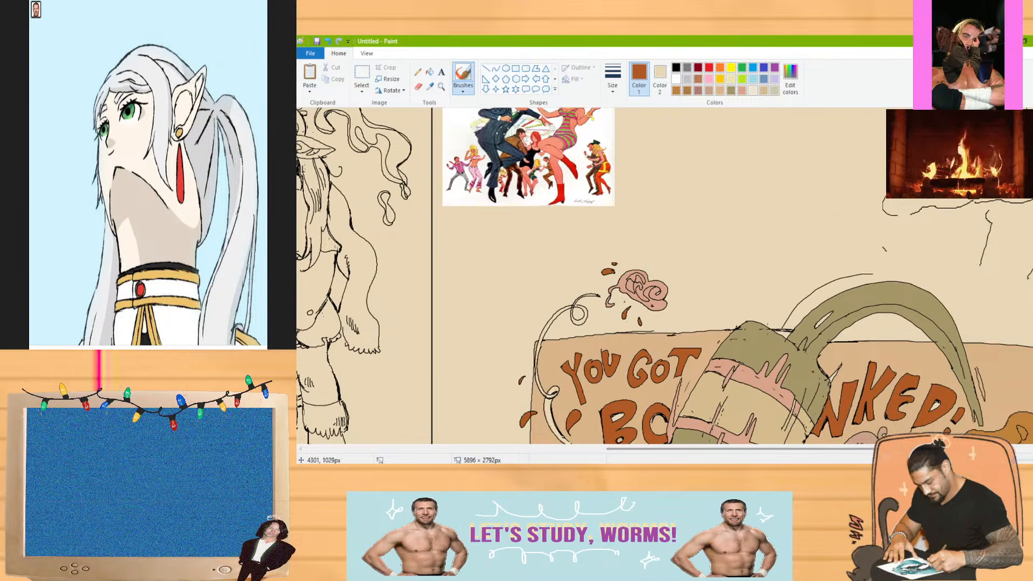
{"action": "scroll", "coordinate": [664, 276], "scroll_direction": "down", "scroll_amount": 5}
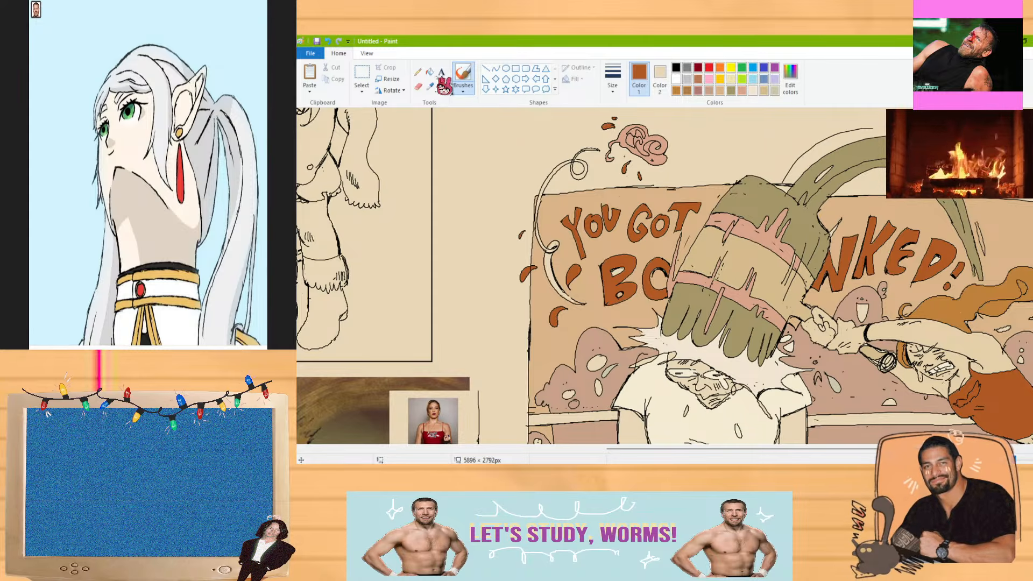
{"action": "left_click", "coordinate": [615, 78]}
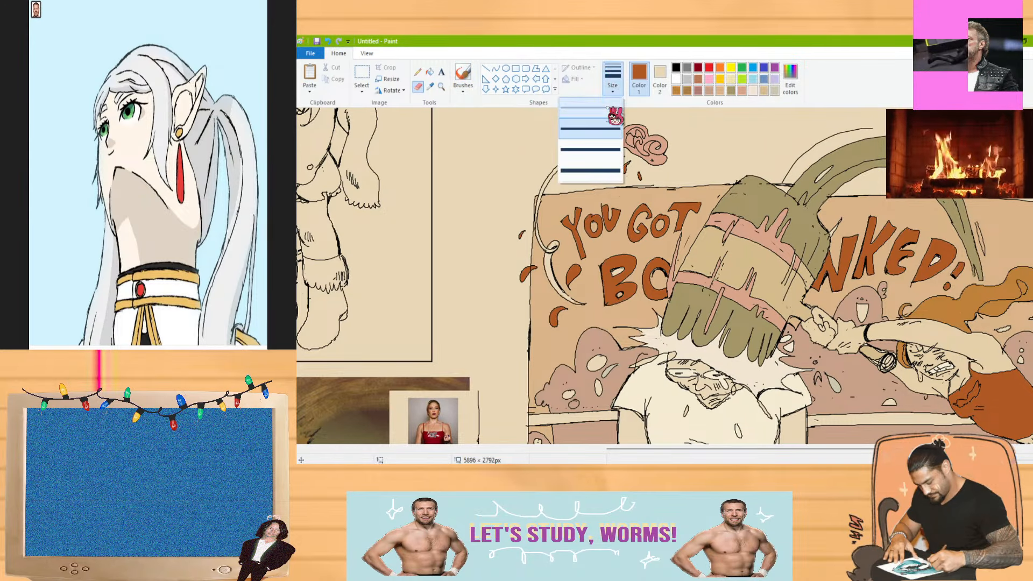
{"action": "left_click", "coordinate": [613, 111]}
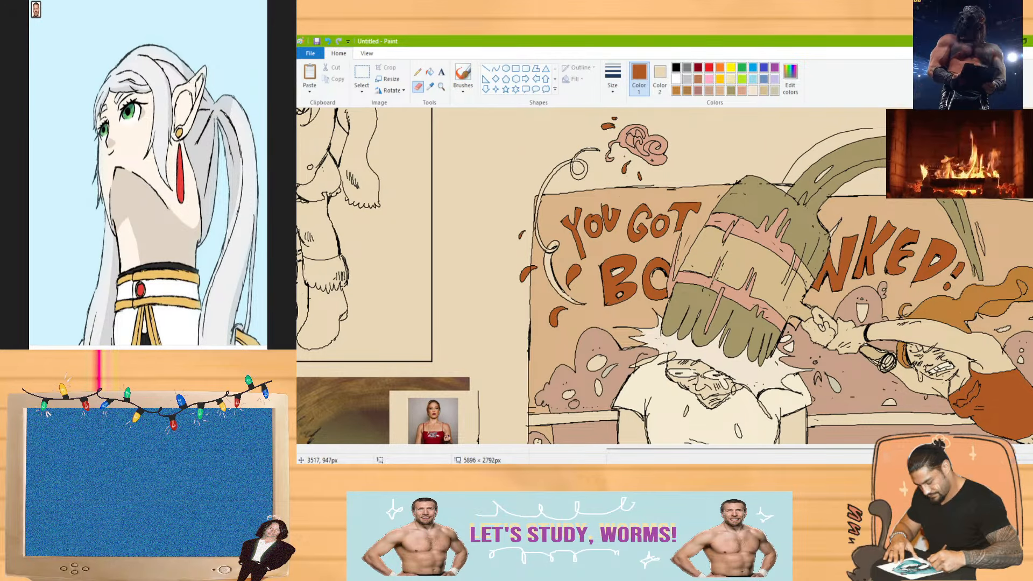
{"action": "left_click", "coordinate": [462, 78]}
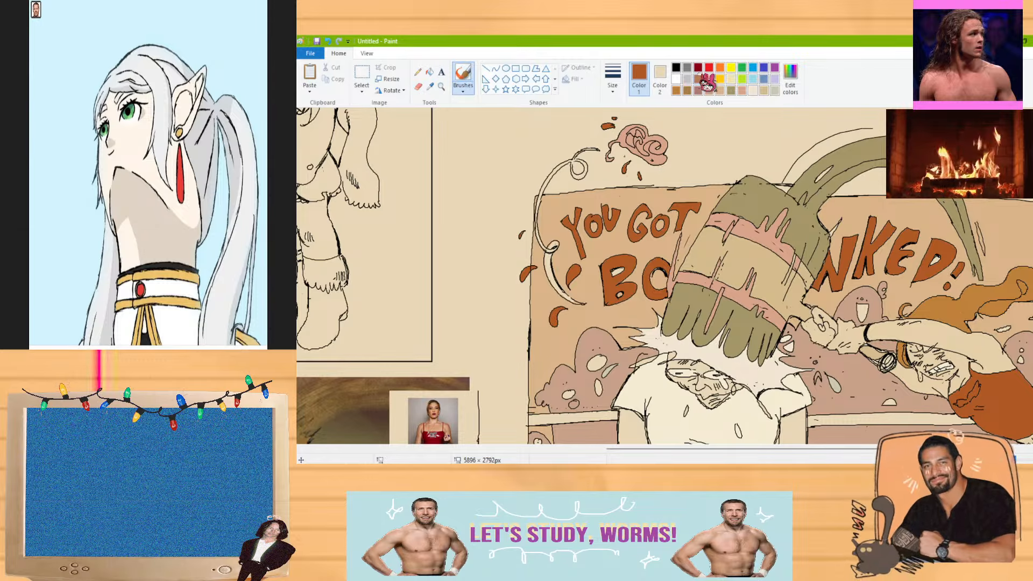
{"action": "left_click", "coordinate": [676, 68]}
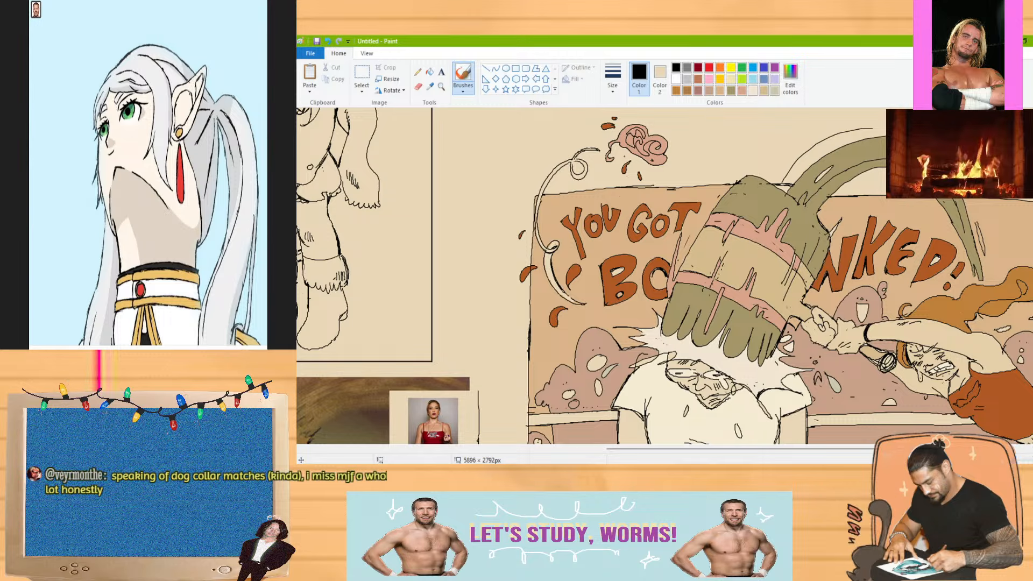
{"action": "scroll", "coordinate": [664, 275], "scroll_direction": "up", "scroll_amount": 2}
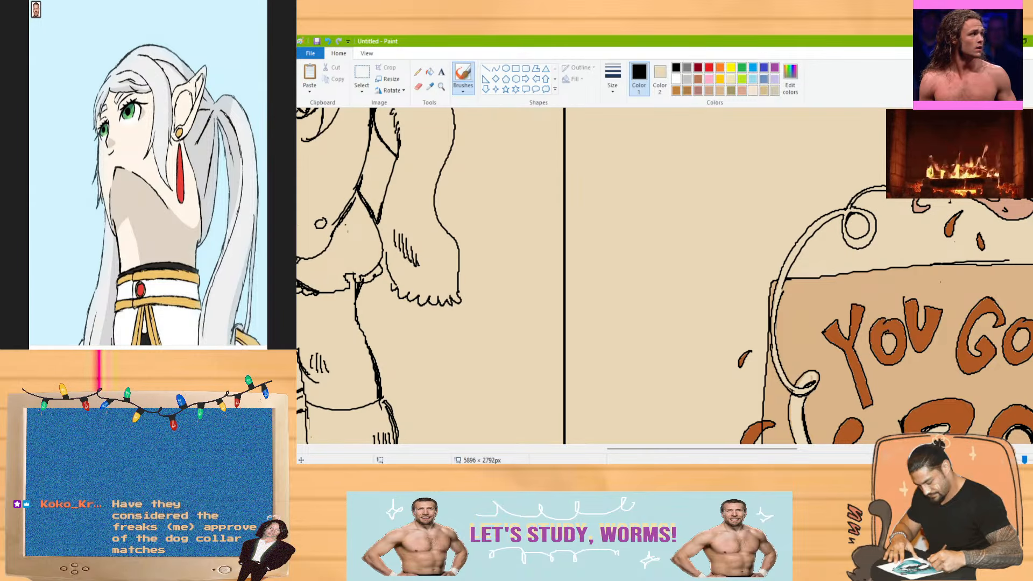
{"action": "scroll", "coordinate": [877, 204], "scroll_direction": "down", "scroll_amount": 2}
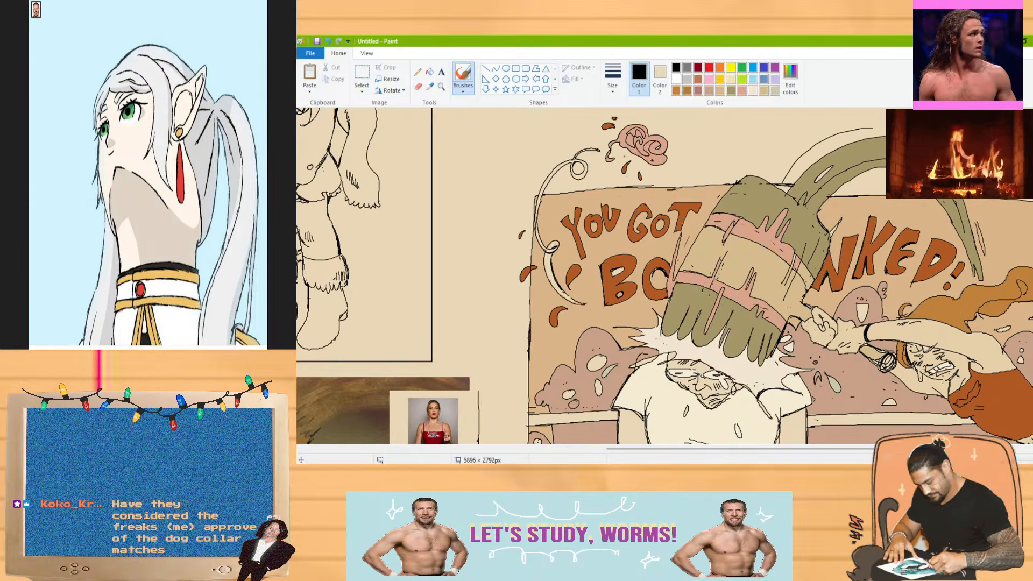
Try filling the crowd beside the seated figure with the backdrop's sampled tan, and undo the fill
{"action": "left_click", "coordinate": [599, 194]}
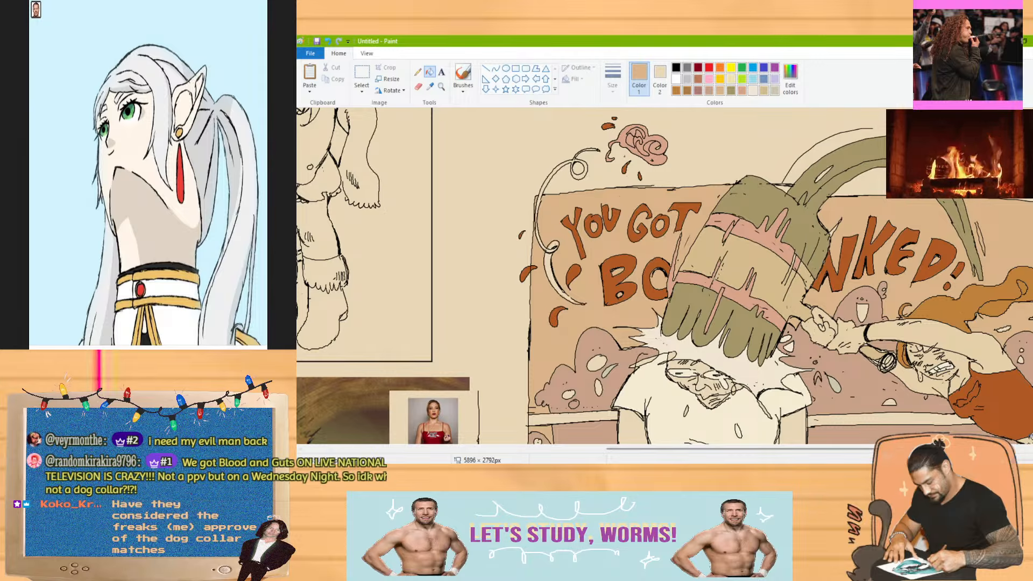
{"action": "scroll", "coordinate": [619, 215], "scroll_direction": "down", "scroll_amount": 3}
{"action": "left_click", "coordinate": [431, 87]}
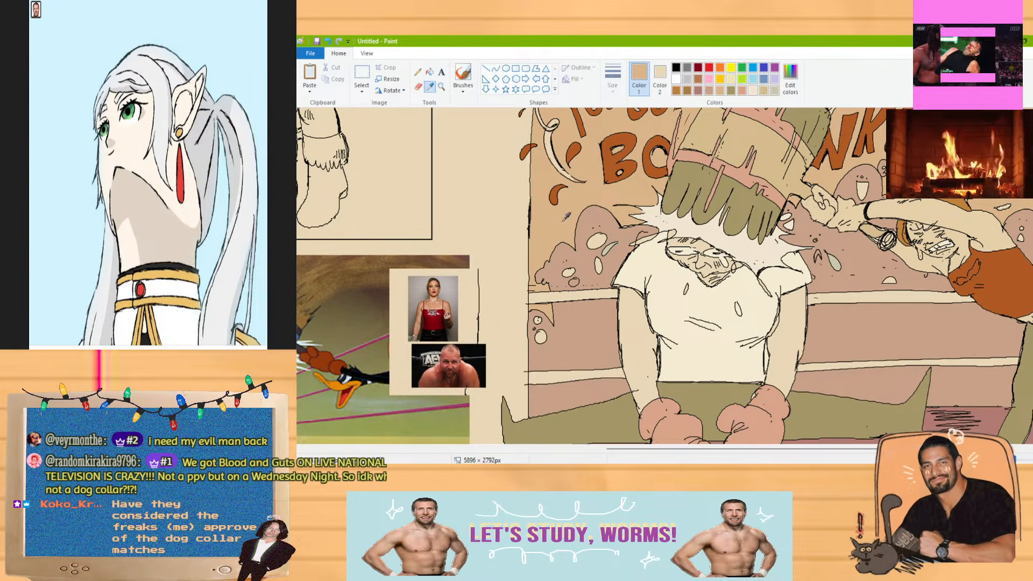
{"action": "left_click", "coordinate": [562, 221]}
{"action": "left_click", "coordinate": [578, 254]}
{"action": "key", "text": "ctrl+z"}
{"action": "left_click", "coordinate": [464, 75]}
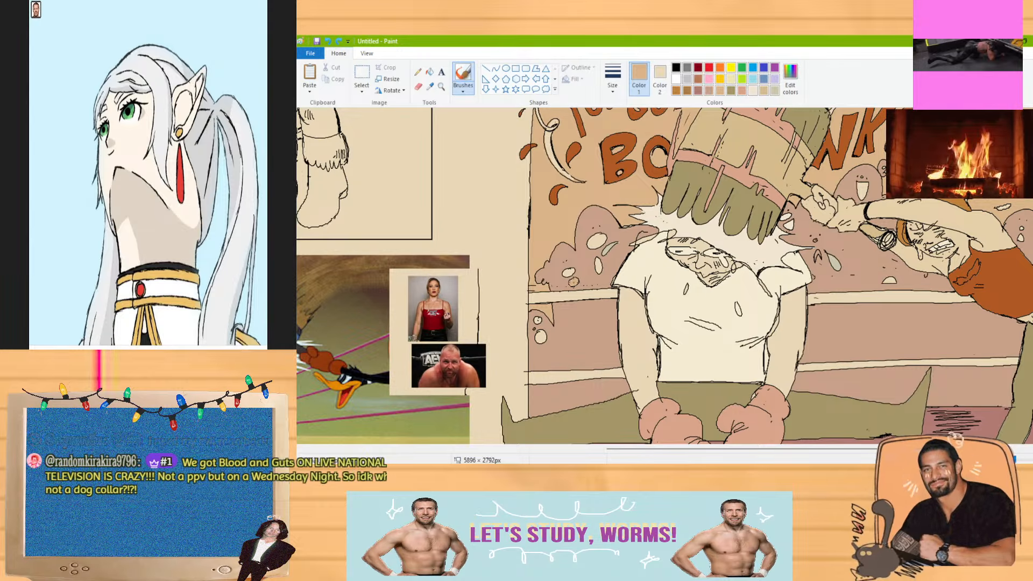
Mix a darker brown from the crowd's pinkish tan and fill the oval face details of the crowd with it
{"action": "left_click", "coordinate": [430, 87]}
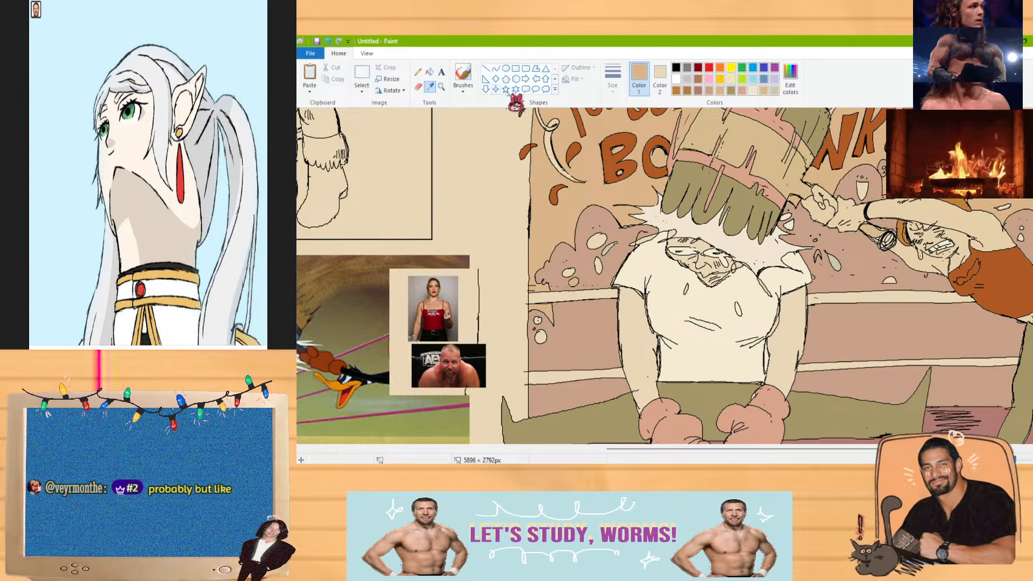
{"action": "left_click", "coordinate": [791, 114]}
{"action": "left_click", "coordinate": [789, 78]}
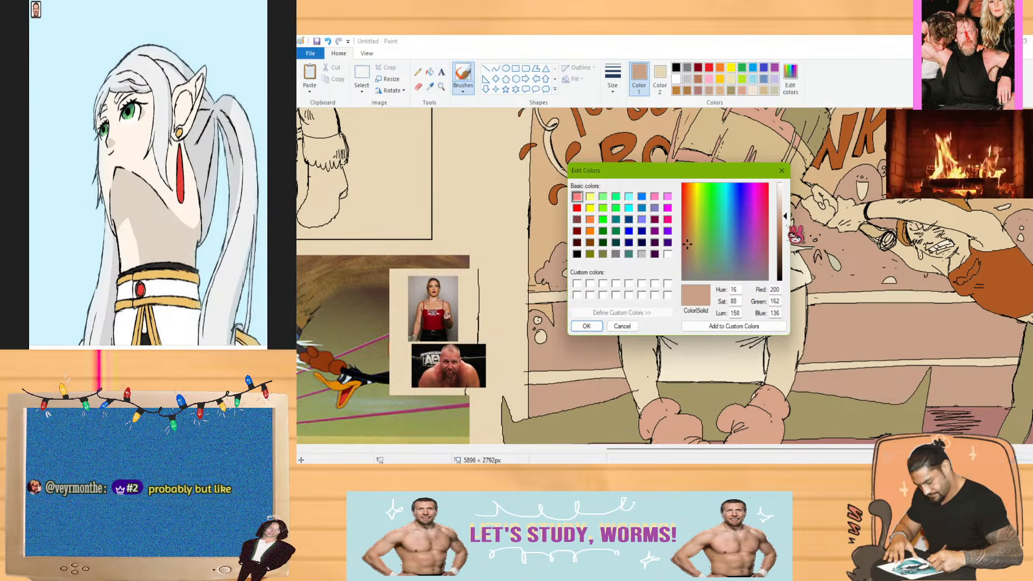
{"action": "left_click", "coordinate": [587, 326]}
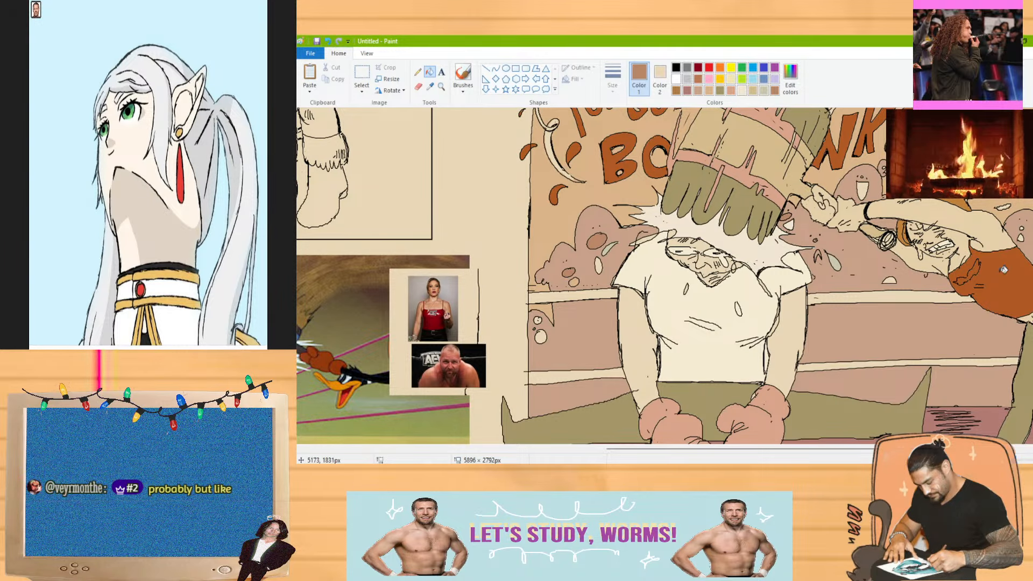
{"action": "scroll", "coordinate": [973, 212], "scroll_direction": "right", "scroll_amount": 5}
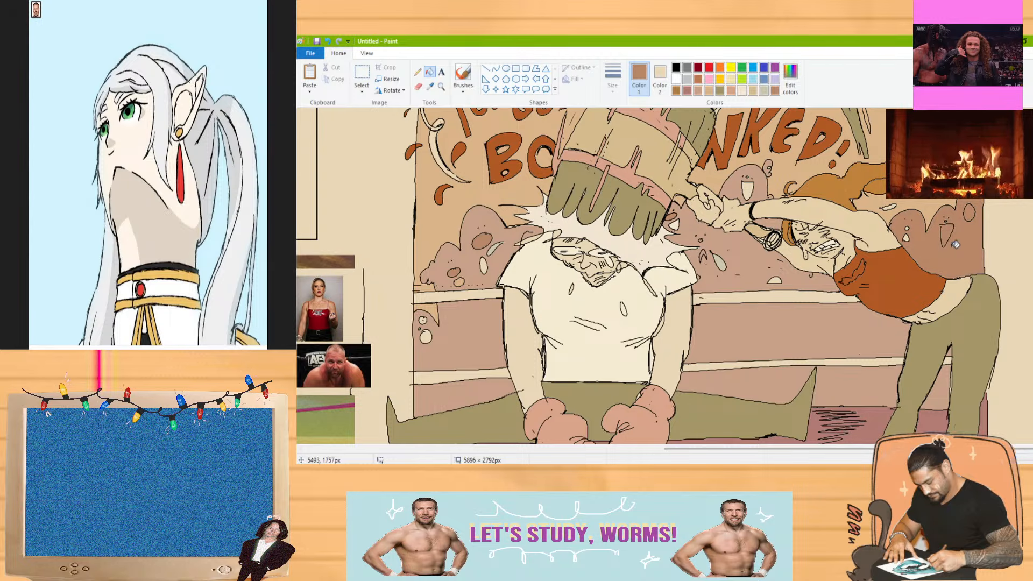
Choose the thickest brush size, switch the colour to pale cream for filling the crowd's details, and review the whole cartoon
{"action": "left_click", "coordinate": [464, 76]}
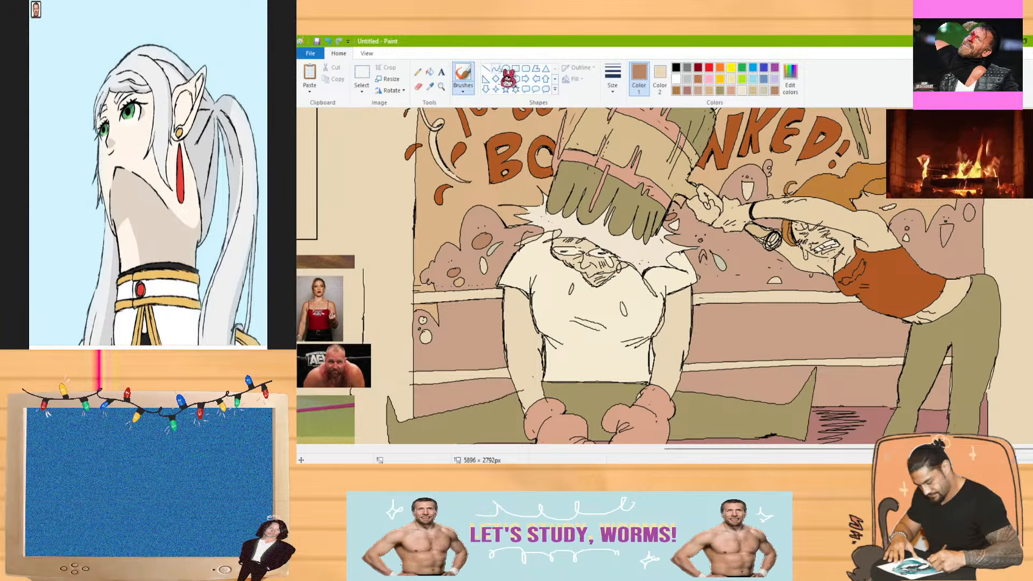
{"action": "left_click", "coordinate": [613, 78]}
{"action": "left_click", "coordinate": [599, 175]}
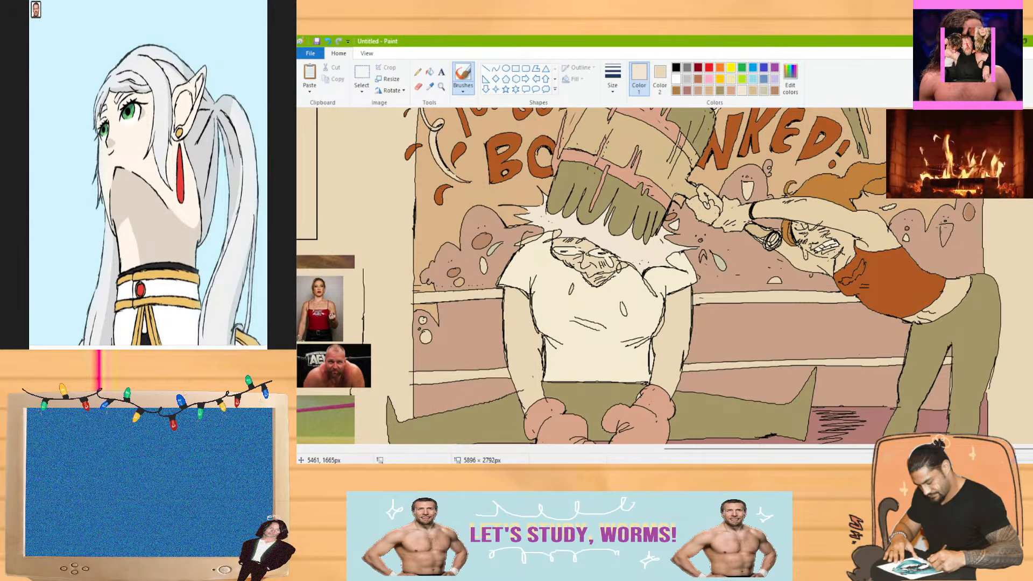
{"action": "left_click", "coordinate": [432, 72]}
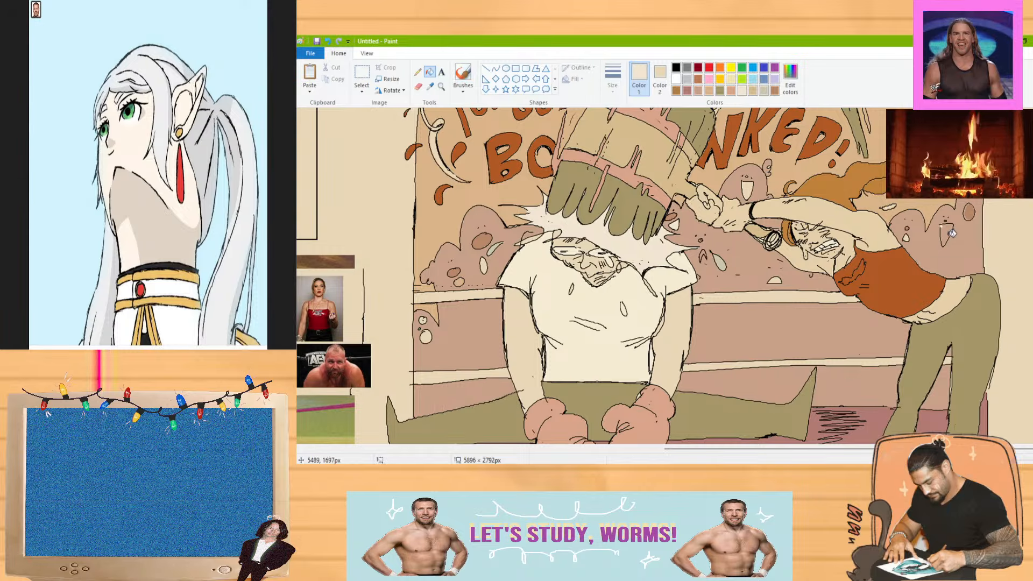
{"action": "left_click", "coordinate": [978, 460]}
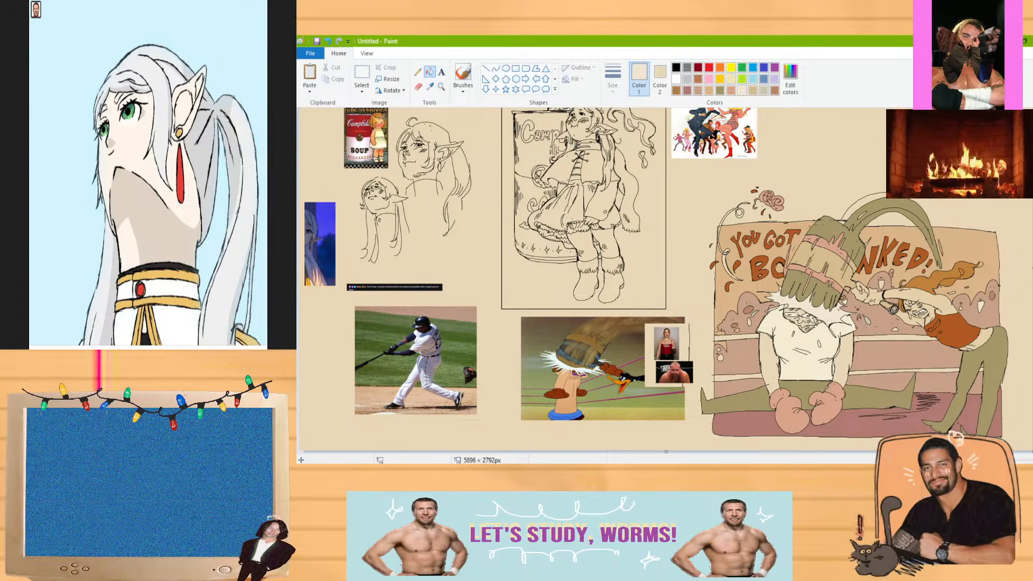
Paint a soft reddish blush over the seated figure's face using the thickest Eraser loaded with a pinkish-tan Color 2
{"action": "left_click", "coordinate": [1029, 460]}
{"action": "left_click_drag", "start_coordinate": [679, 450], "coordinate": [959, 450]}
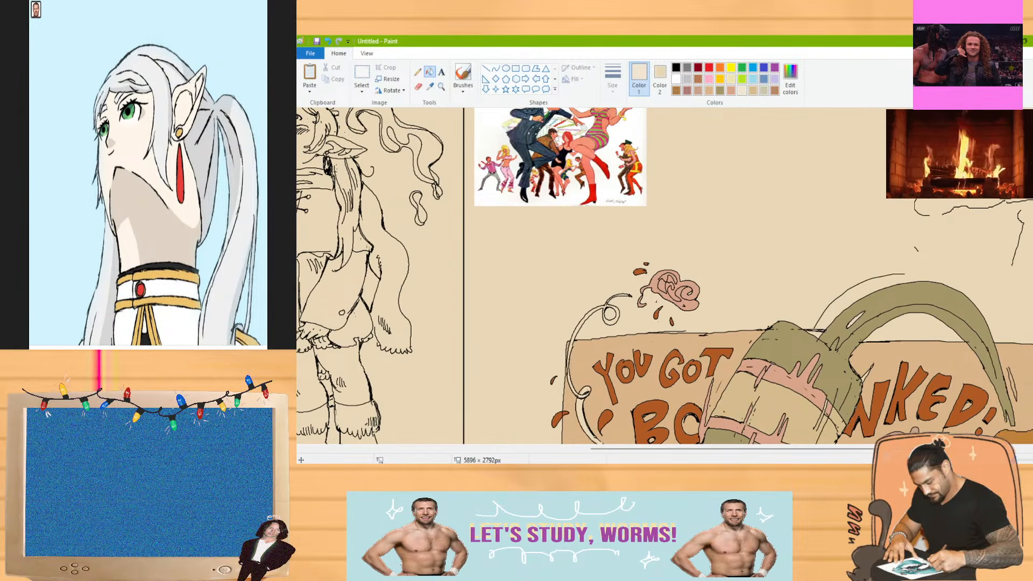
{"action": "scroll", "coordinate": [665, 275], "scroll_direction": "down", "scroll_amount": 8}
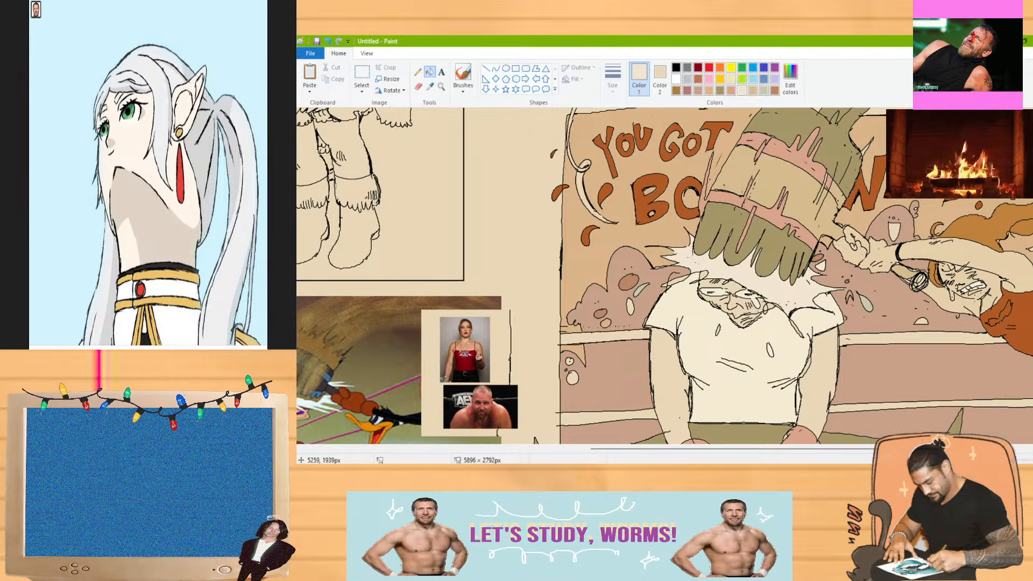
{"action": "left_click", "coordinate": [660, 79]}
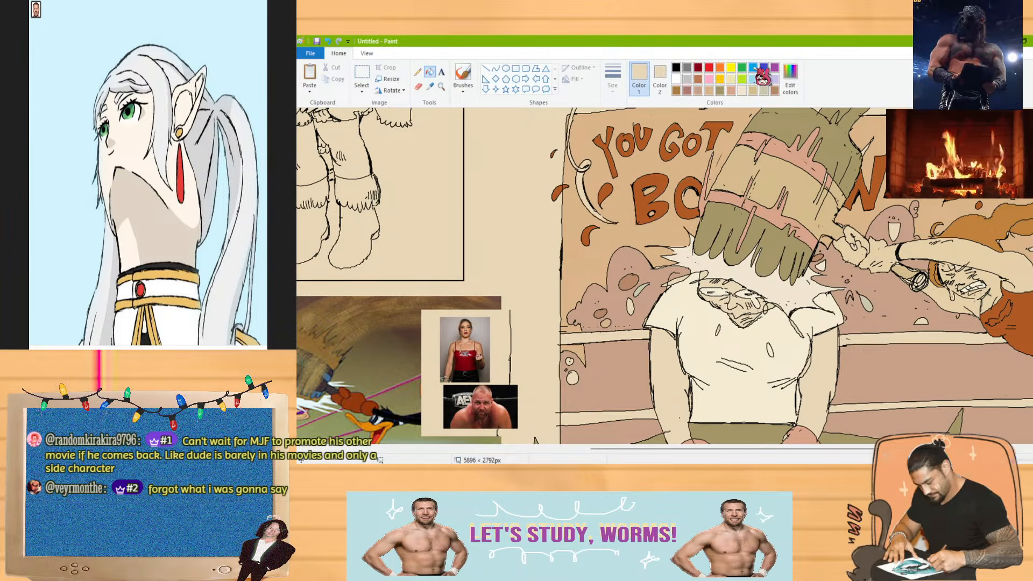
{"action": "left_click", "coordinate": [418, 87]}
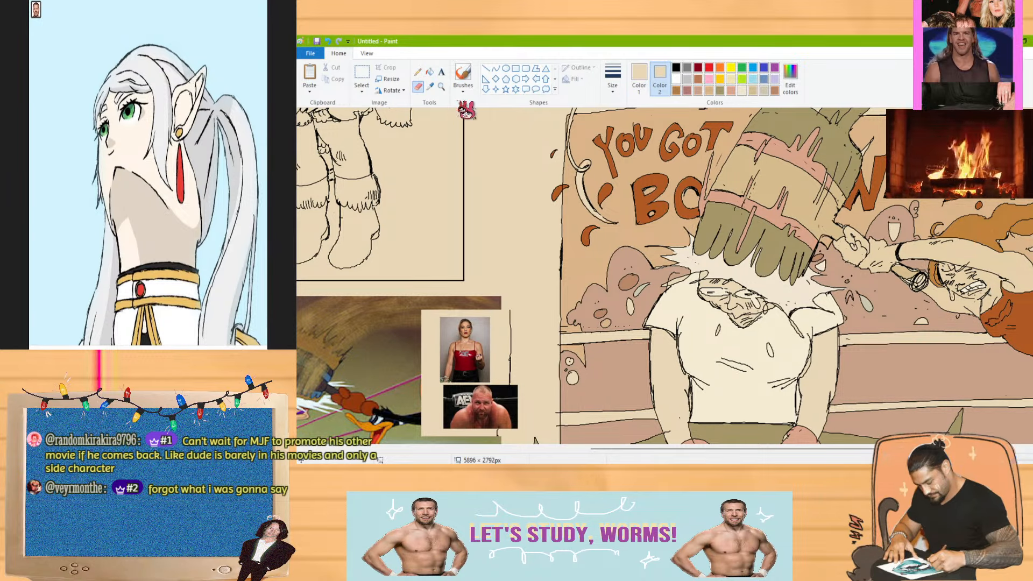
{"action": "left_click", "coordinate": [730, 90]}
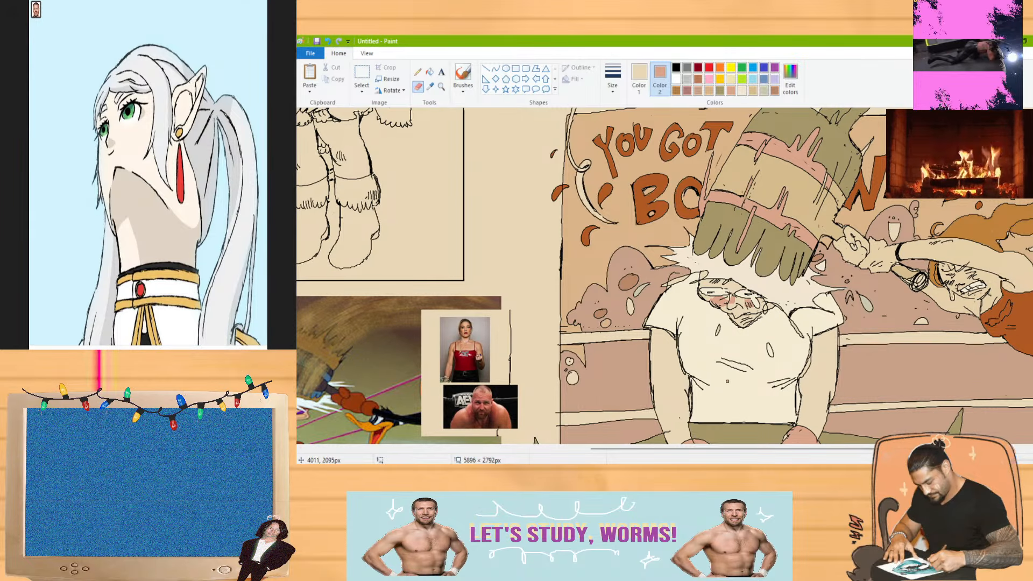
{"action": "left_click", "coordinate": [612, 85]}
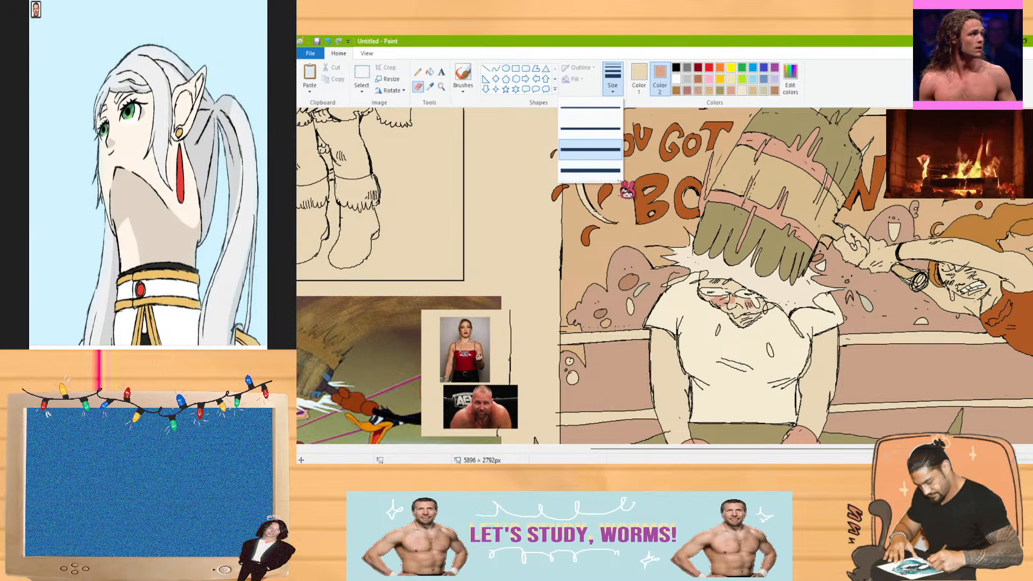
{"action": "left_click", "coordinate": [617, 173]}
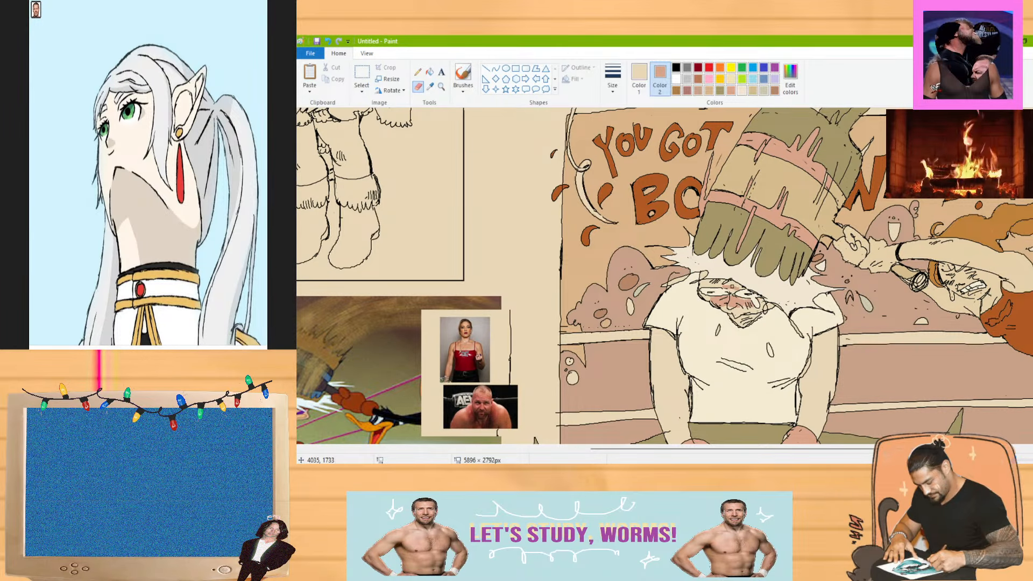
{"action": "left_click_drag", "start_coordinate": [732, 287], "coordinate": [708, 284]}
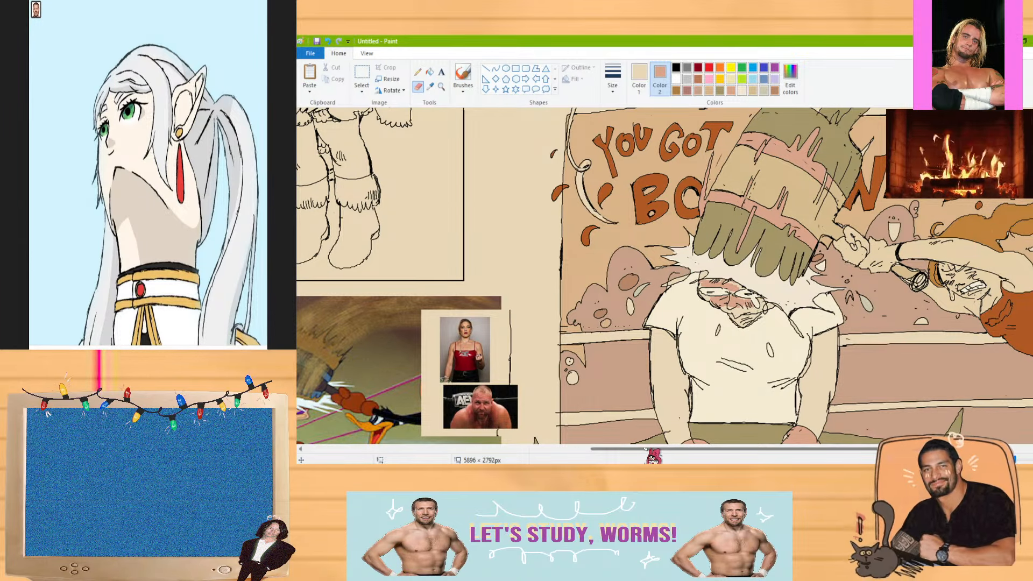
Adjust the pinkish Color 2 shade and dab a blush onto the standing figure's face with the Eraser
{"action": "scroll", "coordinate": [708, 284], "scroll_direction": "right", "scroll_amount": 5}
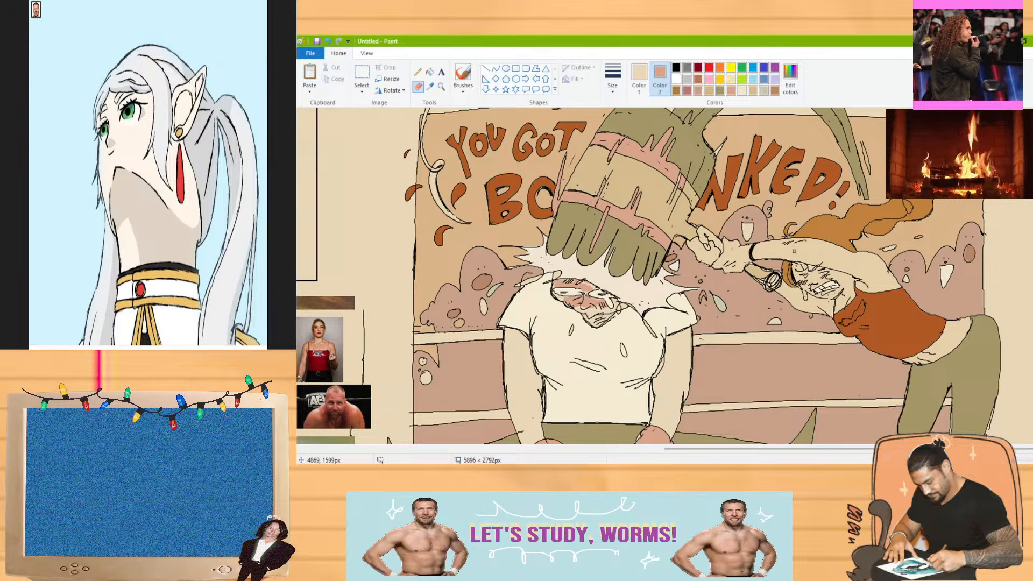
{"action": "left_click", "coordinate": [643, 78]}
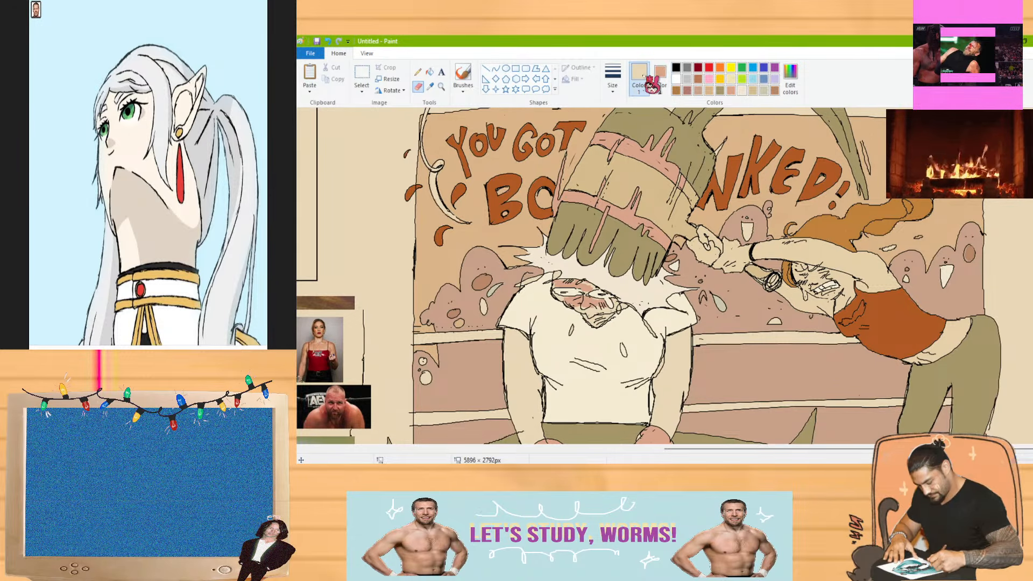
{"action": "left_click", "coordinate": [418, 86]}
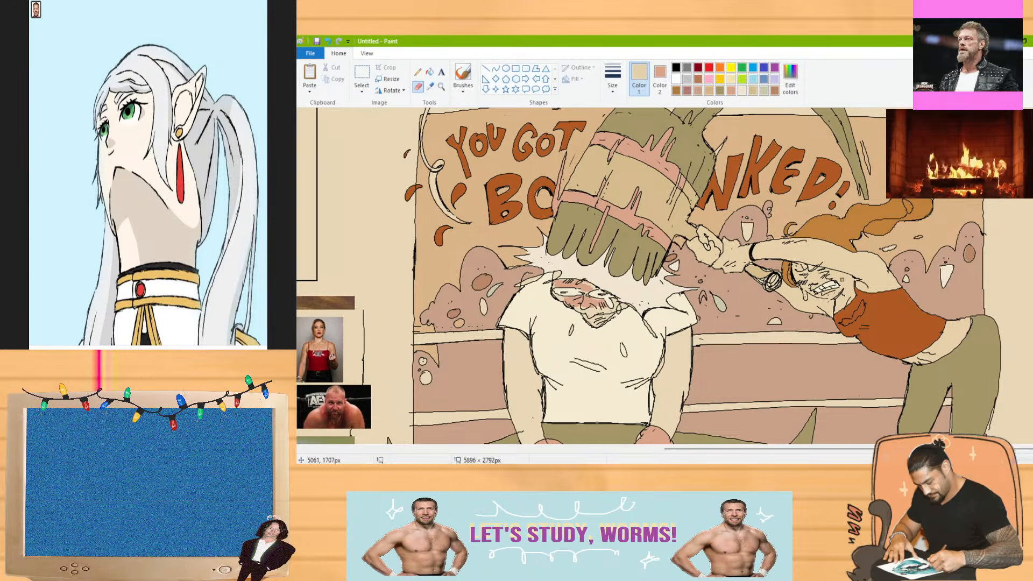
{"action": "left_click", "coordinate": [659, 78]}
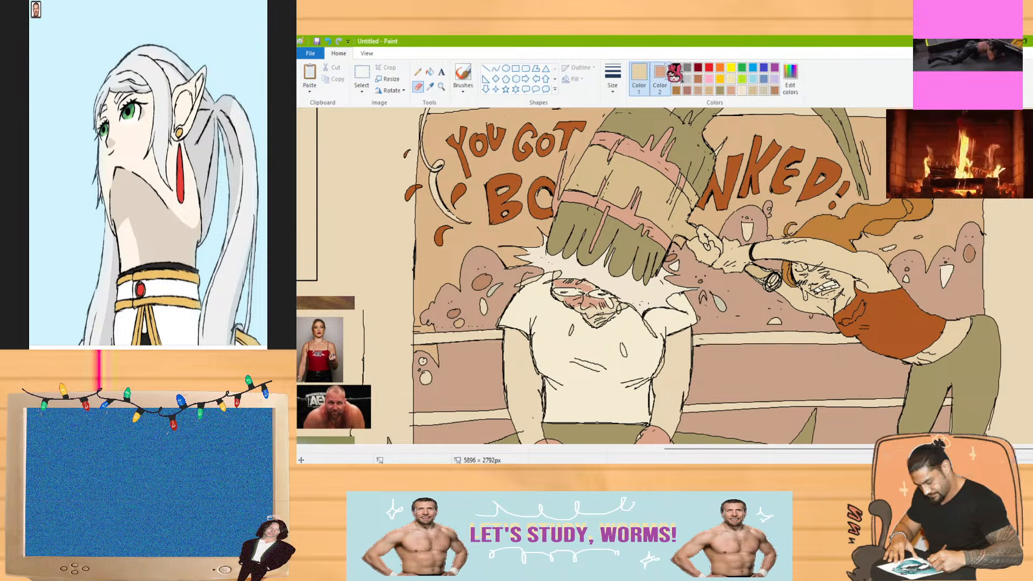
{"action": "left_click", "coordinate": [789, 81]}
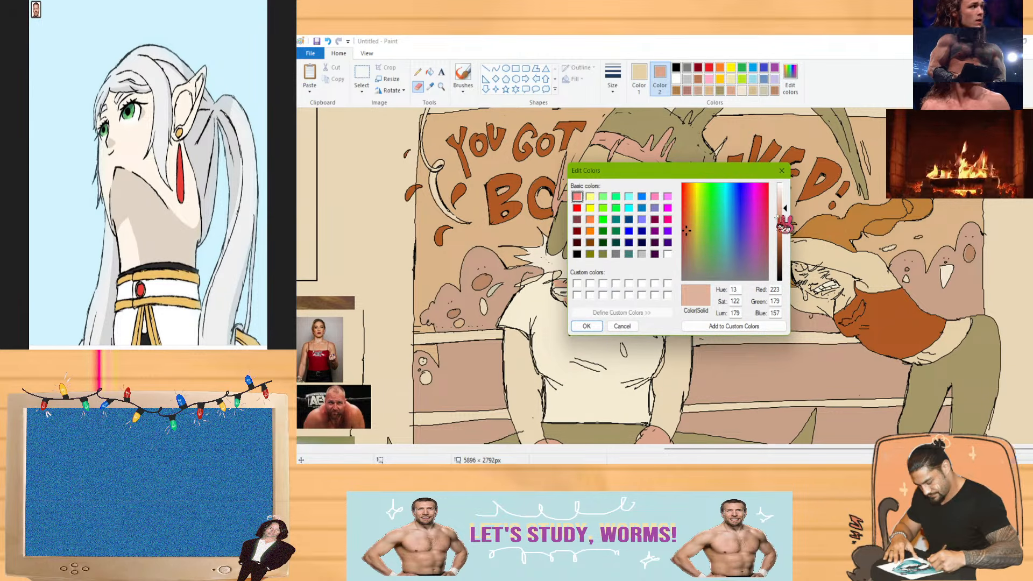
{"action": "left_click", "coordinate": [592, 325]}
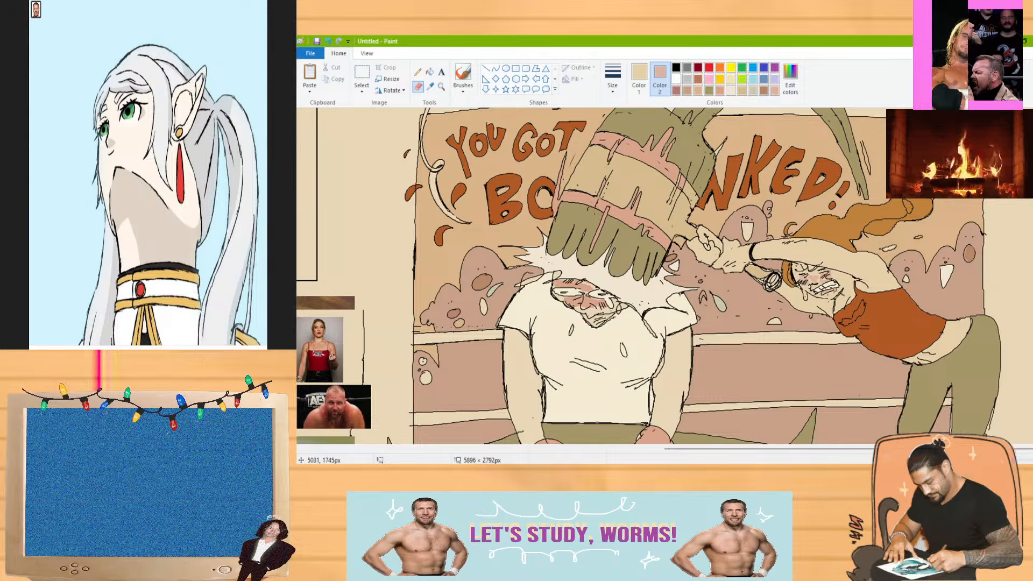
Try filling the canvas background around the drawings with white, and undo the fill
{"action": "left_click", "coordinate": [983, 460]}
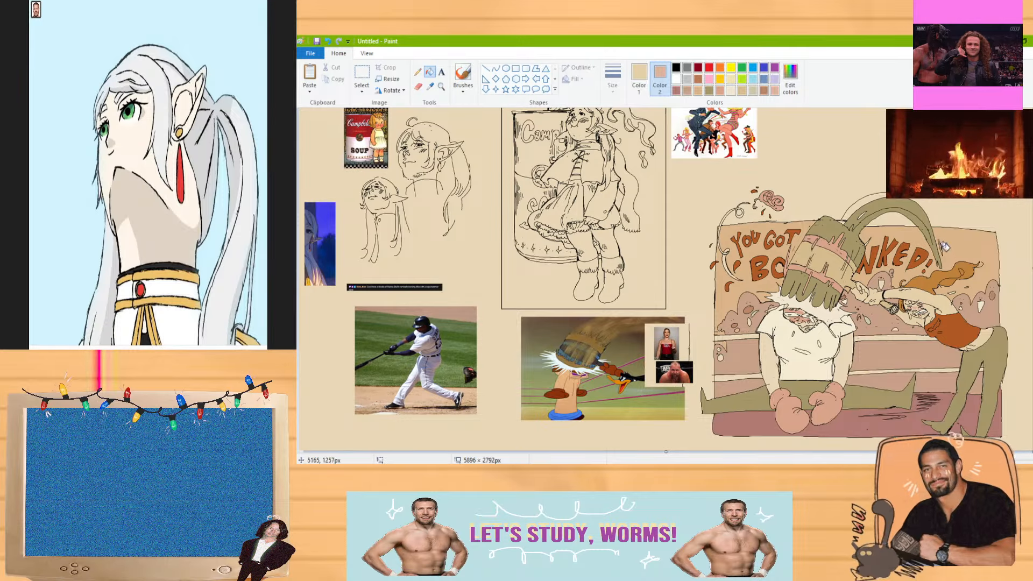
{"action": "left_click", "coordinate": [676, 78]}
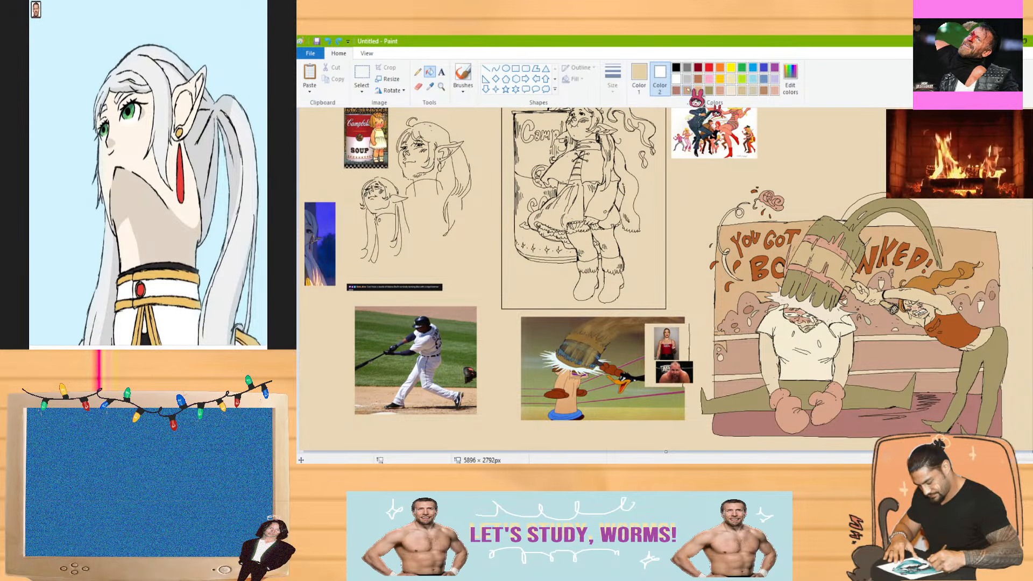
{"action": "left_click", "coordinate": [638, 75]}
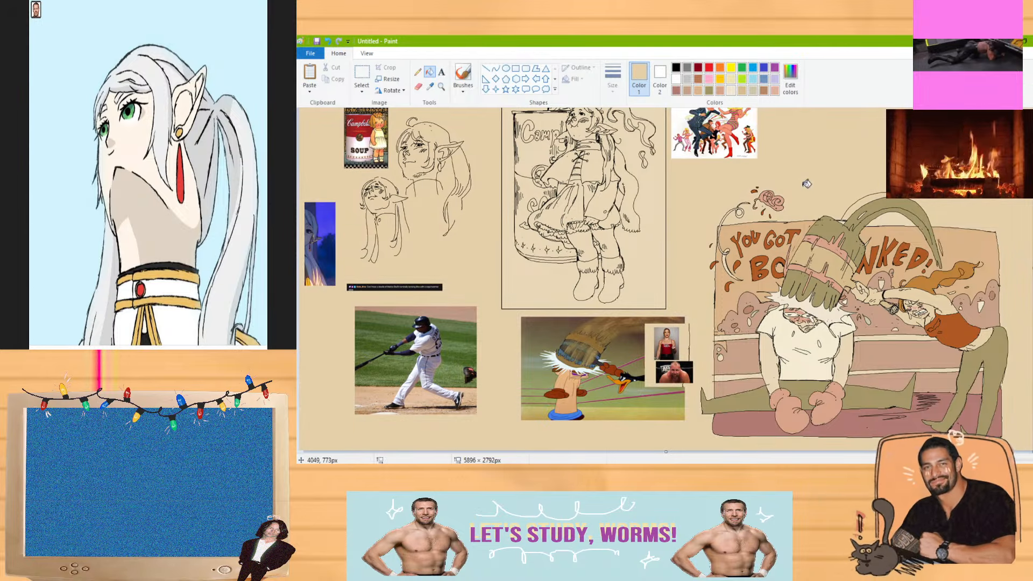
{"action": "left_click", "coordinate": [676, 79]}
{"action": "left_click", "coordinate": [800, 164]}
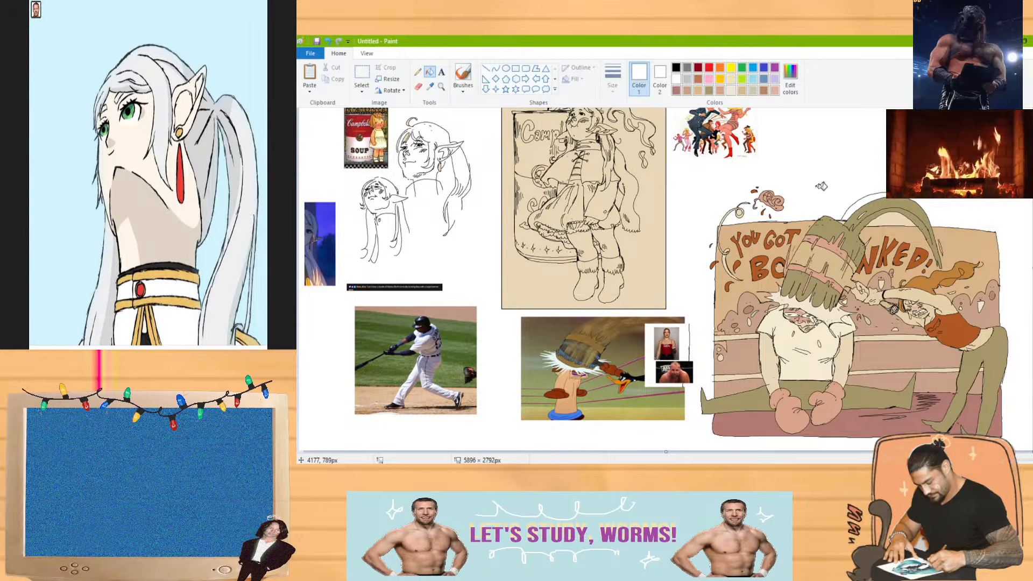
{"action": "key", "text": "ctrl+z"}
Mix a pale warm off-white (RGB 239, 238, 233) and fill the canvas background with it
{"action": "left_click", "coordinate": [790, 81]}
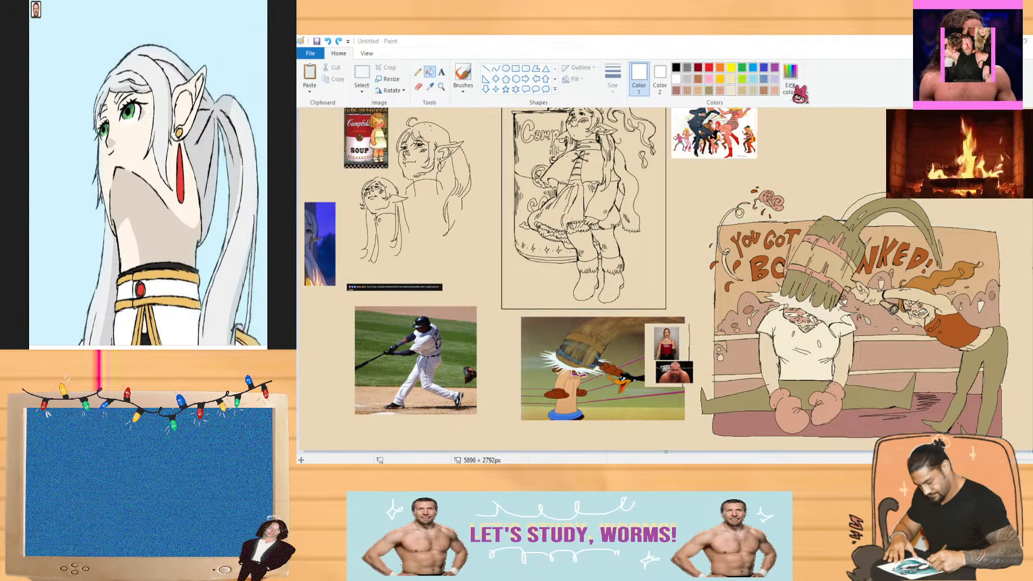
{"action": "left_click", "coordinate": [702, 257]}
{"action": "left_click_drag", "start_coordinate": [702, 258], "coordinate": [693, 262]}
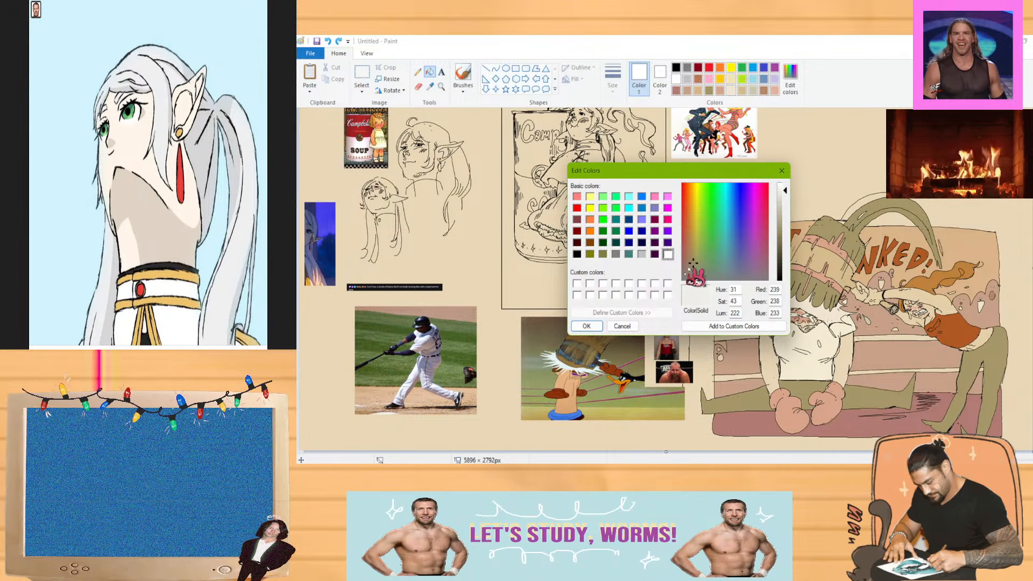
{"action": "left_click", "coordinate": [597, 325]}
{"action": "left_click", "coordinate": [833, 167]}
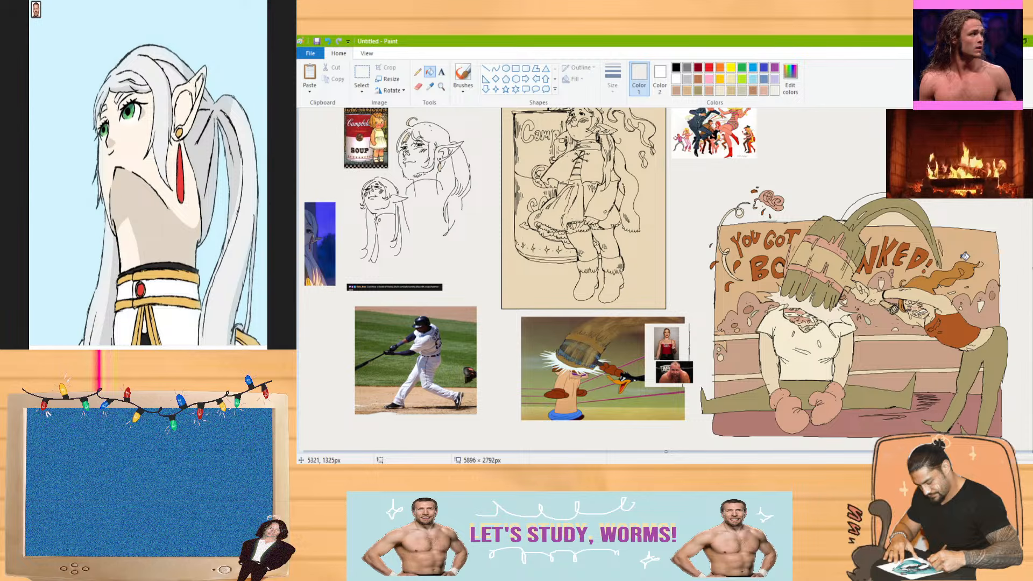
Mix a dark brown (RGB 91, 47, 19) from the standing figure's orange top and try it on the seated figure's outline
{"action": "scroll", "coordinate": [965, 257], "scroll_direction": "up", "scroll_amount": 1}
{"action": "left_click_drag", "start_coordinate": [659, 448], "coordinate": [1019, 448]}
{"action": "scroll", "coordinate": [649, 276], "scroll_direction": "down", "scroll_amount": 5}
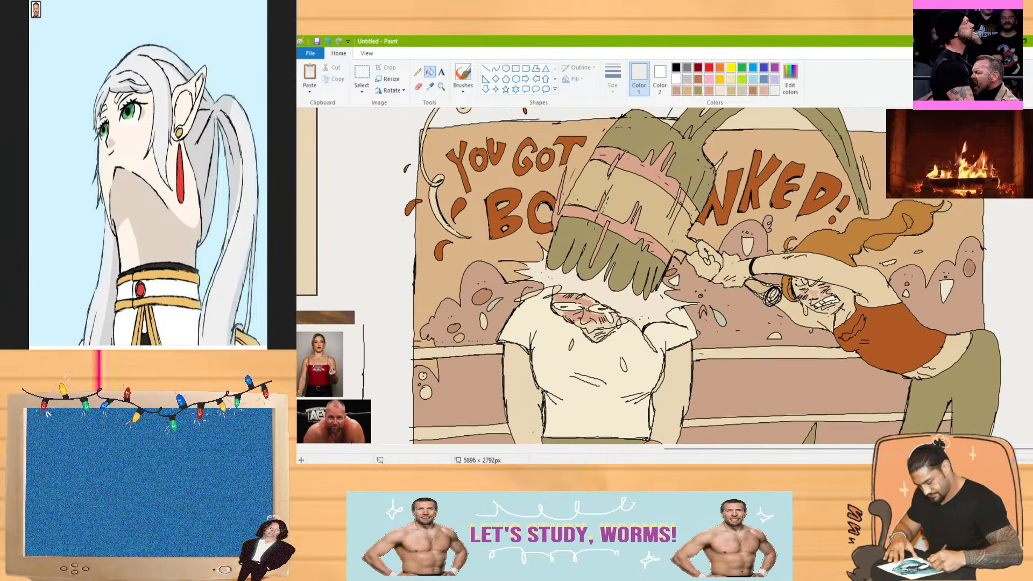
{"action": "left_click", "coordinate": [430, 86]}
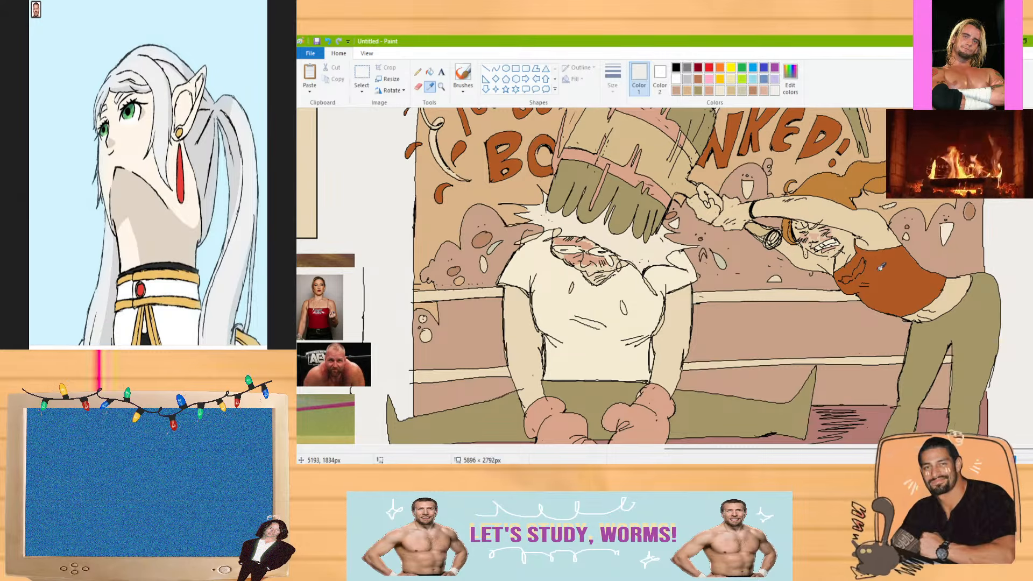
{"action": "left_click", "coordinate": [881, 267]}
{"action": "left_click", "coordinate": [789, 81]}
{"action": "left_click_drag", "start_coordinate": [785, 259], "coordinate": [785, 258]}
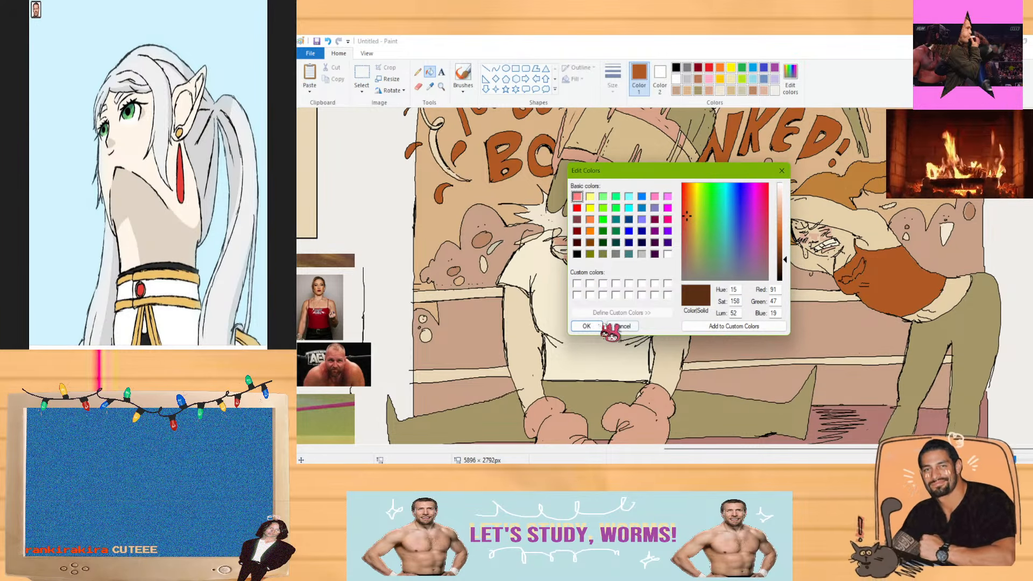
{"action": "left_click", "coordinate": [589, 326]}
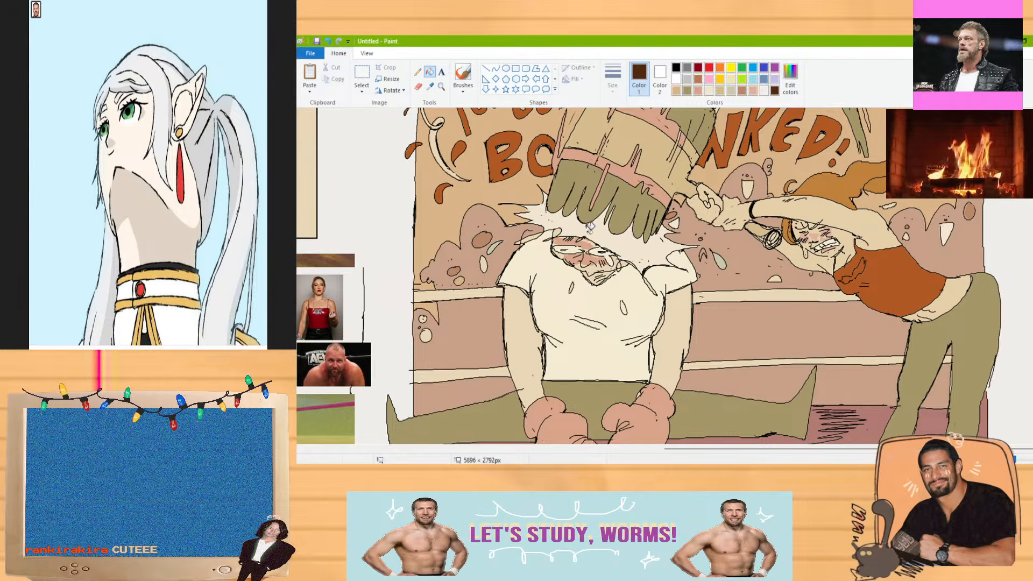
{"action": "left_click", "coordinate": [534, 294]}
{"action": "key", "text": "ctrl+z"}
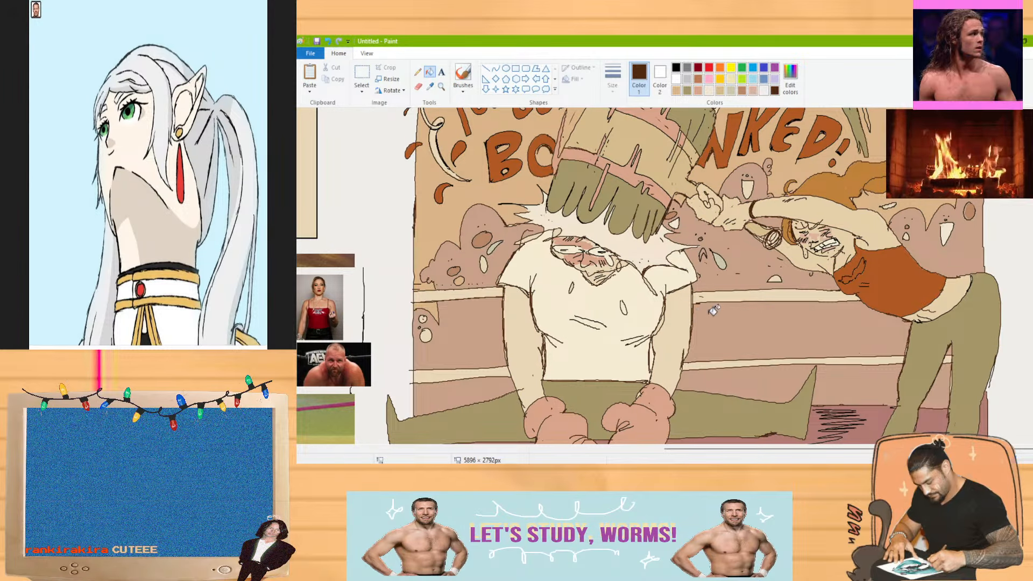
Darken the brown drawing colour to RGB 53, 27, 11 for the outlines
{"action": "left_click", "coordinate": [790, 81]}
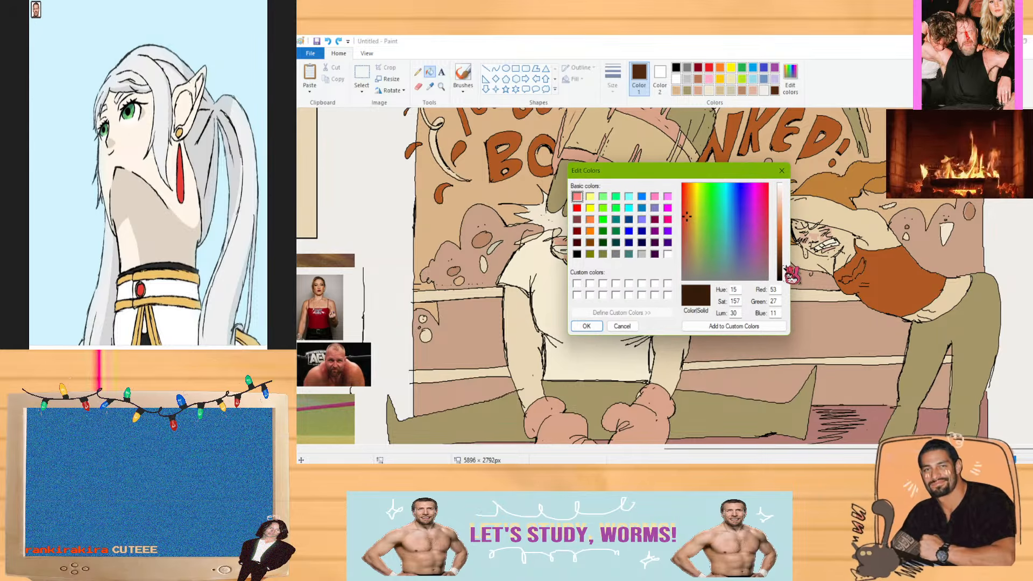
{"action": "left_click", "coordinate": [590, 326]}
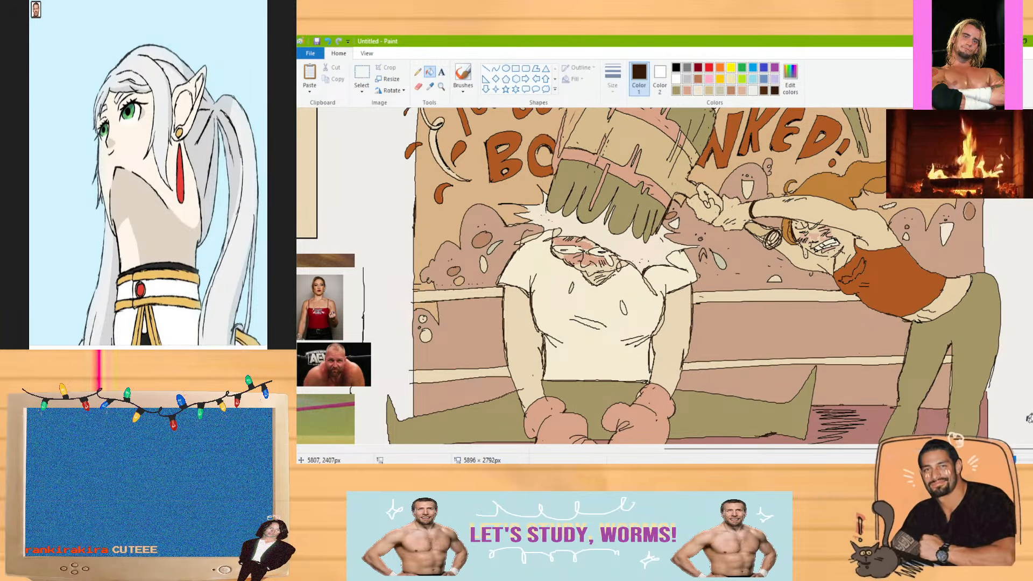
{"action": "left_click", "coordinate": [984, 460]}
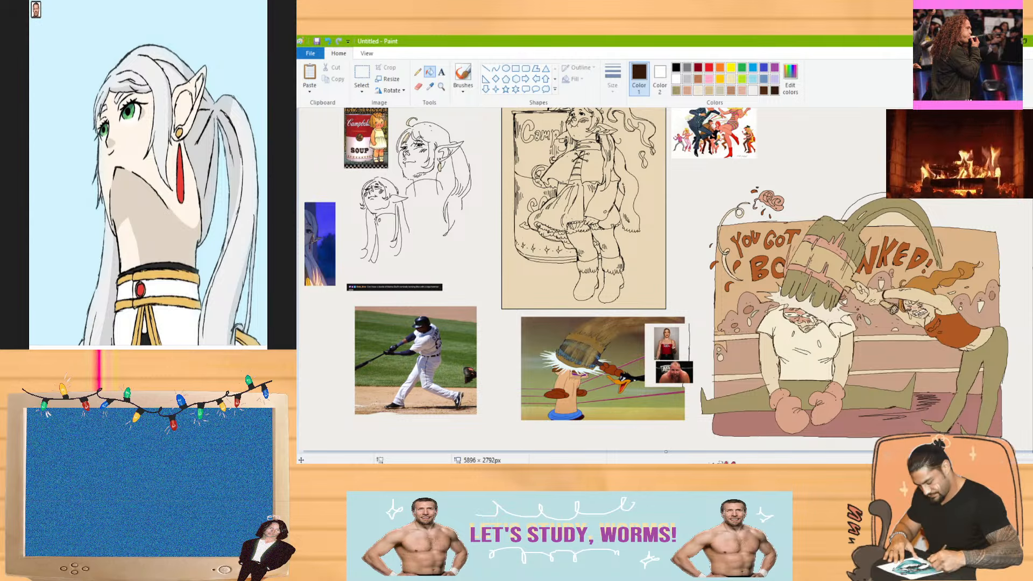
Review the coloured cartoon on the whole canvas and examine the elf head sketches beside the soup-can reference up close
{"action": "key", "text": "alt+Tab"}
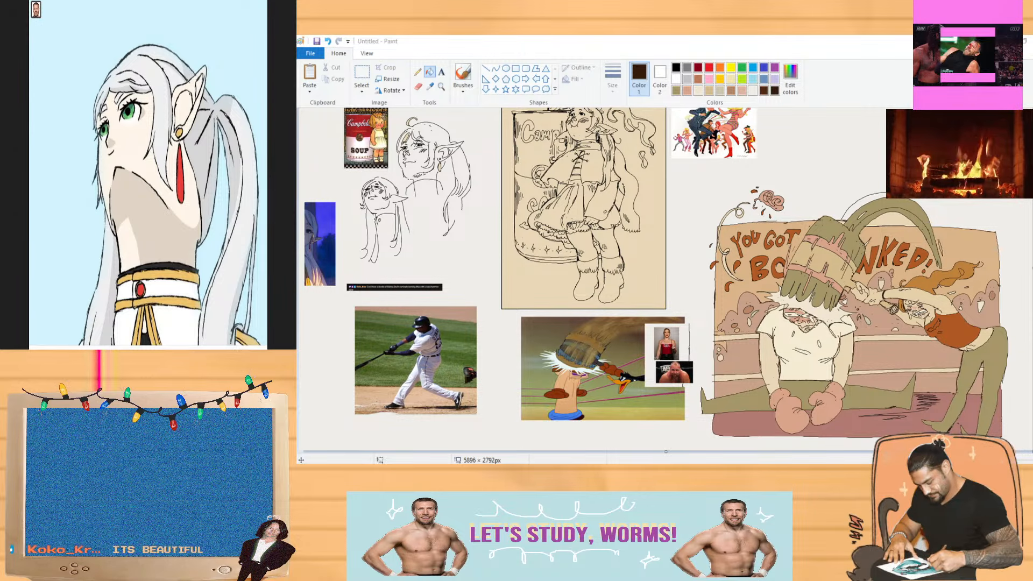
{"action": "key", "text": "alt+Tab"}
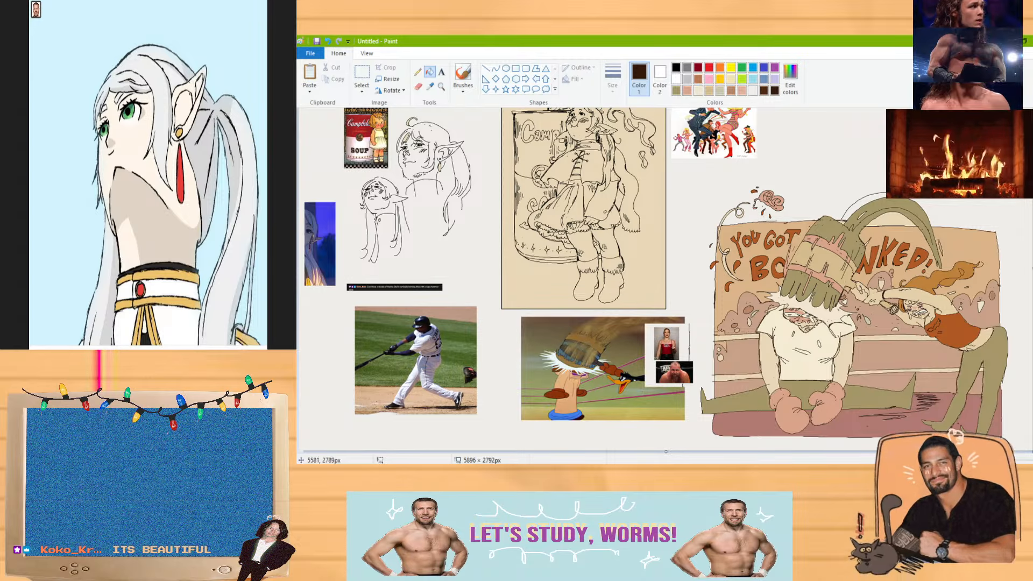
{"action": "scroll", "coordinate": [993, 449], "scroll_direction": "down", "scroll_amount": 1}
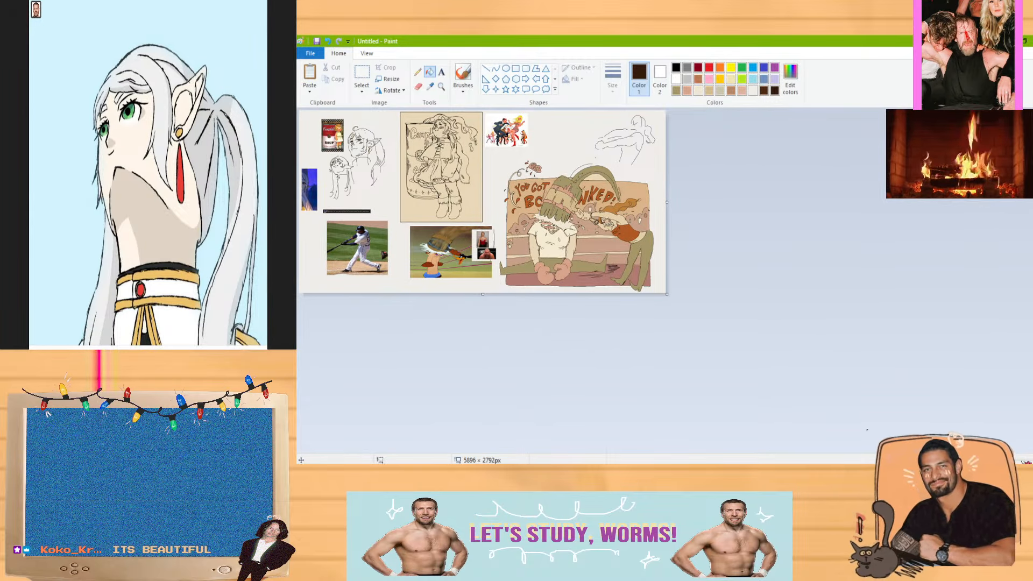
{"action": "scroll", "coordinate": [823, 307], "scroll_direction": "up", "scroll_amount": 1}
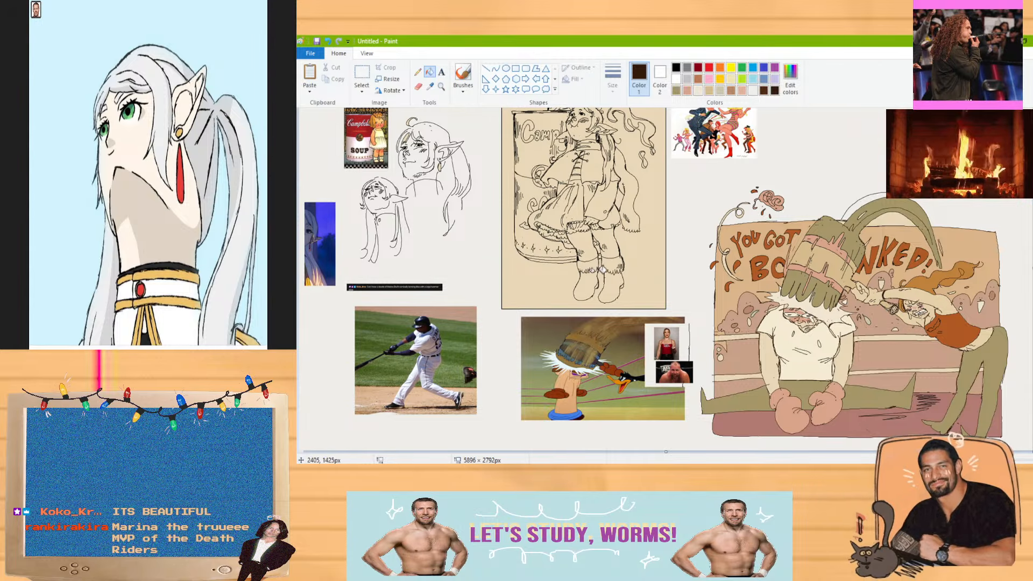
{"action": "scroll", "coordinate": [597, 307], "scroll_direction": "up", "scroll_amount": 1}
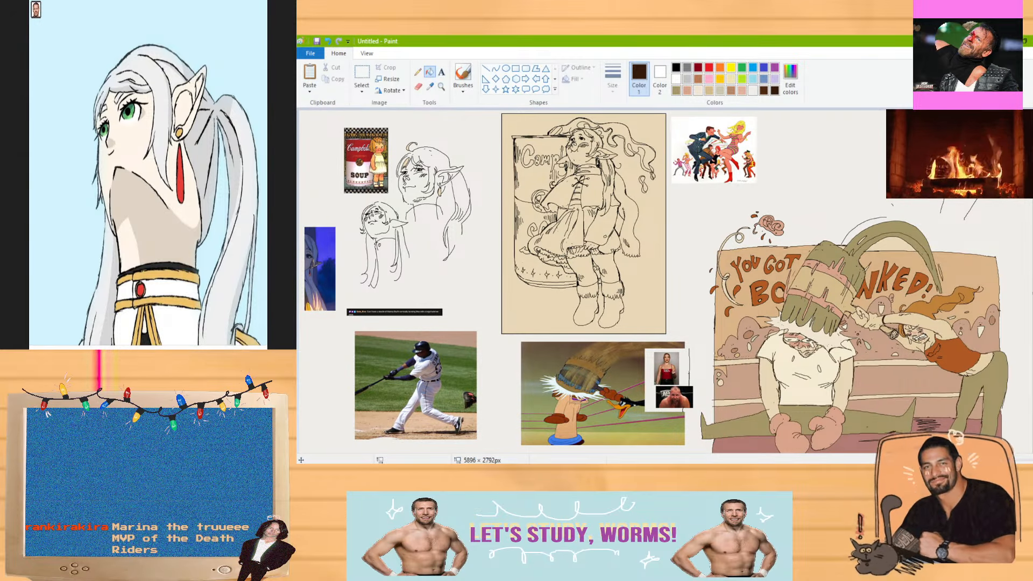
{"action": "scroll", "coordinate": [664, 280], "scroll_direction": "up", "scroll_amount": 1}
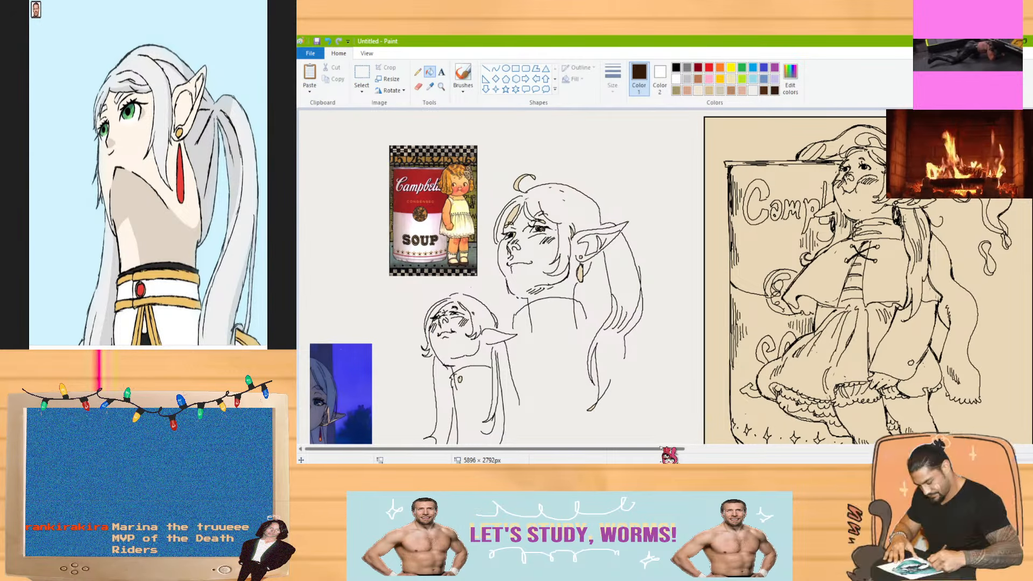
Recolour the elf's face and ears tan with the colour-replacing eraser, using the drawing's pale beige backdrop as the colour to replace
{"action": "mouse_move", "coordinate": [662, 448]}
{"action": "left_mouse_down"}
{"action": "mouse_move", "coordinate": [735, 449]}
{"action": "mouse_move", "coordinate": [681, 450]}
{"action": "left_mouse_up"}
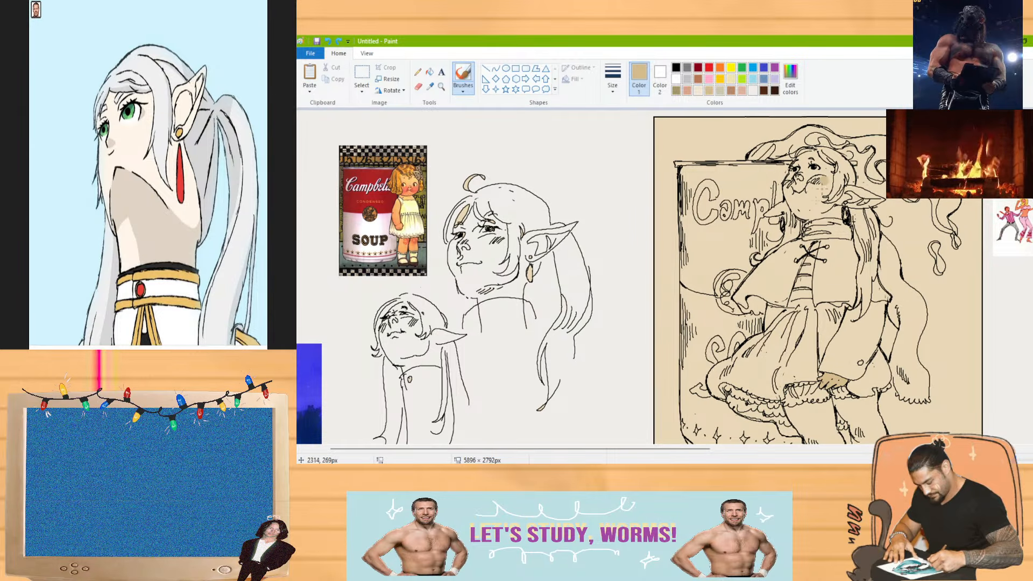
{"action": "left_click", "coordinate": [430, 87]}
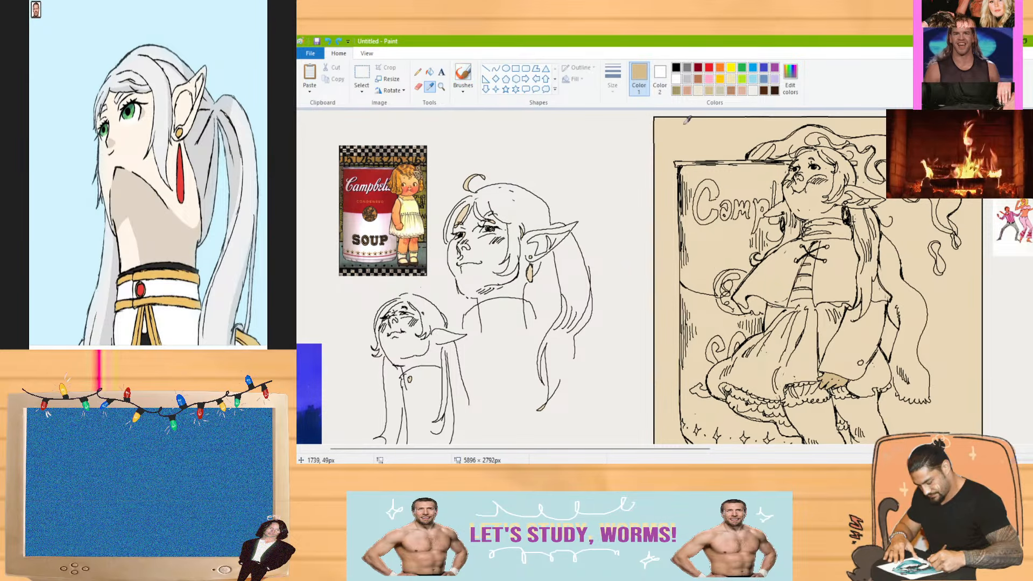
{"action": "left_click", "coordinate": [660, 77]}
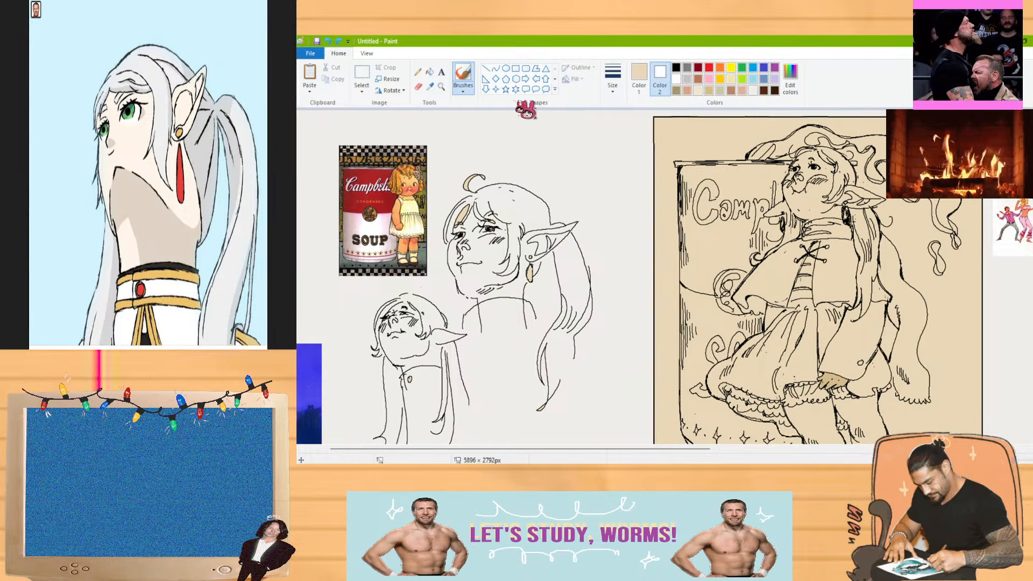
{"action": "left_click", "coordinate": [710, 91]}
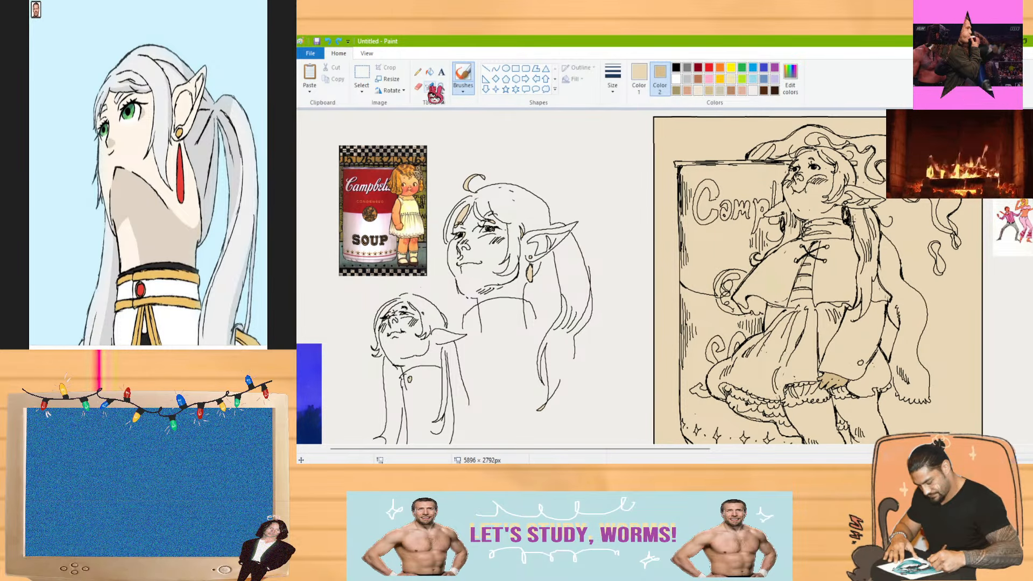
{"action": "left_click", "coordinate": [640, 78]}
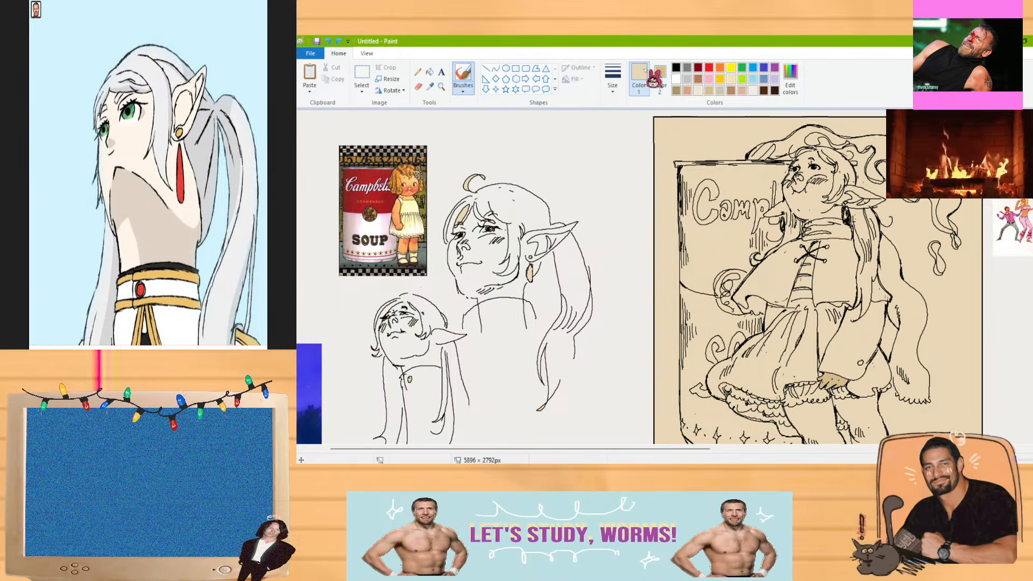
{"action": "left_click", "coordinate": [419, 88]}
{"action": "left_click_drag", "start_coordinate": [754, 189], "coordinate": [843, 169]}
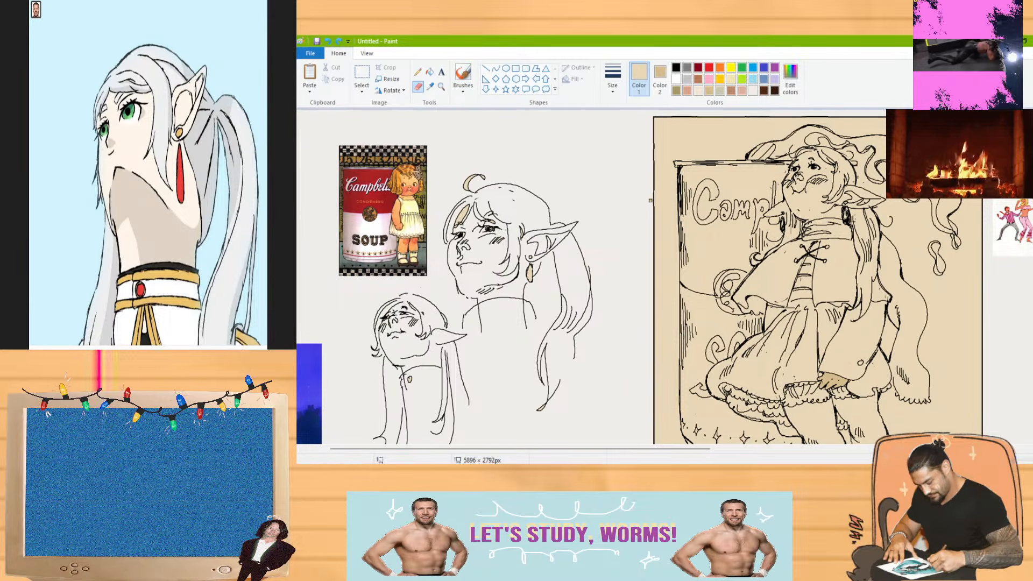
{"action": "key", "text": "ctrl+plus"}
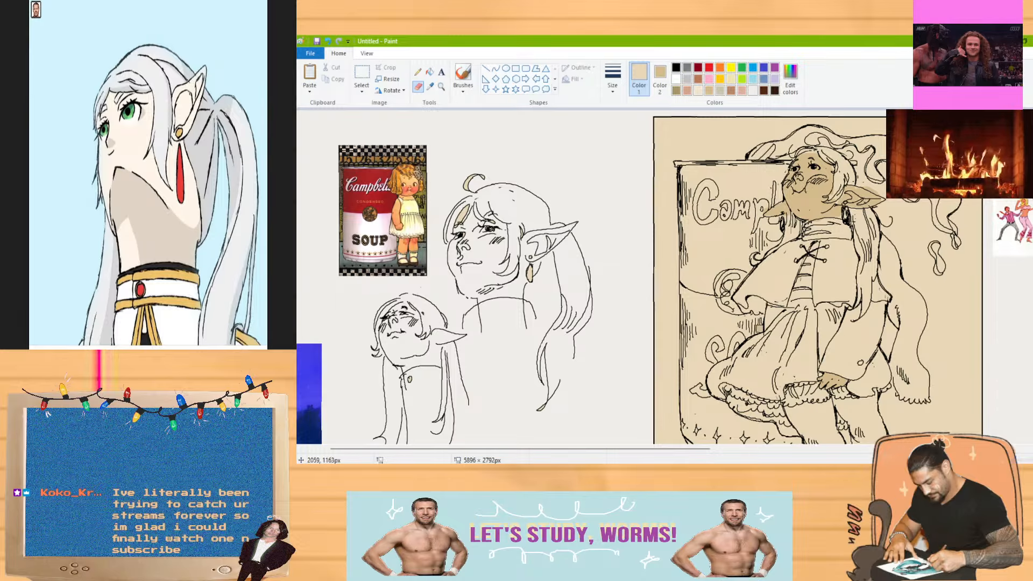
Fill the bare legs of the soup-can elf with the same tan skin colour between the skirt ruffles and the boots
{"action": "scroll", "coordinate": [771, 350], "scroll_direction": "down", "scroll_amount": 3}
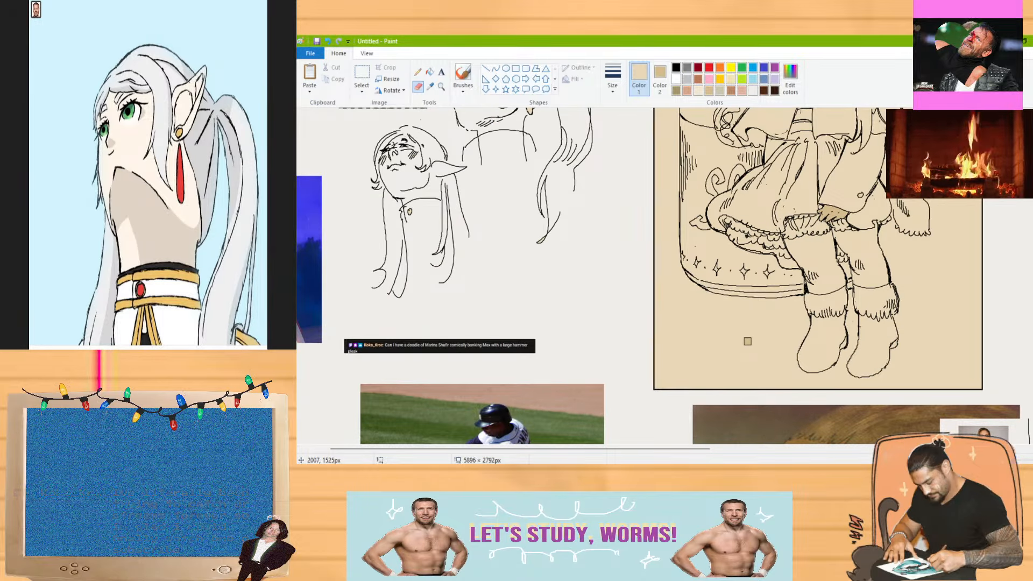
{"action": "scroll", "coordinate": [747, 341], "scroll_direction": "down", "scroll_amount": 2}
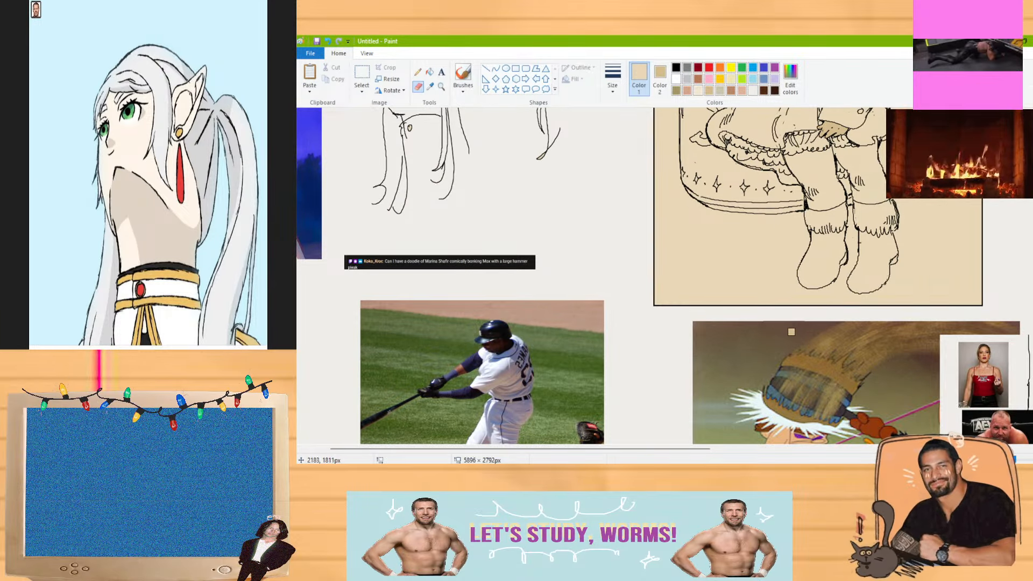
{"action": "scroll", "coordinate": [779, 349], "scroll_direction": "up", "scroll_amount": 4}
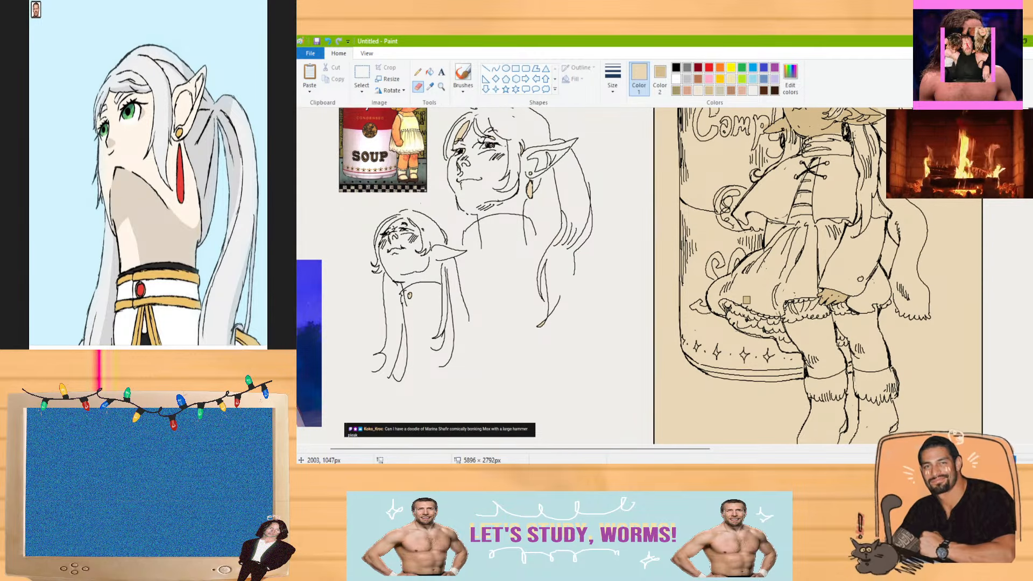
{"action": "left_click", "coordinate": [430, 71]}
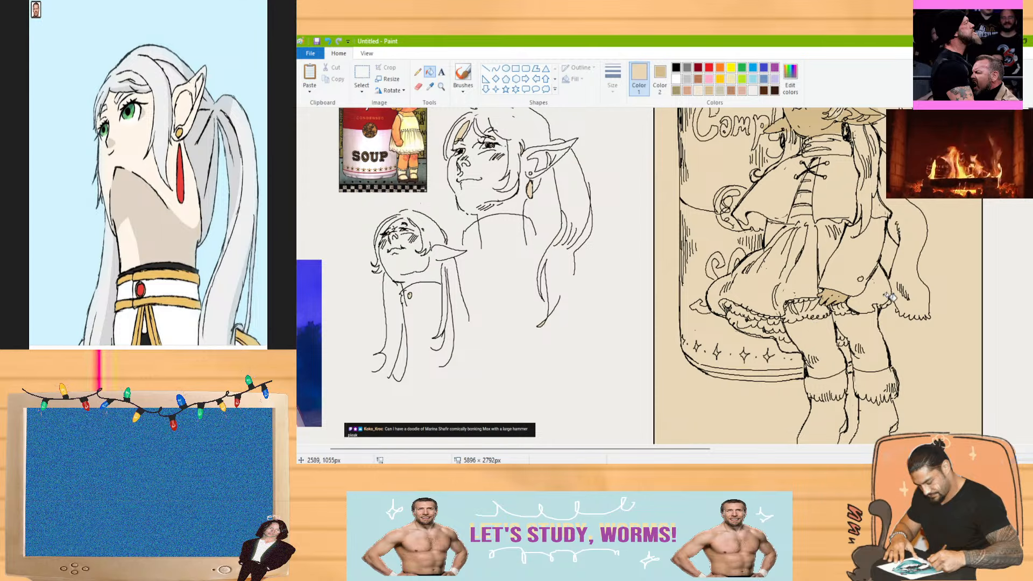
{"action": "left_click", "coordinate": [659, 78]}
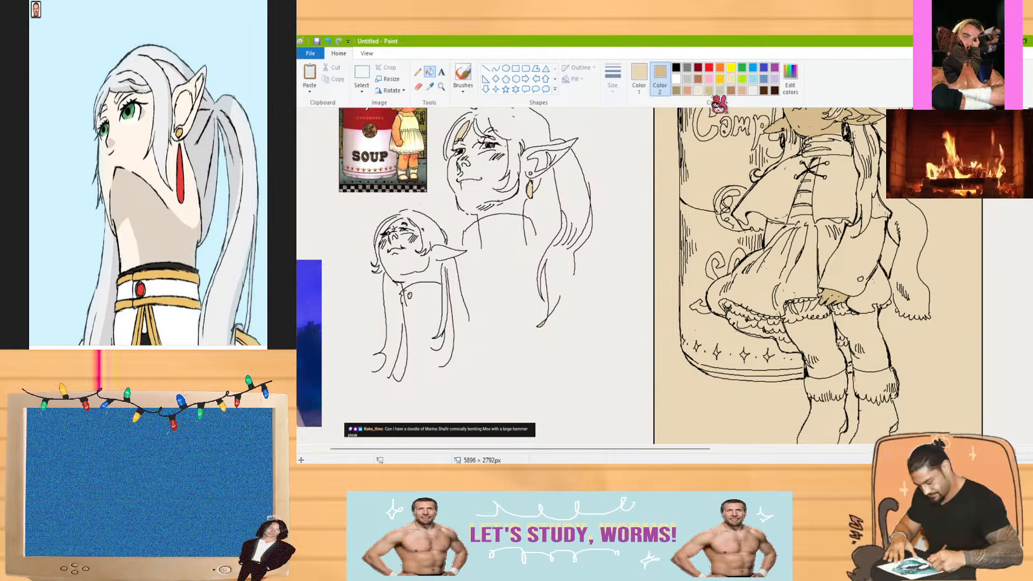
{"action": "left_click", "coordinate": [639, 78]}
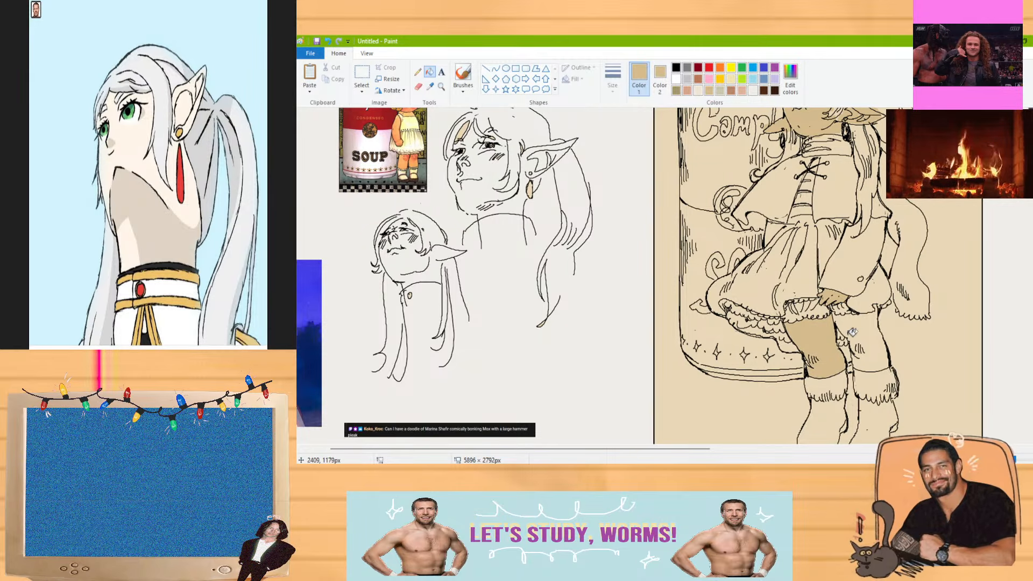
{"action": "scroll", "coordinate": [801, 221], "scroll_direction": "up", "scroll_amount": 3}
{"action": "scroll", "coordinate": [801, 221], "scroll_direction": "up", "scroll_amount": 1}
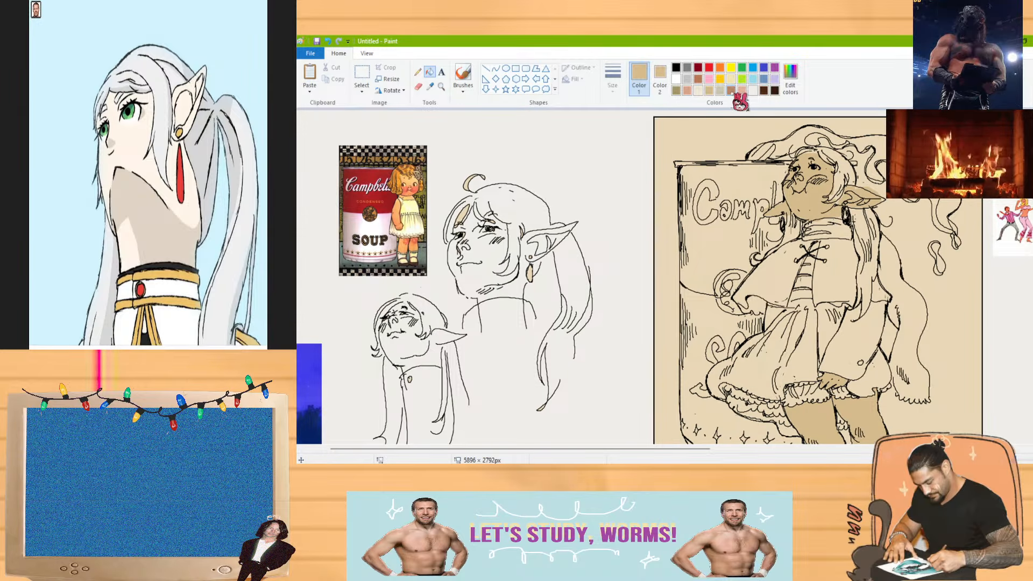
Try a reddish-brown fill (RGB 184, 135, 103) on the elf's capelet and skirt
{"action": "left_click", "coordinate": [790, 78]}
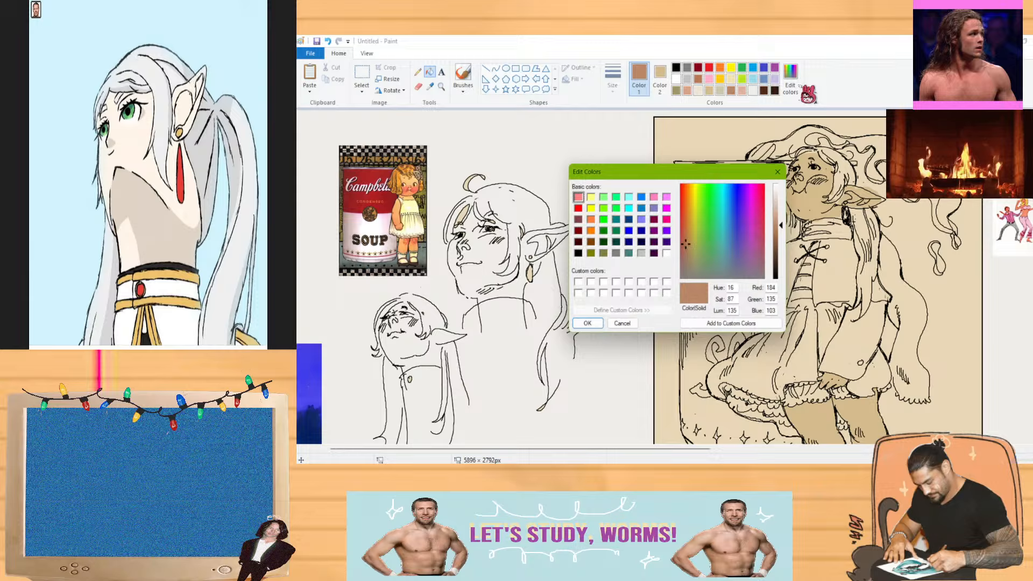
{"action": "left_click", "coordinate": [777, 167]}
{"action": "left_click", "coordinate": [836, 259]}
{"action": "key", "text": "ctrl+z"}
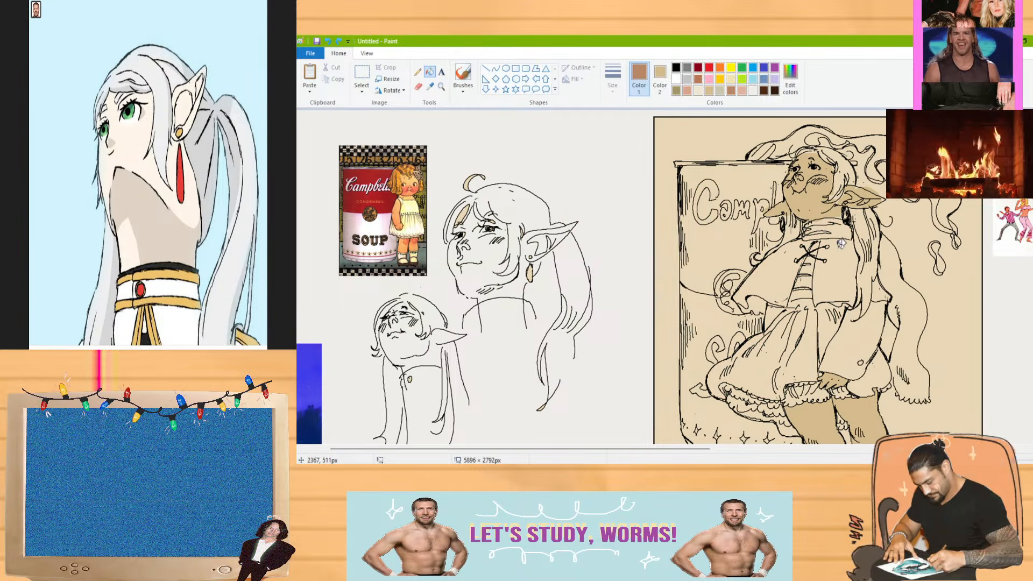
{"action": "left_click", "coordinate": [850, 264]}
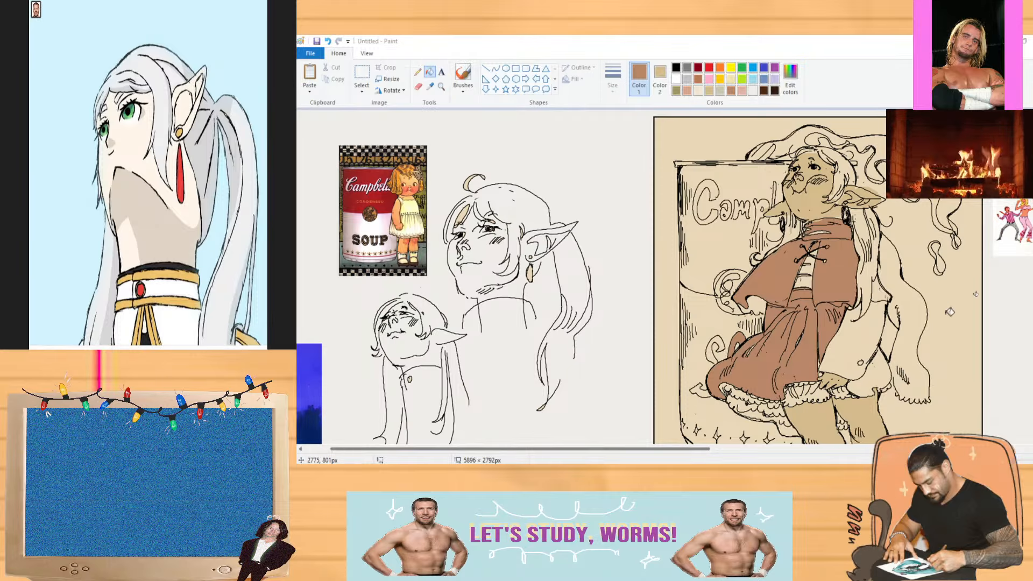
{"action": "scroll", "coordinate": [835, 400], "scroll_direction": "down", "scroll_amount": 3}
{"action": "left_click_drag", "start_coordinate": [701, 450], "coordinate": [676, 450]}
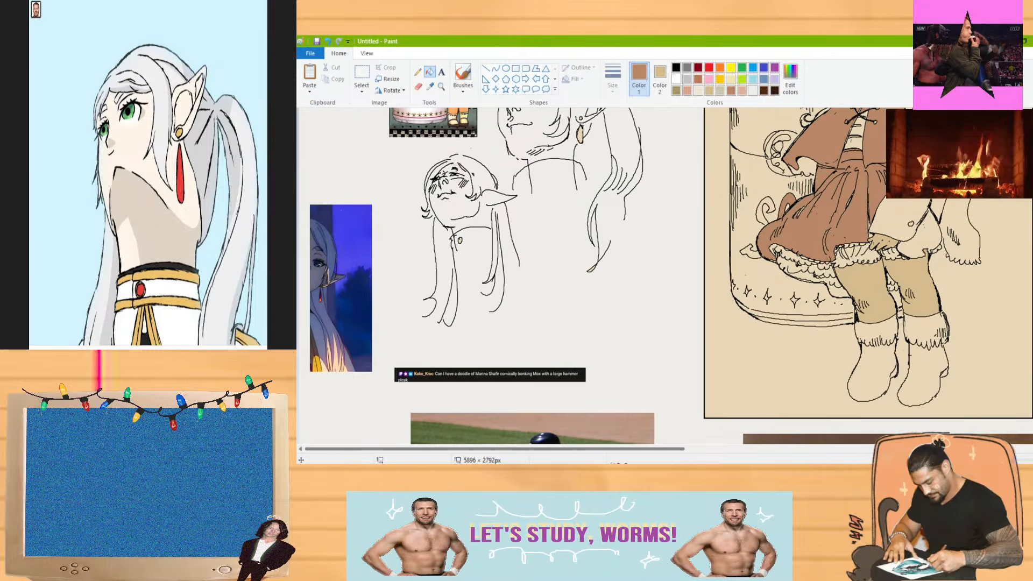
{"action": "scroll", "coordinate": [867, 427], "scroll_direction": "down", "scroll_amount": 2}
{"action": "scroll", "coordinate": [1002, 257], "scroll_direction": "up", "scroll_amount": 5}
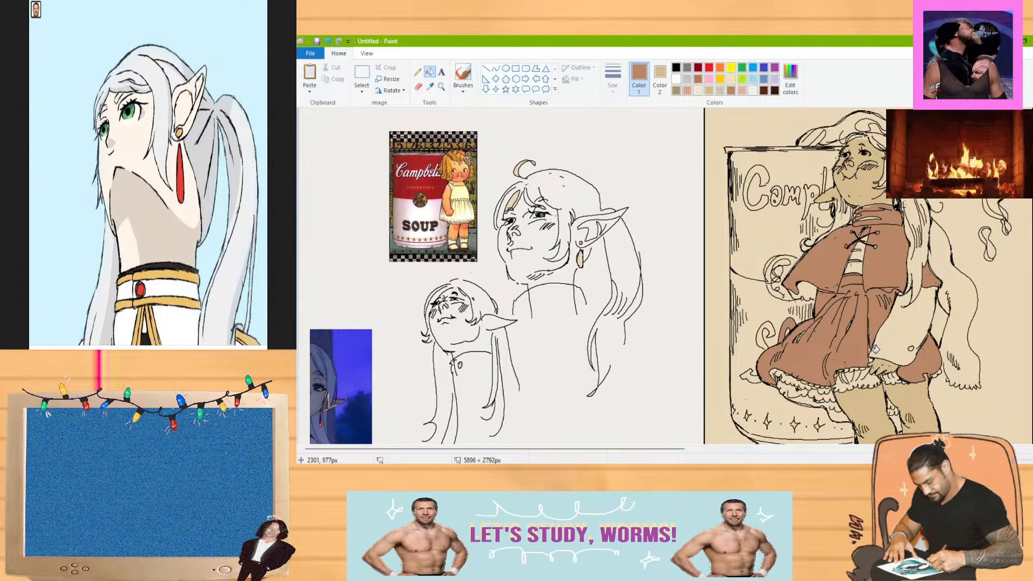
Mix a muted greyish beige (RGB 193, 172, 145) and fill the elf's capelet, sleeve and skirt with it
{"action": "left_click", "coordinate": [791, 85]}
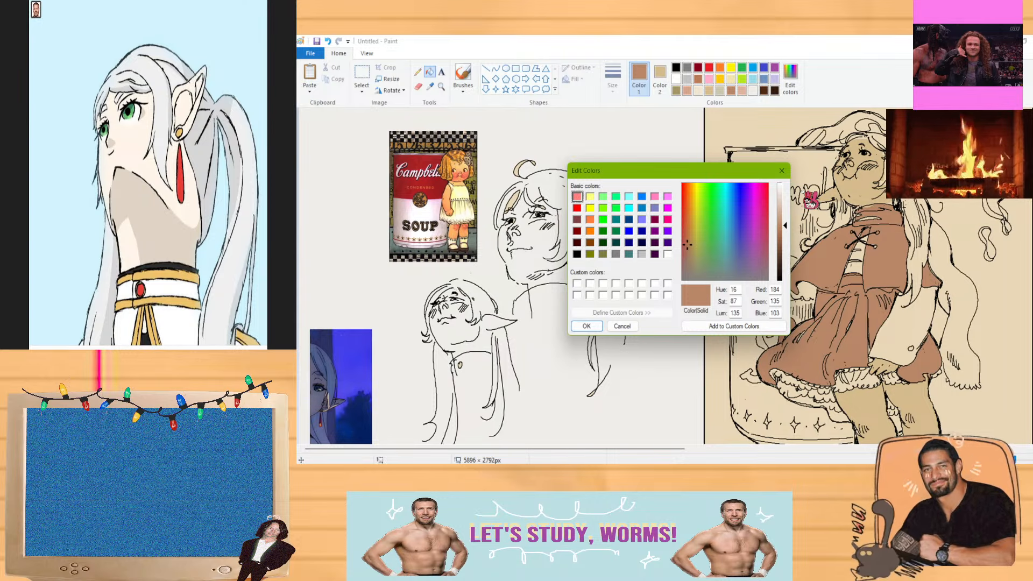
{"action": "left_click", "coordinate": [689, 239]}
{"action": "left_click_drag", "start_coordinate": [783, 204], "coordinate": [784, 211]}
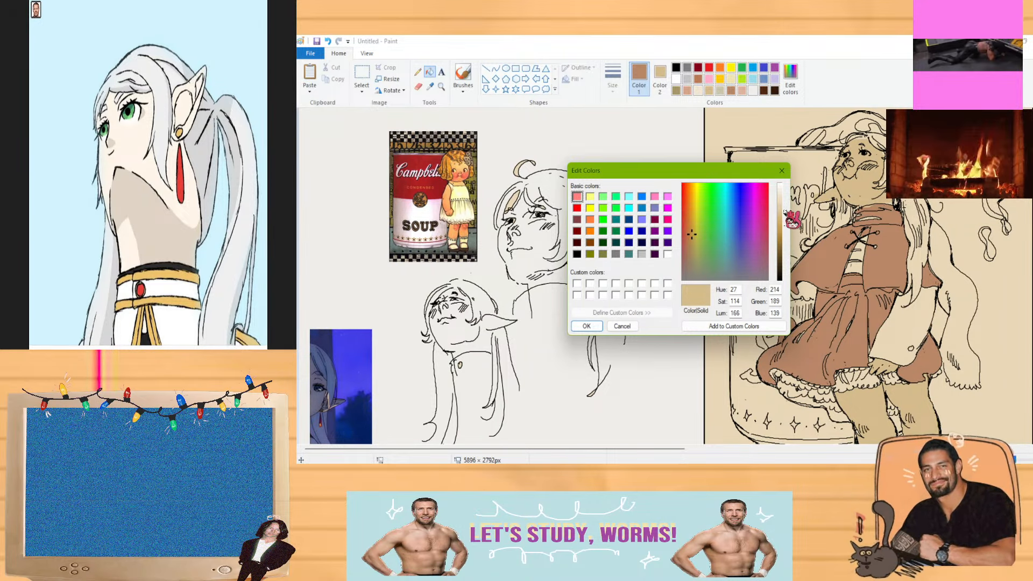
{"action": "left_click", "coordinate": [586, 326]}
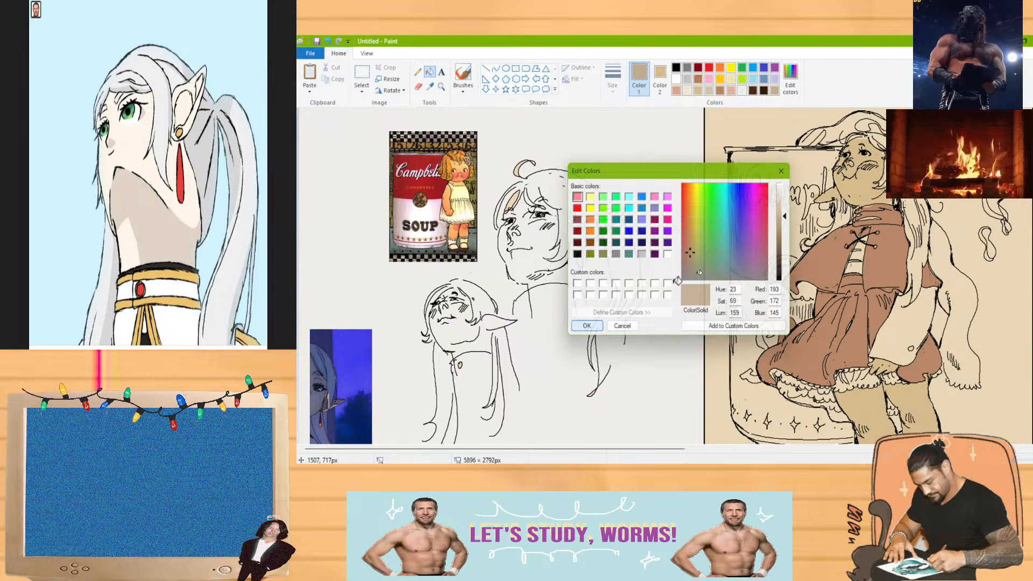
{"action": "left_click", "coordinate": [888, 242]}
{"action": "left_click", "coordinate": [927, 344]}
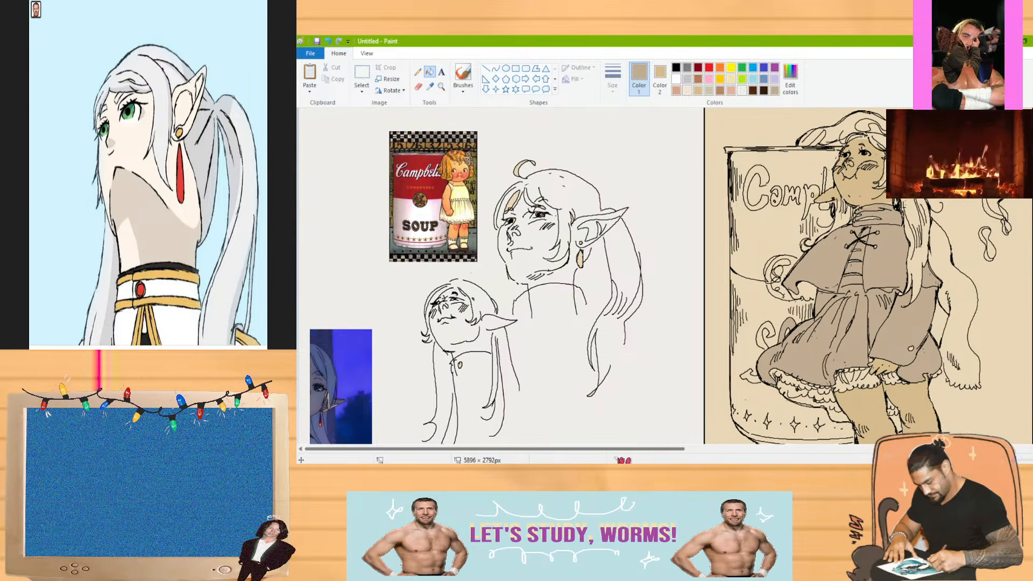
Touch up the capelet's hem and the linework beside the elf's raised hand with a resized brush in the clothing beige and black
{"action": "scroll", "coordinate": [501, 277], "scroll_direction": "down", "scroll_amount": 3}
{"action": "scroll", "coordinate": [500, 277], "scroll_direction": "up", "scroll_amount": 4}
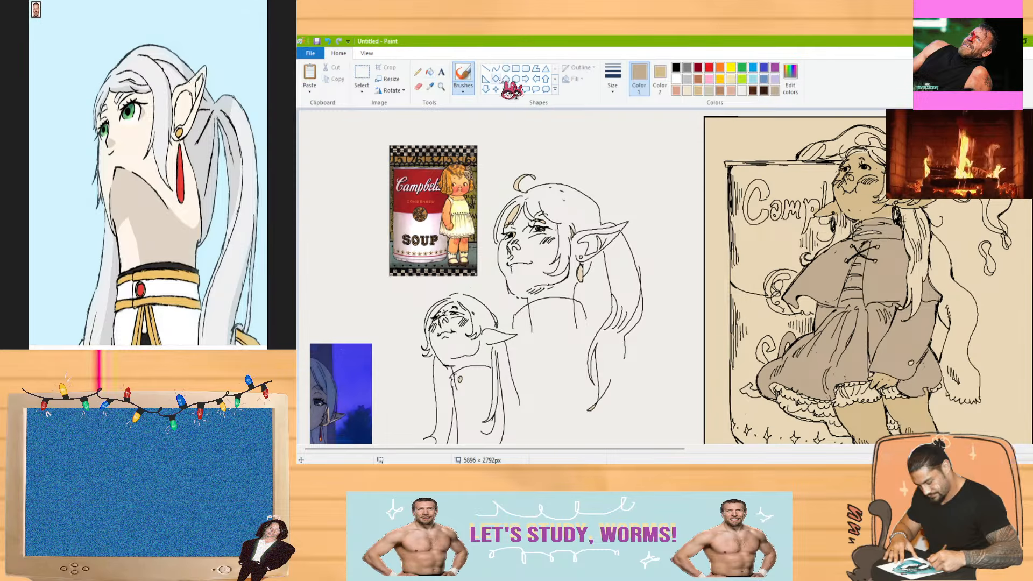
{"action": "left_click", "coordinate": [676, 67]}
{"action": "scroll", "coordinate": [500, 277], "scroll_direction": "up", "scroll_amount": 2}
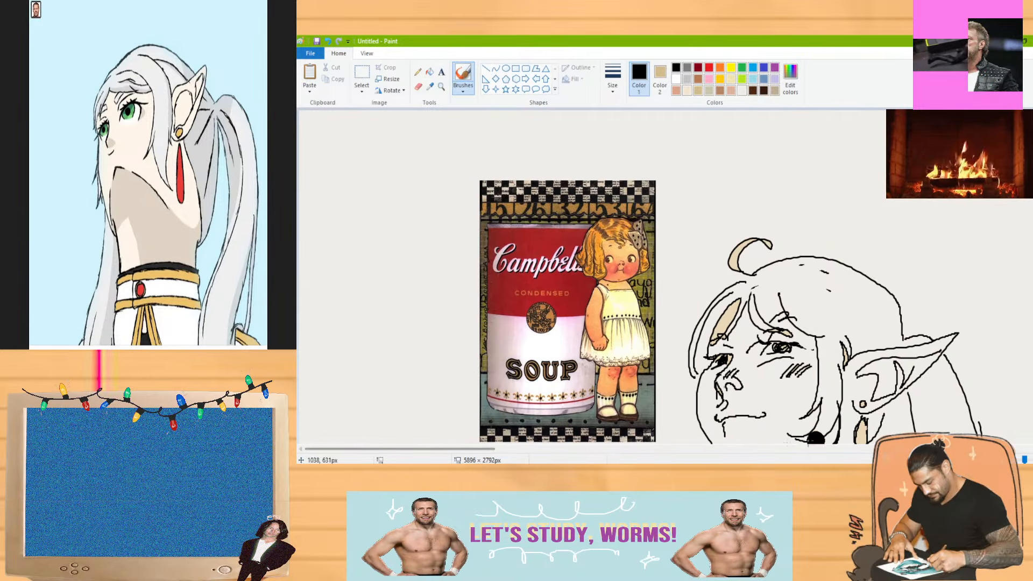
{"action": "scroll", "coordinate": [591, 277], "scroll_direction": "right", "scroll_amount": 15}
{"action": "scroll", "coordinate": [591, 283], "scroll_direction": "left", "scroll_amount": 6}
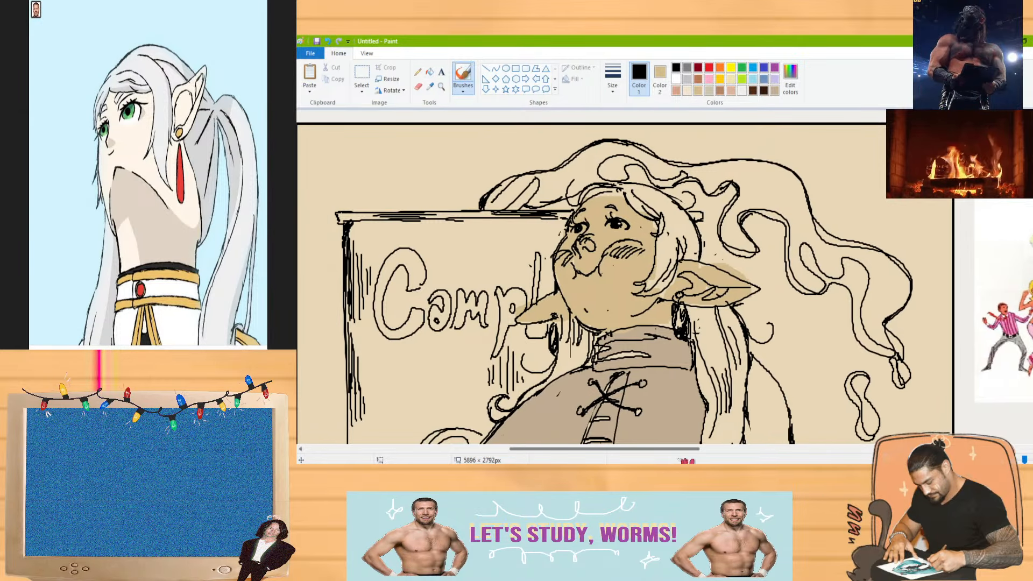
{"action": "scroll", "coordinate": [592, 283], "scroll_direction": "left", "scroll_amount": 4}
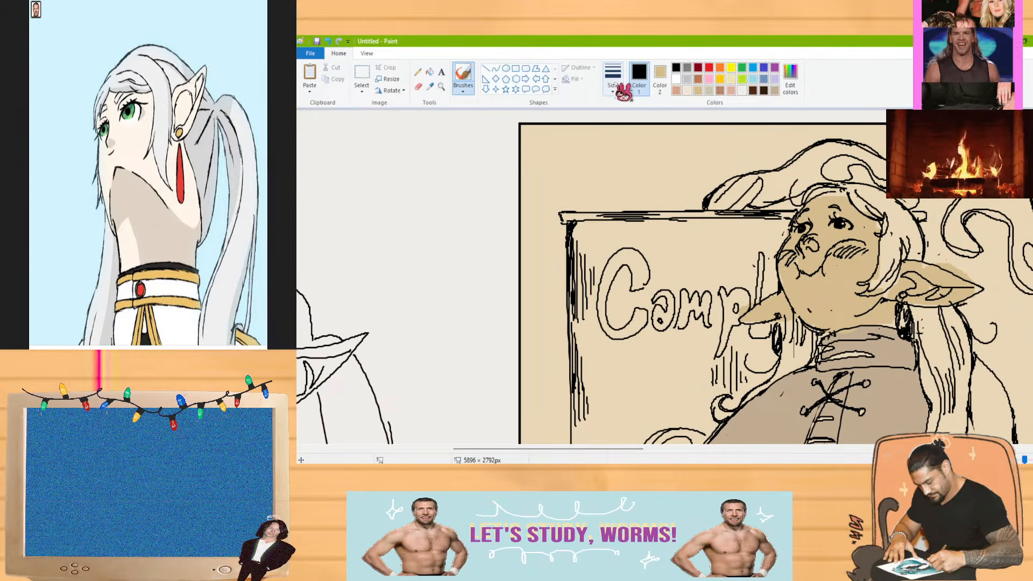
{"action": "left_click", "coordinate": [613, 78]}
{"action": "left_click", "coordinate": [592, 131]}
{"action": "scroll", "coordinate": [592, 282], "scroll_direction": "down", "scroll_amount": 10}
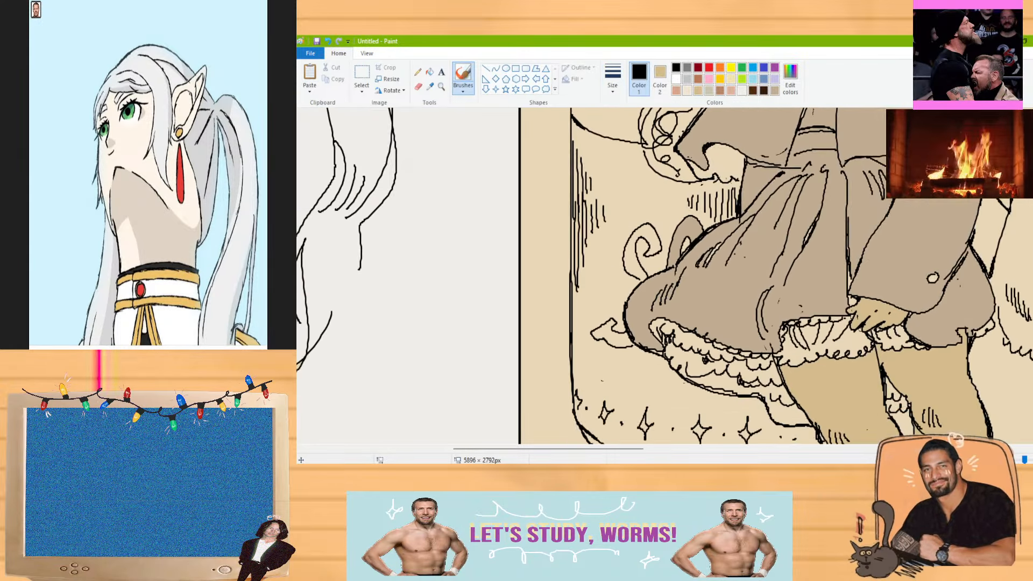
{"action": "scroll", "coordinate": [592, 282], "scroll_direction": "up", "scroll_amount": 7}
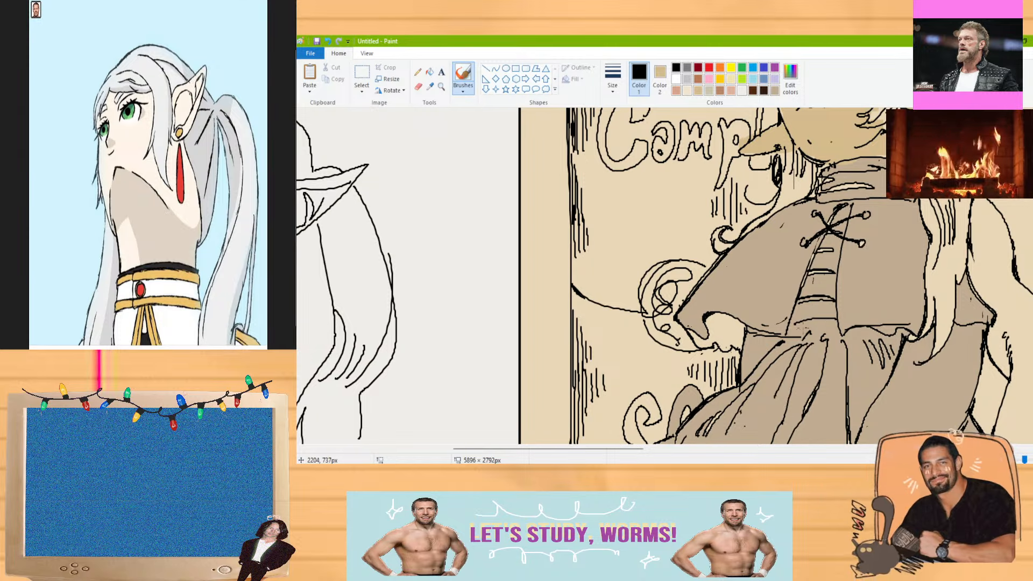
{"action": "left_click", "coordinate": [430, 87]}
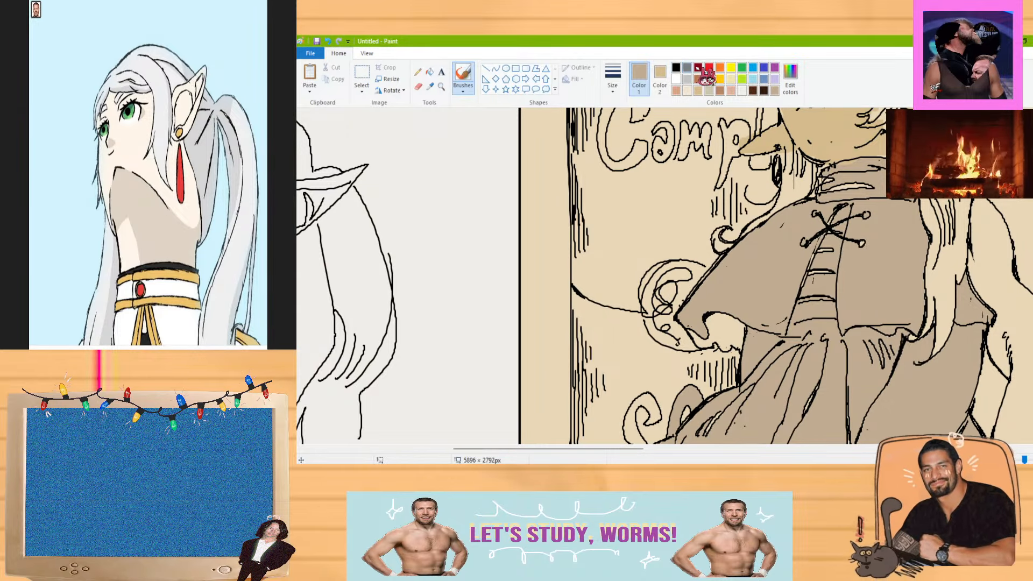
{"action": "left_click", "coordinate": [676, 66]}
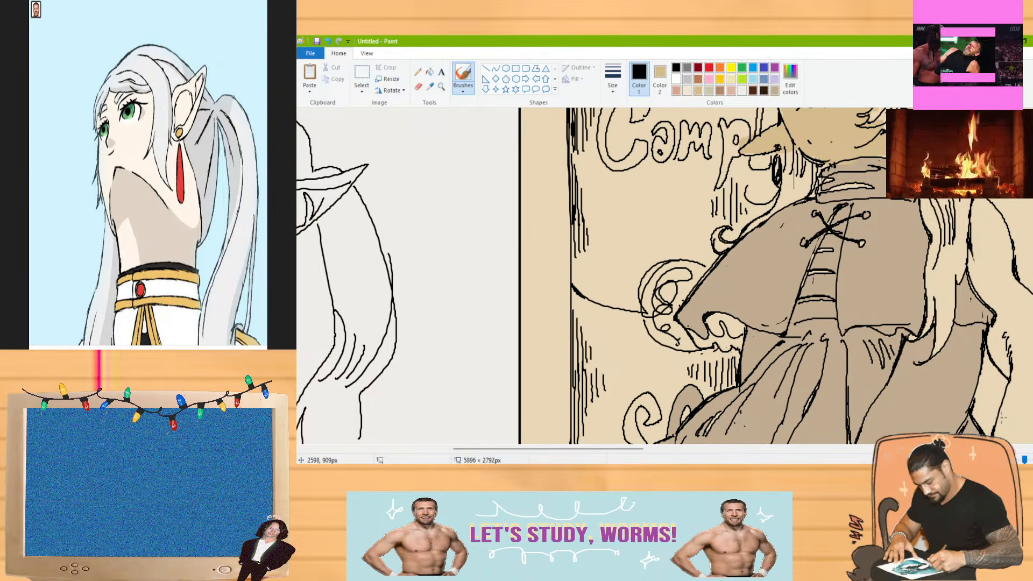
Draw short black gather lines along the skirt's waistband below the capelet and check the whole elf drawing
{"action": "left_click_drag", "start_coordinate": [832, 338], "coordinate": [839, 339]}
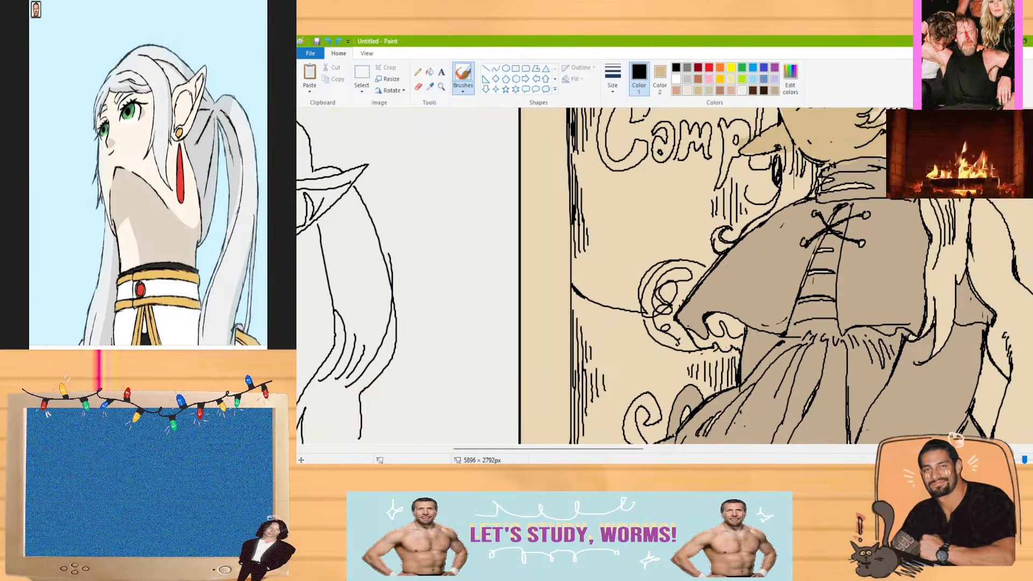
{"action": "mouse_move", "coordinate": [1032, 203]}
{"action": "left_mouse_down"}
{"action": "mouse_move", "coordinate": [1032, 269]}
{"action": "mouse_move", "coordinate": [1032, 222]}
{"action": "left_mouse_up"}
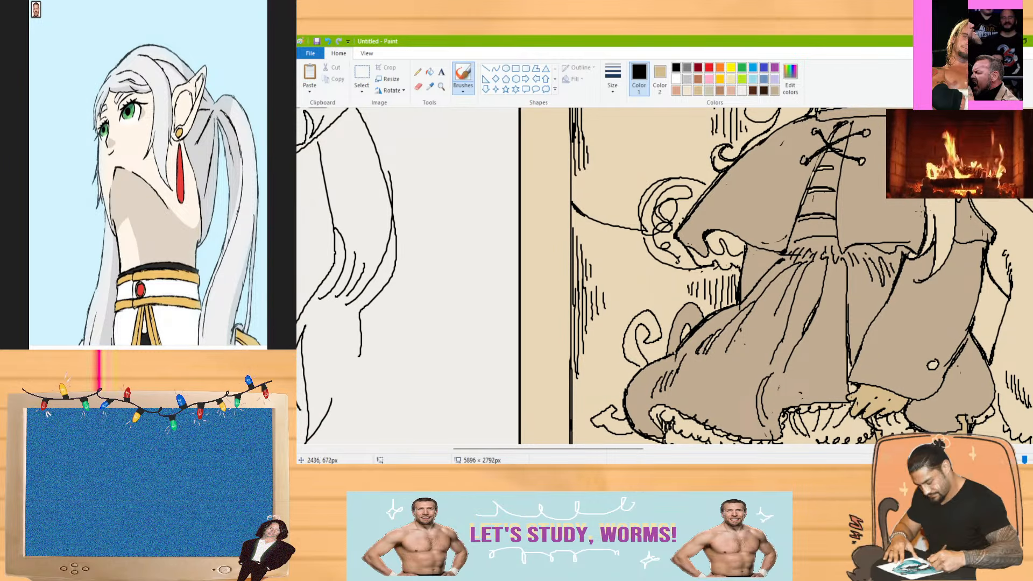
{"action": "mouse_move", "coordinate": [1032, 222]}
{"action": "left_mouse_down"}
{"action": "mouse_move", "coordinate": [1032, 254]}
{"action": "mouse_move", "coordinate": [1032, 179]}
{"action": "mouse_move", "coordinate": [1032, 209]}
{"action": "left_mouse_up"}
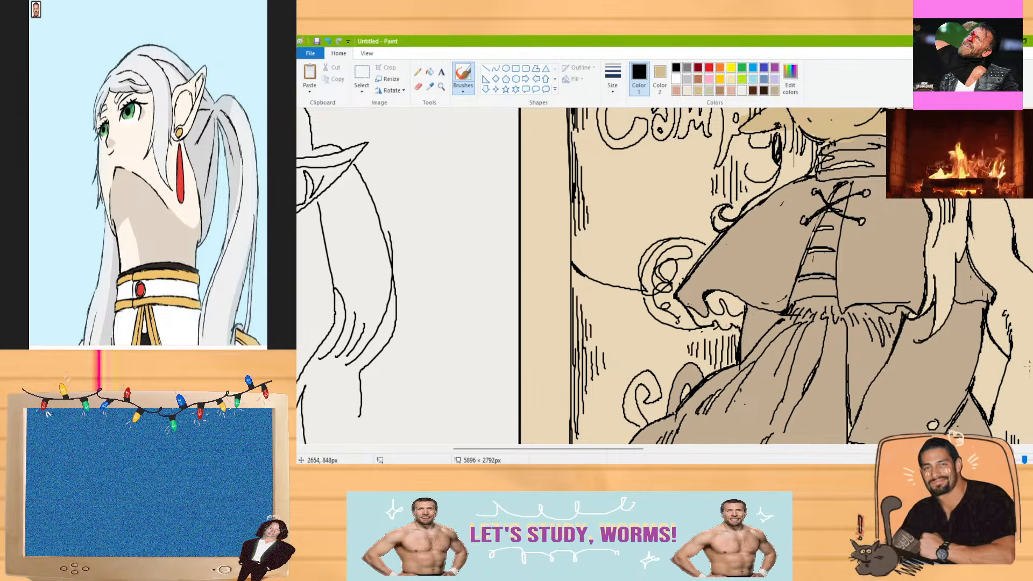
{"action": "left_click", "coordinate": [987, 460]}
{"action": "scroll", "coordinate": [573, 276], "scroll_direction": "up", "scroll_amount": 3}
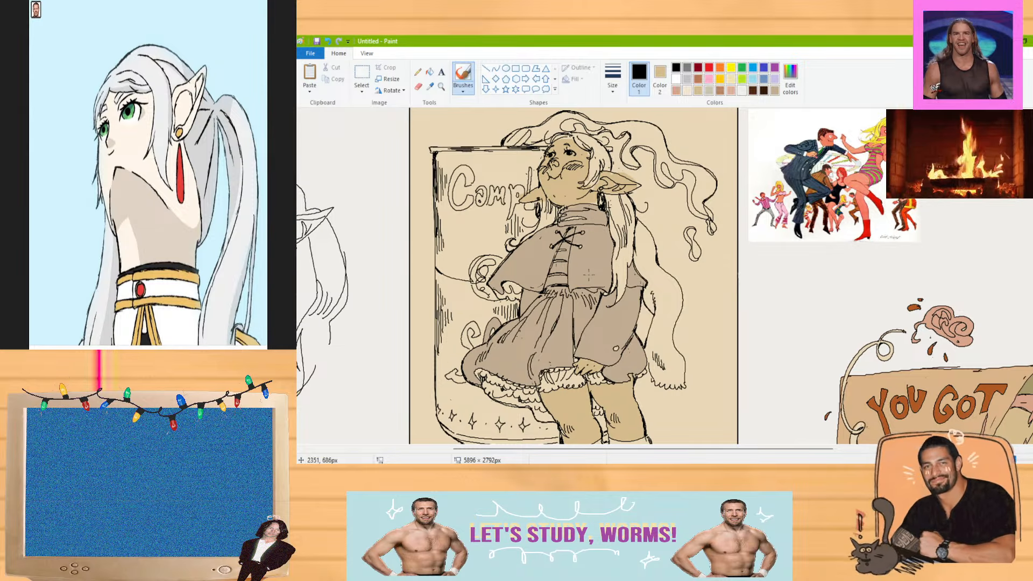
Sample the pale cream background colour and fill the laced panel between the capelet's front edges with it
{"action": "left_click_drag", "start_coordinate": [823, 449], "coordinate": [775, 449]}
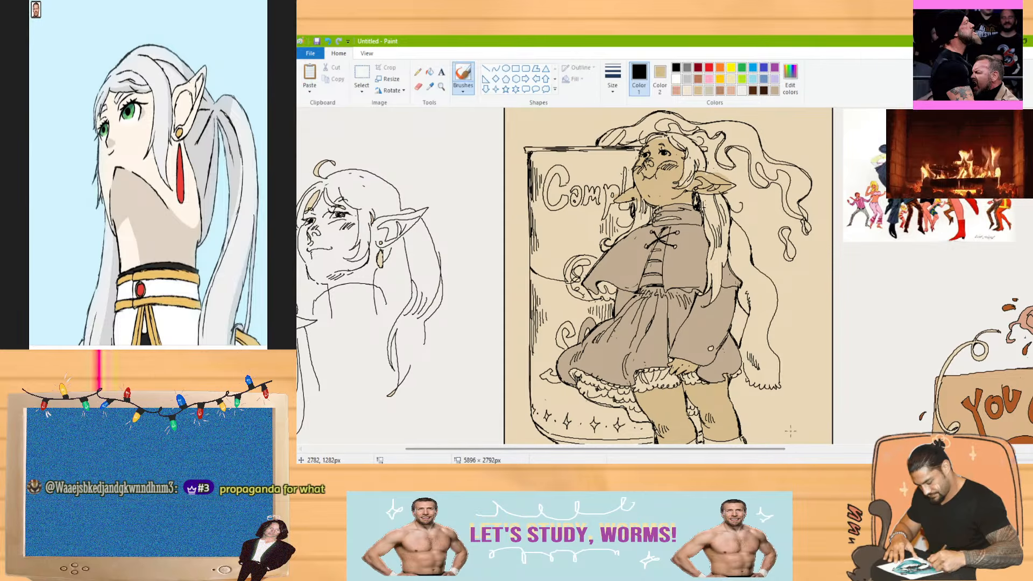
{"action": "left_click", "coordinate": [430, 86]}
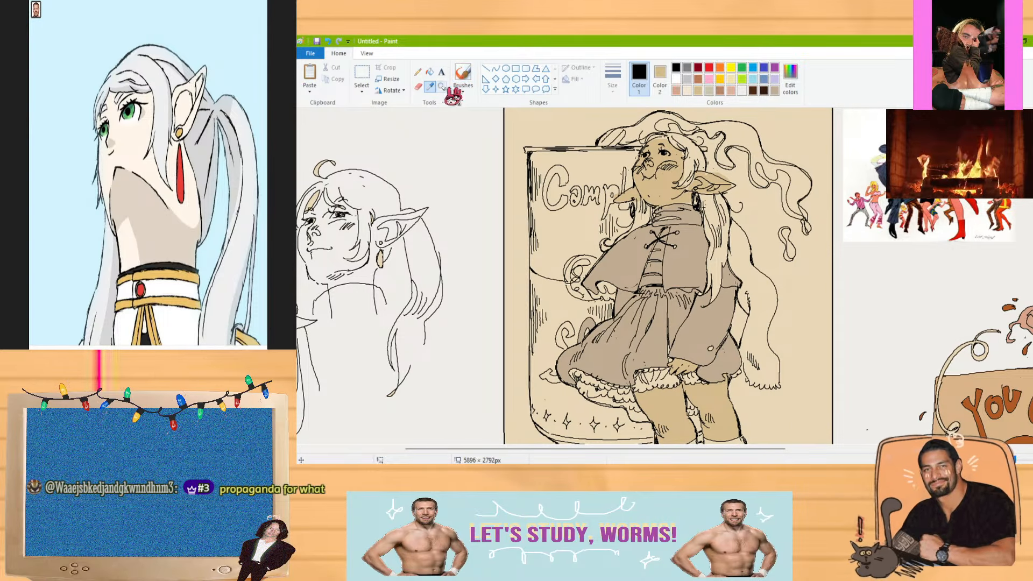
{"action": "left_click", "coordinate": [785, 285]}
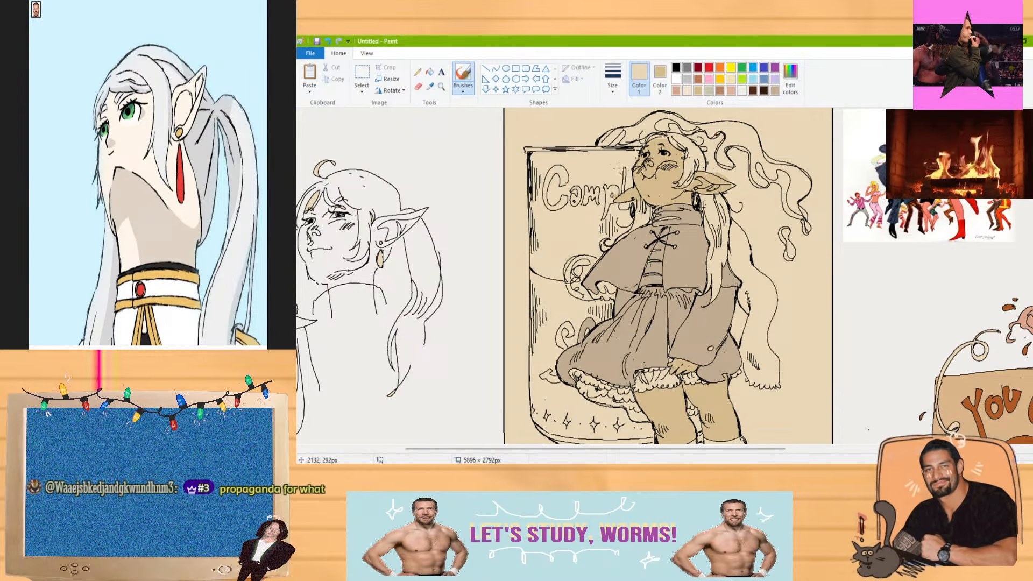
{"action": "left_click", "coordinate": [429, 72]}
{"action": "left_click", "coordinate": [657, 266]}
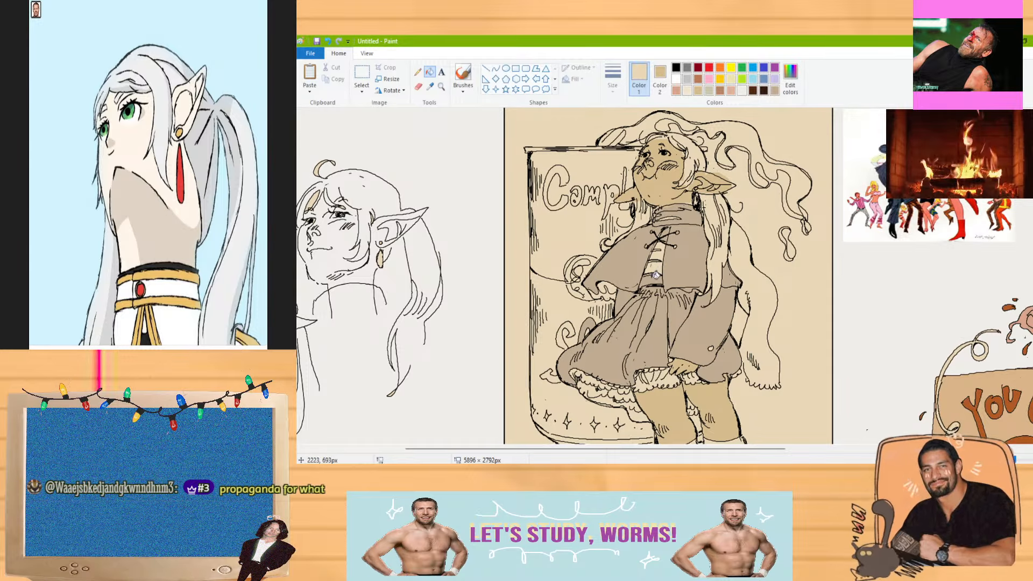
{"action": "left_click", "coordinate": [654, 278]}
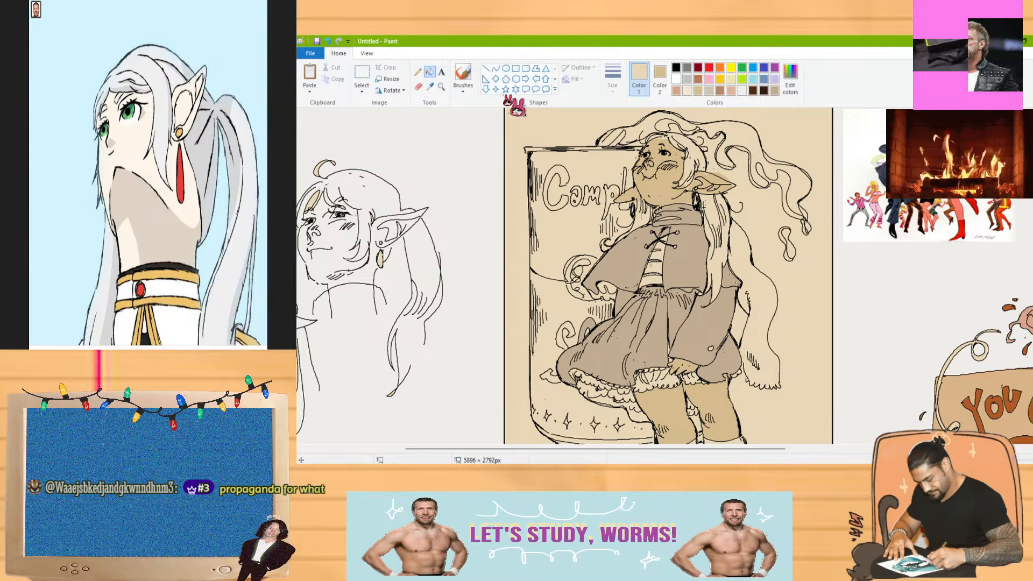
Examine the elf drawing close up from the face and hair down to the skirt and boots
{"action": "left_click", "coordinate": [463, 78]}
{"action": "left_click", "coordinate": [678, 67]}
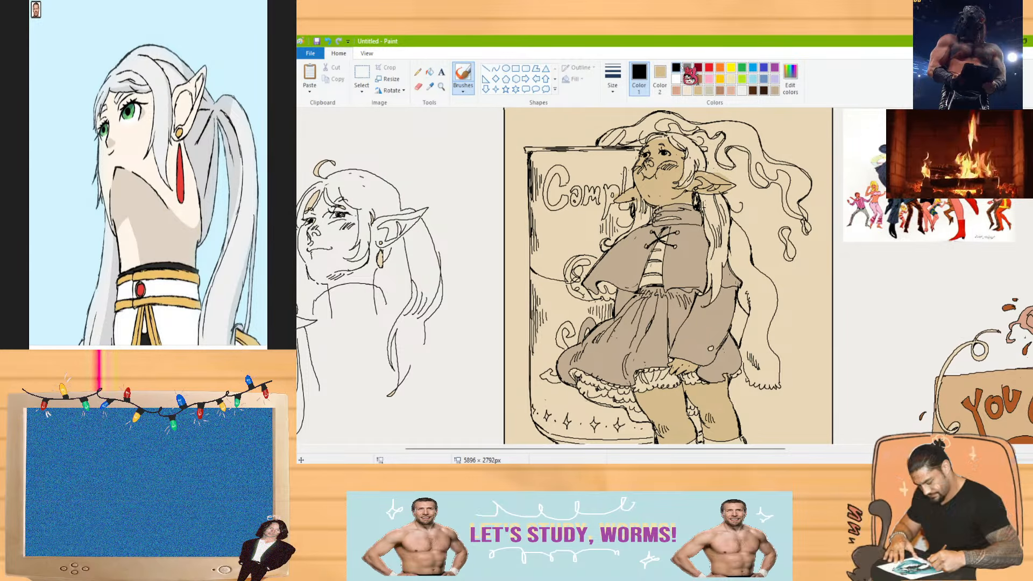
{"action": "left_click", "coordinate": [1028, 459]}
{"action": "left_click_drag", "start_coordinate": [590, 449], "coordinate": [675, 450]}
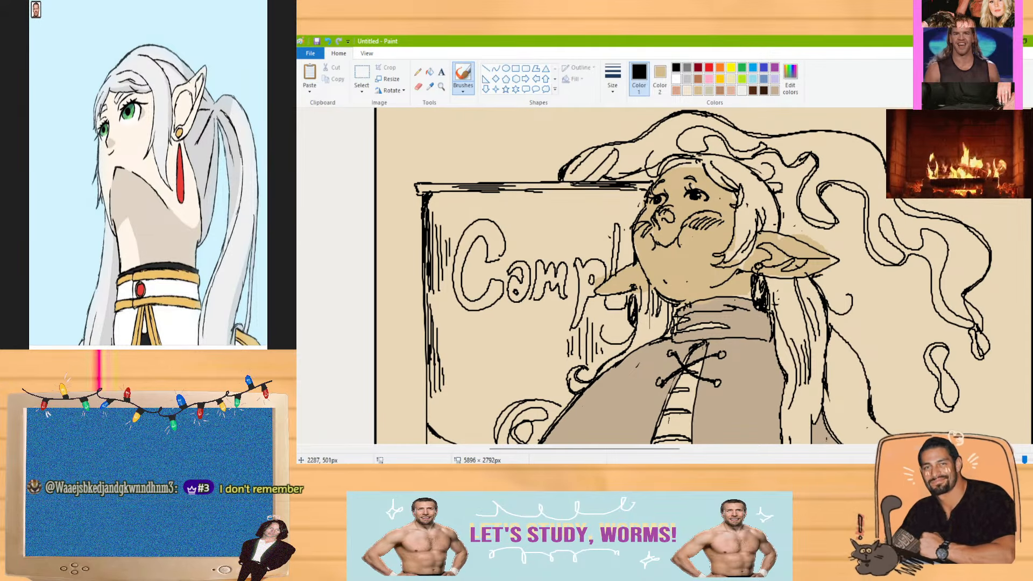
{"action": "left_click", "coordinate": [430, 71]}
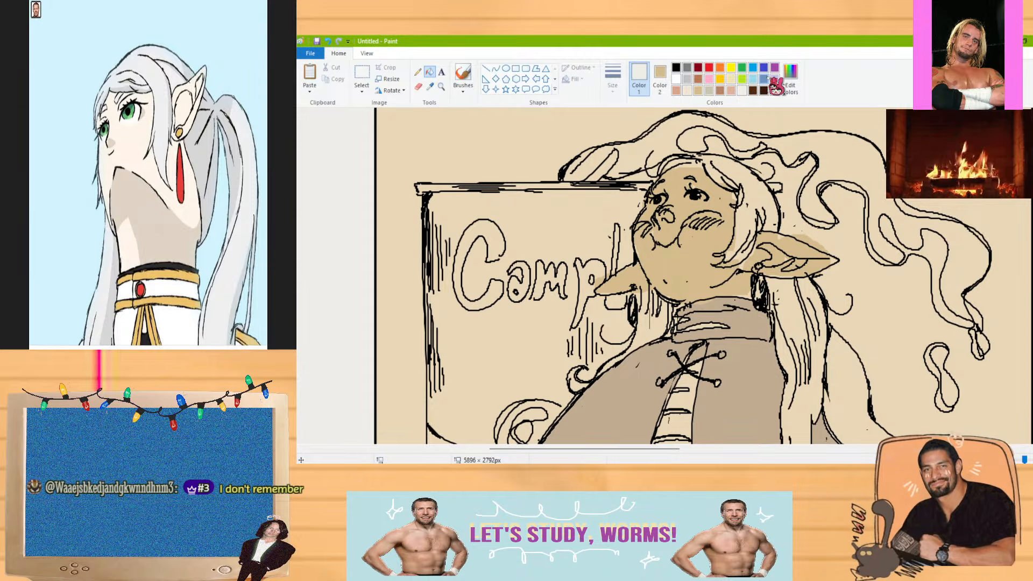
{"action": "left_click", "coordinate": [430, 86]}
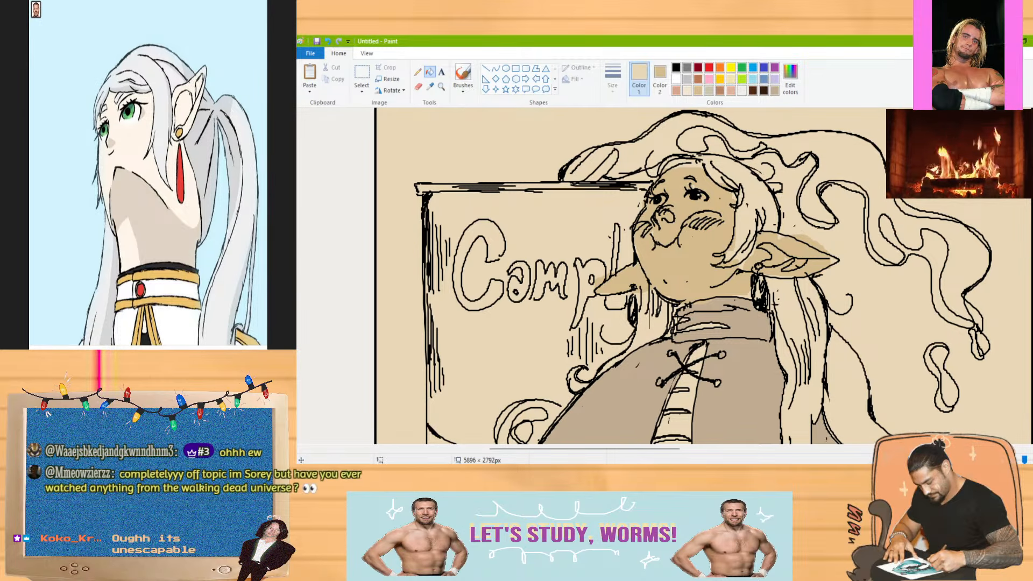
{"action": "scroll", "coordinate": [733, 333], "scroll_direction": "down", "scroll_amount": 3}
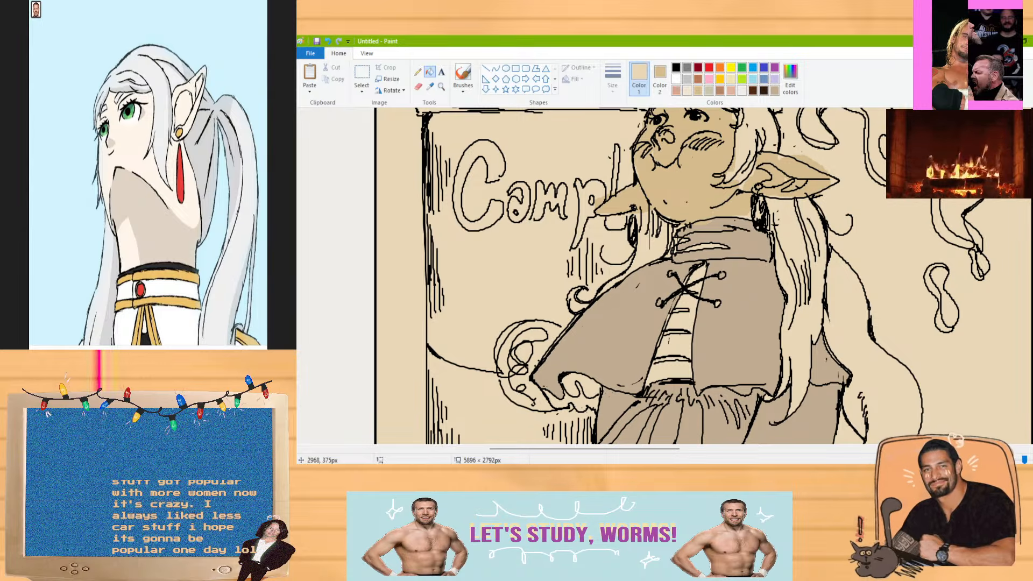
{"action": "scroll", "coordinate": [645, 280], "scroll_direction": "down", "scroll_amount": 5}
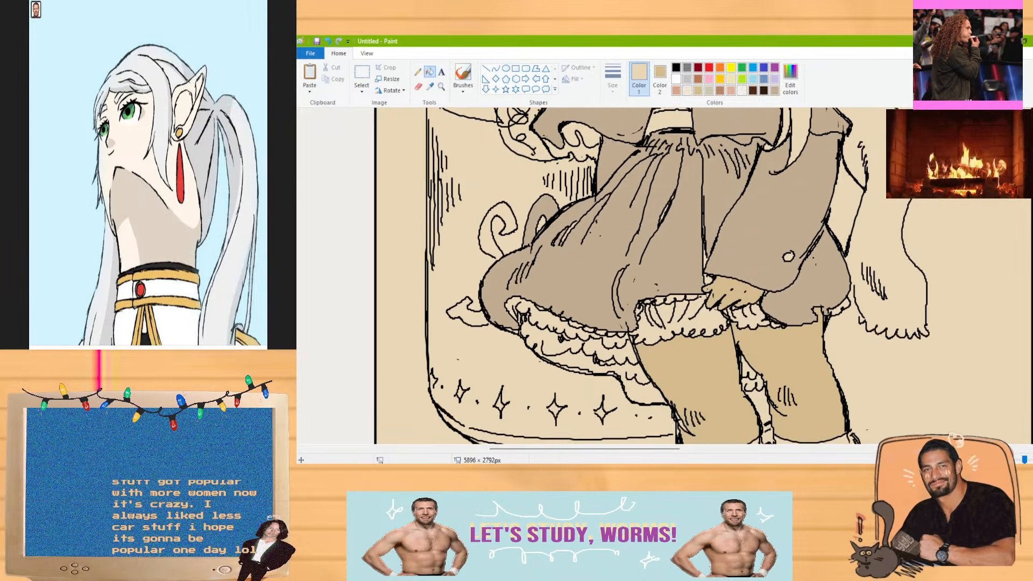
{"action": "scroll", "coordinate": [645, 279], "scroll_direction": "up", "scroll_amount": 7}
{"action": "scroll", "coordinate": [645, 280], "scroll_direction": "down", "scroll_amount": 5}
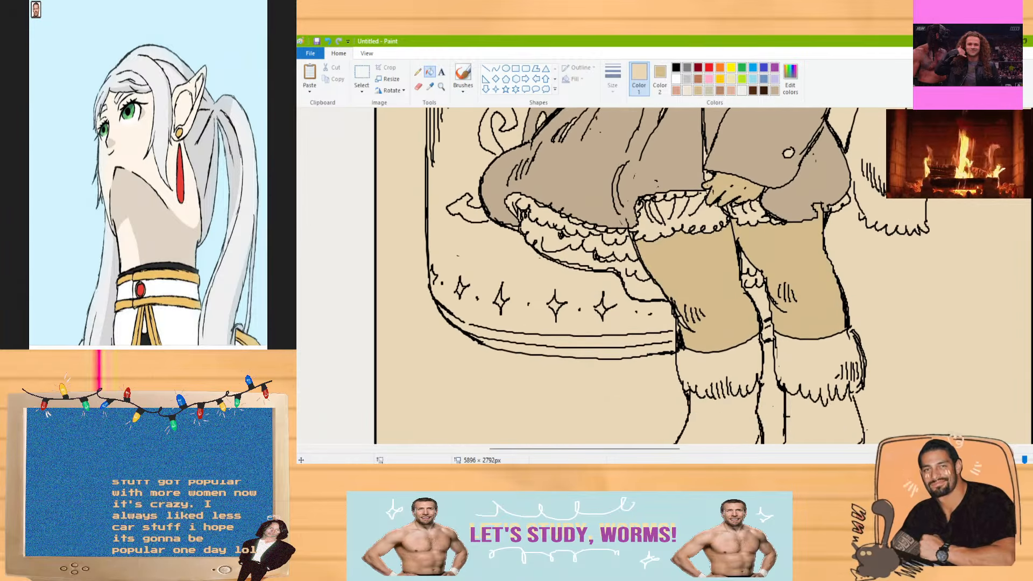
{"action": "scroll", "coordinate": [645, 280], "scroll_direction": "up", "scroll_amount": 6}
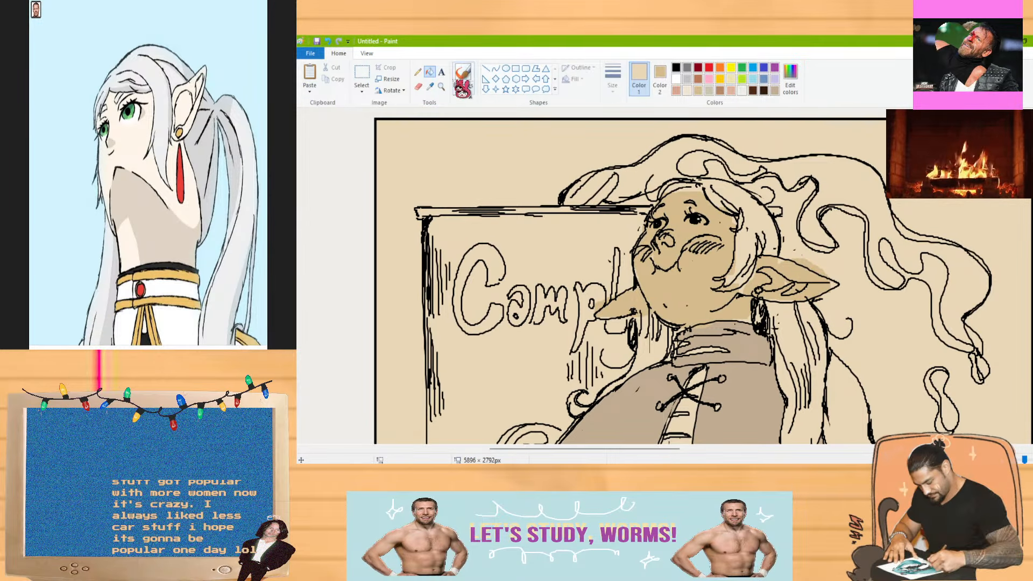
Touch up the elf's hairline at the top of the forehead in black and the skin tan
{"action": "left_click", "coordinate": [430, 86]}
{"action": "left_click", "coordinate": [676, 67]}
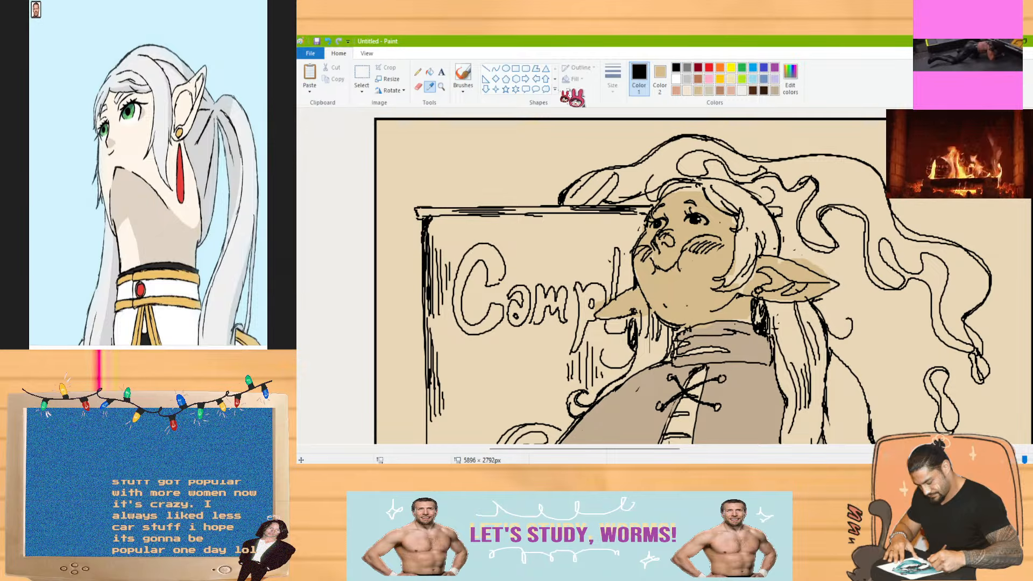
{"action": "left_click", "coordinate": [463, 75]}
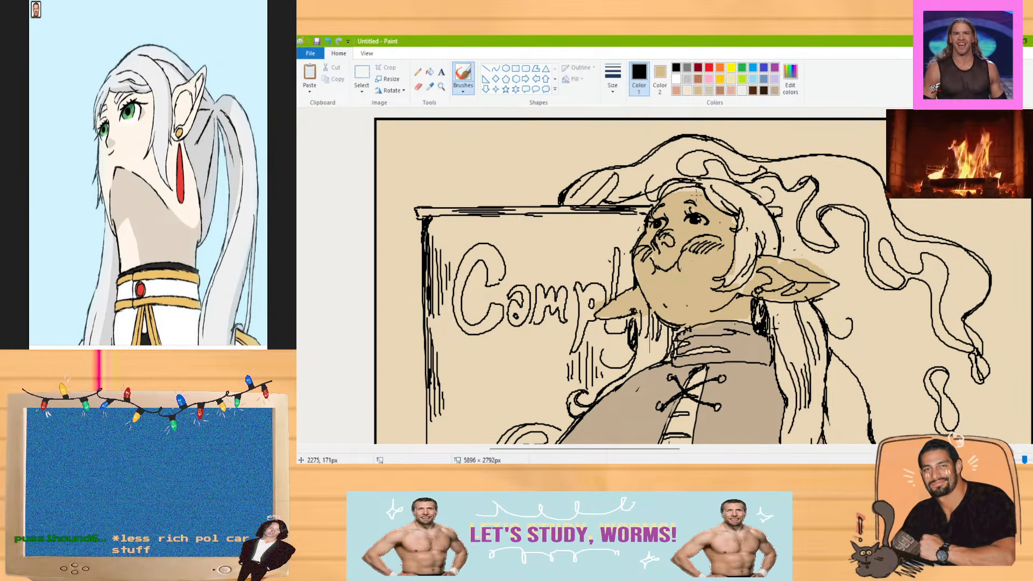
{"action": "left_click", "coordinate": [430, 86]}
{"action": "left_click", "coordinate": [692, 191]}
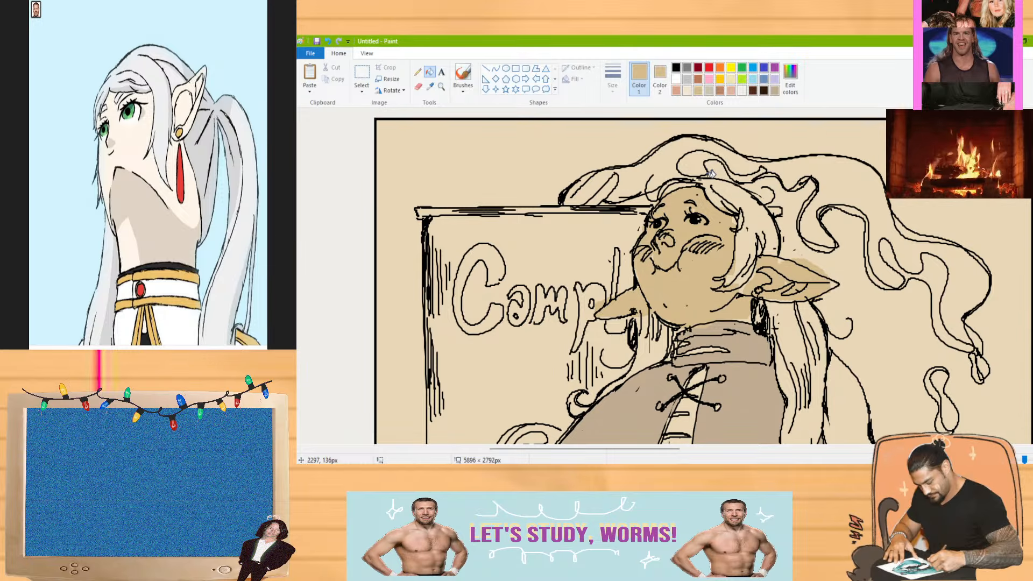
Try a pale grey fill (RGB 207, 199, 188) on the elf's hair, and undo it
{"action": "left_click", "coordinate": [791, 79]}
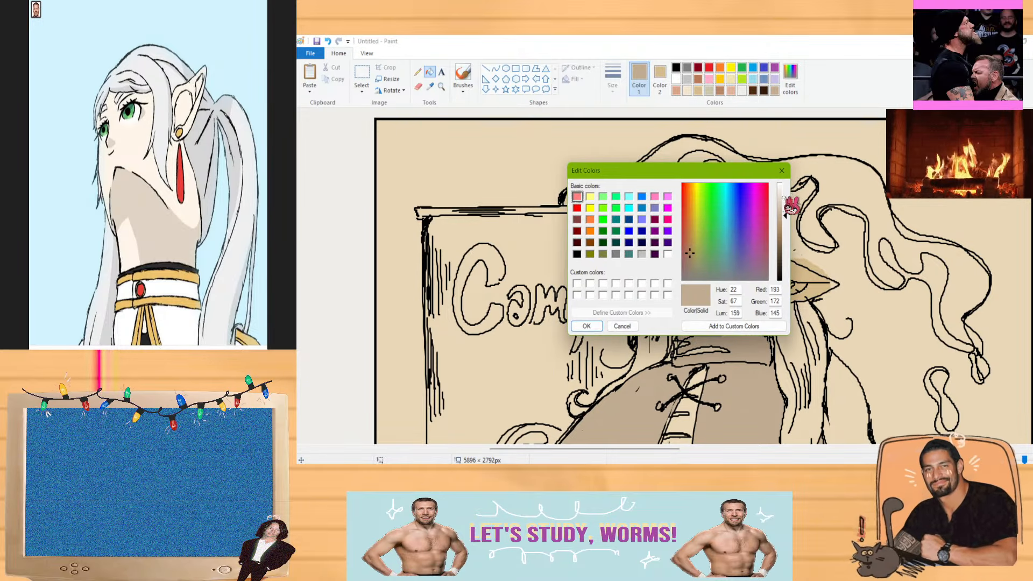
{"action": "left_click", "coordinate": [690, 264]}
{"action": "left_click_drag", "start_coordinate": [785, 225], "coordinate": [785, 205]}
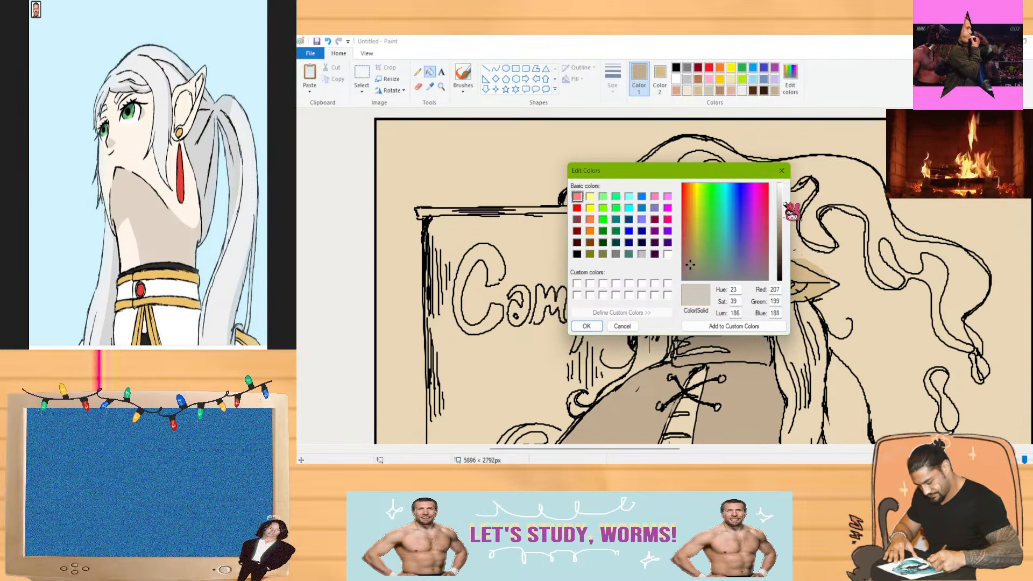
{"action": "left_click", "coordinate": [586, 326]}
{"action": "left_click", "coordinate": [769, 218]}
{"action": "key", "text": "ctrl+z"}
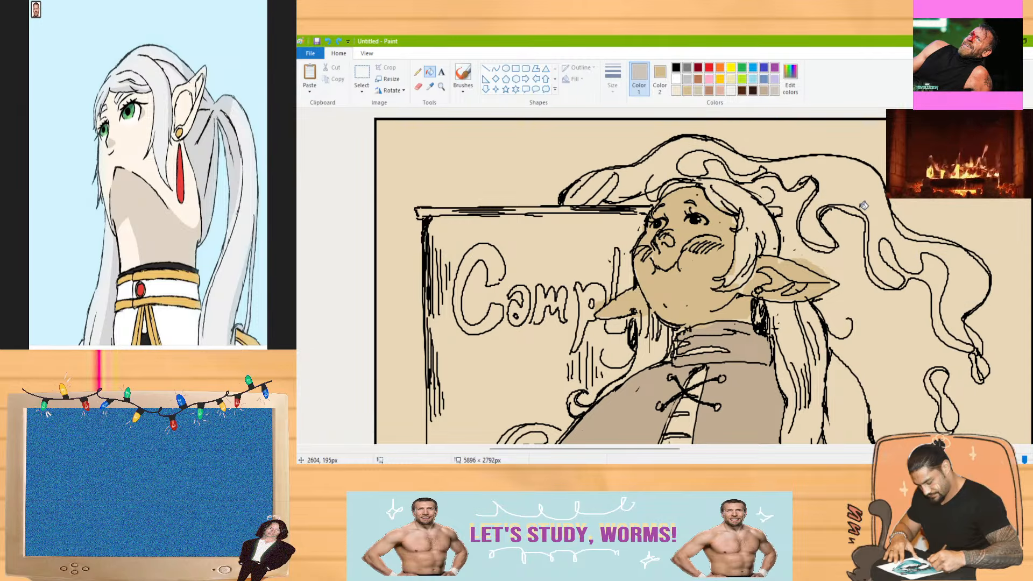
Try a warmer pale grey fill (RGB 209, 201, 182) on the long hair lock hanging below the elf's ear
{"action": "left_click", "coordinate": [790, 78]}
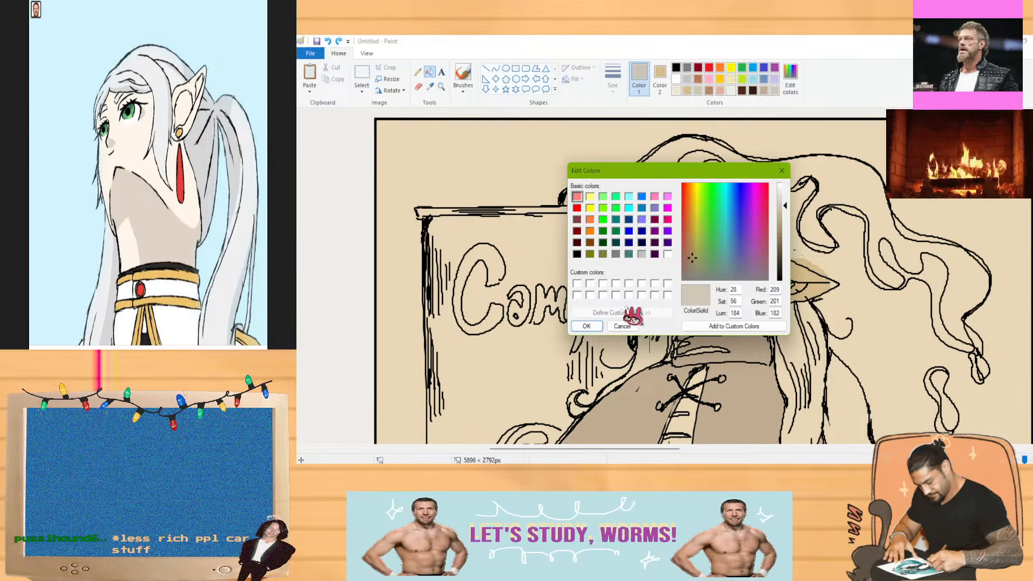
{"action": "left_click", "coordinate": [586, 326]}
{"action": "left_click", "coordinate": [800, 315]}
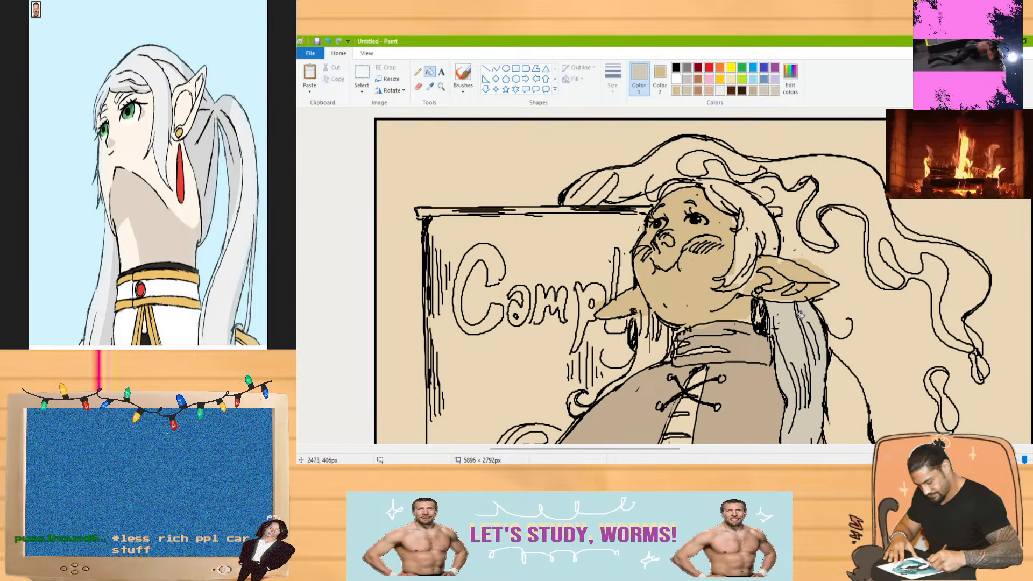
{"action": "scroll", "coordinate": [645, 280], "scroll_direction": "down", "scroll_amount": 5}
{"action": "scroll", "coordinate": [645, 280], "scroll_direction": "up", "scroll_amount": 3}
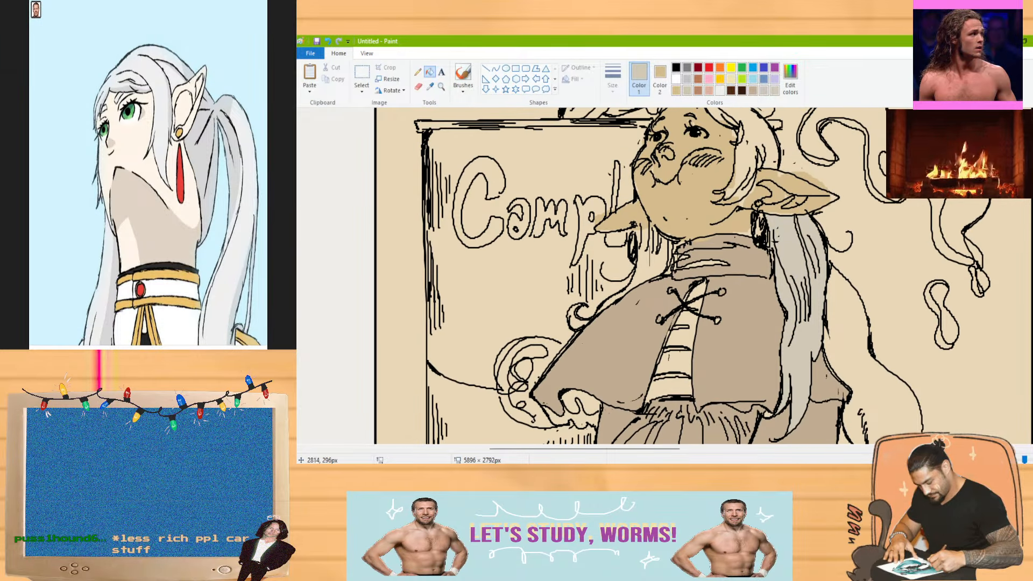
Darken the hair colour to a greyish beige (RGB 196, 185, 162) and refill the long hair lock below the ear
{"action": "left_click", "coordinate": [790, 78]}
{"action": "left_click", "coordinate": [785, 212]}
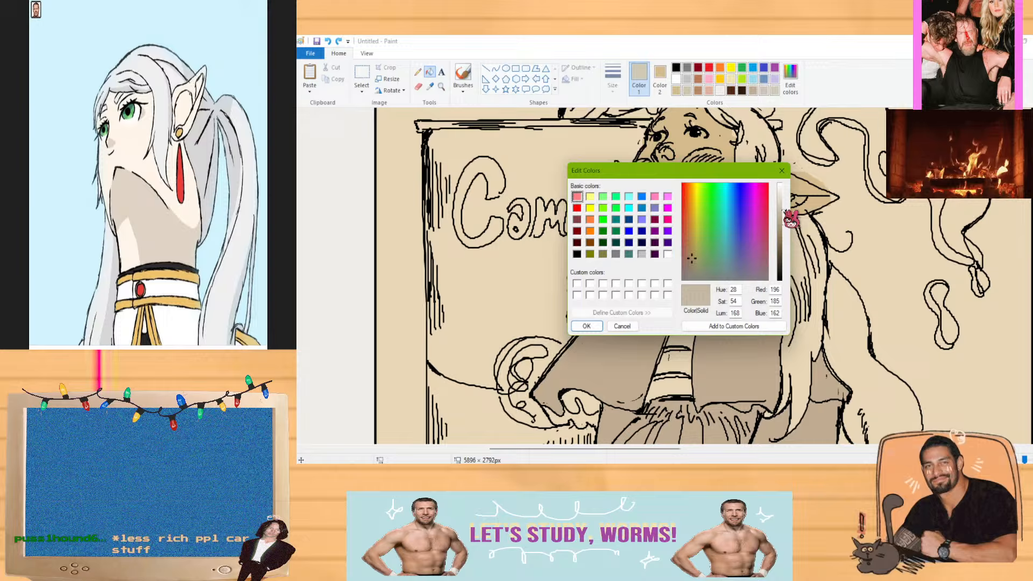
{"action": "left_click", "coordinate": [591, 326]}
{"action": "left_click", "coordinate": [808, 301]}
{"action": "left_click", "coordinate": [993, 460]}
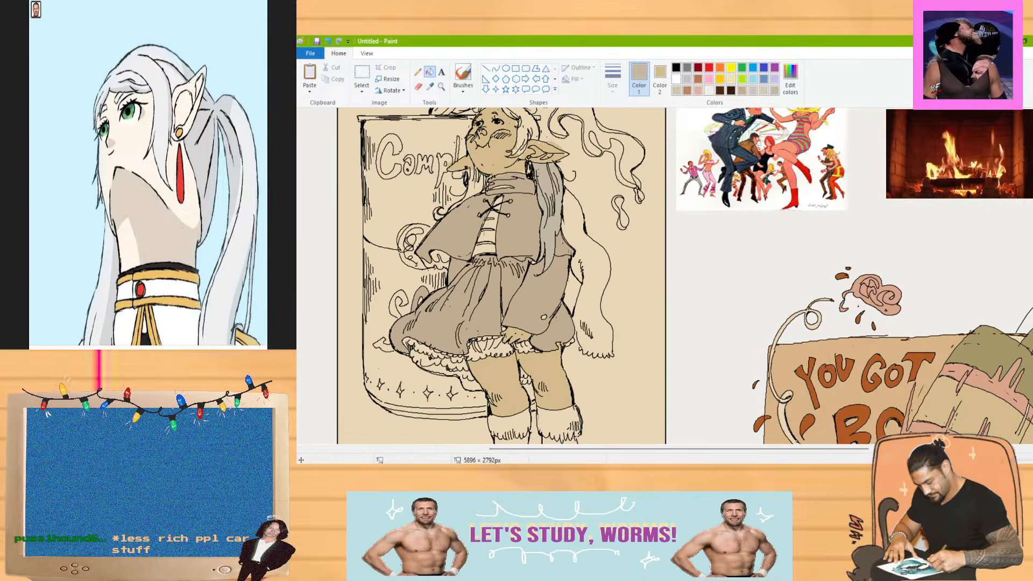
{"action": "mouse_move", "coordinate": [728, 450]}
{"action": "left_mouse_down"}
{"action": "mouse_move", "coordinate": [544, 449]}
{"action": "mouse_move", "coordinate": [729, 449]}
{"action": "left_mouse_up"}
{"action": "left_click", "coordinate": [1017, 460]}
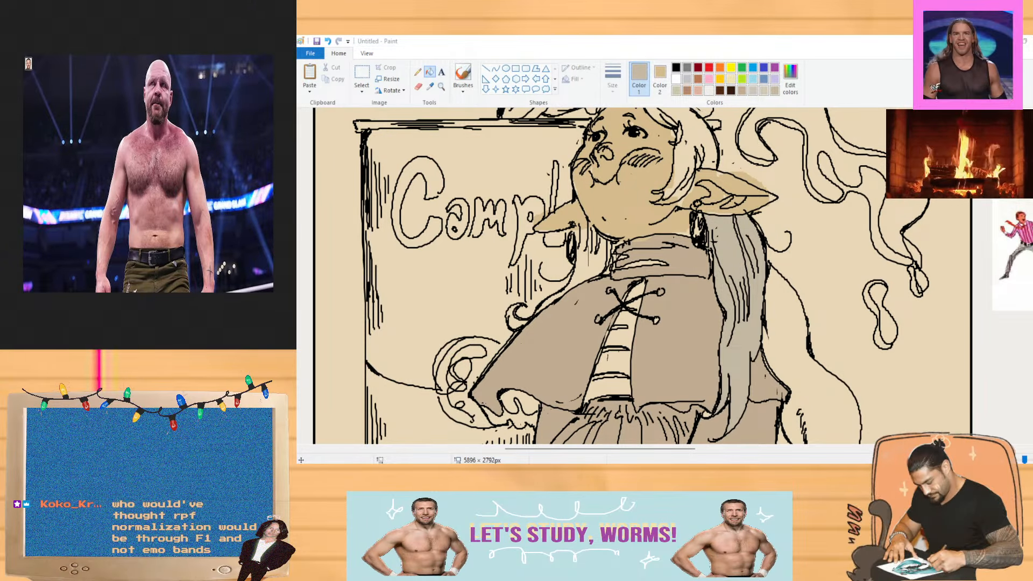
{"action": "key", "text": "alt+Tab"}
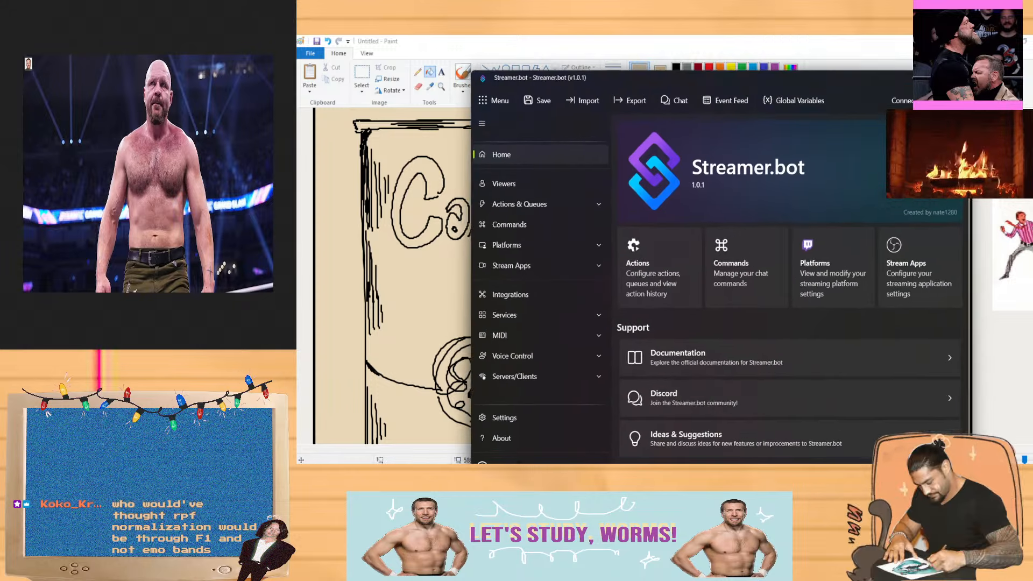
{"action": "key", "text": "alt+Tab"}
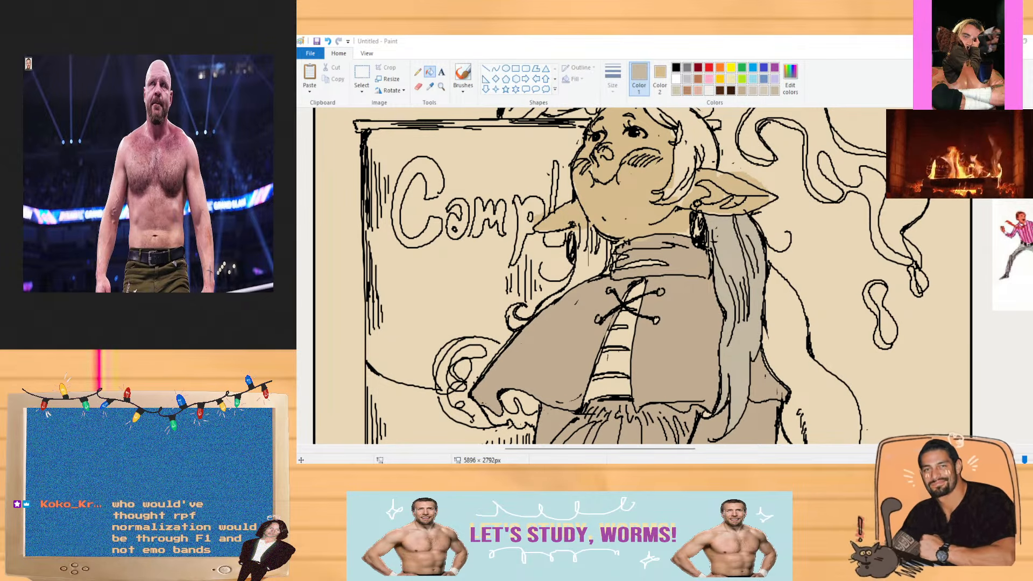
{"action": "key", "text": "alt+Tab"}
{"action": "key", "text": "alt+Tab"}
{"action": "key", "text": "alt+Tab"}
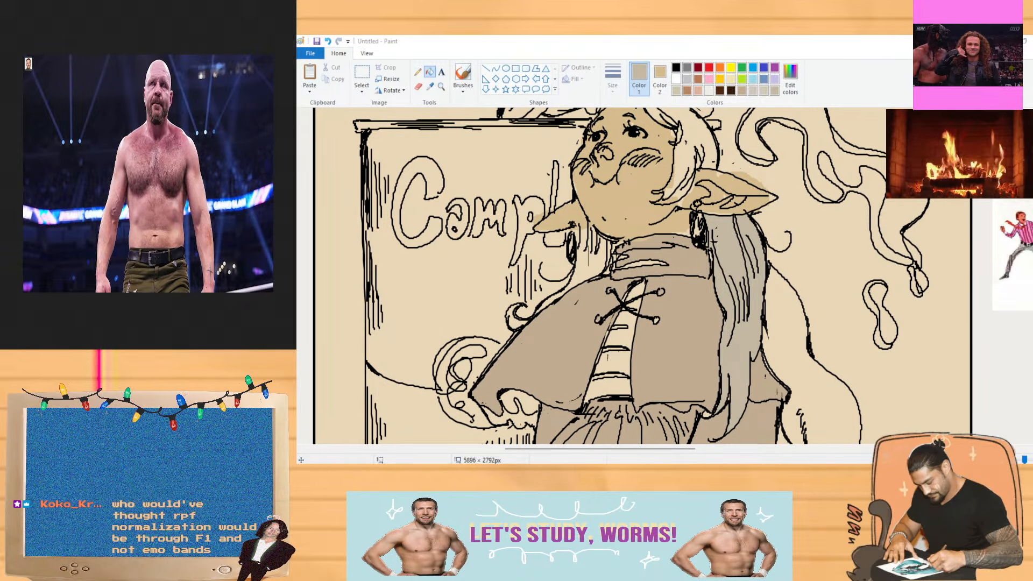
{"action": "key", "text": "alt+Tab"}
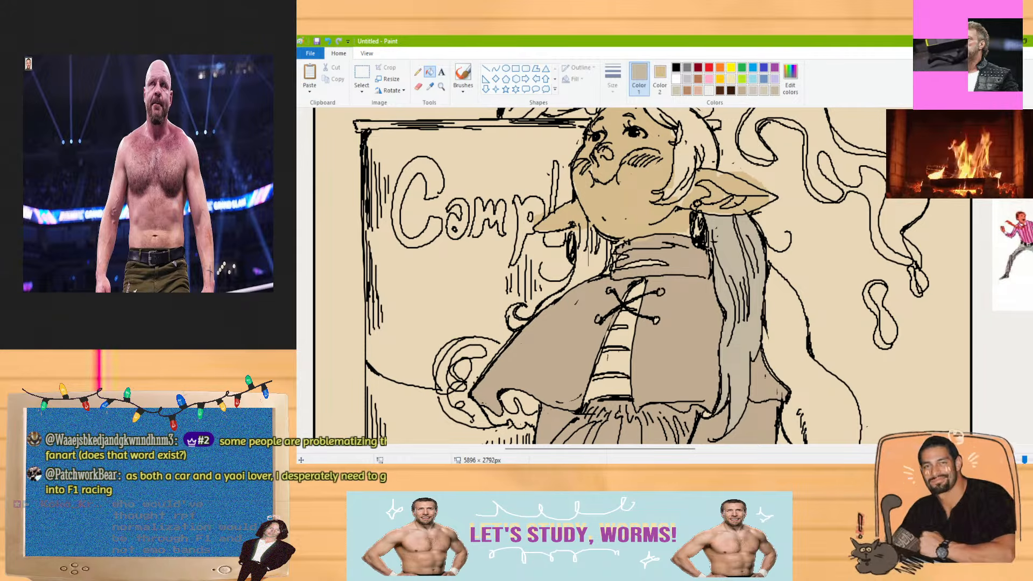
{"action": "key", "text": "alt+Tab"}
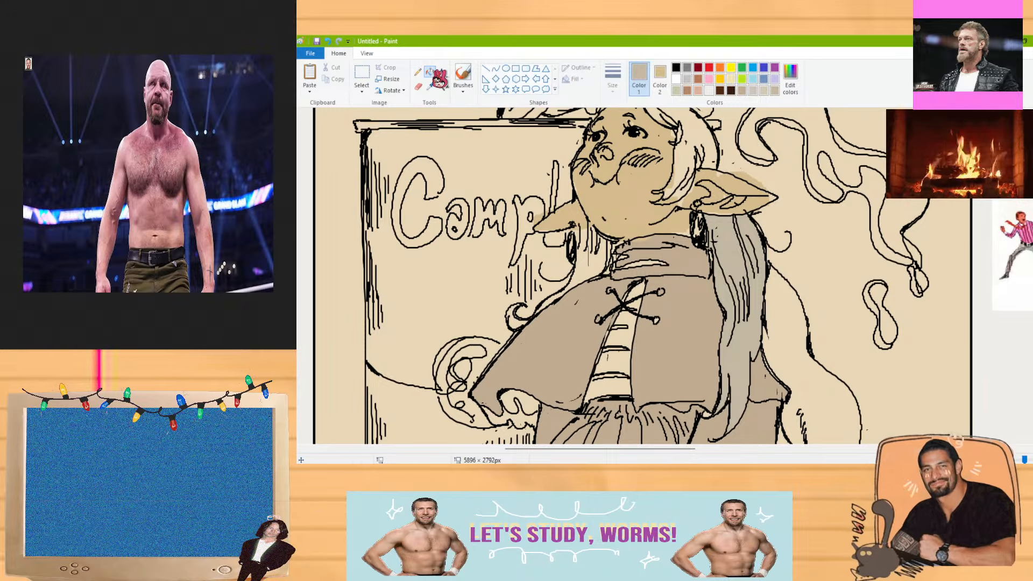
Mix a pale cream colour with RGB 230, 227, 202 and fill the long hair lock below the figure's right-hand ear
{"action": "left_click", "coordinate": [790, 81]}
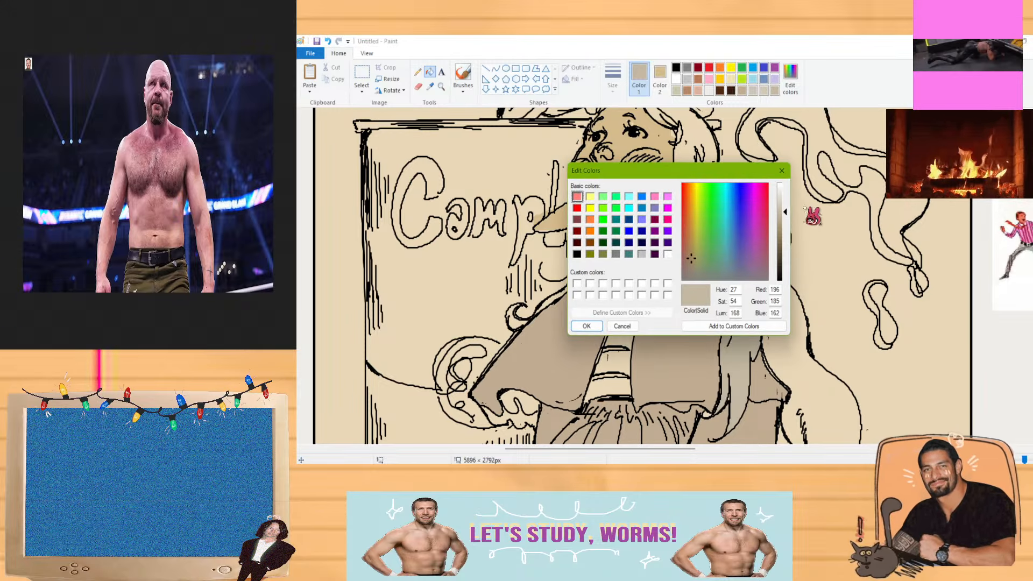
{"action": "left_click", "coordinate": [695, 247]}
{"action": "left_click", "coordinate": [790, 200]}
{"action": "left_click_drag", "start_coordinate": [789, 200], "coordinate": [789, 197]}
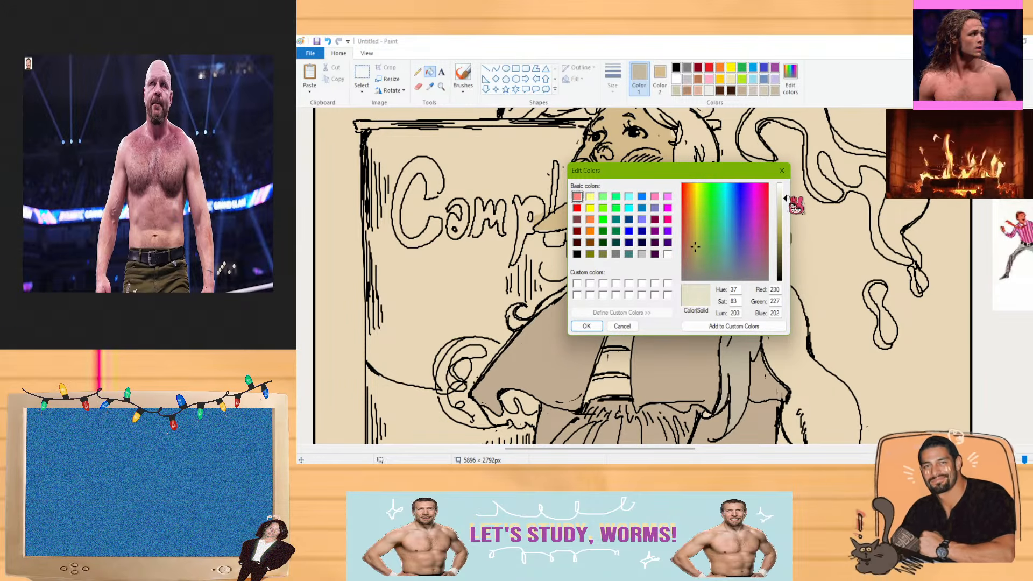
{"action": "left_click", "coordinate": [587, 326]}
{"action": "left_click", "coordinate": [740, 287]}
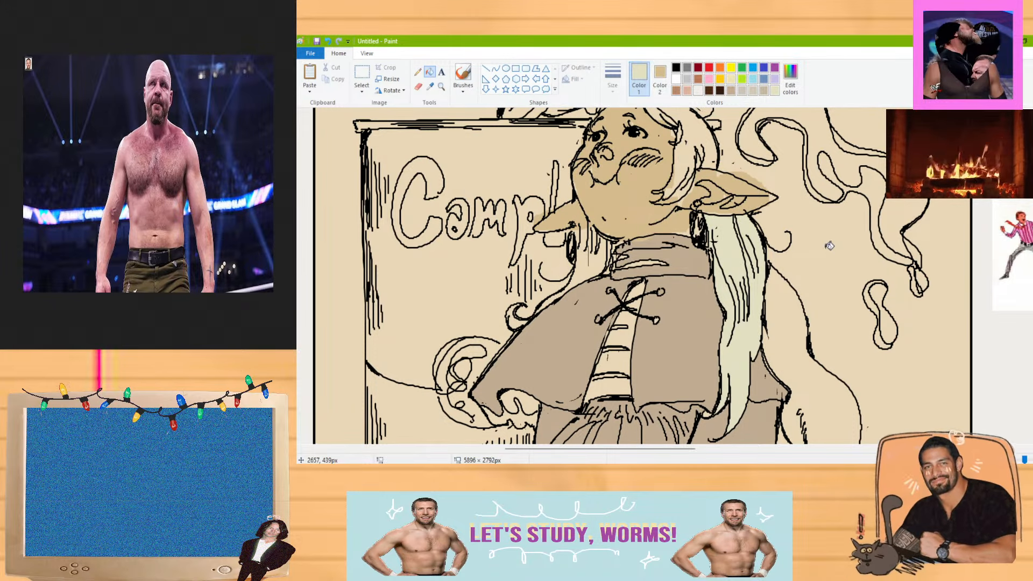
Fill the hair strand on the left side of the figure's neck with the same pale cream
{"action": "scroll", "coordinate": [635, 276], "scroll_direction": "down", "scroll_amount": 4}
{"action": "scroll", "coordinate": [635, 276], "scroll_direction": "up", "scroll_amount": 2}
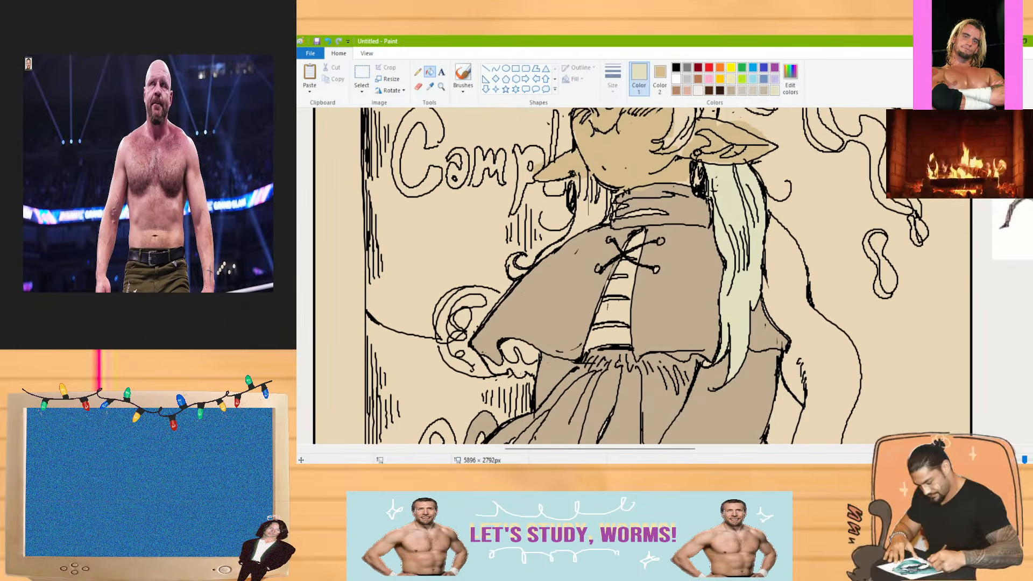
{"action": "scroll", "coordinate": [635, 275], "scroll_direction": "down", "scroll_amount": 1}
{"action": "scroll", "coordinate": [634, 276], "scroll_direction": "up", "scroll_amount": 3}
{"action": "left_click", "coordinate": [600, 249]}
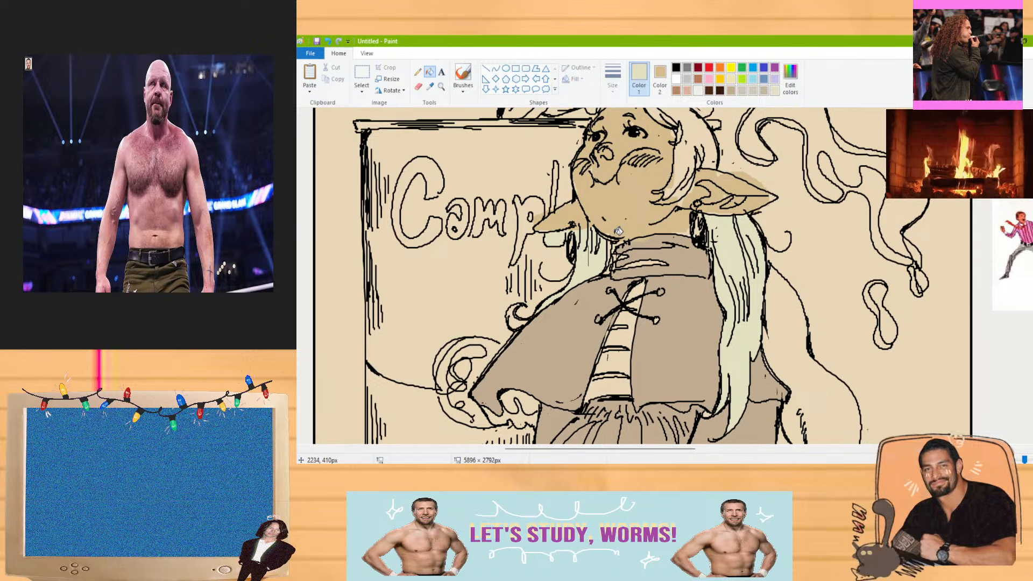
Darken the hair colour to beige, RGB 218, 207, 184, and fill the hair locks on both sides of the figure's neck
{"action": "left_click", "coordinate": [463, 75]}
{"action": "left_click", "coordinate": [791, 78]}
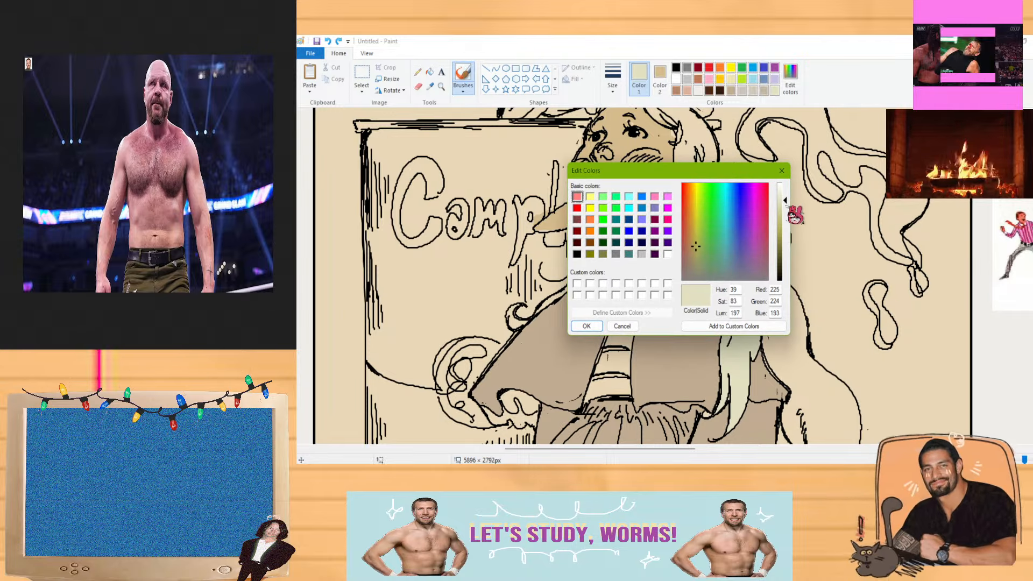
{"action": "left_click", "coordinate": [786, 205]}
{"action": "key", "text": "Return"}
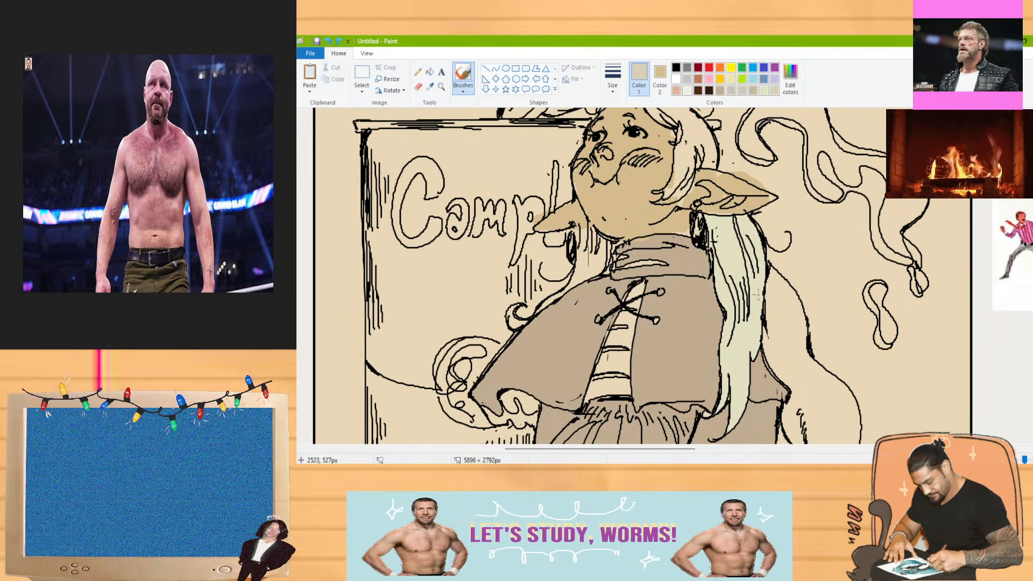
{"action": "left_click", "coordinate": [429, 72]}
{"action": "left_click", "coordinate": [750, 245]}
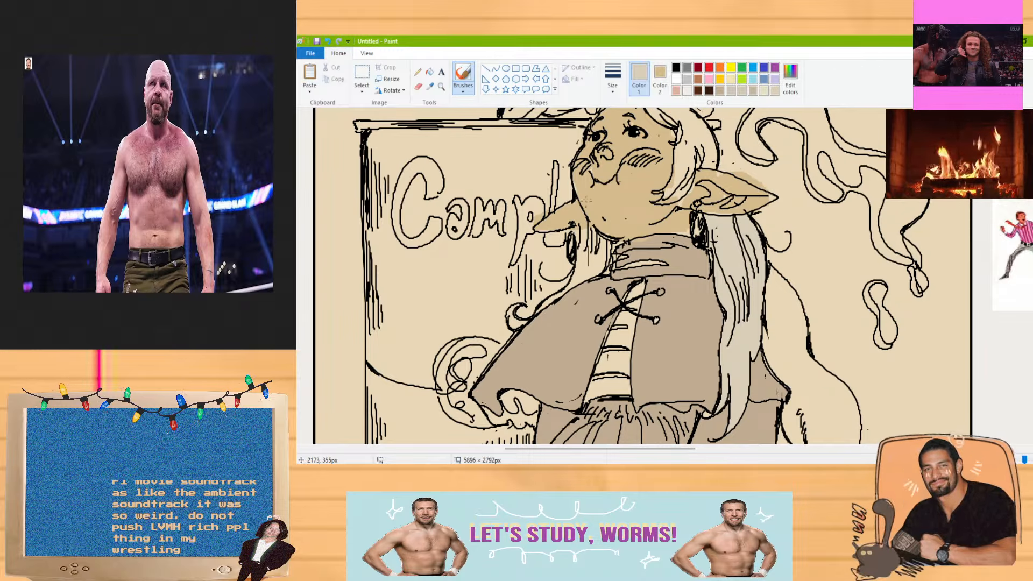
{"action": "left_click", "coordinate": [429, 72]}
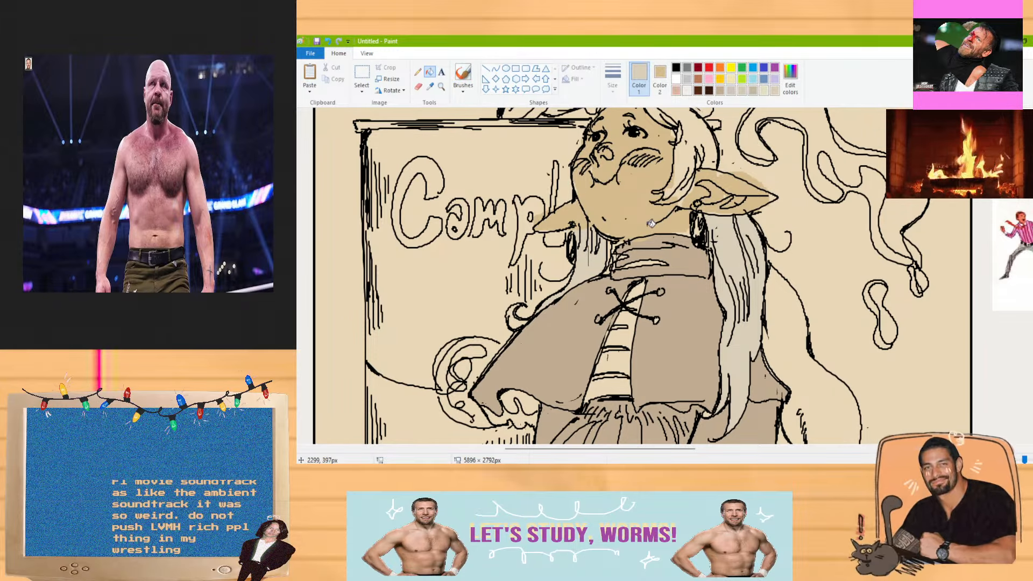
Try filling the flowing hair to the right of the figure's head with beige, and undo the fill
{"action": "scroll", "coordinate": [512, 417], "scroll_direction": "down", "scroll_amount": 3}
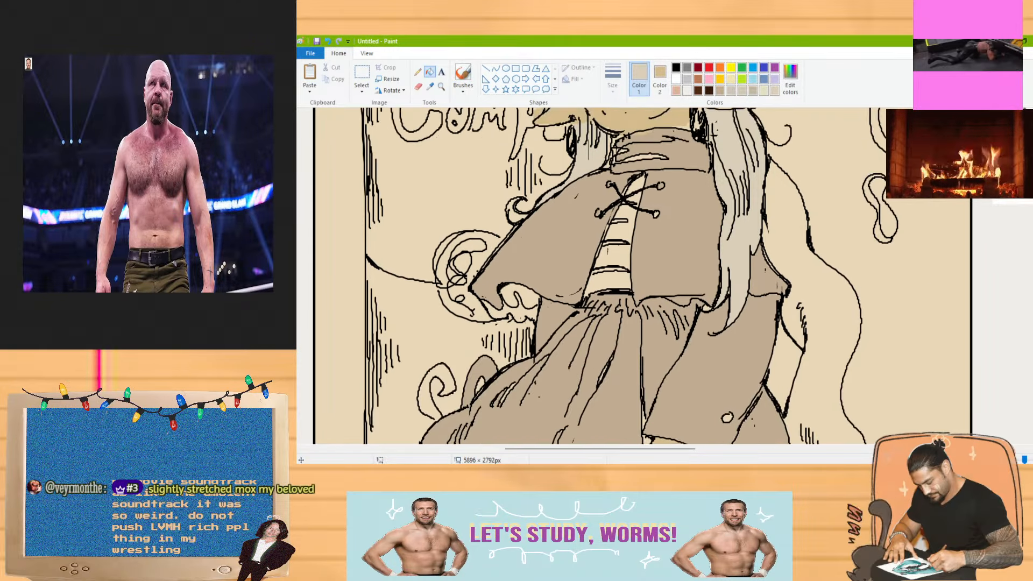
{"action": "scroll", "coordinate": [512, 417], "scroll_direction": "up", "scroll_amount": 6}
{"action": "left_click", "coordinate": [779, 187]}
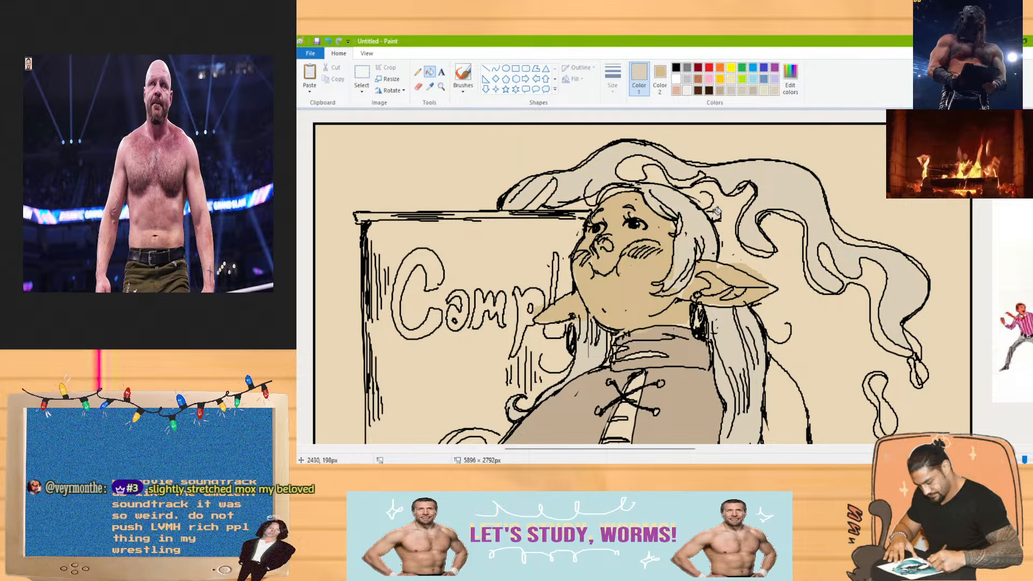
{"action": "key", "text": "ctrl+z"}
Close the gap in the hair outline with the black brush and fill the hair framing the face with beige
{"action": "left_click", "coordinate": [463, 74]}
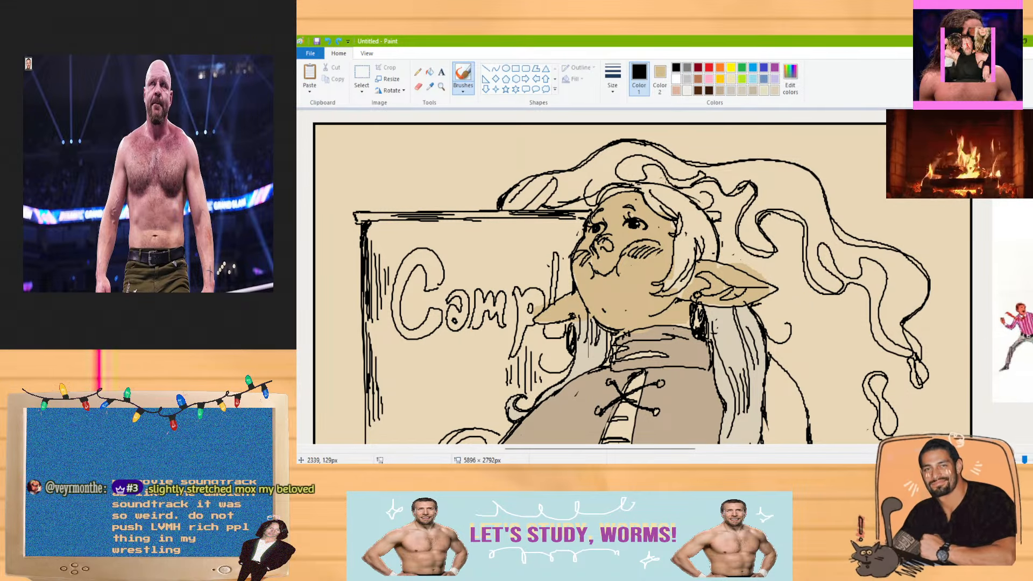
{"action": "left_click", "coordinate": [430, 72]}
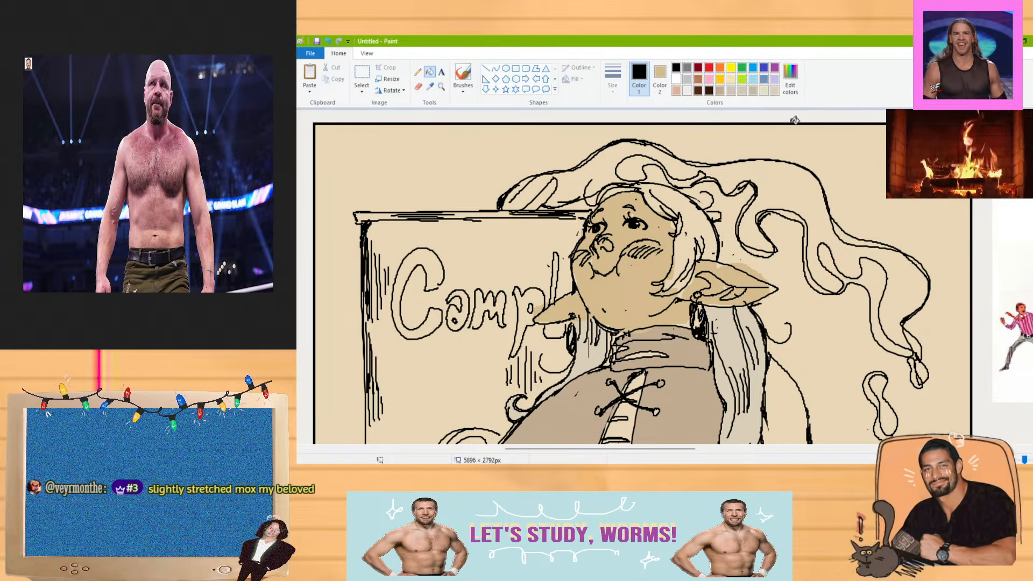
{"action": "left_click", "coordinate": [775, 90]}
{"action": "left_click", "coordinate": [707, 220]}
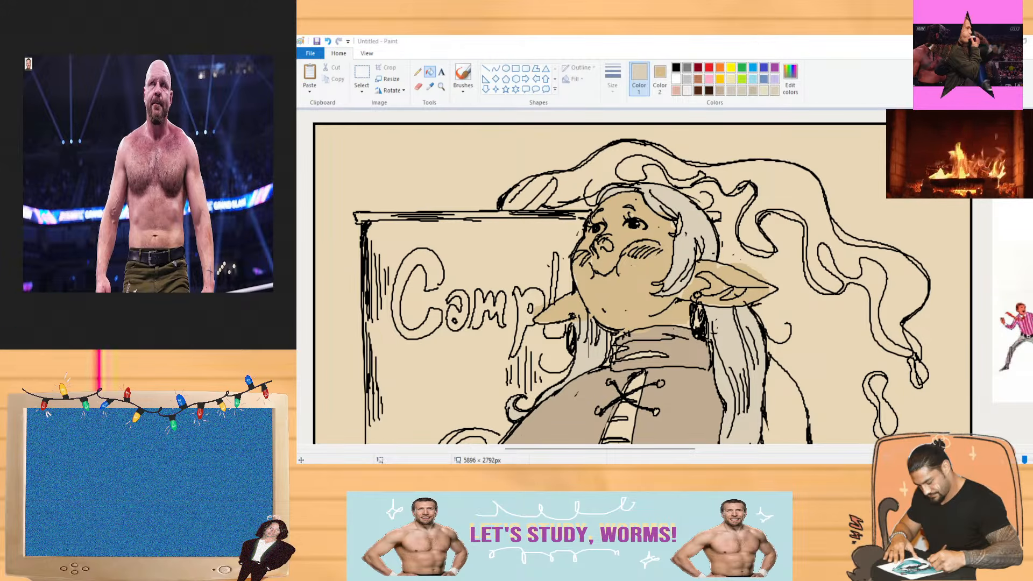
Examine the partly coloured figure and the soup can reference and head sketches beside it
{"action": "scroll", "coordinate": [635, 276], "scroll_direction": "down", "scroll_amount": 3}
{"action": "scroll", "coordinate": [635, 275], "scroll_direction": "down", "scroll_amount": 2}
{"action": "scroll", "coordinate": [634, 275], "scroll_direction": "up", "scroll_amount": 2}
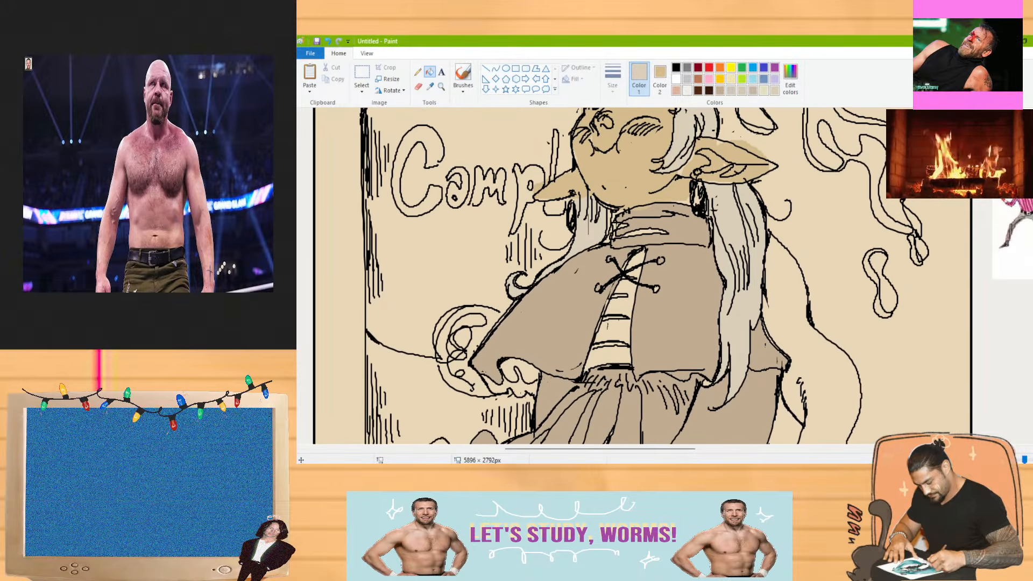
{"action": "scroll", "coordinate": [634, 276], "scroll_direction": "up", "scroll_amount": 3}
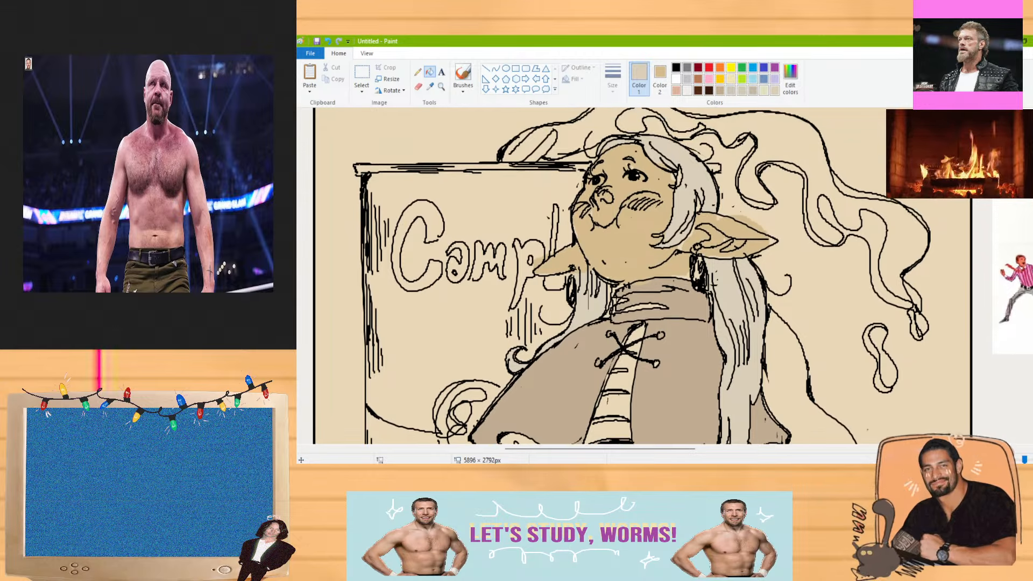
{"action": "scroll", "coordinate": [634, 275], "scroll_direction": "down", "scroll_amount": 2}
{"action": "scroll", "coordinate": [635, 276], "scroll_direction": "down", "scroll_amount": 4}
{"action": "scroll", "coordinate": [635, 276], "scroll_direction": "up", "scroll_amount": 4}
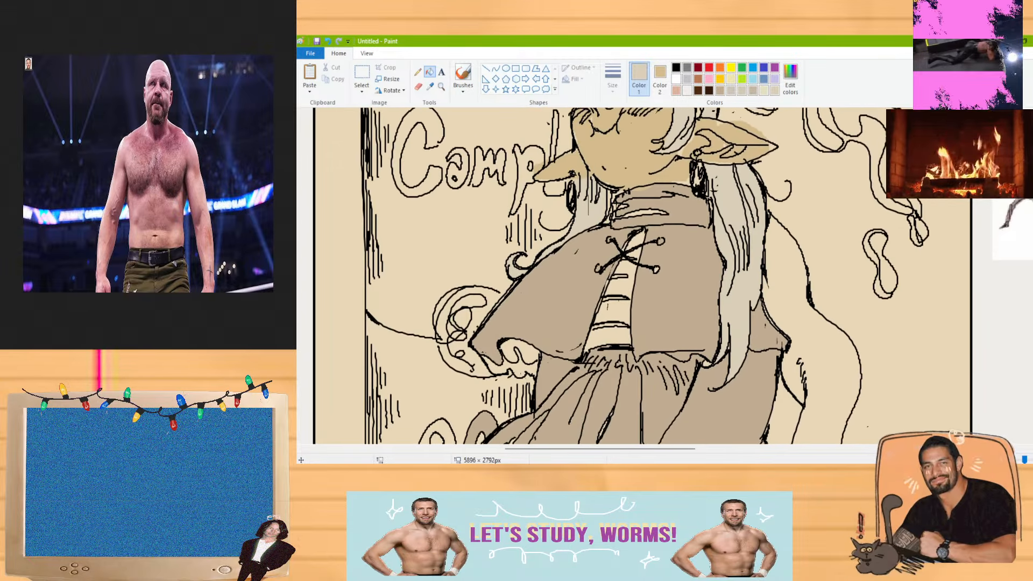
{"action": "scroll", "coordinate": [635, 275], "scroll_direction": "down", "scroll_amount": 1}
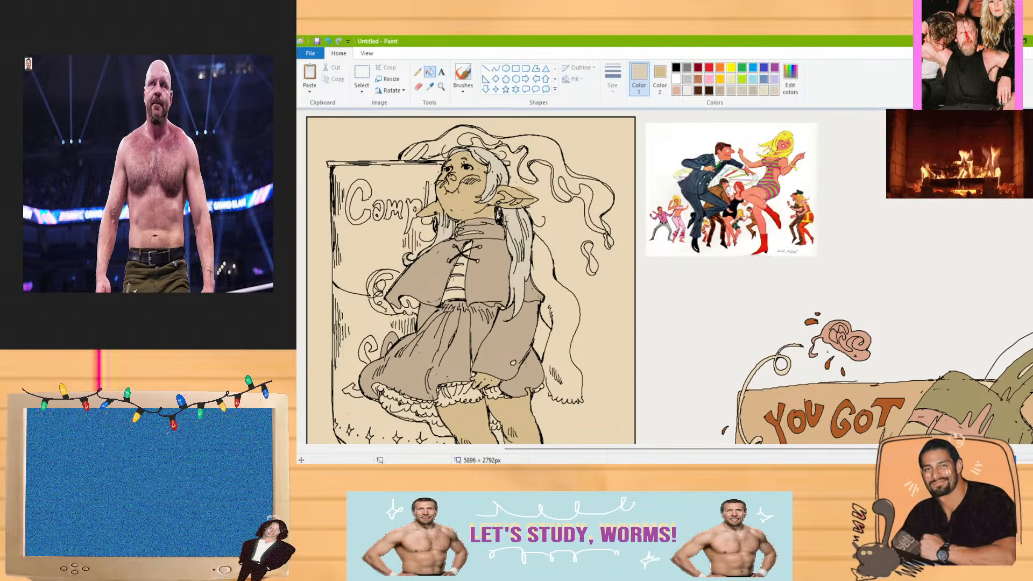
{"action": "scroll", "coordinate": [635, 276], "scroll_direction": "down", "scroll_amount": 3}
{"action": "scroll", "coordinate": [635, 276], "scroll_direction": "up", "scroll_amount": 3}
{"action": "scroll", "coordinate": [635, 275], "scroll_direction": "left", "scroll_amount": 5}
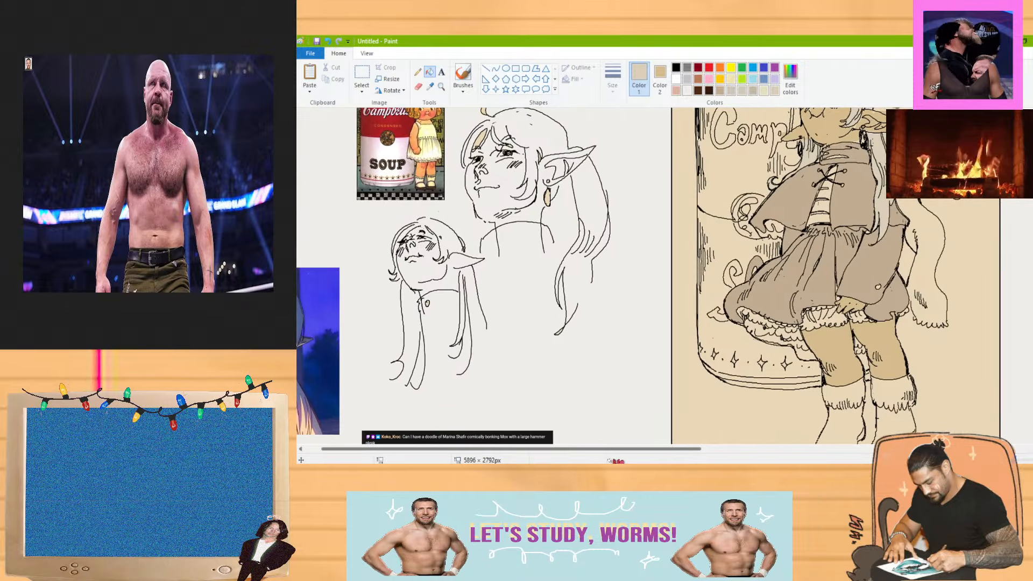
{"action": "scroll", "coordinate": [634, 276], "scroll_direction": "up", "scroll_amount": 2}
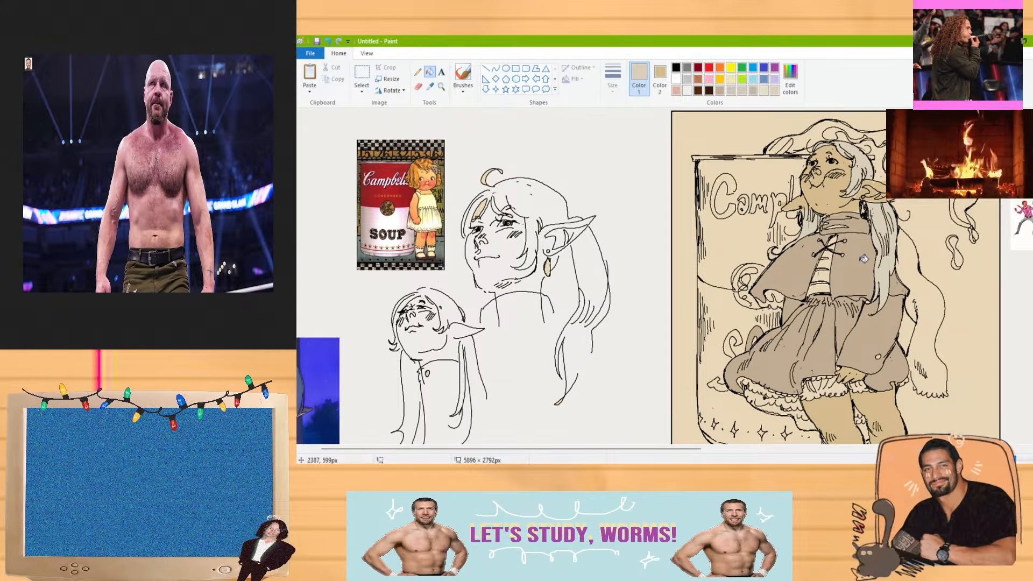
Mix a warm tan fill colour with hue 19, saturation 115 and luminosity 168
{"action": "left_click", "coordinate": [791, 80]}
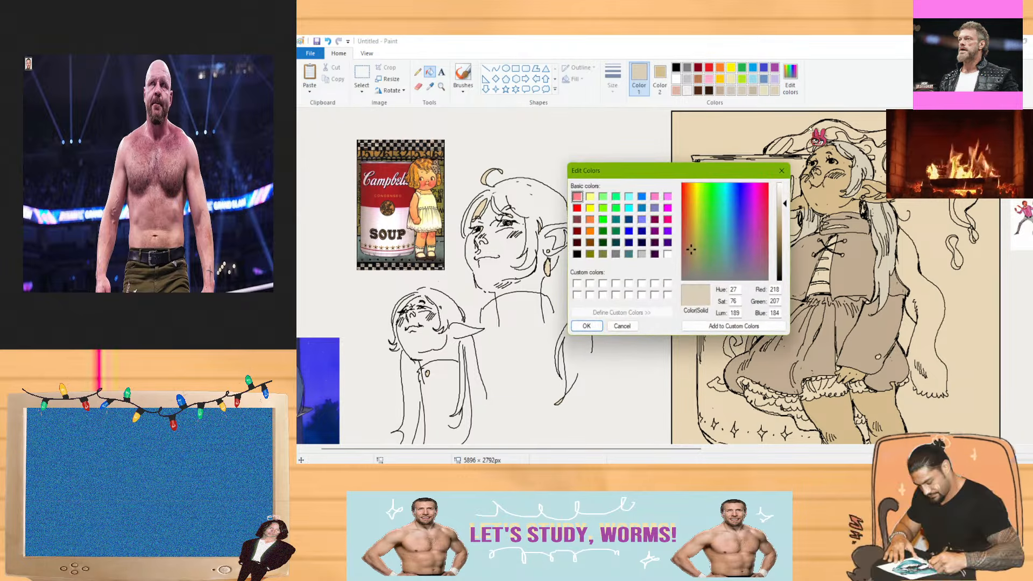
{"action": "left_click", "coordinate": [689, 233]}
{"action": "left_click", "coordinate": [586, 326]}
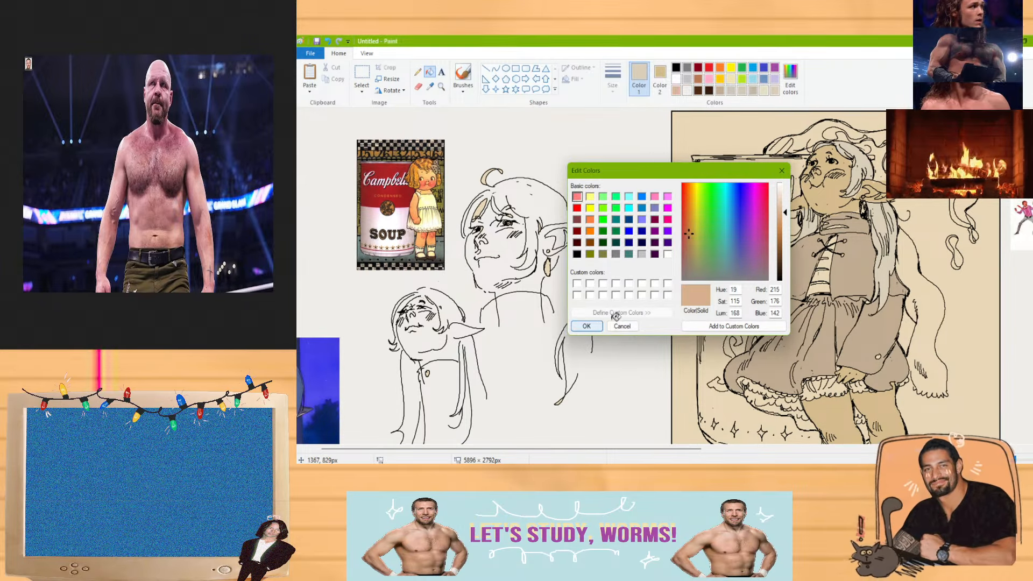
Try filling the long fringed scarf behind the figure with tan, and undo the fill
{"action": "left_click", "coordinate": [918, 271]}
{"action": "key", "text": "ctrl+z"}
{"action": "left_click", "coordinate": [462, 76]}
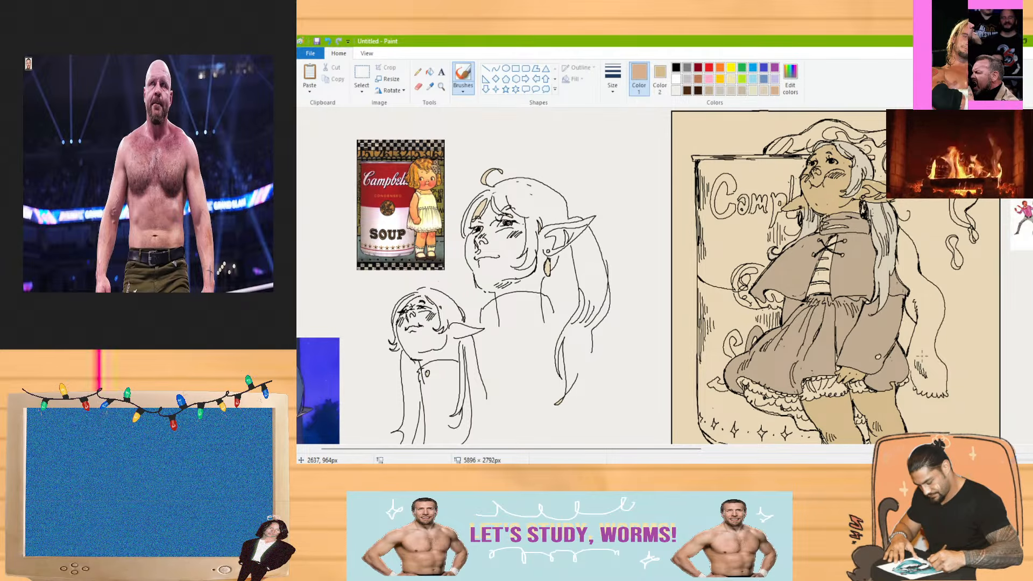
{"action": "left_click", "coordinate": [907, 260]}
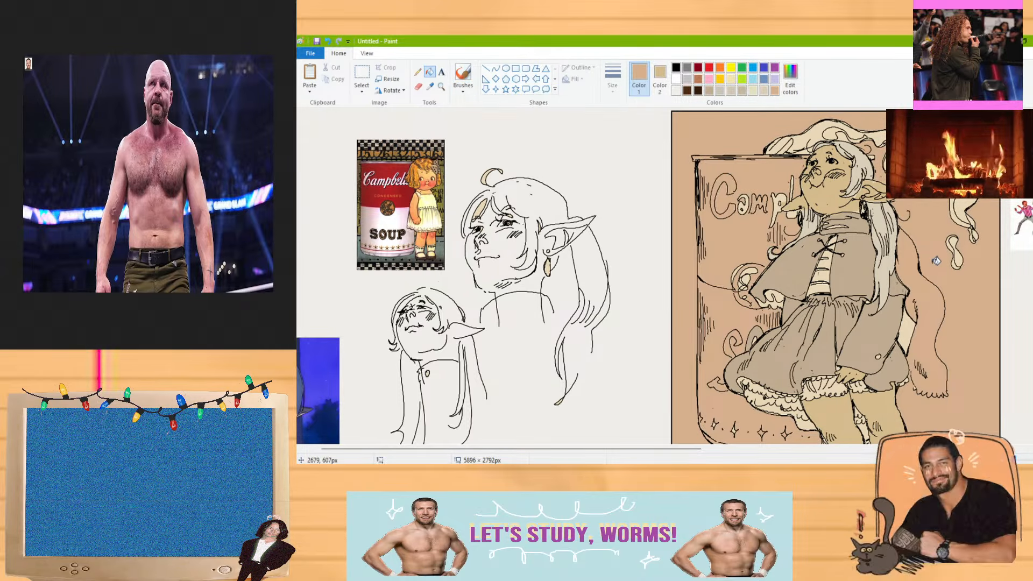
{"action": "key", "text": "ctrl+z"}
Close the gap in the scarf's outline with the black brush and fill the long trailing scarf with tan
{"action": "left_click", "coordinate": [1031, 459]}
{"action": "mouse_move", "coordinate": [505, 448]}
{"action": "left_mouse_down"}
{"action": "mouse_move", "coordinate": [856, 452]}
{"action": "mouse_move", "coordinate": [676, 450]}
{"action": "left_mouse_up"}
{"action": "left_click", "coordinate": [462, 75]}
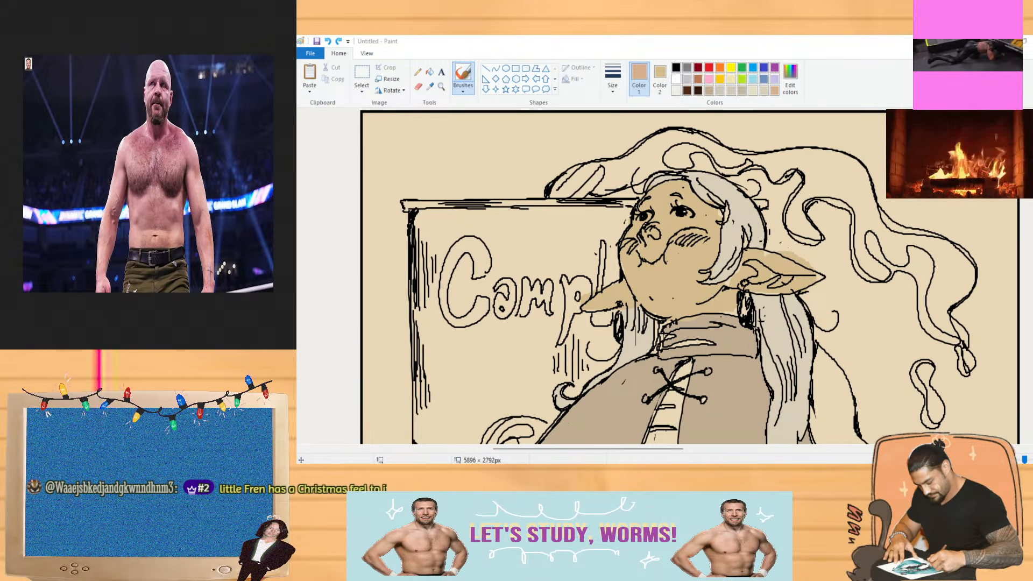
{"action": "scroll", "coordinate": [661, 274], "scroll_direction": "down", "scroll_amount": 10}
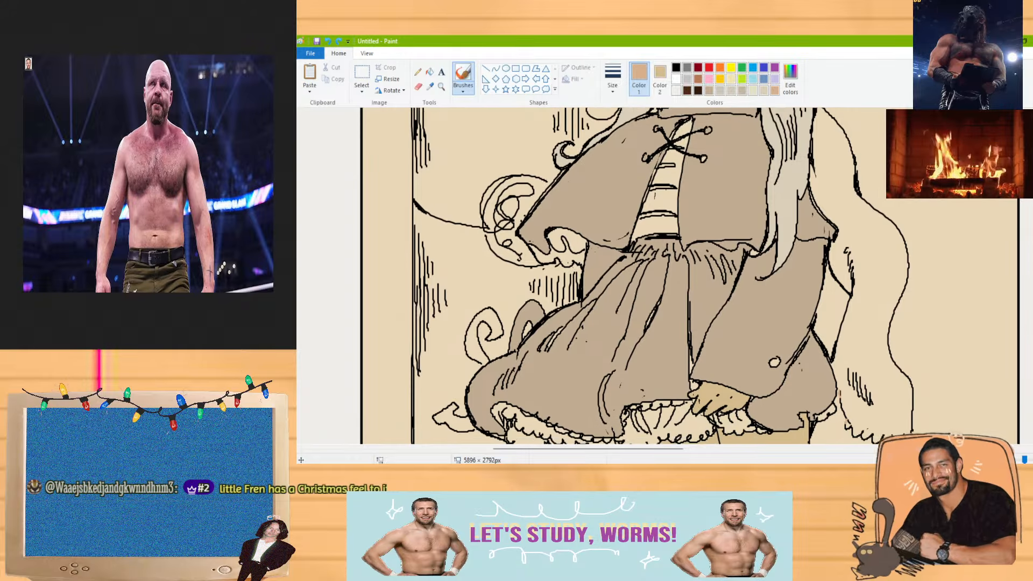
{"action": "left_click", "coordinate": [675, 67]}
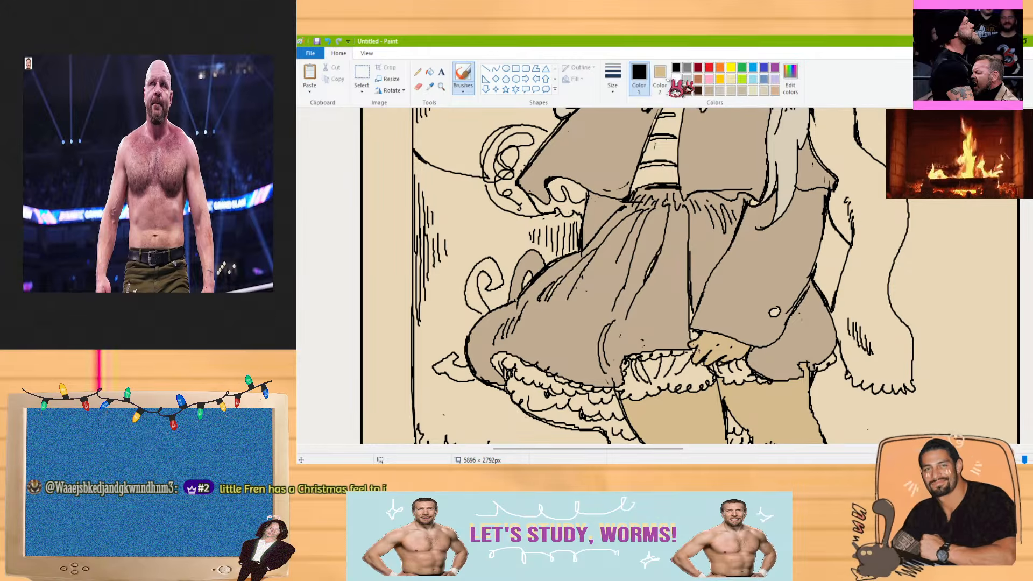
{"action": "left_click", "coordinate": [774, 91]}
{"action": "left_click", "coordinate": [429, 72]}
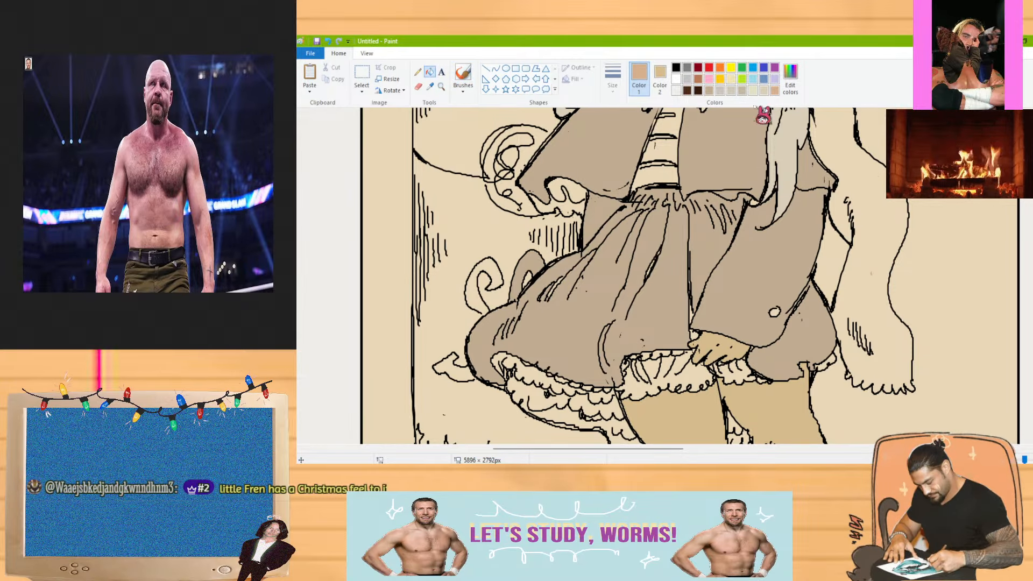
{"action": "left_click", "coordinate": [883, 259]}
{"action": "scroll", "coordinate": [688, 274], "scroll_direction": "up", "scroll_amount": 5}
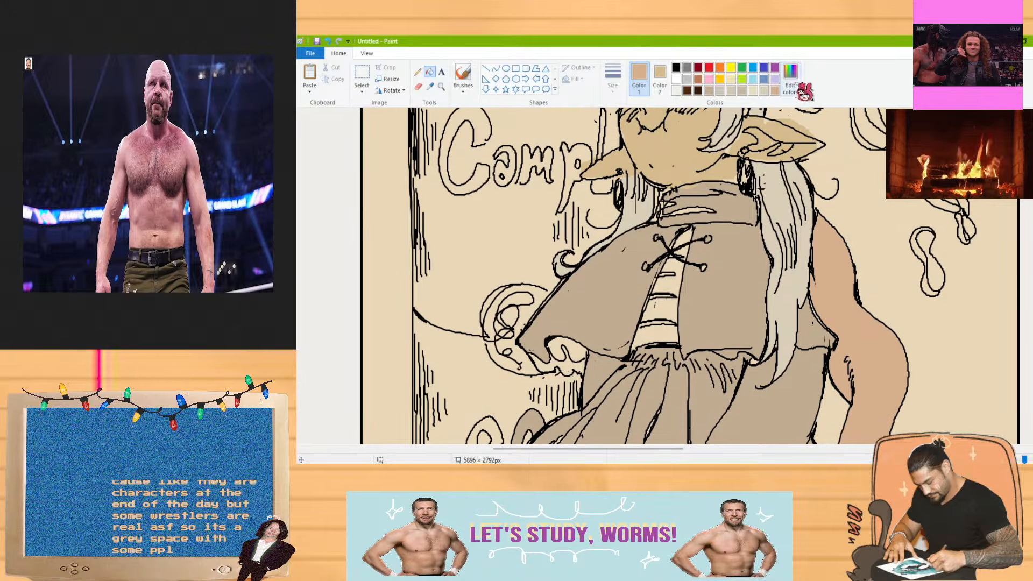
Mix a dusty pink with hue 8, saturation 109 and luminosity 168, and refill the long trailing scarf with it
{"action": "left_click", "coordinate": [790, 80]}
{"action": "left_click", "coordinate": [686, 235]}
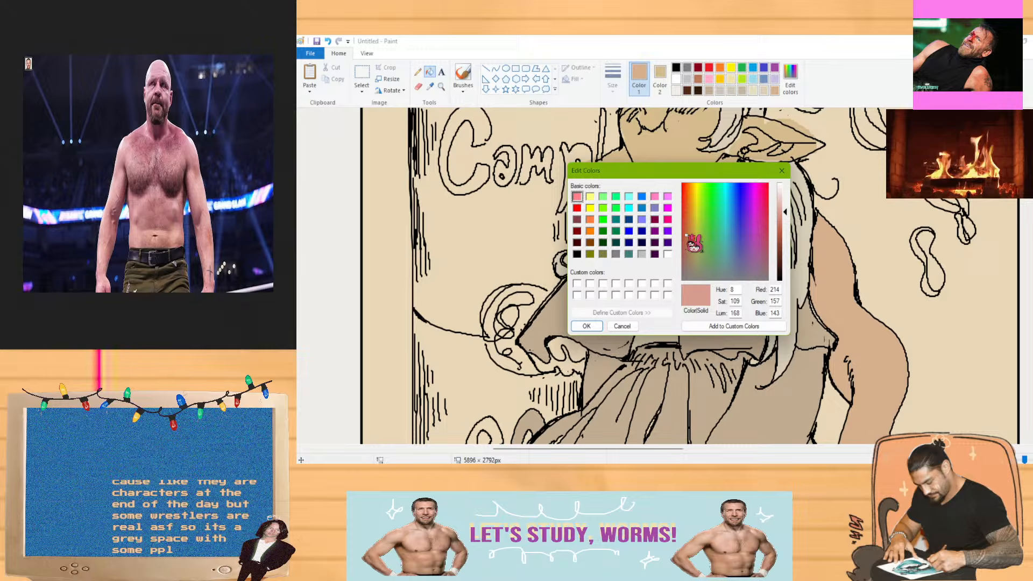
{"action": "left_click", "coordinate": [587, 326]}
{"action": "scroll", "coordinate": [885, 253], "scroll_direction": "down", "scroll_amount": 2}
{"action": "scroll", "coordinate": [885, 253], "scroll_direction": "down", "scroll_amount": 2}
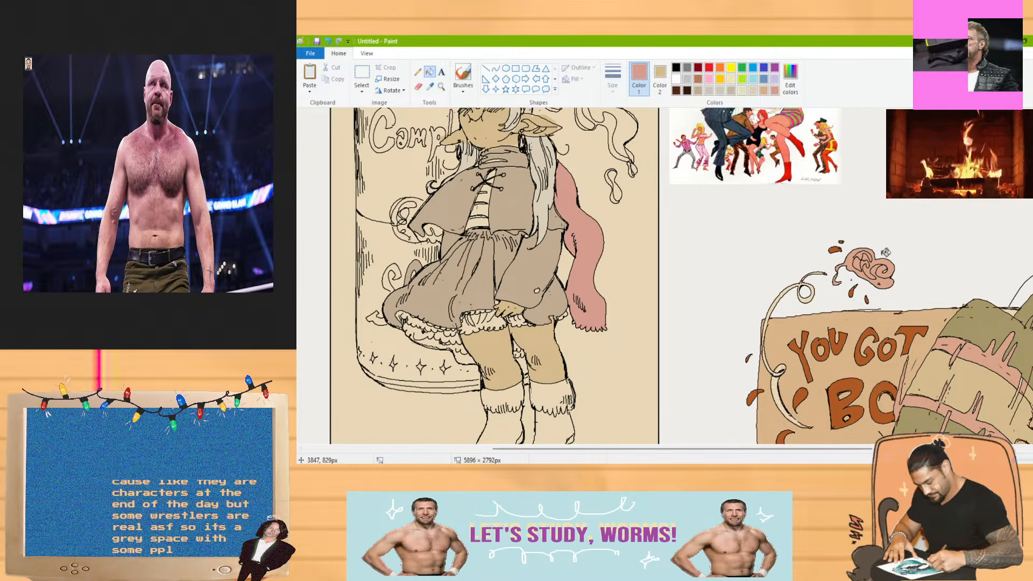
{"action": "scroll", "coordinate": [885, 252], "scroll_direction": "left", "scroll_amount": 5}
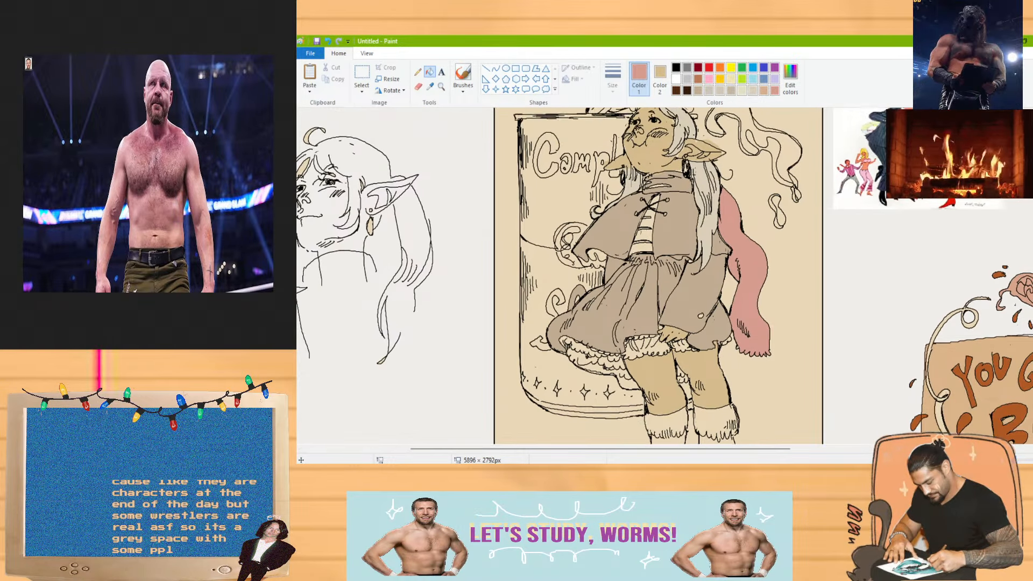
{"action": "scroll", "coordinate": [846, 122], "scroll_direction": "up", "scroll_amount": 2}
Mix a warmer, more orange salmon shade and recolour the trailing scarf with it
{"action": "left_click", "coordinate": [790, 78]}
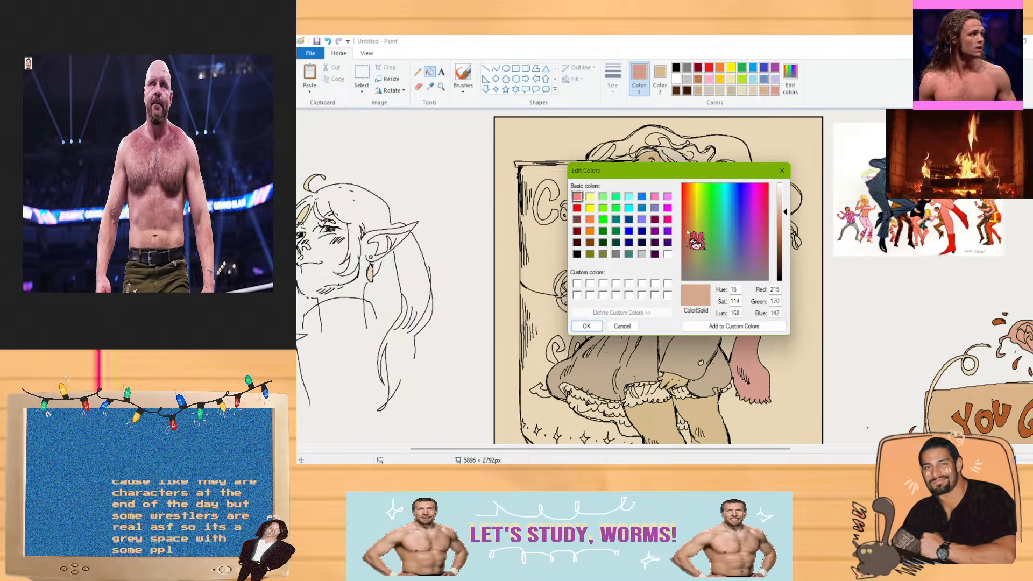
{"action": "left_click", "coordinate": [591, 326]}
{"action": "left_click", "coordinate": [790, 78]}
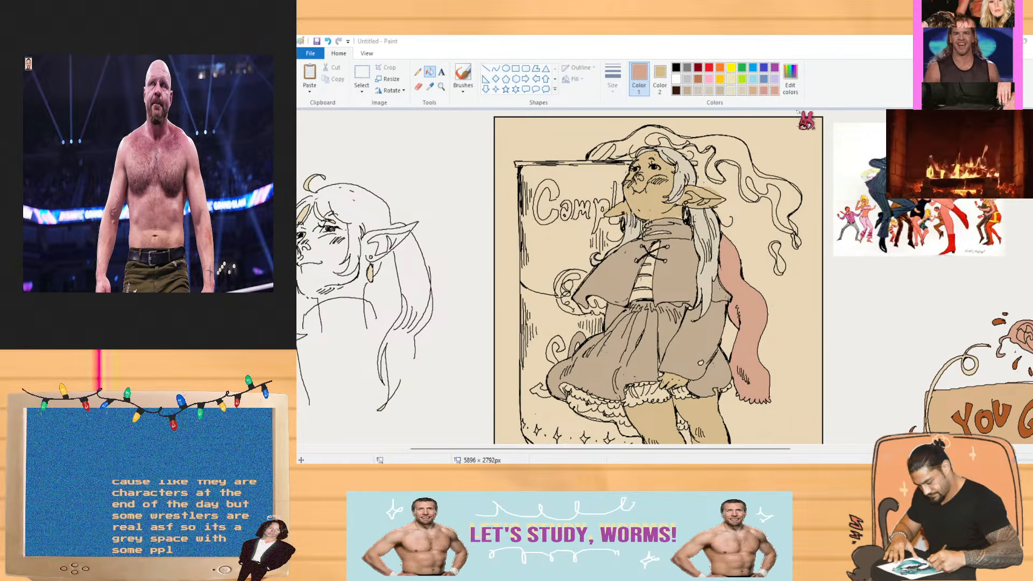
{"action": "left_click", "coordinate": [592, 326]}
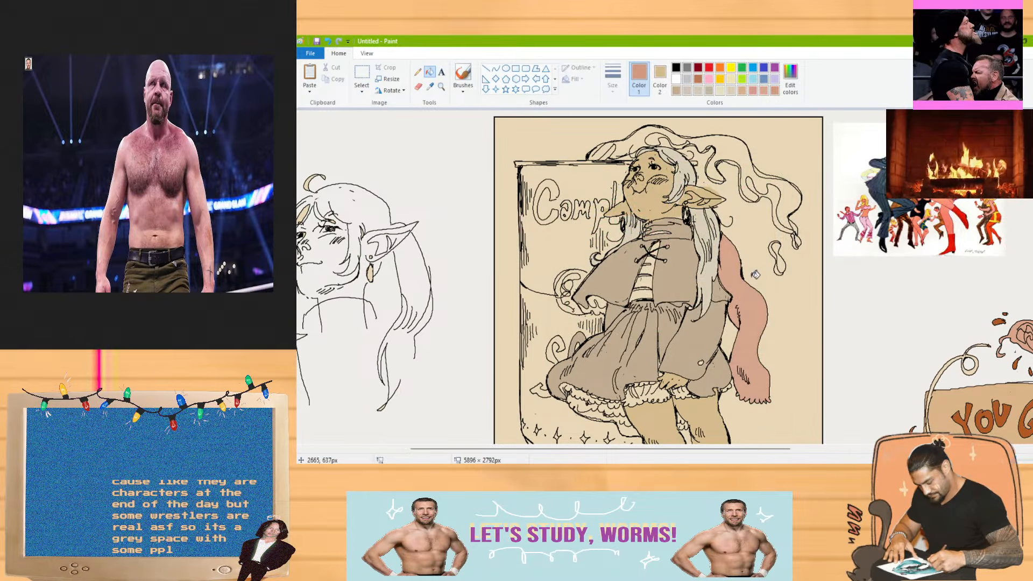
{"action": "left_click", "coordinate": [764, 291]}
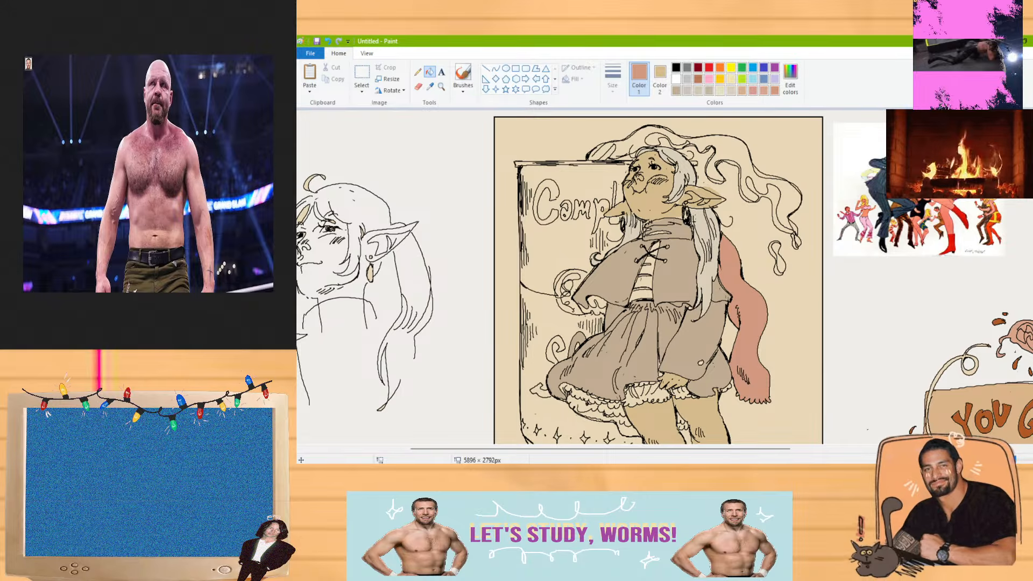
Sample the dress's taupe, mix a much paler tint of it, and fill the ruffled petticoat below the skirt
{"action": "scroll", "coordinate": [763, 291], "scroll_direction": "up", "scroll_amount": 2}
{"action": "left_click_drag", "start_coordinate": [592, 446], "coordinate": [688, 448]}
{"action": "scroll", "coordinate": [640, 277], "scroll_direction": "down", "scroll_amount": 3}
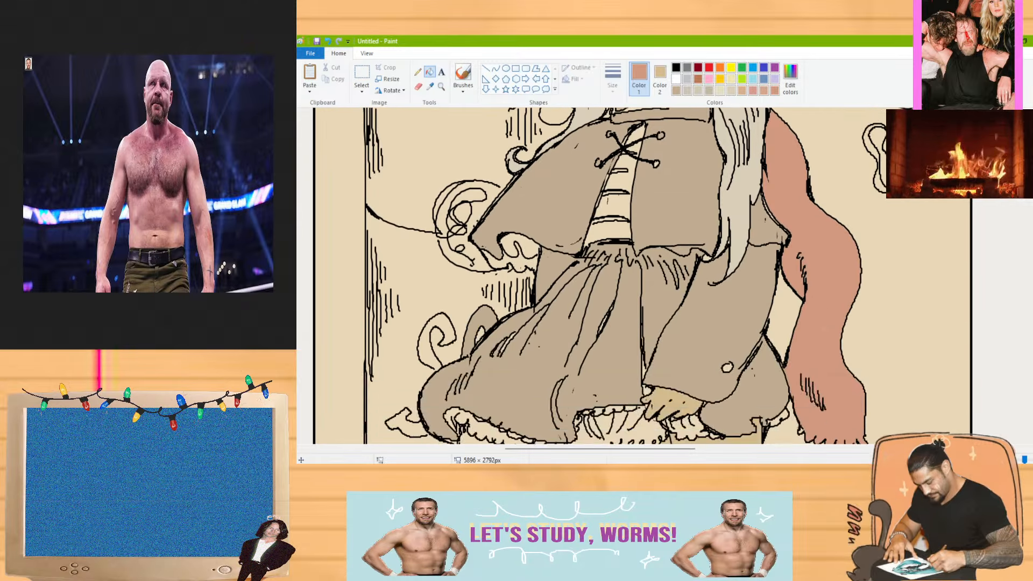
{"action": "scroll", "coordinate": [640, 277], "scroll_direction": "up", "scroll_amount": 2}
{"action": "scroll", "coordinate": [640, 277], "scroll_direction": "up", "scroll_amount": 2}
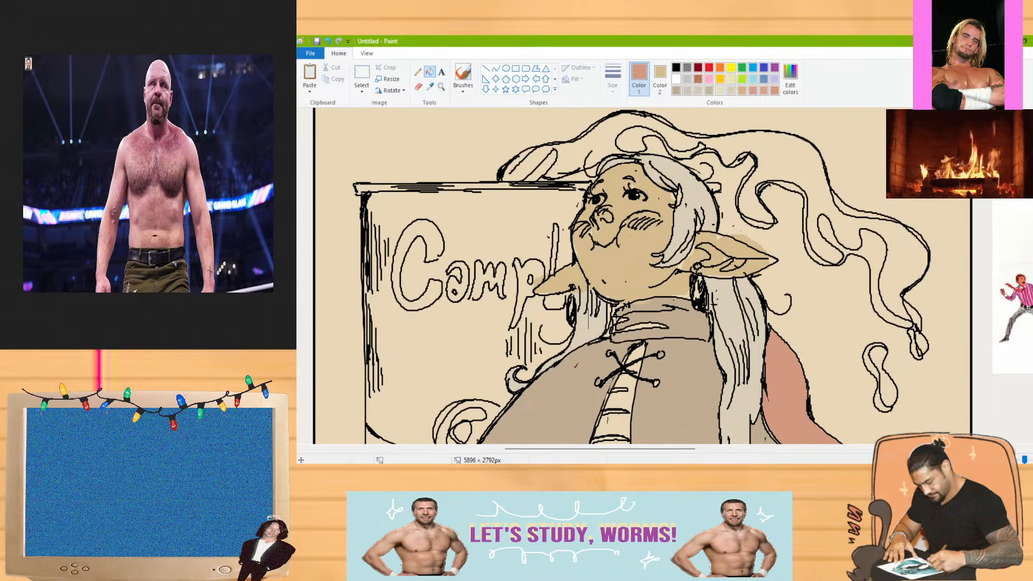
{"action": "scroll", "coordinate": [641, 277], "scroll_direction": "down", "scroll_amount": 5}
{"action": "scroll", "coordinate": [640, 277], "scroll_direction": "up", "scroll_amount": 2}
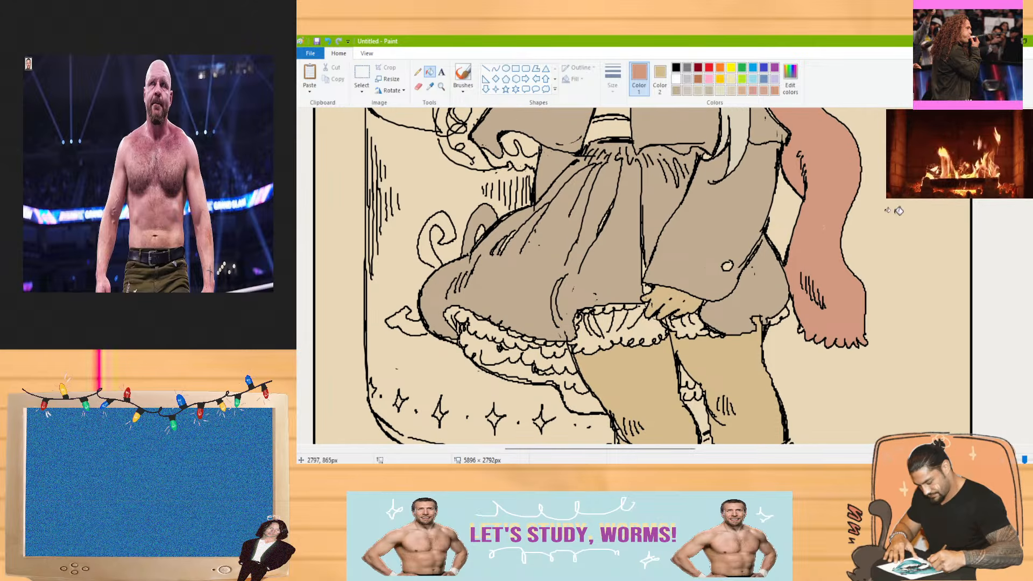
{"action": "left_click", "coordinate": [430, 87]}
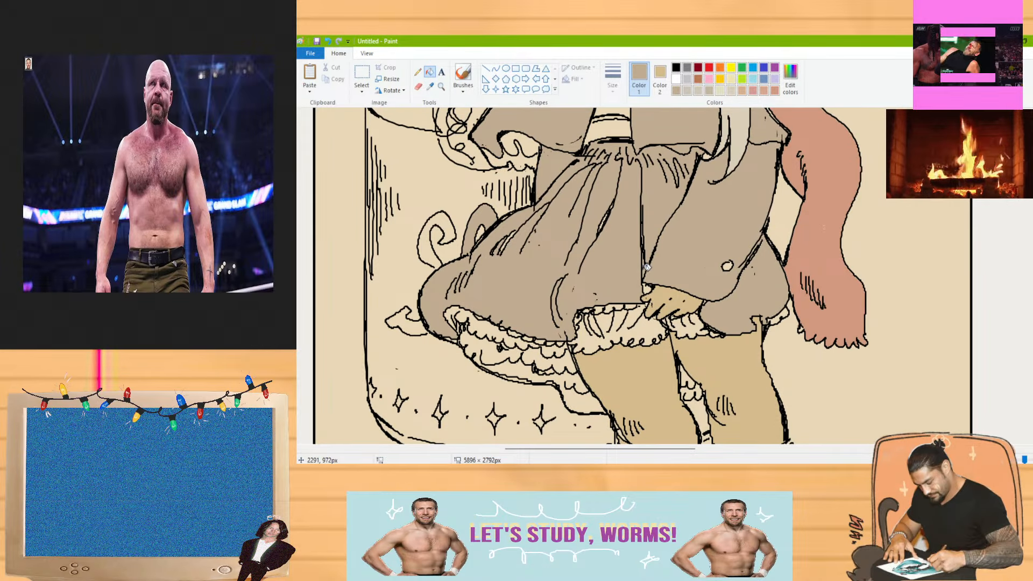
{"action": "left_click", "coordinate": [791, 81]}
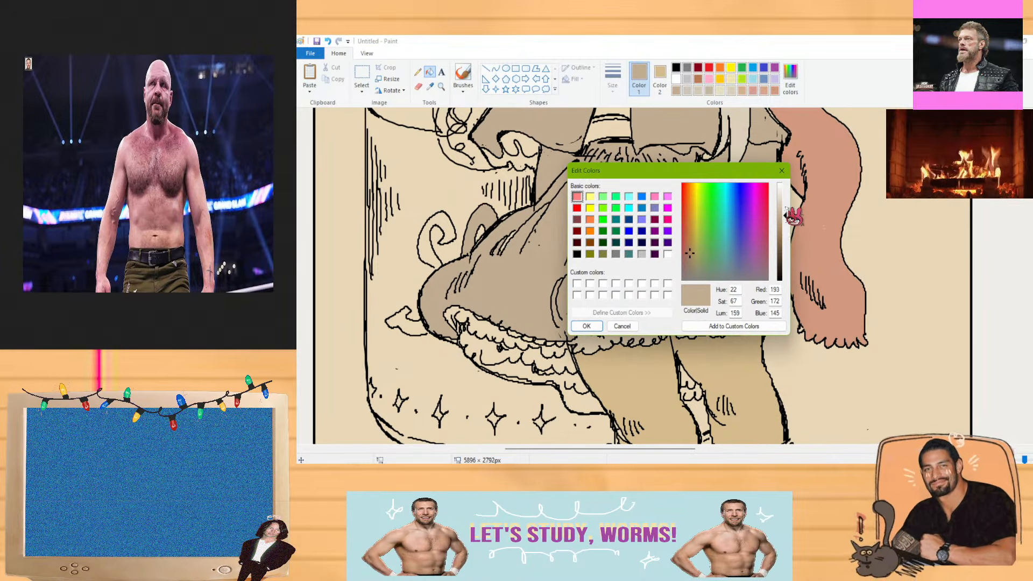
{"action": "left_click", "coordinate": [587, 326]}
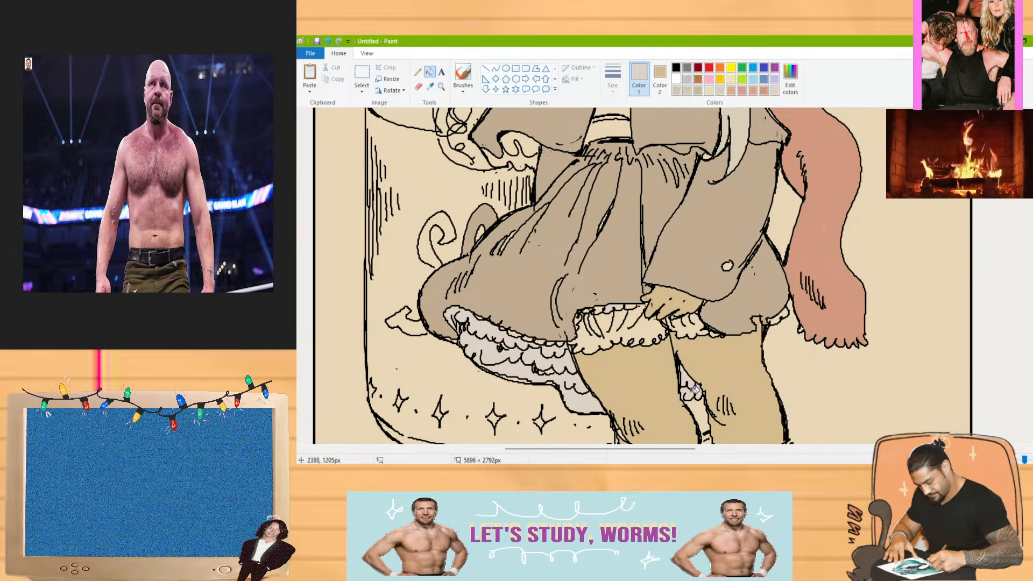
Mix a darker pinkish tan and refill the petticoat ruffles with it, including the part showing between the legs
{"action": "scroll", "coordinate": [898, 173], "scroll_direction": "down", "scroll_amount": 3}
{"action": "scroll", "coordinate": [899, 173], "scroll_direction": "up", "scroll_amount": 7}
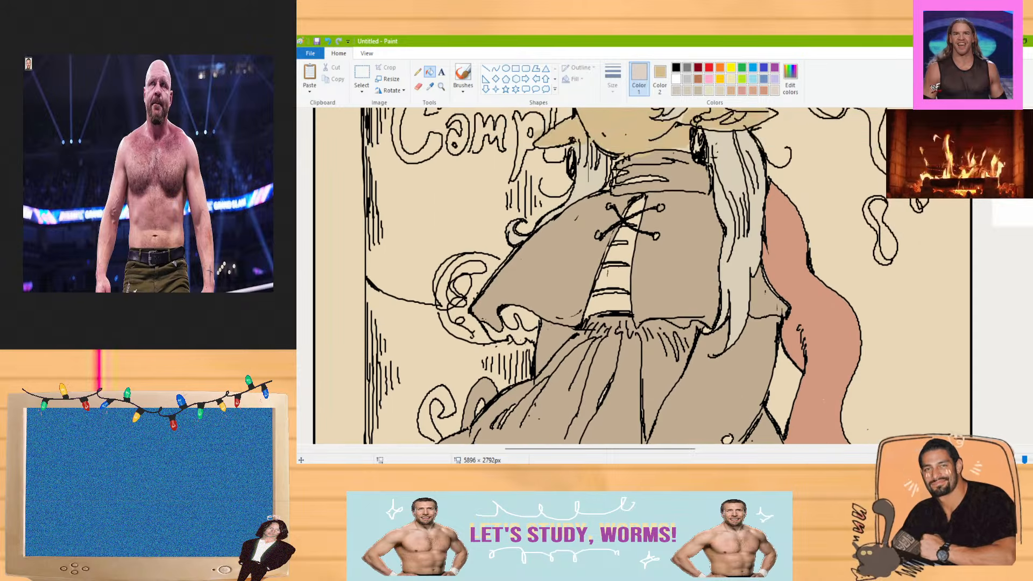
{"action": "scroll", "coordinate": [898, 183], "scroll_direction": "down", "scroll_amount": 5}
{"action": "left_click", "coordinate": [790, 78]}
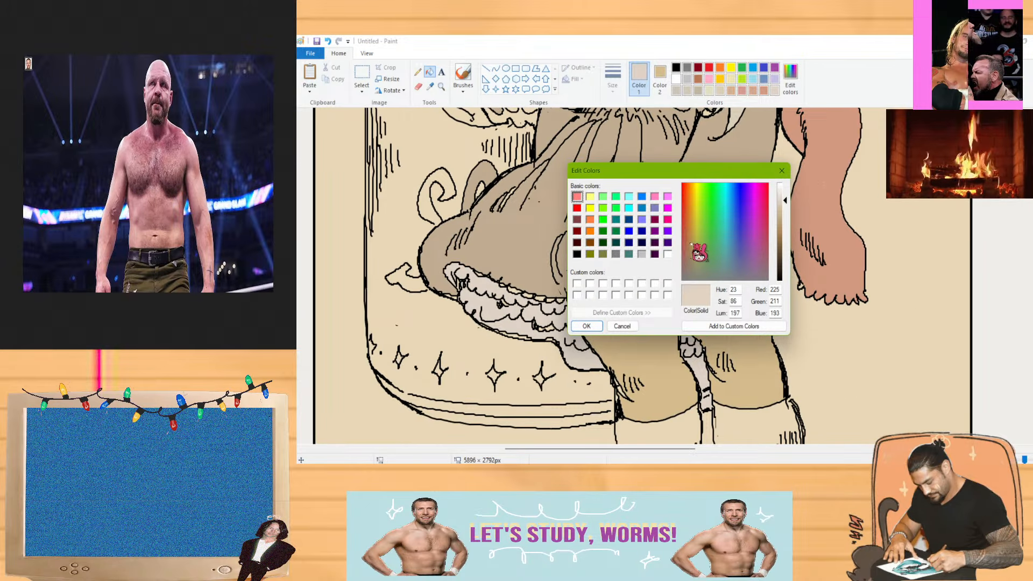
{"action": "left_click", "coordinate": [689, 241]}
{"action": "left_click", "coordinate": [587, 326]}
{"action": "left_click", "coordinate": [595, 347]}
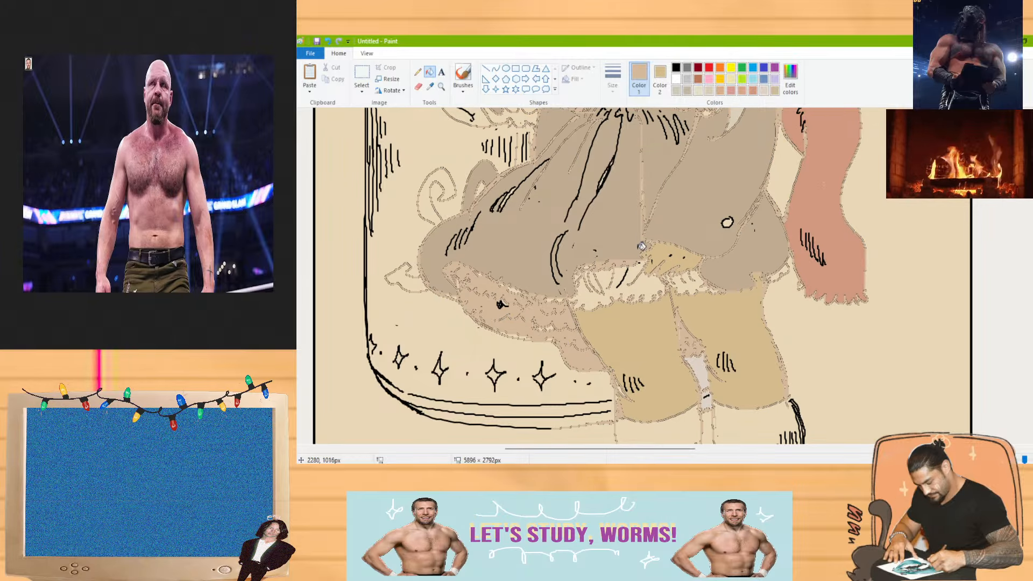
Touch up the outlines of the fur-cuffed boots with the black brush
{"action": "scroll", "coordinate": [705, 279], "scroll_direction": "down", "scroll_amount": 5}
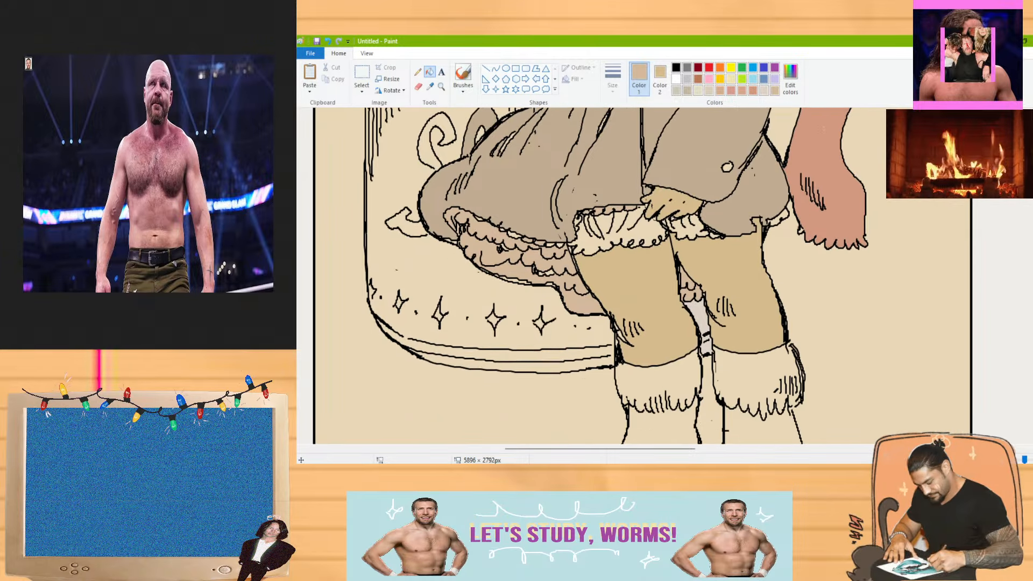
{"action": "scroll", "coordinate": [875, 267], "scroll_direction": "up", "scroll_amount": 1}
{"action": "left_click", "coordinate": [463, 76]}
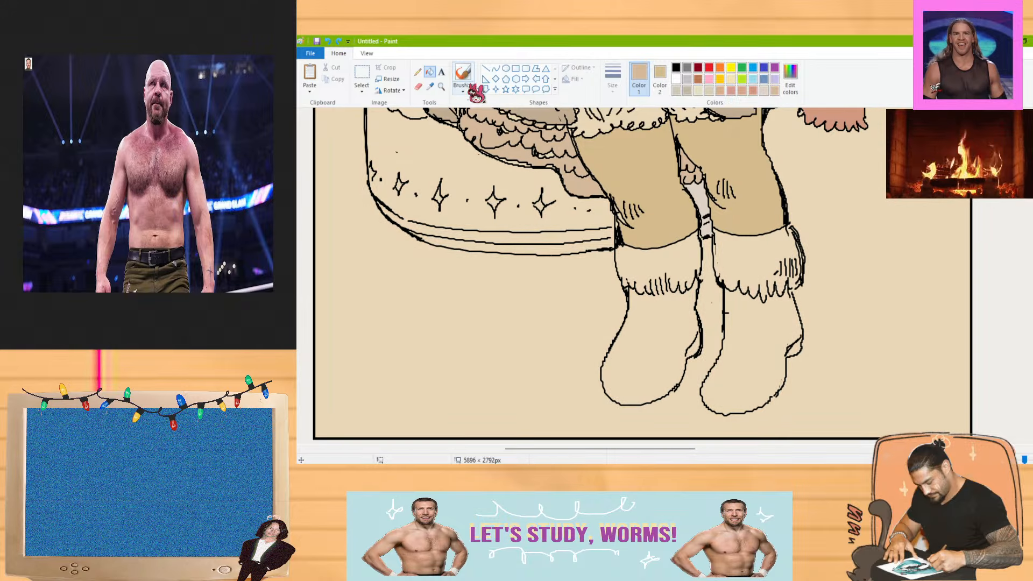
{"action": "left_click", "coordinate": [676, 67]}
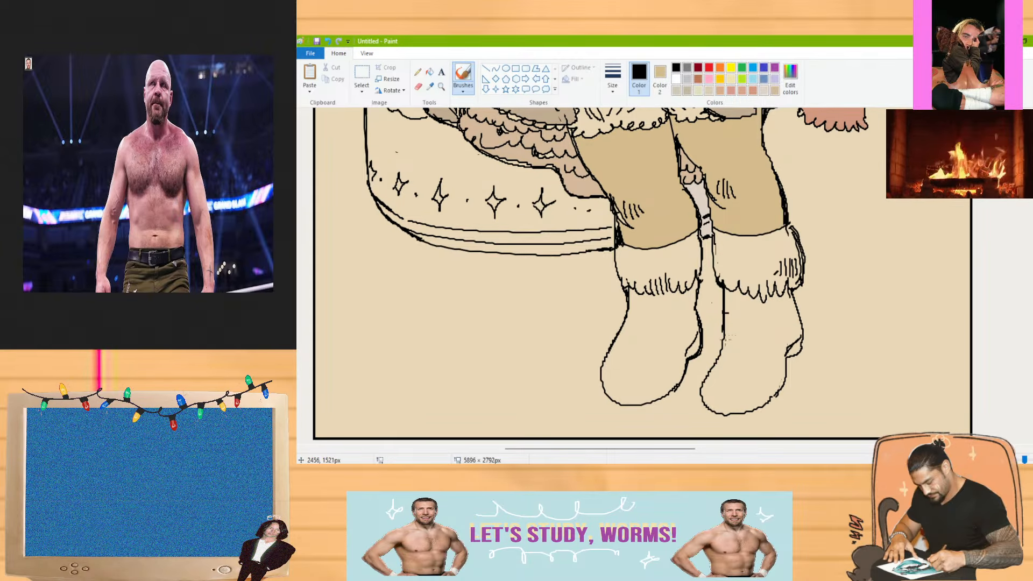
{"action": "scroll", "coordinate": [600, 274], "scroll_direction": "up", "scroll_amount": 10}
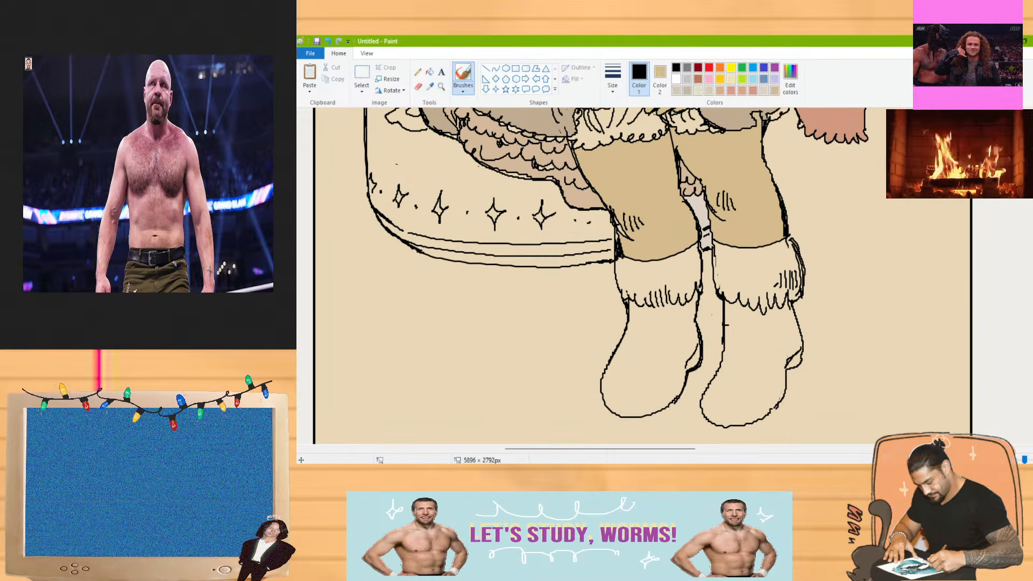
{"action": "scroll", "coordinate": [600, 274], "scroll_direction": "down", "scroll_amount": 10}
{"action": "scroll", "coordinate": [600, 275], "scroll_direction": "up", "scroll_amount": 1}
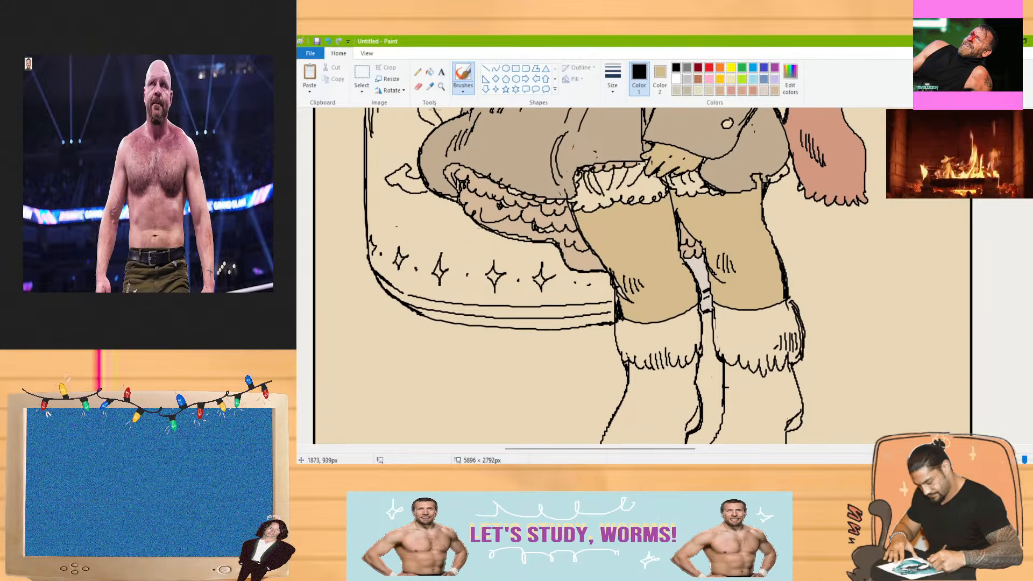
Sample the dress's taupe, try filling the left boot below its fur cuff, and undo the fill
{"action": "left_click", "coordinate": [430, 86]}
{"action": "left_click", "coordinate": [655, 306]}
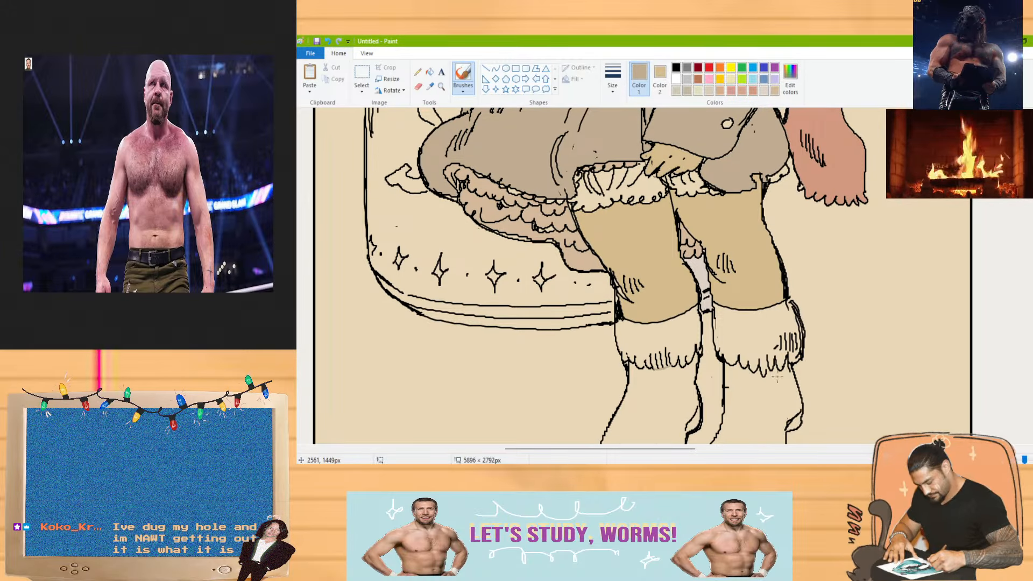
{"action": "left_click", "coordinate": [429, 72]}
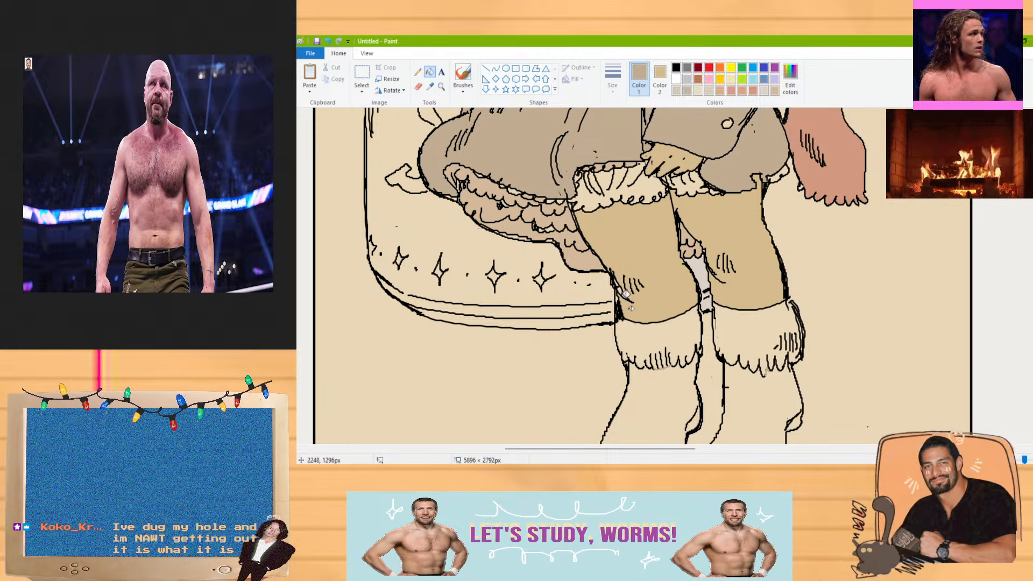
{"action": "left_click", "coordinate": [654, 385]}
{"action": "left_click", "coordinate": [834, 362]}
{"action": "key", "text": "ctrl+z"}
{"action": "key", "text": "ctrl+z"}
Close the gap in the left boot's outline with the taupe brush and fill the boot with taupe
{"action": "left_click", "coordinate": [463, 75]}
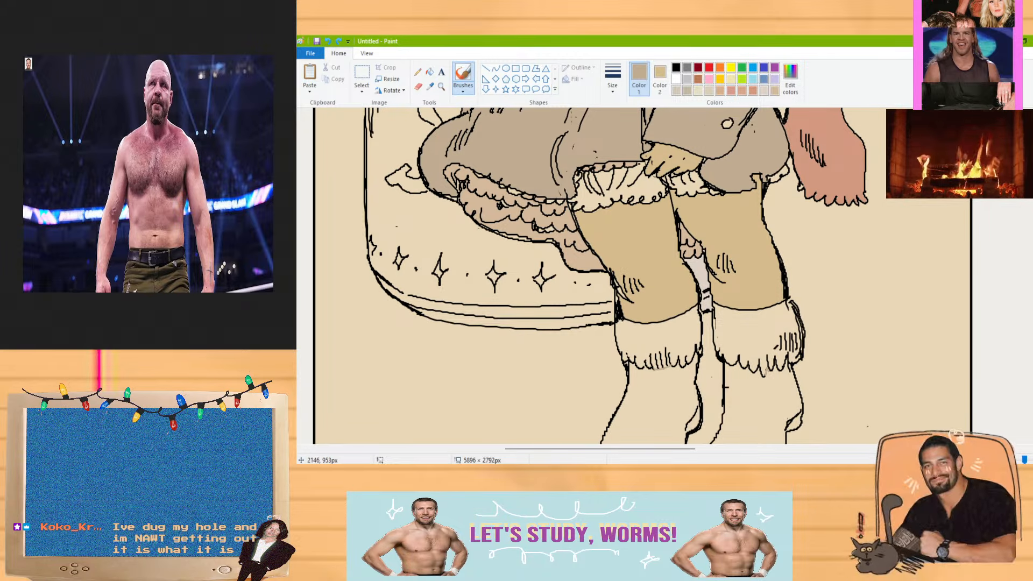
{"action": "left_click", "coordinate": [430, 71]}
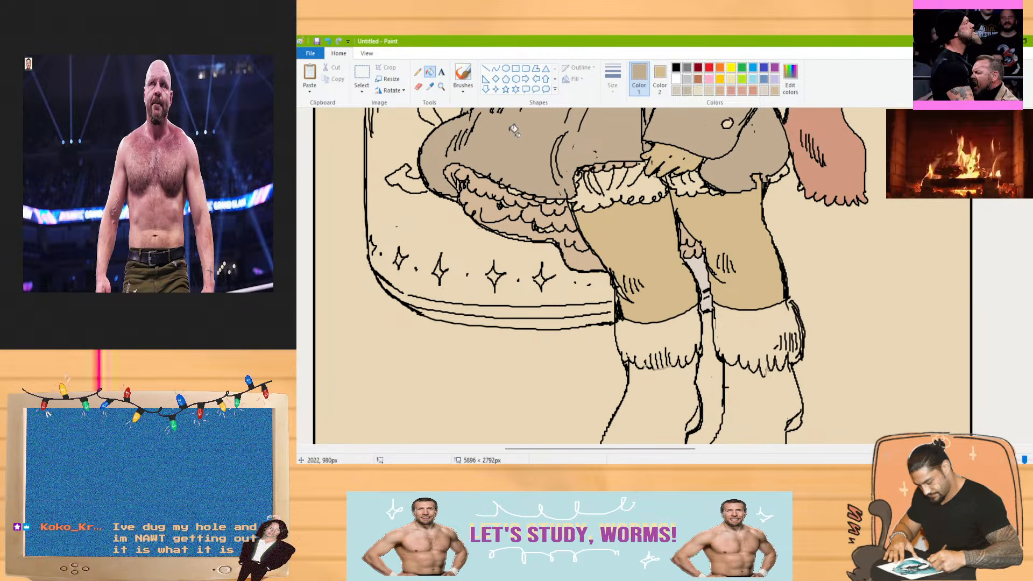
{"action": "left_click", "coordinate": [653, 385]}
{"action": "left_click", "coordinate": [484, 110]}
{"action": "key", "text": "ctrl+z"}
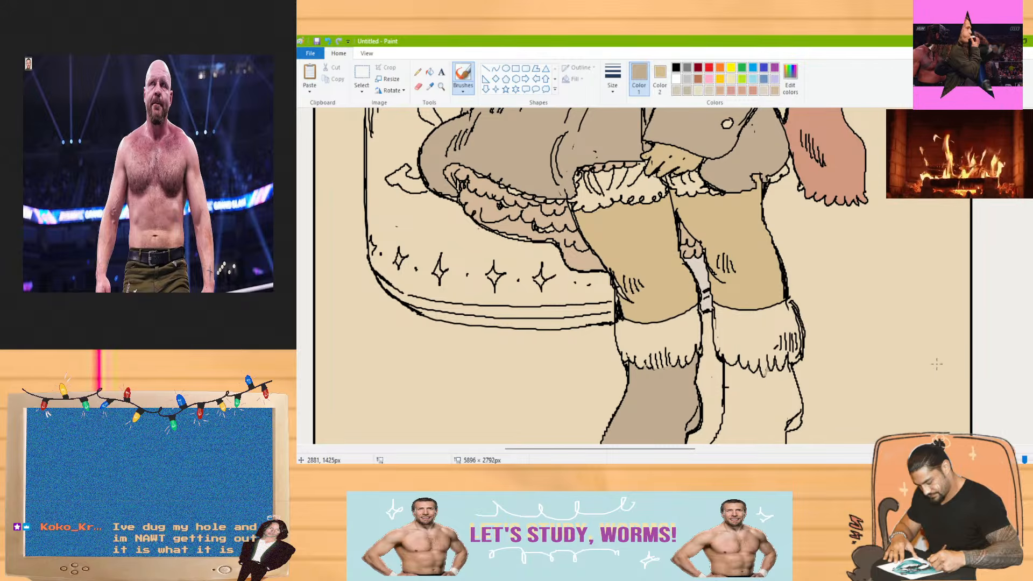
Try filling the right boot with the same taupe, and undo the fill
{"action": "left_click", "coordinate": [430, 72]}
{"action": "left_click", "coordinate": [760, 410]}
{"action": "key", "text": "ctrl+z"}
Close the gaps in the right boot's outline with the taupe brush and fill the boot with taupe
{"action": "scroll", "coordinate": [1025, 300], "scroll_direction": "down", "scroll_amount": 2}
{"action": "scroll", "coordinate": [640, 269], "scroll_direction": "down", "scroll_amount": 3}
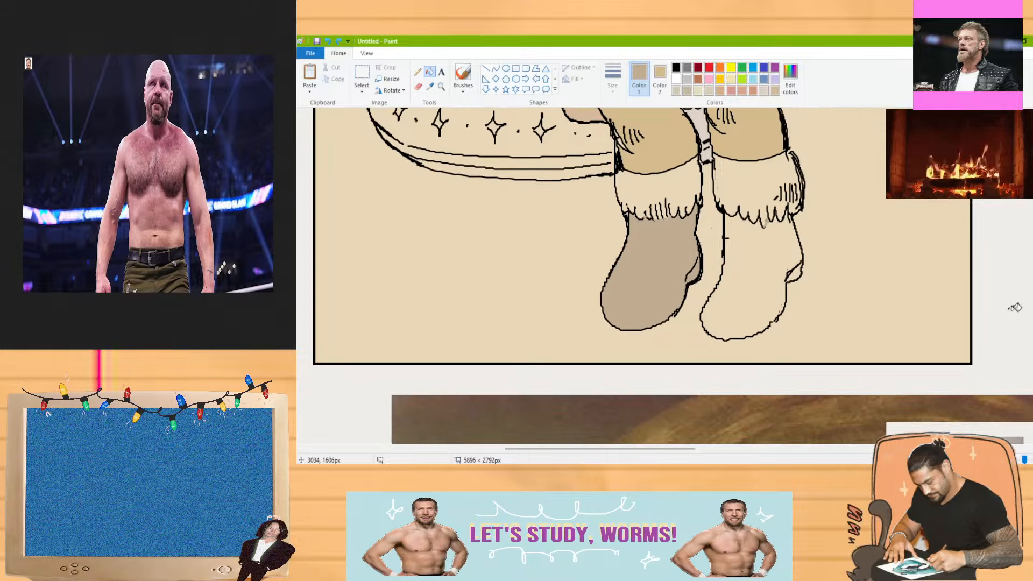
{"action": "left_click", "coordinate": [462, 75]}
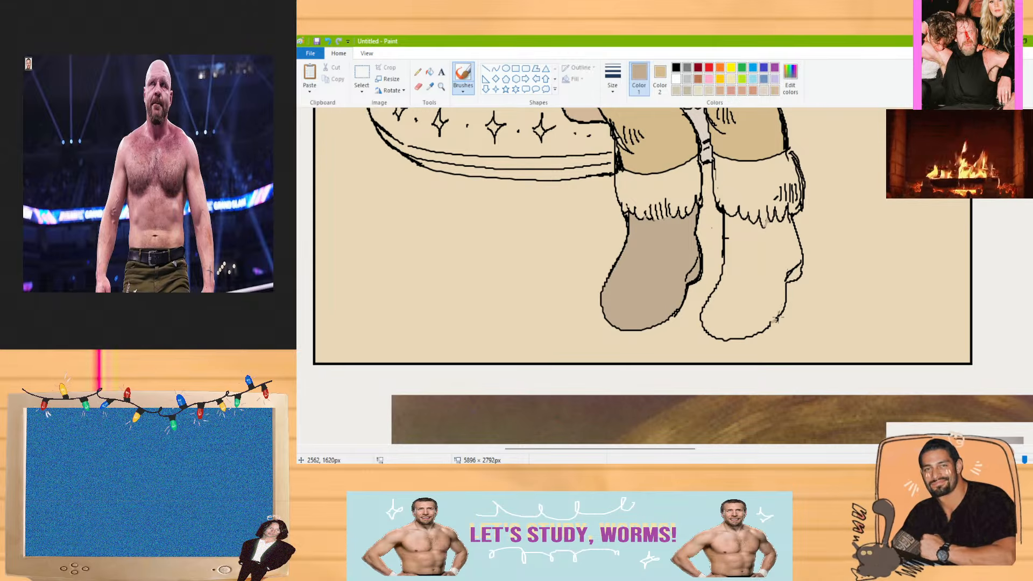
{"action": "left_click", "coordinate": [430, 72]}
{"action": "left_click", "coordinate": [742, 269]}
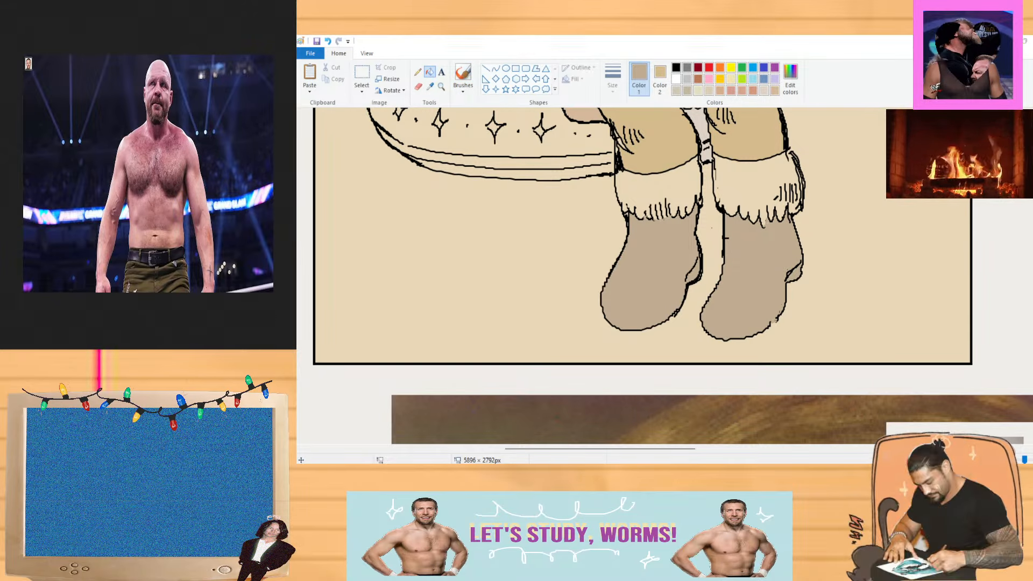
Sample the face's skin colour and mix a muted rosy tone with hue 8, saturation 119 and luminosity 155
{"action": "scroll", "coordinate": [712, 227], "scroll_direction": "up", "scroll_amount": 10}
{"action": "scroll", "coordinate": [641, 274], "scroll_direction": "up", "scroll_amount": 5}
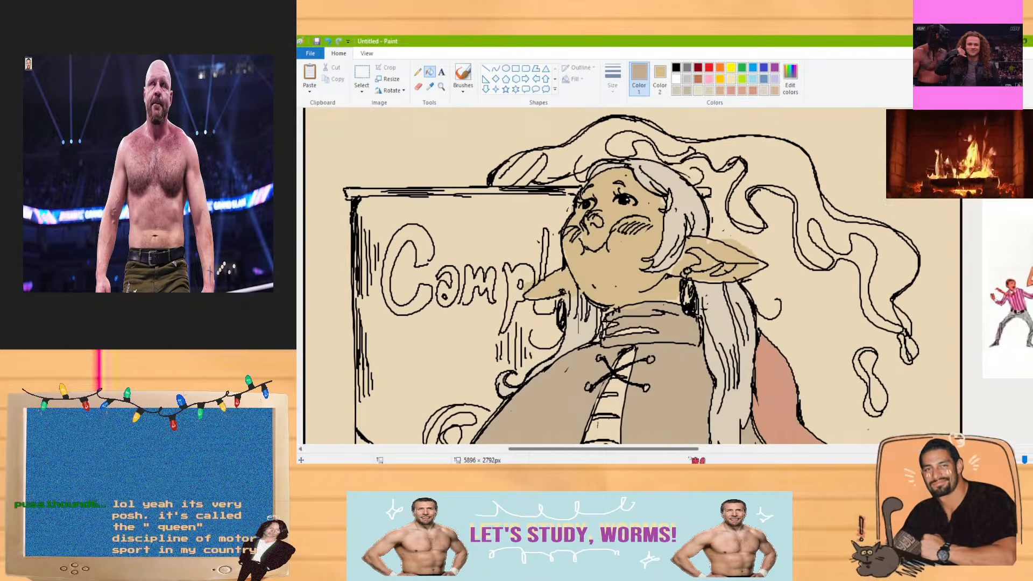
{"action": "scroll", "coordinate": [592, 275], "scroll_direction": "right", "scroll_amount": 3}
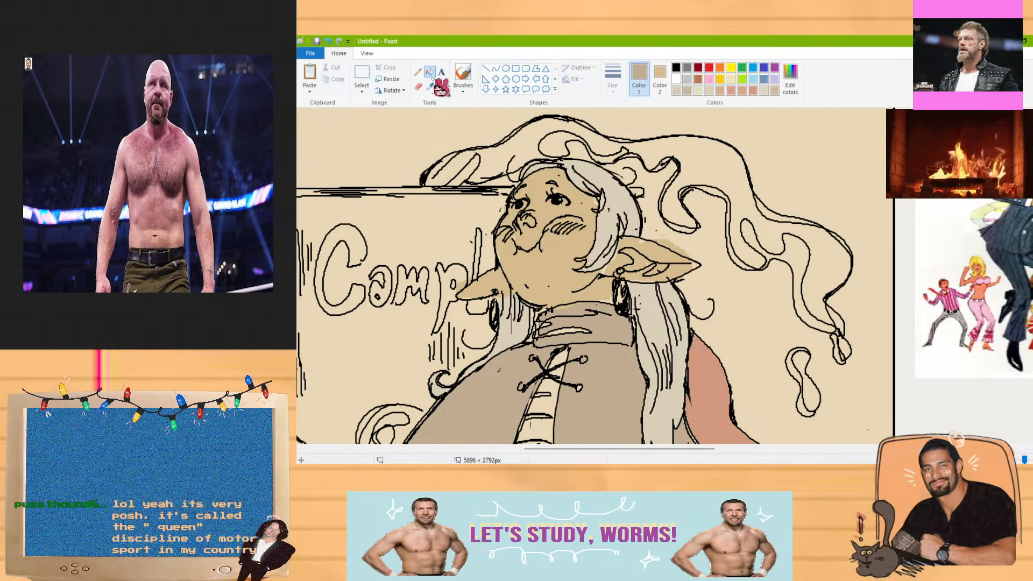
{"action": "left_click", "coordinate": [430, 87]}
{"action": "left_click", "coordinate": [576, 254]}
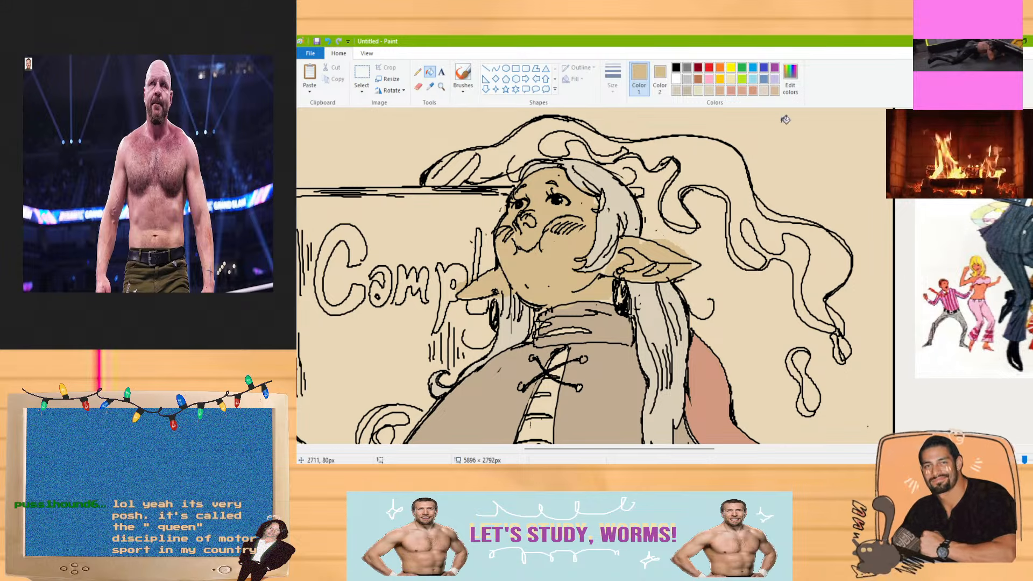
{"action": "left_click", "coordinate": [790, 80]}
{"action": "left_click", "coordinate": [688, 234]}
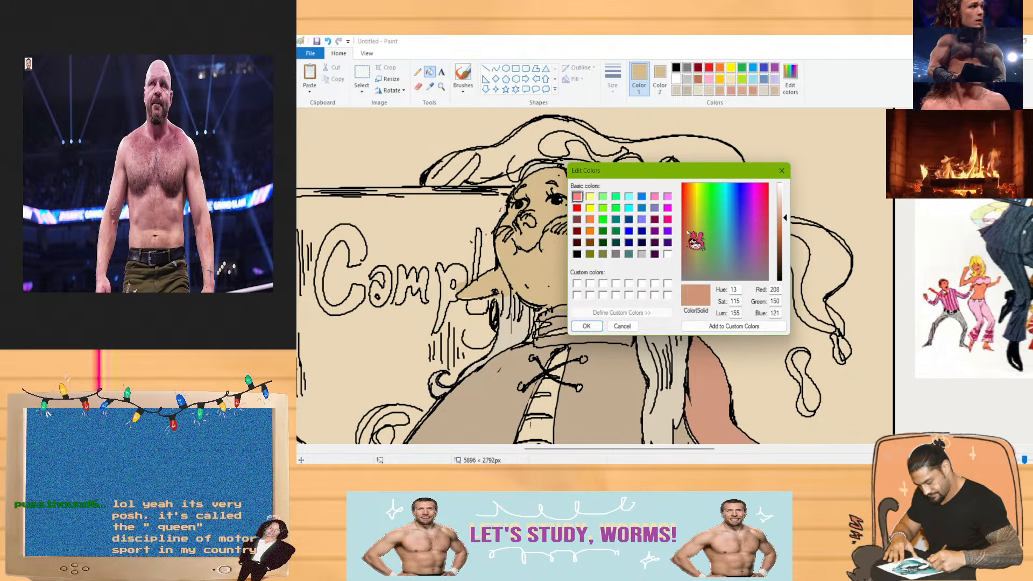
{"action": "left_click_drag", "start_coordinate": [689, 232], "coordinate": [689, 237]}
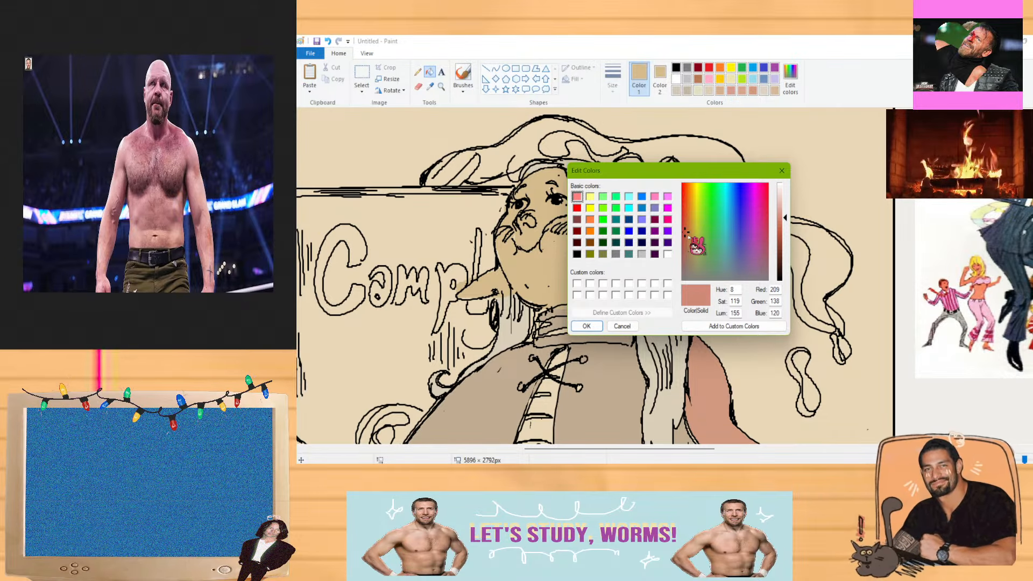
{"action": "left_click", "coordinate": [587, 326]}
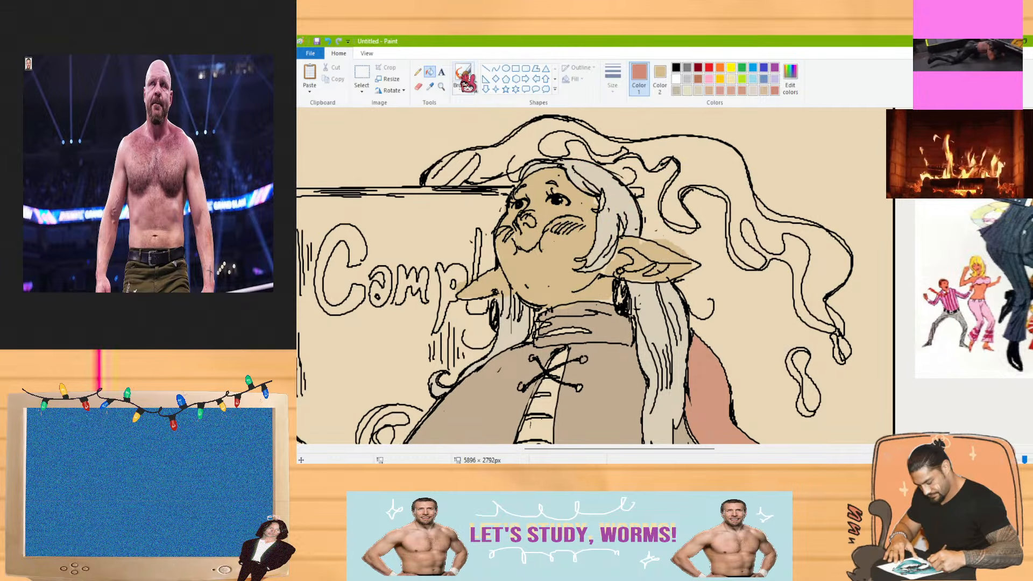
Choose the airbrush at its largest size and try spraying a rosy blush on the elf's larger cheek
{"action": "left_click", "coordinate": [462, 81]}
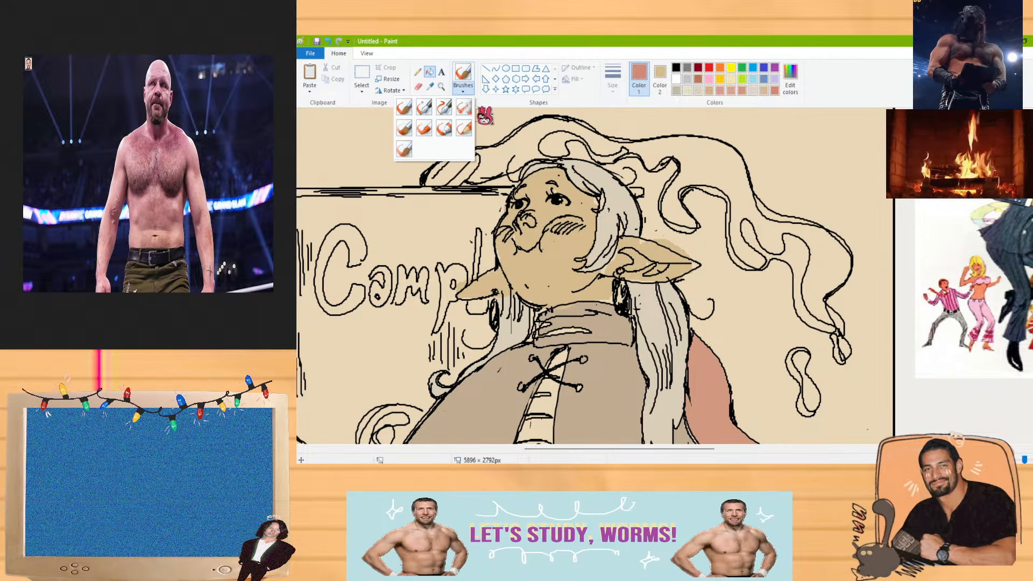
{"action": "left_click", "coordinate": [465, 108]}
{"action": "key", "text": "ctrl+z"}
{"action": "left_click", "coordinate": [613, 79]}
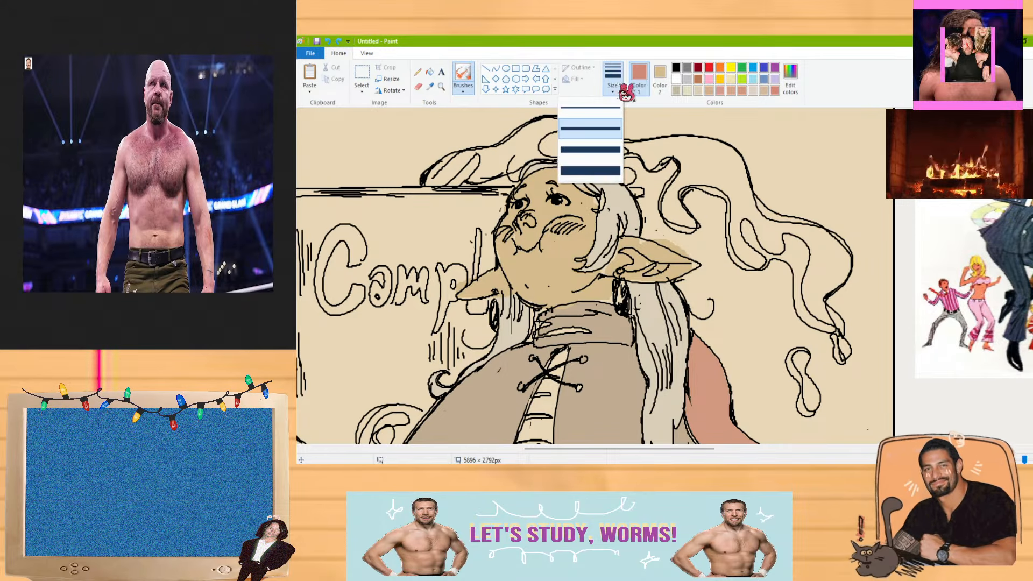
{"action": "left_click", "coordinate": [591, 169]}
{"action": "left_click_drag", "start_coordinate": [577, 220], "coordinate": [570, 227]}
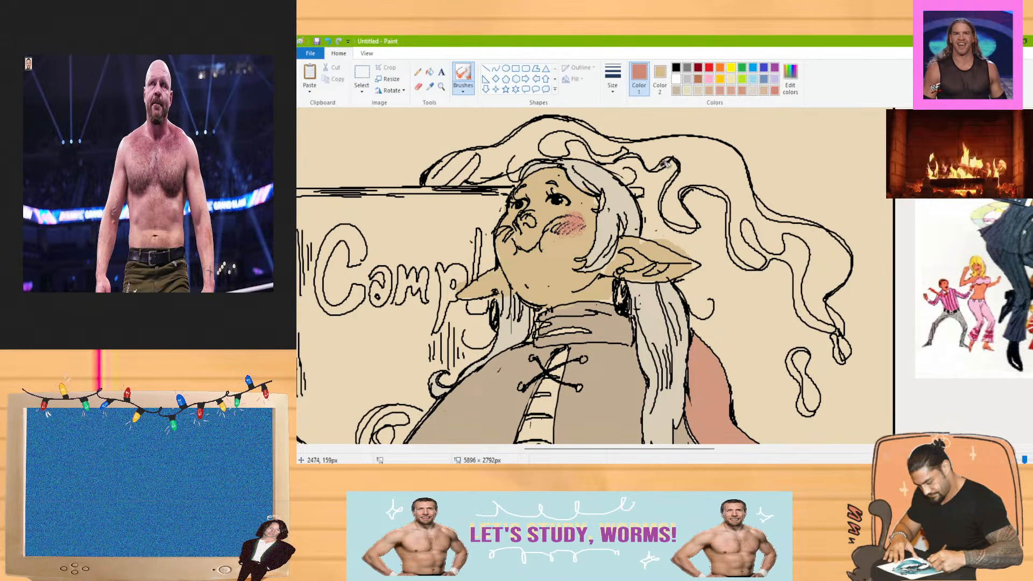
Try a redder blush on both cheeks with hue 4, saturation 112 and luminosity 141
{"action": "left_click", "coordinate": [794, 84]}
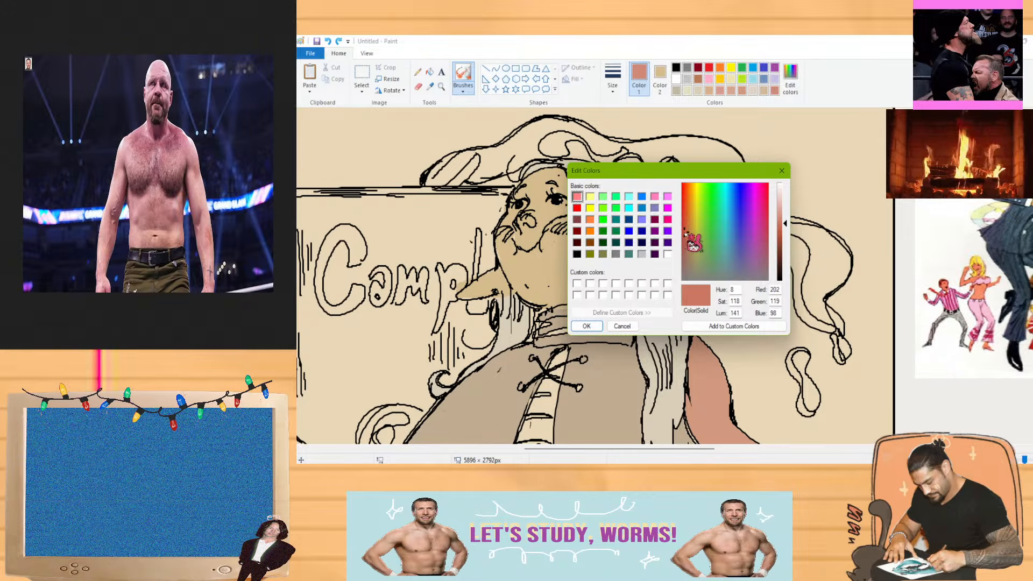
{"action": "left_click", "coordinate": [586, 326]}
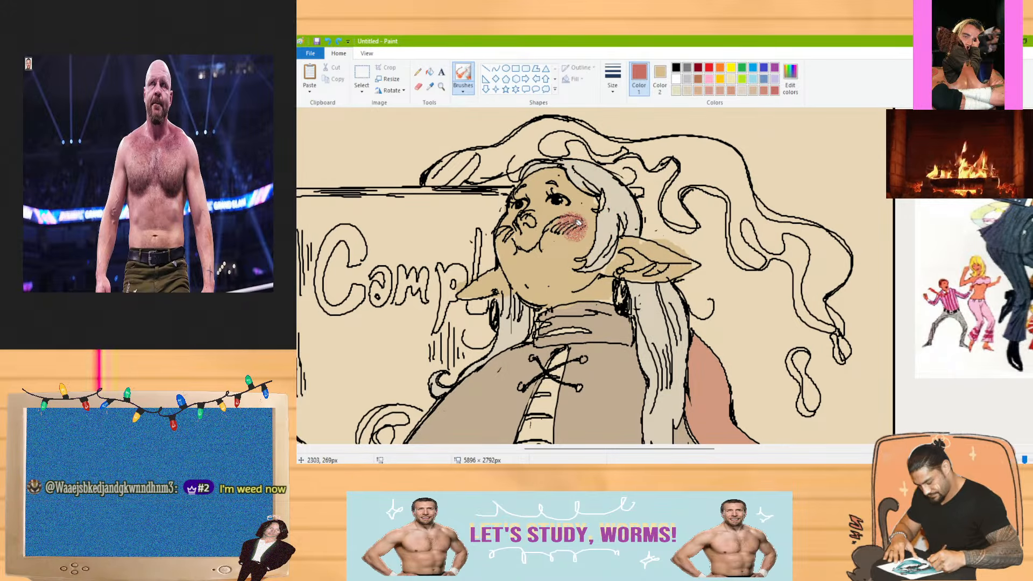
{"action": "left_click_drag", "start_coordinate": [579, 223], "coordinate": [572, 232]}
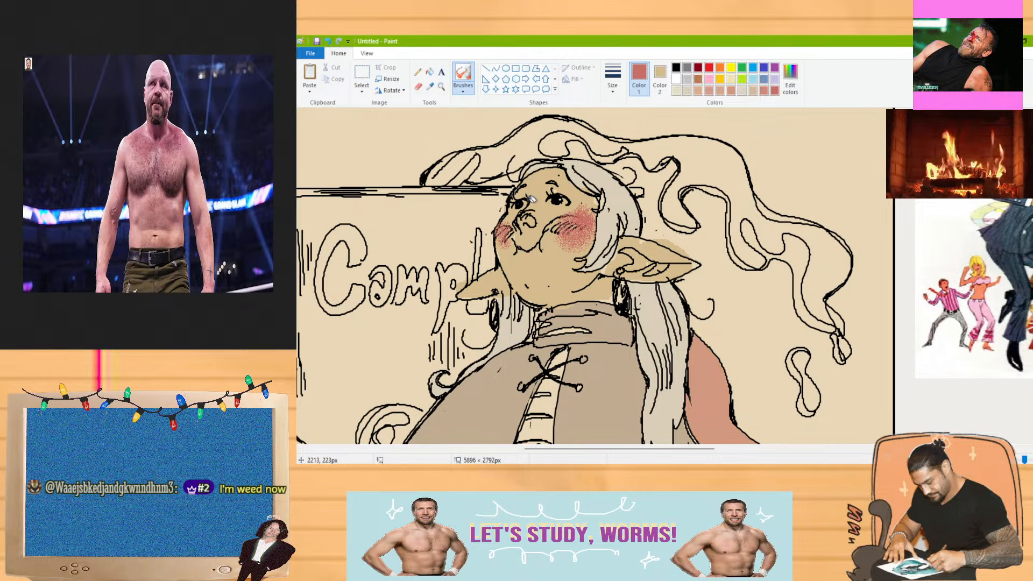
Mix a more orange rose tone and airbrush soft blush over both cheeks and the nose
{"action": "left_click", "coordinate": [790, 81]}
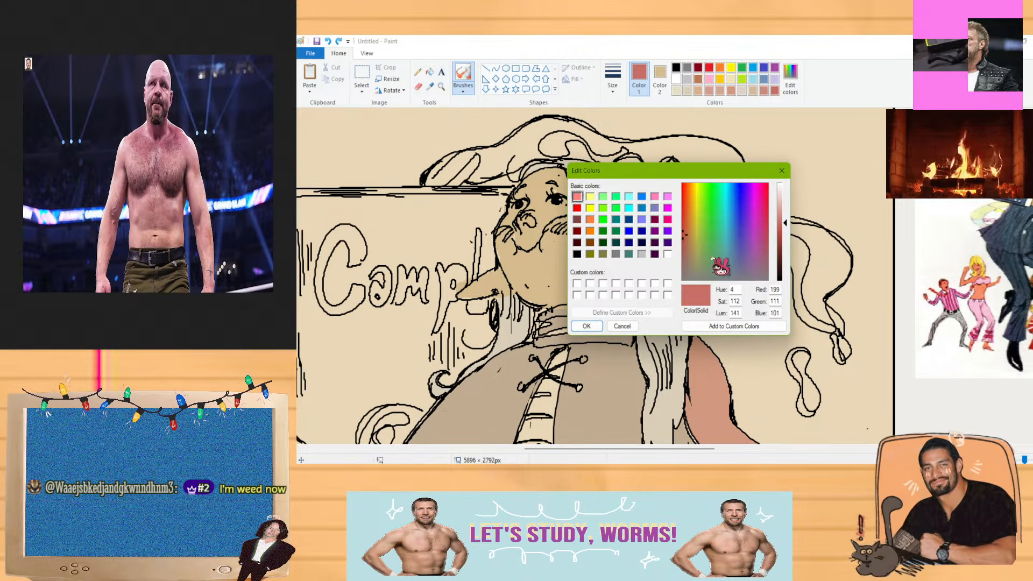
{"action": "left_click_drag", "start_coordinate": [578, 230], "coordinate": [573, 218]}
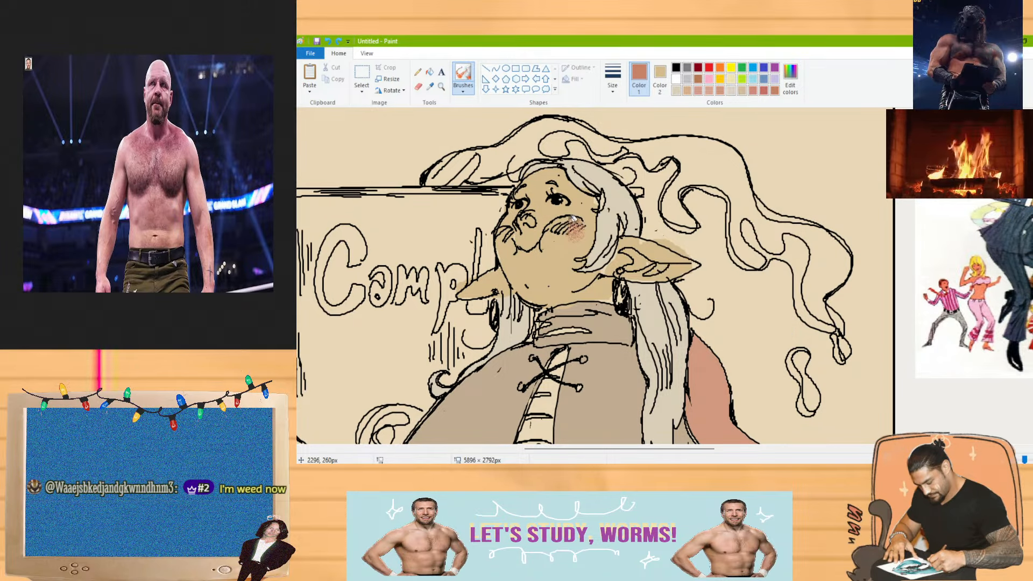
{"action": "mouse_move", "coordinate": [713, 450]}
{"action": "left_mouse_down"}
{"action": "mouse_move", "coordinate": [534, 461]}
{"action": "mouse_move", "coordinate": [706, 457]}
{"action": "left_mouse_up"}
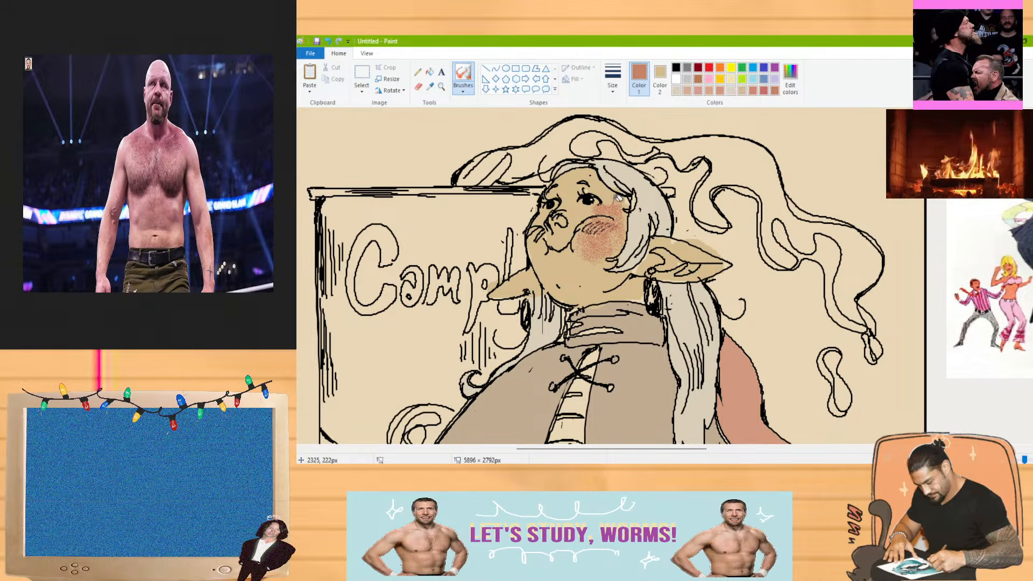
{"action": "left_click_drag", "start_coordinate": [537, 233], "coordinate": [536, 241]}
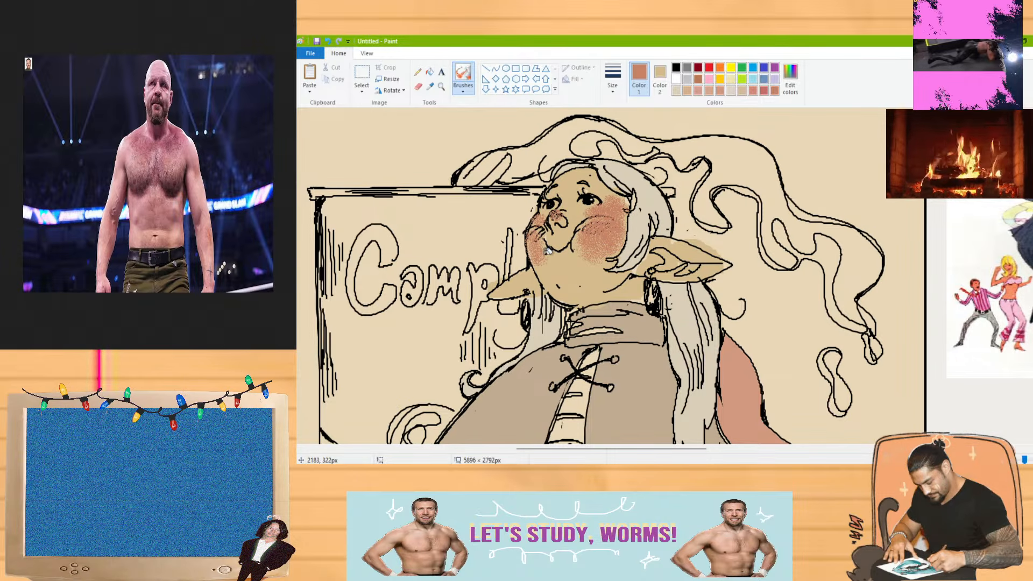
Sample the face's skin colour, mix a warmer orange tan from it and soften the blush on the cheeks
{"action": "left_click", "coordinate": [430, 86]}
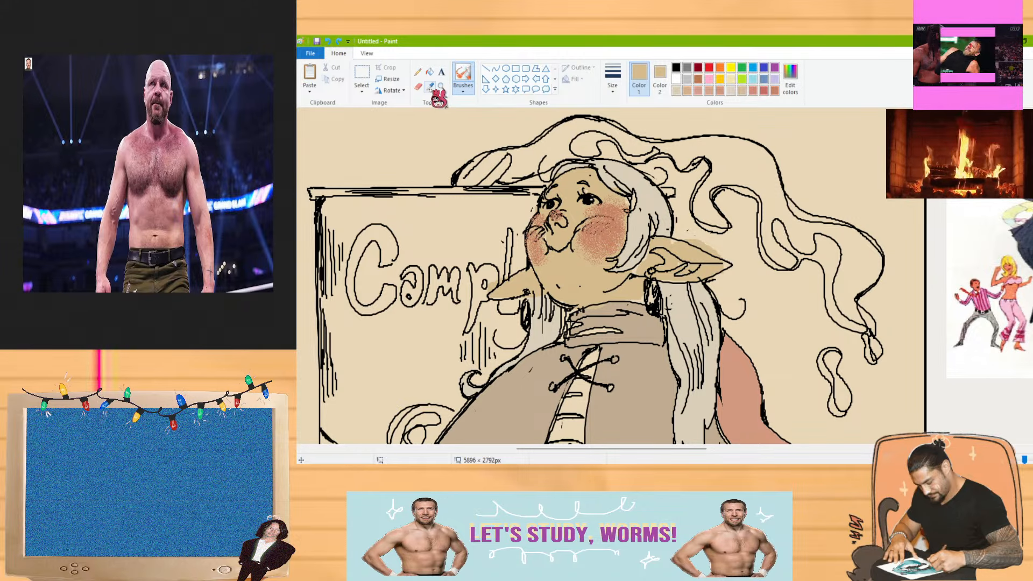
{"action": "left_click", "coordinate": [774, 91]}
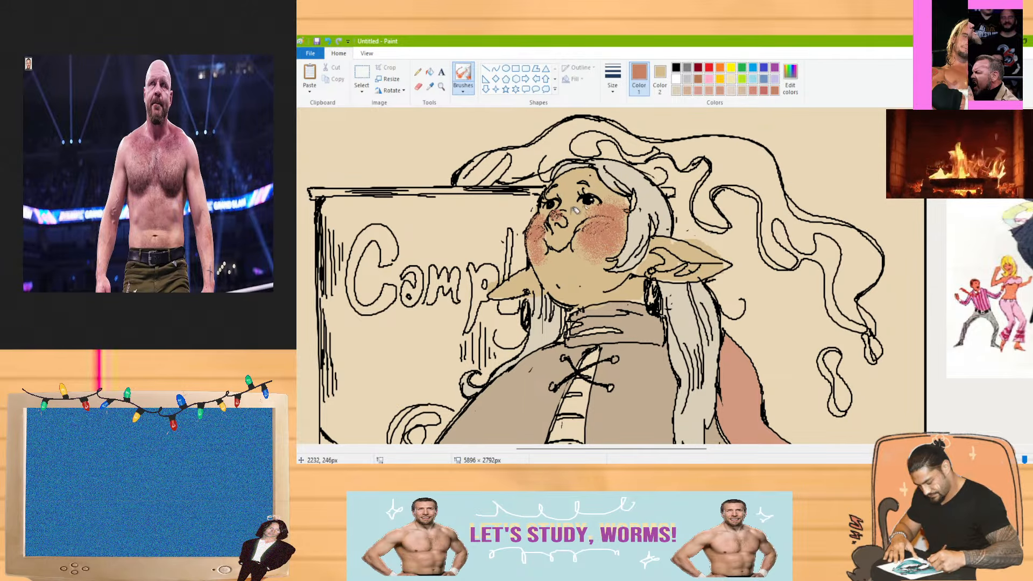
{"action": "mouse_move", "coordinate": [700, 449]}
{"action": "left_mouse_down"}
{"action": "mouse_move", "coordinate": [563, 449]}
{"action": "mouse_move", "coordinate": [685, 450]}
{"action": "left_mouse_up"}
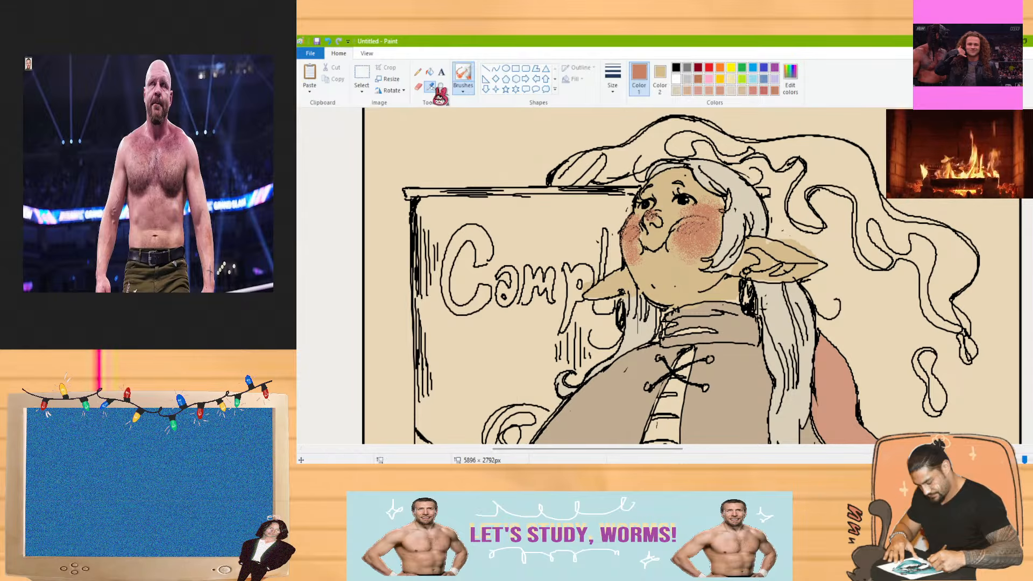
{"action": "left_click", "coordinate": [790, 80]}
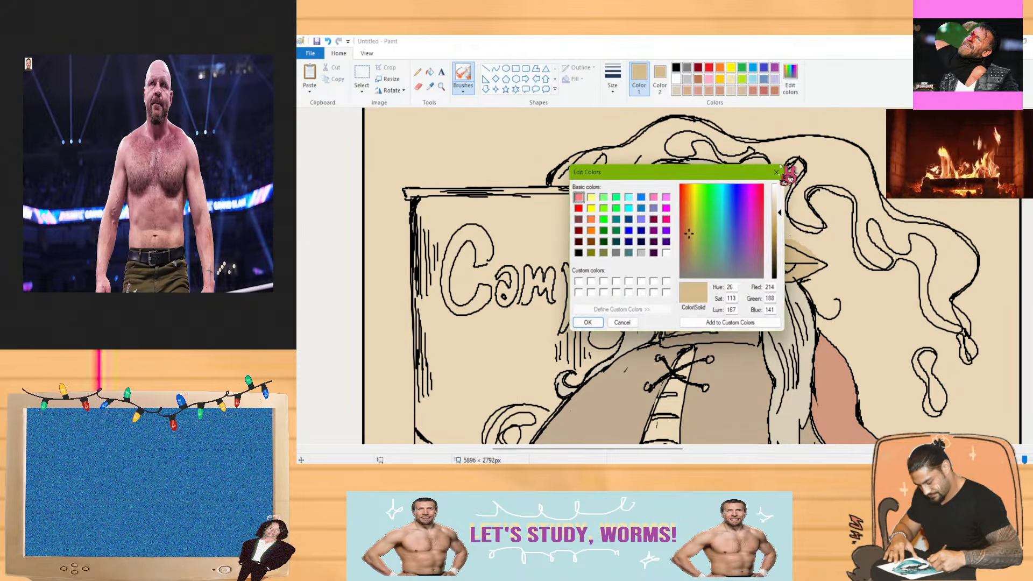
{"action": "left_click", "coordinate": [586, 326]}
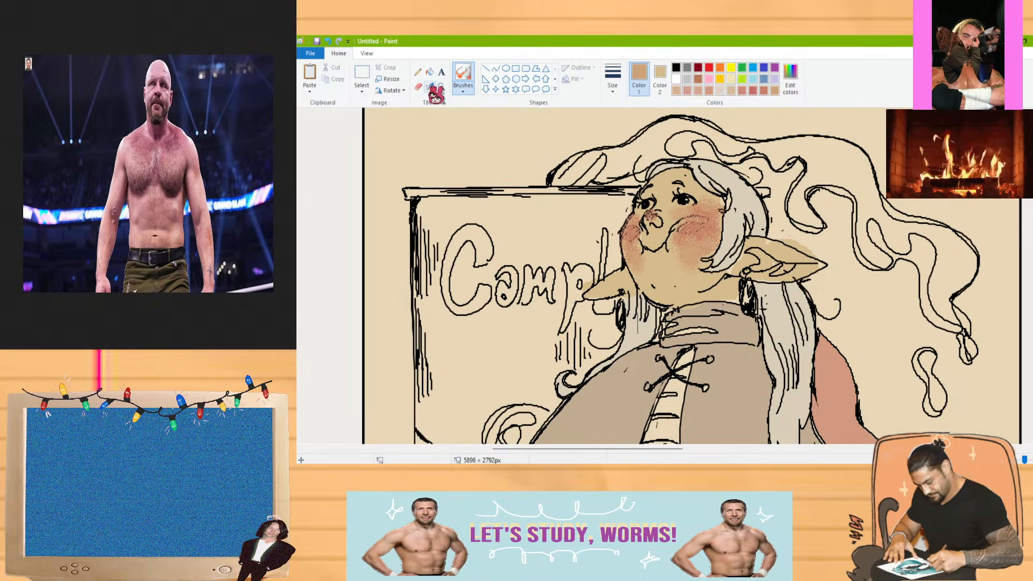
Switch from the airbrush to a drawing brush and mix a dark red-brown with hue 1, saturation 102 and luminosity 38
{"action": "left_click", "coordinate": [464, 89]}
{"action": "left_click", "coordinate": [452, 124]}
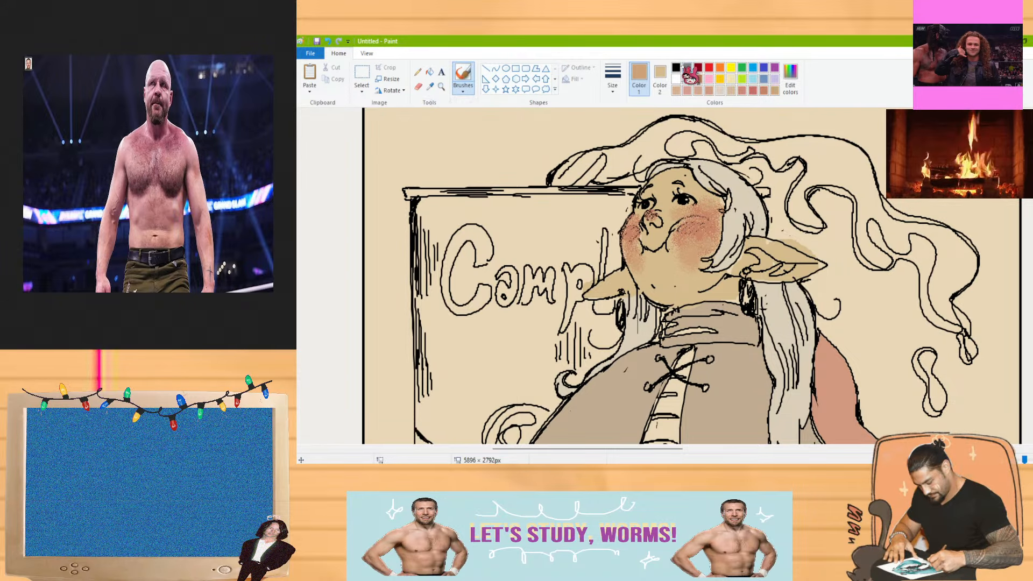
{"action": "left_click", "coordinate": [790, 81]}
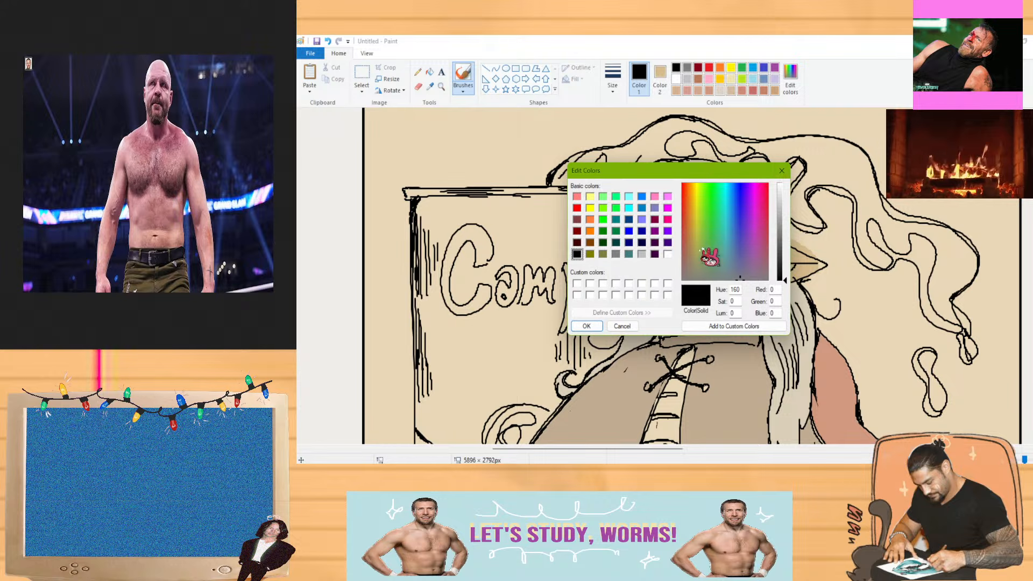
{"action": "left_click", "coordinate": [684, 242]}
{"action": "left_click", "coordinate": [783, 264]}
{"action": "left_click", "coordinate": [588, 325]}
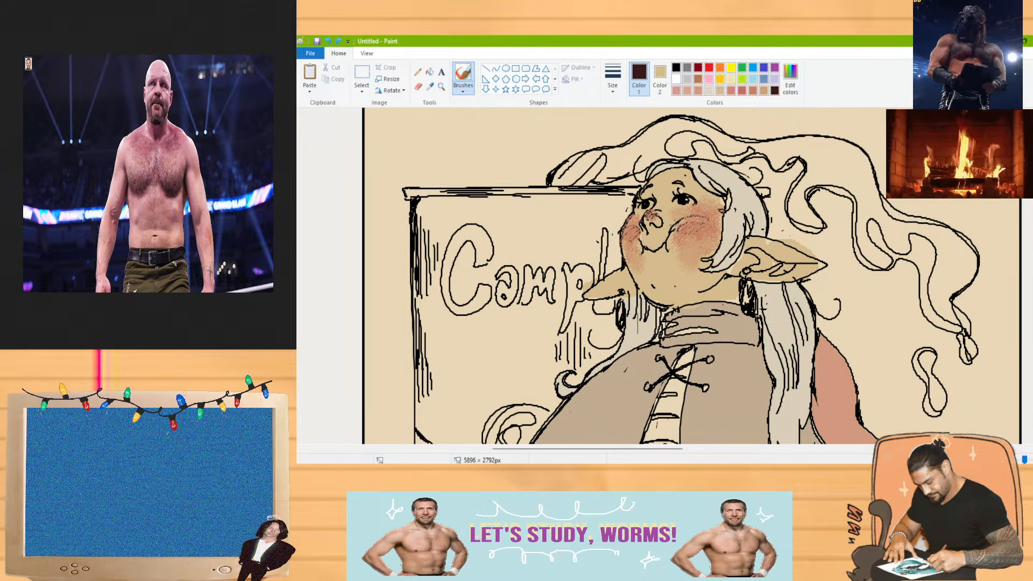
Lighten the dark red-brown to a medium reddish brown and retrace the blush hatching lines on both cheeks
{"action": "left_click", "coordinate": [790, 80]}
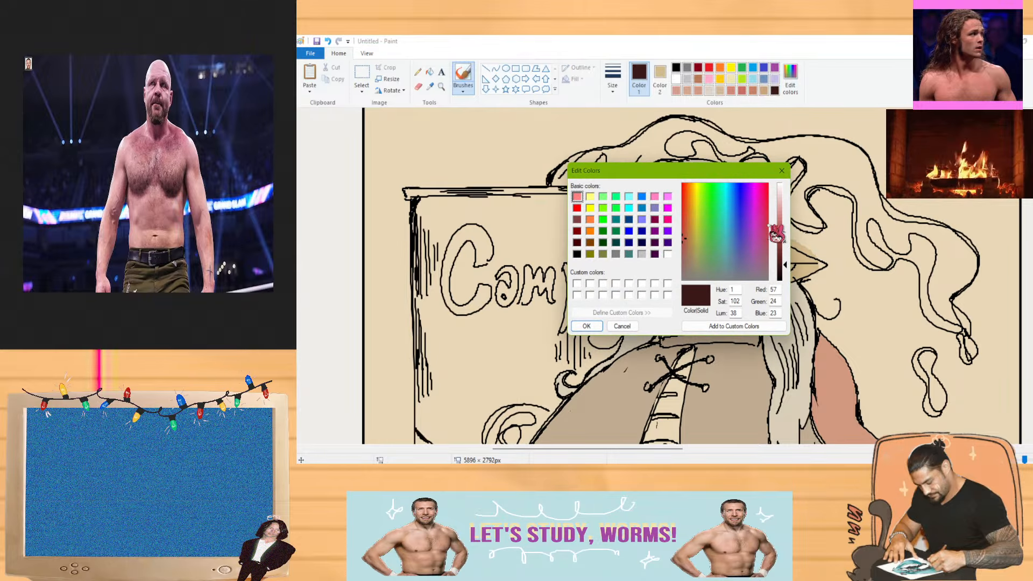
{"action": "left_click", "coordinate": [684, 240]}
{"action": "left_click", "coordinate": [586, 326]}
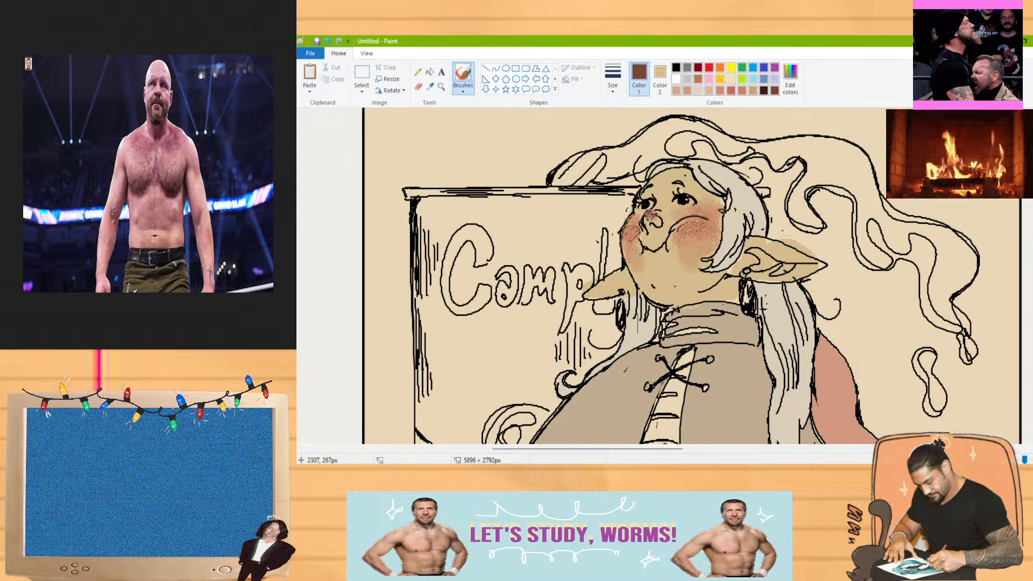
{"action": "left_click_drag", "start_coordinate": [694, 222], "coordinate": [687, 232]}
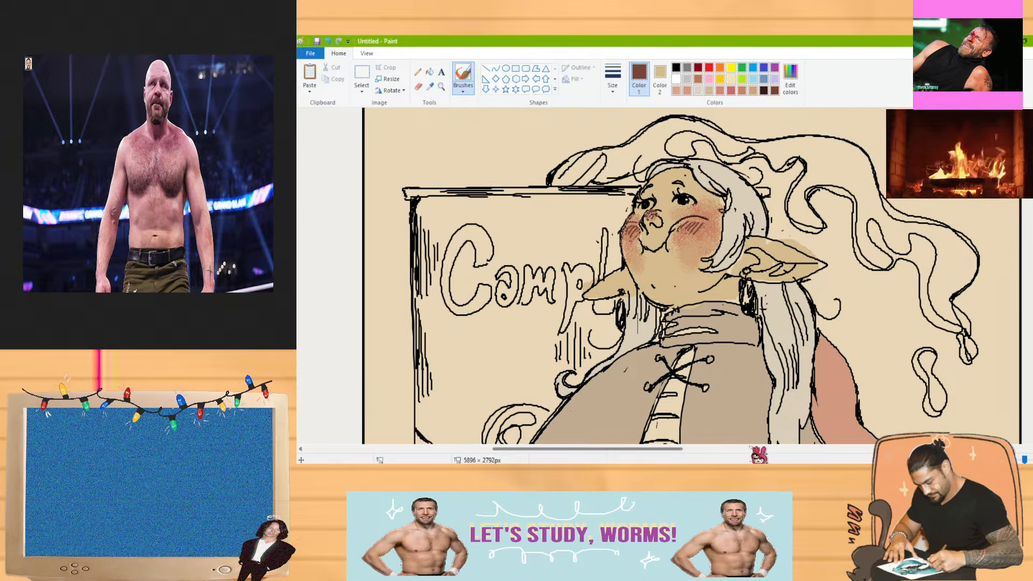
Return to the airbrush in a thick size and spray a light orange blush over the lower cheeks and chin
{"action": "mouse_move", "coordinate": [681, 456]}
{"action": "left_mouse_down"}
{"action": "mouse_move", "coordinate": [568, 457]}
{"action": "mouse_move", "coordinate": [672, 456]}
{"action": "left_mouse_up"}
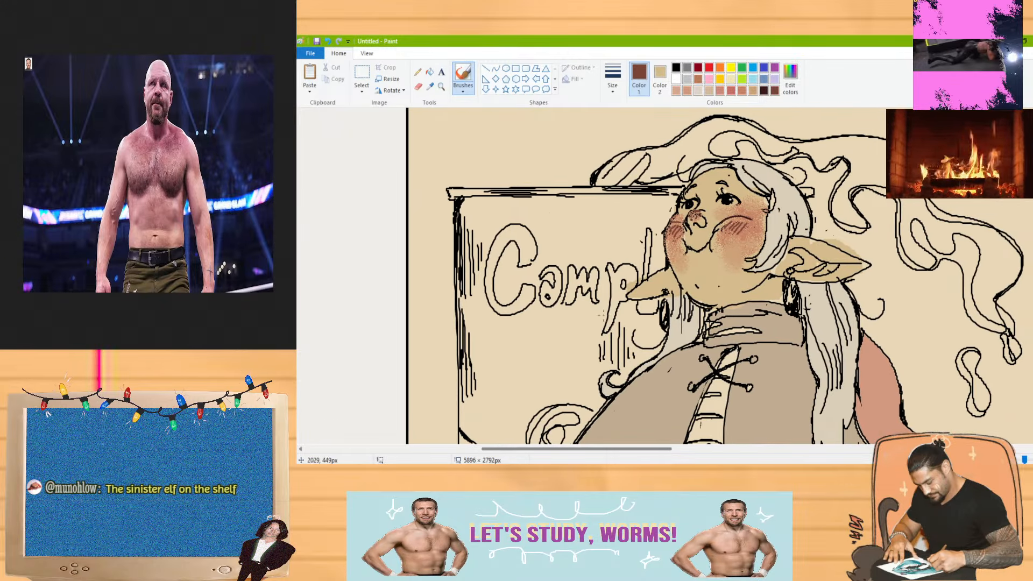
{"action": "left_click", "coordinate": [484, 89]}
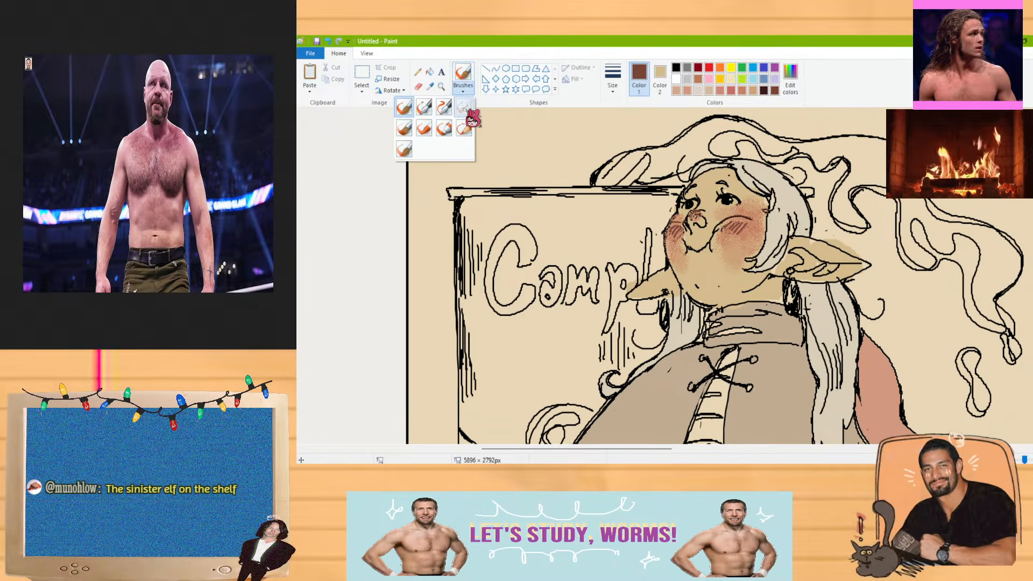
{"action": "left_click", "coordinate": [409, 113]}
{"action": "left_click", "coordinate": [612, 81]}
{"action": "left_click", "coordinate": [595, 151]}
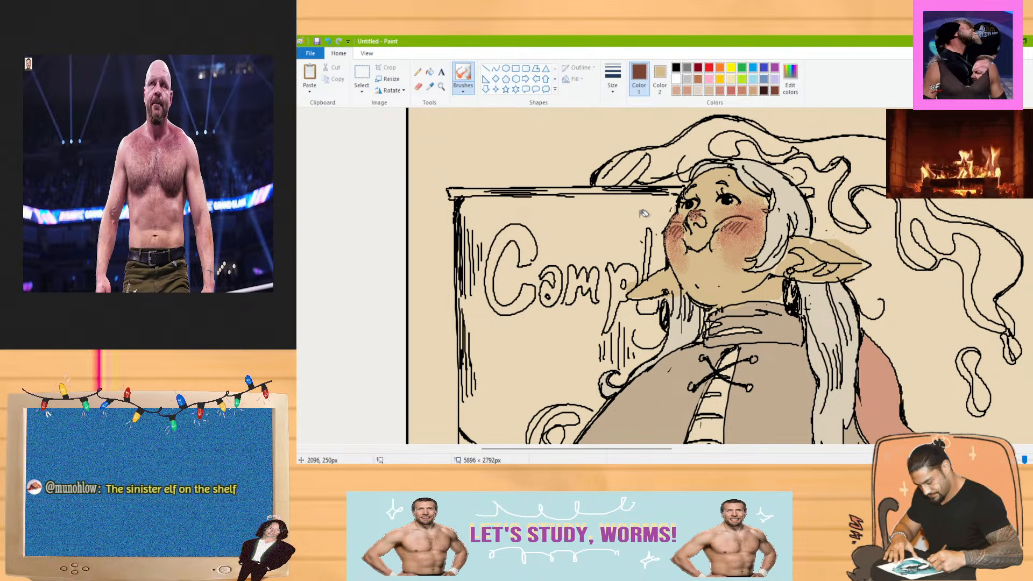
{"action": "left_click", "coordinate": [748, 90]}
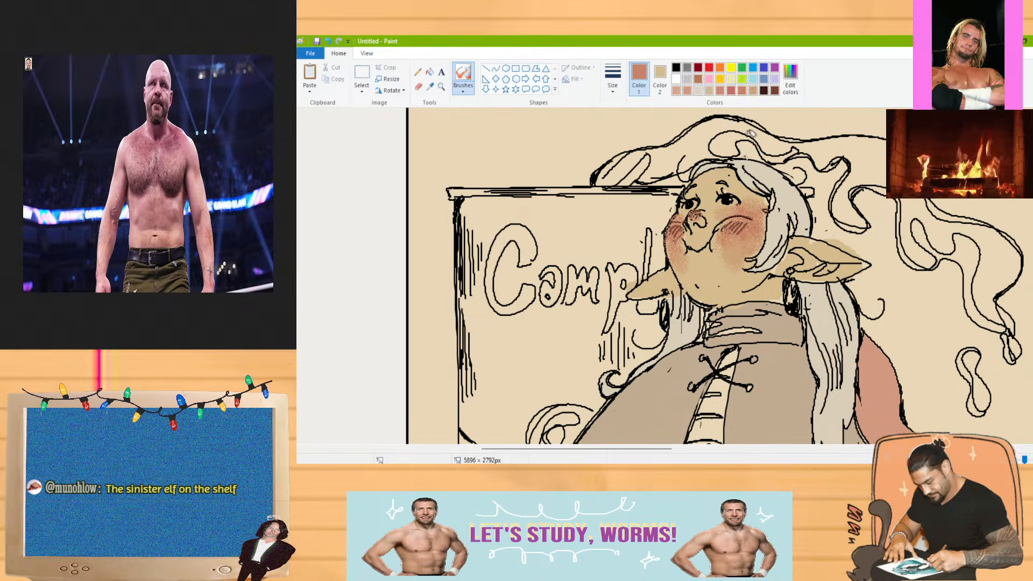
{"action": "mouse_move", "coordinate": [725, 256]}
{"action": "left_mouse_down"}
{"action": "mouse_move", "coordinate": [735, 266]}
{"action": "mouse_move", "coordinate": [696, 268]}
{"action": "left_mouse_up"}
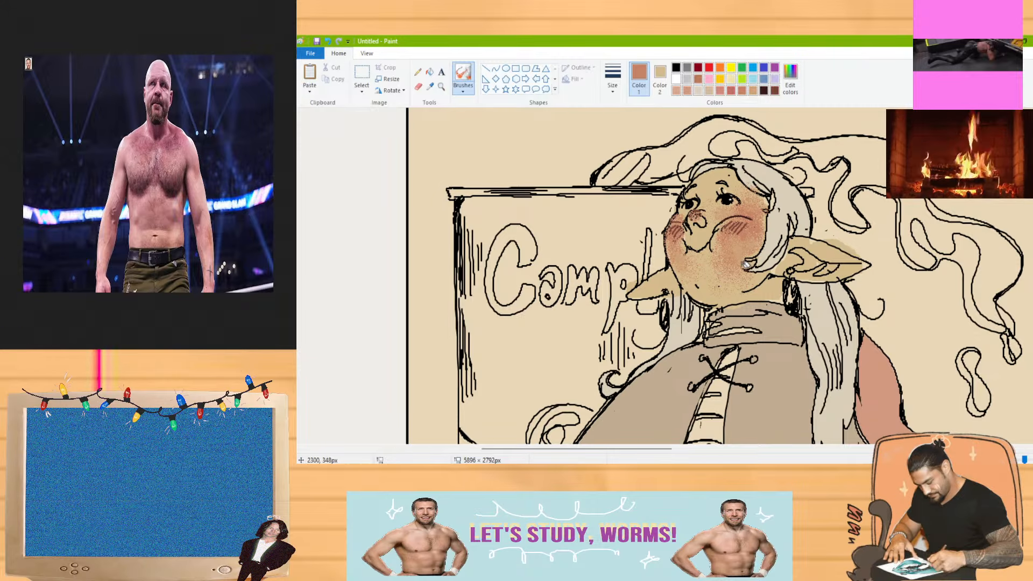
Switch to a drawing brush and mix a warmer light tan from the pale yellow swatch
{"action": "scroll", "coordinate": [741, 278], "scroll_direction": "down", "scroll_amount": 3}
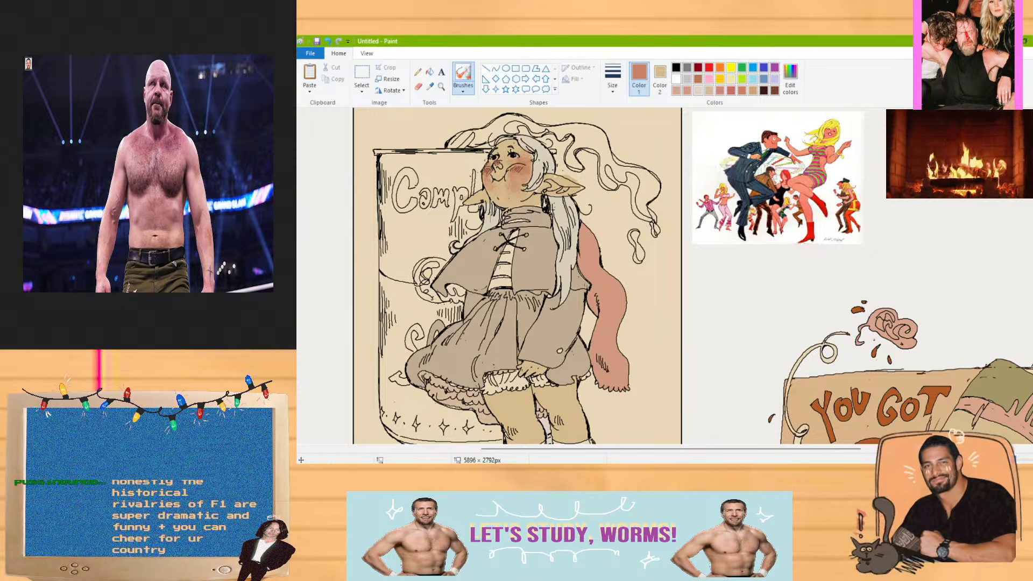
{"action": "scroll", "coordinate": [736, 253], "scroll_direction": "up", "scroll_amount": 3}
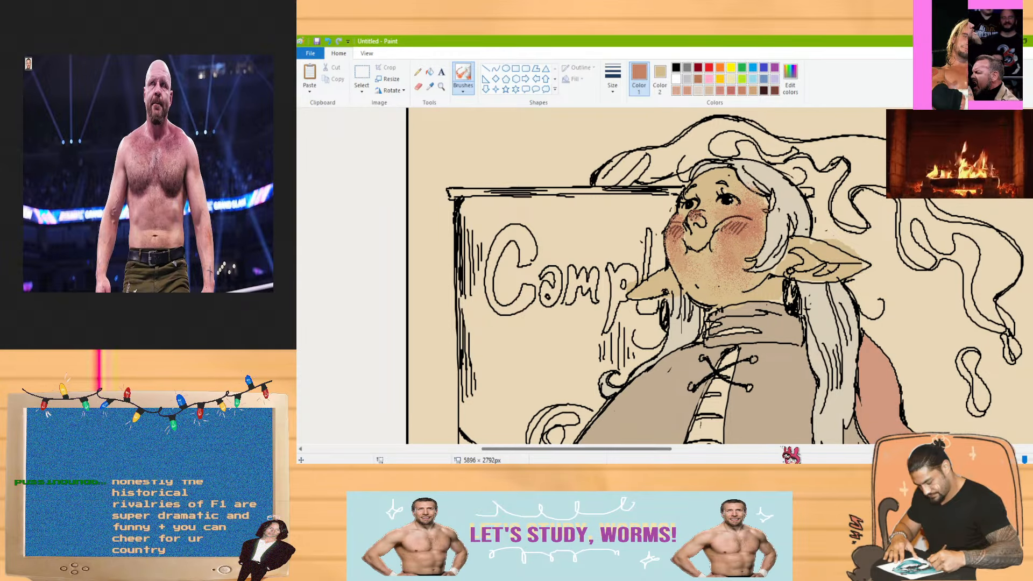
{"action": "left_click_drag", "start_coordinate": [665, 450], "coordinate": [529, 457]}
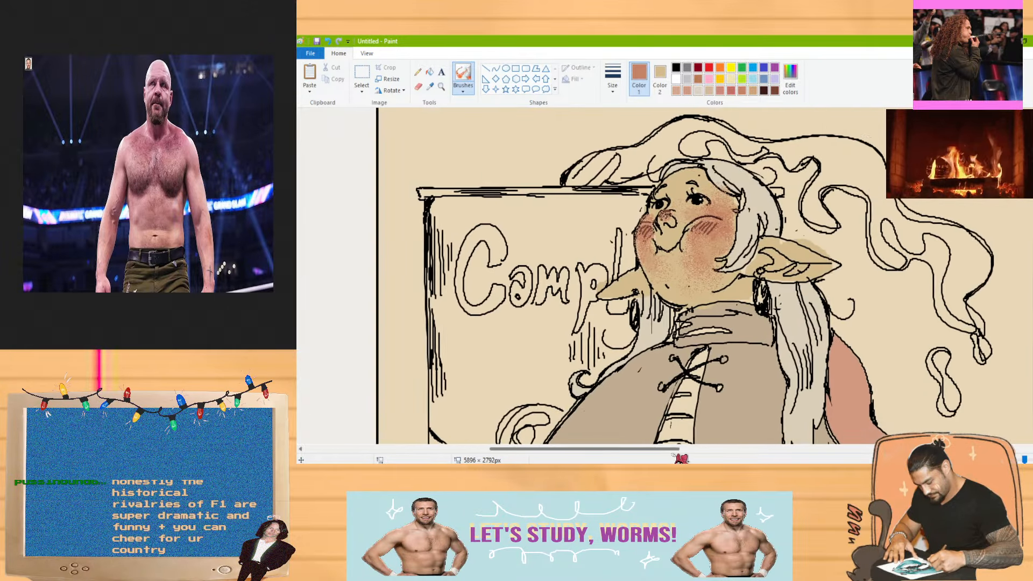
{"action": "left_click", "coordinate": [463, 81]}
{"action": "left_click", "coordinate": [423, 108]}
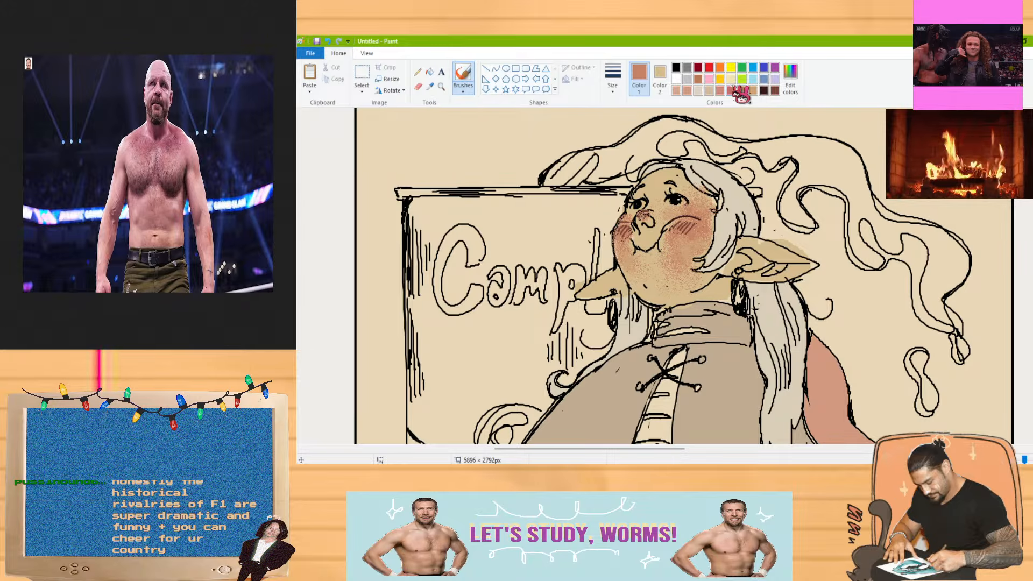
{"action": "left_click", "coordinate": [742, 90]}
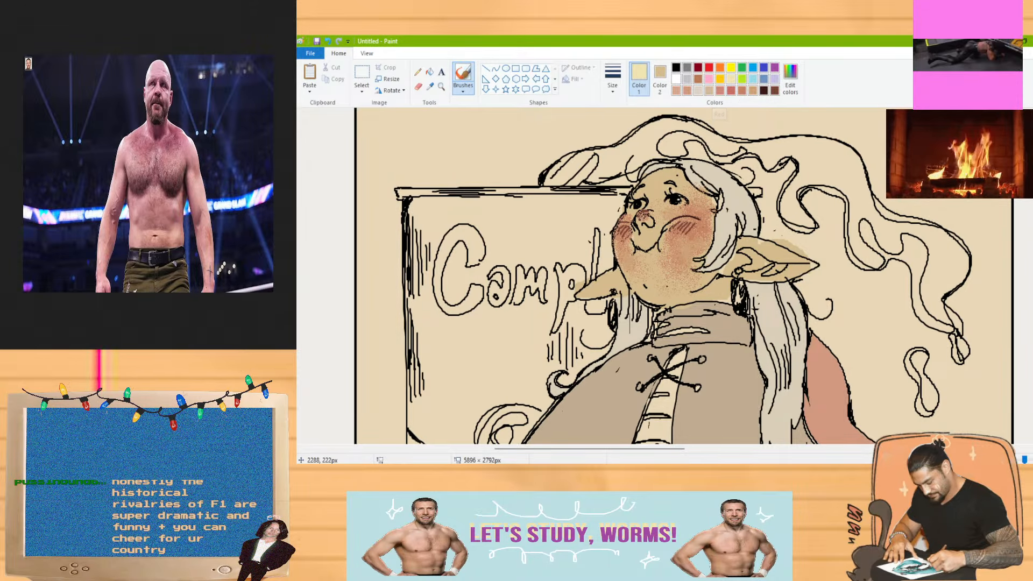
{"action": "left_click", "coordinate": [789, 81]}
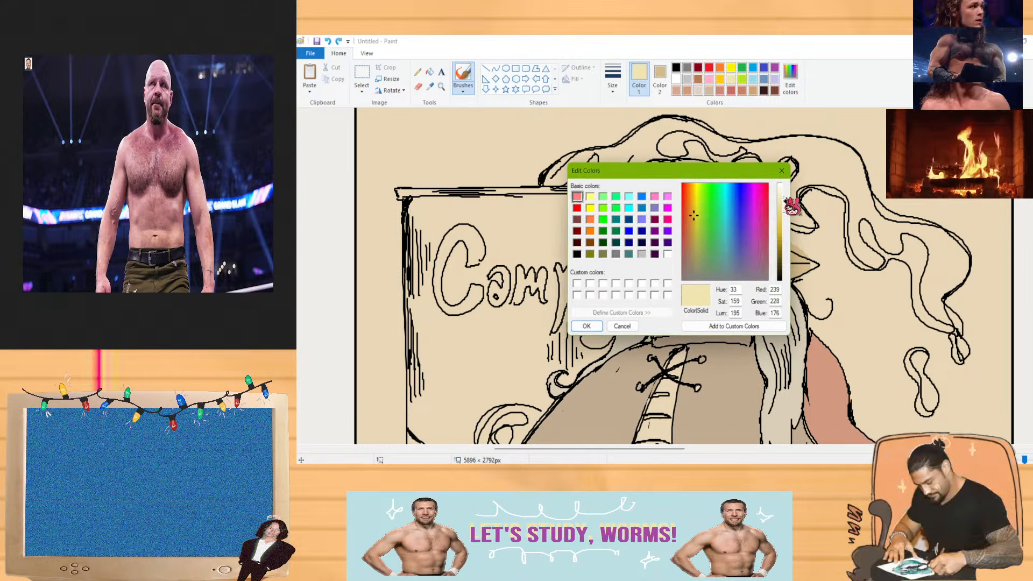
{"action": "left_click", "coordinate": [589, 326]}
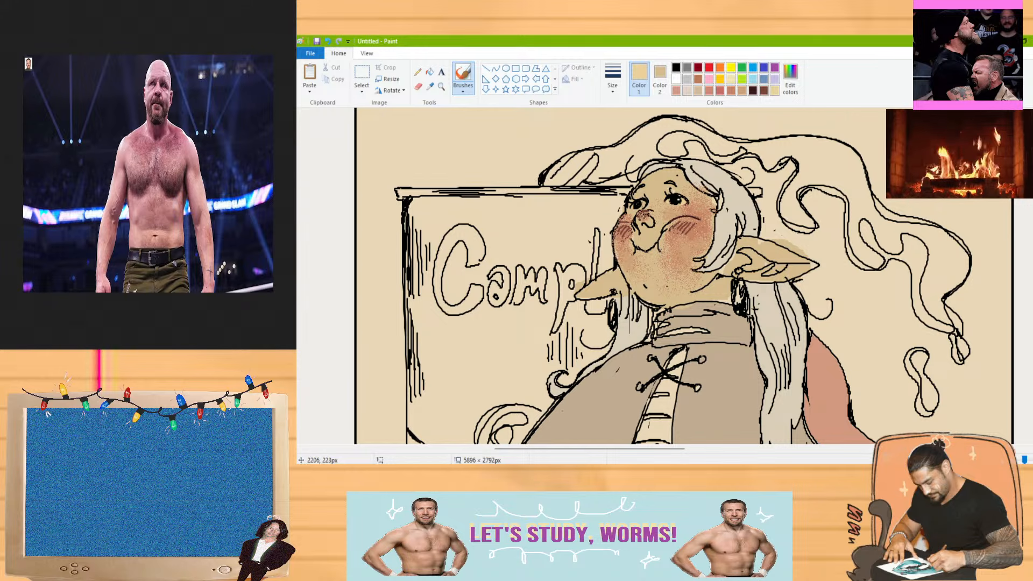
{"action": "left_click", "coordinate": [790, 81]}
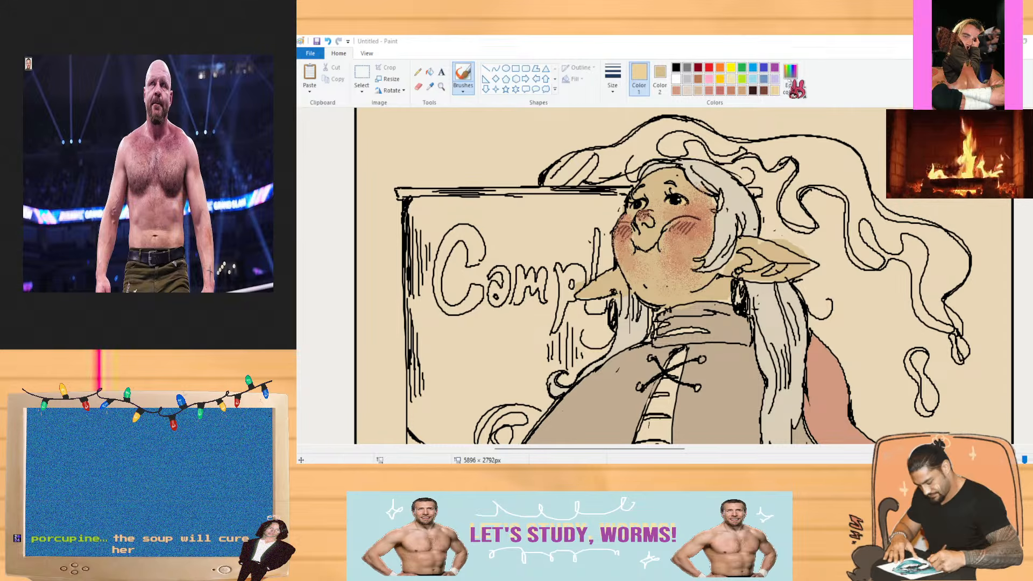
{"action": "left_click", "coordinate": [586, 326]}
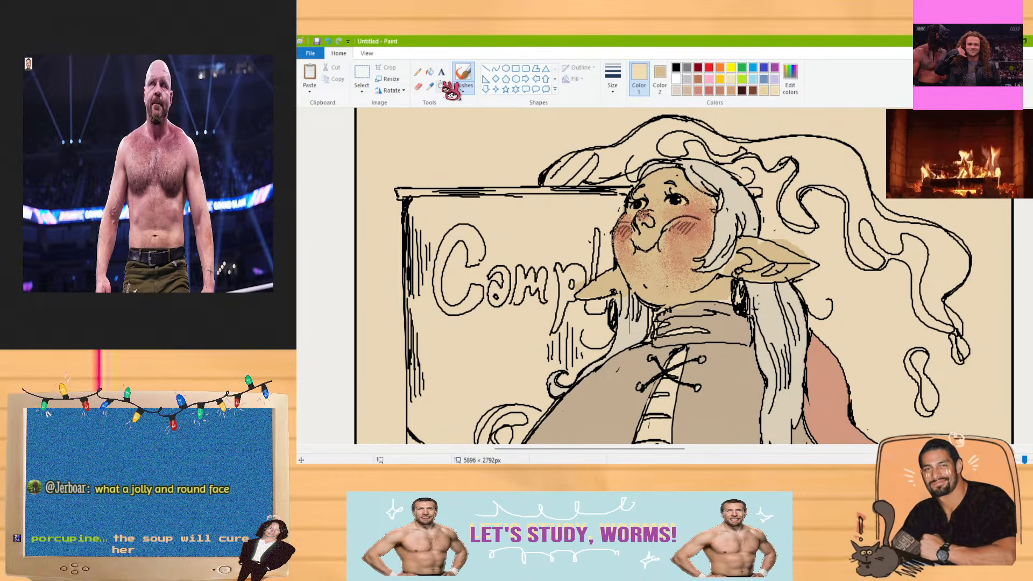
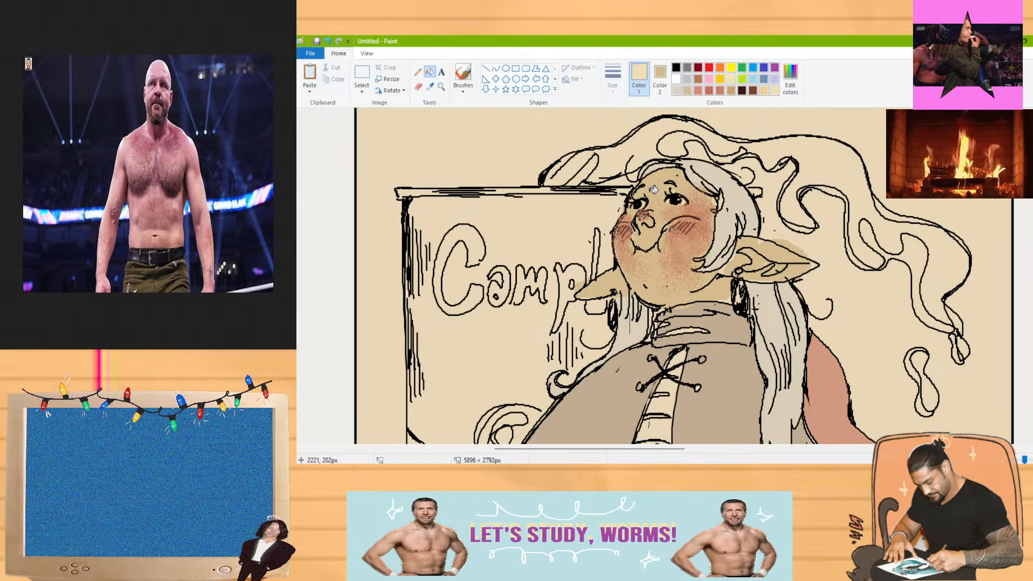
Return to the airbrush and spray a soft orange-tan blush over both of the elf's knees
{"action": "left_click", "coordinate": [462, 75]}
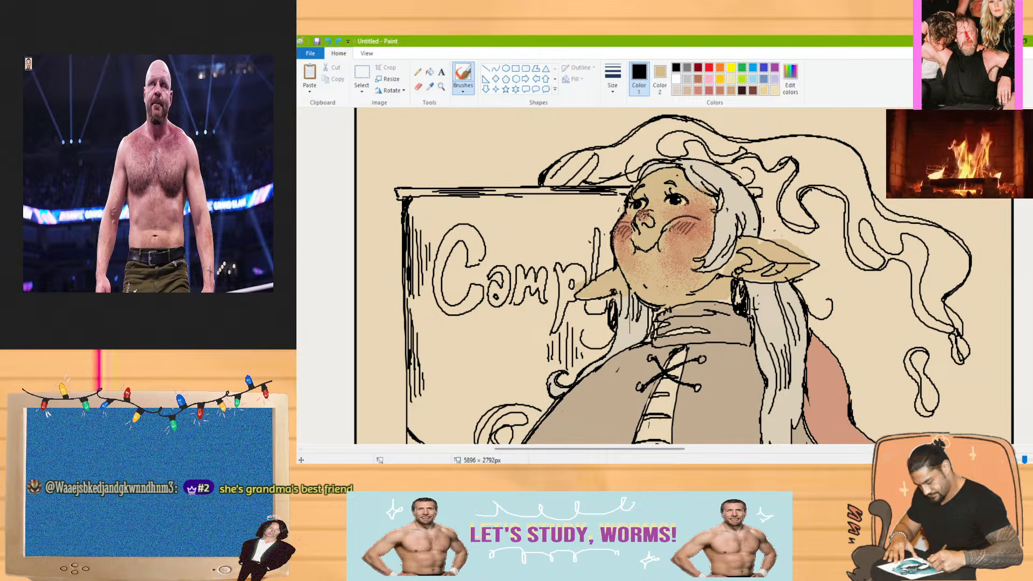
{"action": "left_click", "coordinate": [994, 460]}
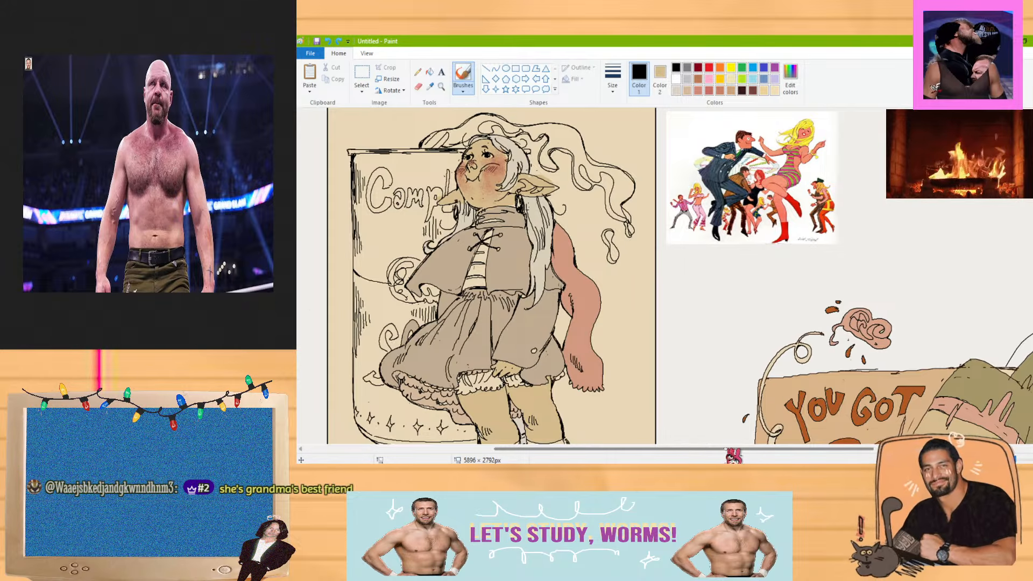
{"action": "left_click_drag", "start_coordinate": [732, 451], "coordinate": [673, 452]}
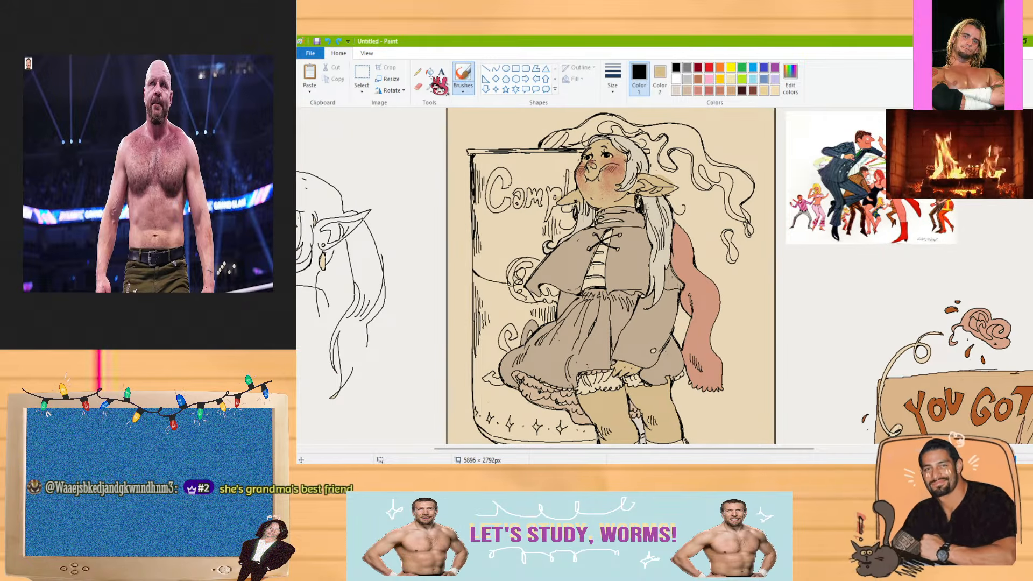
{"action": "left_click", "coordinate": [461, 83]}
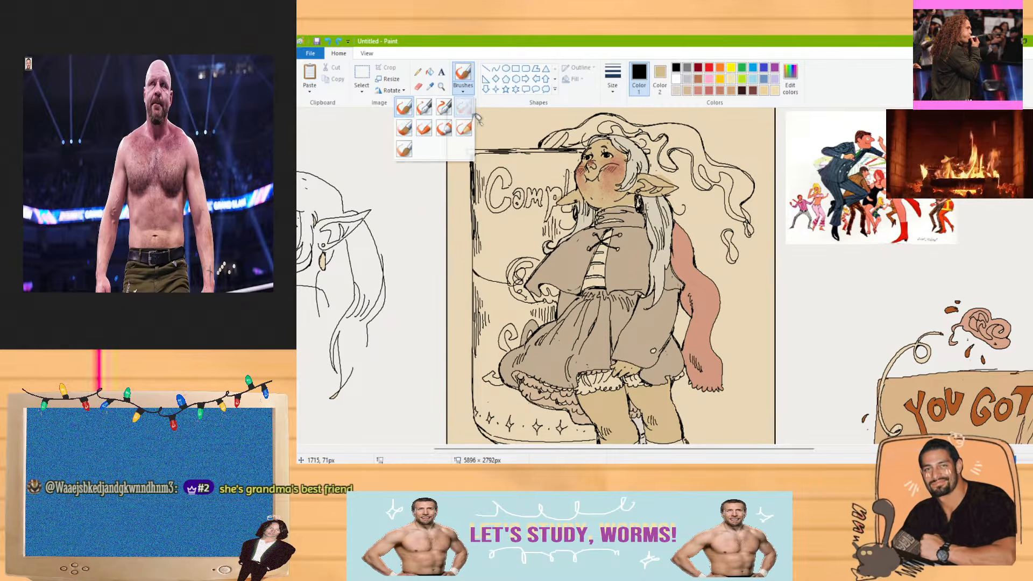
{"action": "left_click", "coordinate": [461, 121]}
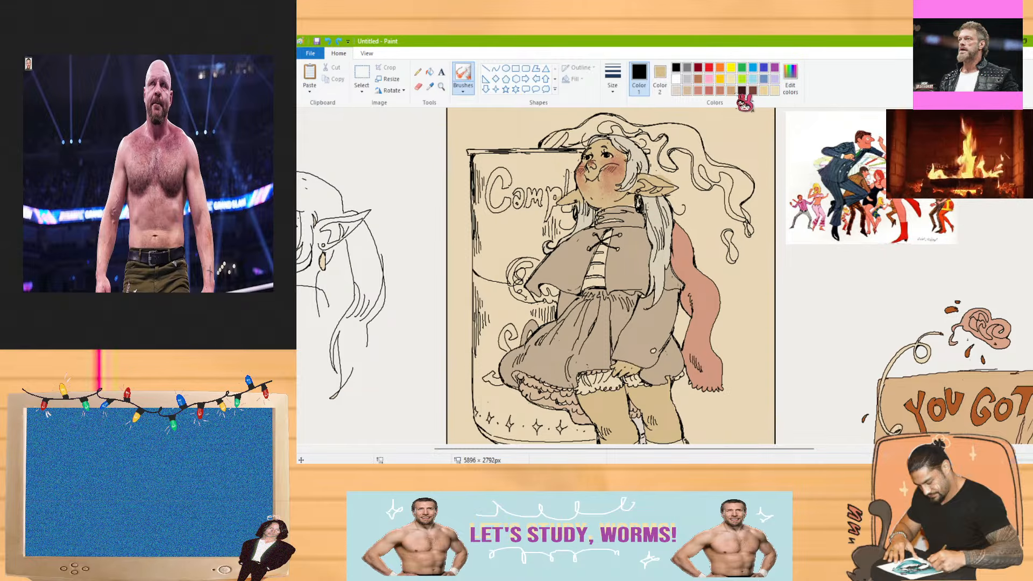
{"action": "left_click", "coordinate": [721, 91]}
{"action": "left_click", "coordinate": [730, 92]}
{"action": "scroll", "coordinate": [662, 356], "scroll_direction": "down", "scroll_amount": 1}
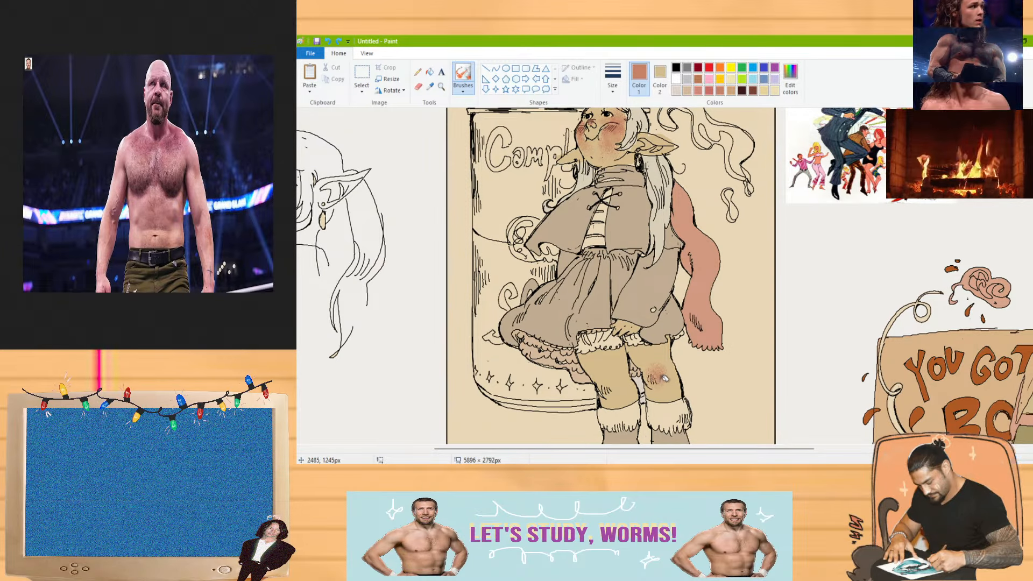
{"action": "mouse_move", "coordinate": [664, 378]}
{"action": "left_mouse_down"}
{"action": "mouse_move", "coordinate": [652, 366]}
{"action": "mouse_move", "coordinate": [614, 384]}
{"action": "mouse_move", "coordinate": [623, 388]}
{"action": "left_mouse_up"}
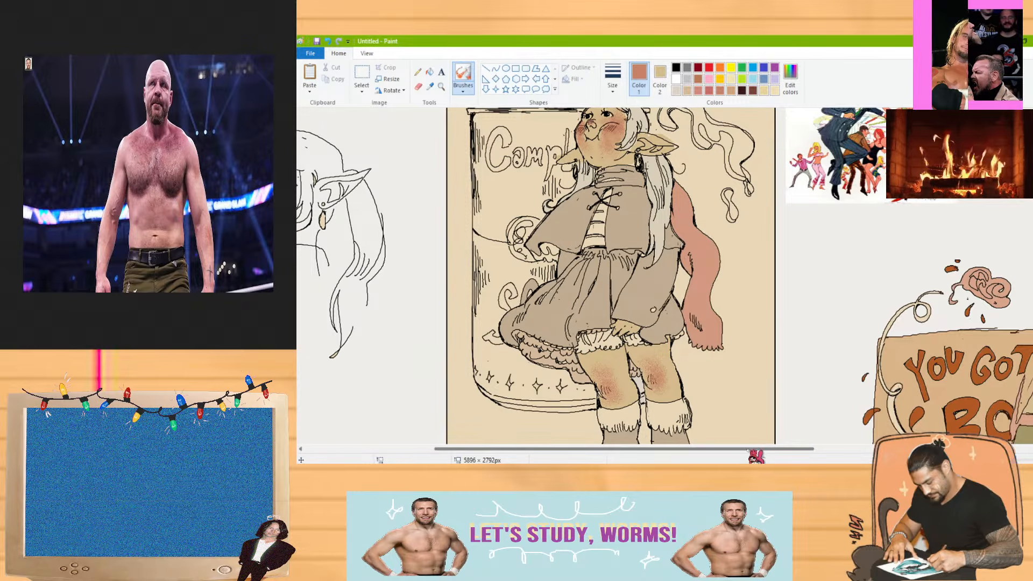
Fill the long wavy stream curling behind the elf's head and above the soup can with pale yellow
{"action": "mouse_move", "coordinate": [757, 449]}
{"action": "left_mouse_down"}
{"action": "mouse_move", "coordinate": [625, 449]}
{"action": "mouse_move", "coordinate": [710, 450]}
{"action": "left_mouse_up"}
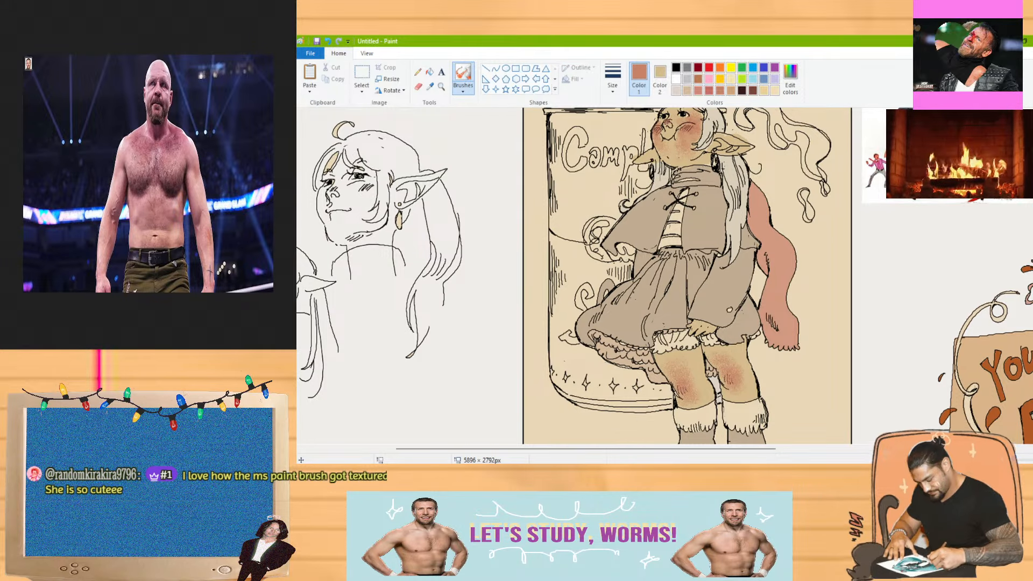
{"action": "scroll", "coordinate": [664, 275], "scroll_direction": "up", "scroll_amount": 2}
{"action": "scroll", "coordinate": [664, 275], "scroll_direction": "down", "scroll_amount": 5}
{"action": "scroll", "coordinate": [664, 276], "scroll_direction": "up", "scroll_amount": 5}
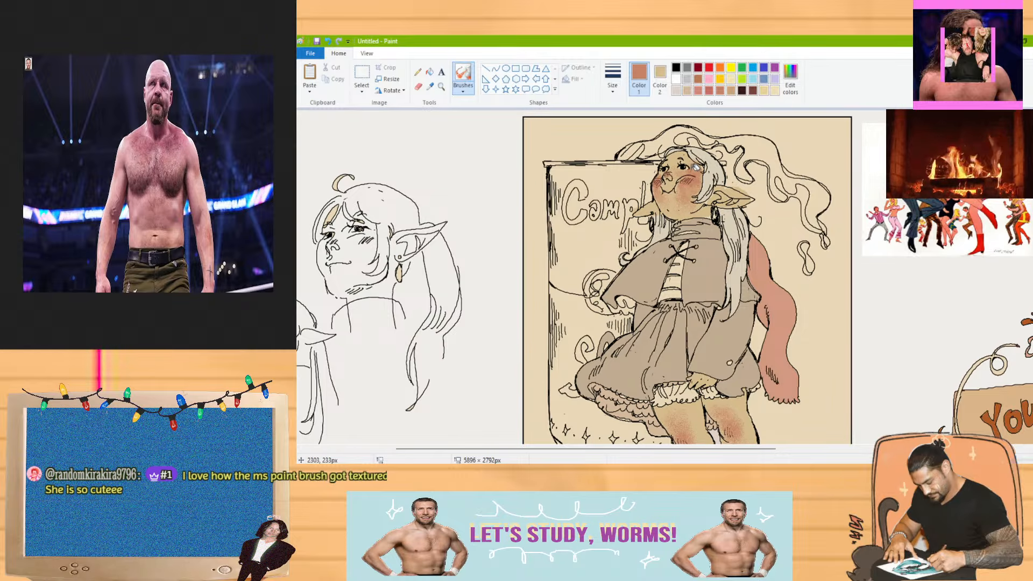
{"action": "left_click_drag", "start_coordinate": [603, 252], "coordinate": [603, 215]}
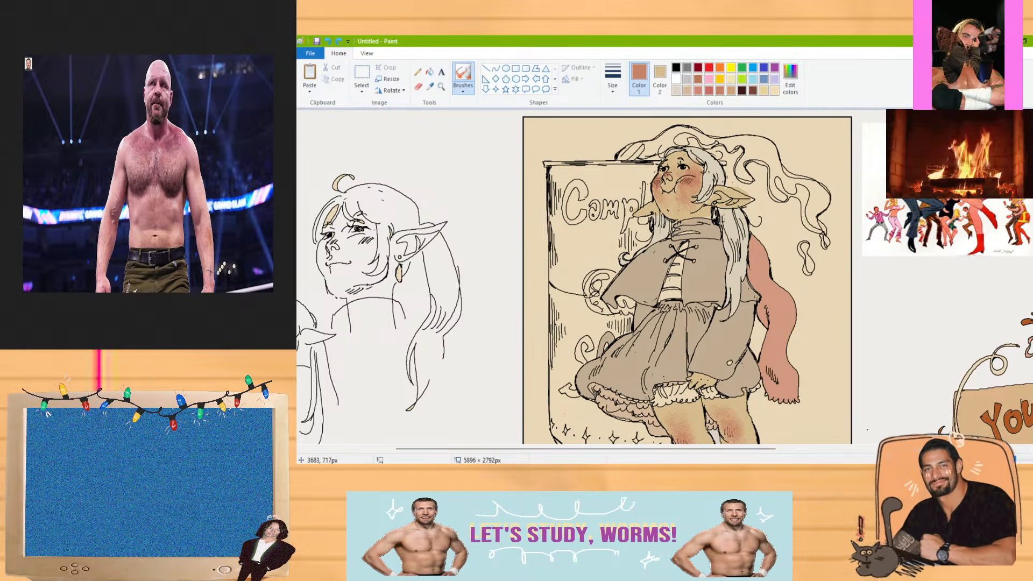
{"action": "left_click", "coordinate": [429, 71]}
{"action": "left_click", "coordinate": [778, 138]}
{"action": "key", "text": "ctrl+z"}
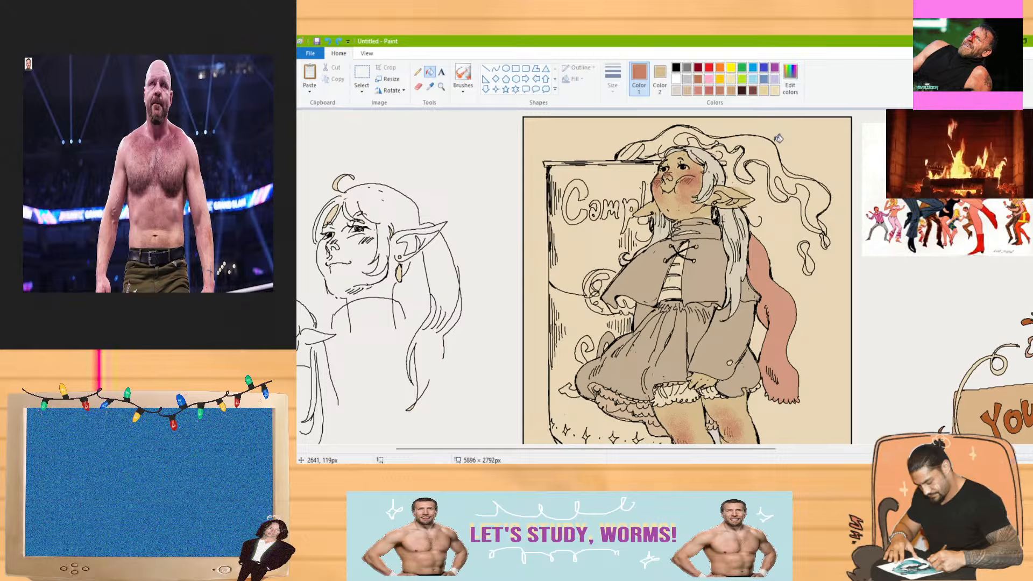
{"action": "left_click", "coordinate": [735, 89]}
{"action": "left_click", "coordinate": [755, 144]}
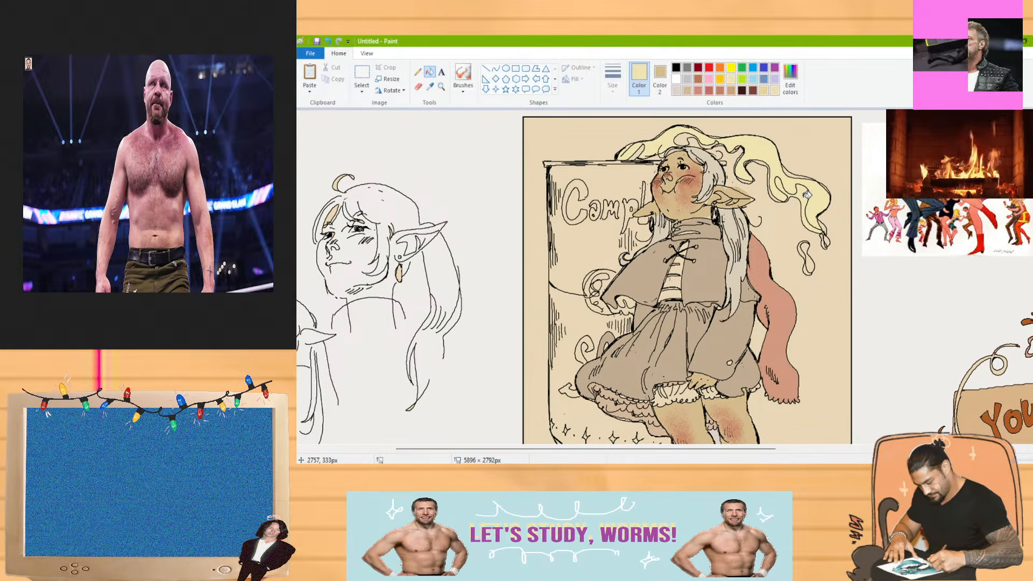
Mix a muted red with hue 4, saturation 120 and luminosity 146 as the drawing colour
{"action": "left_click", "coordinate": [789, 86]}
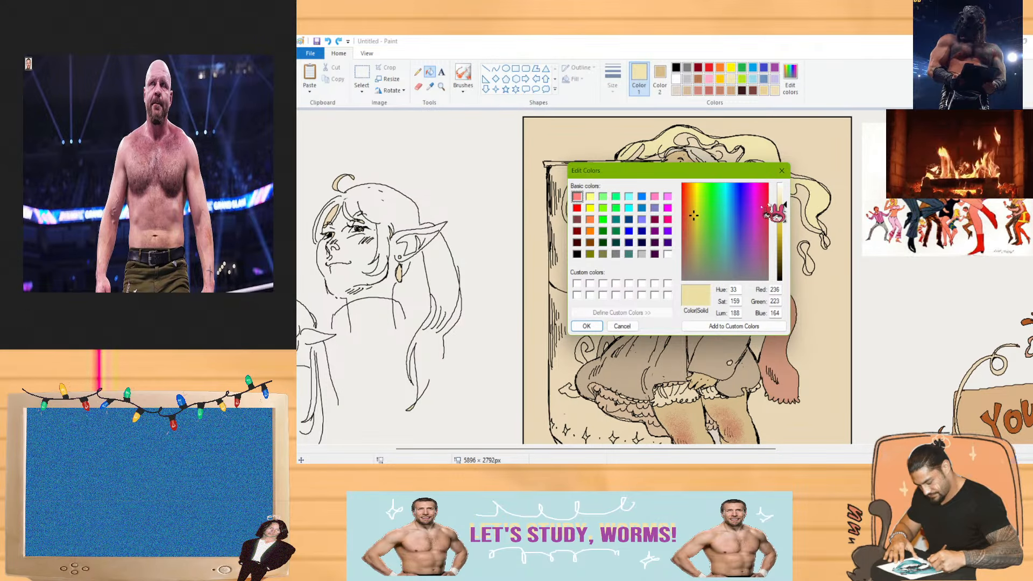
{"action": "left_click", "coordinate": [691, 225]}
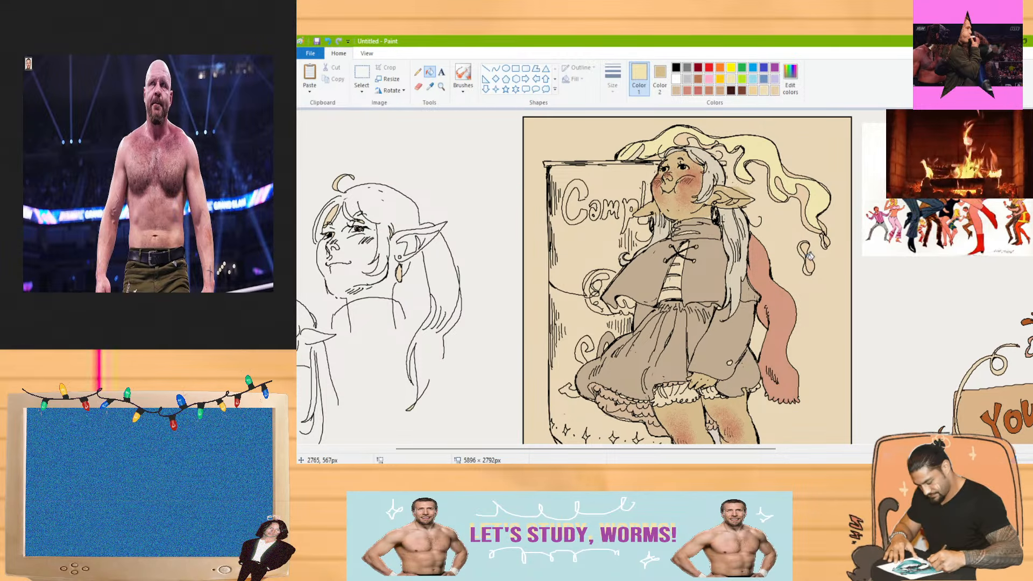
{"action": "left_click_drag", "start_coordinate": [746, 448], "coordinate": [656, 457]}
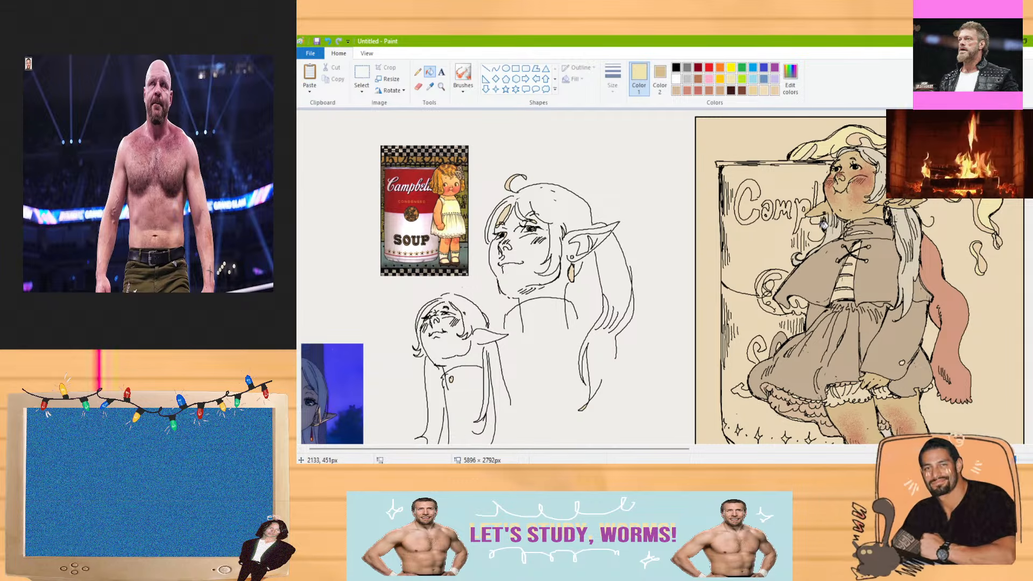
{"action": "left_click", "coordinate": [798, 88]}
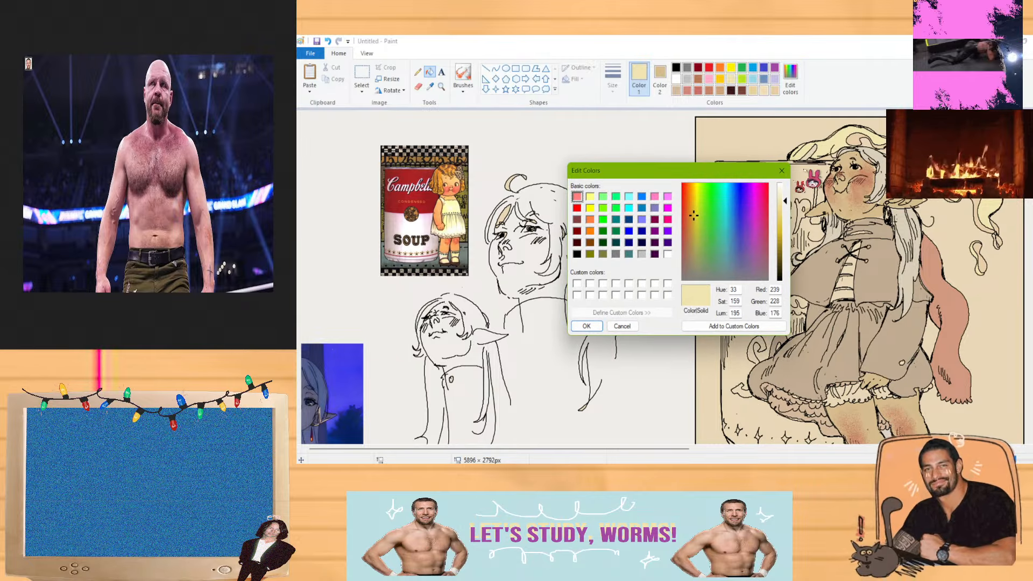
{"action": "left_click", "coordinate": [686, 219]}
{"action": "left_click", "coordinate": [785, 216]}
{"action": "left_click", "coordinate": [786, 218]}
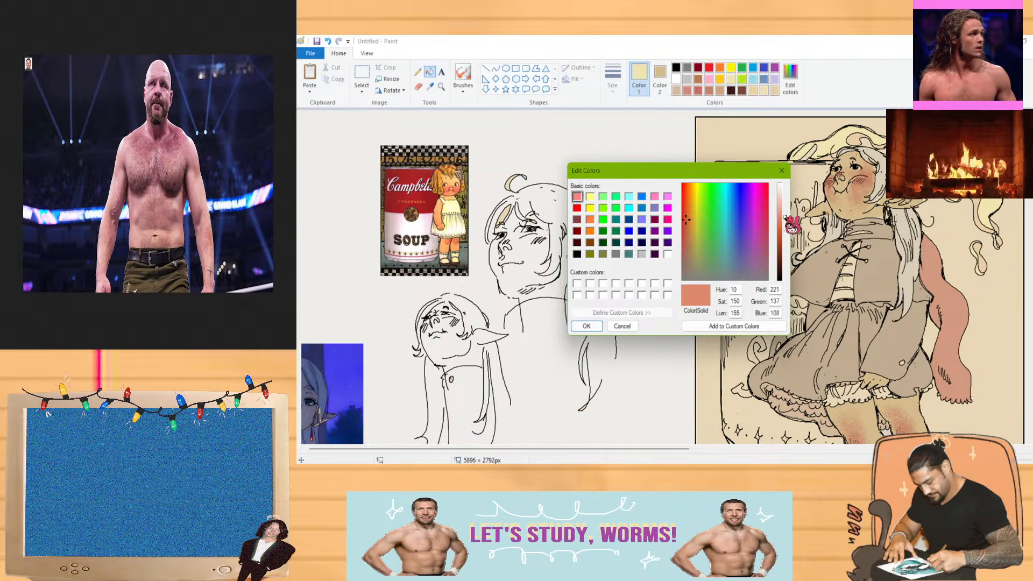
{"action": "left_click", "coordinate": [686, 229]}
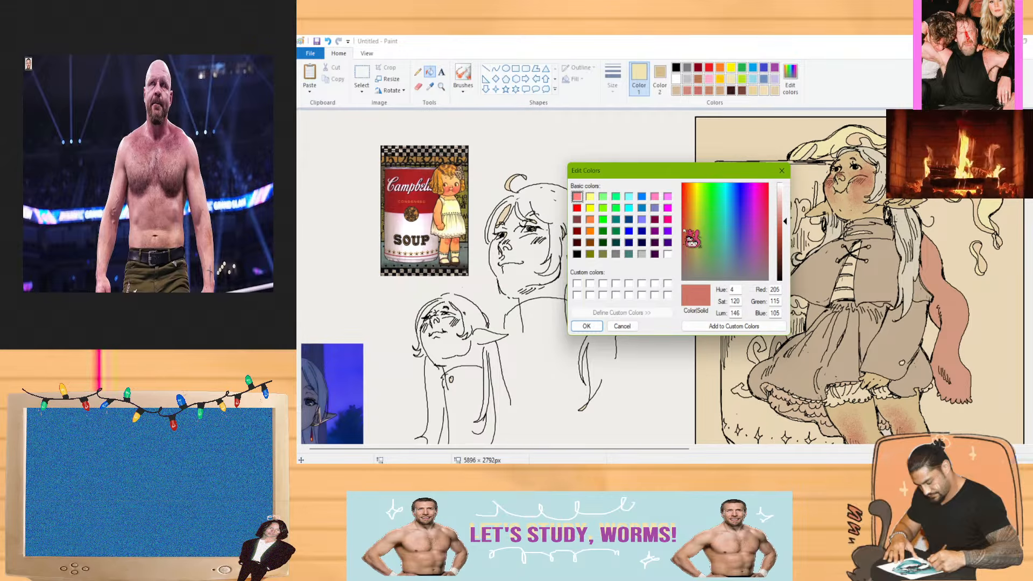
{"action": "left_click", "coordinate": [586, 326]}
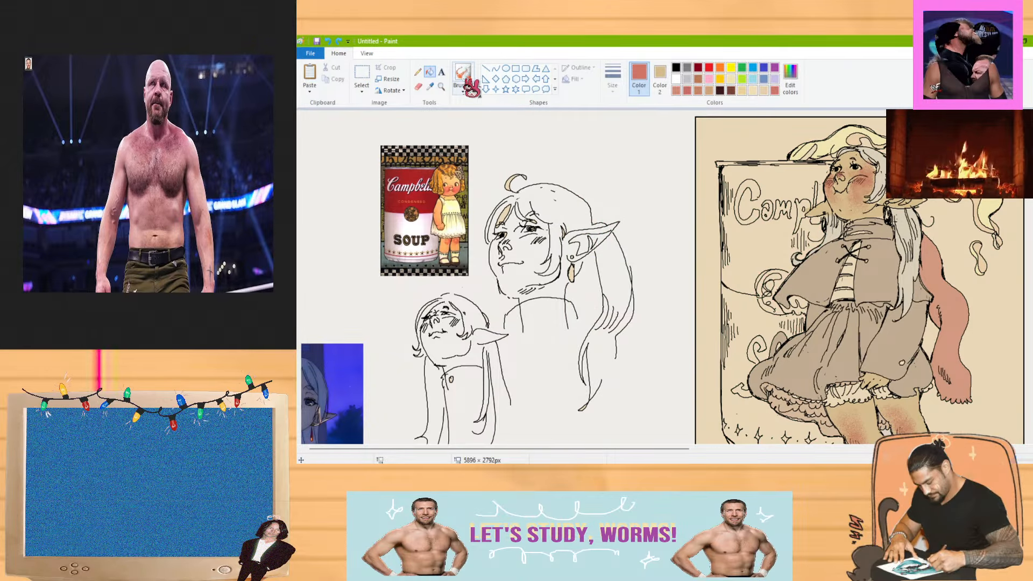
Switch to a drawing brush in black and inspect the outlines around the soup can's lettering up close
{"action": "left_click", "coordinate": [464, 89]}
{"action": "left_click", "coordinate": [422, 102]}
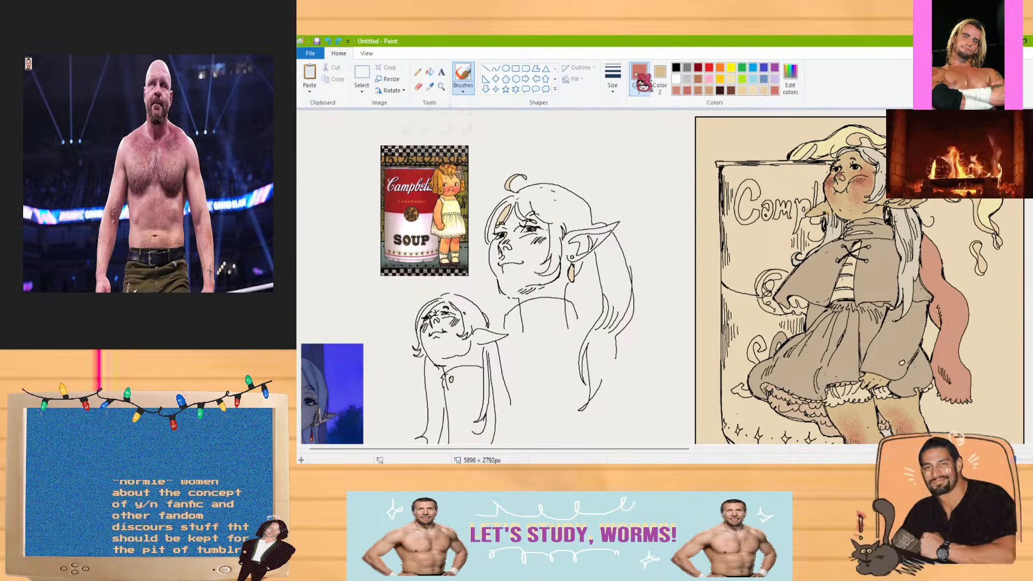
{"action": "left_click", "coordinate": [675, 68]}
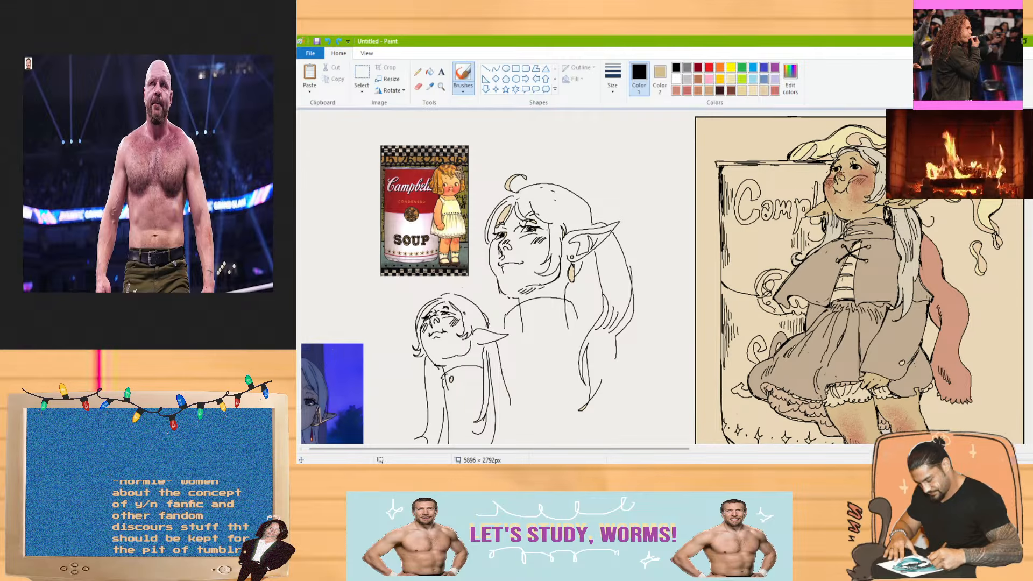
{"action": "left_click", "coordinate": [1030, 460]}
{"action": "mouse_move", "coordinate": [487, 449]}
{"action": "left_mouse_down"}
{"action": "mouse_move", "coordinate": [698, 453]}
{"action": "mouse_move", "coordinate": [624, 460]}
{"action": "mouse_move", "coordinate": [555, 449]}
{"action": "mouse_move", "coordinate": [610, 449]}
{"action": "left_mouse_up"}
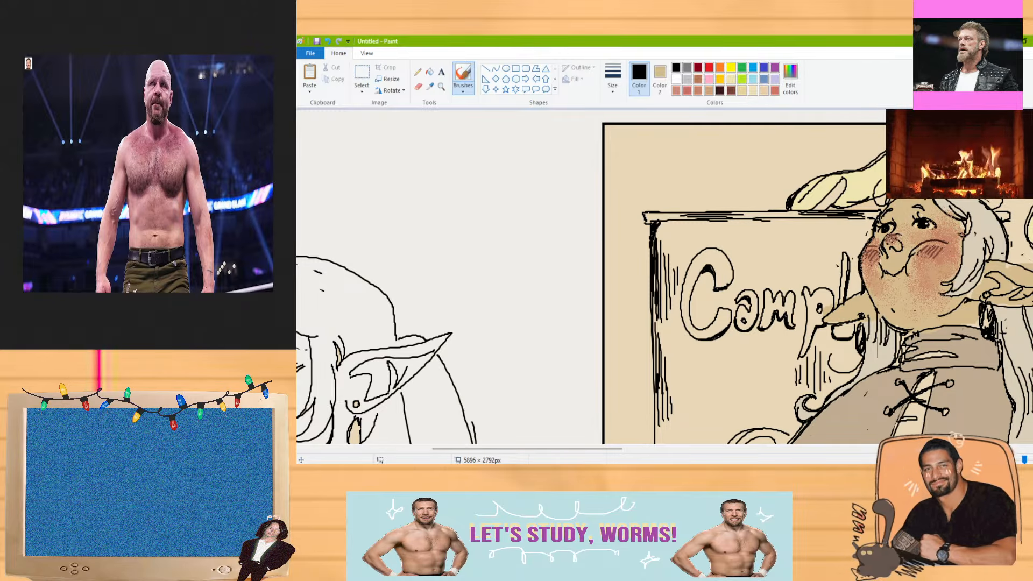
{"action": "left_click", "coordinate": [984, 460]}
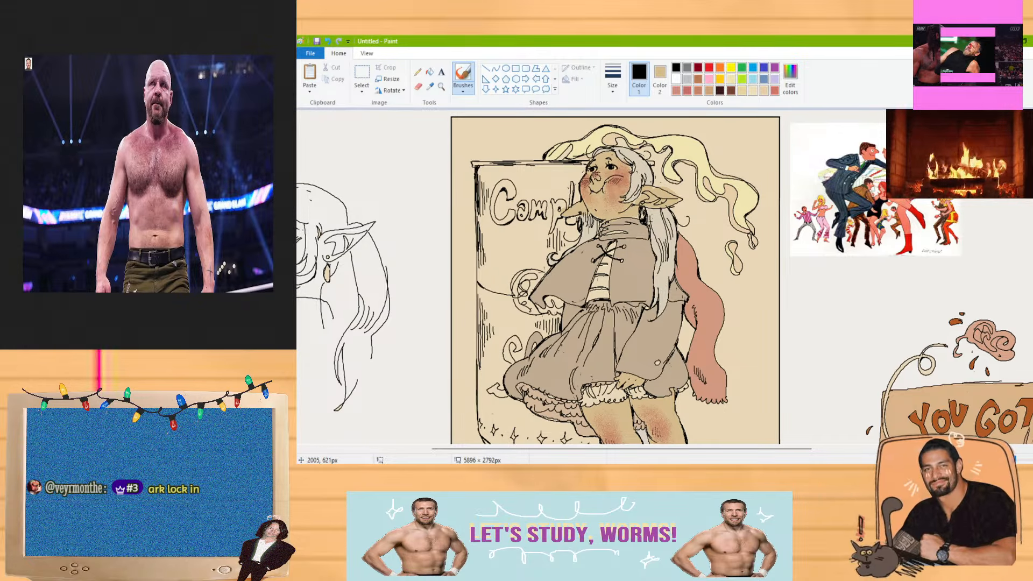
{"action": "left_click", "coordinate": [429, 72]}
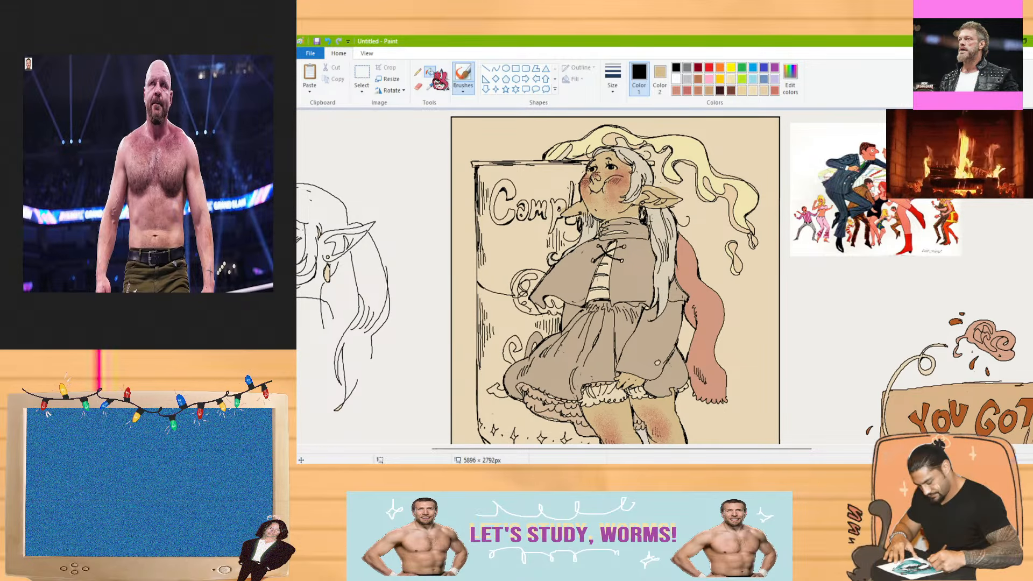
{"action": "left_click", "coordinate": [567, 173]}
{"action": "key", "text": "ctrl+z"}
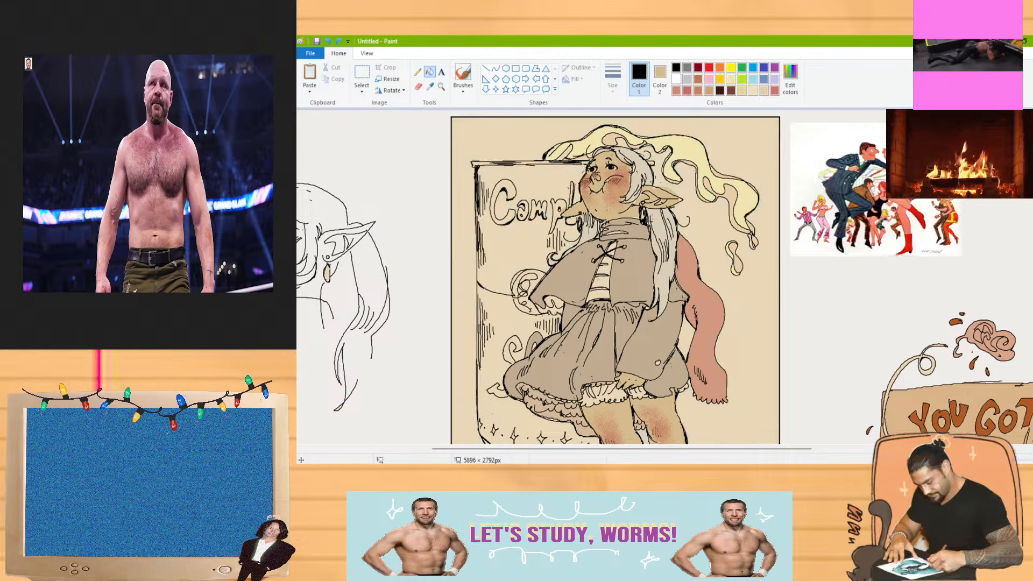
Fill the soup can's upper band around the lettering with a muted red of hue 8, saturation 111 and luminosity 135
{"action": "scroll", "coordinate": [506, 121], "scroll_direction": "up", "scroll_amount": 1}
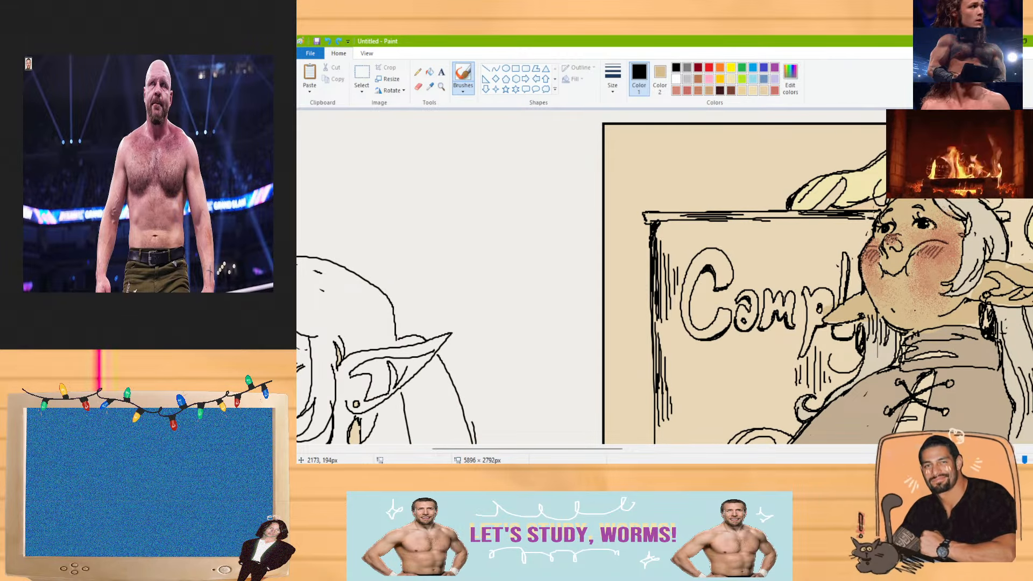
{"action": "scroll", "coordinate": [665, 277], "scroll_direction": "down", "scroll_amount": 2}
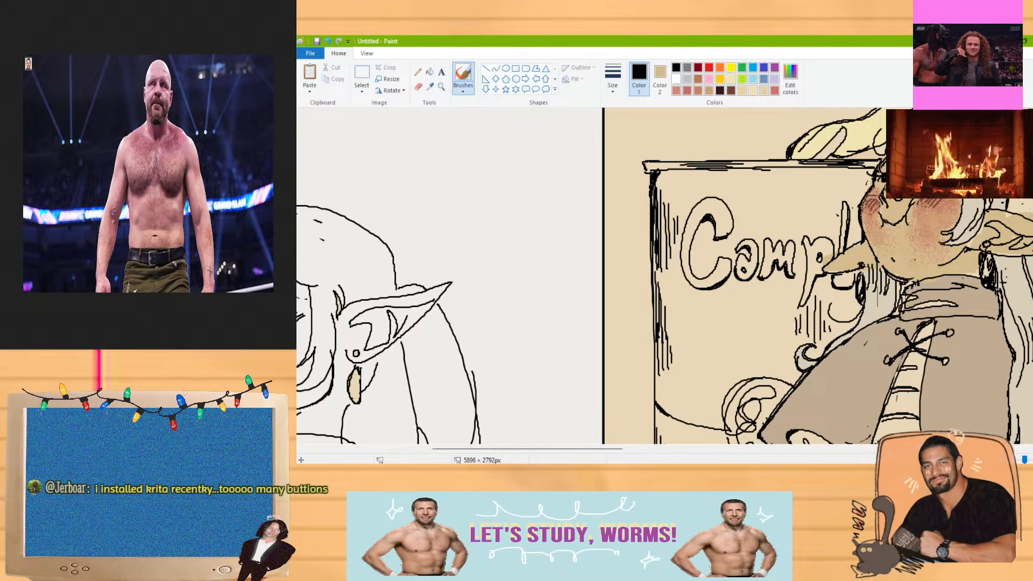
{"action": "scroll", "coordinate": [496, 109], "scroll_direction": "down", "scroll_amount": 5}
{"action": "scroll", "coordinate": [496, 109], "scroll_direction": "up", "scroll_amount": 3}
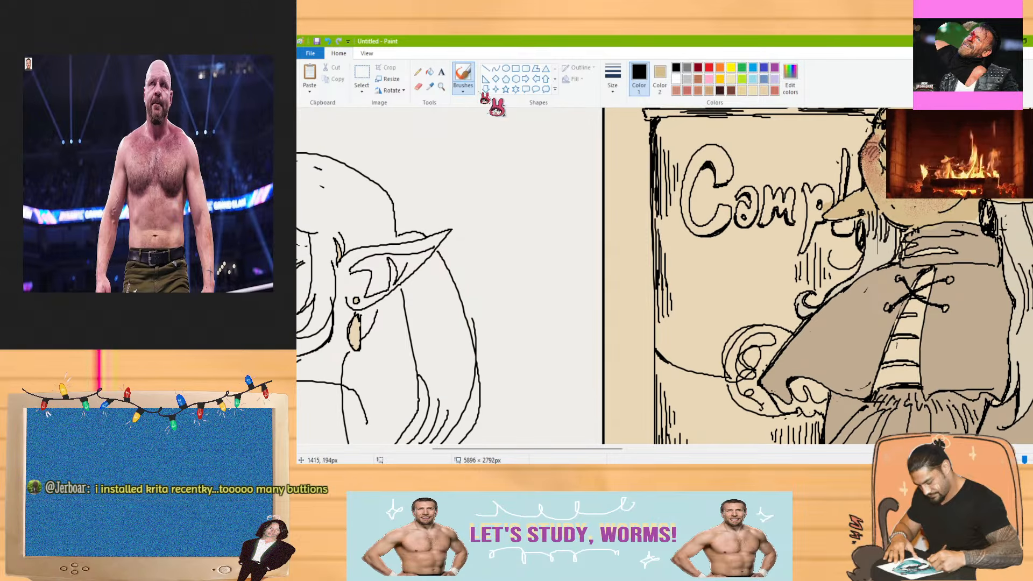
{"action": "left_click", "coordinate": [429, 71]}
{"action": "left_click", "coordinate": [783, 142]}
{"action": "key", "text": "ctrl+z"}
{"action": "left_click", "coordinate": [775, 90]}
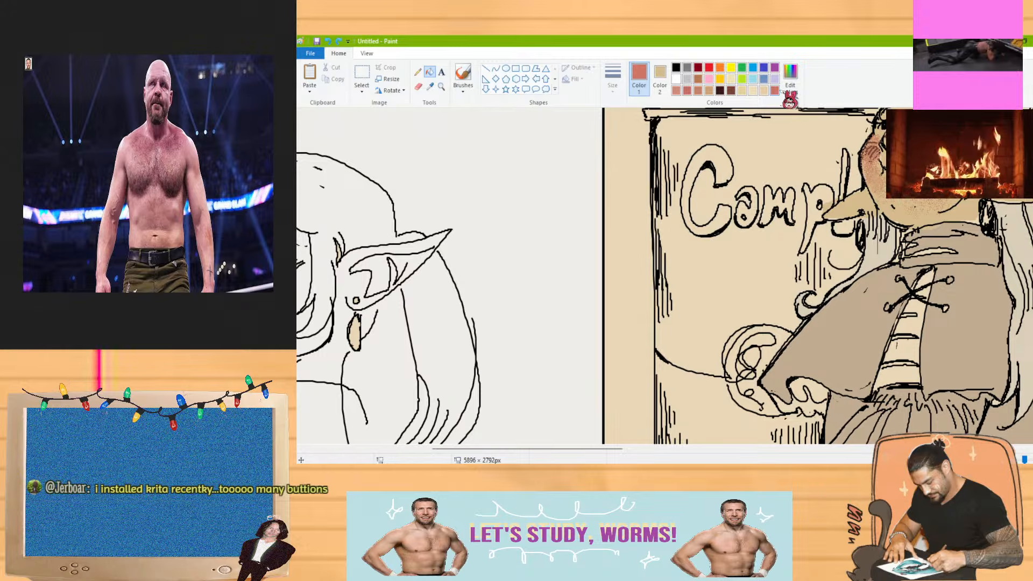
{"action": "left_click", "coordinate": [789, 87]}
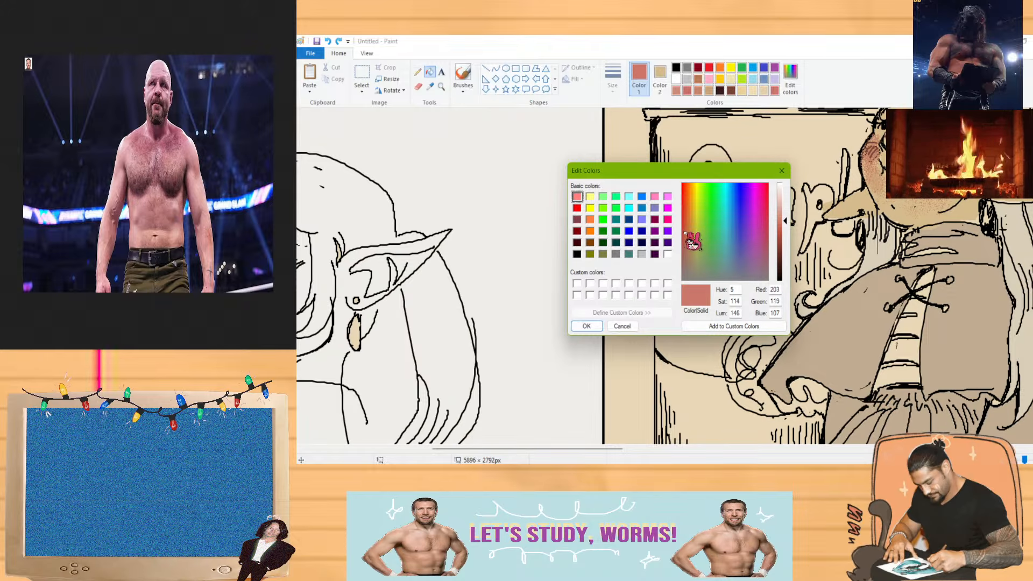
{"action": "left_click_drag", "start_coordinate": [685, 233], "coordinate": [687, 234]}
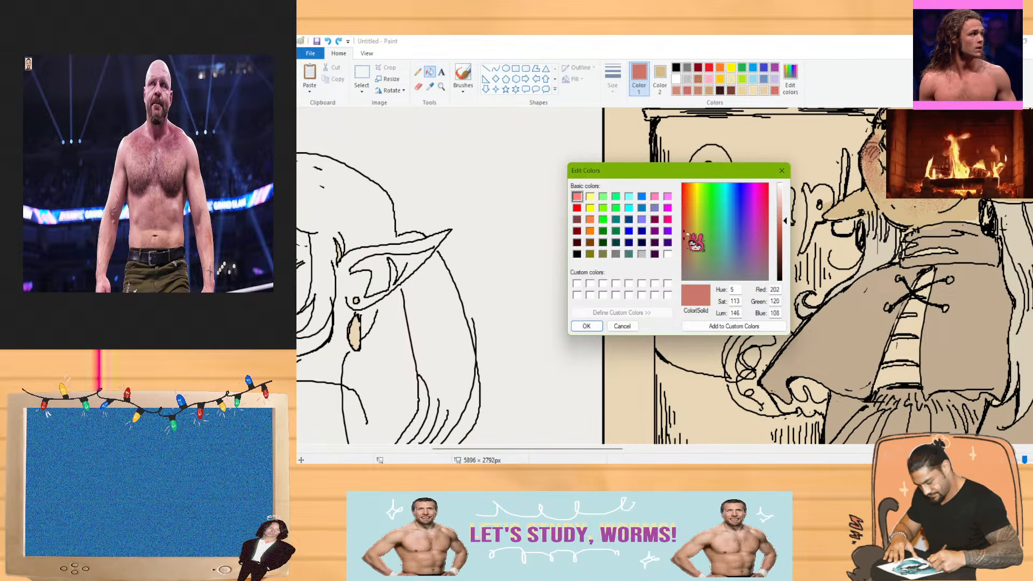
{"action": "left_click", "coordinate": [784, 226]}
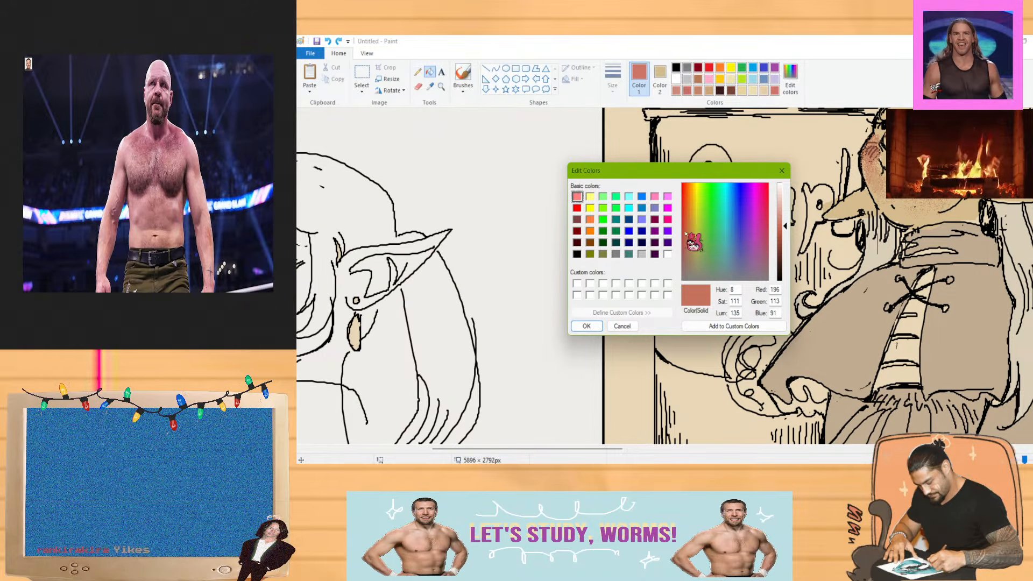
{"action": "left_click", "coordinate": [587, 326]}
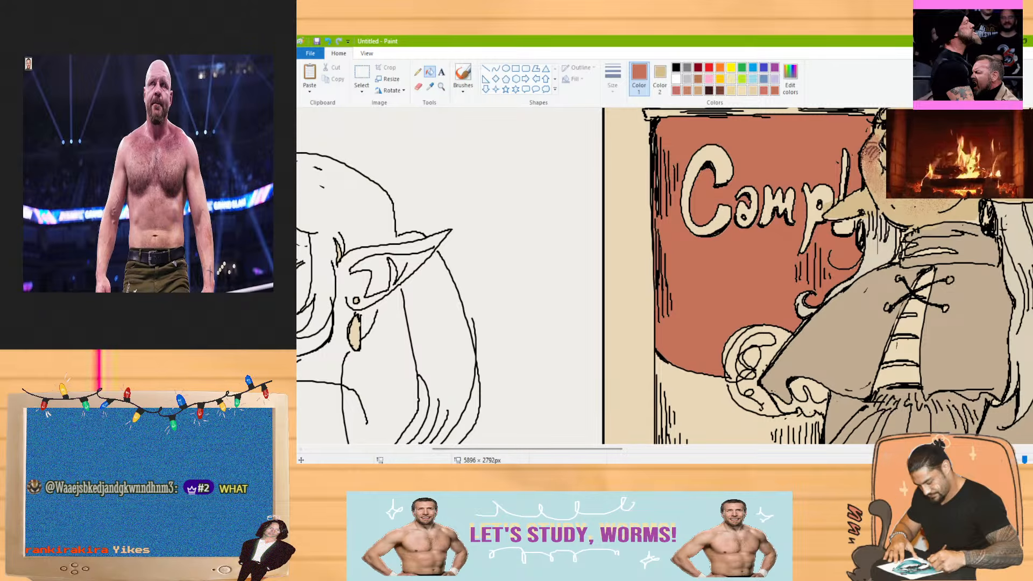
Mix a pale pinkish beige, using the soup can reference as a guide, and fill the can's lower band with it
{"action": "scroll", "coordinate": [778, 153], "scroll_direction": "down", "scroll_amount": 1}
{"action": "left_click_drag", "start_coordinate": [793, 452], "coordinate": [675, 461]}
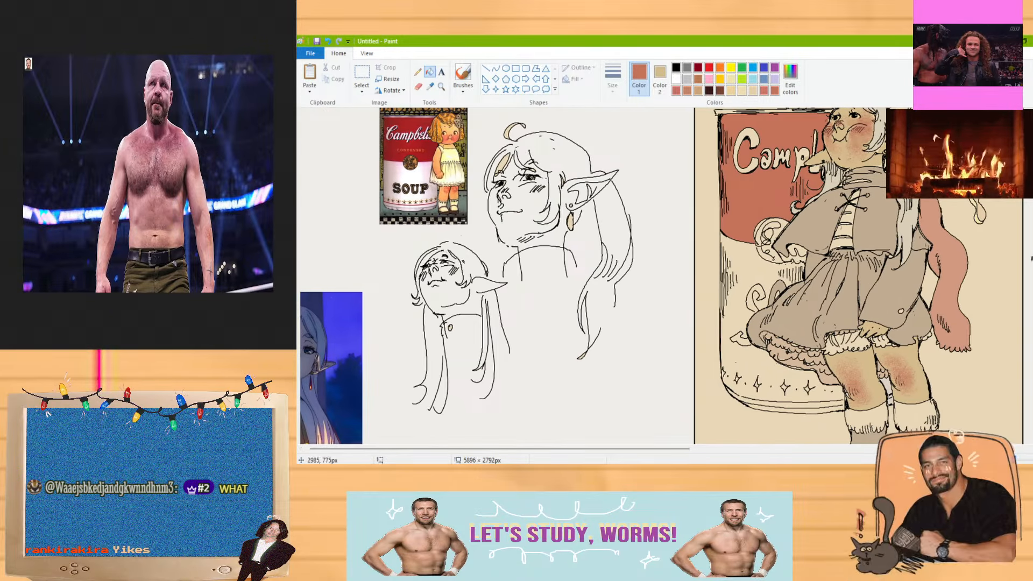
{"action": "scroll", "coordinate": [592, 274], "scroll_direction": "up", "scroll_amount": 1}
{"action": "scroll", "coordinate": [787, 116], "scroll_direction": "up", "scroll_amount": 2}
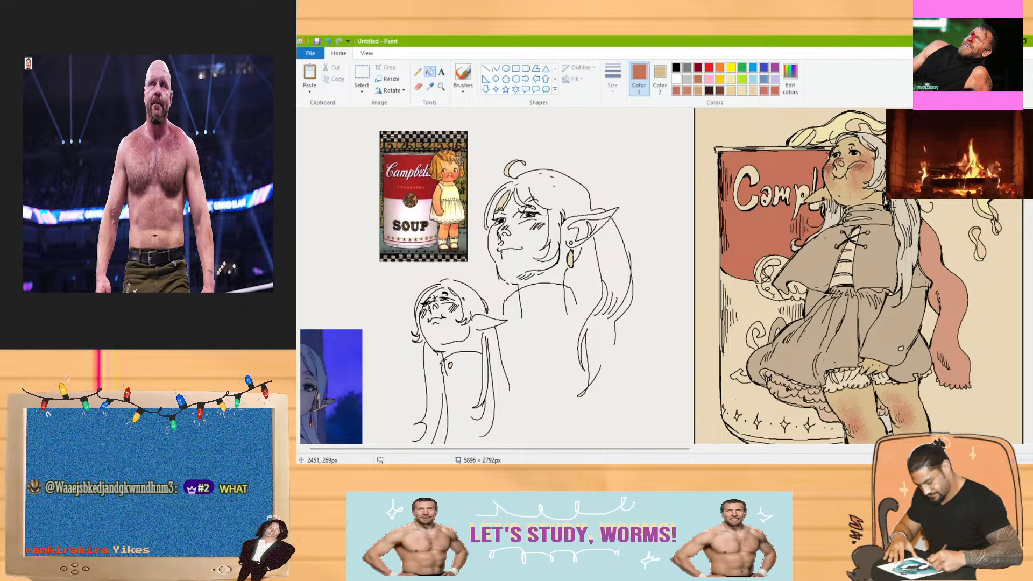
{"action": "left_click", "coordinate": [752, 91]}
{"action": "left_click", "coordinate": [798, 86]}
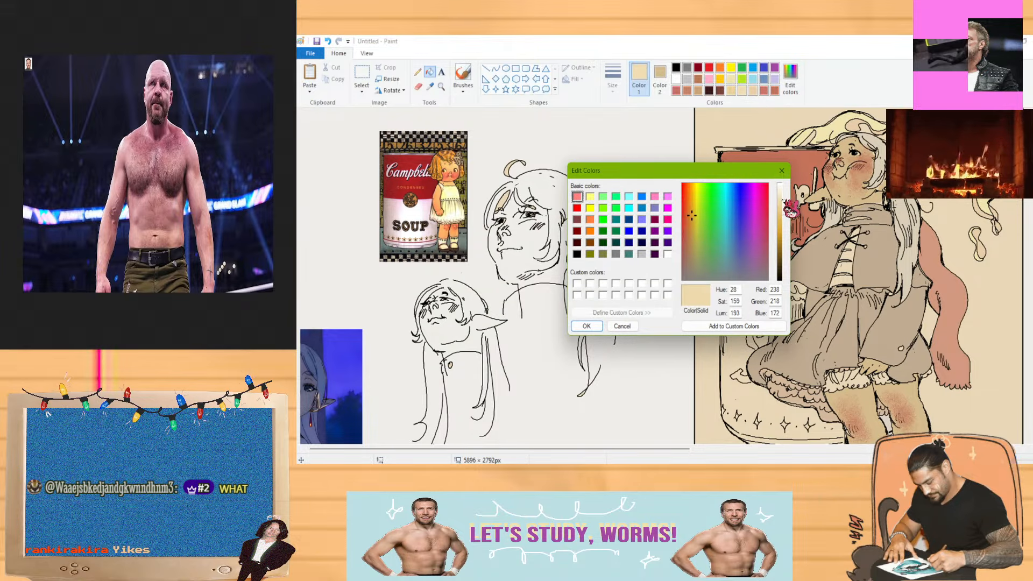
{"action": "left_click", "coordinate": [688, 238]}
{"action": "left_click", "coordinate": [690, 239]}
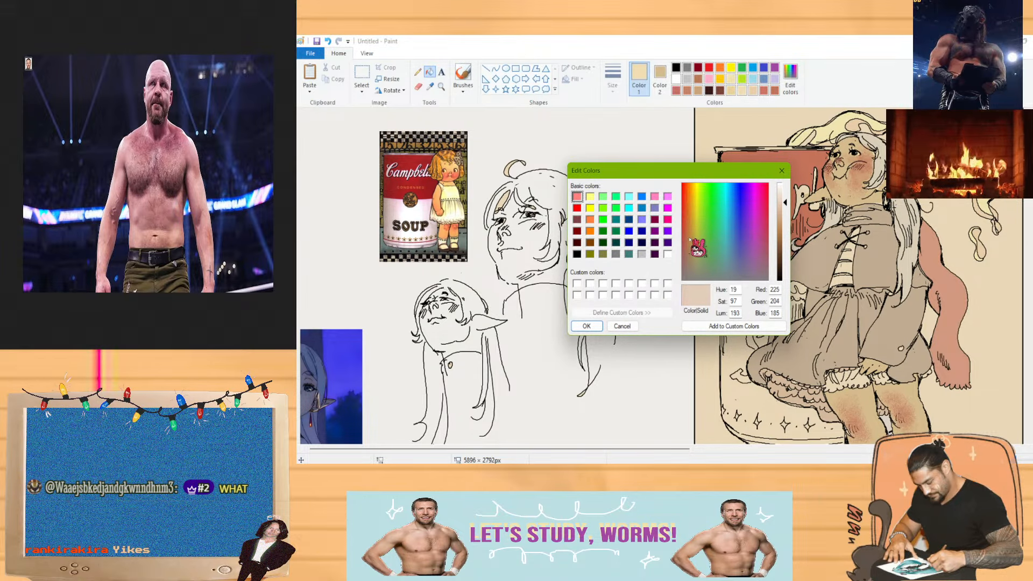
{"action": "left_click", "coordinate": [622, 326]}
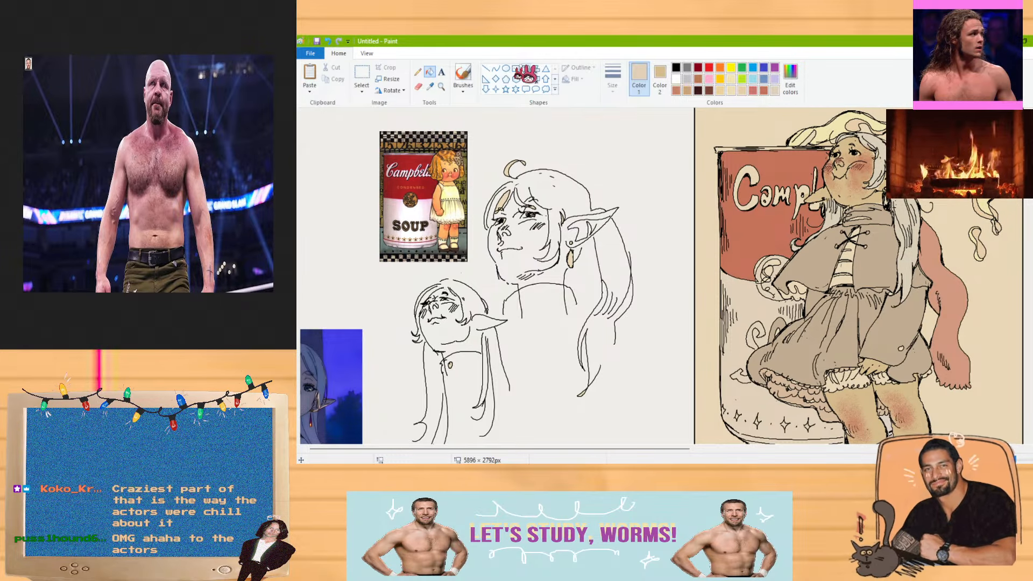
Sample the beige below the elf's ear beside the can lettering and mix a darker tan from it as the drawing colour
{"action": "left_click", "coordinate": [677, 67]}
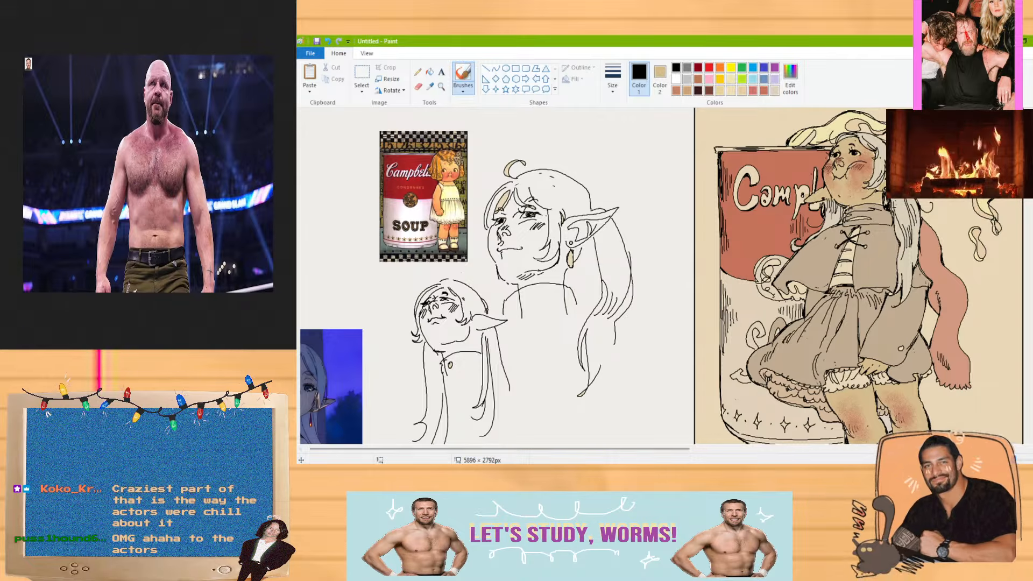
{"action": "left_click", "coordinate": [1025, 460]}
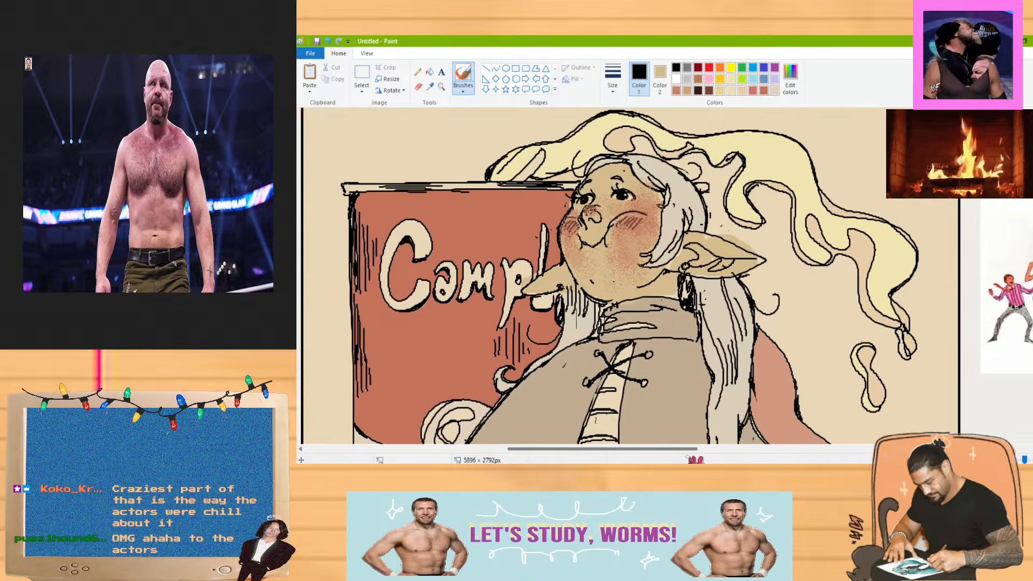
{"action": "scroll", "coordinate": [681, 458], "scroll_direction": "left", "scroll_amount": 2}
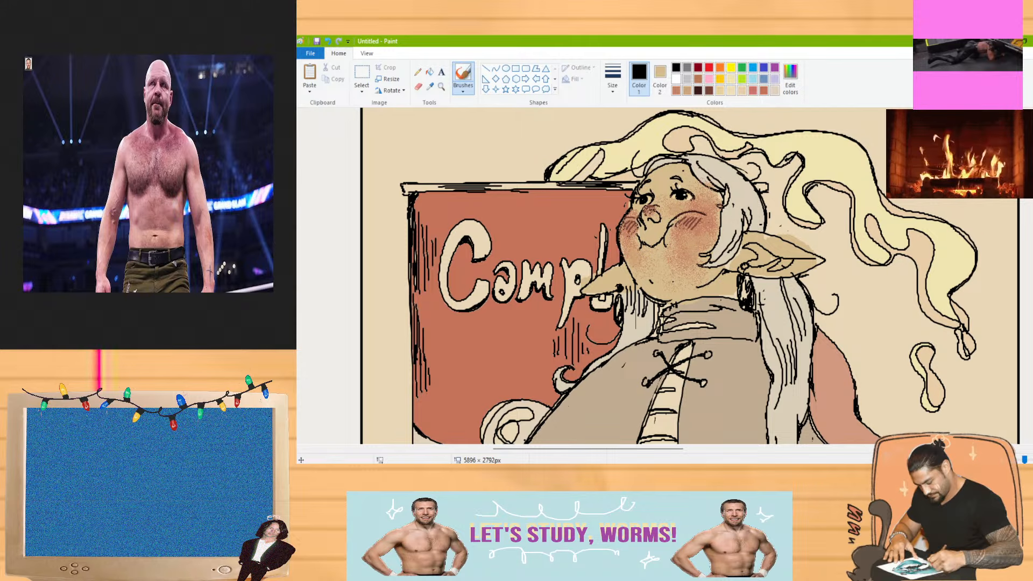
{"action": "scroll", "coordinate": [688, 275], "scroll_direction": "down", "scroll_amount": 4}
{"action": "scroll", "coordinate": [689, 275], "scroll_direction": "up", "scroll_amount": 2}
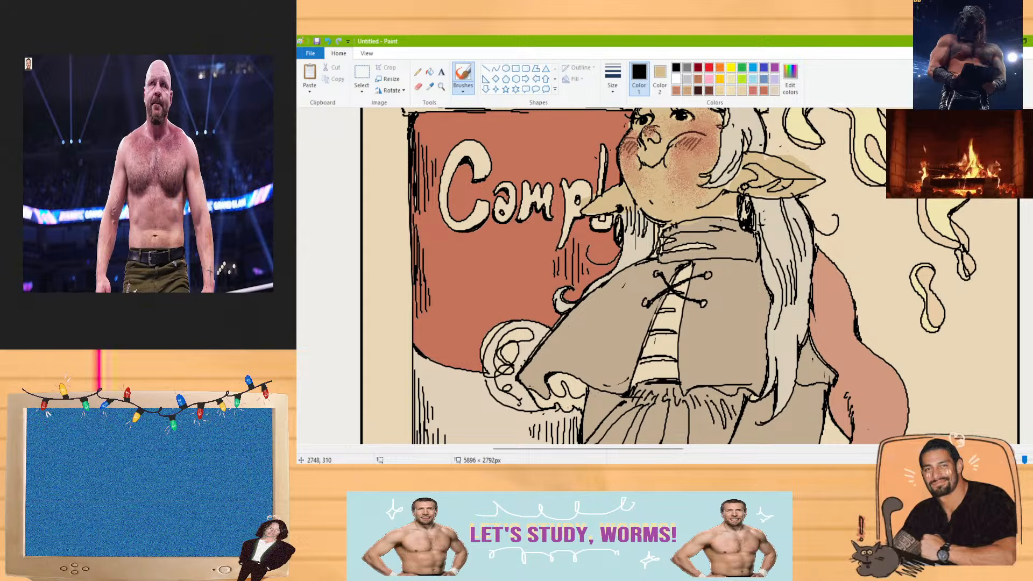
{"action": "left_click", "coordinate": [430, 87]}
{"action": "left_click", "coordinate": [640, 237]}
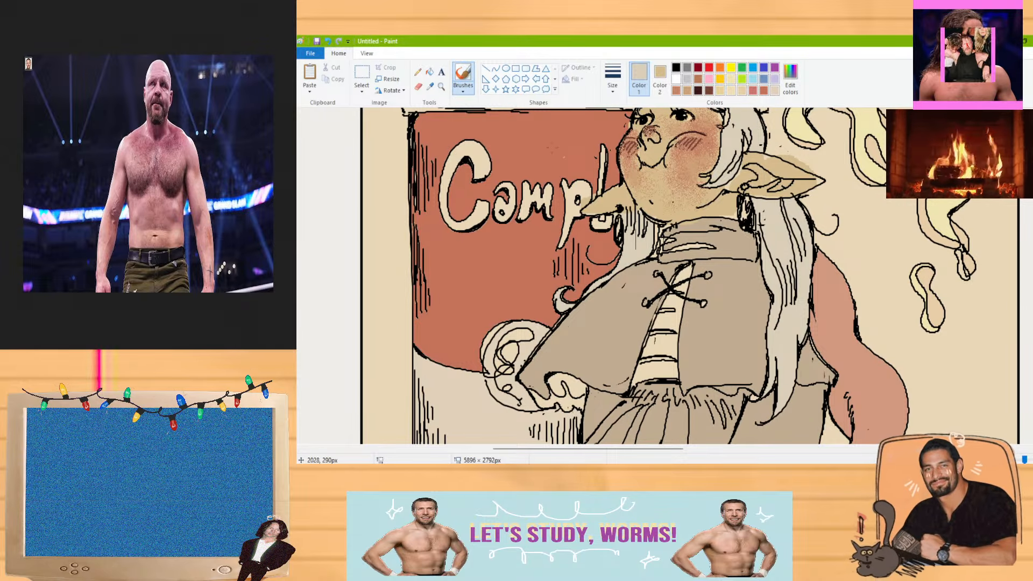
{"action": "left_click", "coordinate": [430, 71]}
{"action": "left_click", "coordinate": [789, 80]}
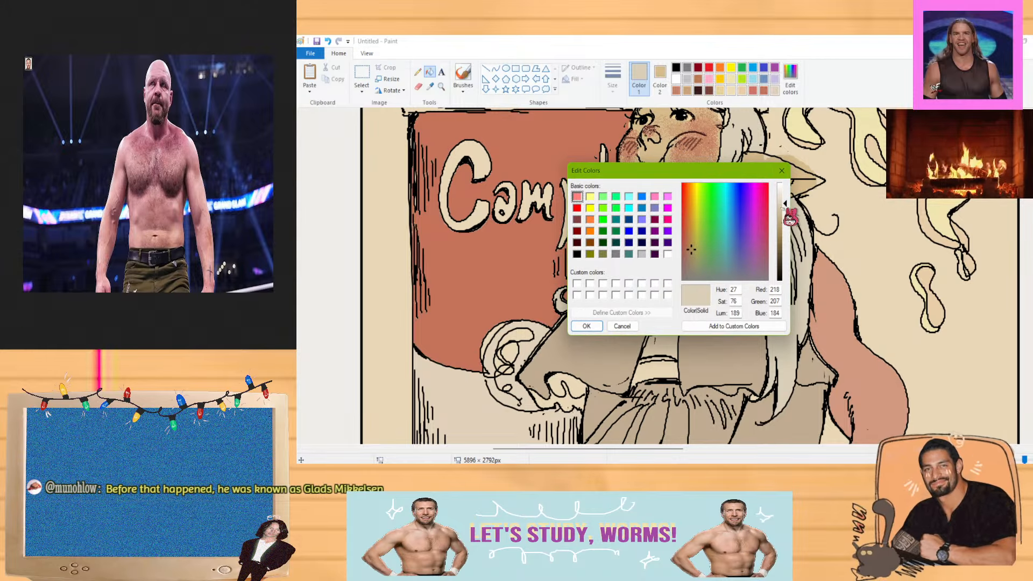
{"action": "left_click", "coordinate": [587, 326]}
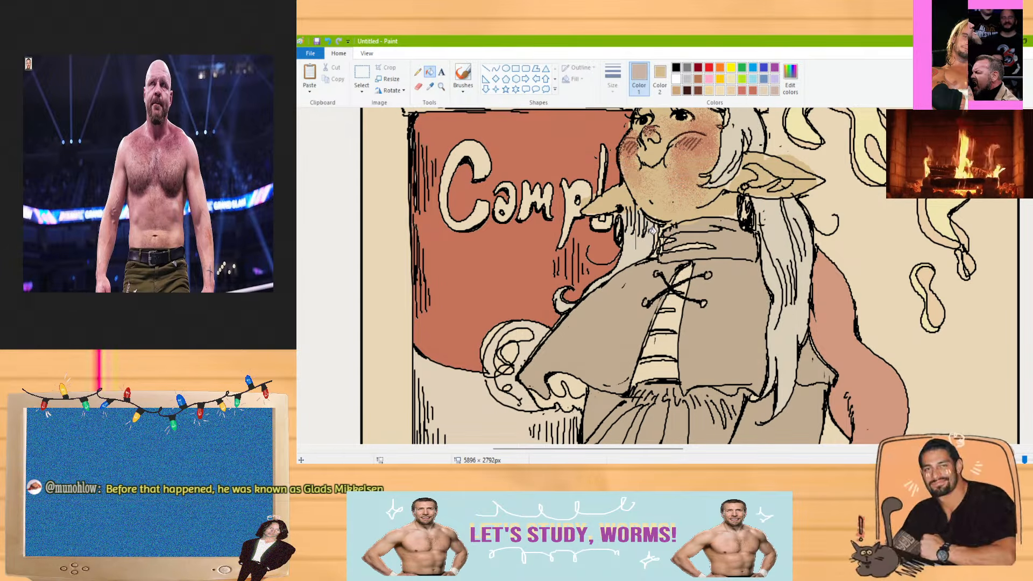
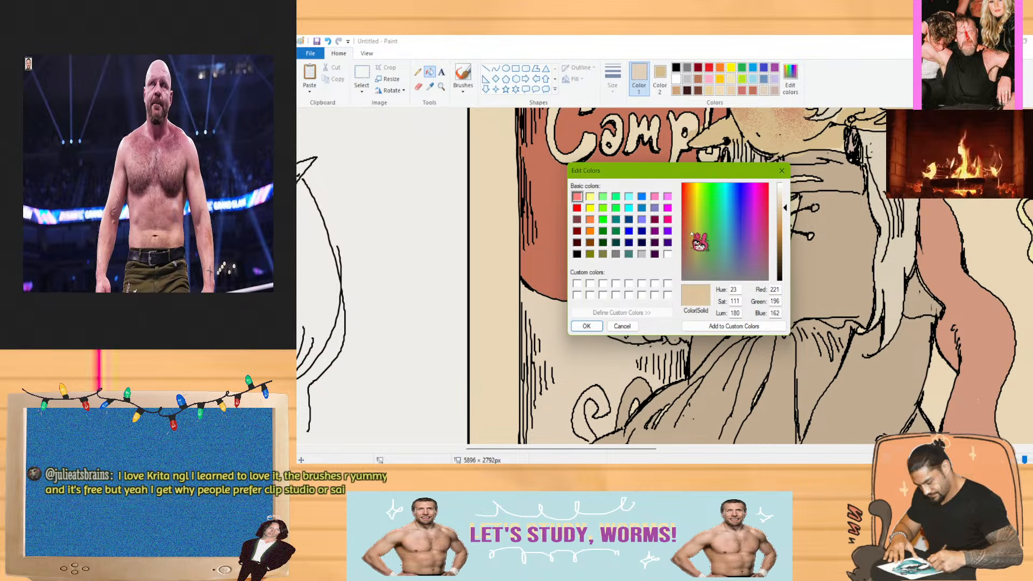
Mix a mustard yellow and fill the round medallion in the middle of the soup can
{"action": "left_click", "coordinate": [691, 226]}
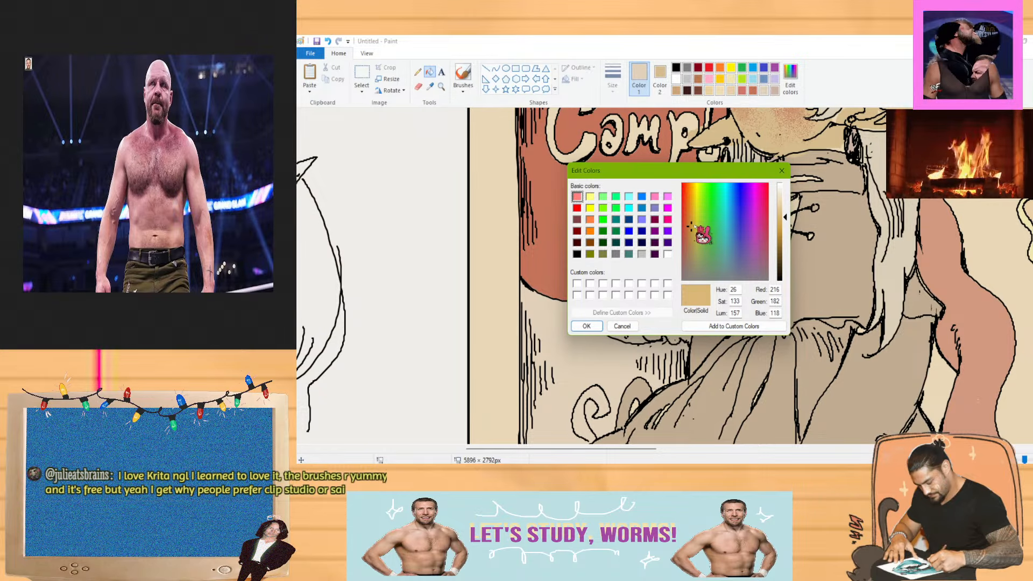
{"action": "left_click", "coordinate": [694, 228]}
{"action": "left_click", "coordinate": [586, 326]}
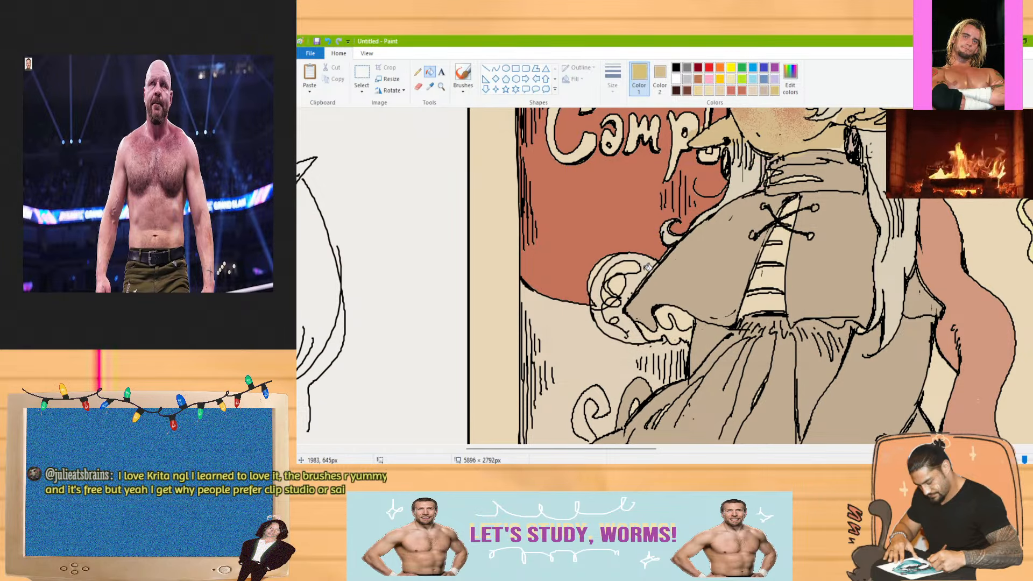
{"action": "left_click", "coordinate": [634, 267]}
{"action": "left_click", "coordinate": [603, 268]}
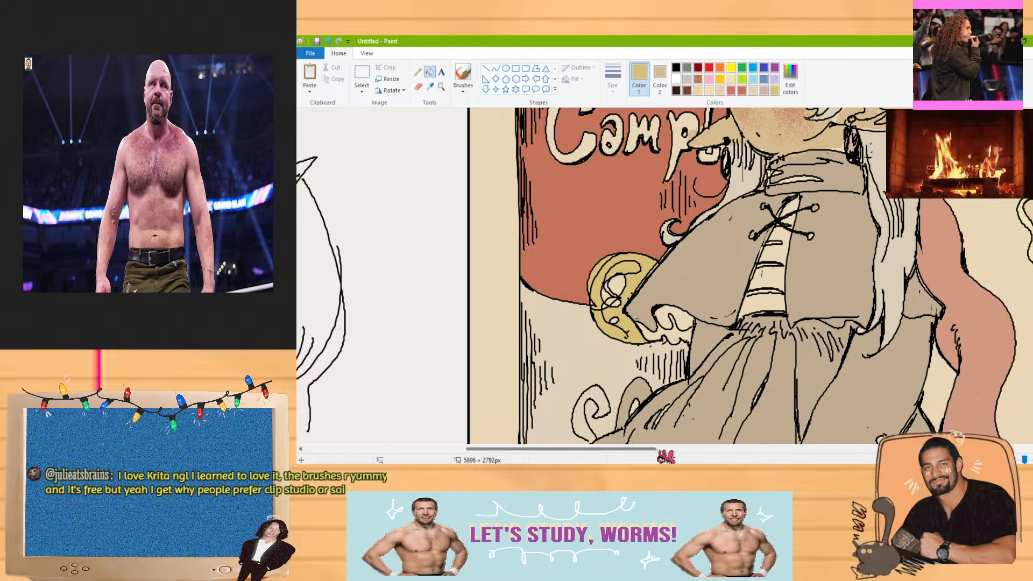
Fill the curled letter shapes on the can's lower band, beside the elf's skirt, with the same mustard yellow
{"action": "mouse_move", "coordinate": [651, 450]}
{"action": "left_mouse_down"}
{"action": "mouse_move", "coordinate": [497, 452]}
{"action": "mouse_move", "coordinate": [615, 447]}
{"action": "mouse_move", "coordinate": [626, 430]}
{"action": "left_mouse_up"}
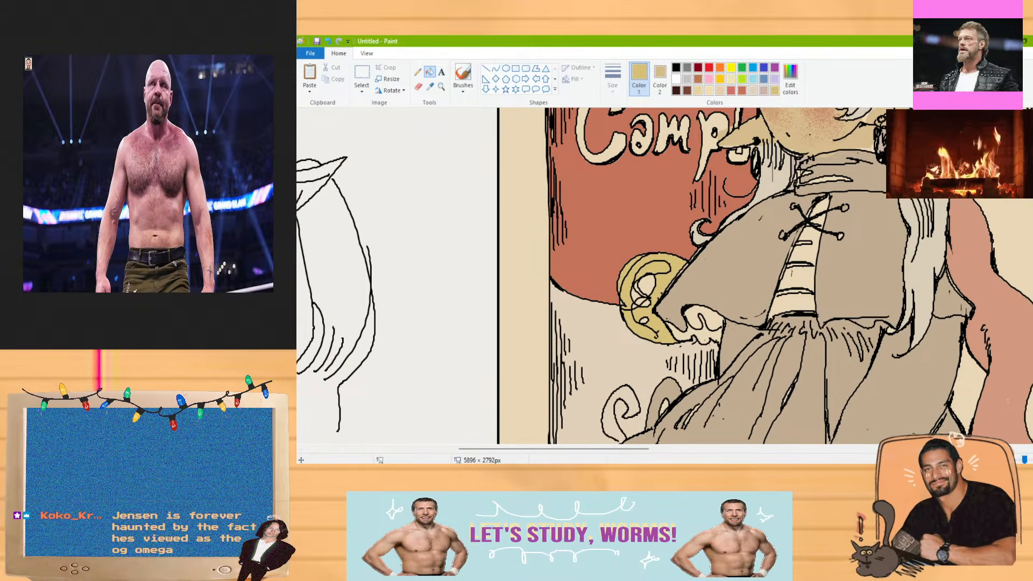
{"action": "scroll", "coordinate": [626, 429], "scroll_direction": "down", "scroll_amount": 3}
{"action": "left_click", "coordinate": [462, 74]}
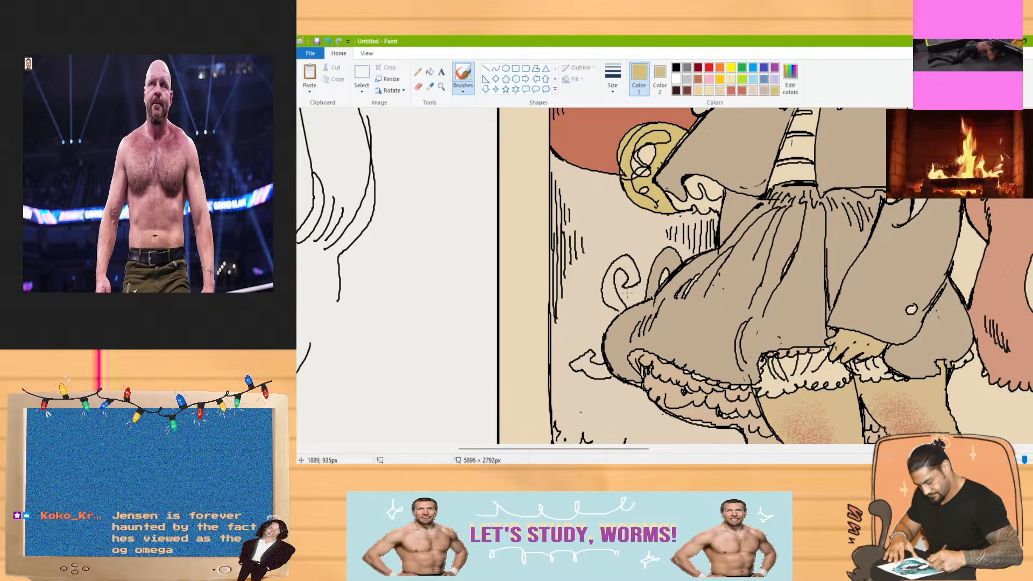
{"action": "left_click", "coordinate": [430, 71]}
{"action": "left_click", "coordinate": [641, 264]}
{"action": "left_click", "coordinate": [662, 268]}
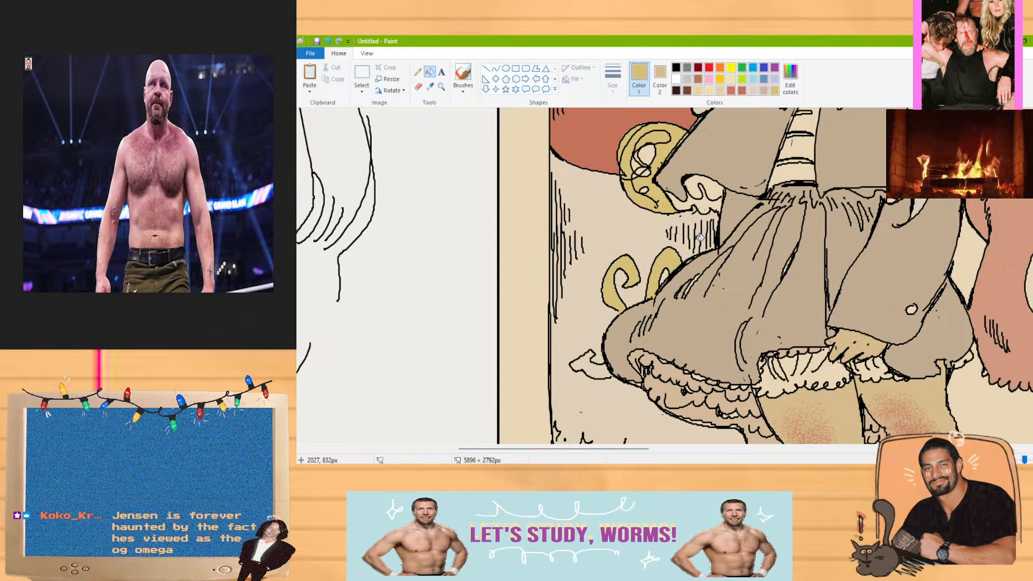
{"action": "left_click", "coordinate": [463, 74]}
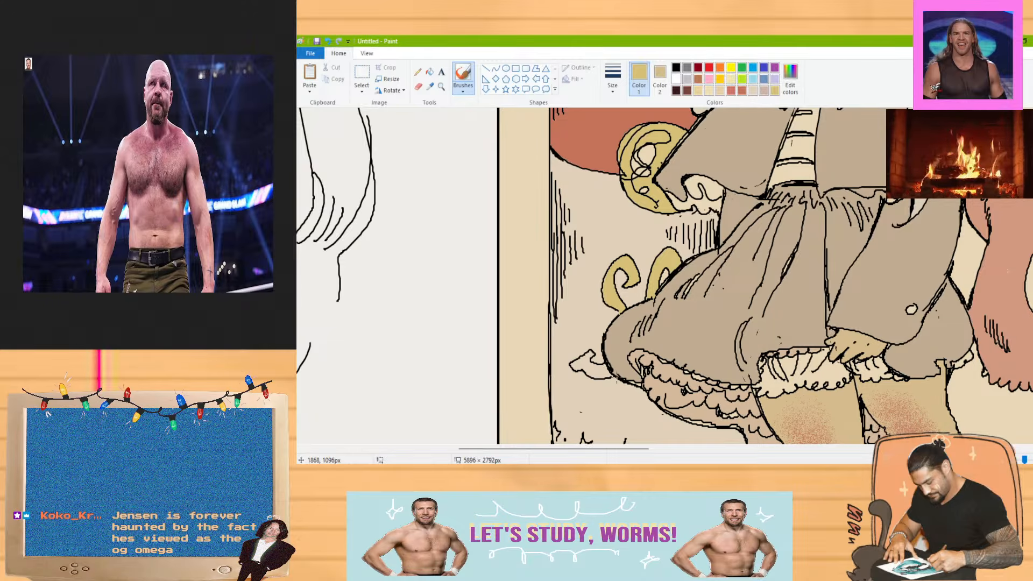
{"action": "left_click", "coordinate": [586, 364]}
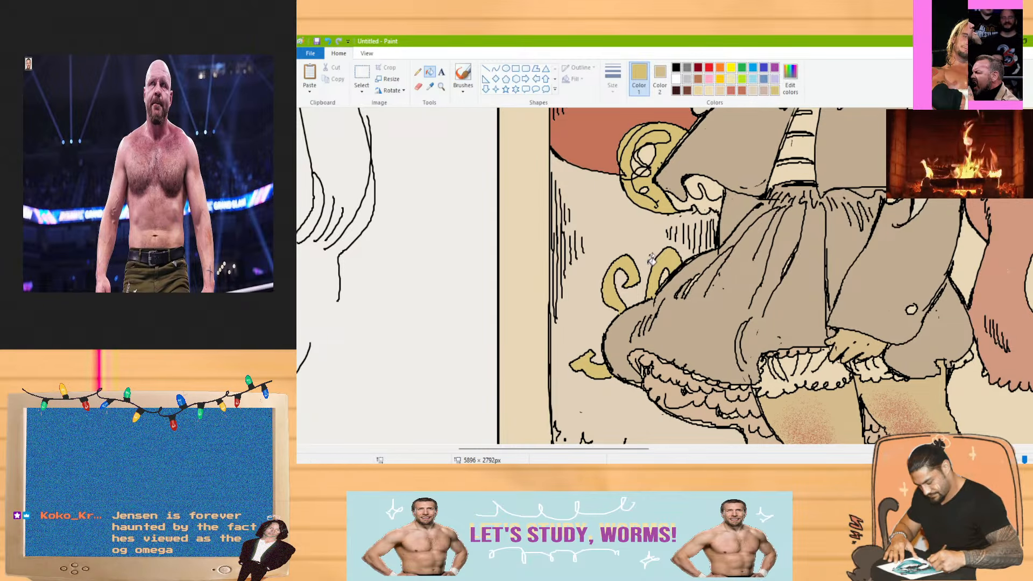
{"action": "left_click", "coordinate": [430, 86]}
{"action": "left_click", "coordinate": [699, 116]}
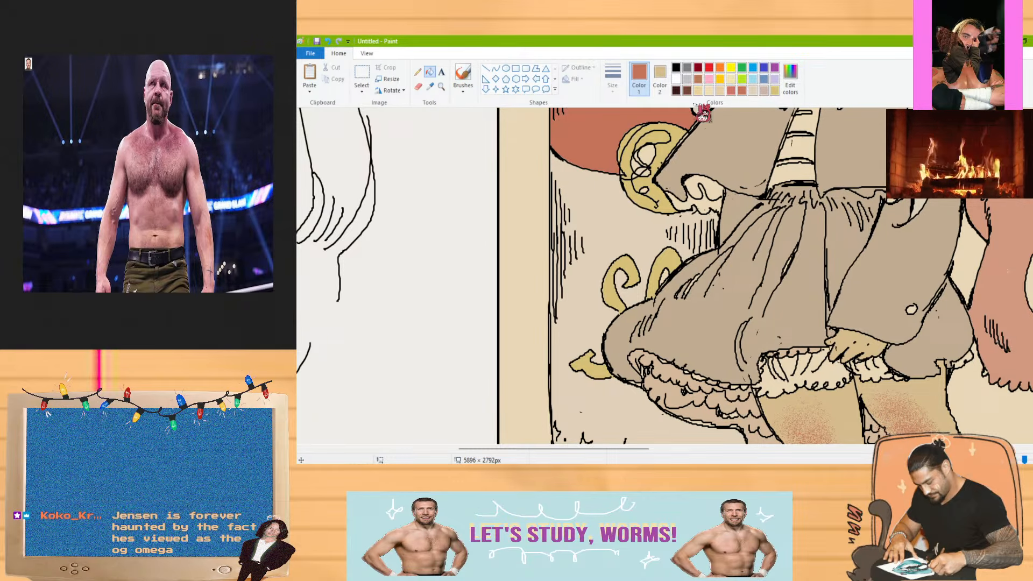
{"action": "left_click", "coordinate": [790, 81]}
{"action": "left_click", "coordinate": [793, 161]}
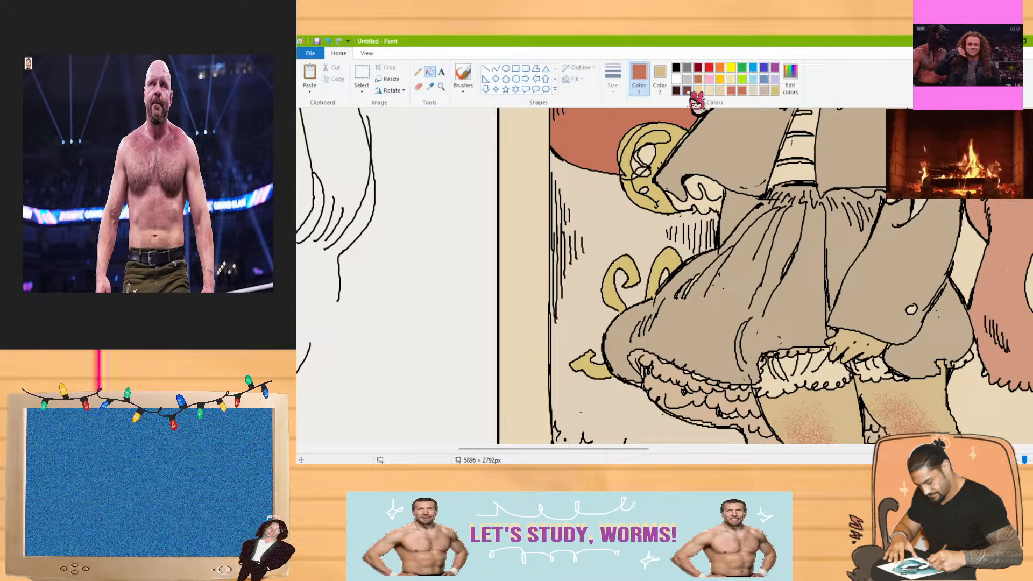
Paint brown accent strokes with the brush inside the mustard-yellow curls beside the skirt
{"action": "left_click", "coordinate": [470, 81]}
{"action": "mouse_move", "coordinate": [631, 269]}
{"action": "left_mouse_down"}
{"action": "mouse_move", "coordinate": [620, 263]}
{"action": "mouse_move", "coordinate": [619, 302]}
{"action": "left_mouse_up"}
{"action": "mouse_move", "coordinate": [630, 267]}
{"action": "left_mouse_down"}
{"action": "mouse_move", "coordinate": [634, 280]}
{"action": "mouse_move", "coordinate": [622, 262]}
{"action": "mouse_move", "coordinate": [614, 301]}
{"action": "mouse_move", "coordinate": [622, 311]}
{"action": "left_mouse_up"}
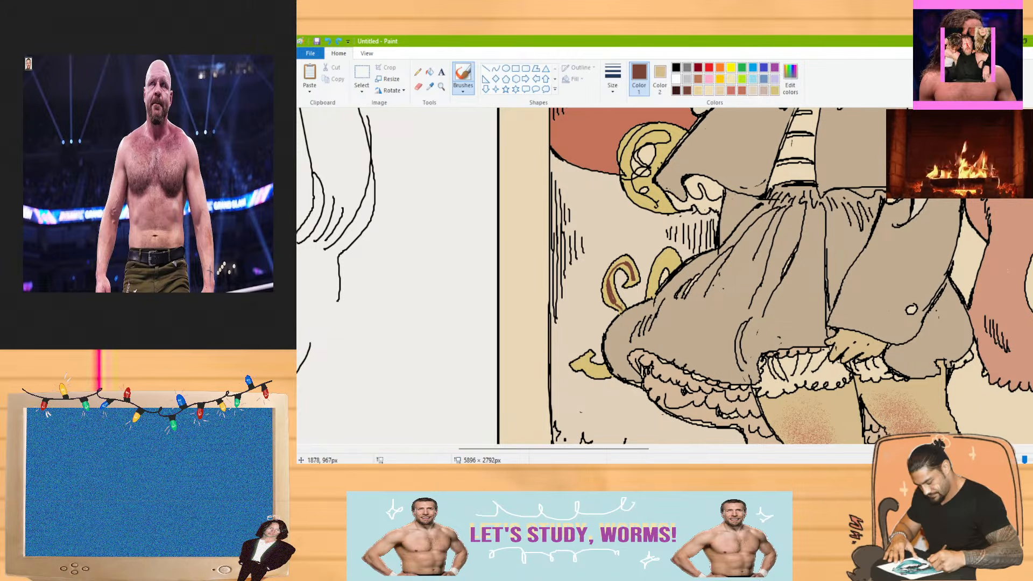
{"action": "left_click_drag", "start_coordinate": [588, 364], "coordinate": [606, 372]}
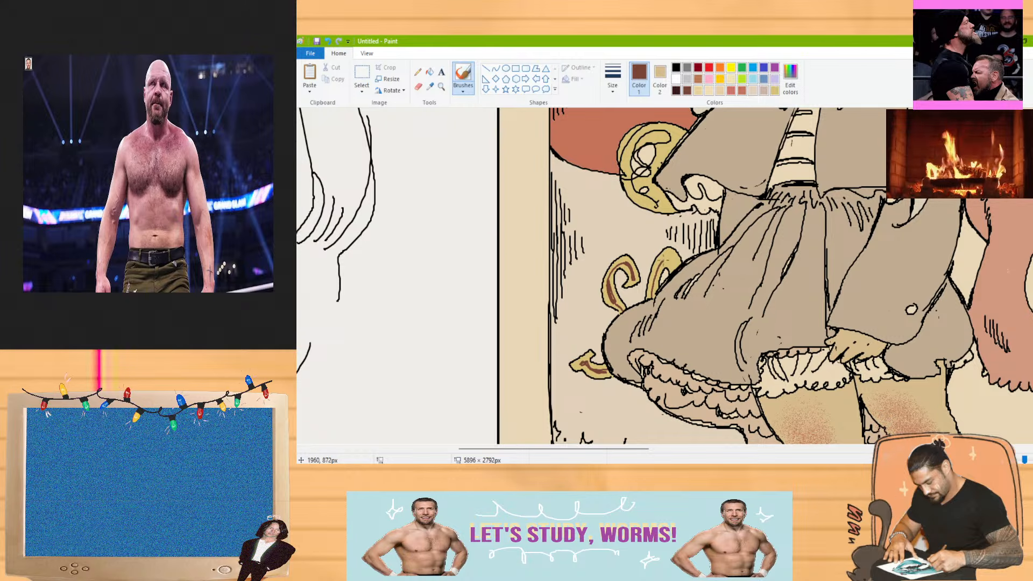
{"action": "left_click_drag", "start_coordinate": [665, 264], "coordinate": [673, 256]}
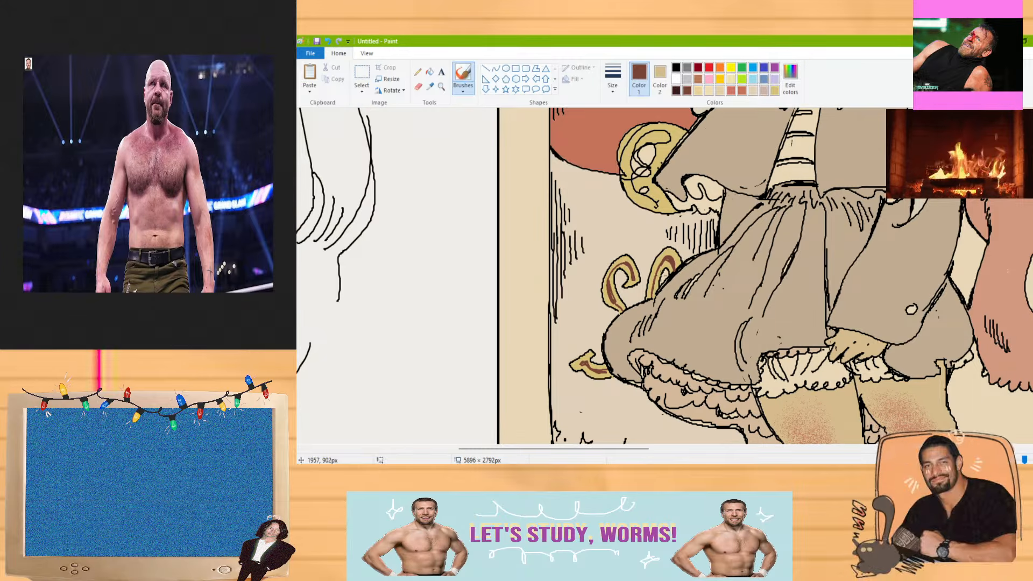
{"action": "left_click", "coordinate": [991, 460]}
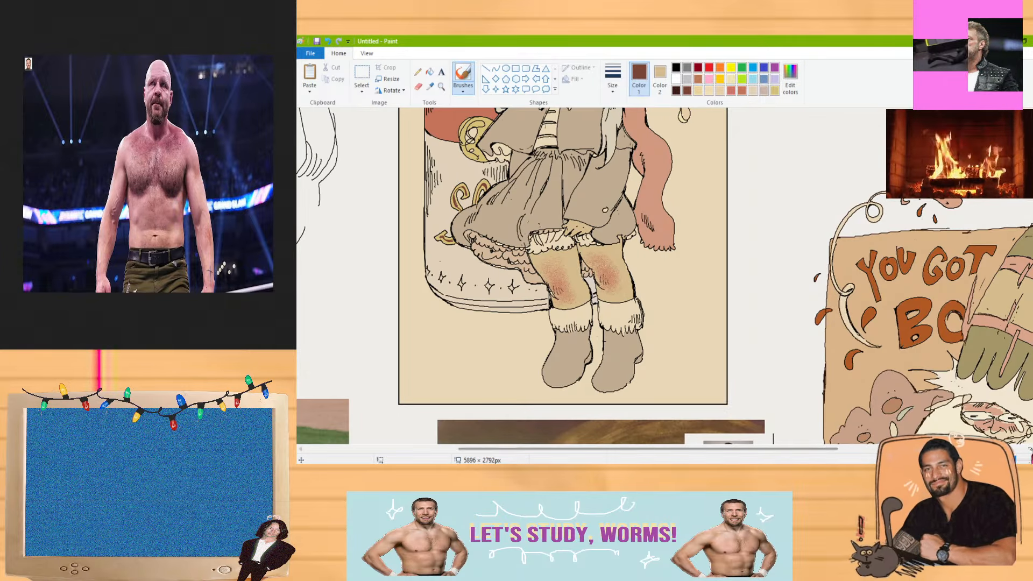
Draw dangling drop earrings in black with the brush beneath both of the elf's ears
{"action": "scroll", "coordinate": [562, 275], "scroll_direction": "up", "scroll_amount": 5}
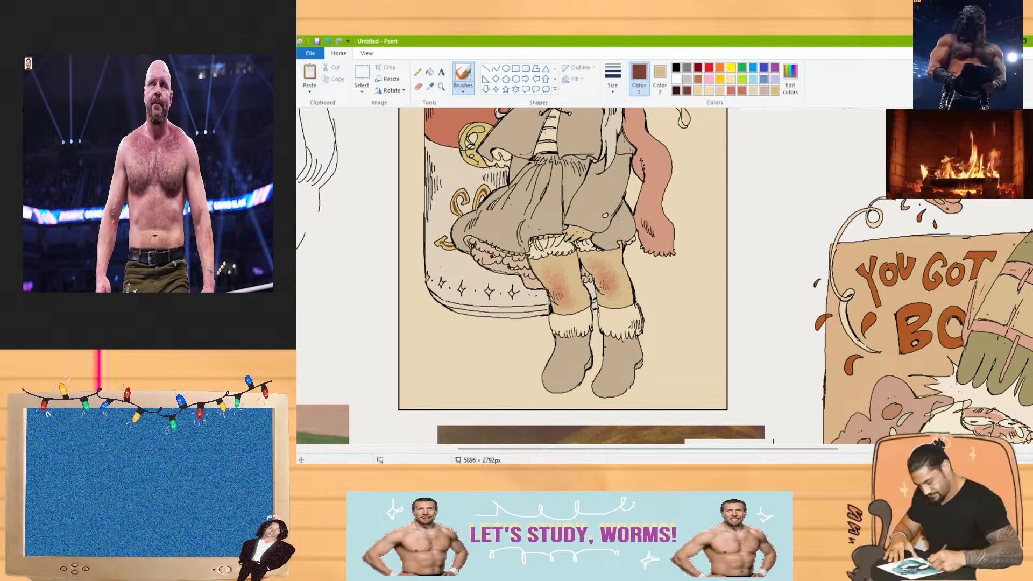
{"action": "scroll", "coordinate": [562, 275], "scroll_direction": "up", "scroll_amount": 1}
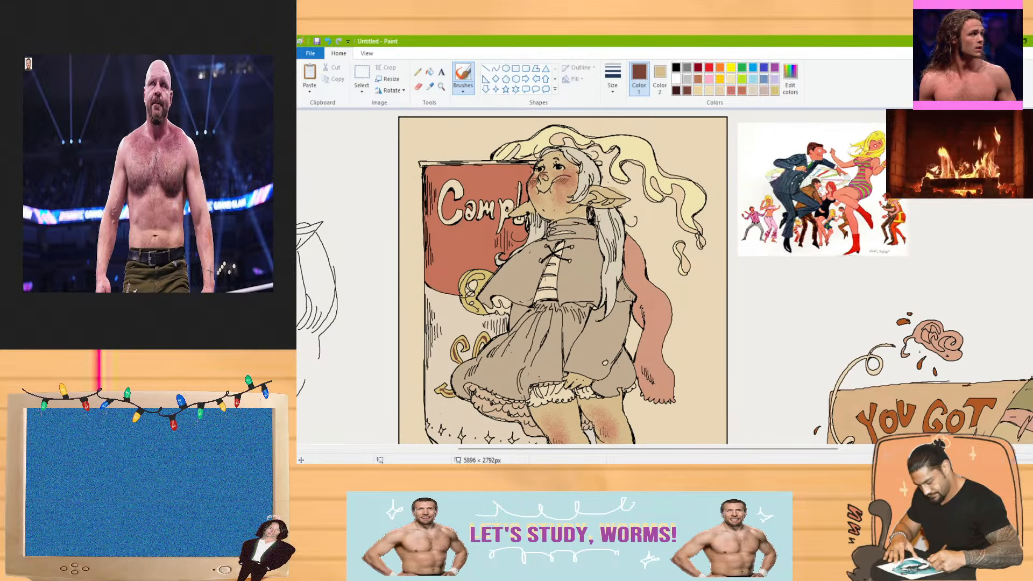
{"action": "scroll", "coordinate": [562, 276], "scroll_direction": "down", "scroll_amount": 2}
{"action": "scroll", "coordinate": [563, 275], "scroll_direction": "up", "scroll_amount": 1}
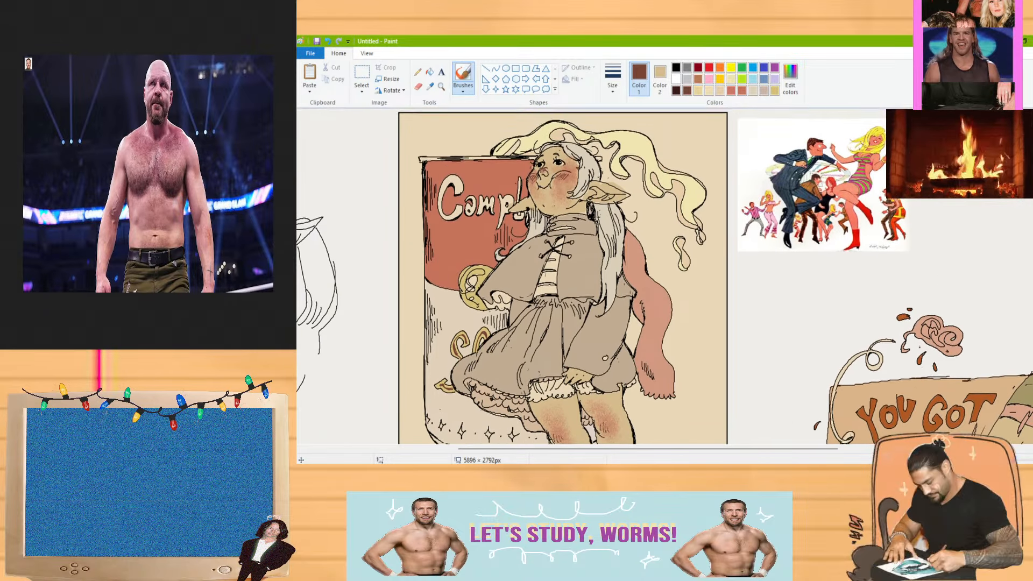
{"action": "scroll", "coordinate": [562, 276], "scroll_direction": "up", "scroll_amount": 1}
{"action": "left_click_drag", "start_coordinate": [778, 450], "coordinate": [594, 451]}
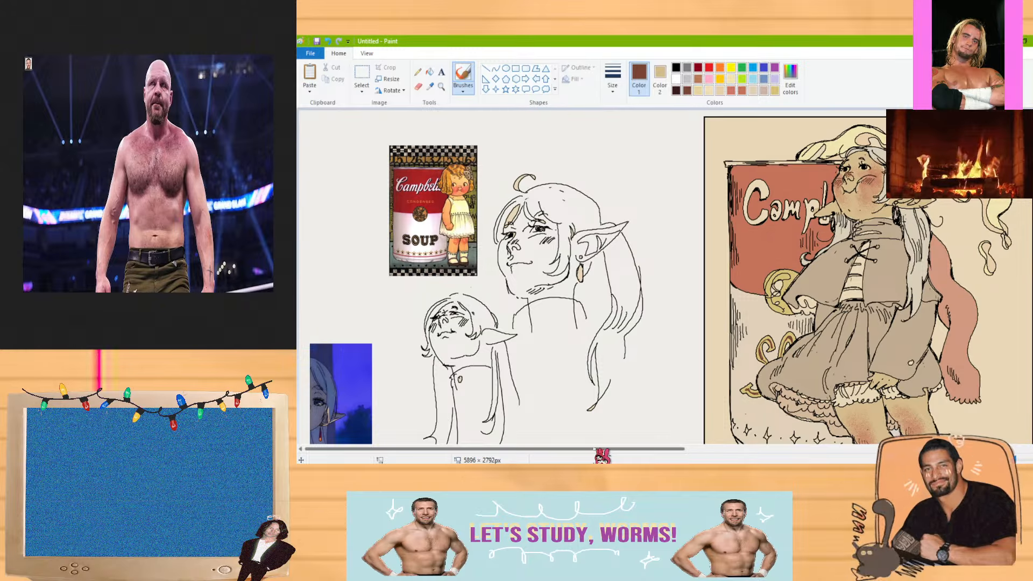
{"action": "left_click_drag", "start_coordinate": [598, 451], "coordinate": [664, 451]}
{"action": "left_click", "coordinate": [677, 68]}
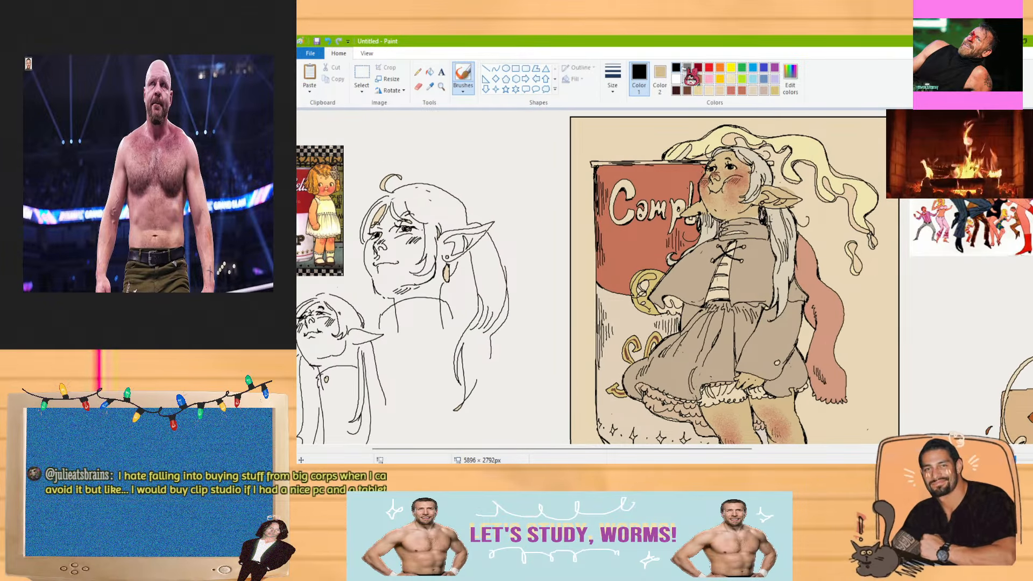
{"action": "left_click", "coordinate": [1024, 460]}
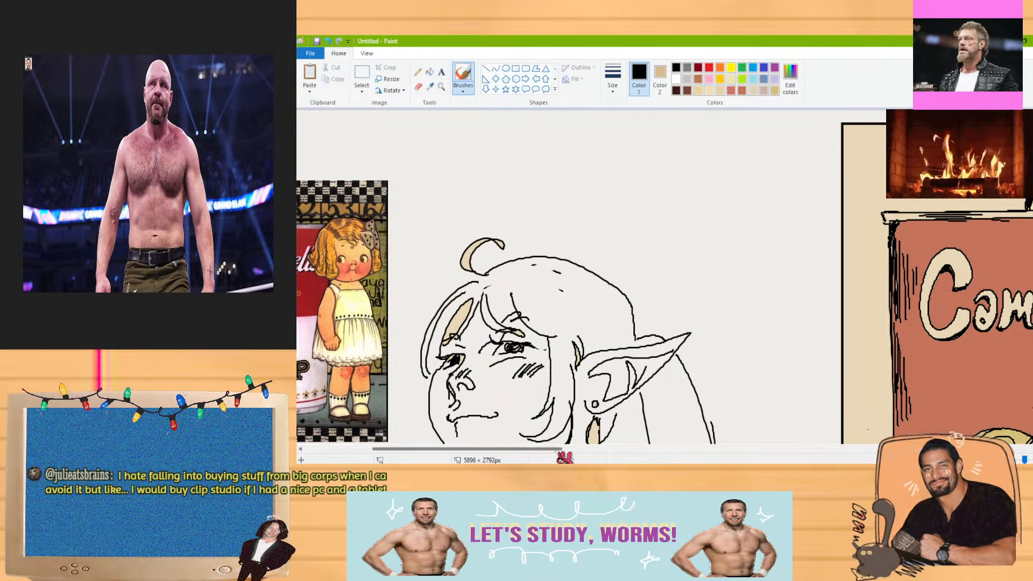
{"action": "left_click_drag", "start_coordinate": [559, 450], "coordinate": [517, 451]}
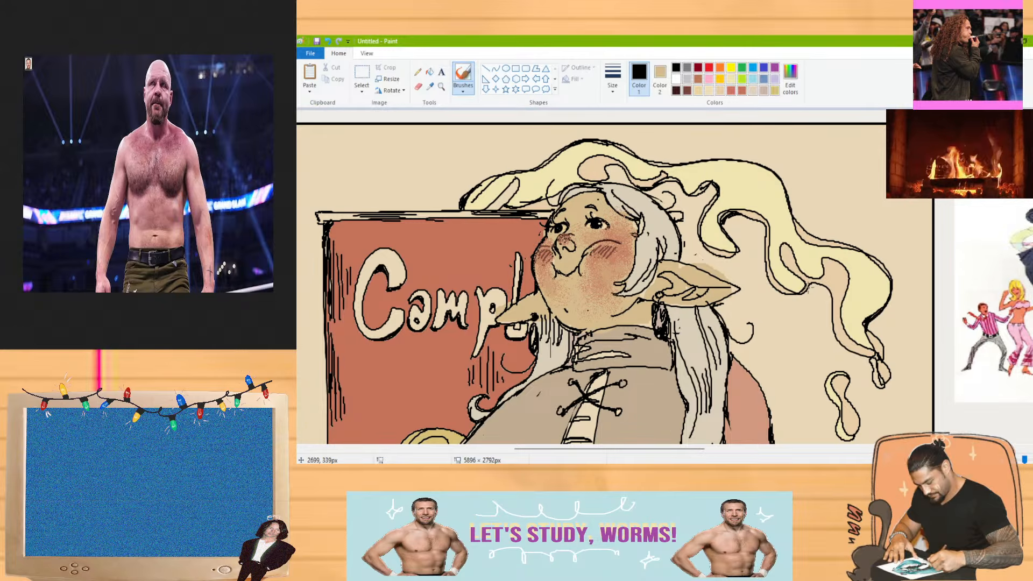
{"action": "mouse_move", "coordinate": [831, 294]}
{"action": "left_mouse_down"}
{"action": "mouse_move", "coordinate": [829, 334]}
{"action": "mouse_move", "coordinate": [841, 352]}
{"action": "mouse_move", "coordinate": [831, 327]}
{"action": "mouse_move", "coordinate": [854, 347]}
{"action": "left_mouse_up"}
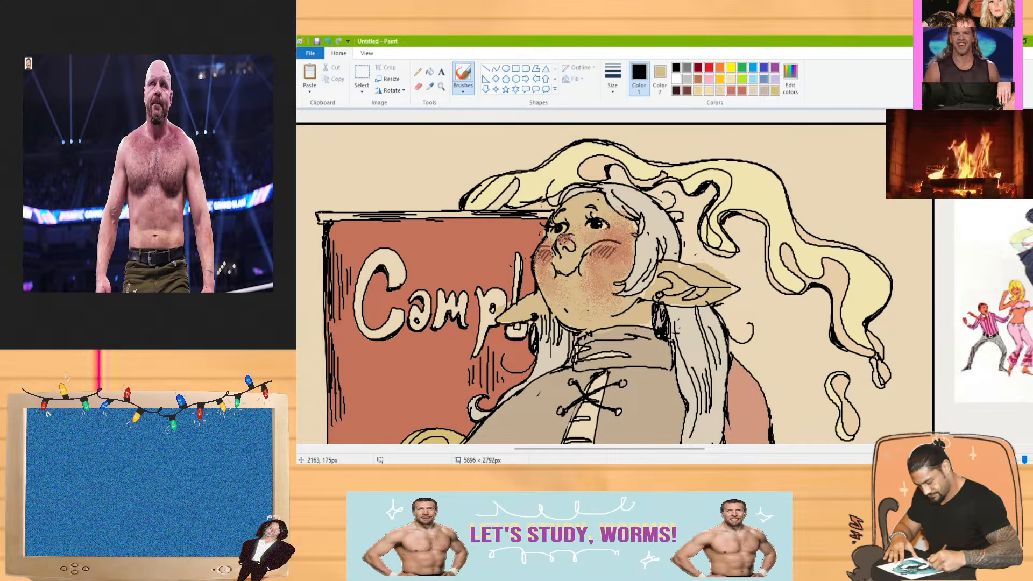
Sample the red of the soup can's upper label and fill the curved stripe along the can's base with it
{"action": "scroll", "coordinate": [664, 280], "scroll_direction": "down", "scroll_amount": 1}
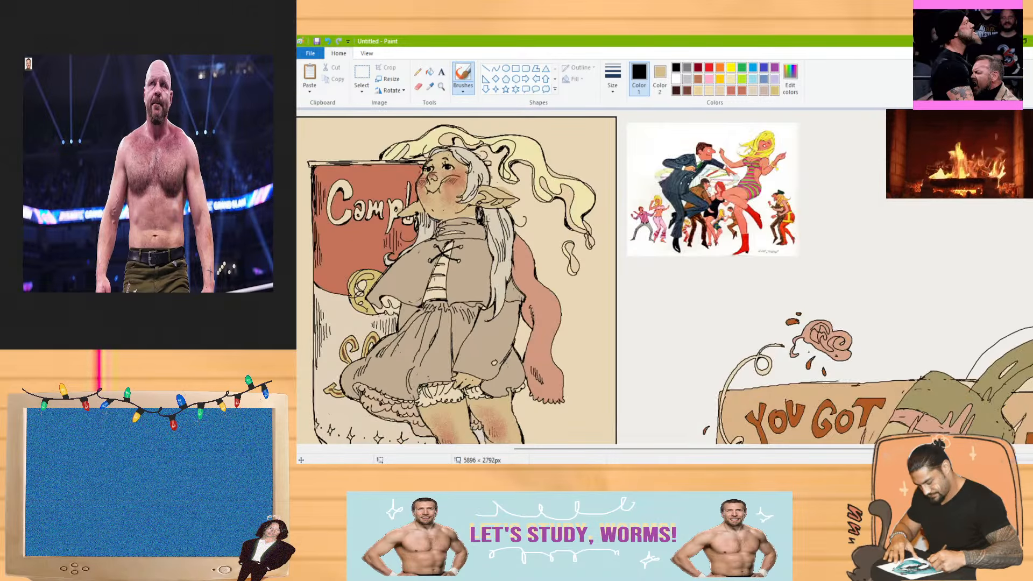
{"action": "scroll", "coordinate": [664, 279], "scroll_direction": "left", "scroll_amount": 5}
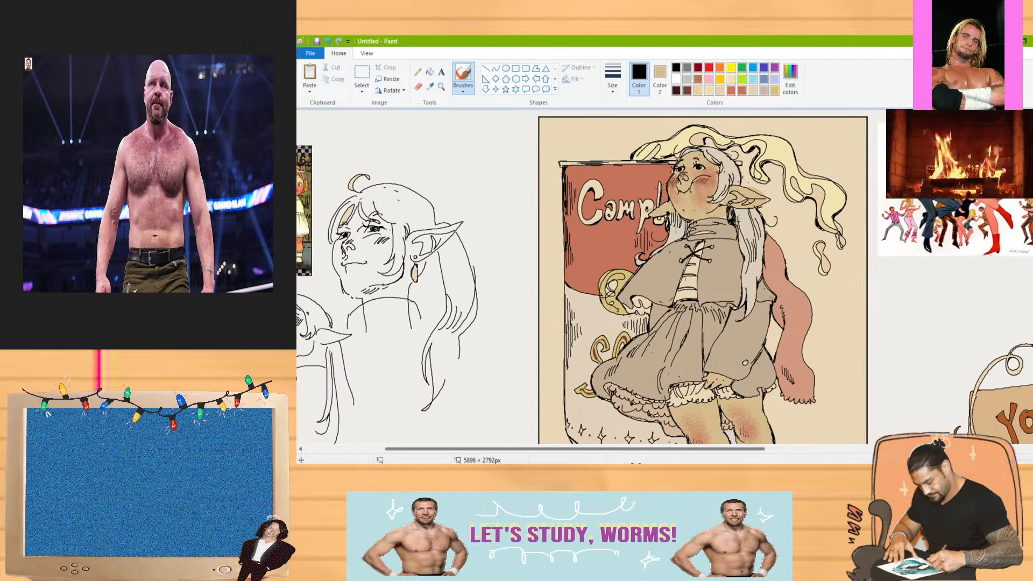
{"action": "mouse_move", "coordinate": [598, 461]}
{"action": "left_mouse_down"}
{"action": "mouse_move", "coordinate": [564, 462]}
{"action": "mouse_move", "coordinate": [618, 462]}
{"action": "mouse_move", "coordinate": [594, 462]}
{"action": "left_mouse_up"}
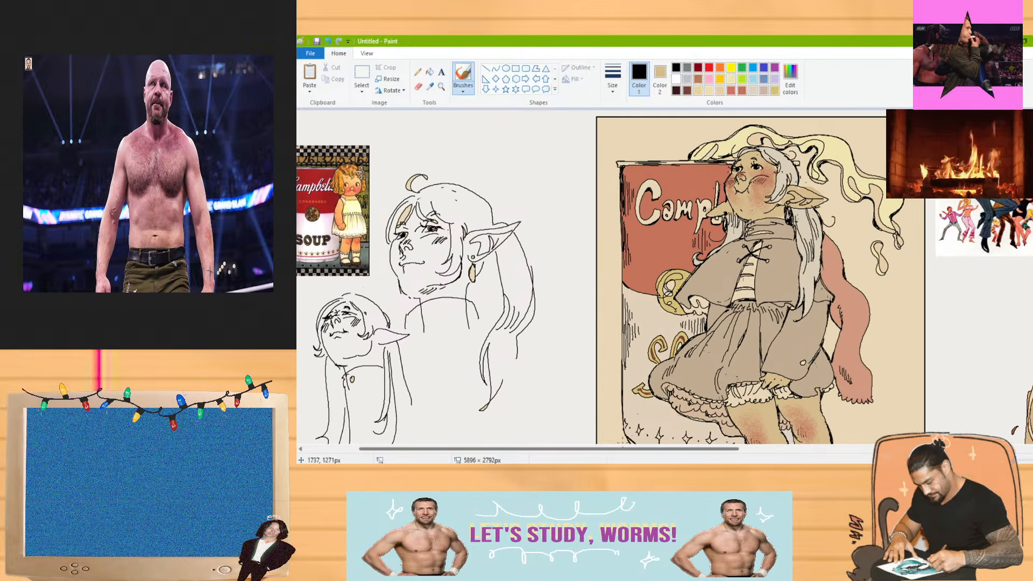
{"action": "scroll", "coordinate": [665, 279], "scroll_direction": "down", "scroll_amount": 1}
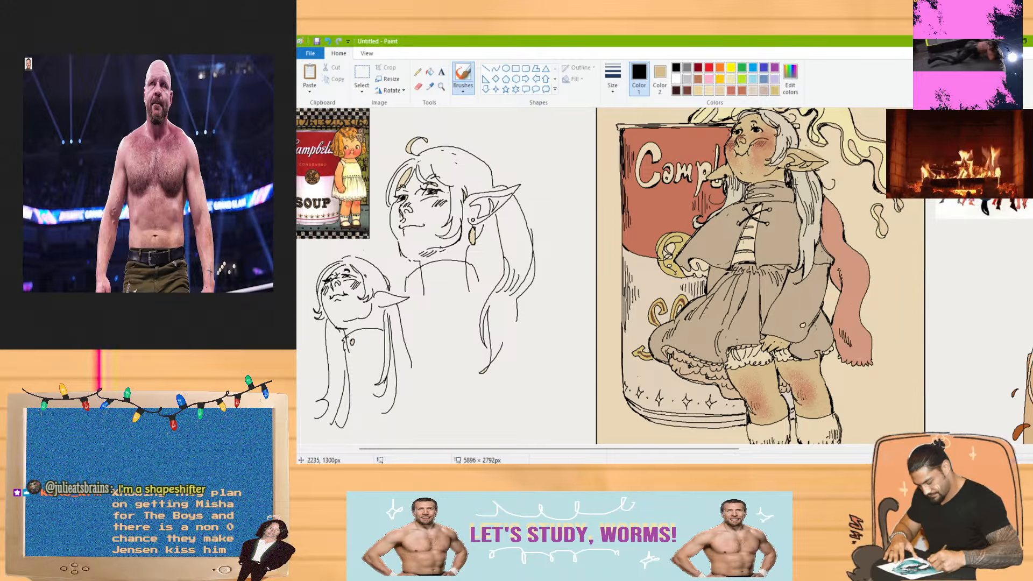
{"action": "left_click", "coordinate": [430, 87]}
{"action": "left_click", "coordinate": [667, 207]}
{"action": "left_click", "coordinate": [429, 72]}
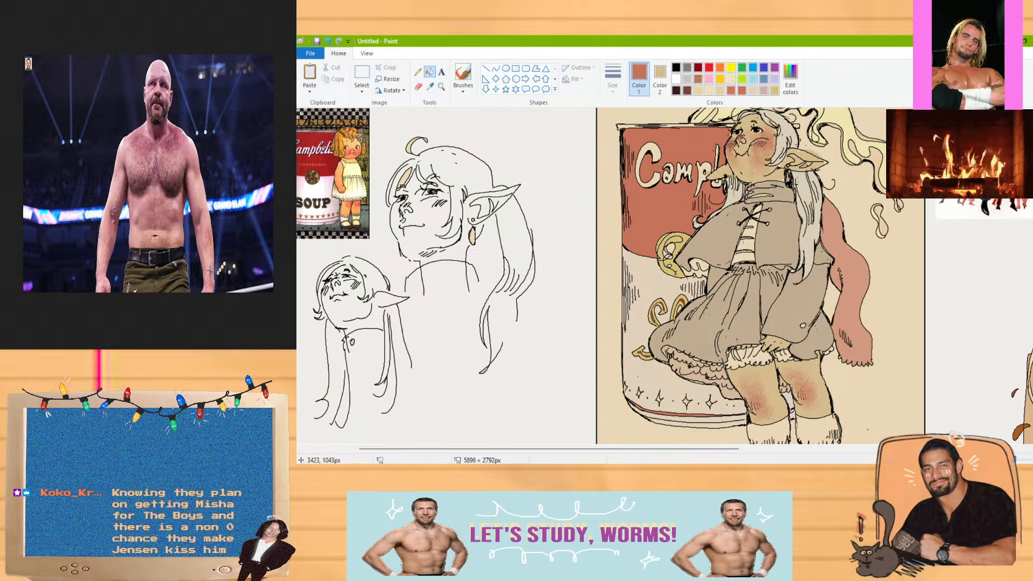
Try a cream fill on the elf's hair and a greyer beige (RGB 218, 207, 184) above the can, undoing both fills
{"action": "left_click", "coordinate": [718, 90]}
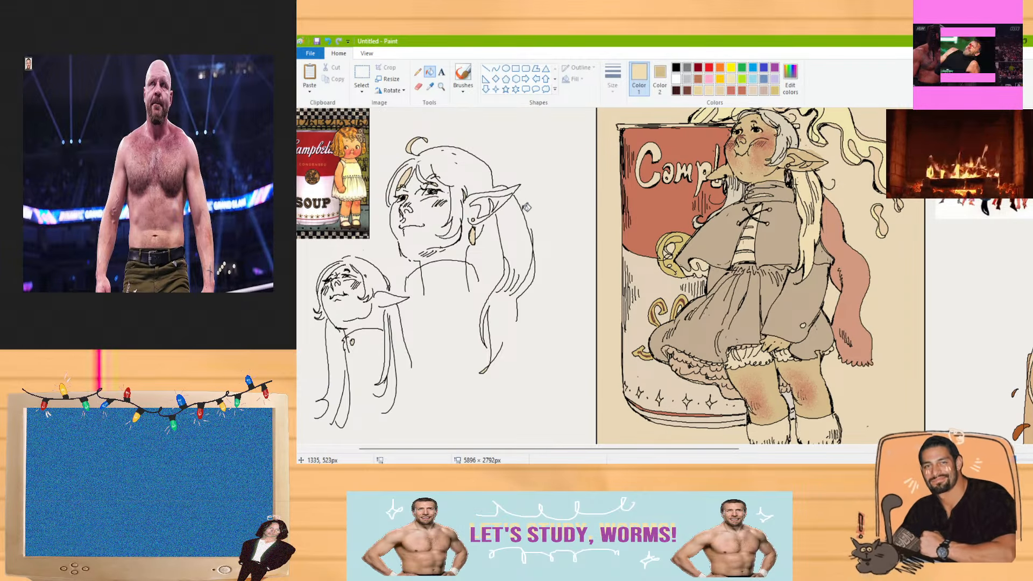
{"action": "left_click", "coordinate": [429, 86]}
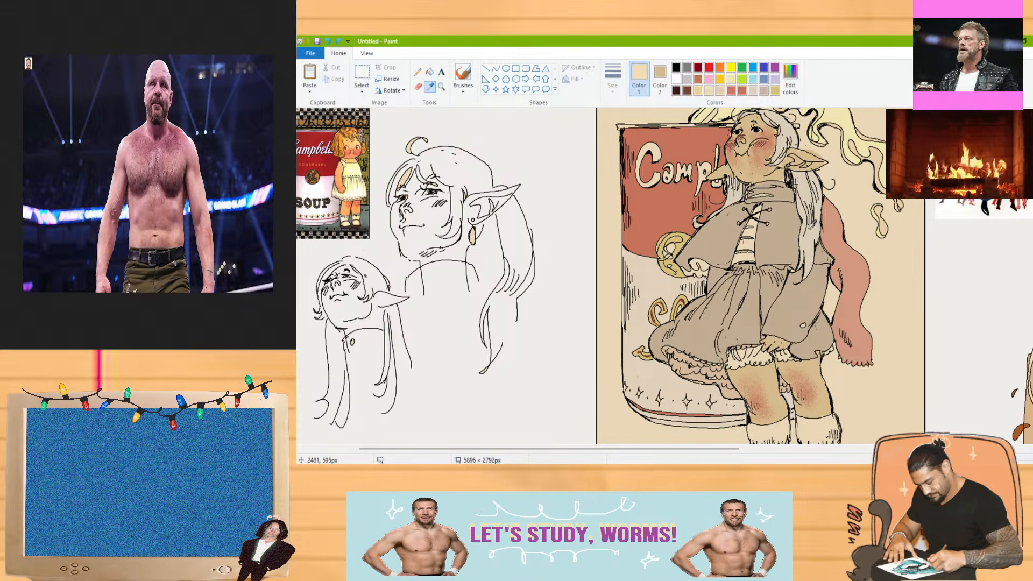
{"action": "left_click", "coordinate": [790, 78]}
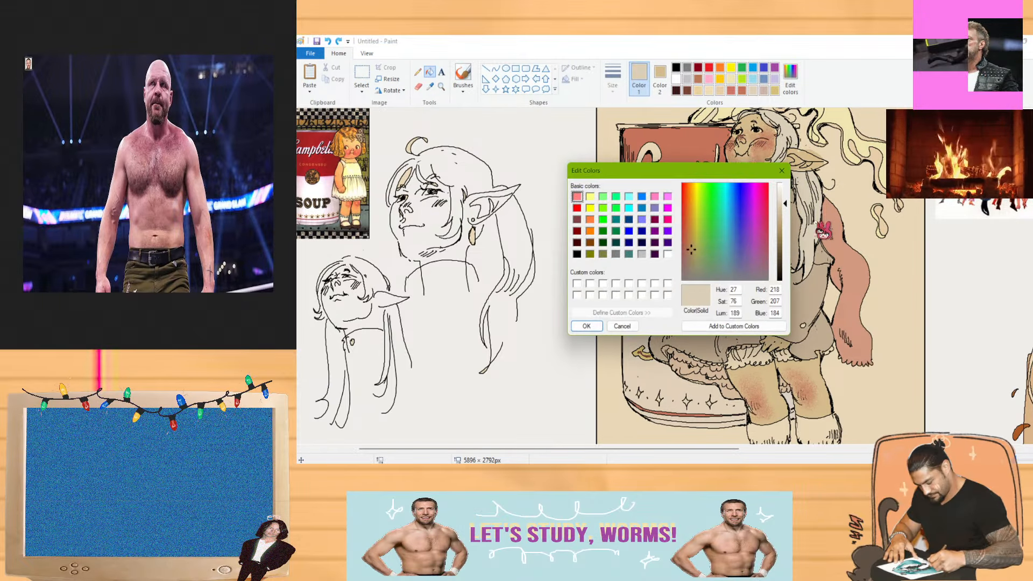
{"action": "left_click", "coordinate": [597, 326]}
{"action": "left_click", "coordinate": [640, 119]}
{"action": "key", "text": "ctrl+z"}
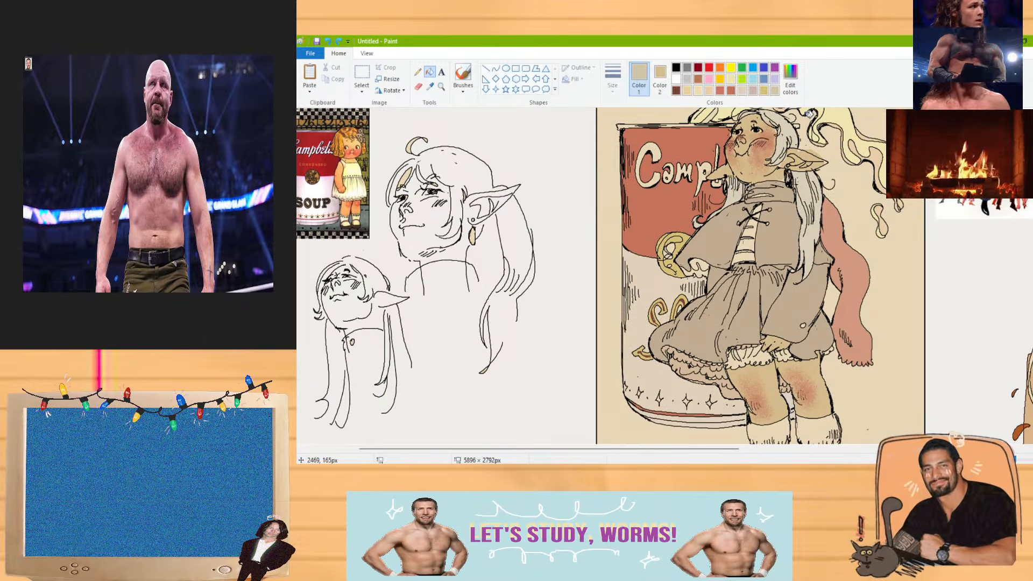
{"action": "left_click", "coordinate": [1031, 460]}
{"action": "mouse_move", "coordinate": [549, 448]}
{"action": "left_mouse_down"}
{"action": "mouse_move", "coordinate": [715, 449]}
{"action": "mouse_move", "coordinate": [639, 449]}
{"action": "left_mouse_up"}
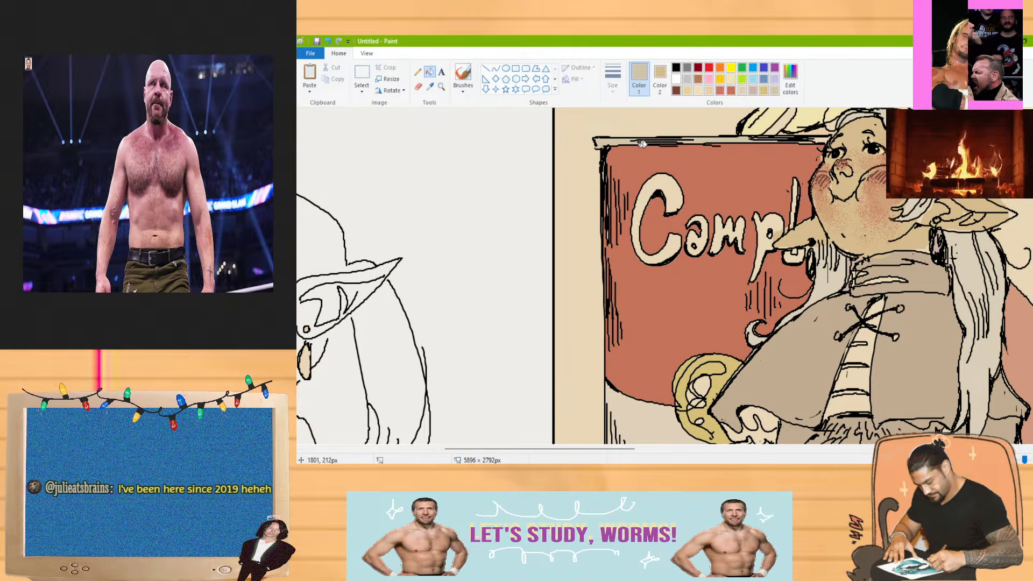
{"action": "scroll", "coordinate": [850, 141], "scroll_direction": "down", "scroll_amount": 2}
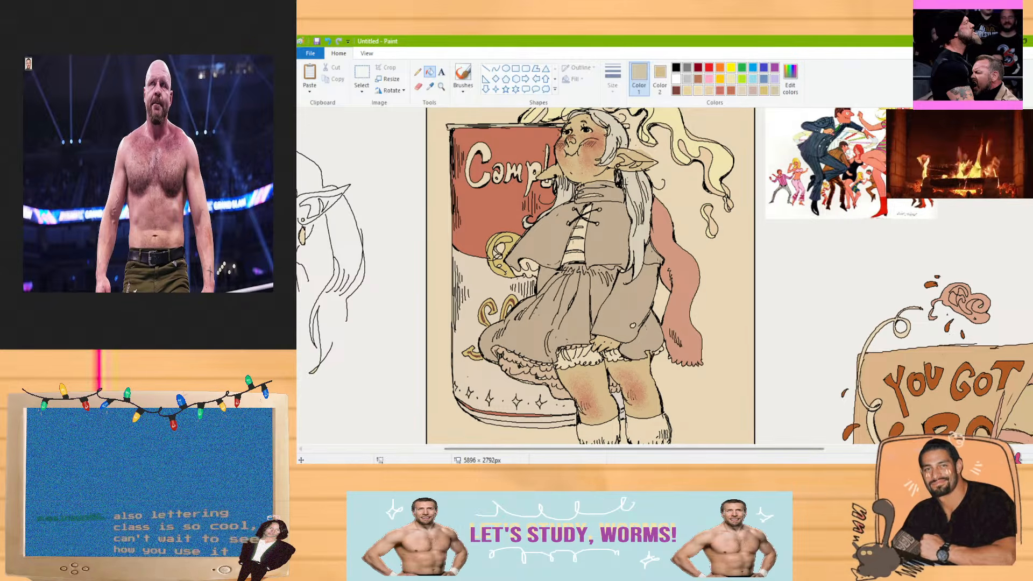
{"action": "scroll", "coordinate": [1017, 248], "scroll_direction": "down", "scroll_amount": 5}
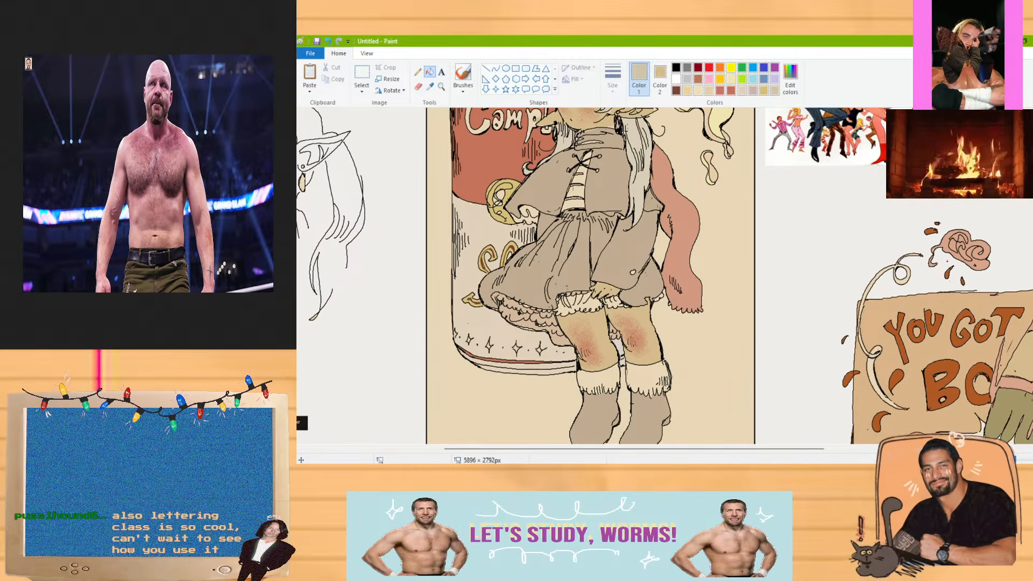
{"action": "scroll", "coordinate": [1018, 248], "scroll_direction": "up", "scroll_amount": 6}
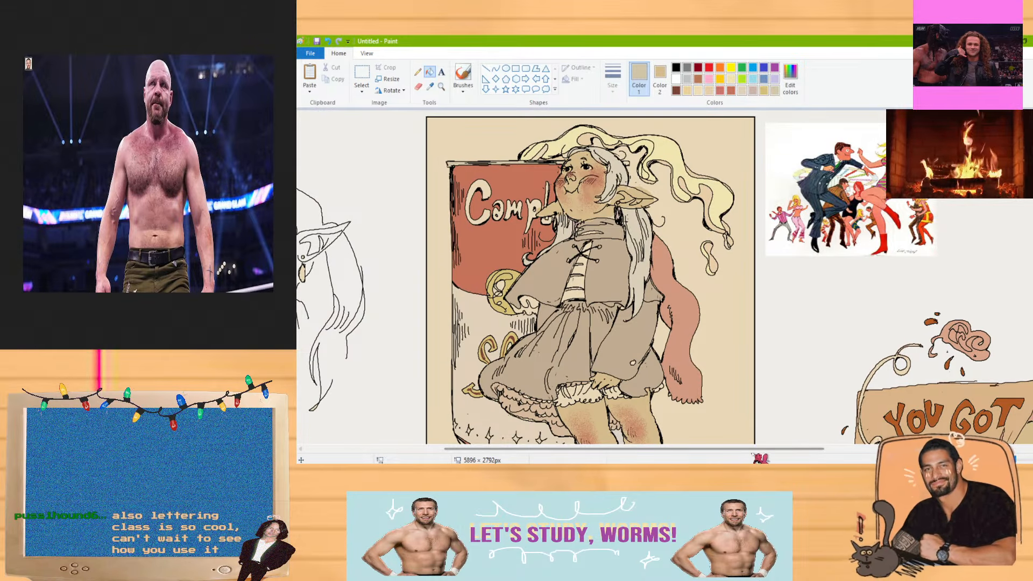
{"action": "scroll", "coordinate": [1017, 247], "scroll_direction": "left", "scroll_amount": 10}
{"action": "scroll", "coordinate": [620, 460], "scroll_direction": "right", "scroll_amount": 5}
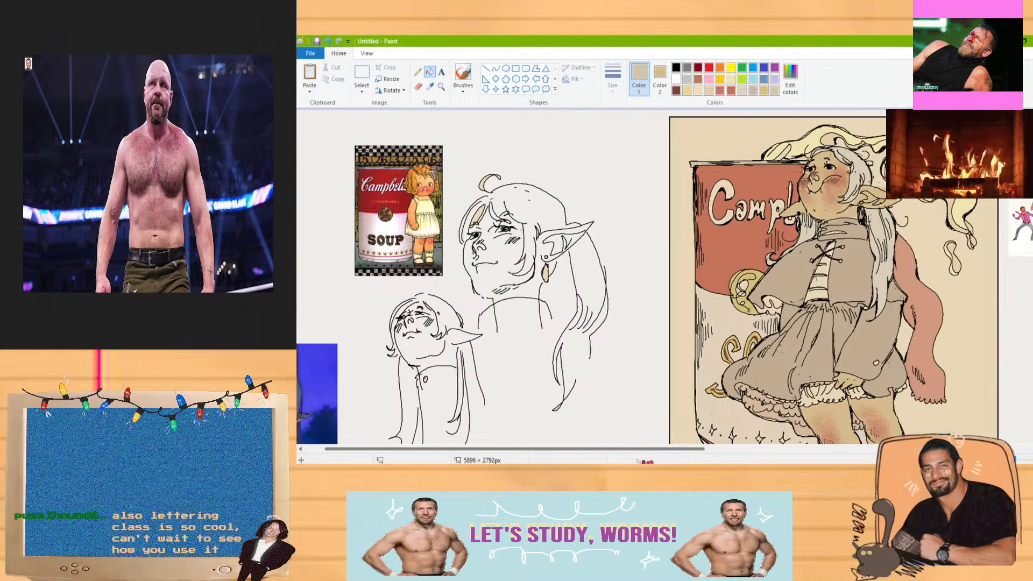
Mix a stronger red (RGB 196, 80, 60) from the can's red and fill both of the elf's earrings with it
{"action": "left_click", "coordinate": [676, 67]}
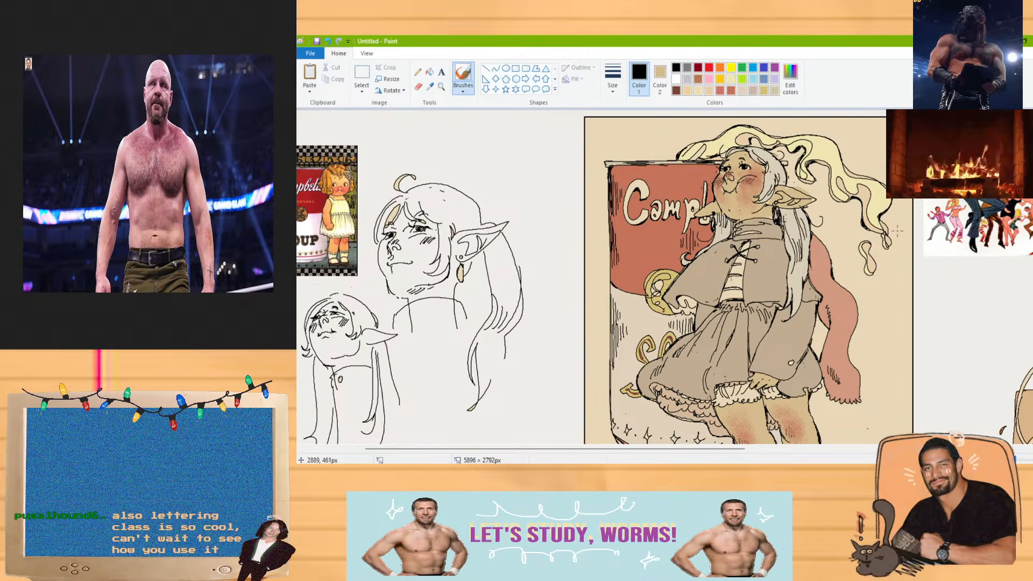
{"action": "left_click", "coordinate": [1027, 459]}
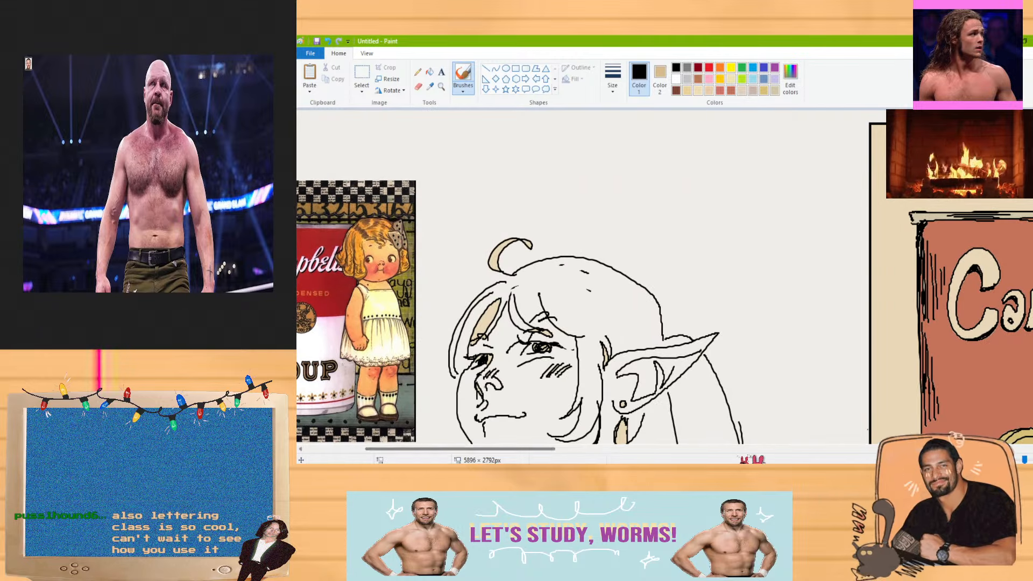
{"action": "left_click_drag", "start_coordinate": [533, 448], "coordinate": [660, 448]}
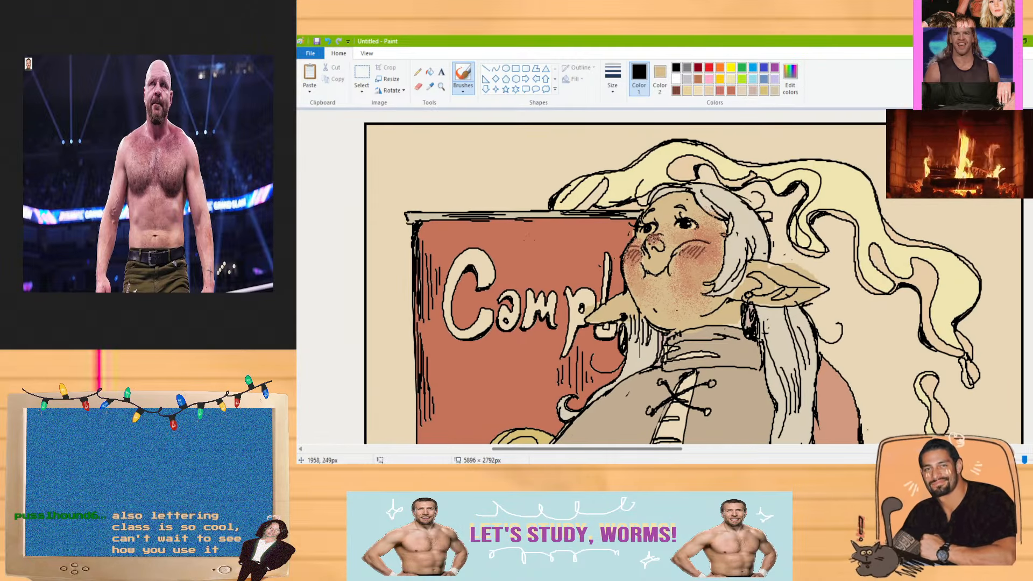
{"action": "left_click", "coordinate": [430, 88]}
{"action": "left_click", "coordinate": [516, 244]}
{"action": "left_click", "coordinate": [790, 82]}
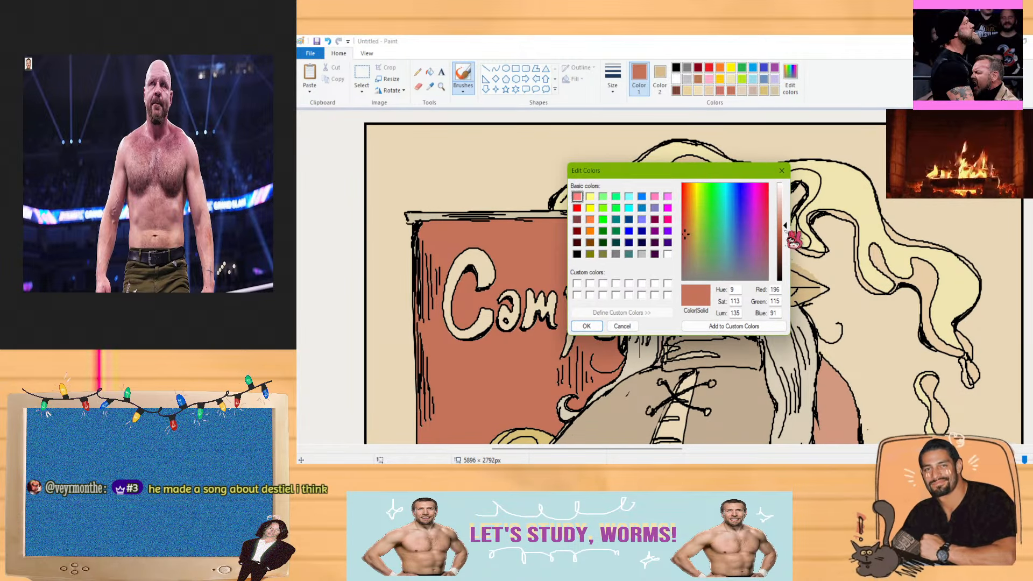
{"action": "left_click", "coordinate": [685, 228]}
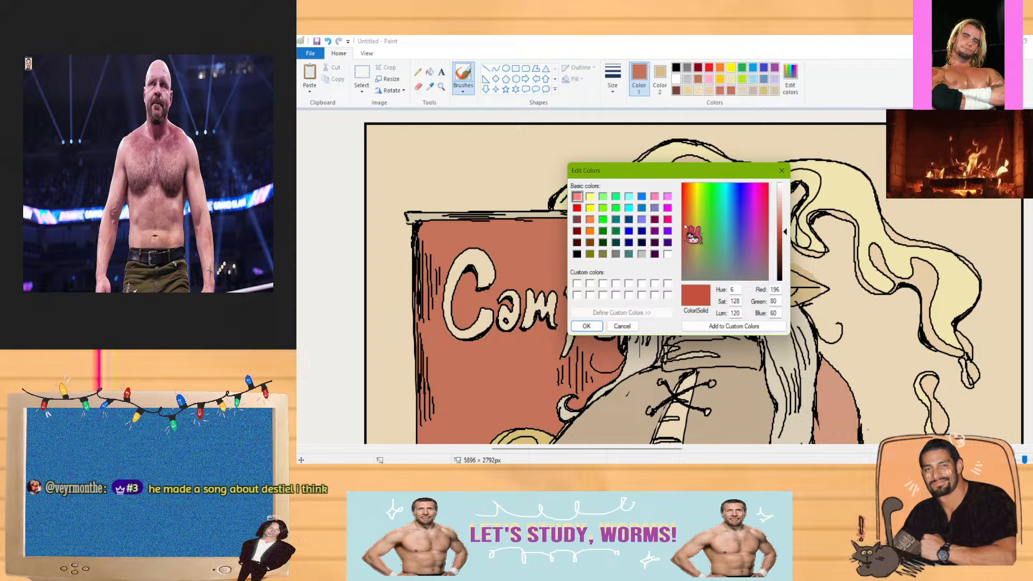
{"action": "left_click", "coordinate": [586, 326]}
{"action": "left_click", "coordinate": [429, 71]}
{"action": "left_click", "coordinate": [755, 311]}
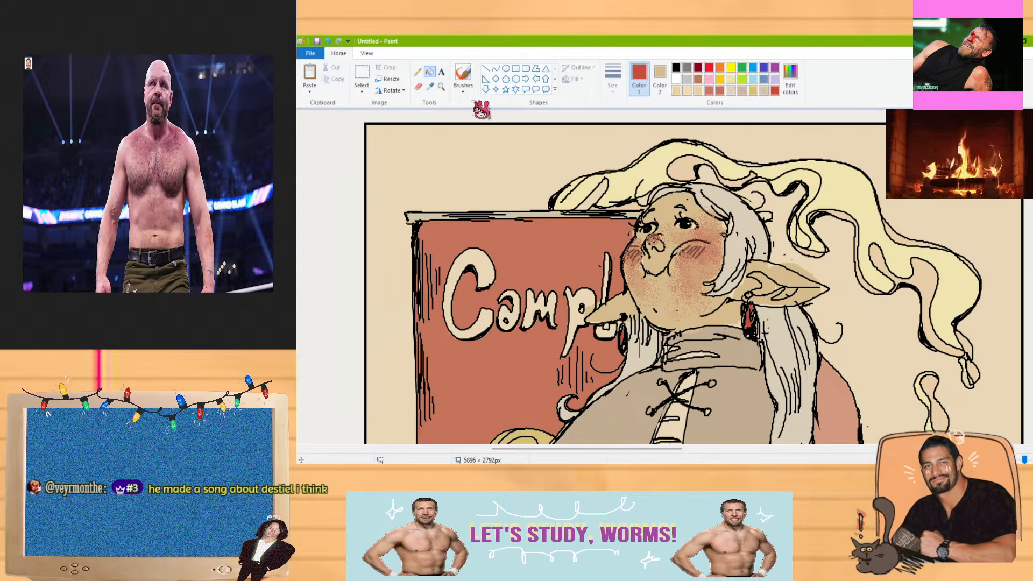
Try a fill in the can's softer red at the earring beside the can lettering, undo it, and sample the background cream
{"action": "left_click", "coordinate": [623, 322]}
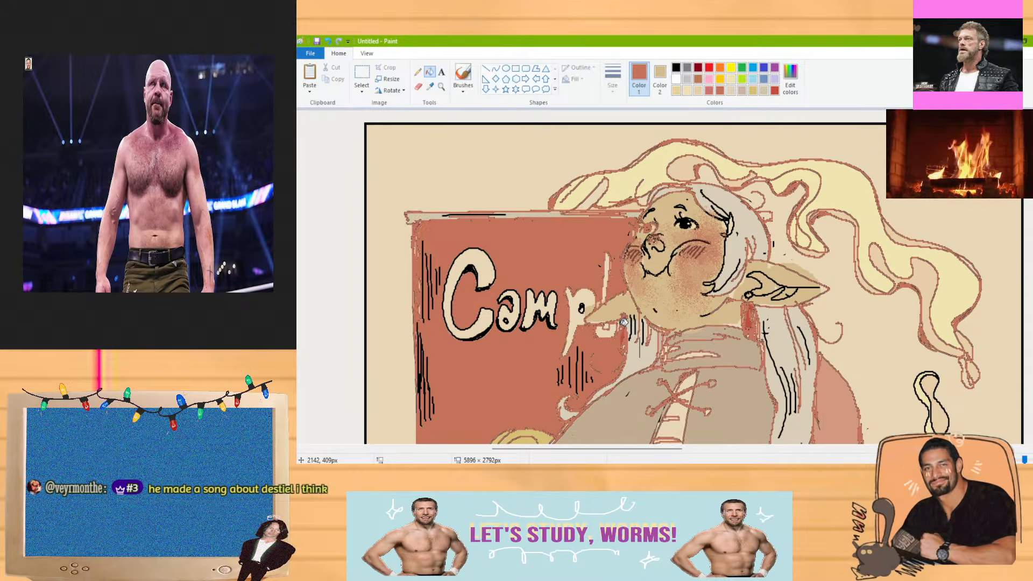
{"action": "key", "text": "ctrl+z"}
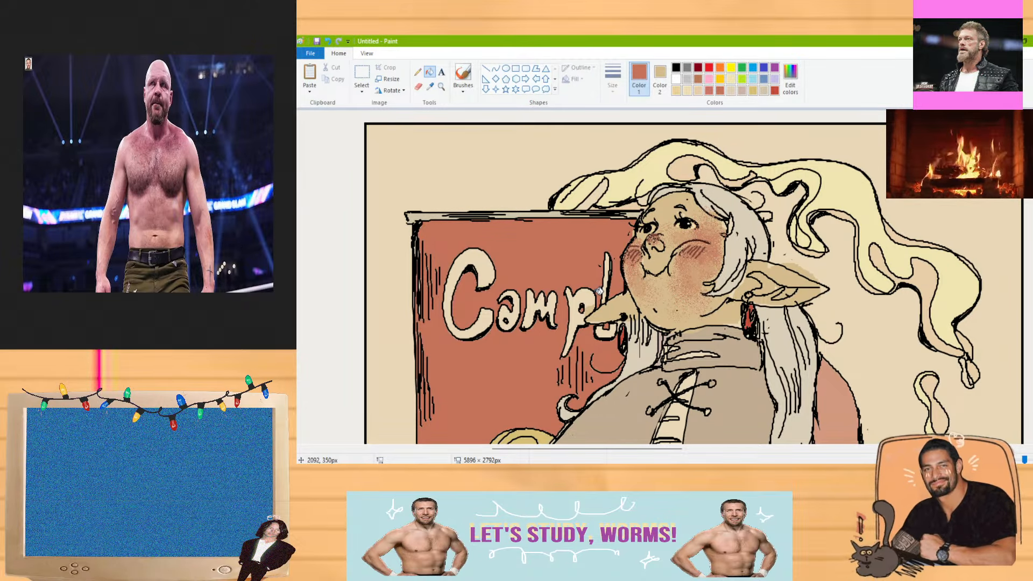
{"action": "left_click", "coordinate": [496, 154]}
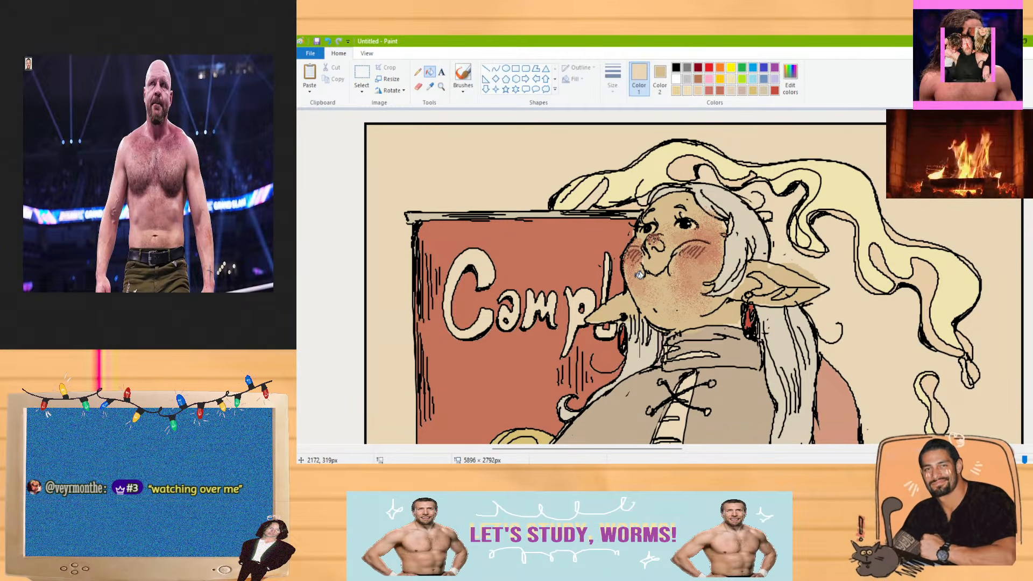
{"action": "scroll", "coordinate": [659, 277], "scroll_direction": "down", "scroll_amount": 3}
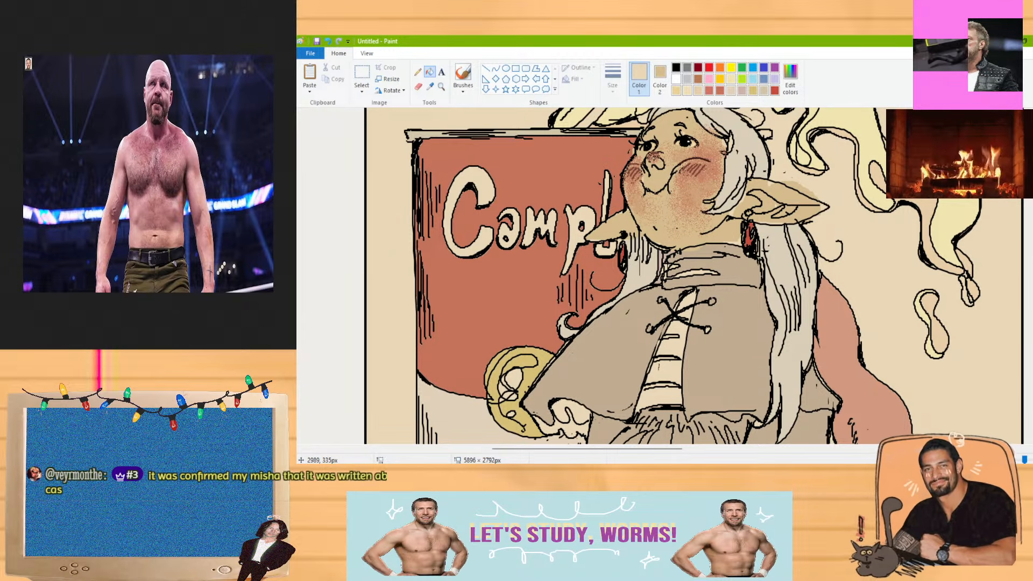
{"action": "scroll", "coordinate": [694, 275], "scroll_direction": "down", "scroll_amount": 5}
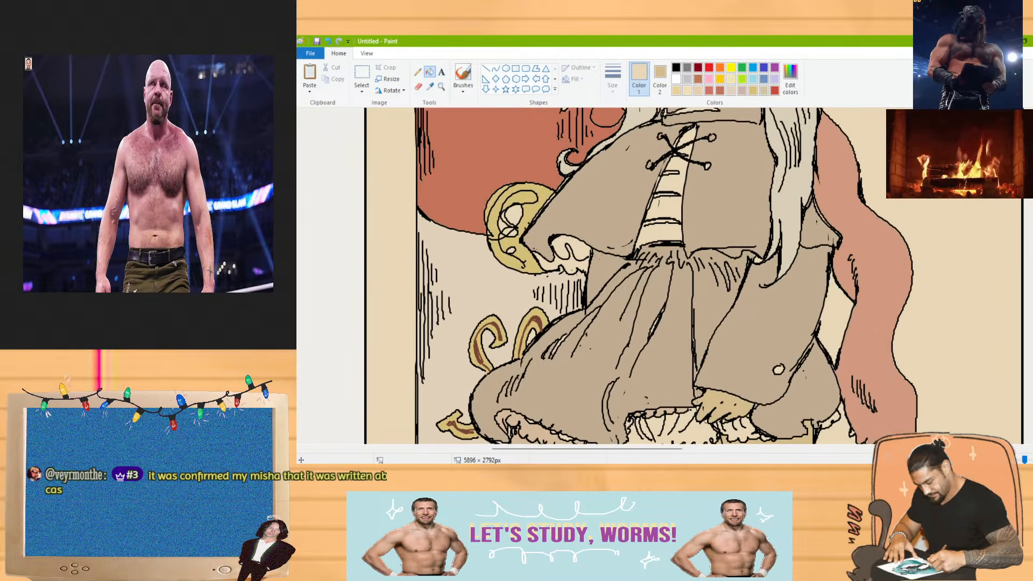
{"action": "scroll", "coordinate": [694, 275], "scroll_direction": "up", "scroll_amount": 4}
{"action": "scroll", "coordinate": [694, 275], "scroll_direction": "down", "scroll_amount": 12}
{"action": "scroll", "coordinate": [694, 276], "scroll_direction": "up", "scroll_amount": 7}
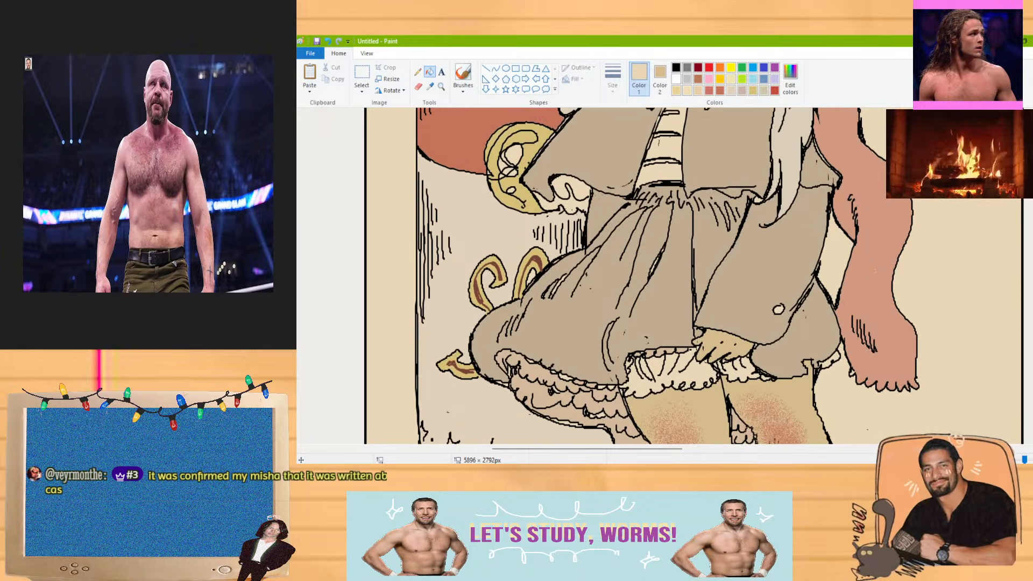
{"action": "scroll", "coordinate": [1026, 308], "scroll_direction": "up", "scroll_amount": 2}
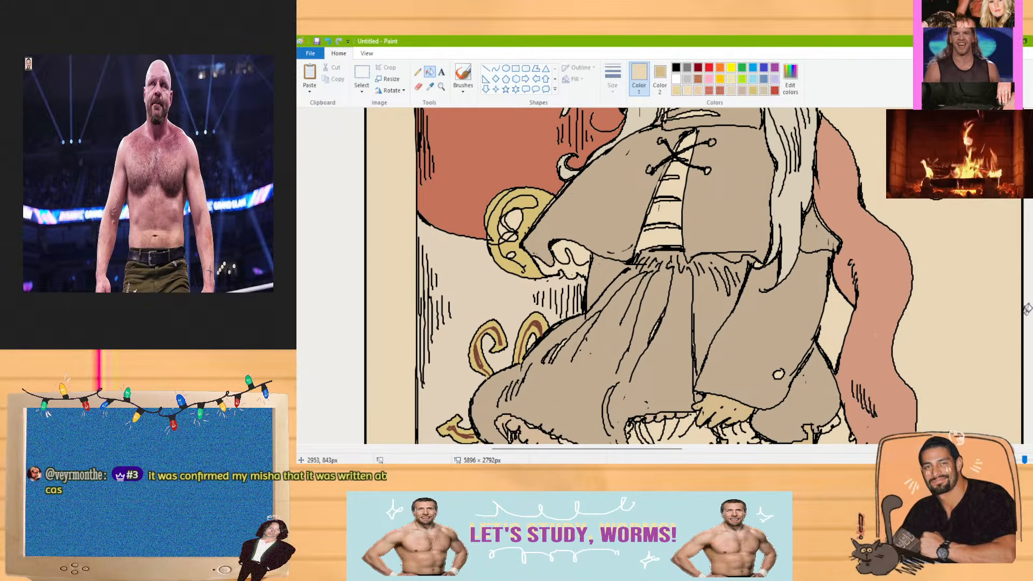
Draw a straight black horizontal ground line behind the elf's boots, running out to both side edges of the picture frame
{"action": "scroll", "coordinate": [1026, 309], "scroll_direction": "down", "scroll_amount": 1, "text": "ctrl"}
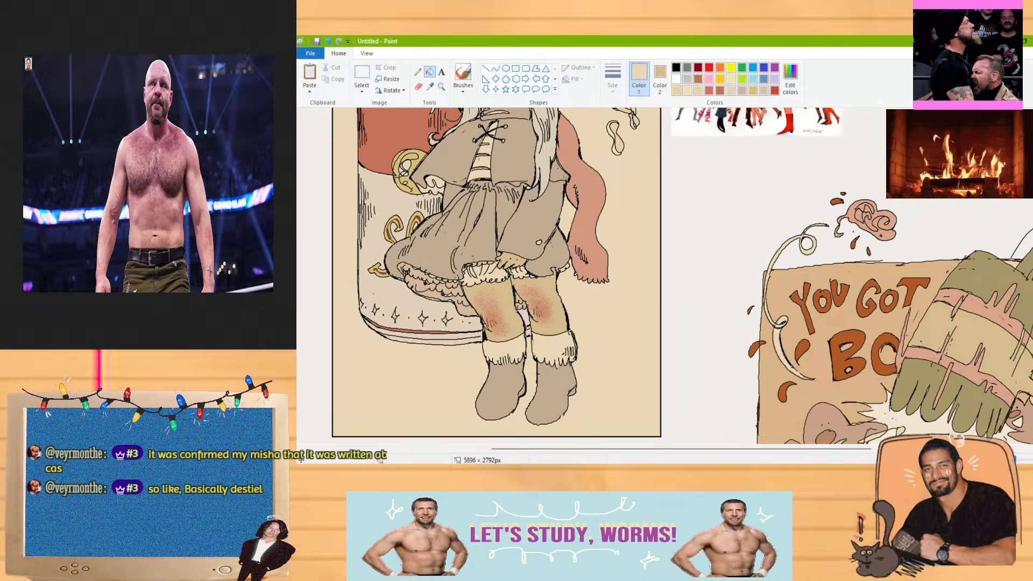
{"action": "scroll", "coordinate": [1026, 309], "scroll_direction": "up", "scroll_amount": 2}
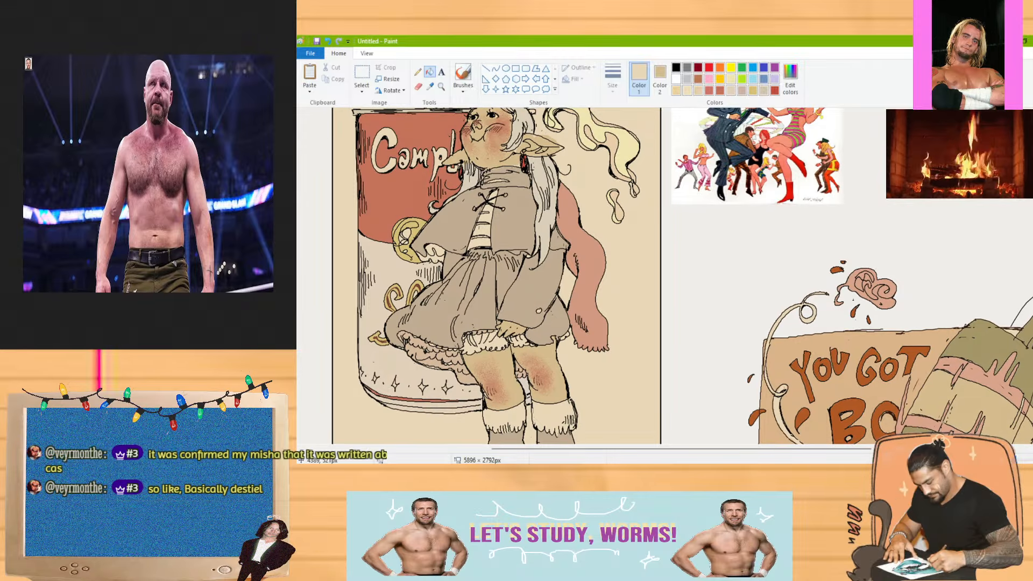
{"action": "left_click", "coordinate": [463, 75]}
{"action": "left_click", "coordinate": [676, 68]}
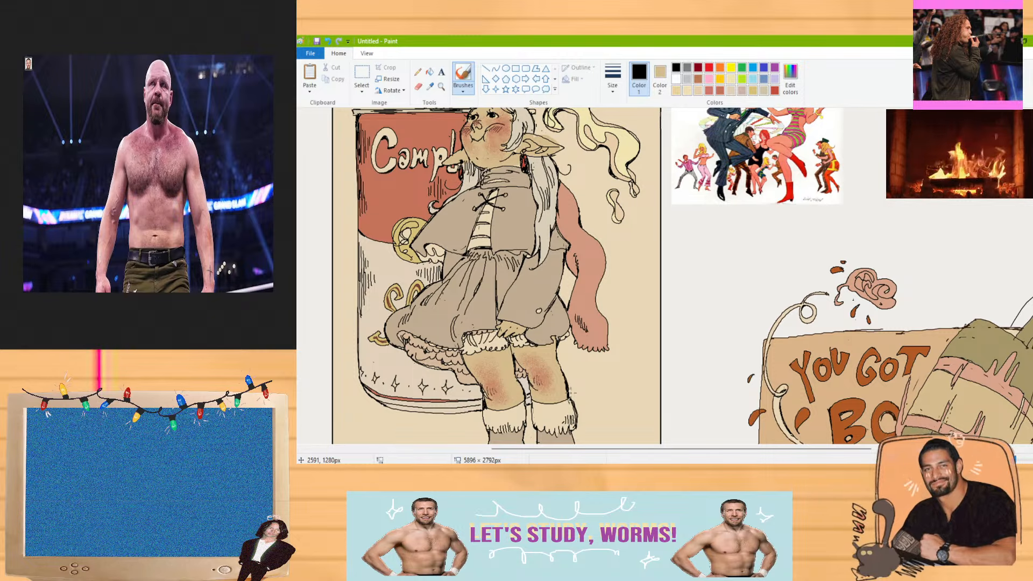
{"action": "mouse_move", "coordinate": [641, 452]}
{"action": "left_mouse_down"}
{"action": "mouse_move", "coordinate": [461, 451]}
{"action": "mouse_move", "coordinate": [491, 452]}
{"action": "left_mouse_up"}
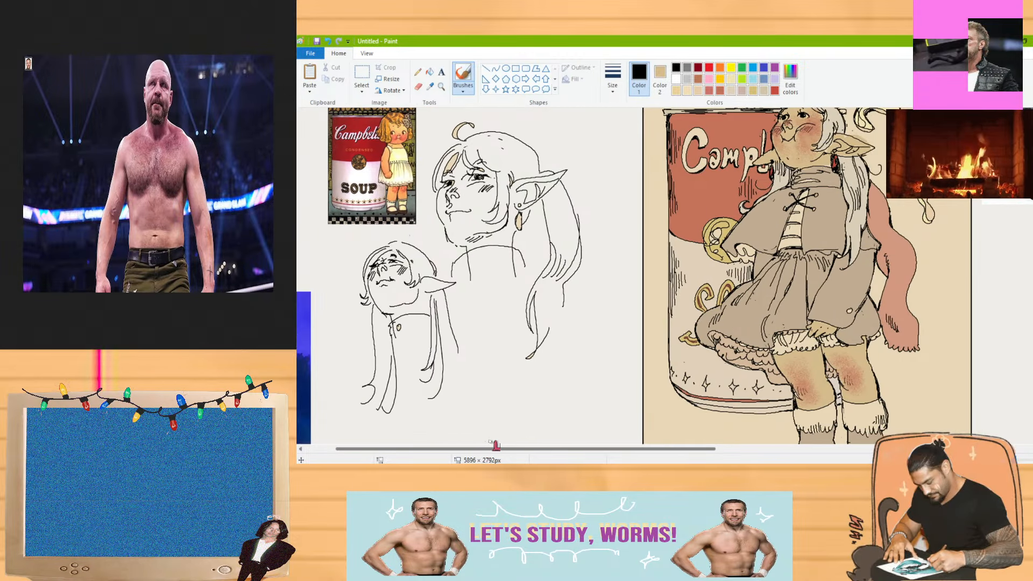
{"action": "left_click", "coordinate": [430, 71]}
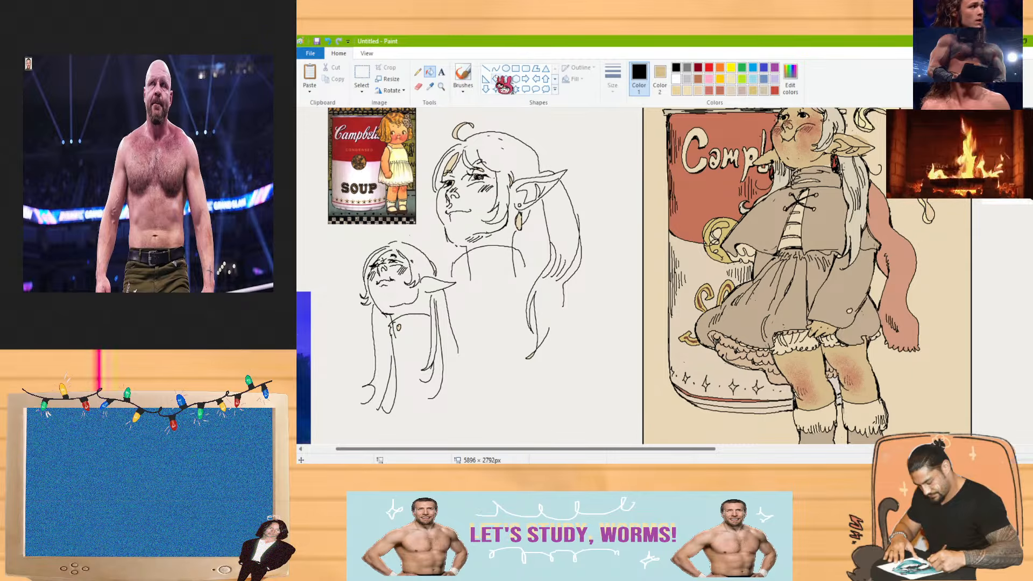
{"action": "left_click", "coordinate": [463, 73]}
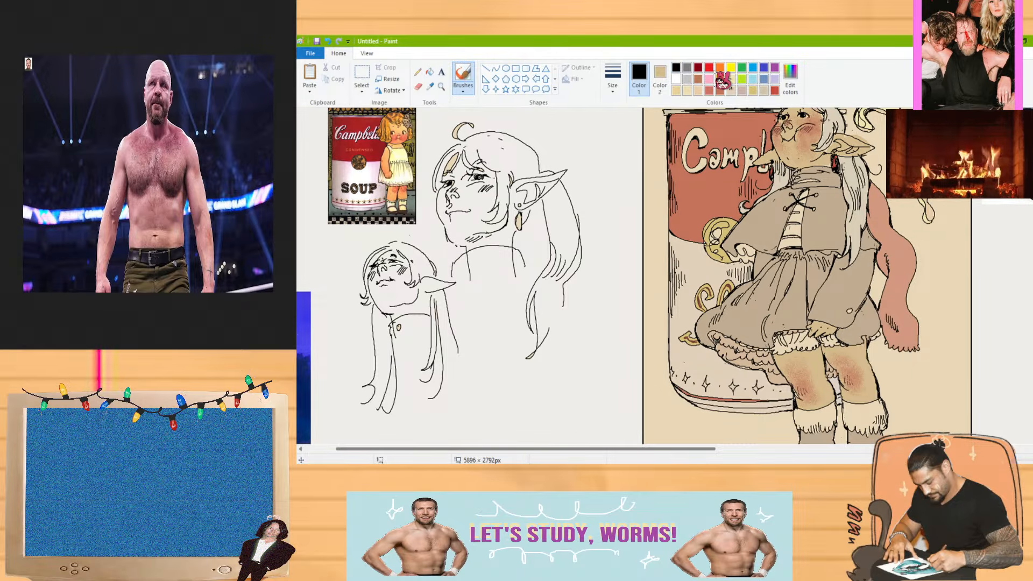
{"action": "scroll", "coordinate": [656, 274], "scroll_direction": "down", "scroll_amount": 3}
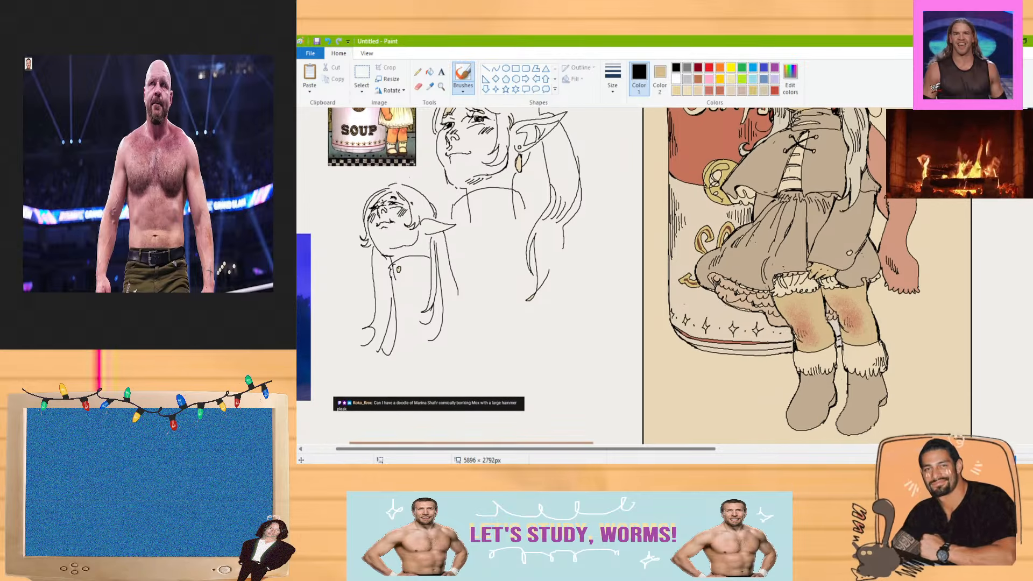
{"action": "left_click_drag", "start_coordinate": [643, 392], "coordinate": [796, 387]}
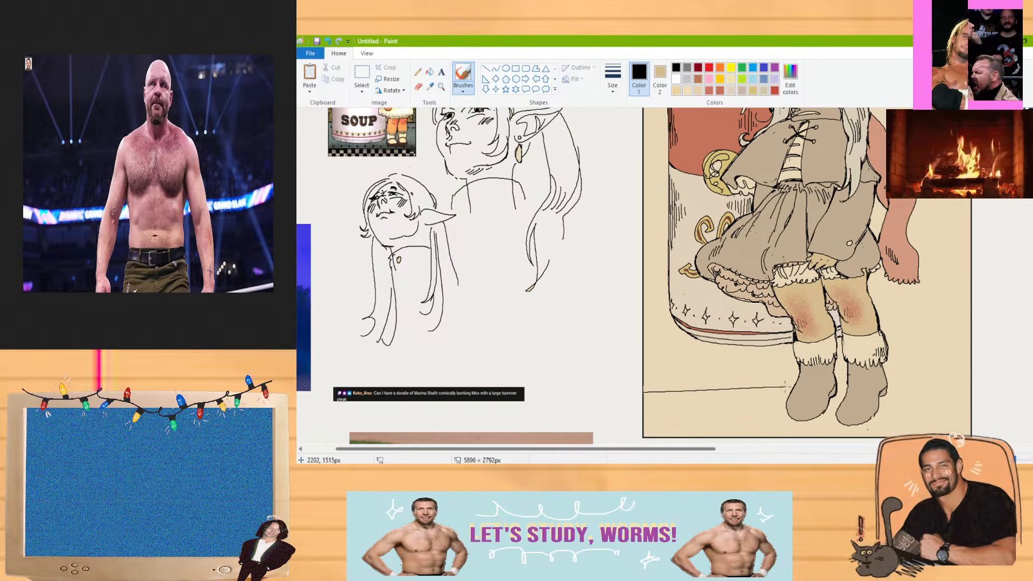
{"action": "left_click", "coordinate": [486, 68]}
{"action": "left_click_drag", "start_coordinate": [643, 388], "coordinate": [794, 386]}
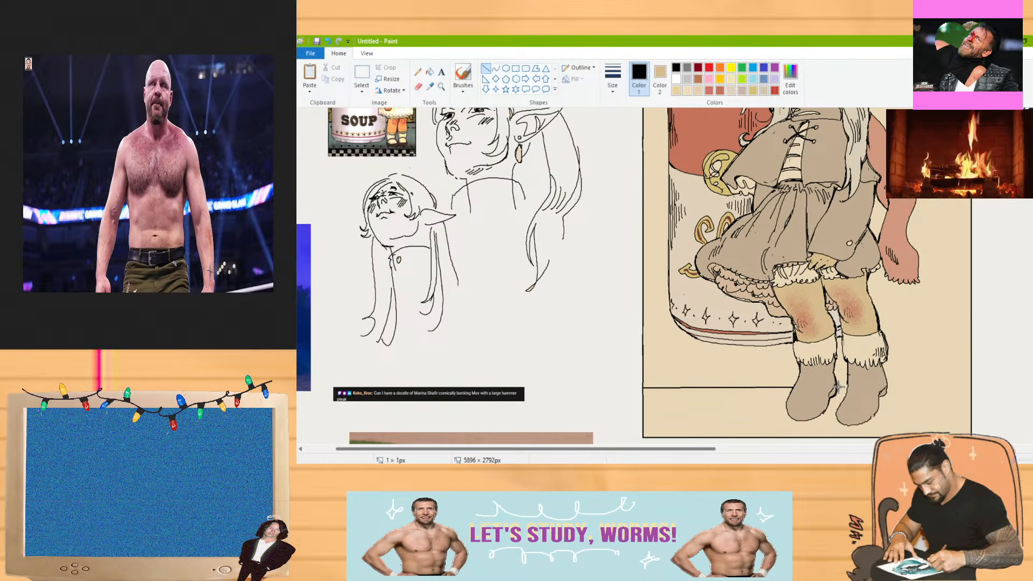
{"action": "left_click_drag", "start_coordinate": [888, 387], "coordinate": [971, 385]}
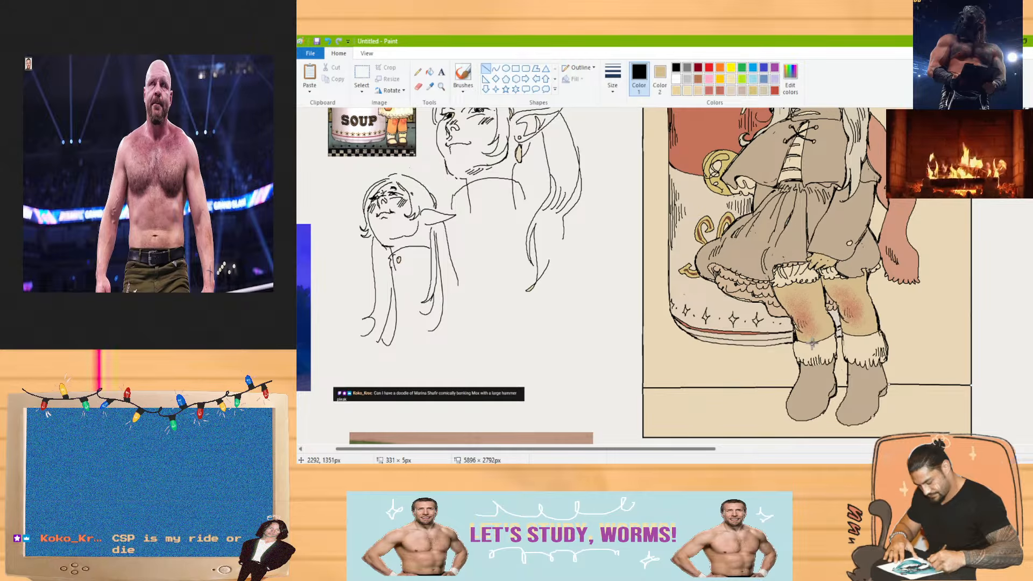
Brush a stepped stack of rounded blocks behind the elf's scarf in the second-thickest black line, adding small surface marks and short ground lines
{"action": "scroll", "coordinate": [812, 343], "scroll_direction": "up", "scroll_amount": 3}
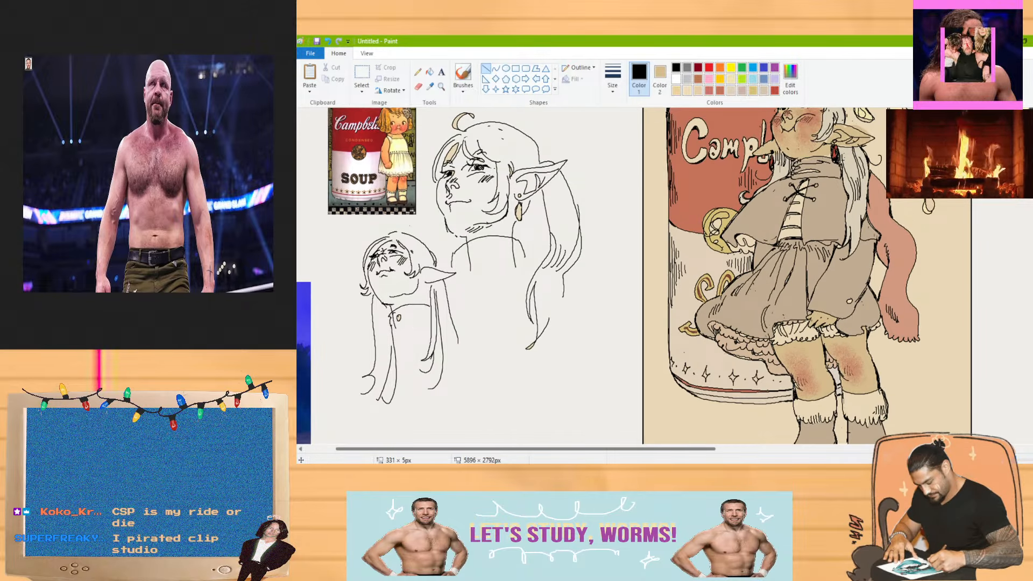
{"action": "scroll", "coordinate": [657, 277], "scroll_direction": "up", "scroll_amount": 1}
{"action": "scroll", "coordinate": [657, 277], "scroll_direction": "up", "scroll_amount": 1}
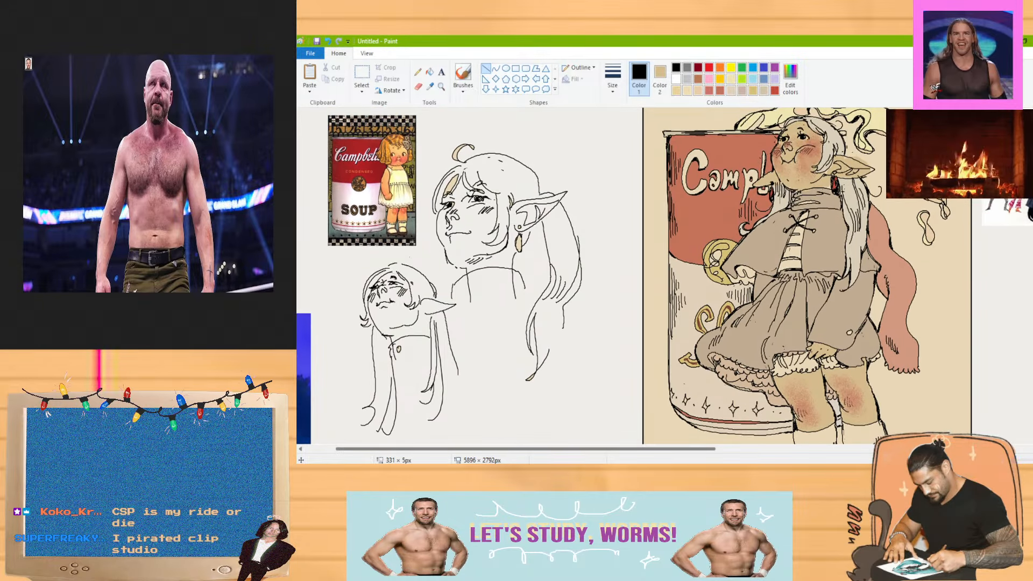
{"action": "scroll", "coordinate": [656, 277], "scroll_direction": "down", "scroll_amount": 1}
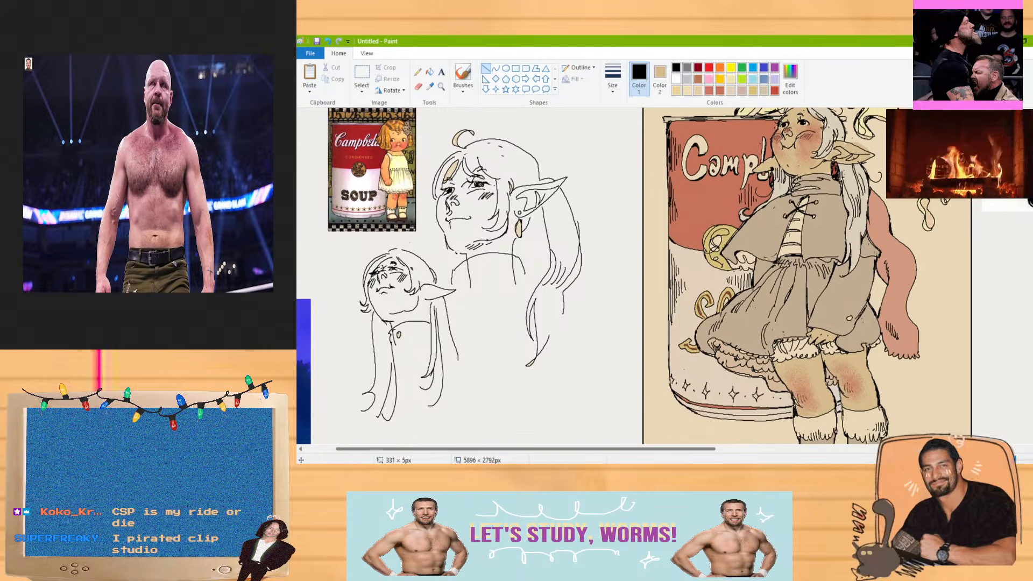
{"action": "scroll", "coordinate": [656, 277], "scroll_direction": "down", "scroll_amount": 1}
{"action": "left_click", "coordinate": [463, 75]}
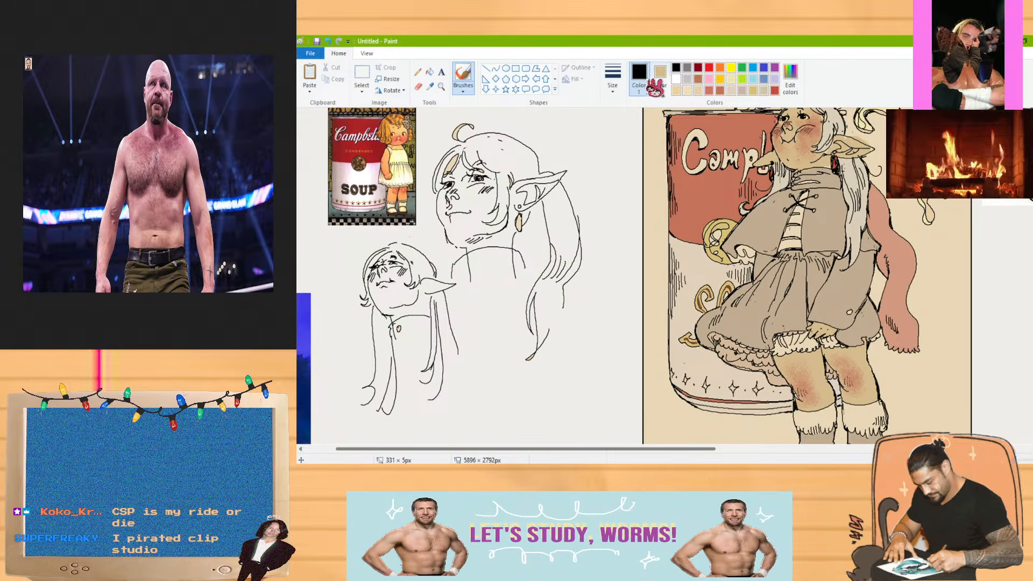
{"action": "left_click", "coordinate": [614, 87]}
{"action": "left_click", "coordinate": [609, 148]}
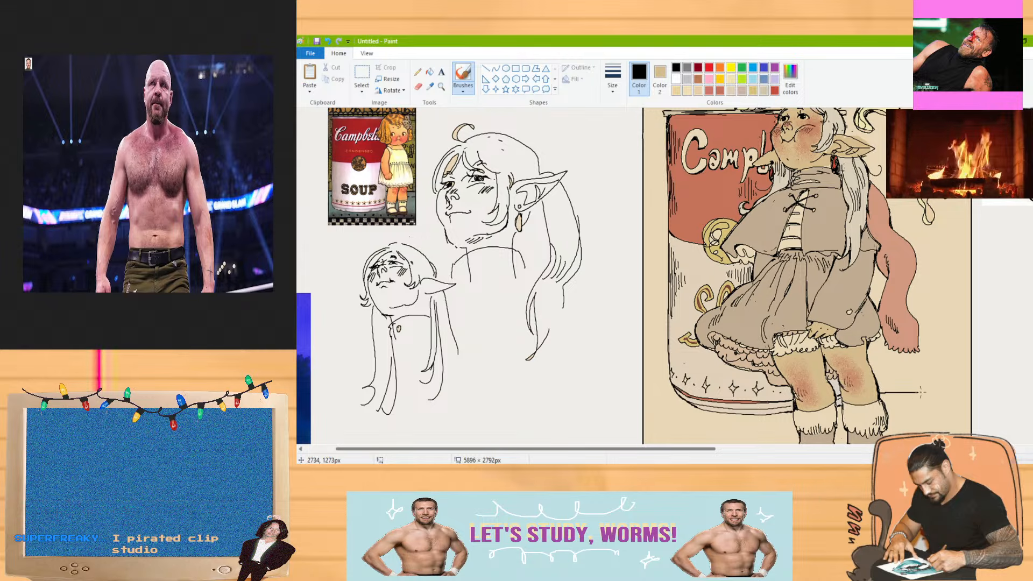
{"action": "mouse_move", "coordinate": [921, 392]}
{"action": "left_mouse_down"}
{"action": "mouse_move", "coordinate": [953, 386]}
{"action": "mouse_move", "coordinate": [926, 247]}
{"action": "left_mouse_up"}
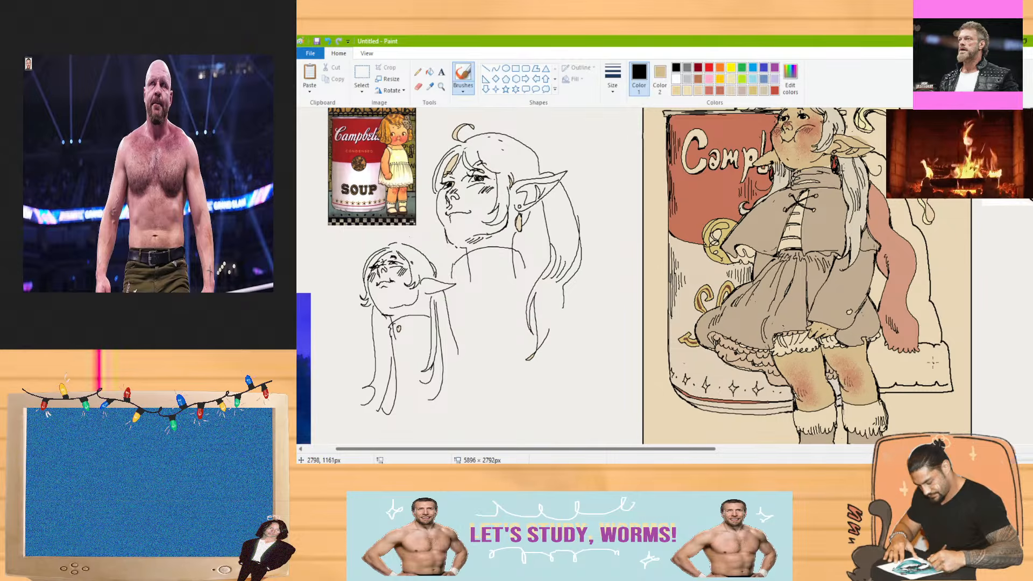
{"action": "mouse_move", "coordinate": [919, 359]}
{"action": "left_mouse_down"}
{"action": "mouse_move", "coordinate": [932, 362]}
{"action": "mouse_move", "coordinate": [899, 361]}
{"action": "left_mouse_up"}
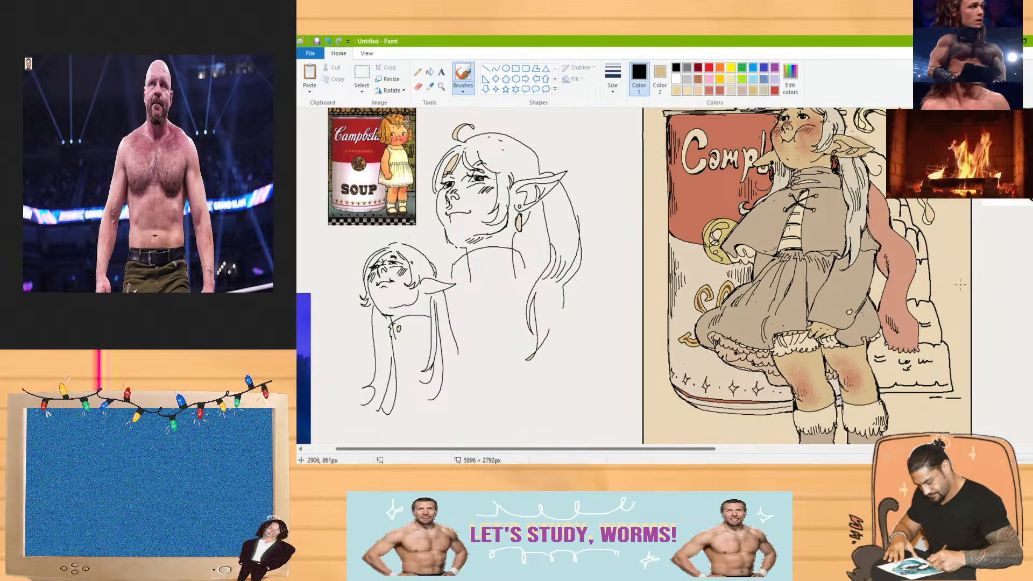
{"action": "scroll", "coordinate": [947, 309], "scroll_direction": "down", "scroll_amount": 3}
{"action": "scroll", "coordinate": [855, 318], "scroll_direction": "up", "scroll_amount": 3}
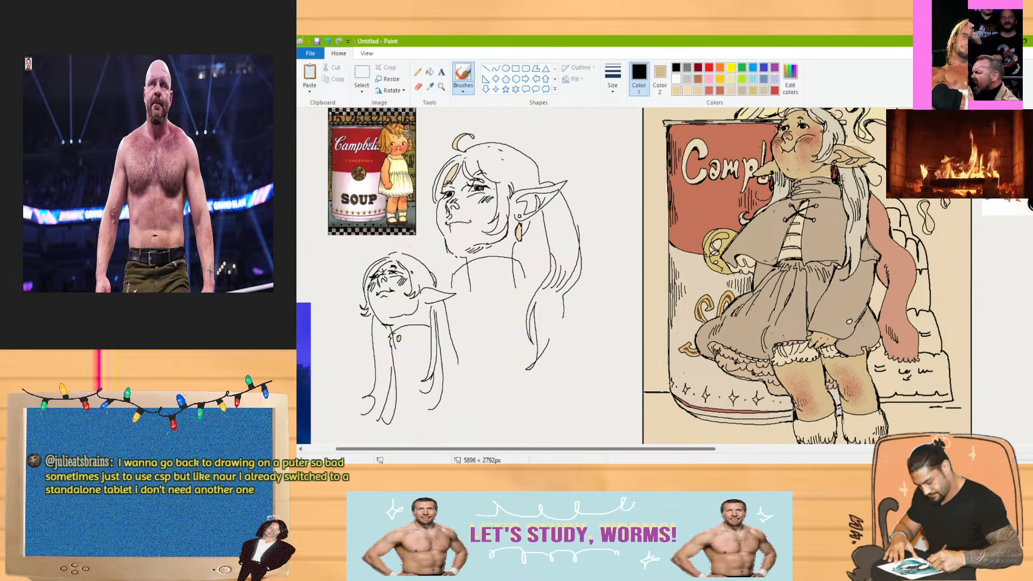
Draw a straight black horizontal line above the soup can across the frame, in the second-thickest width, interrupted where the elf's hair overlaps it
{"action": "scroll", "coordinate": [635, 276], "scroll_direction": "up", "scroll_amount": 1}
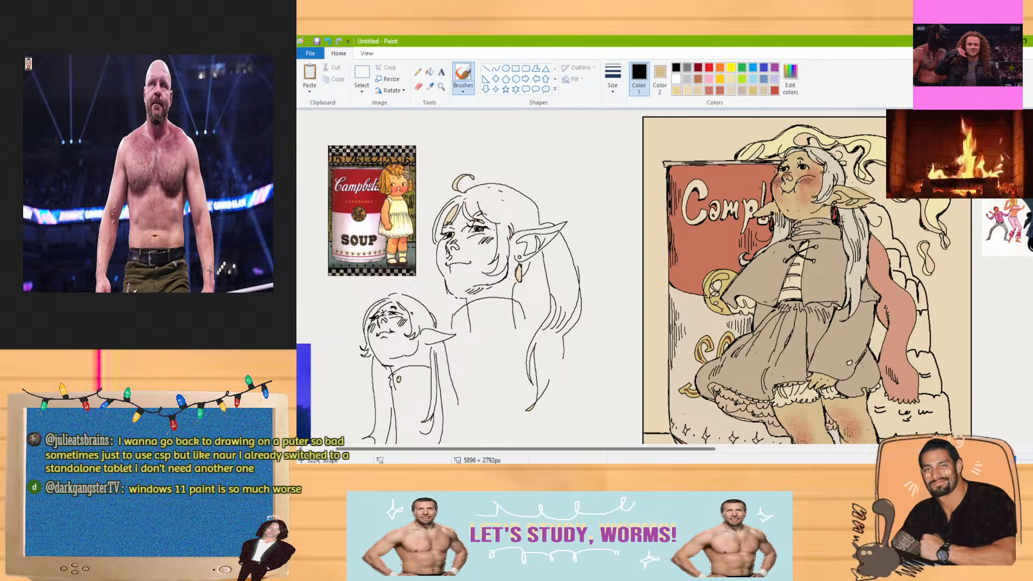
{"action": "left_click", "coordinate": [623, 89]}
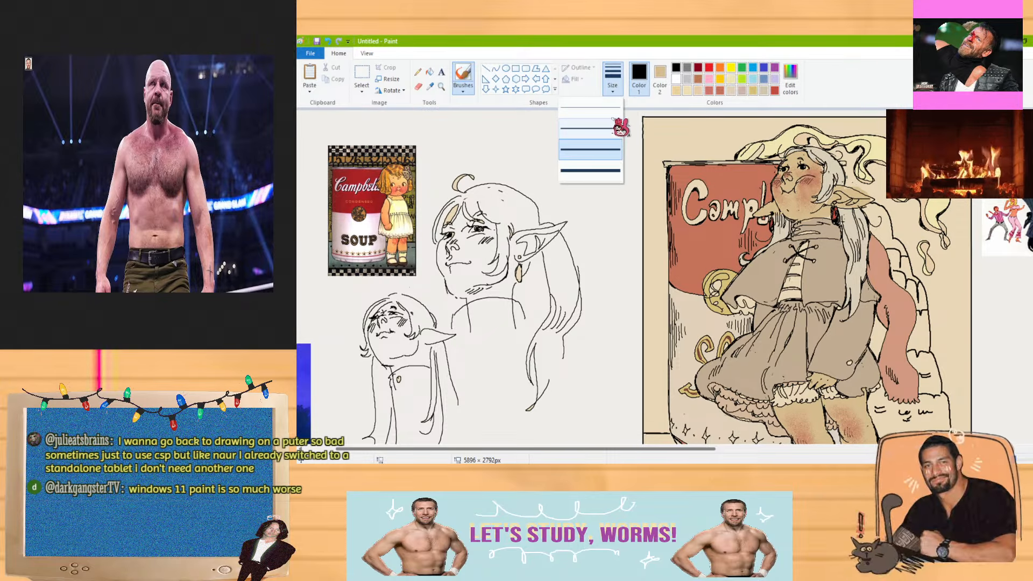
{"action": "left_click", "coordinate": [595, 129]}
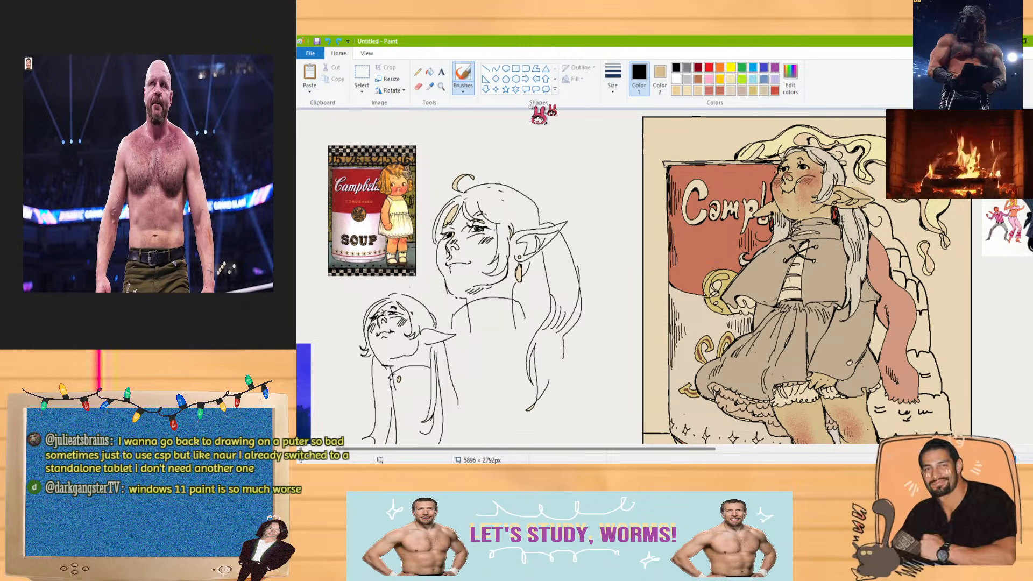
{"action": "left_click", "coordinate": [486, 69]}
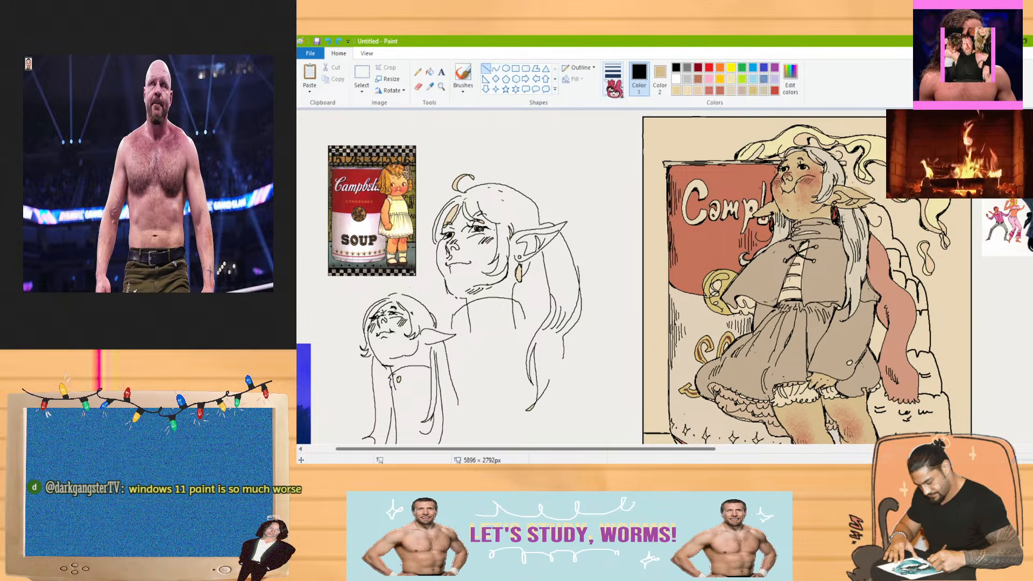
{"action": "left_click", "coordinate": [612, 81]}
{"action": "left_click", "coordinate": [592, 154]}
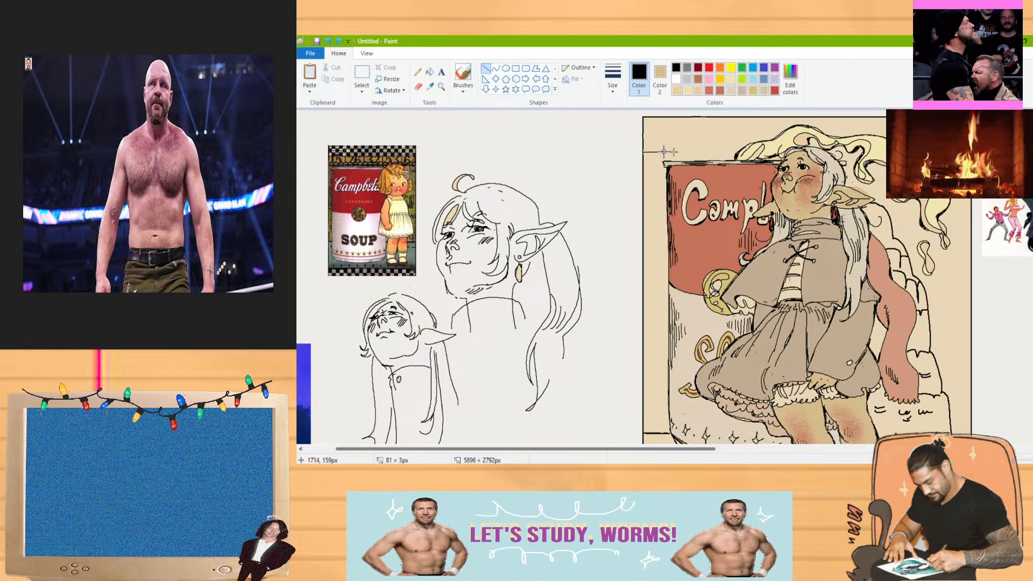
{"action": "left_click_drag", "start_coordinate": [665, 151], "coordinate": [739, 152]}
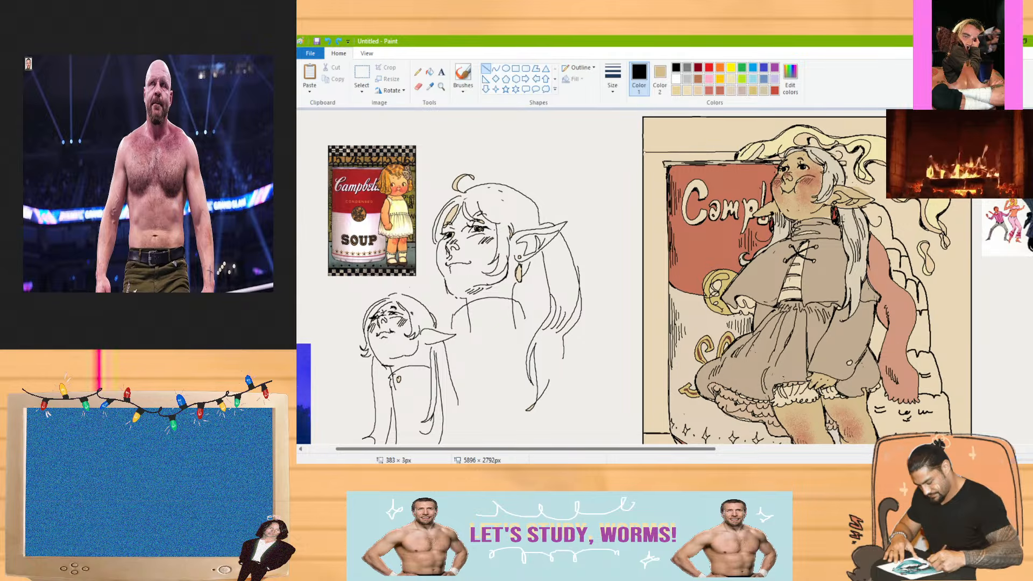
{"action": "left_click_drag", "start_coordinate": [899, 153], "coordinate": [973, 154]}
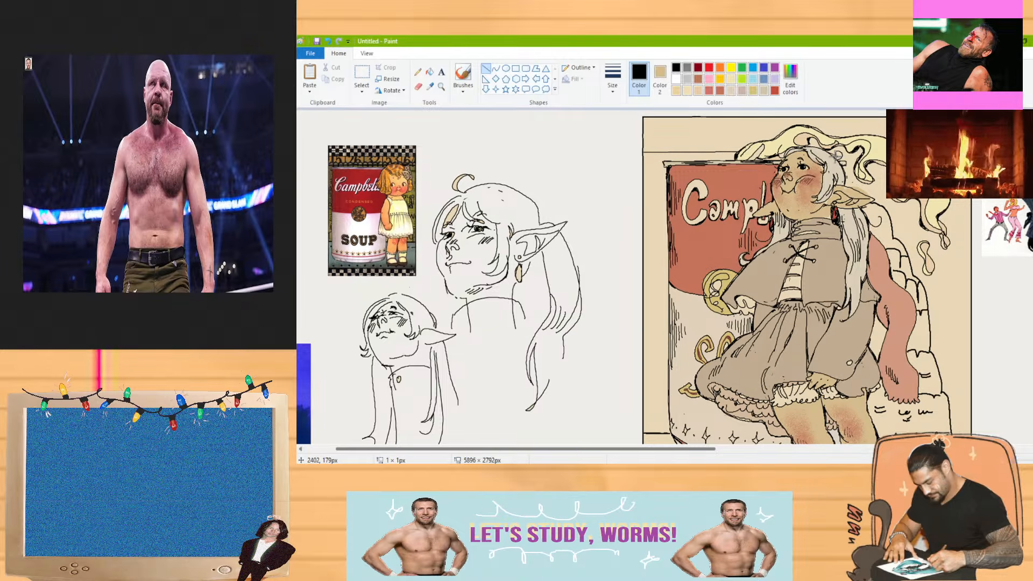
{"action": "left_click_drag", "start_coordinate": [843, 147], "coordinate": [866, 146]}
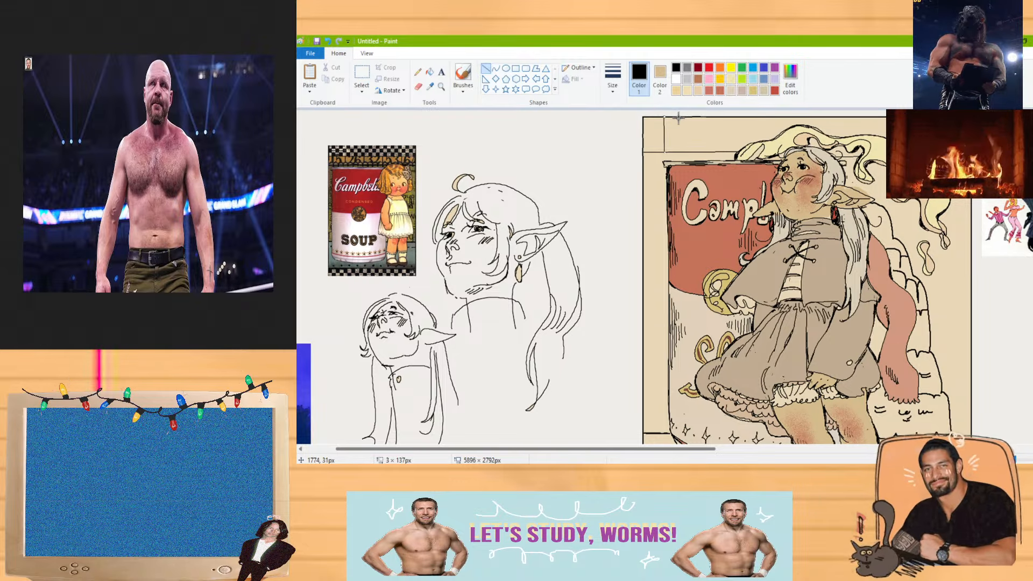
Divide the band above the horizontal line with evenly spaced straight vertical lines across the whole frame width
{"action": "left_click_drag", "start_coordinate": [679, 117], "coordinate": [680, 152]}
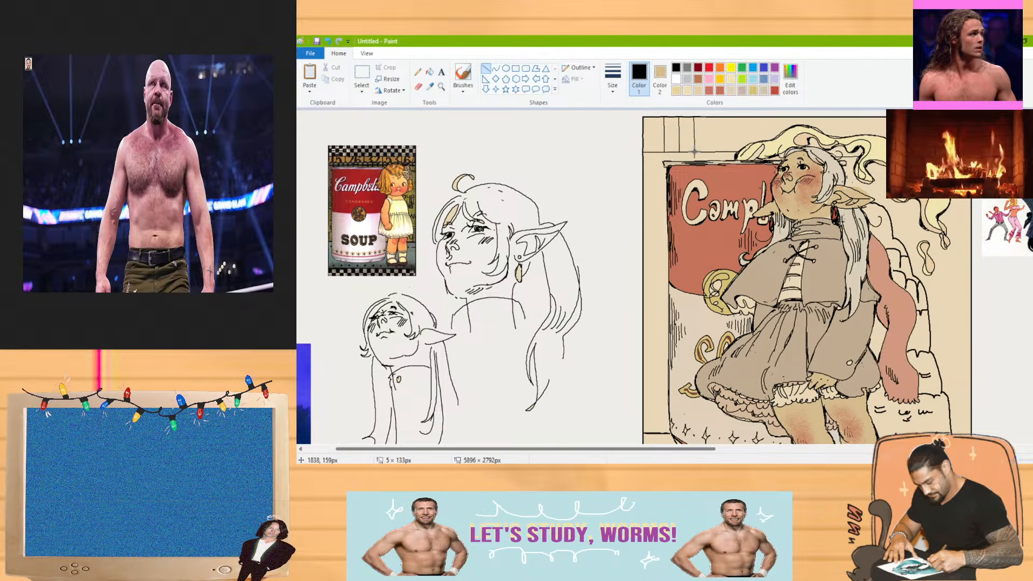
{"action": "left_click_drag", "start_coordinate": [712, 117], "coordinate": [711, 153]}
{"action": "mouse_move", "coordinate": [728, 117]}
{"action": "left_mouse_down"}
{"action": "mouse_move", "coordinate": [727, 153]}
{"action": "mouse_move", "coordinate": [775, 128]}
{"action": "mouse_move", "coordinate": [775, 140]}
{"action": "mouse_move", "coordinate": [812, 124]}
{"action": "mouse_move", "coordinate": [832, 136]}
{"action": "mouse_move", "coordinate": [863, 118]}
{"action": "mouse_move", "coordinate": [883, 134]}
{"action": "mouse_move", "coordinate": [896, 117]}
{"action": "mouse_move", "coordinate": [897, 153]}
{"action": "mouse_move", "coordinate": [914, 152]}
{"action": "left_mouse_up"}
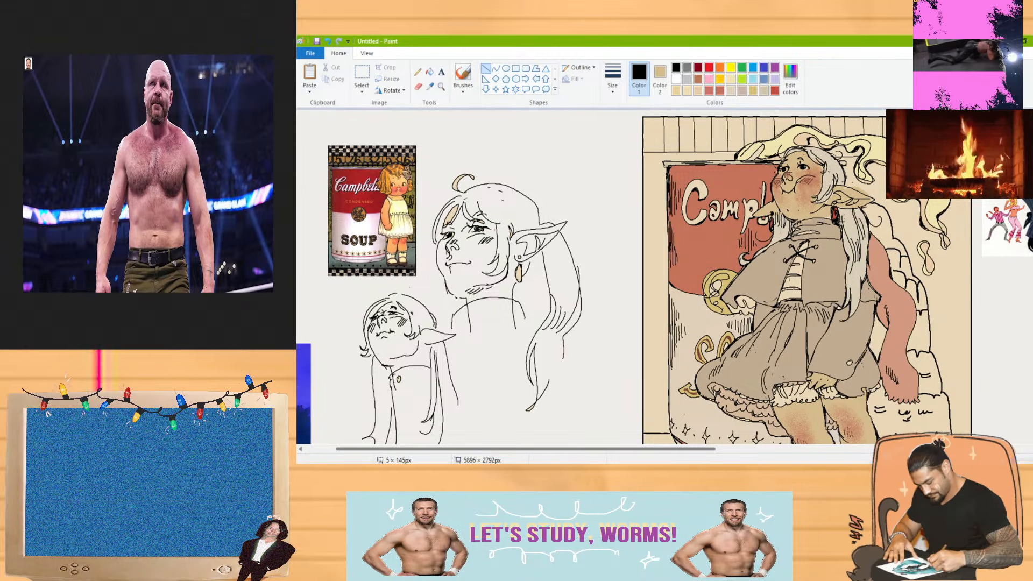
{"action": "left_click_drag", "start_coordinate": [929, 116], "coordinate": [947, 151]}
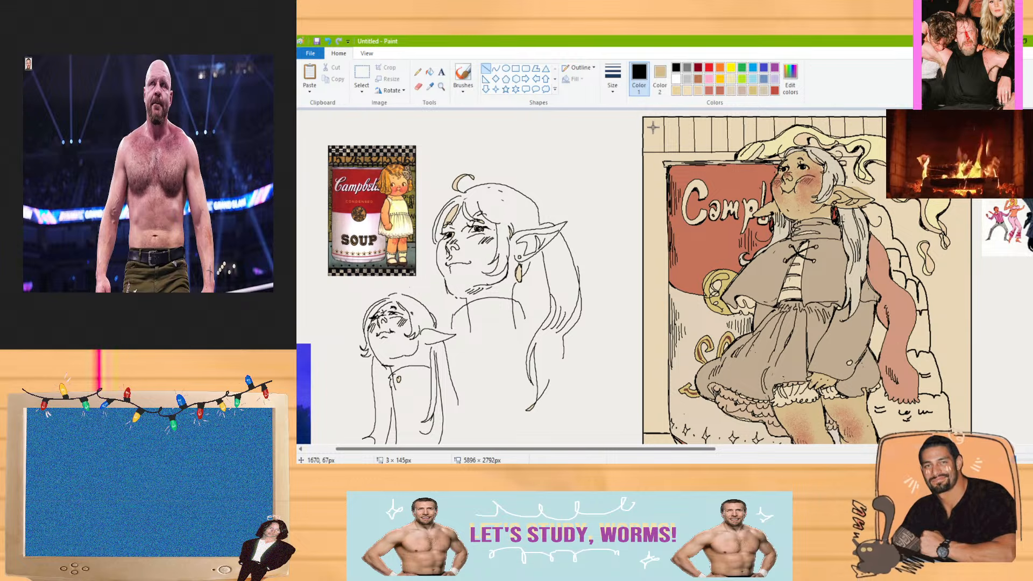
{"action": "left_click_drag", "start_coordinate": [651, 116], "coordinate": [652, 153]}
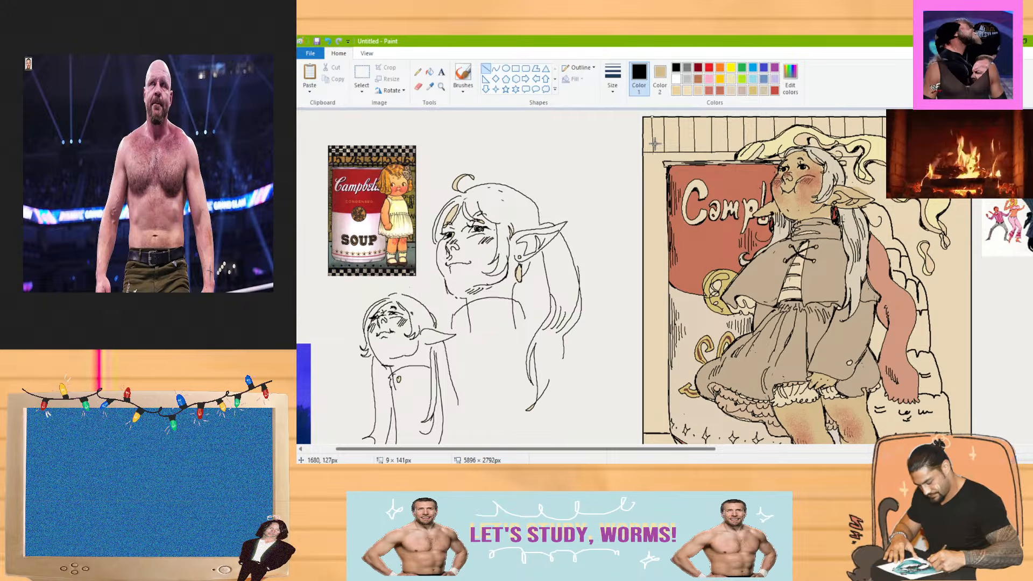
Draw two level horizontal lines through the divided band above the can to make a three-row tile grid, skipping the hair
{"action": "left_click_drag", "start_coordinate": [643, 134], "coordinate": [732, 132]}
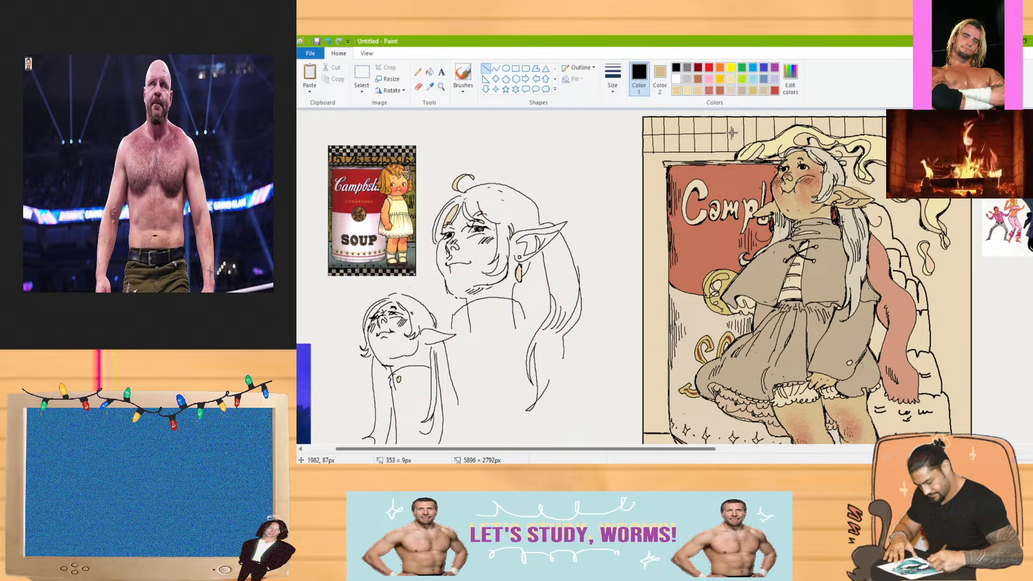
{"action": "key", "text": "ctrl+z"}
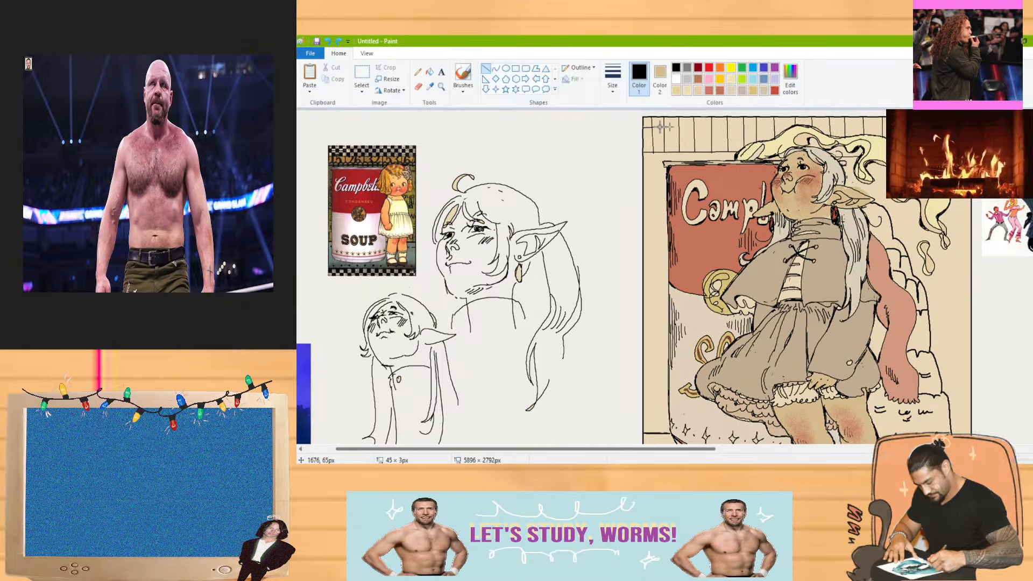
{"action": "left_click_drag", "start_coordinate": [663, 127], "coordinate": [815, 130]}
{"action": "left_click_drag", "start_coordinate": [969, 127], "coordinate": [971, 128]}
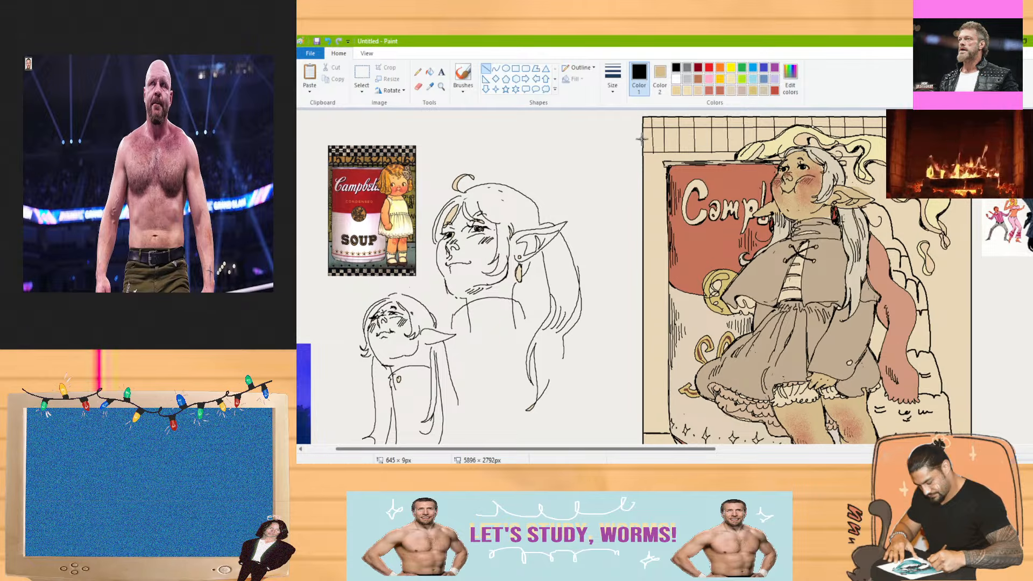
{"action": "left_click_drag", "start_coordinate": [654, 138], "coordinate": [772, 139]}
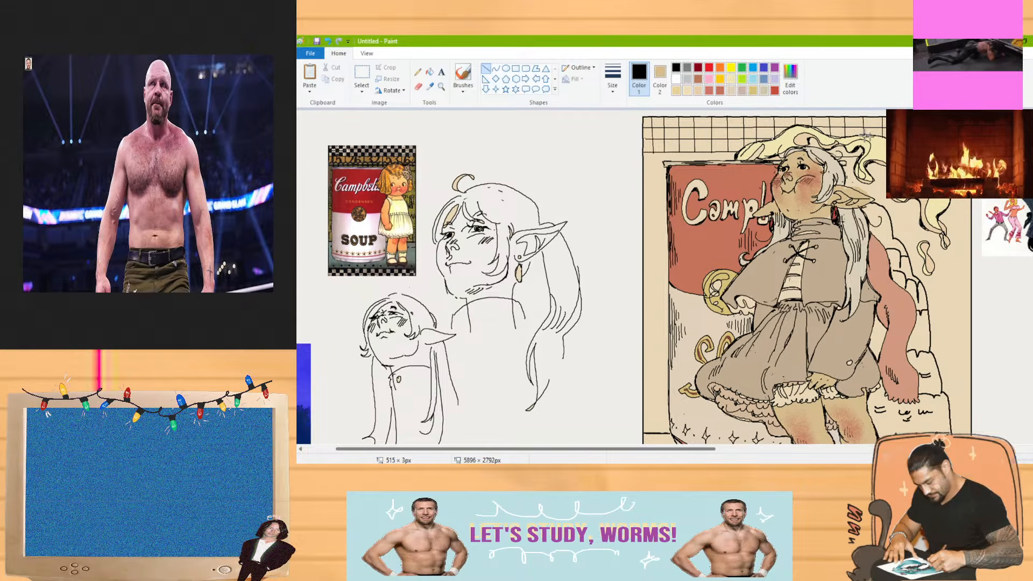
{"action": "left_click_drag", "start_coordinate": [955, 141], "coordinate": [845, 147]}
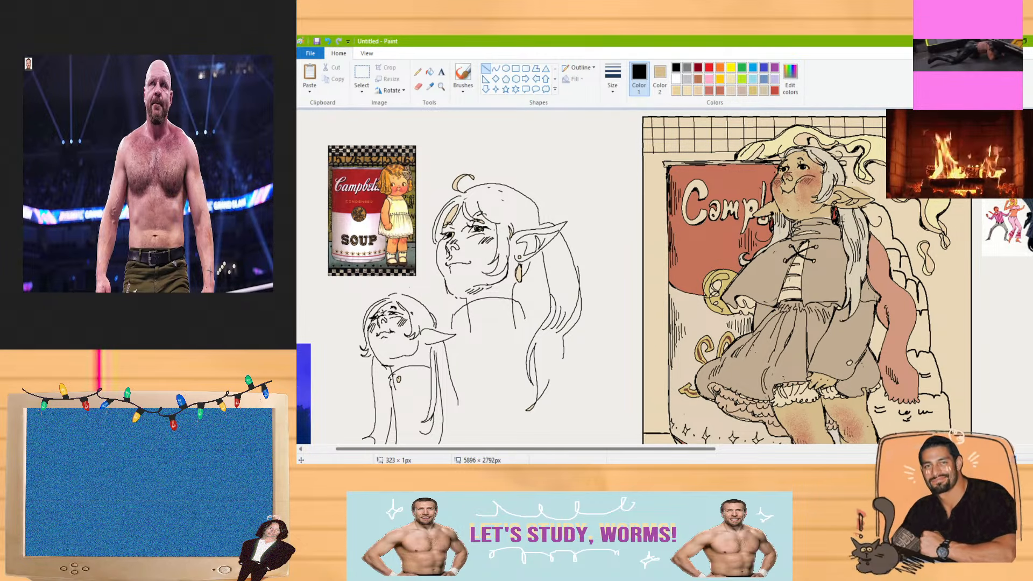
Look over the drawing up close, from the boots and ground lines up to the tile band above the elf's head
{"action": "scroll", "coordinate": [635, 286], "scroll_direction": "down", "scroll_amount": 5}
{"action": "scroll", "coordinate": [635, 285], "scroll_direction": "up", "scroll_amount": 4}
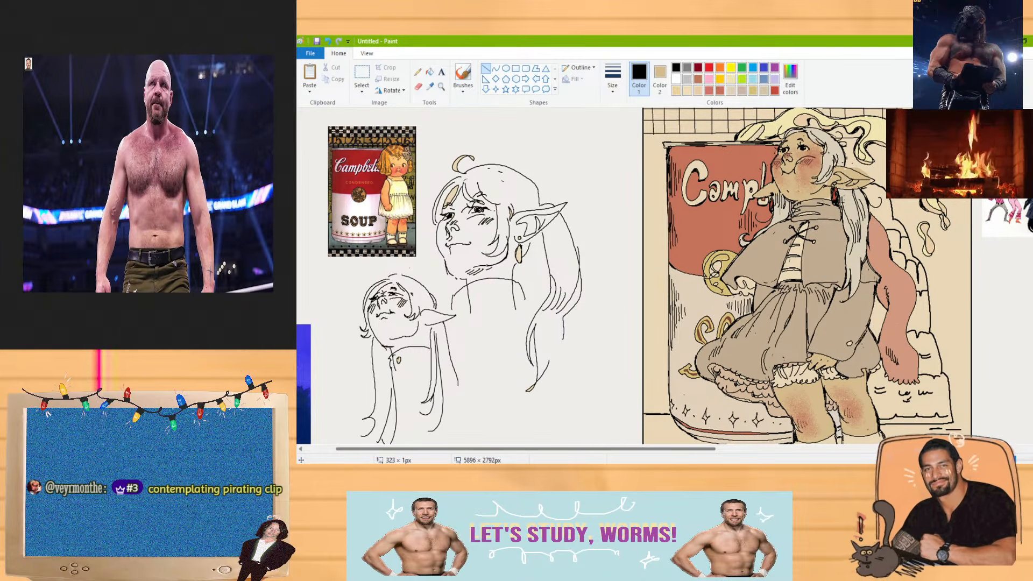
{"action": "left_click", "coordinate": [472, 79]}
{"action": "key", "text": "ctrl+Page_Up"}
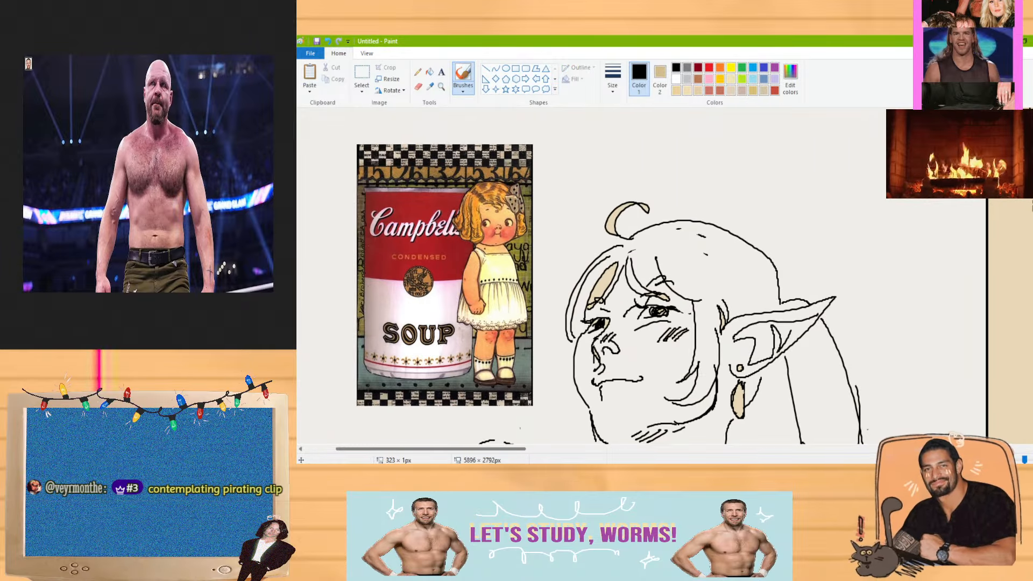
{"action": "left_click_drag", "start_coordinate": [1032, 208], "coordinate": [1032, 337]}
{"action": "mouse_move", "coordinate": [515, 449]}
{"action": "left_mouse_down"}
{"action": "mouse_move", "coordinate": [694, 453]}
{"action": "mouse_move", "coordinate": [668, 453]}
{"action": "left_mouse_up"}
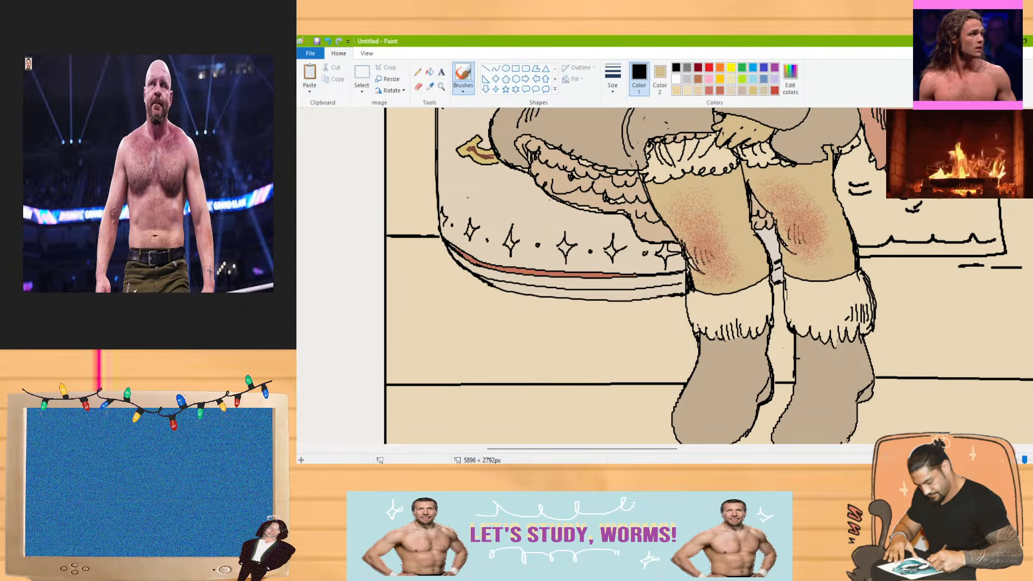
{"action": "scroll", "coordinate": [699, 269], "scroll_direction": "up", "scroll_amount": 3}
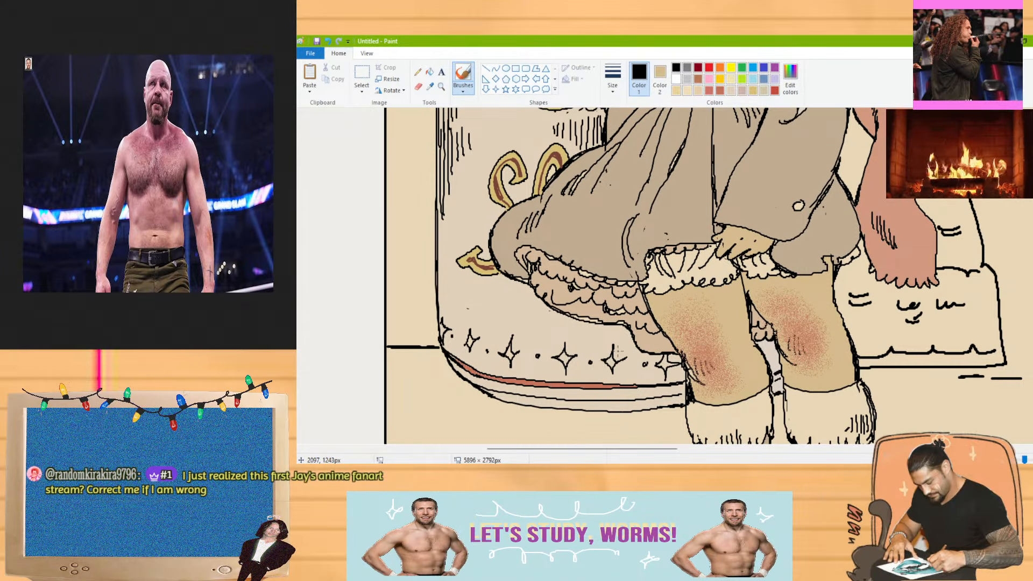
{"action": "scroll", "coordinate": [635, 275], "scroll_direction": "up", "scroll_amount": 10}
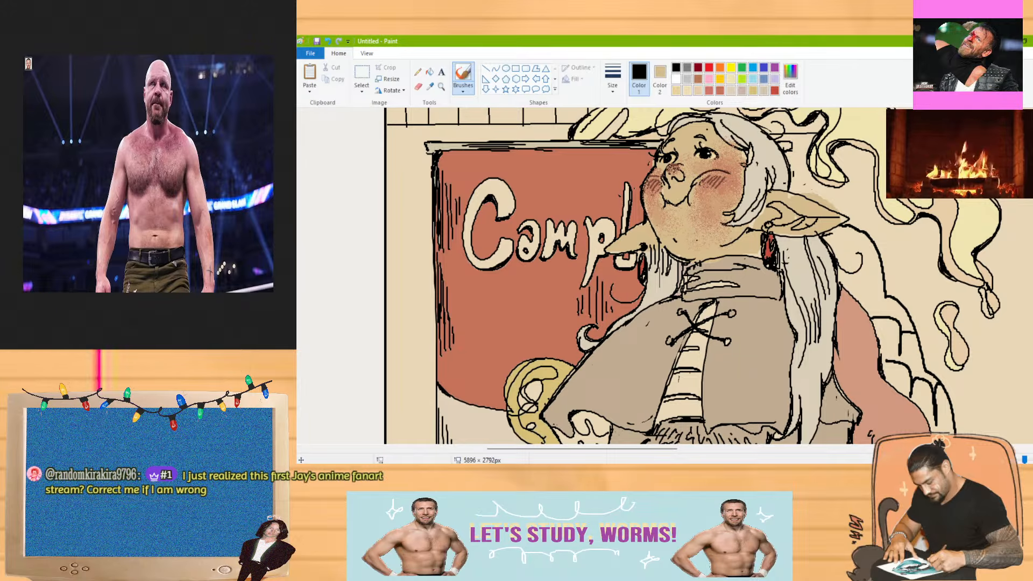
{"action": "scroll", "coordinate": [635, 275], "scroll_direction": "down", "scroll_amount": 1}
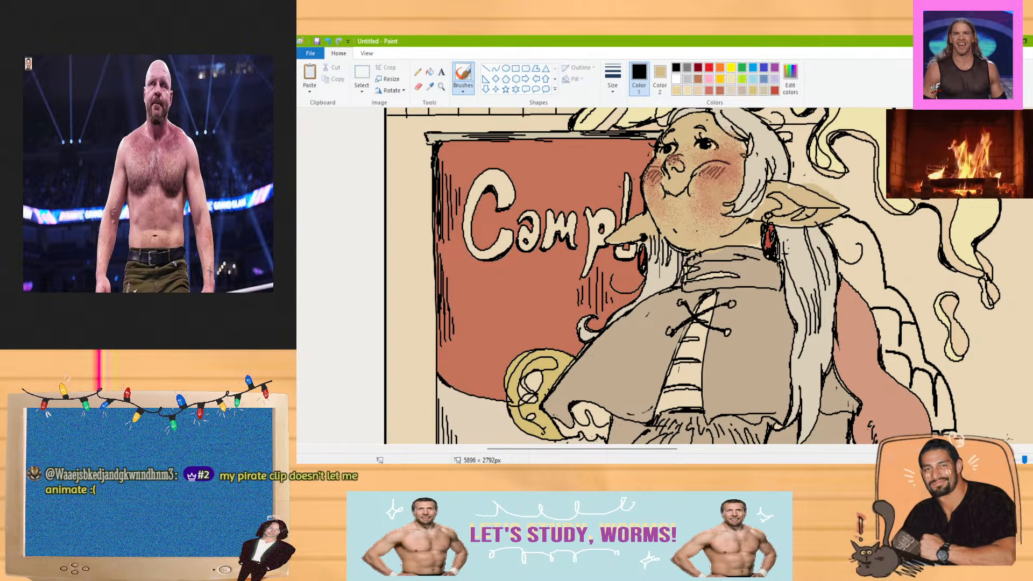
{"action": "left_click", "coordinate": [992, 460]}
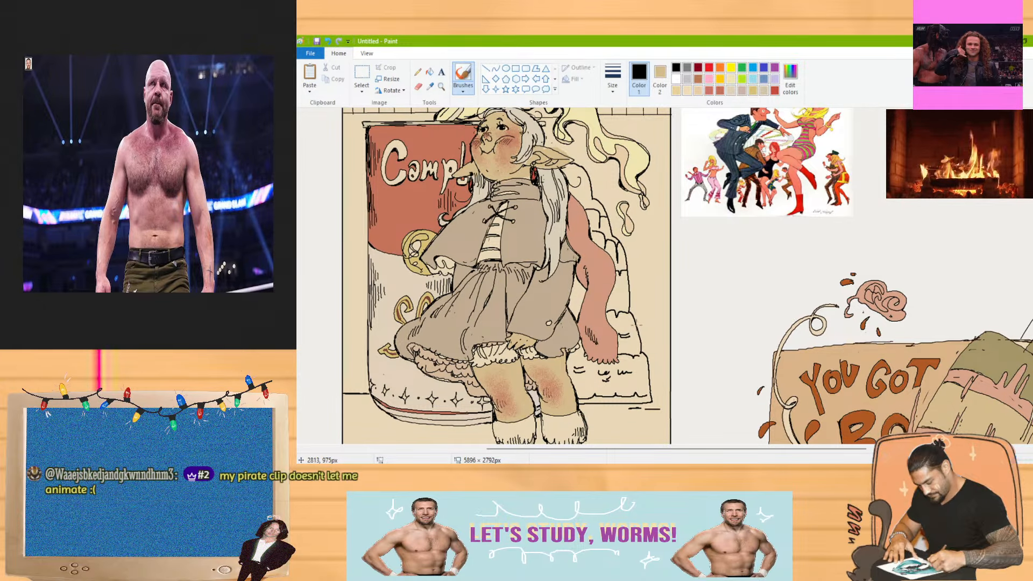
{"action": "scroll", "coordinate": [1021, 233], "scroll_direction": "up", "scroll_amount": 1}
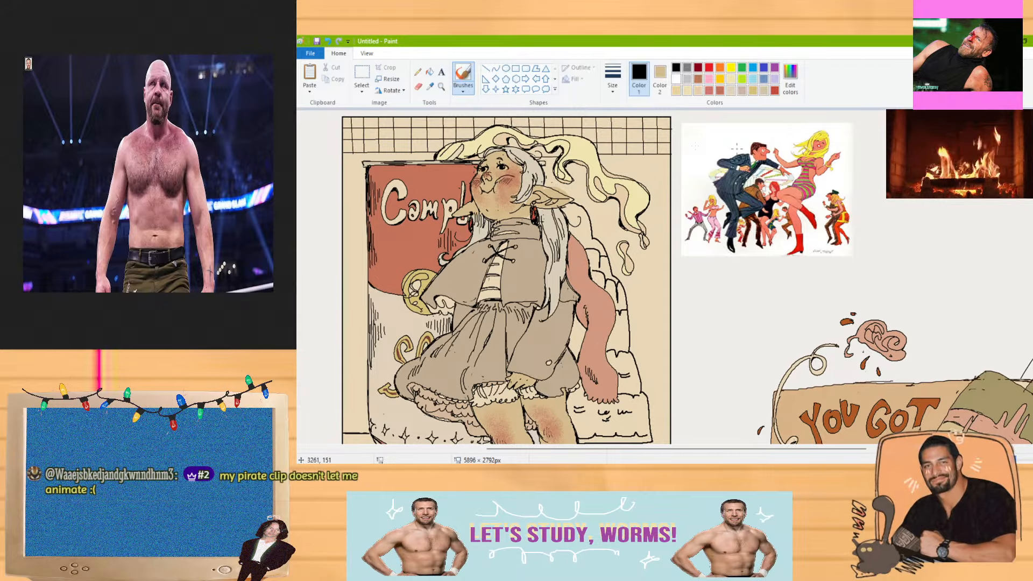
{"action": "left_click", "coordinate": [430, 71]}
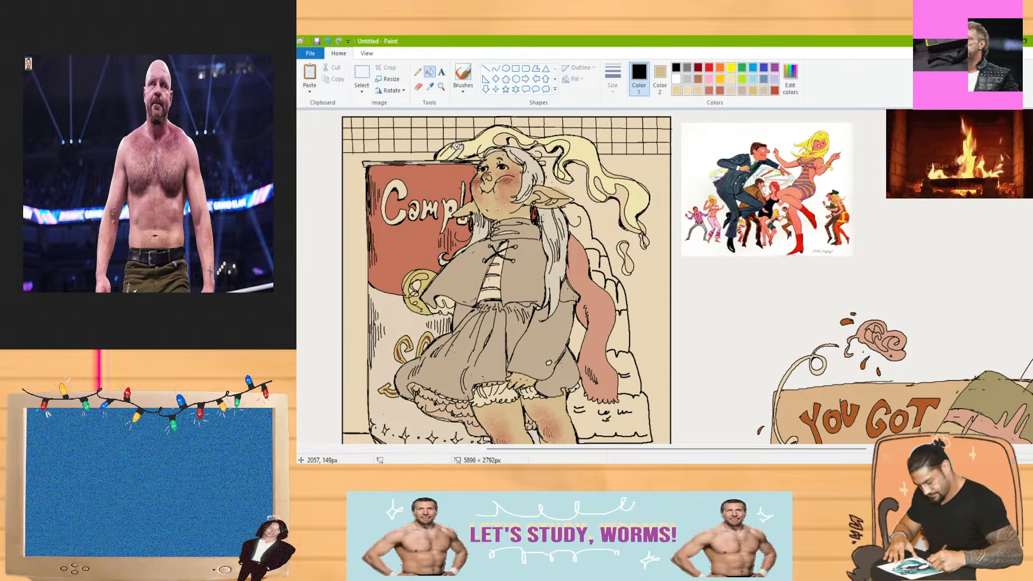
{"action": "left_click_drag", "start_coordinate": [581, 448], "coordinate": [437, 452]}
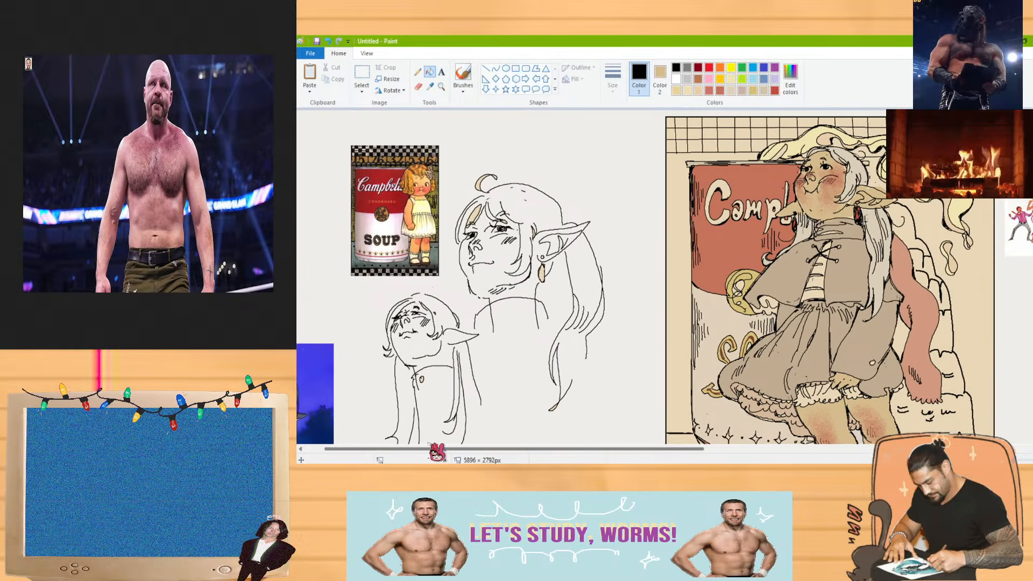
{"action": "left_click", "coordinate": [679, 161]}
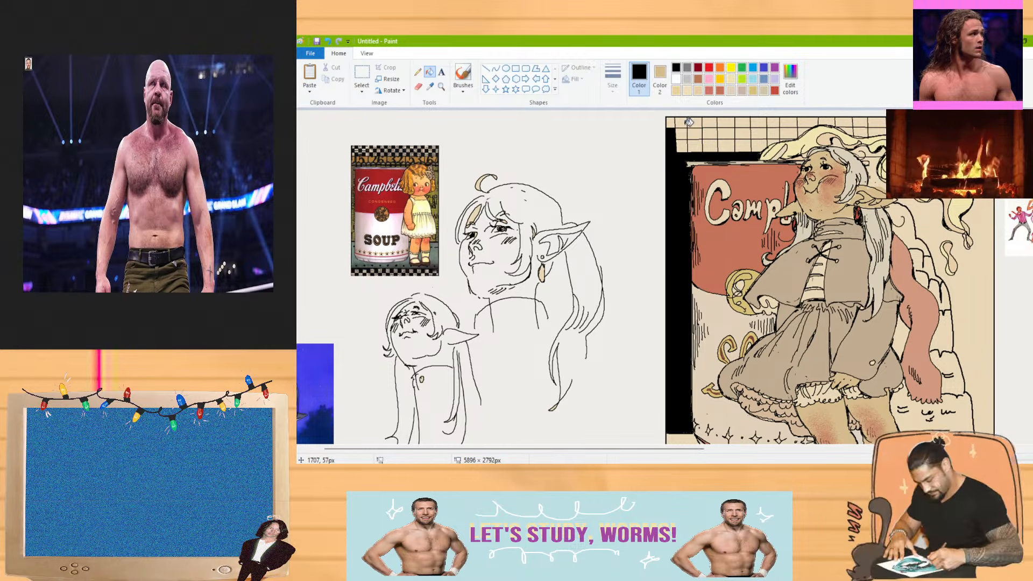
{"action": "key", "text": "ctrl+z"}
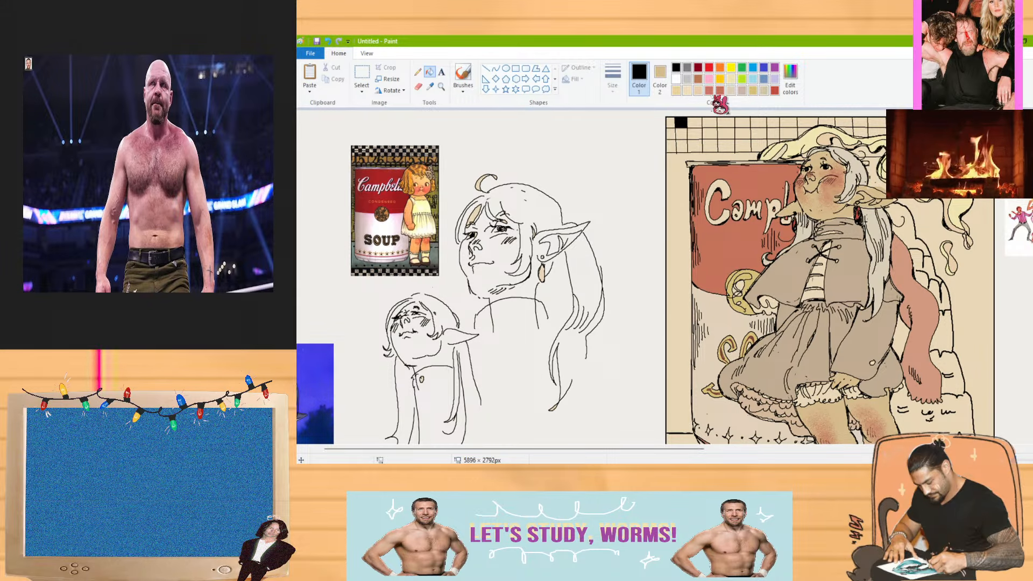
{"action": "left_click", "coordinate": [462, 75]}
{"action": "left_click", "coordinate": [429, 72]}
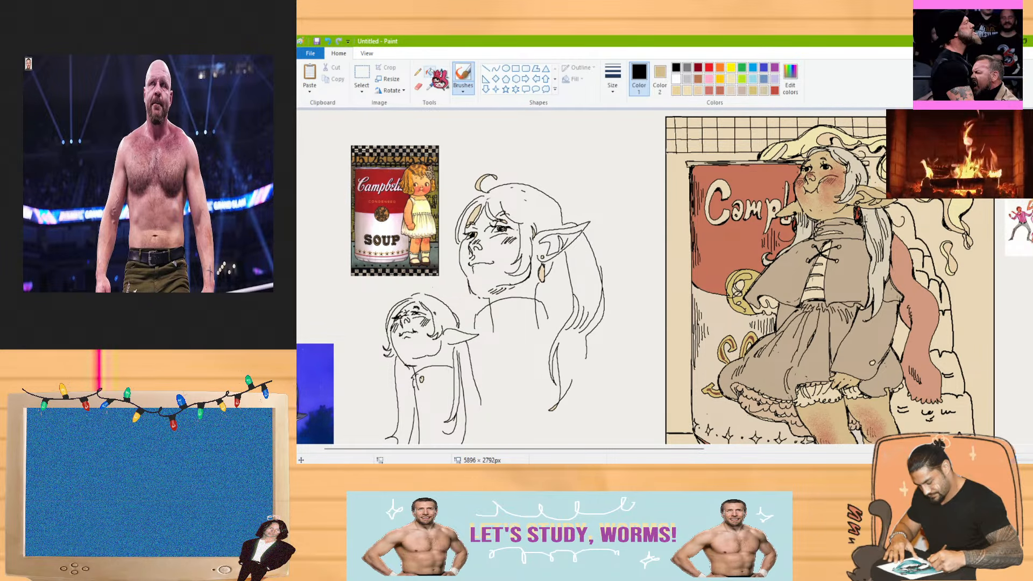
{"action": "left_click", "coordinate": [671, 141]}
Fill alternate tiles of the three-row band with black to make a checkerboard across the full frame width
{"action": "scroll", "coordinate": [970, 353], "scroll_direction": "up", "scroll_amount": 1}
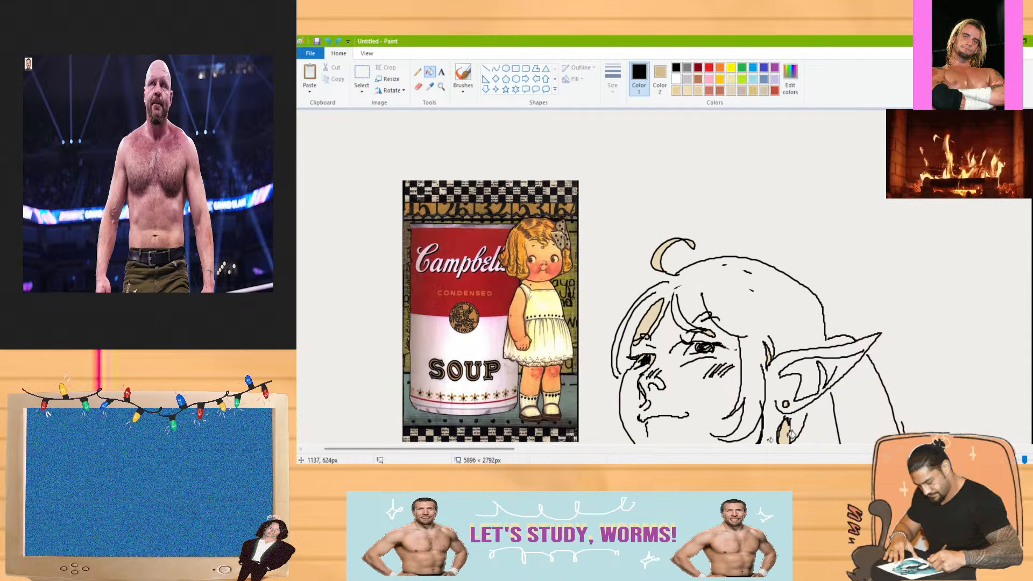
{"action": "scroll", "coordinate": [554, 193], "scroll_direction": "right", "scroll_amount": 5}
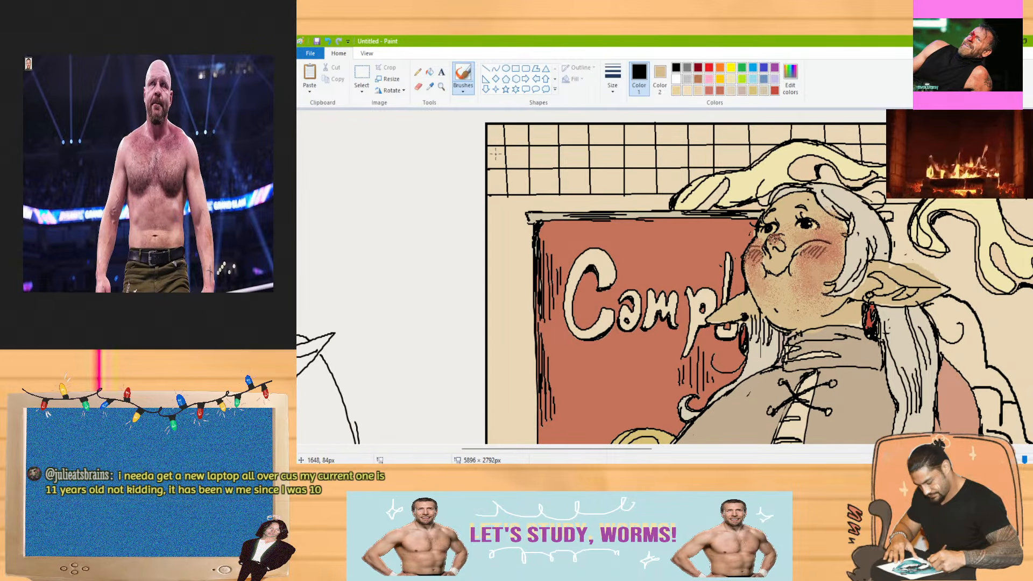
{"action": "left_click", "coordinate": [429, 72]}
{"action": "left_click", "coordinate": [496, 135]}
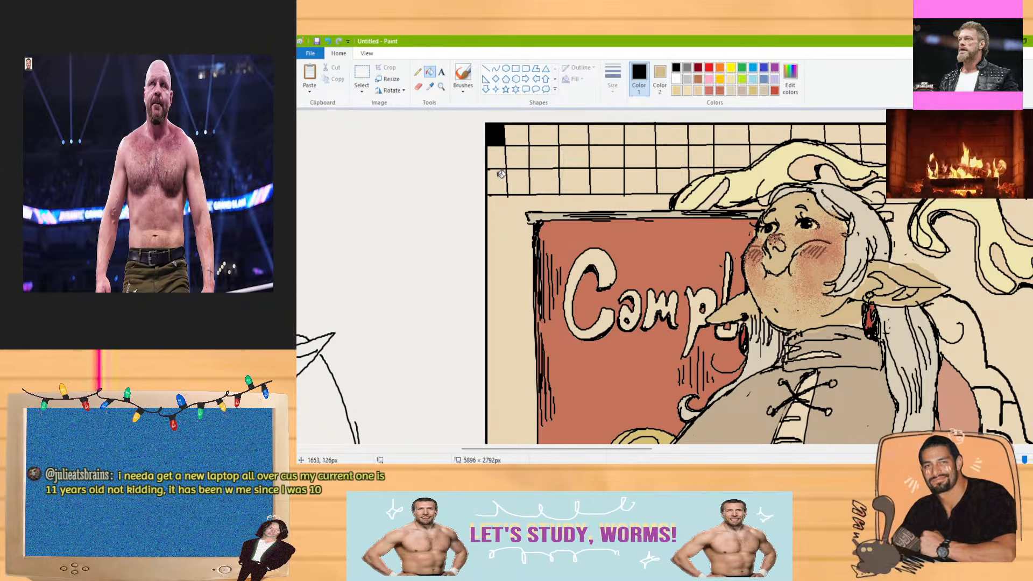
{"action": "left_click", "coordinate": [517, 157]}
{"action": "left_click", "coordinate": [496, 181]}
{"action": "left_click", "coordinate": [544, 135]}
{"action": "left_click", "coordinate": [603, 132]}
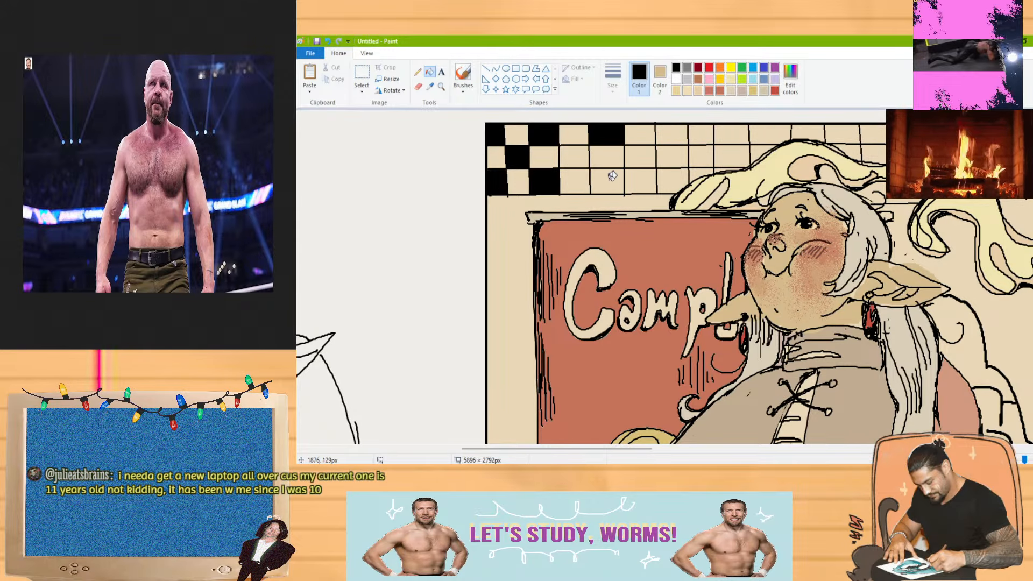
{"action": "left_click", "coordinate": [574, 157]}
{"action": "left_click", "coordinate": [607, 180]}
{"action": "left_click", "coordinate": [648, 153]}
{"action": "left_click", "coordinate": [672, 134]}
{"action": "left_click", "coordinate": [673, 181]}
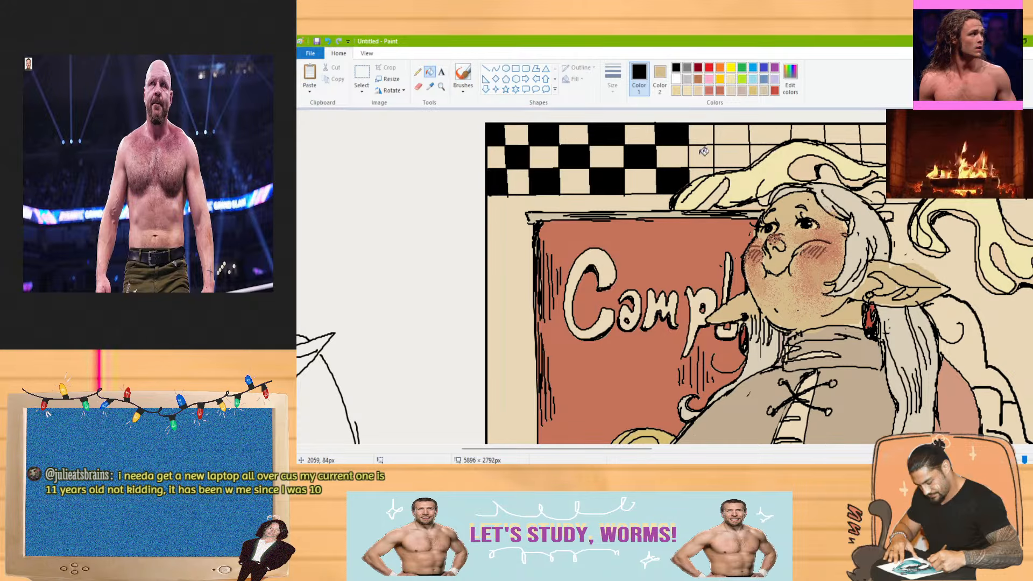
{"action": "left_click", "coordinate": [732, 130]}
{"action": "left_click", "coordinate": [807, 131]}
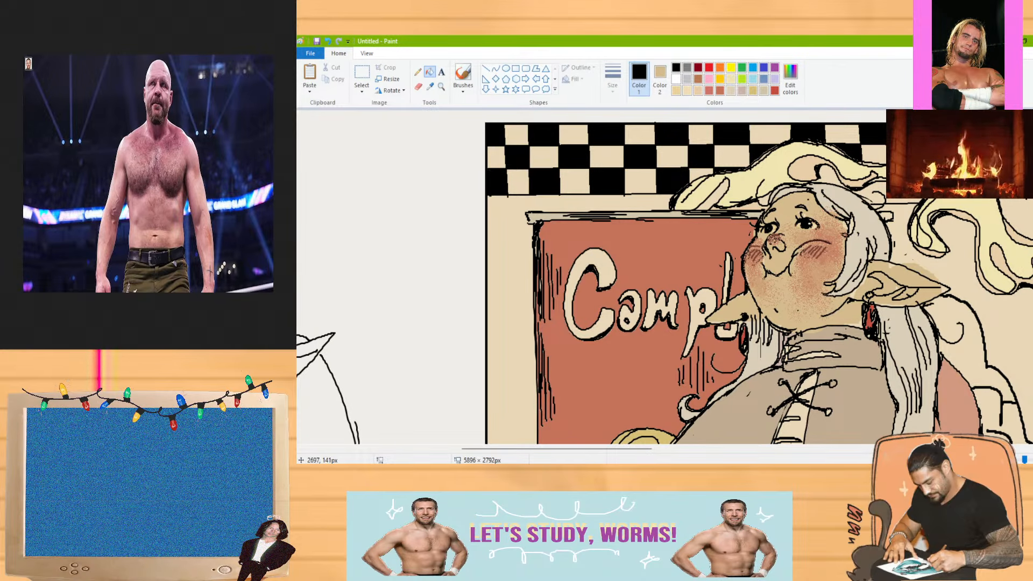
{"action": "scroll", "coordinate": [1014, 201], "scroll_direction": "right", "scroll_amount": 3}
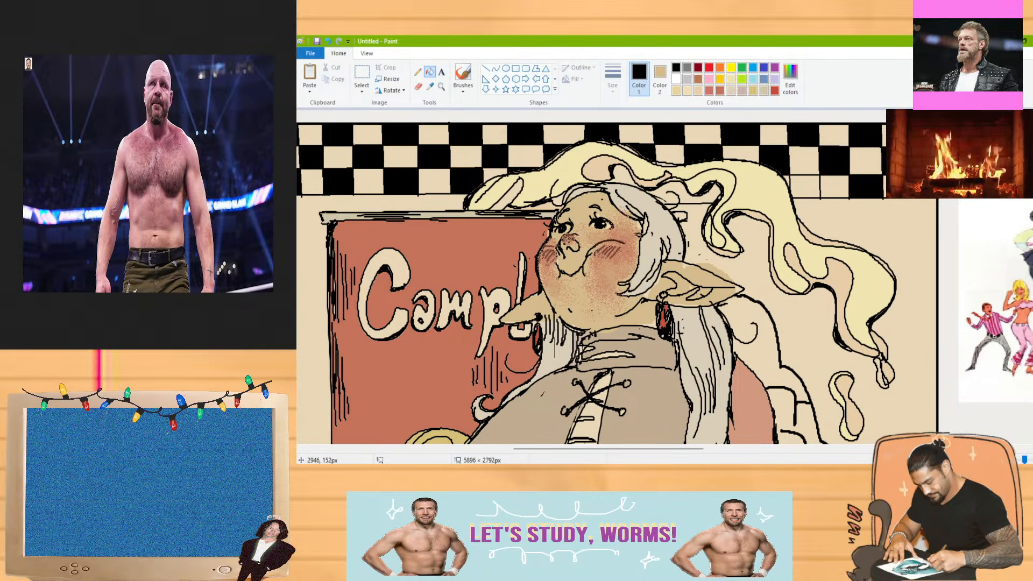
{"action": "scroll", "coordinate": [668, 455], "scroll_direction": "down", "scroll_amount": 2}
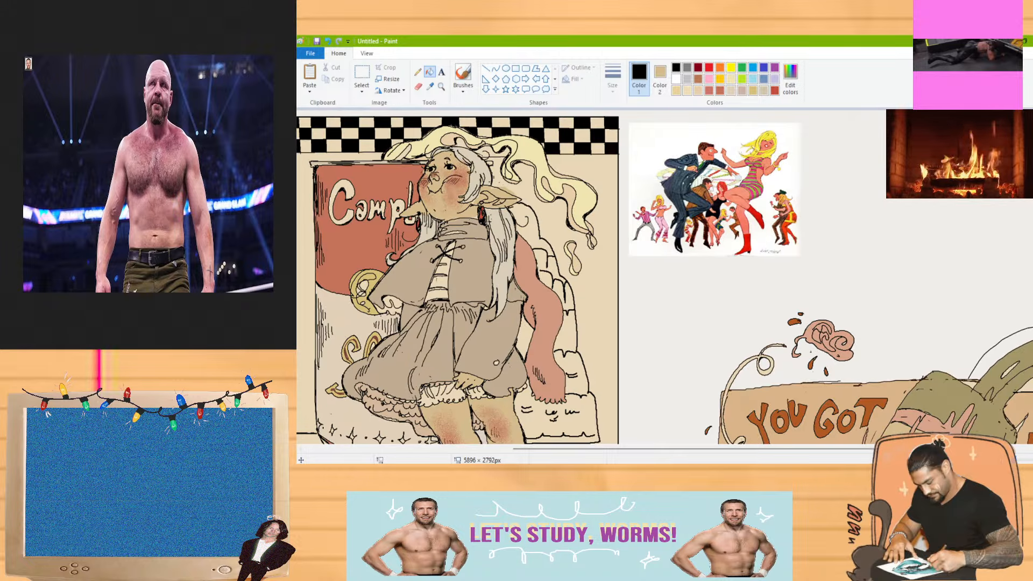
Mix a muted sage green with red 172, green 187 and blue 159 as the drawing colour
{"action": "mouse_move", "coordinate": [668, 452]}
{"action": "left_mouse_down"}
{"action": "mouse_move", "coordinate": [492, 452]}
{"action": "mouse_move", "coordinate": [530, 452]}
{"action": "left_mouse_up"}
{"action": "left_click", "coordinate": [792, 89]}
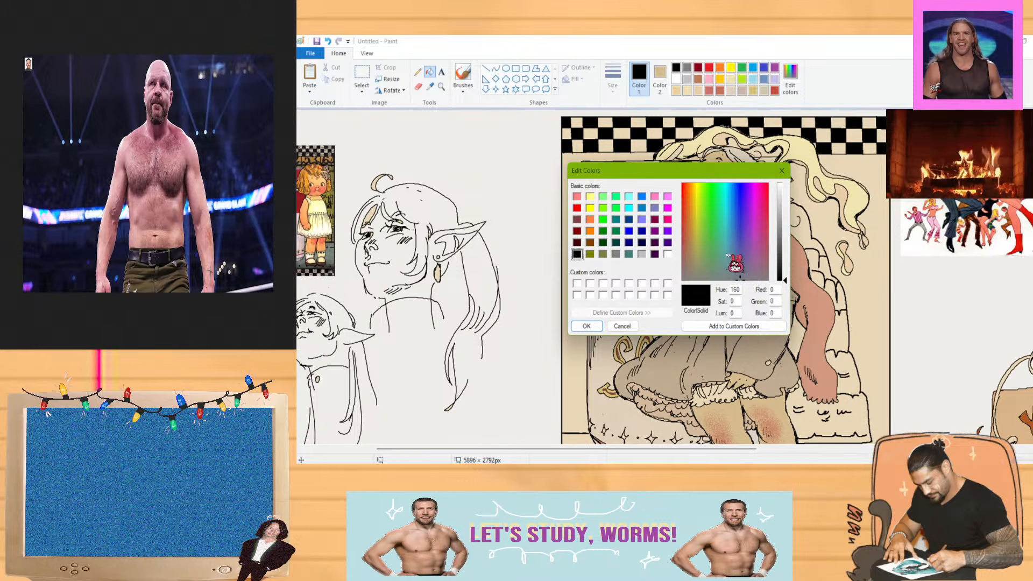
{"action": "left_click", "coordinate": [720, 260]}
{"action": "left_click", "coordinate": [781, 210]}
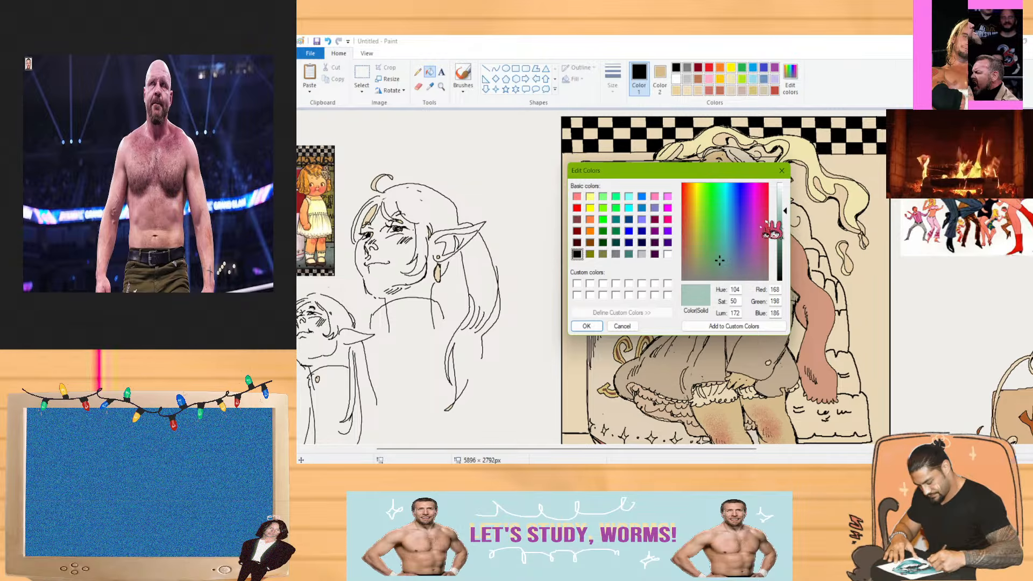
{"action": "left_click", "coordinate": [709, 264]}
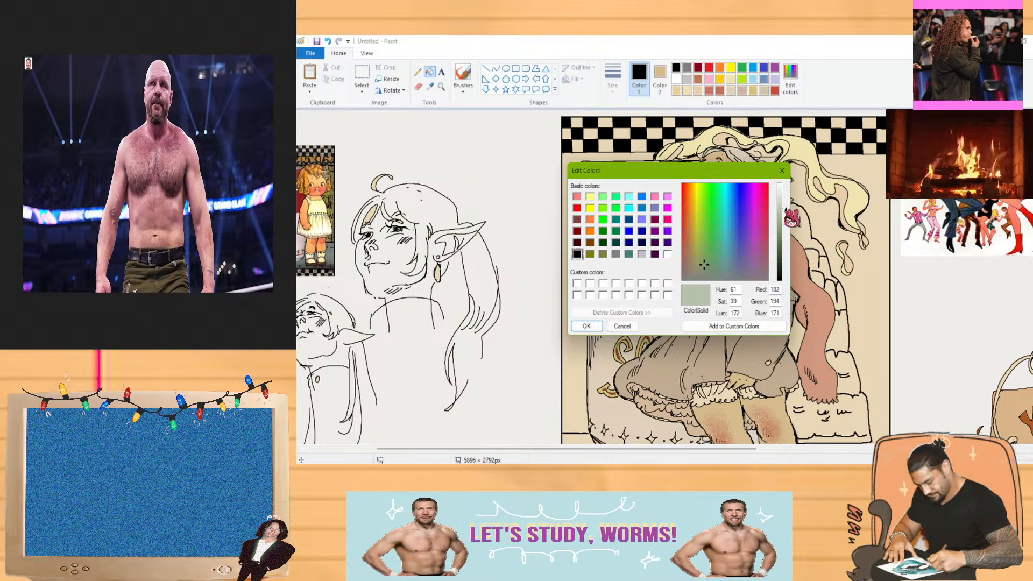
{"action": "left_click_drag", "start_coordinate": [783, 211], "coordinate": [783, 221]}
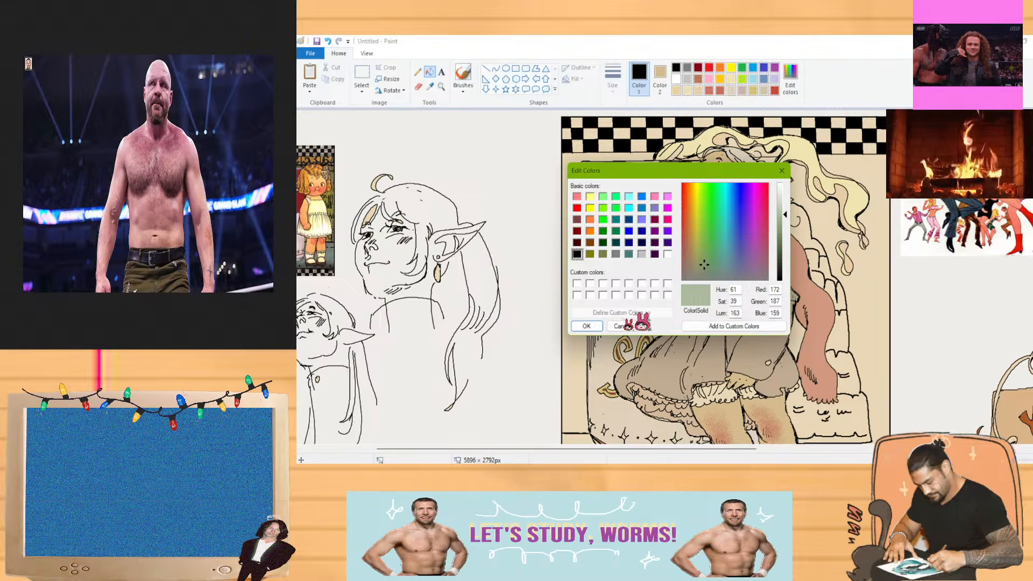
{"action": "left_click", "coordinate": [588, 326]}
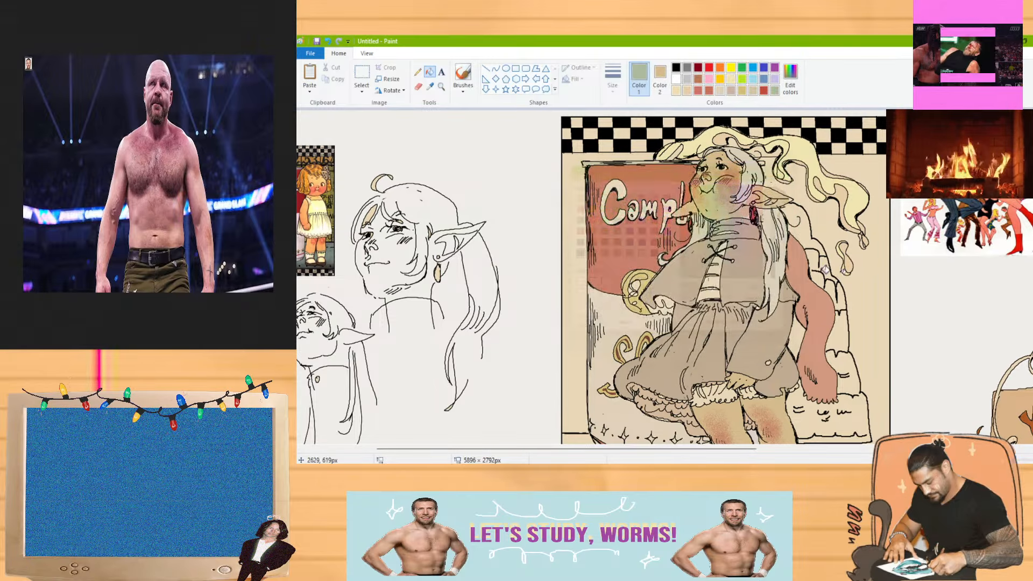
Fill the background beyond the stacked blocks and the bottom floor strip with the green, undoing the fill on the can's other side
{"action": "left_click", "coordinate": [574, 258]}
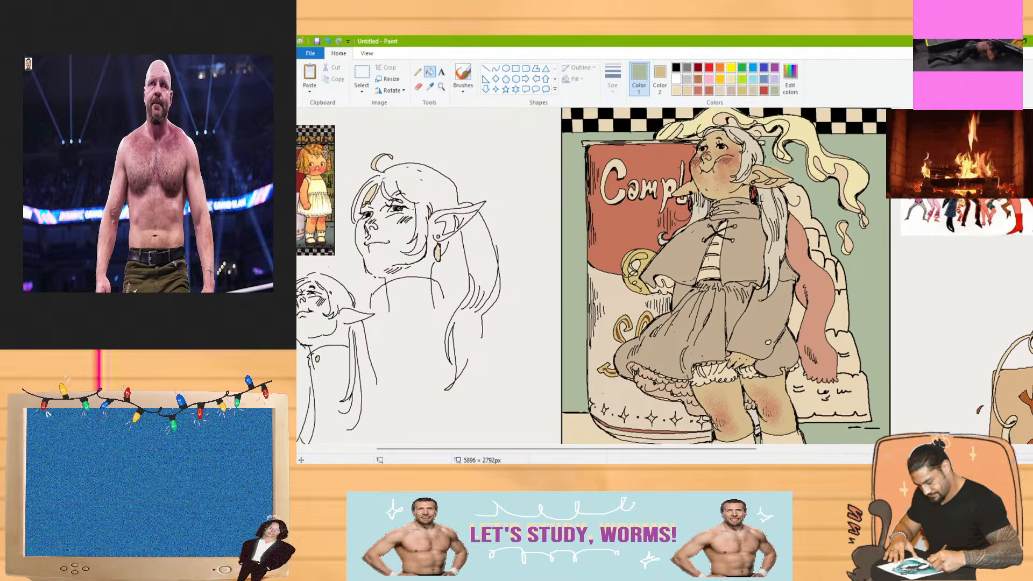
{"action": "key", "text": "ctrl+z"}
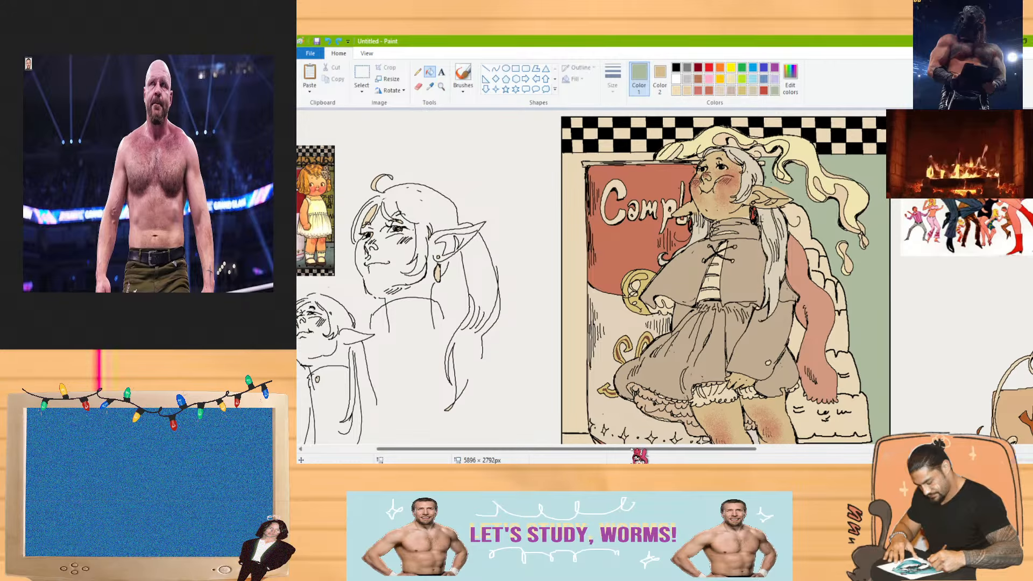
{"action": "mouse_move", "coordinate": [632, 450]}
{"action": "left_mouse_down"}
{"action": "mouse_move", "coordinate": [579, 454]}
{"action": "mouse_move", "coordinate": [609, 456]}
{"action": "left_mouse_up"}
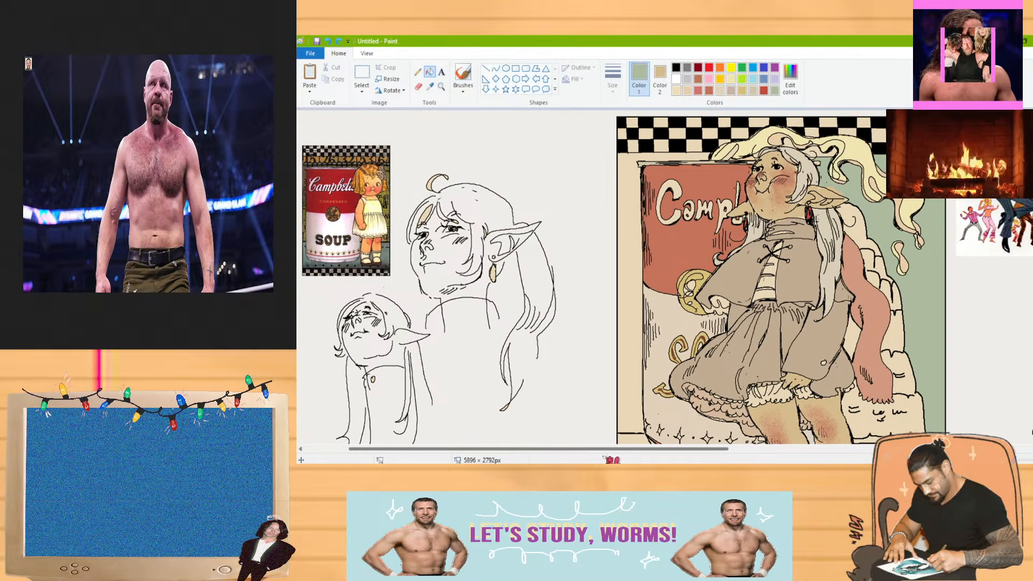
{"action": "scroll", "coordinate": [619, 278], "scroll_direction": "down", "scroll_amount": 5}
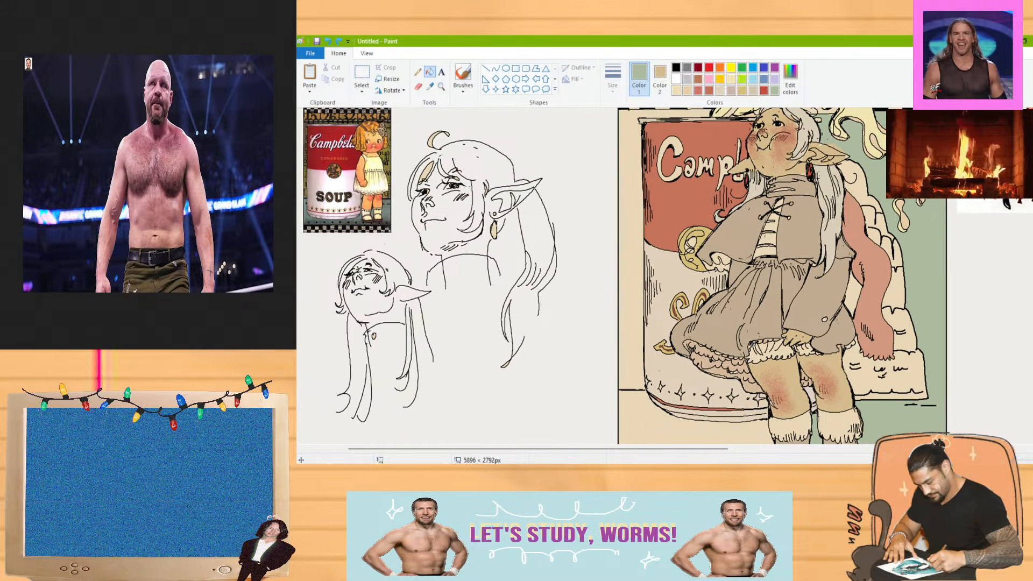
{"action": "scroll", "coordinate": [619, 277], "scroll_direction": "up", "scroll_amount": 2}
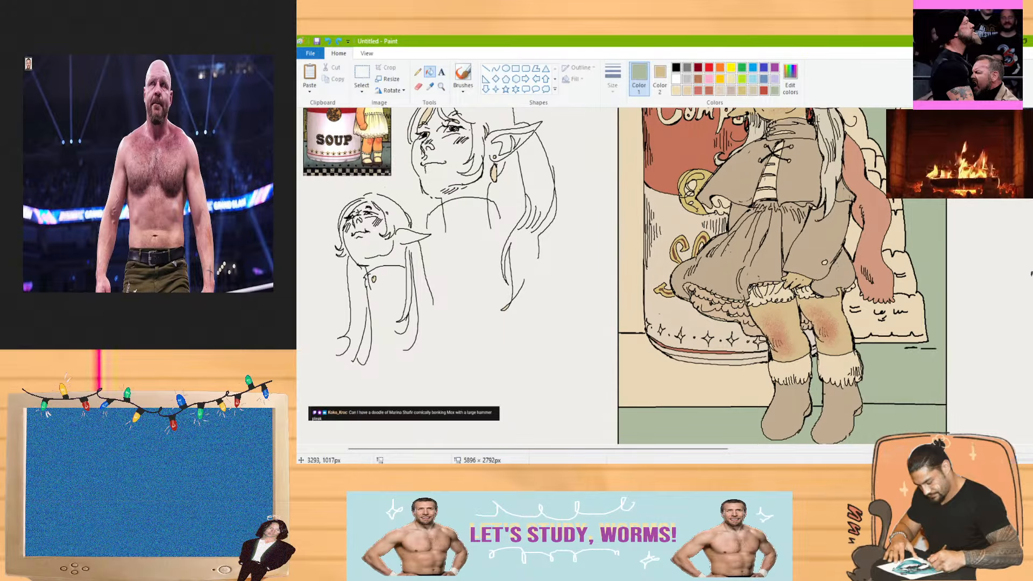
Brush a narrow column of rounded blocks in black between the frame's left edge and the soup can, with small surface marks
{"action": "left_click", "coordinate": [463, 76]}
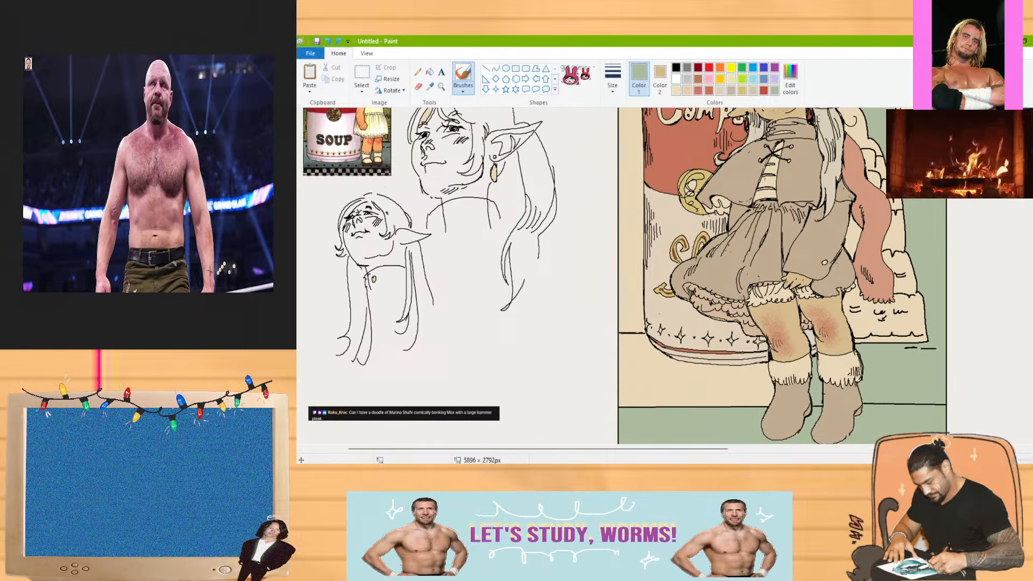
{"action": "left_click", "coordinate": [676, 68]}
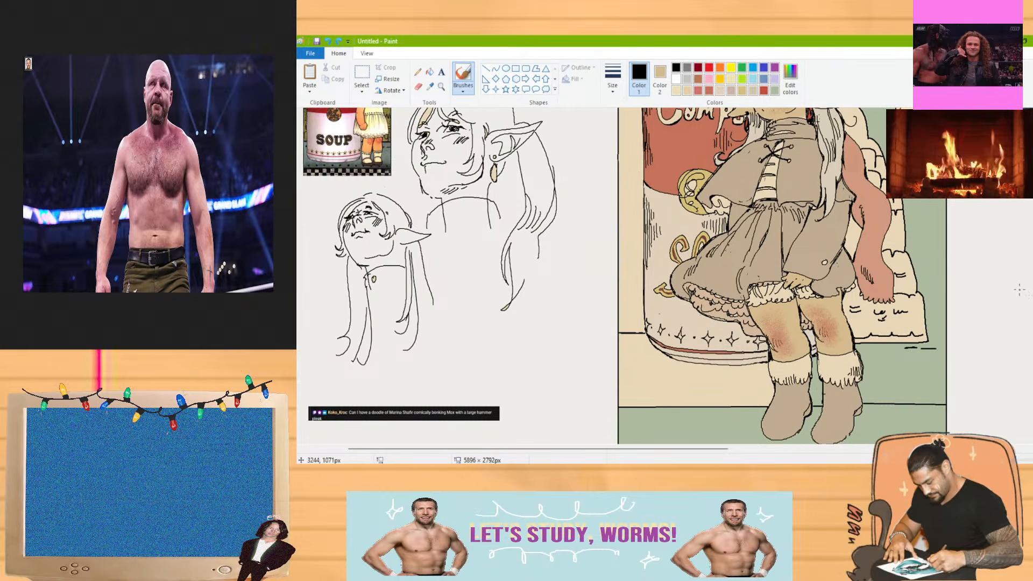
{"action": "scroll", "coordinate": [619, 277], "scroll_direction": "up", "scroll_amount": 5}
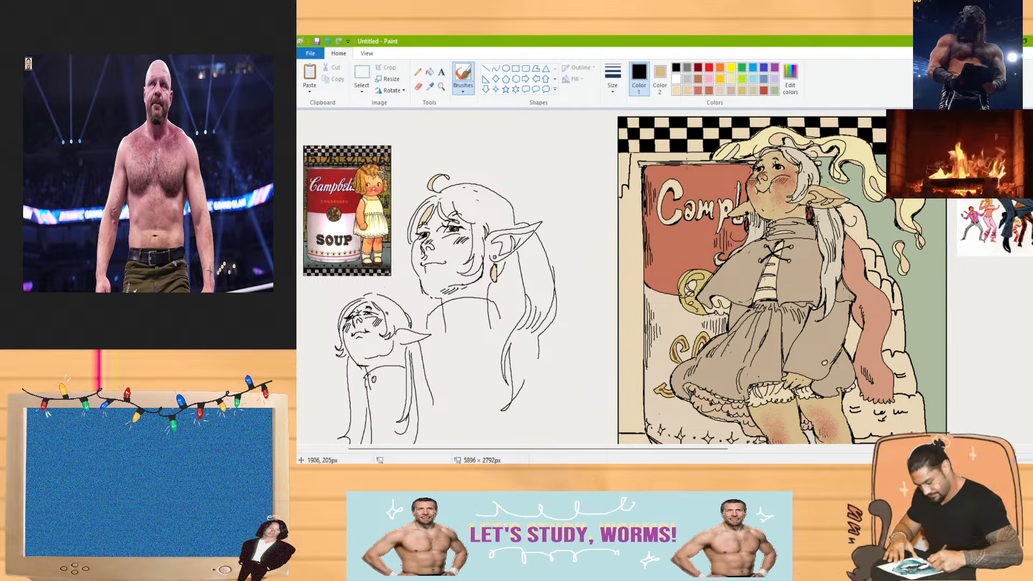
{"action": "left_click_drag", "start_coordinate": [621, 327], "coordinate": [636, 326]}
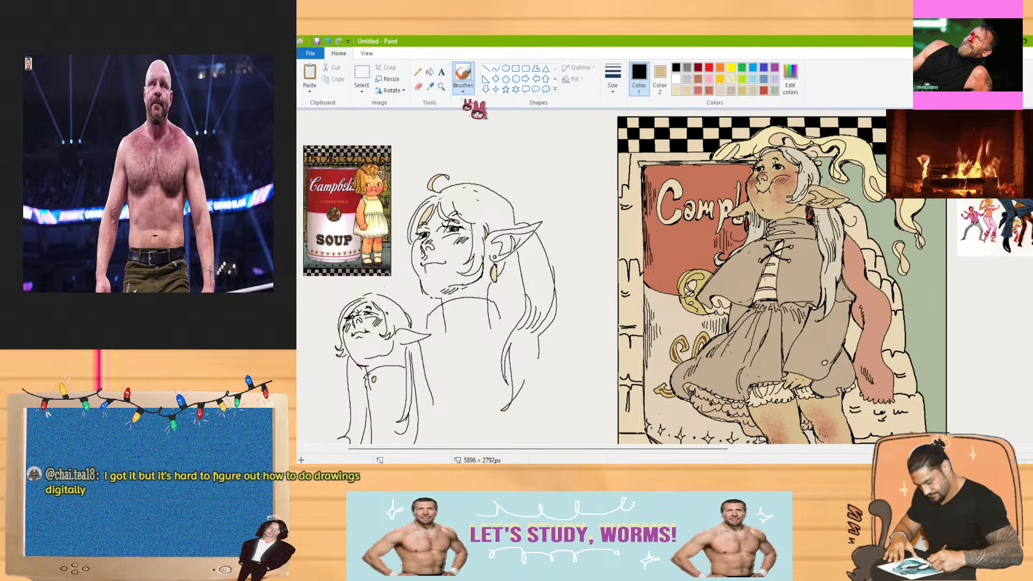
Mix a muted olive yellow with red 187, green 176 and blue 119 as the drawing colour
{"action": "left_click", "coordinate": [790, 75]}
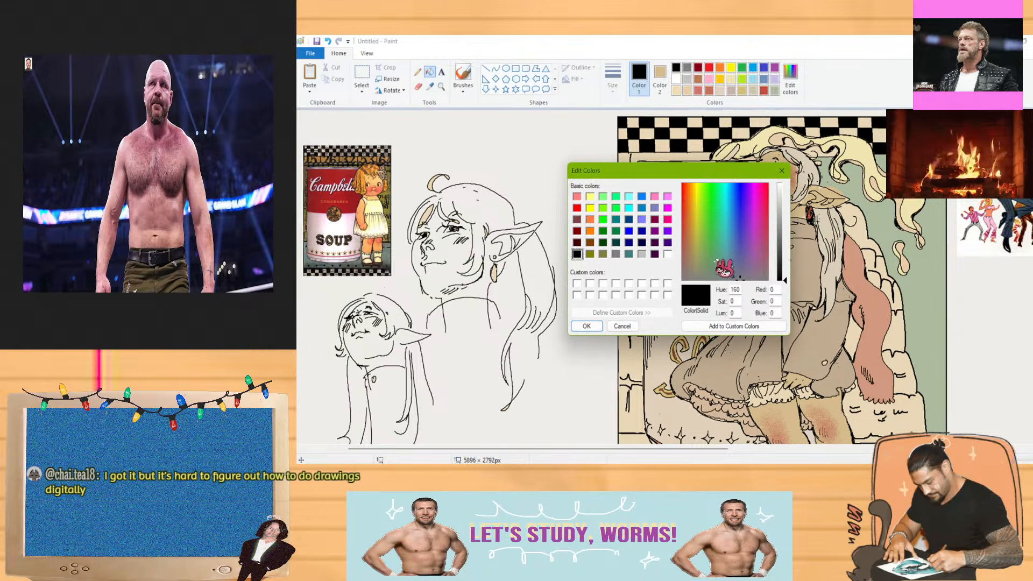
{"action": "left_click", "coordinate": [698, 253]}
{"action": "left_click", "coordinate": [780, 217]}
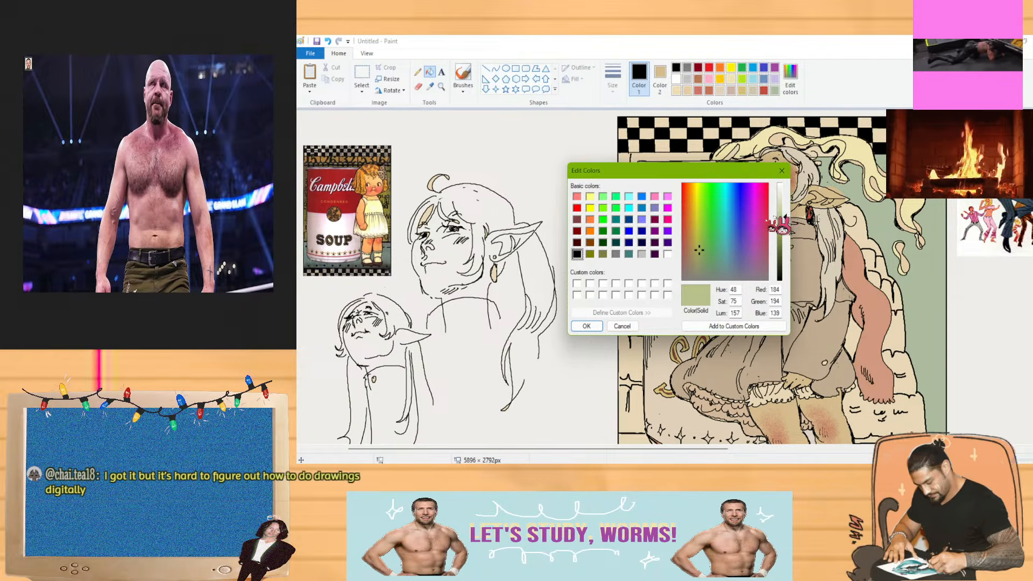
{"action": "left_click", "coordinate": [697, 249]}
{"action": "left_click_drag", "start_coordinate": [696, 249], "coordinate": [694, 254]}
{"action": "left_click", "coordinate": [780, 223]}
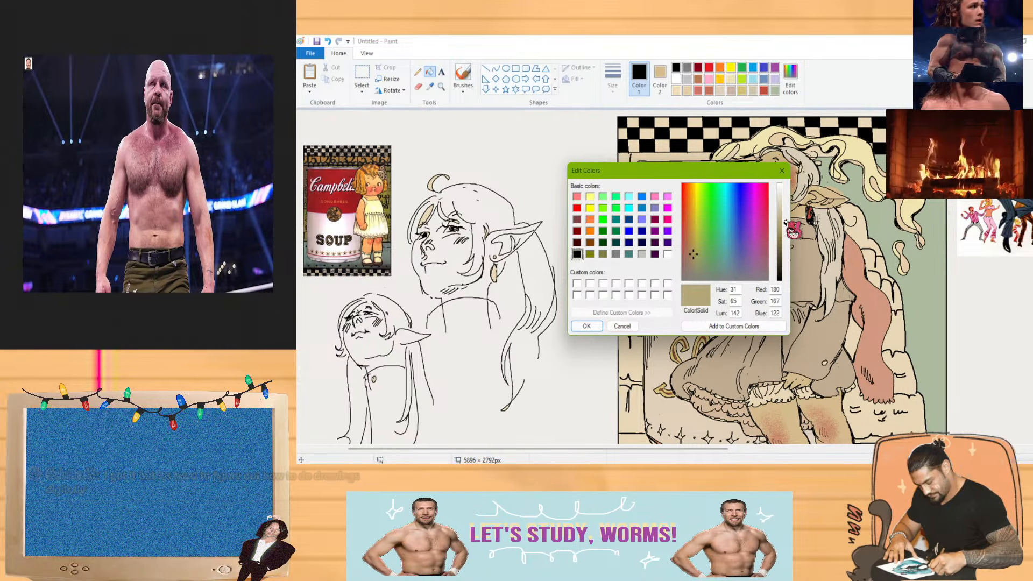
{"action": "left_click", "coordinate": [692, 250]}
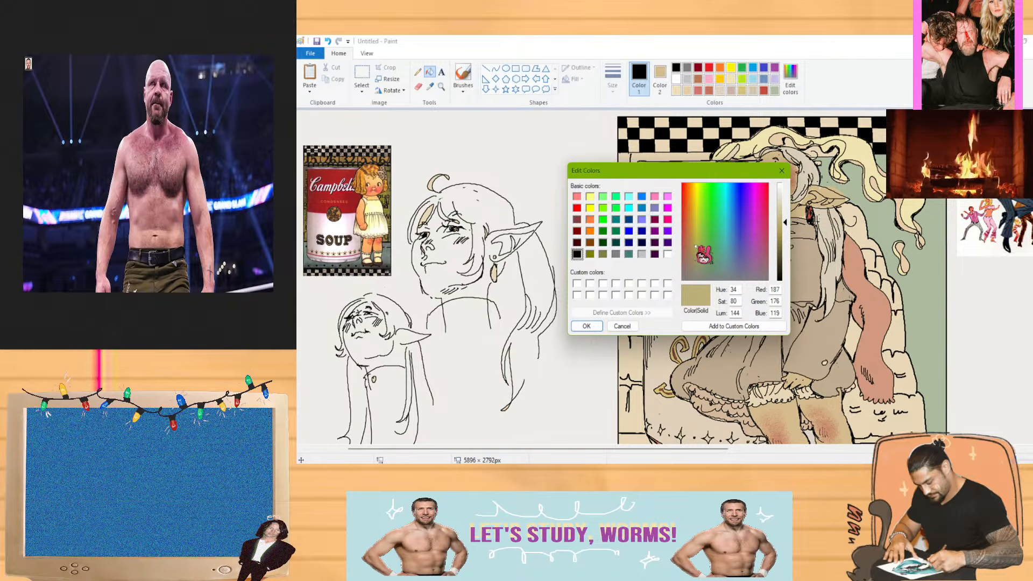
{"action": "left_click", "coordinate": [586, 327]}
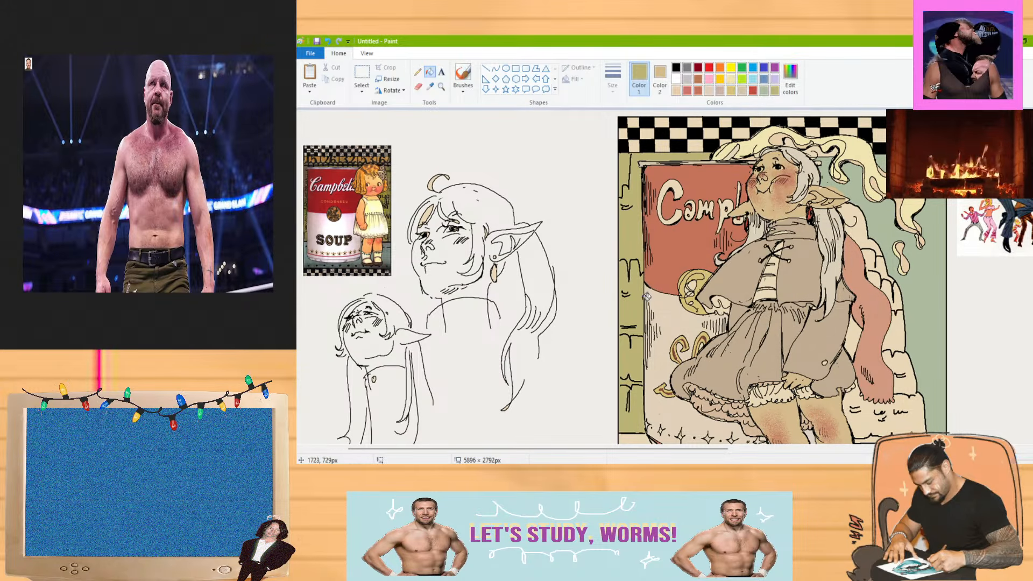
Fill the stacked blocks on both sides of the soup can and elf with the olive colour
{"action": "left_click", "coordinate": [873, 235]}
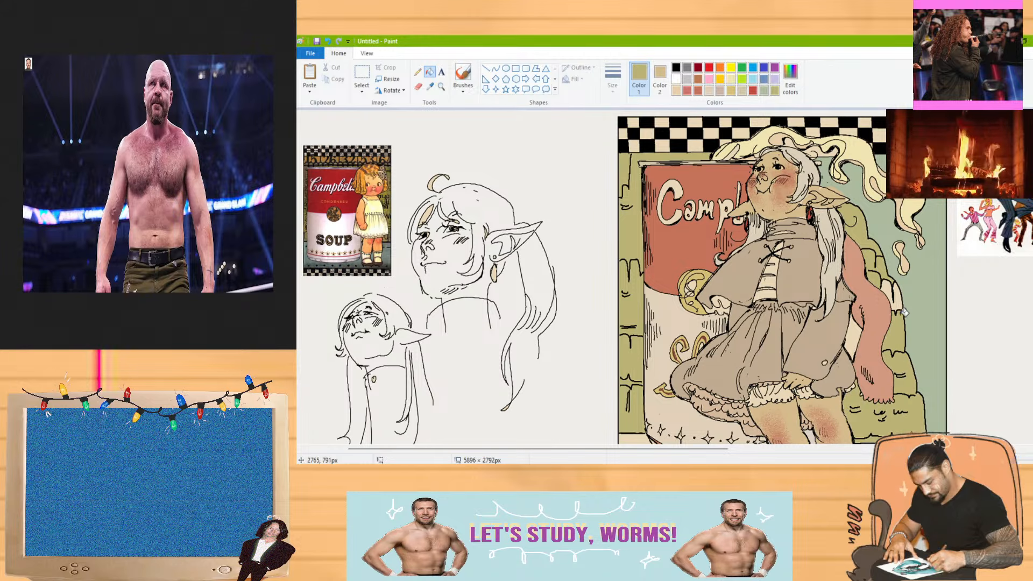
{"action": "scroll", "coordinate": [457, 274], "scroll_direction": "down", "scroll_amount": 3}
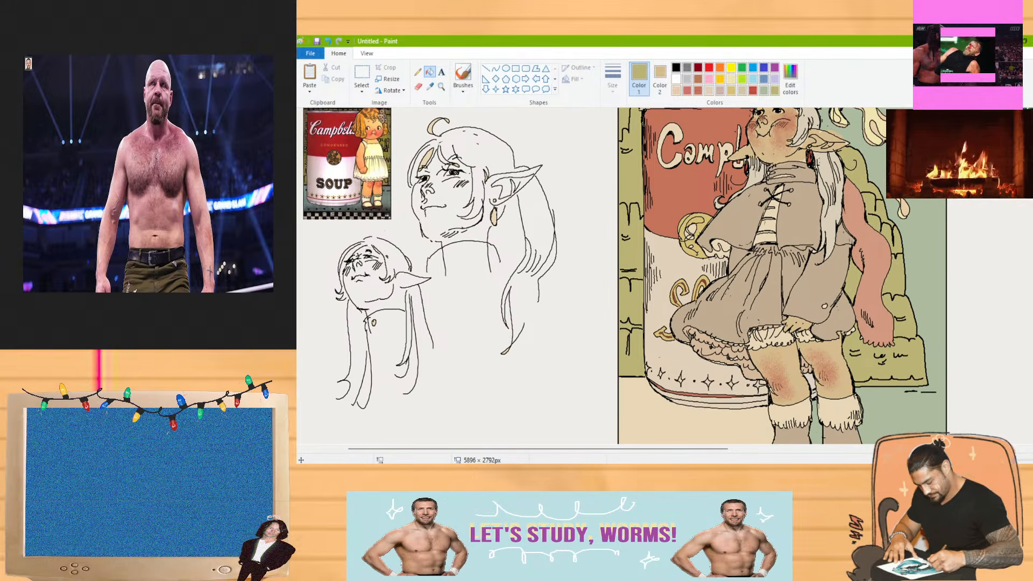
{"action": "scroll", "coordinate": [457, 274], "scroll_direction": "up", "scroll_amount": 2}
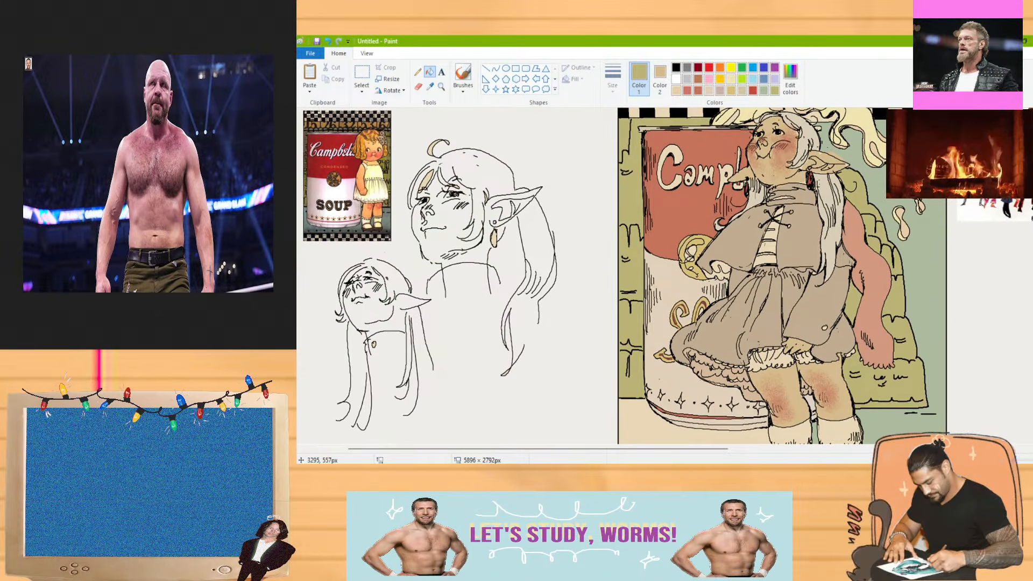
Sample the sage green from the background and fill the remaining beige floor below the soup can with it
{"action": "left_click", "coordinate": [429, 87]}
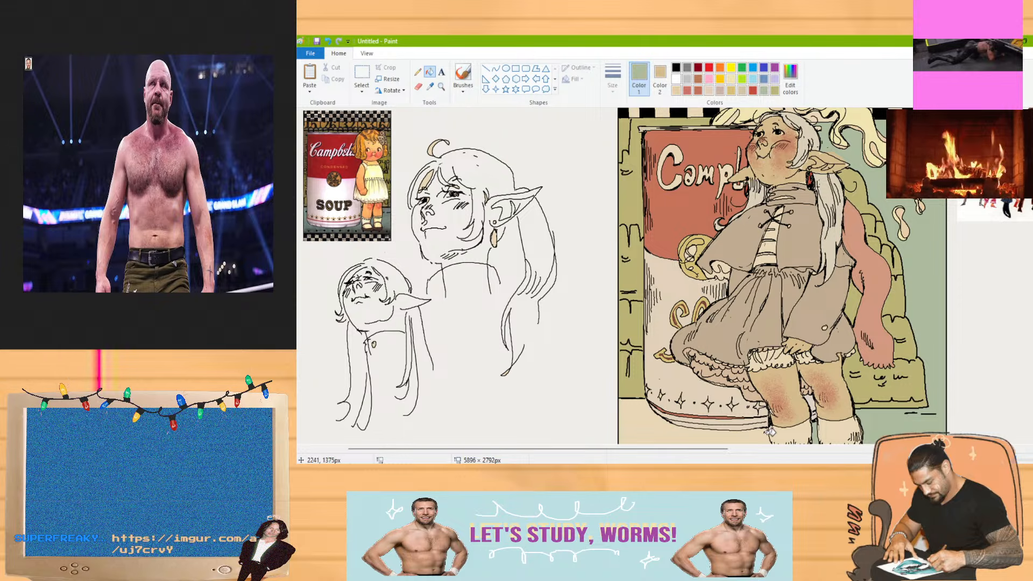
{"action": "scroll", "coordinate": [771, 432], "scroll_direction": "up", "scroll_amount": 1}
{"action": "scroll", "coordinate": [770, 432], "scroll_direction": "down", "scroll_amount": 6}
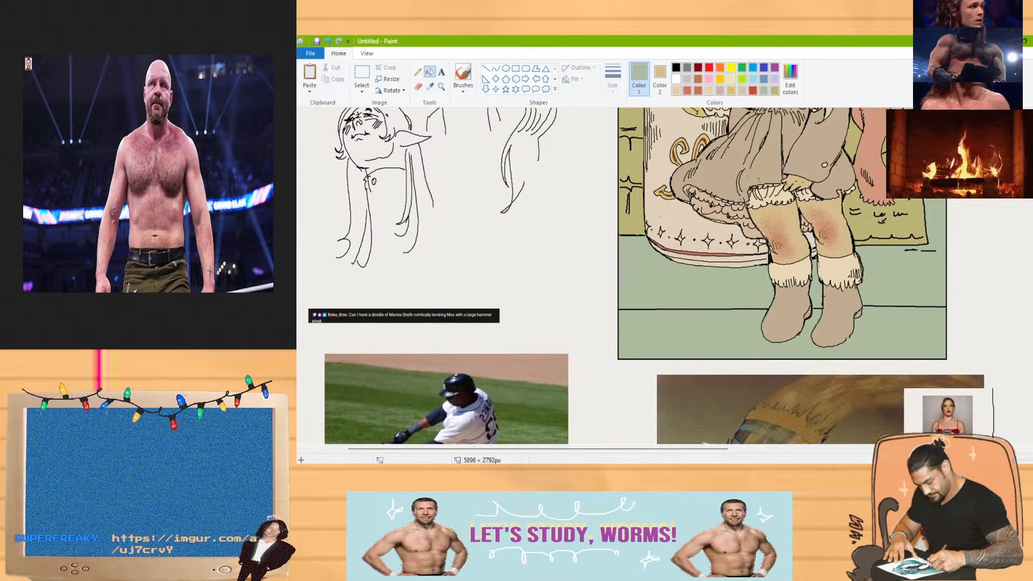
{"action": "scroll", "coordinate": [619, 274], "scroll_direction": "up", "scroll_amount": 5}
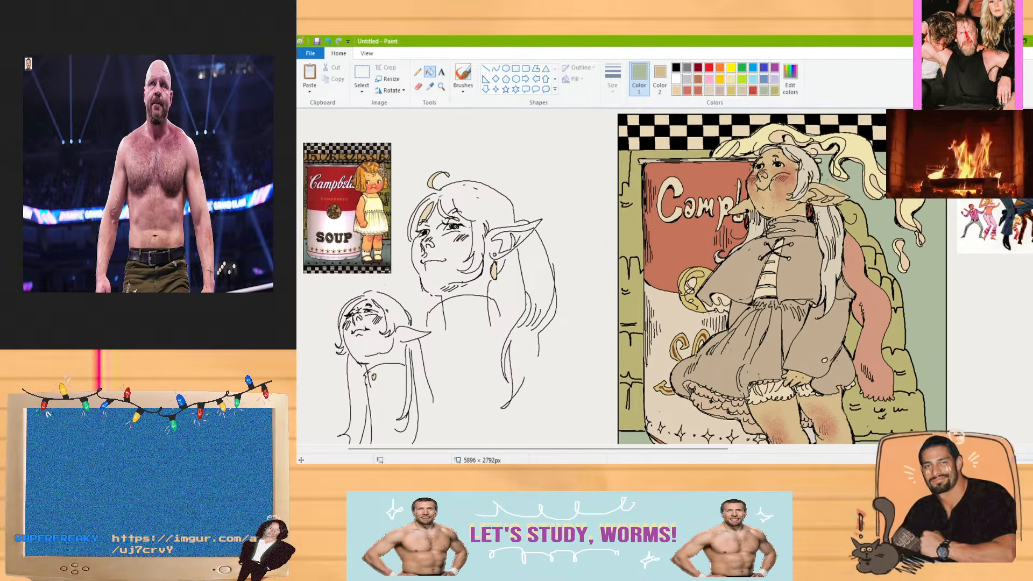
{"action": "scroll", "coordinate": [619, 274], "scroll_direction": "down", "scroll_amount": 4}
{"action": "scroll", "coordinate": [619, 274], "scroll_direction": "up", "scroll_amount": 1}
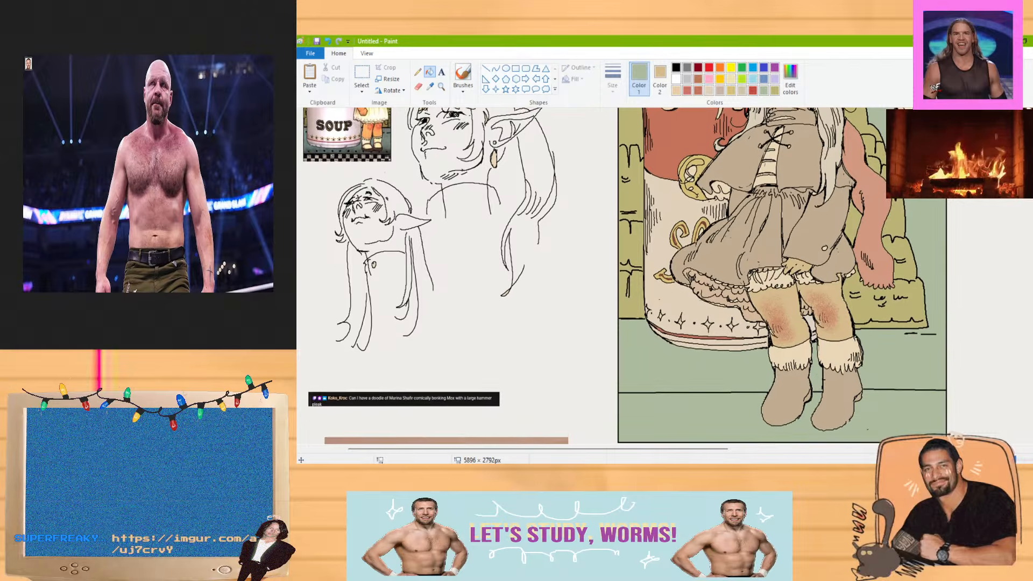
{"action": "scroll", "coordinate": [619, 274], "scroll_direction": "down", "scroll_amount": 1}
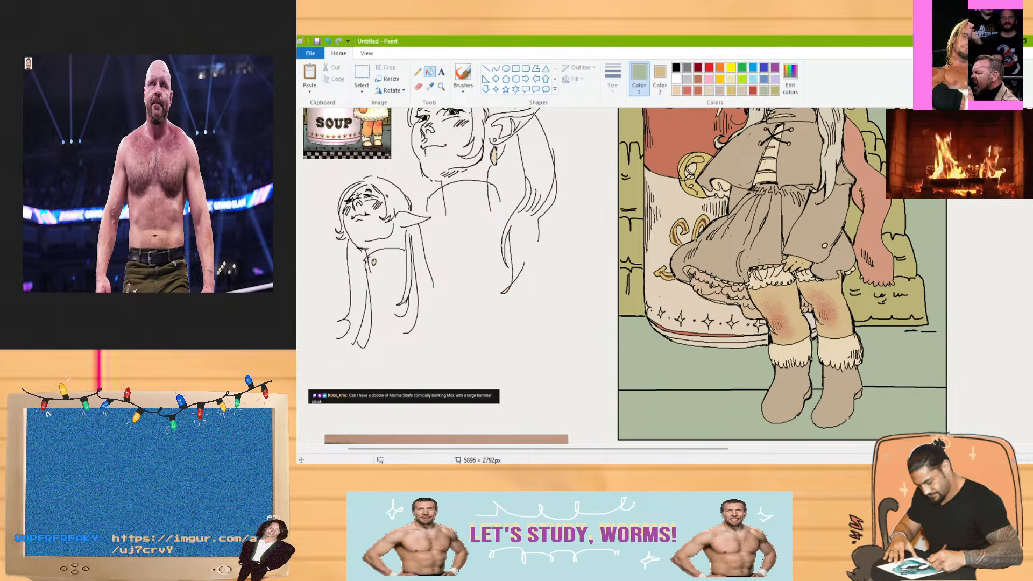
{"action": "scroll", "coordinate": [619, 274], "scroll_direction": "up", "scroll_amount": 4}
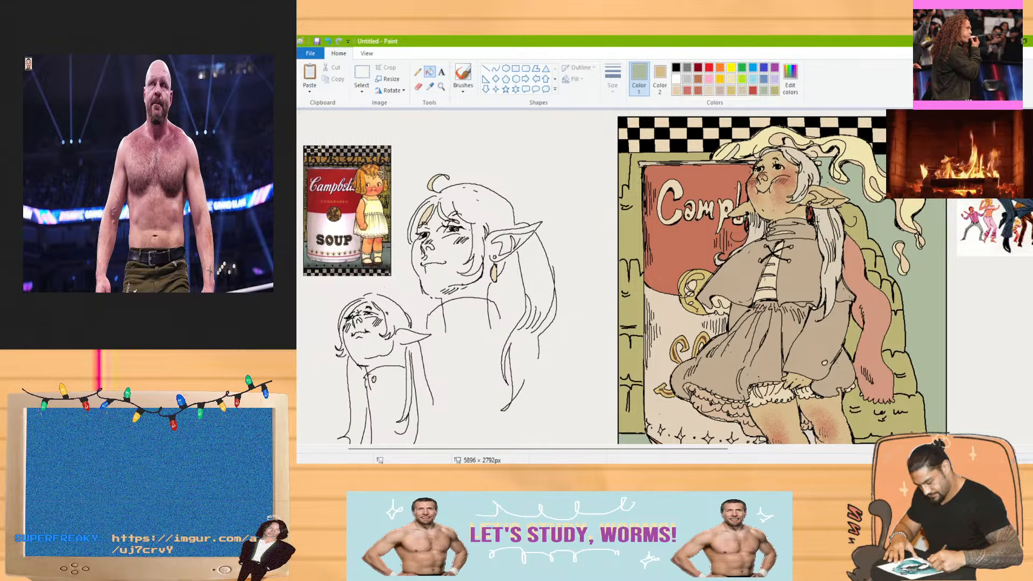
{"action": "scroll", "coordinate": [619, 274], "scroll_direction": "down", "scroll_amount": 6}
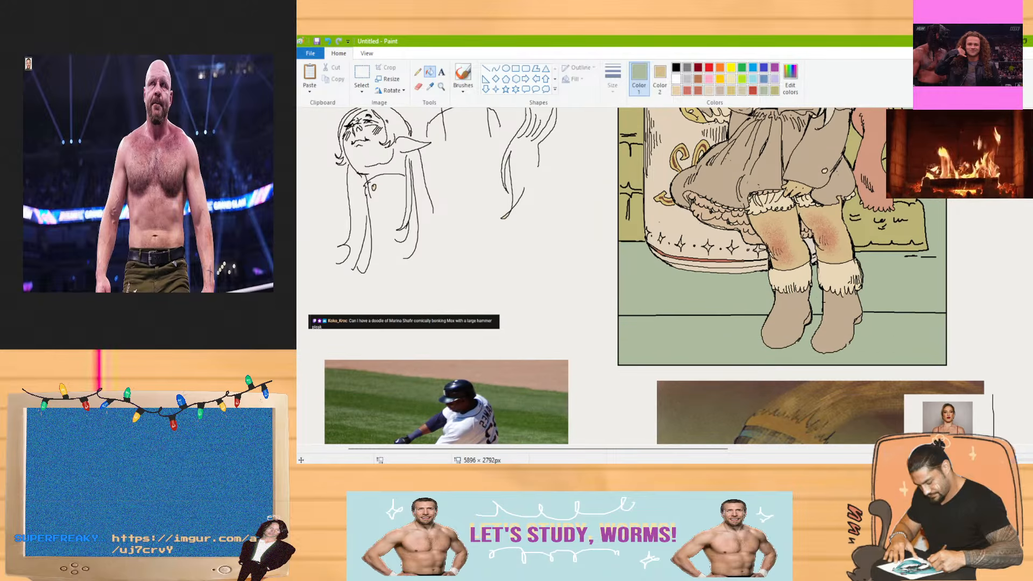
Try filling the bottom floor strip with a light beige and then with black, undoing each fill
{"action": "left_click", "coordinate": [430, 86]}
{"action": "left_click", "coordinate": [730, 111]}
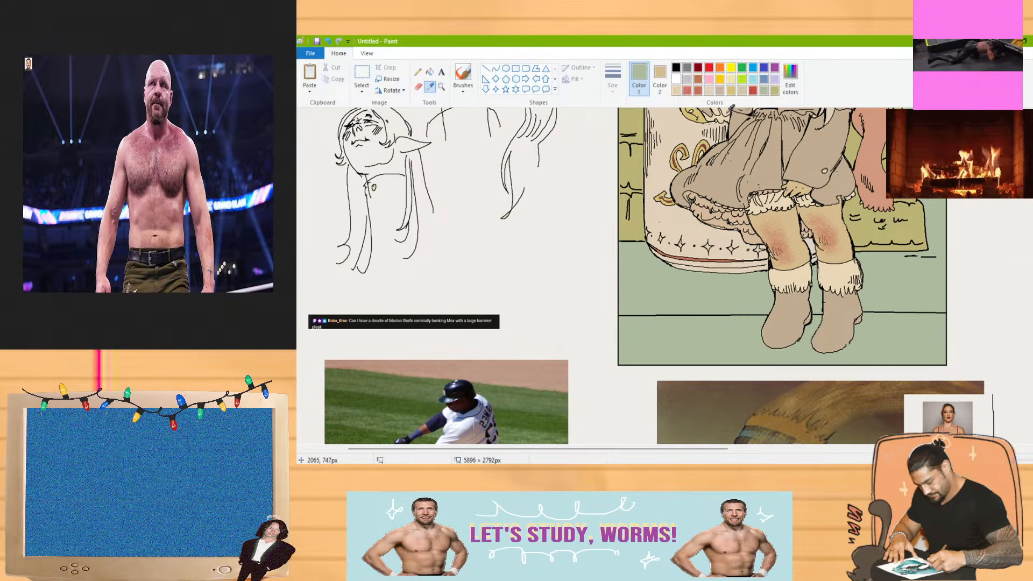
{"action": "left_click", "coordinate": [731, 328]}
{"action": "key", "text": "ctrl+z"}
{"action": "left_click", "coordinate": [462, 75]}
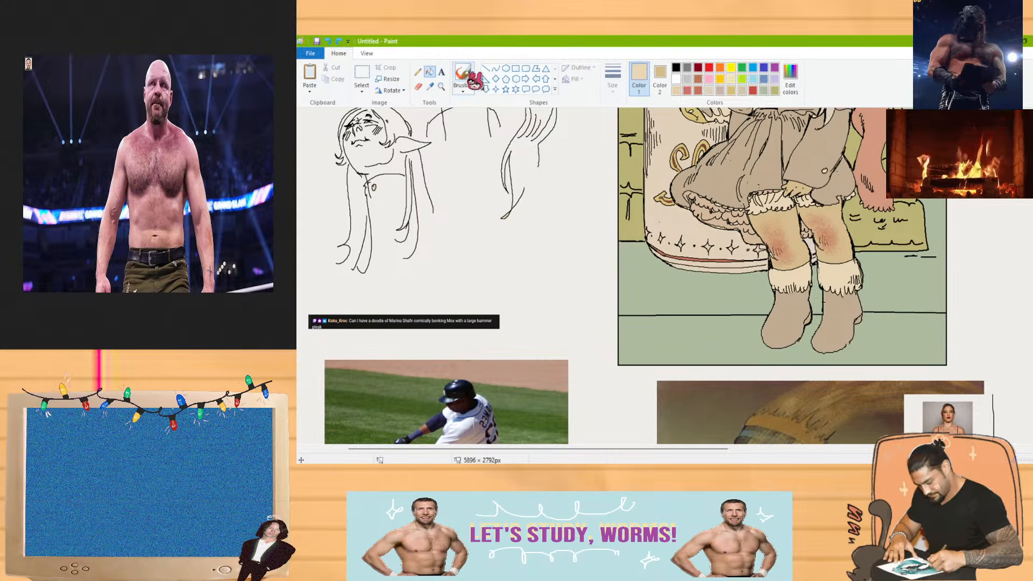
{"action": "left_click", "coordinate": [676, 68]}
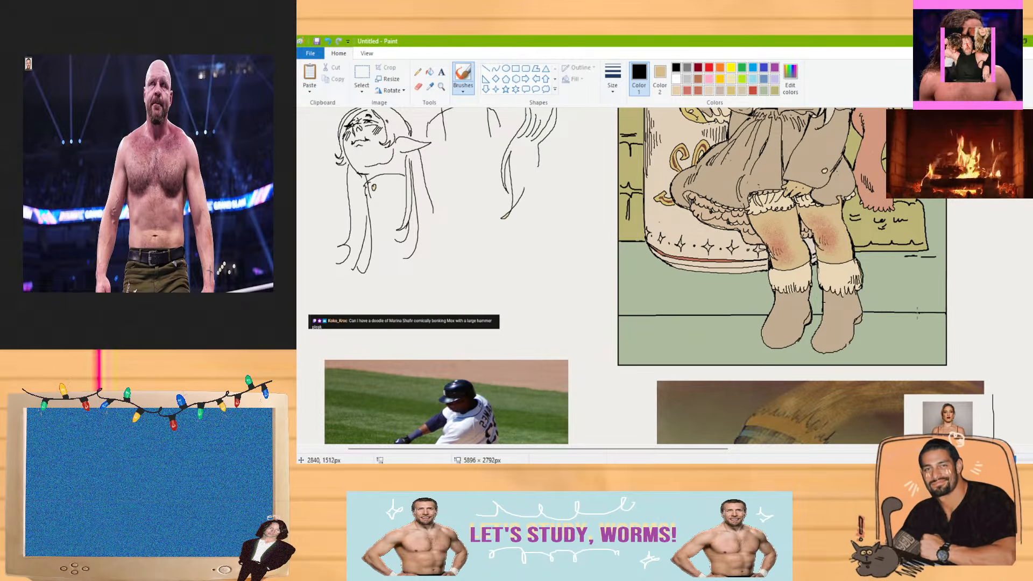
{"action": "left_click", "coordinate": [430, 72]}
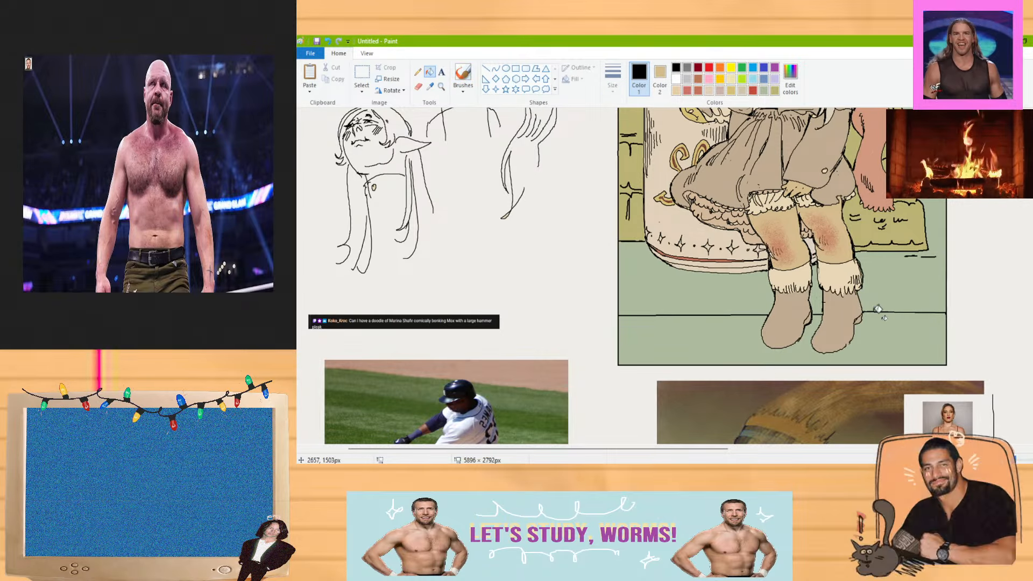
{"action": "left_click", "coordinate": [859, 343]}
{"action": "key", "text": "ctrl+z"}
{"action": "left_click", "coordinate": [462, 75]}
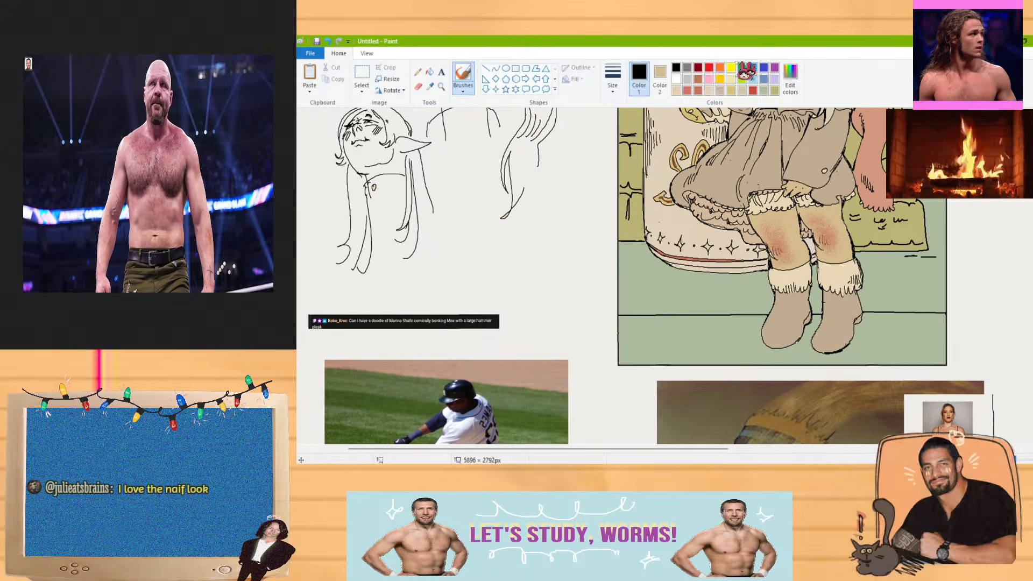
Divide the bottom floor strip with evenly spaced vertical black lines across the full frame width, skipping the boots, using the Line tool
{"action": "left_click", "coordinate": [612, 80]}
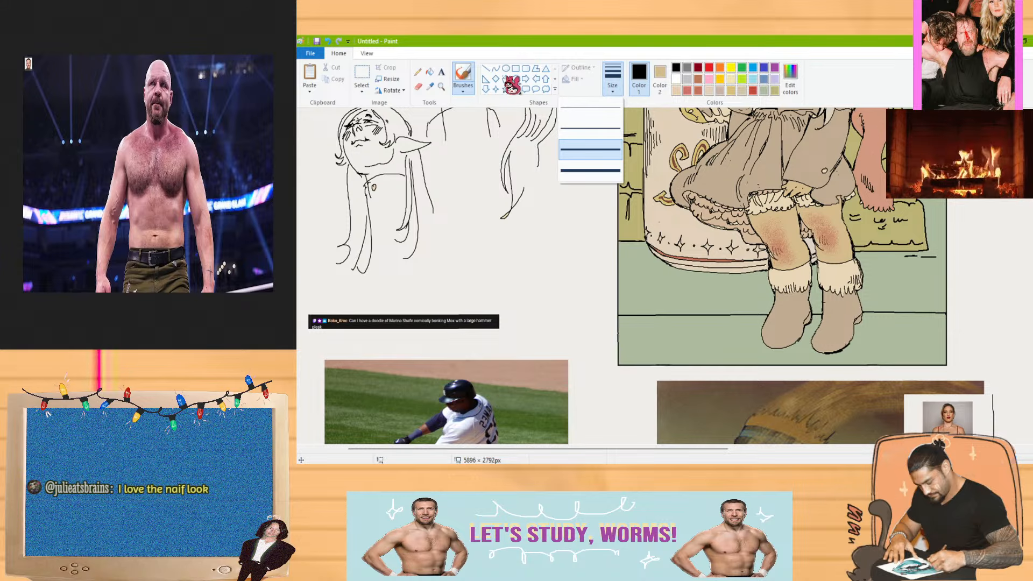
{"action": "left_click", "coordinate": [486, 69]}
{"action": "left_click", "coordinate": [612, 80]}
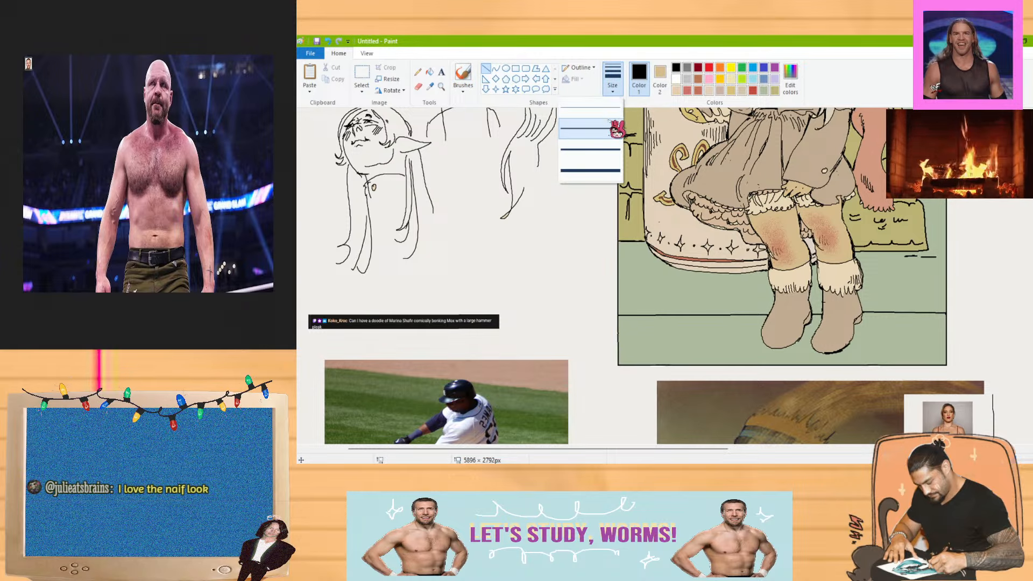
{"action": "left_click", "coordinate": [622, 313]}
{"action": "left_click_drag", "start_coordinate": [634, 316], "coordinate": [634, 366]}
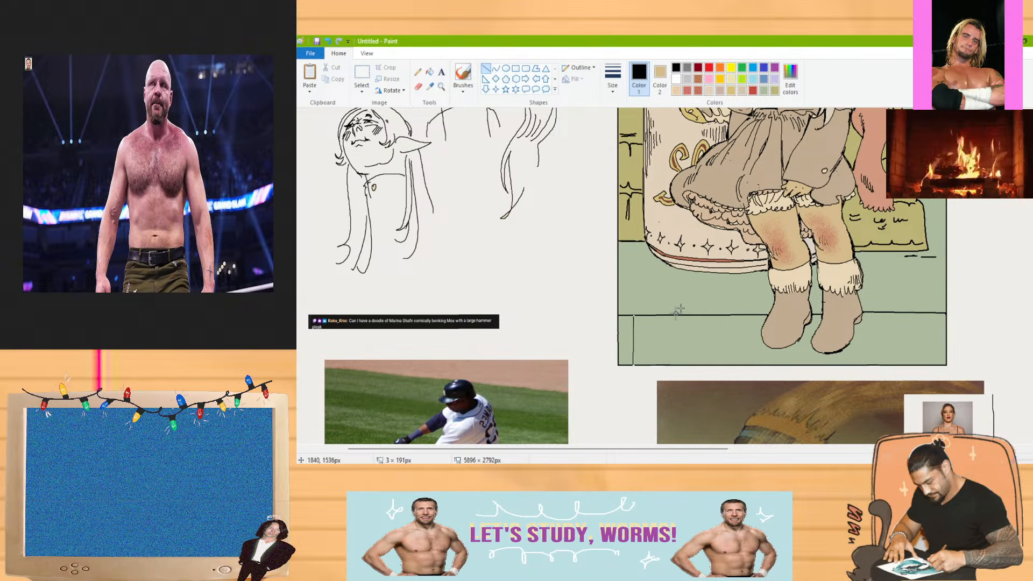
{"action": "left_click_drag", "start_coordinate": [633, 318], "coordinate": [634, 365]}
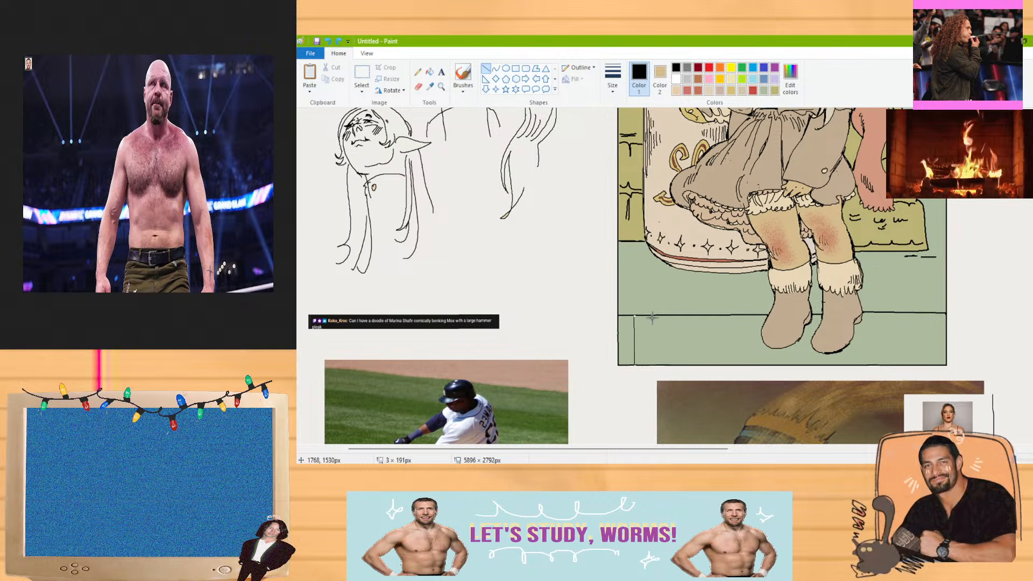
{"action": "left_click_drag", "start_coordinate": [652, 316], "coordinate": [652, 367]}
{"action": "left_click_drag", "start_coordinate": [666, 316], "coordinate": [668, 366]}
{"action": "mouse_move", "coordinate": [683, 316]}
{"action": "left_mouse_down"}
{"action": "mouse_move", "coordinate": [683, 366]}
{"action": "mouse_move", "coordinate": [701, 351]}
{"action": "left_mouse_up"}
{"action": "mouse_move", "coordinate": [719, 317]}
{"action": "left_mouse_down"}
{"action": "mouse_move", "coordinate": [720, 366]}
{"action": "mouse_move", "coordinate": [735, 322]}
{"action": "mouse_move", "coordinate": [735, 366]}
{"action": "left_mouse_up"}
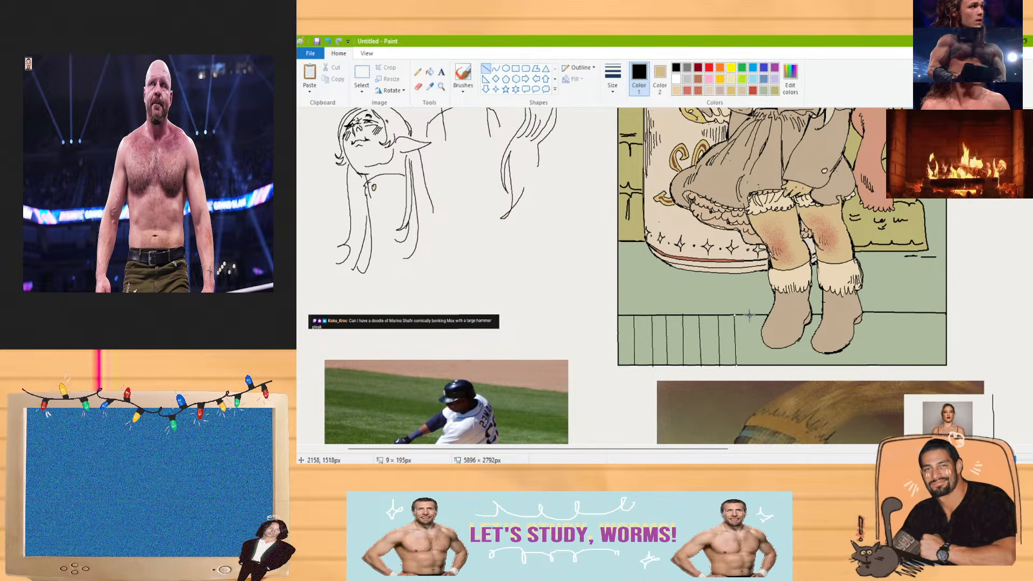
{"action": "left_click_drag", "start_coordinate": [750, 316], "coordinate": [750, 360]}
{"action": "mouse_move", "coordinate": [761, 318]}
{"action": "left_mouse_down"}
{"action": "mouse_move", "coordinate": [761, 365]}
{"action": "mouse_move", "coordinate": [787, 365]}
{"action": "mouse_move", "coordinate": [801, 338]}
{"action": "mouse_move", "coordinate": [813, 337]}
{"action": "mouse_move", "coordinate": [816, 365]}
{"action": "mouse_move", "coordinate": [832, 362]}
{"action": "left_mouse_up"}
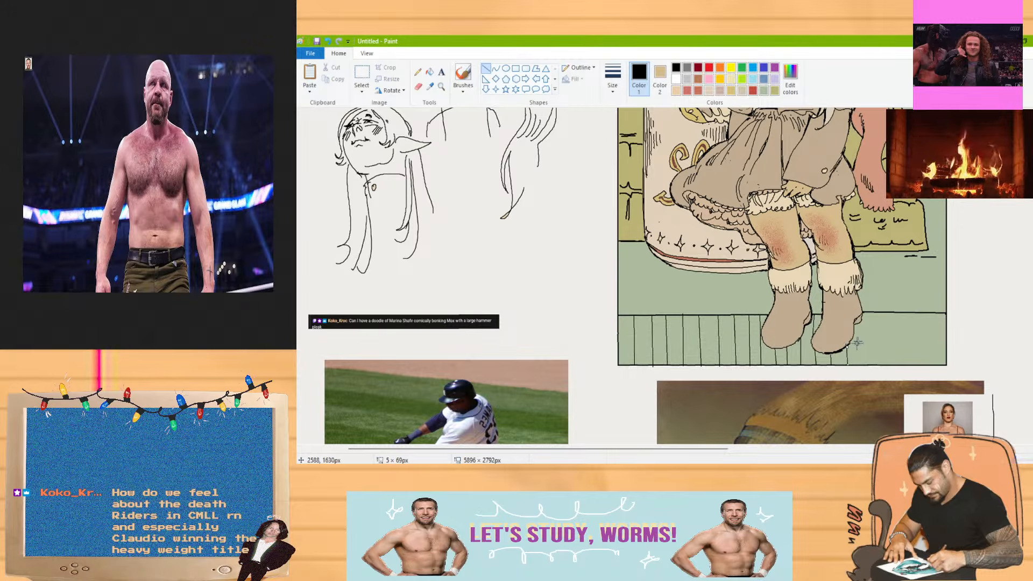
{"action": "left_click_drag", "start_coordinate": [857, 323], "coordinate": [859, 364]}
{"action": "left_click_drag", "start_coordinate": [870, 312], "coordinate": [872, 364]}
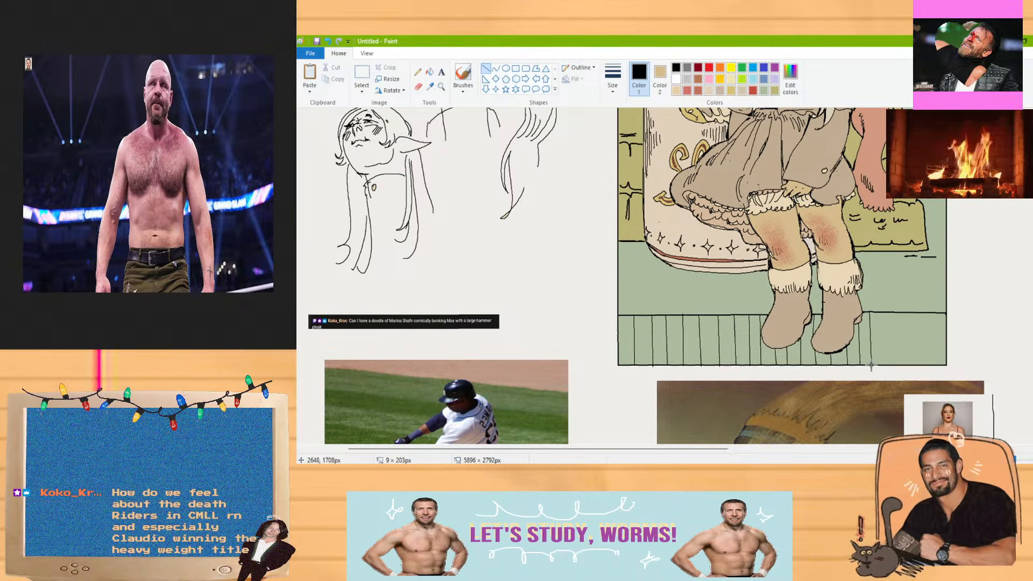
{"action": "left_click_drag", "start_coordinate": [894, 313], "coordinate": [906, 357]}
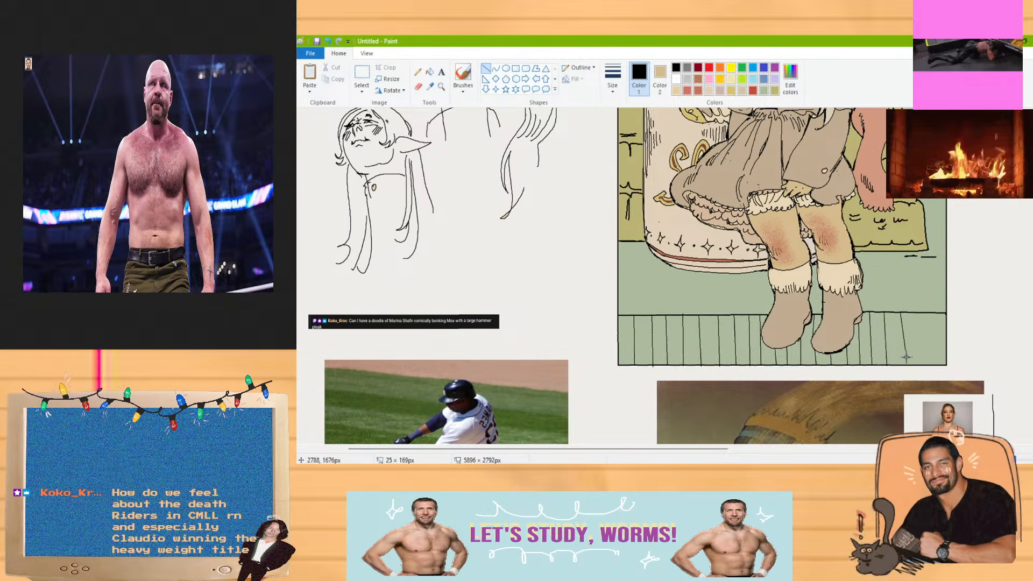
{"action": "mouse_move", "coordinate": [917, 311]}
{"action": "left_mouse_down"}
{"action": "mouse_move", "coordinate": [919, 365]}
{"action": "mouse_move", "coordinate": [933, 365]}
{"action": "left_mouse_up"}
Draw two horizontal black lines across the bottom floor strip, interrupted by the boots, to form three rows of tiles
{"action": "left_click_drag", "start_coordinate": [620, 349], "coordinate": [815, 352]}
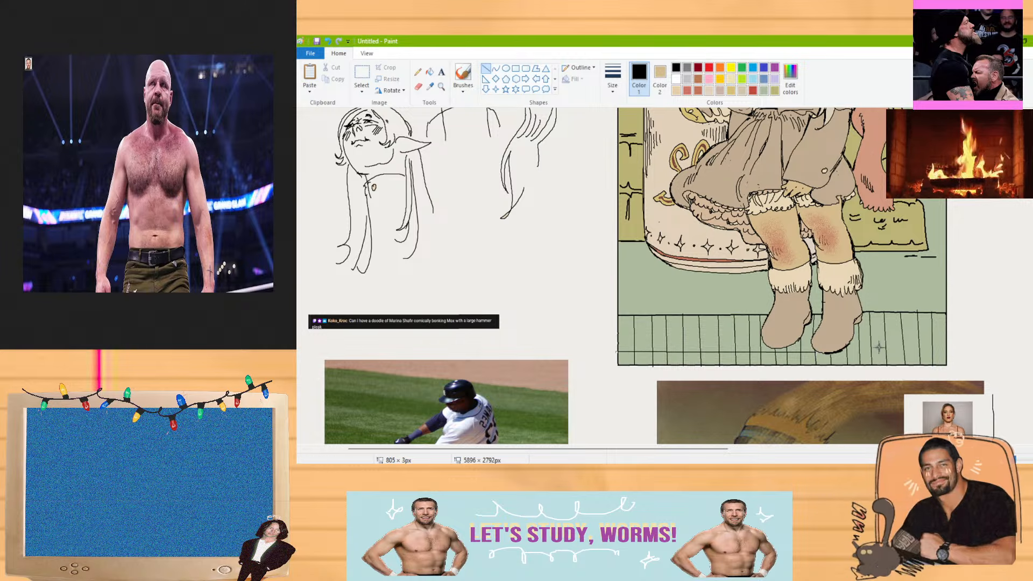
{"action": "left_click_drag", "start_coordinate": [879, 347], "coordinate": [907, 349]}
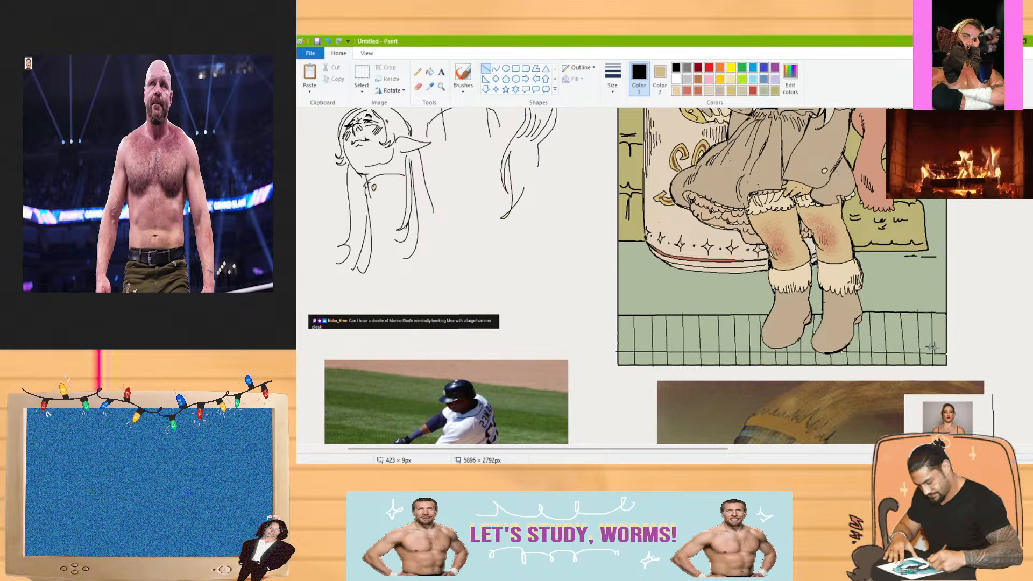
{"action": "left_click_drag", "start_coordinate": [776, 331], "coordinate": [945, 331]}
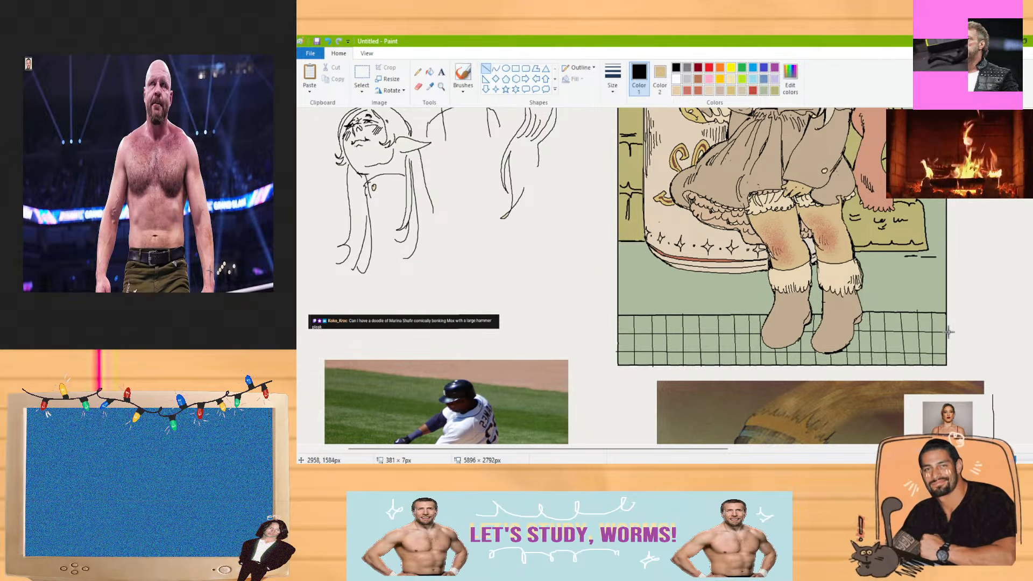
Fill the sage green floor tiles from the frame's left edge up to just before the boots with light beige
{"action": "scroll", "coordinate": [948, 332], "scroll_direction": "up", "scroll_amount": 5}
{"action": "scroll", "coordinate": [949, 332], "scroll_direction": "down", "scroll_amount": 4}
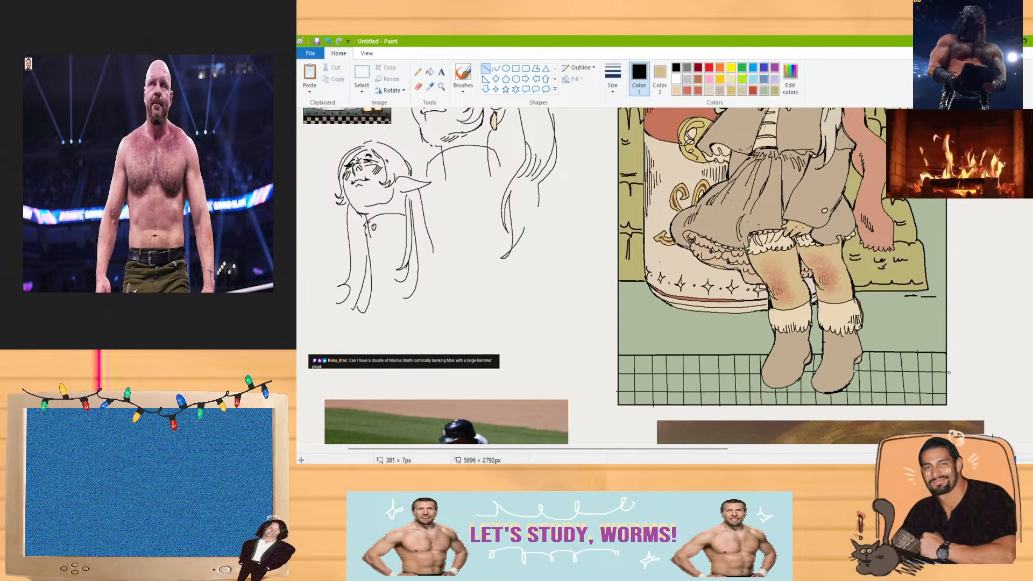
{"action": "left_click", "coordinate": [429, 71]}
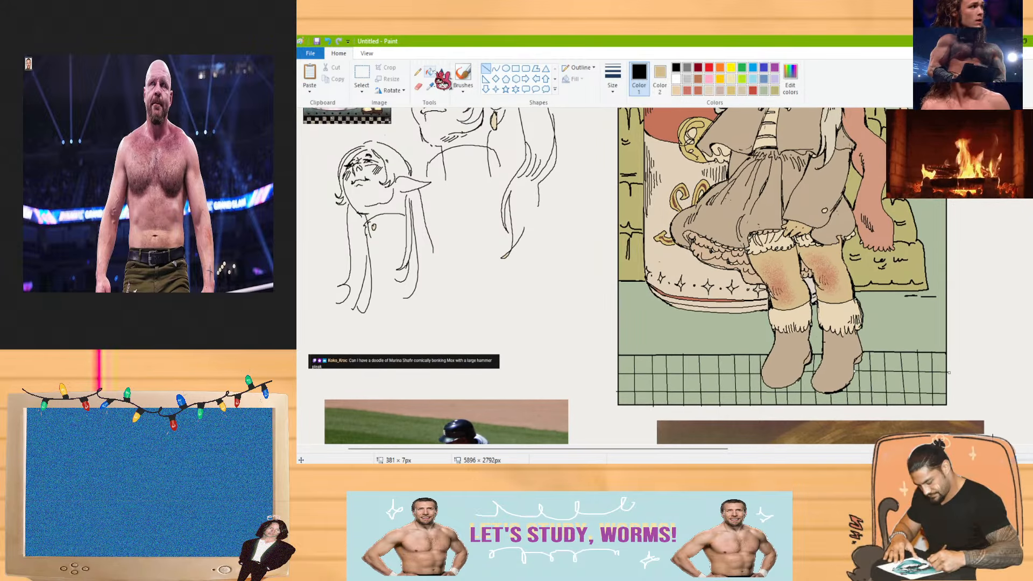
{"action": "left_click", "coordinate": [709, 90]}
{"action": "left_click", "coordinate": [631, 381]}
{"action": "left_click", "coordinate": [627, 397]}
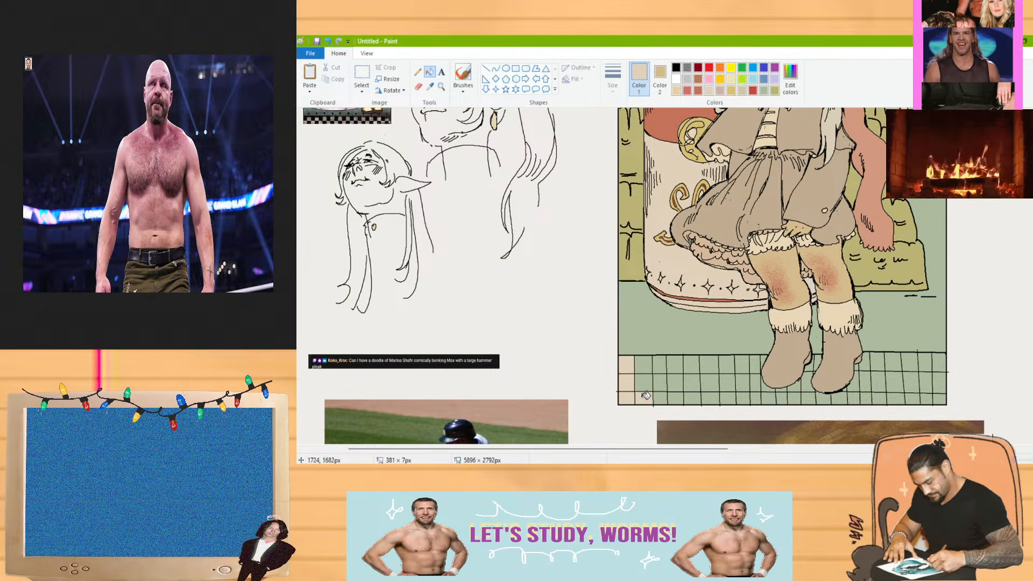
{"action": "left_click", "coordinate": [644, 397]}
{"action": "left_click", "coordinate": [644, 381]}
{"action": "left_click", "coordinate": [644, 363]}
{"action": "left_click", "coordinate": [675, 396]}
{"action": "left_click", "coordinate": [675, 380]}
{"action": "left_click", "coordinate": [676, 363]}
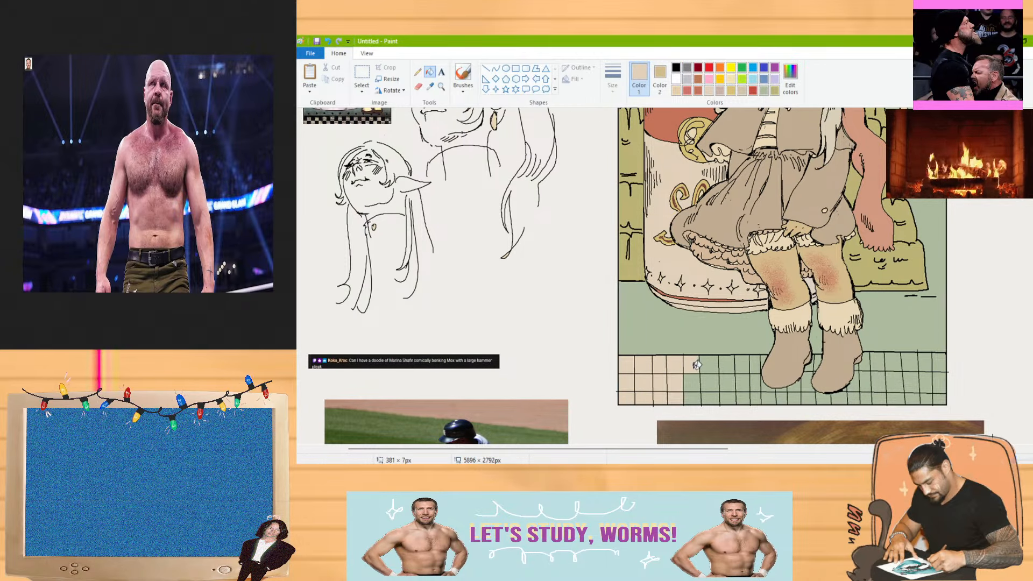
{"action": "left_click", "coordinate": [707, 396]}
{"action": "left_click", "coordinate": [709, 381]}
{"action": "left_click", "coordinate": [709, 364]}
{"action": "left_click", "coordinate": [726, 364]}
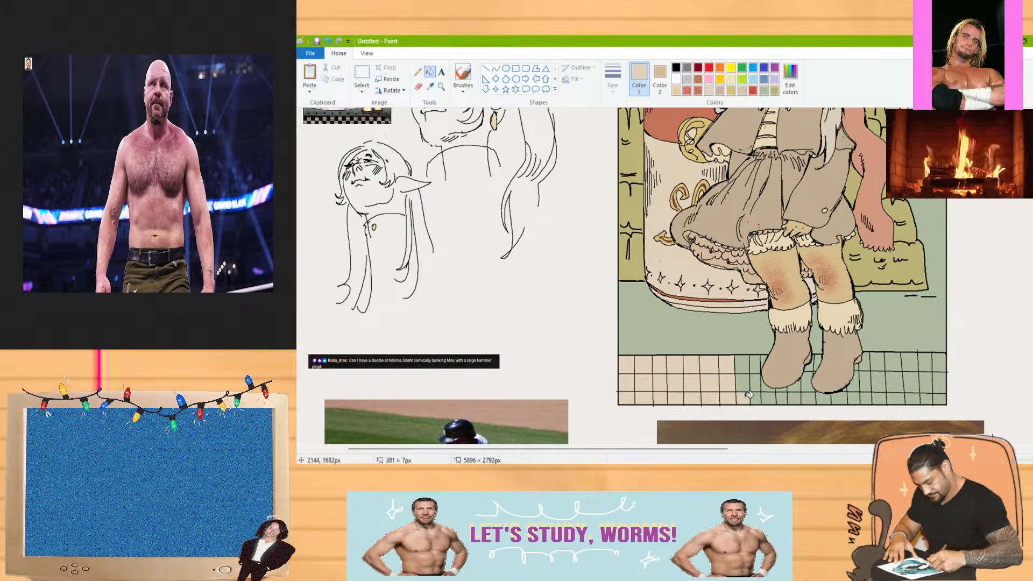
Fill the remaining green floor tiles beside, below and between the boots and across to the frame's right edge with light beige
{"action": "left_click", "coordinate": [755, 363]}
{"action": "left_click", "coordinate": [756, 379]}
{"action": "left_click", "coordinate": [757, 396]}
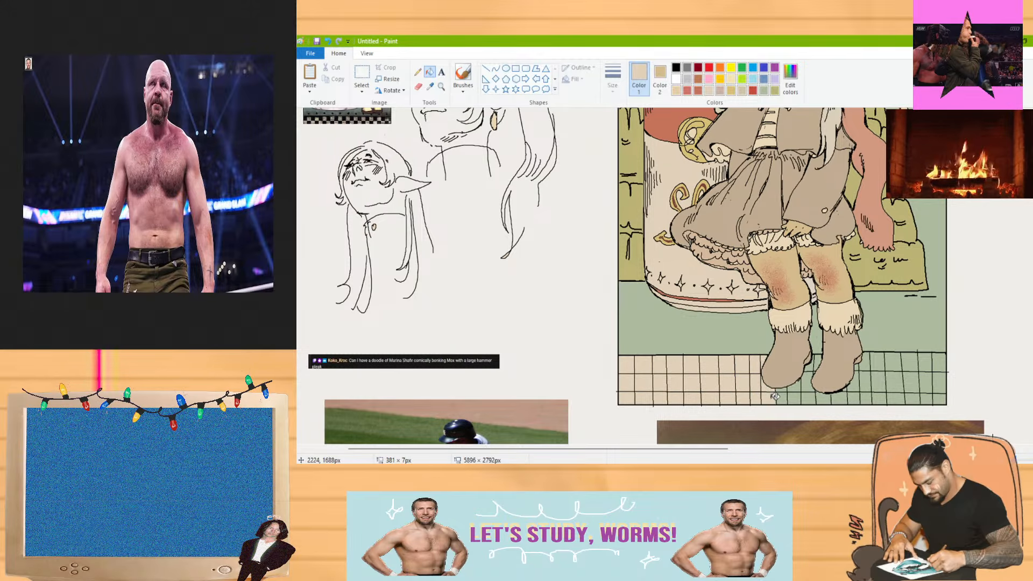
{"action": "left_click", "coordinate": [800, 396]}
{"action": "left_click", "coordinate": [808, 380]}
{"action": "left_click", "coordinate": [814, 363]}
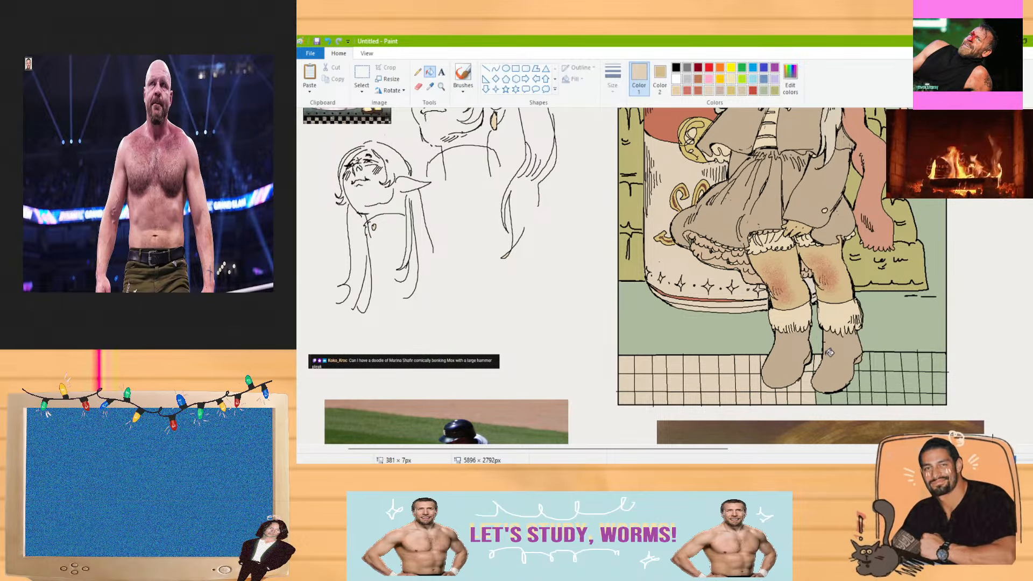
{"action": "left_click", "coordinate": [840, 397]}
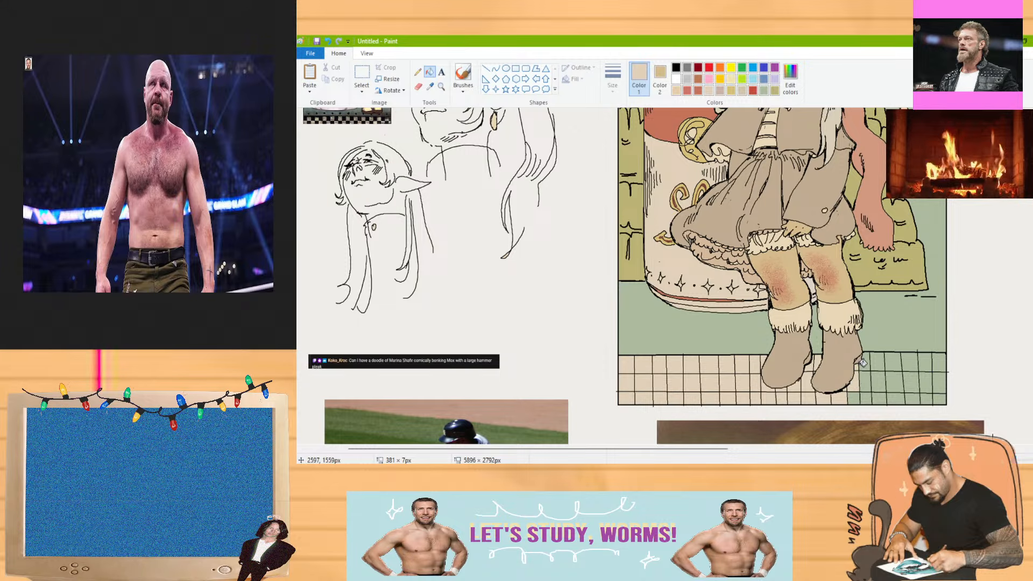
{"action": "left_click", "coordinate": [858, 393]}
{"action": "left_click", "coordinate": [893, 362]}
{"action": "left_click", "coordinate": [896, 381]}
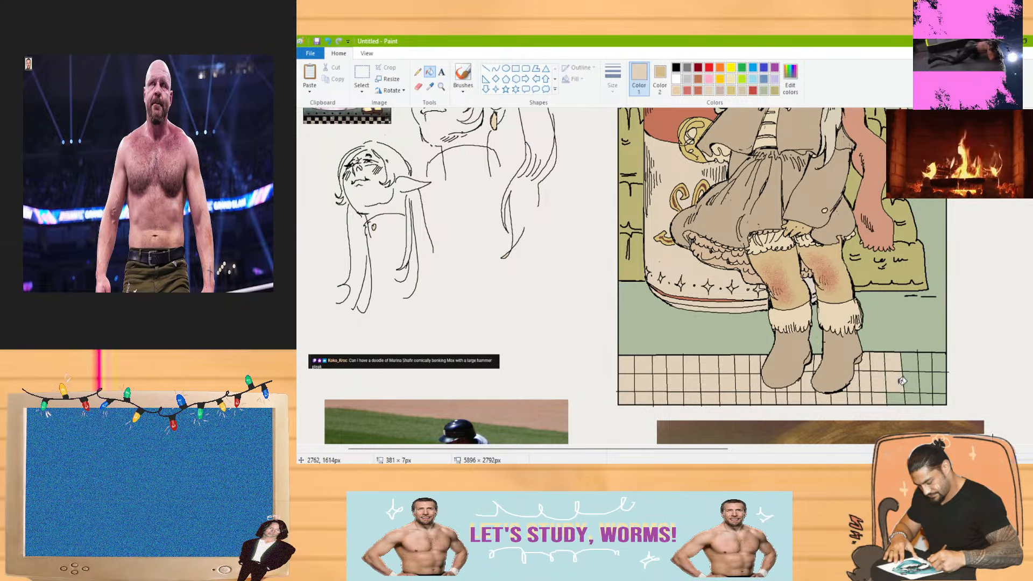
{"action": "left_click", "coordinate": [897, 398]}
{"action": "left_click", "coordinate": [911, 381]}
{"action": "left_click", "coordinate": [925, 392]}
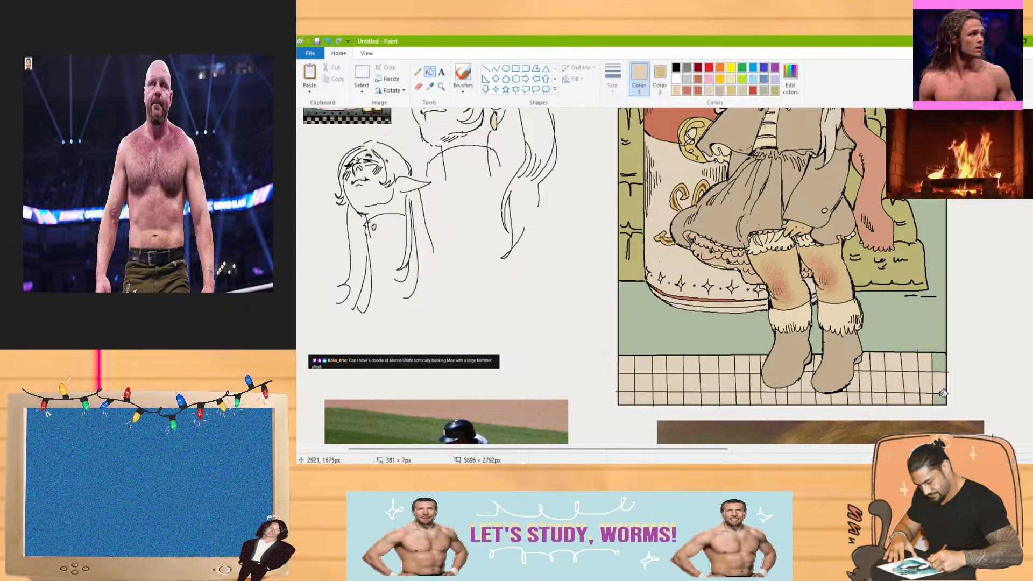
Fill alternating tiles in the first columns at the left end of the floor band with black to start a checkerboard
{"action": "left_click", "coordinate": [675, 67]}
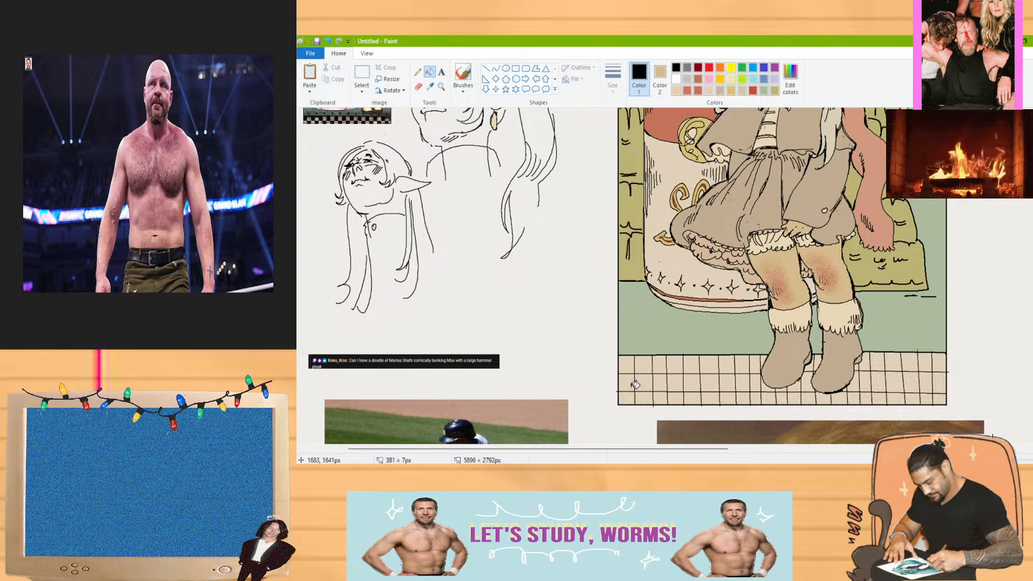
{"action": "left_click", "coordinate": [626, 364]}
{"action": "left_click", "coordinate": [645, 380]}
{"action": "left_click", "coordinate": [626, 398]}
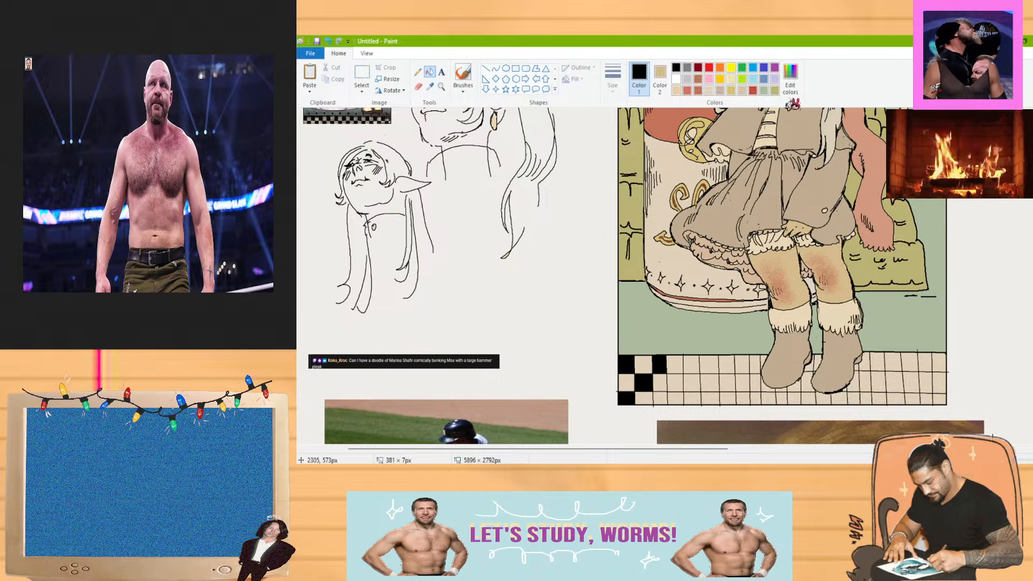
Define a near-black brown (RGB 32, 27, 23) and continue the checkerboard with it past the left boot and between the boots
{"action": "left_click", "coordinate": [790, 81]}
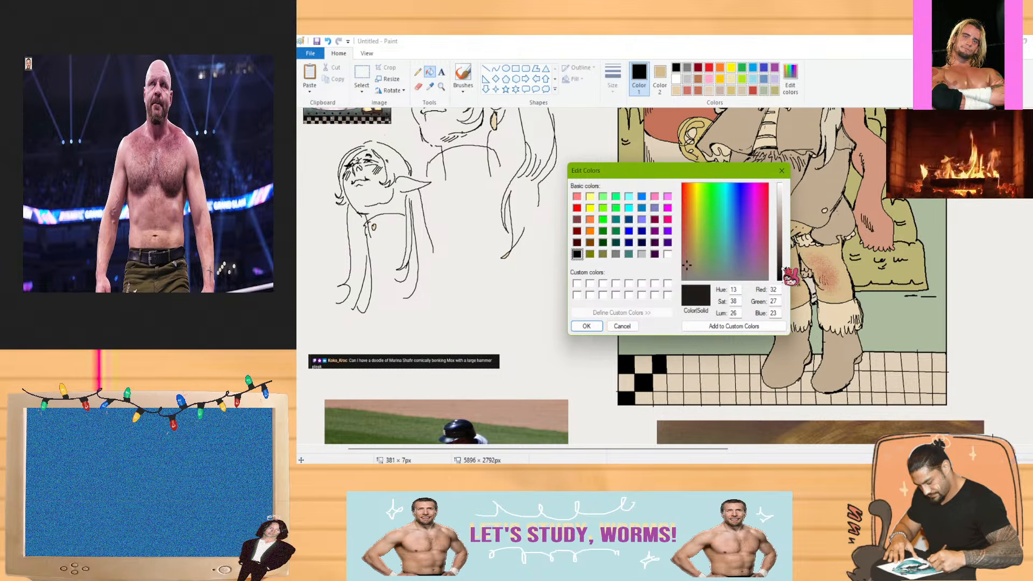
{"action": "left_click", "coordinate": [591, 326]}
{"action": "left_click", "coordinate": [674, 381]}
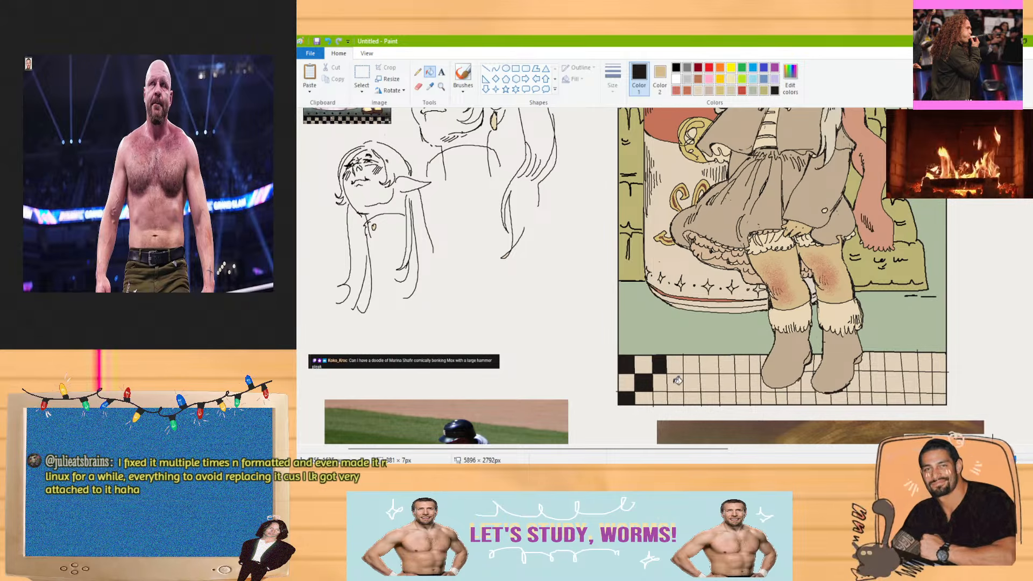
{"action": "left_click", "coordinate": [692, 362]}
{"action": "left_click", "coordinate": [710, 383]}
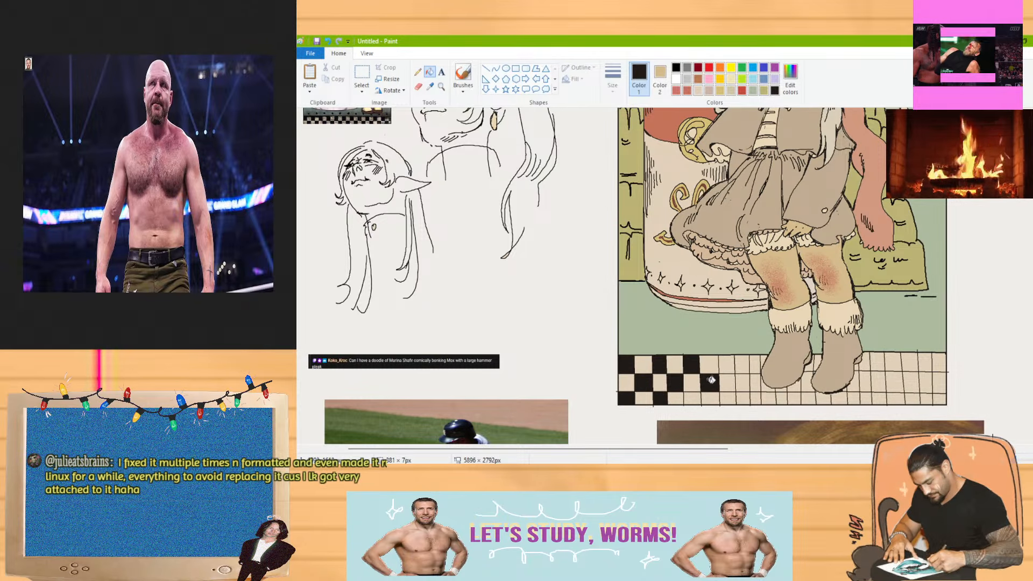
{"action": "left_click", "coordinate": [747, 380]}
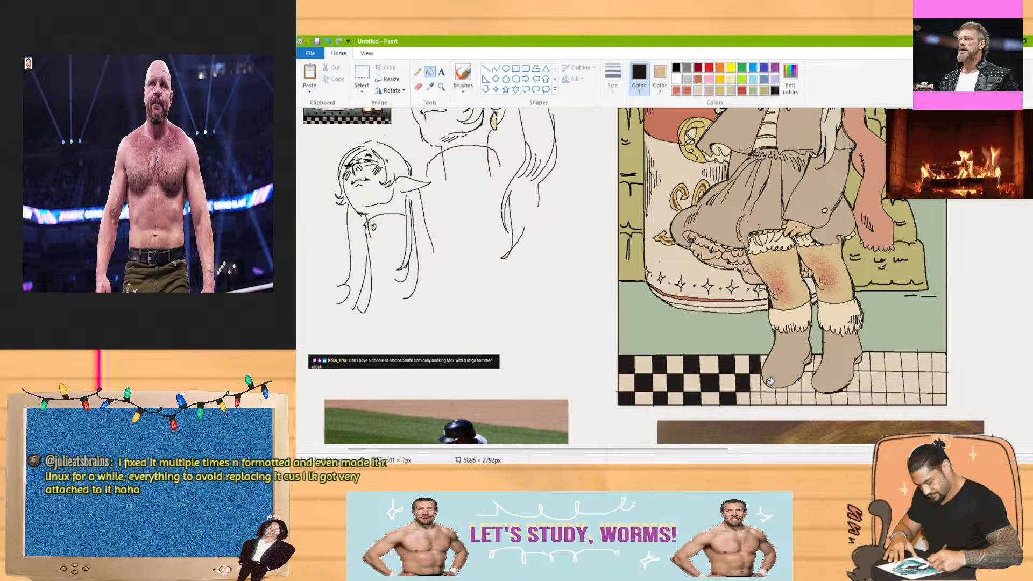
{"action": "left_click", "coordinate": [760, 396]}
{"action": "left_click", "coordinate": [786, 397]}
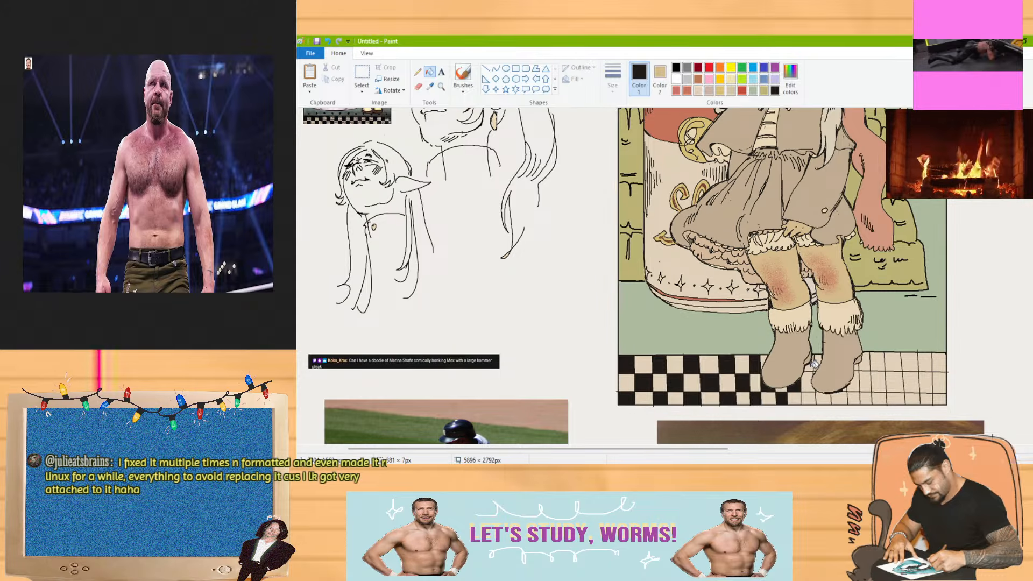
{"action": "left_click", "coordinate": [812, 363]}
{"action": "left_click", "coordinate": [811, 398]}
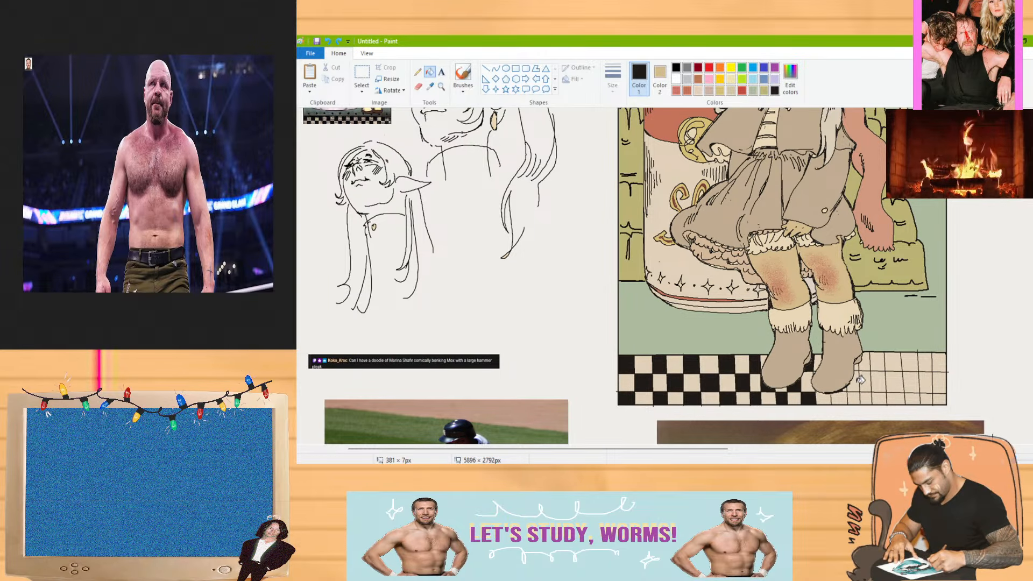
Complete the near-black checkerboard from the right boot to the frame's right edge, closing gaps in the tile lines with the brush
{"action": "left_click", "coordinate": [463, 75]}
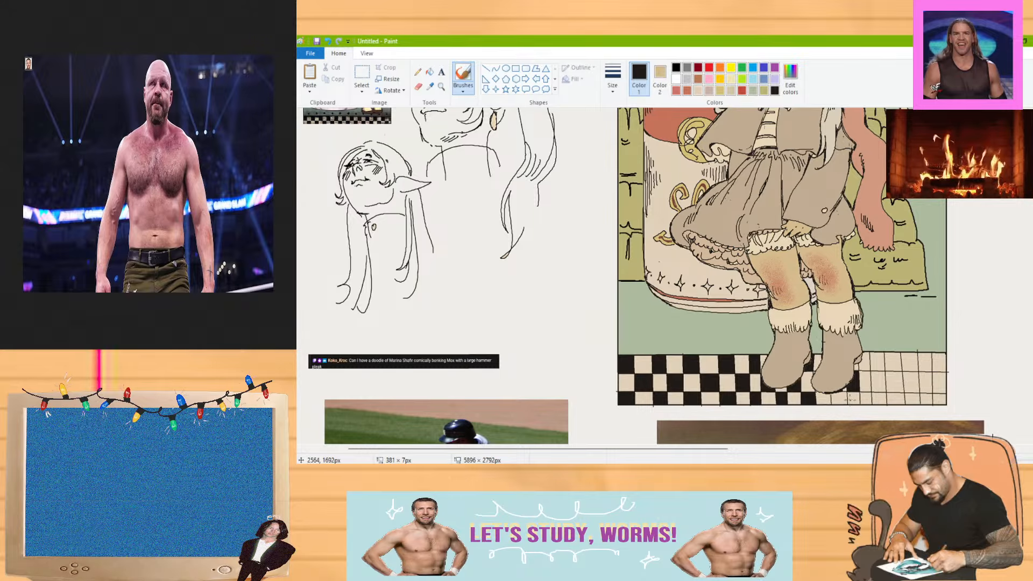
{"action": "left_click", "coordinate": [429, 72]}
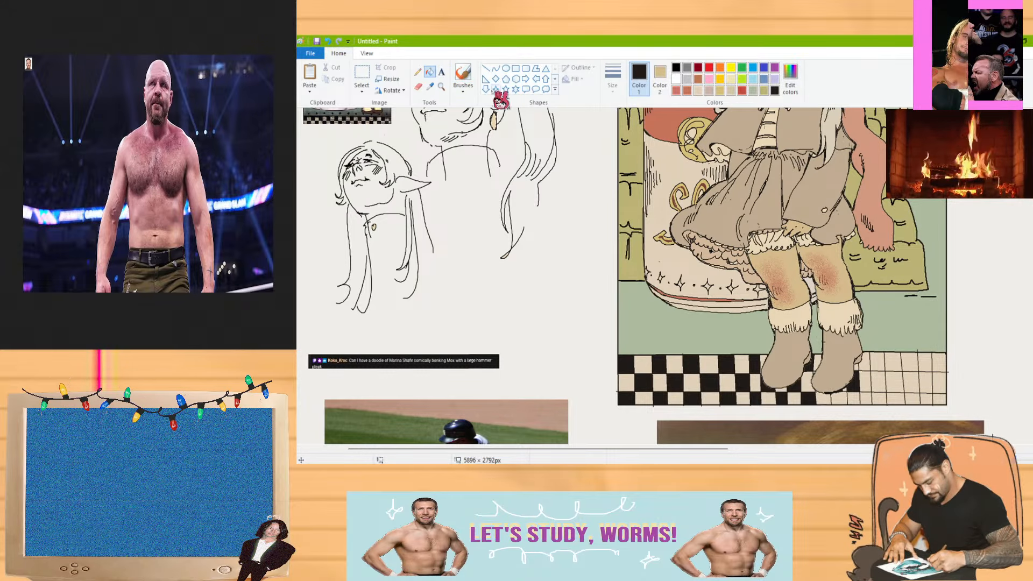
{"action": "left_click", "coordinate": [896, 398]}
{"action": "left_click", "coordinate": [879, 376]}
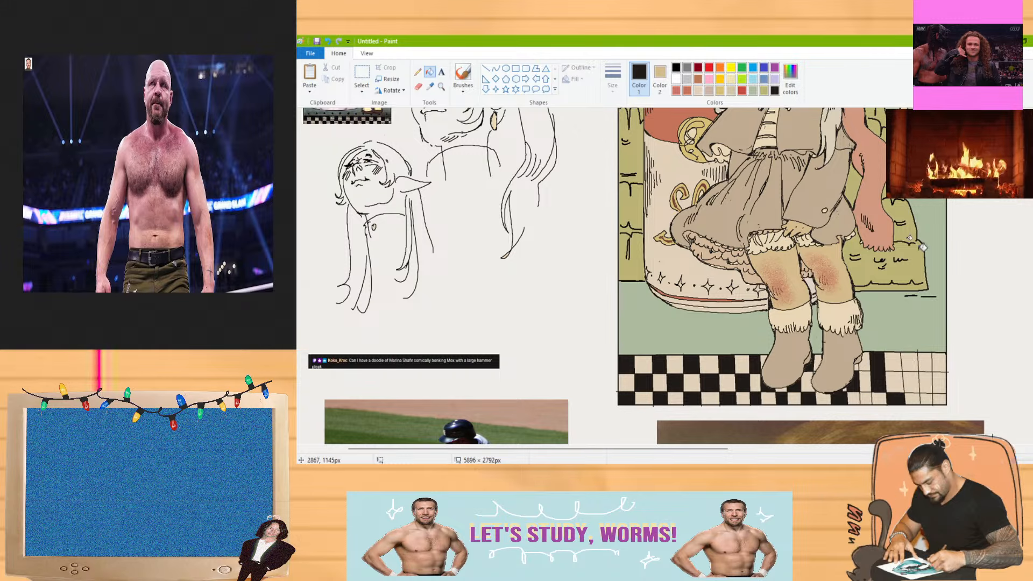
{"action": "left_click", "coordinate": [462, 75]}
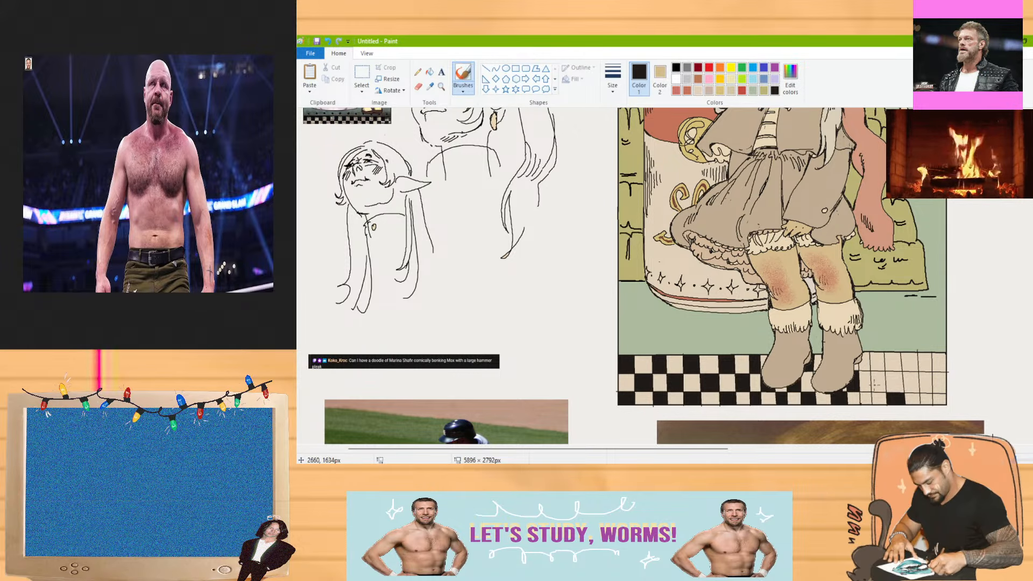
{"action": "left_click", "coordinate": [429, 72]}
{"action": "left_click", "coordinate": [877, 388]}
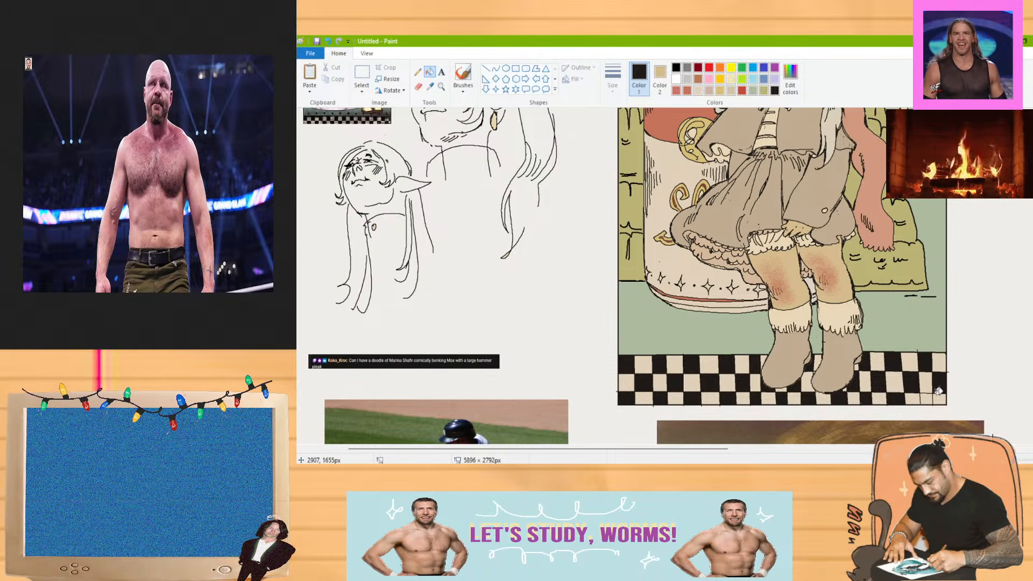
{"action": "left_click", "coordinate": [463, 76]}
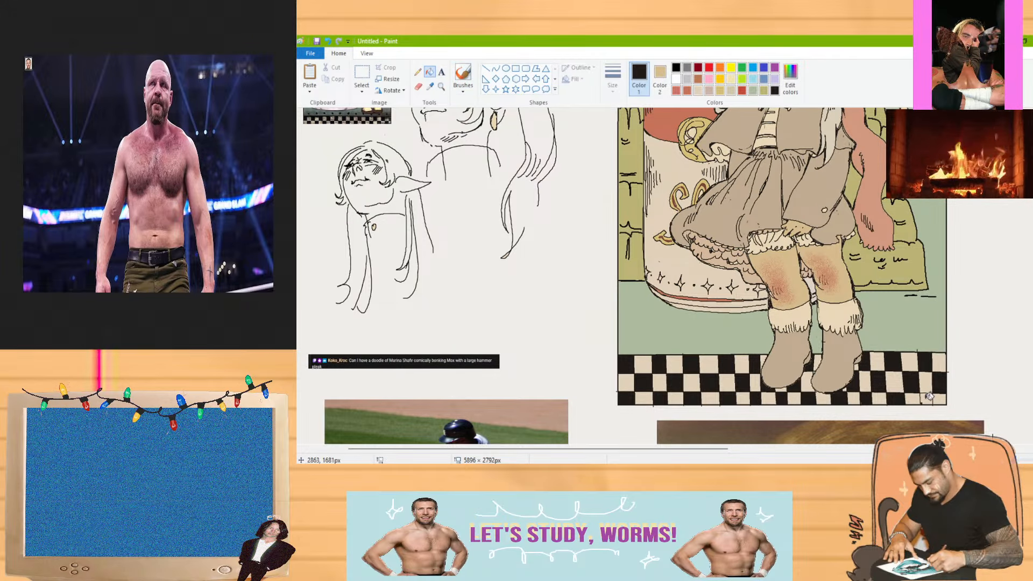
Examine the elf and soup can drawing from the top checkered band to the floor and compare it with the soup advertisement reference
{"action": "scroll", "coordinate": [929, 396], "scroll_direction": "up", "scroll_amount": 4}
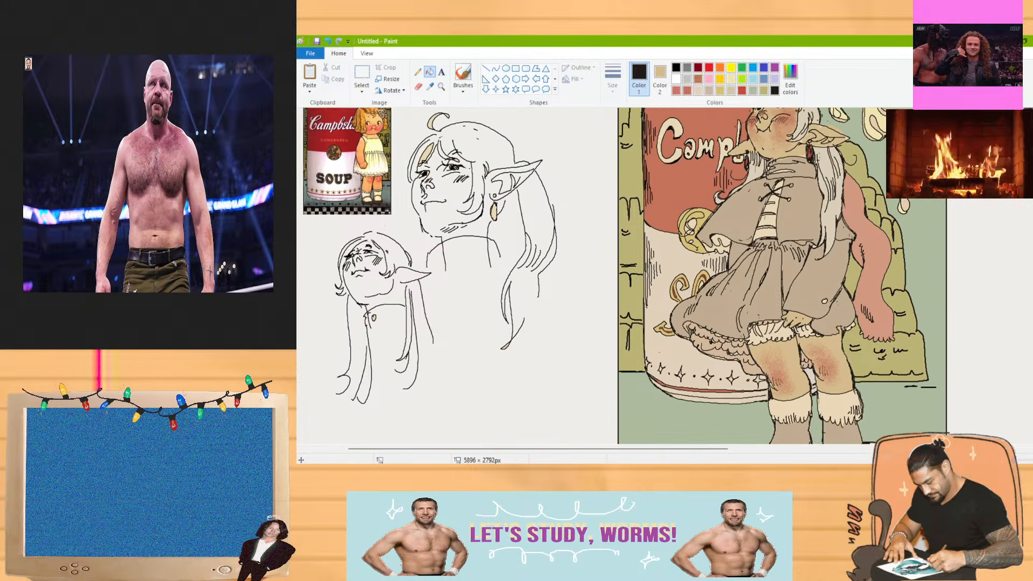
{"action": "scroll", "coordinate": [667, 281], "scroll_direction": "down", "scroll_amount": 2}
{"action": "scroll", "coordinate": [667, 281], "scroll_direction": "down", "scroll_amount": 2}
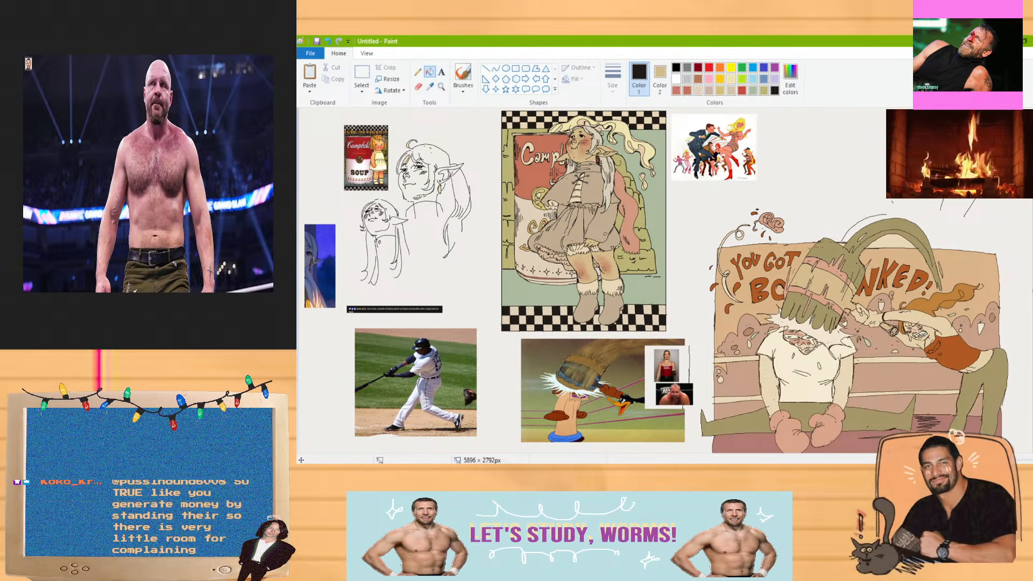
{"action": "scroll", "coordinate": [758, 414], "scroll_direction": "up", "scroll_amount": 1, "text": "ctrl"}
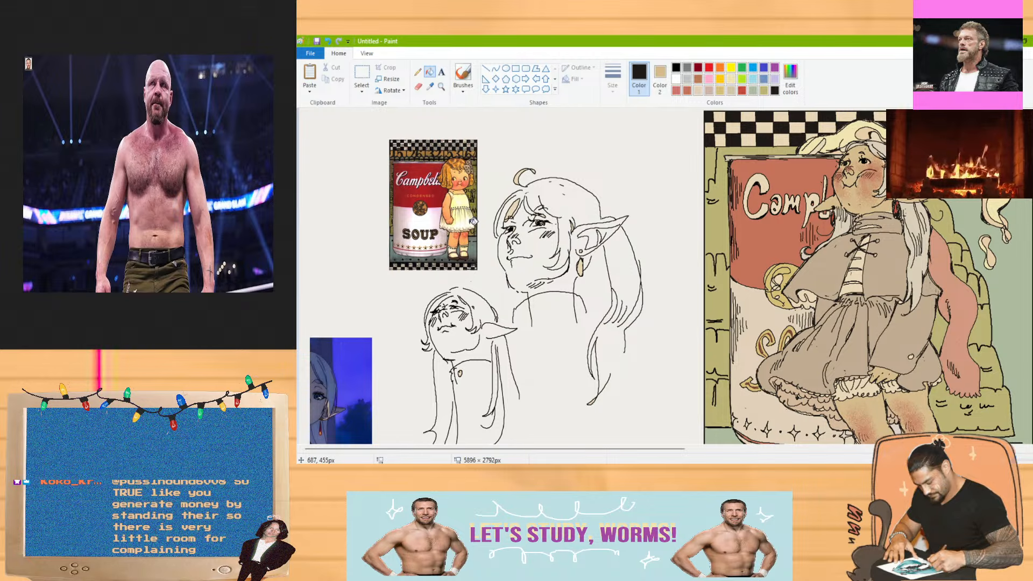
{"action": "left_click_drag", "start_coordinate": [638, 448], "coordinate": [746, 448]}
{"action": "scroll", "coordinate": [655, 362], "scroll_direction": "down", "scroll_amount": 3}
{"action": "scroll", "coordinate": [654, 362], "scroll_direction": "up", "scroll_amount": 2}
{"action": "scroll", "coordinate": [656, 361], "scroll_direction": "up", "scroll_amount": 3}
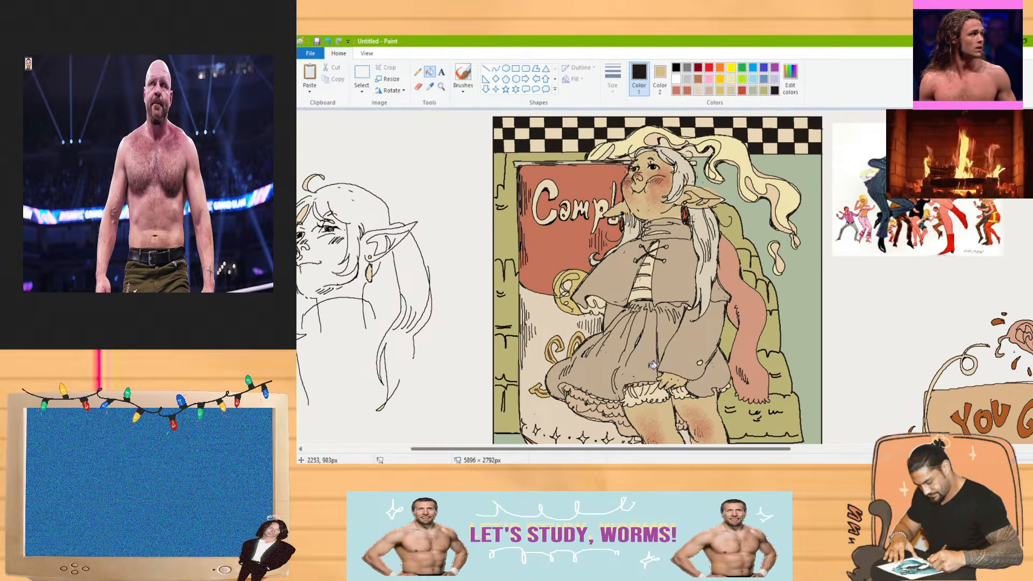
{"action": "scroll", "coordinate": [651, 368], "scroll_direction": "down", "scroll_amount": 2}
{"action": "scroll", "coordinate": [651, 369], "scroll_direction": "up", "scroll_amount": 2}
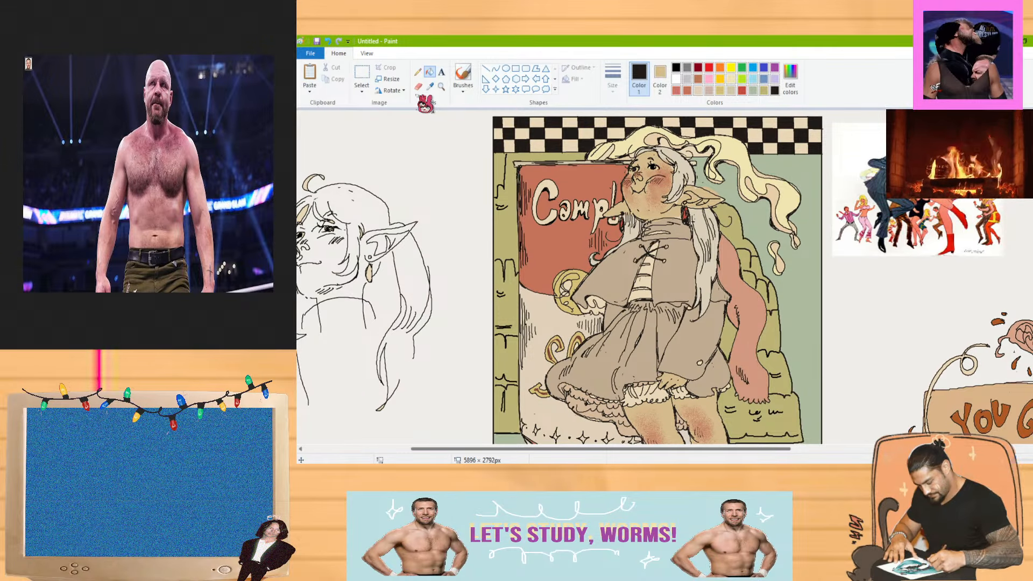
{"action": "left_click", "coordinate": [463, 76]}
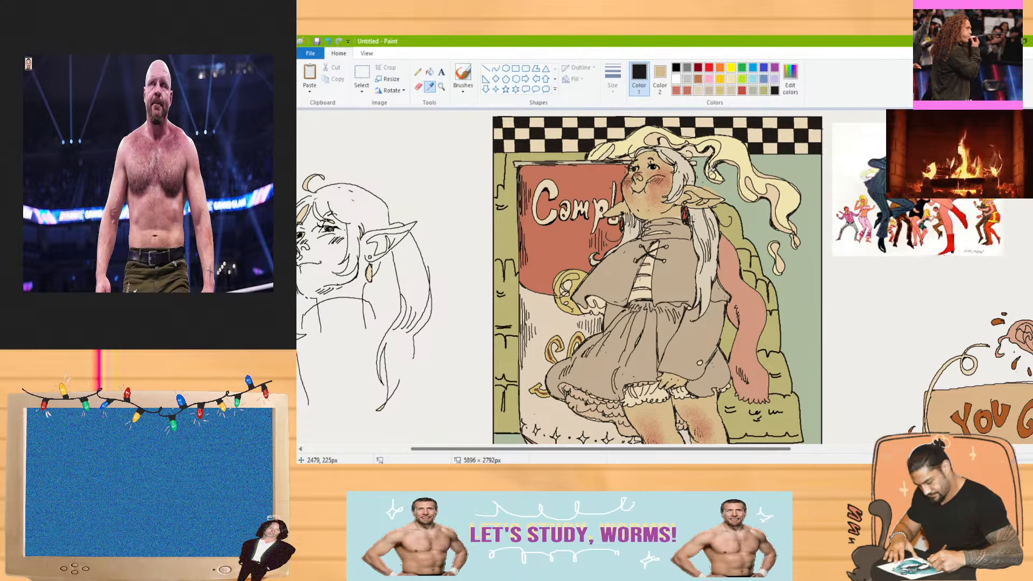
{"action": "left_click", "coordinate": [530, 171]}
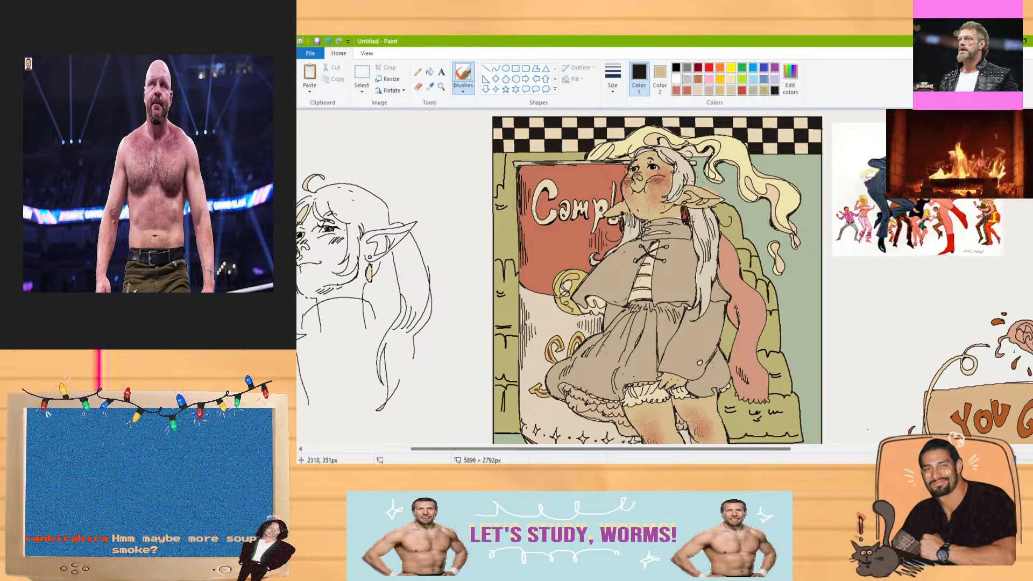
{"action": "left_click", "coordinate": [996, 460]}
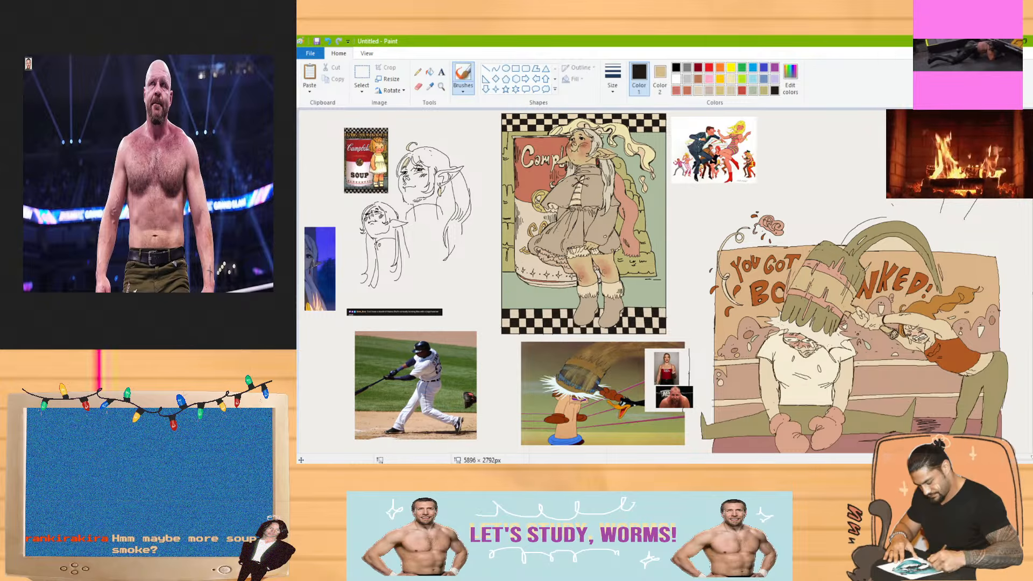